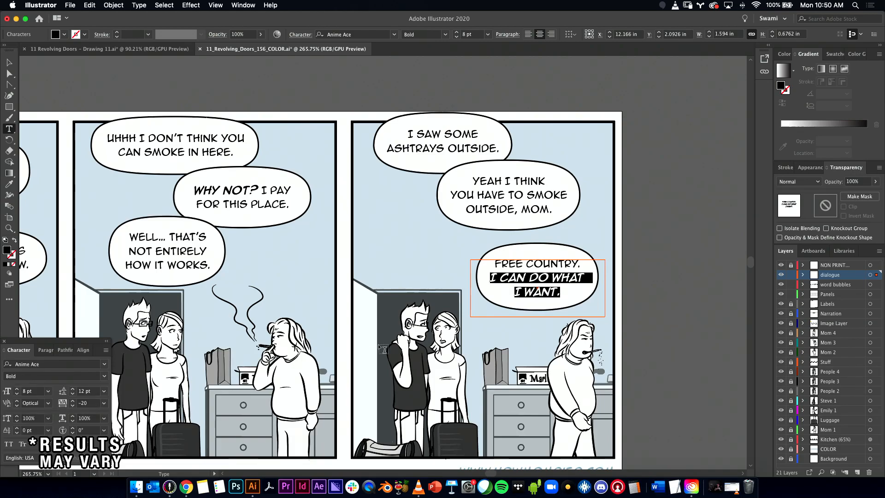
- Set the tracking of the W in "WHAT" to -20 in the last panel's "FREE COUNTRY" dialogue
click(573, 278)
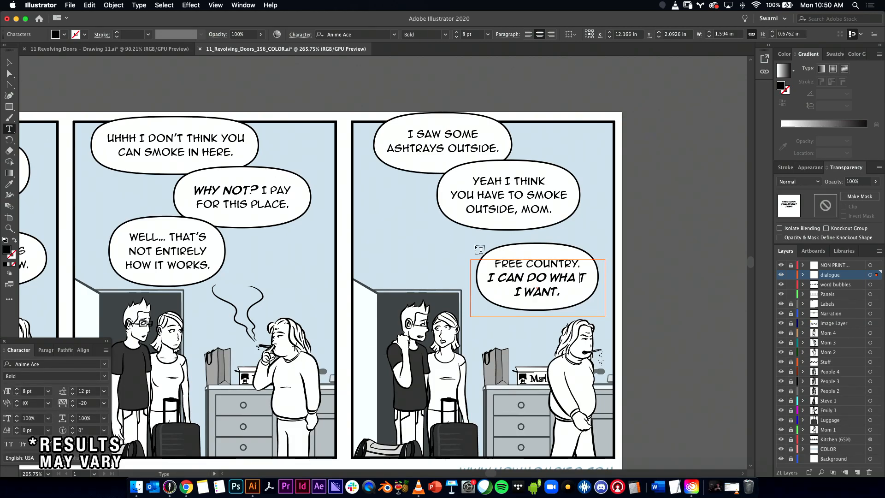
key(BackSpace)
key(super+space)
drag(558, 276, 471, 285)
key(shift+Left)
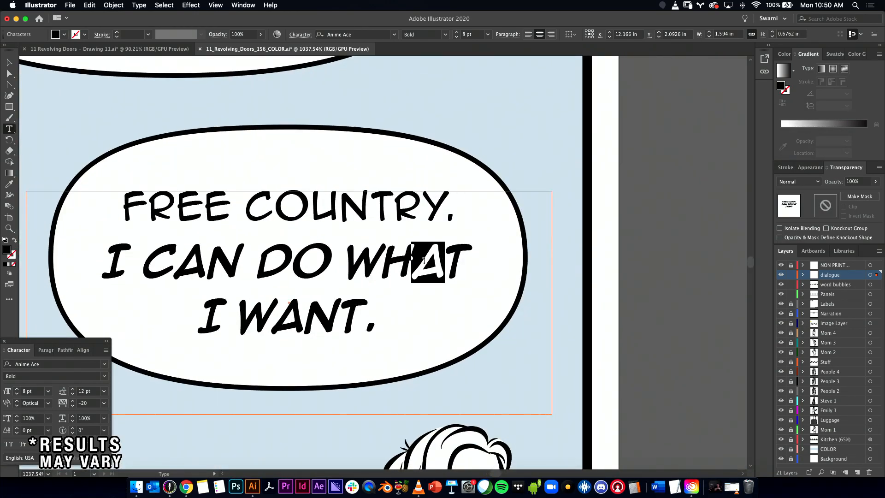
click(373, 269)
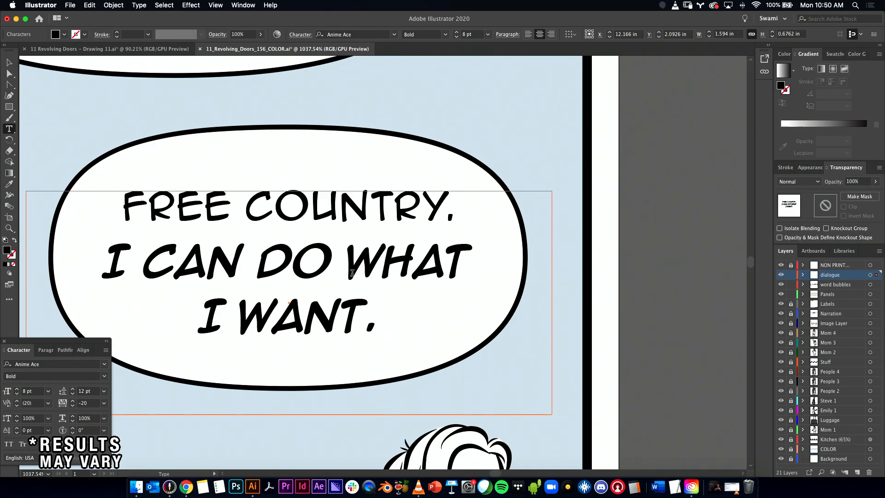
drag(353, 273, 379, 267)
double_click(97, 404)
text(20)
- Tighten the tracking of the H in "WHAT" to -60
click(406, 265)
double_click(392, 262)
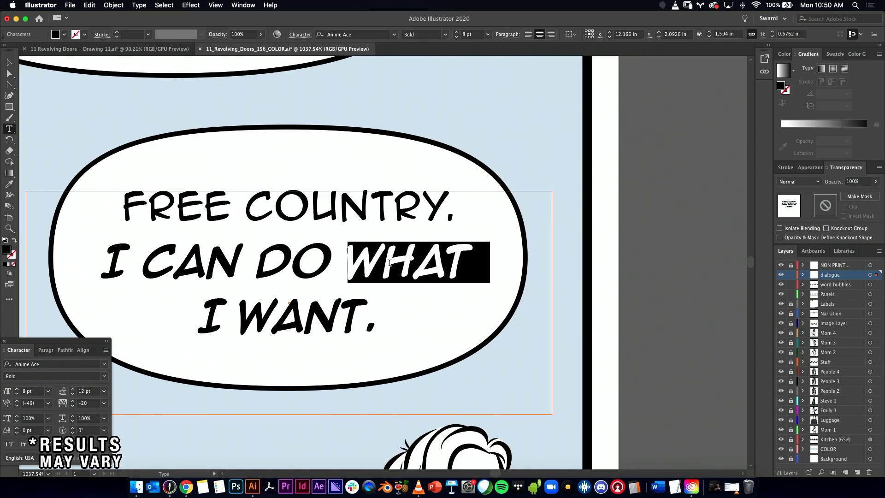
click(387, 268)
key(shift+Right)
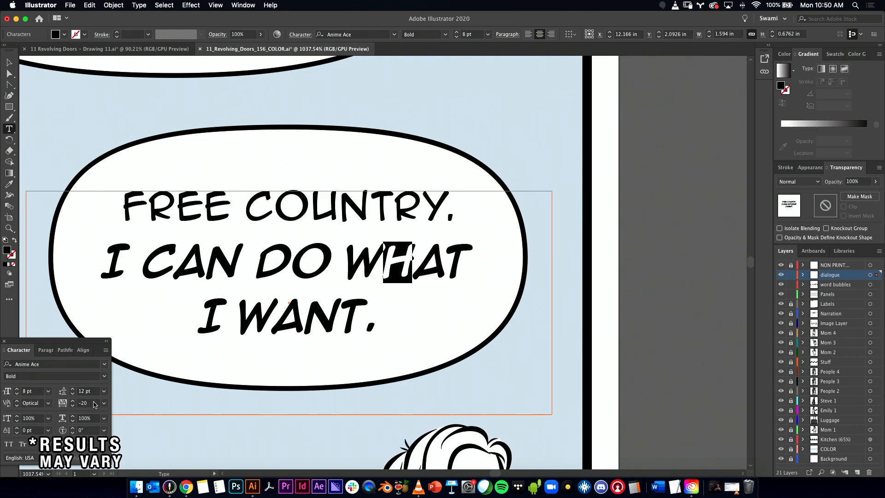
click(438, 266)
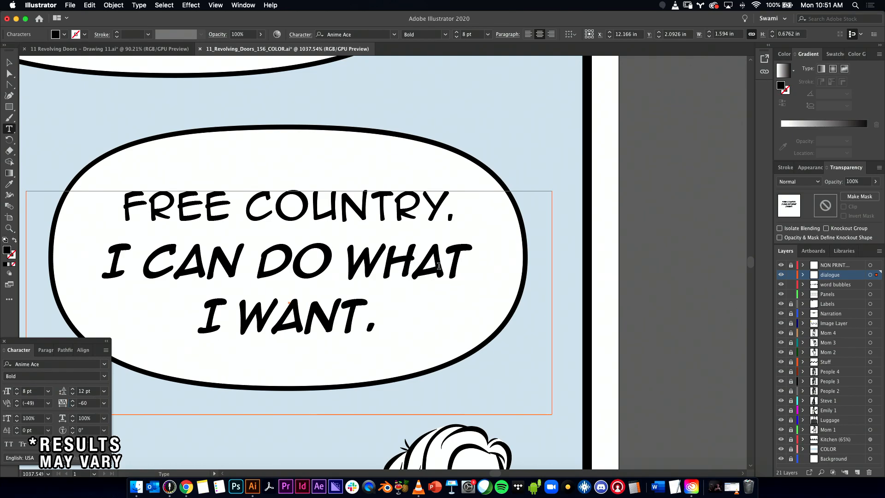
- Adjust the tracking of the N in "WANT" in the same dialogue by four increments
drag(304, 321, 338, 319)
click(94, 405)
key(Up)
key(Up)
key(Up)
key(Up)
- Tighten the tracking of the W in "WANT" to -100 and finish editing the text
drag(240, 319, 269, 319)
click(97, 404)
key(Down)
key(Down)
key(Down)
key(Down)
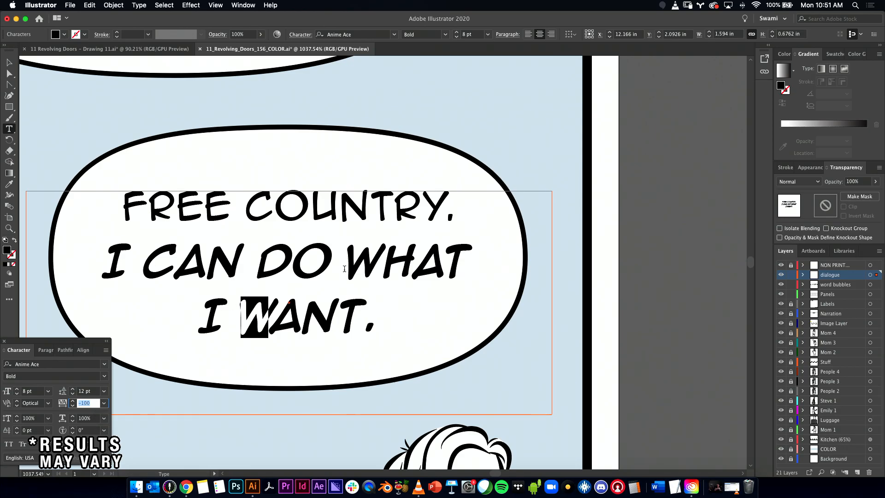
key(Escape)
- Select the third panel's "WELL... THAT'S NOT ENTIRELY HOW IT WORKS." text and bubble together and nudge them slightly upward
drag(576, 290, 340, 293)
drag(450, 297, 566, 256)
click(399, 230)
shift+click(423, 239)
drag(424, 225, 424, 224)
click(485, 120)
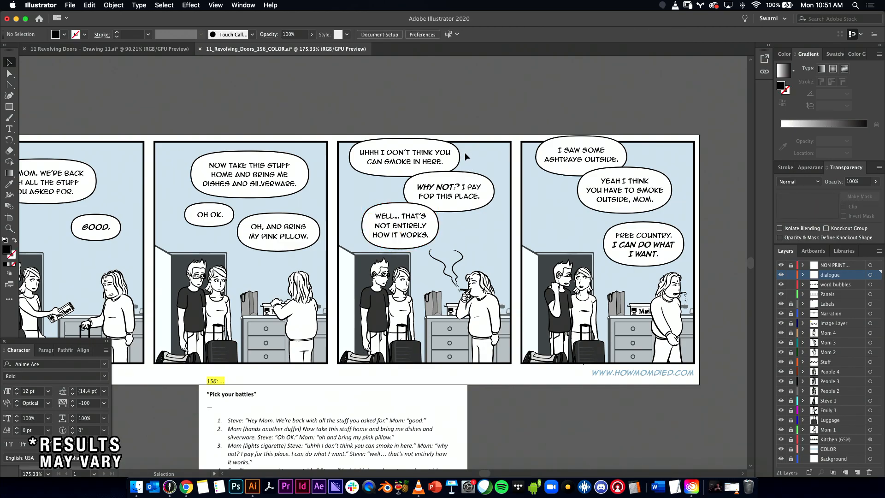
- Move the tapered tail from the TALK sample bubble into the first panel, below the "HEY MOM" bubble
key(space)
drag(579, 231, 490, 250)
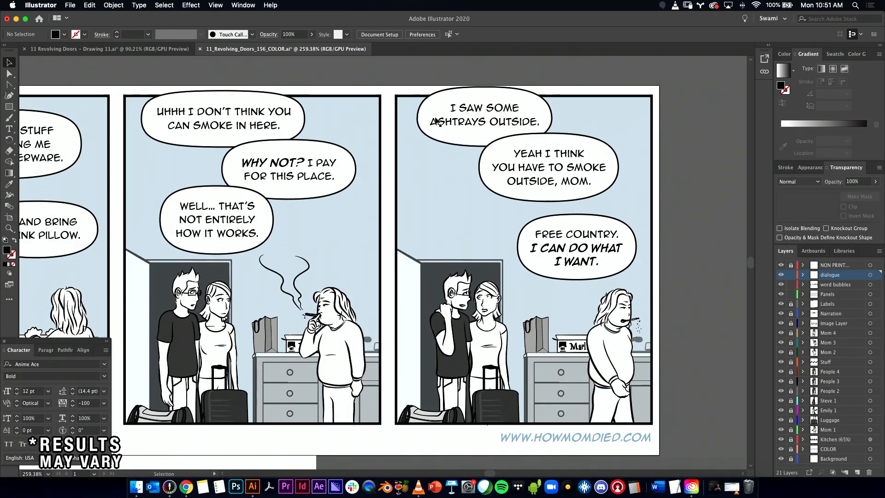
drag(432, 233, 548, 231)
drag(547, 230, 496, 245)
drag(442, 245, 585, 245)
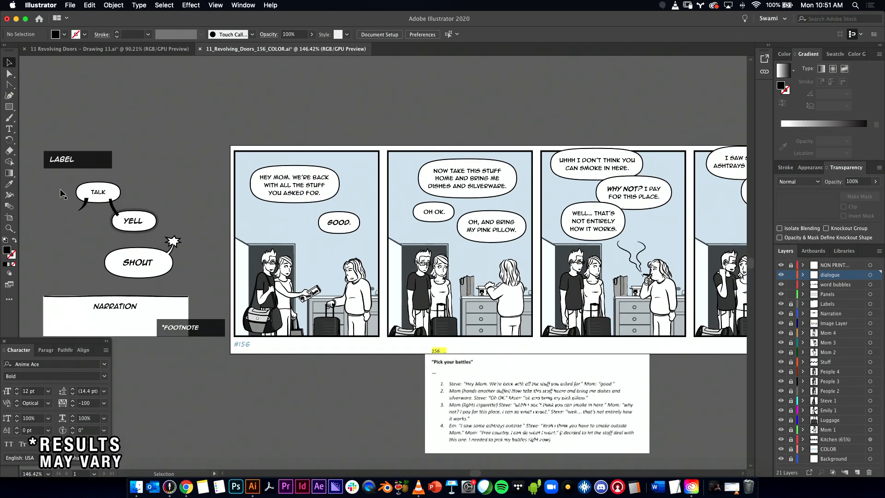
drag(81, 211, 151, 216)
drag(269, 223, 267, 219)
drag(327, 222, 382, 222)
drag(382, 222, 272, 198)
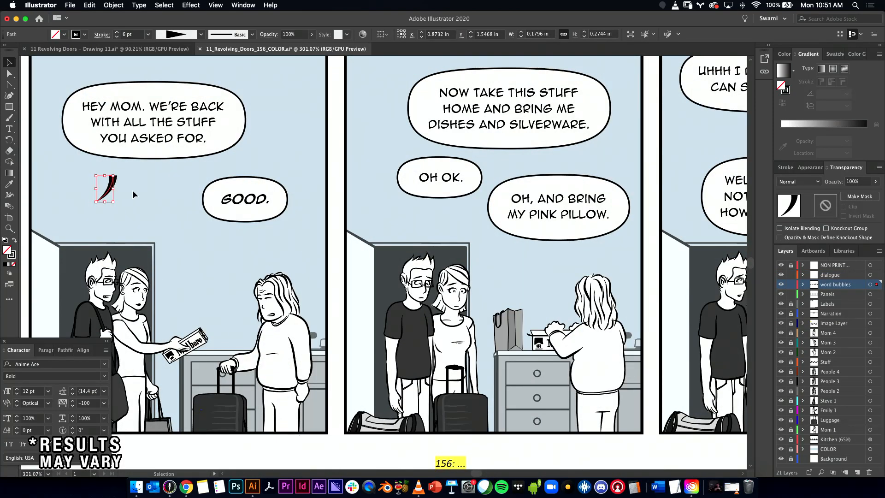
drag(177, 183, 255, 166)
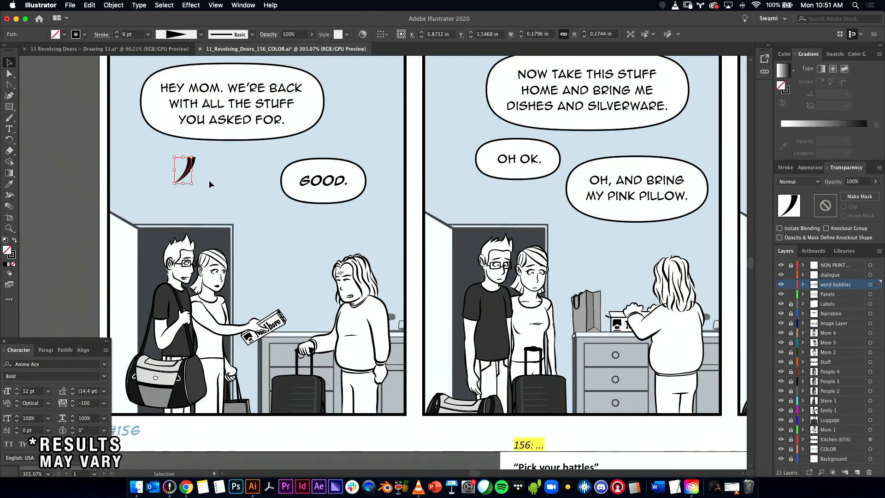
- Stretch the tail to about 0.45 in tall and attach it to the underside of the "HEY MOM" bubble
drag(189, 172, 174, 196)
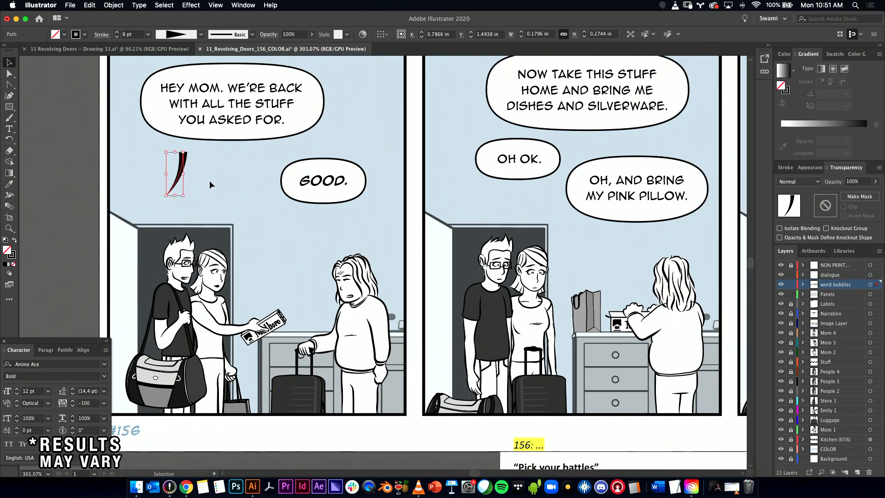
click(202, 166)
click(185, 164)
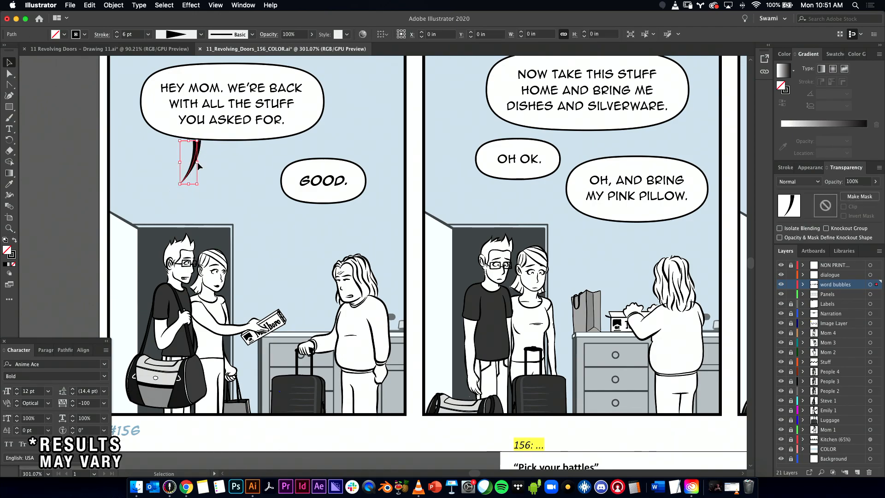
drag(188, 164, 207, 149)
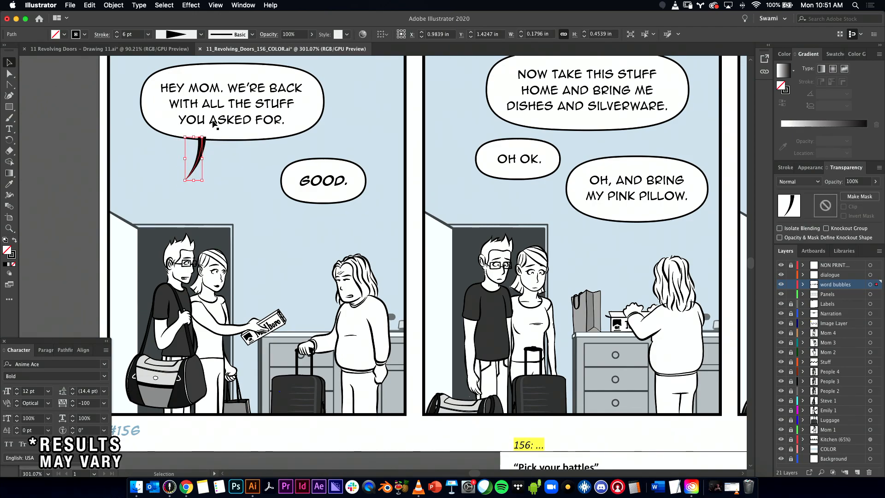
click(9, 96)
click(100, 180)
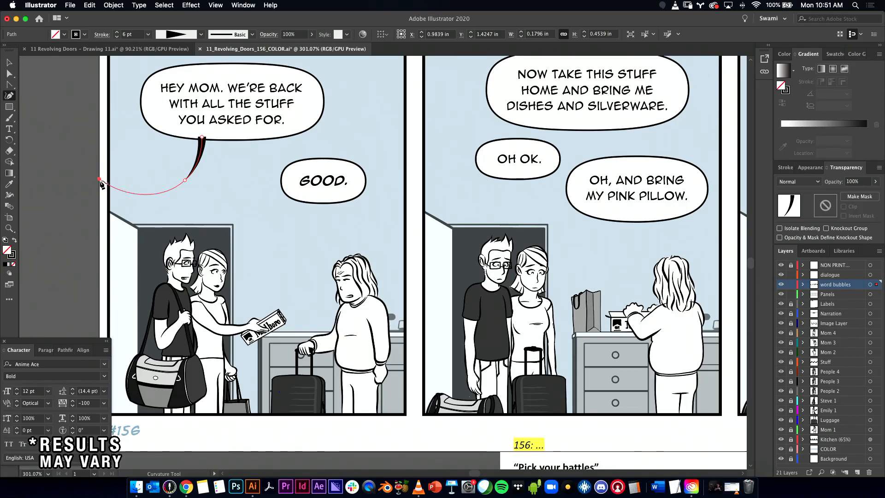
key(ctrl+z)
- Draw a curved path about 0.29 in wide and 0.60 in tall with the Pen tool, outside the artboard beside the first panel
click(9, 85)
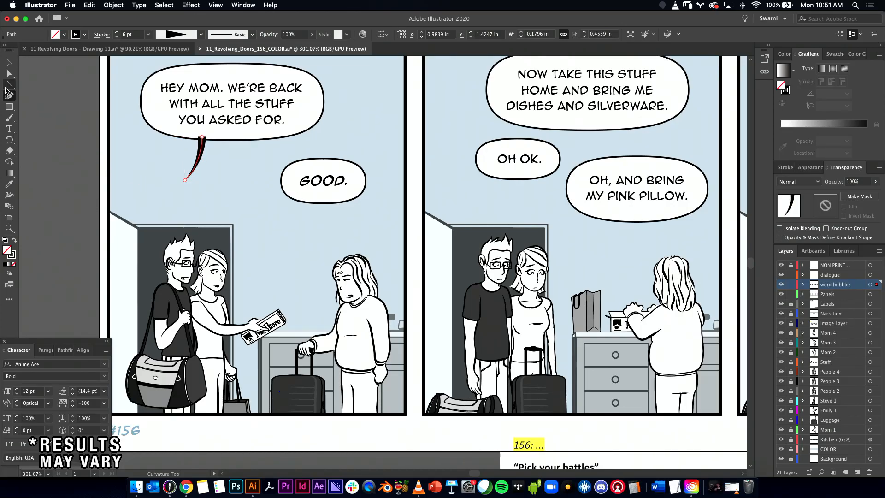
click(8, 96)
drag(9, 85, 35, 84)
click(60, 136)
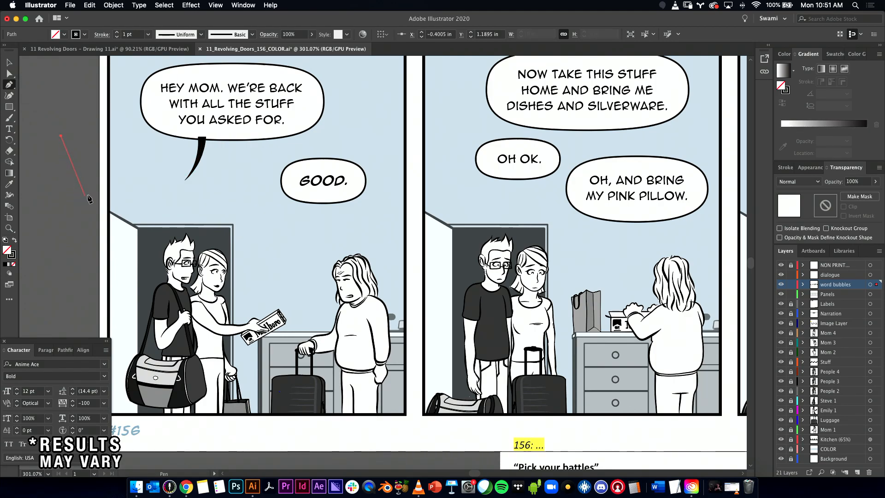
drag(104, 206, 118, 210)
- Apply the tapered triangular width profile to the curved path and set its stroke weight to 4 pt
click(10, 62)
click(787, 168)
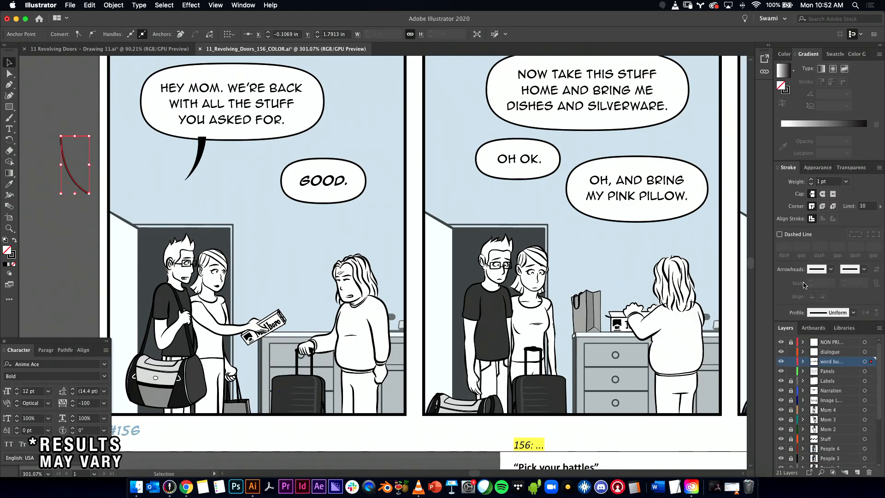
click(826, 313)
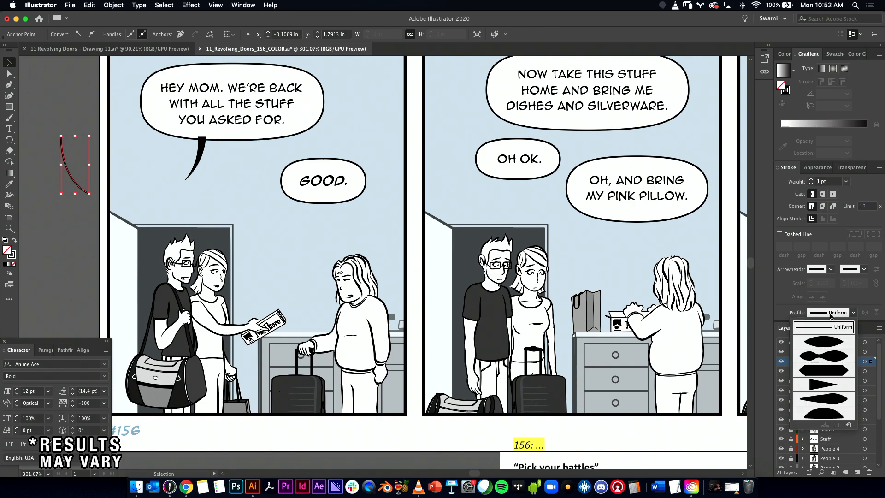
click(815, 388)
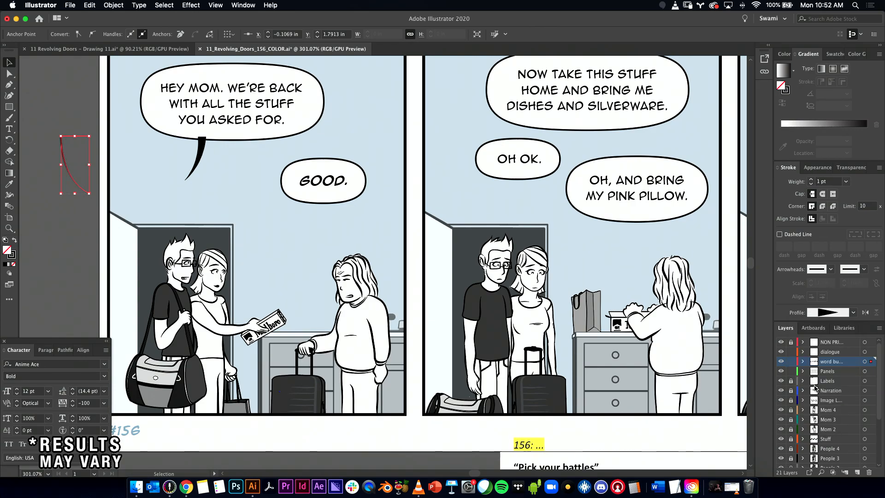
click(788, 178)
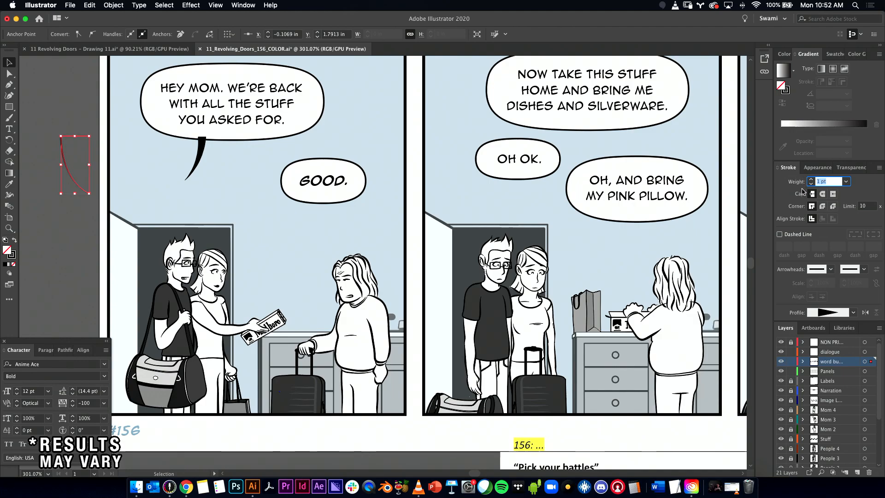
text(4)
key(Return)
- Place the tapered path under the "HEY MOM" bubble and try flipping its width profile back and forth
mouse_move(62, 151)
mouse_down()
mouse_move(226, 172)
mouse_move(248, 149)
mouse_up()
click(198, 152)
click(249, 152)
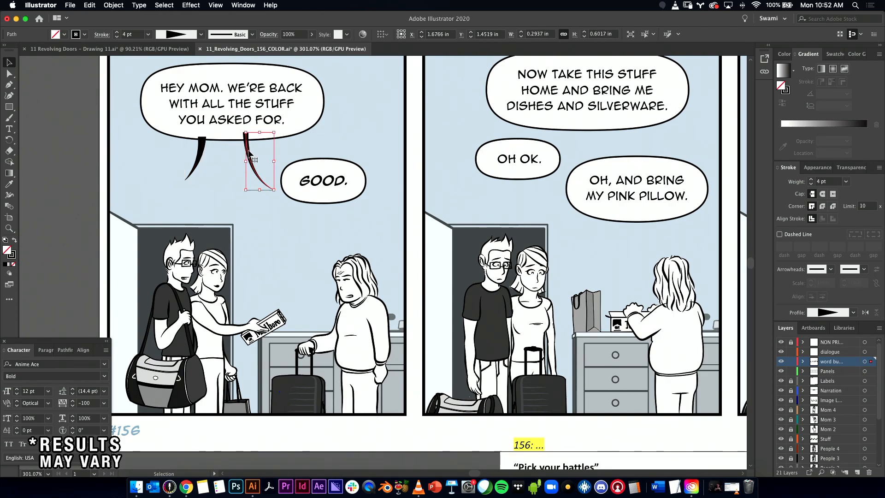
click(864, 312)
click(866, 314)
click(866, 314)
click(865, 314)
- Make the path's stroke a dashed line with a 3 pt dash and a 42 pt gap
click(793, 237)
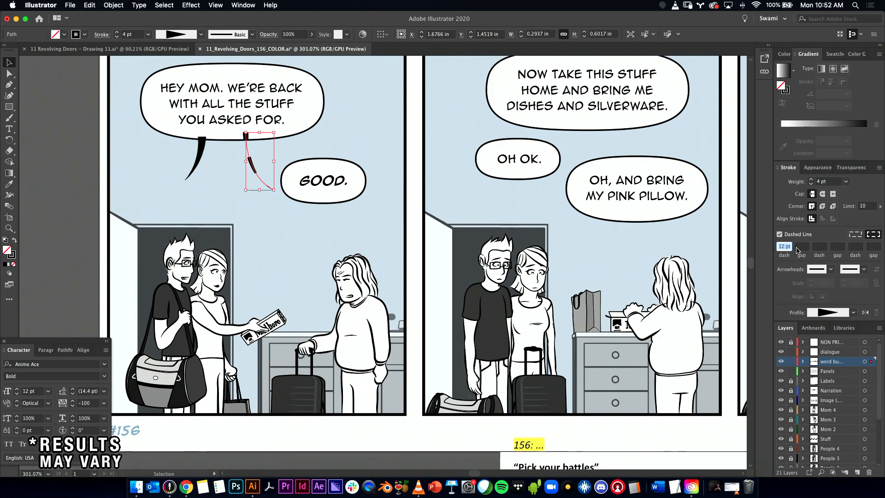
text(3)
click(800, 246)
text(4)
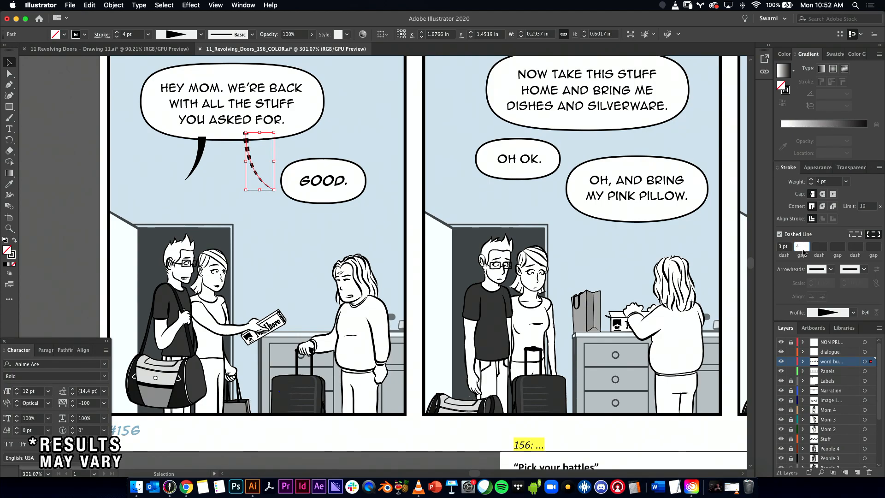
text(2)
- Give the dashed stroke round caps and round corners, and set the gap to 4 pt
click(822, 193)
click(822, 206)
double_click(802, 246)
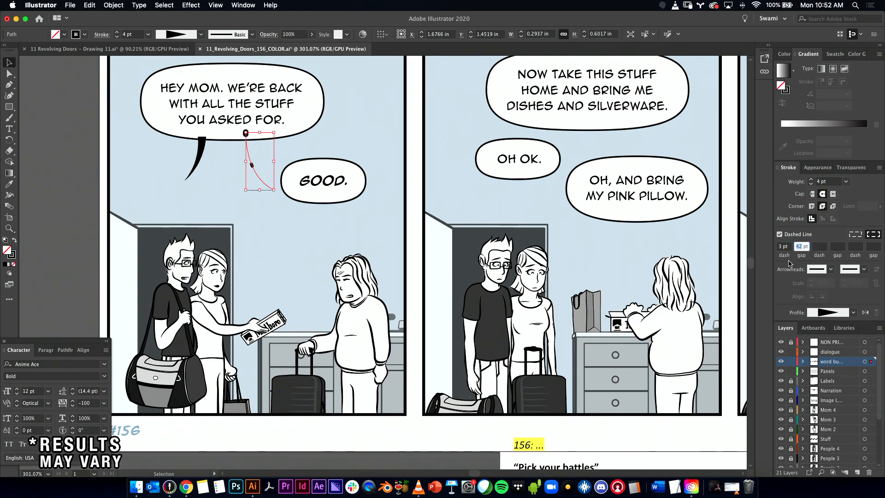
text(4)
key(Return)
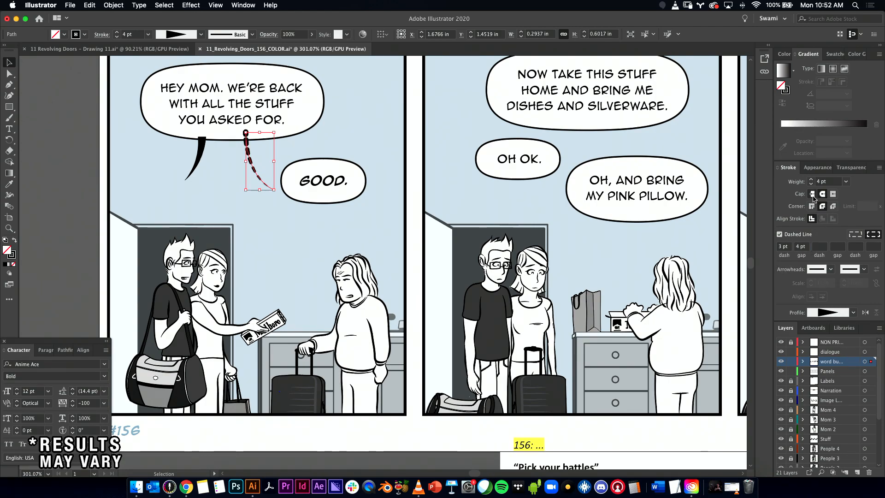
- Turn off the dashed line and delete the newly drawn tail under the "HEY MOM" bubble
click(779, 234)
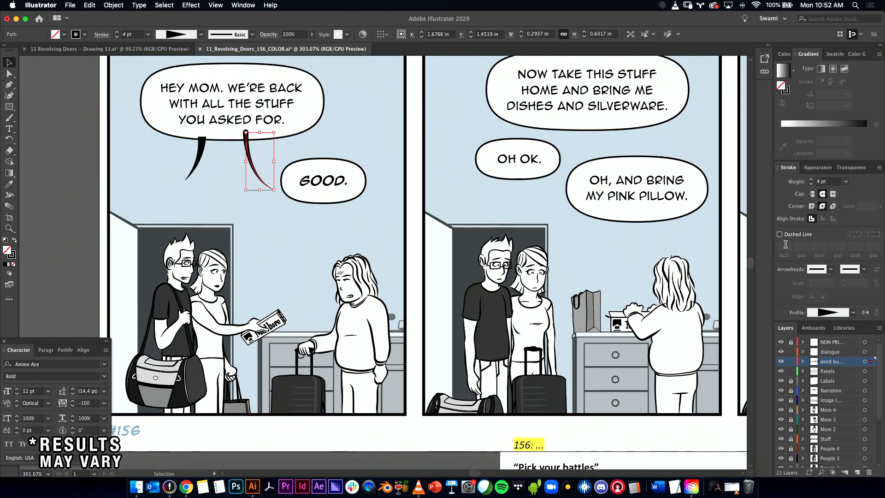
click(217, 164)
click(249, 151)
key(Delete)
click(202, 163)
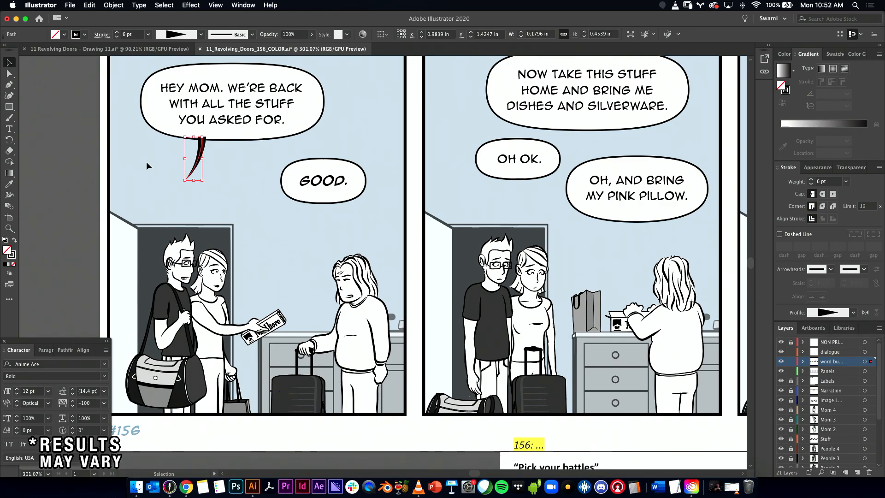
click(179, 167)
drag(254, 173, 143, 205)
click(134, 169)
key(super+z)
key(super+z)
- Reposition and angle the "HEY MOM" bubble's tail so it points down toward the man in the black shirt
click(114, 184)
drag(142, 174, 118, 175)
click(166, 183)
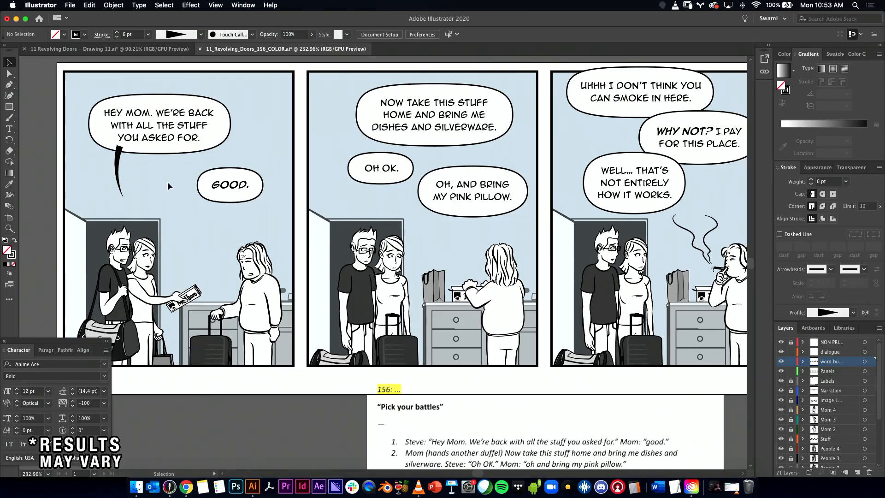
click(122, 196)
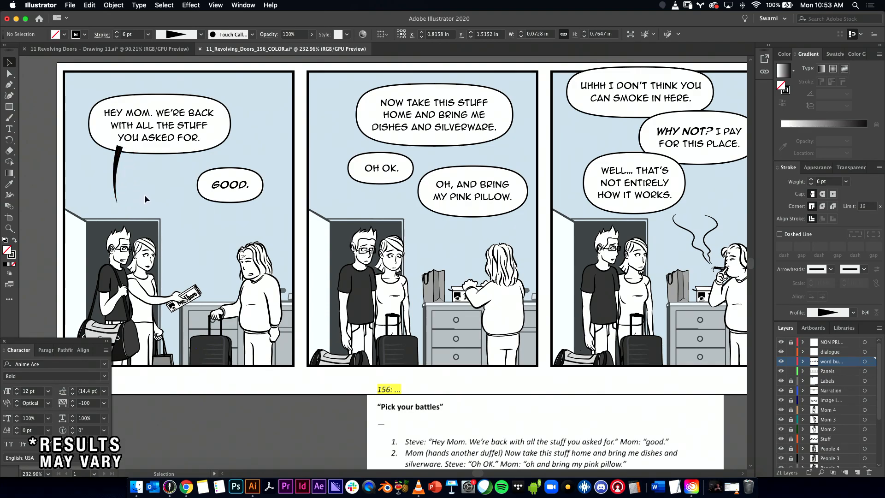
click(144, 195)
- Duplicate the tail under the first panel's "GOOD." bubble and rotate the copy to point at the mother
alt+drag(115, 180, 223, 250)
drag(250, 211, 266, 221)
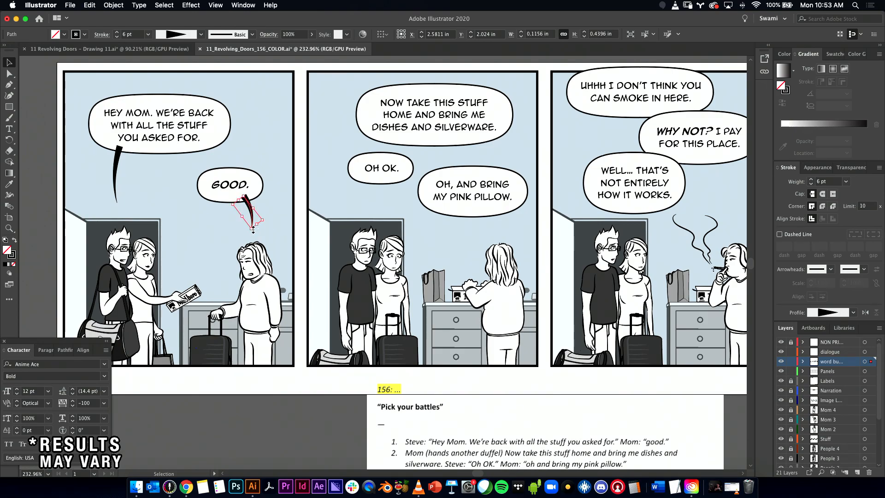
click(258, 200)
scroll(124, 178, right, 3)
scroll(123, 178, down, 1)
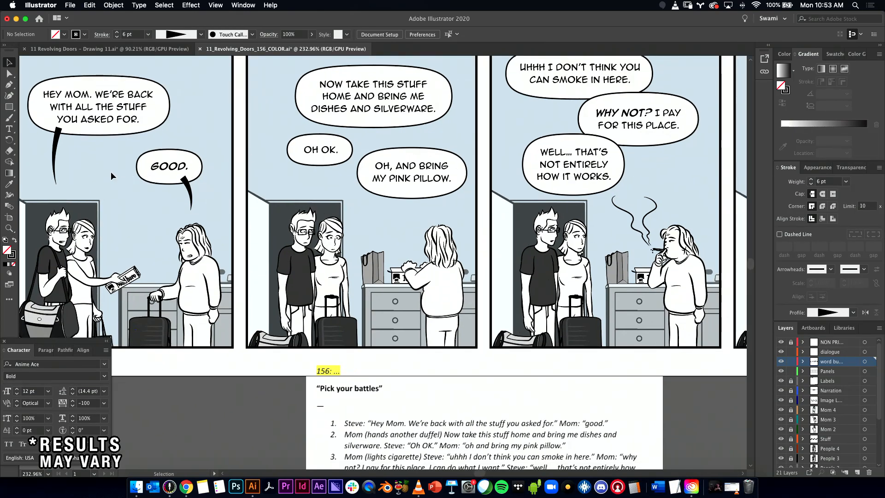
drag(57, 151, 491, 243)
key(super+z)
- Copy the connector between the sample TALK and YELL bubbles and paste it into the second panel
key(space)
click(358, 195)
key(space)
mouse_move(380, 227)
mouse_down()
mouse_move(360, 221)
mouse_move(371, 215)
mouse_up()
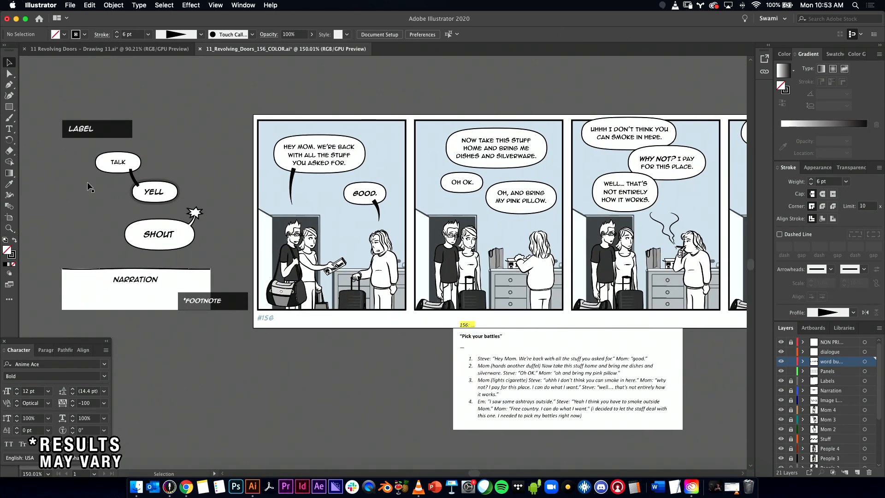
key(super+space)
drag(127, 170, 231, 200)
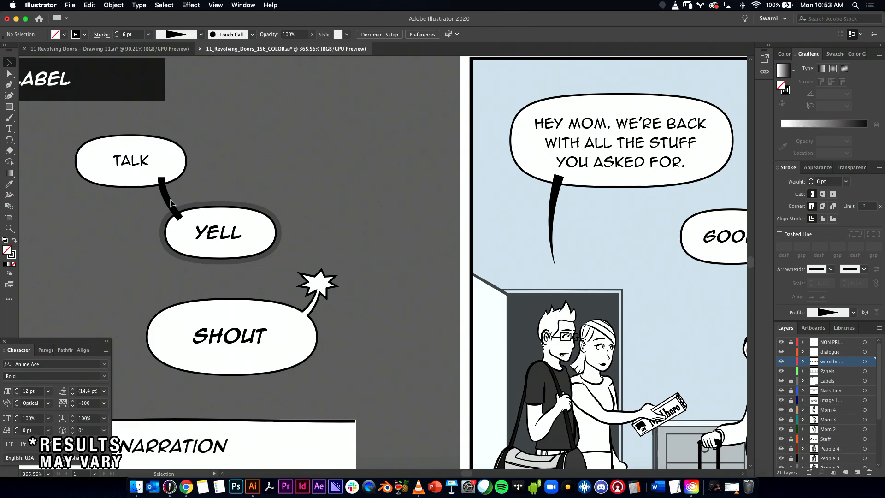
click(168, 201)
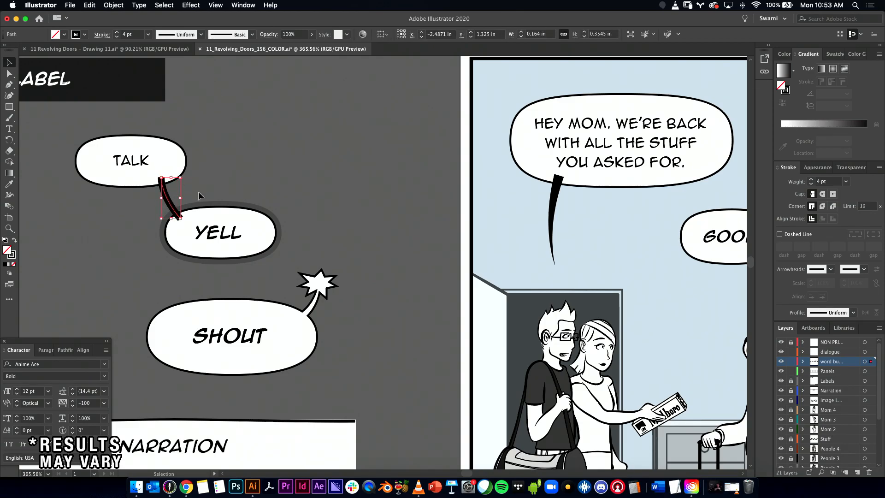
key(space)
drag(487, 228, 184, 202)
drag(662, 234, 296, 260)
drag(248, 277, 237, 280)
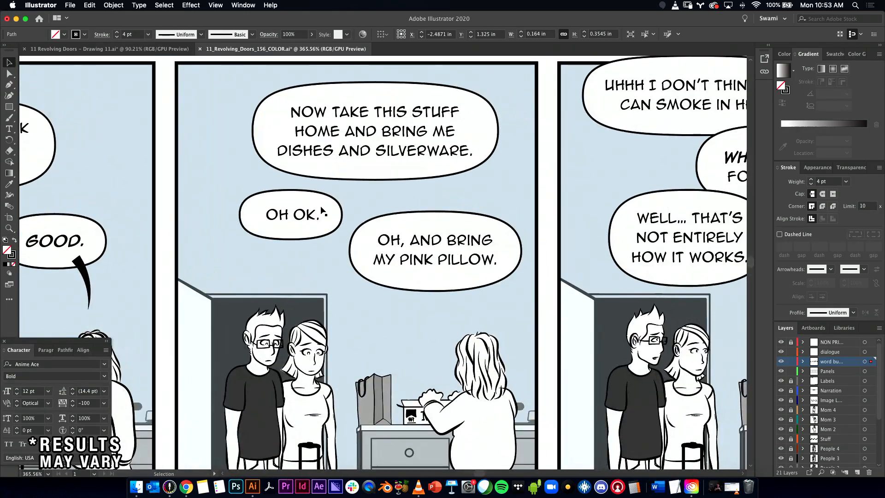
key(ctrl+v)
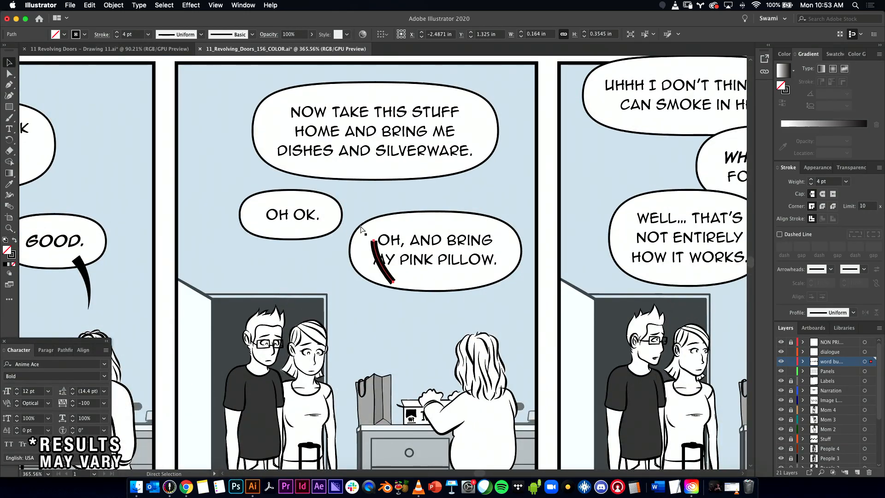
- Move and rotate the pasted connector so it joins the "NOW TAKE THIS STUFF" bubble to the "OH, AND BRING" bubble
drag(383, 264, 459, 214)
click(461, 214)
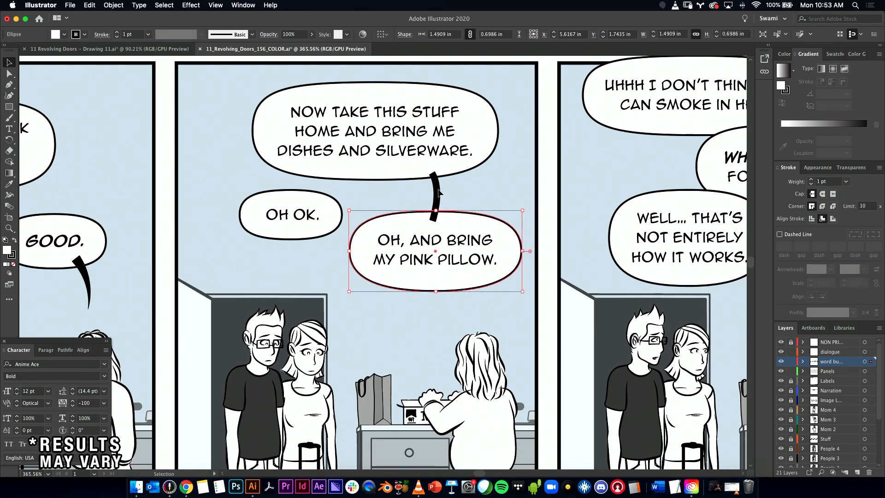
click(452, 208)
click(435, 195)
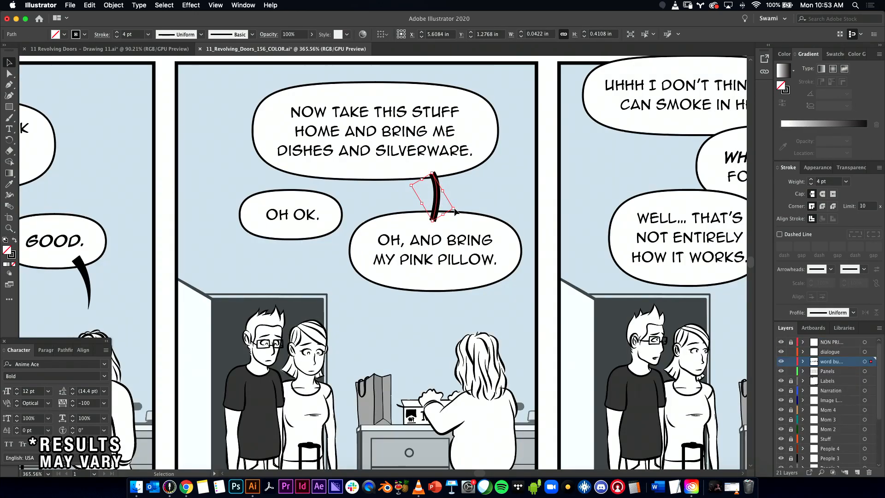
shift+click(456, 210)
shift+click(457, 210)
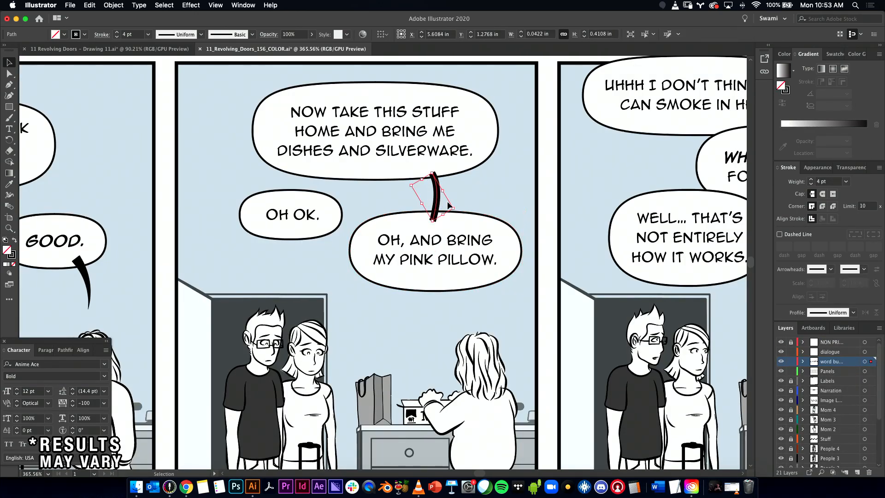
drag(458, 210, 444, 203)
key(a)
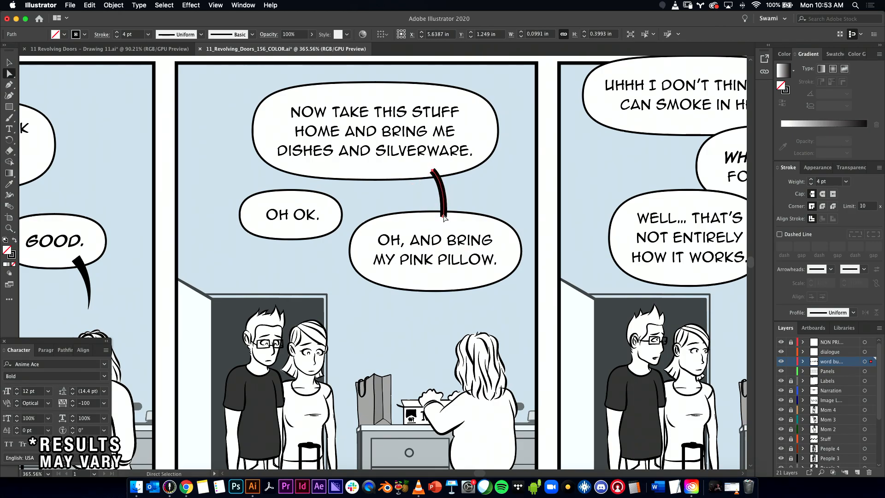
- Duplicate the "GOOD." bubble's tail under the "MY PINK PILLOW" bubble and angle it toward the mother
key(v)
click(90, 282)
drag(93, 290, 472, 312)
key(a)
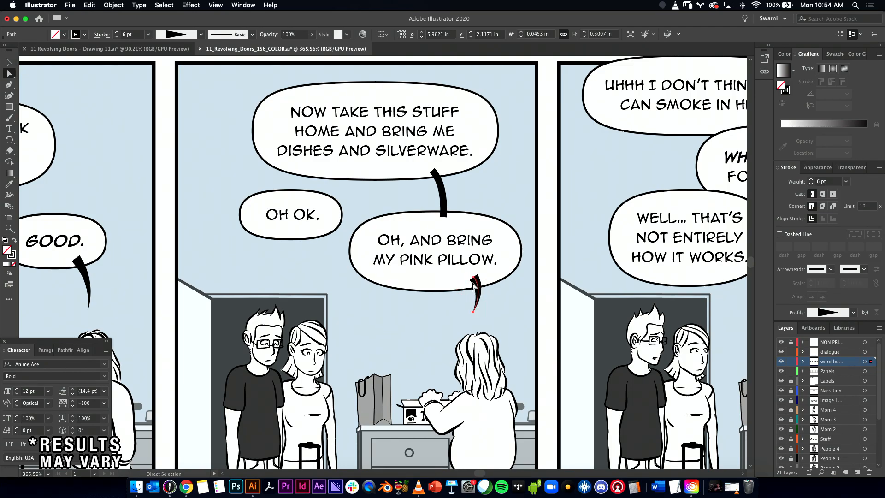
click(473, 278)
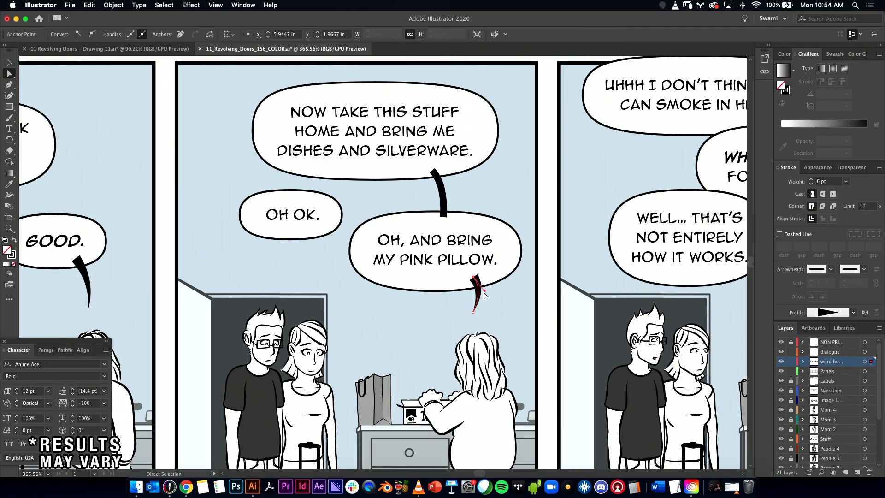
key(v)
click(479, 293)
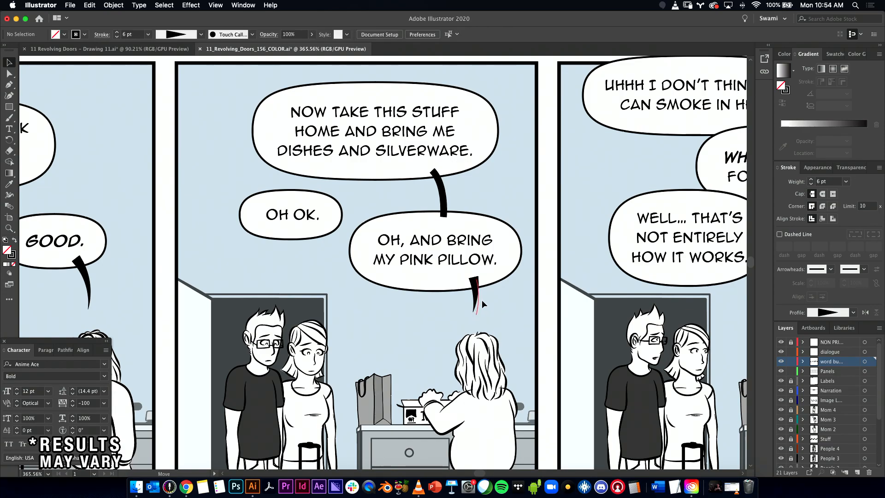
- Shift the second panel's connector toward the bubbles' right ends and reshape it into a longer, gentler curve
click(438, 193)
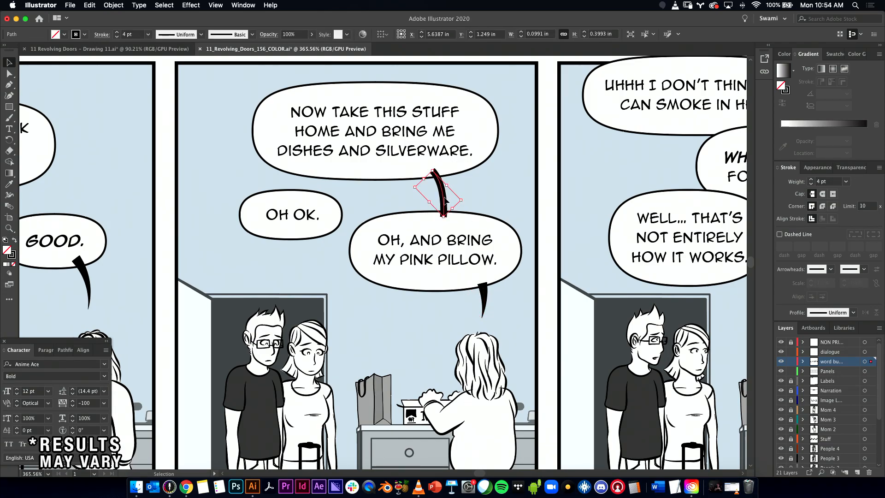
click(457, 201)
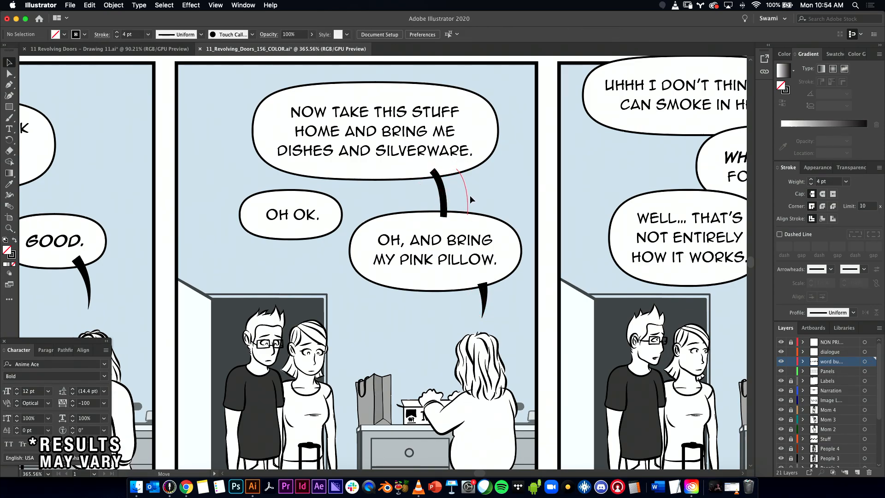
drag(470, 199, 470, 199)
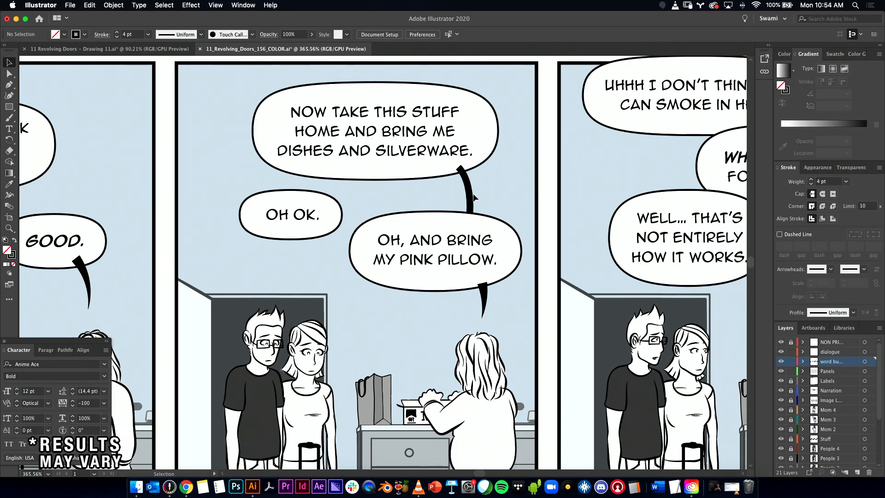
key(a)
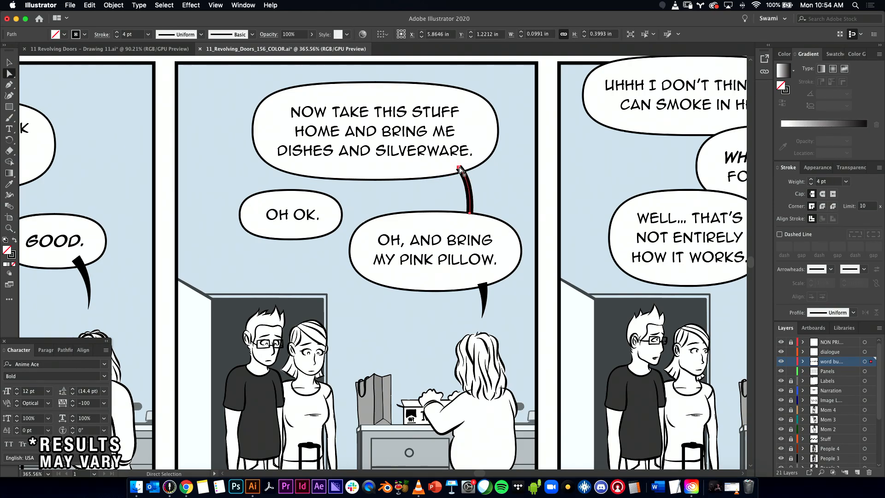
click(460, 168)
drag(473, 183, 468, 188)
drag(472, 219, 473, 219)
click(503, 202)
- Set the stroke weight of the connector between the mother's two bubbles to 5 pt
key(v)
click(484, 292)
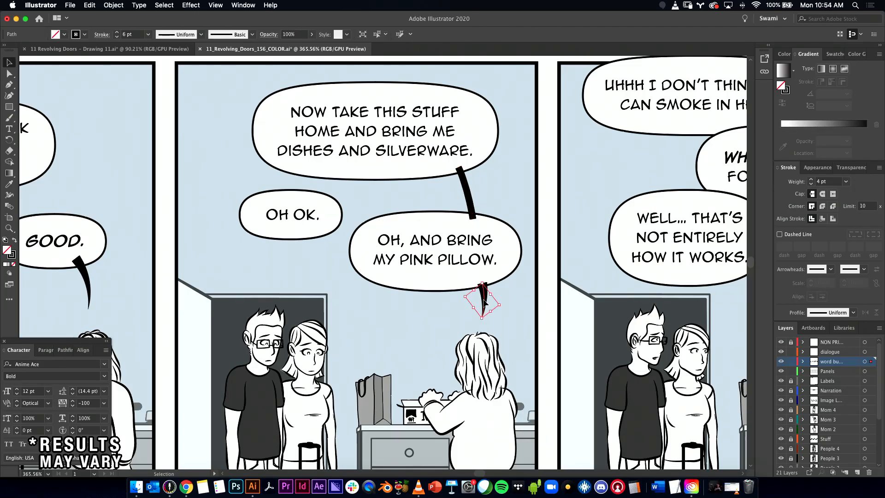
click(503, 292)
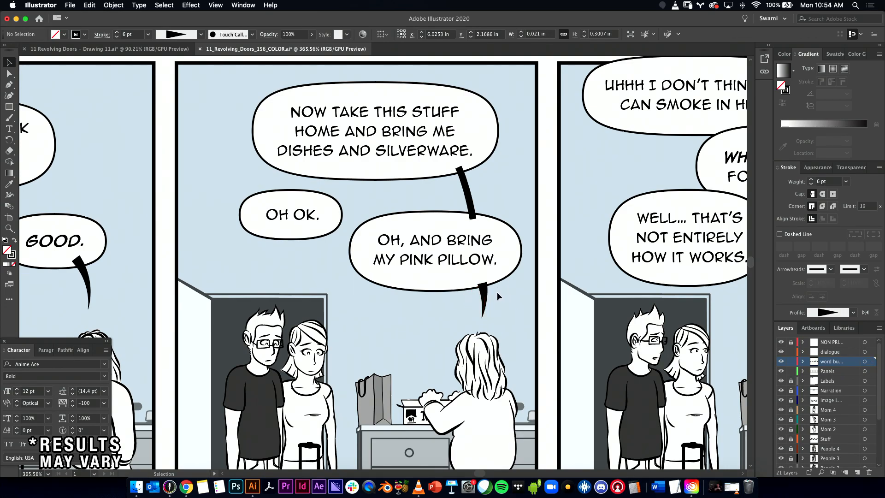
click(480, 289)
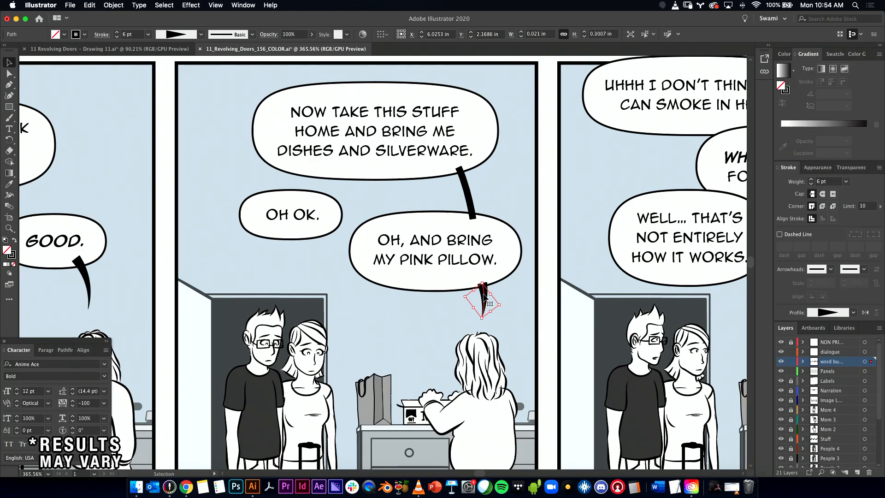
click(470, 201)
click(811, 179)
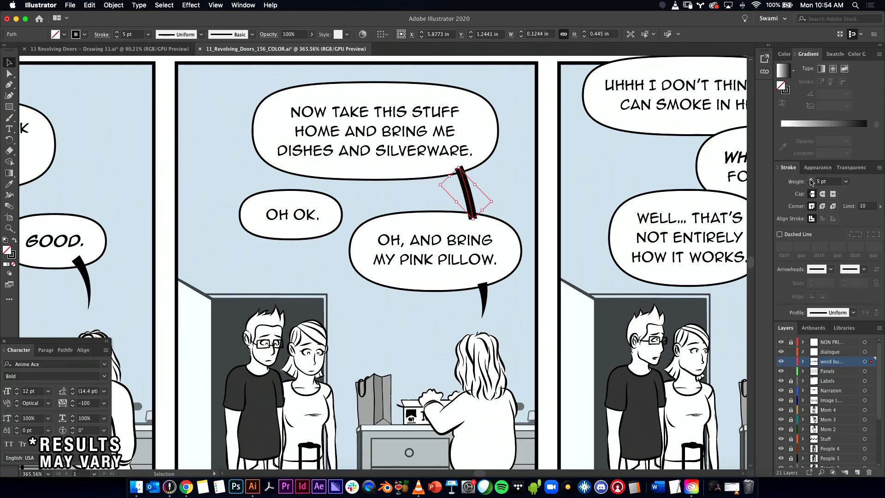
click(553, 182)
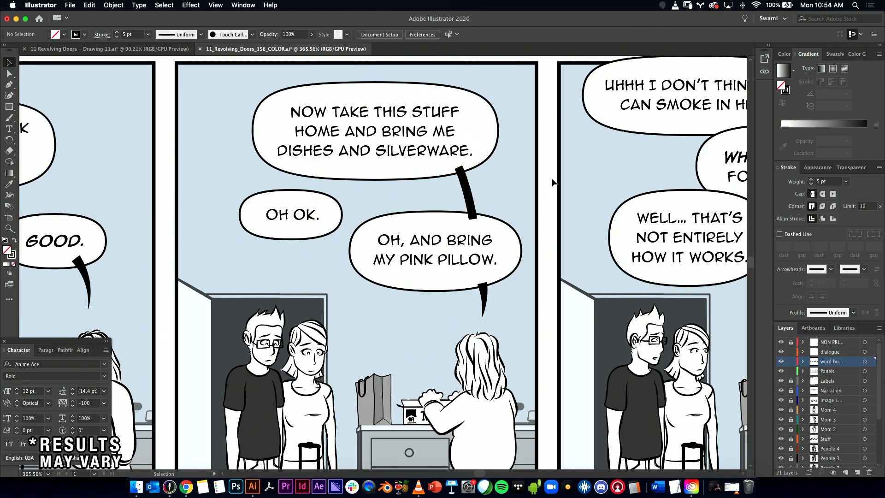
- Lengthen the "MY PINK PILLOW" bubble's tail by extending its wide end up into the bubble
click(485, 297)
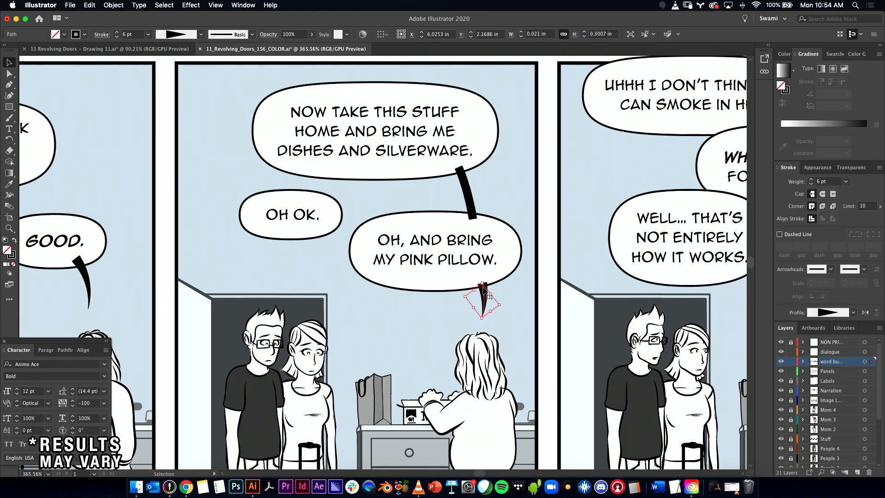
scroll(484, 286, up, 3)
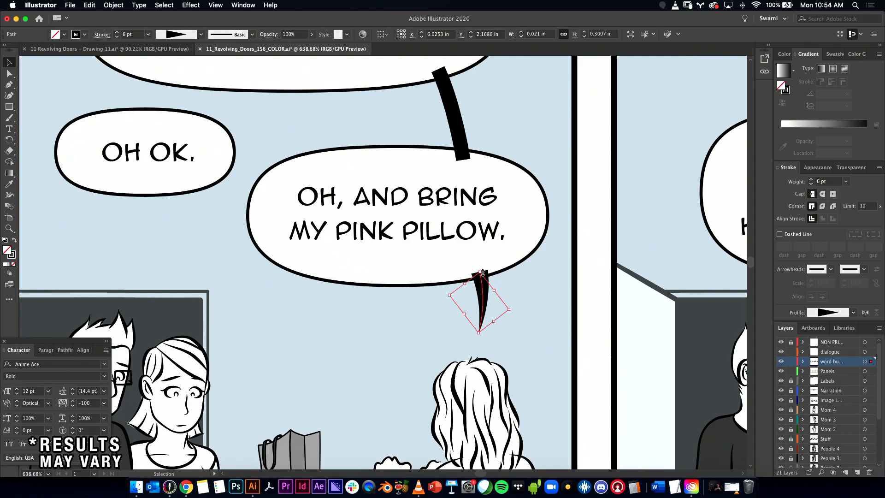
drag(480, 272, 477, 244)
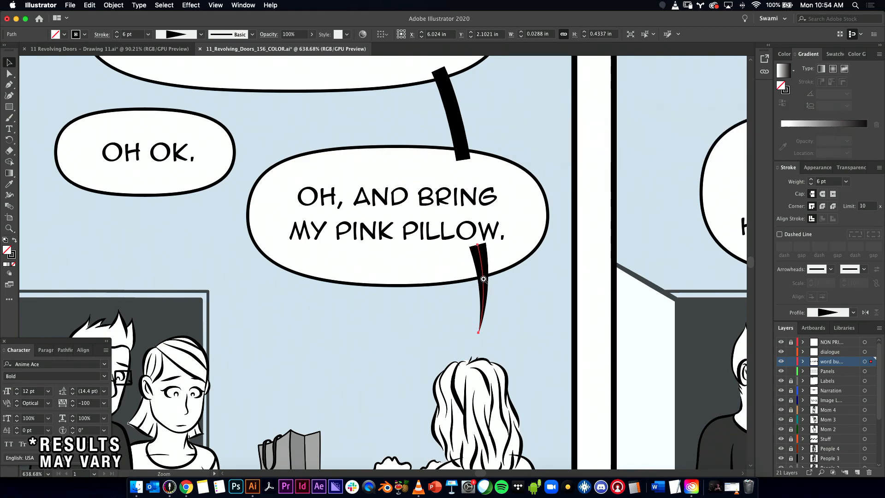
scroll(484, 281, up, 8)
drag(470, 113, 495, 121)
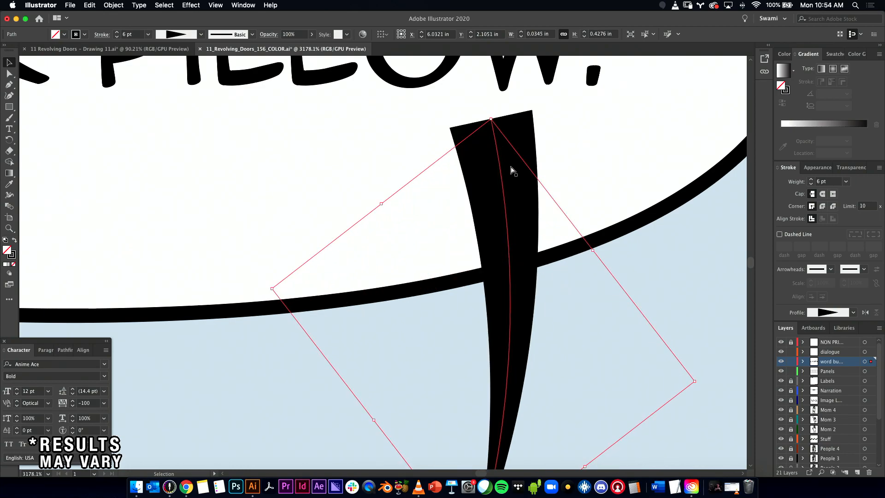
key(super+z)
scroll(529, 261, down, 8)
key(super+z)
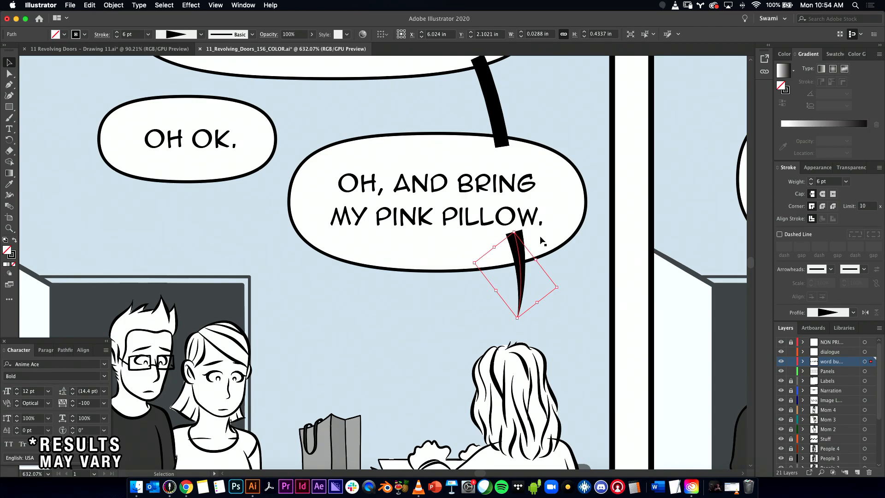
- Rotate the tail under the "MY PINK PILLOW" bubble slightly clockwise
click(532, 242)
scroll(567, 256, down, 4)
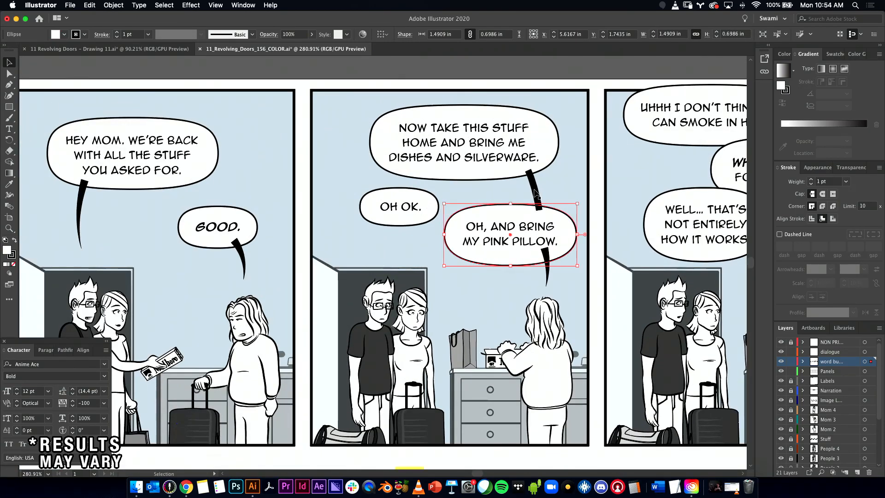
key(a)
scroll(536, 206, up, 3)
key(v)
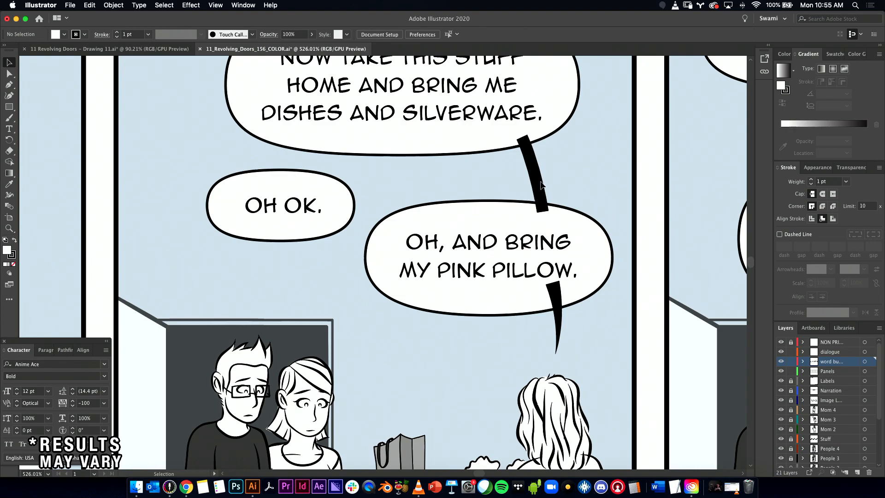
click(542, 170)
key(a)
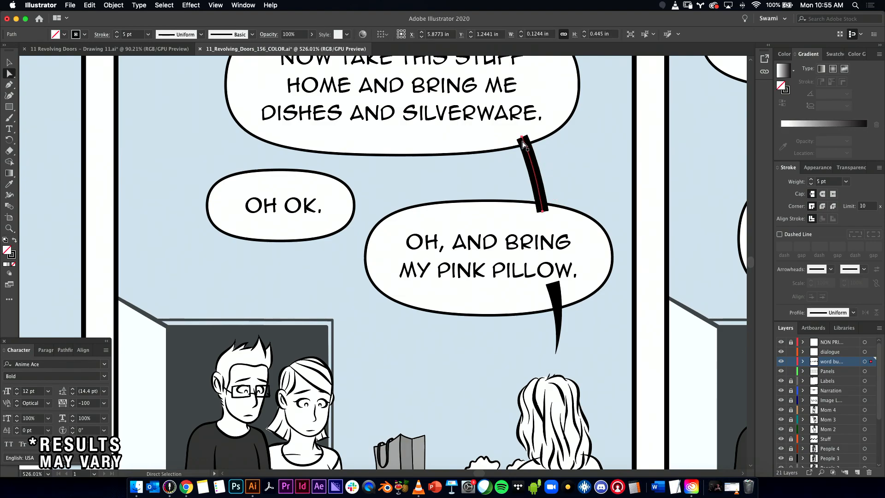
key(v)
click(557, 307)
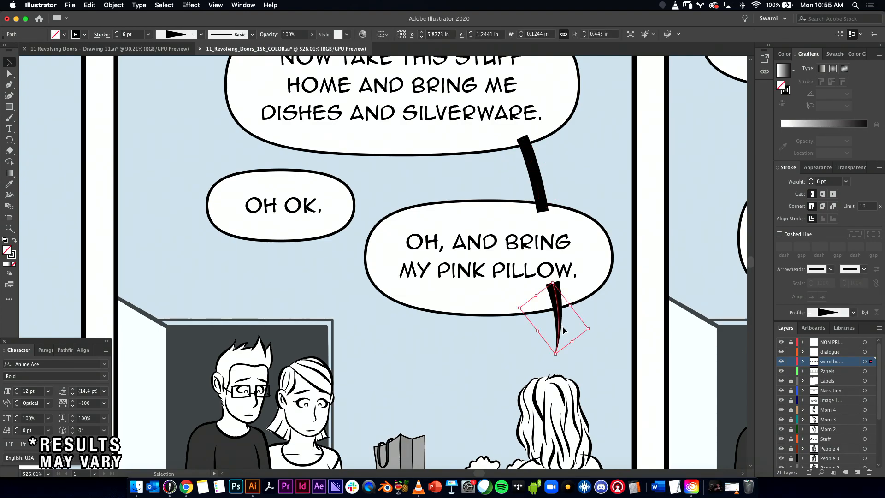
drag(593, 330, 595, 330)
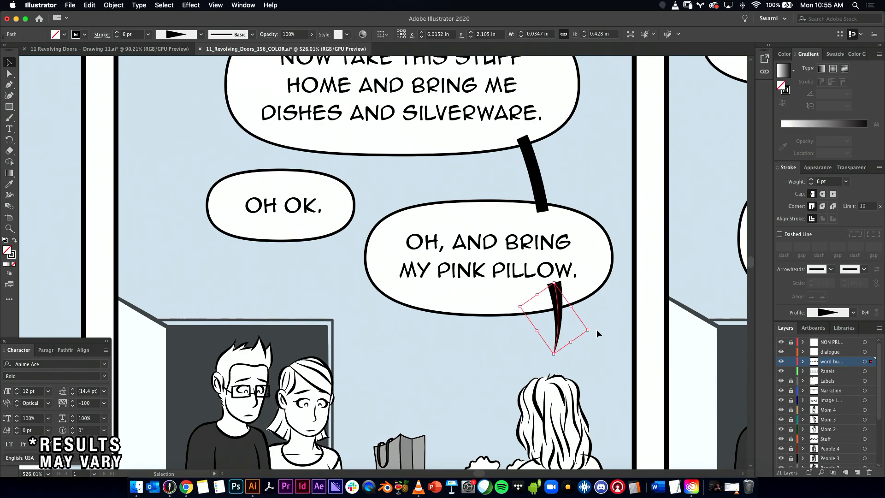
- Nudge the connector between the mother's two bubbles slightly right to line up with the tail below
click(541, 186)
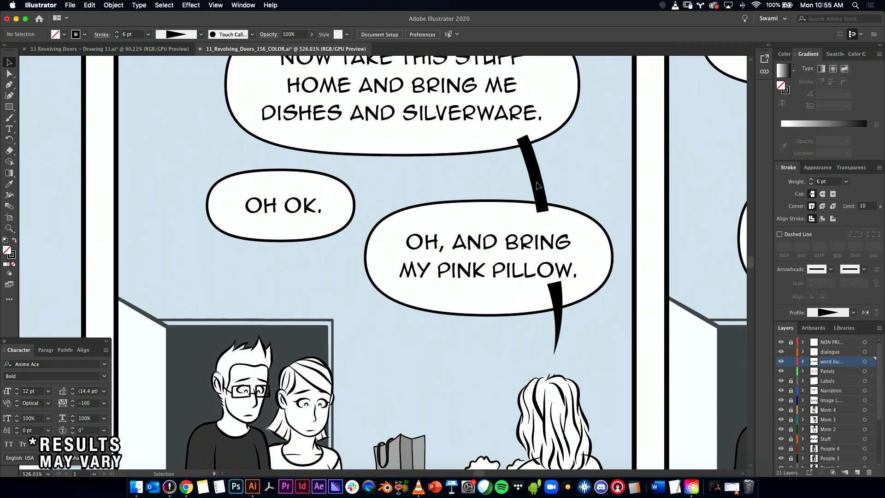
click(538, 185)
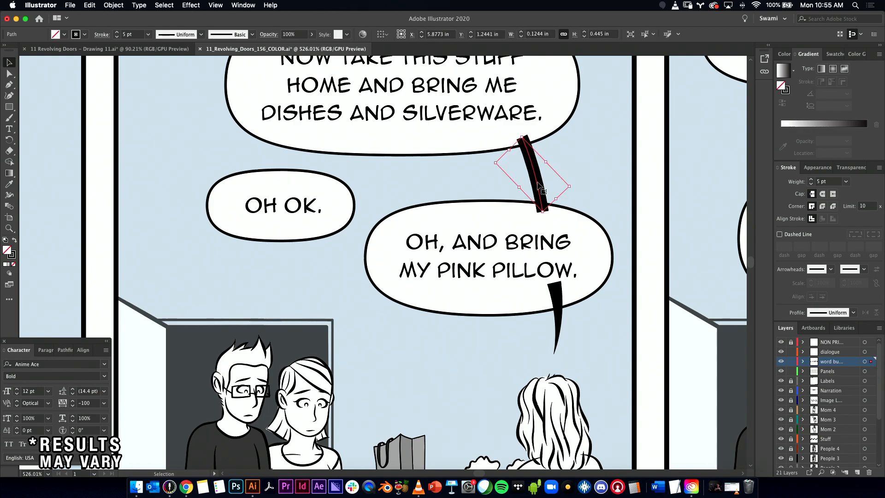
click(579, 177)
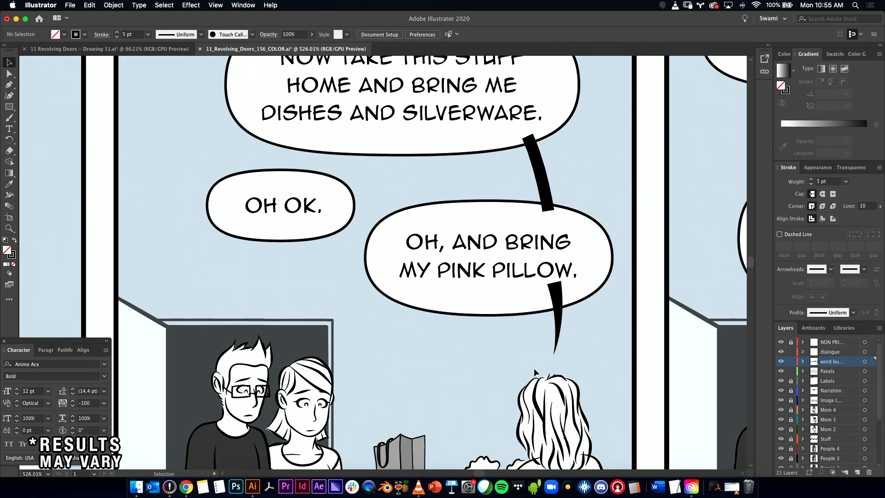
scroll(560, 338, down, 5)
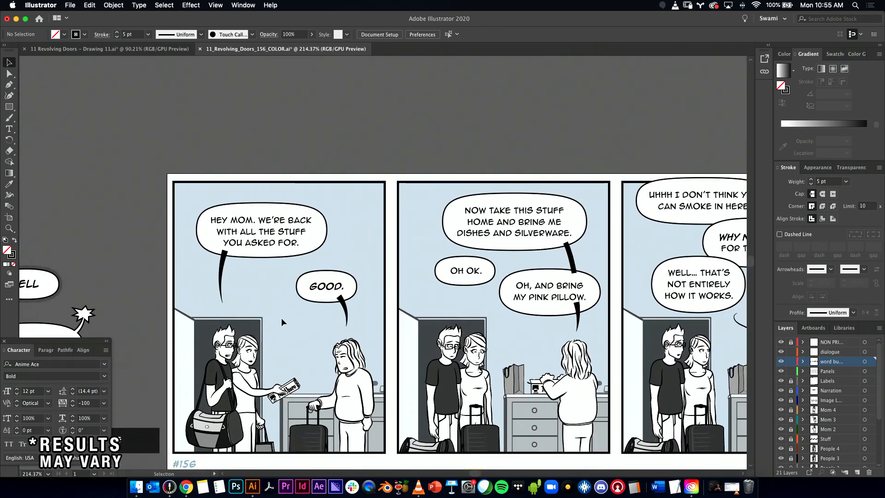
- Copy the "HEY MOM" bubble's tail under the "OH OK." bubble, then shorten and angle it toward the man
drag(223, 279, 612, 302)
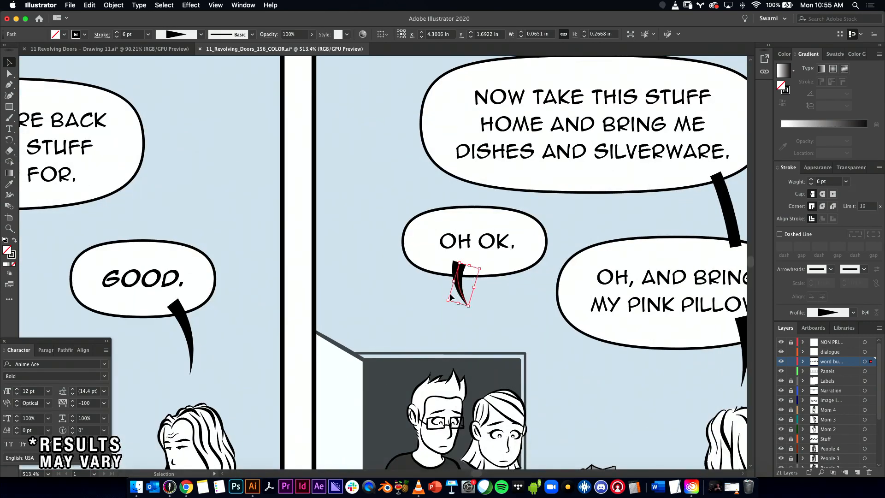
drag(453, 295, 436, 304)
drag(456, 271, 453, 264)
drag(531, 285, 497, 287)
drag(537, 299, 383, 293)
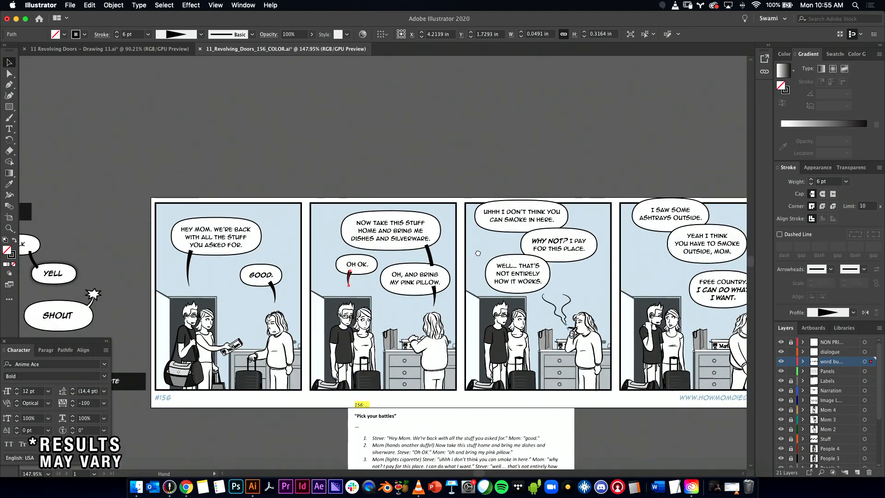
scroll(303, 207, right, 5)
scroll(304, 207, down, 2)
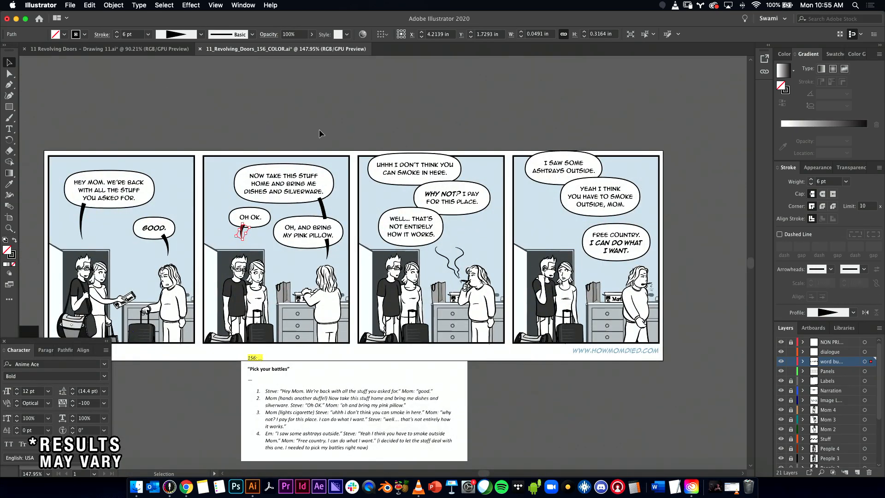
click(319, 133)
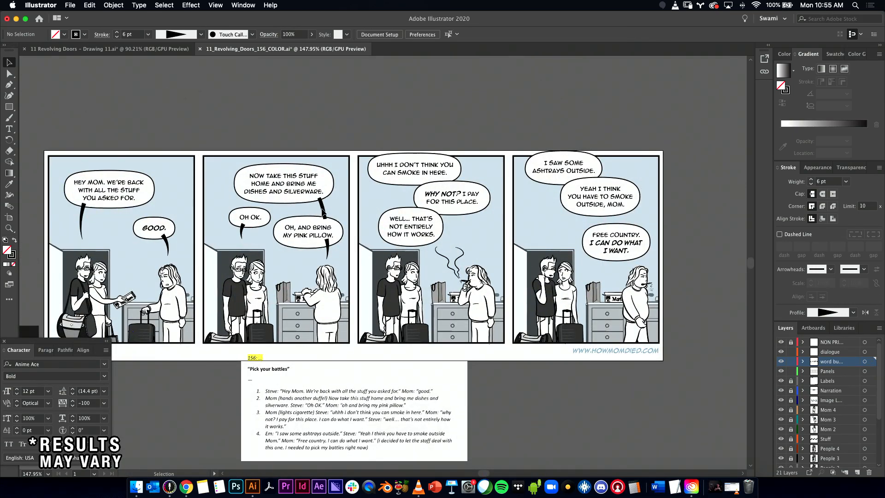
- Duplicate the second panel's connector and "MY PINK PILLOW" tail together onto the man's bubbles in the third panel
drag(324, 243, 325, 251)
click(355, 219)
scroll(359, 221, up, 5)
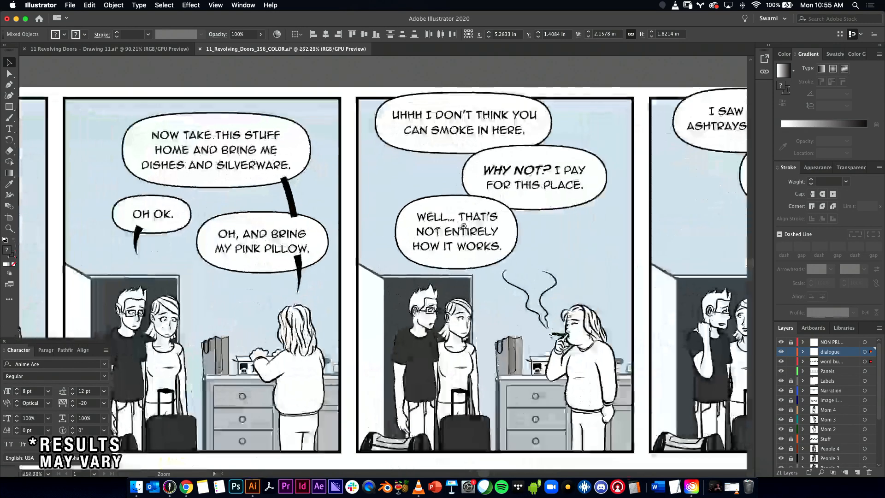
drag(313, 195, 275, 200)
drag(308, 275, 276, 292)
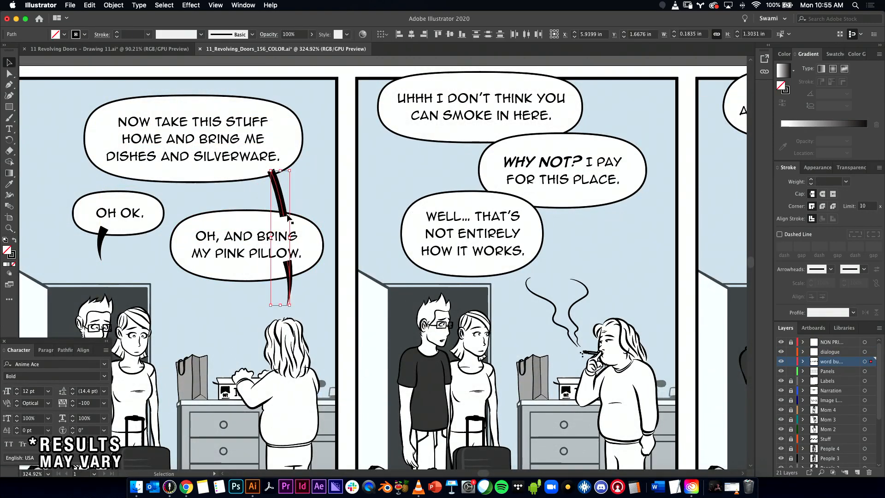
drag(281, 206, 444, 186)
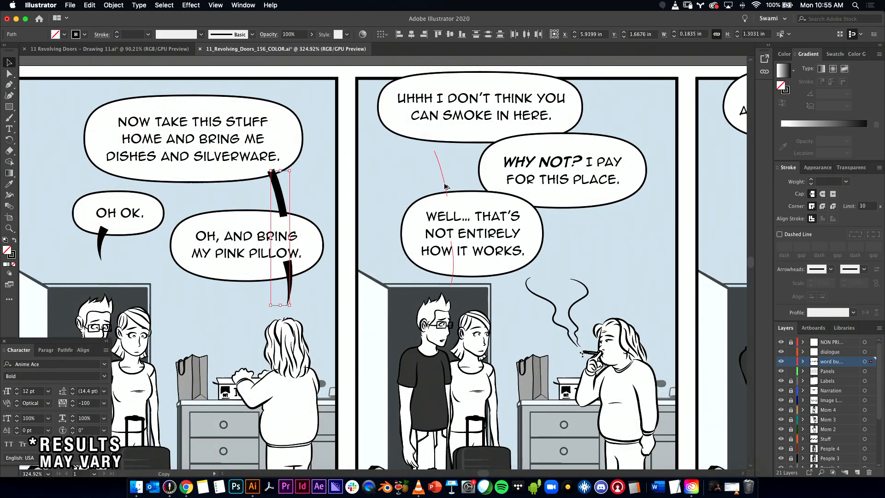
- Reflect the duplicated connector and tail across the vertical axis
click(113, 4)
mouse_move(138, 16)
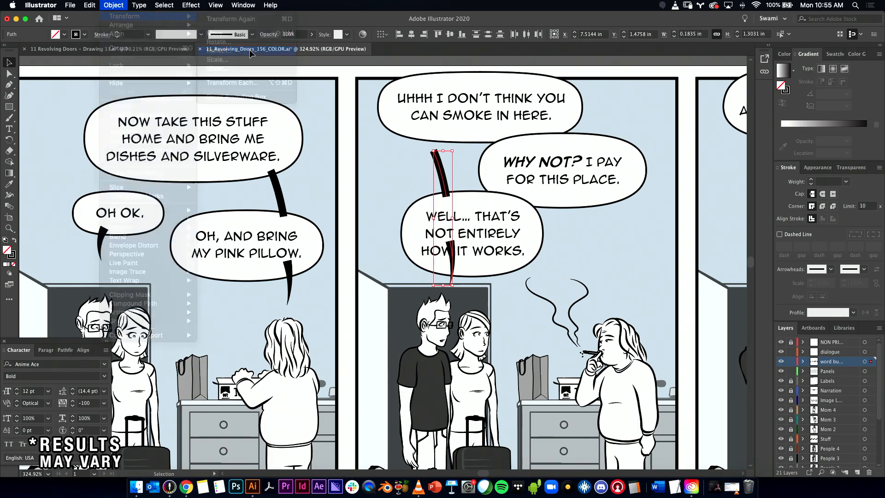
click(250, 51)
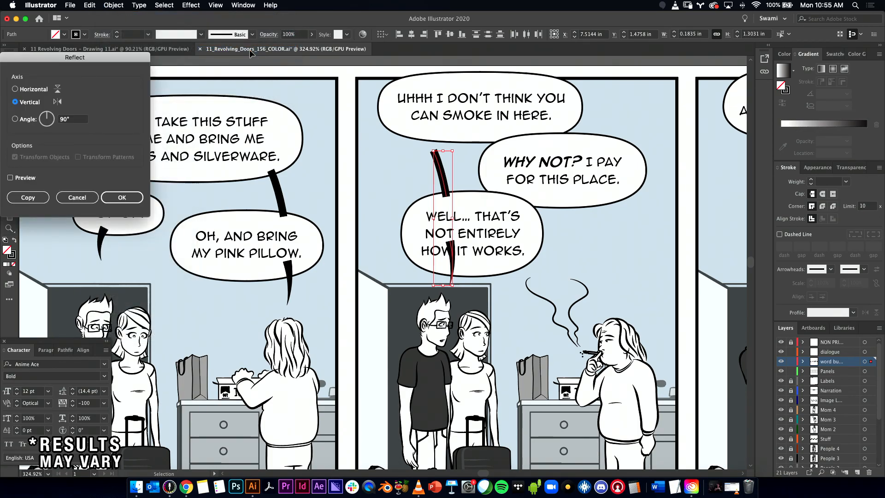
click(123, 196)
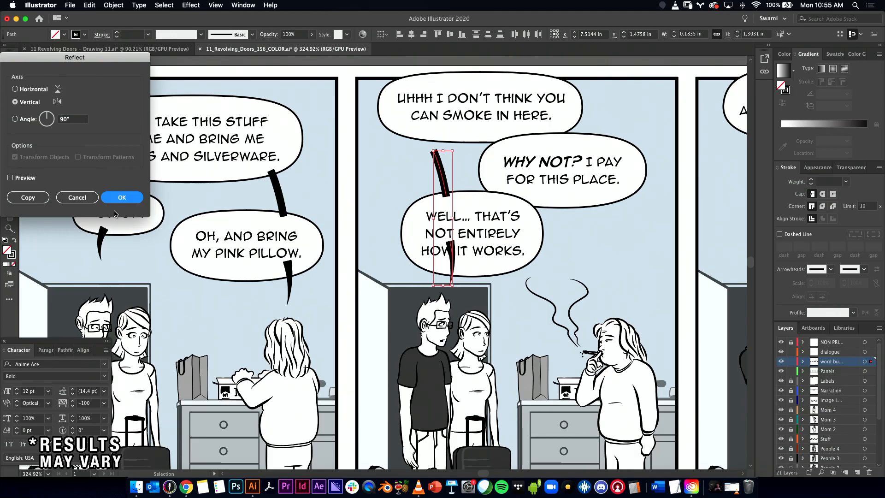
click(122, 197)
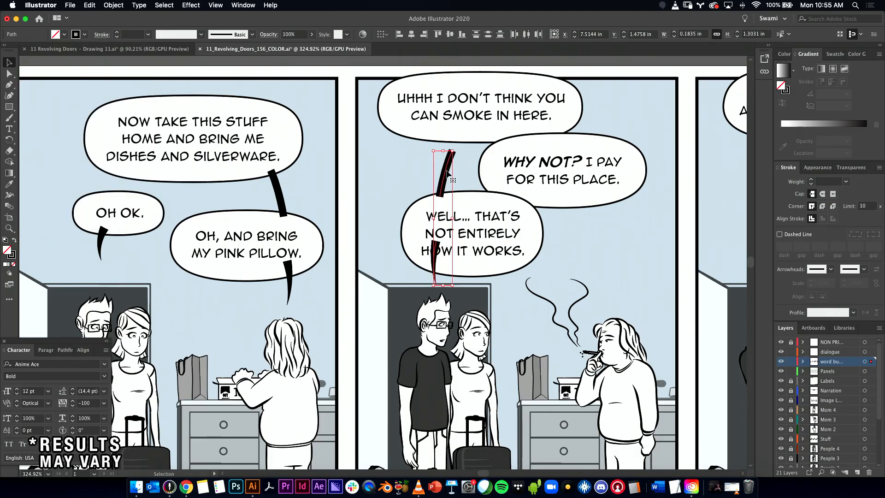
- Rotate and move the reflected pair so the connector starts at the lower edge of the "UHHH I DON'T THINK" bubble
drag(452, 151, 442, 138)
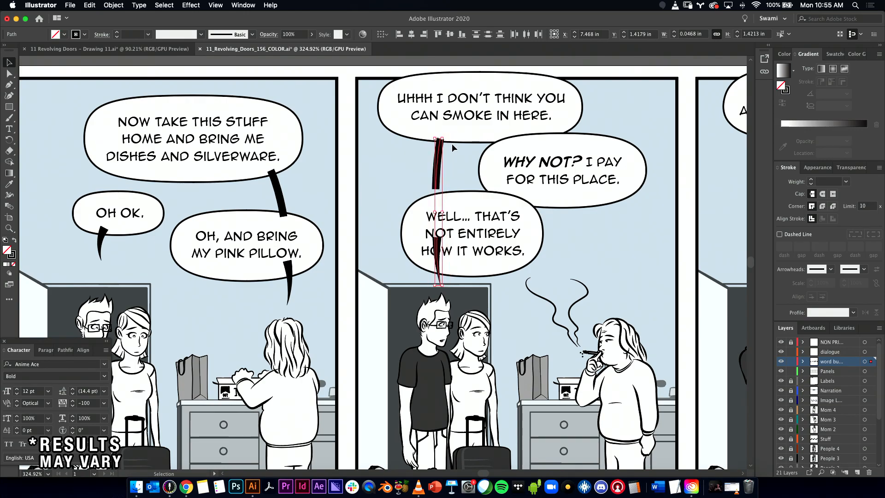
click(468, 174)
drag(470, 201, 436, 198)
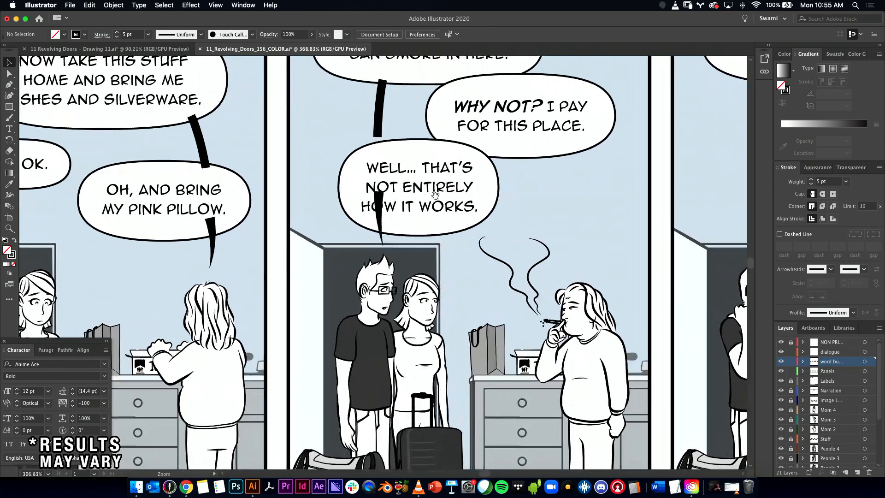
- Shorten the tail under the "WELL... THAT'S NOT ENTIRELY" bubble and extend the connector down to that bubble
click(378, 227)
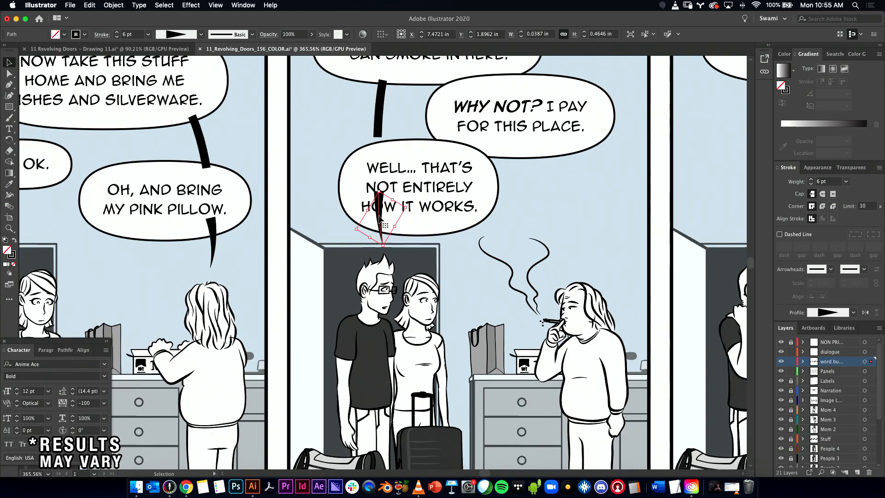
drag(381, 205, 374, 230)
click(380, 126)
drag(379, 147, 376, 155)
click(410, 131)
- Copy the "MY PINK PILLOW" tail under the "WHY NOT?" bubble and lengthen it toward the mother
drag(214, 249, 590, 220)
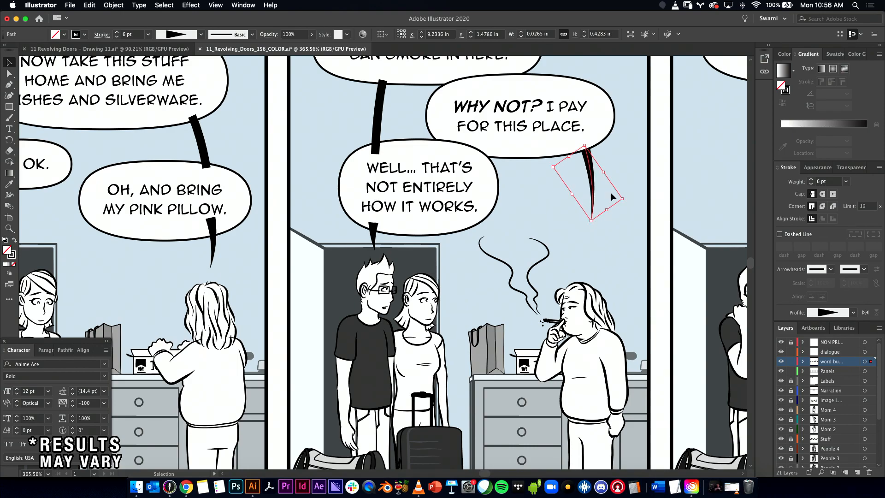
drag(617, 168, 464, 213)
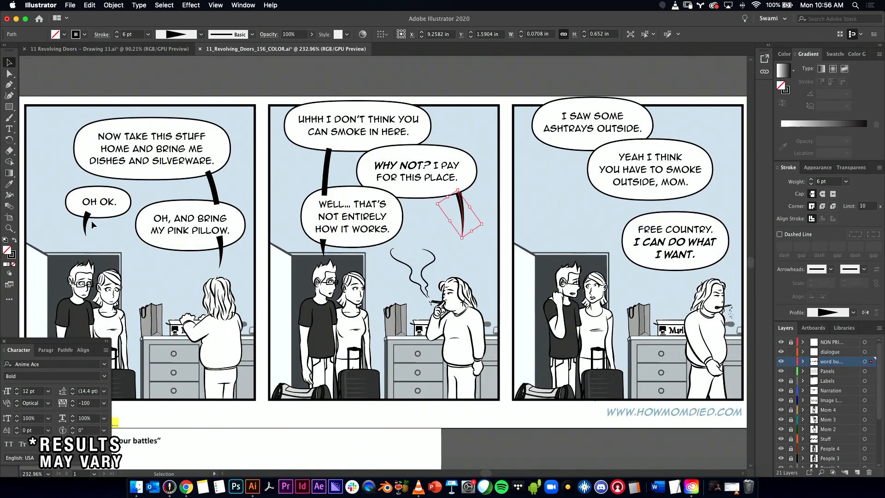
- Copy the "OH OK." tail under the "I SAW SOME ASHTRAYS OUTSIDE." bubble and lengthen it
click(566, 161)
drag(565, 171, 563, 220)
- Reshape the "ASHTRAYS OUTSIDE" tail's curve with its upper anchor's handle and reposition its pointed end
key(a)
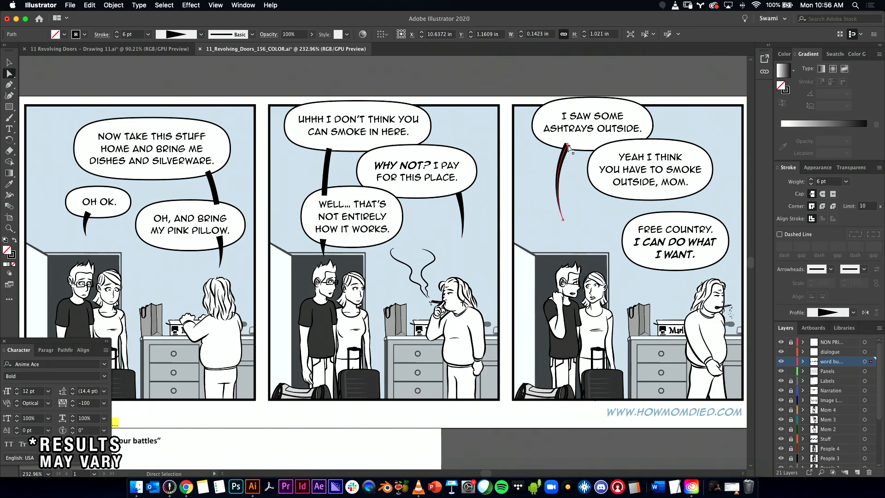
click(567, 146)
drag(552, 182, 548, 183)
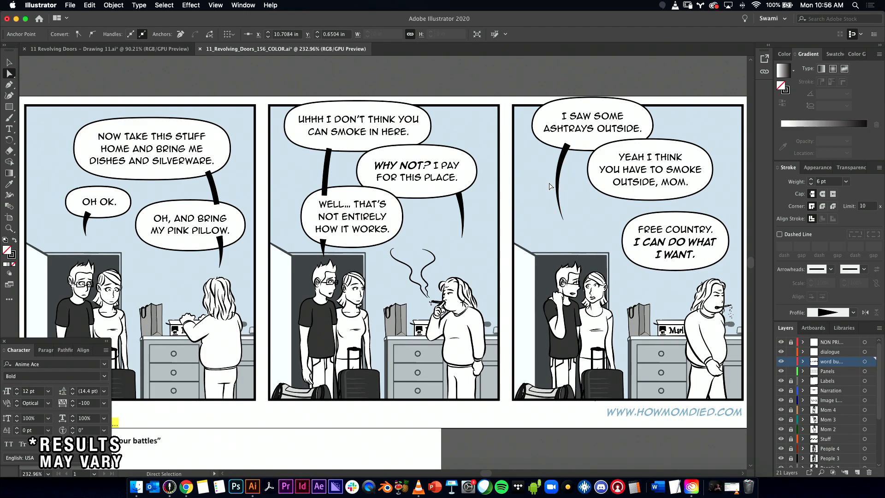
drag(590, 139, 551, 174)
drag(563, 220, 563, 246)
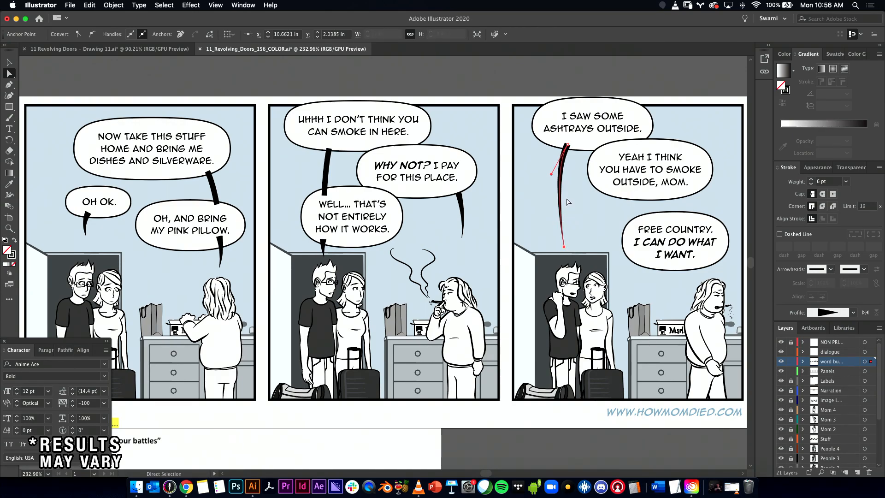
click(509, 198)
scroll(508, 198, right, 5)
drag(421, 218, 432, 189)
drag(408, 119, 408, 138)
key(v)
click(400, 160)
key(super+z)
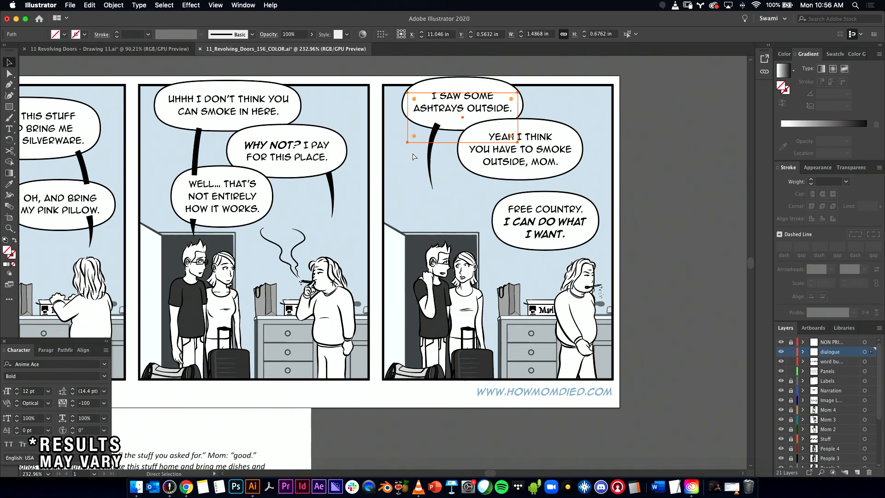
click(416, 164)
double_click(432, 154)
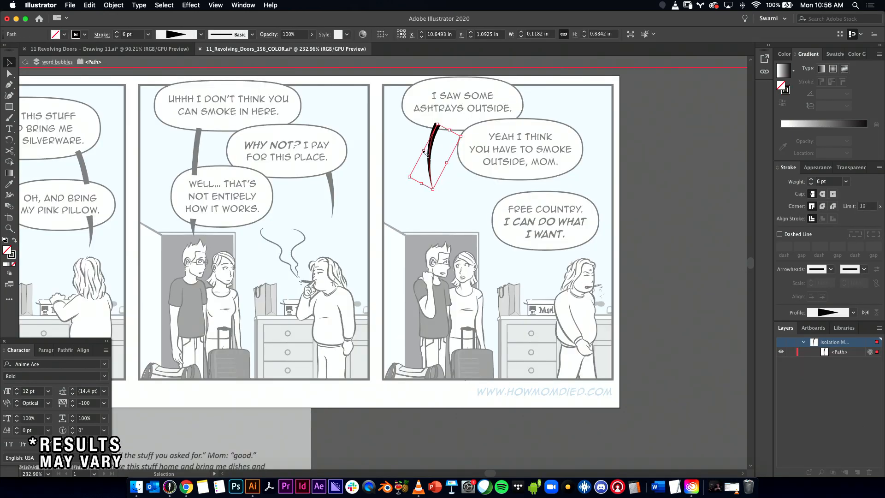
key(Escape)
scroll(398, 165, up, 2)
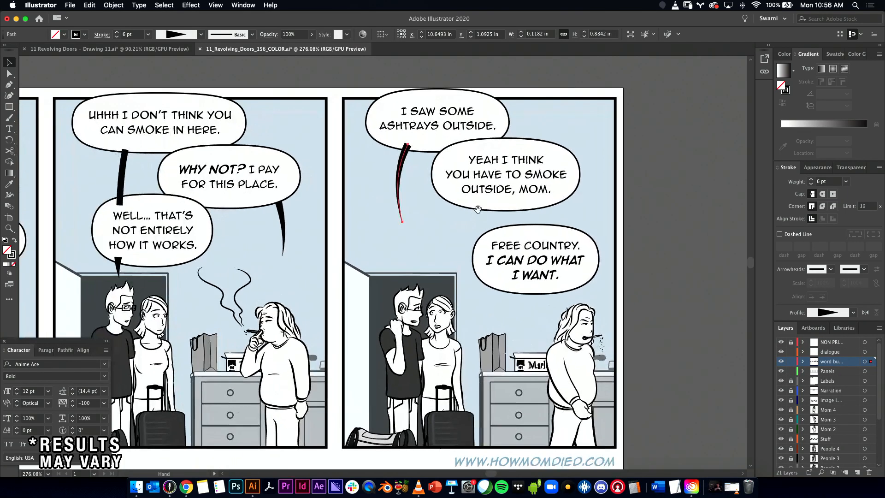
- Try crossing tails in the fourth panel by stretching the "ASHTRAYS" tail toward the woman and copying another to the "YEAH I THINK" bubble, then undo
drag(402, 222, 432, 268)
click(293, 223)
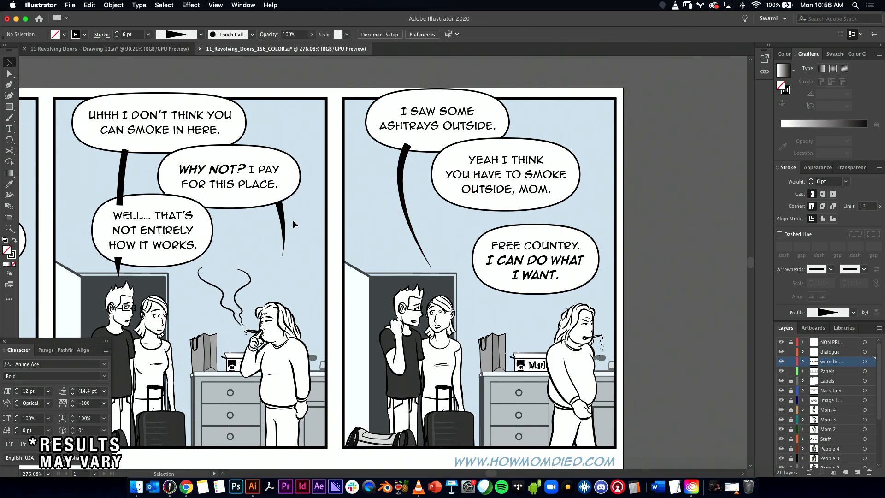
drag(283, 227, 428, 252)
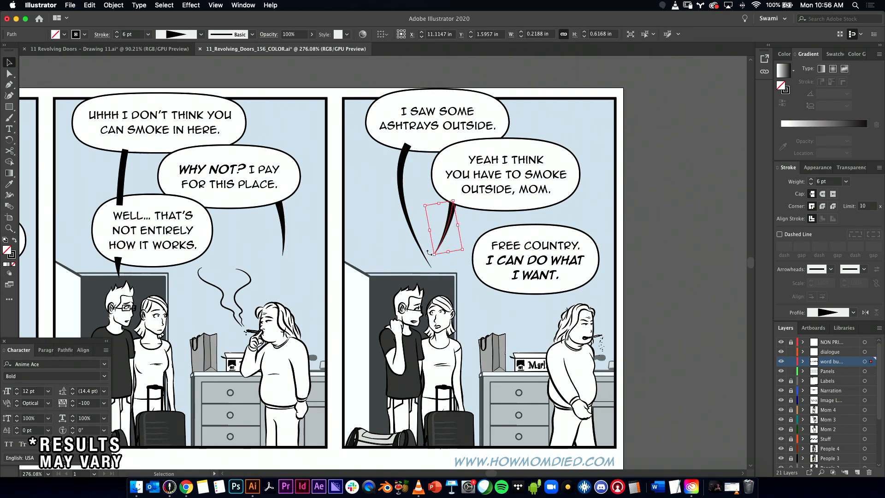
key(a)
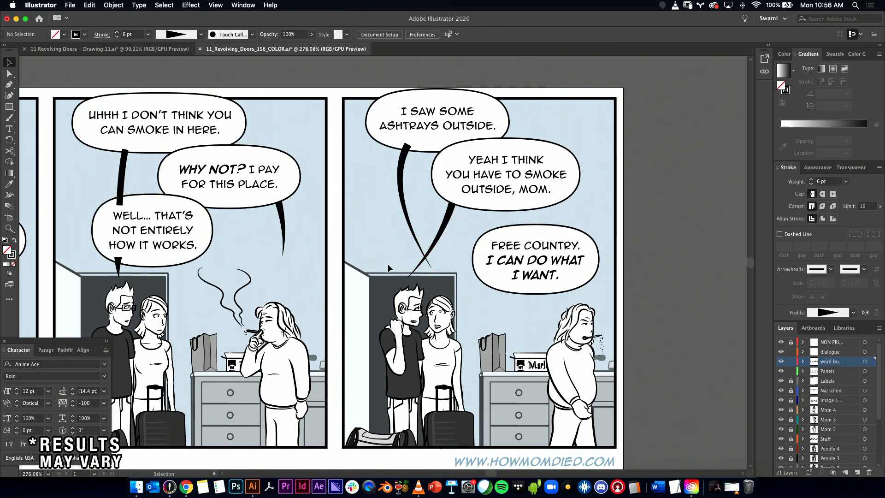
key(super+z)
key(super+z)
key(super+z)
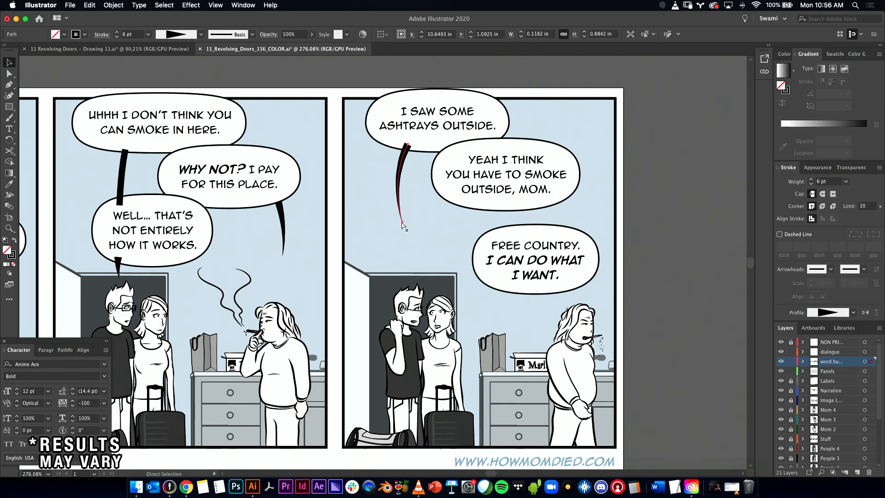
- Move the "I SAW SOME ASHTRAYS OUTSIDE." bubble right and the "YEAH I THINK" bubble left, each with its text
click(367, 194)
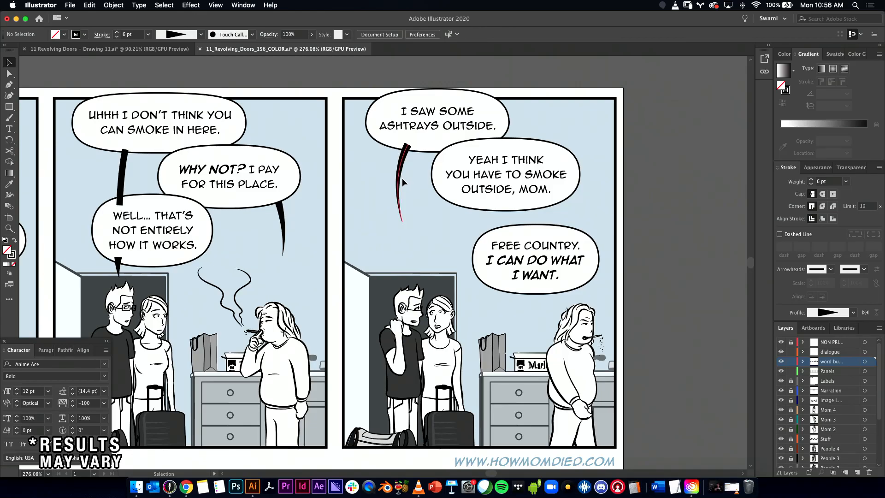
drag(383, 214, 383, 214)
drag(346, 117, 490, 123)
drag(615, 176, 451, 175)
key(super+z)
click(516, 173)
shift+click(499, 151)
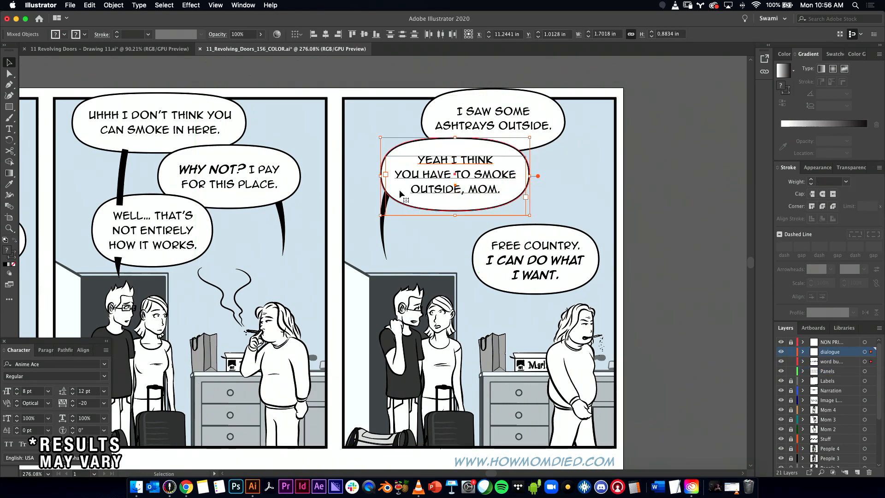
- Move the fourth panel's tail left and down, closer to the man's head
click(381, 237)
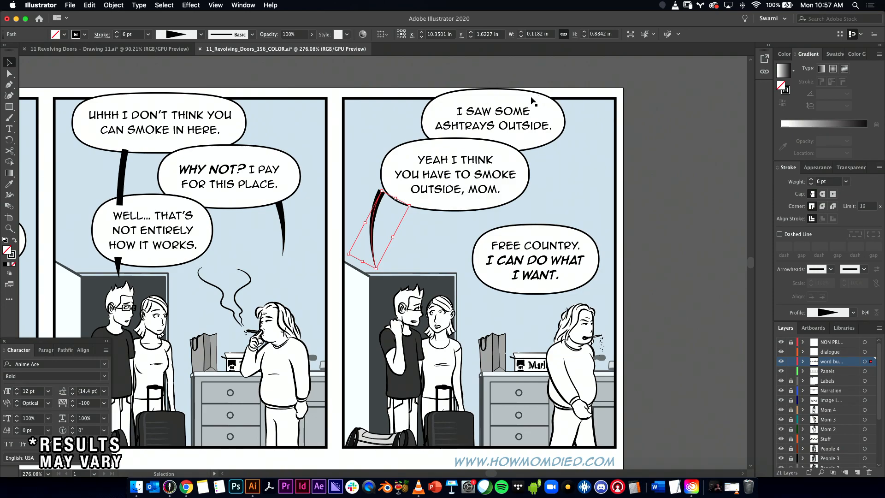
click(359, 65)
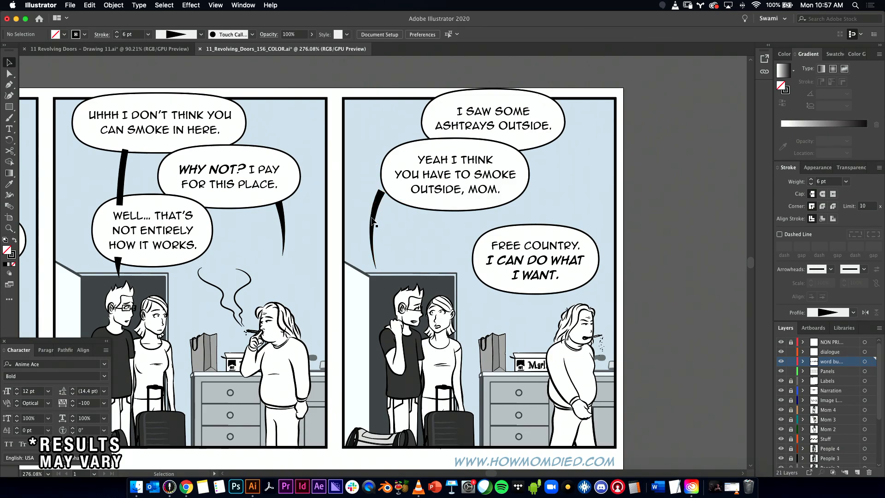
drag(376, 232, 376, 260)
- Move the "I SAW SOME ASHTRAYS OUTSIDE." bubble and its text further right, near the panel's edge
click(463, 116)
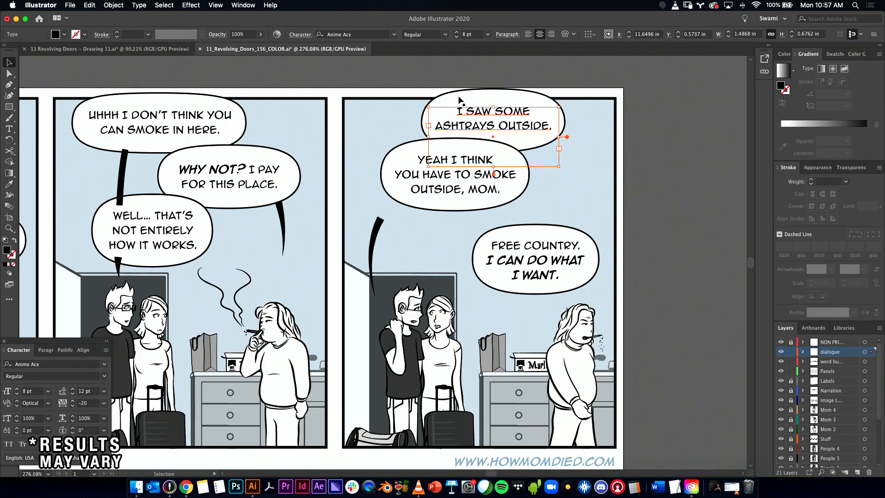
drag(497, 104, 542, 105)
- Try moving the "YEAH I THINK" bubble down and left onto the tail, then undo only that move
click(448, 181)
drag(447, 181, 415, 186)
click(314, 180)
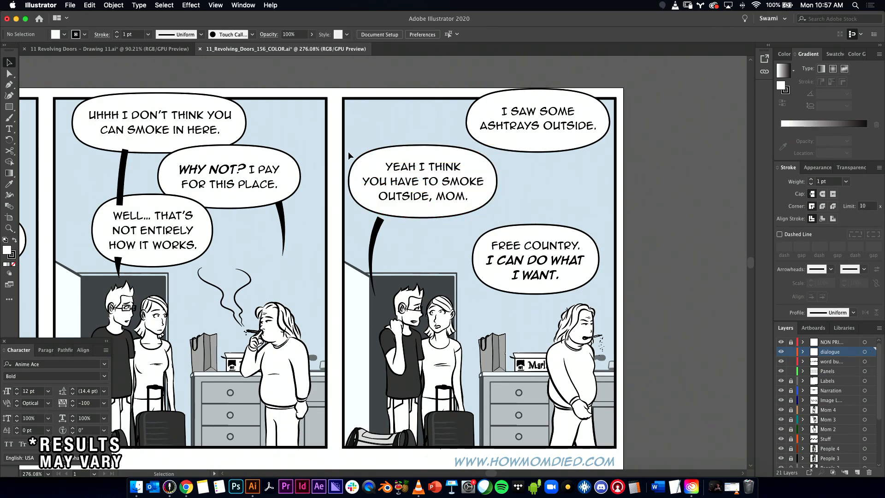
click(527, 117)
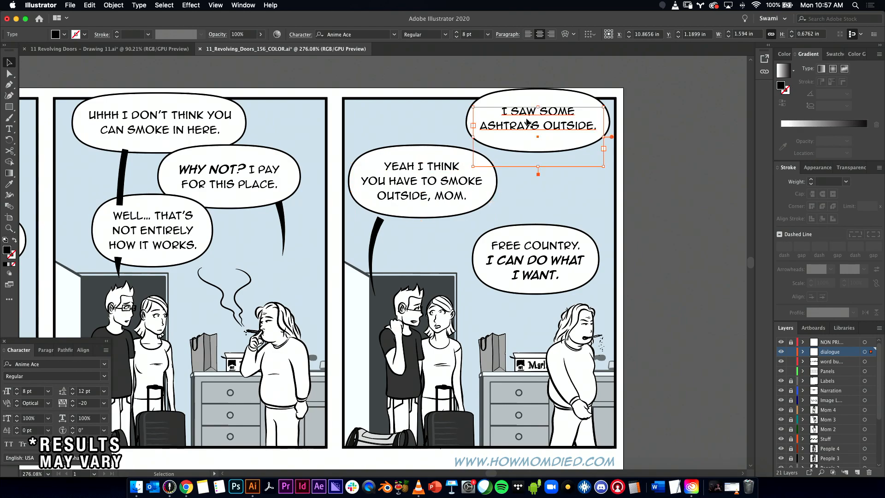
key(super+z)
key(super+z)
key(super+z)
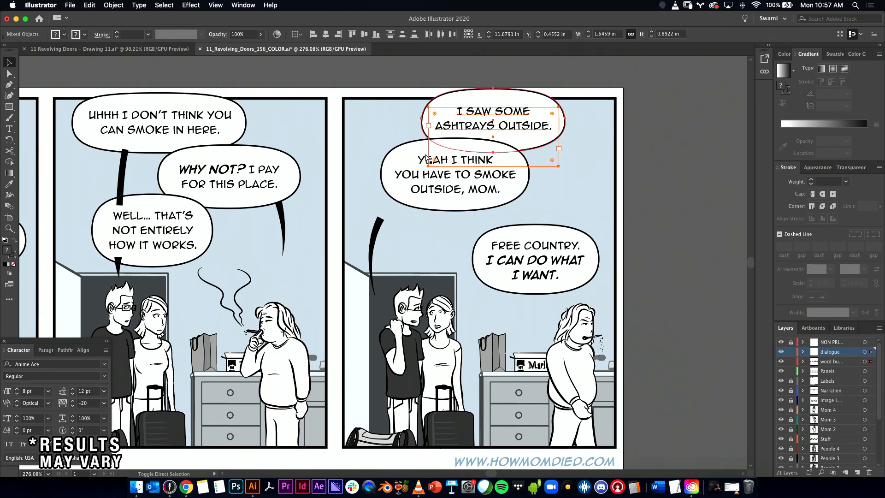
key(super+shift+z)
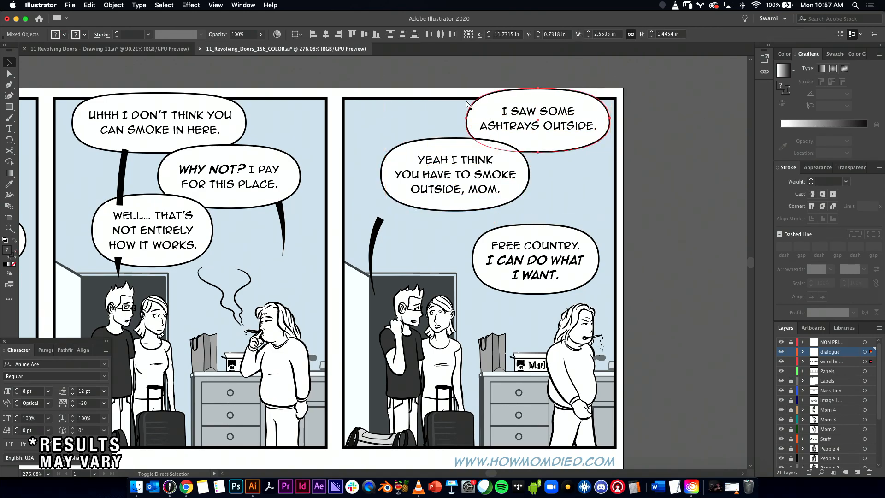
- Move the "I SAW SOME ASHTRAYS OUTSIDE." bubble and its text left, away from the fourth panel's edge
key(super+z)
key(super+shift+z)
key(super+shift+z)
click(455, 73)
click(477, 107)
shift+click(462, 123)
drag(463, 124, 475, 124)
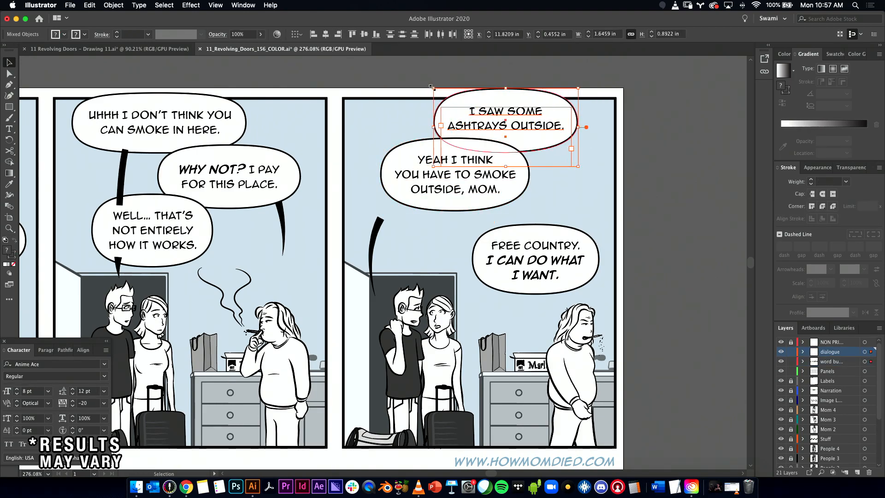
- Move the "YEAH I THINK" bubble and its text slightly left and down
click(431, 173)
shift+click(432, 170)
drag(437, 171, 432, 174)
click(464, 76)
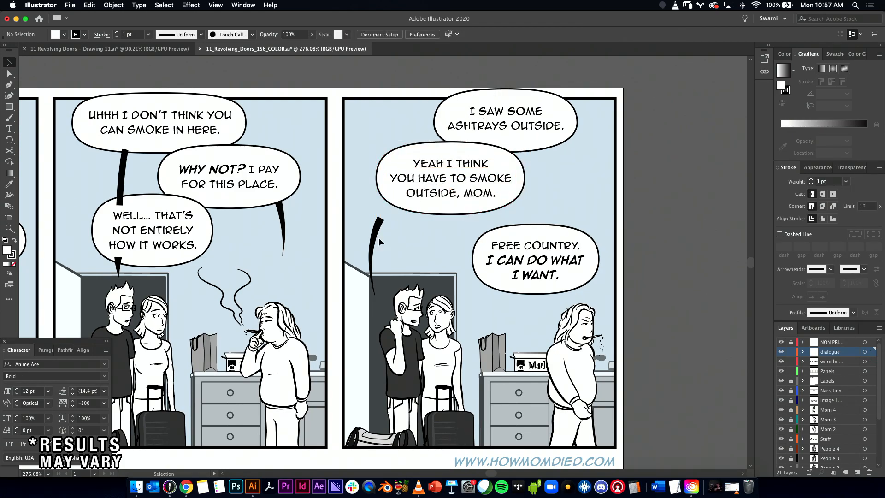
- Move the "I SAW SOME ASHTRAYS OUTSIDE." and "YEAH I THINK" bubbles left together with their texts
drag(540, 76, 421, 186)
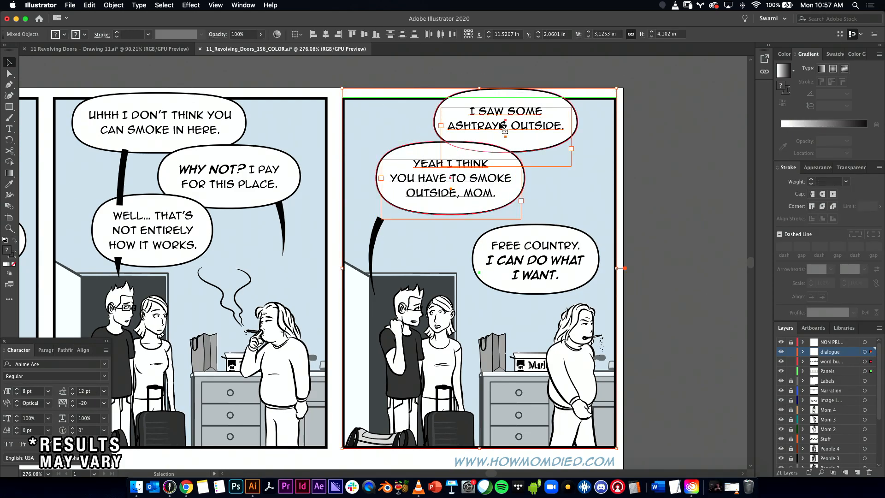
click(509, 78)
click(503, 101)
shift+click(502, 119)
shift+click(419, 159)
shift+click(424, 175)
drag(456, 175, 435, 176)
click(669, 155)
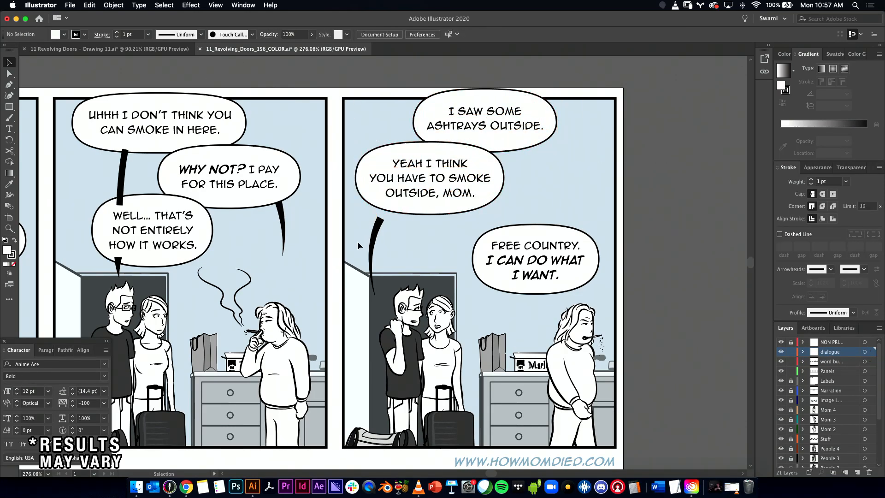
- Place the man's tail under the "YEAH I THINK" bubble, nudging that bubble left and the "I SAW SOME ASHTRAYS OUTSIDE." bubble right
click(397, 228)
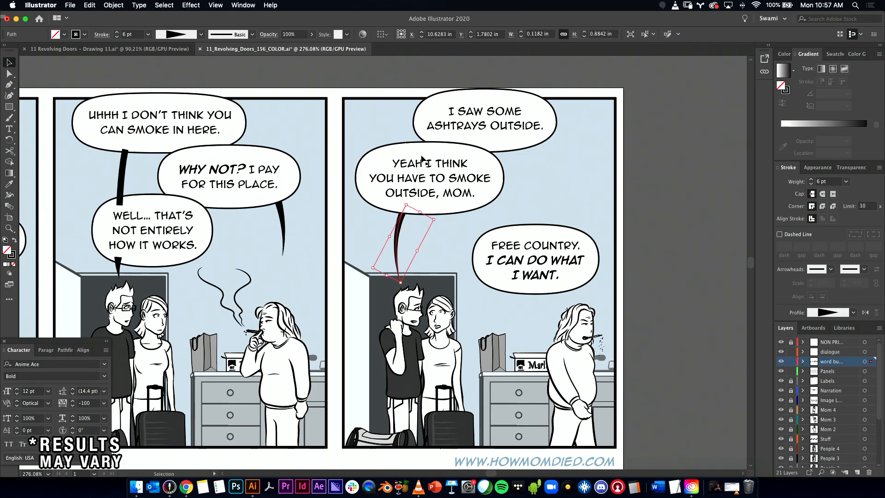
click(405, 156)
shift+click(492, 164)
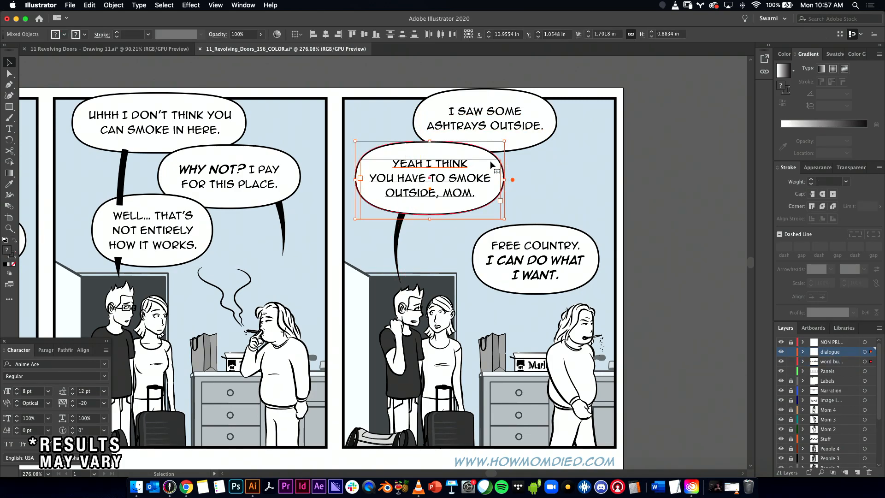
drag(477, 156, 515, 144)
click(500, 139)
shift+click(509, 144)
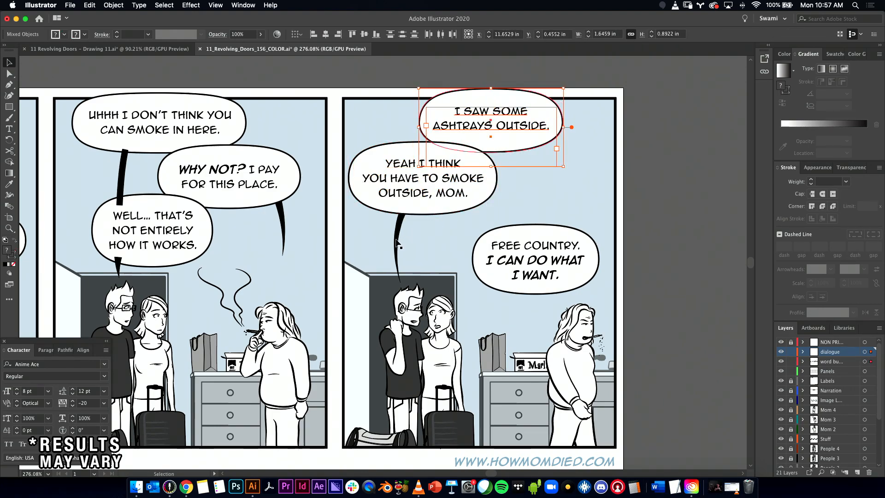
- Duplicate the man's tail and rotate the copy in the space below the "I SAW SOME ASHTRAYS OUTSIDE." bubble
click(404, 230)
drag(404, 231, 524, 191)
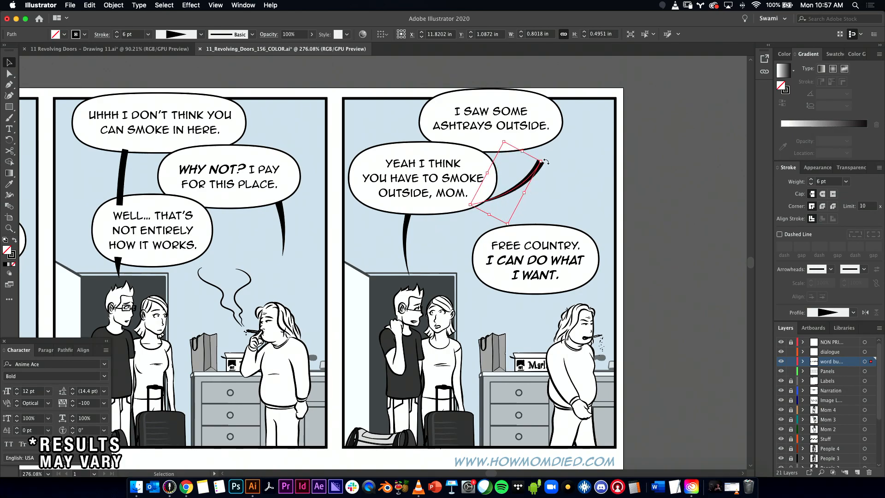
- Move the "FREE COUNTRY" bubble and its text up and right in the fourth panel
click(554, 238)
shift+double_click(551, 258)
key(super+shift+a)
key(v)
click(548, 238)
shift+click(544, 263)
drag(544, 264, 558, 256)
- Rotate and move the duplicated tail so its wide end meets the "I SAW SOME ASHTRAYS OUTSIDE." bubble
click(519, 185)
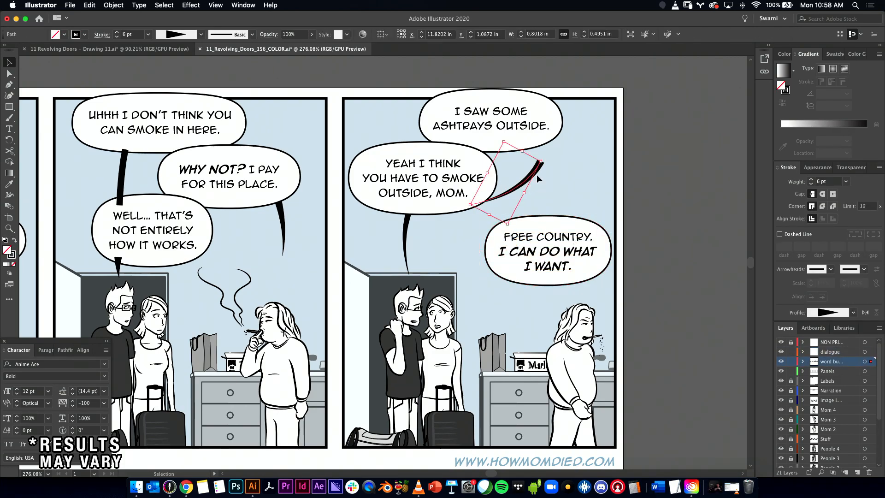
click(536, 170)
drag(528, 135, 473, 235)
- Reshape the "I SAW SOME ASHTRAYS OUTSIDE." tail by shifting its tip left and adjusting the curve handle at its upper end
key(a)
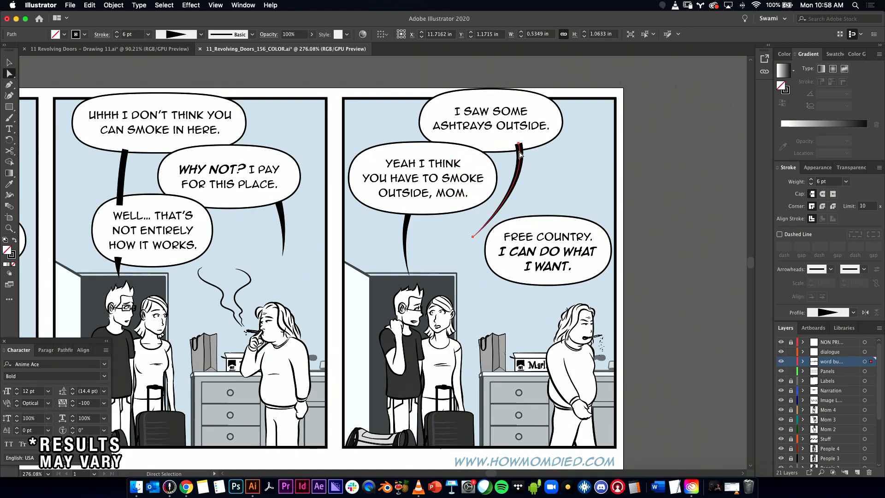
click(519, 146)
click(521, 165)
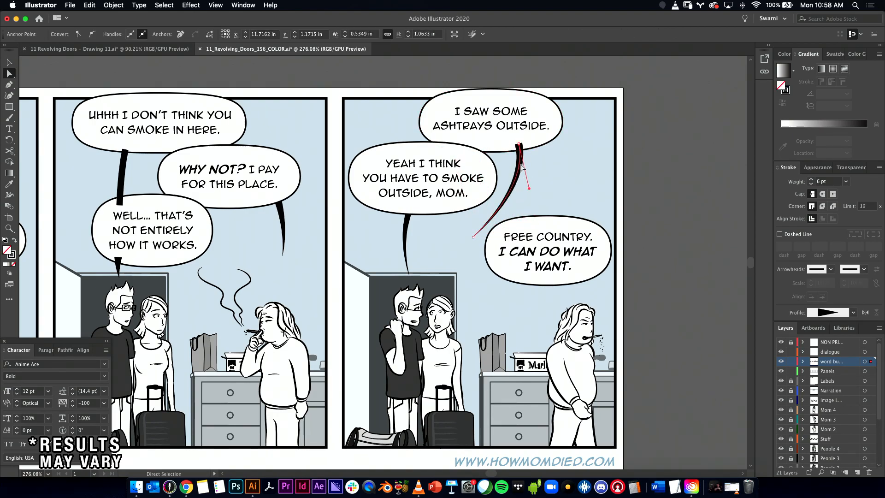
drag(529, 189, 469, 238)
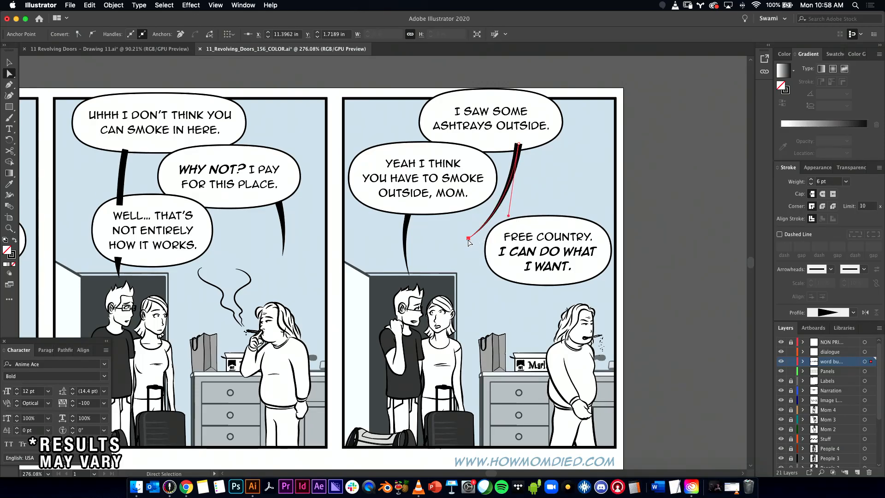
drag(510, 206, 516, 201)
click(496, 211)
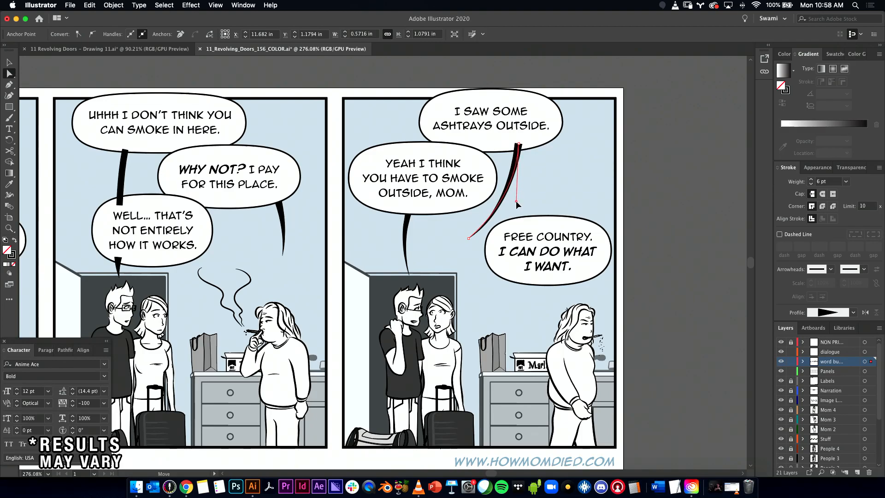
key(v)
click(656, 193)
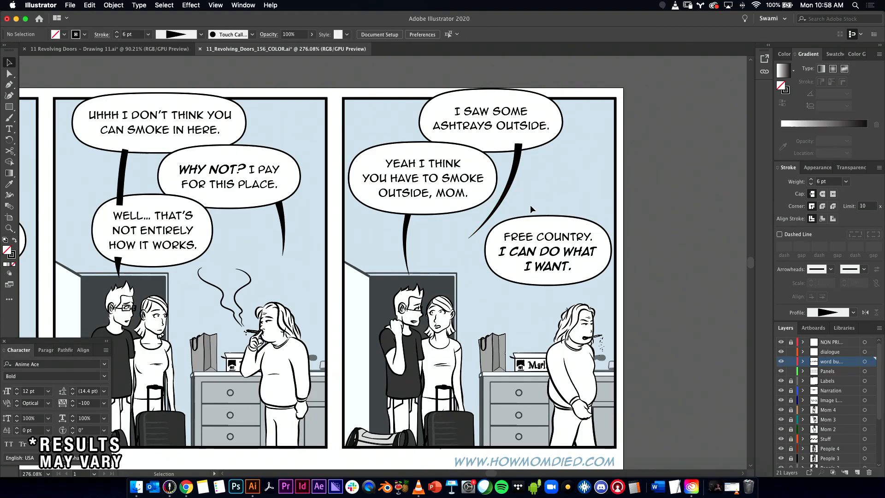
- Nudge the "FREE COUNTRY" bubble and its text slightly down
click(559, 231)
drag(559, 248, 558, 253)
click(665, 220)
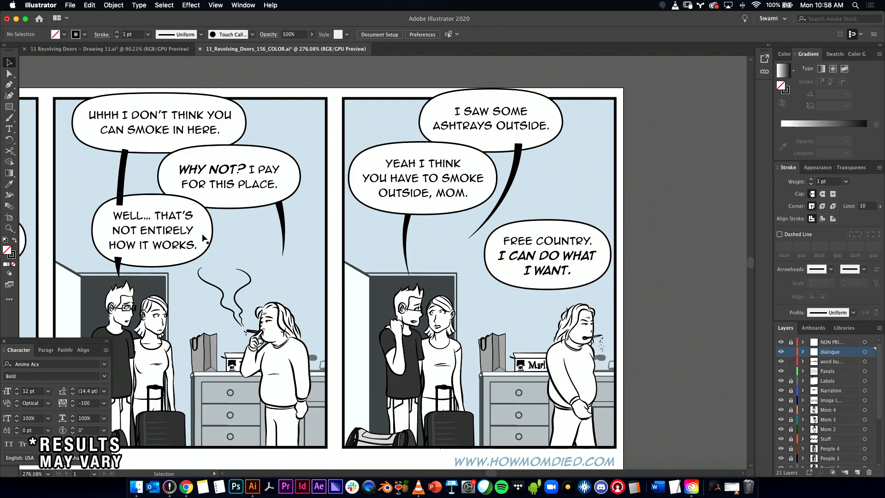
- Add a short tapered tail under the "FREE COUNTRY" bubble and curve it toward the mother's head
click(548, 294)
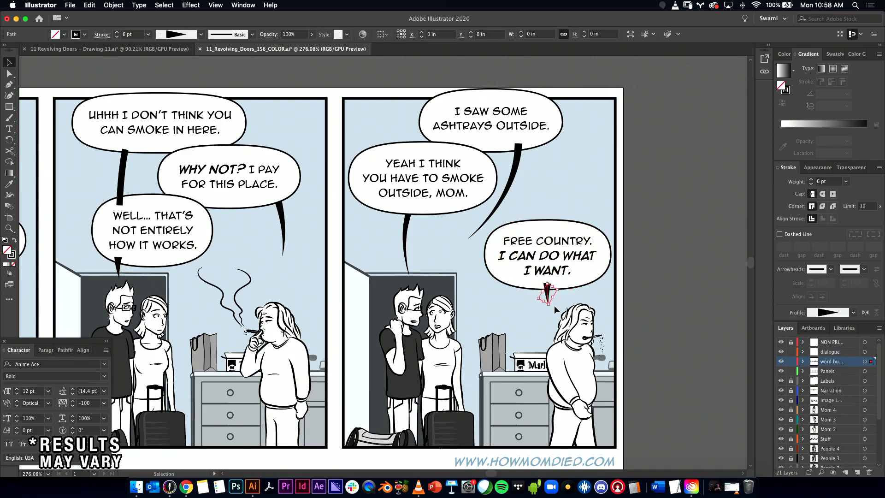
drag(548, 304, 564, 304)
key(a)
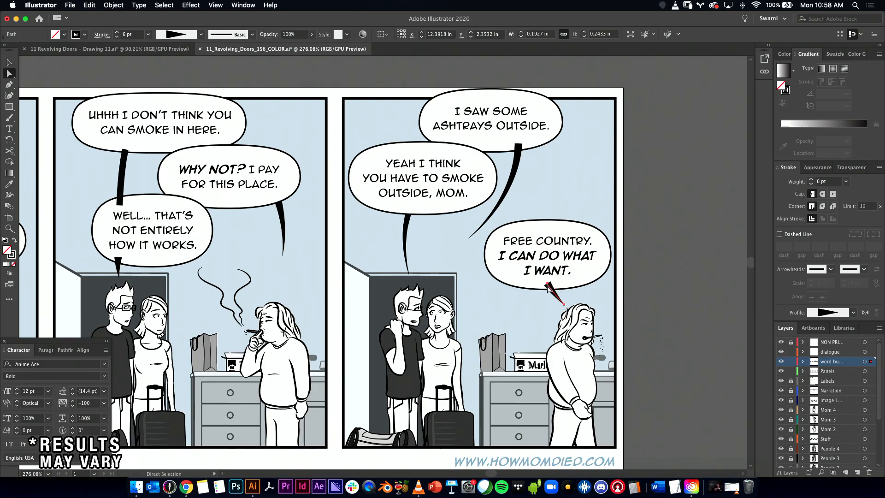
click(562, 305)
drag(553, 293, 556, 304)
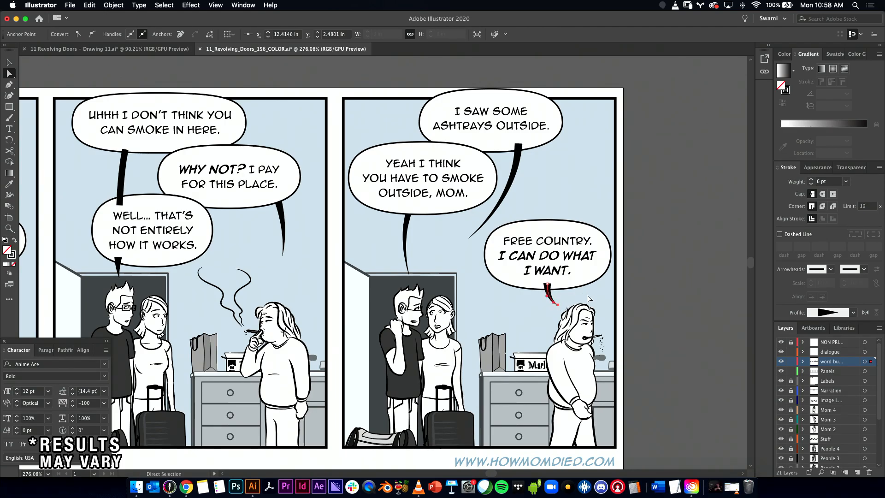
click(653, 309)
- Select all tapered tails in the strip by their same appearance and outline their strokes
scroll(650, 311, down, 6)
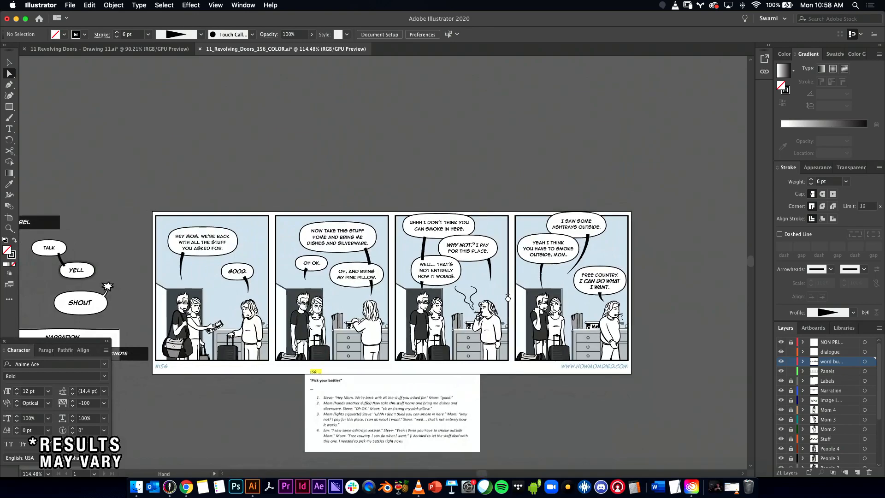
scroll(717, 253, up, 2)
key(v)
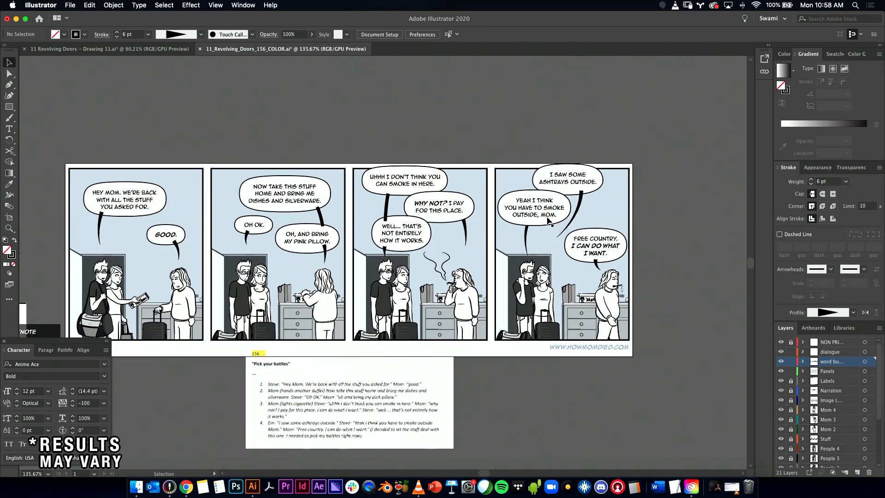
click(582, 209)
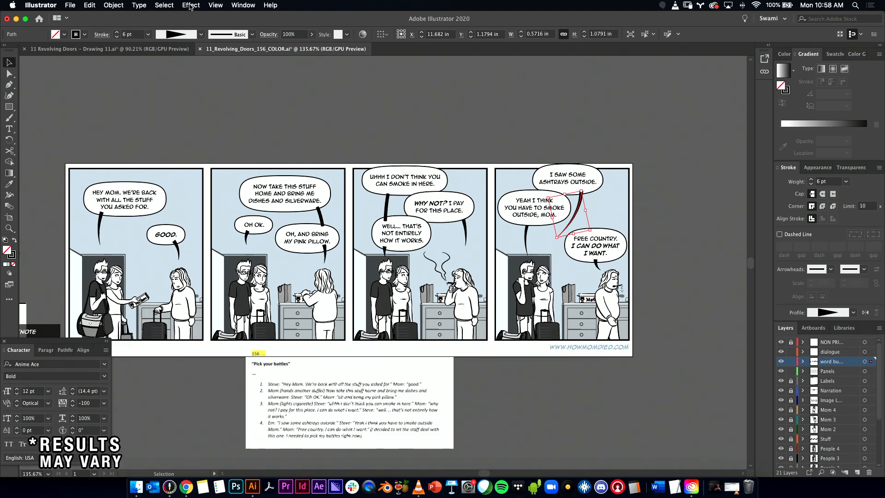
click(172, 4)
mouse_move(187, 102)
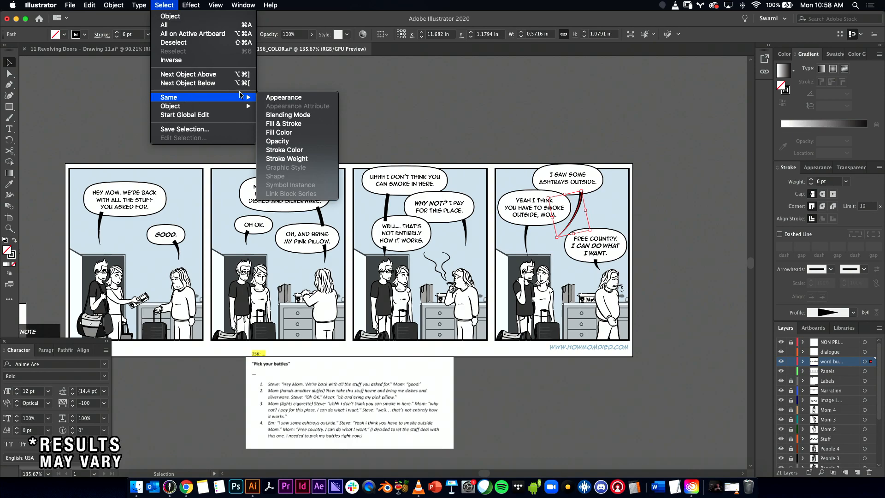
click(283, 97)
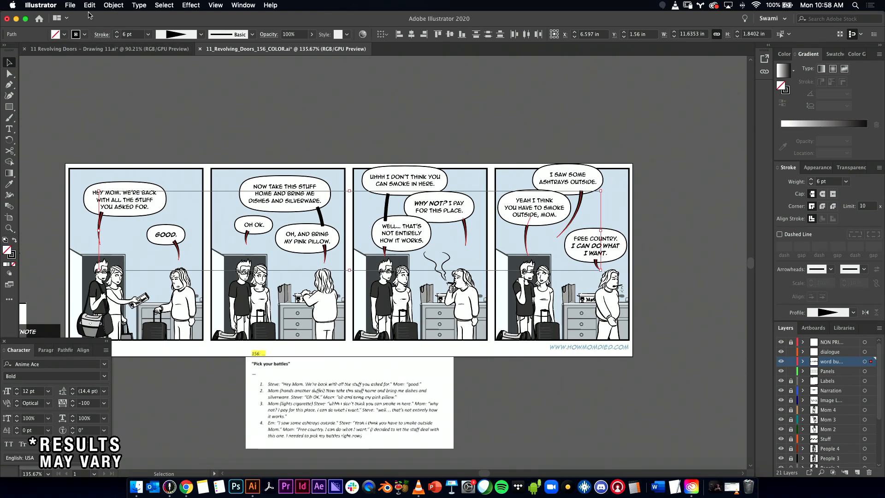
click(113, 5)
mouse_move(123, 213)
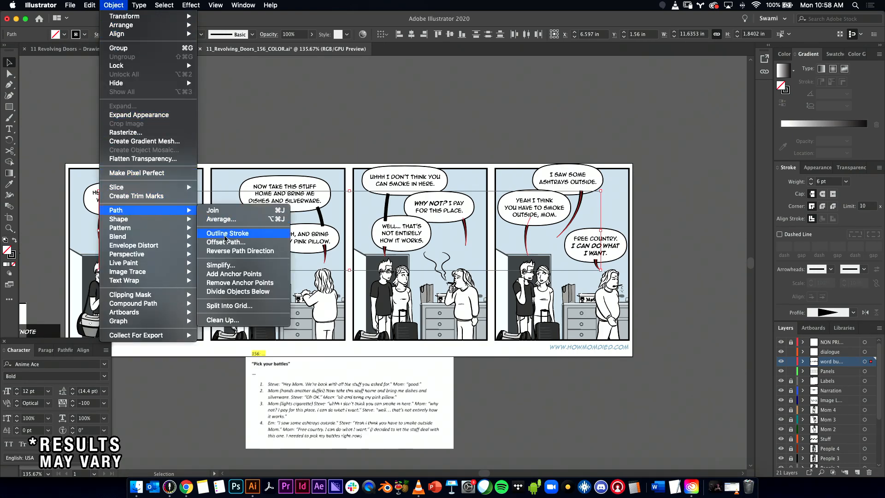
click(227, 236)
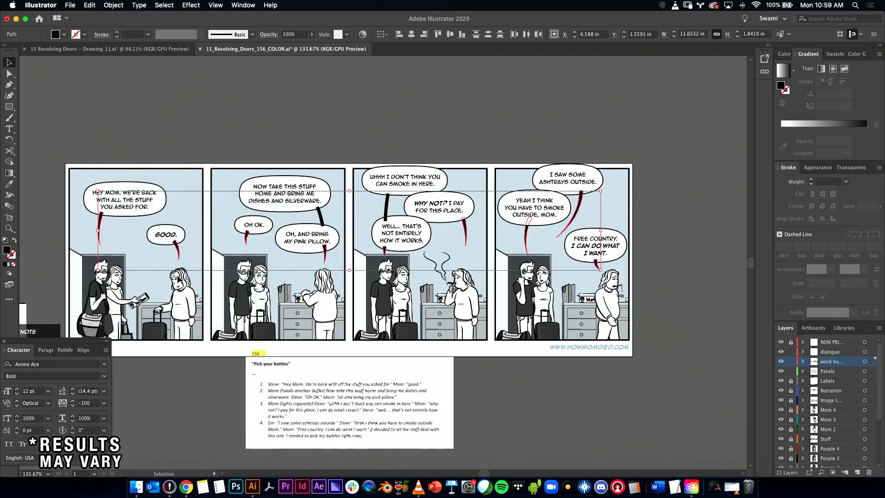
- Copy the "HEY MOM" bubble's white fill and 1 pt black stroke onto the outlined tails with the Eyedropper
drag(99, 222, 170, 237)
drag(309, 244, 159, 196)
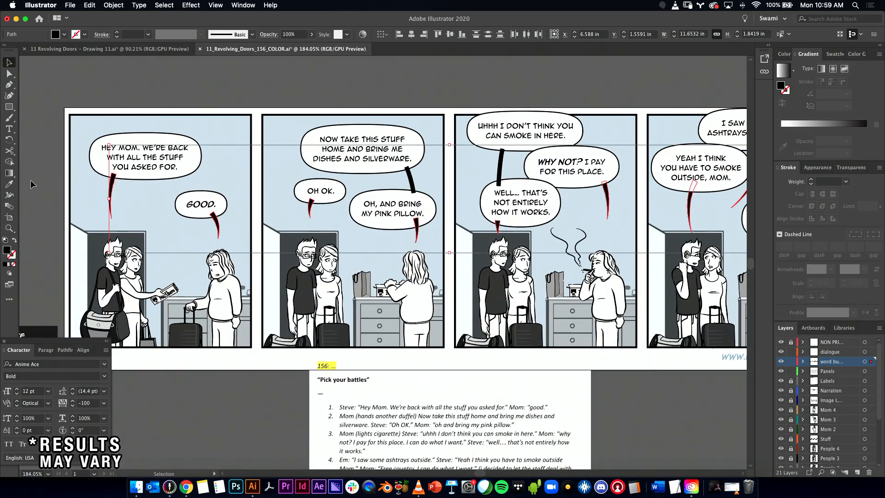
click(10, 185)
click(145, 143)
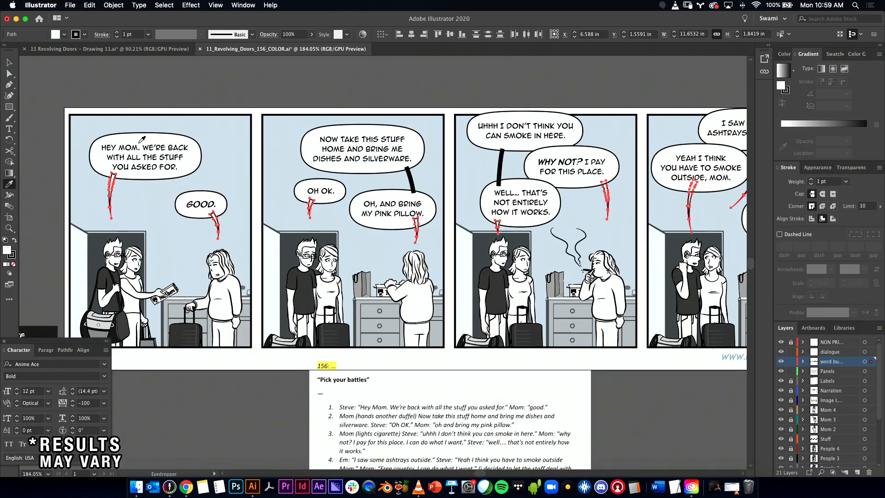
click(9, 62)
click(163, 82)
- Unite the first panel's "HEY MOM" and "GOOD." bubbles with their tails using Pathfinder
key(super+space)
drag(105, 192, 129, 178)
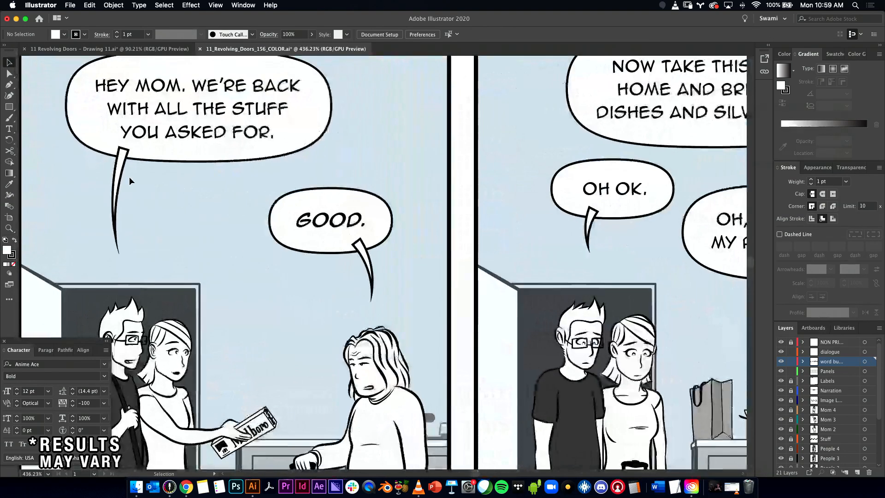
click(156, 164)
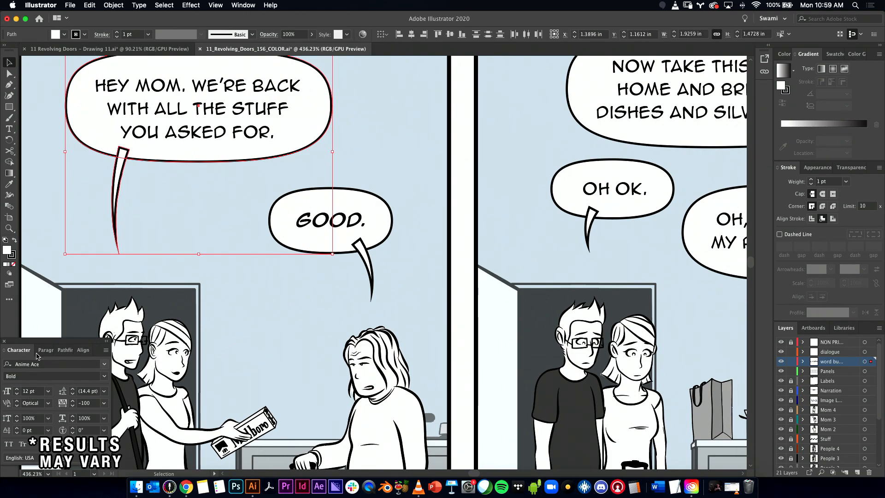
click(65, 350)
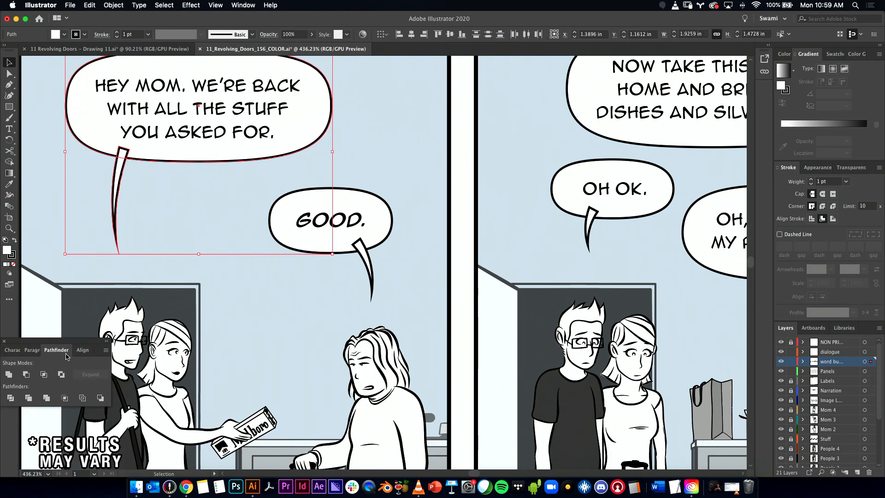
click(8, 375)
click(359, 249)
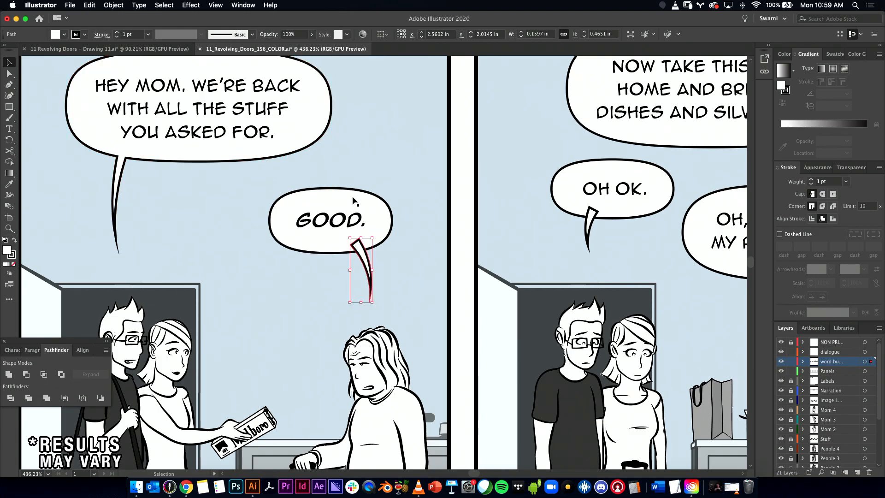
shift+click(354, 200)
click(11, 376)
- Unite the second panel's "OH OK." and "OH, AND BRING MY PINK PILLOW." bubbles with their tails
drag(502, 284, 177, 373)
click(264, 317)
shift+click(283, 263)
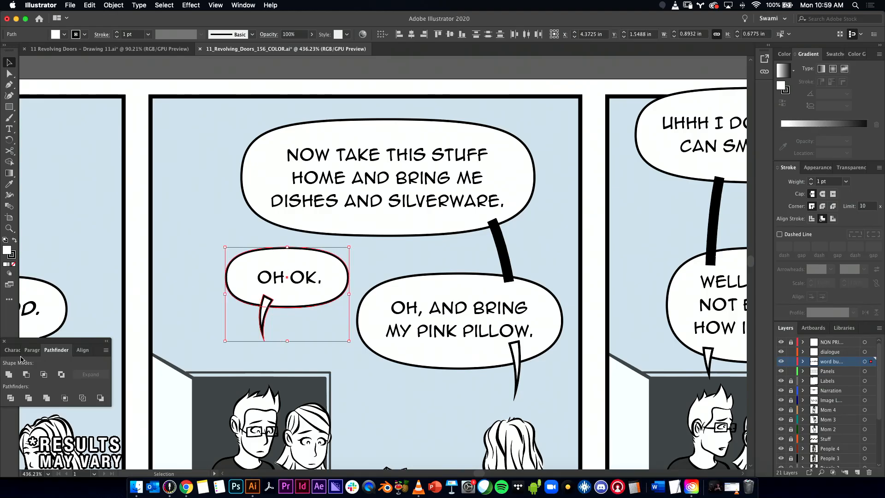
click(11, 376)
click(516, 373)
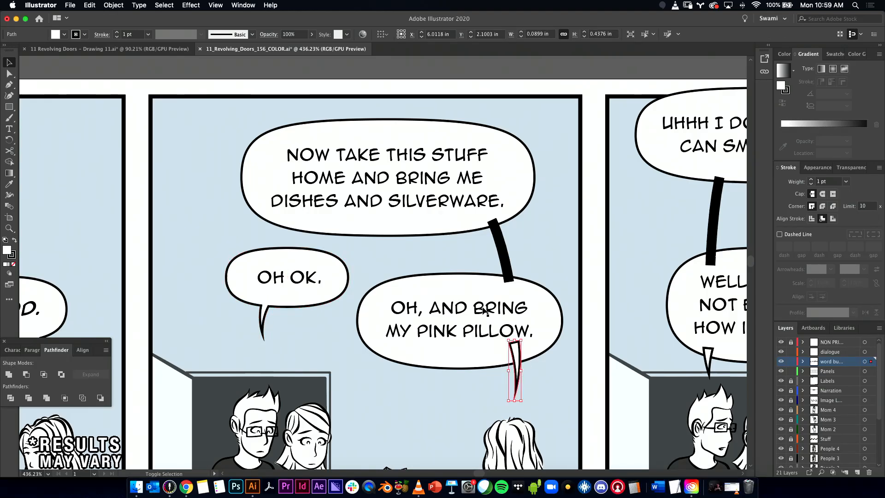
shift+click(473, 300)
click(8, 374)
- Unite the third panel's "WELL... THAT'S NOT ENTIRELY HOW IT WORKS." and "WHY NOT?" bubbles with their tails
drag(567, 341, 183, 313)
click(325, 333)
shift+click(348, 322)
click(9, 374)
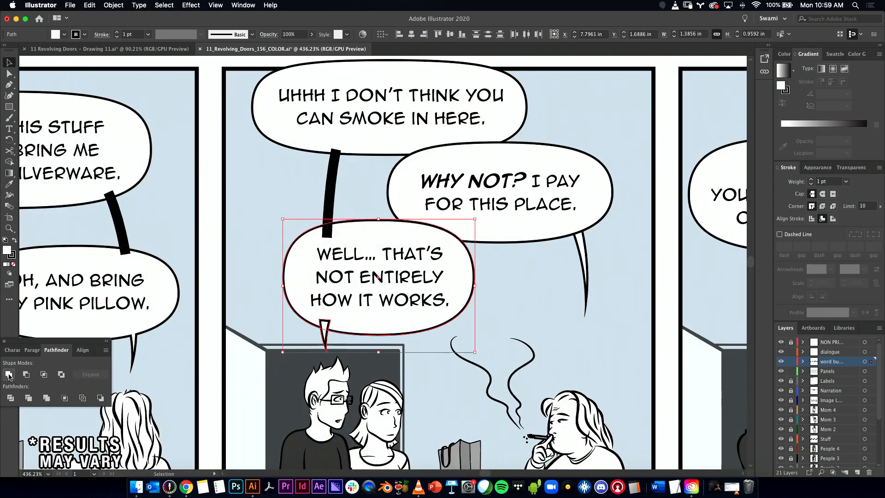
click(580, 258)
shift+click(485, 206)
click(8, 374)
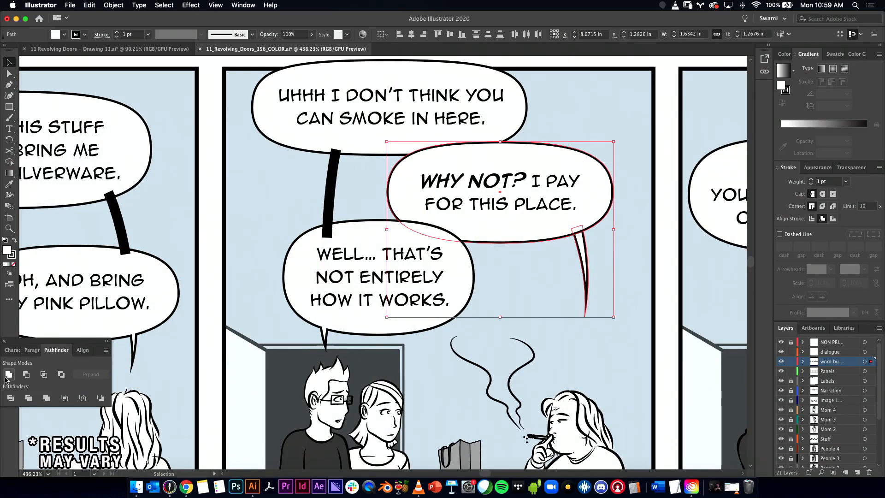
- Unite the fourth panel's "YEAH I THINK", "I SAW SOME ASHTRAYS OUTSIDE." and "FREE COUNTRY." bubbles with their tails
scroll(547, 278, right, 10)
click(285, 304)
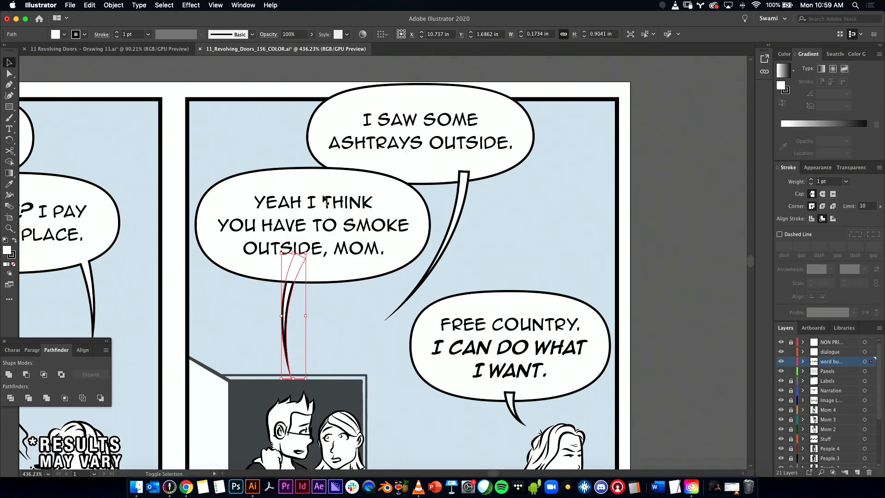
shift+click(417, 198)
click(466, 197)
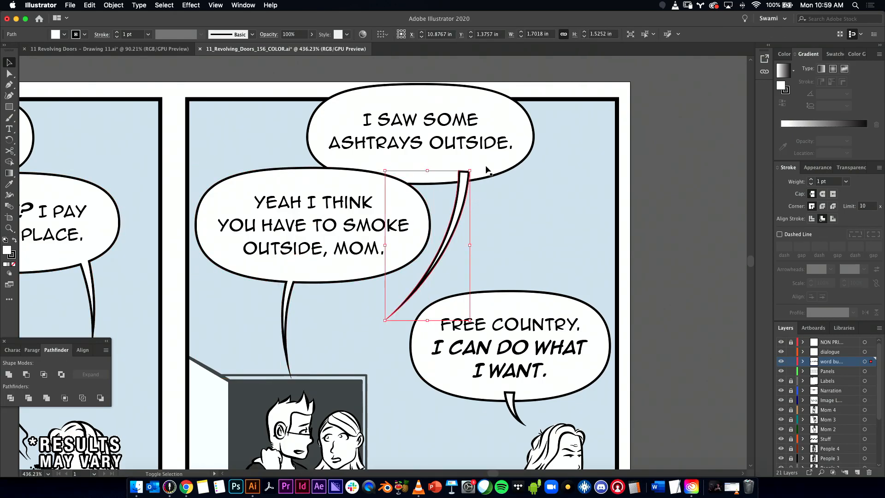
shift+click(489, 174)
click(510, 413)
shift+click(548, 391)
- Outline the strokes of both bubble connectors in the second and third panels and give them a bubble's white fill and 1 pt black stroke
drag(338, 321, 596, 280)
drag(326, 292, 658, 230)
click(456, 106)
drag(459, 209, 243, 226)
drag(41, 208, 382, 212)
click(402, 184)
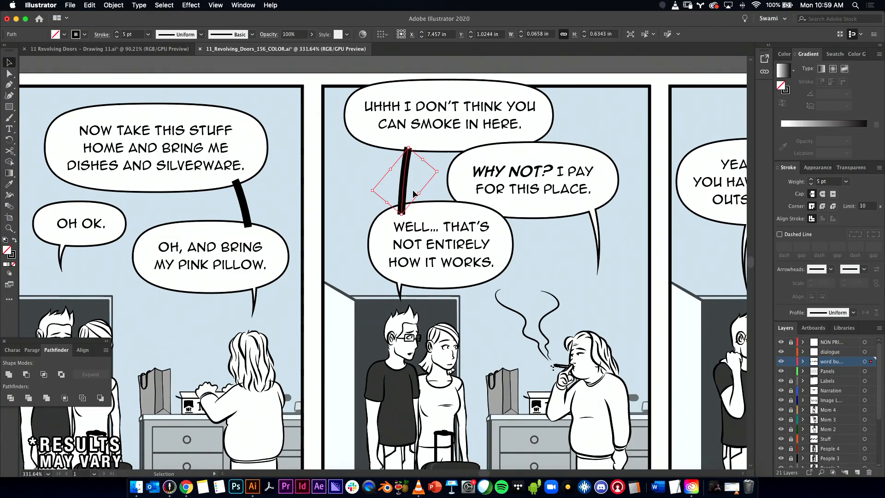
shift+click(243, 204)
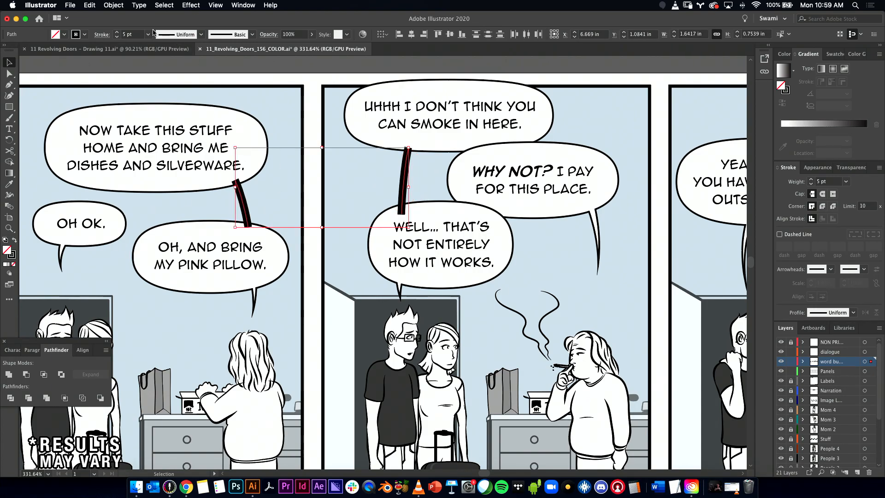
click(114, 5)
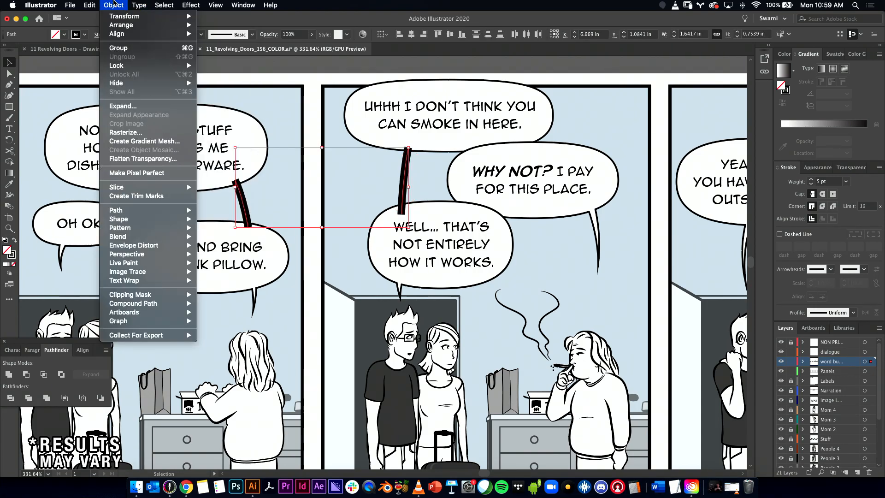
mouse_move(145, 213)
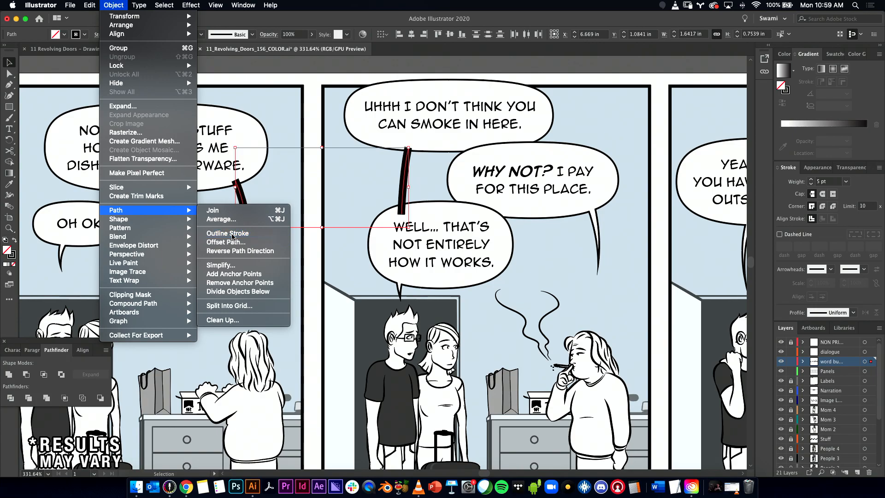
click(233, 234)
key(i)
click(157, 106)
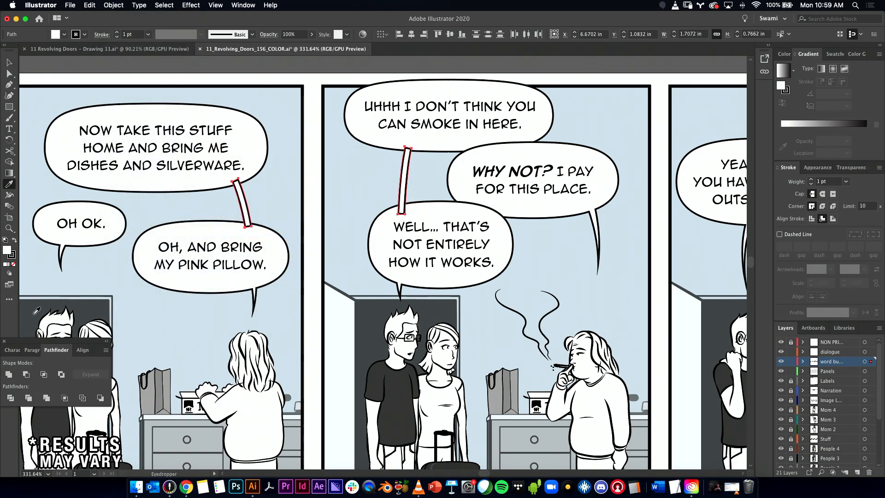
- Unite the second panel's "NOW TAKE THIS STUFF" and "OH, AND BRING MY PINK PILLOW." bubbles with the connector between them
key(v)
click(208, 225)
shift+click(246, 198)
shift+click(195, 111)
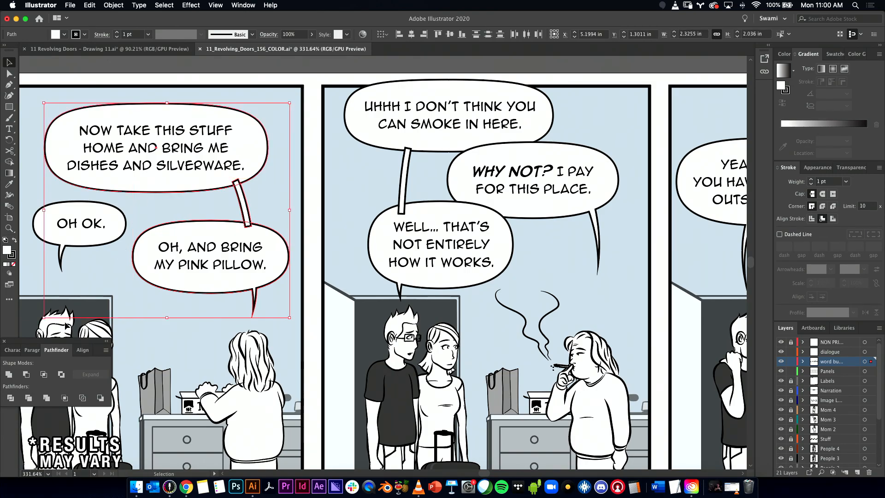
click(10, 374)
- Unite the third panel's "UHHH I DON'T THINK YOU CAN SMOKE IN HERE." and "WELL... THAT'S NOT ENTIRELY" bubbles with their connector
click(441, 108)
shift+click(401, 193)
shift+click(433, 208)
click(9, 375)
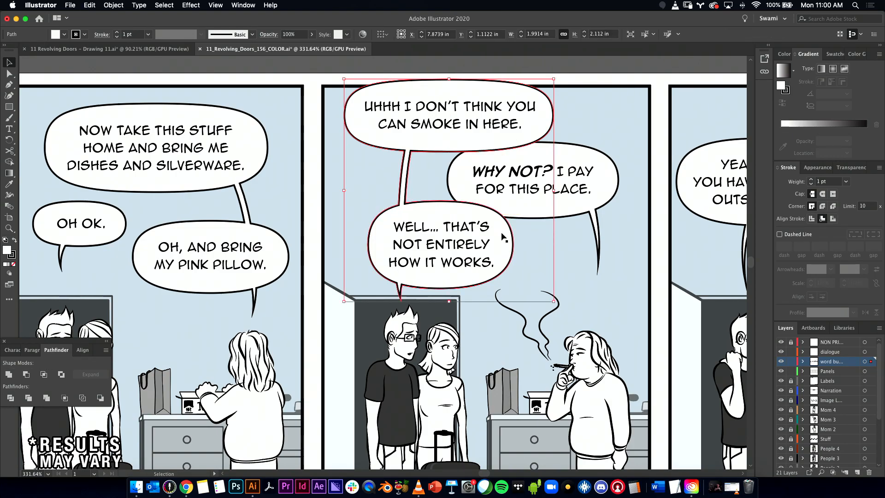
- Select the third panel's border rectangle and turn off the Paste Remembers Layers option
drag(530, 193, 317, 254)
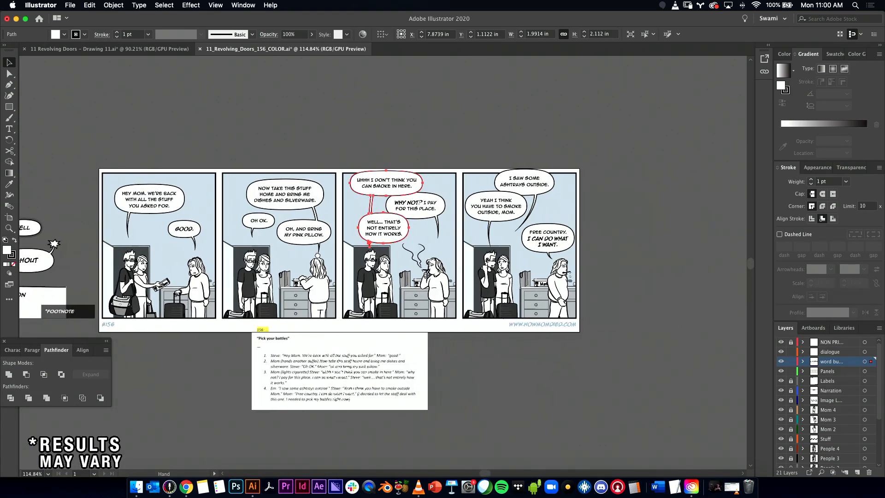
drag(333, 222, 370, 261)
click(433, 111)
drag(361, 190, 435, 144)
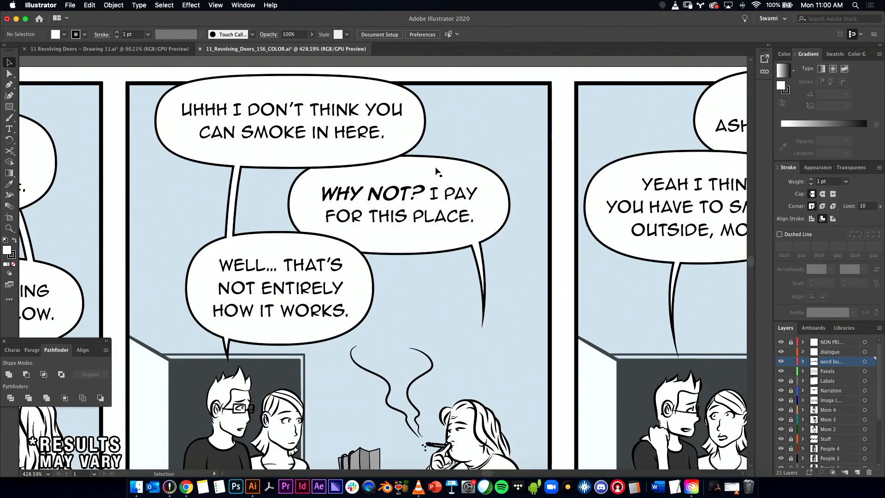
scroll(414, 185, down, 3)
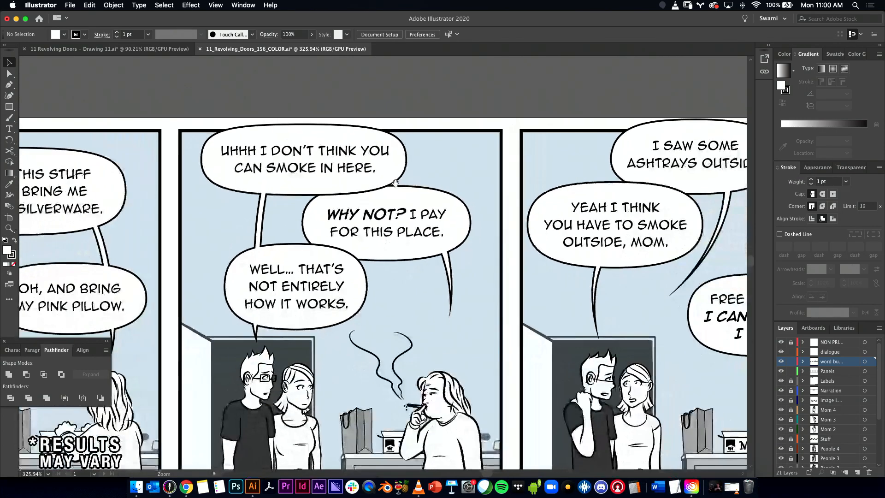
drag(394, 183, 384, 174)
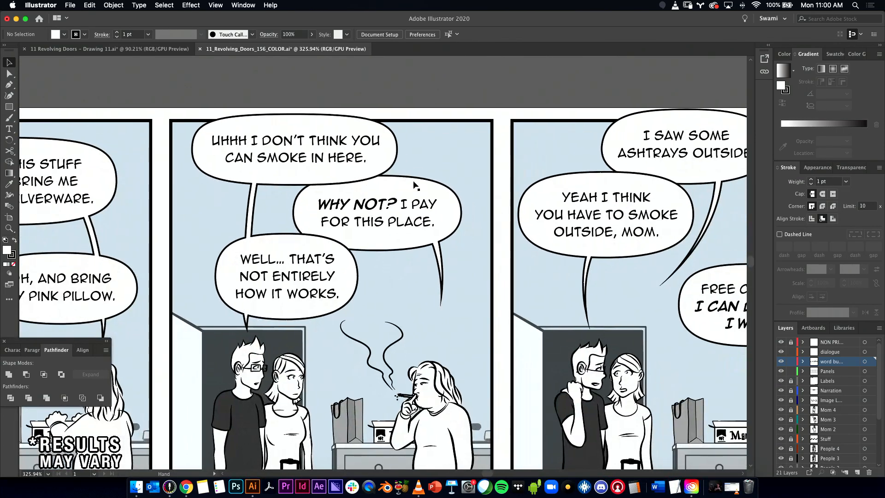
click(494, 160)
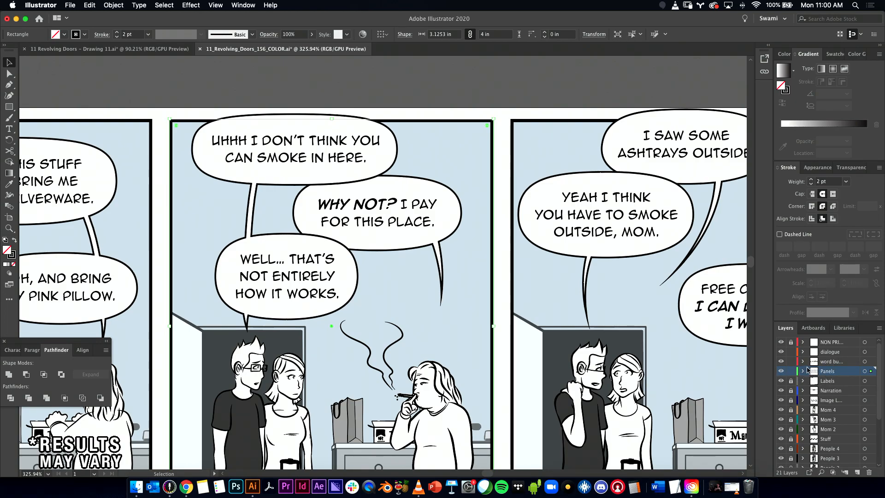
click(879, 327)
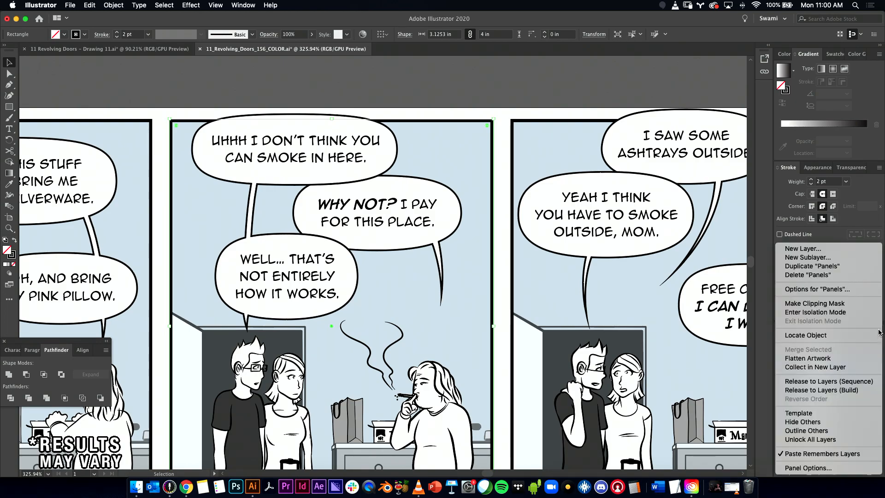
click(803, 454)
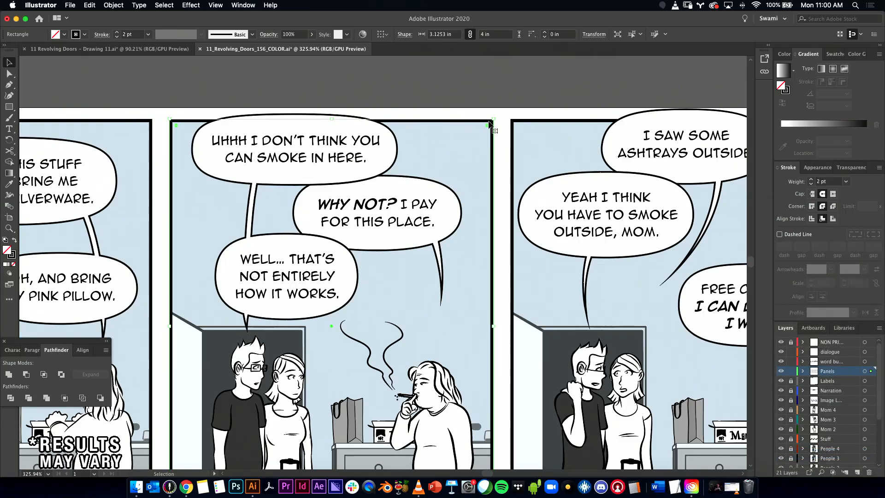
- Lock the Panels layer and try pasting the copied panel border onto the word bubbles layer
click(790, 371)
click(828, 362)
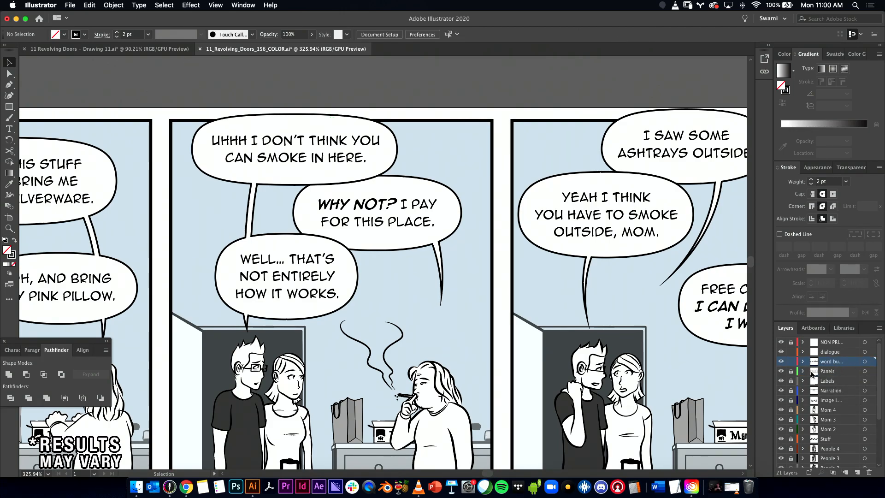
key(super+a)
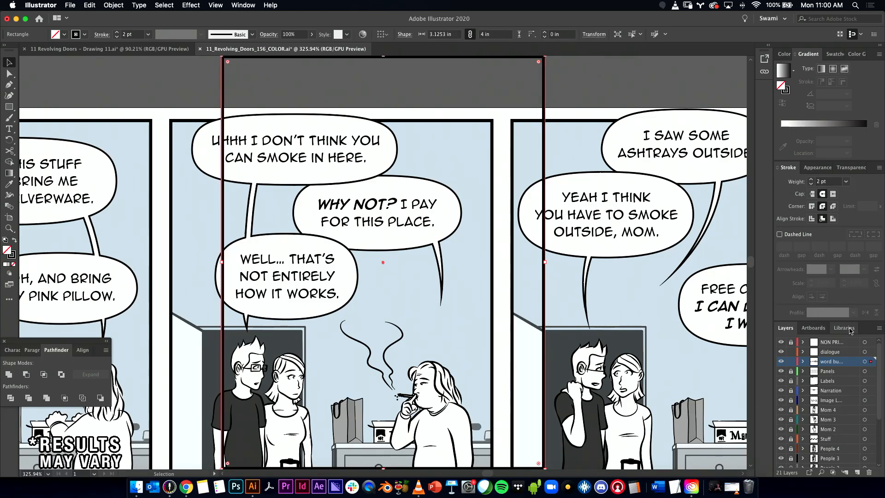
key(super+shift+a)
- Turn on Paste Remembers Layers and try pasting the border into the locked Panels layer, allowing it to be unlocked
click(878, 327)
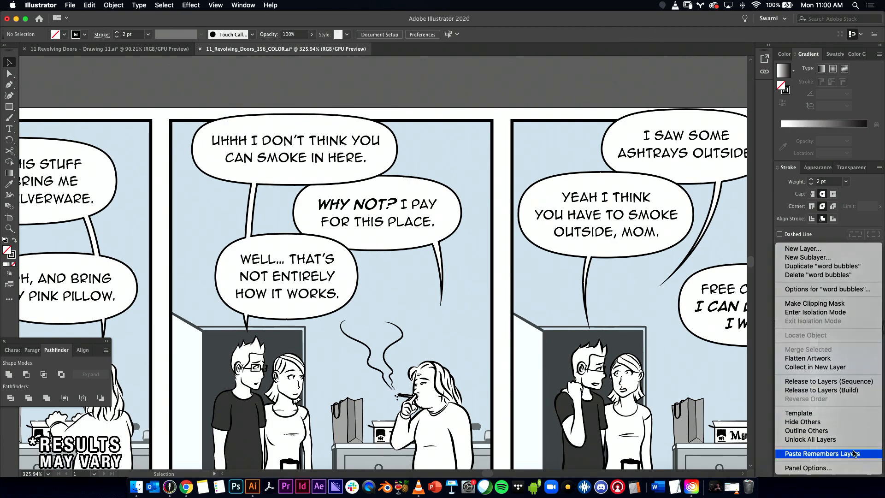
click(837, 453)
key(super+v)
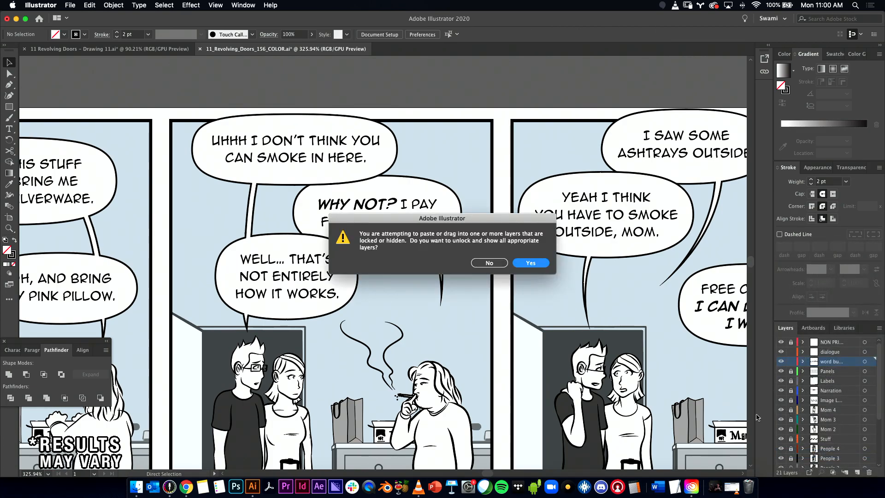
click(526, 262)
- Lock the Panels layer, and paste the border in front on the word bubbles layer with Paste Remembers Layers off
click(790, 371)
click(838, 362)
click(877, 329)
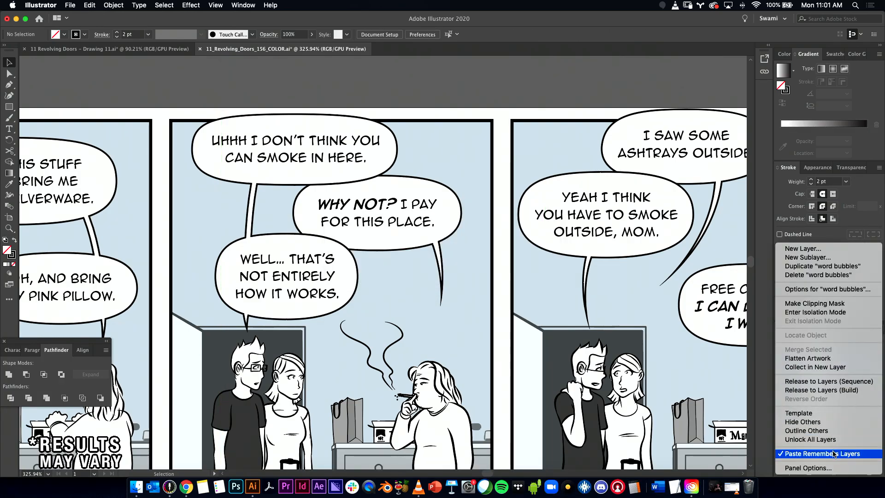
click(820, 452)
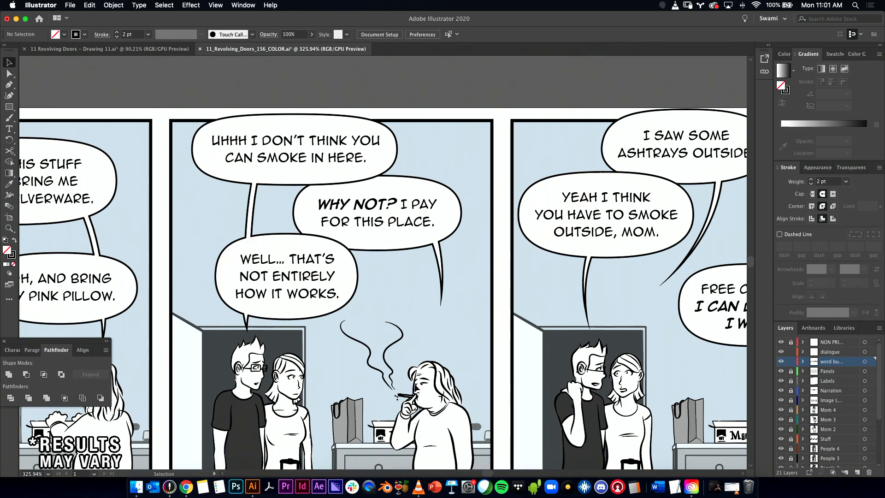
key(super+f)
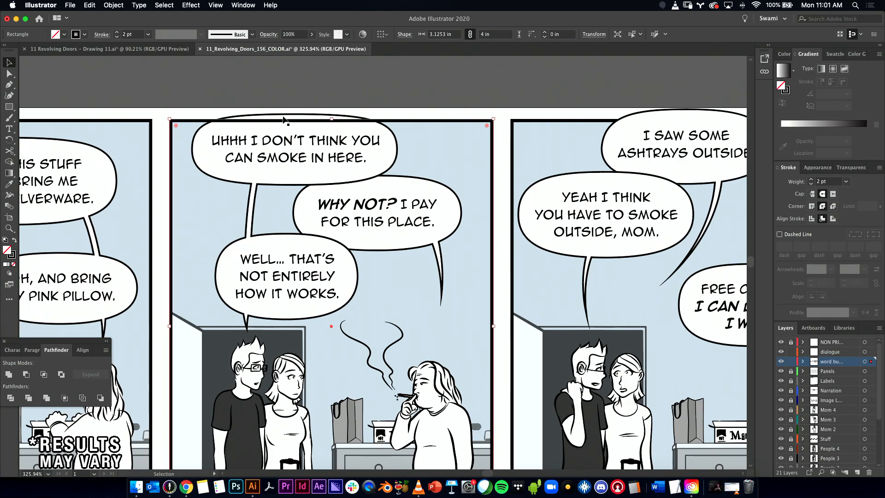
- Make a clipping mask from the pasted border and the third panel's united "UHHH" and "WELL..." bubbles
scroll(287, 121, up, 5)
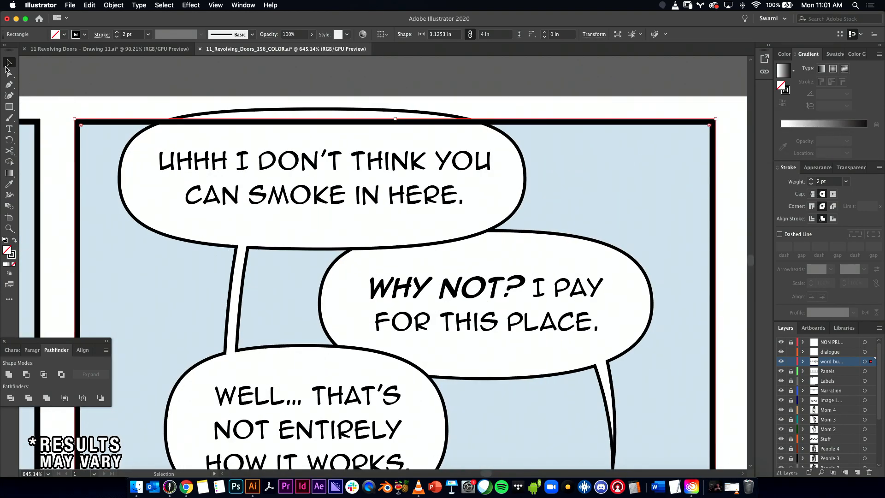
shift+click(297, 119)
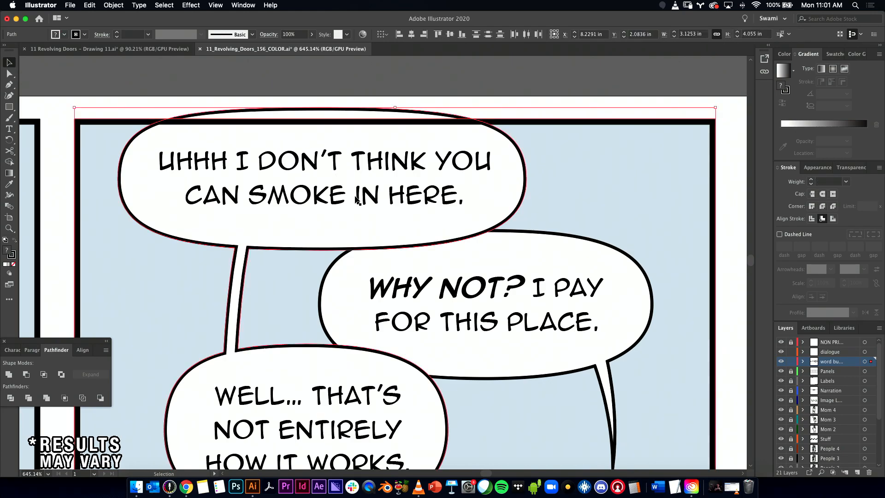
scroll(464, 336, down, 5)
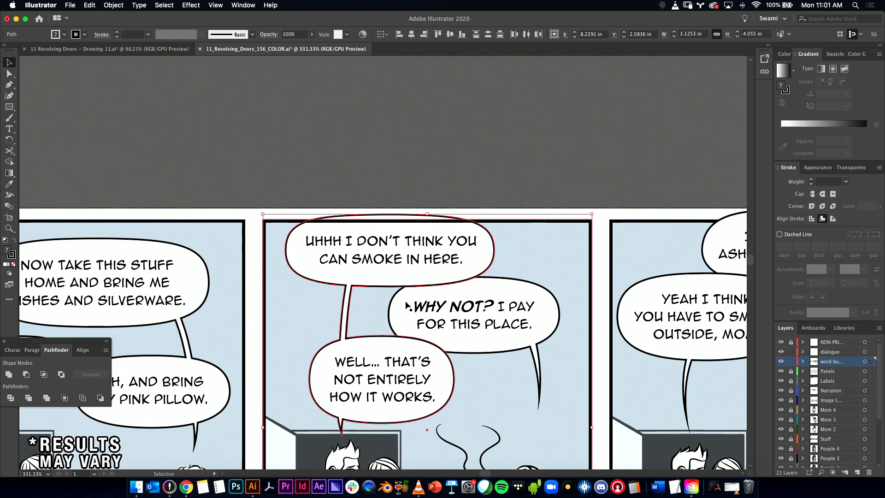
scroll(442, 260, down, 3)
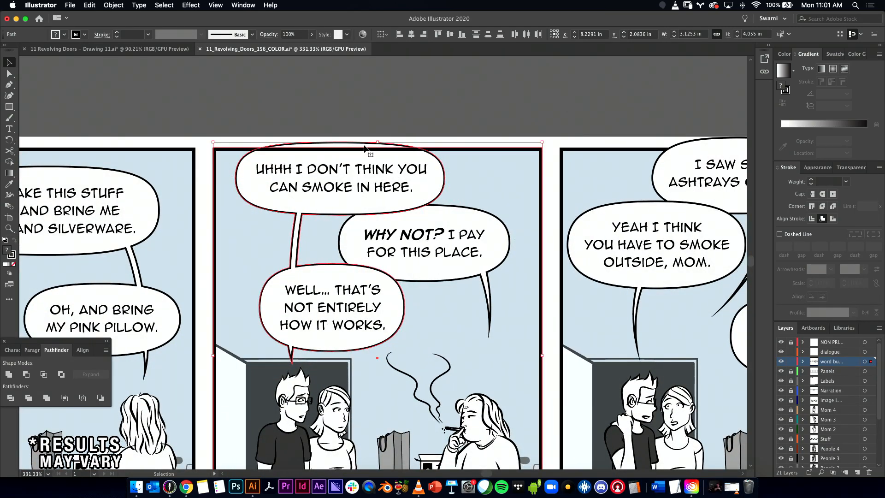
click(102, 6)
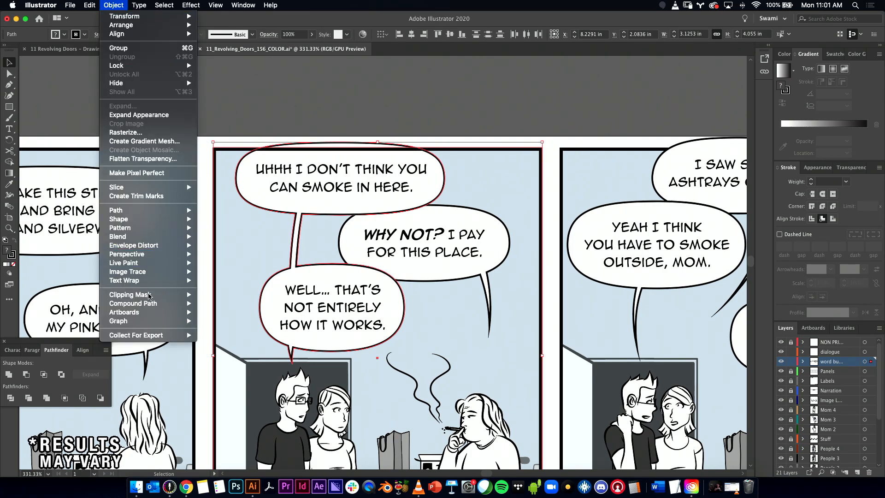
mouse_move(151, 297)
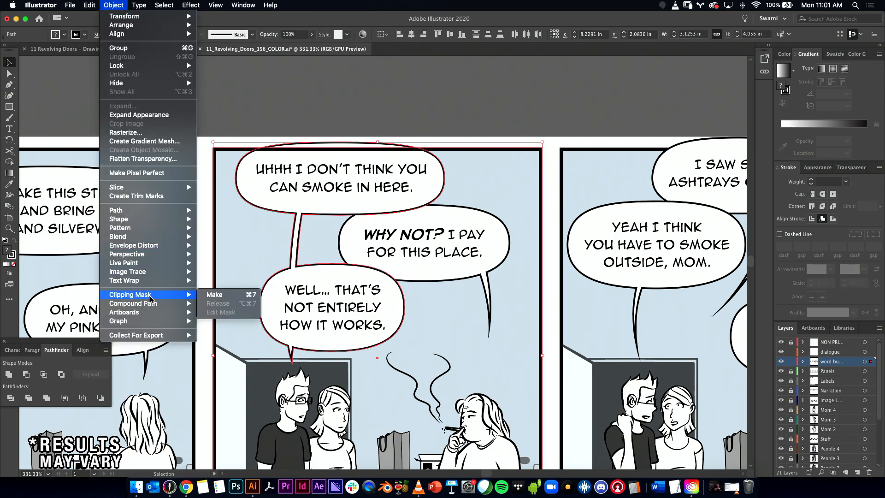
click(213, 295)
click(295, 95)
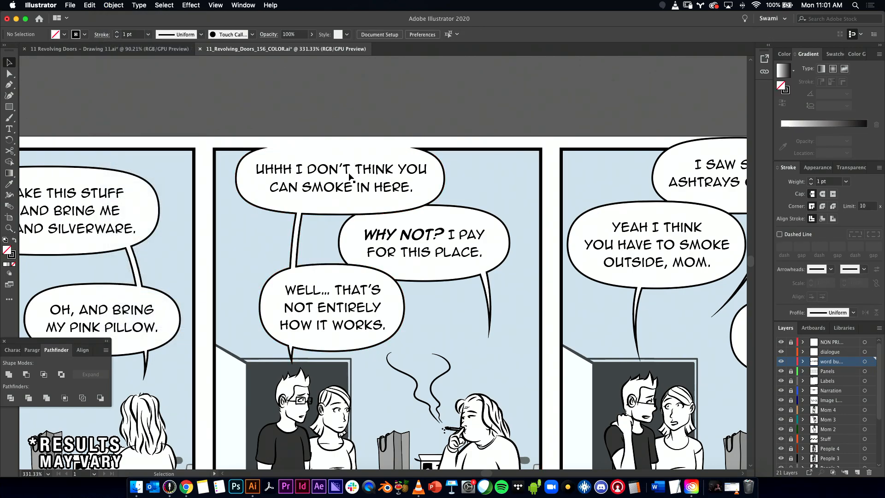
- Try moving the clipped bubble group up and away from its text, and undo the move
drag(243, 161, 354, 76)
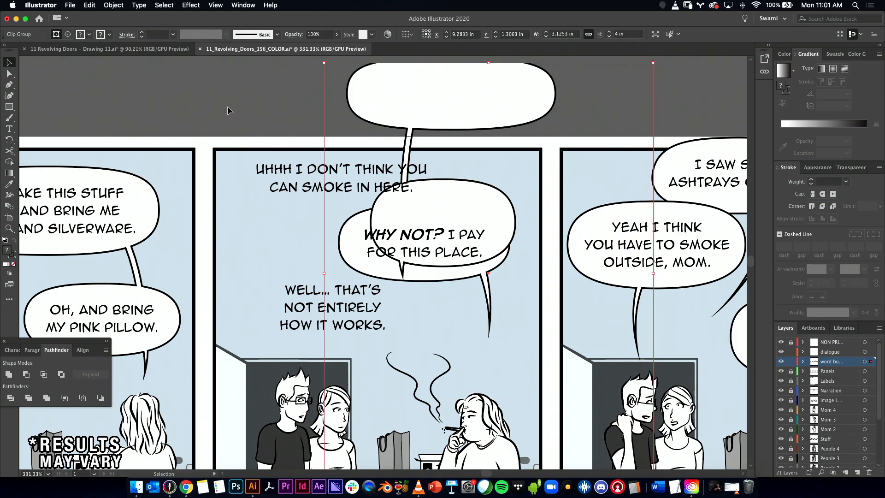
key(super+z)
key(super+shift+a)
- Hide and show the Panels layer to examine how the clipped "UHHH" bubble's outline meets the panel border
drag(313, 172, 425, 265)
drag(434, 196, 627, 206)
mouse_move(248, 192)
mouse_down()
mouse_move(351, 195)
mouse_move(233, 197)
mouse_up()
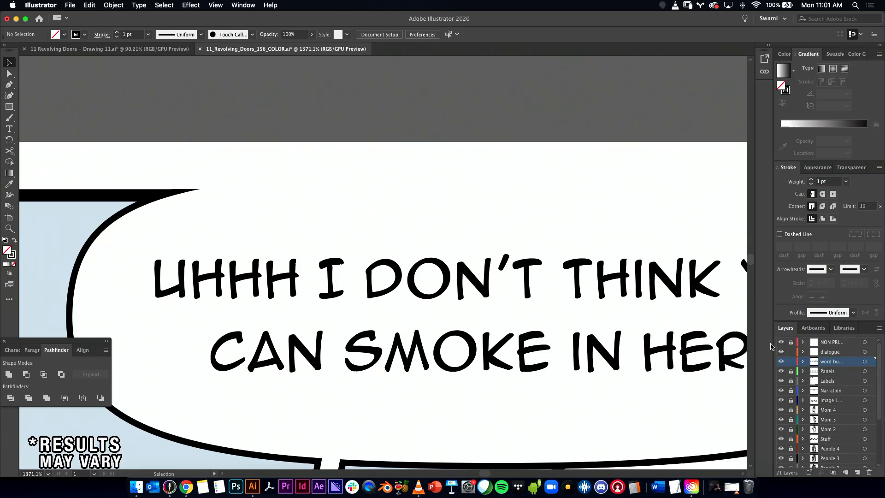
click(781, 372)
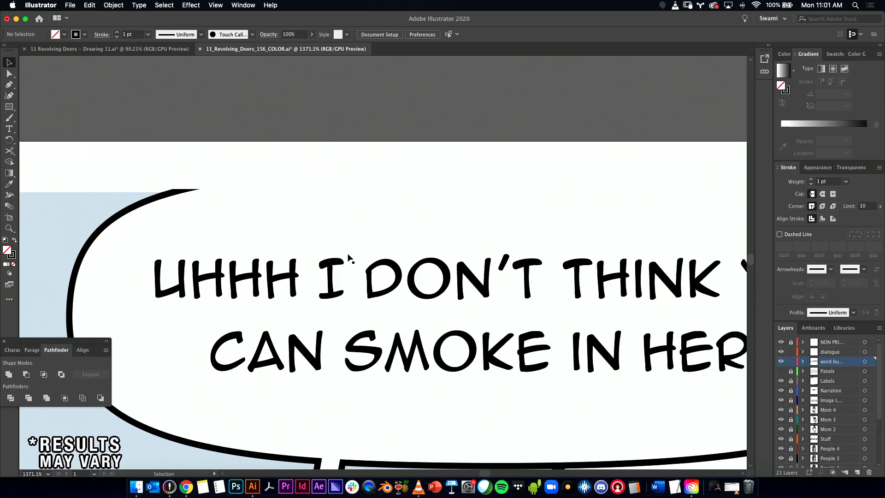
drag(207, 188, 148, 197)
click(780, 371)
- Examine both ends of the gap where the third panel's clipped "UHHH" bubble breaks through the upper panel border
drag(269, 200, 212, 200)
drag(274, 195, 321, 201)
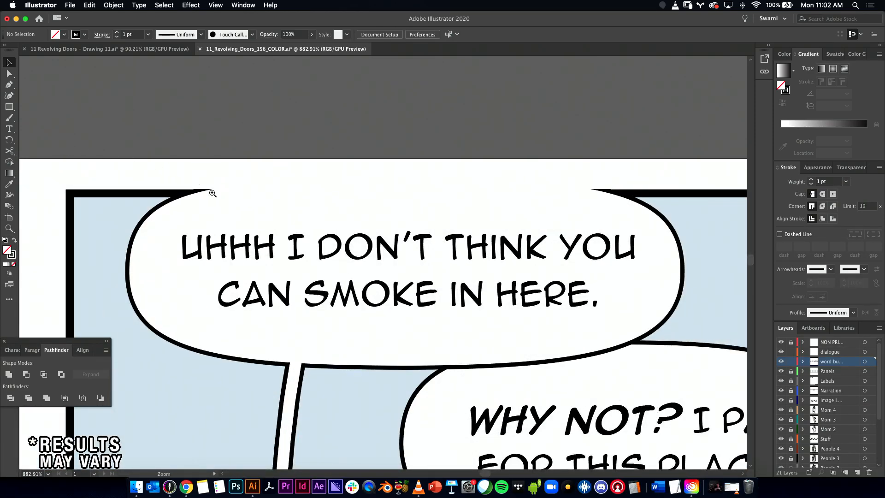
drag(207, 192, 272, 198)
click(173, 184)
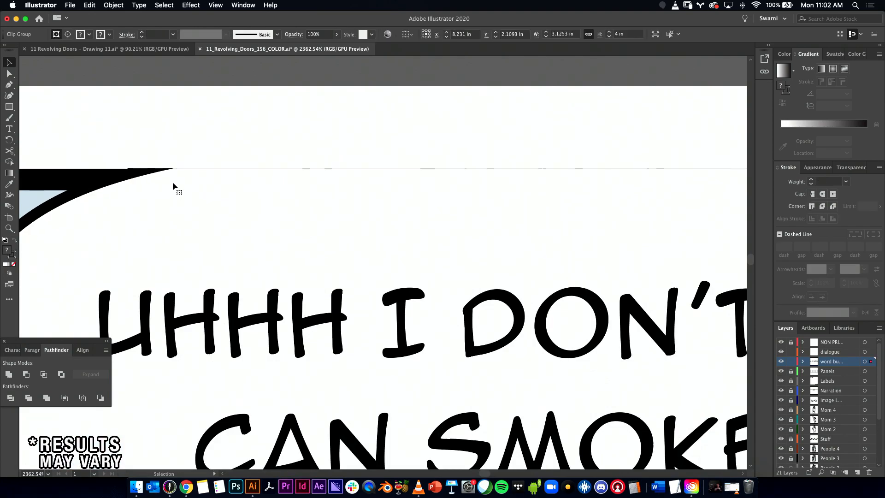
click(201, 137)
key(a)
click(182, 180)
click(165, 157)
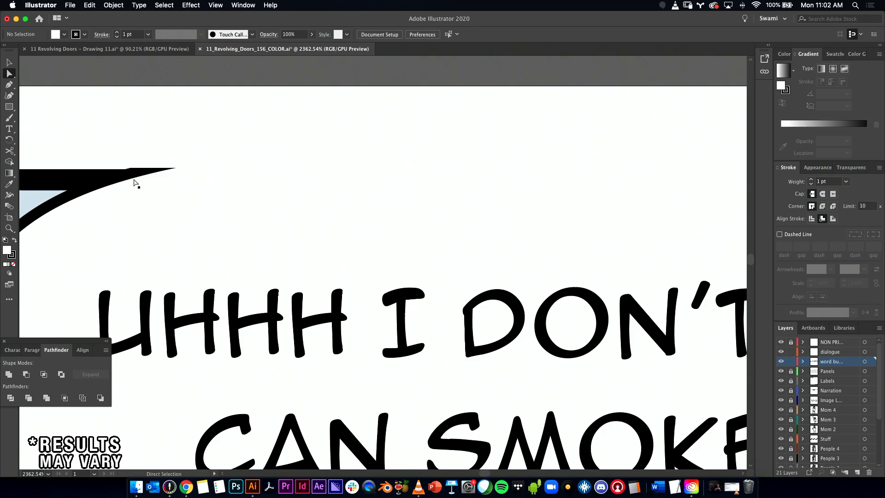
scroll(267, 209, down, 5)
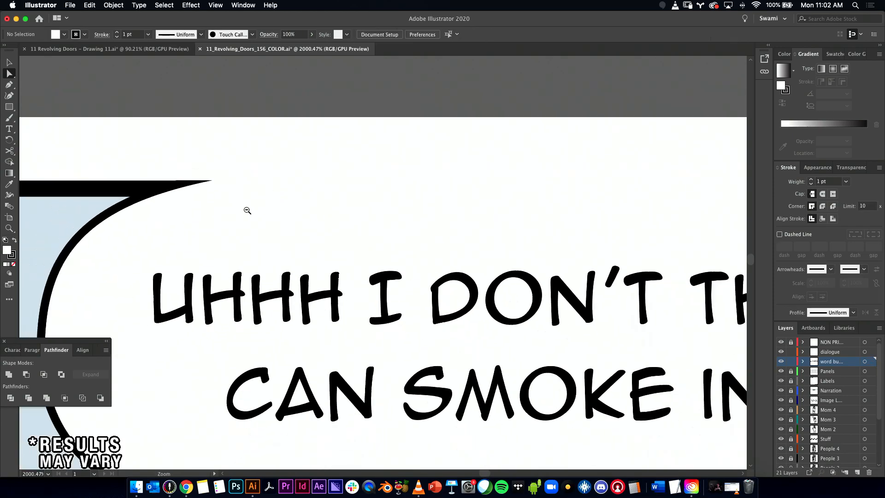
drag(331, 223, 246, 208)
- Draw a white rectangle without stroke, about 1.36 in by 0.0085 in, along the clipped upper edge of the "UHHH" bubble
click(9, 107)
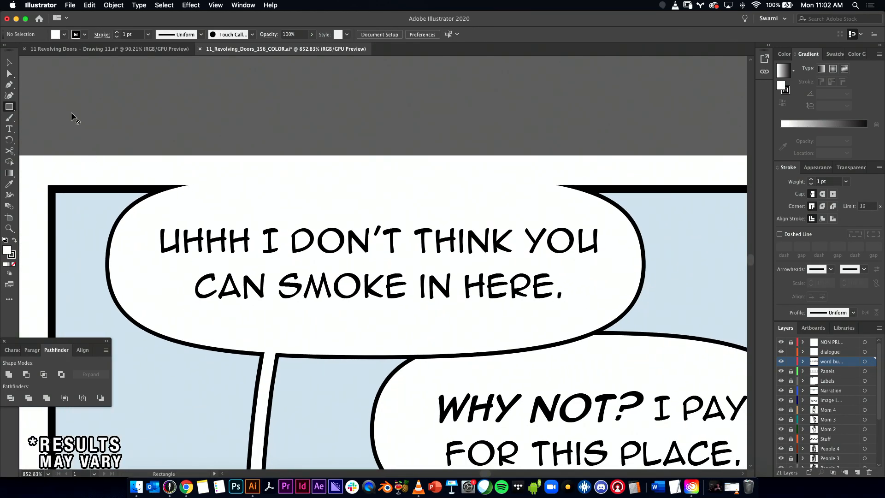
drag(10, 107, 49, 107)
drag(189, 184, 557, 185)
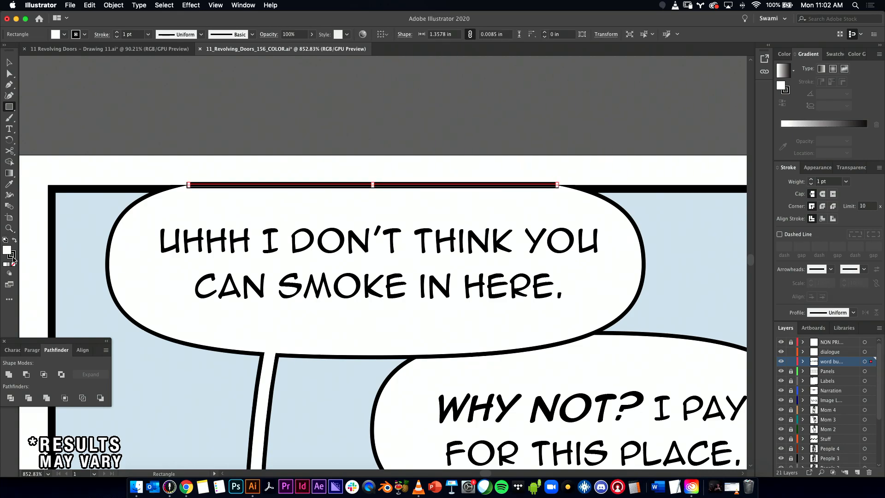
click(13, 257)
click(13, 264)
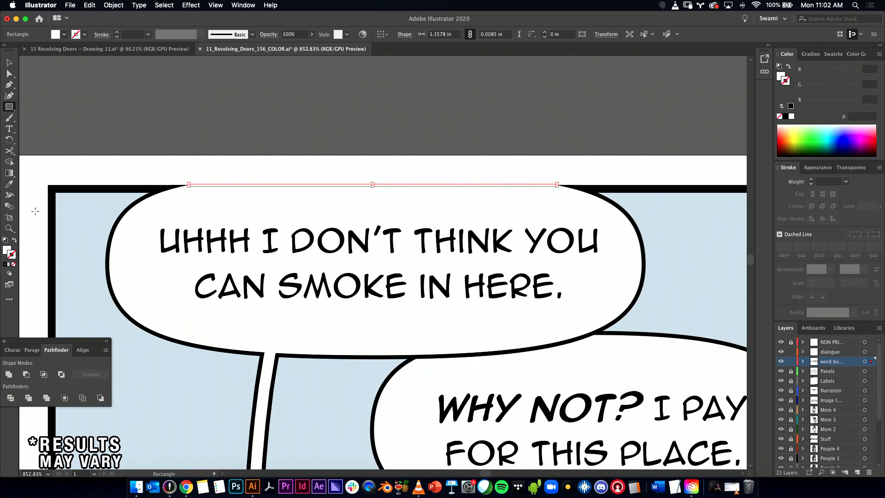
click(11, 63)
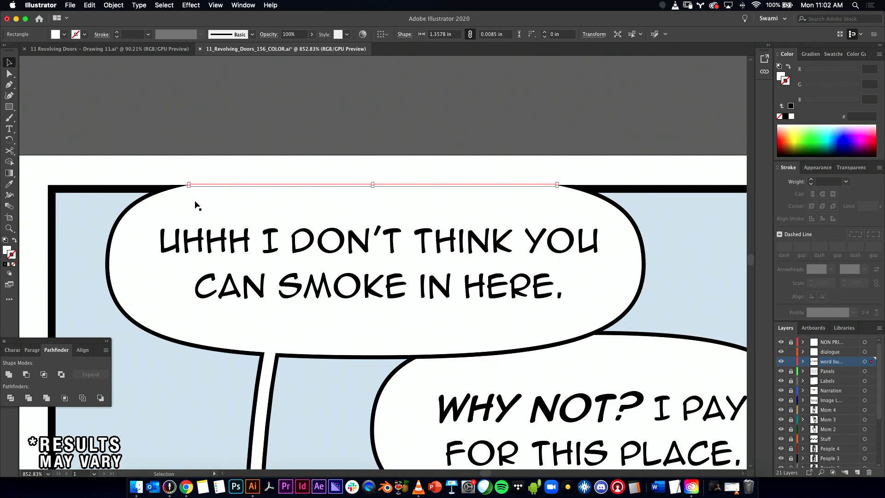
click(262, 129)
- Copy the fourth panel's border from the Panels layer, relock that layer, and paste the border in front on the word bubbles layer
drag(468, 263, 355, 256)
drag(421, 259, 344, 220)
drag(455, 277, 215, 316)
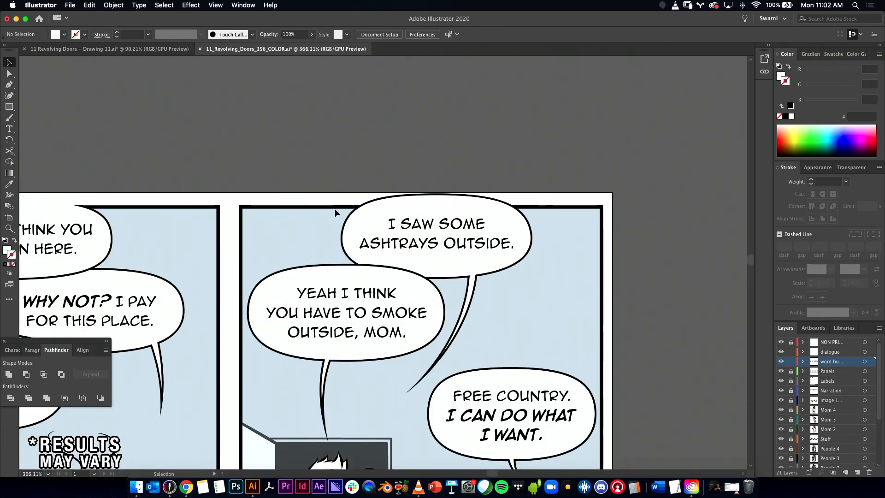
click(791, 370)
click(603, 253)
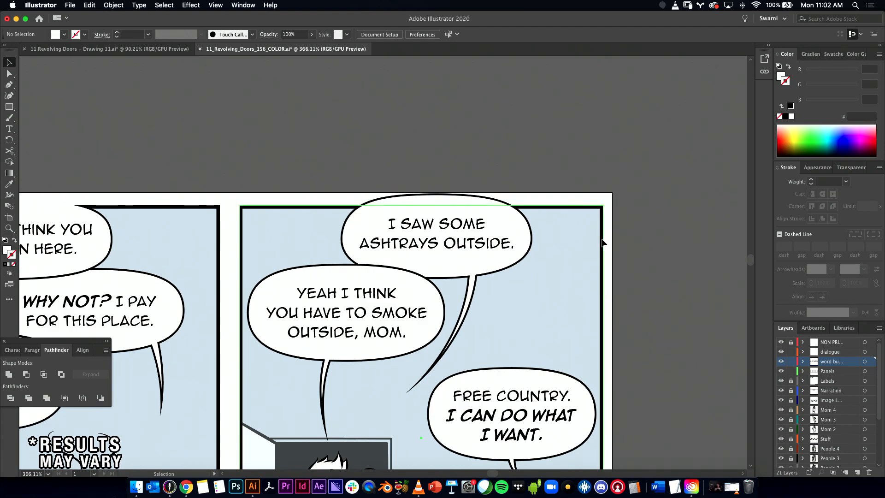
click(791, 371)
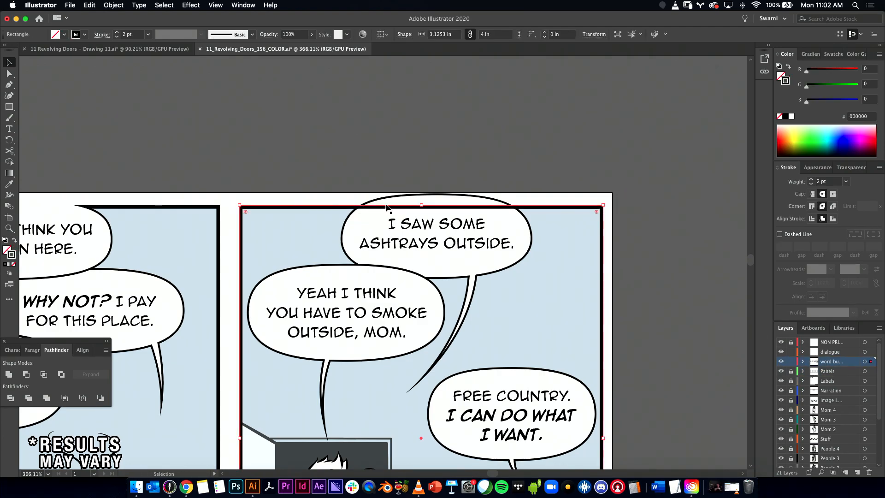
- Make a clipping mask from the pasted border and the fourth panel's "I SAW SOME ASHTRAYS OUTSIDE." bubble
click(400, 199)
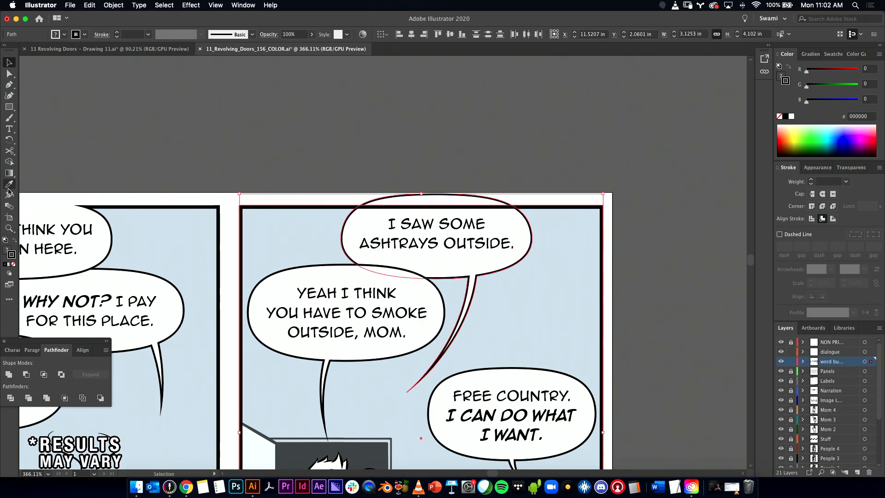
click(112, 5)
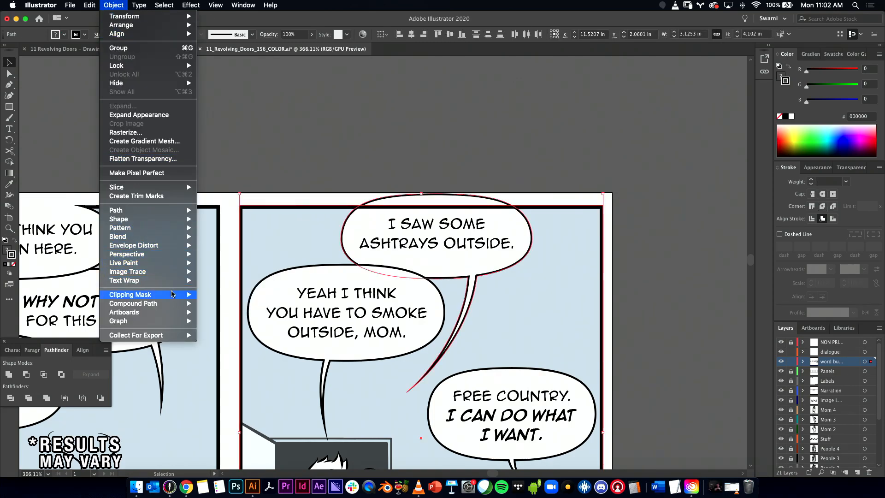
mouse_move(171, 294)
click(214, 295)
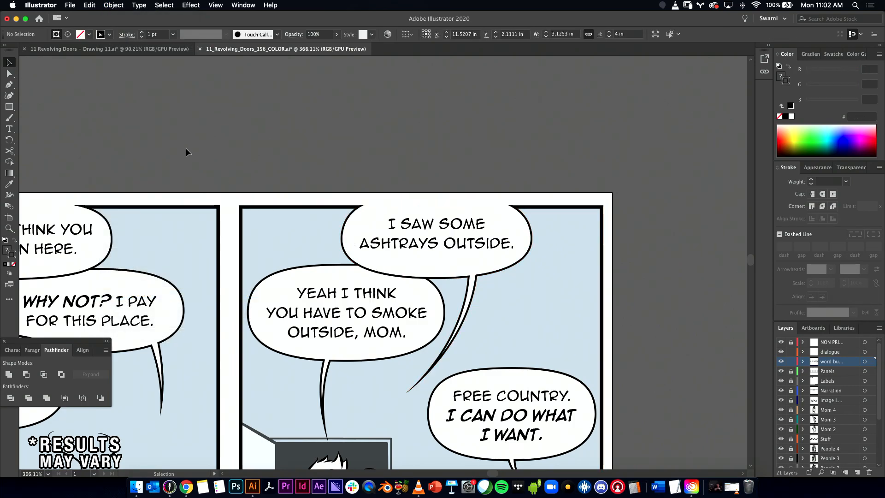
- Copy the thin white strip above the "UHHH" bubble to the clipped upper edge of the "I SAW SOME" bubble
scroll(228, 187, left, 5)
click(90, 206)
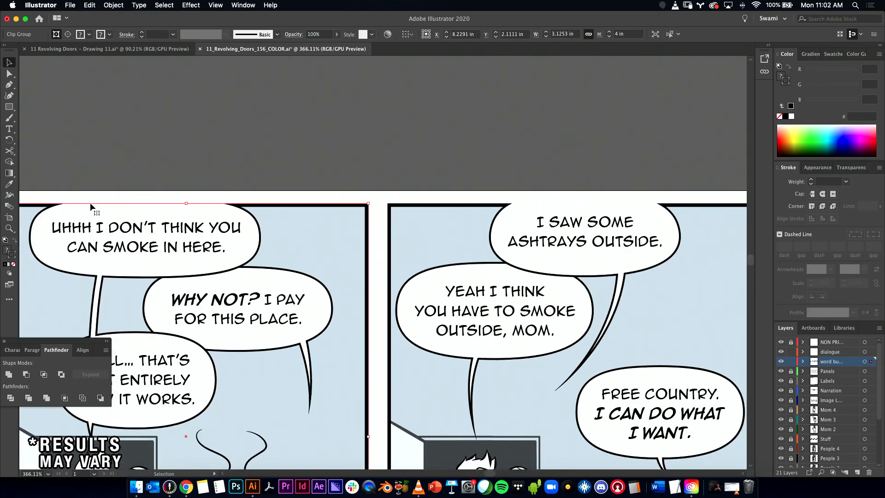
click(134, 173)
click(209, 203)
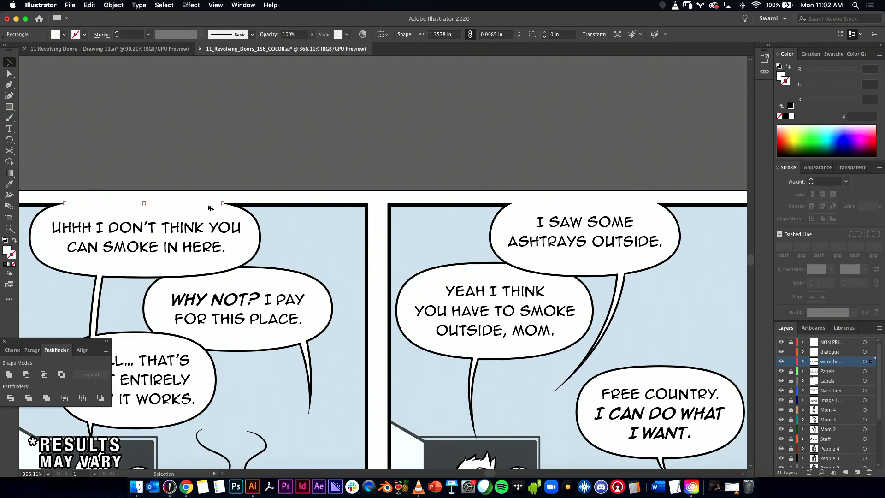
drag(205, 203, 639, 211)
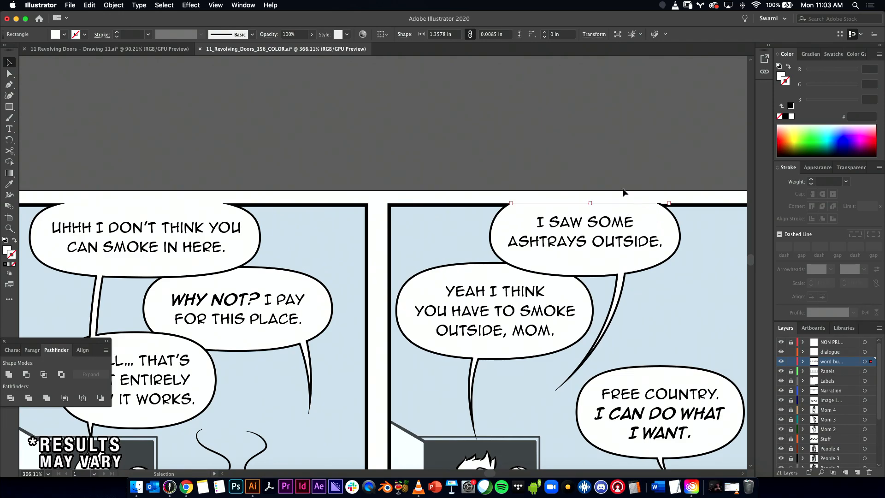
click(585, 168)
click(202, 204)
click(210, 197)
- Shorten the copied white strip at its right end so it no longer covers the fourth panel's upper border
drag(592, 216, 521, 253)
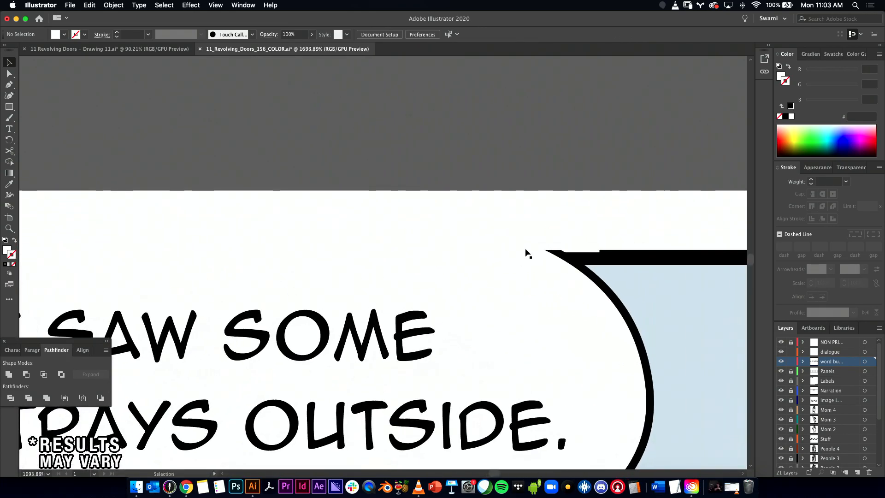
click(571, 251)
drag(599, 248, 318, 253)
click(553, 204)
- Increase the height of the white strip above the third panel's "UHHH" bubble to about 0.026 in
drag(433, 267, 491, 145)
drag(497, 211, 429, 218)
drag(429, 219, 553, 221)
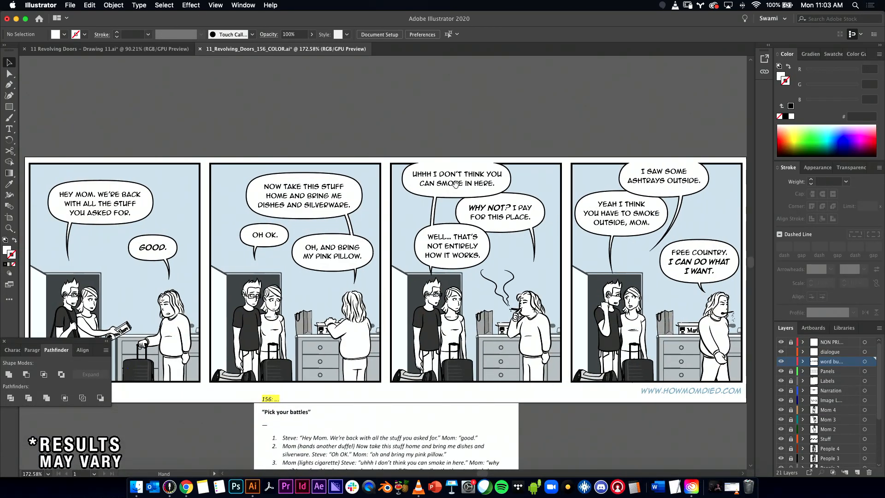
drag(441, 164, 636, 182)
click(433, 162)
drag(429, 147, 561, 185)
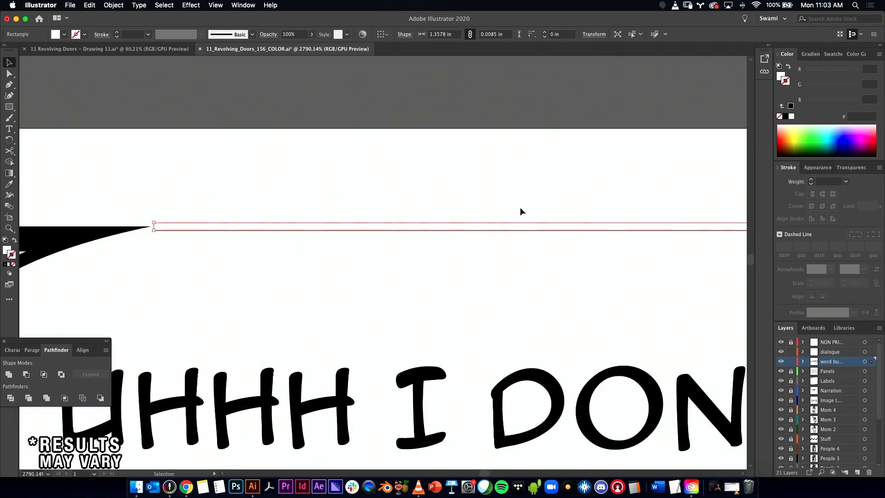
scroll(575, 231, right, 5)
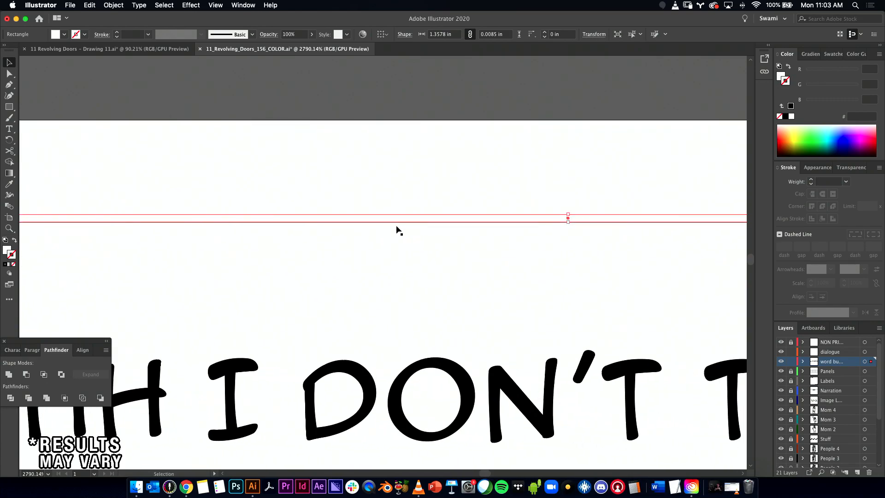
drag(567, 225, 438, 227)
- Try adjusting the white strip above the fourth panel's "I SAW SOME" bubble, and undo the changes
drag(673, 242, 416, 255)
scroll(402, 238, right, 10)
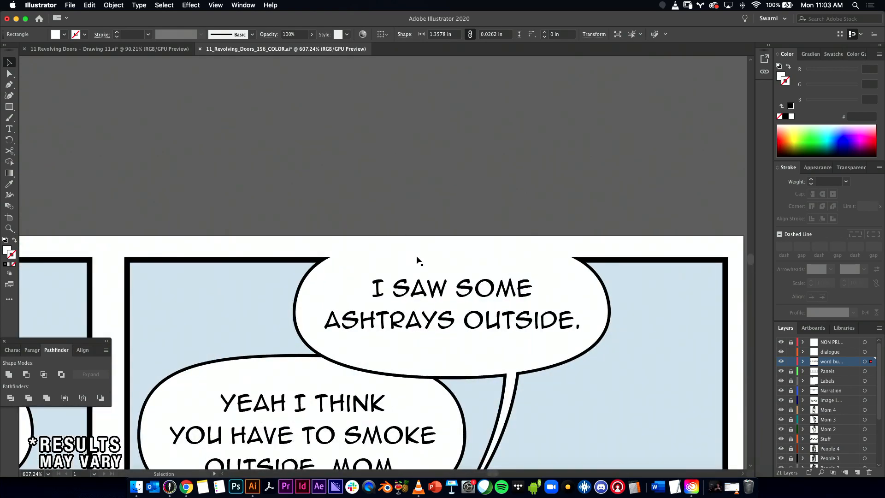
click(455, 260)
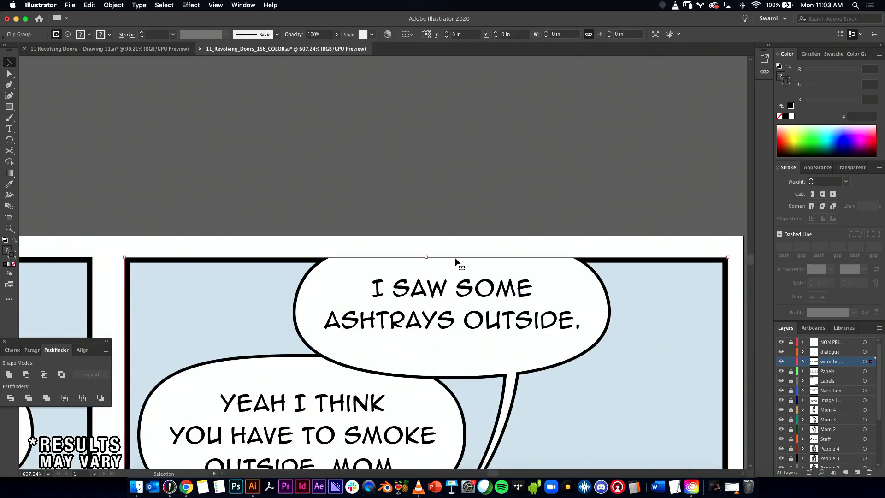
click(461, 251)
click(478, 257)
mouse_move(451, 260)
mouse_down()
mouse_move(460, 270)
mouse_move(450, 260)
mouse_up()
key(super+z)
key(super+z)
- Try deleting the selected artwork at the upper edge of the "I SAW SOME" bubble, and undo the deletion
drag(320, 258, 395, 253)
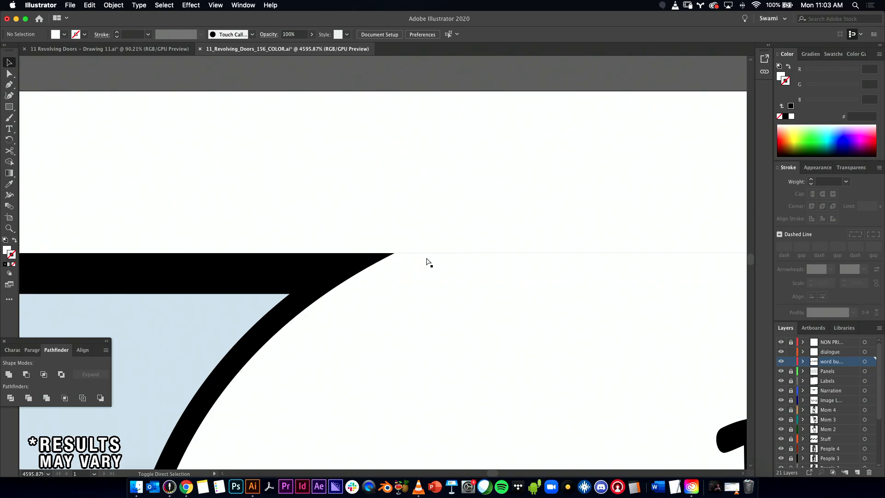
click(427, 204)
drag(573, 261, 217, 270)
drag(460, 313, 428, 326)
click(362, 273)
key(Delete)
key(super+z)
click(383, 219)
- Bring the "YEAH I THINK YOU HAVE TO SMOKE OUTSIDE, MOM." bubble in front of the clipped "I SAW SOME" bubble
drag(500, 240, 482, 240)
drag(503, 221, 535, 142)
drag(449, 190, 433, 223)
drag(534, 236, 481, 219)
drag(481, 220, 430, 237)
drag(439, 245, 435, 243)
shift+click(410, 197)
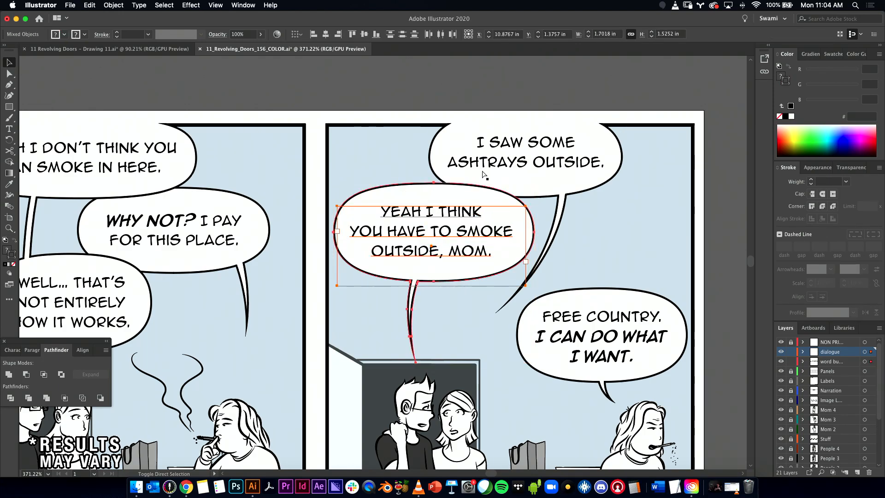
click(404, 83)
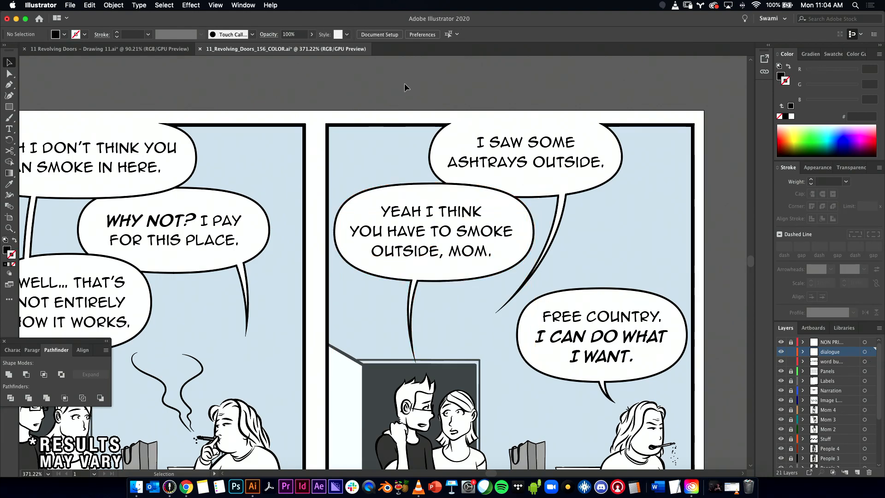
- Bring the third panel's "WHY NOT?" bubble and its text in front of the clipped "UHHH" and "WELL..." bubbles
drag(283, 145, 392, 159)
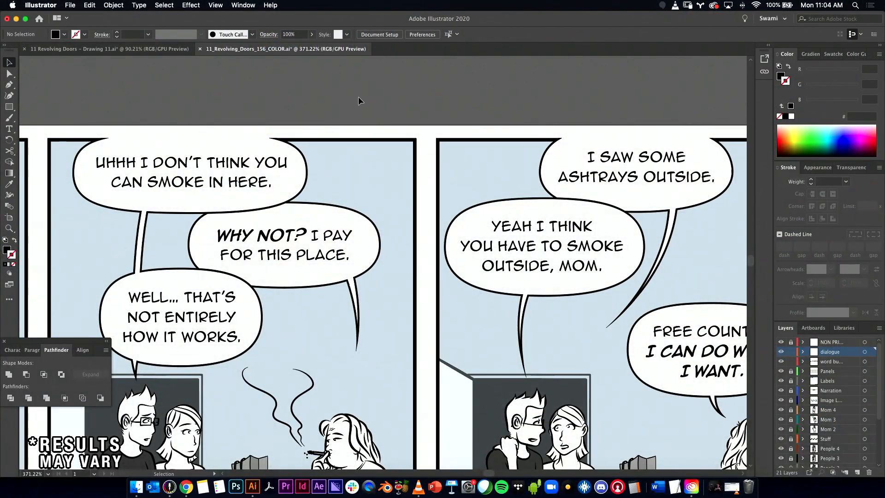
drag(445, 111, 433, 94)
drag(225, 190, 355, 189)
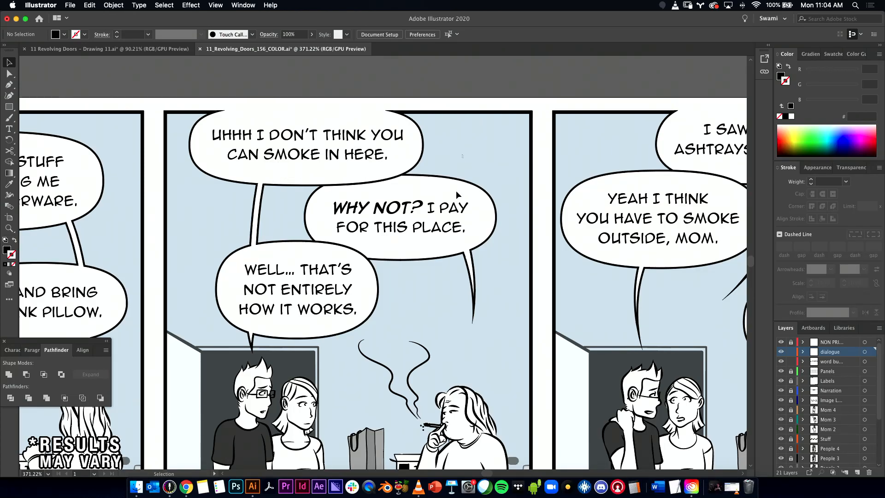
drag(457, 184, 453, 246)
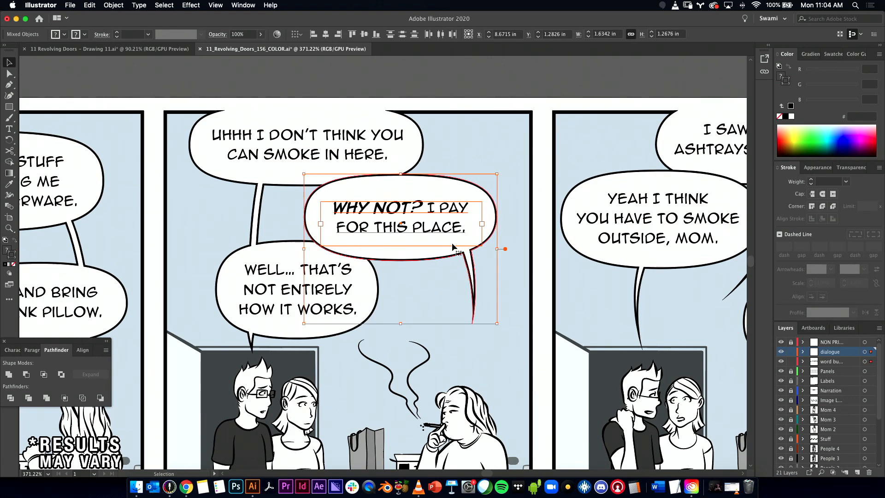
click(437, 100)
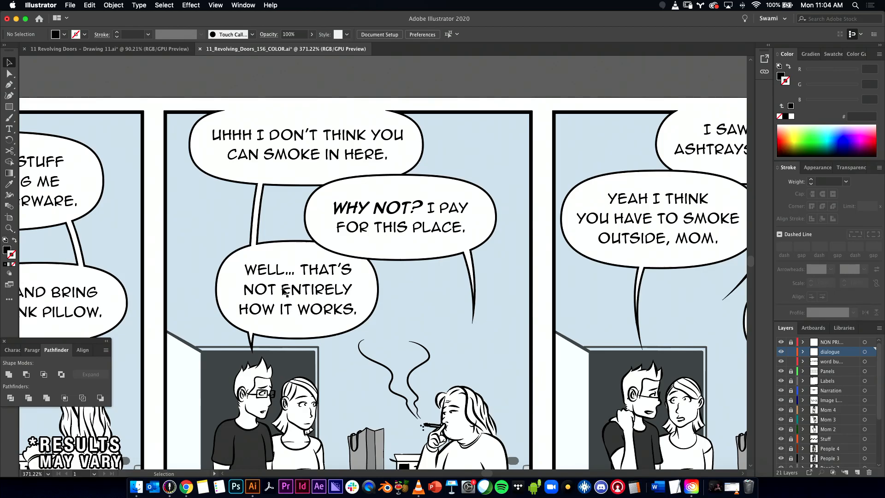
- Try directly selecting the "WELL..." bubble on its own inside the third panel's clip group
drag(441, 242, 500, 199)
drag(466, 226, 448, 230)
scroll(448, 231, up, 2)
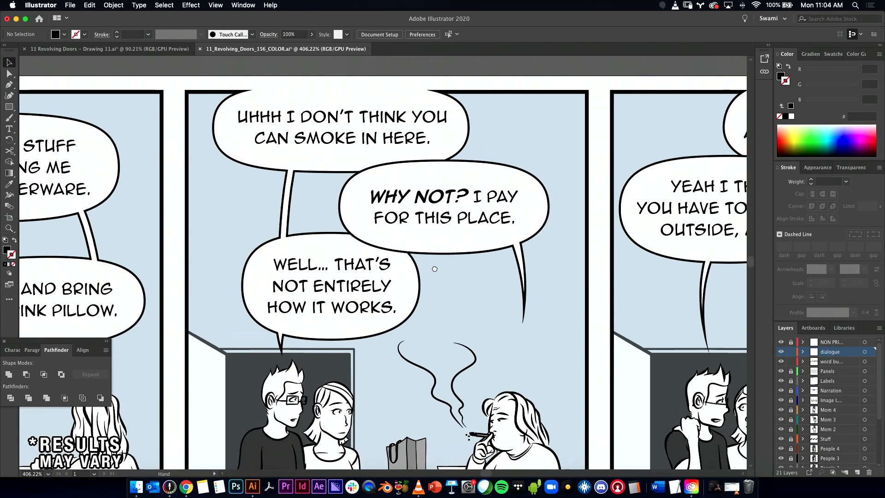
click(323, 244)
key(a)
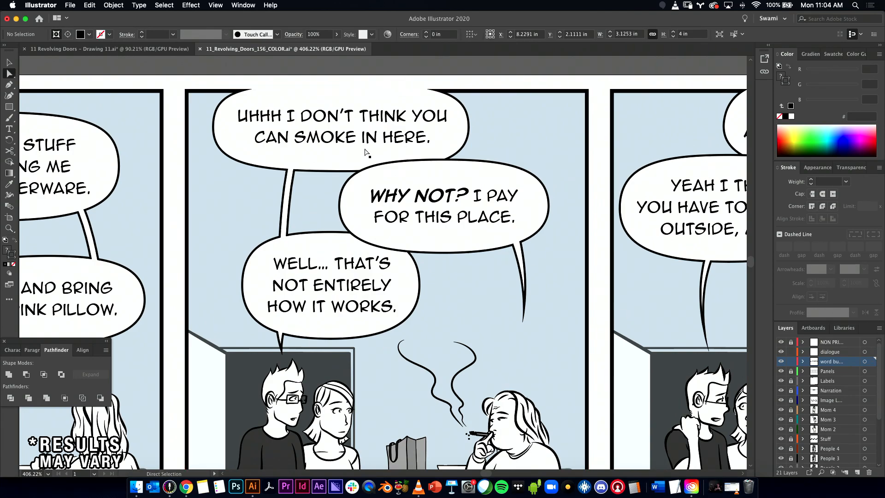
click(328, 245)
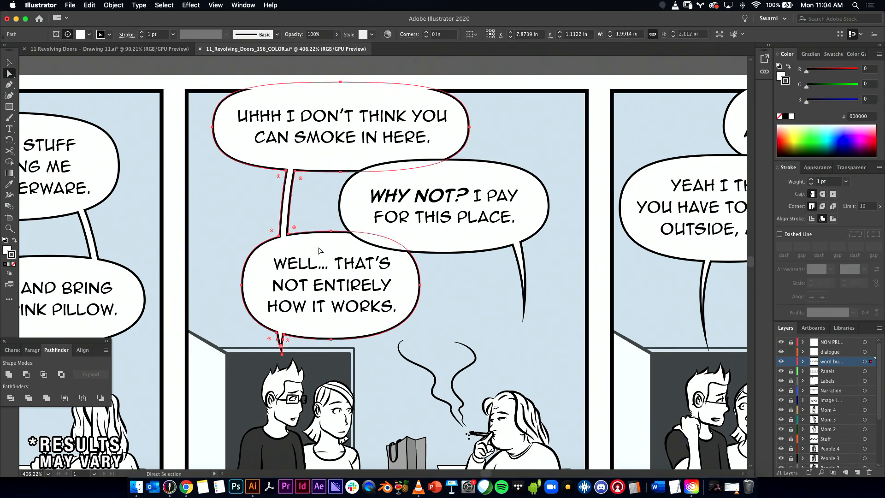
click(318, 251)
click(316, 245)
click(9, 73)
click(307, 154)
click(520, 90)
- Take the third panel's united "UHHH" and "WELL..." bubble path out of its clipping mask, in front of the "WHY NOT?" bubble
key(v)
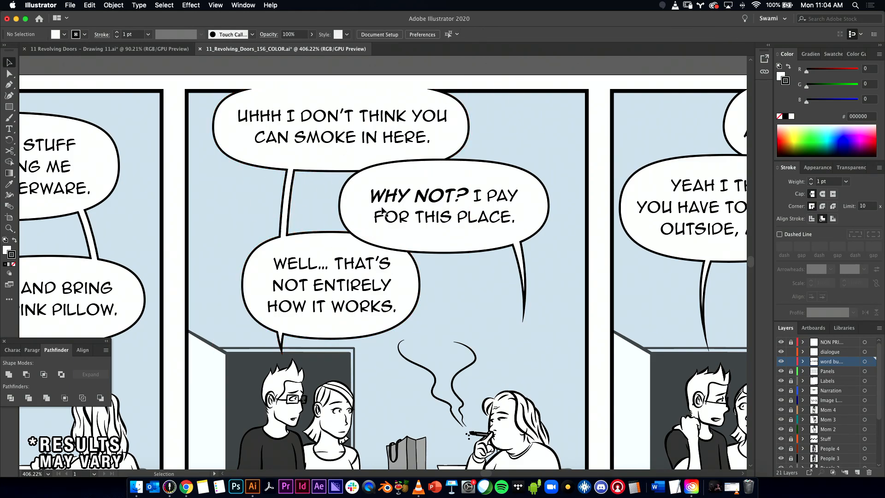
key(super)
super+click(385, 207)
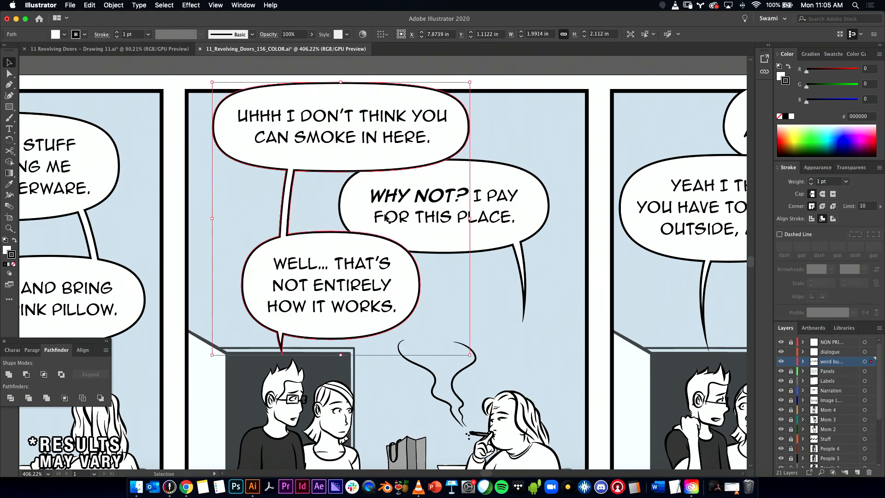
- Draw a closed mask shape with the Pen tool over the area where the third panel's "WHY NOT?" and "WELL..." bubbles overlap
drag(334, 237, 450, 237)
key(super+z)
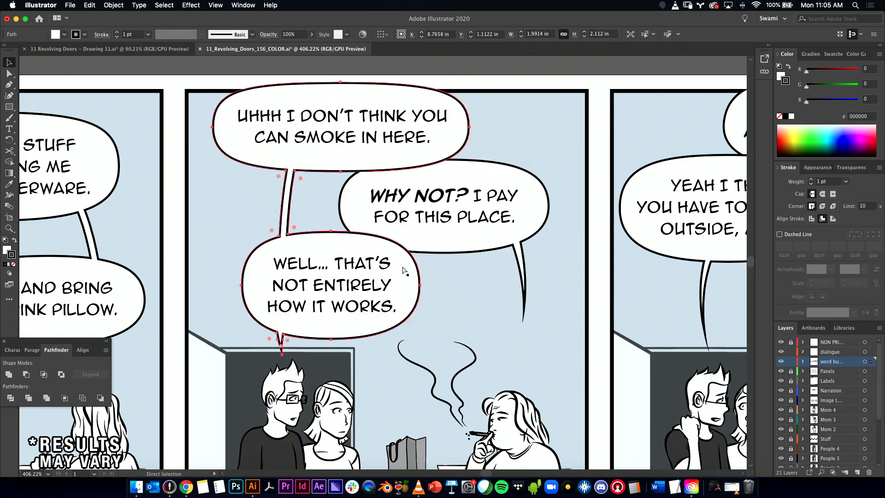
click(9, 84)
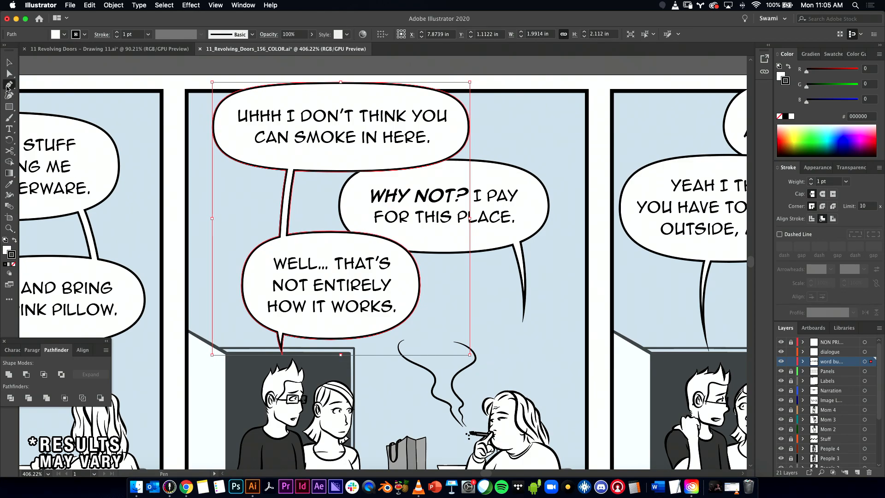
click(321, 216)
drag(410, 259, 435, 259)
click(432, 229)
click(369, 206)
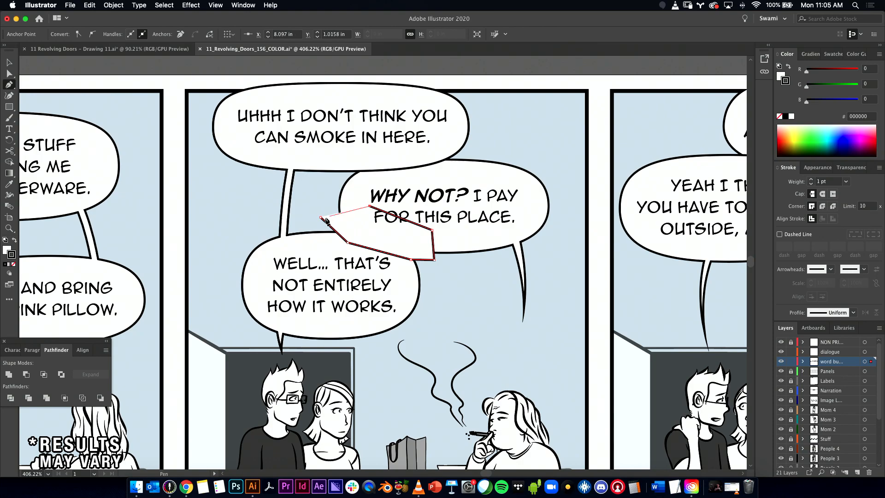
click(320, 216)
- Make a clipping mask from the drawn shape and the united "UHHH" and "WELL..." bubble path
key(v)
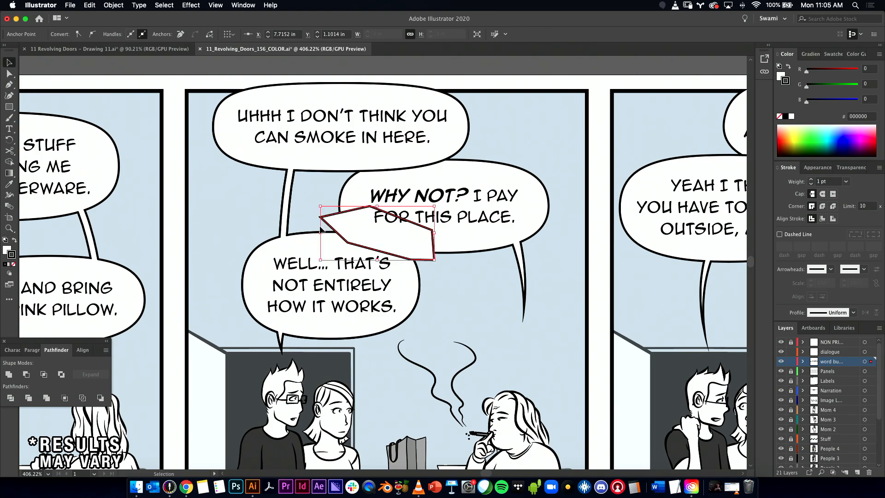
shift+click(297, 237)
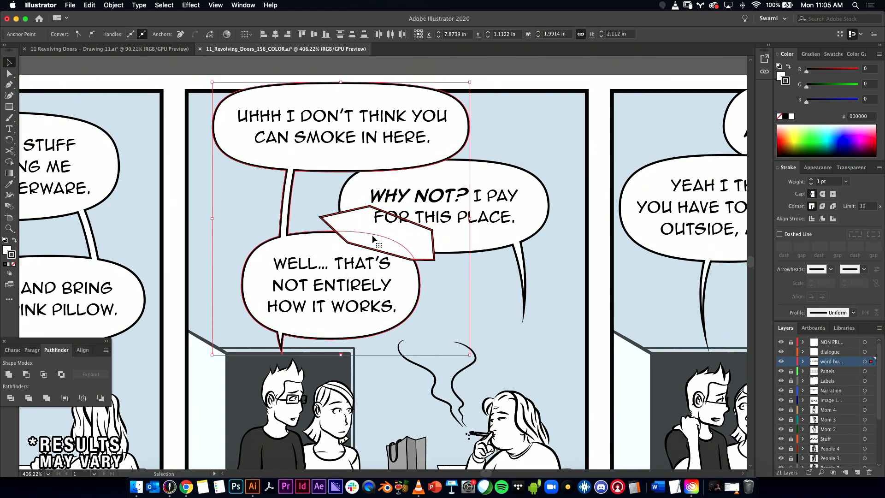
click(120, 7)
mouse_move(151, 294)
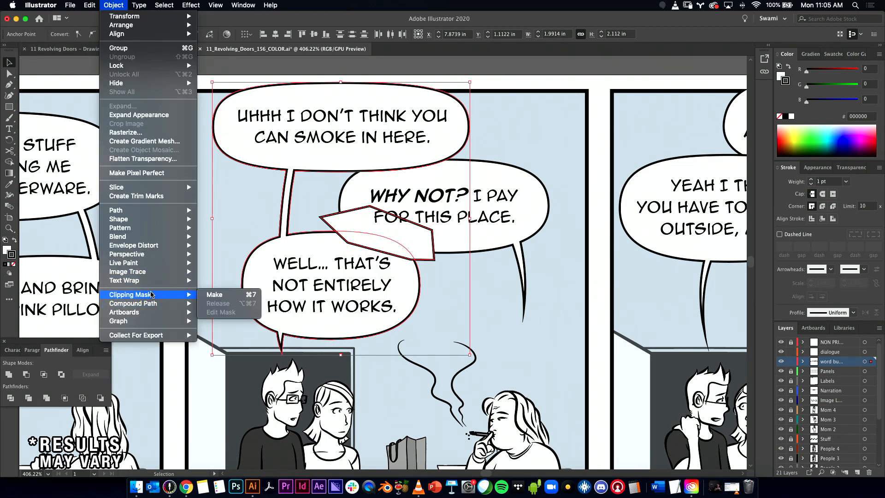
click(215, 295)
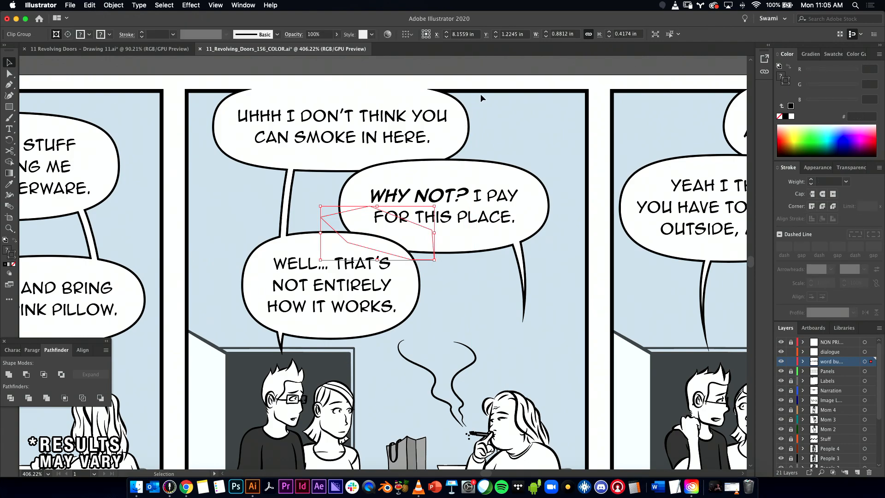
- Move the clipped bubble piece away from the overlap, inspect the full path inside it, and undo the move
click(376, 228)
drag(378, 229, 522, 98)
key(super+z)
drag(324, 214, 509, 97)
key(a)
click(510, 74)
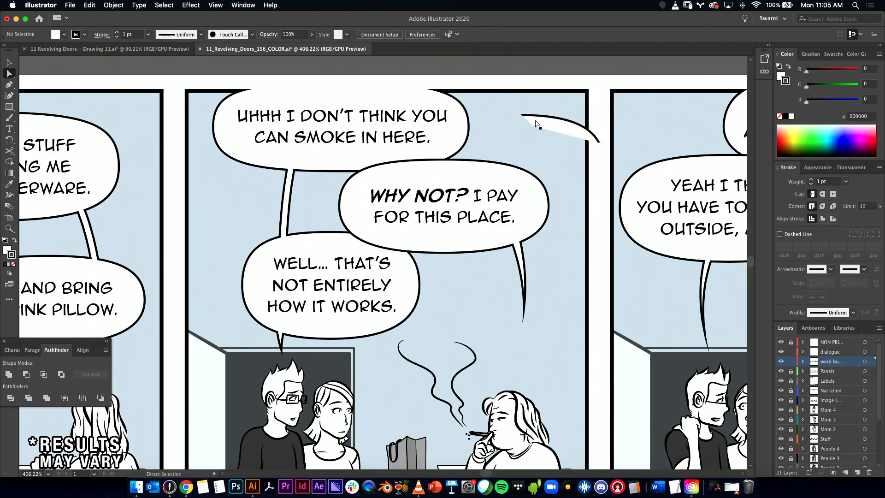
click(553, 129)
drag(562, 99, 502, 248)
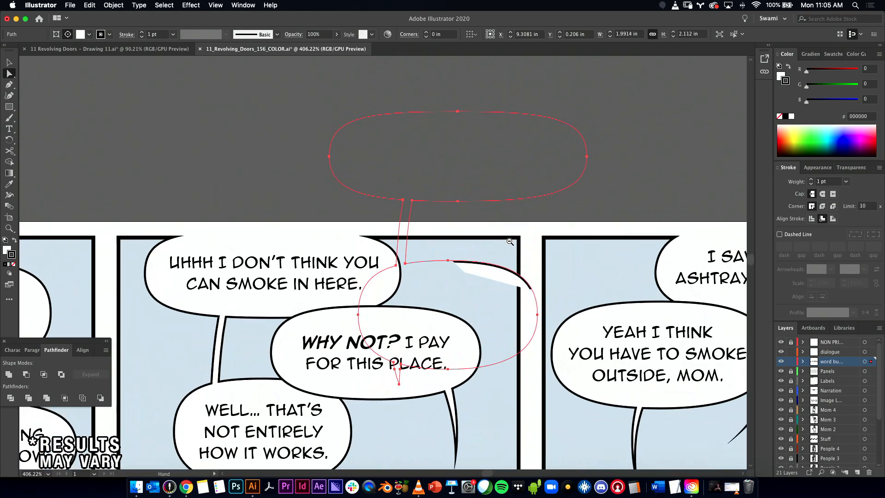
alt+super+click(500, 244)
key(super+z)
key(v)
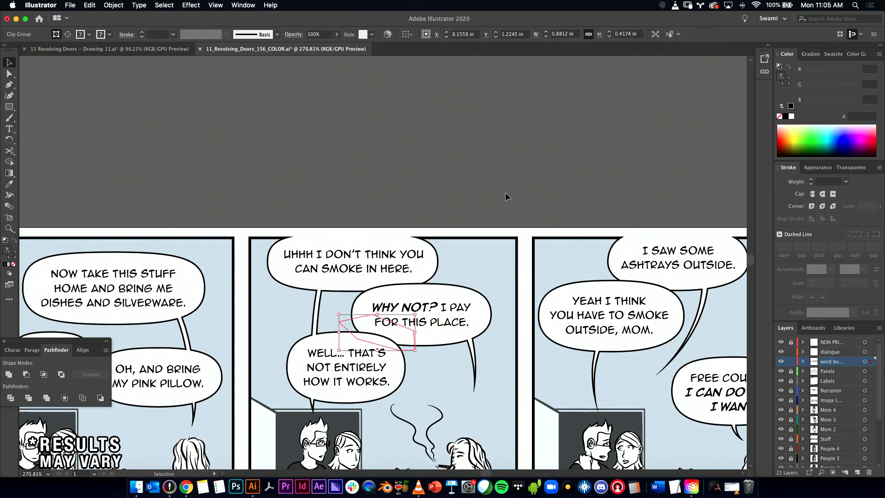
- Shift the clipped piece up over the "WHY NOT?" bubble to check what it covers, and undo the shift
click(509, 195)
drag(418, 276, 434, 316)
drag(376, 367, 446, 241)
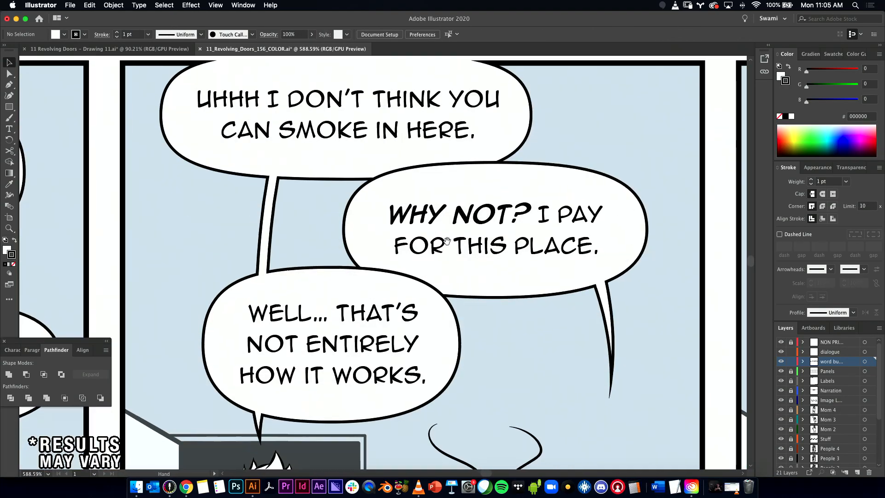
click(395, 284)
drag(395, 285, 423, 258)
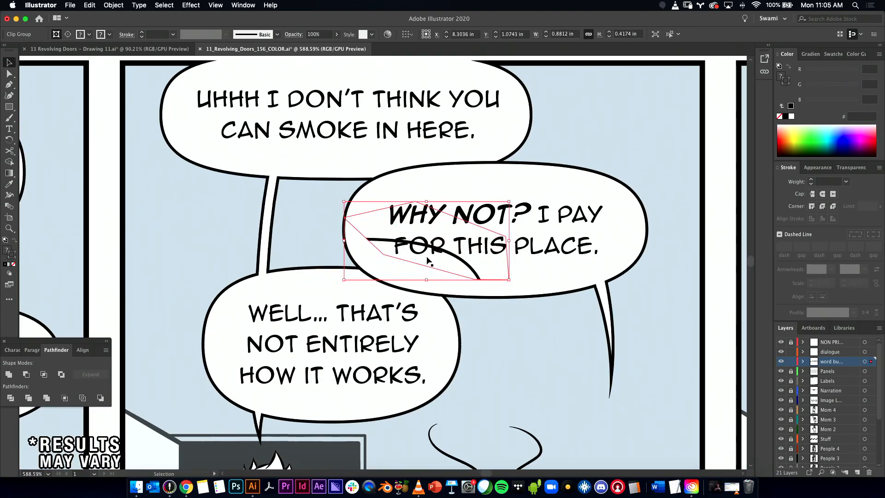
key(super+z)
drag(544, 130, 595, 111)
key(super+z)
- Unlock all layers and delete the layer holding the script image below the strip
click(539, 362)
drag(596, 343, 538, 342)
drag(543, 307, 426, 247)
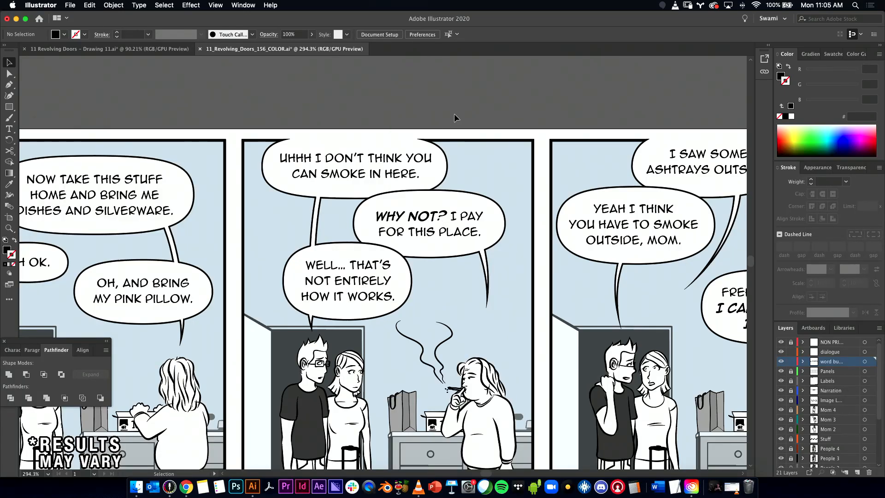
drag(554, 200, 559, 145)
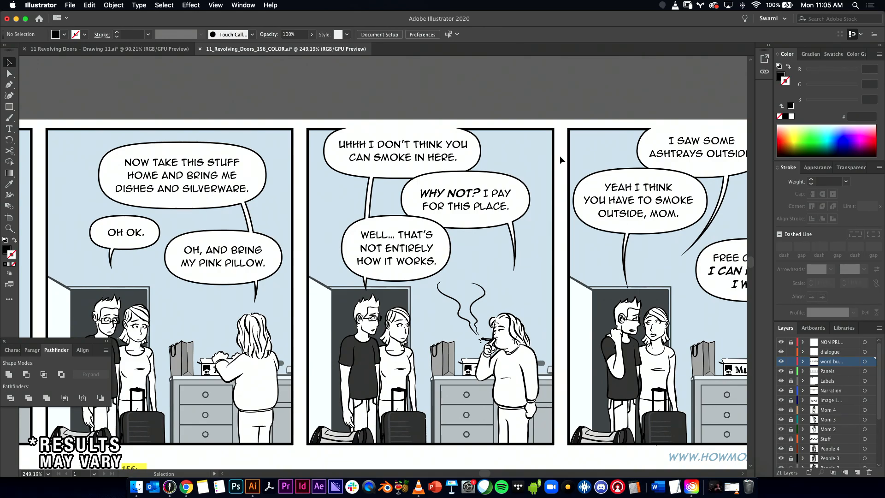
key(super+alt+space)
drag(567, 160, 535, 151)
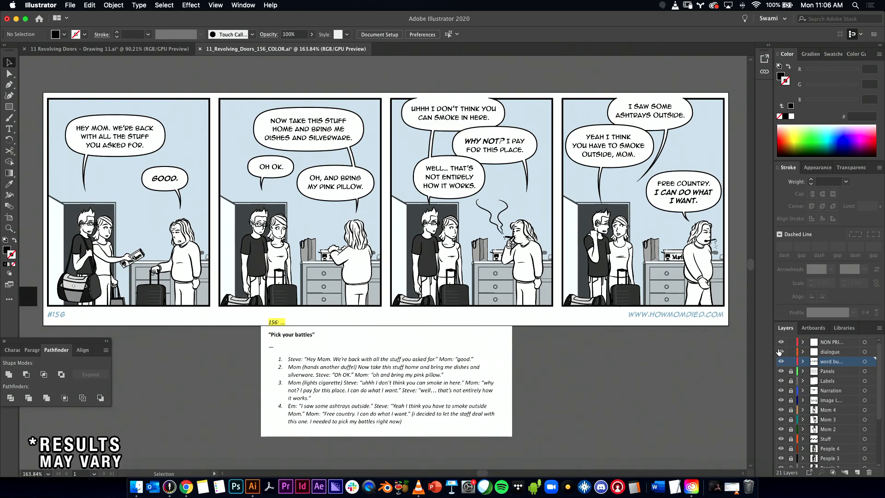
alt+click(790, 341)
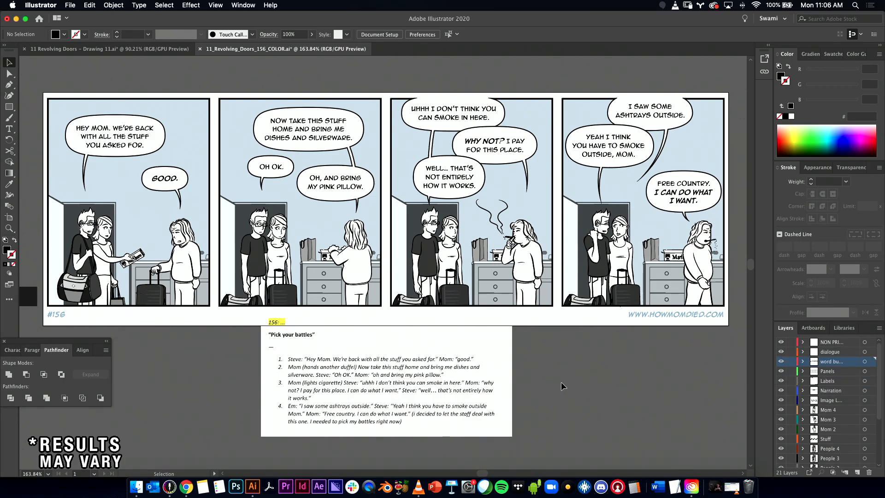
click(502, 386)
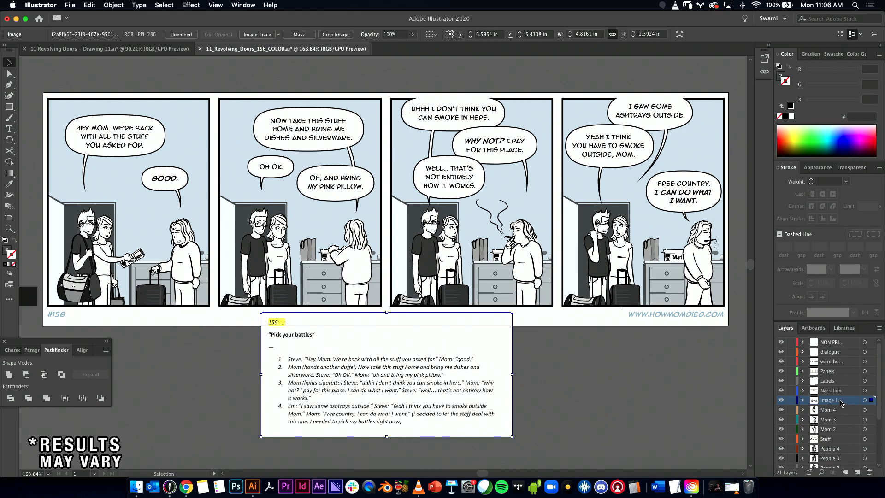
drag(840, 403, 869, 475)
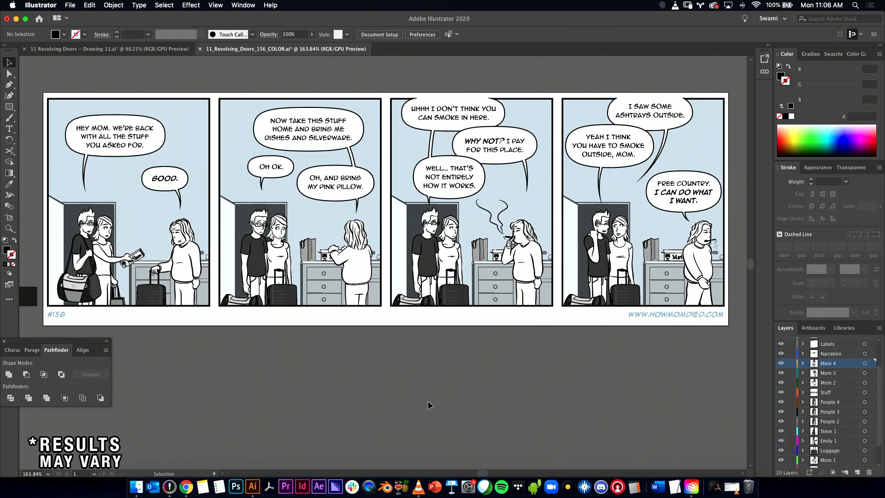
- Delete the template label, talk, yell, shout, narration and footnote pieces beside the artboard
key(space)
drag(225, 347, 545, 405)
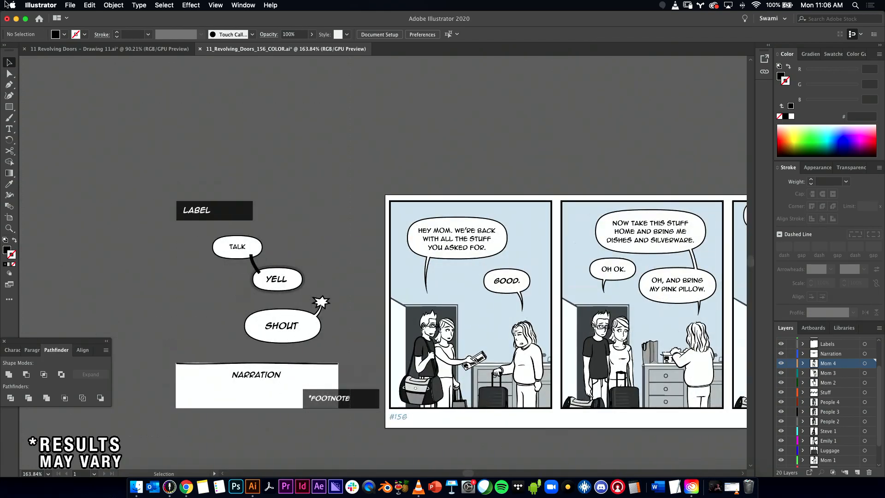
key(super+a)
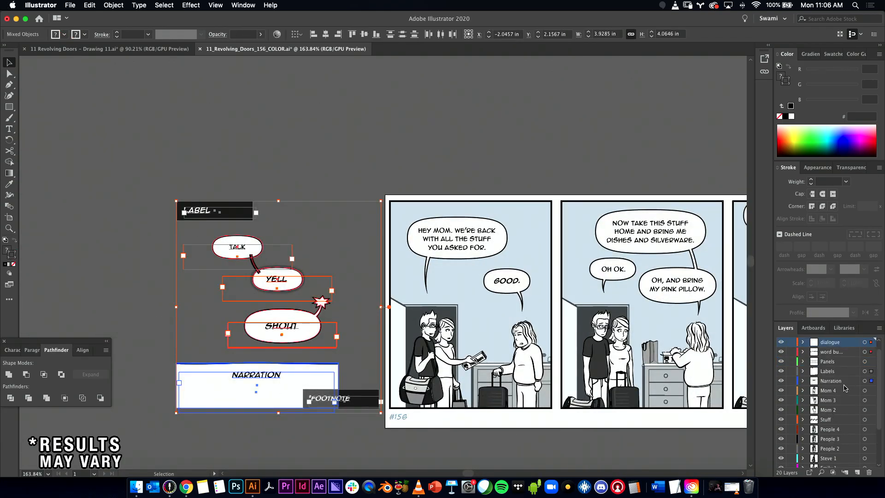
key(Delete)
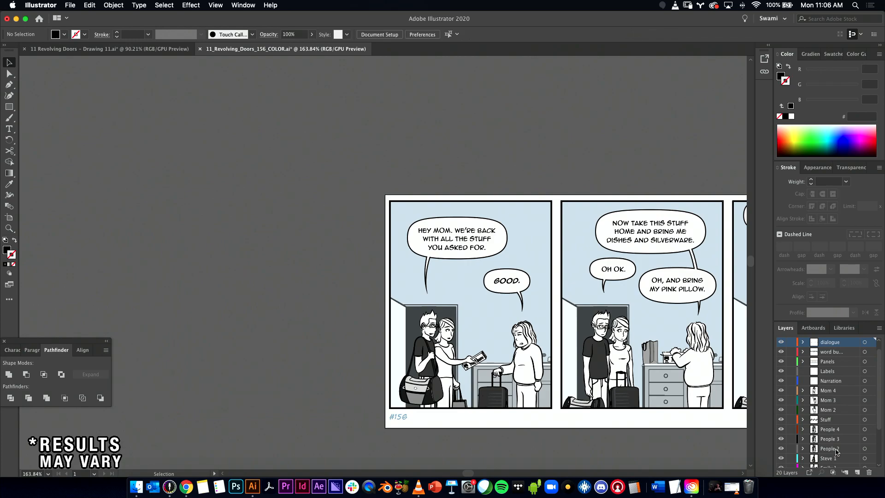
- Switch to full-screen mode without panels and review the whole four-panel strip enlarged
key(space)
drag(452, 296, 102, 197)
drag(291, 219, 305, 233)
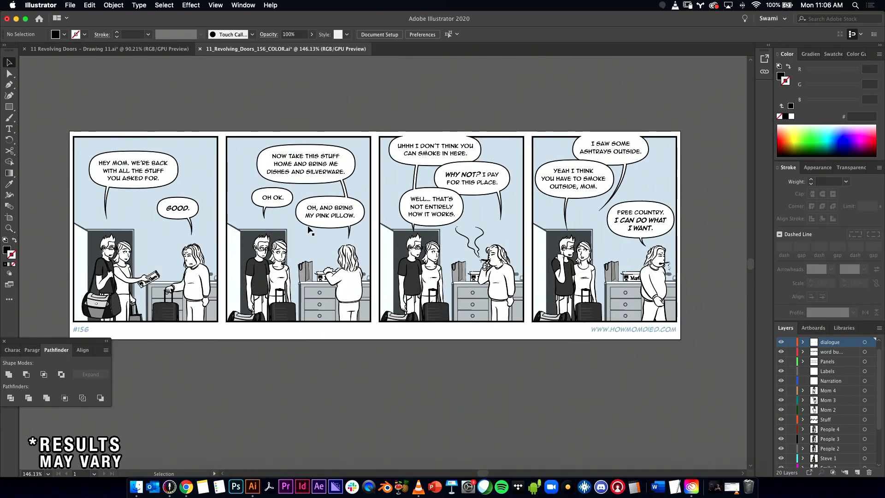
key(f)
key(f)
key(z)
drag(427, 304, 477, 302)
key(space)
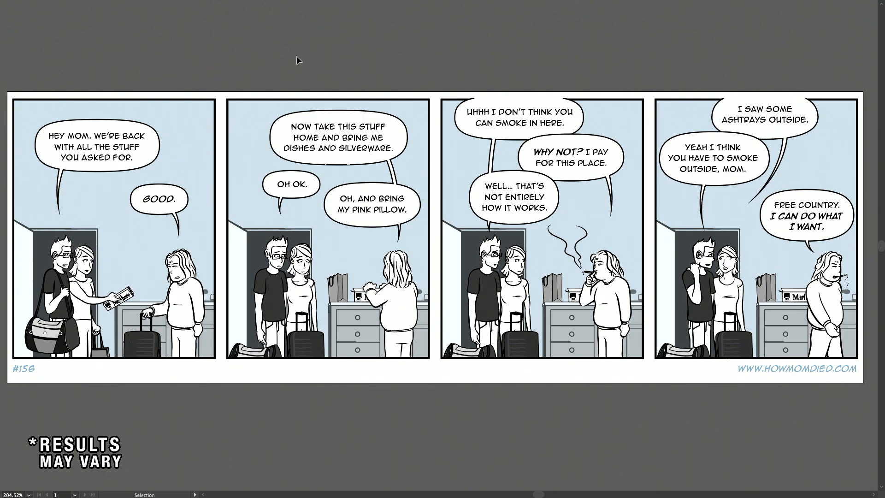
- Bring the panels back and check the transparency settings of the blue background shapes in the first and fourth panels
click(198, 131)
key(Tab)
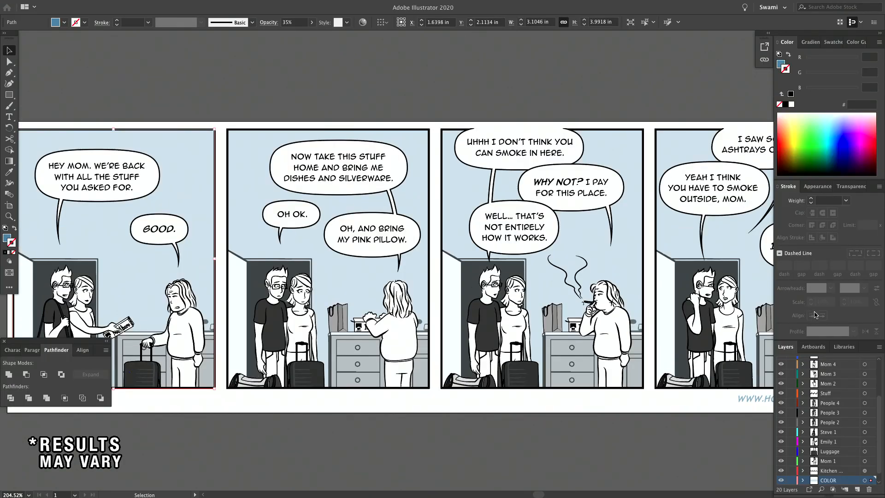
click(850, 187)
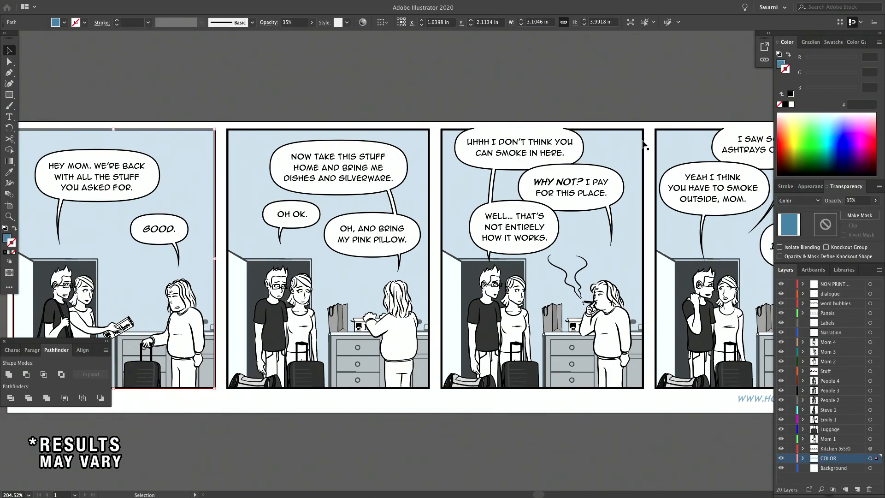
key(super+shift+a)
click(681, 230)
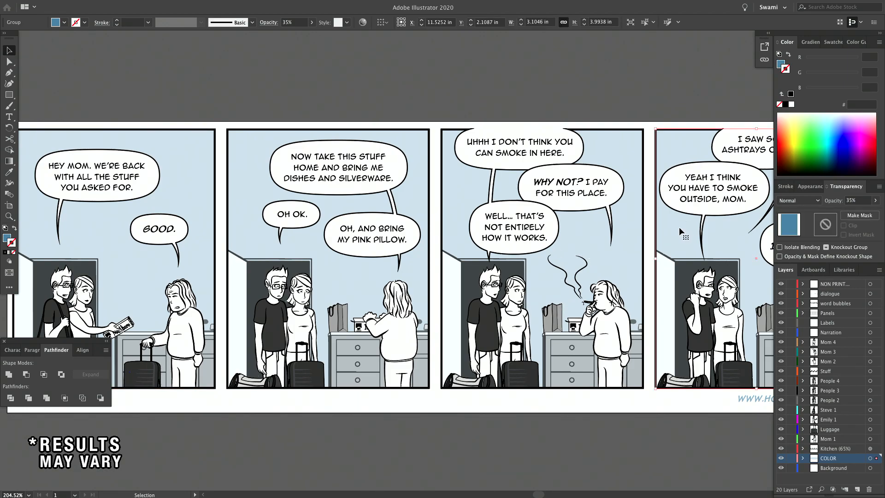
key(super+shift+a)
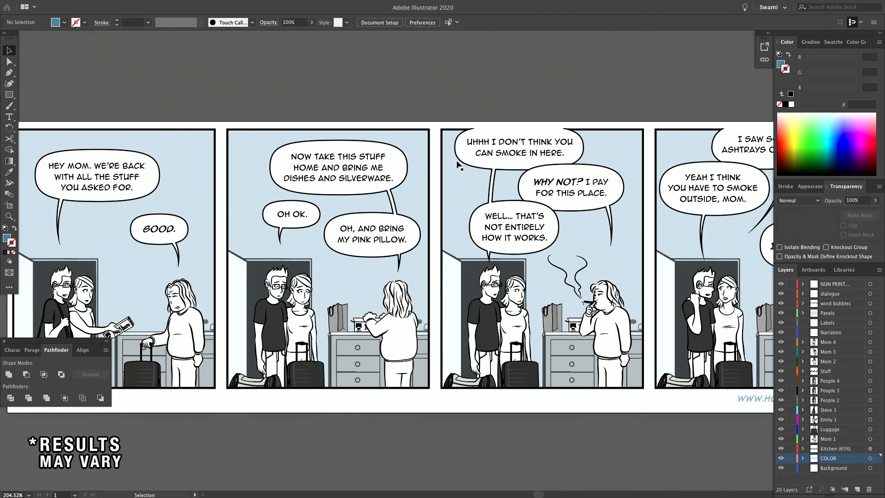
- Compare the blending modes of the blue background shapes in the first, second and third panels
click(184, 159)
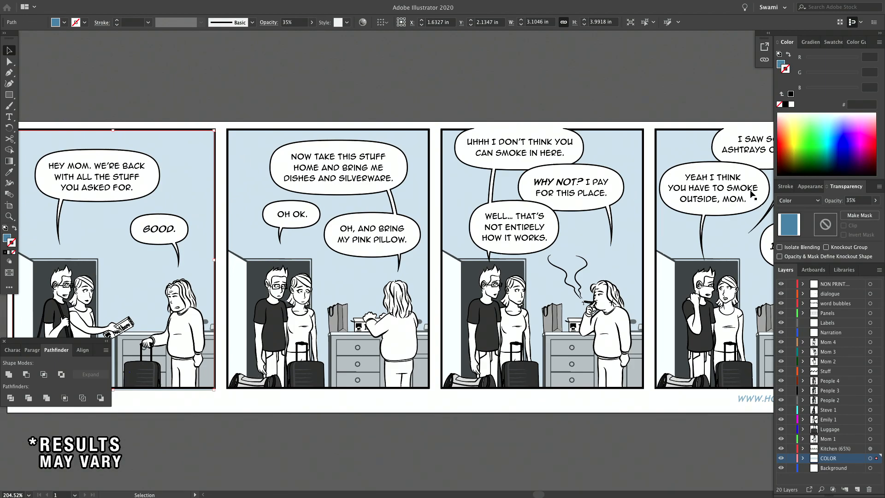
click(800, 200)
click(264, 198)
click(269, 195)
click(497, 198)
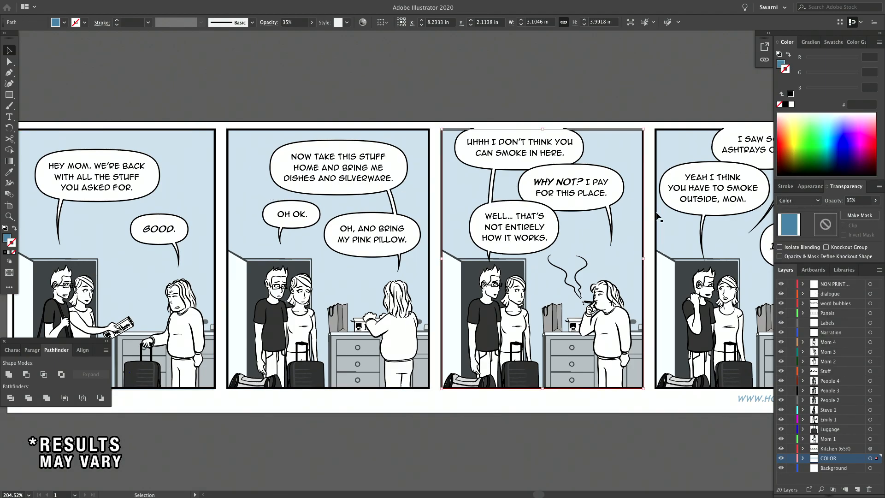
click(662, 123)
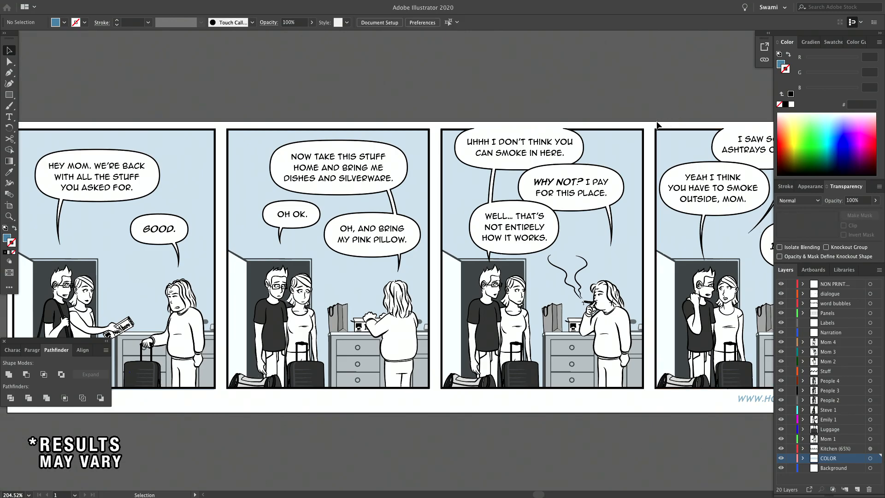
- Reposition the floating Pathfinder panel and return to the normal screen mode, framed on the gap between the third and fourth panels
drag(677, 124, 466, 170)
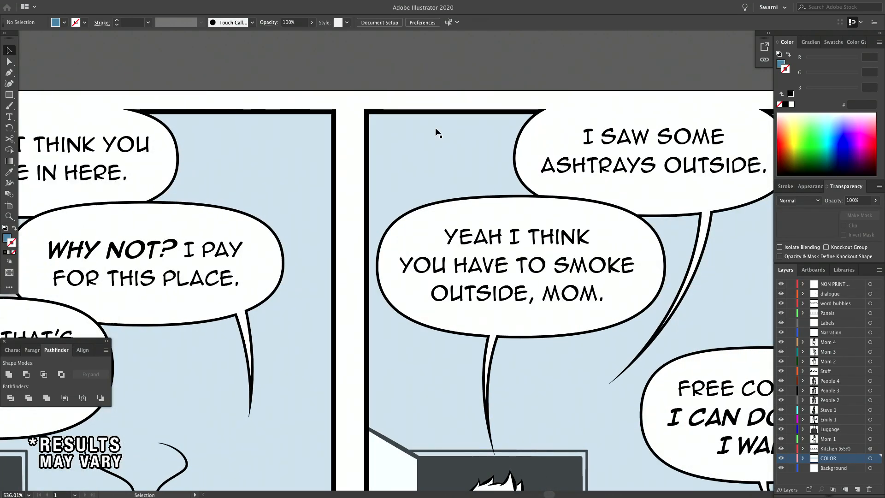
drag(53, 347, 80, 368)
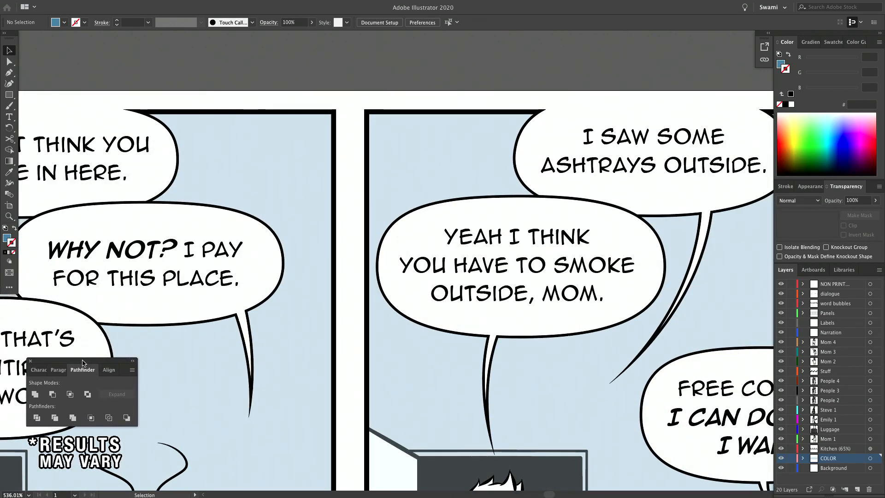
key(Escape)
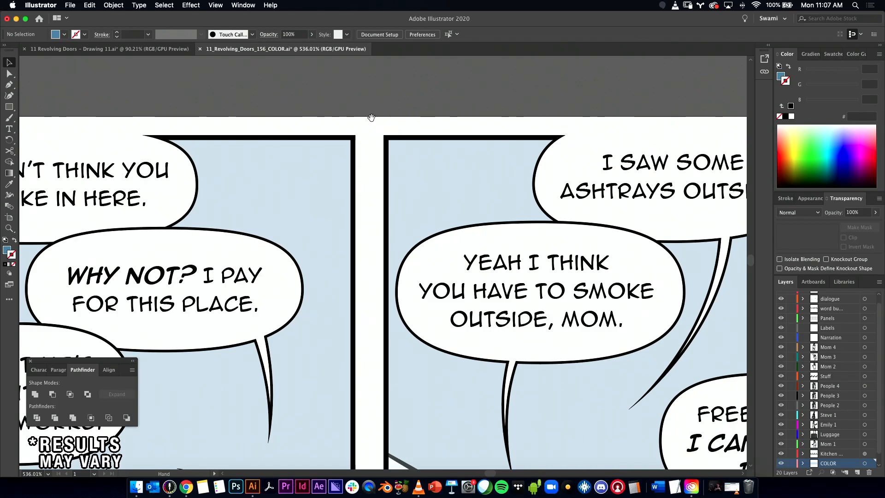
scroll(387, 115, down, 3)
scroll(387, 115, left, 3)
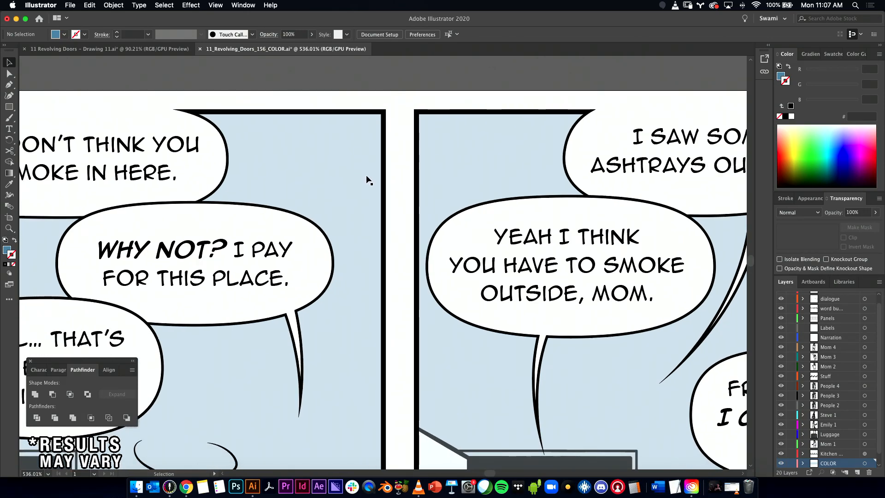
drag(392, 86, 385, 96)
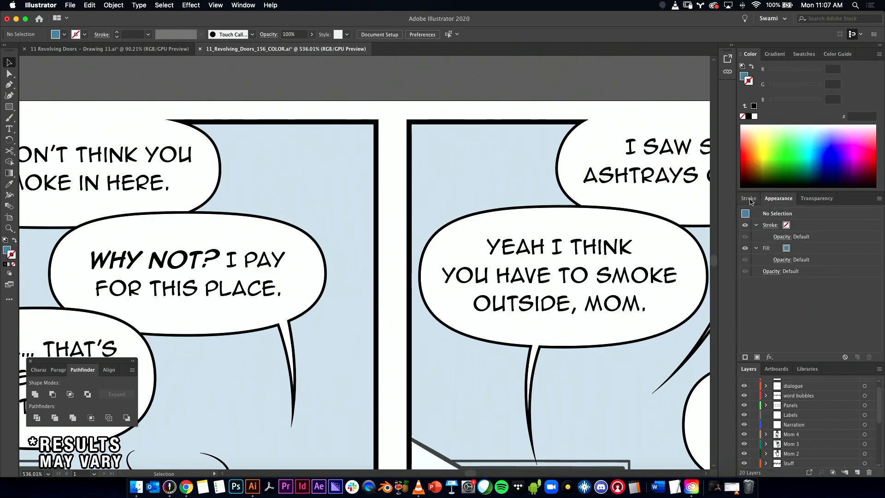
- Try 100% opacity on the third panel's blue background shape, then undo the change
click(817, 202)
click(341, 184)
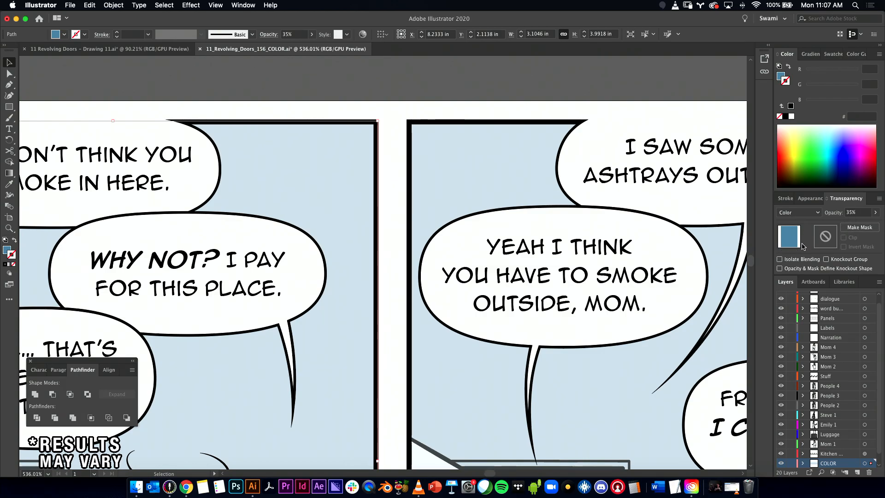
click(874, 213)
drag(863, 223, 874, 224)
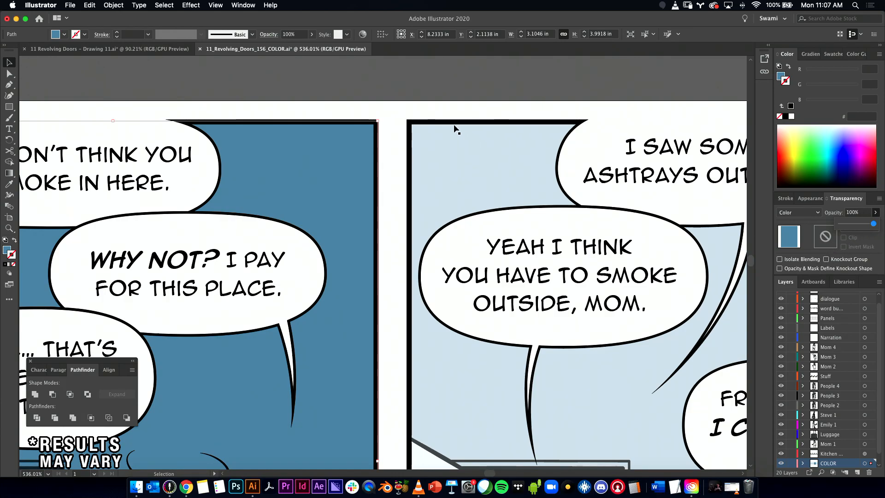
key(super+z)
- Check the fill colour values of the third panel's blue background shape without altering them
click(9, 183)
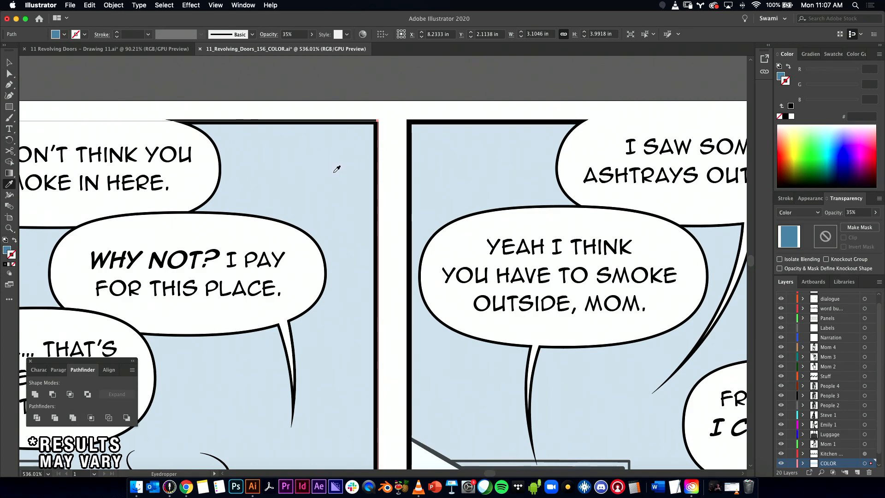
click(8, 251)
double_click(8, 250)
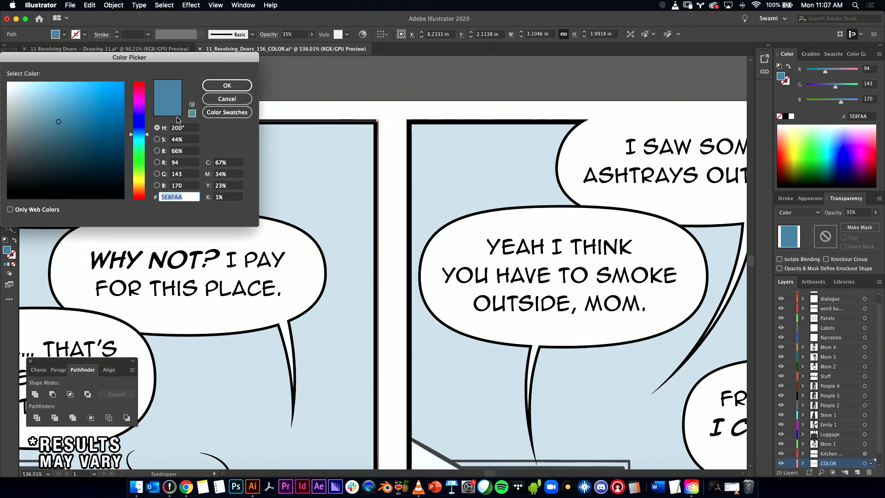
click(226, 99)
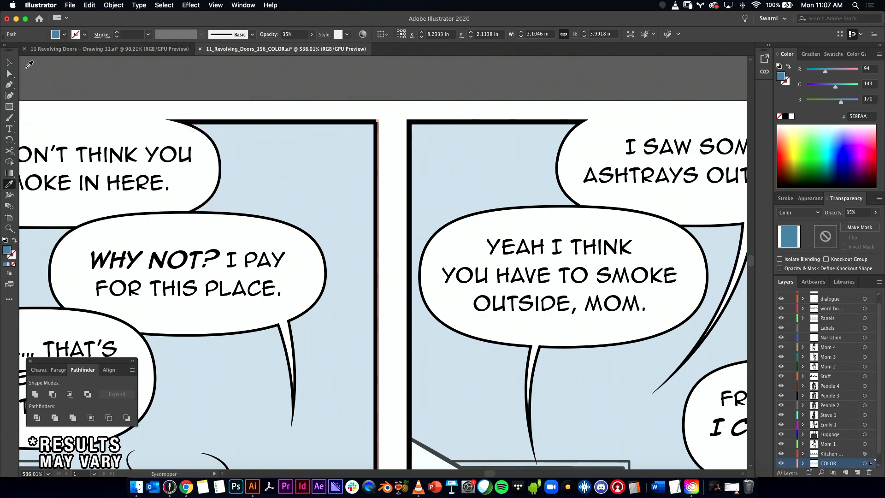
click(270, 172)
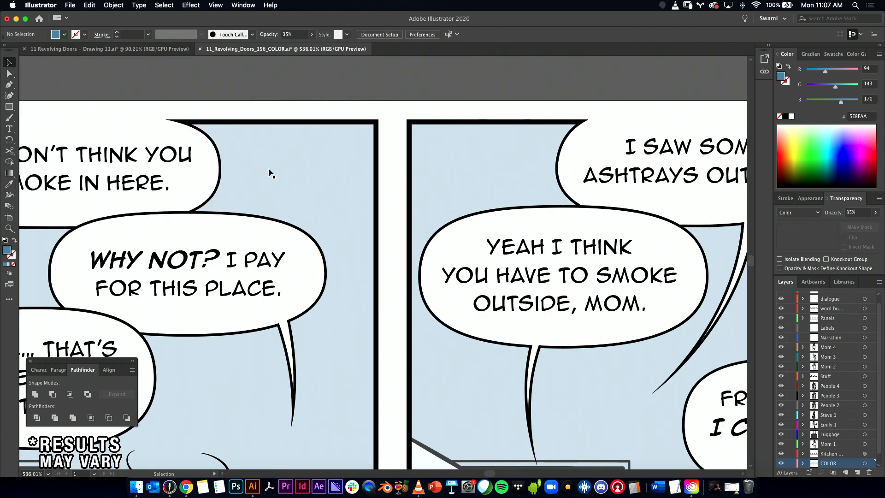
- Switch to Classic Color Meter, sample the blue backgrounds of the third and fourth panels, and close the meter
click(169, 486)
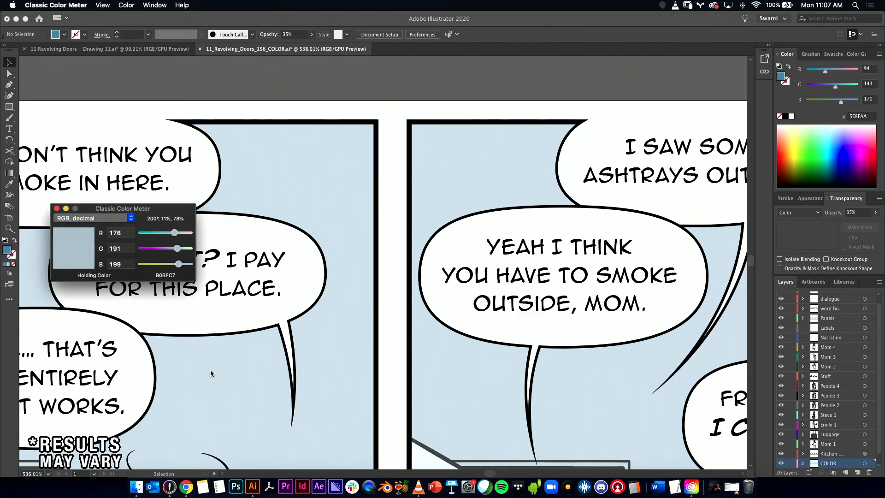
drag(106, 208, 298, 54)
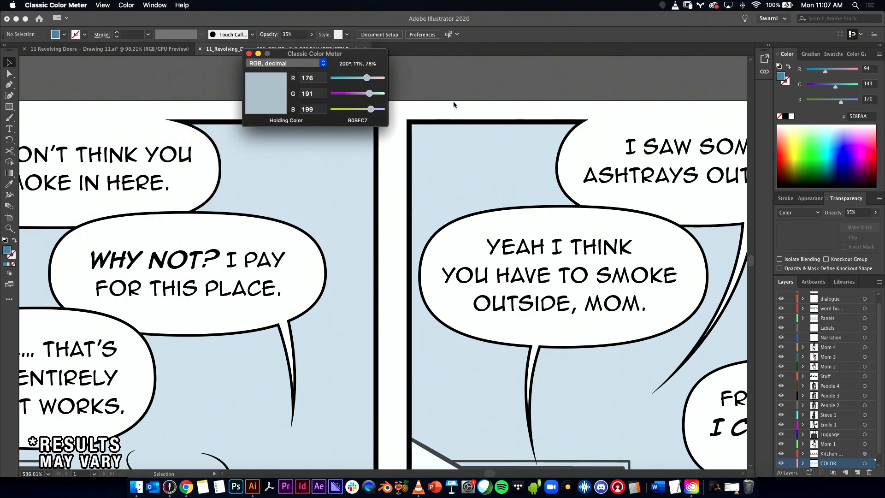
drag(348, 68, 390, 69)
click(349, 64)
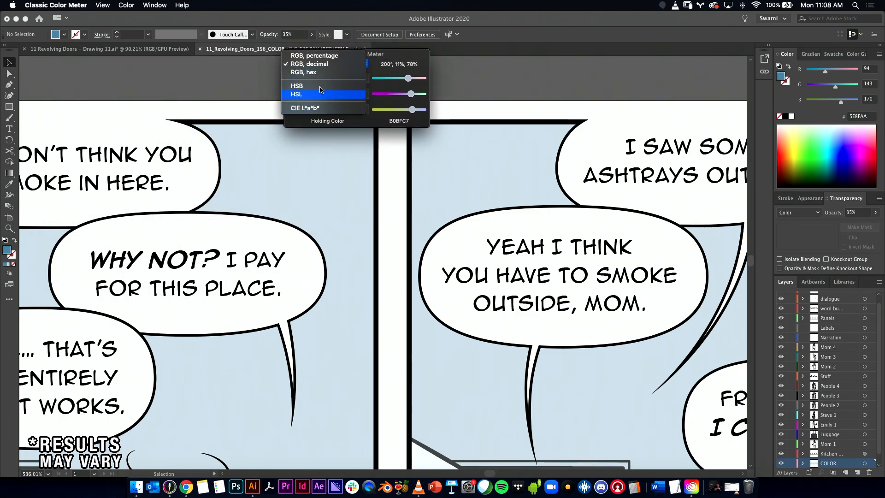
click(401, 54)
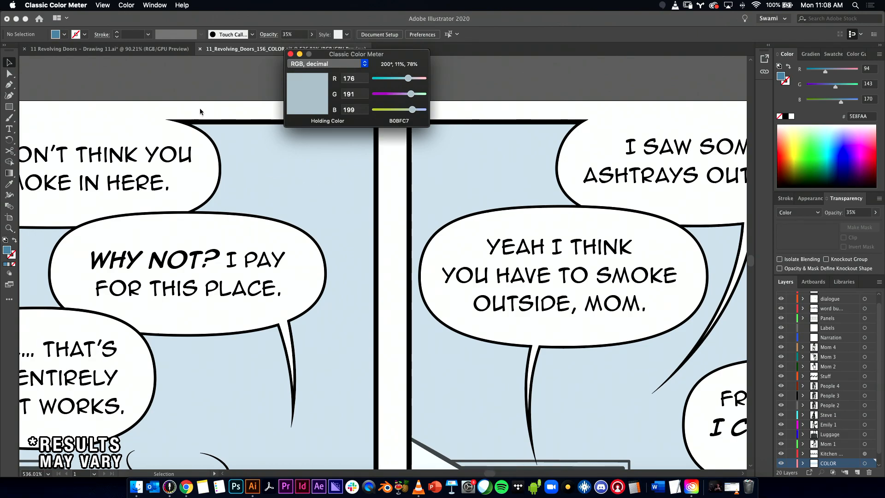
key(super+shift+h)
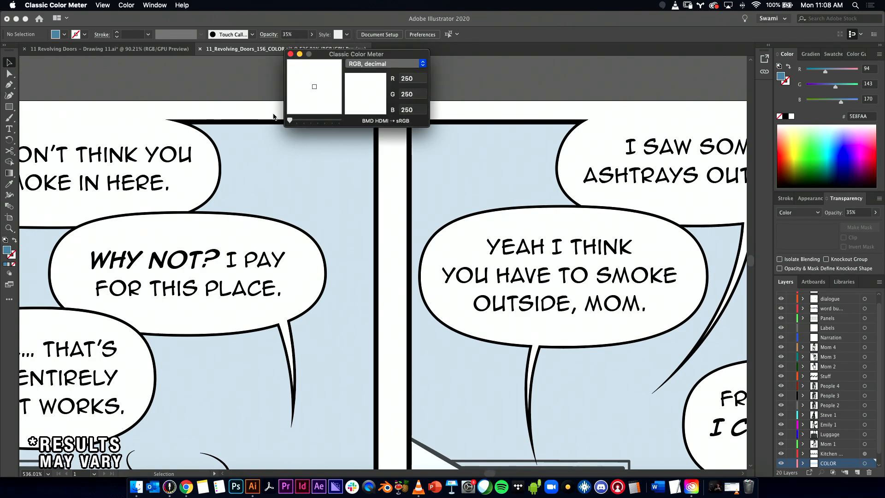
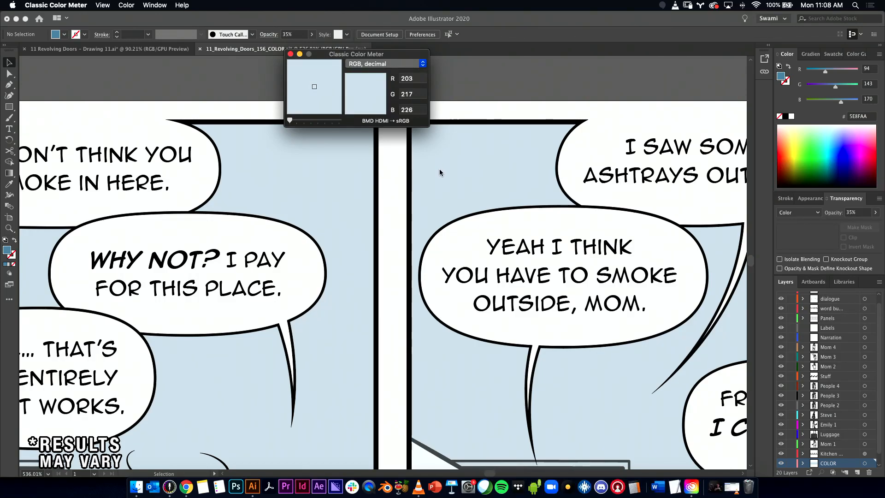
click(291, 55)
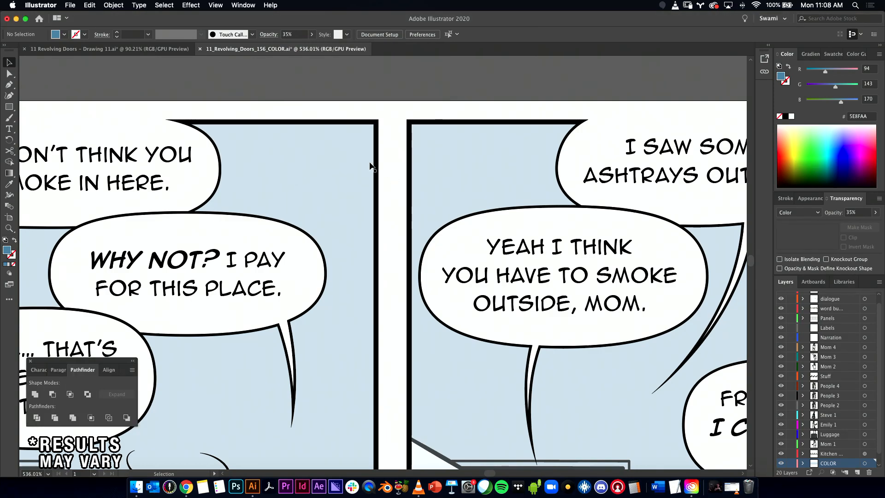
- Set the blending mode of the fourth panel's blue background group to Color
click(469, 147)
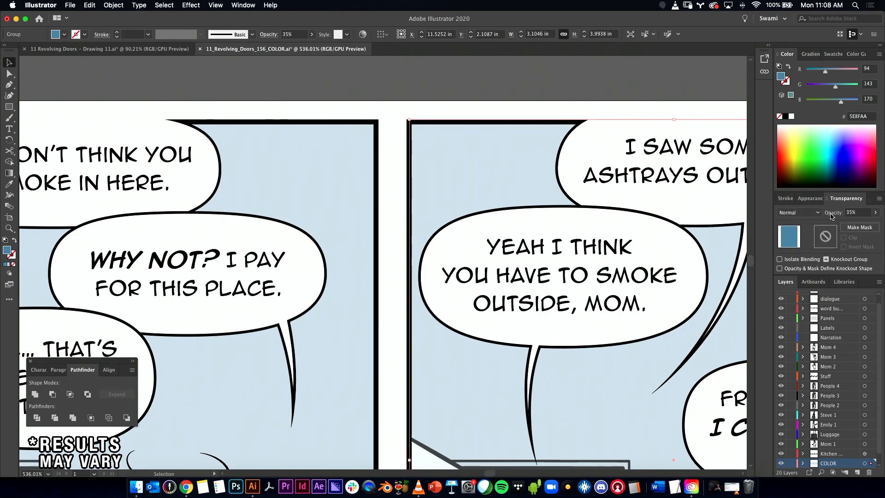
click(785, 198)
click(818, 198)
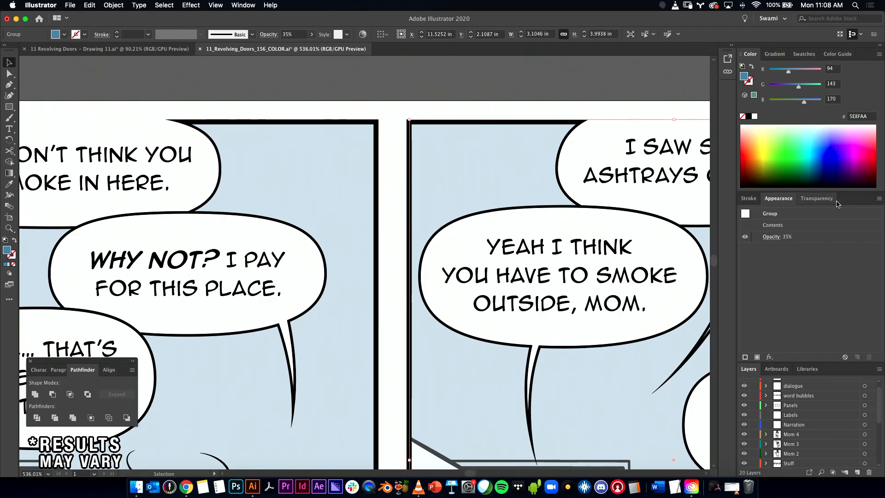
click(817, 199)
click(798, 213)
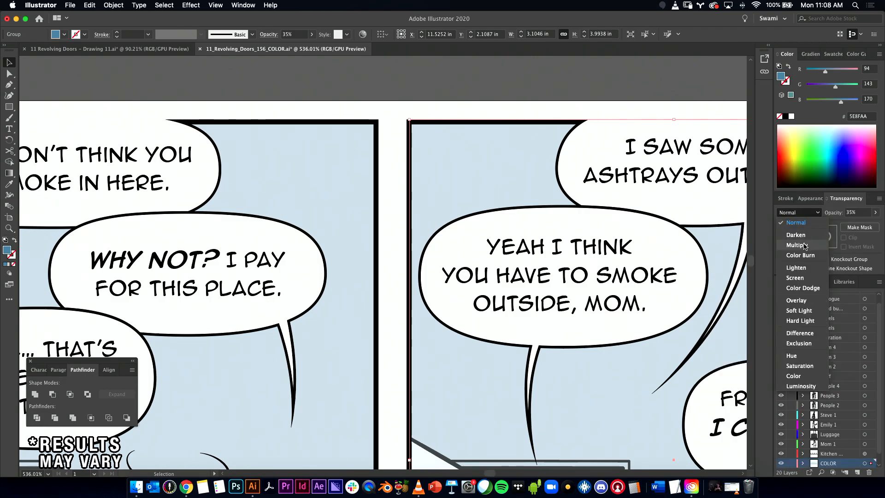
click(794, 376)
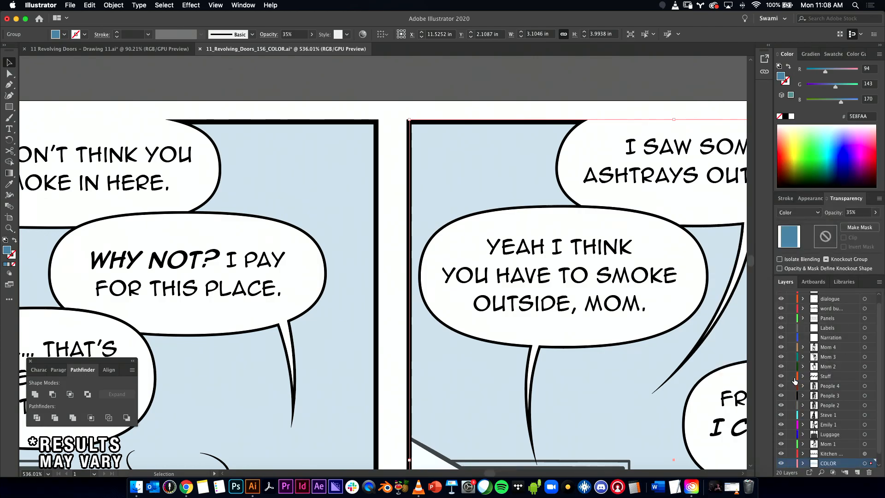
click(489, 99)
- Review the whole four-panel strip and switch to full-screen mode without panels
drag(548, 237, 443, 238)
drag(544, 283, 489, 283)
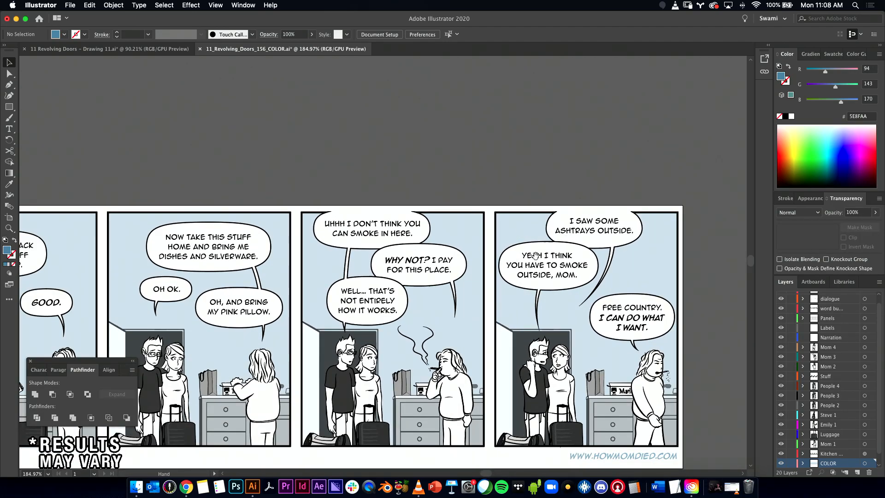
drag(530, 276, 600, 190)
drag(556, 207, 540, 208)
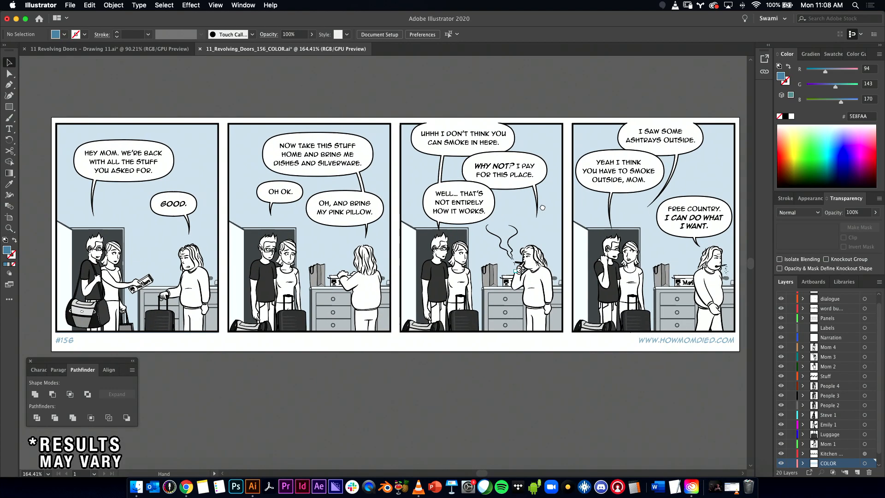
drag(129, 260, 355, 296)
key(Tab)
key(f)
- Inspect the lower and side edges of the first panel's blue background shape against the panel border
drag(590, 314, 528, 308)
drag(249, 405, 491, 331)
click(495, 389)
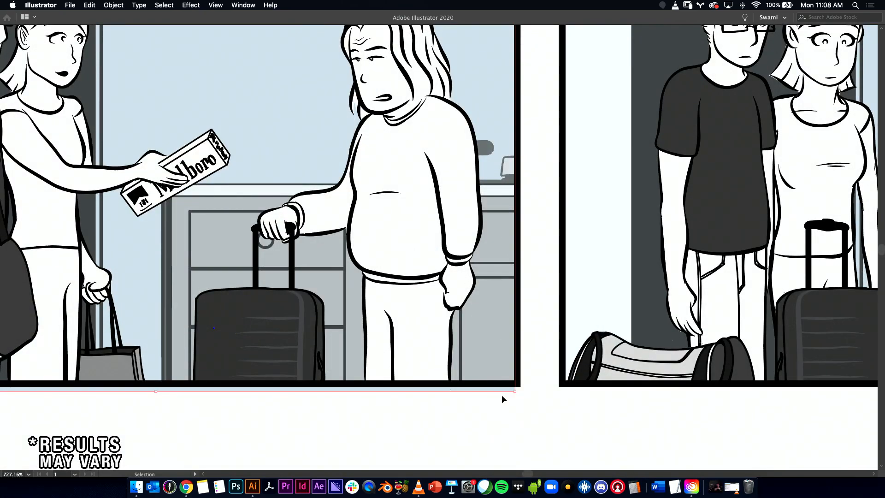
drag(503, 234, 538, 456)
drag(517, 213, 519, 395)
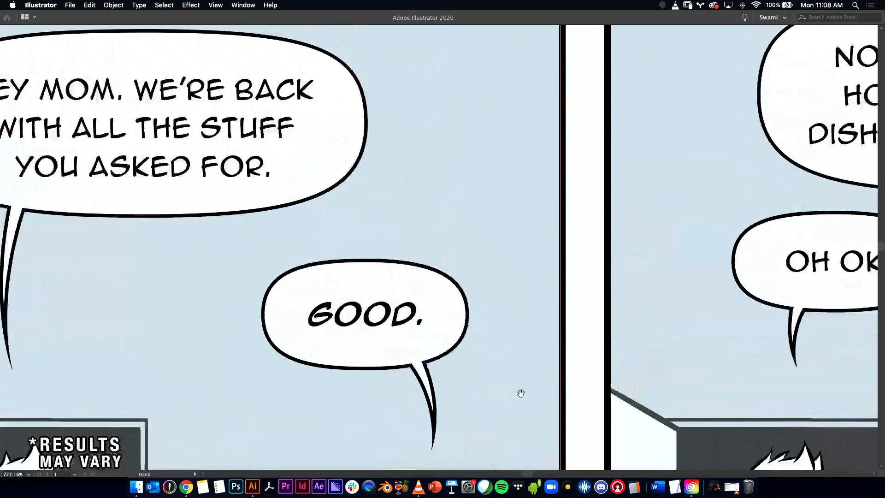
drag(524, 200, 547, 407)
scroll(554, 400, down, 15)
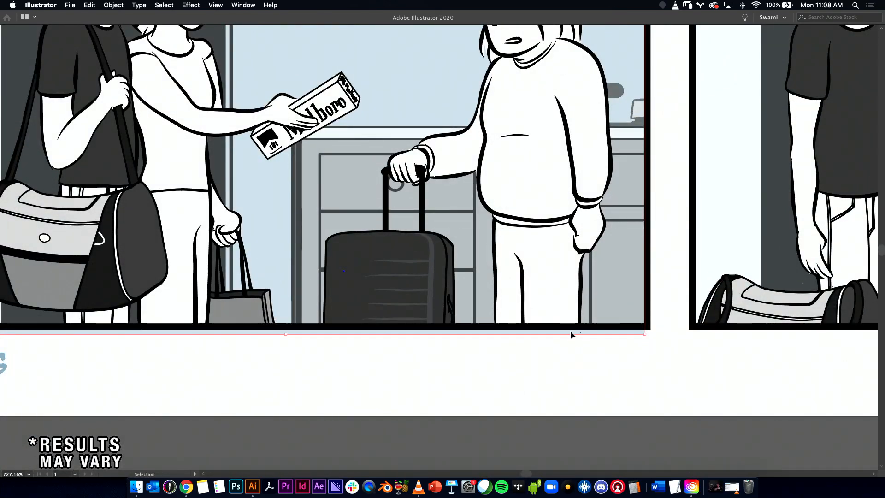
drag(571, 331, 145, 403)
click(557, 353)
- Examine the borders, speech bubbles and lower edges of the remaining panels at high magnification
key(space)
drag(615, 377, 418, 366)
key(super+space)
drag(87, 342, 20, 389)
key(space)
drag(612, 339, 264, 395)
drag(475, 406, 159, 354)
drag(348, 172, 385, 459)
drag(494, 195, 407, 439)
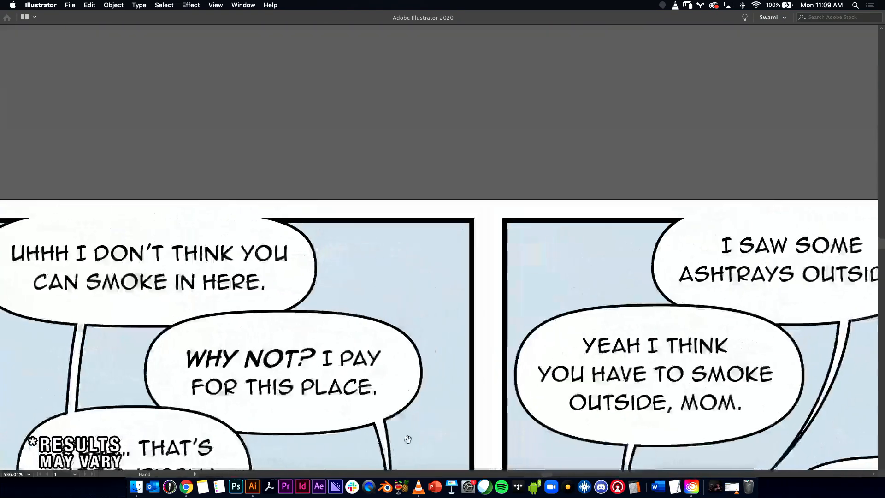
drag(588, 446, 462, 90)
drag(530, 320, 411, 54)
drag(306, 246, 447, 259)
drag(385, 261, 70, 264)
- Try shortening the trouser line that pokes below the fourth panel's border so it ends within the border
drag(543, 283, 477, 282)
drag(574, 280, 527, 286)
drag(447, 303, 537, 257)
drag(368, 286, 495, 286)
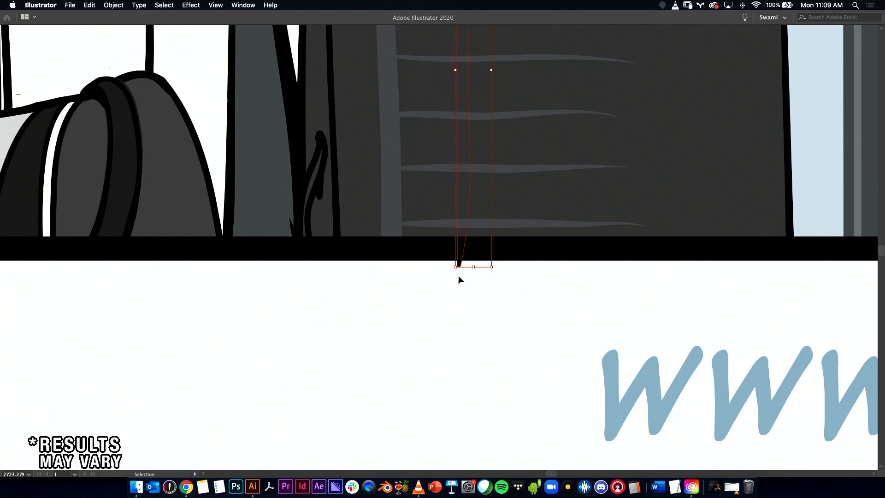
drag(442, 277, 361, 272)
drag(428, 281, 503, 243)
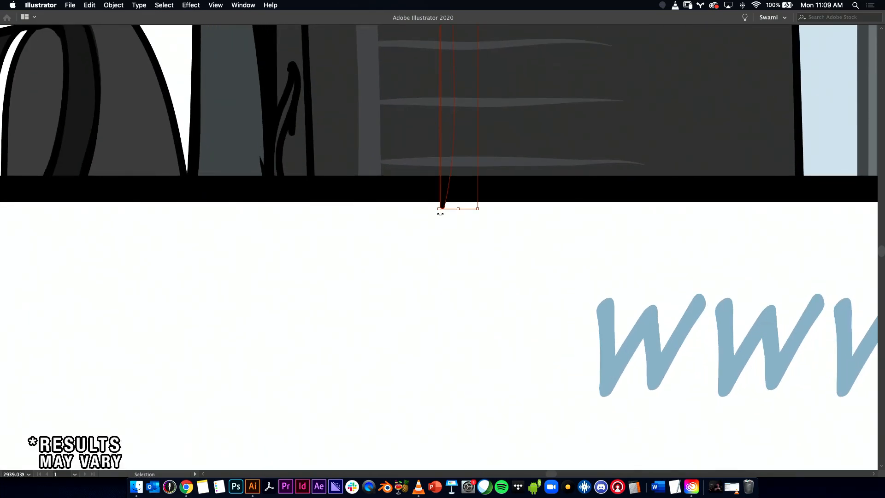
drag(458, 209, 459, 196)
click(460, 231)
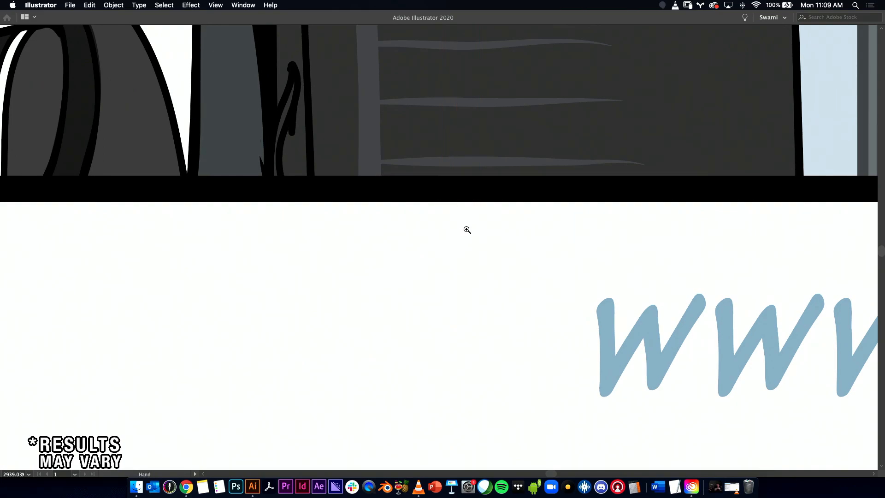
- Bring the panels back and hide the Stuff layer to uncover the woman's trouser line in the fourth panel
drag(491, 222, 304, 220)
drag(491, 144, 387, 262)
click(390, 275)
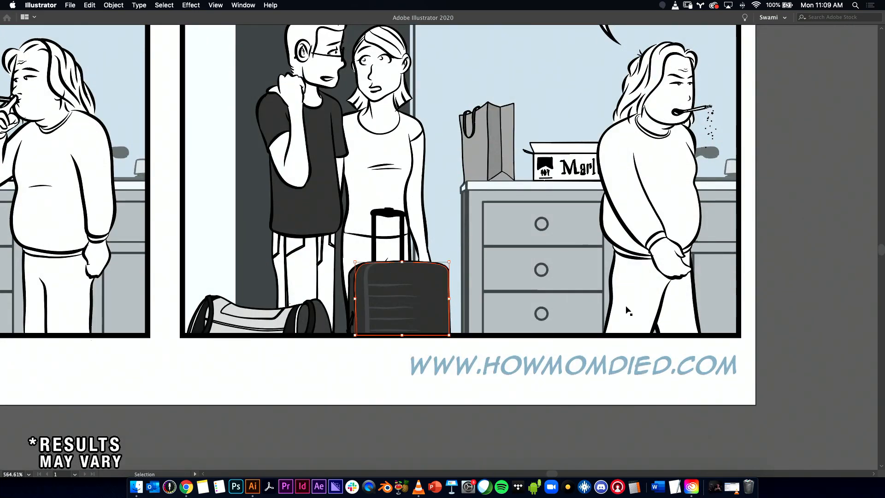
key(Tab)
key(a)
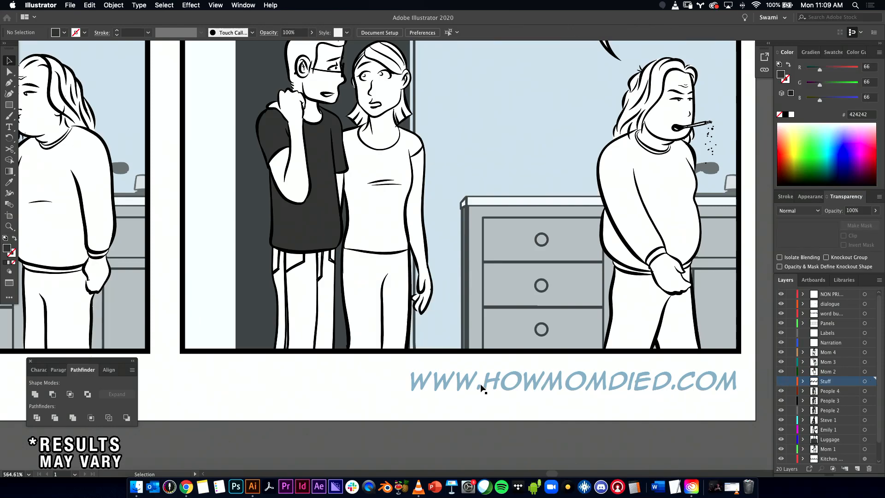
click(385, 300)
key(v)
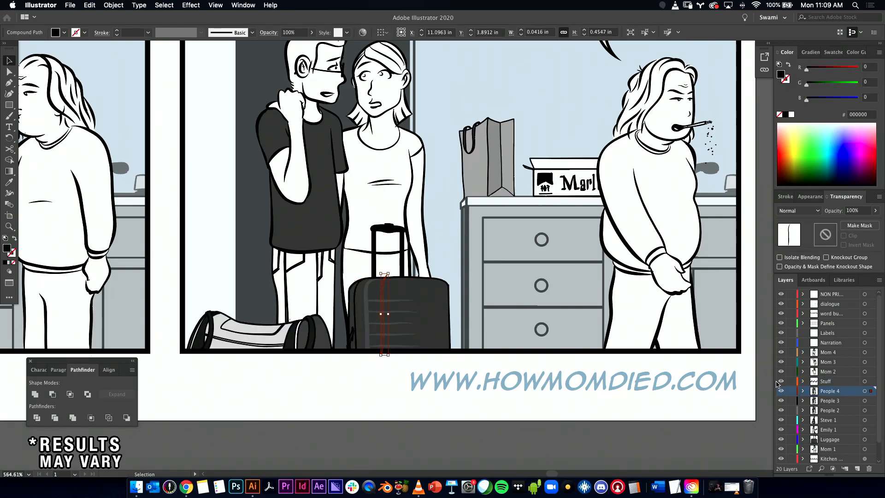
click(780, 381)
click(386, 361)
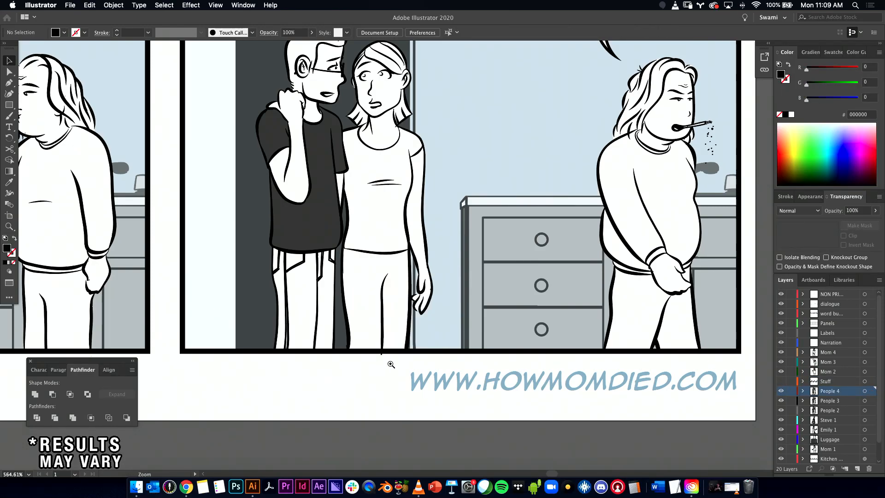
- Shorten the woman's trouser line in the fourth panel to a height of 0.4427 in, ending within the panel border
drag(382, 360, 557, 360)
click(382, 264)
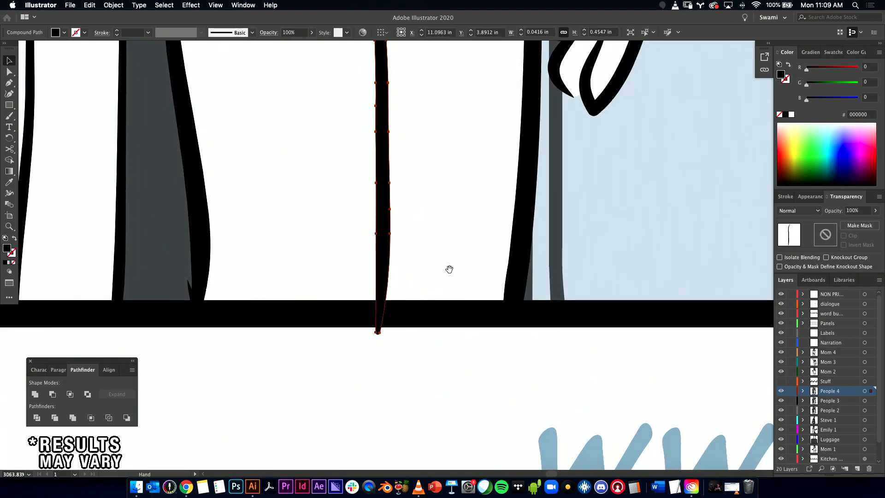
drag(494, 228, 461, 461)
drag(501, 383, 435, 404)
drag(535, 394, 566, 267)
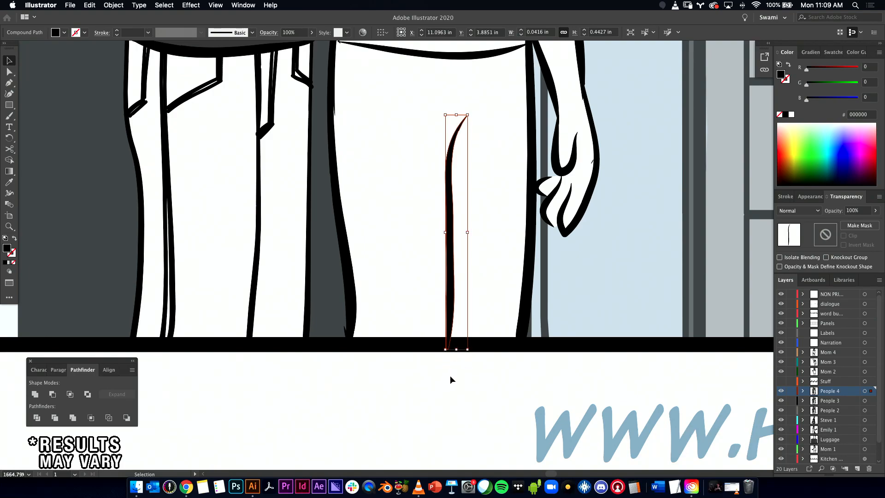
click(461, 377)
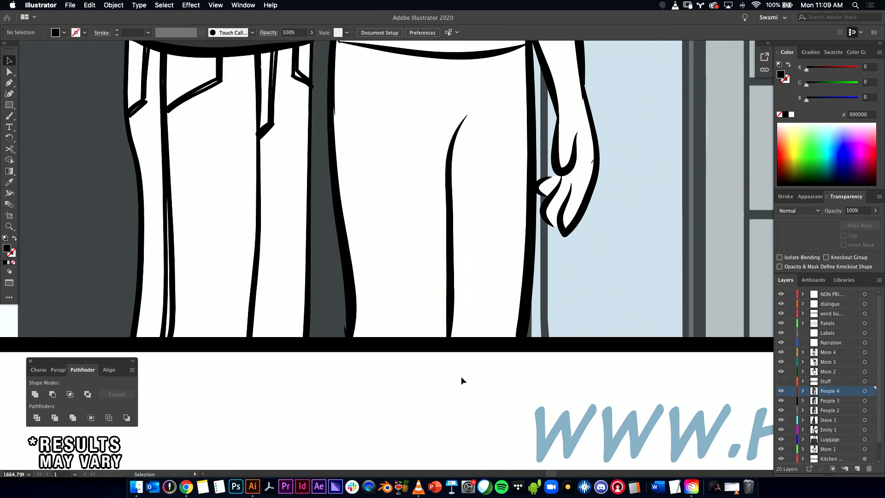
- Show the Stuff layer again and review the fourth panel and the whole strip
click(781, 381)
drag(441, 377, 546, 356)
drag(546, 357, 241, 379)
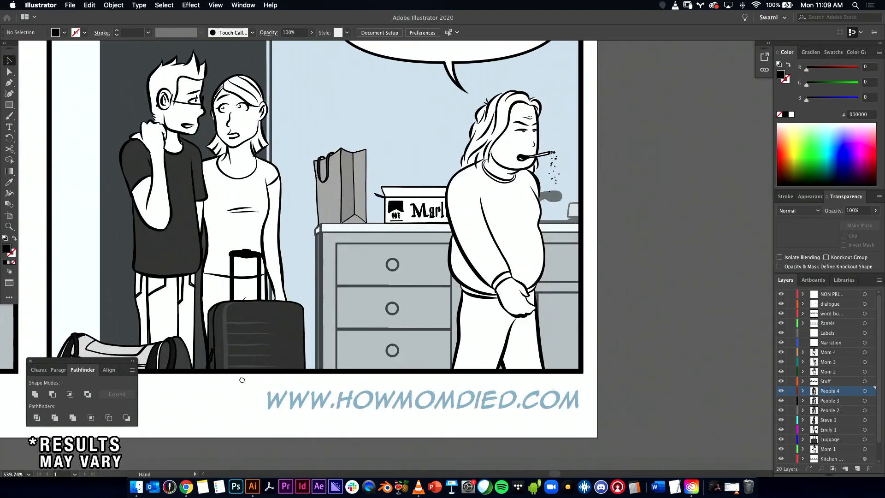
drag(229, 117, 455, 336)
drag(419, 258, 401, 378)
drag(450, 212, 471, 334)
drag(464, 364, 588, 259)
drag(523, 251, 502, 252)
drag(407, 271, 458, 244)
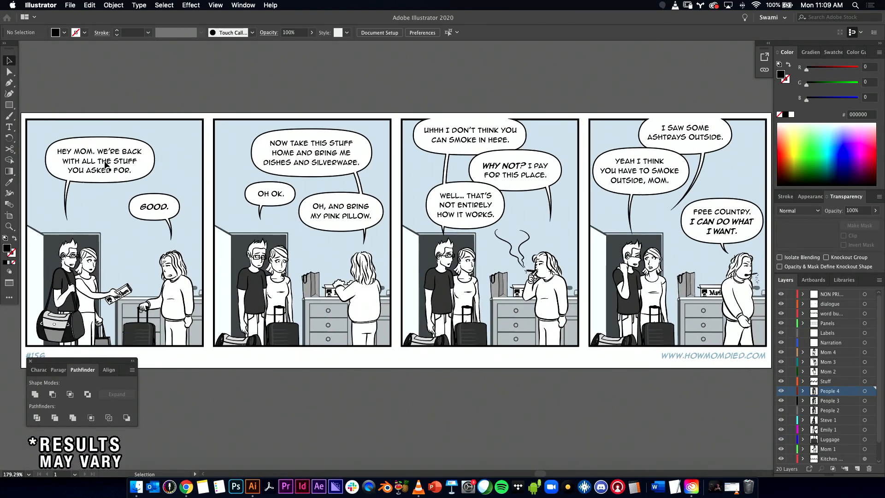
click(43, 5)
click(70, 5)
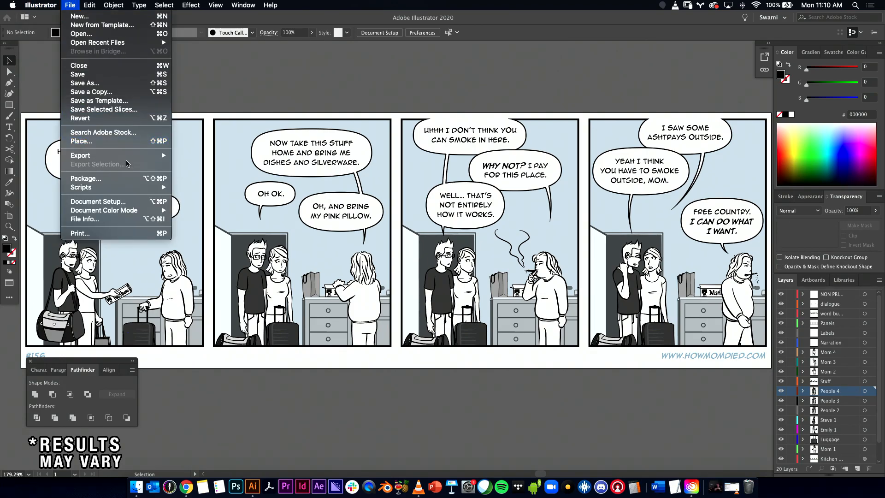
mouse_move(138, 156)
click(203, 164)
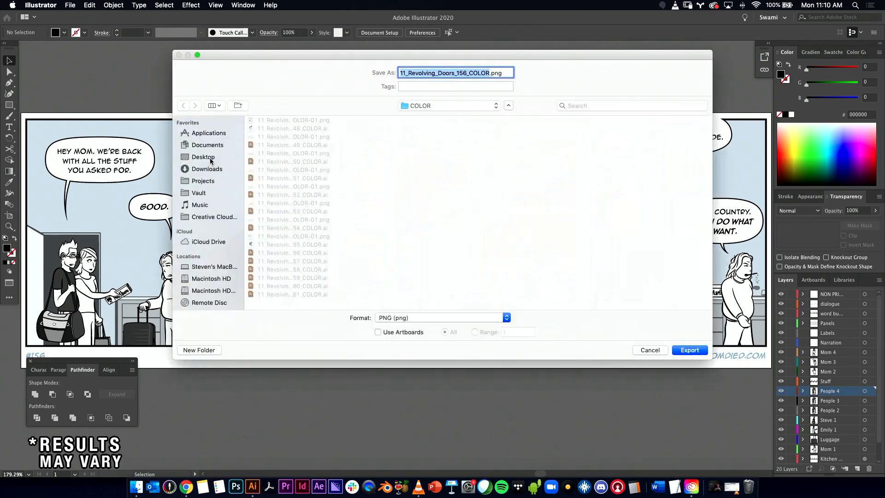
click(390, 332)
click(649, 349)
- Check the size and settings of Artboard 1 without changing them, and return to the layer list with the whole strip in view
key(super+0)
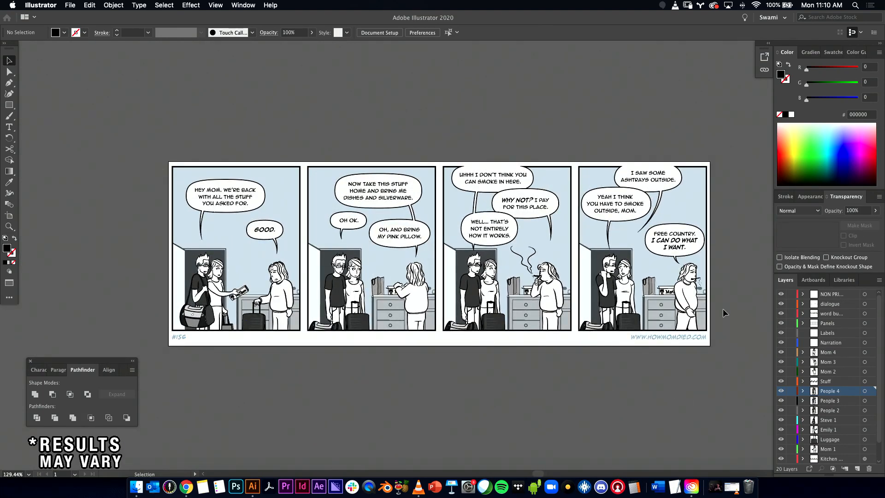
click(812, 279)
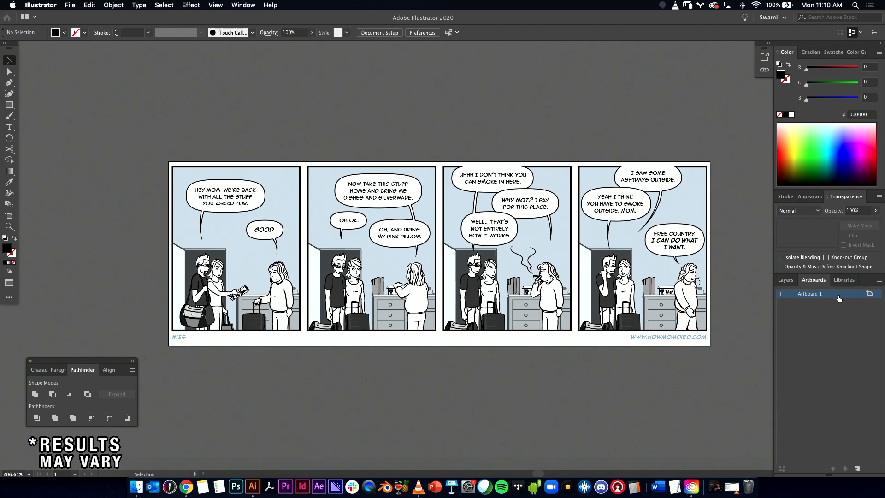
double_click(830, 298)
click(869, 293)
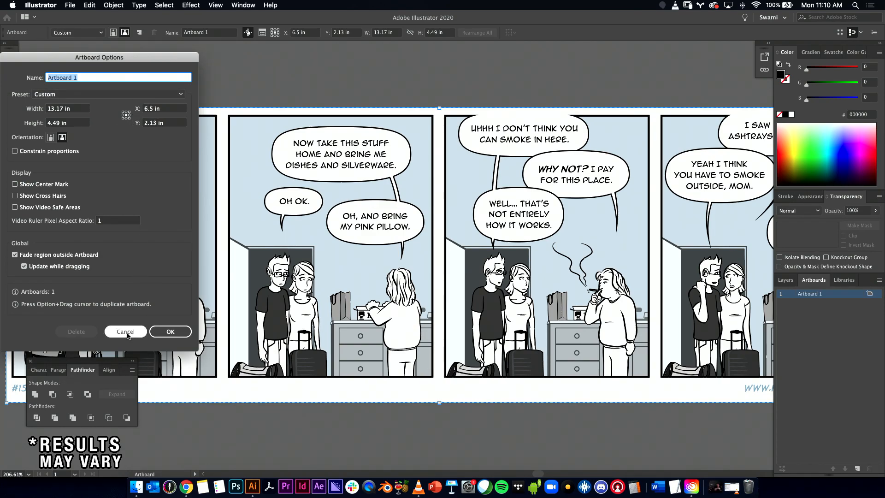
click(141, 332)
drag(434, 194, 387, 190)
drag(431, 200, 366, 192)
mouse_move(375, 201)
mouse_down()
mouse_move(390, 200)
mouse_move(375, 211)
mouse_up()
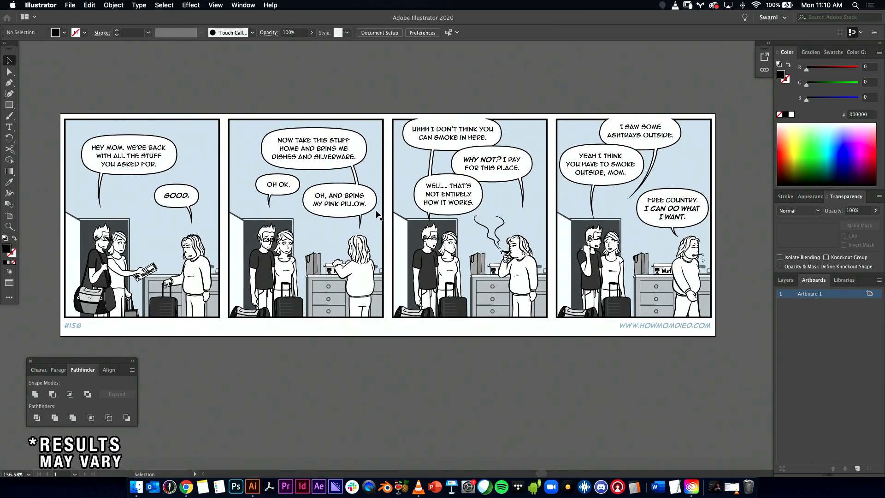
click(786, 281)
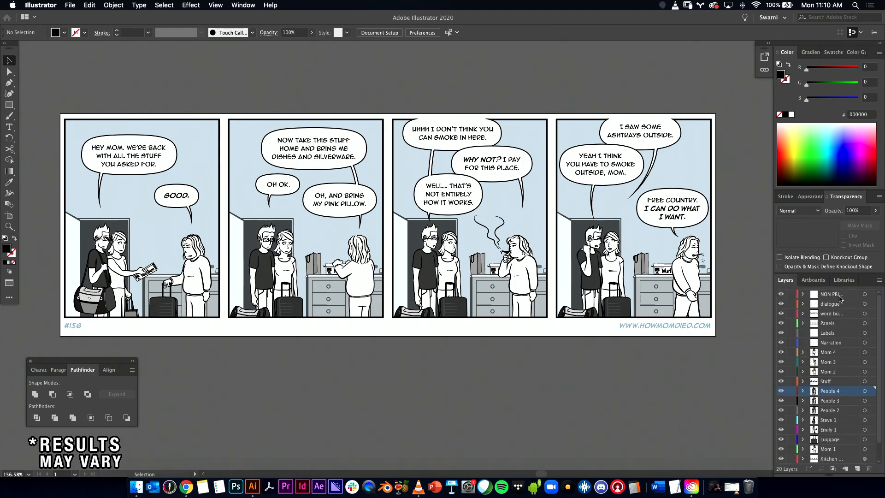
- Start exporting the strip into the COLOR folder as 11_Revolving_Doors_156_COLOR.png in PNG format, using all artboards
click(69, 6)
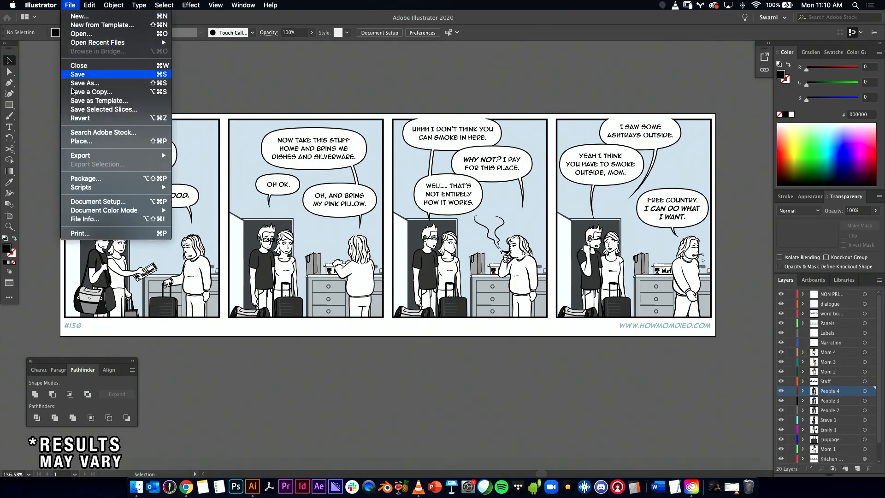
mouse_move(113, 156)
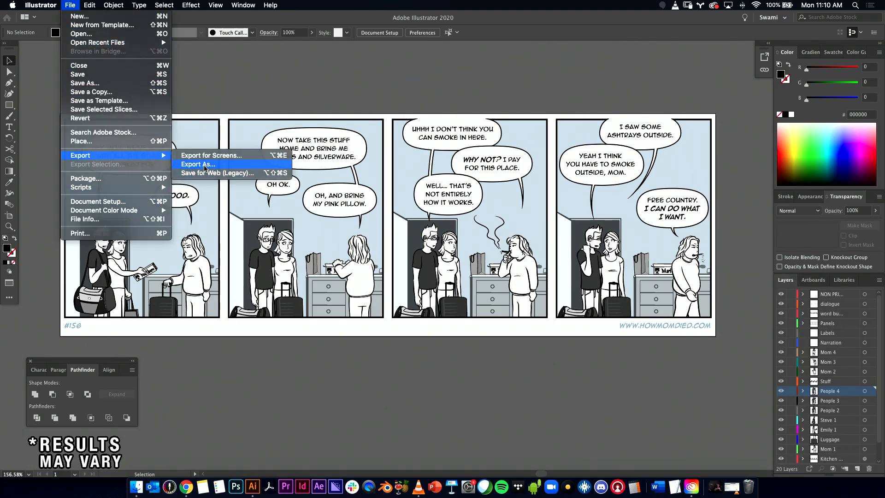
click(198, 164)
click(394, 333)
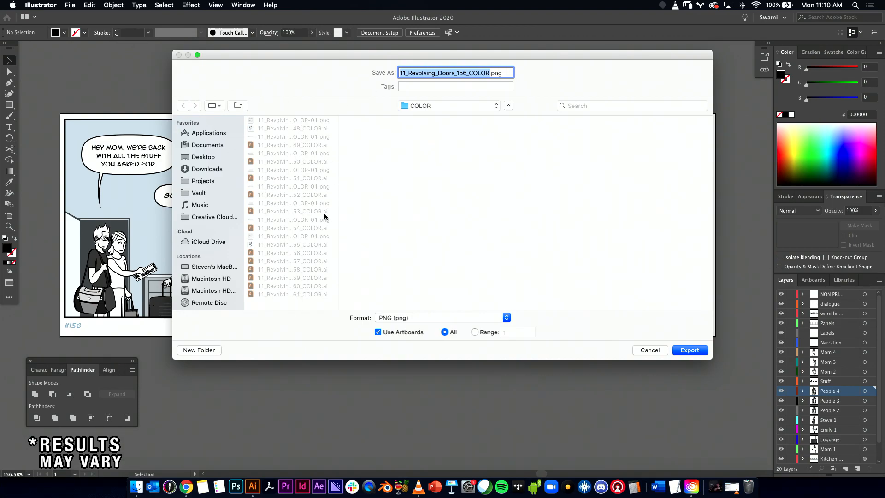
click(691, 349)
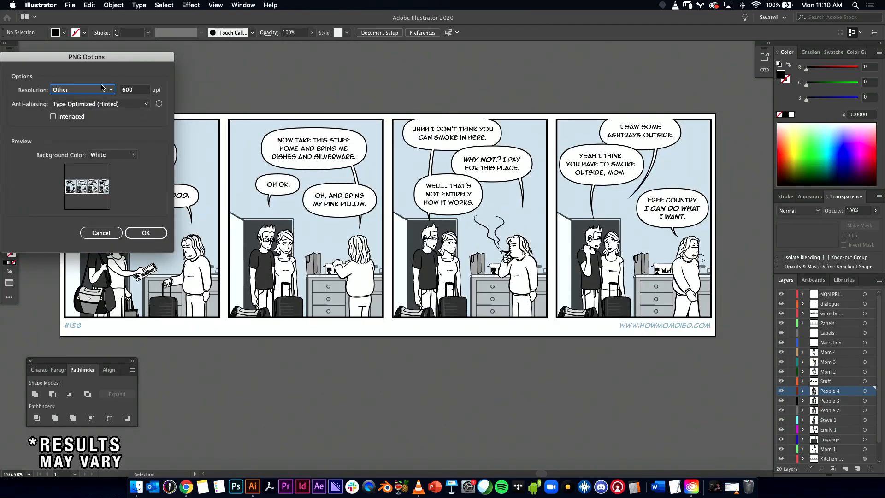
- Complete the PNG export at 600 ppi with Type Optimized anti-aliasing, no interlacing and a white background
click(133, 90)
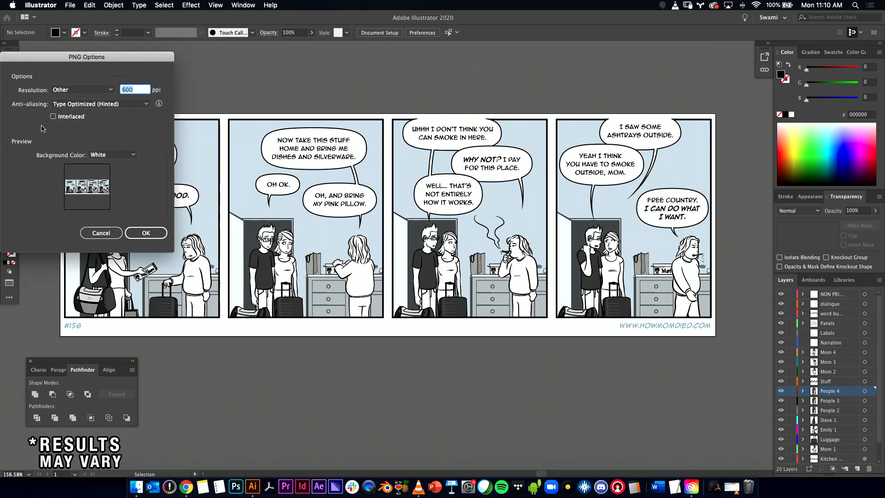
click(107, 157)
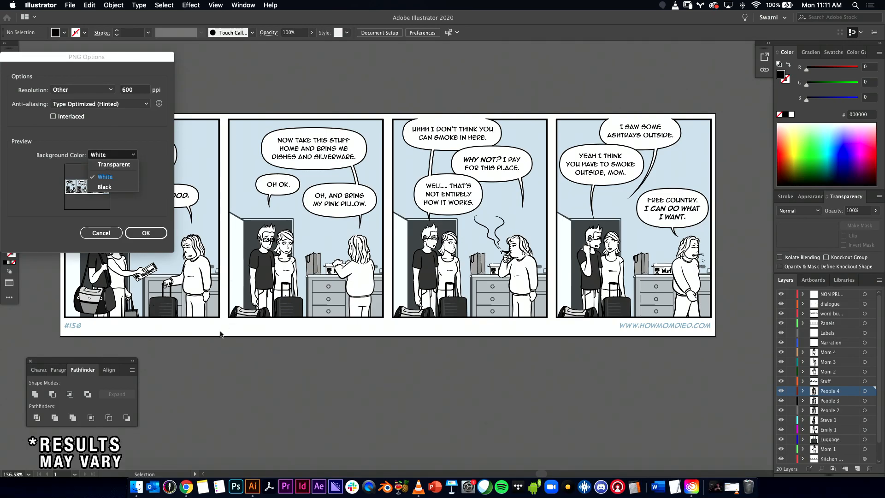
click(82, 200)
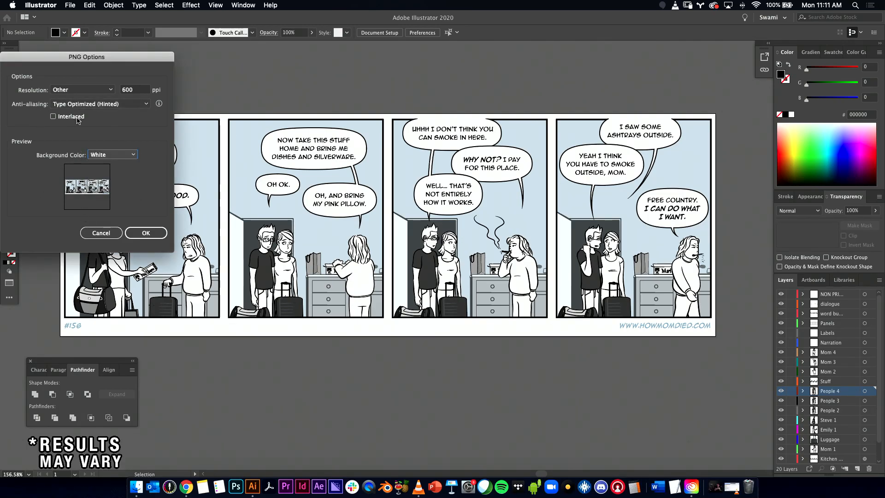
click(144, 234)
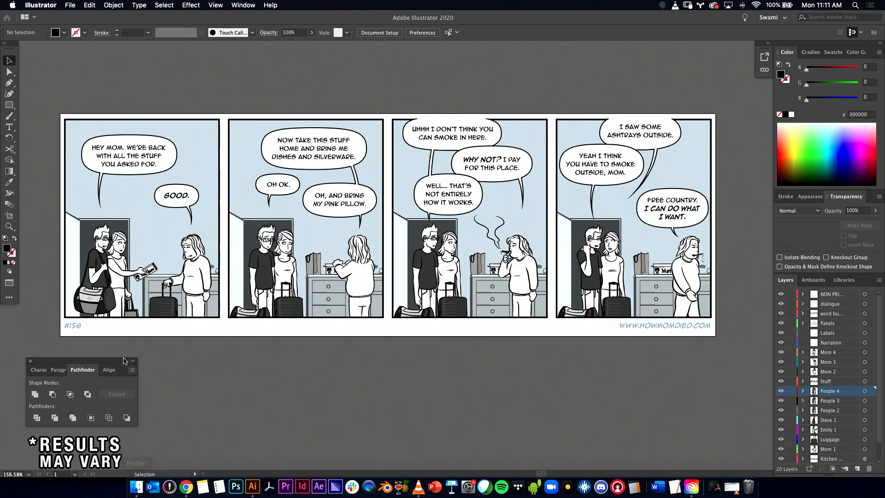
- Hide the interface panels and review the finished strip at different magnifications
key(super+equal)
key(Tab)
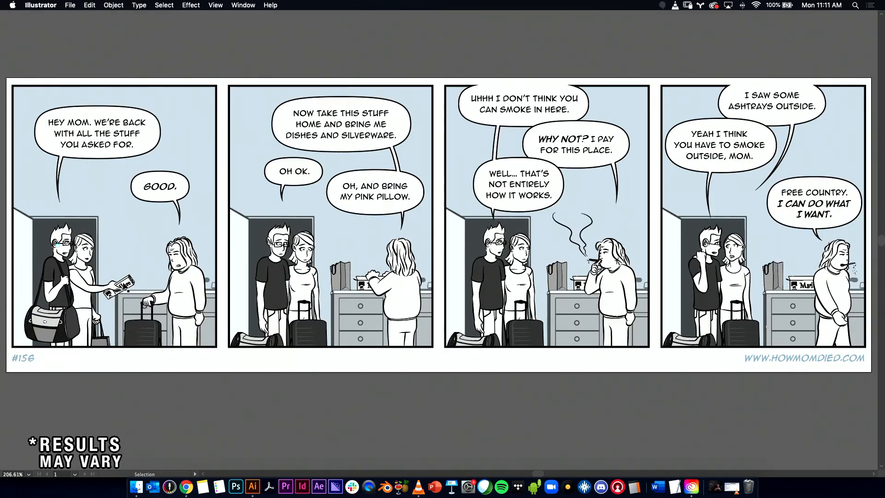
drag(74, 266, 154, 306)
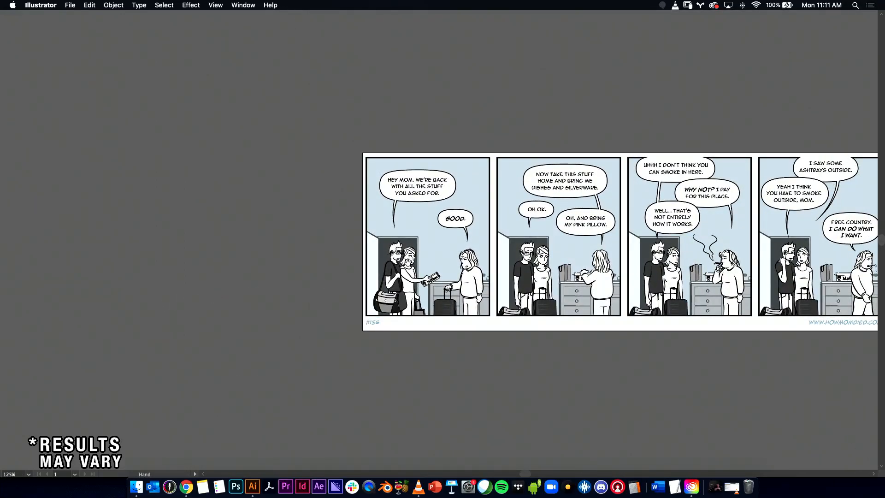
scroll(405, 268, up, 2)
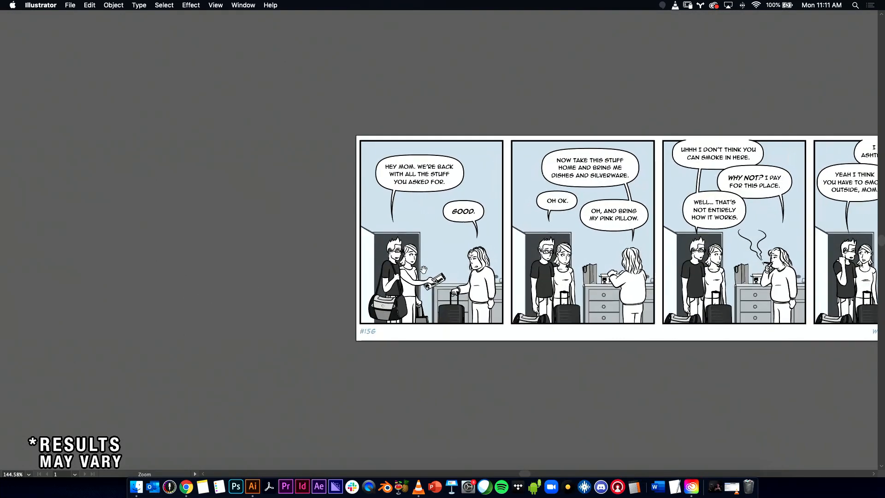
- Switch to Finder, open the exported 11_Revolving_Doors_156_COLOR-01.png and review the image
click(137, 487)
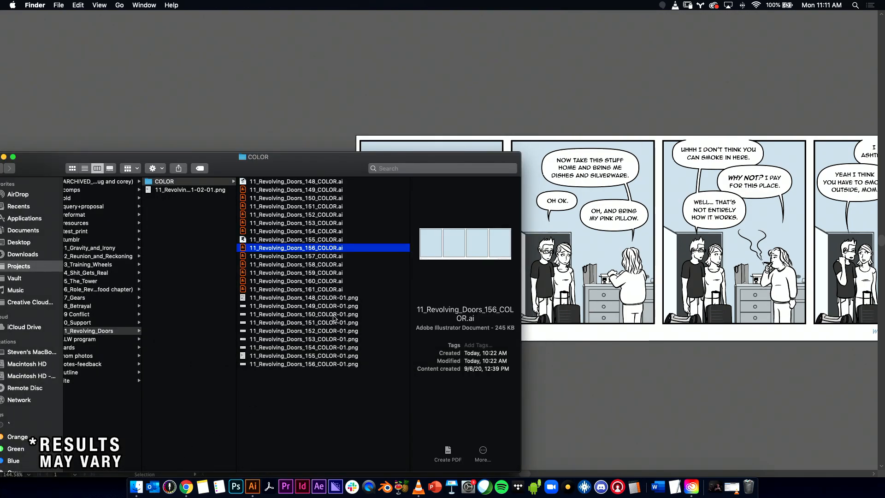
click(304, 364)
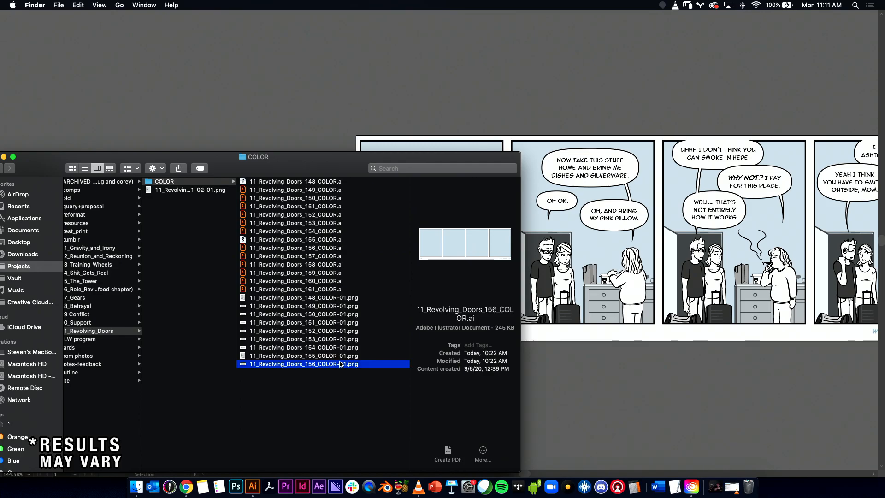
double_click(309, 364)
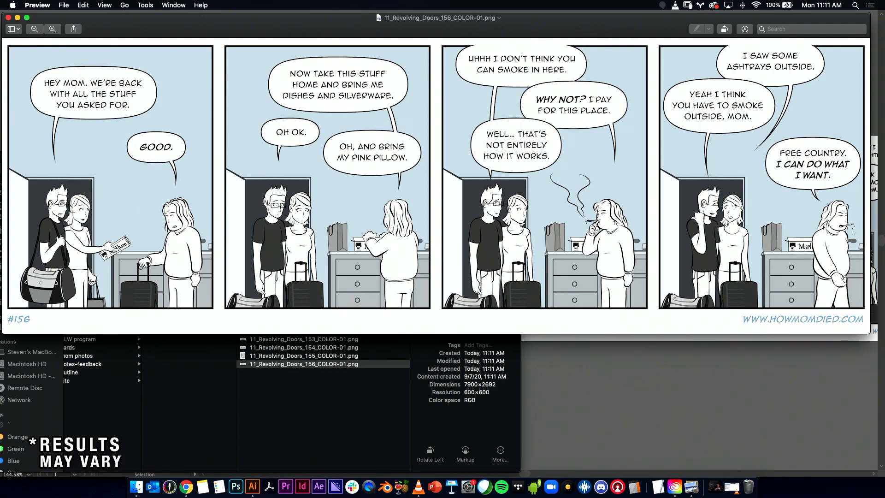
click(544, 356)
key(space)
drag(450, 191, 278, 325)
- Return to Illustrator, save and close the colour strip 156, and close the line-art document with its script
key(super+Tab)
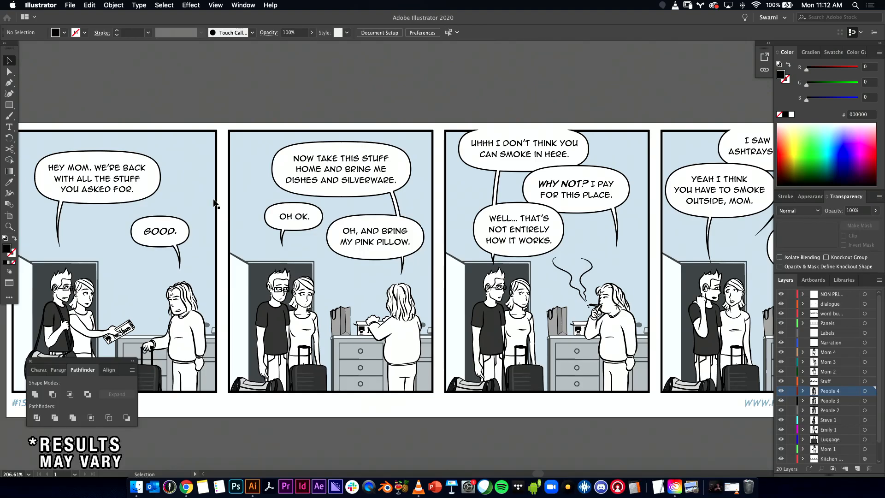
key(super+w)
click(531, 266)
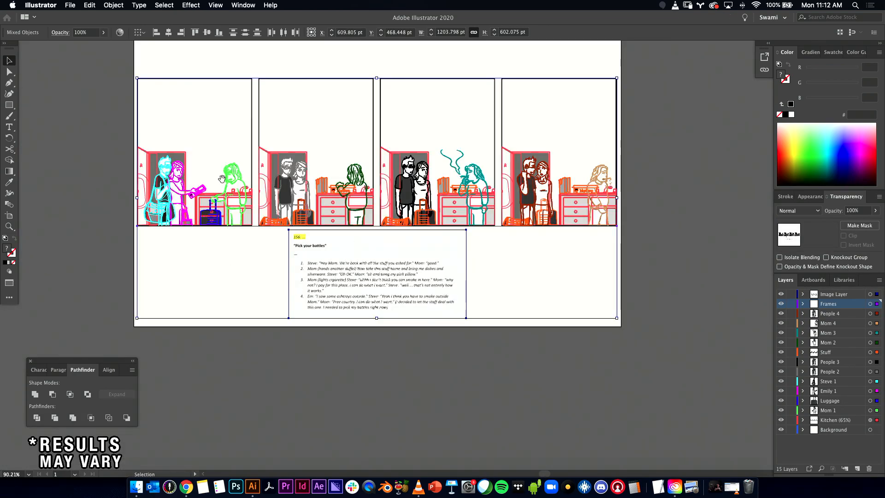
drag(222, 178, 295, 227)
key(super+w)
click(452, 269)
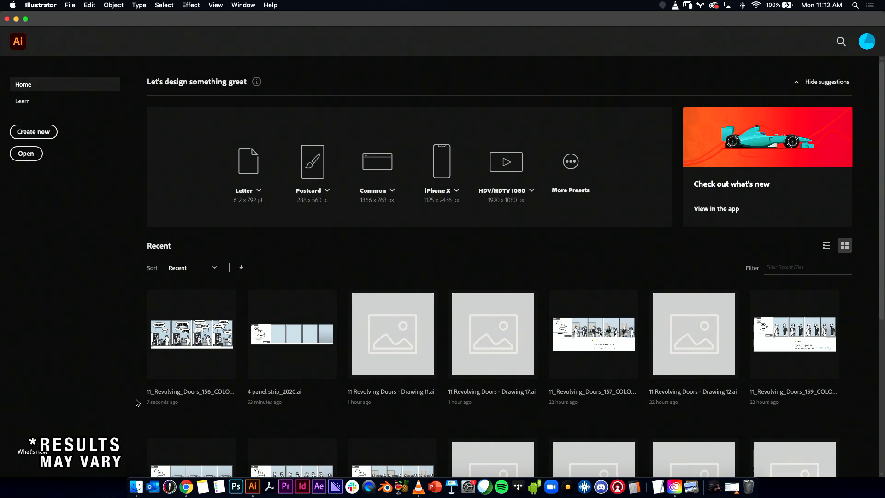
- Switch to Finder and open 11_Revolving_Doors_157_COLOR.ai from the COLOR folder
click(138, 487)
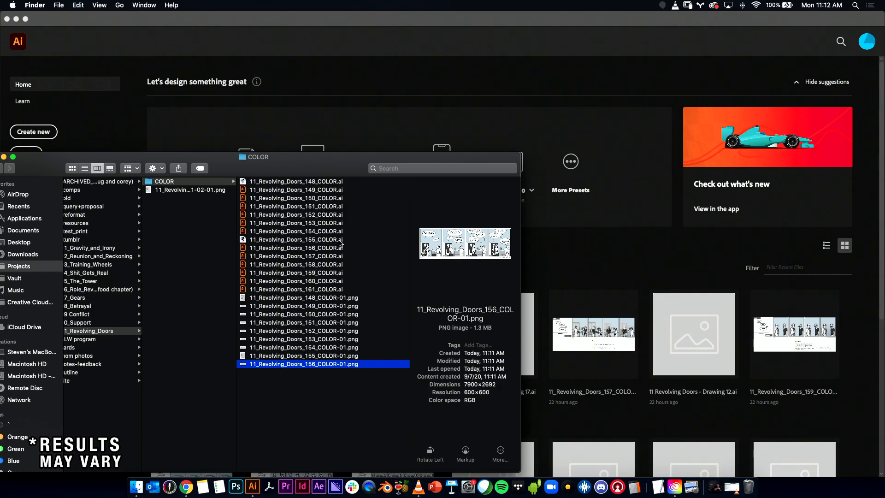
click(318, 256)
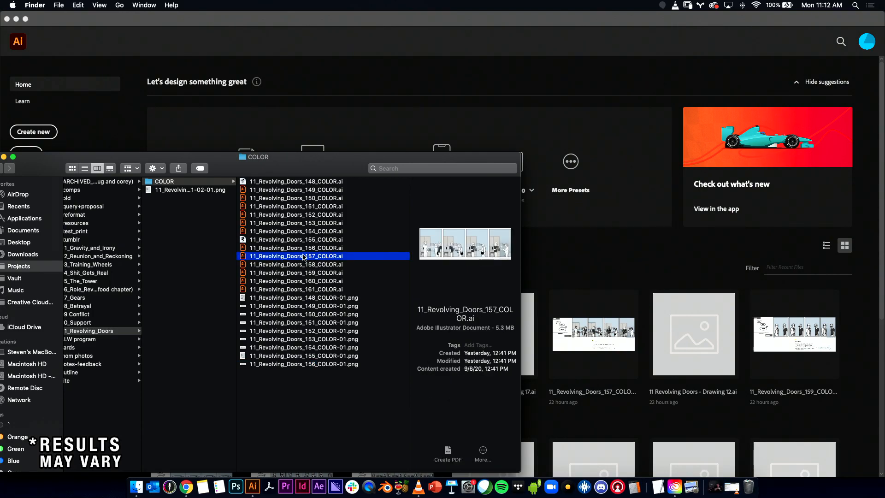
double_click(302, 256)
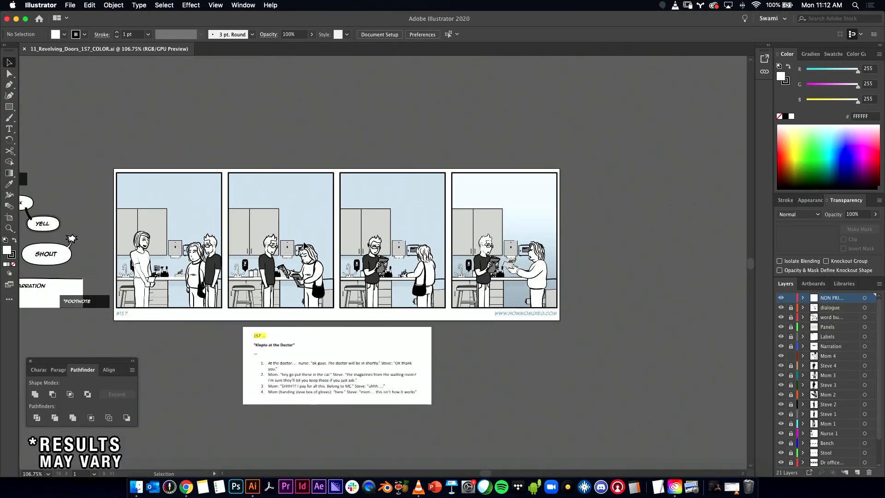
- Delete the Gradient layer from strip 157
drag(304, 165, 418, 131)
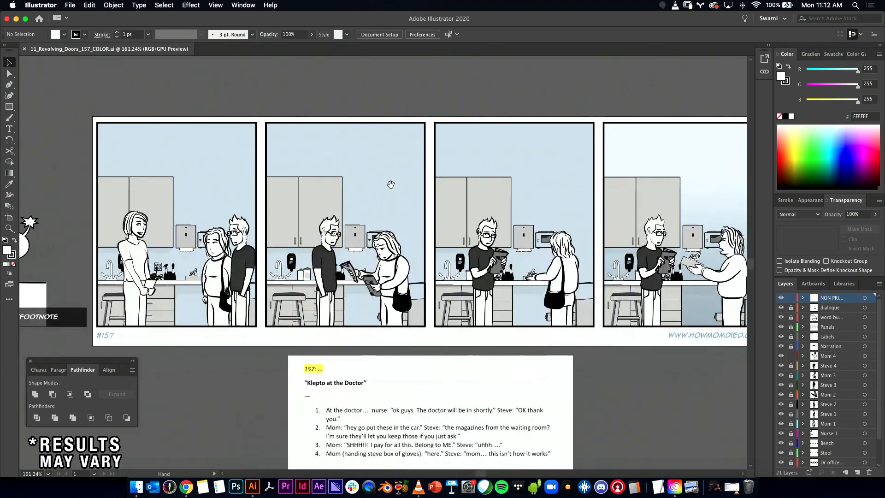
drag(387, 291, 388, 273)
drag(398, 382, 377, 353)
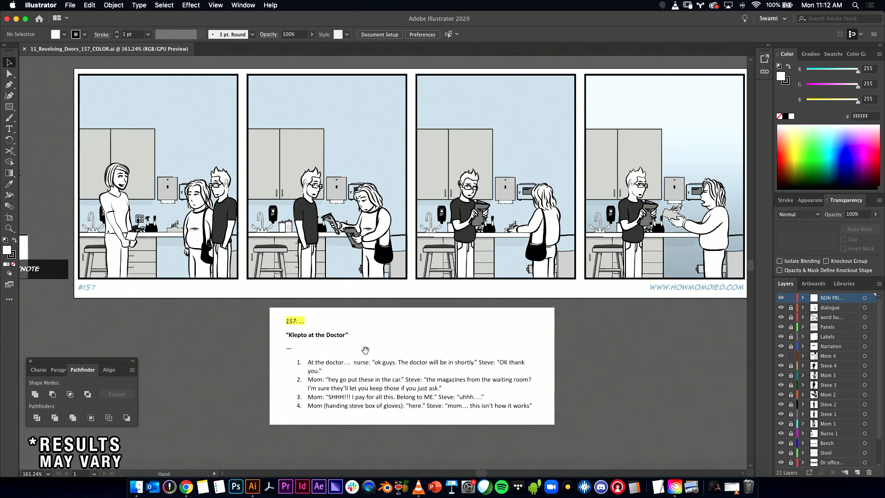
scroll(734, 394, up, 3)
scroll(811, 456, down, 2)
click(796, 454)
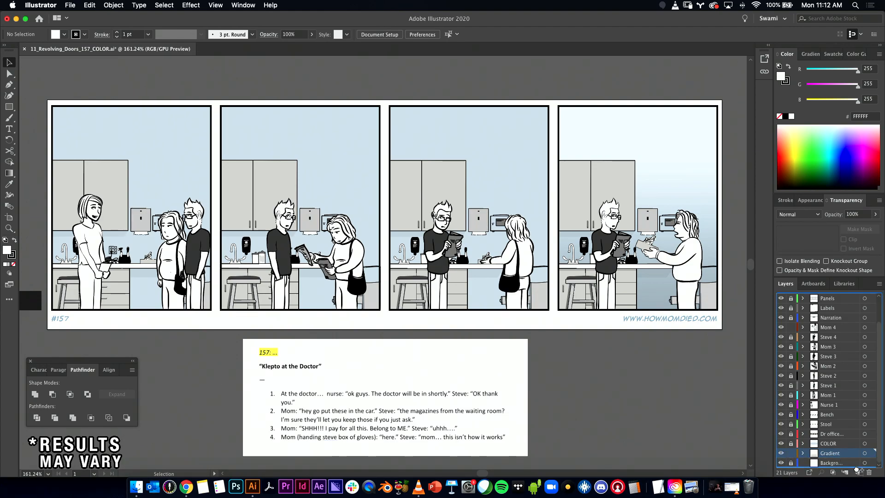
click(868, 473)
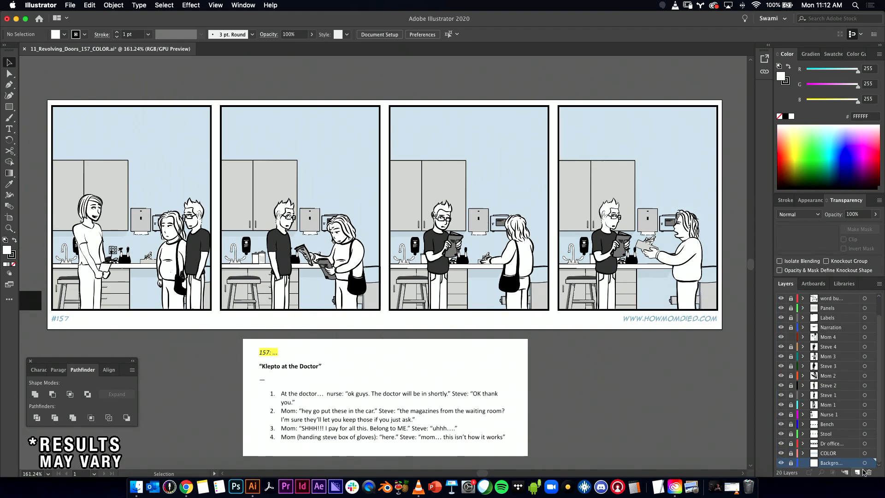
- Set the blending mode of the fourth panel's blue background group to Color and deselect it
click(9, 74)
click(10, 61)
click(595, 143)
click(511, 138)
click(639, 178)
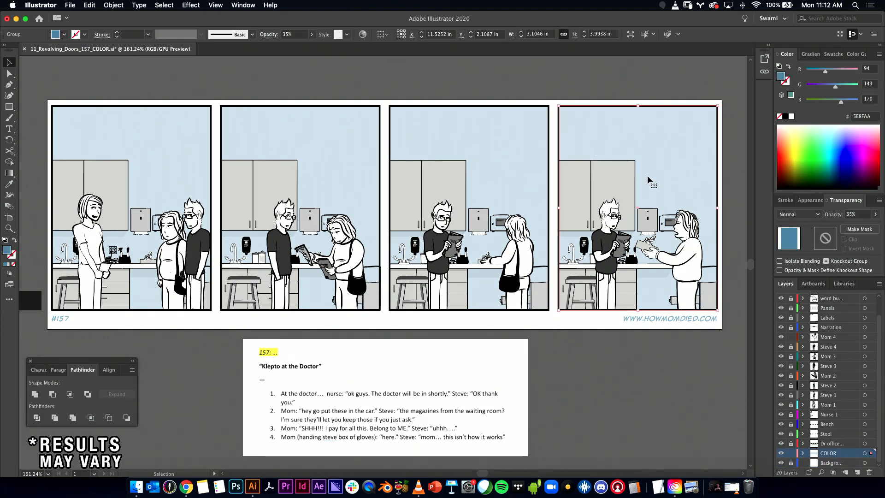
click(789, 215)
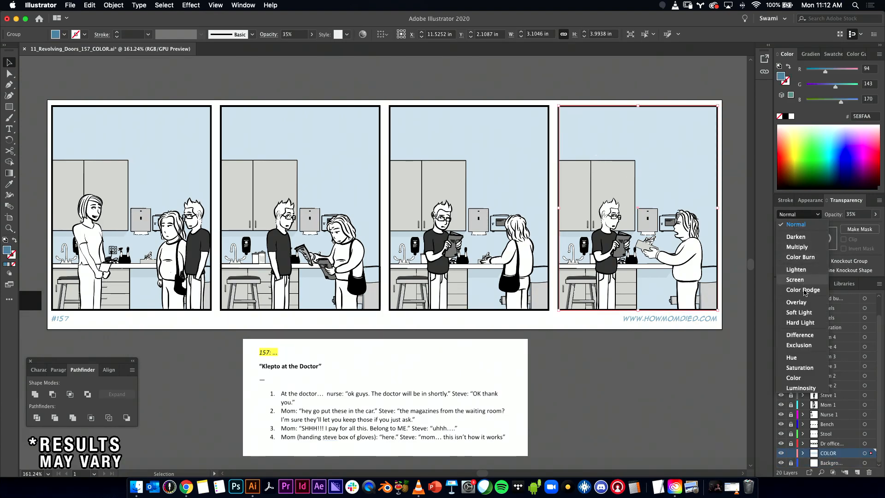
click(793, 378)
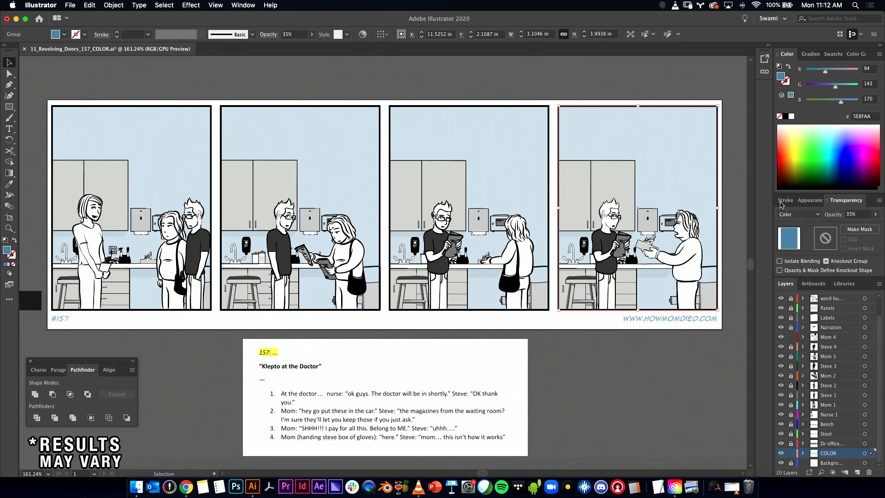
click(539, 81)
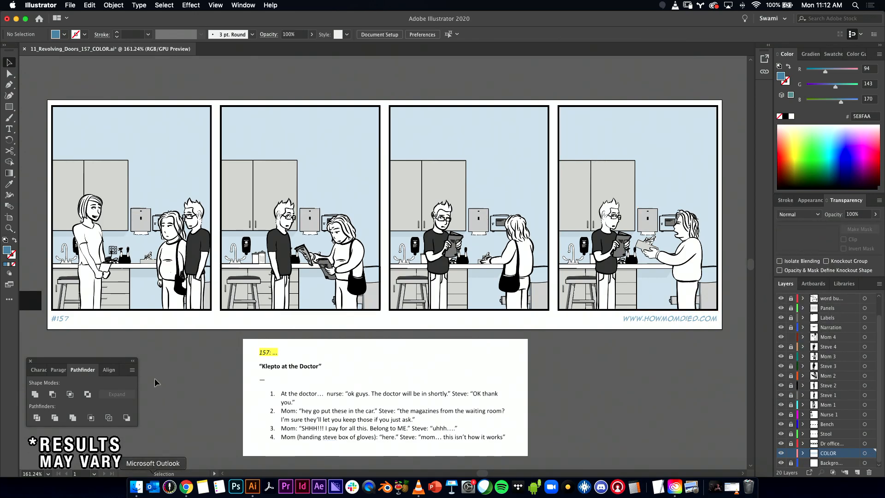
- Open the recent file 4 panel strip_2020.ai and lock its NON PRINT, dialogue and word bubbles layers
click(70, 5)
mouse_move(120, 42)
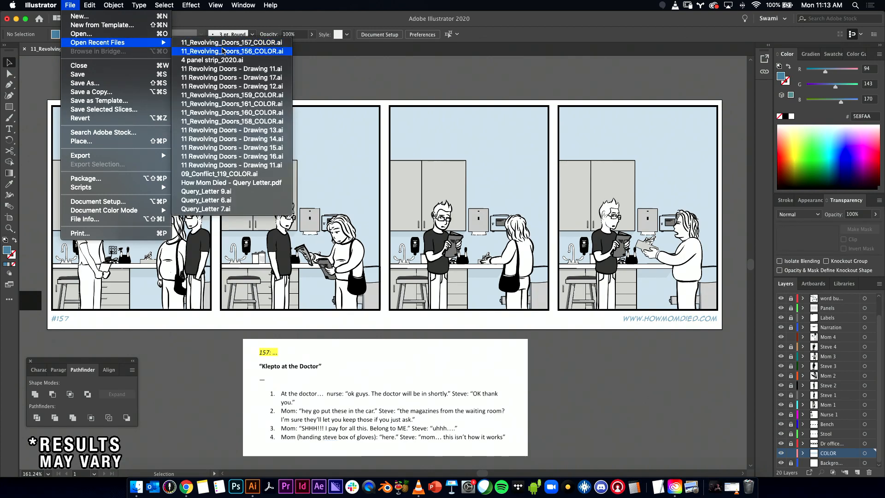
click(219, 61)
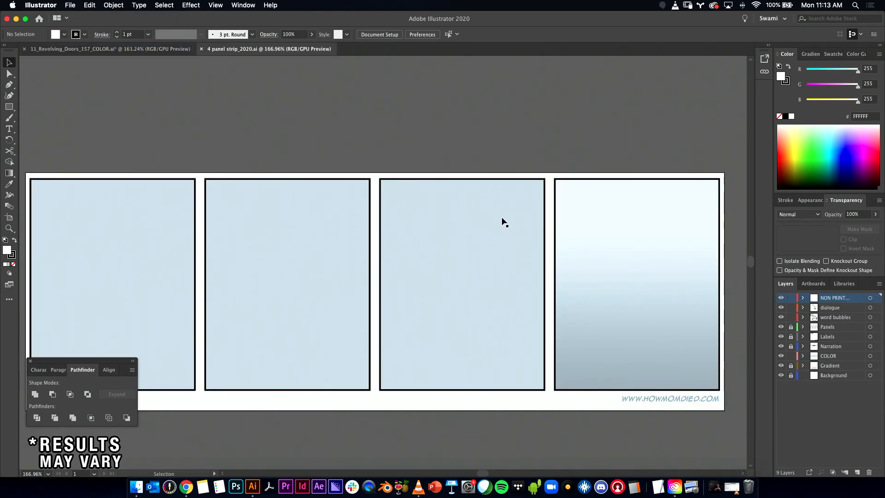
drag(790, 317, 790, 298)
- Set the fourth panel's blue background group on the COLOR layer to the Color blending mode, comparing before and after
click(828, 355)
click(647, 214)
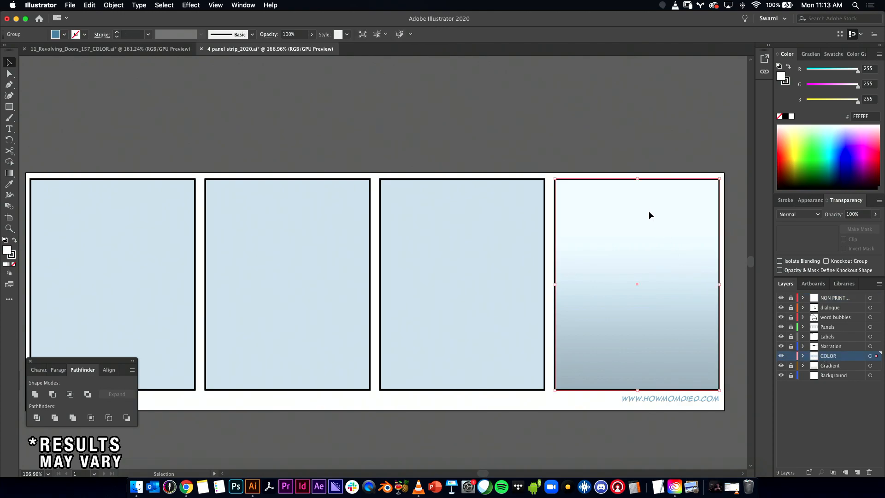
click(798, 215)
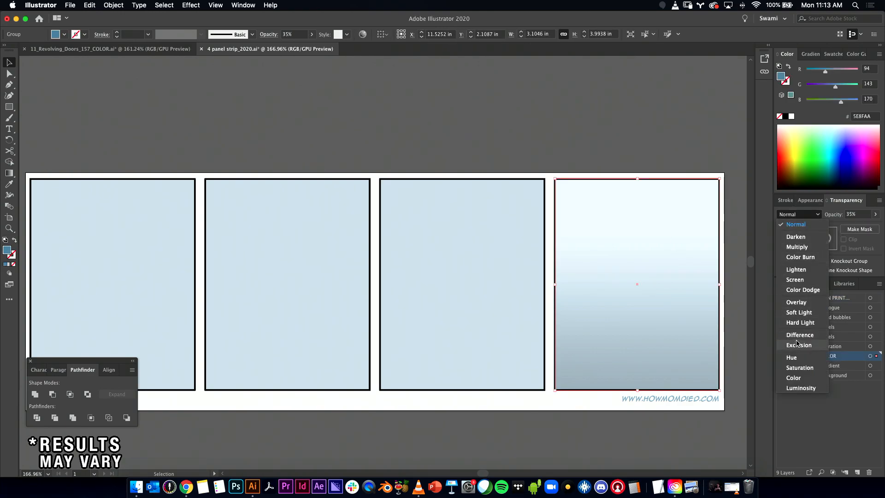
click(798, 378)
key(super+z)
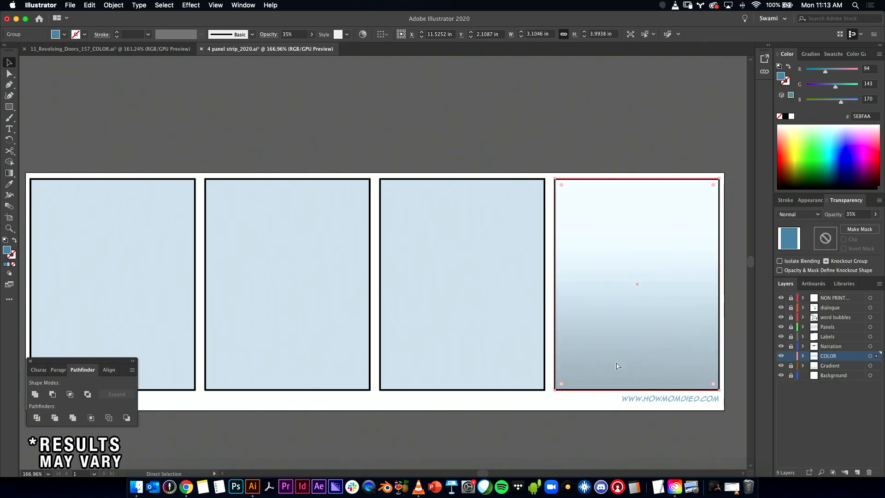
key(super+shift+z)
key(super+z)
key(super+shift+z)
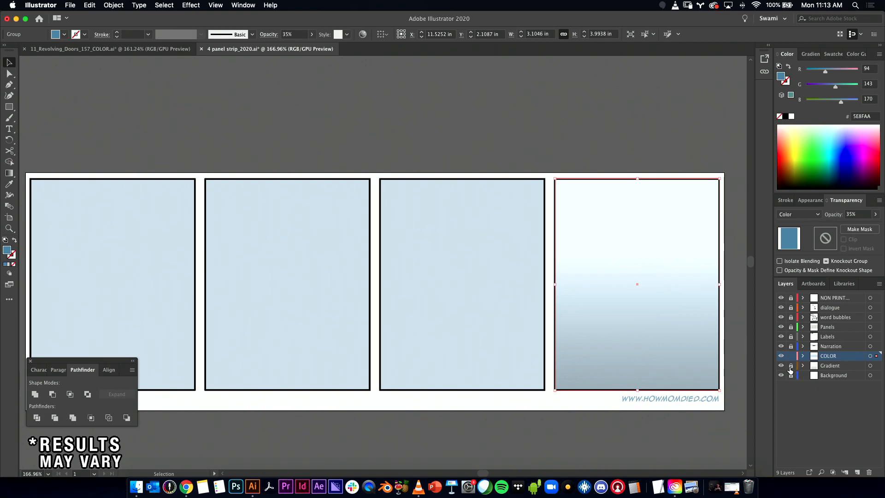
- Lock the COLOR layer, unlock the Gradient layer and copy the fourth panel's gradient rectangle onto the third panel
click(789, 357)
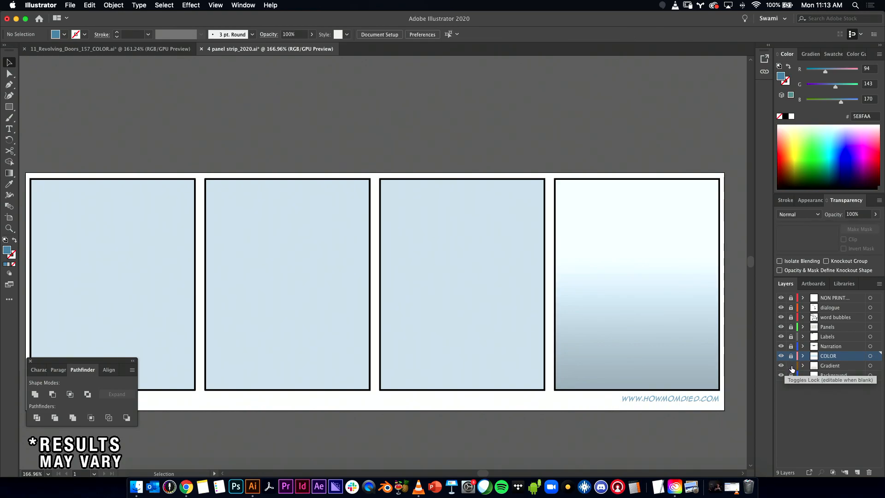
key(super+z)
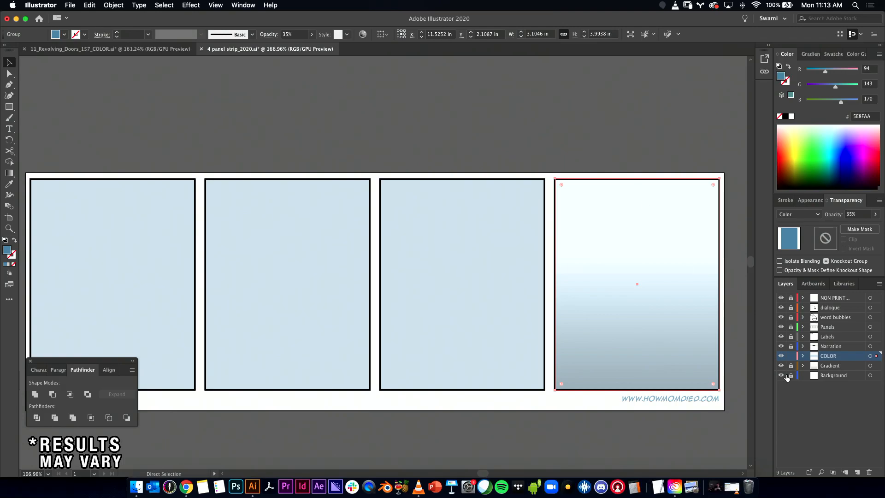
click(791, 356)
click(791, 365)
click(823, 367)
click(634, 294)
drag(654, 280, 478, 292)
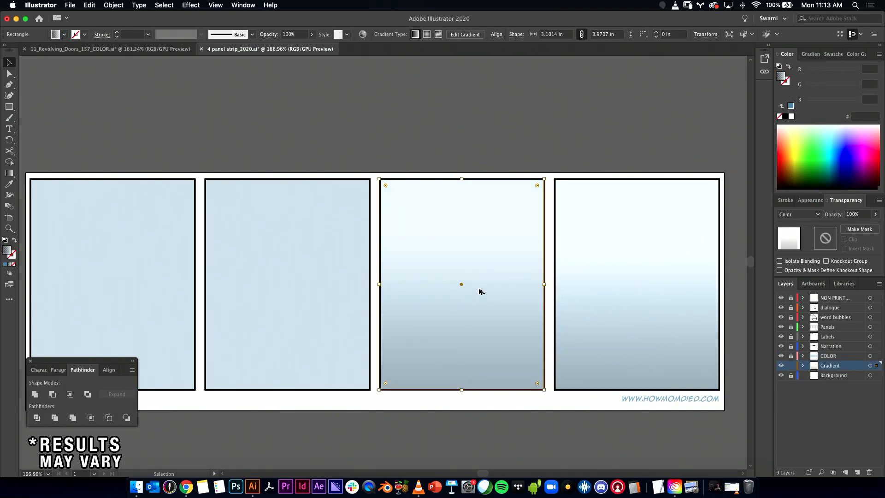
click(560, 143)
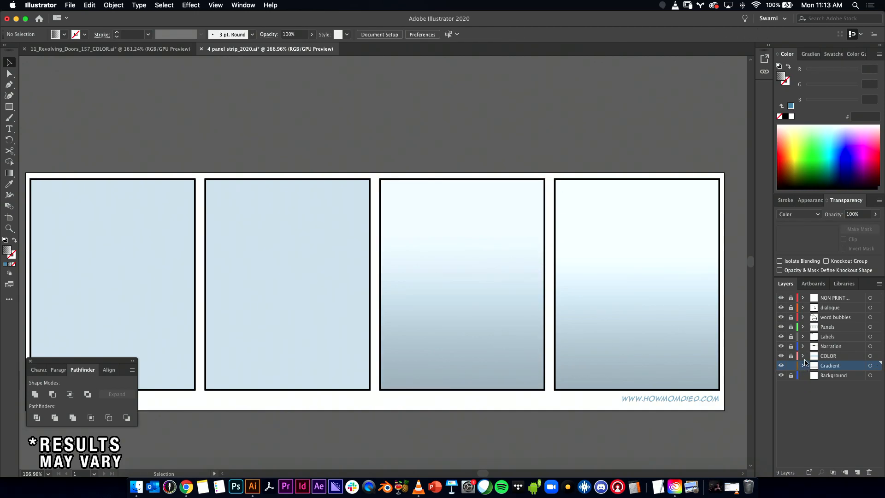
- Return to the COLOR layer and set the fourth panel's blue background group to the Normal blending mode
click(829, 360)
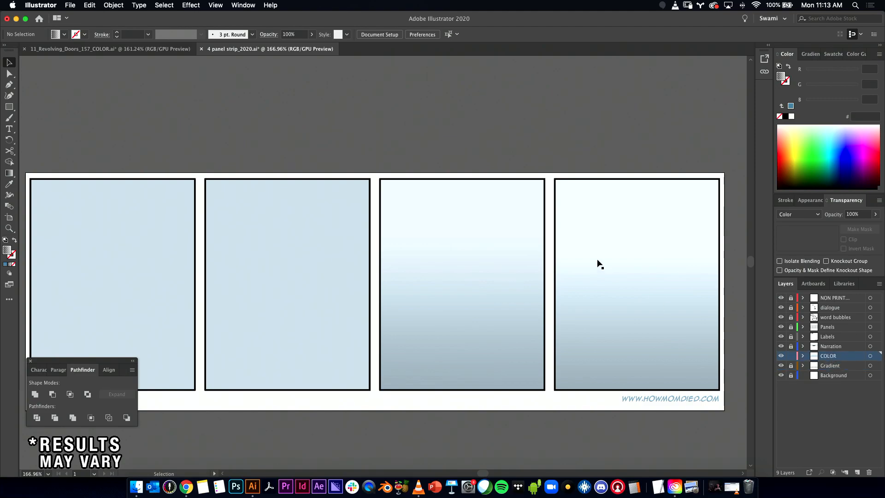
click(598, 262)
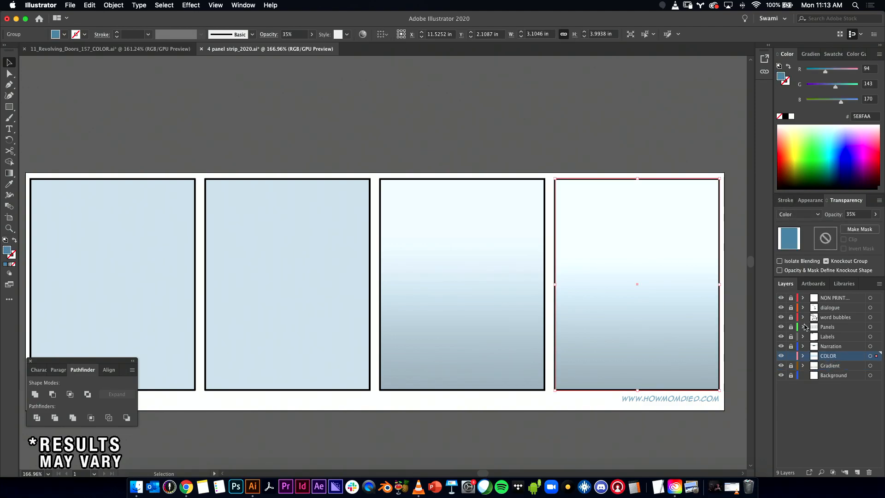
click(791, 216)
click(795, 224)
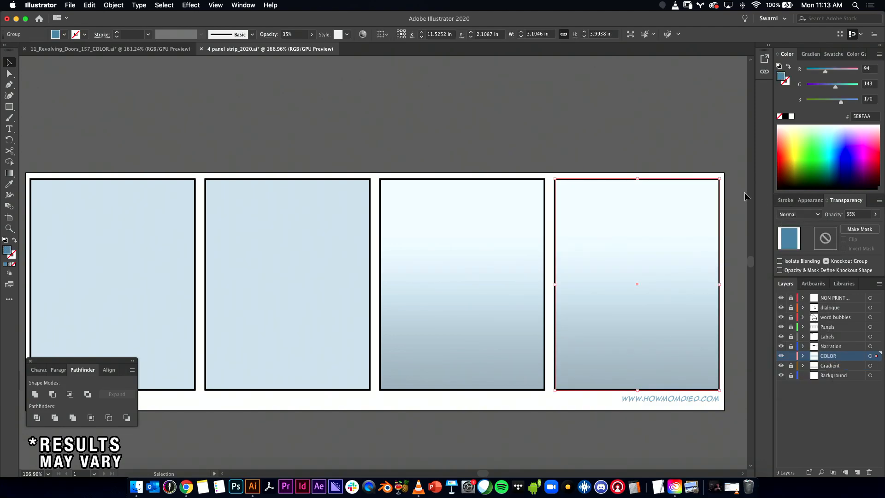
click(736, 200)
- Set the fourth panel's blue background group back to the Color blending mode
drag(559, 304, 431, 322)
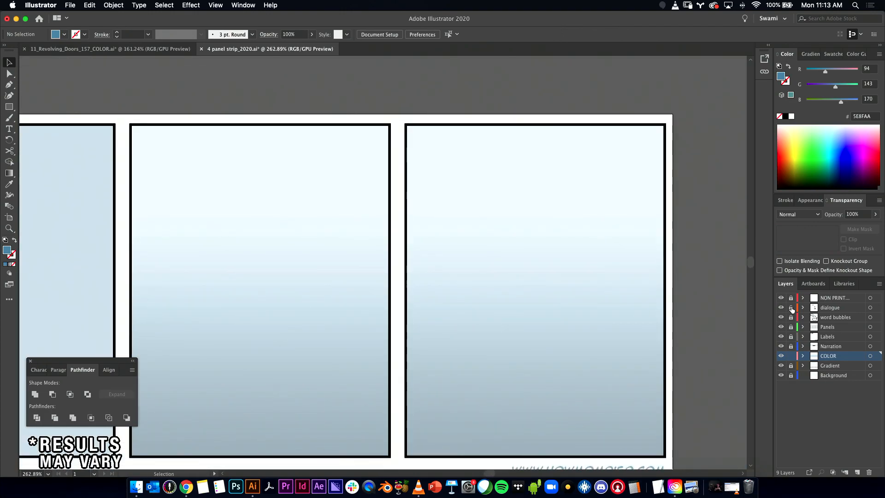
click(793, 217)
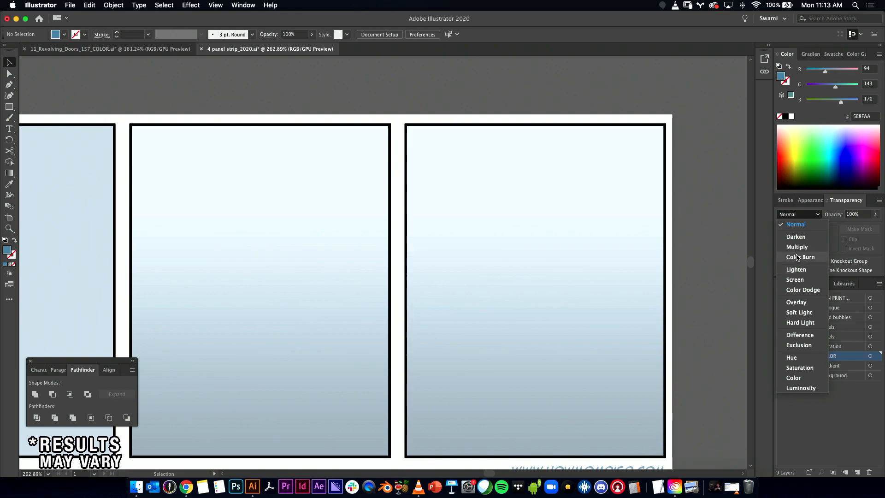
click(794, 378)
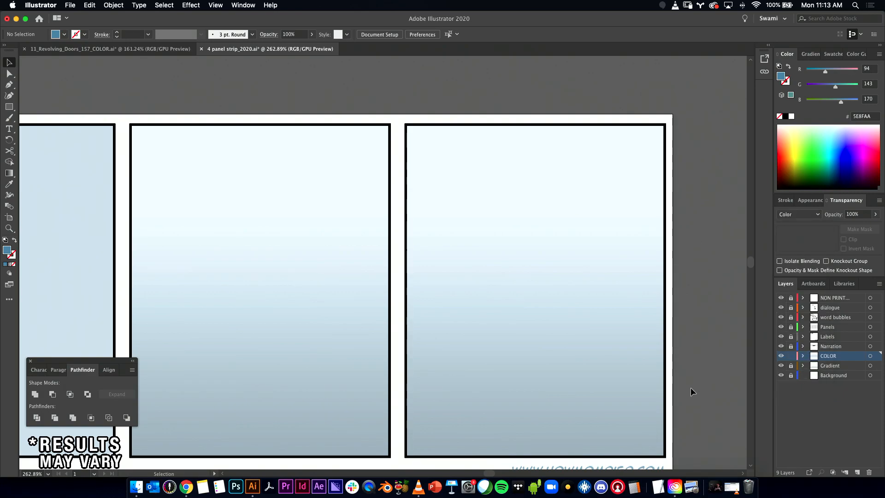
click(592, 306)
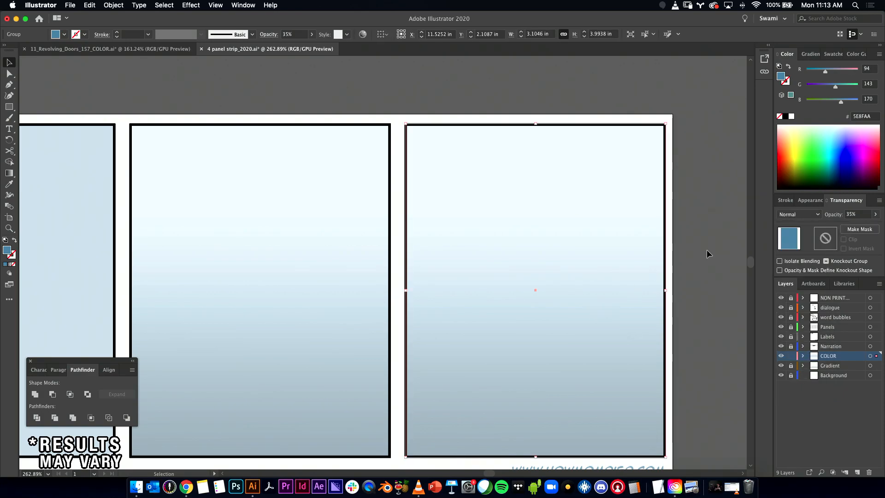
click(798, 214)
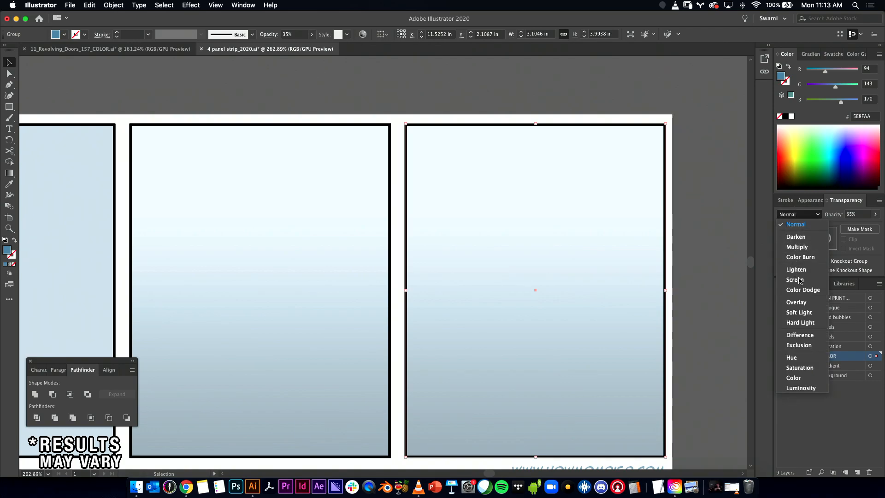
click(796, 378)
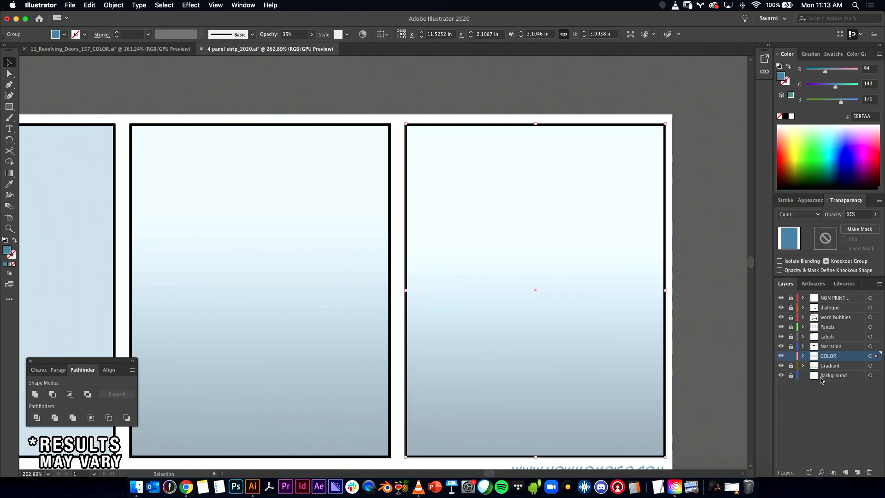
- Delete the third panel's gradient copy, relock the Gradient layer and unlock the NON PRINT, dialogue, word bubbles and COLOR layers
click(790, 355)
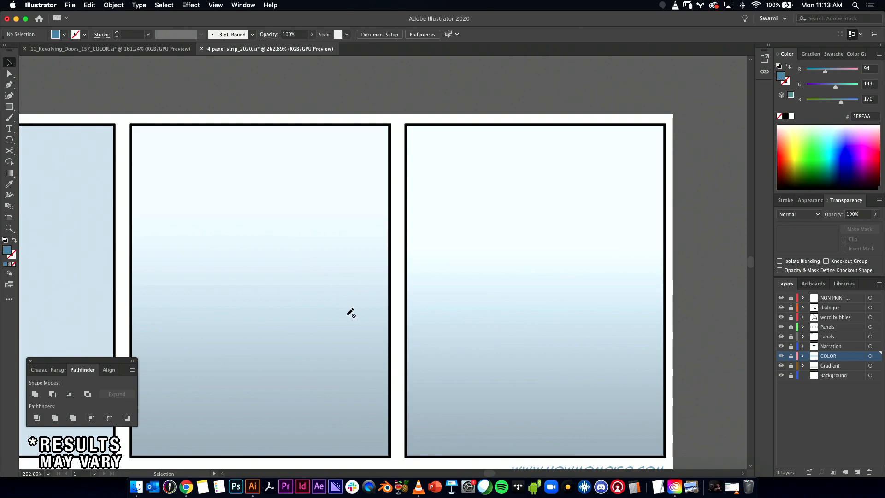
click(791, 365)
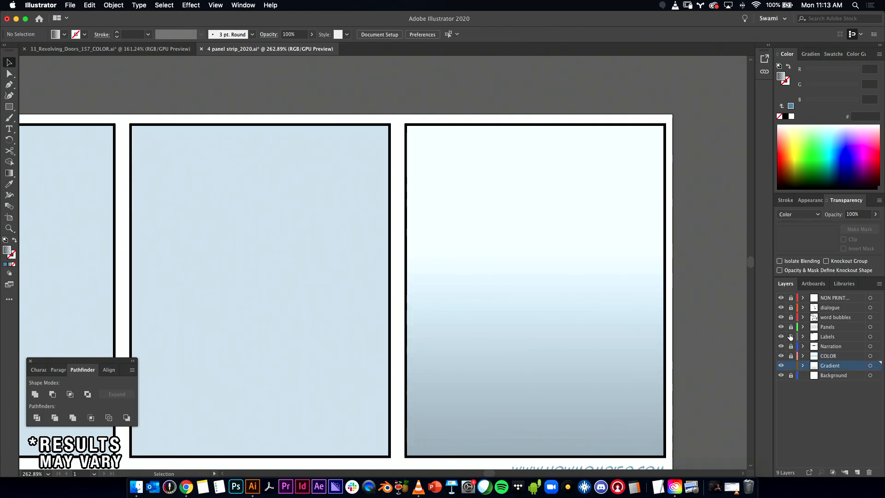
drag(791, 298, 791, 324)
click(790, 366)
- Save the template 4 panel strip_2020.ai and close it to return to strip 157
key(super+0)
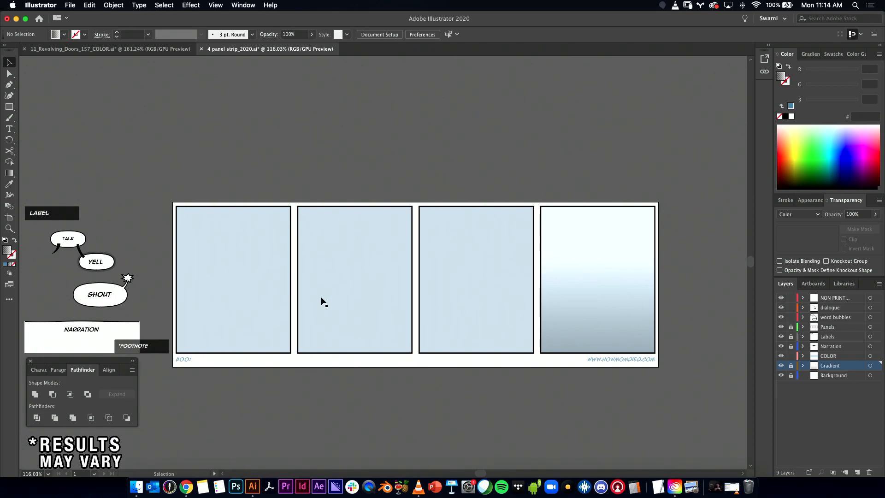
scroll(351, 150, left, 5)
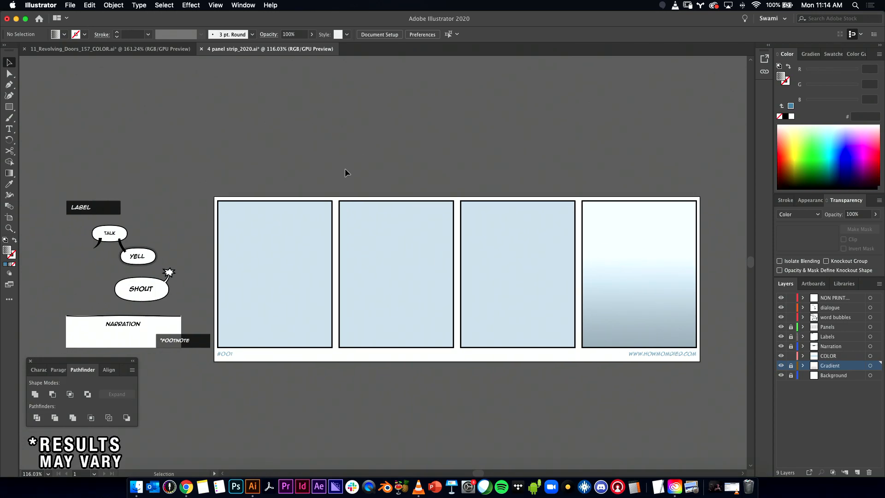
key(super+s)
key(super+w)
click(460, 259)
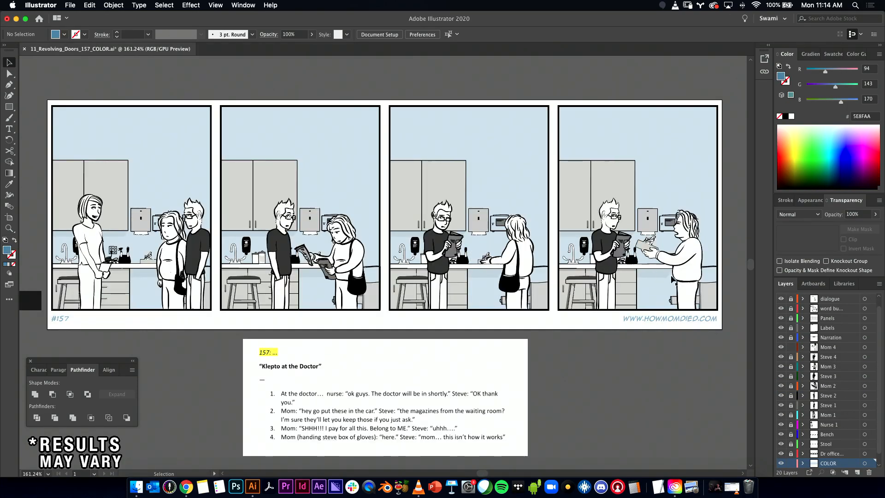
- Inspect the blending mode and opacity of the blue background shape in each panel of strip 157
scroll(662, 139, down, 2)
scroll(662, 138, left, 3)
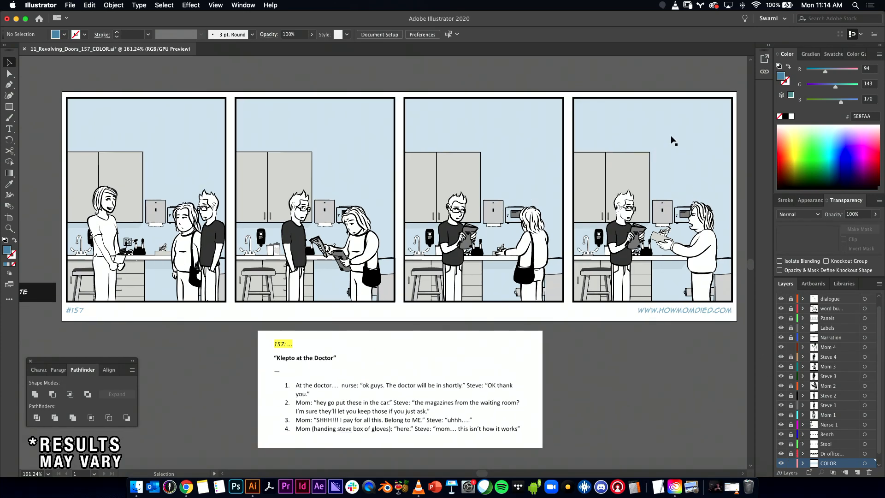
click(672, 143)
click(517, 128)
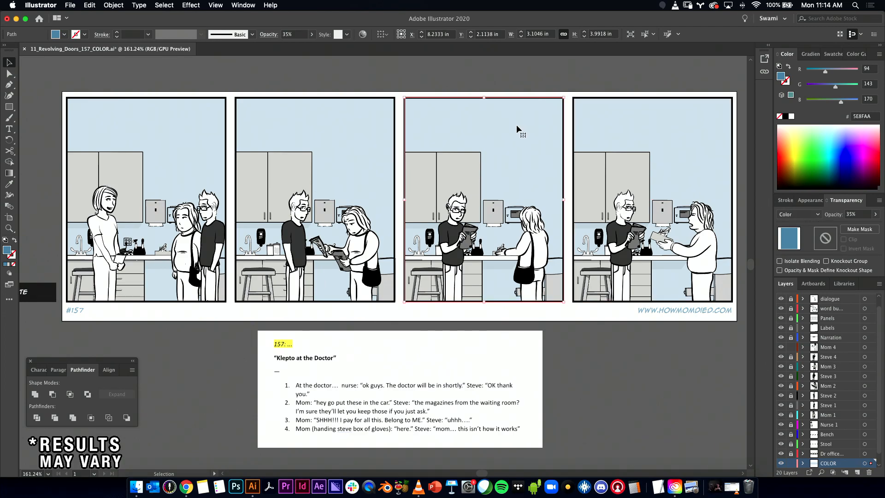
click(592, 123)
click(546, 125)
click(577, 117)
click(533, 124)
click(339, 120)
click(308, 70)
drag(440, 135, 325, 167)
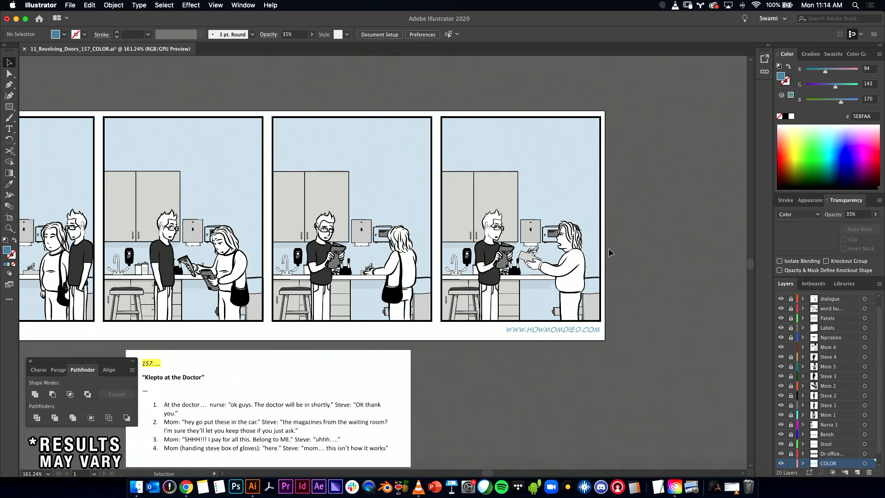
click(457, 150)
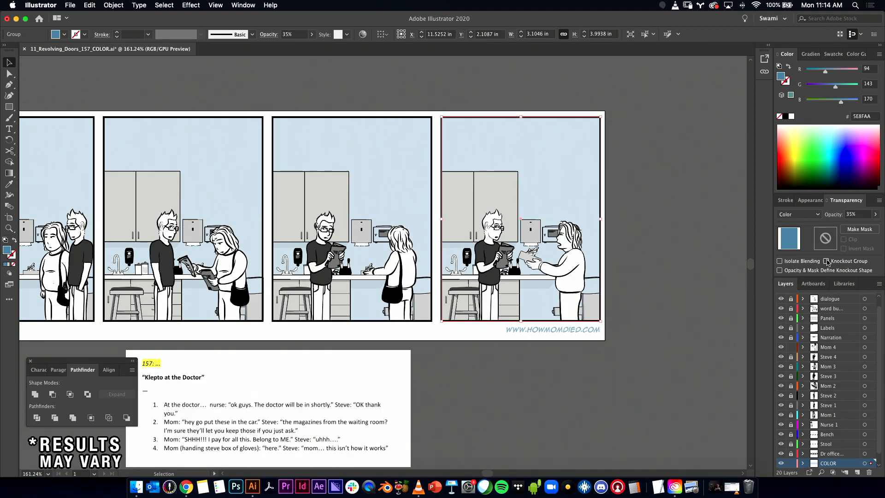
click(689, 172)
drag(528, 201, 673, 189)
click(616, 113)
click(515, 123)
click(343, 140)
click(177, 137)
click(261, 68)
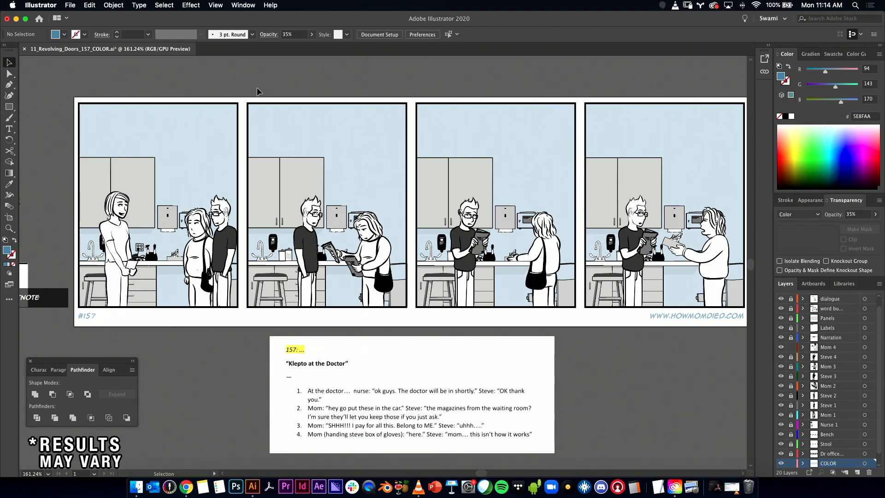
- Unlock the Dr office layer, set the opacity of all its artwork to 65%, and deselect it
key(space)
drag(213, 310, 300, 329)
drag(394, 105, 323, 265)
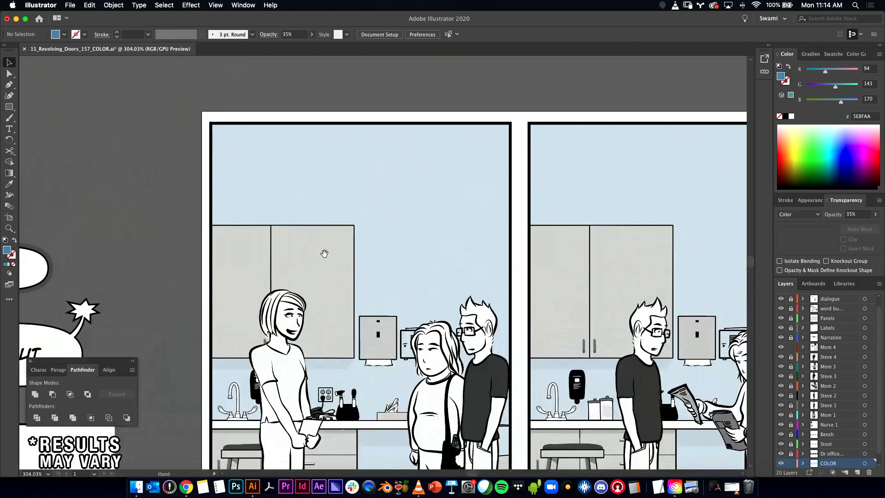
drag(253, 120, 348, 191)
drag(470, 269, 184, 124)
drag(397, 284, 379, 268)
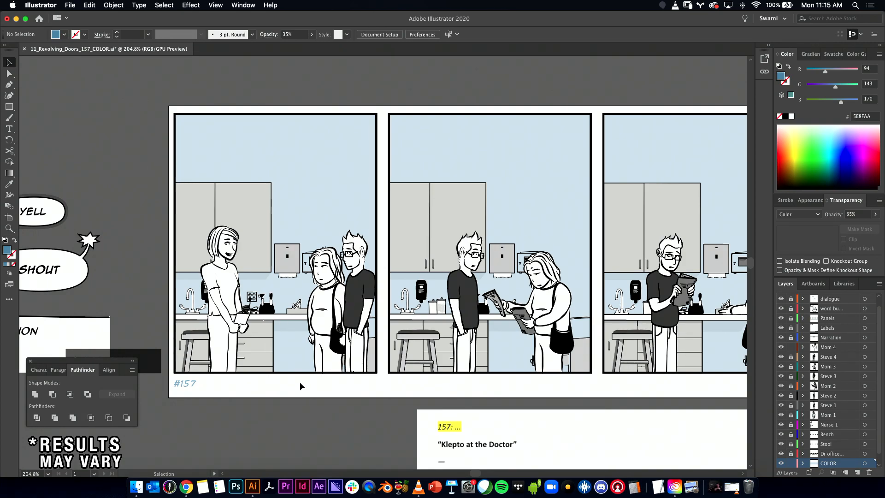
drag(502, 259, 395, 233)
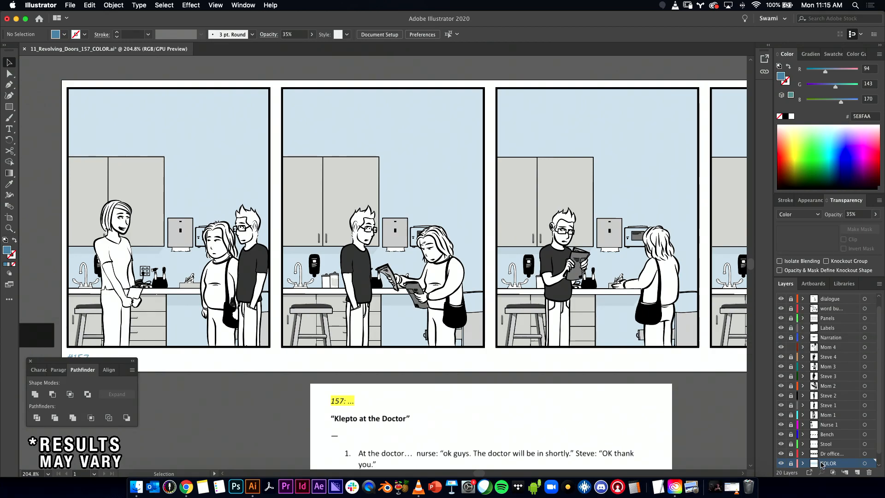
click(791, 454)
click(865, 453)
click(858, 215)
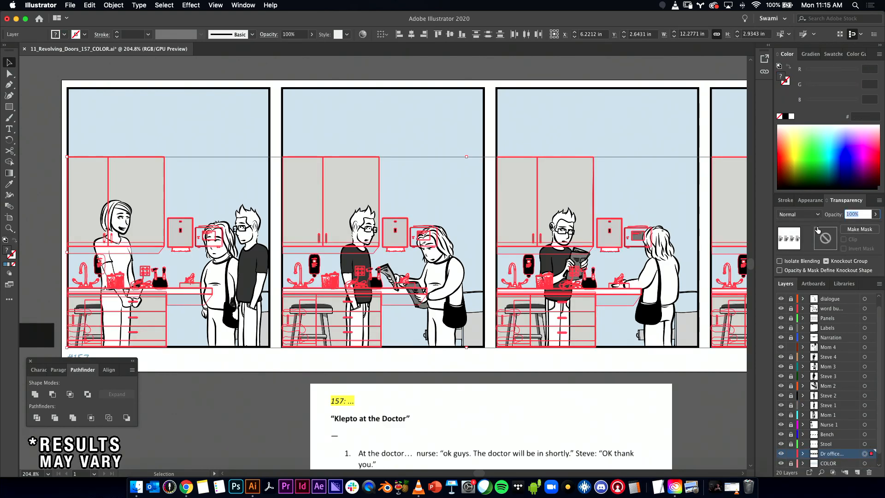
key(Return)
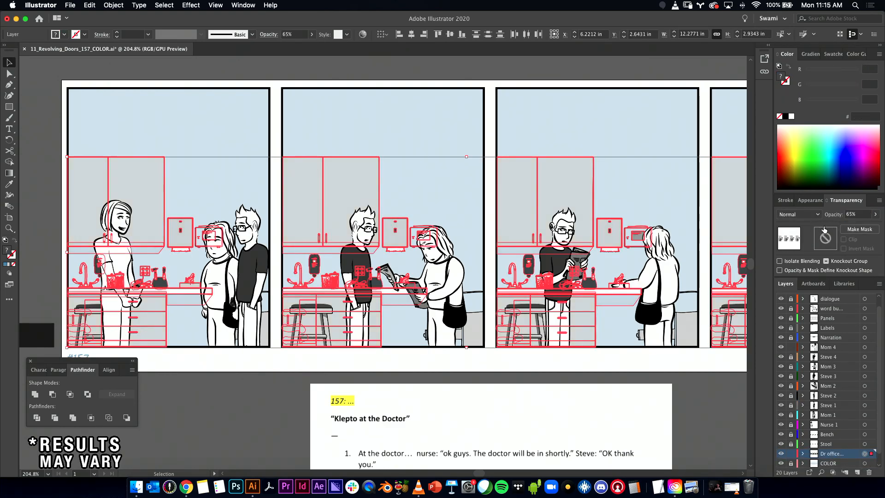
click(55, 85)
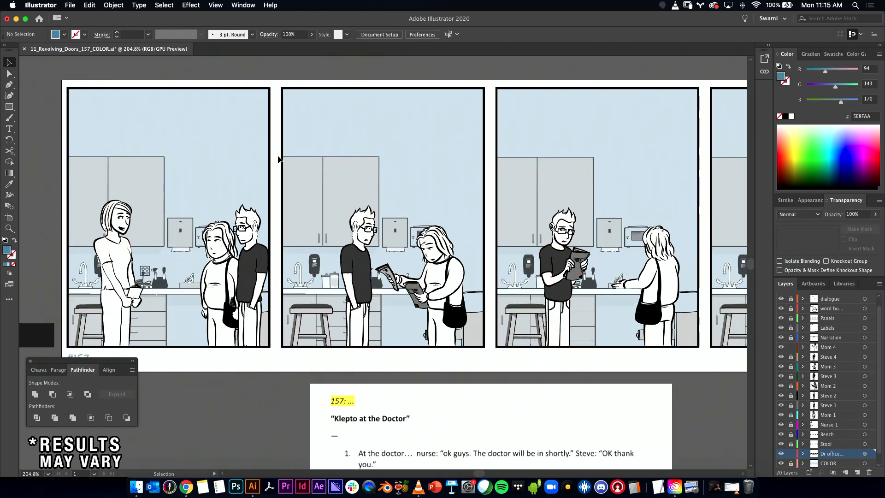
- Compare the second panel's doctor's office background with and without the layer's opacity reduction
drag(346, 233, 370, 244)
drag(410, 283, 492, 295)
click(327, 343)
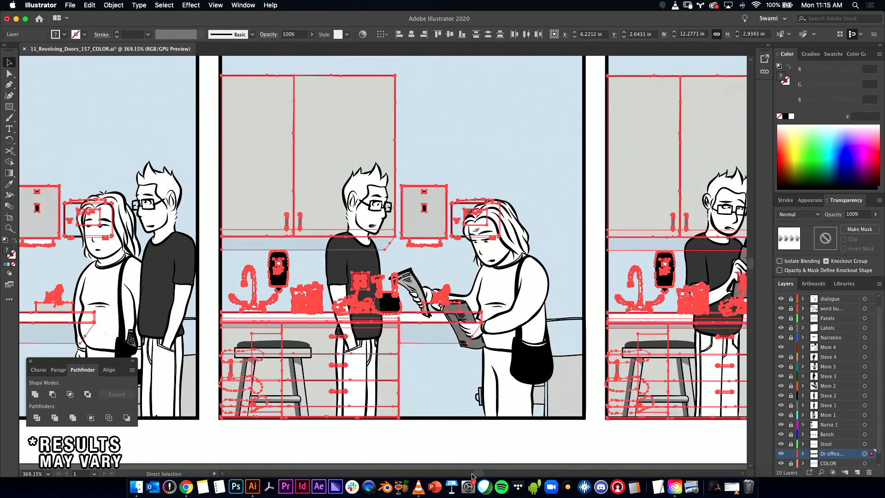
click(425, 456)
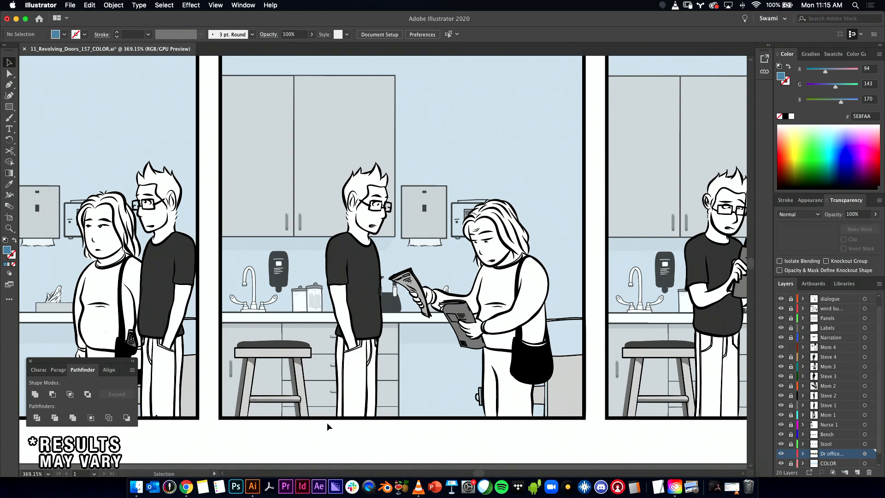
drag(284, 435, 353, 427)
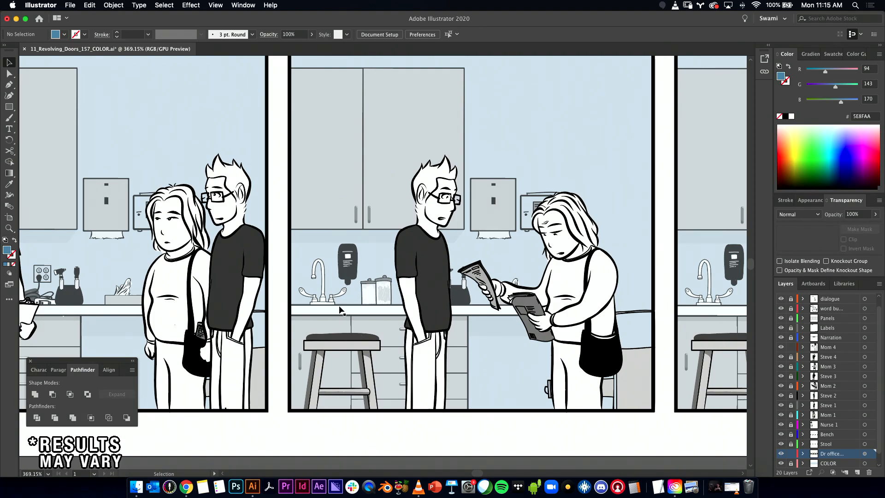
drag(454, 317, 520, 321)
- Try 35% opacity on all artwork of the Dr office layer
click(864, 453)
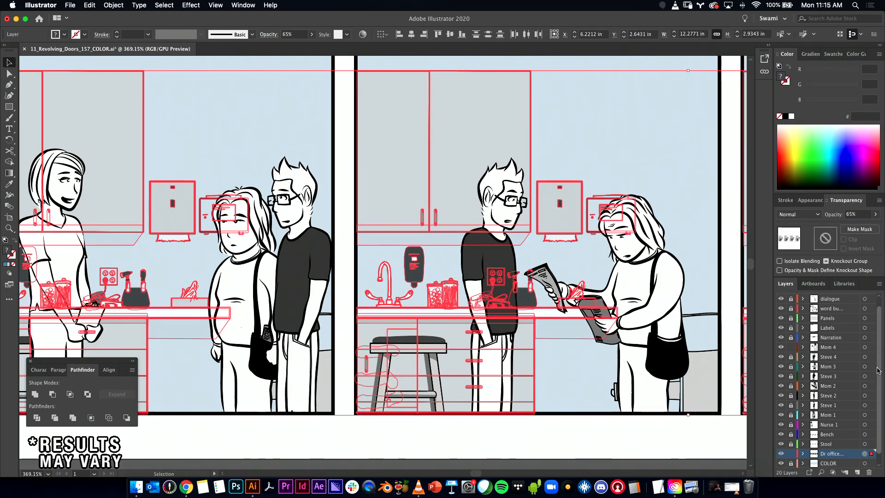
click(874, 214)
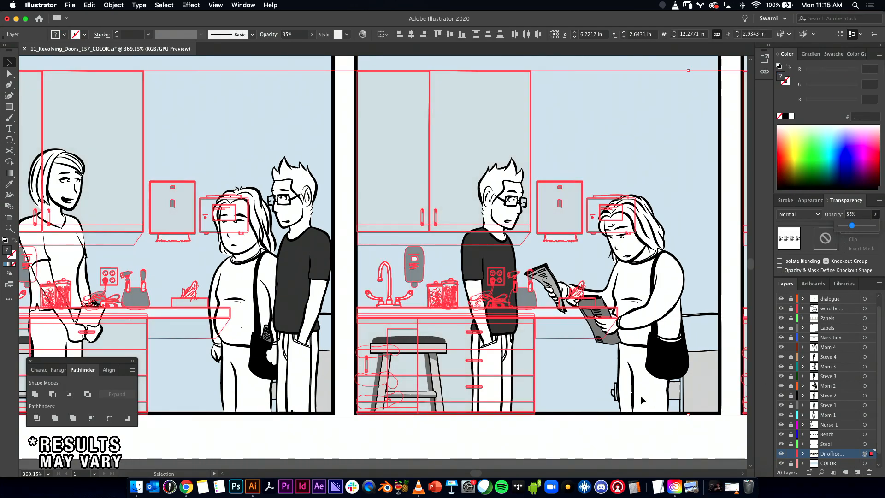
click(577, 458)
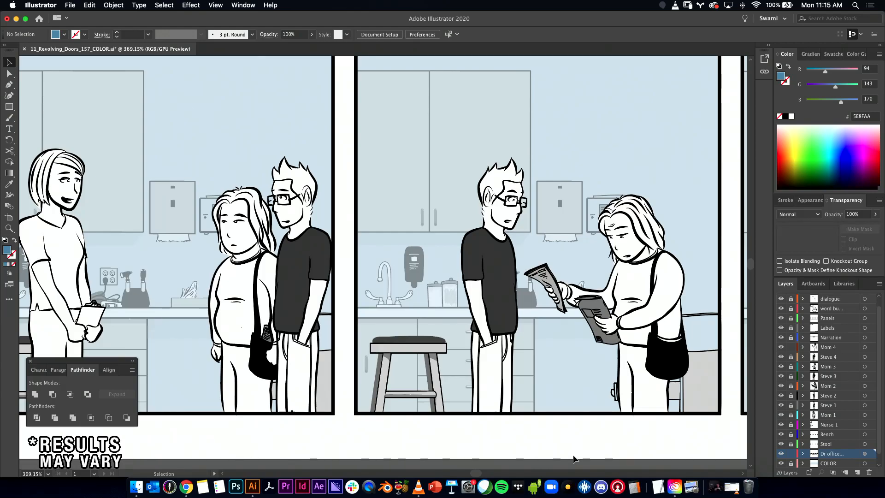
key(super)
click(579, 318)
click(526, 446)
- Review the softened background across the strip's panels and check the script excerpt below them
key(space)
drag(310, 410, 482, 409)
scroll(509, 362, down, 4)
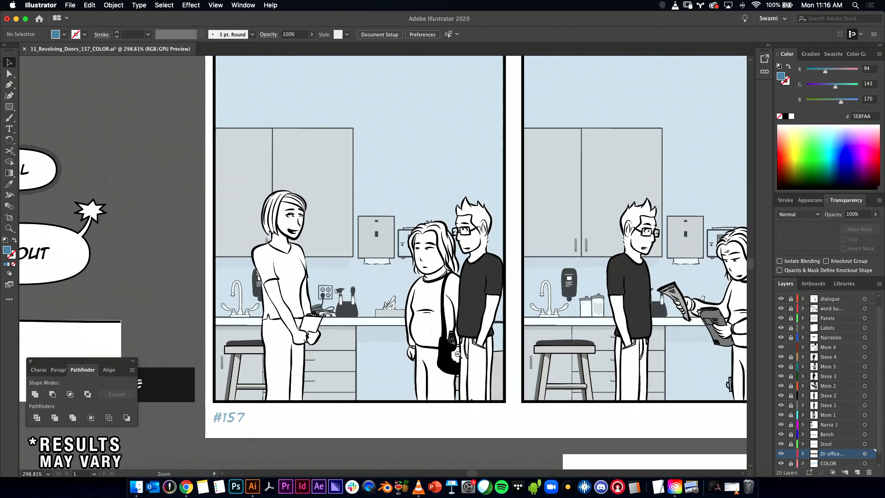
drag(502, 342, 250, 318)
drag(567, 305, 387, 317)
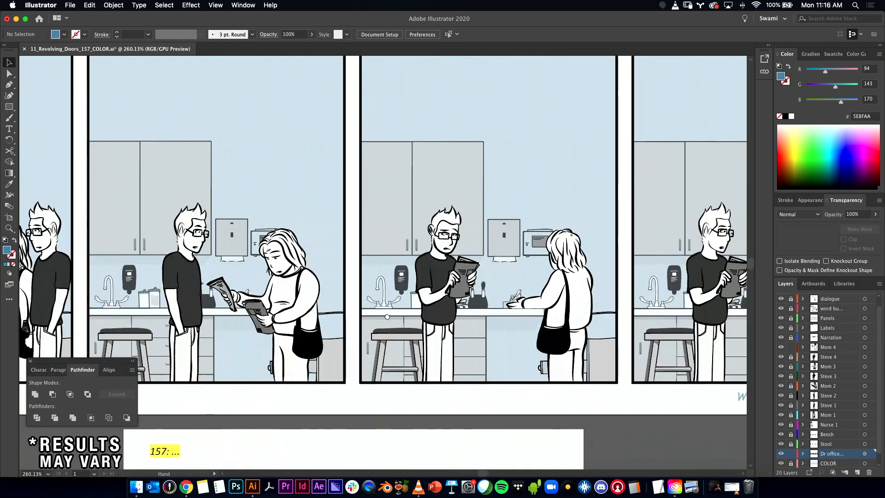
drag(548, 320, 682, 307)
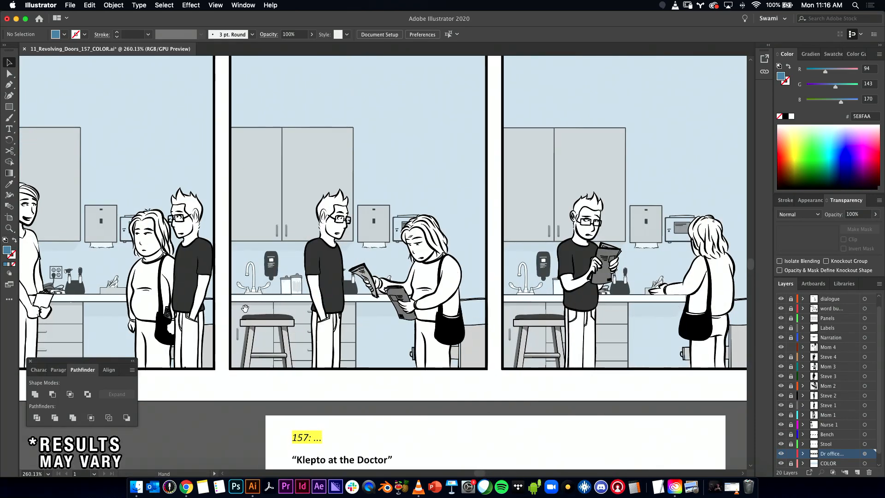
drag(248, 314, 409, 227)
alt+super+click(437, 250)
drag(446, 262, 408, 276)
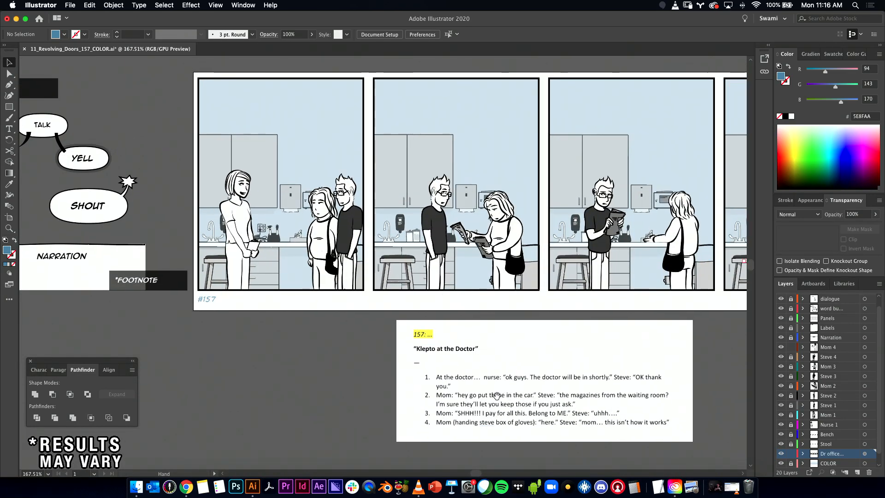
- Switch to the script in Google Docs and change "ok" to "OK" in the nurse's line of strip 157
click(186, 487)
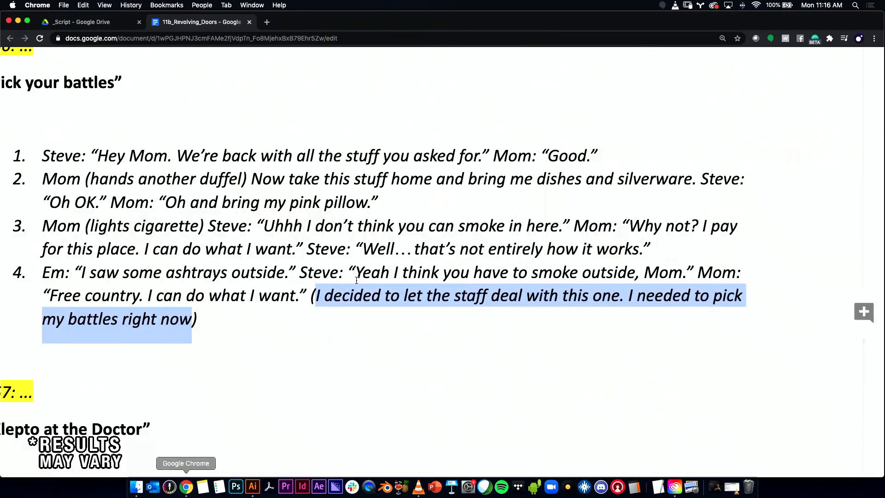
scroll(350, 347, down, 6)
click(291, 284)
double_click(223, 215)
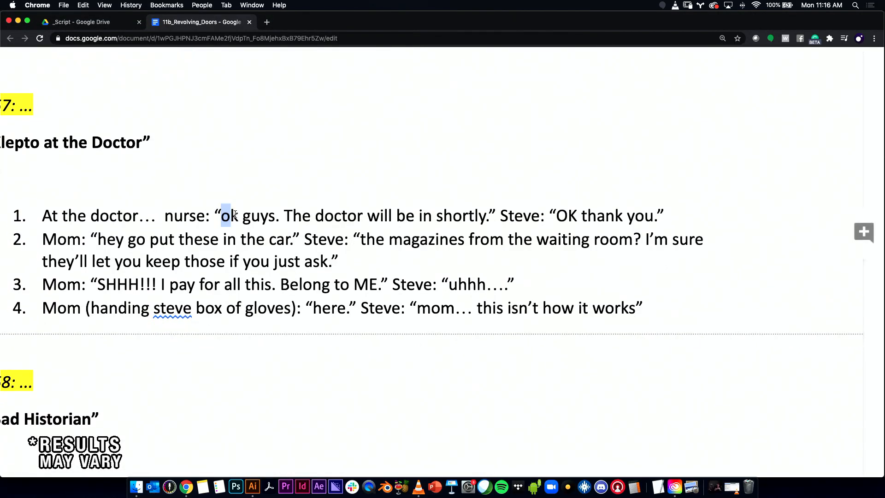
text(OK)
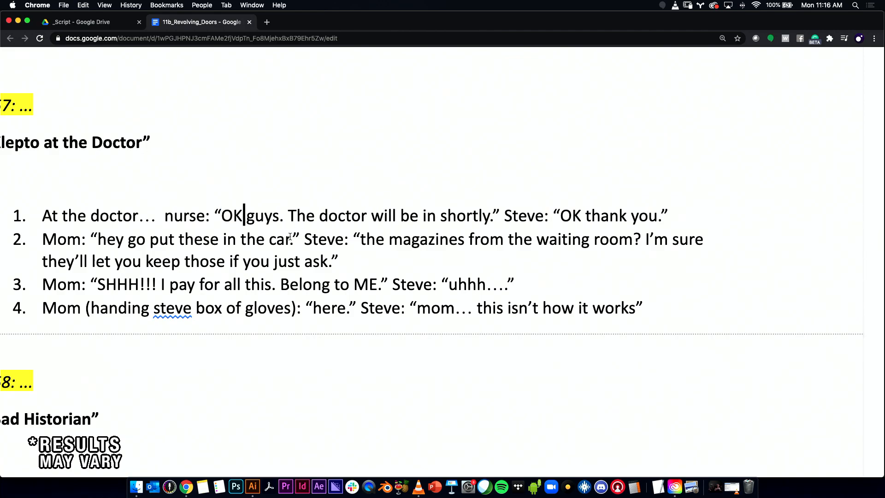
- Add a comma after "OK" in the reply to the nurse in script item 1, and return to the strip in Illustrator
drag(222, 214, 495, 211)
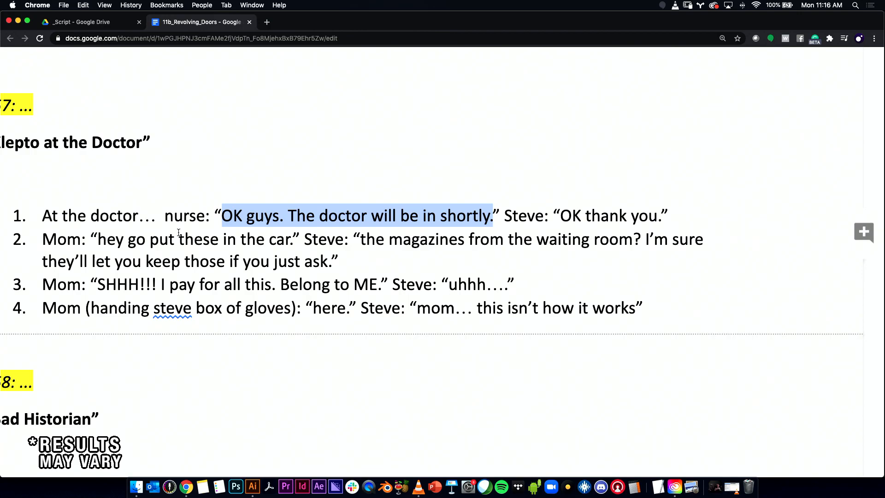
drag(560, 213, 648, 216)
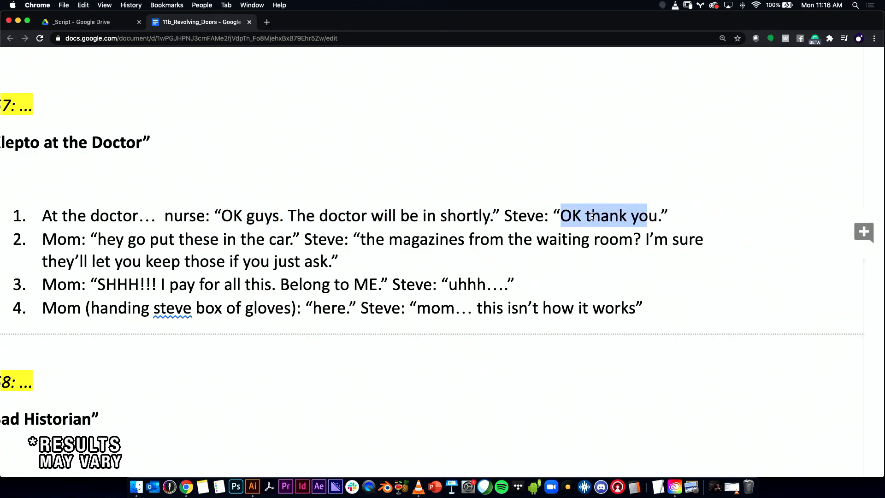
click(582, 217)
text(,)
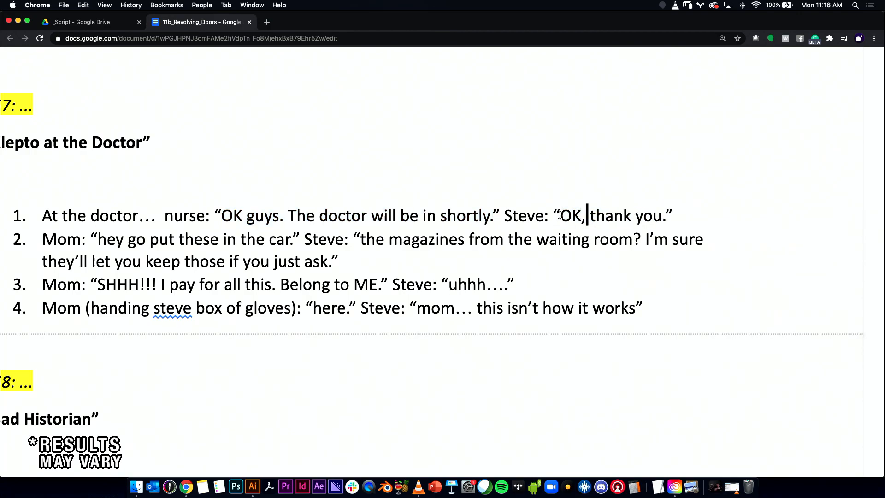
key(super+Tab)
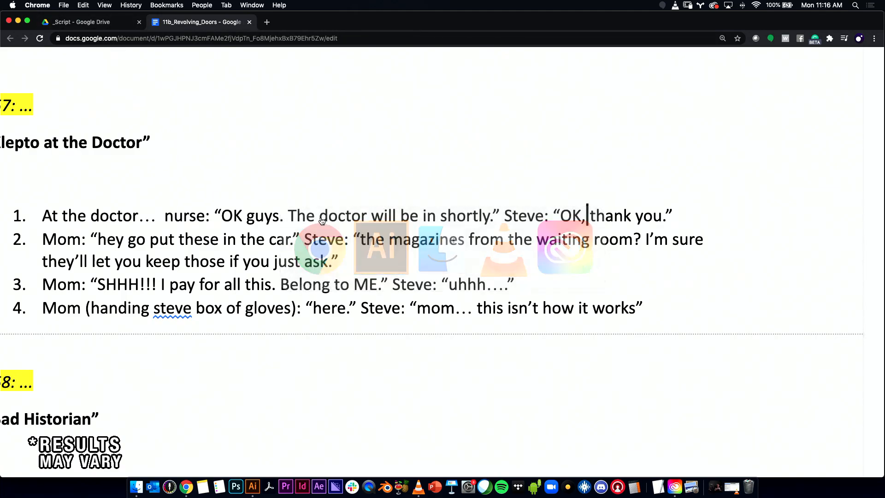
key(super+Tab)
key(Tab)
key(super+Tab)
key(super+shift+Tab)
key(super+shift+Tab)
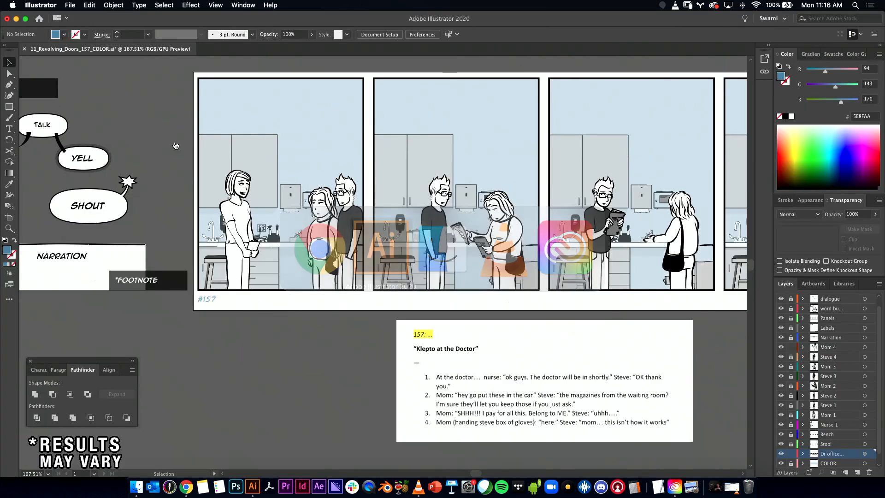
- Unlock the dialogue and word bubbles layers, keeping the Panels layer locked
drag(186, 125, 184, 177)
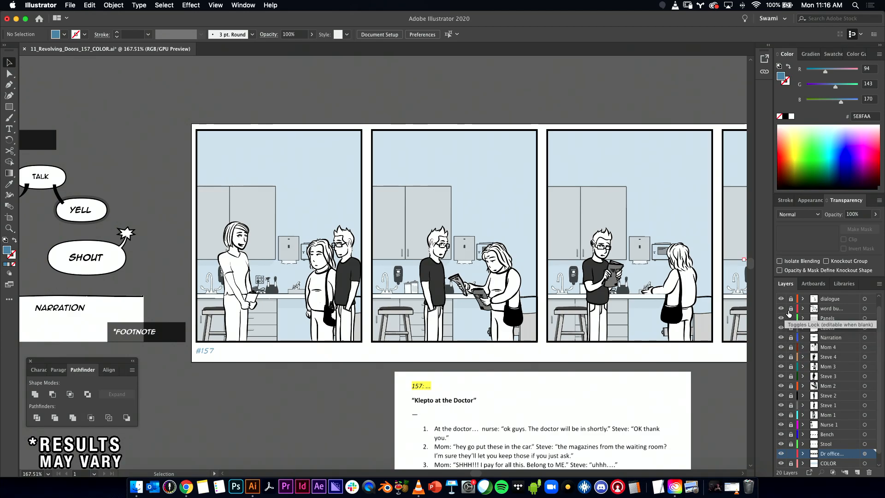
drag(791, 300, 793, 324)
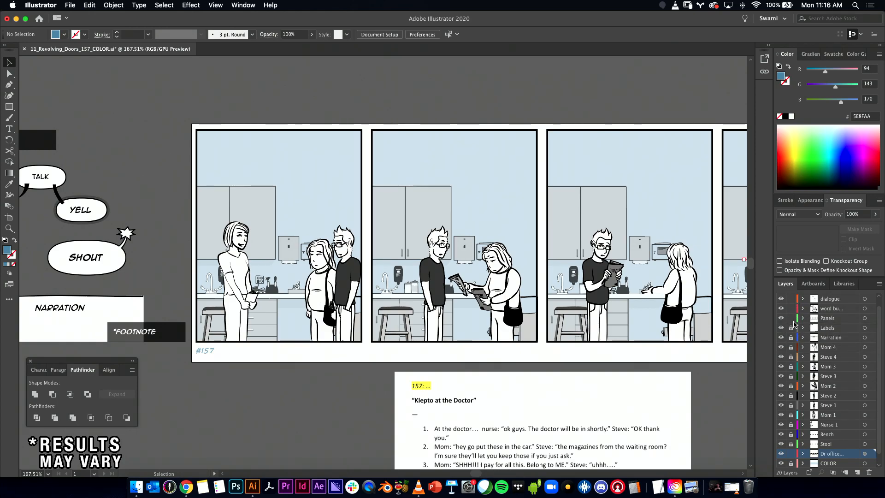
click(790, 319)
scroll(792, 323, up, 1)
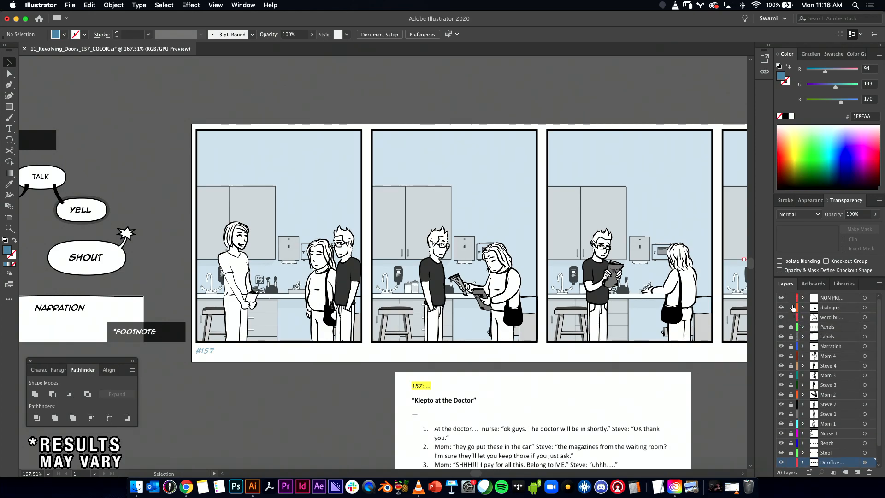
- Copy the TALK bubble and its text into the first panel, replacing the text with "OK GUYS. THE DOCTOR WILL BE IN SHORTLY."
click(41, 174)
drag(44, 175, 259, 159)
click(266, 115)
click(255, 160)
double_click(256, 165)
key(super+a)
text(OK GUYS. THE DOCTOR WILL BE IN SHORTLY.)
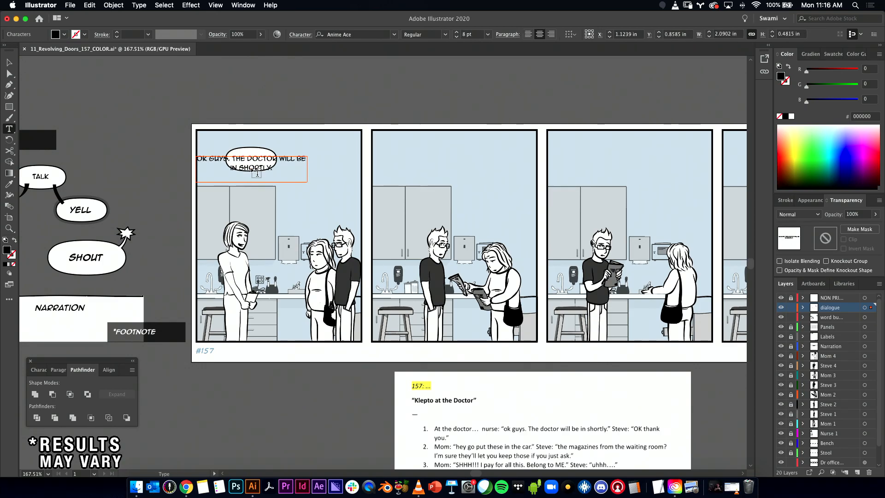
- Narrow the nurse's text frame to about 1.57 in and enlarge the bubble around it to about 1.89 × 0.68 in
click(9, 63)
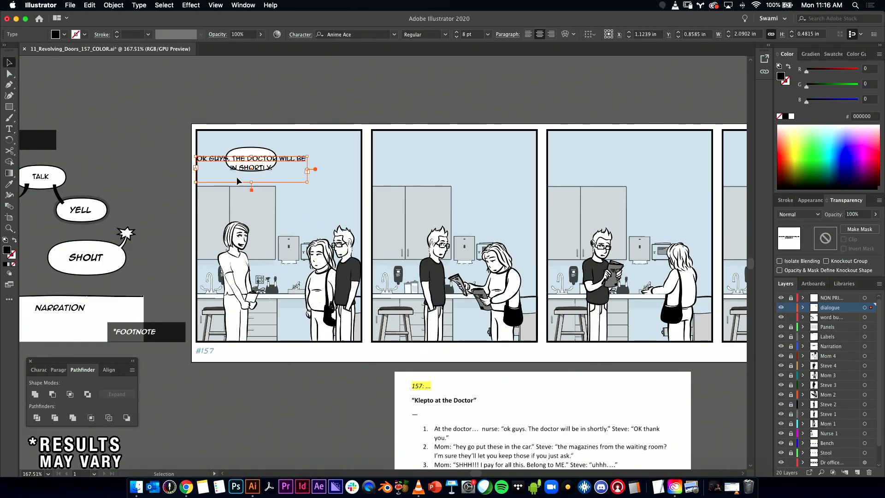
drag(196, 182, 225, 186)
click(278, 92)
scroll(257, 138, up, 3)
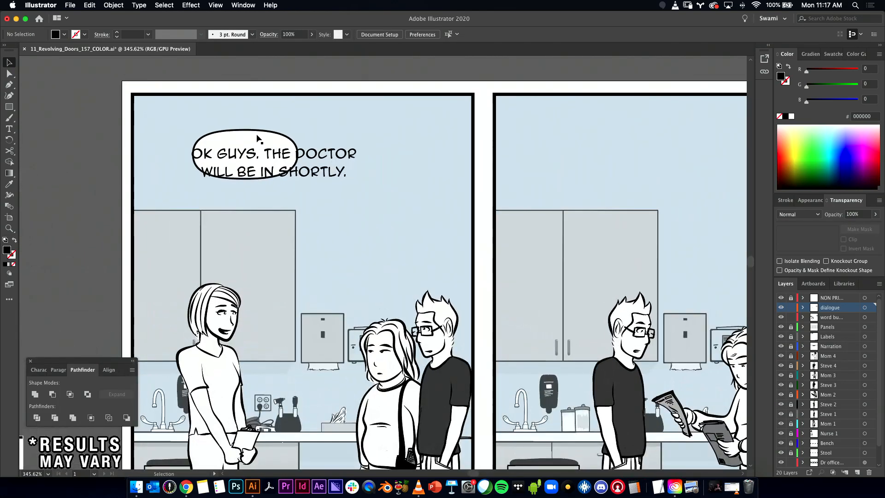
click(257, 136)
drag(298, 180, 388, 203)
drag(296, 136, 286, 132)
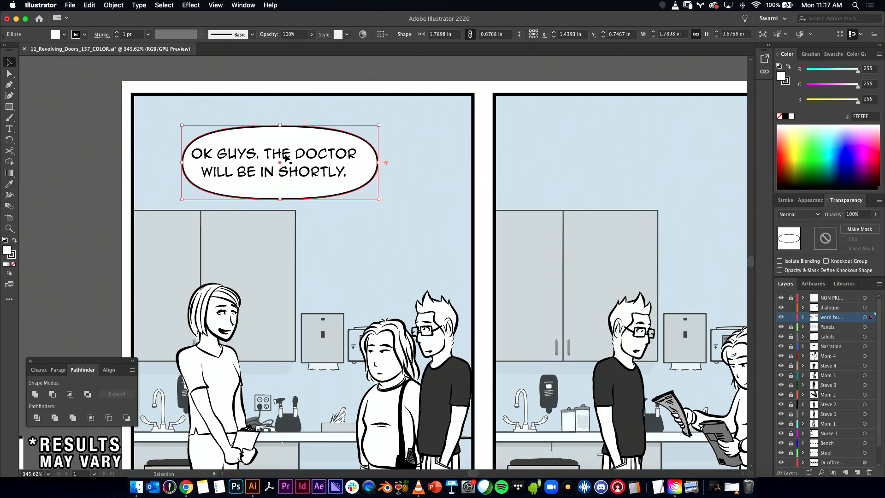
drag(183, 164, 171, 163)
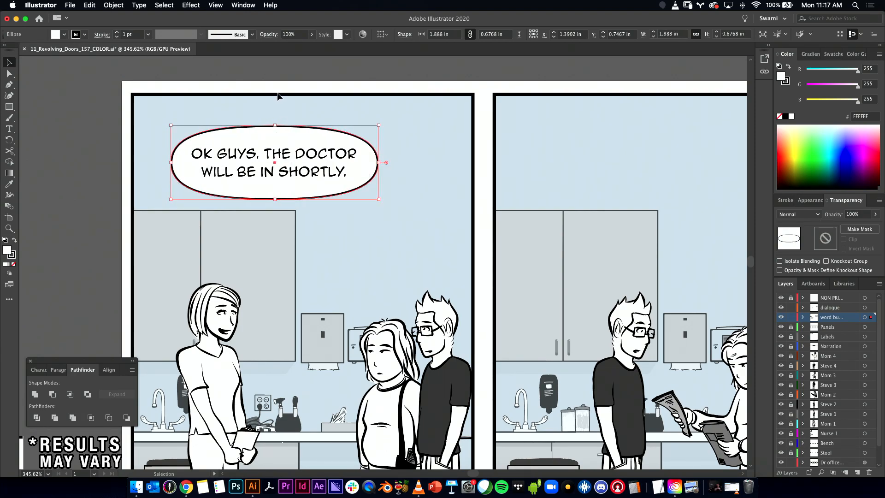
- Narrow the nurse's text frame to about 1.2 in for three lines and reshape its bubble to about 1.48 × 0.77 in
click(361, 170)
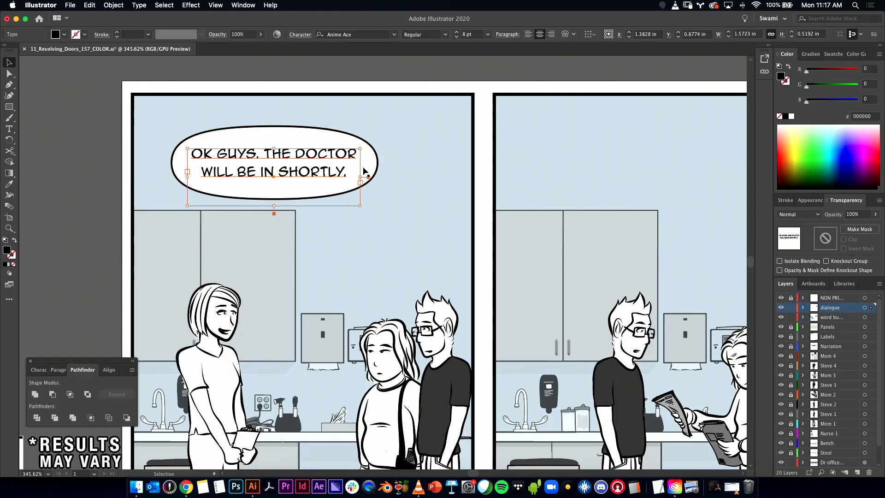
mouse_move(362, 176)
mouse_down()
mouse_move(339, 183)
mouse_move(365, 178)
mouse_up()
drag(363, 178, 340, 177)
drag(264, 178, 262, 172)
click(350, 154)
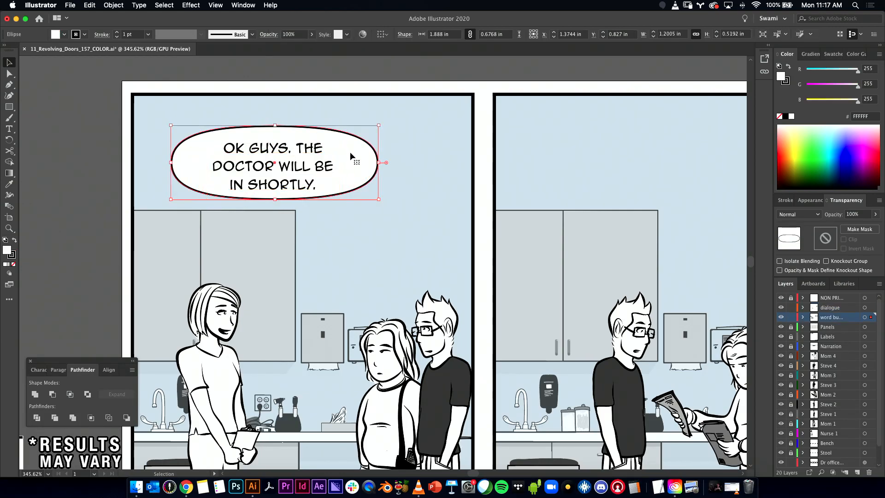
drag(381, 203, 355, 204)
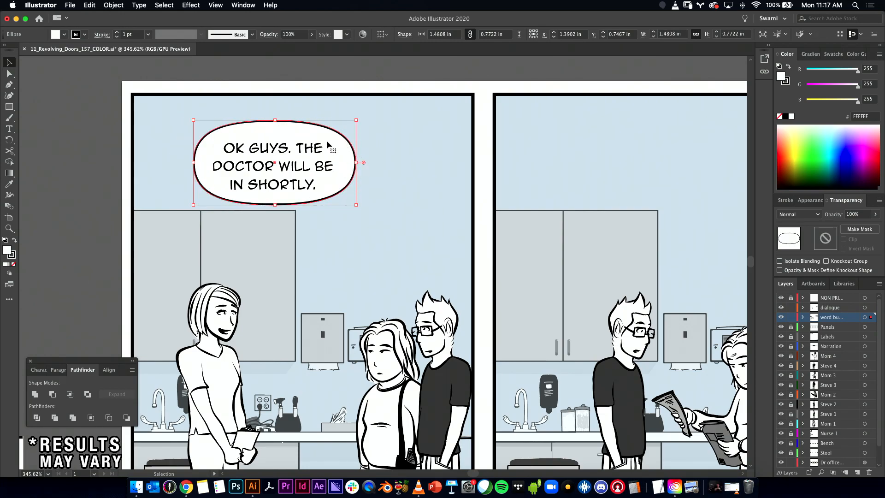
drag(306, 129, 306, 132)
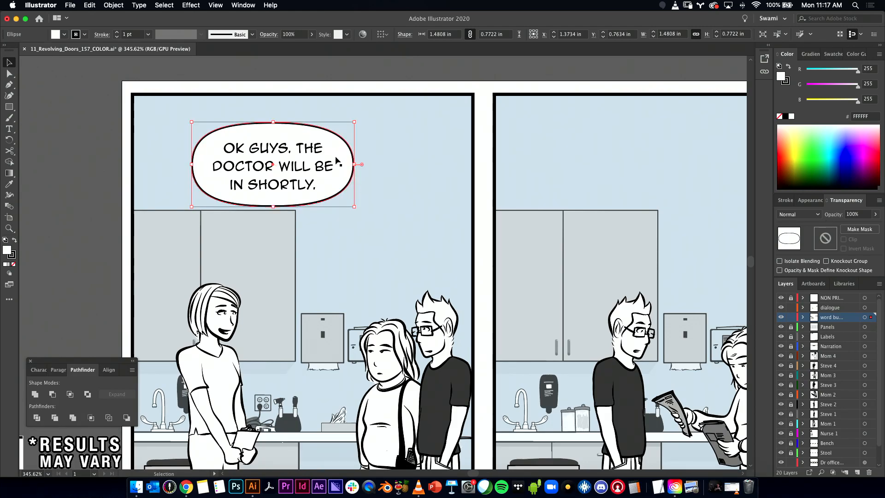
- Centre the nurse's dialogue text and its bubble horizontally on each other, and deselect them
shift+click(303, 184)
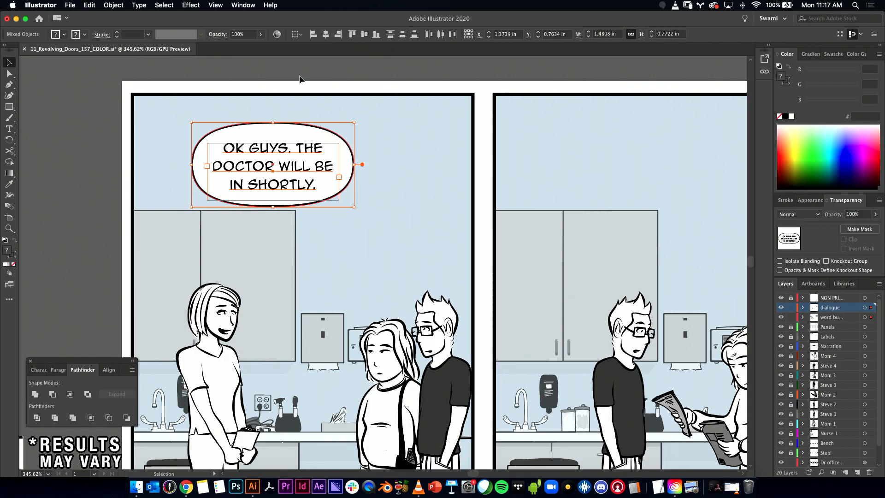
click(316, 89)
drag(315, 87, 271, 173)
click(389, 98)
- Copy the reply "OK, thank you." from the script in Google Docs and return to the strip in Illustrator
drag(450, 237, 403, 205)
key(super+Tab)
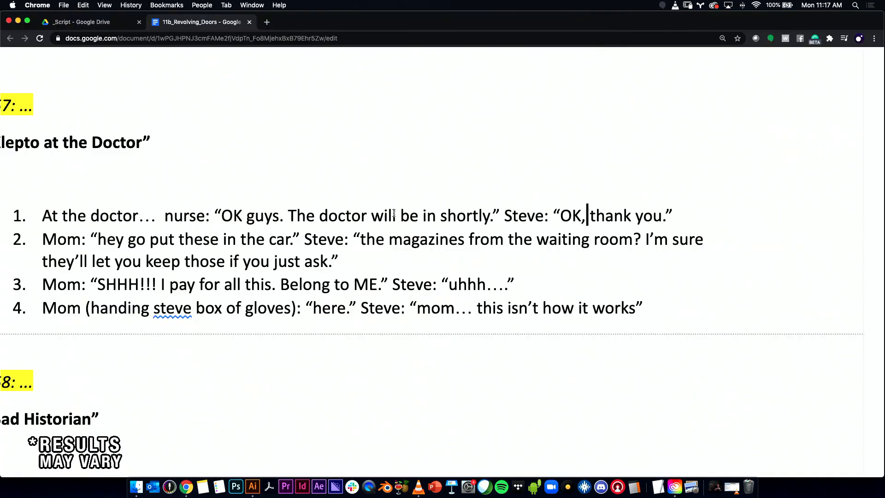
drag(558, 215, 670, 215)
key(super+c)
key(super+Tab)
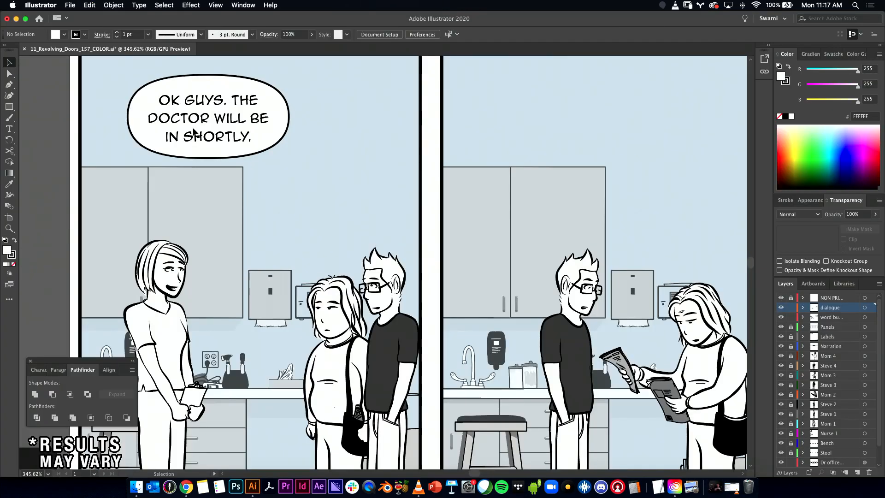
- Duplicate the nurse's bubble and text above the two visitors in the first panel, replacing the copied text with "OK, THANK YOU."
drag(113, 91, 333, 195)
key(t)
click(340, 199)
key(super+a)
key(super+v)
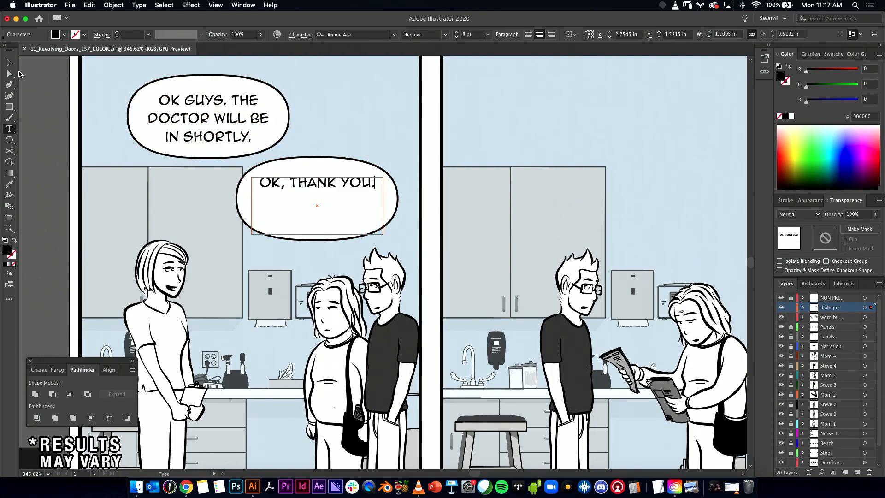
- Move the reply text down to the bubble's middle and shrink the bubble around it to about 1.38 × 0.42 in
key(Escape)
drag(317, 196, 317, 214)
click(336, 180)
drag(322, 159, 318, 176)
drag(399, 177, 394, 177)
- Reshape the top and bottom curves of the "OK, THANK YOU." bubble with the Anchor Point tool and deselect it
key(shift+c)
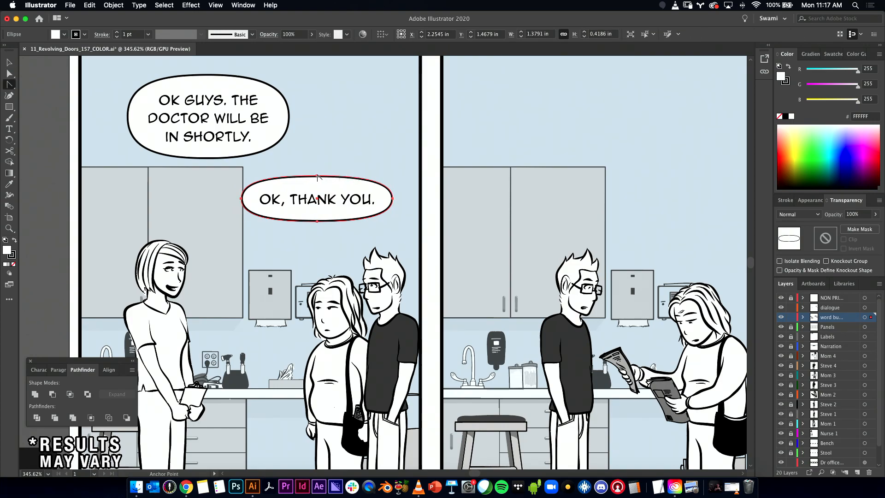
drag(317, 176, 373, 180)
key(super+z)
drag(317, 222, 270, 220)
key(v)
click(322, 164)
- Nudge the reply bubble down slightly around its text in the first panel and deselect everything
click(325, 183)
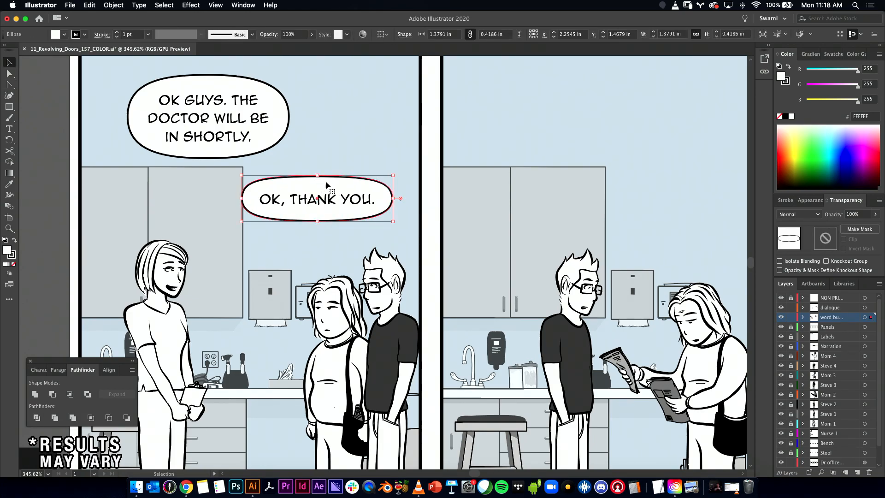
drag(327, 182, 336, 190)
shift+click(330, 199)
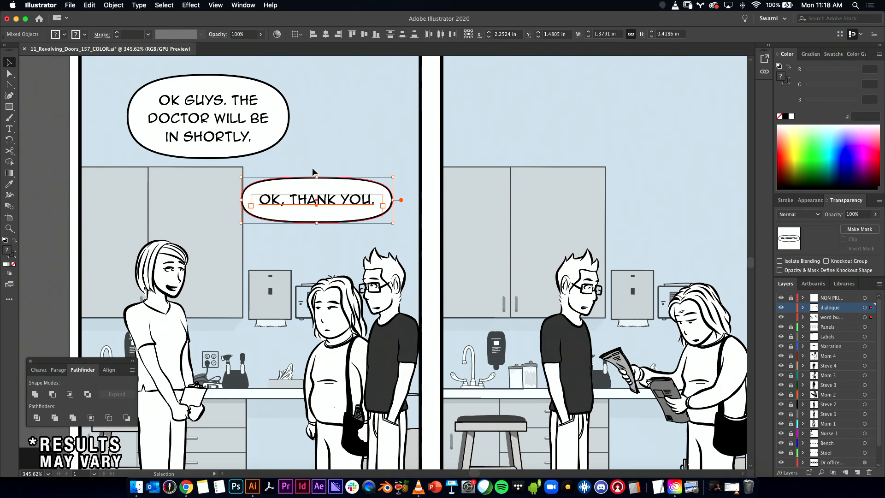
click(302, 148)
- Shift the reply text down and right off its bubble, and centre text and bubble on each other horizontally and vertically
drag(336, 204, 400, 229)
shift+click(335, 190)
click(326, 34)
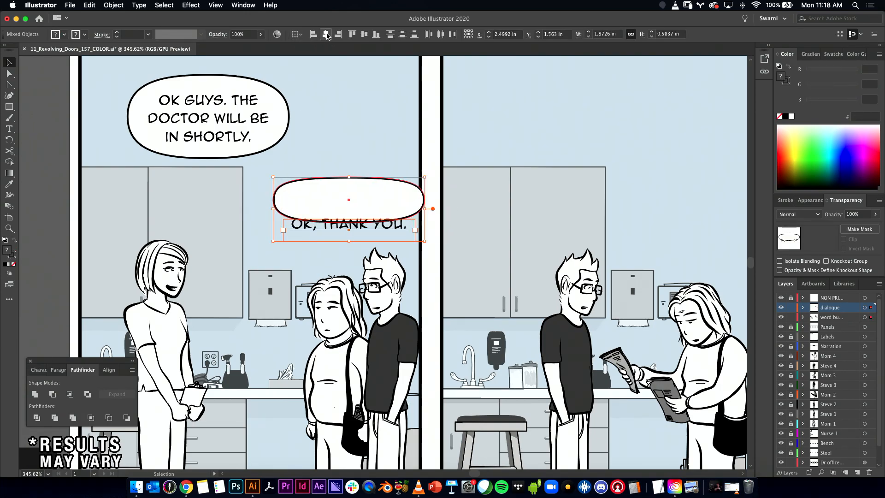
click(364, 34)
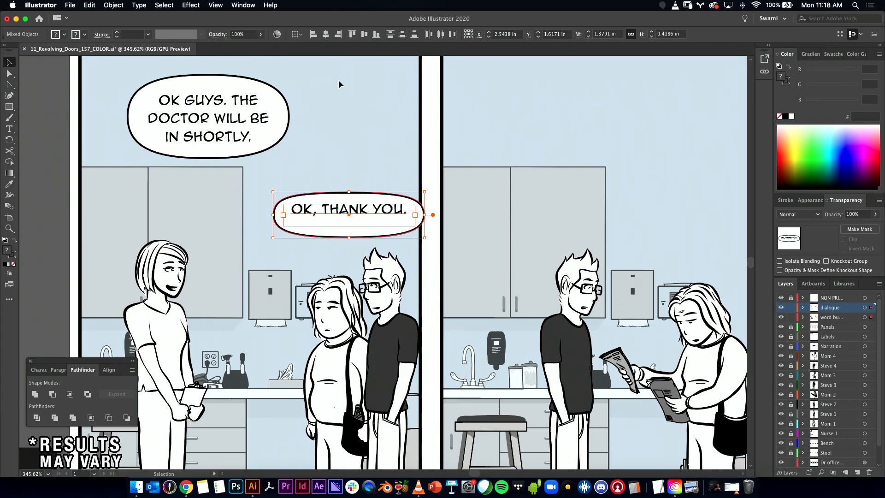
click(336, 175)
- Try extending the reply's text frame downward to reveal the overflow line "ASFASDFASF", and undo the frame change
click(321, 215)
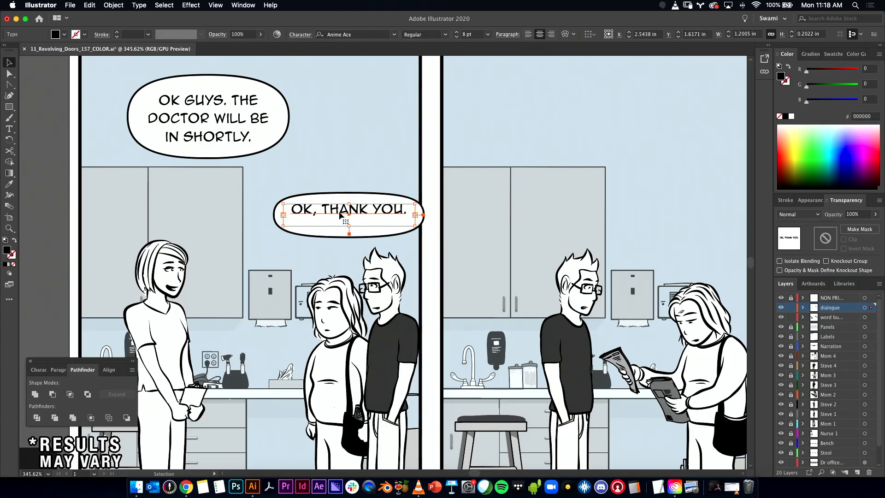
key(t)
click(397, 209)
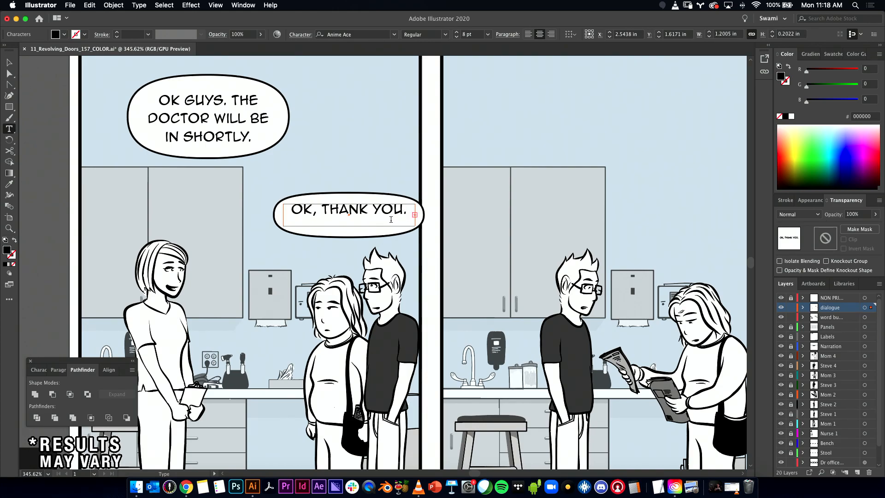
click(9, 62)
drag(349, 226, 343, 277)
key(a)
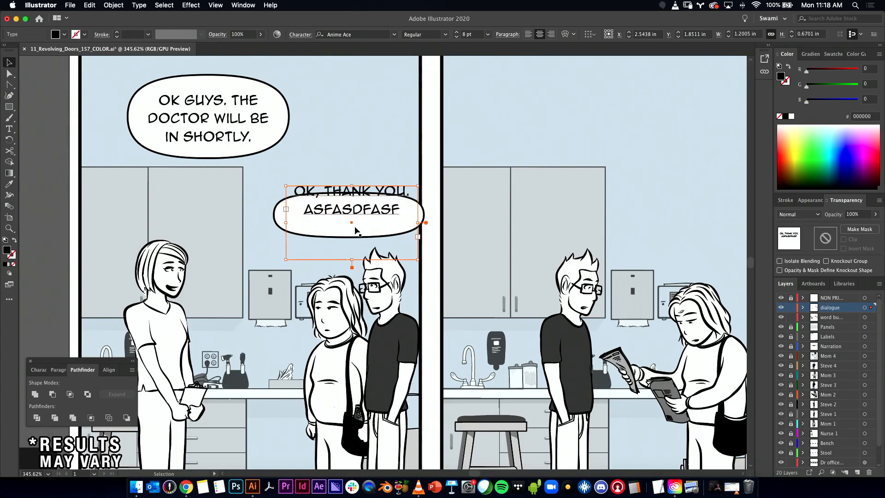
key(super+z)
key(v)
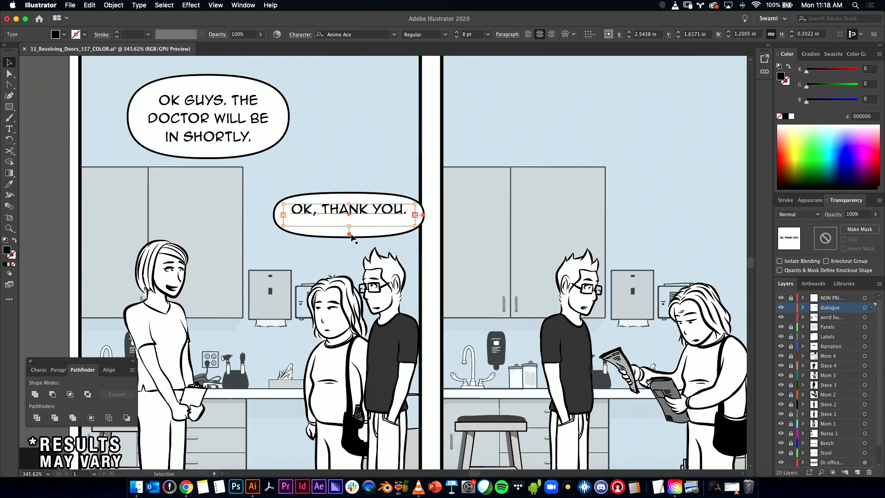
click(332, 155)
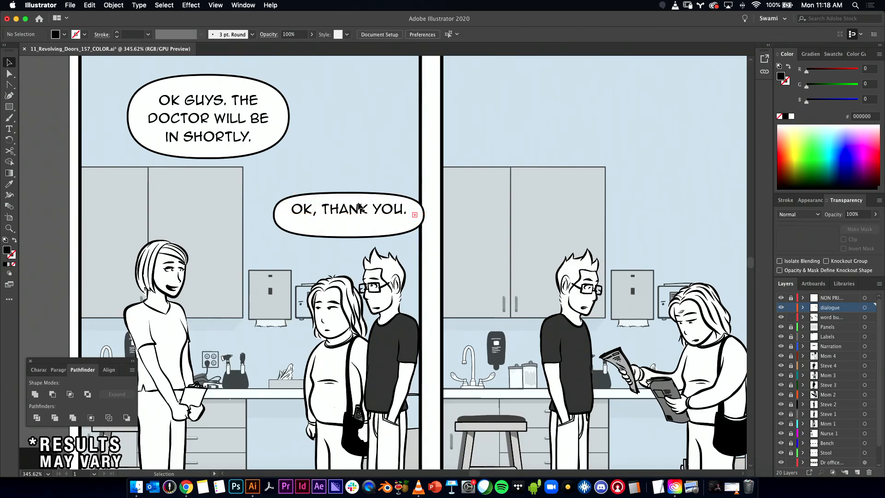
- Nudge the "OK, THANK YOU." text down slightly inside its bubble and deselect everything
click(361, 211)
key(a)
key(v)
click(378, 213)
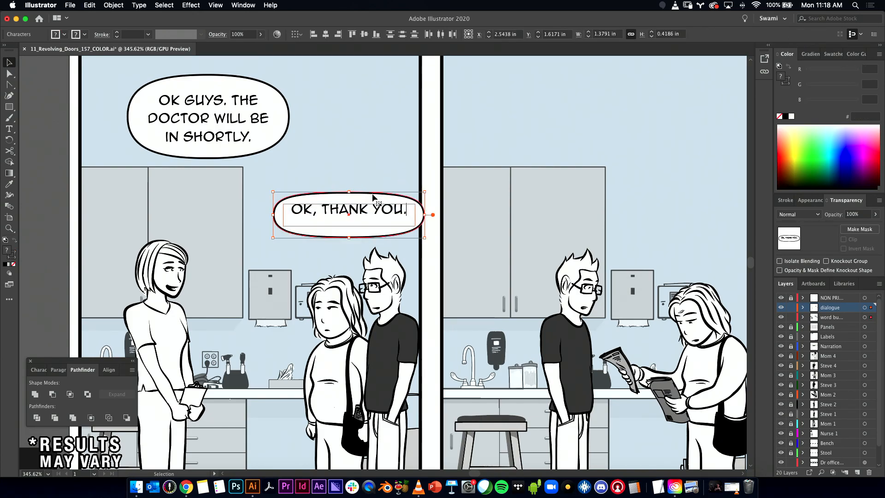
key(super+shift+a)
click(370, 210)
drag(365, 209, 366, 212)
key(super+shift+a)
key(super+shift+a)
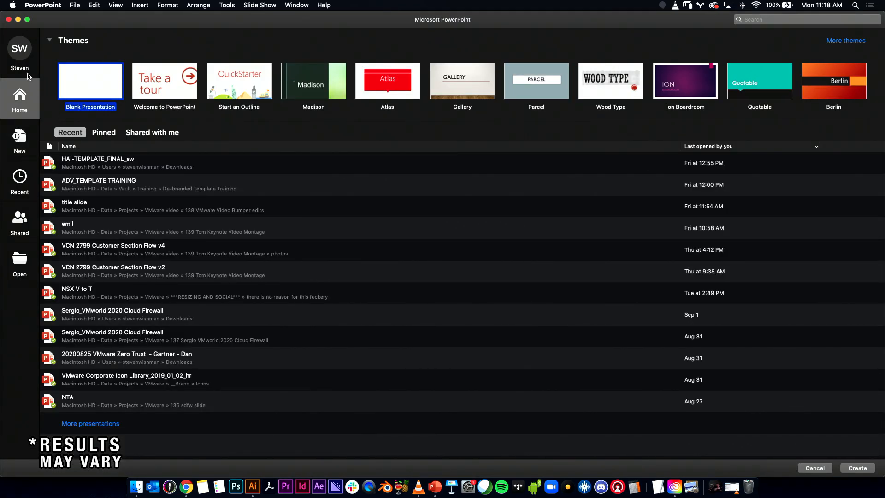
- Create a blank presentation in PowerPoint and delete the title and subtitle placeholders from its first slide
click(30, 142)
double_click(126, 91)
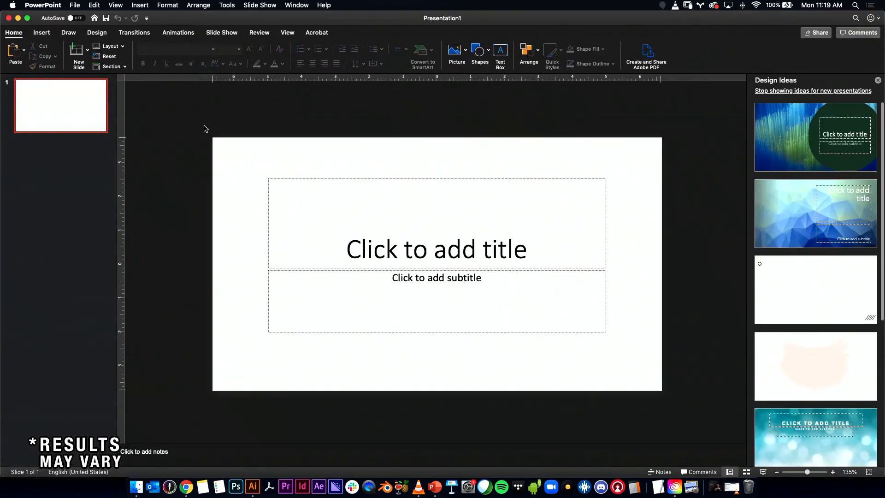
drag(200, 136, 612, 341)
key(Delete)
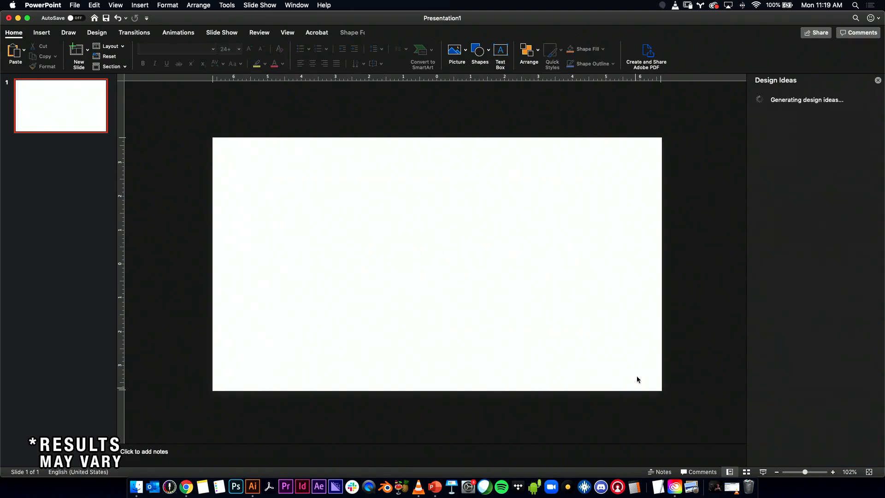
- Start inserting a text box on the empty slide
click(41, 32)
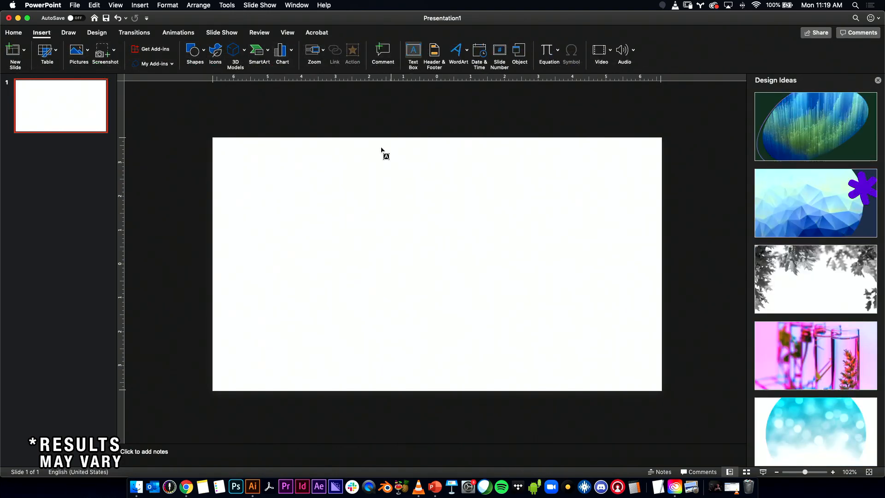
- Draw a wide text box on the blank slide containing "Sample Text" and try to make it narrower and taller
drag(281, 203, 572, 304)
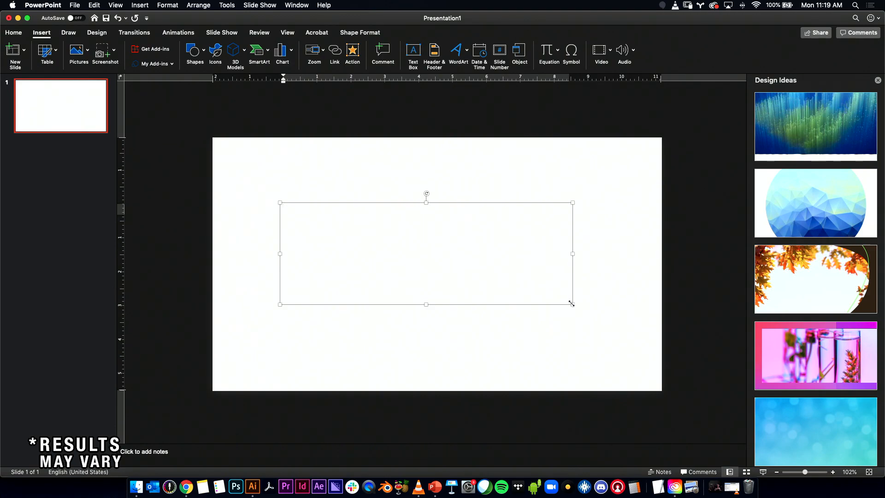
text(Sample Text)
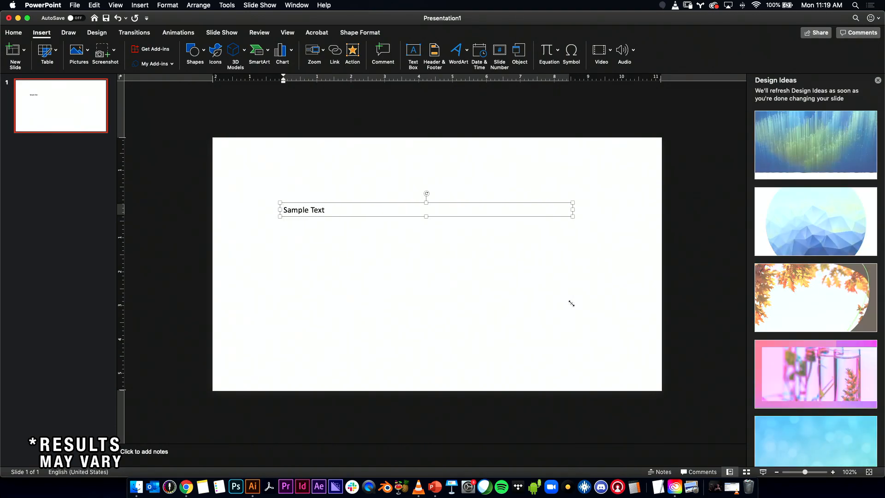
key(super+a)
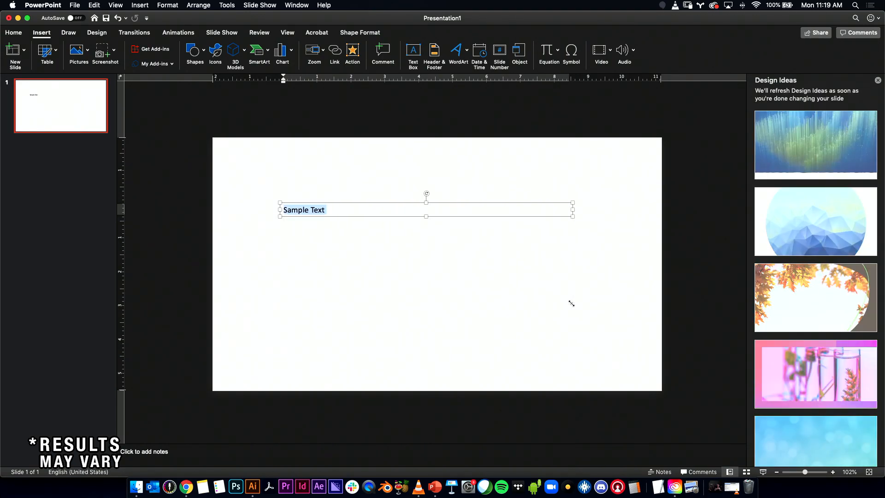
drag(571, 217, 501, 302)
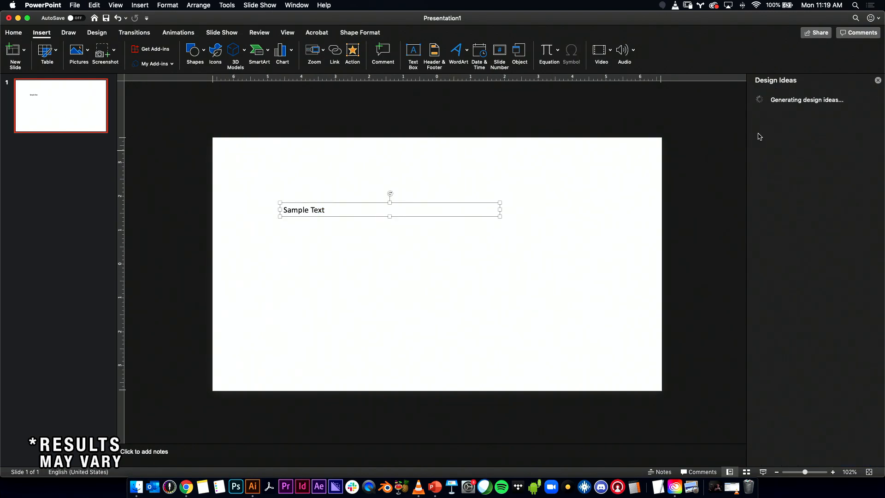
- Set the sample text box to Do not Autofit and resize it to a narrower, taller frame
right_click(499, 203)
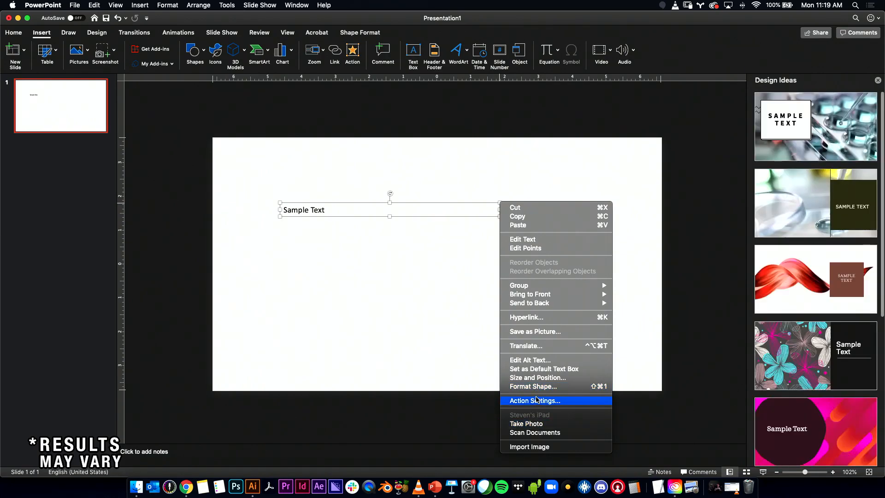
click(538, 387)
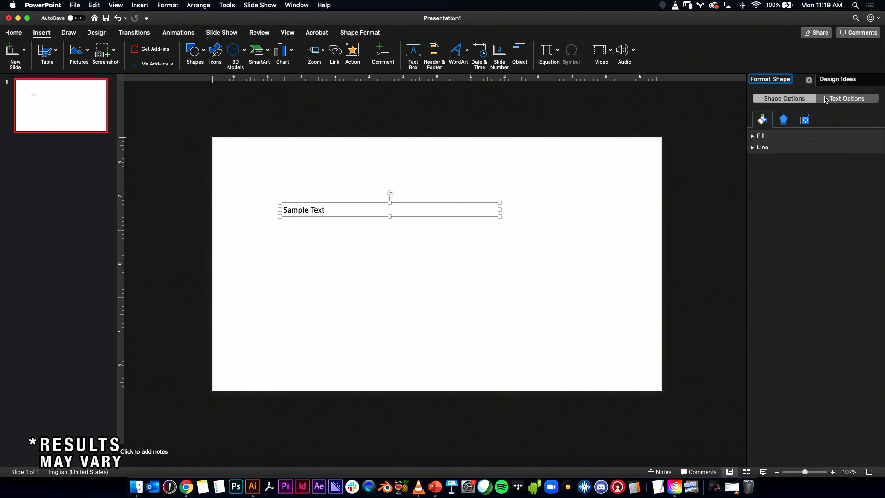
click(843, 99)
click(805, 120)
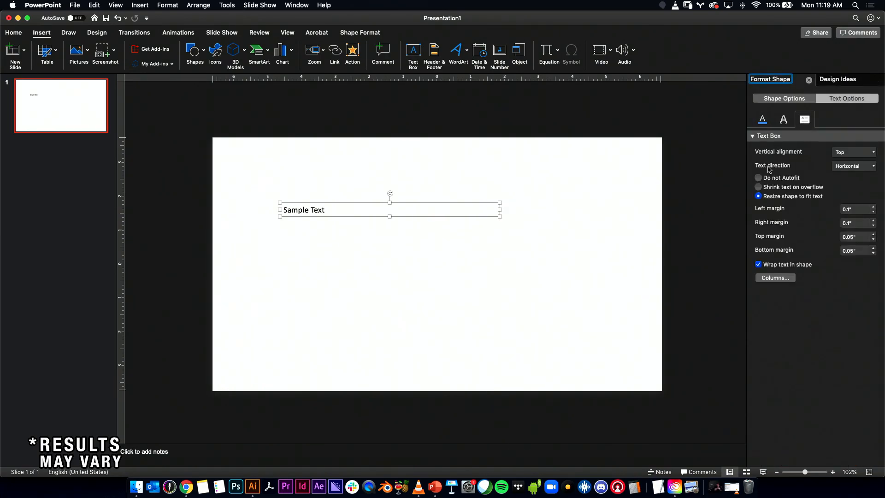
click(765, 179)
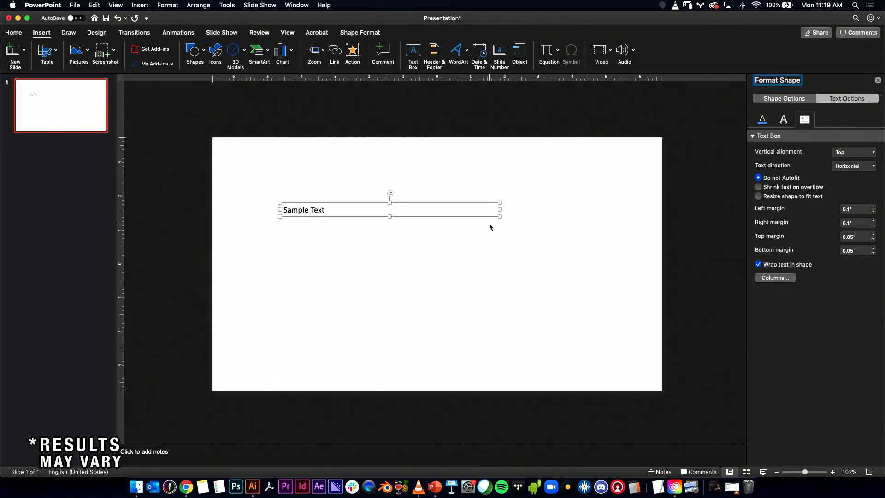
drag(499, 216, 472, 287)
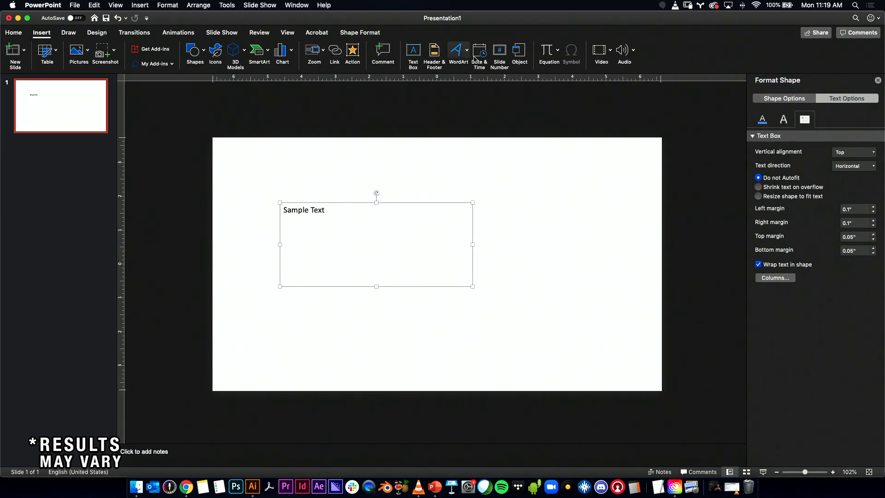
- Centre the sample text horizontally and vertically in its box, and shrink the box from its upper right corner
click(14, 32)
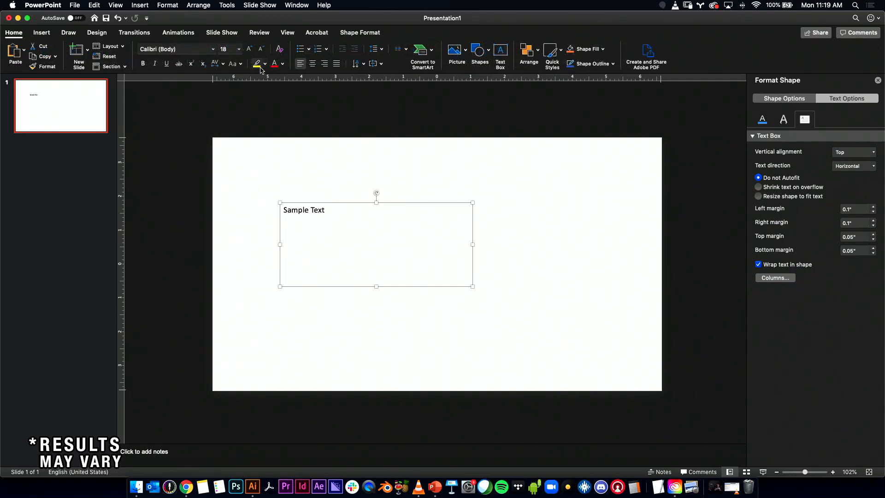
click(313, 64)
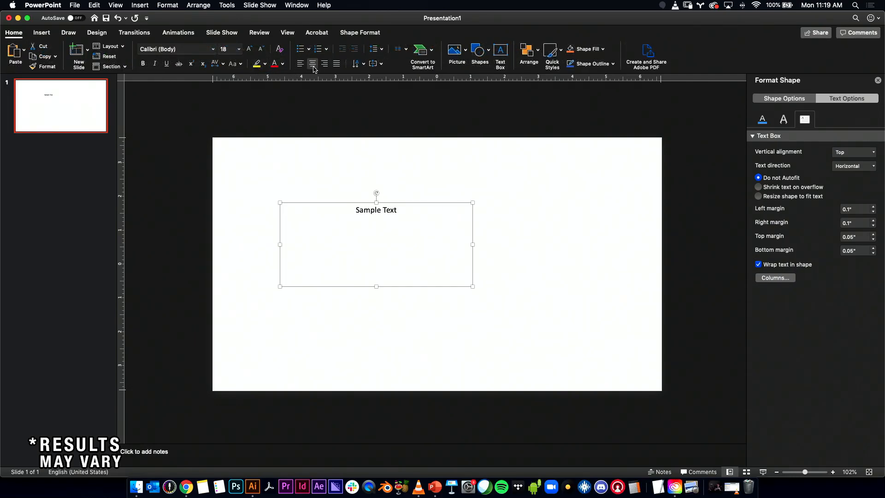
click(374, 64)
click(397, 107)
drag(470, 205, 421, 218)
text(v)
click(428, 186)
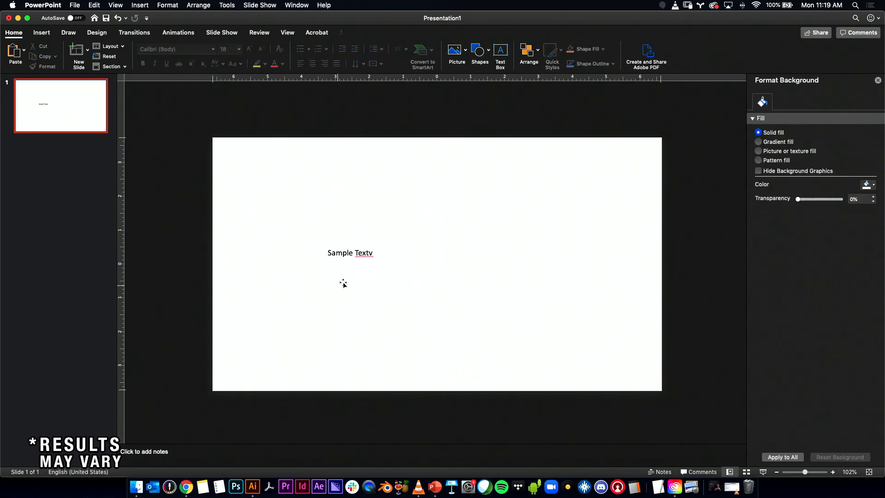
- Quit PowerPoint and return to the comic strip in Illustrator
click(36, 4)
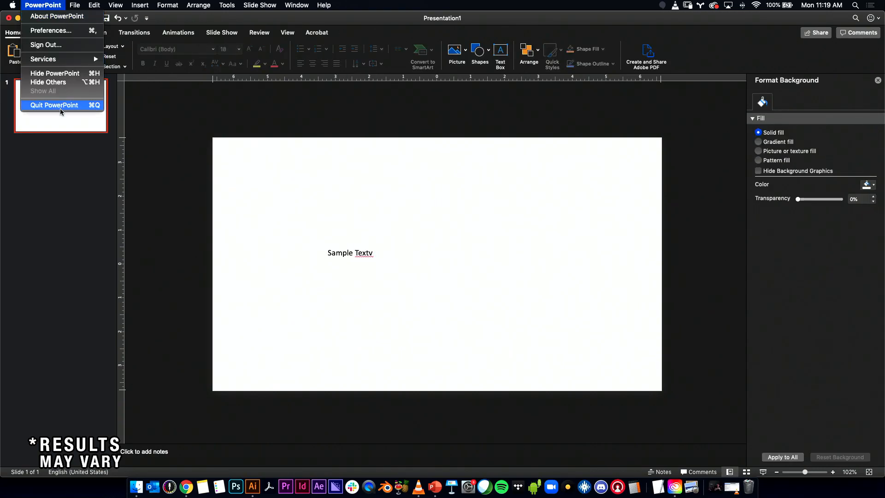
click(60, 107)
click(341, 130)
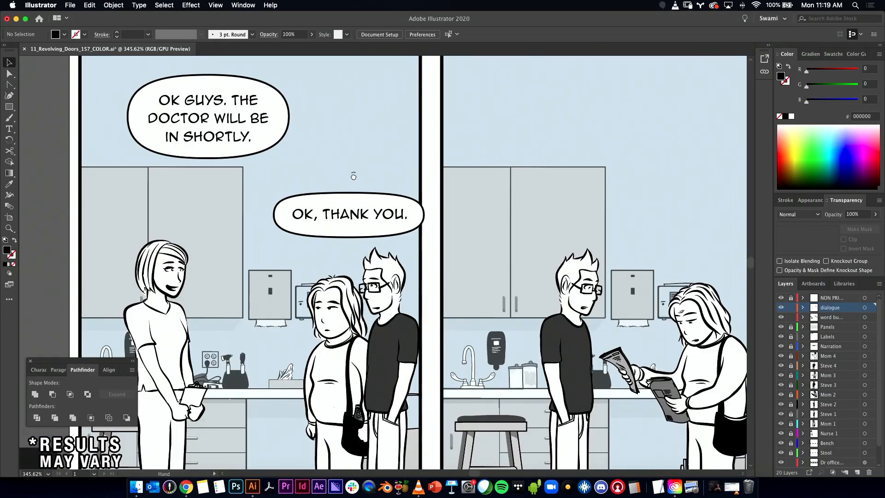
- Move the "OK, THANK YOU." balloon with its text up and left, closer to the first balloon
scroll(345, 174, left, 5)
click(446, 219)
drag(444, 216, 425, 198)
click(421, 153)
click(455, 182)
drag(489, 175, 428, 193)
click(476, 156)
scroll(446, 180, down, 5)
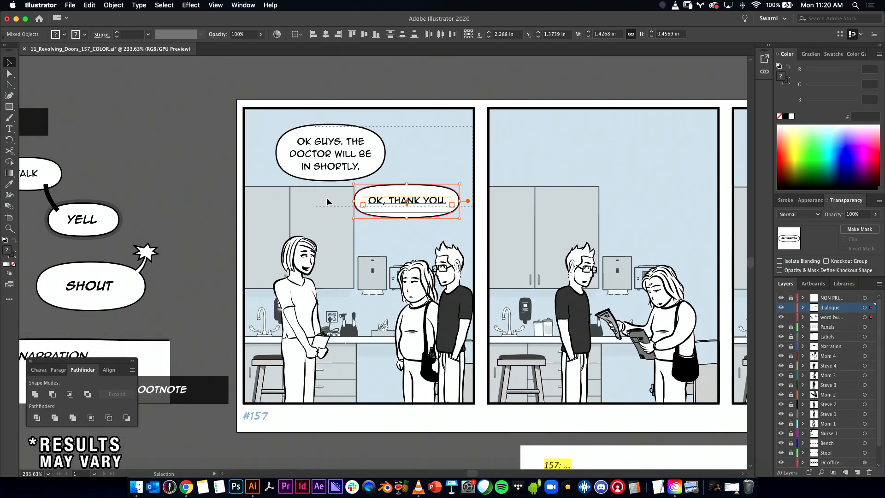
- Shift both first-panel balloons slightly up and left together, and tuck "OK, THANK YOU." closer under the upper balloon
click(405, 149)
click(352, 139)
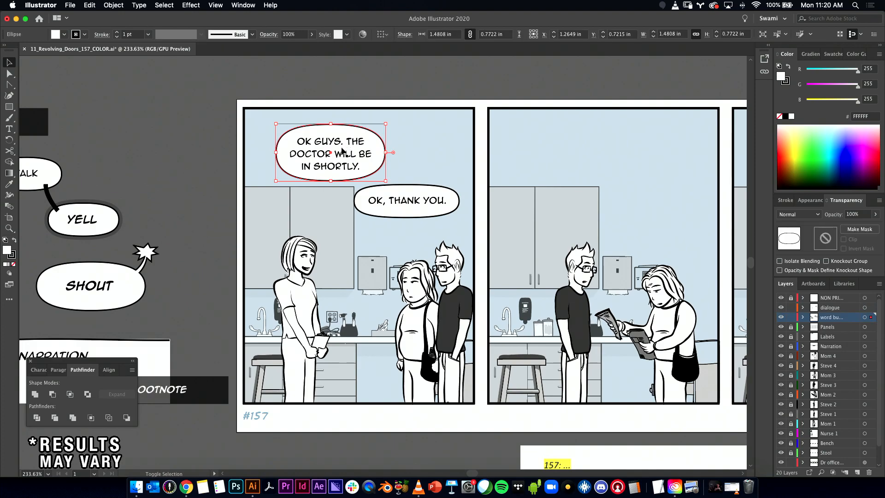
shift+click(427, 204)
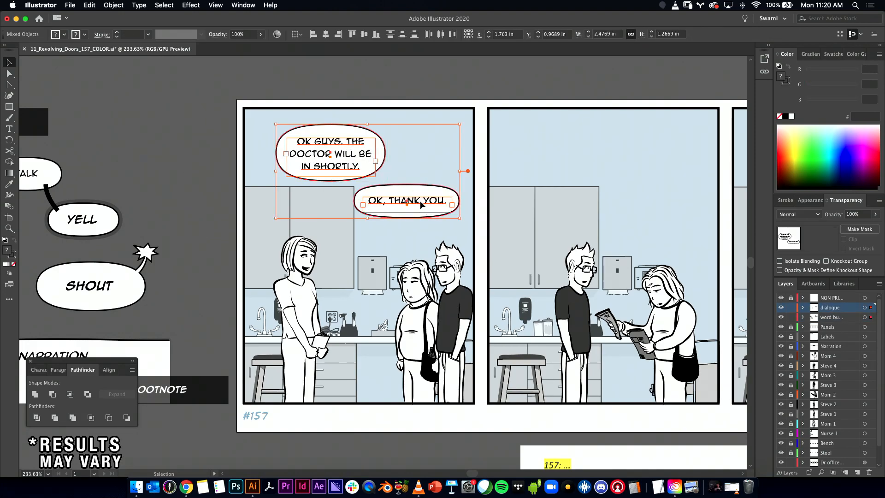
drag(421, 202, 418, 199)
click(454, 125)
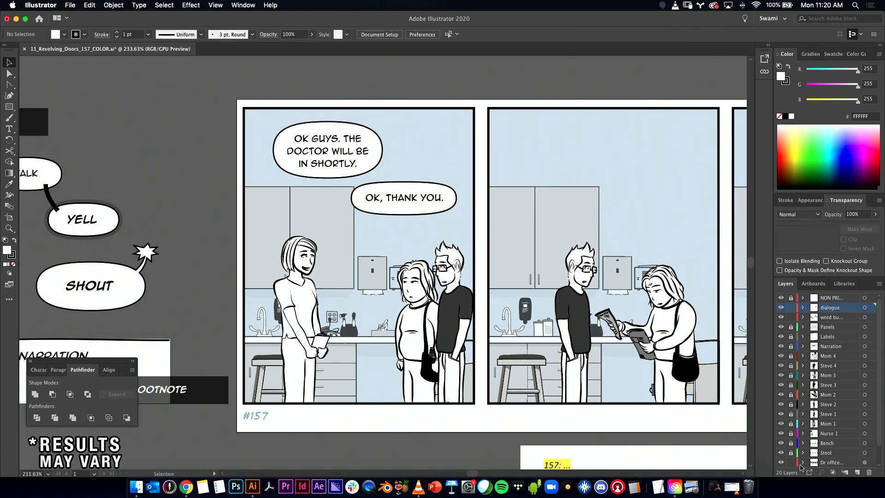
drag(405, 203, 401, 200)
click(443, 95)
- Switch to the script in Google Docs and capitalise "Hey" in Mom's line of item 2
scroll(349, 156, right, 5)
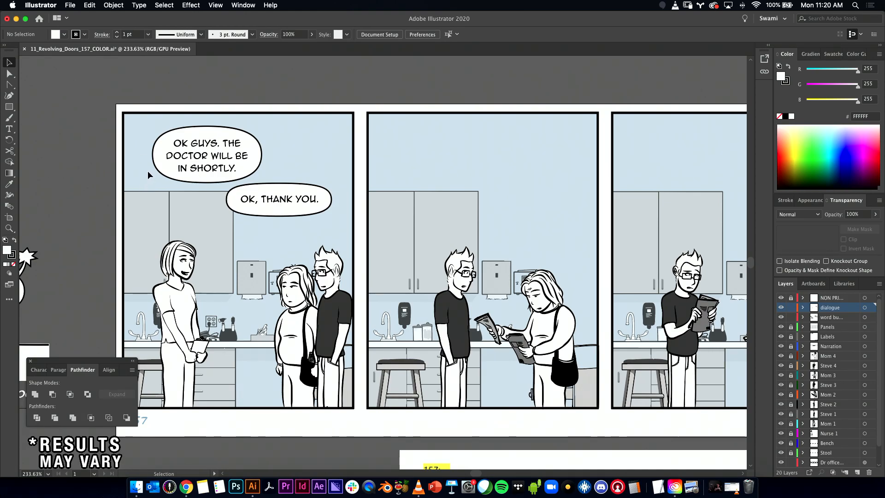
key(super+Tab)
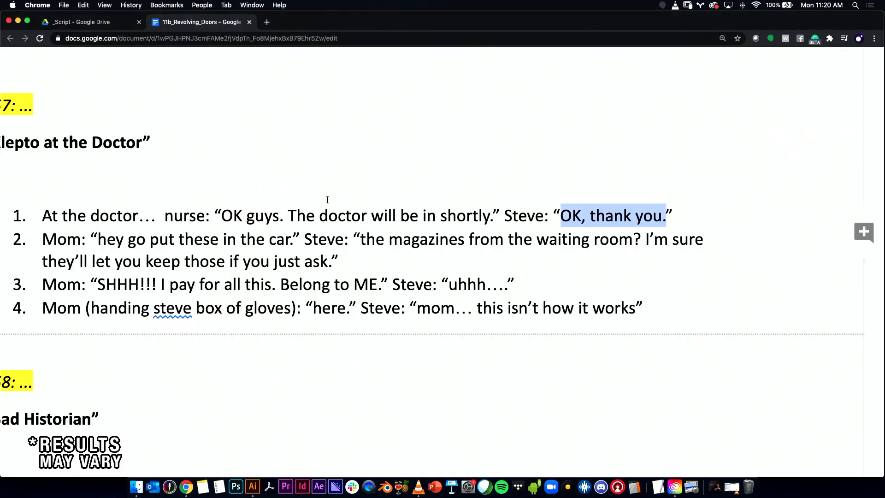
click(104, 239)
key(BackSpace)
text(H)
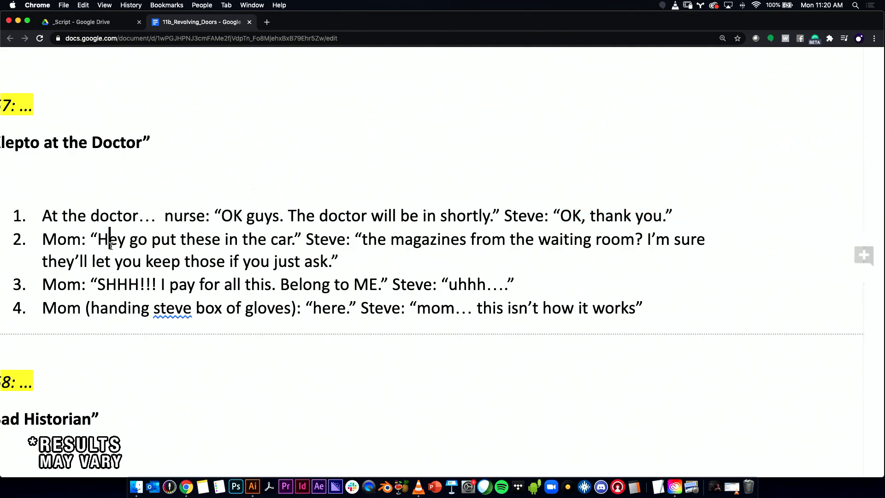
- Copy "Hey go put these in the car." from the script and add a comma after "Hey" there
drag(97, 238, 296, 238)
key(super+c)
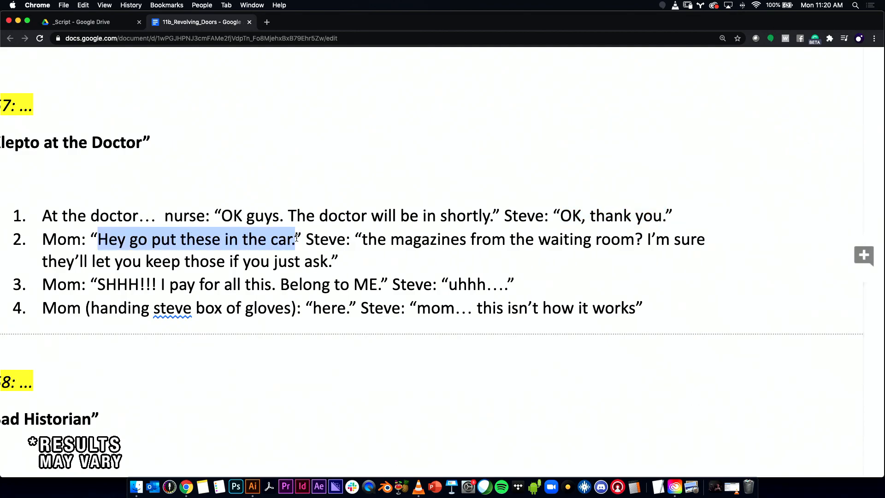
click(121, 249)
- Switch back to Illustrator and duplicate the "OK GUYS. THE DOCTOR WILL BE IN SHORTLY." balloon into the second panel
key(super+Tab)
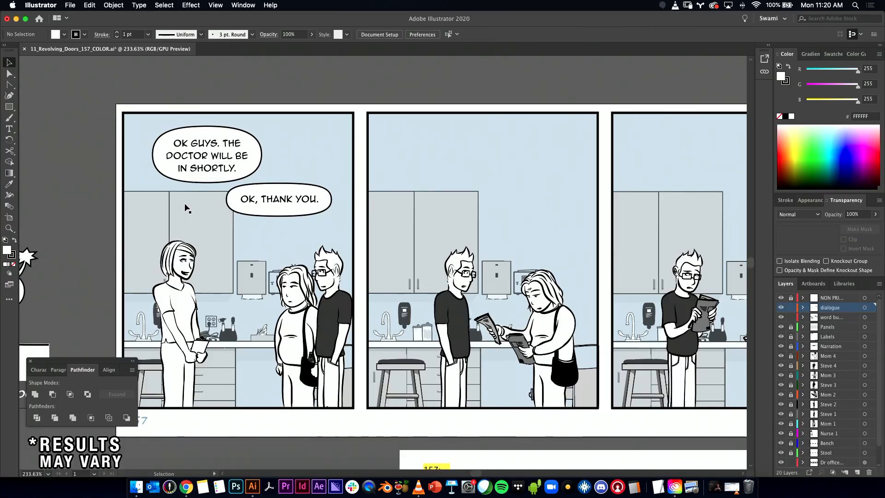
drag(207, 157, 505, 158)
key(super+shift+a)
- Replace the text of the second panel's balloon with the copied line "Hey go put these in the car."
key(t)
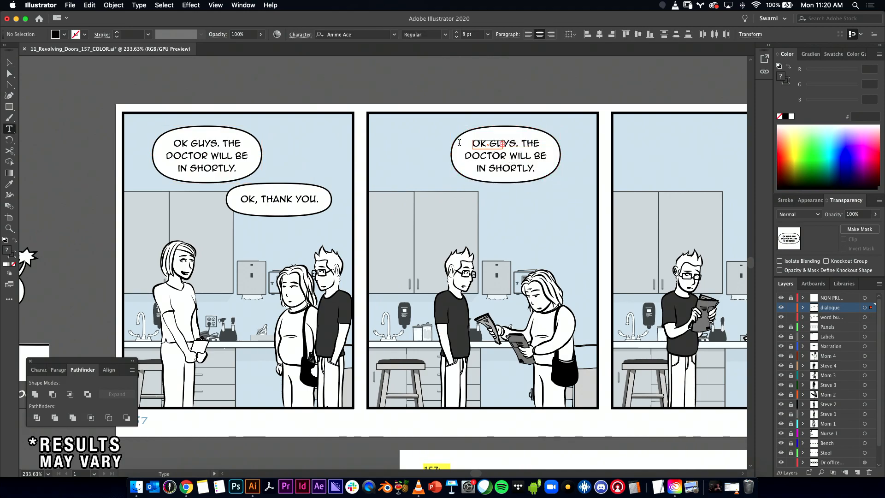
click(475, 144)
key(super+a)
key(super+v)
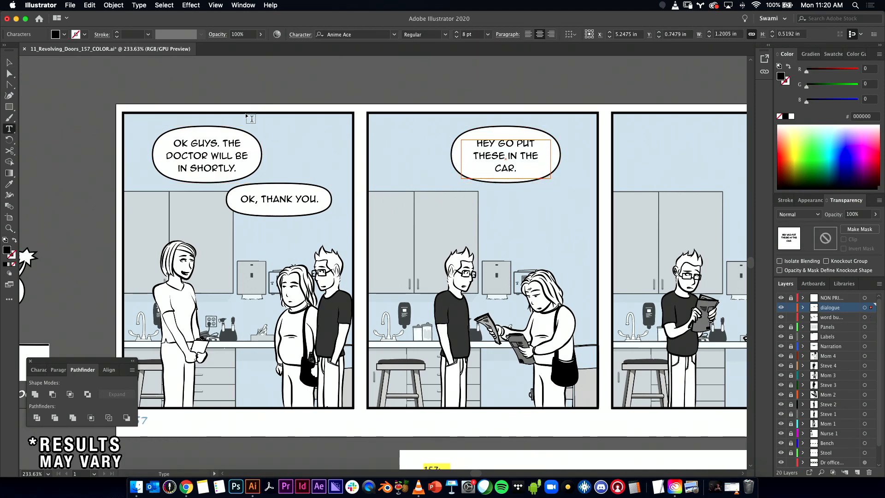
- Add a comma after "HEY" in the second panel's dialogue and narrow its text frame to about 0.78 in
click(493, 143)
text(,)
key(Escape)
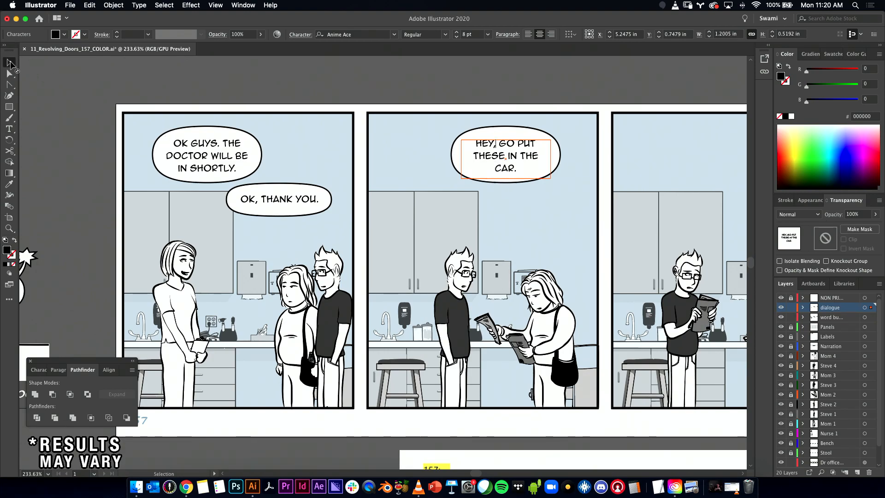
drag(461, 161, 539, 163)
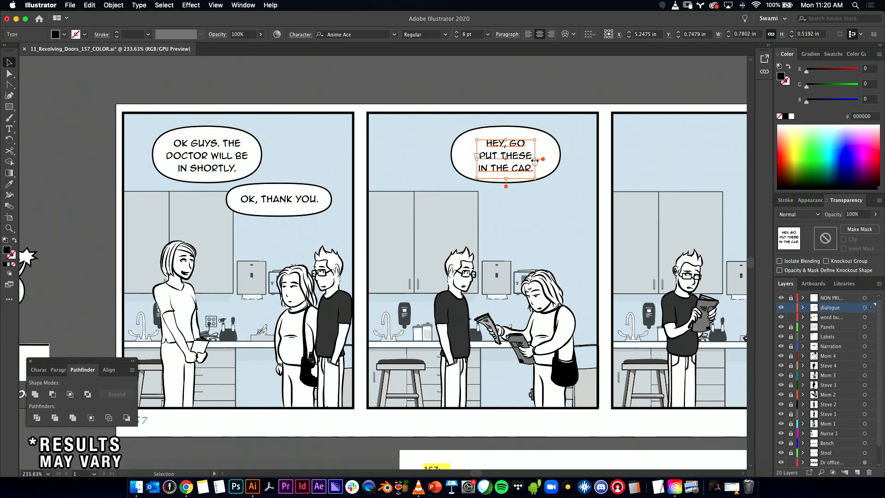
- Switch to the script, capitalise "The" in item 2's reply and copy the reply from "The magazines" through "just ask."
key(super+Tab)
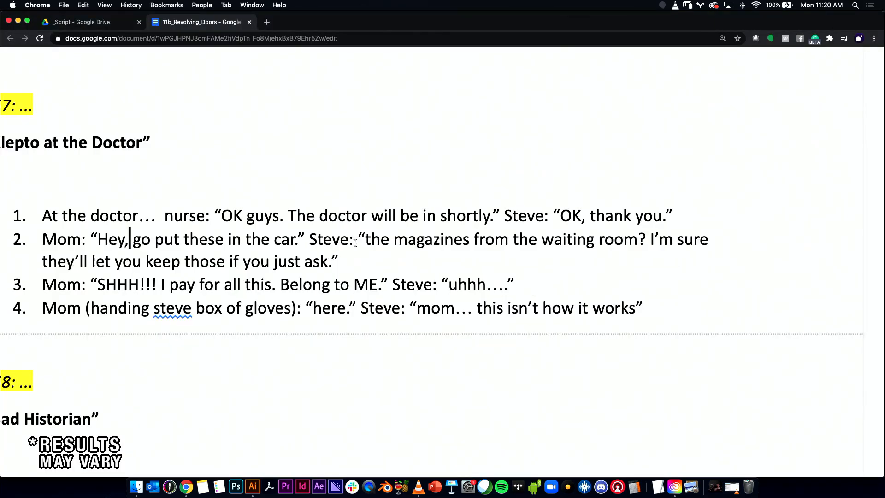
key(shift+Left)
text(T)
drag(365, 240, 339, 262)
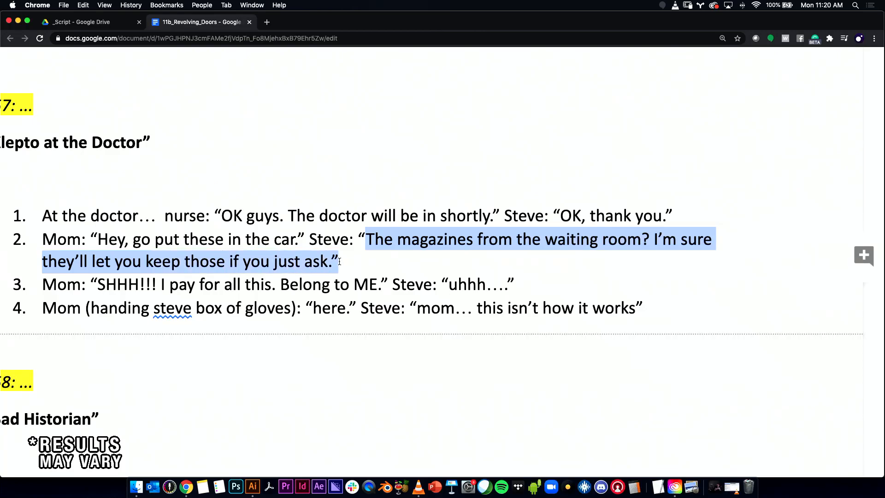
key(super+c)
- Back in Illustrator, duplicate the "HEY, GO PUT THESE IN THE CAR." text below left and replace it with the copied reply
key(super+Tab)
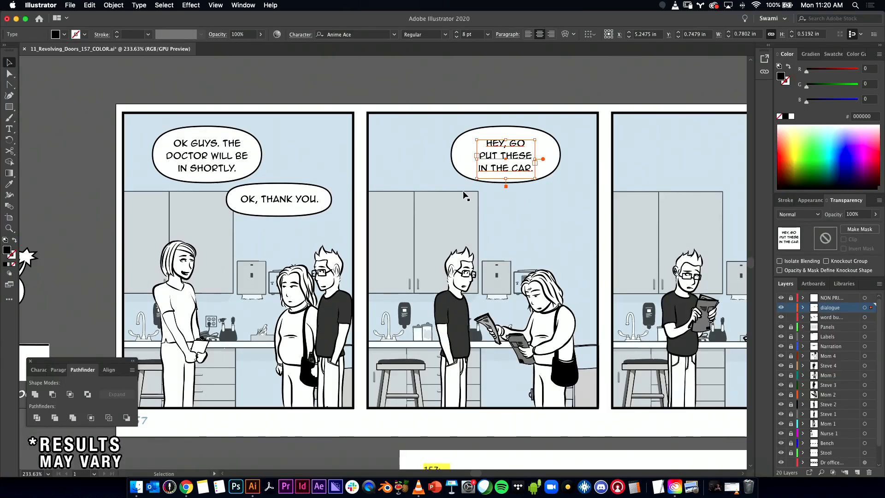
click(209, 81)
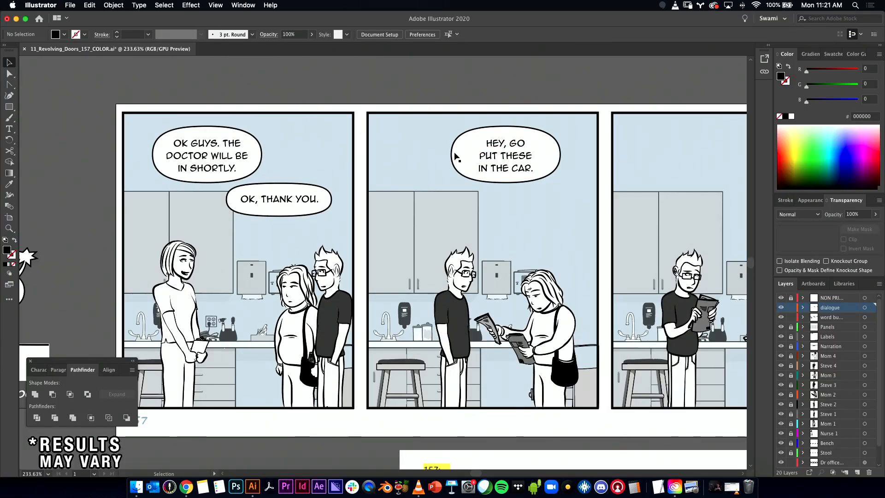
drag(519, 158, 435, 208)
double_click(435, 208)
key(super+a)
key(super+v)
key(Escape)
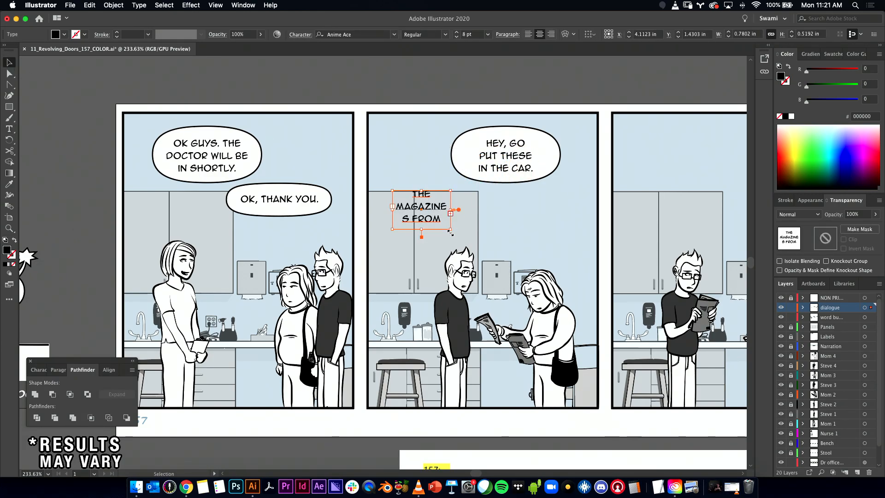
- Resize the reply's text frame in the second panel to about 2.05 in wide and 1.15 in high to fit the whole line
drag(447, 224, 446, 223)
scroll(799, 448, down, 2)
click(791, 443)
scroll(792, 443, up, 2)
scroll(424, 250, up, 3)
scroll(424, 240, down, 5)
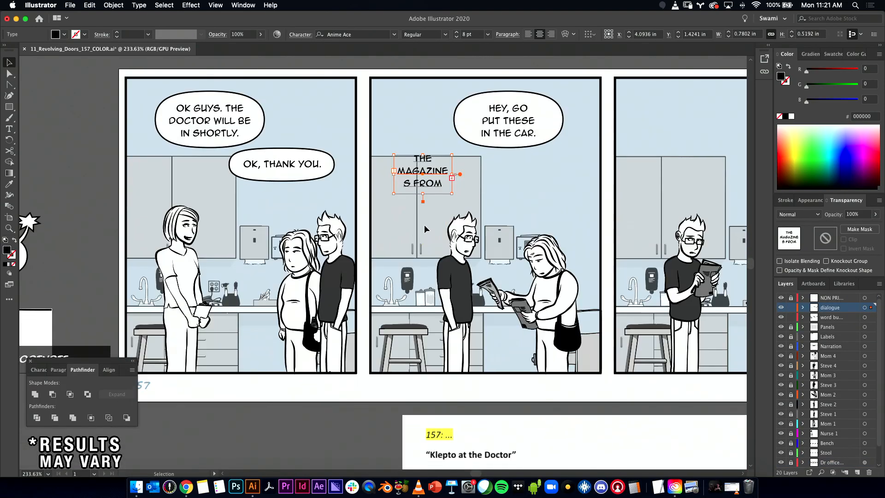
drag(452, 194, 570, 240)
drag(545, 159, 422, 210)
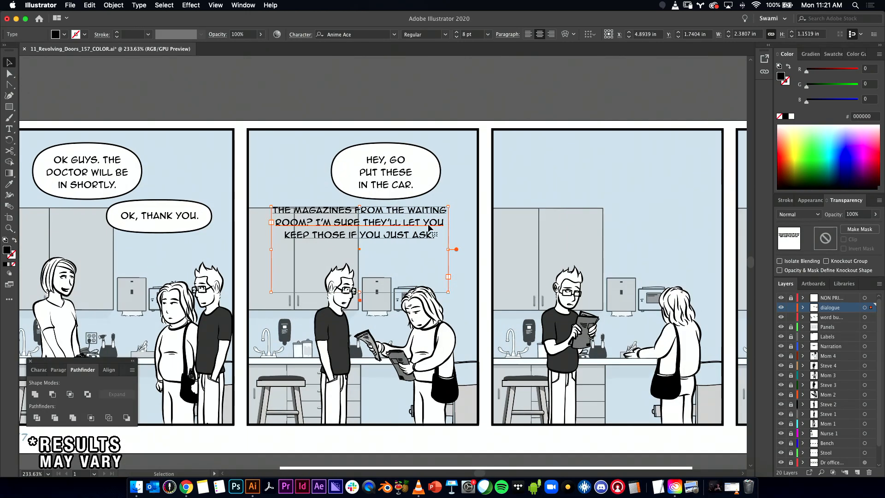
drag(449, 252, 424, 249)
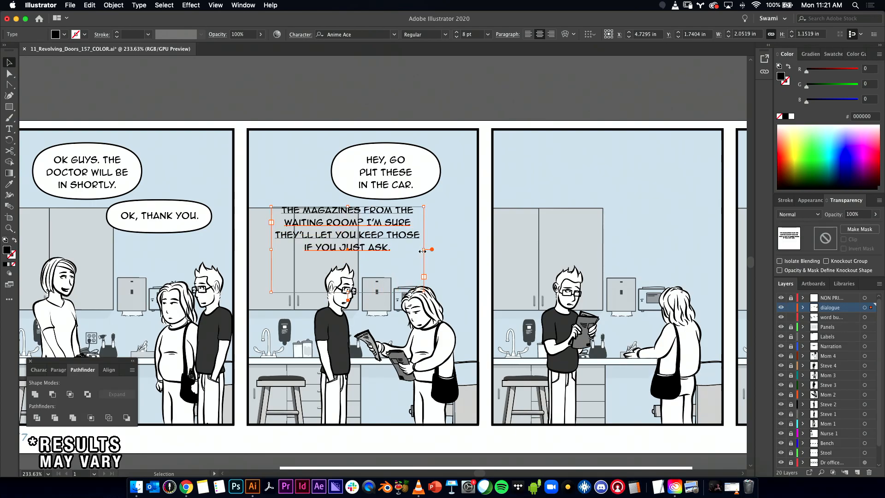
- Break the reply's first line after "FROM" in the second panel, then shorten and slightly reposition its text frame
key(t)
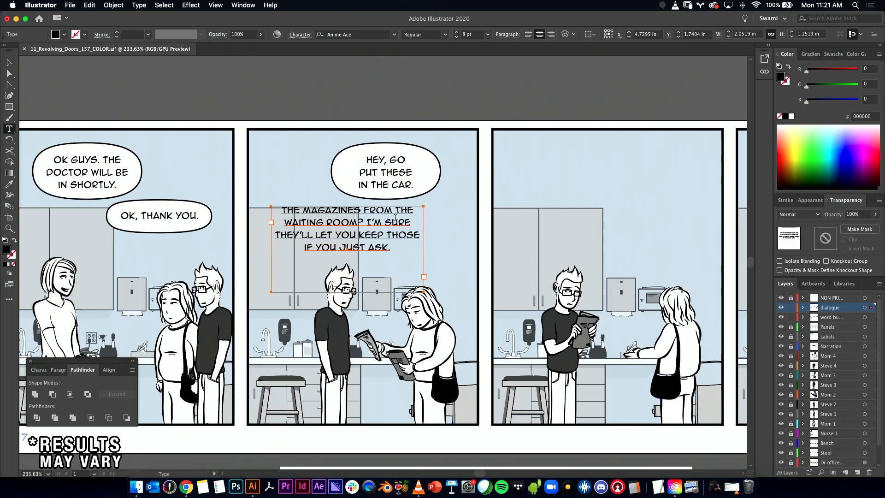
click(396, 215)
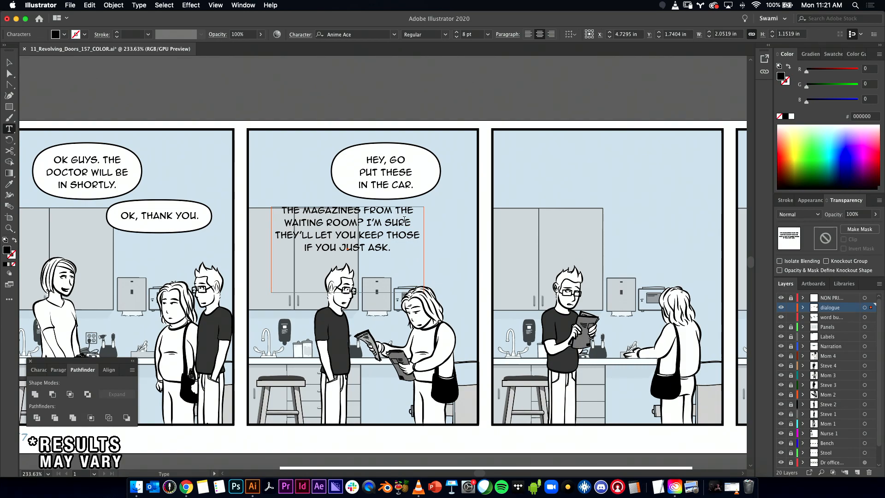
key(Return)
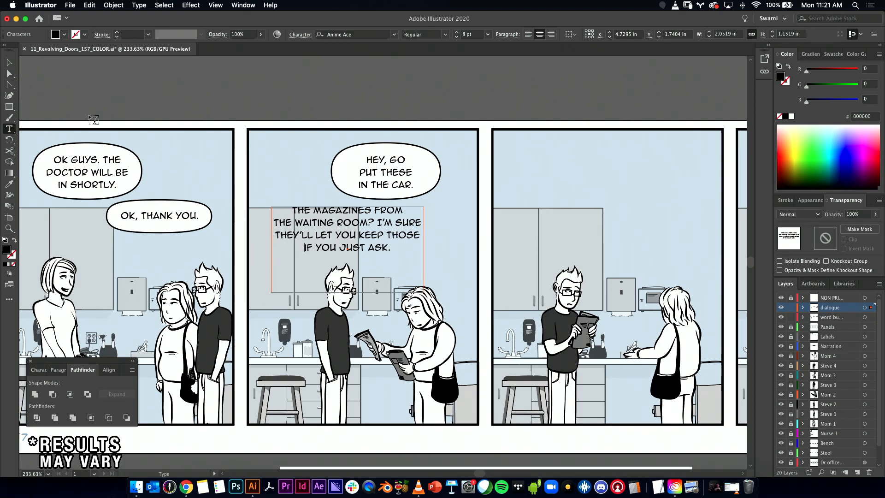
click(9, 63)
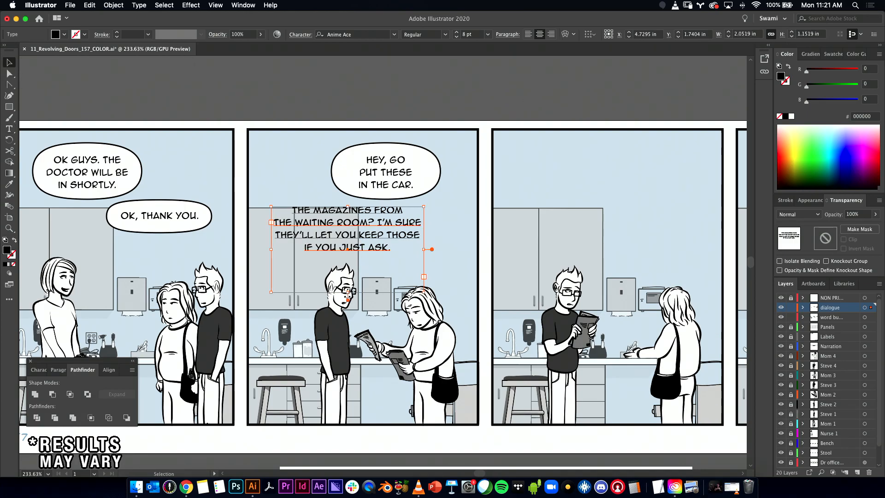
drag(348, 295, 348, 264)
drag(376, 232, 378, 231)
- Narrow the "HEY, GO PUT THESE IN THE CAR." balloon to about 1.11 in wide and move it with its text slightly up and right
click(393, 162)
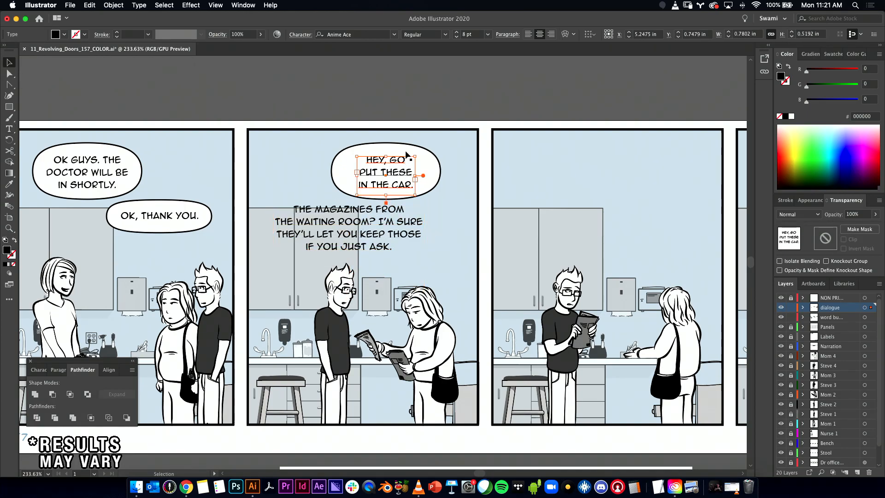
drag(332, 172, 345, 171)
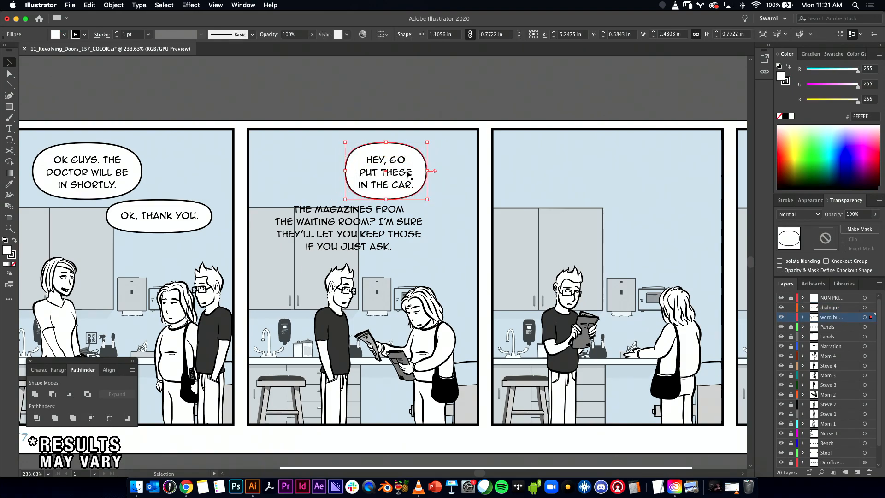
shift+click(408, 179)
drag(400, 176, 411, 174)
click(237, 185)
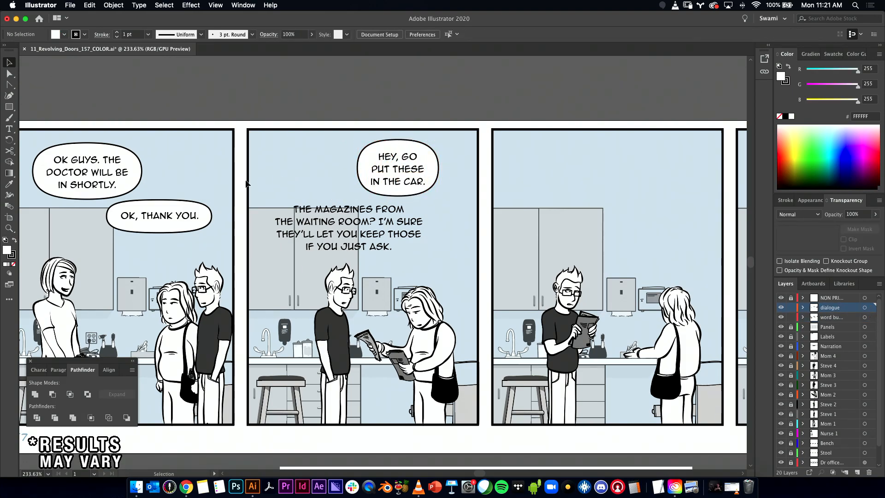
- Duplicate the "HEY" balloon behind the reply text and resize it to about 2.42 in wide and 0.94 in high
drag(398, 145, 304, 203)
drag(344, 226, 441, 227)
drag(351, 256, 353, 261)
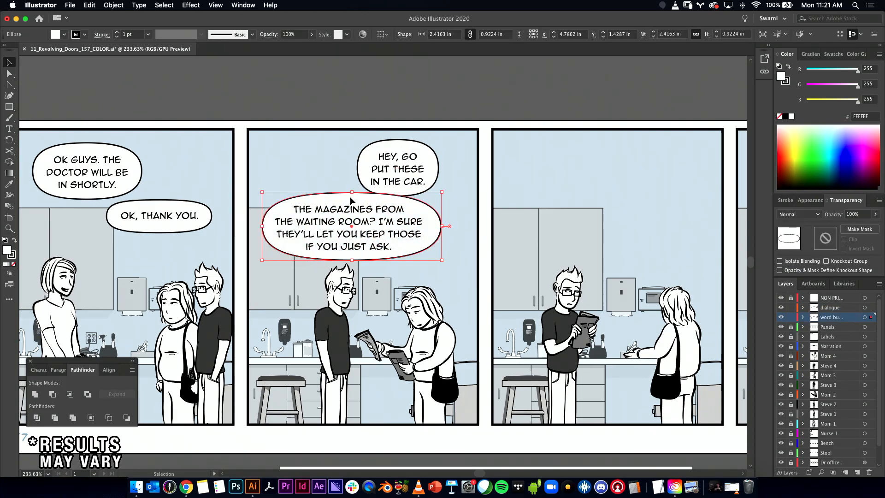
drag(352, 200, 350, 200)
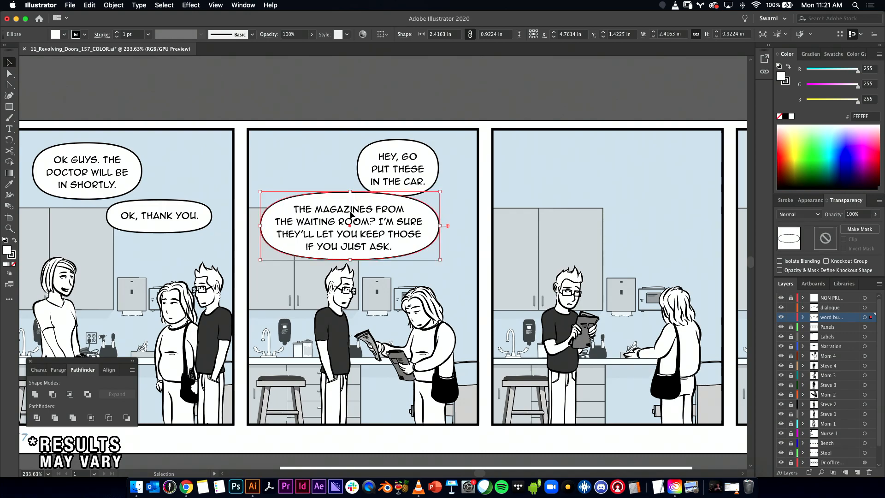
drag(351, 261, 352, 262)
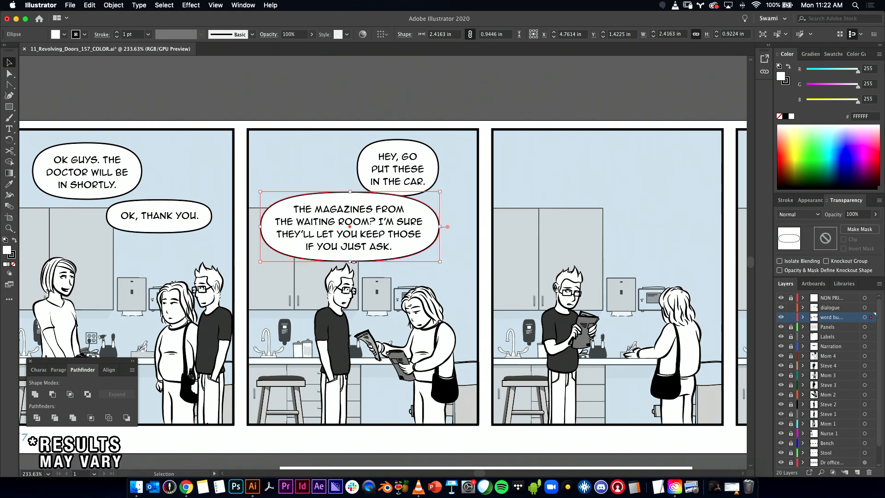
- Move both second-panel balloons together with their texts slightly up and right within the panel
shift+click(357, 226)
shift+click(368, 162)
shift+click(392, 168)
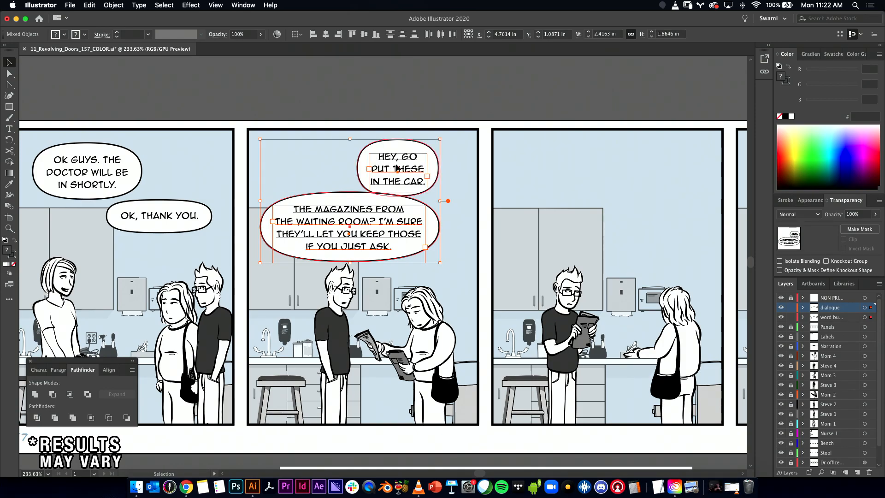
drag(400, 180, 404, 164)
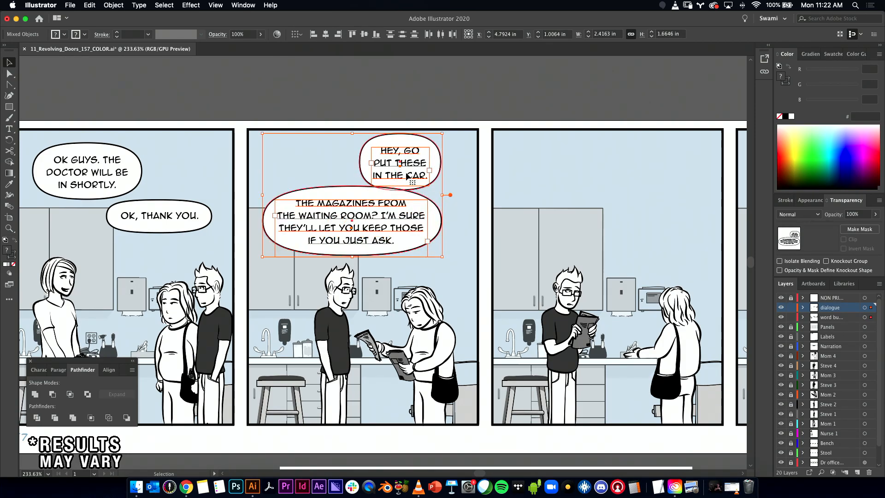
drag(406, 193, 333, 172)
click(393, 107)
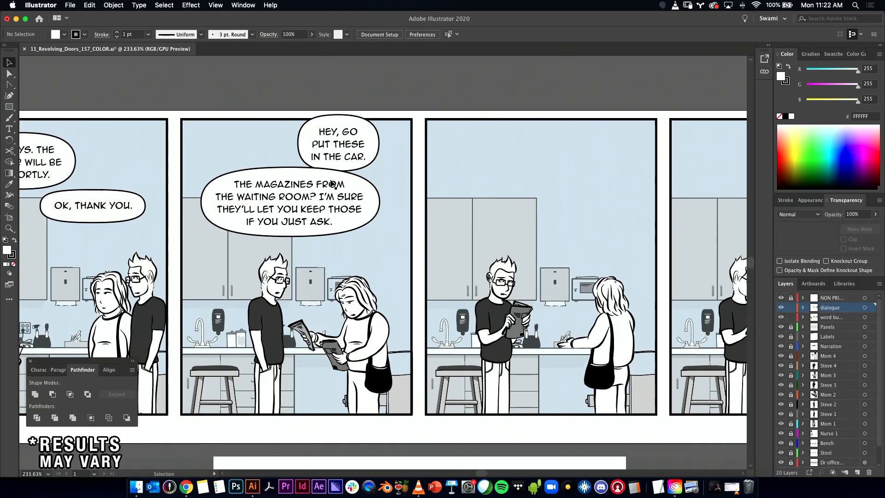
- Widen the "HEY" text frame to about 1.25 in for two lines and reshape its balloon to about 1.52 by 0.59 in
click(350, 142)
drag(367, 148, 400, 148)
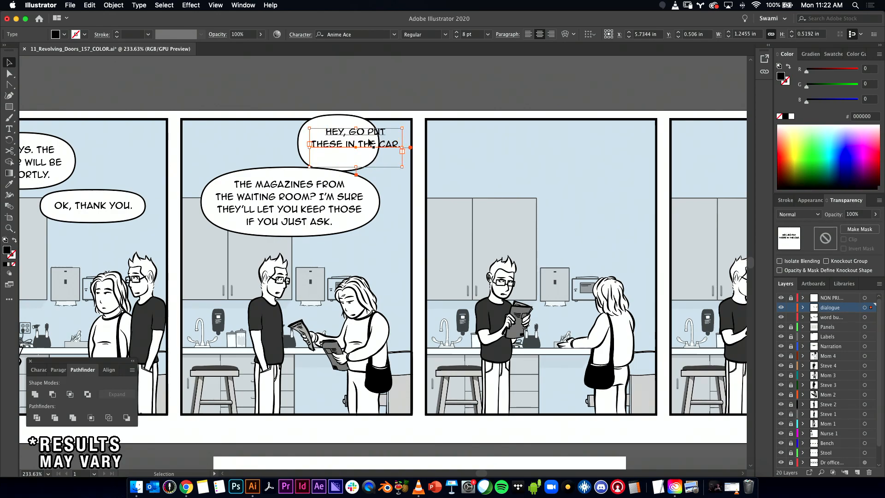
click(342, 123)
drag(347, 135, 423, 143)
mouse_move(419, 114)
mouse_down()
mouse_move(426, 113)
mouse_move(410, 120)
mouse_up()
drag(354, 171, 355, 163)
- Add a curved, tapered black balloon tail below the "HEY" balloon, pointing down toward the woman in the second panel
drag(36, 202, 254, 215)
drag(61, 232, 233, 196)
drag(86, 181, 596, 209)
drag(583, 233, 291, 218)
drag(381, 157, 366, 242)
- Reshape the tail by moving its top anchor left under the "HEY" balloon, bending the curve outward and raising its tip
key(a)
click(383, 139)
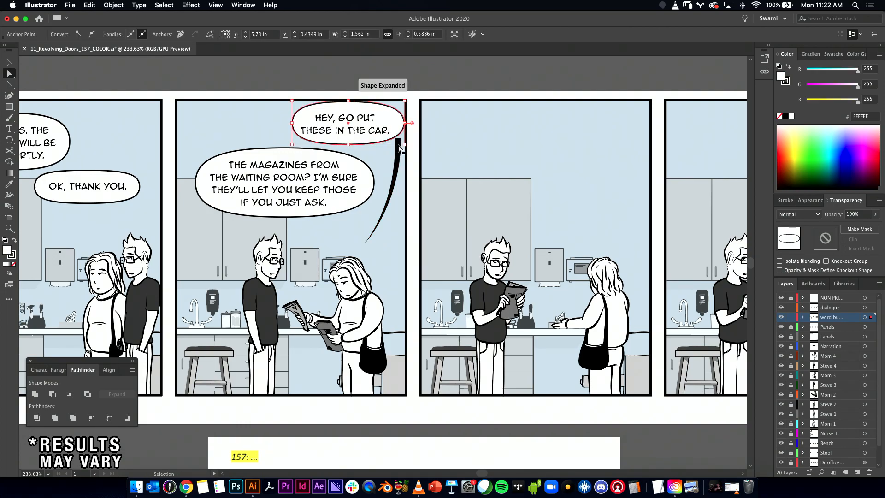
click(399, 147)
click(398, 139)
drag(398, 140, 382, 137)
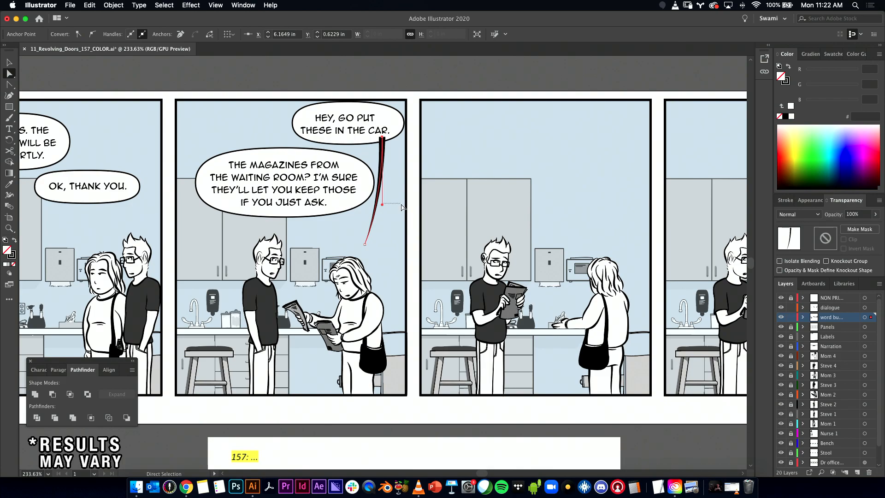
drag(382, 203, 399, 187)
drag(366, 246, 377, 213)
key(v)
click(416, 129)
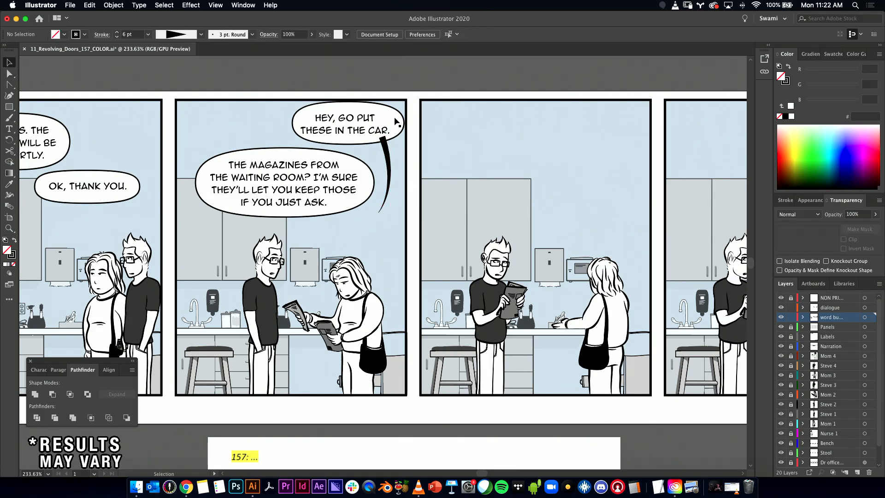
- Enlarge the "HEY" balloon to about 1.60 by 0.63 in and move it down with its text and tail
shift+click(380, 125)
click(363, 110)
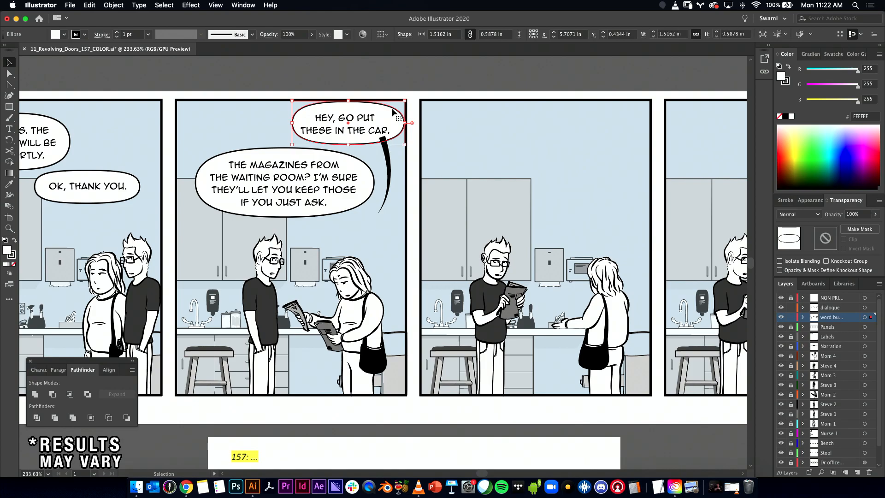
drag(292, 145, 286, 148)
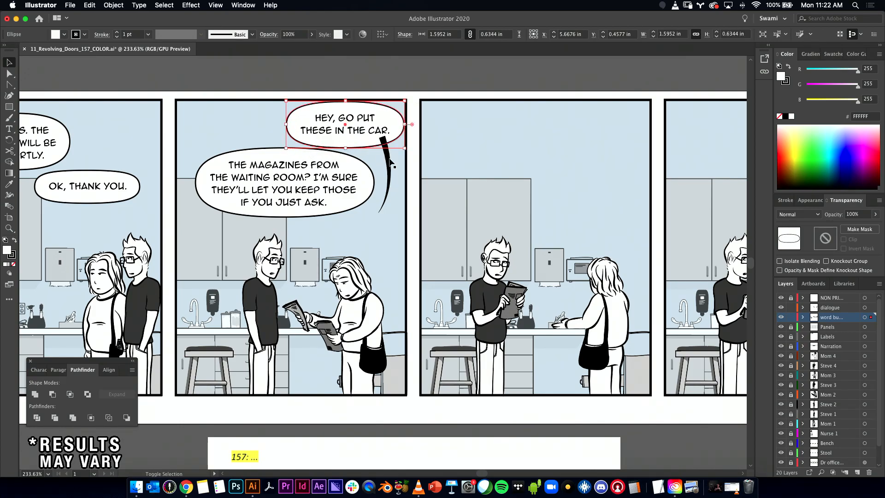
shift+click(388, 171)
shift+click(382, 130)
drag(373, 129, 372, 143)
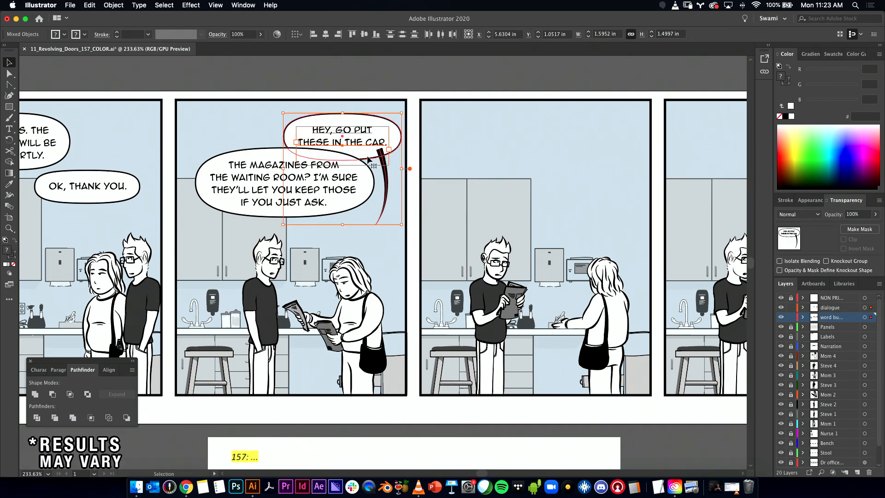
- Shift the reply balloon and text slightly down and left, then move both balloons with their texts slightly up and left
click(260, 162)
drag(299, 177, 294, 181)
click(312, 114)
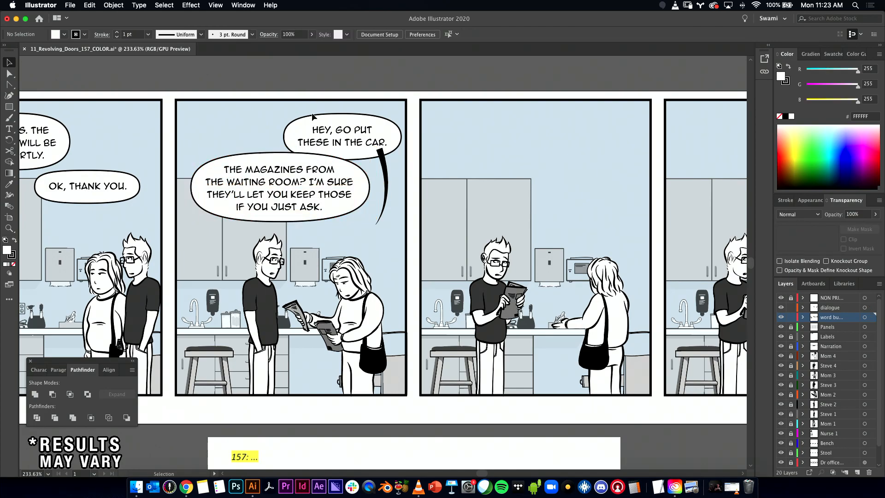
drag(362, 103, 288, 181)
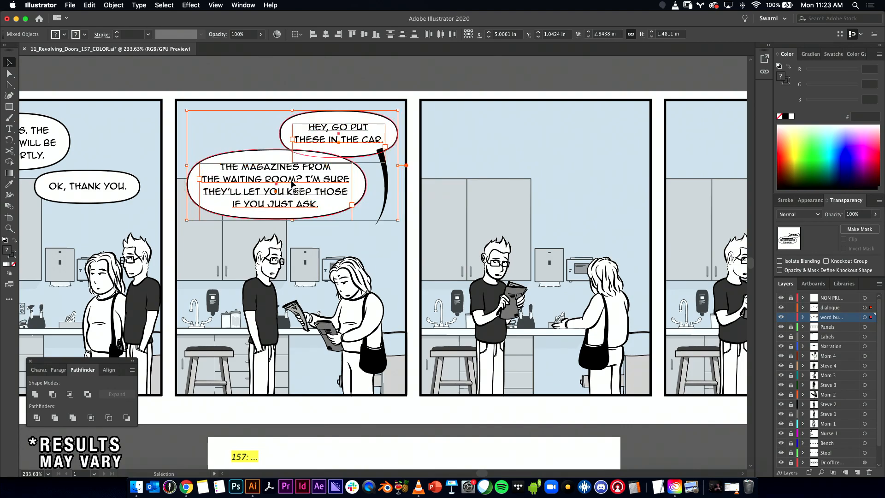
- Nudge the tail slightly left to line up with the repositioned "HEY" balloon
click(426, 81)
click(385, 174)
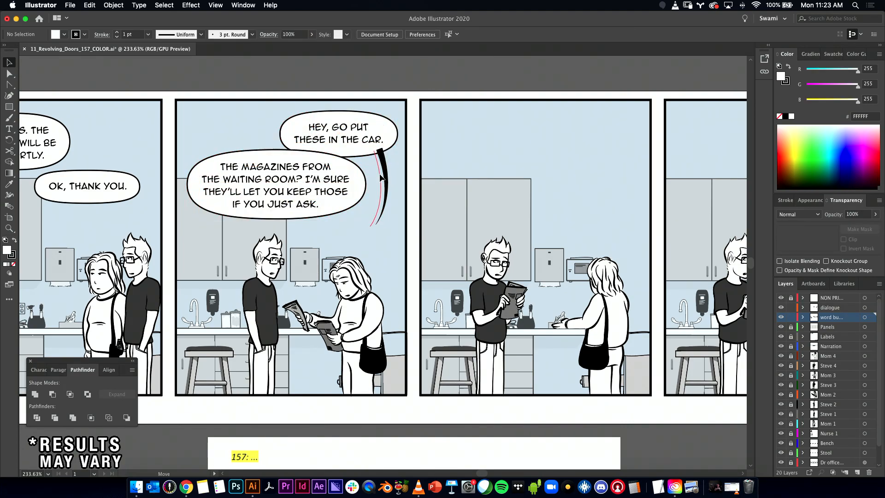
click(407, 92)
drag(394, 111, 466, 118)
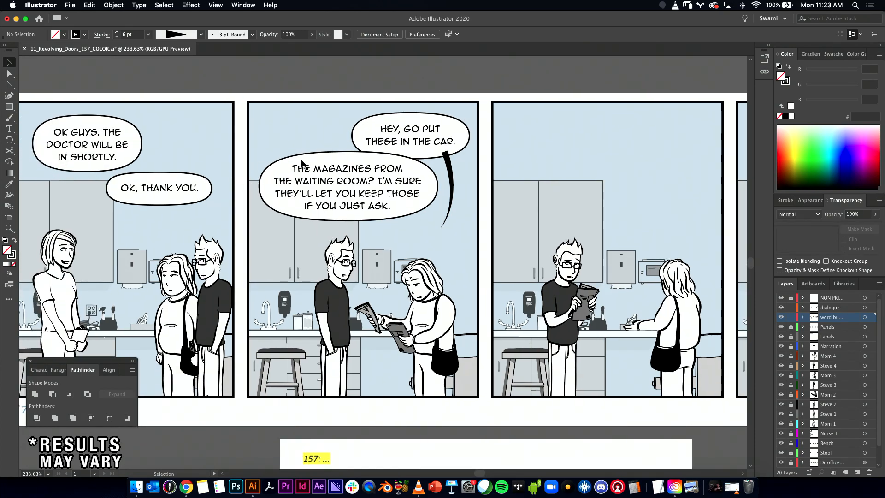
drag(306, 177, 326, 152)
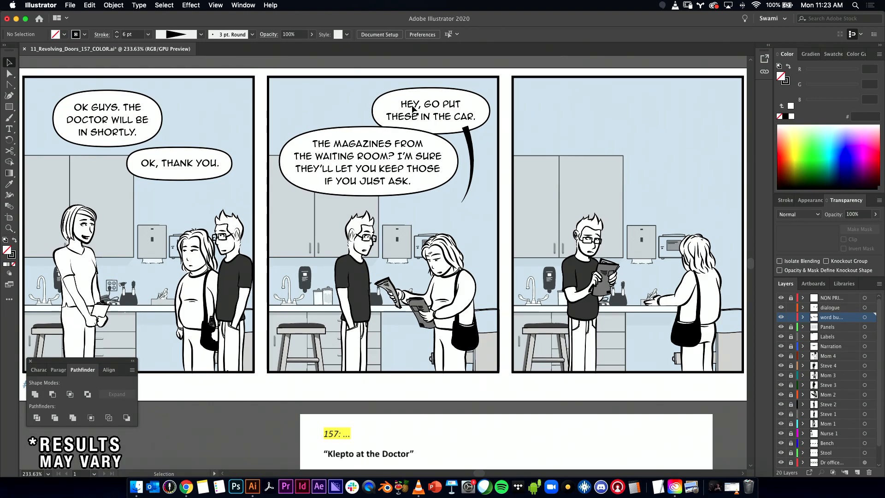
click(414, 108)
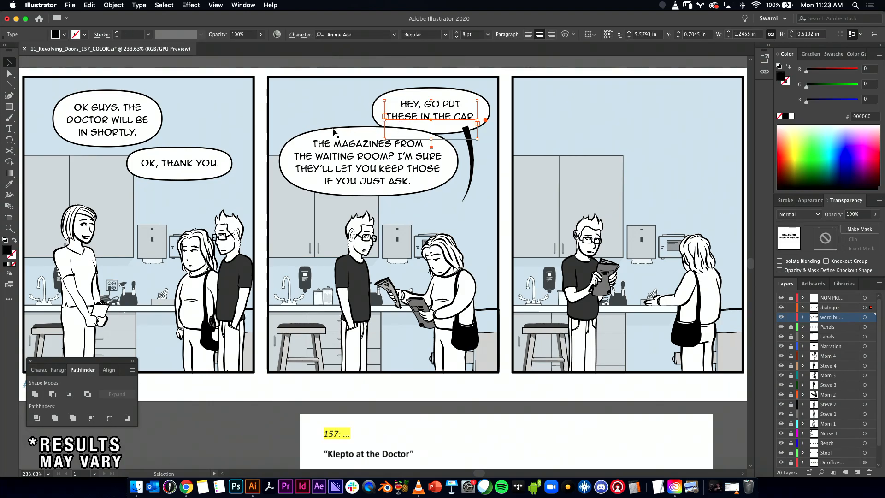
click(9, 97)
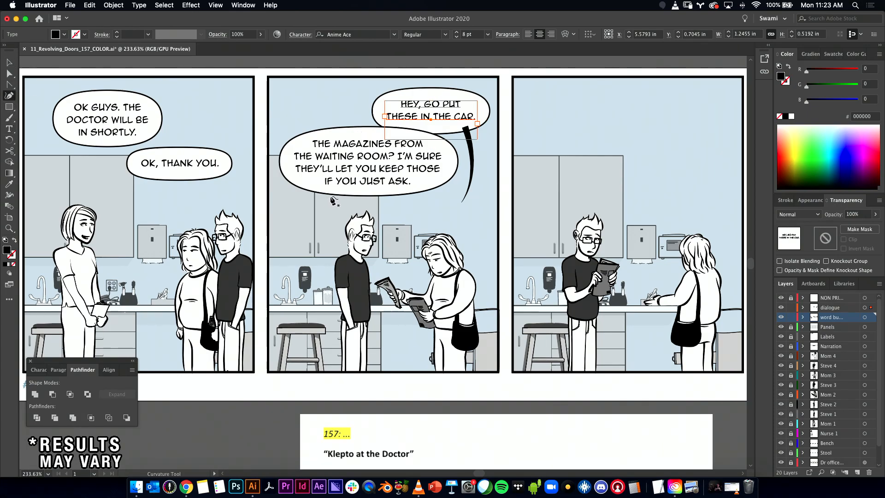
click(431, 108)
key(super+z)
key(super+z)
key(v)
click(287, 96)
- Widen the "HEY" text frame leftward to fit one line and resize its balloon to about 2.64 in wide and 0.46 in high
click(387, 118)
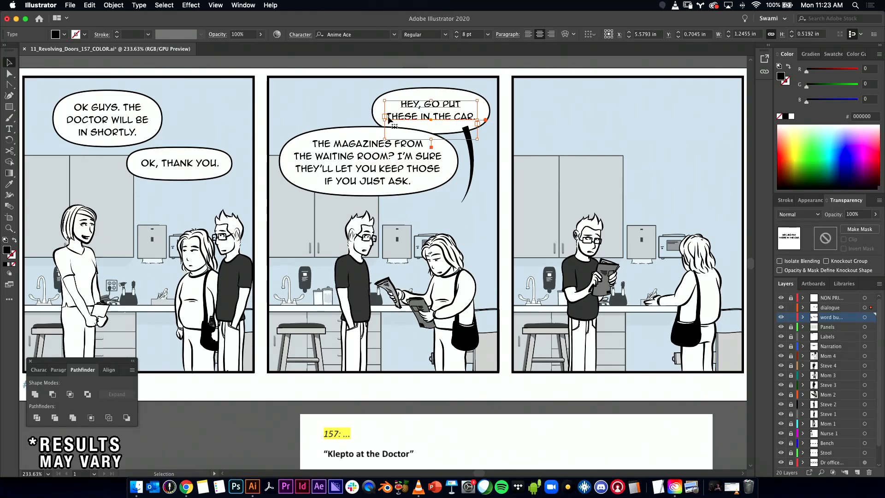
drag(386, 119, 344, 111)
click(372, 126)
click(428, 69)
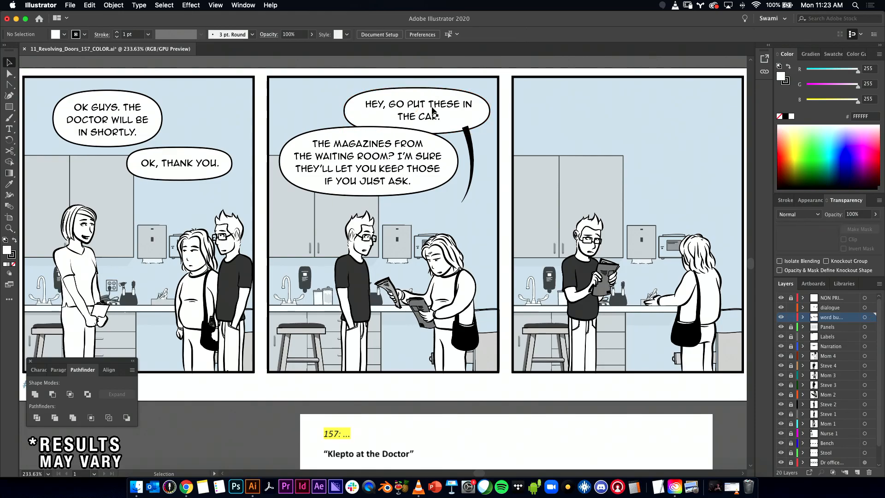
click(426, 123)
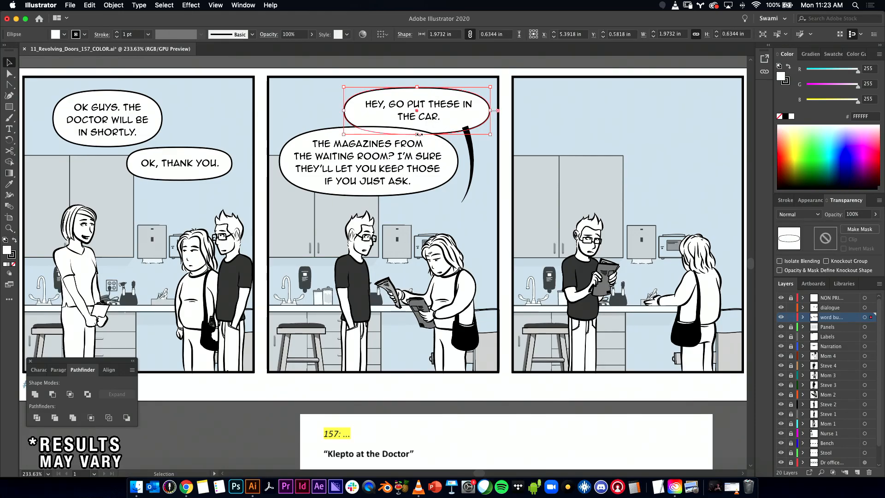
click(379, 116)
drag(361, 122, 294, 121)
click(389, 122)
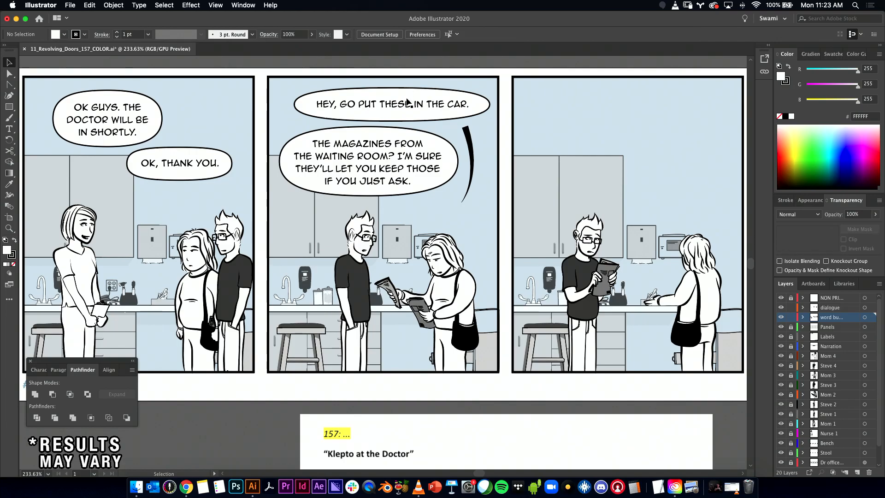
- Lengthen the curve handles of the "HEY" balloon's top and bottom anchors to flatten its long edges
key(shift+c)
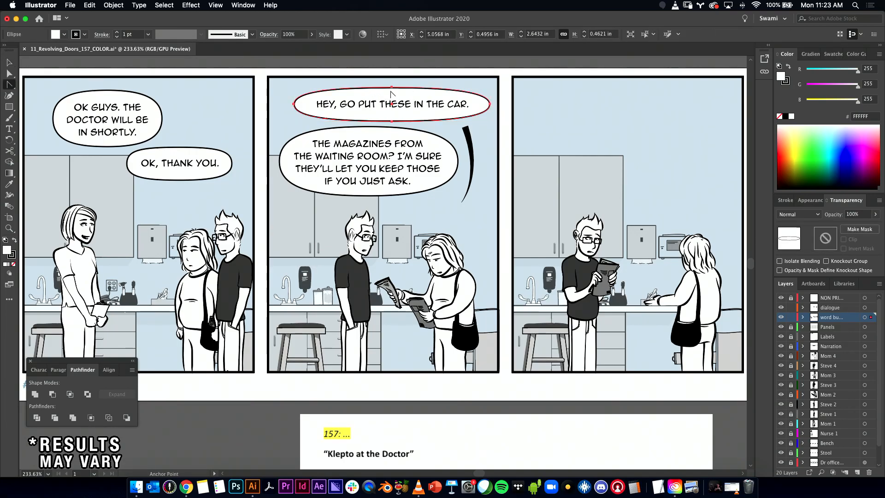
drag(393, 89, 482, 96)
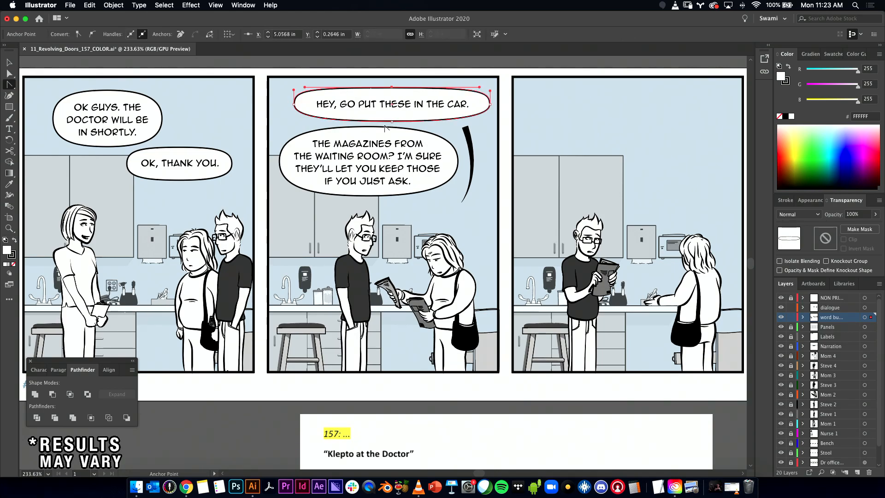
drag(392, 122, 309, 123)
key(v)
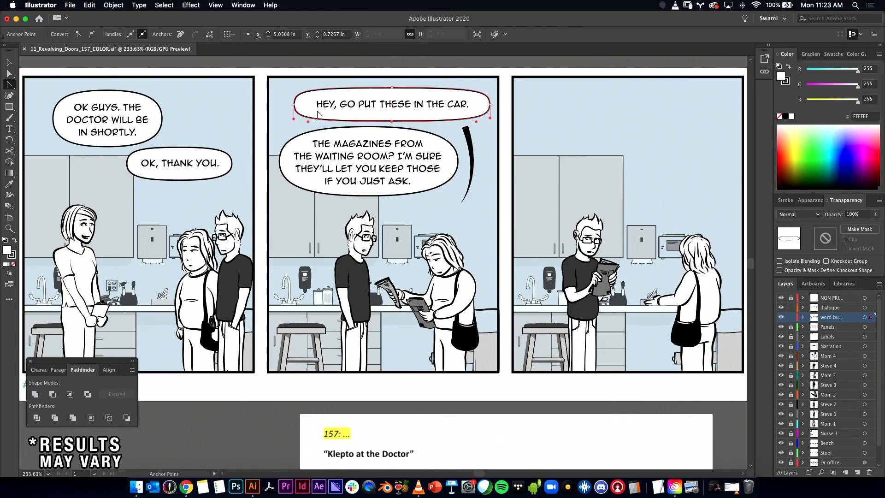
click(397, 114)
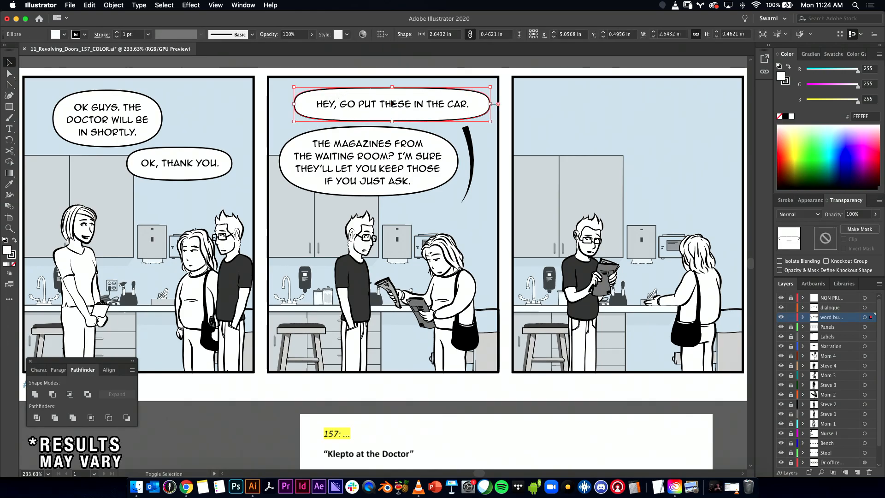
- Try to lengthen the curve handles of the "HEY" balloon's top and bottom anchors with the Anchor Point tool
key(shift+c)
drag(454, 92, 466, 92)
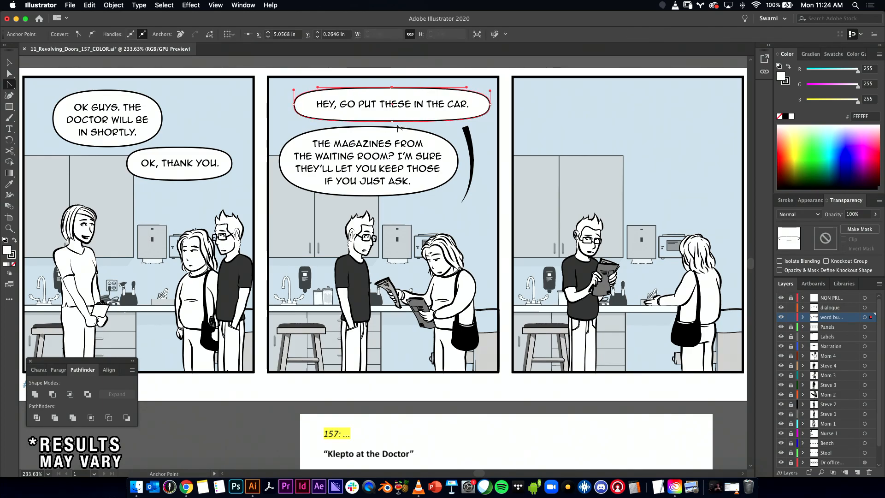
drag(392, 122, 317, 119)
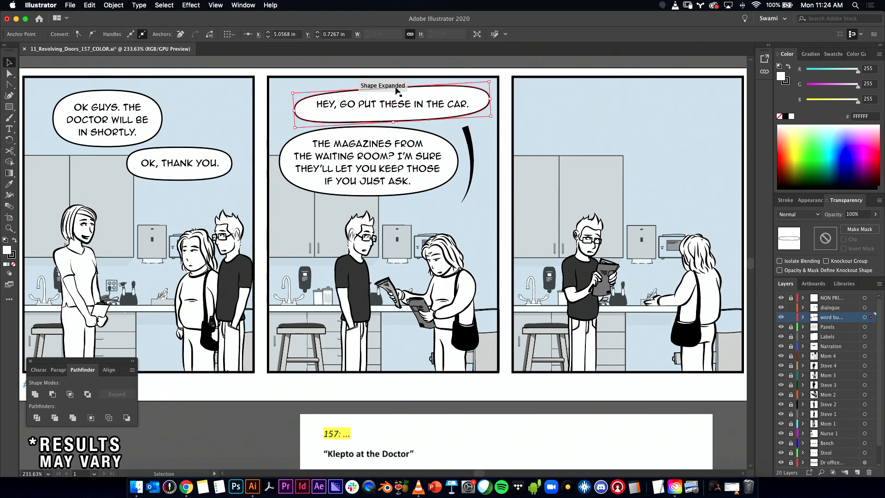
key(v)
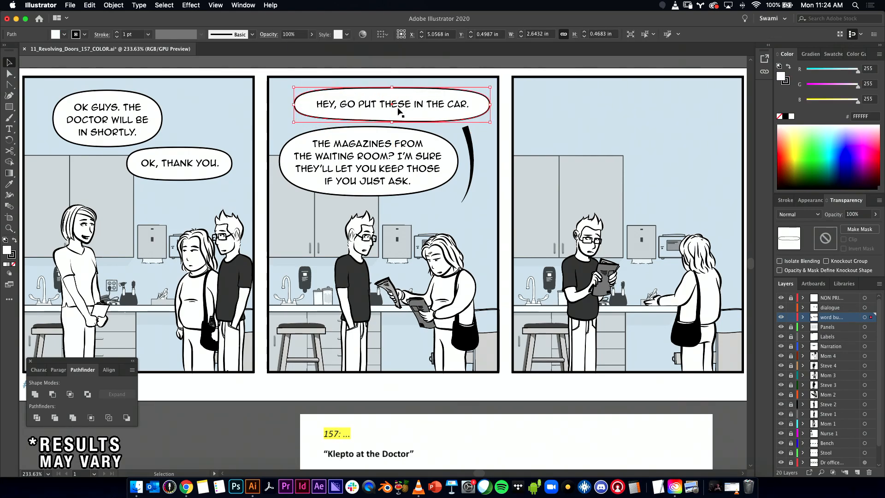
drag(393, 124, 393, 124)
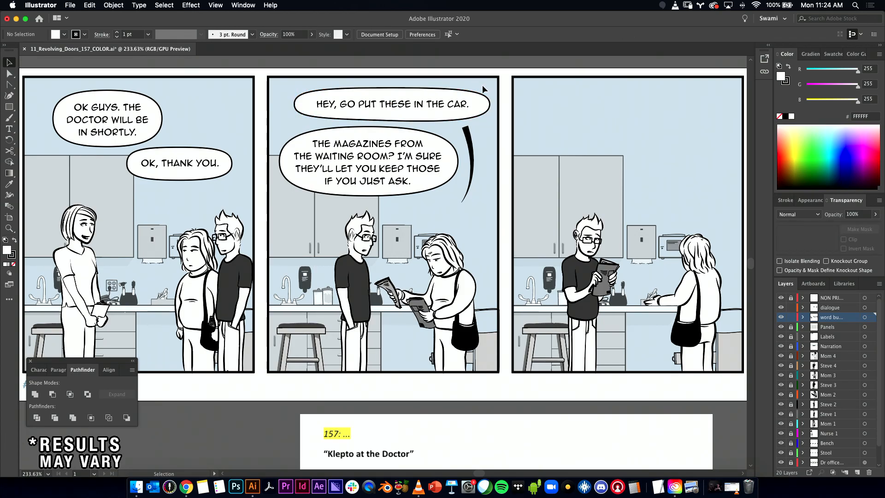
- Try to pull the bottom anchor's handles of the "HEY" balloon out horizontally to flatten its lower edge
drag(496, 107, 245, 152)
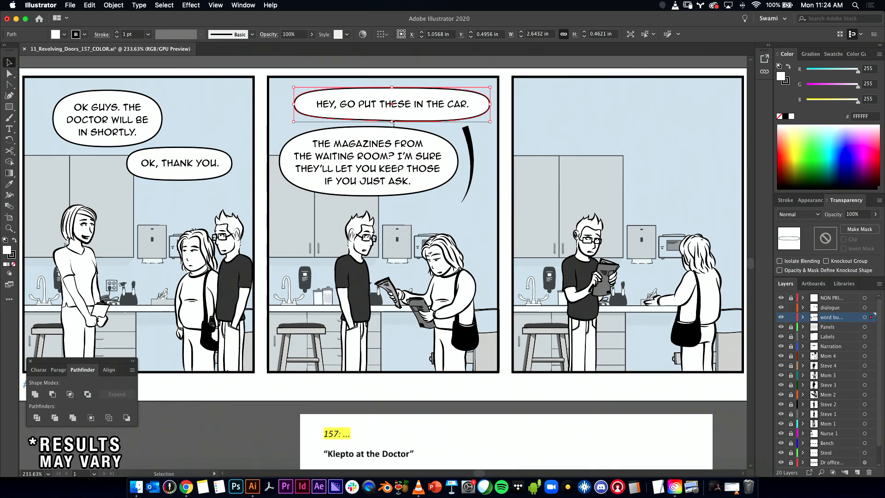
key(shift+c)
click(391, 121)
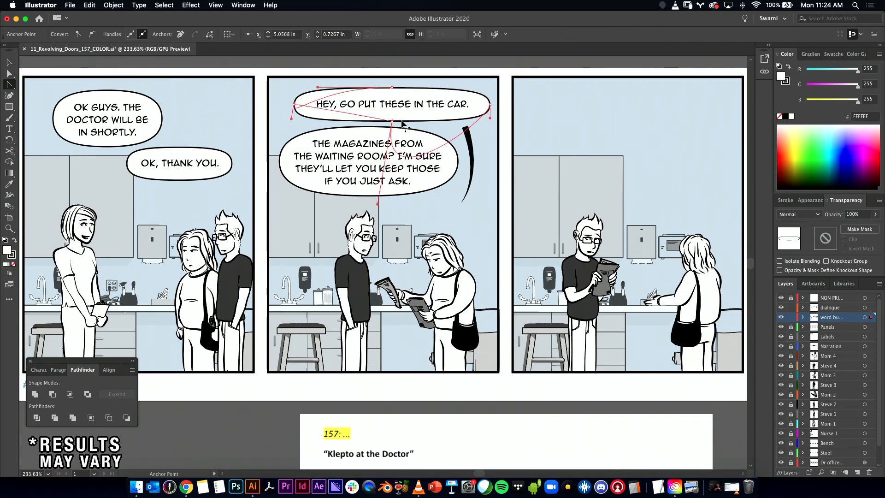
click(392, 122)
drag(393, 124, 310, 122)
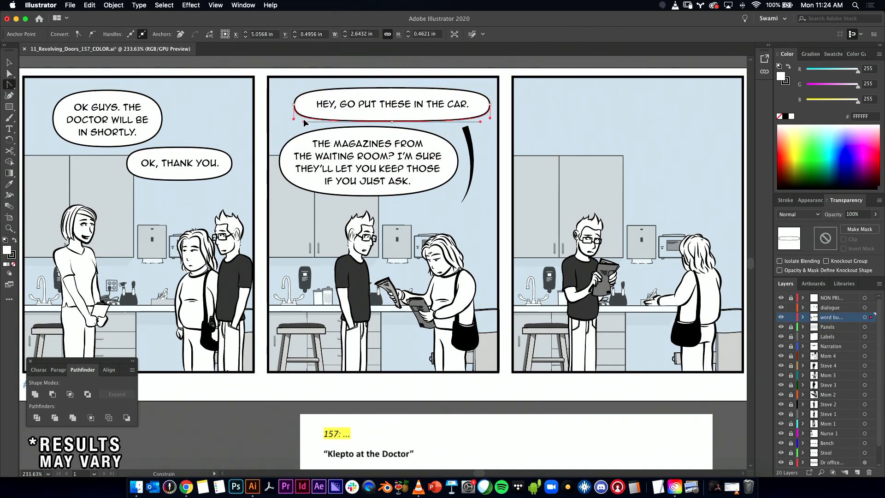
key(v)
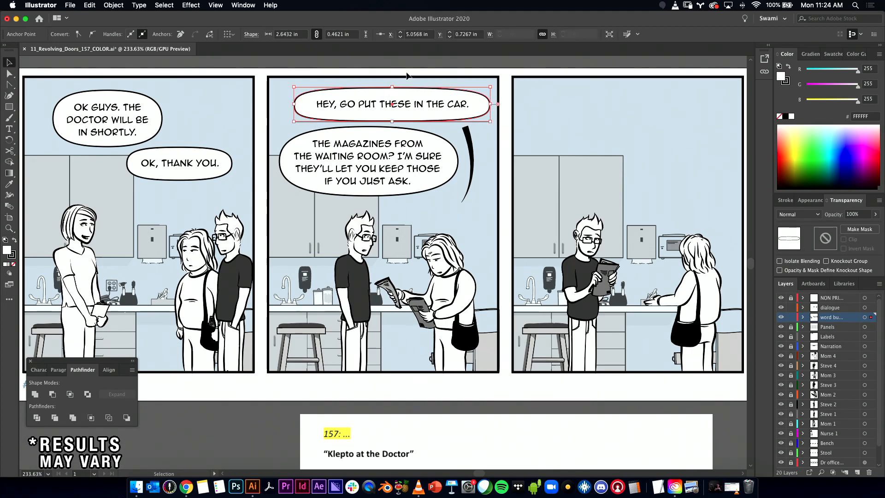
click(421, 85)
click(414, 91)
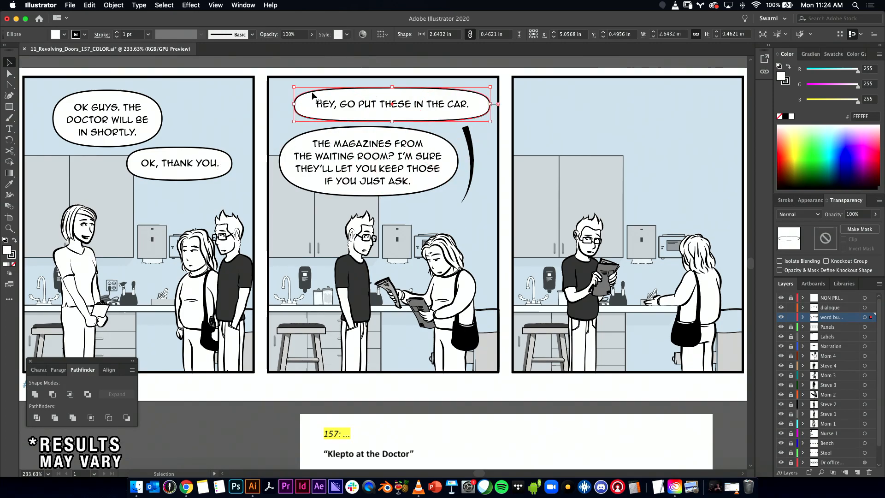
- Try once more to extend the "HEY" balloon's top and bottom curve handles for flatter long edges
key(a)
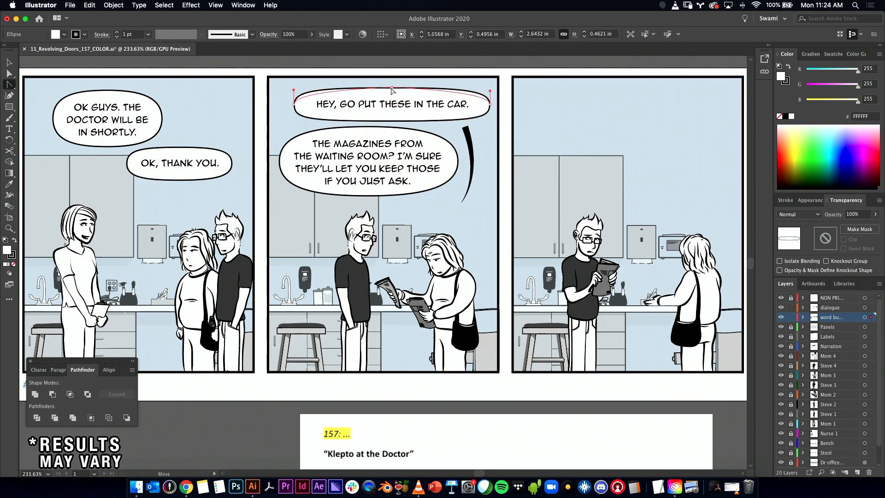
drag(477, 87, 465, 90)
key(v)
click(479, 80)
key(a)
click(412, 121)
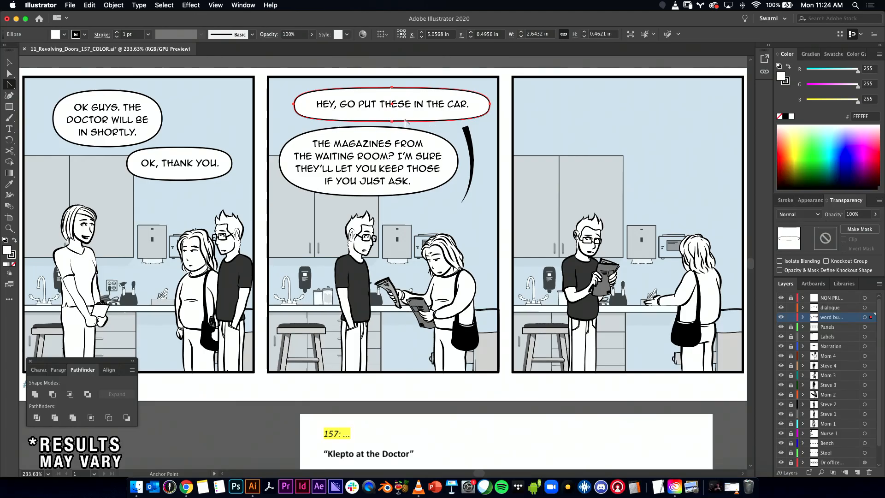
drag(391, 122, 319, 122)
key(v)
click(428, 73)
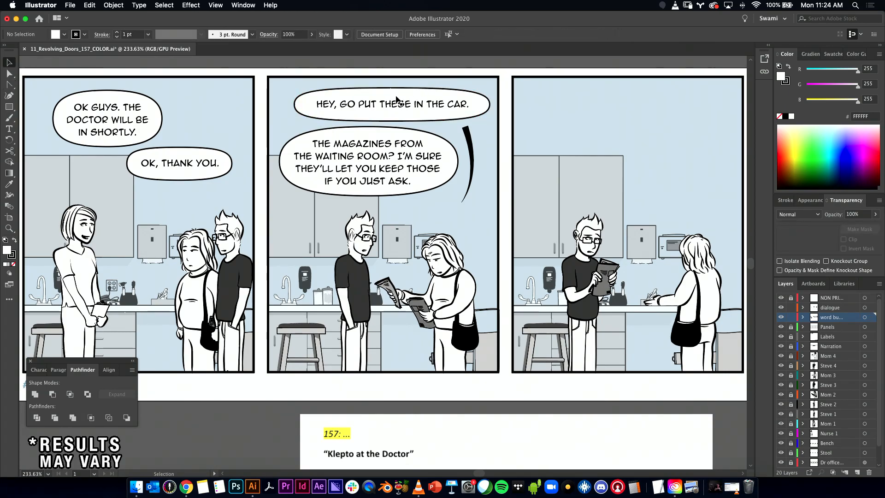
- Resize the "HEY" balloon around its text to about 2.52 in wide and 0.42 in high
click(400, 104)
drag(489, 106, 486, 106)
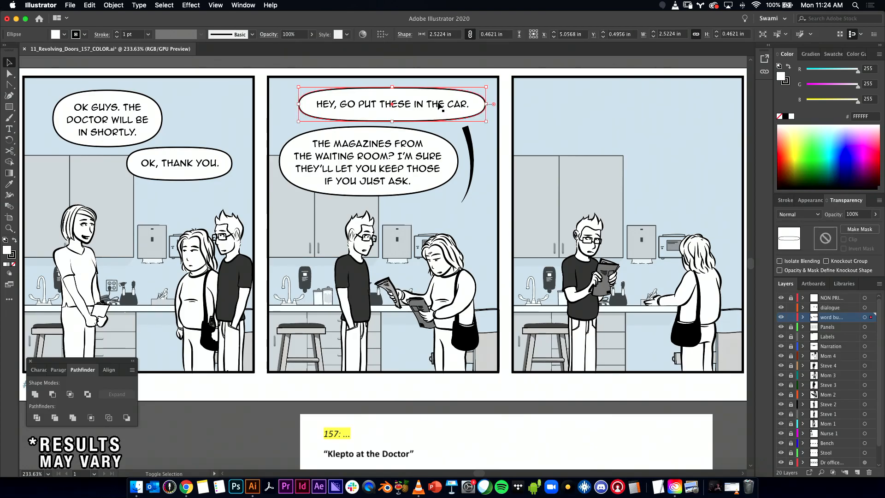
shift+click(433, 107)
click(301, 168)
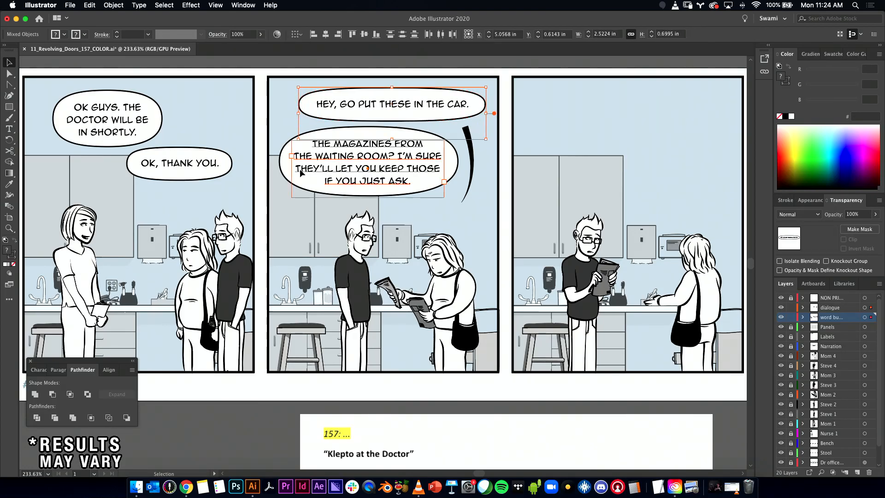
shift+click(353, 138)
drag(362, 158, 380, 180)
click(394, 121)
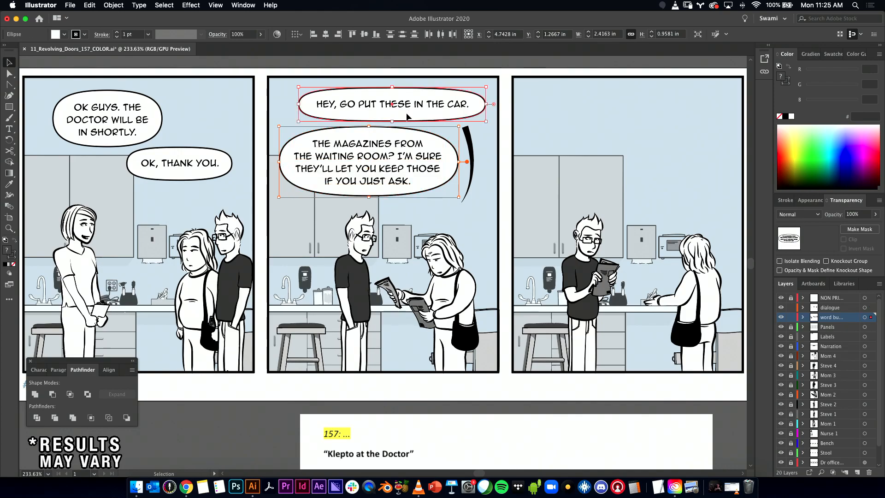
drag(395, 121, 395, 120)
- Move the panel 2 tail up to overlap the "HEY" balloon's lower edge and lengthen it to about 1.23 in
click(469, 148)
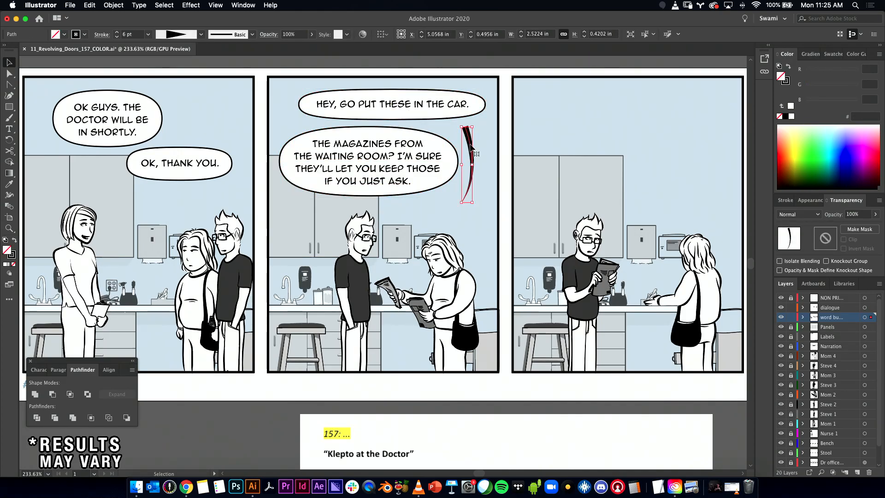
drag(470, 150, 466, 135)
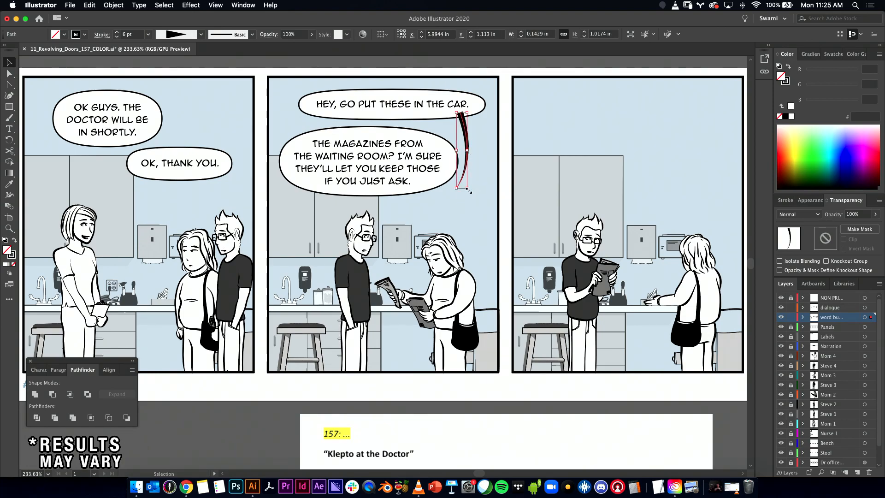
drag(468, 198, 467, 208)
click(505, 177)
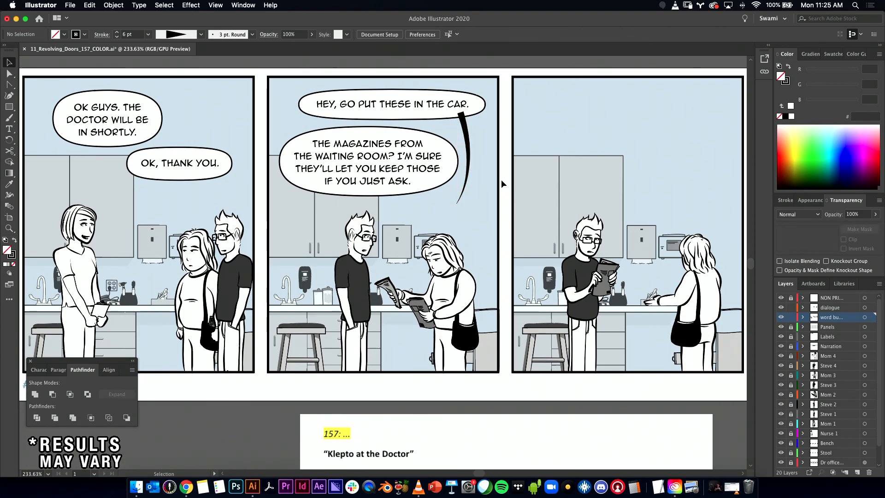
- Narrow the "HEY" balloon's tail slightly and shift it a little to the right
key(space)
click(468, 132)
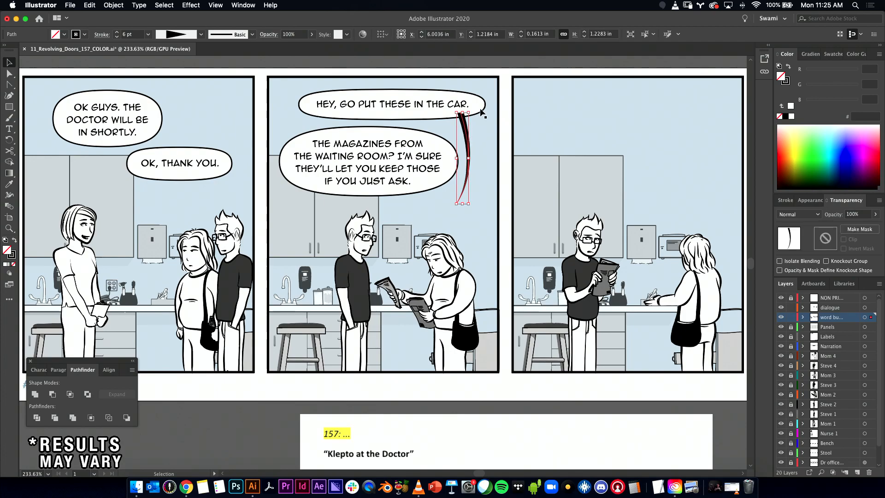
drag(468, 113, 465, 114)
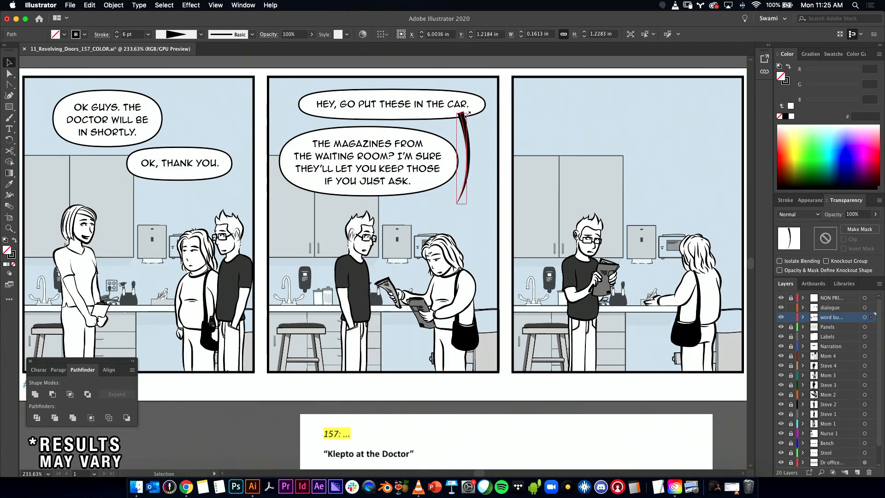
drag(467, 162, 471, 161)
click(481, 151)
- Copy the panel 3 line "SHHH!!! I pay for all this. Belong to ME." from the Google Docs script and return to Illustrator
key(space)
drag(525, 160, 461, 135)
alt+super+click(483, 155)
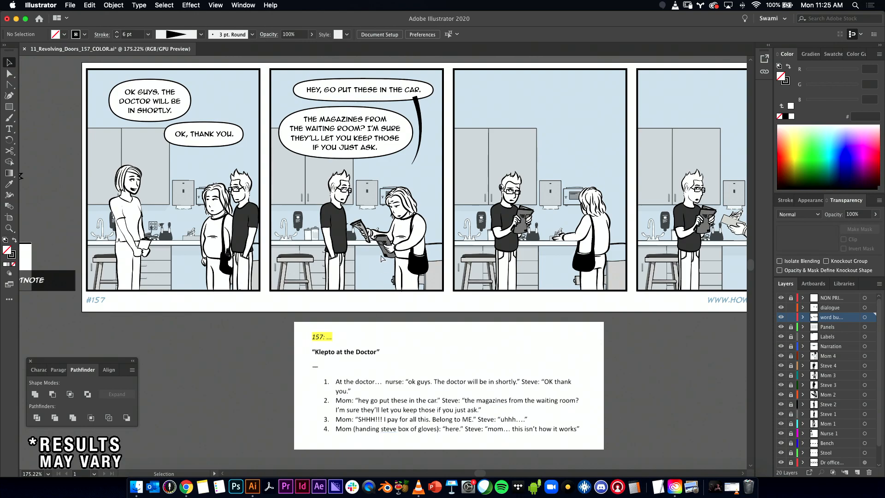
key(super+Tab)
drag(97, 283, 380, 286)
key(super+c)
key(super+Tab)
scroll(298, 131, right, 5)
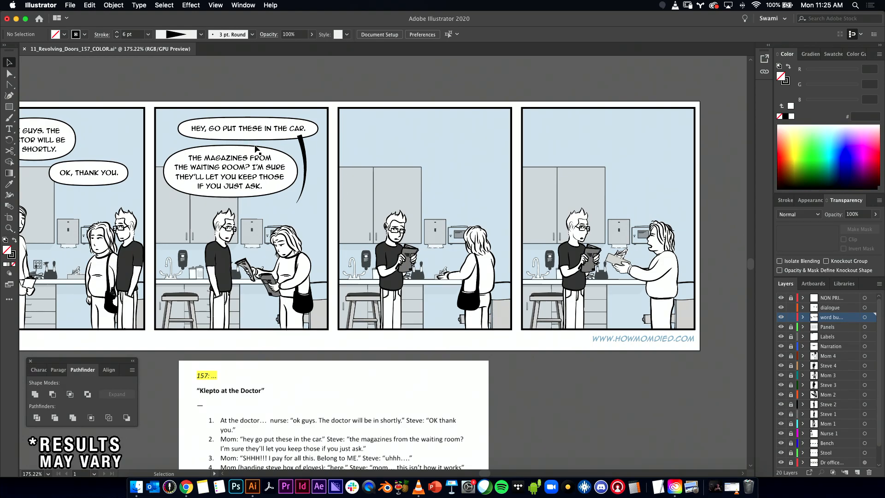
- Enlarge the "magazines" reply balloon in panel 2 to about 2.46 in wide and 0.98 in high
click(241, 156)
drag(298, 199, 300, 199)
drag(219, 180, 347, 195)
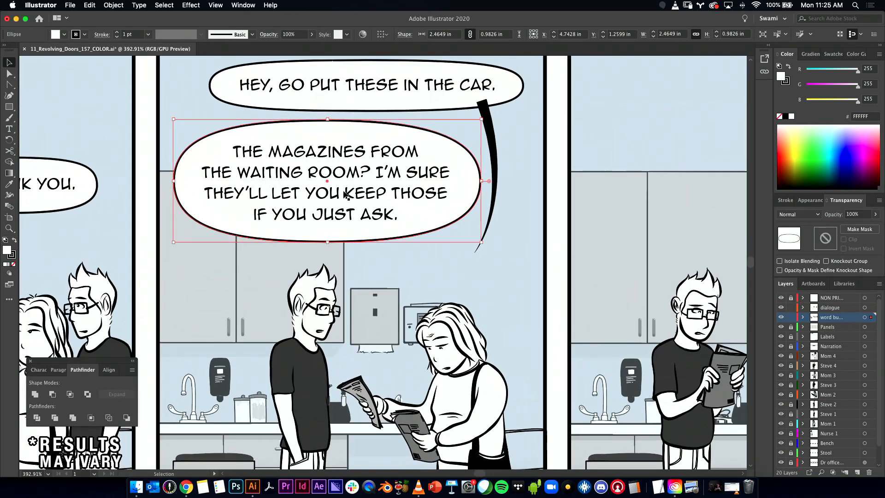
- Nudge the reply balloon together with its text slightly, and shift the "HEY" tail slightly right
click(349, 196)
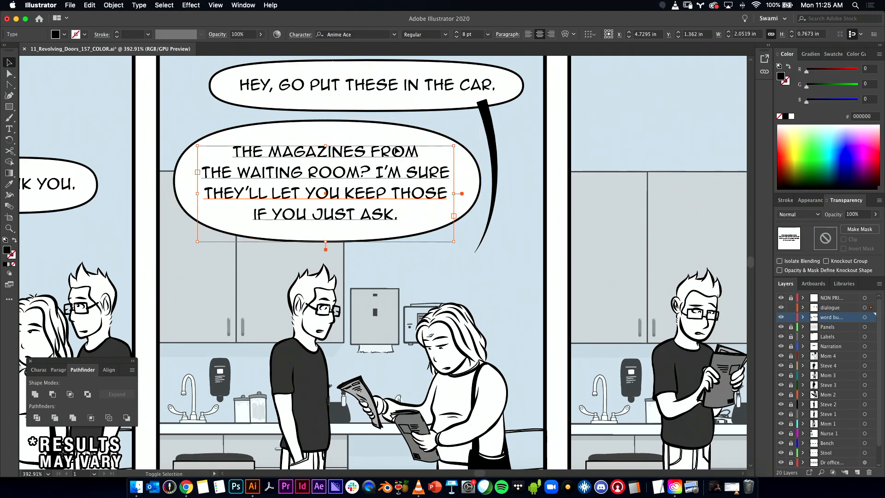
shift+click(370, 134)
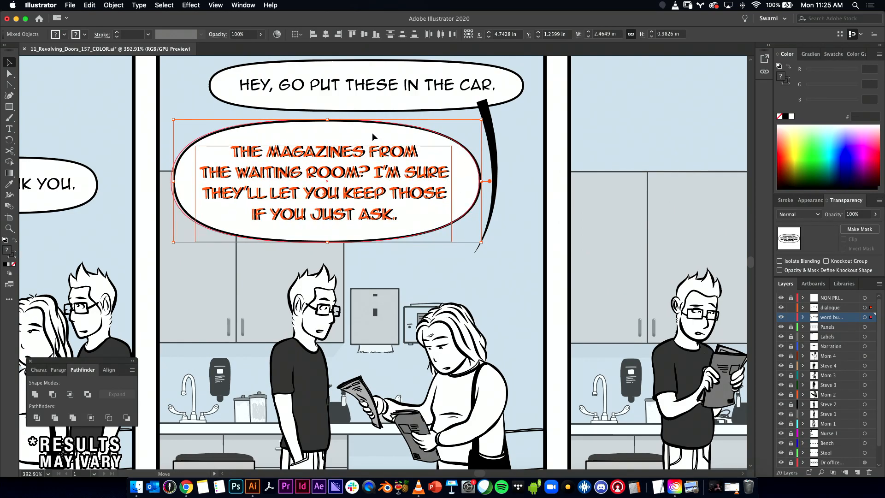
drag(373, 133, 374, 132)
drag(486, 111, 490, 111)
click(586, 157)
- Duplicate the "magazines" reply balloon with its text into the upper part of panel 3
drag(583, 171, 295, 162)
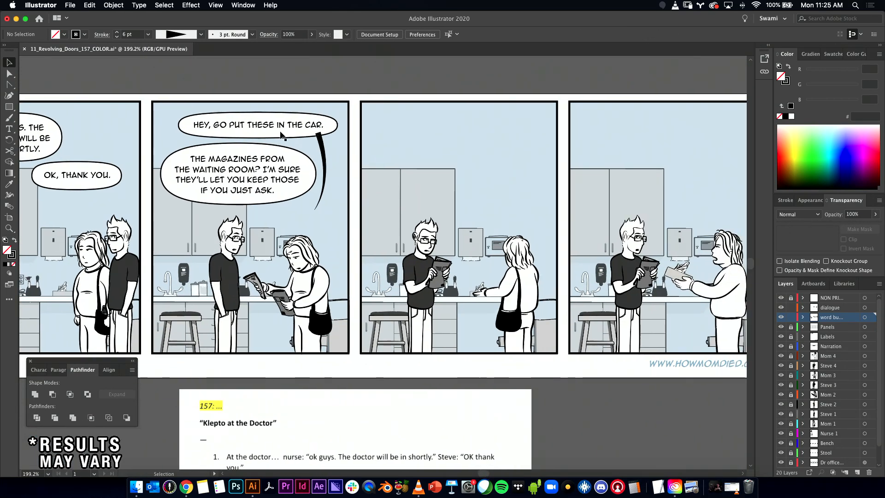
click(226, 157)
shift+click(223, 167)
drag(223, 168, 447, 145)
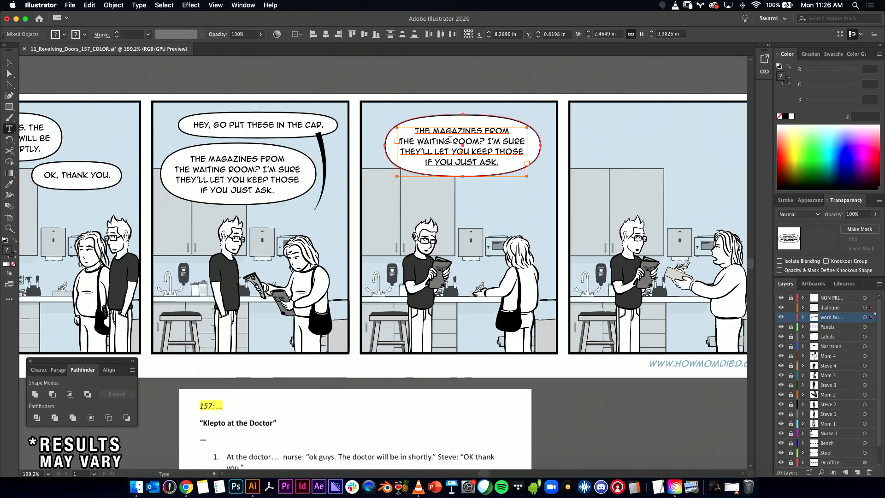
- Replace the duplicated text with "SHHH!!! I PAY FOR ALL THIS. BELONG TO ME." and fit its frame to about 1.59 by 0.37 in
double_click(429, 154)
key(super+a)
text(SHHH!!! I PAY FOR ALL THIS. BELONG TO ME.)
key(Escape)
drag(397, 154, 410, 155)
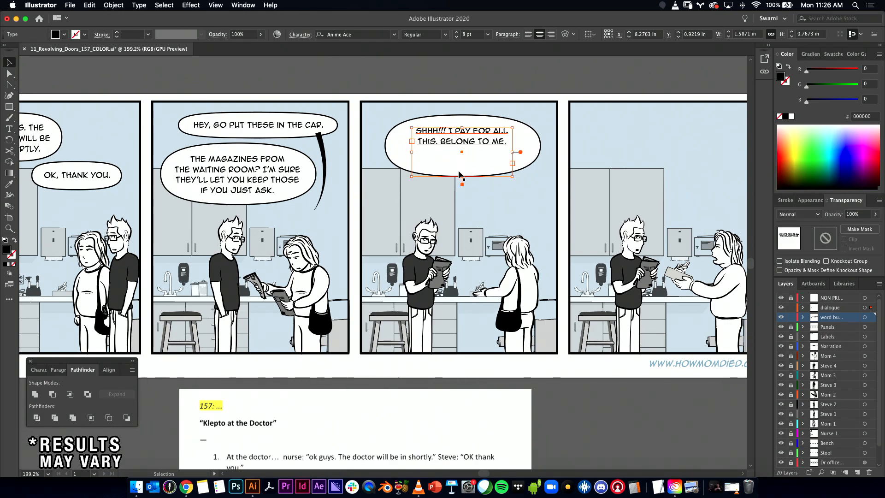
drag(463, 178, 462, 164)
- Shrink the panel 3 balloon to about 1.99 in wide and 0.76 in high and center it around the two-line text
click(465, 118)
drag(462, 115, 463, 126)
mouse_move(540, 177)
mouse_down()
mouse_move(531, 164)
mouse_move(527, 176)
mouse_up()
click(474, 98)
scroll(465, 150, up, 5)
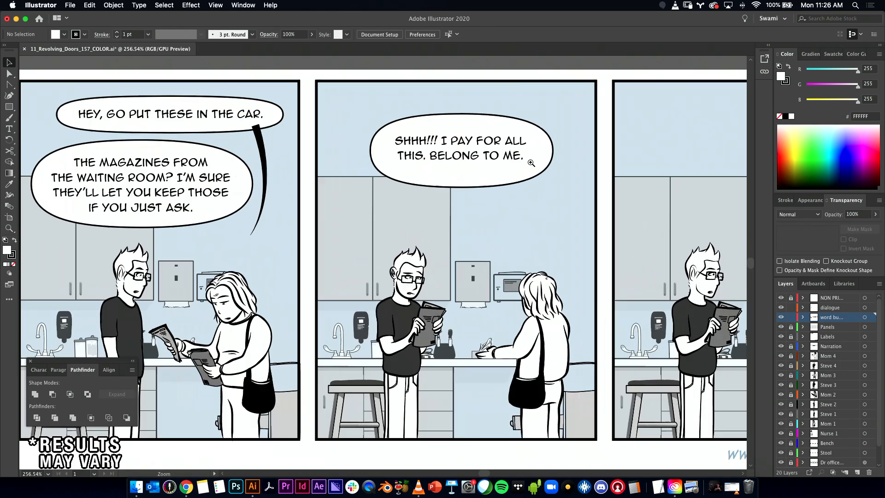
click(485, 160)
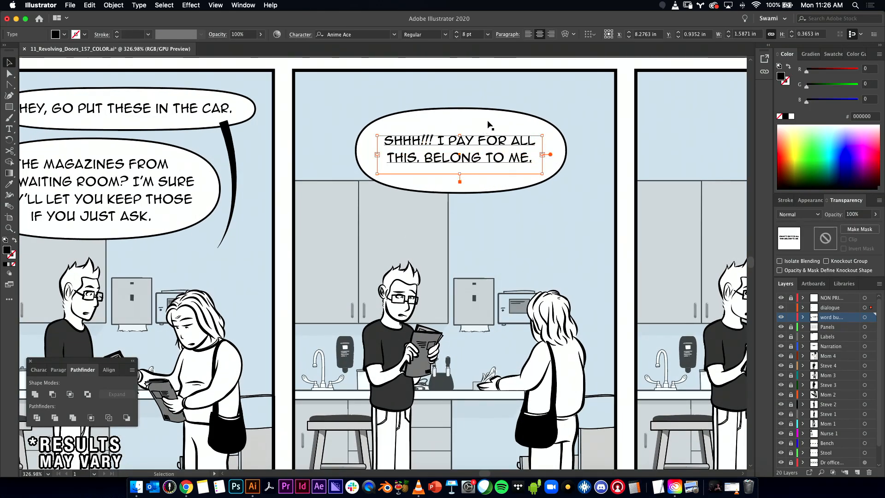
click(463, 112)
drag(463, 107, 463, 111)
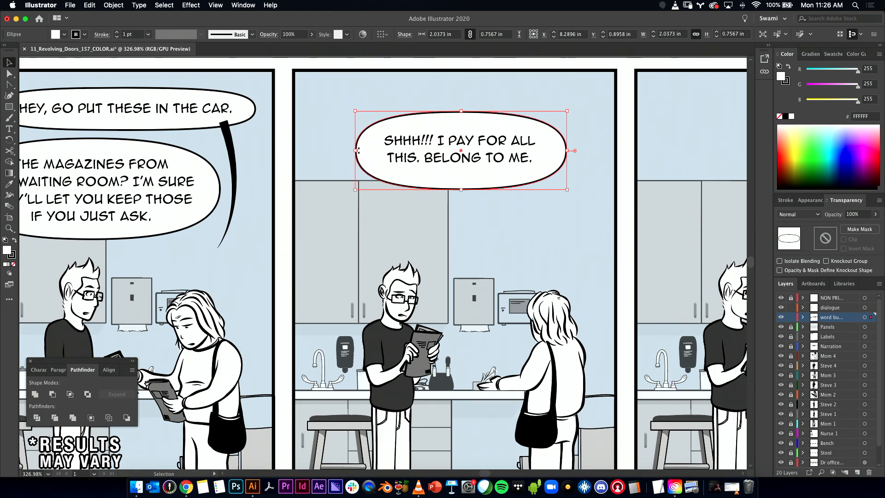
drag(356, 152, 362, 152)
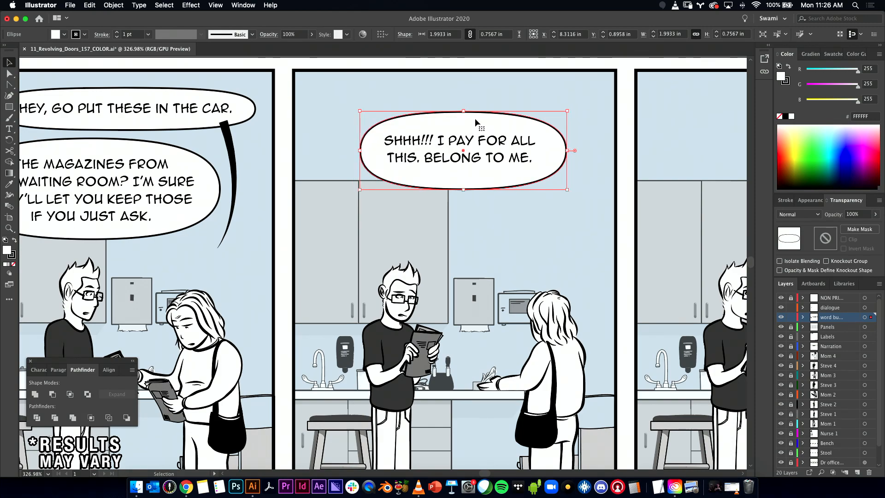
drag(472, 117, 478, 118)
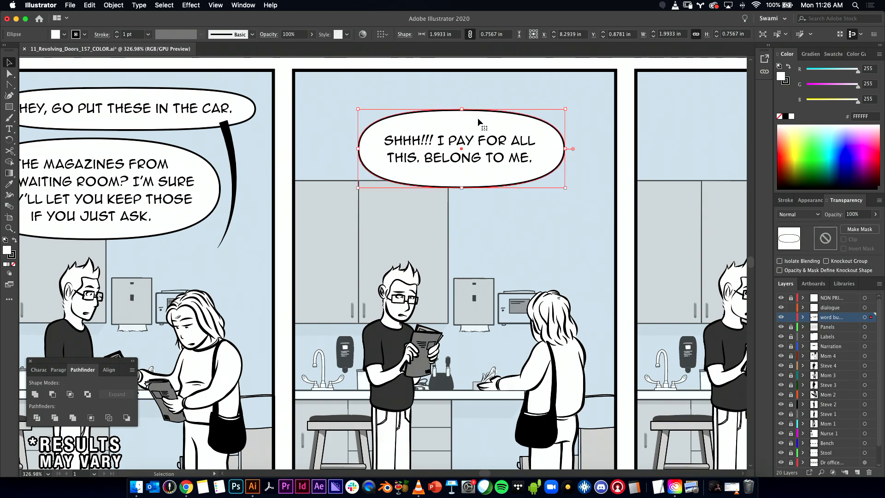
click(477, 93)
- Set "SHHH!!!" in the panel 3 balloon to the Bold style of Anime Ace
drag(482, 129, 429, 137)
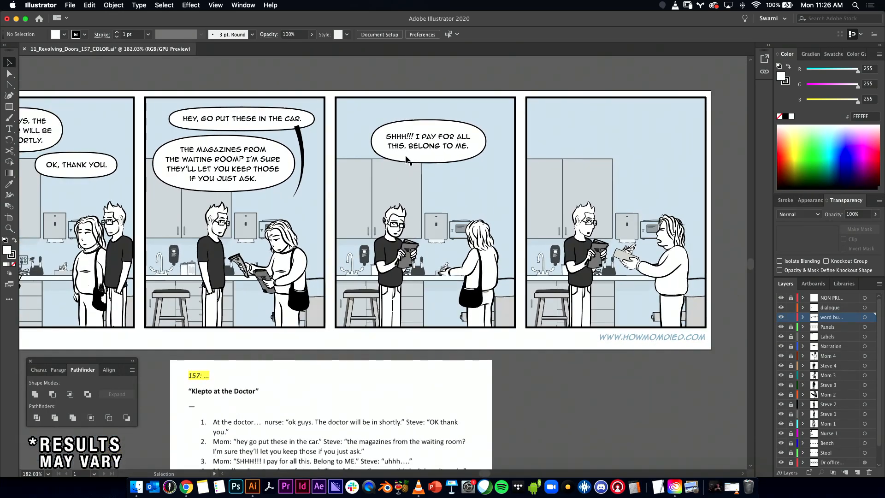
double_click(416, 146)
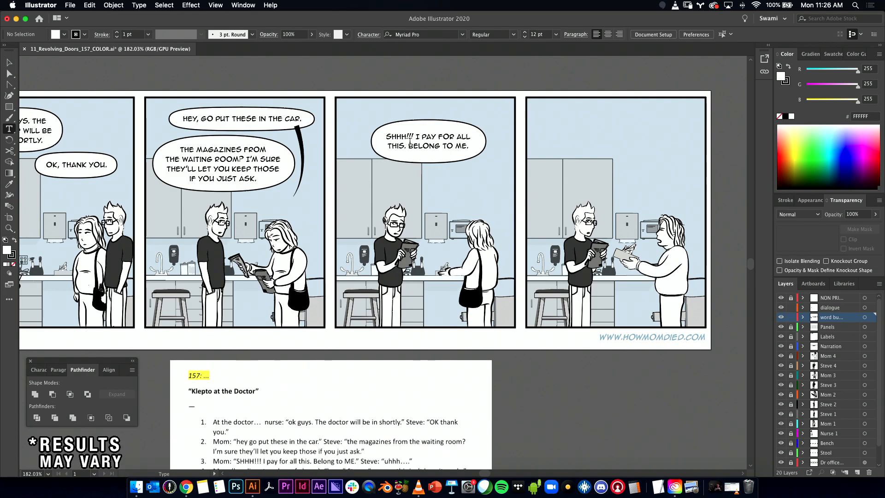
drag(414, 137, 362, 129)
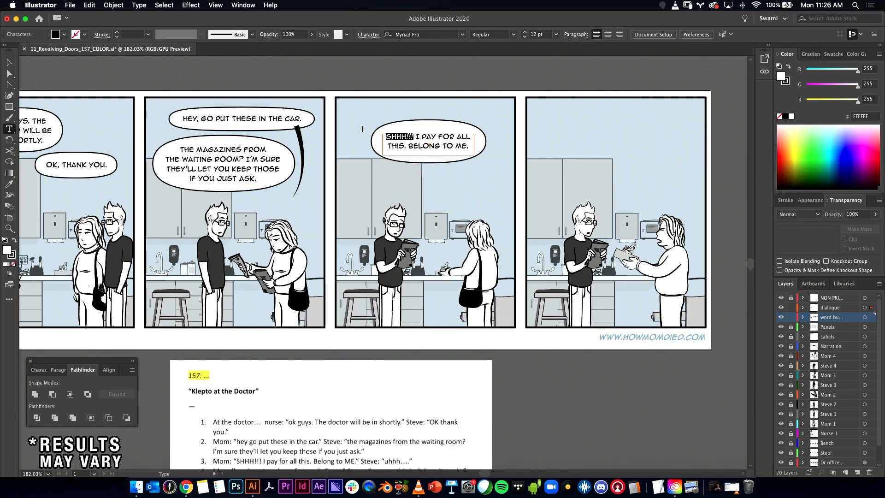
click(39, 370)
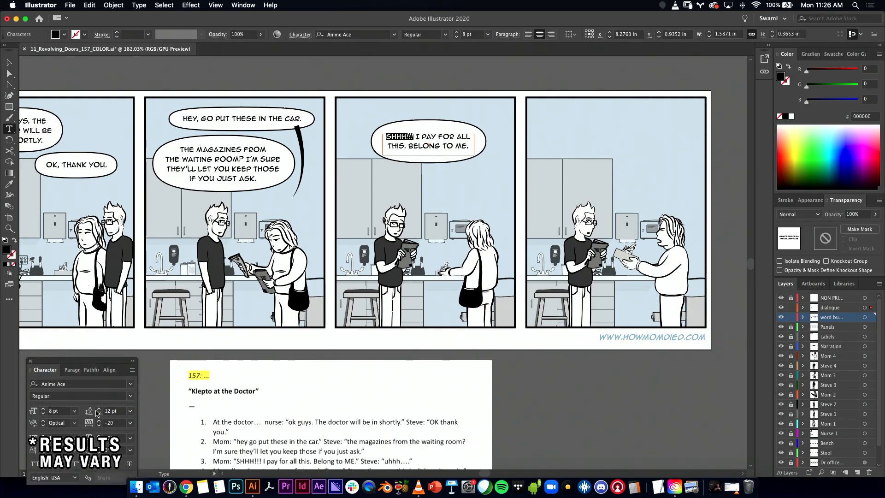
click(130, 396)
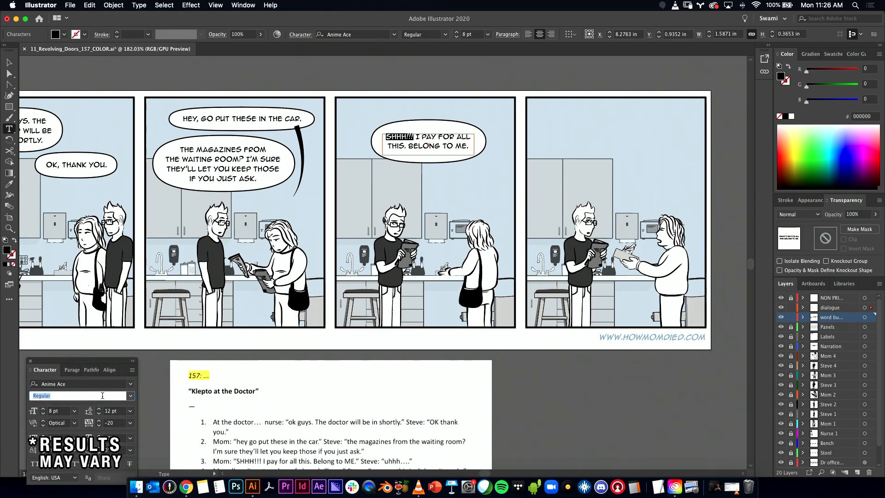
click(111, 403)
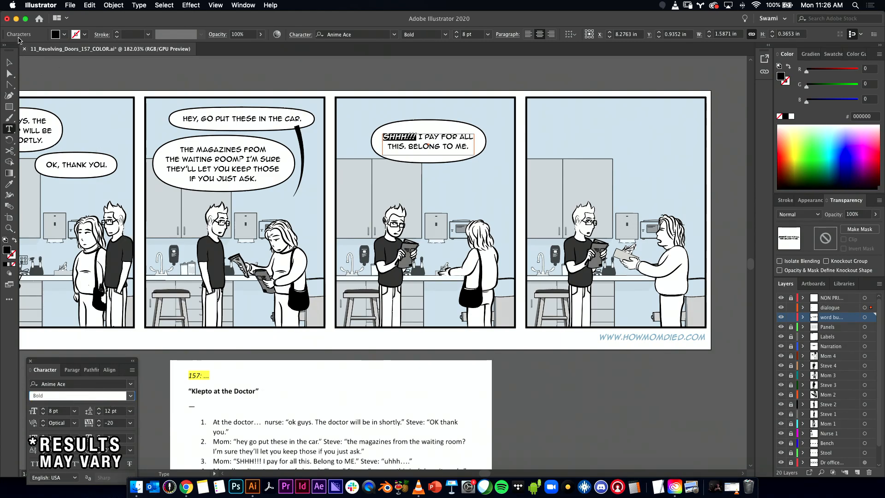
click(10, 62)
key(super+shift+a)
- Set "BELONG TO ME." in the same panel 3 balloon to Bold
drag(433, 158, 490, 163)
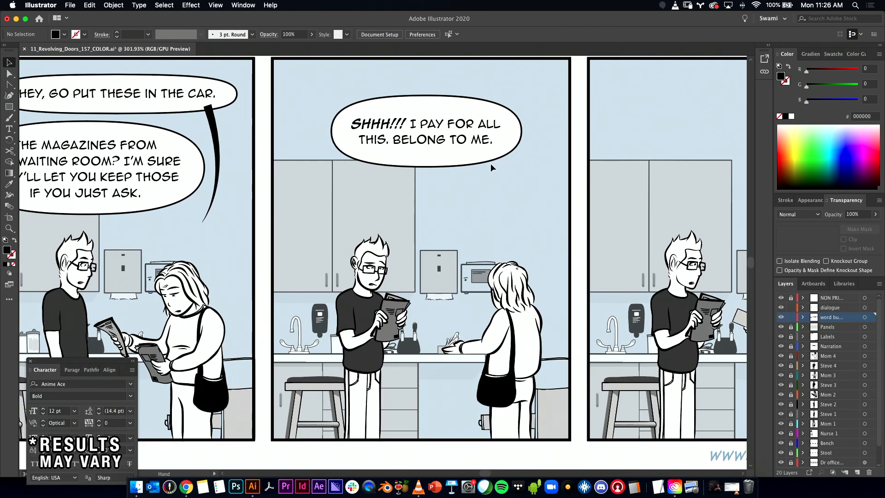
key(t)
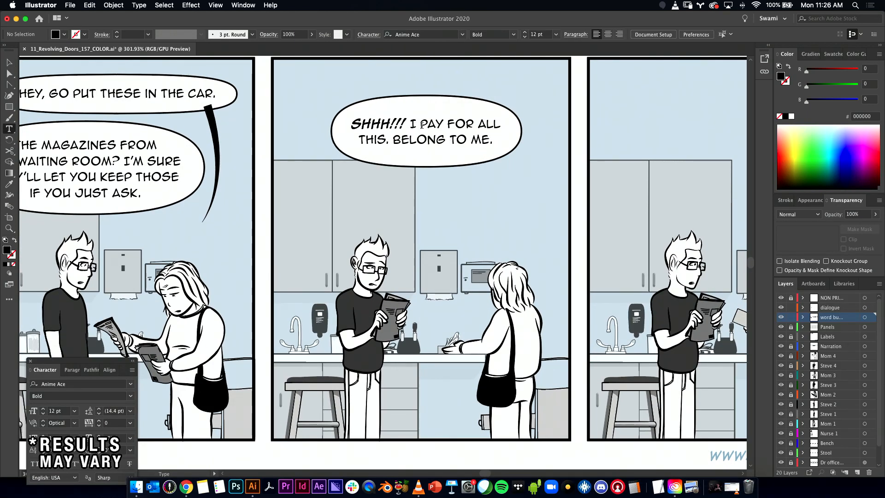
click(479, 123)
drag(393, 138, 493, 140)
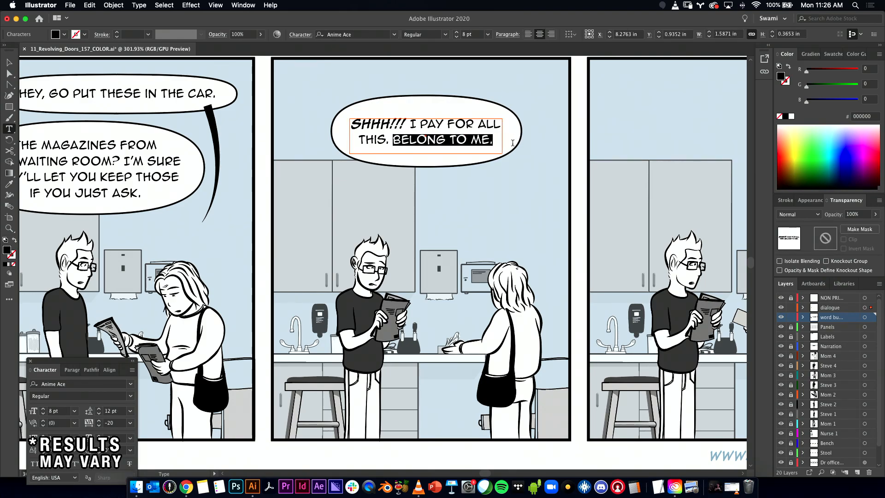
click(63, 397)
text(Bold)
key(Return)
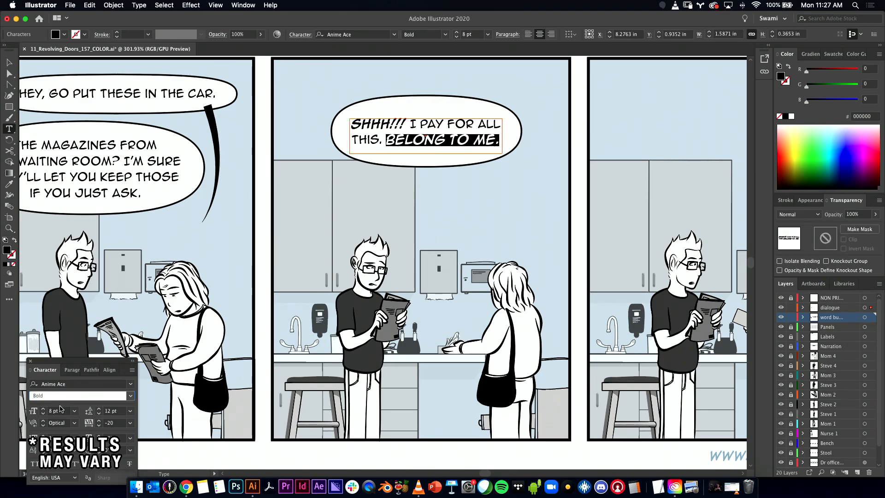
click(6, 62)
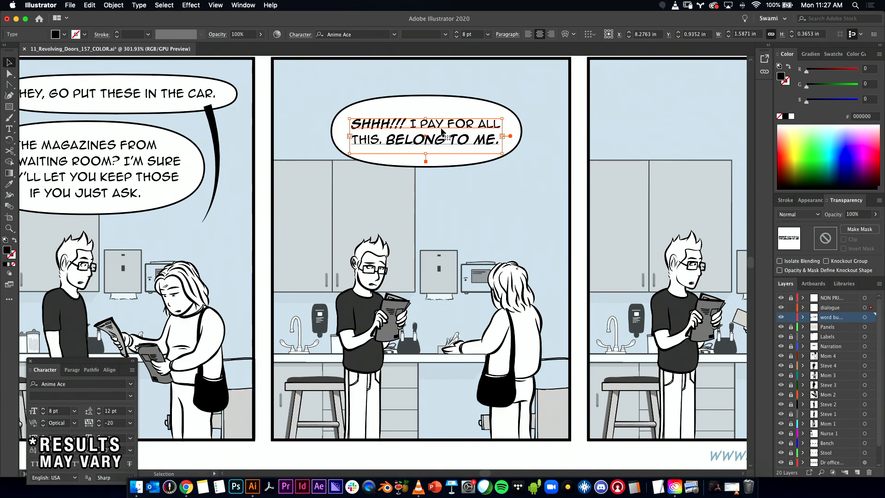
- Nudge the panel 3 balloon slightly around its text and end the line with an exclamation mark, "BELONG TO ME!"
click(422, 105)
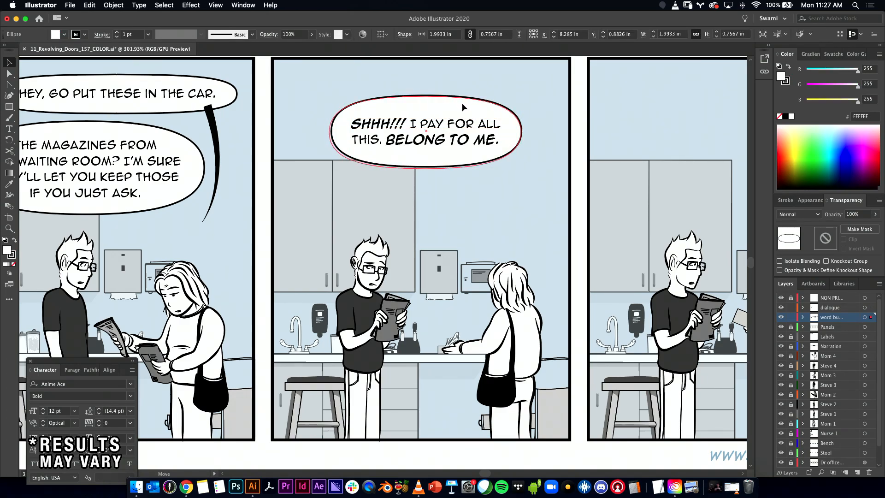
drag(462, 110, 460, 111)
double_click(500, 141)
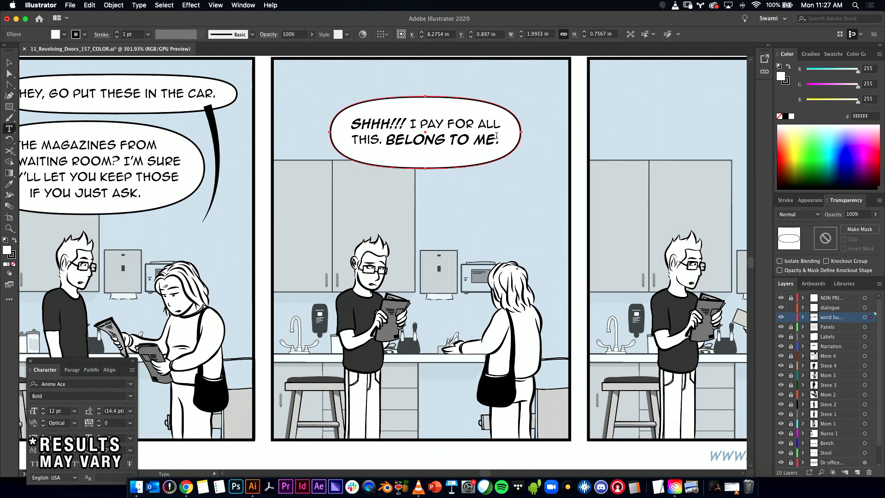
click(10, 65)
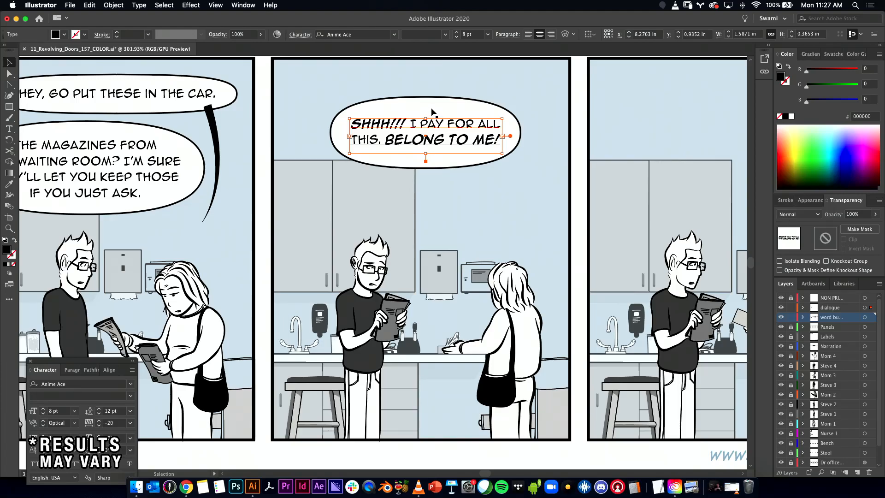
- Fine-tune the centering of the "SHHH!!!" text in its balloon, and move both together slightly right and down
click(433, 113)
drag(422, 167, 422, 166)
drag(450, 136, 452, 137)
shift+click(451, 109)
drag(462, 142, 476, 146)
drag(519, 219, 434, 191)
click(435, 190)
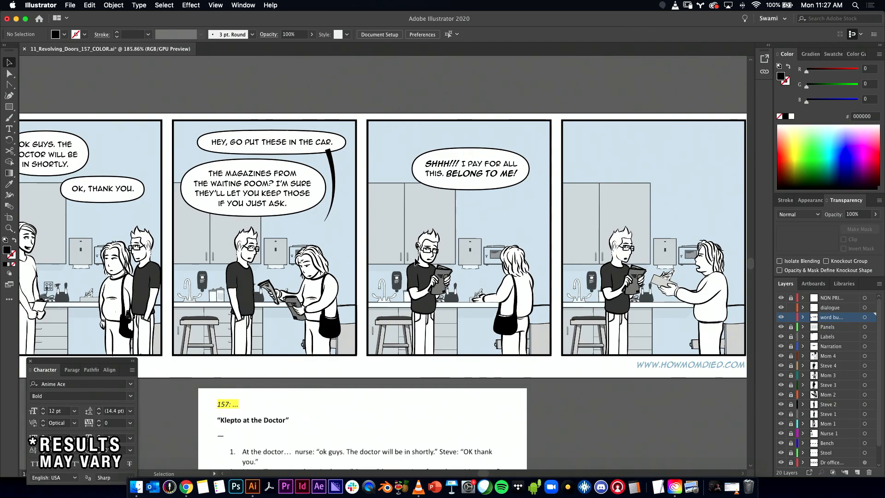
- Switch to the Google Docs script, capitalize the panel 3 reply as "Uhhh…." and select the word
key(super+Tab)
drag(447, 284, 504, 286)
text(Uhhh….”)
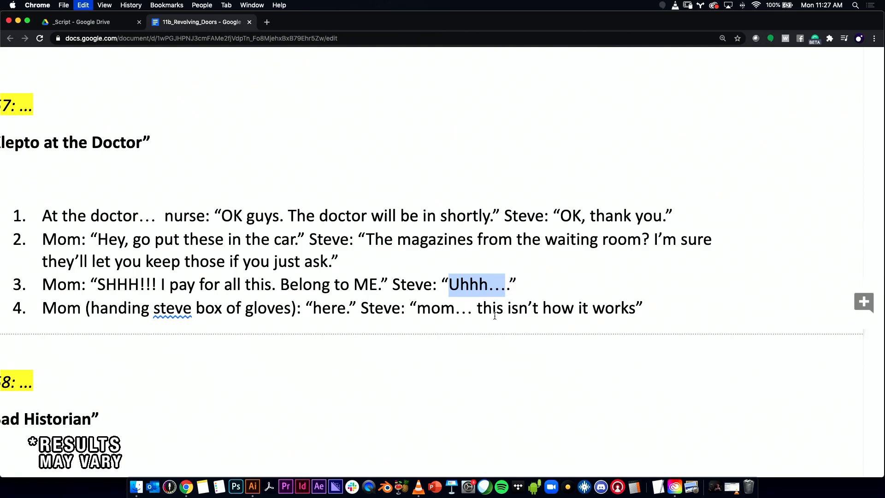
- Back in Illustrator, duplicate the "SHHH!!!" balloon with its text below and to the left, and replace the text with "UHHH..."
key(super+Tab)
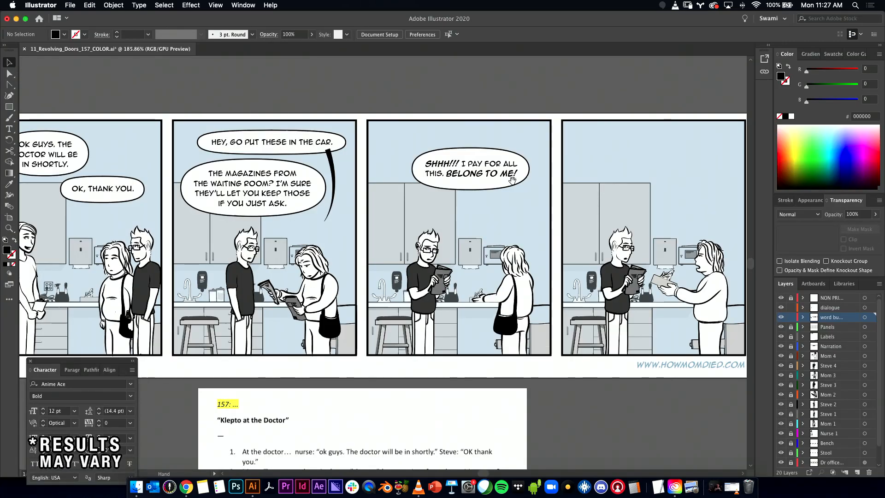
scroll(502, 176, up, 3)
click(466, 160)
drag(464, 161, 70, 173)
key(t)
key(ctrl+a)
text(UHHH...)
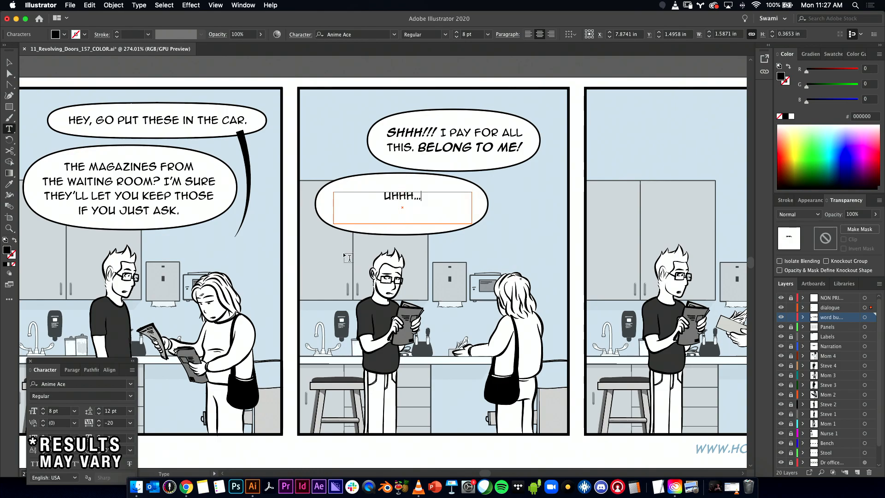
- Shrink the "UHHH..." text frame to about 0.63 by 0.20 in around the word
click(6, 63)
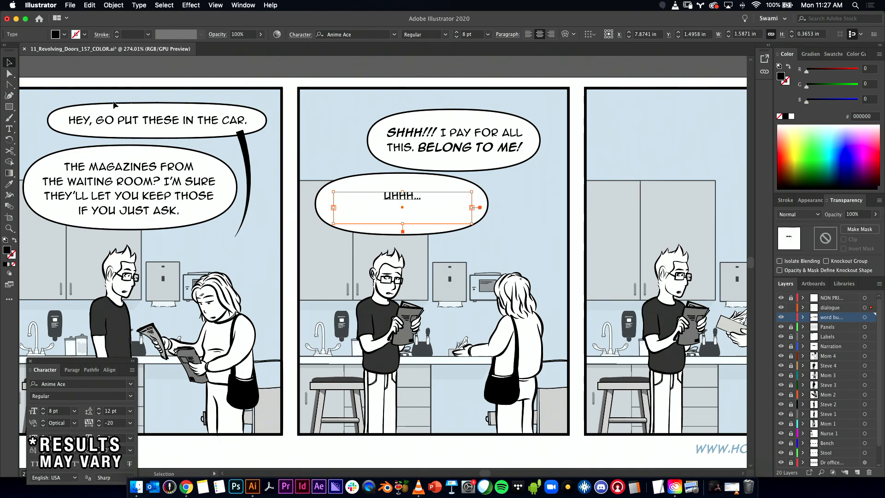
click(408, 217)
click(403, 201)
drag(403, 226, 402, 215)
drag(473, 215, 430, 215)
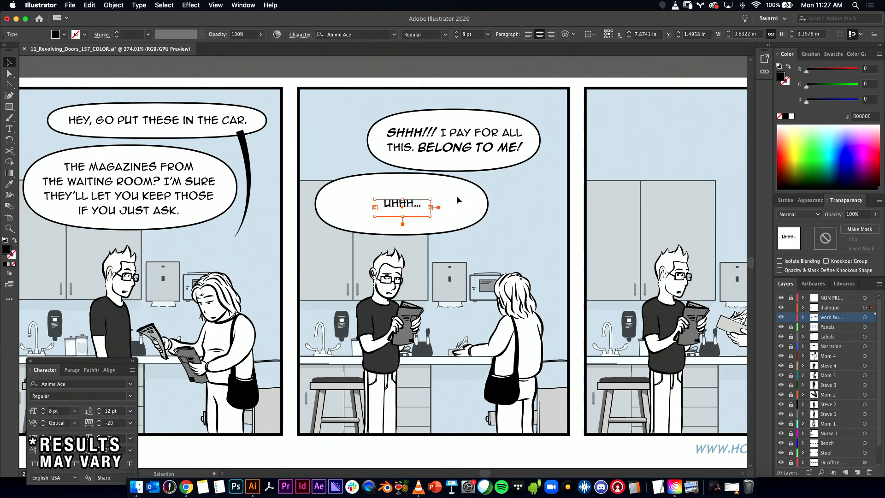
- Shrink the "UHHH..." balloon to about 0.90 by 0.49 in and nudge its text down slightly
click(456, 196)
drag(488, 236, 456, 219)
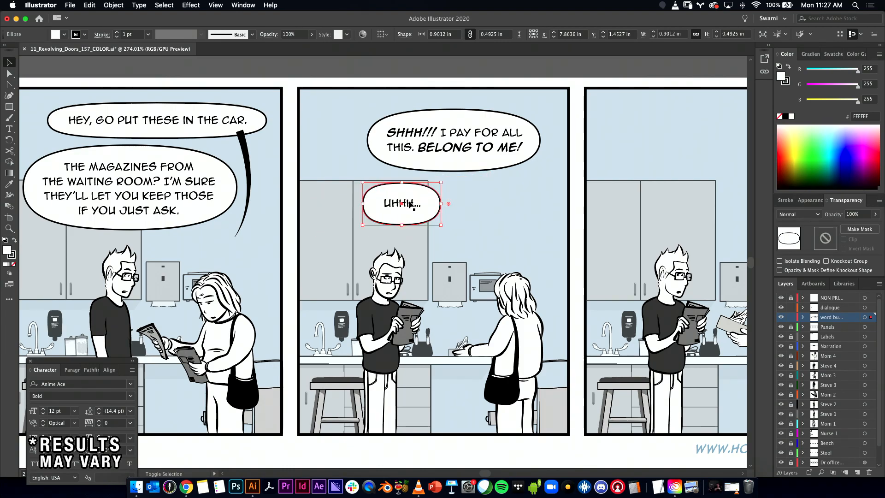
click(416, 203)
key(Down)
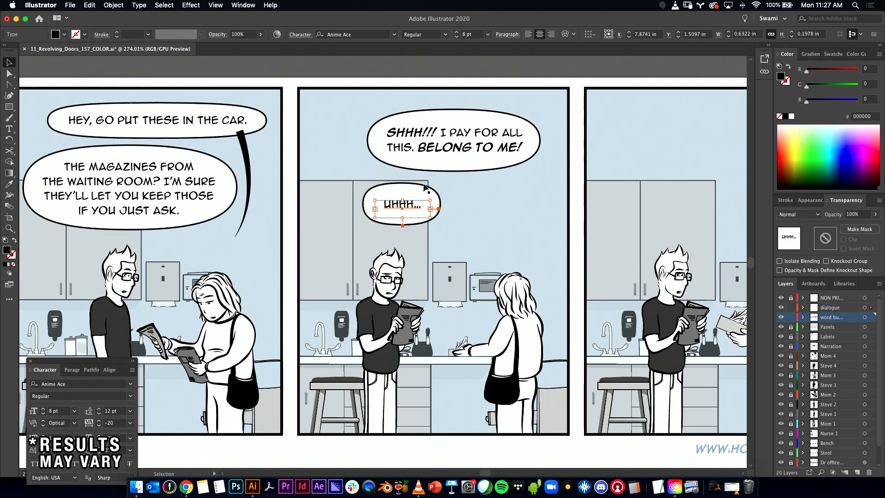
- Move the "UHHH..." balloon together with its text slightly upward, closer to the "SHHH!!!" balloon
click(429, 188)
shift+click(412, 204)
mouse_move(418, 195)
mouse_down()
mouse_move(407, 201)
mouse_move(422, 184)
mouse_up()
click(464, 201)
- Shrink the "UHHH..." balloon further to about 0.65 by 0.39 in, keeping it centered around its text
click(408, 189)
click(447, 199)
scroll(444, 202, down, 3)
click(404, 198)
drag(428, 189, 423, 190)
click(424, 184)
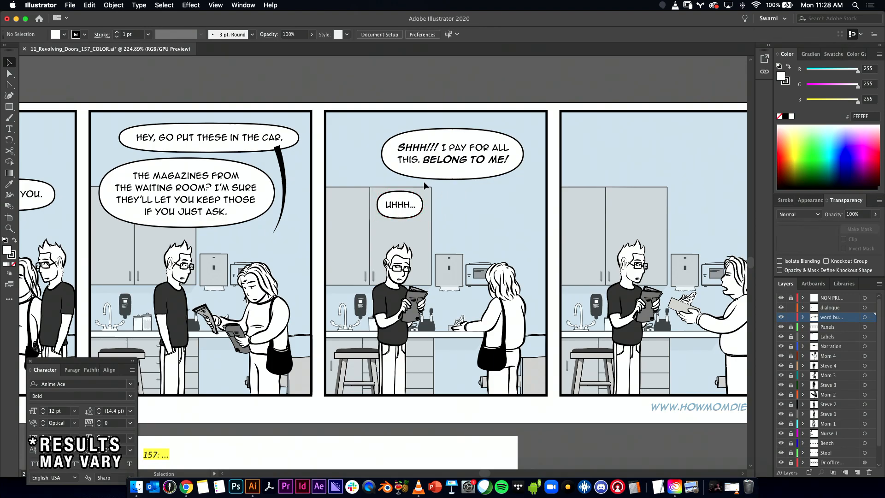
click(397, 206)
click(425, 182)
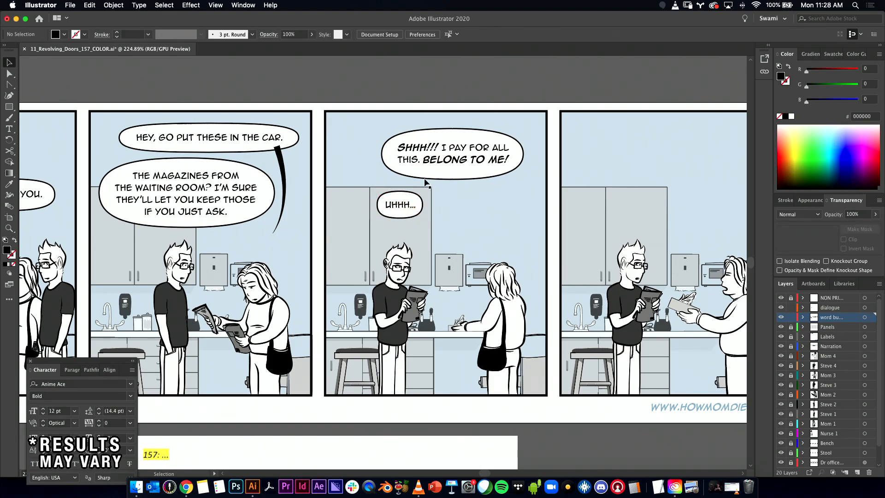
- Move the "UHHH..." balloon with its text down and left, above the man's head in panel 3
click(401, 199)
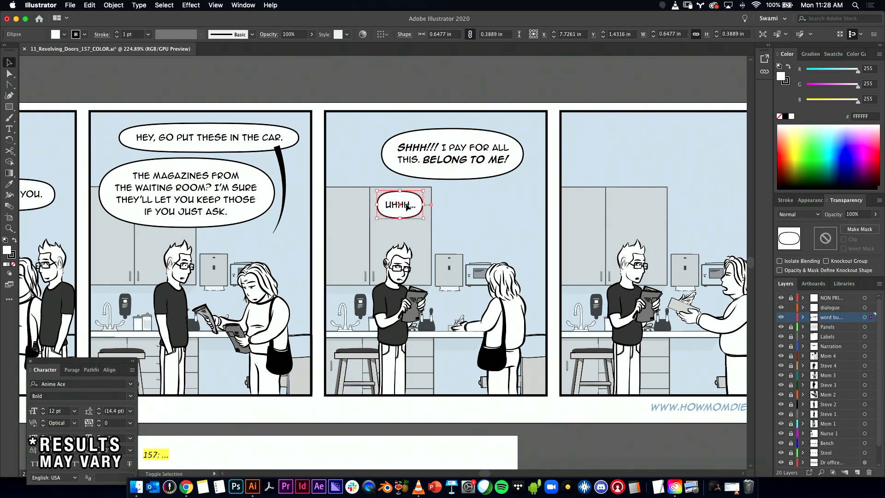
shift+click(405, 204)
drag(406, 204, 395, 214)
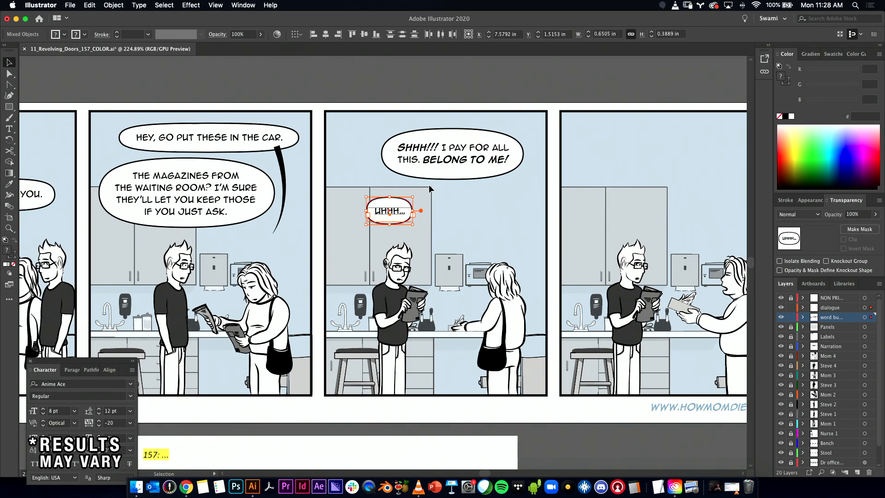
click(472, 94)
- Switch to the Google Docs script, capitalize the first panel 4 line as "Here." and select it
key(space)
drag(552, 190, 420, 167)
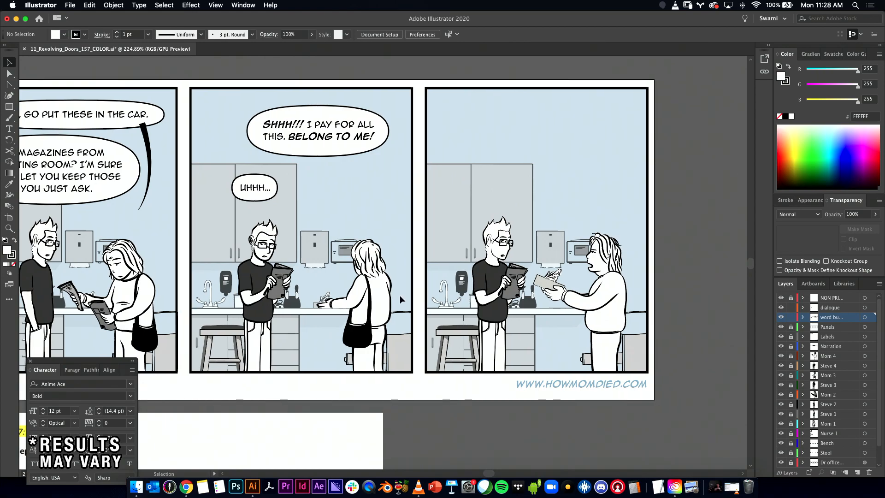
key(super+Tab)
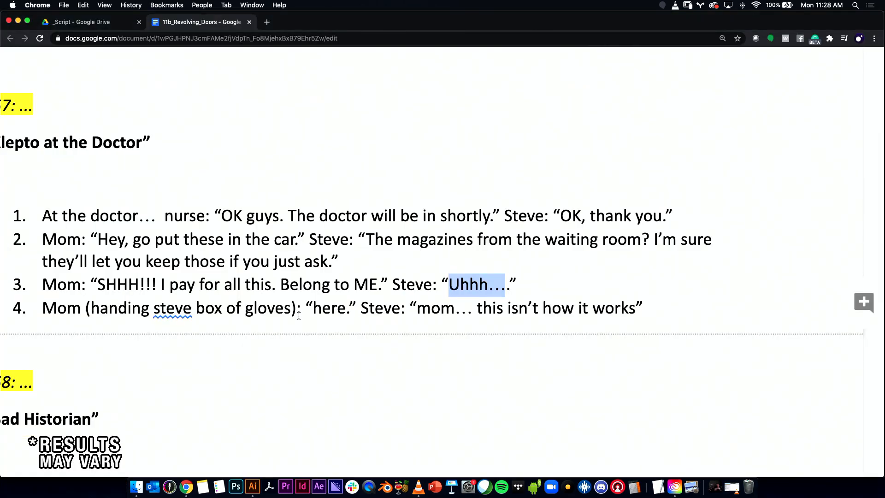
click(314, 307)
text(H)
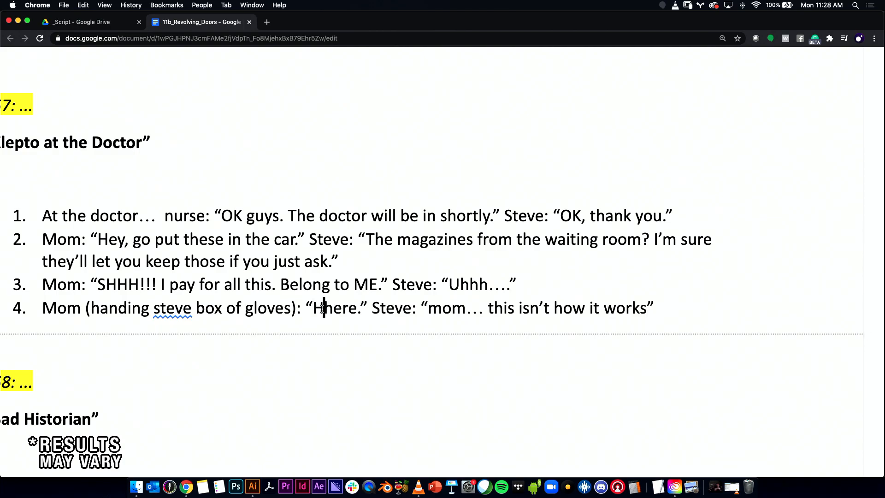
key(Delete)
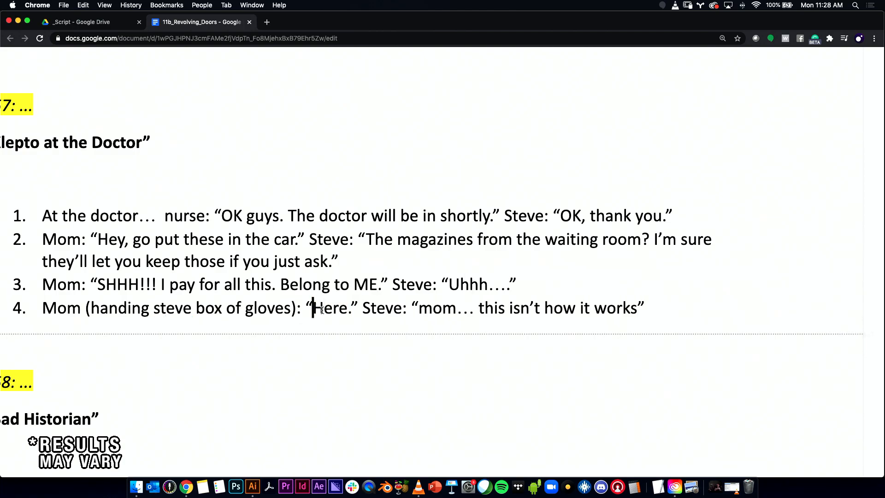
drag(319, 310, 352, 310)
- Back in Illustrator, duplicate the "UHHH..." balloon with its text into the upper part of panel 4 and enlarge the balloon
key(super+Tab)
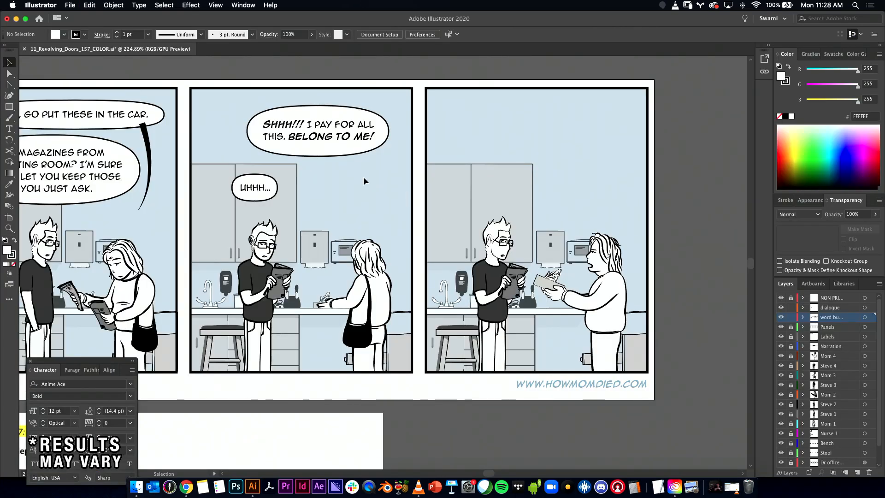
drag(260, 192, 589, 100)
shift+click(561, 120)
- Replace the panel 4 balloon's text with "HERE." and move the text and balloon slightly down and left
key(t)
triple_click(562, 119)
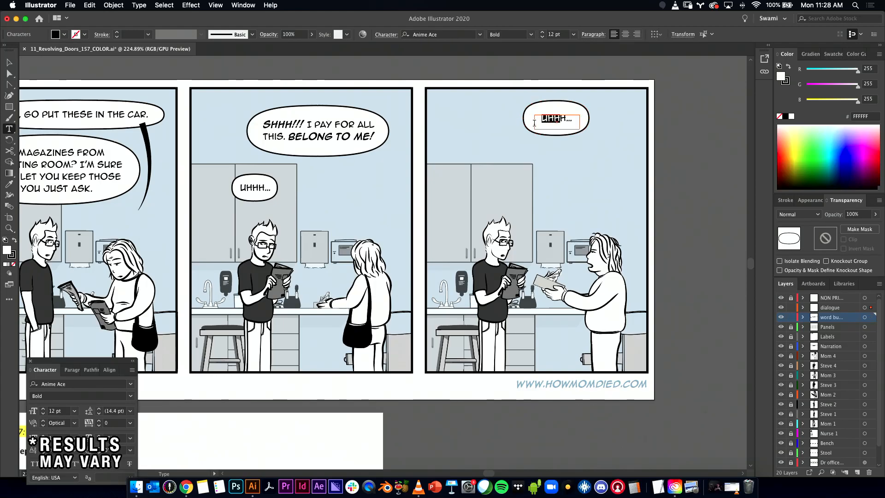
text(HERE.)
key(Escape)
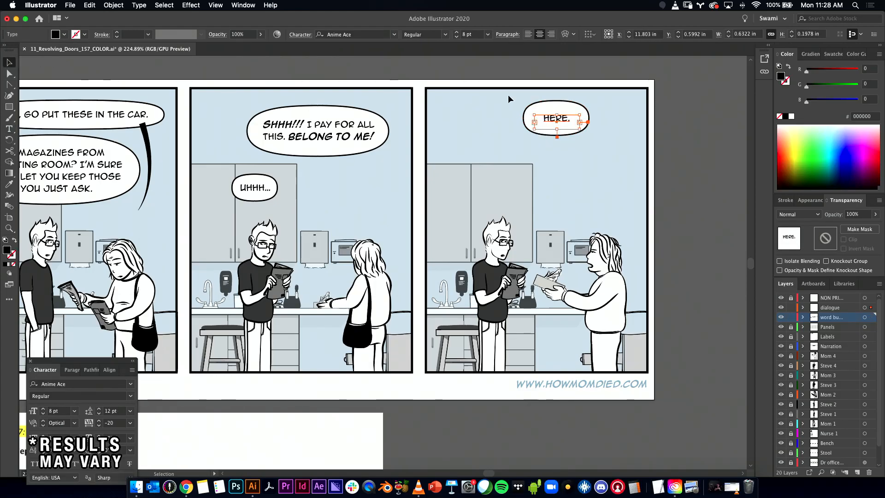
shift+click(558, 125)
drag(562, 124, 551, 143)
- Switch to the Google Docs script and capitalize "Mom…" at the start of the second line of dialogue for panel 4
key(super+Tab)
drag(428, 311, 636, 311)
text(M)
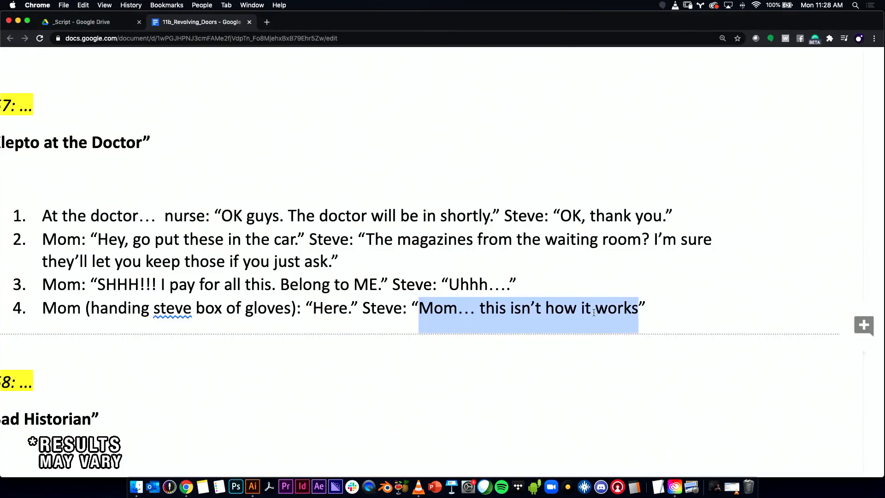
- Capitalize "This" in "Mom… This isn’t how it works", select the line and return to Illustrator
click(479, 307)
key(shift+Right)
text(Y)
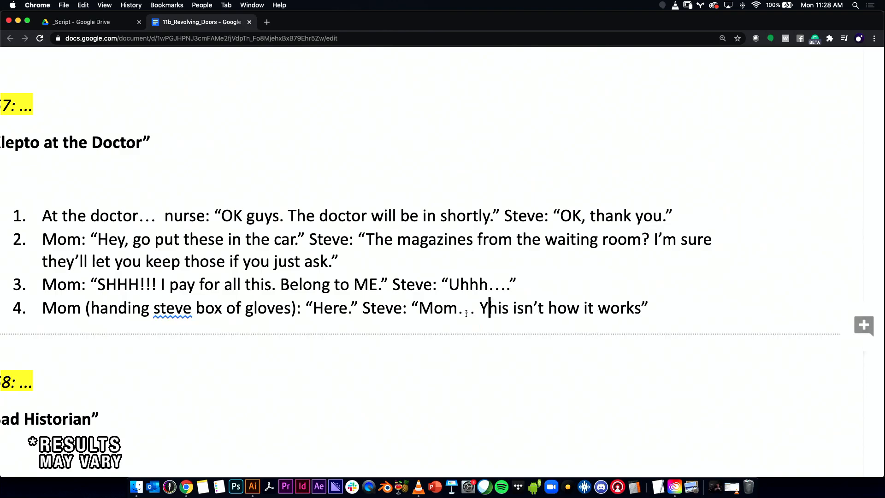
drag(427, 309, 509, 309)
click(479, 312)
key(shift+Right)
text(T)
mouse_move(419, 312)
mouse_down()
mouse_move(641, 313)
mouse_move(420, 304)
mouse_up()
click(641, 313)
key(super+Tab)
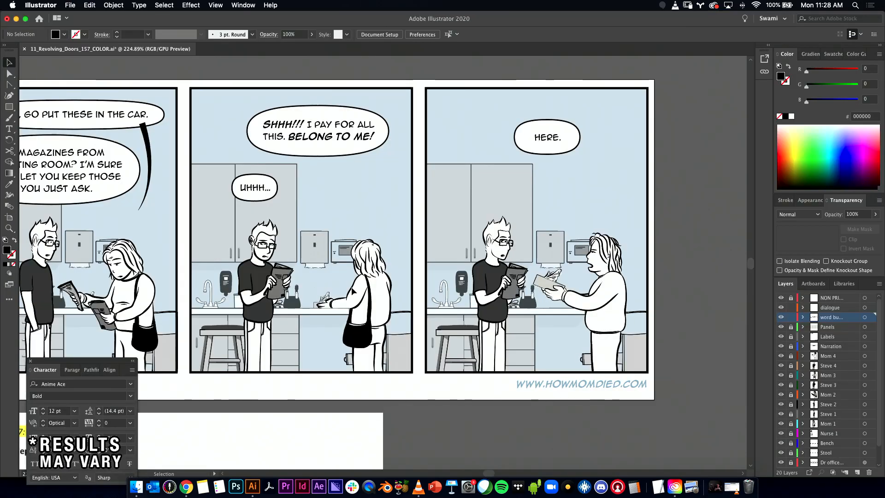
- Adjust the "HERE." balloon in panel 4, making it slightly narrower and taller around its text
click(548, 138)
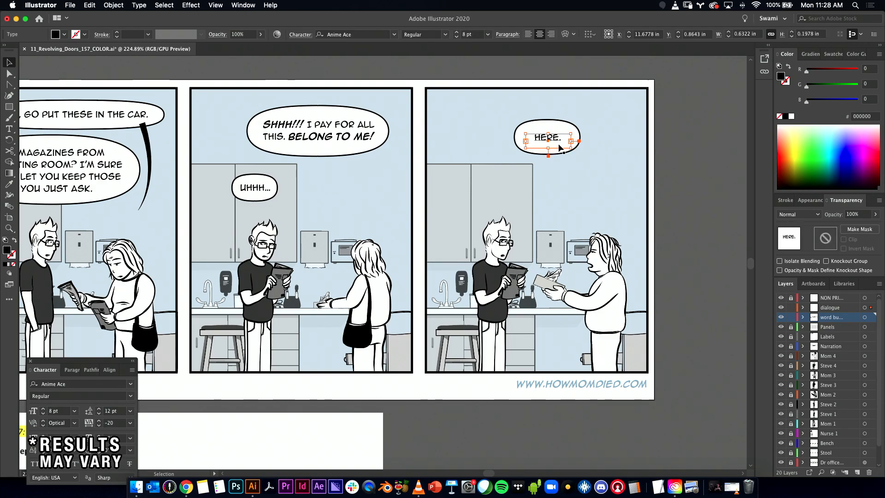
click(593, 122)
click(239, 194)
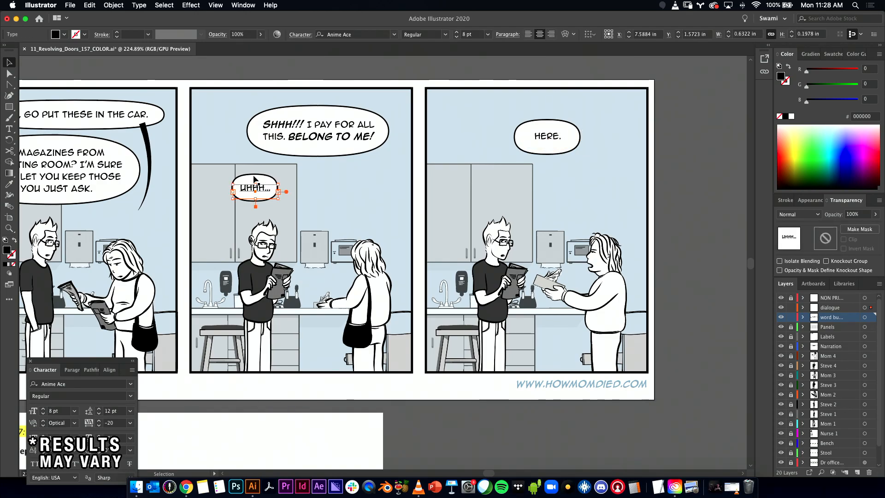
click(243, 186)
click(553, 140)
drag(581, 156, 580, 156)
- Set the "HERE." text in panel 4 to the Bold style of Anime Ace
double_click(546, 137)
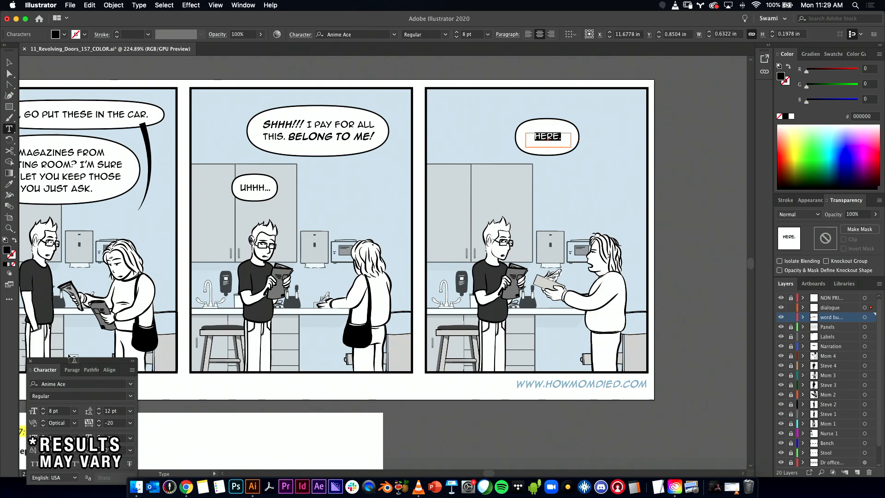
click(115, 396)
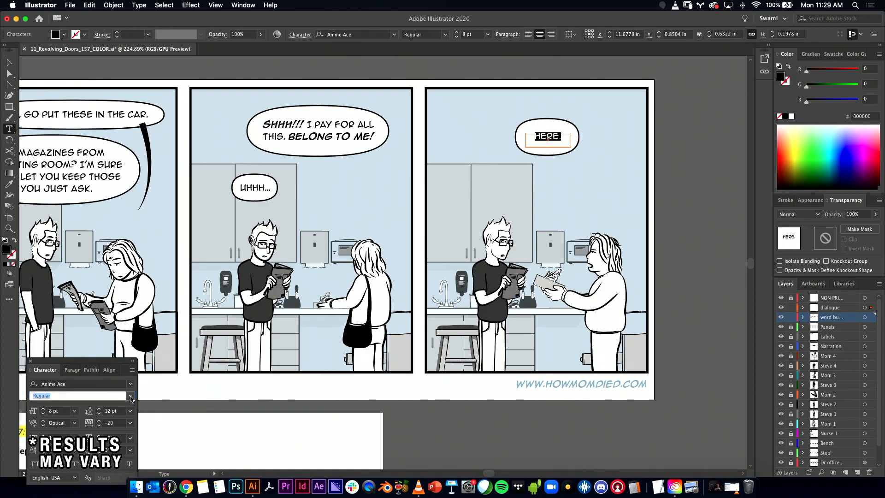
click(131, 398)
click(65, 424)
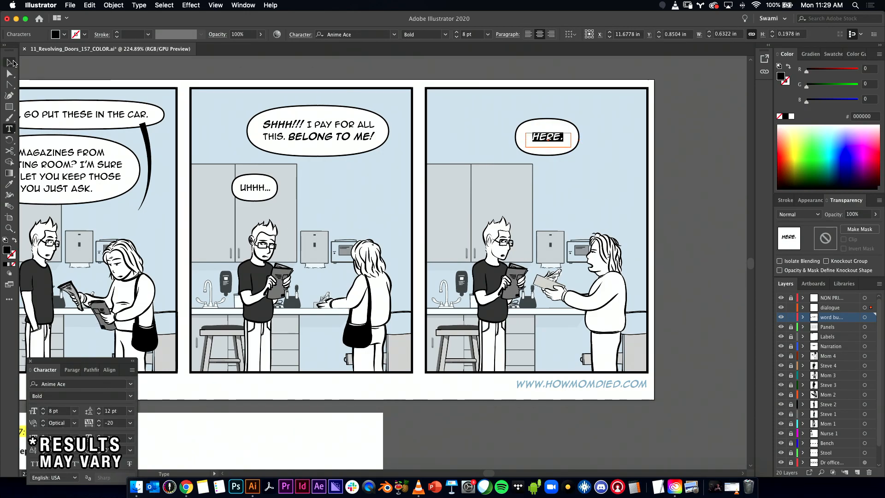
click(11, 63)
click(449, 69)
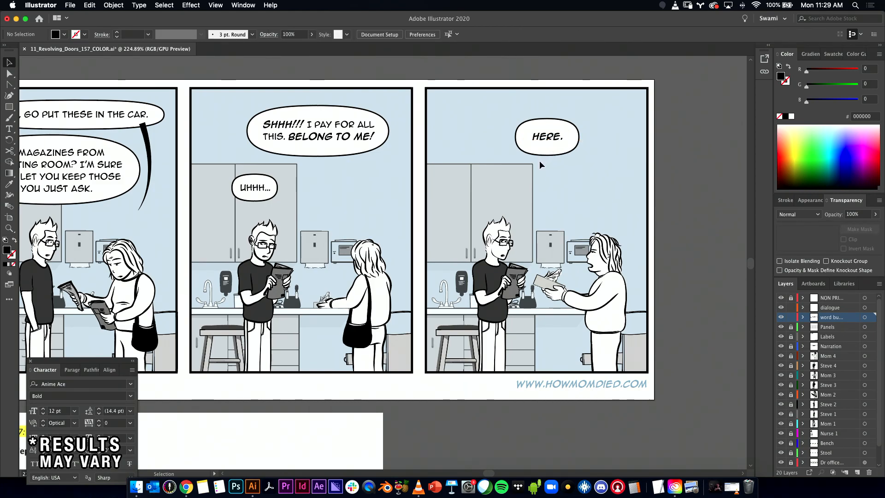
- Move the "HERE." balloon together with its text slightly to the right in panel 4
click(567, 136)
drag(554, 143, 556, 141)
shift+click(557, 140)
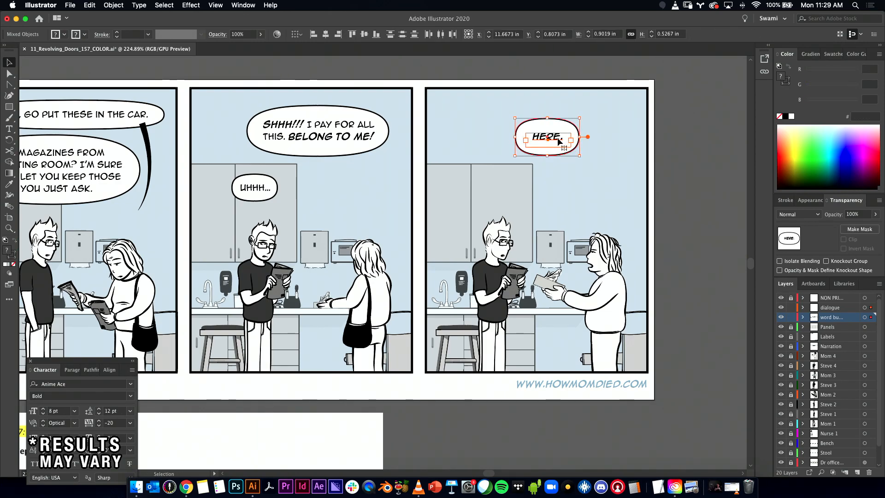
shift+click(555, 137)
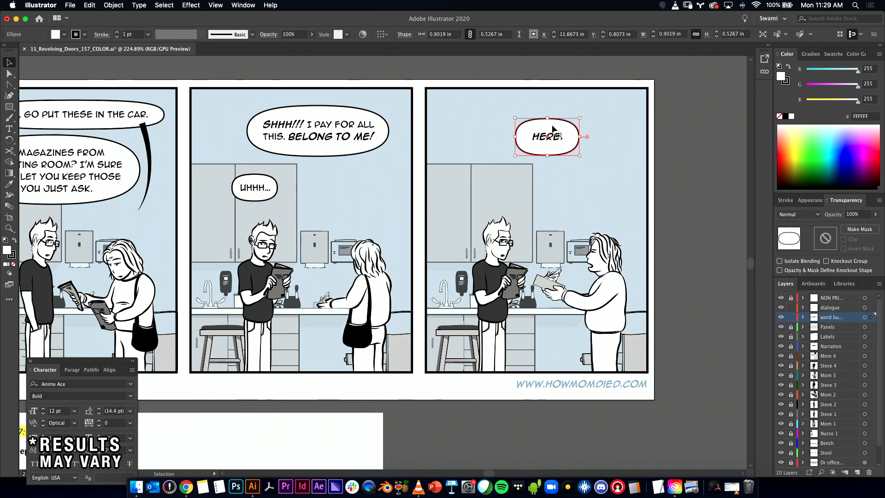
drag(580, 119, 569, 136)
shift+click(559, 137)
key(super+shift+a)
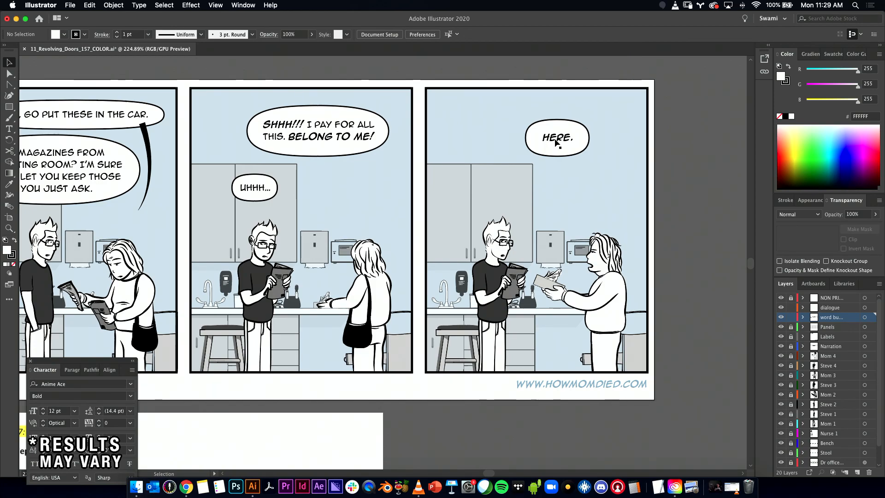
click(547, 138)
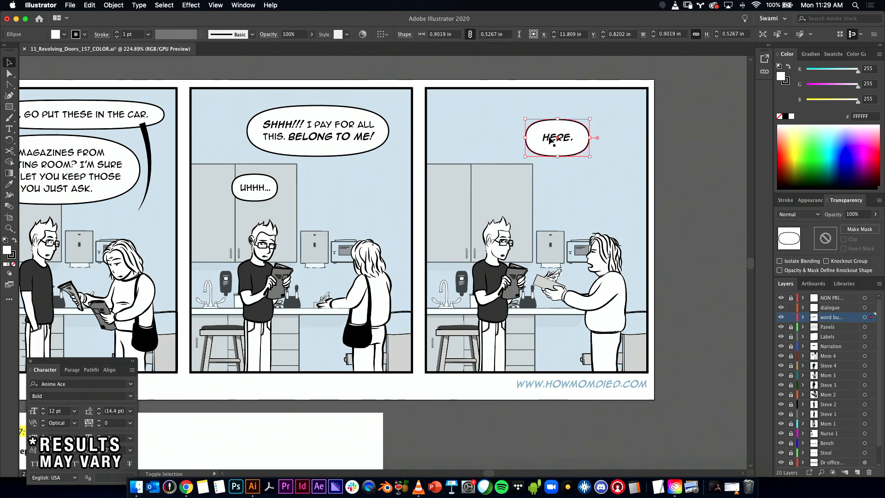
shift+click(563, 139)
drag(572, 138, 504, 188)
key(super+z)
key(super+shift+a)
drag(567, 132, 550, 144)
key(super+z)
- Duplicate panel 2's magazines balloon with its text into panel 4 and replace the text with "MOM... THIS ISN’T HOW IT WORKS."
click(84, 143)
drag(94, 174, 545, 200)
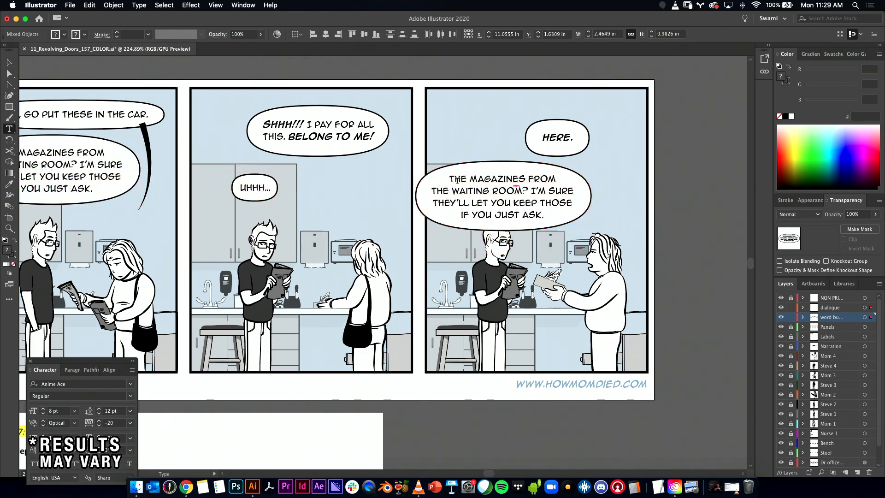
key(t)
click(515, 224)
key(super+a)
text(MOM... THIS ISN’T HOW IT WORKS.)
click(9, 62)
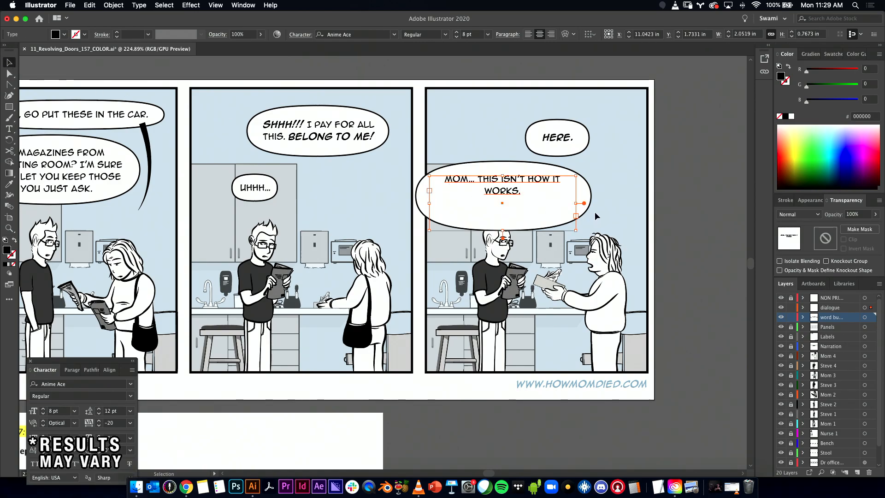
- Narrow the "MOM..." text box so it wraps as two centered lines, and change its final period to an exclamation mark
drag(574, 204, 550, 204)
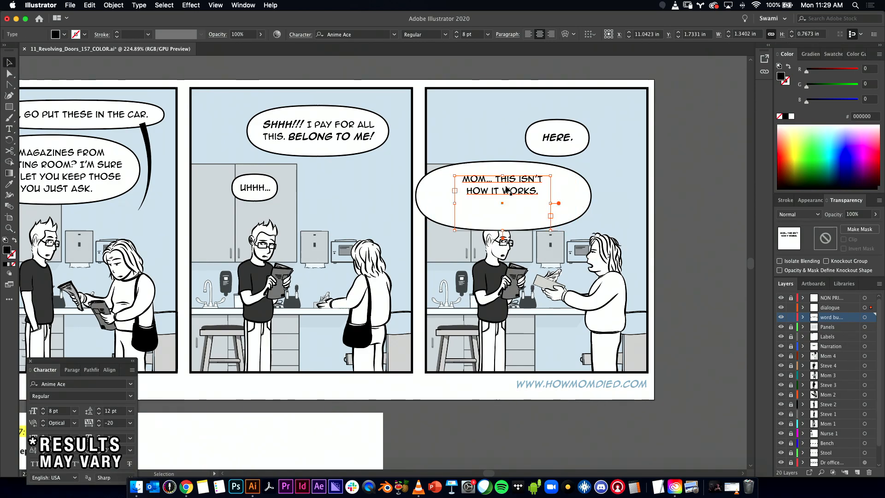
drag(502, 231, 505, 222)
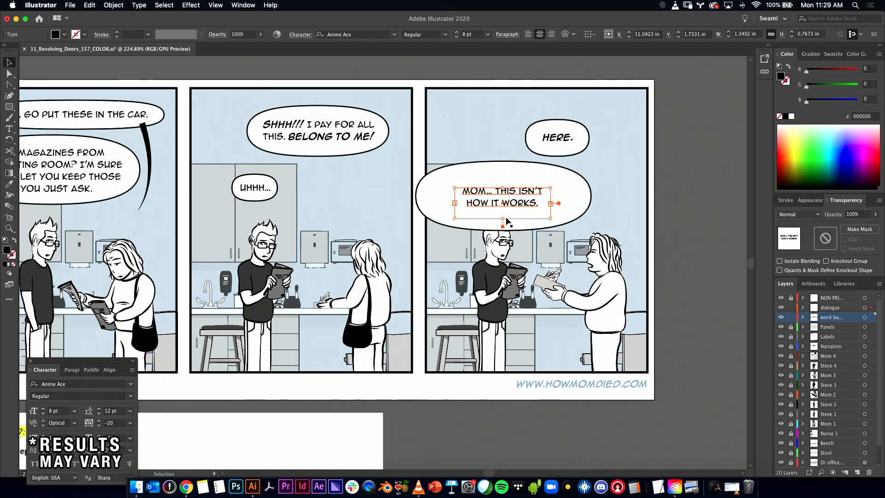
double_click(534, 204)
key(BackSpace)
text(!)
click(9, 62)
- Shrink the "MOM..." balloon to about 1.58 × 0.70 in around its text and broaden its top and bottom curves
click(556, 180)
drag(591, 161, 561, 196)
key(shift+c)
drag(502, 169, 542, 170)
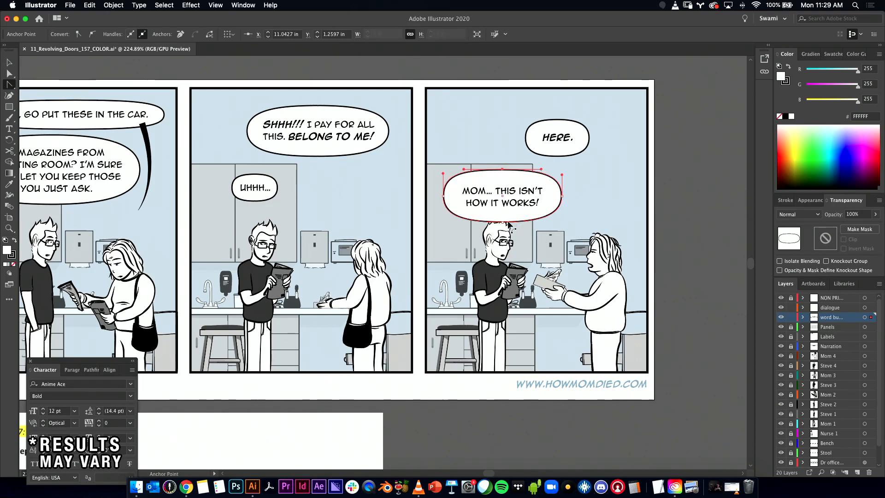
drag(502, 222, 467, 224)
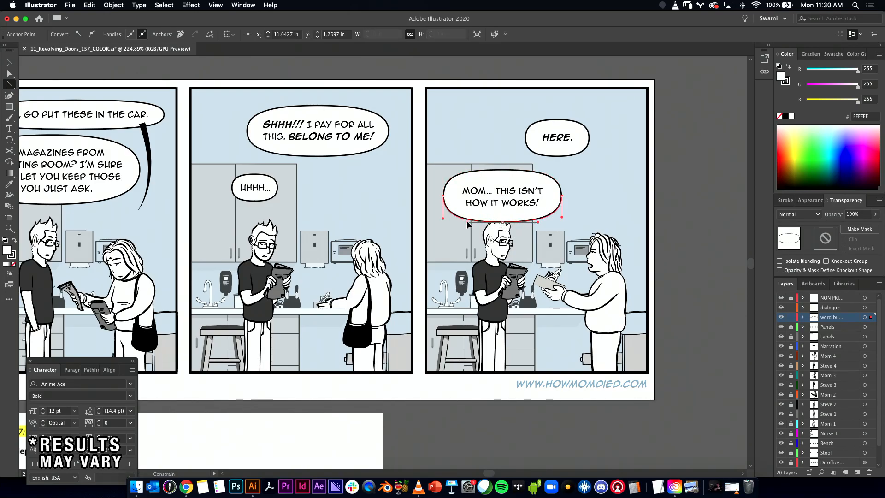
key(v)
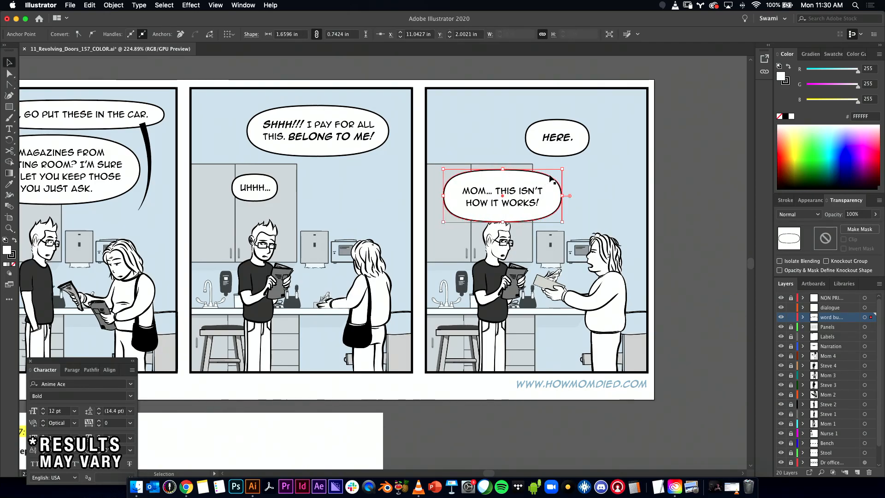
drag(561, 170, 558, 172)
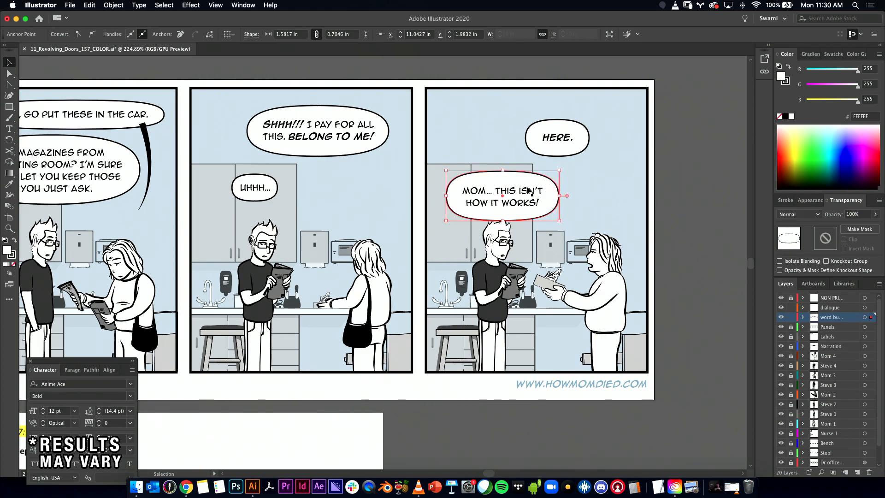
- Move both panel 4 balloons with their texts slightly up and right, clearing the man's head
shift+click(528, 203)
shift+click(527, 199)
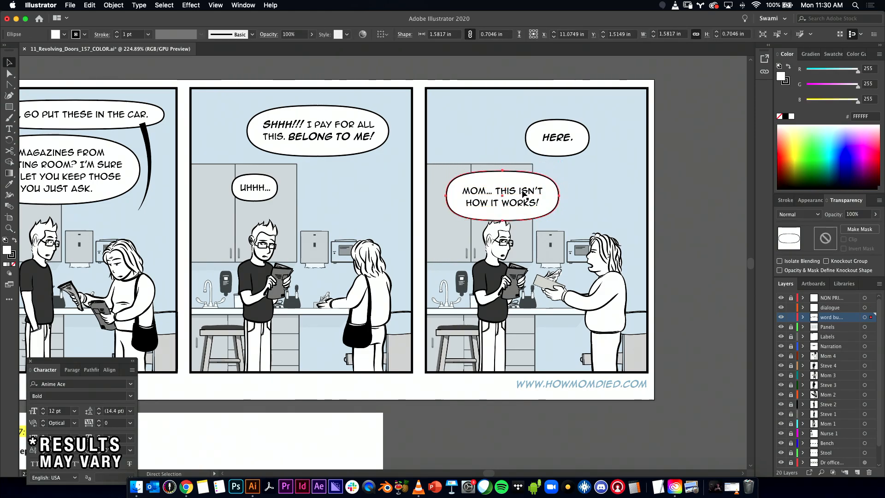
shift+click(527, 199)
drag(527, 199, 529, 191)
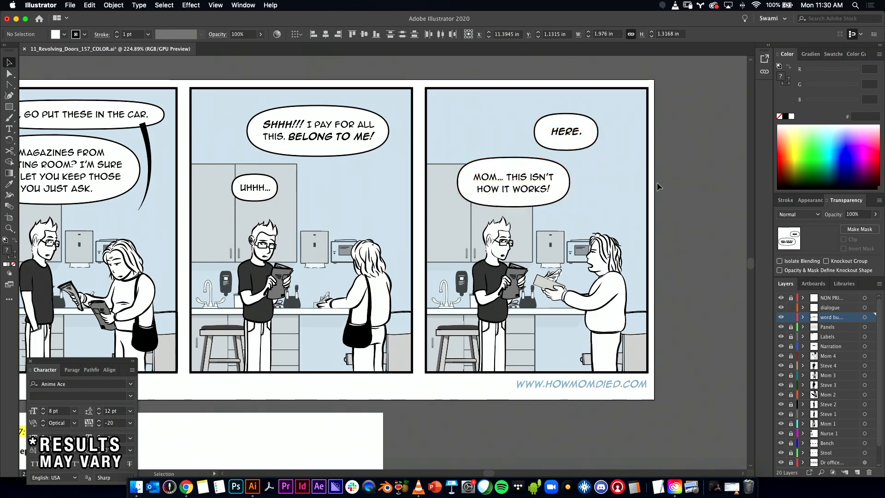
drag(484, 198, 561, 216)
- Broaden the top and bottom curves of the "SHHH!!!" balloon in panel 3 by extending their anchor handles
scroll(562, 216, down, 2)
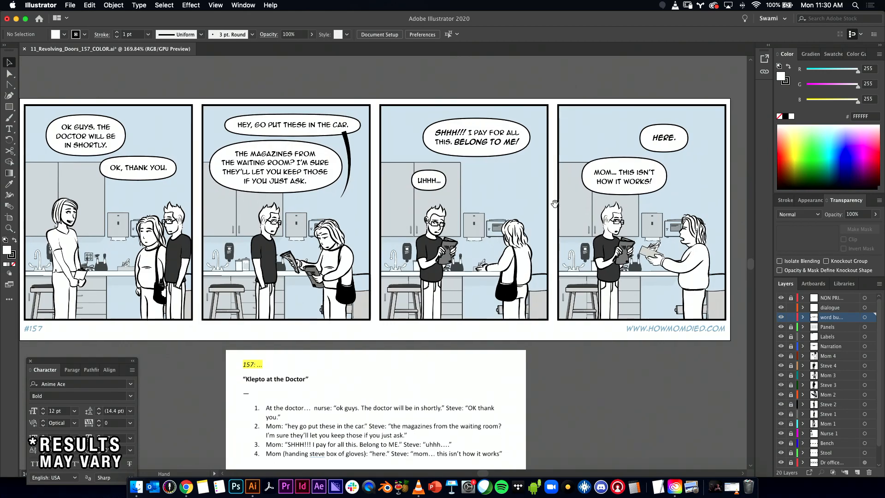
scroll(488, 157, up, 3)
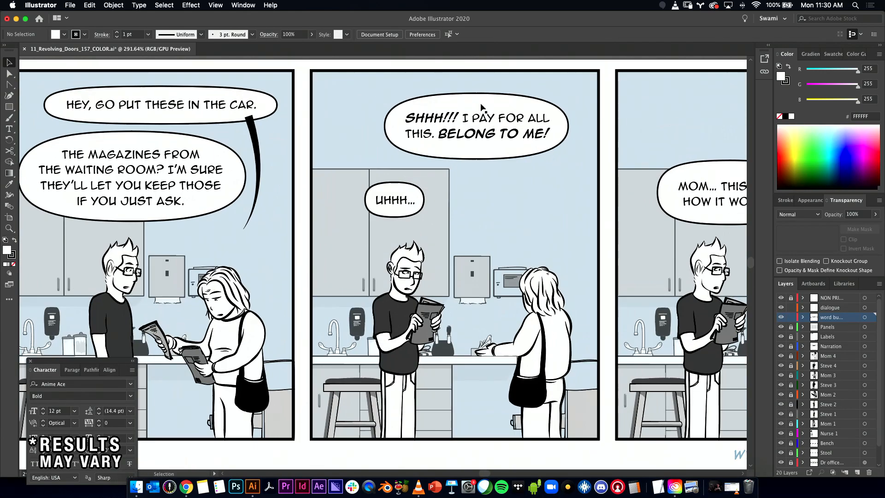
key(a)
click(480, 95)
drag(477, 93, 535, 93)
click(477, 160)
drag(476, 160, 416, 159)
key(super+z)
drag(476, 160, 536, 160)
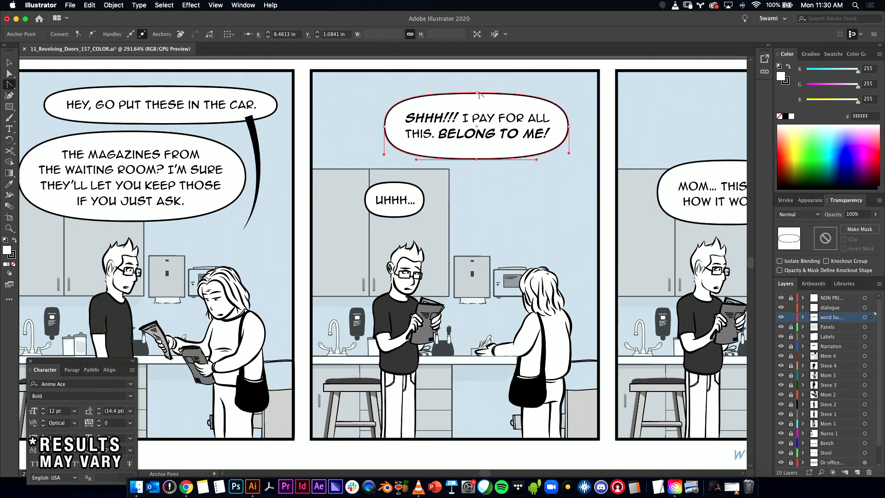
drag(476, 92, 541, 100)
key(v)
click(600, 112)
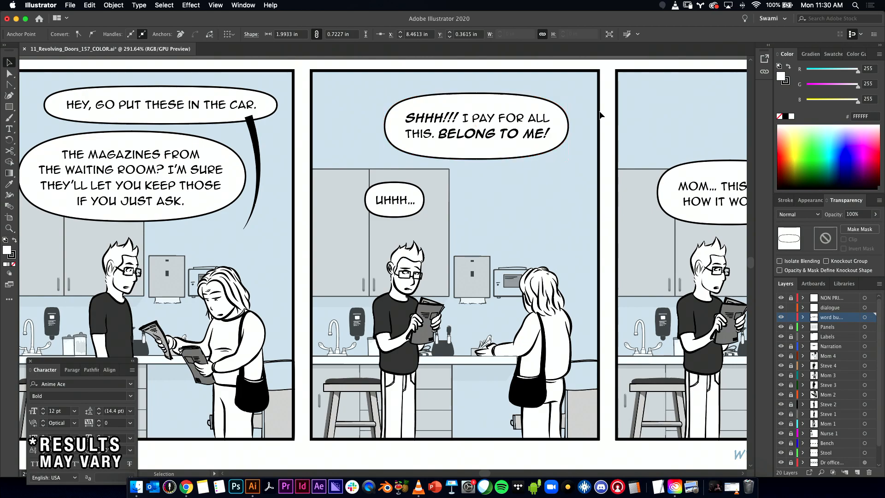
- Copy the YELL sample balloon's 6 pt, 20% opacity outer ring and paste it into panel 3 above the woman
drag(569, 139, 511, 130)
drag(309, 120, 494, 157)
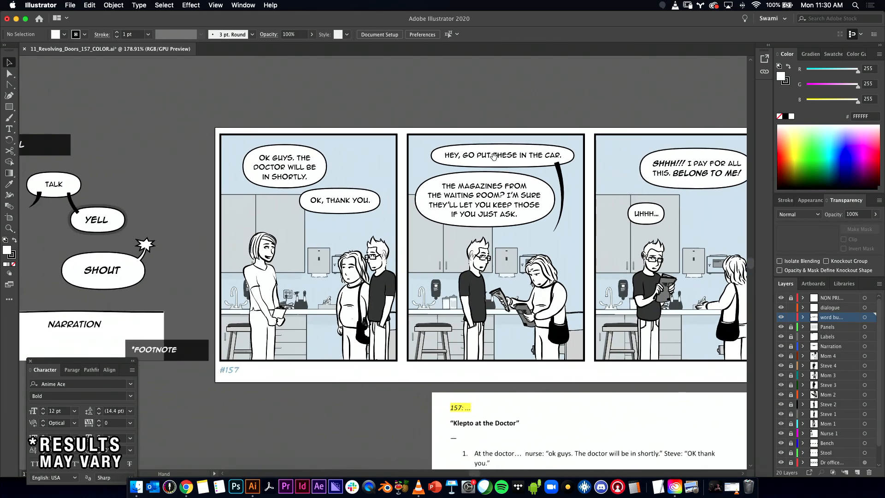
drag(98, 215, 115, 209)
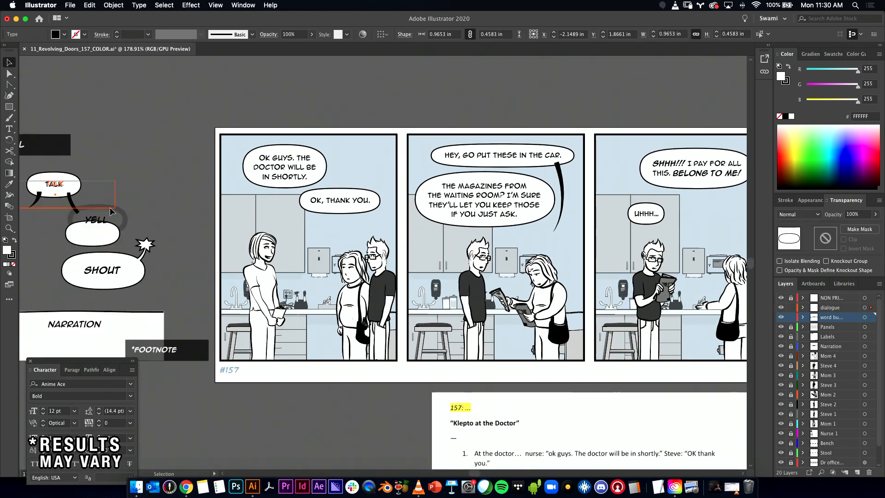
click(131, 213)
click(124, 219)
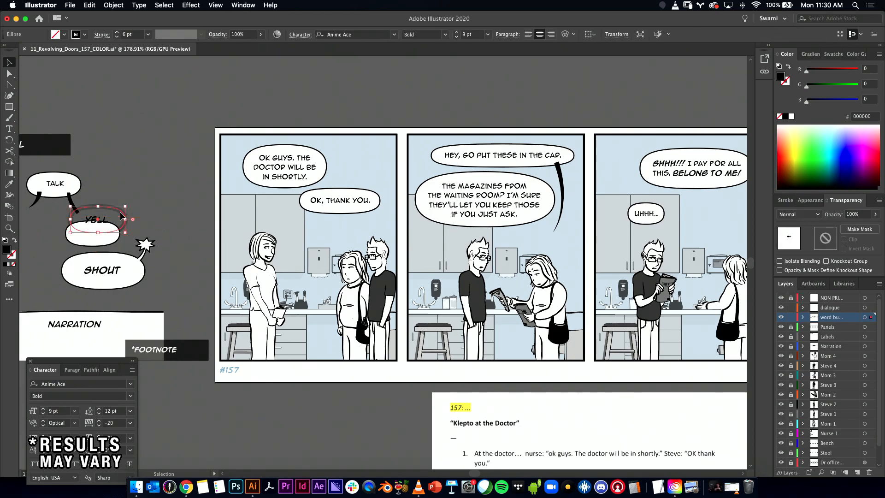
key(super+z)
key(super+z)
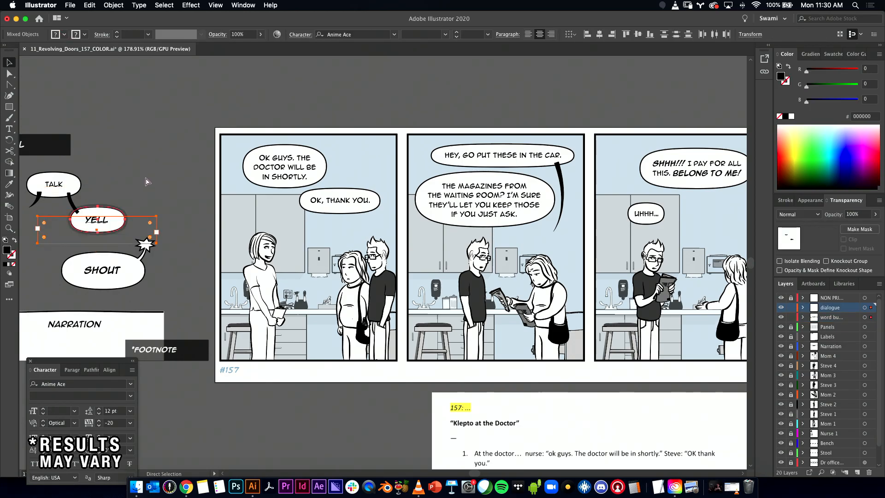
click(147, 170)
drag(549, 183, 266, 183)
scroll(413, 138, up, 3)
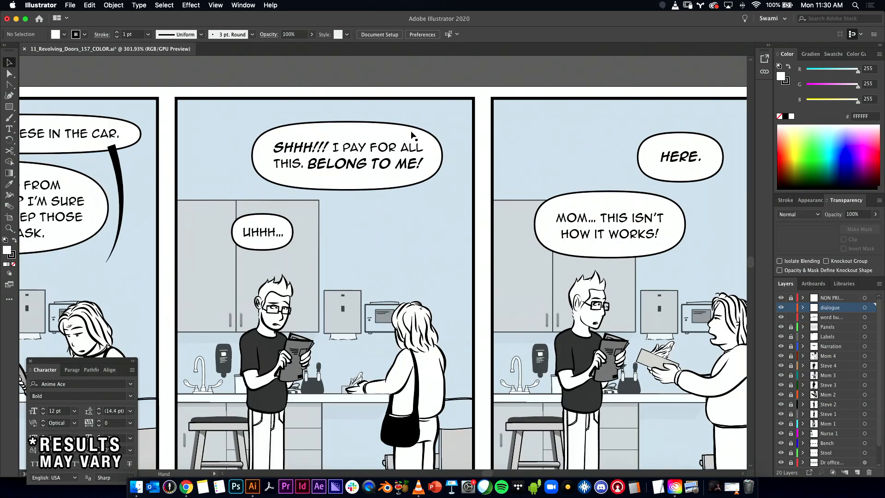
key(super+v)
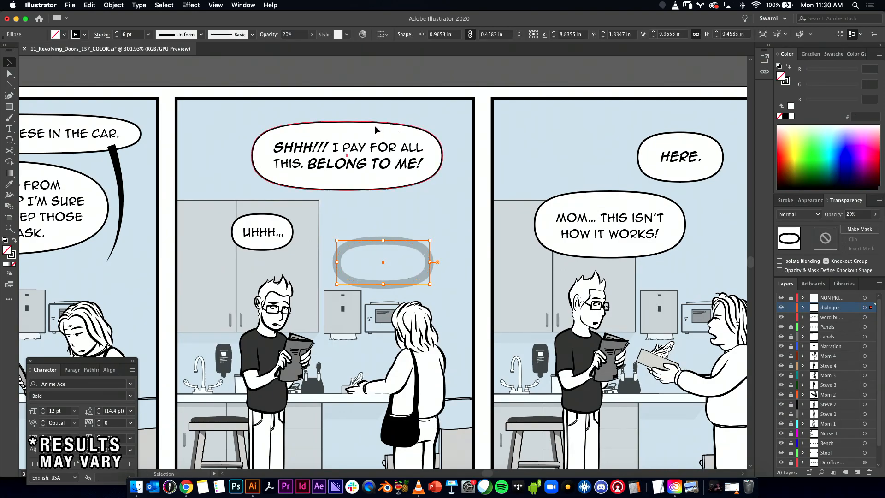
- Give the "SHHH!!!" balloon a matching 6 pt, 20% opacity outer ring by sampling the pasted ring with the Eyedropper
click(374, 125)
click(9, 183)
click(403, 239)
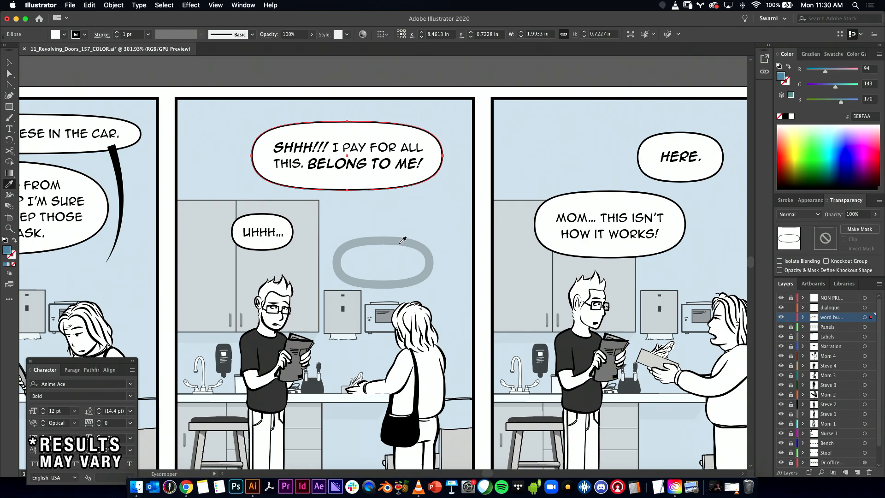
click(409, 238)
key(v)
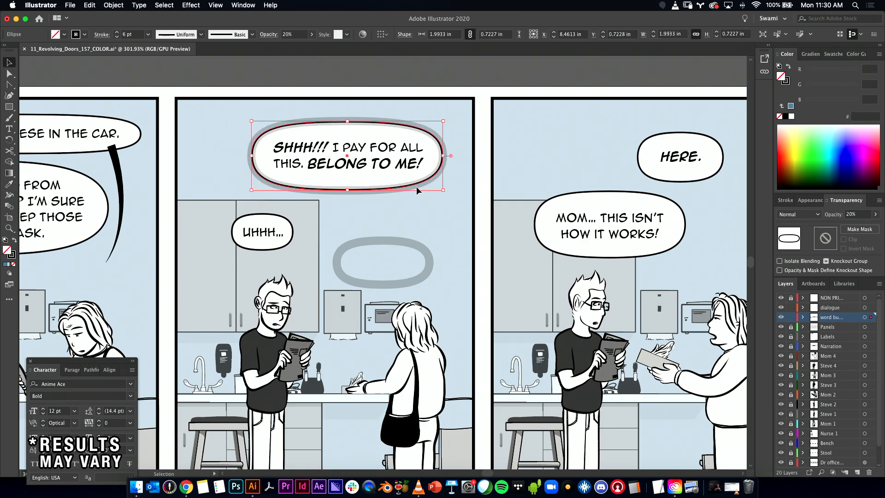
- Delete the pasted sample ring above the woman in panel 3
click(364, 96)
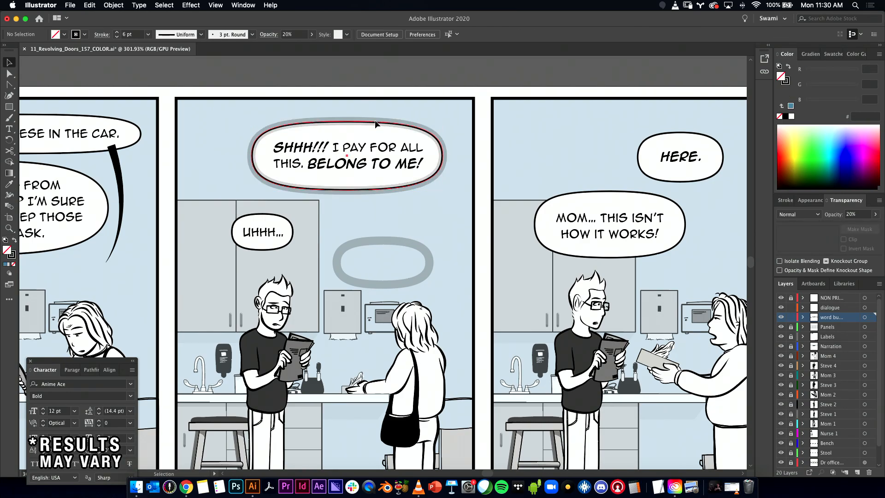
click(375, 123)
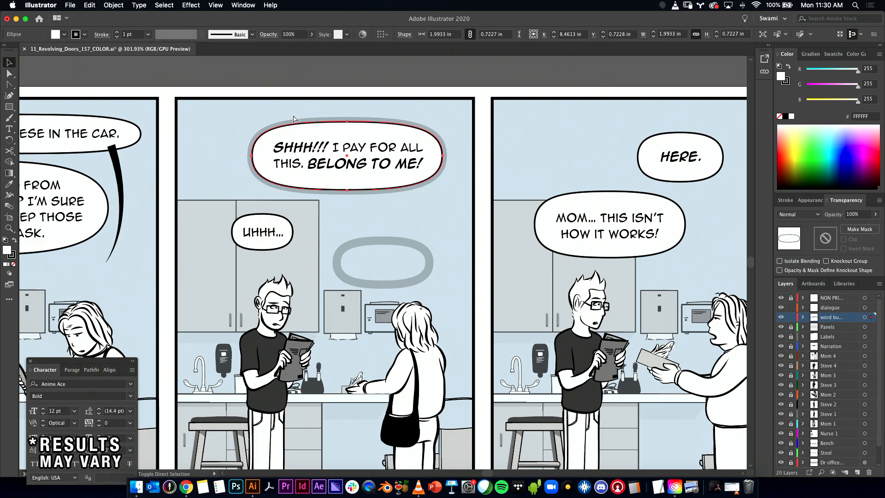
click(429, 269)
key(Delete)
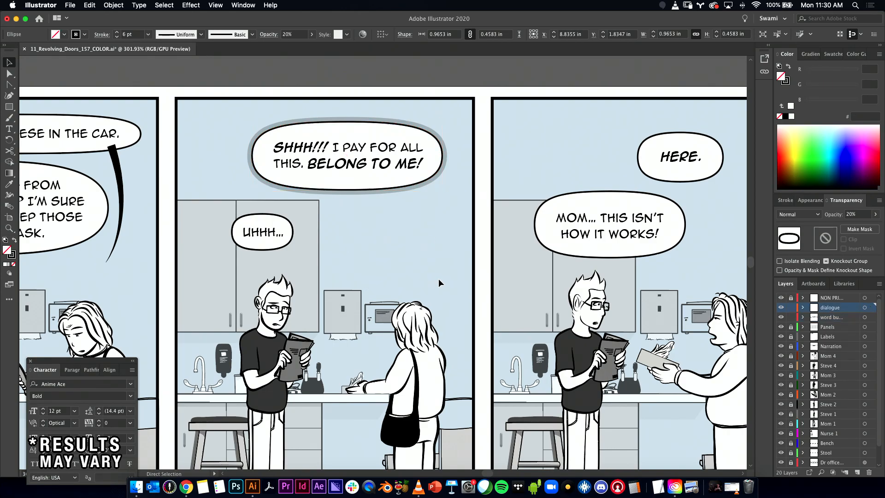
- Copy the left tail of the TALK sample balloon to beneath the "OK GUYS" balloon in panel 1
key(space)
drag(470, 183, 536, 184)
key(super+space)
key(super+space)
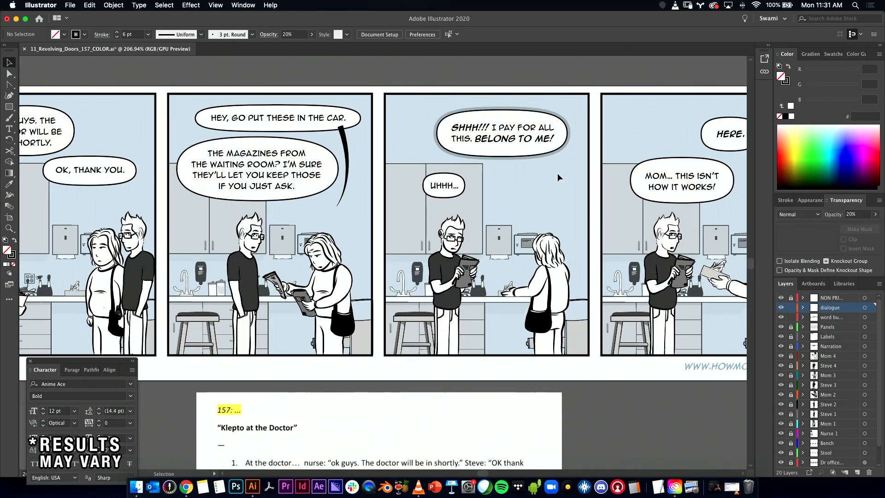
key(space)
drag(423, 203, 698, 209)
key(super+space)
drag(381, 194, 298, 204)
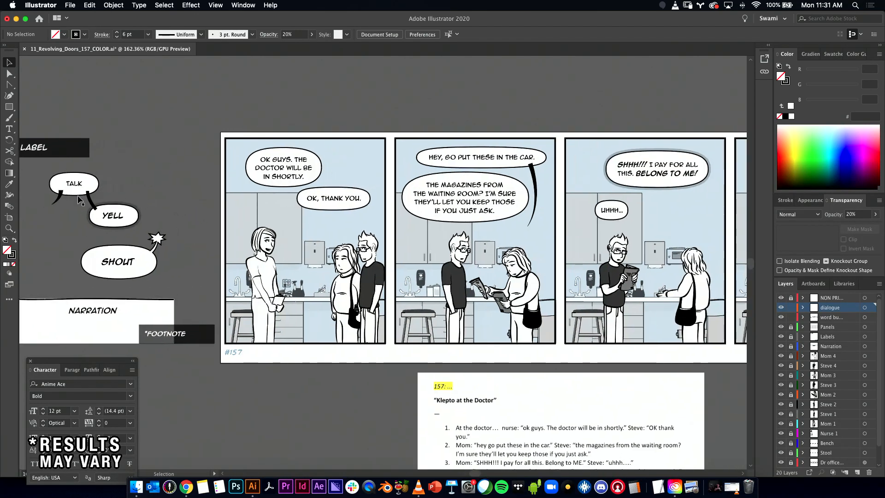
drag(56, 195, 388, 215)
key(super+space)
drag(231, 192, 237, 213)
- Reshape the "OK GUYS" tail by shifting its tip left and bending its curve, and tuck its thick end into the balloon
key(a)
click(236, 194)
click(224, 184)
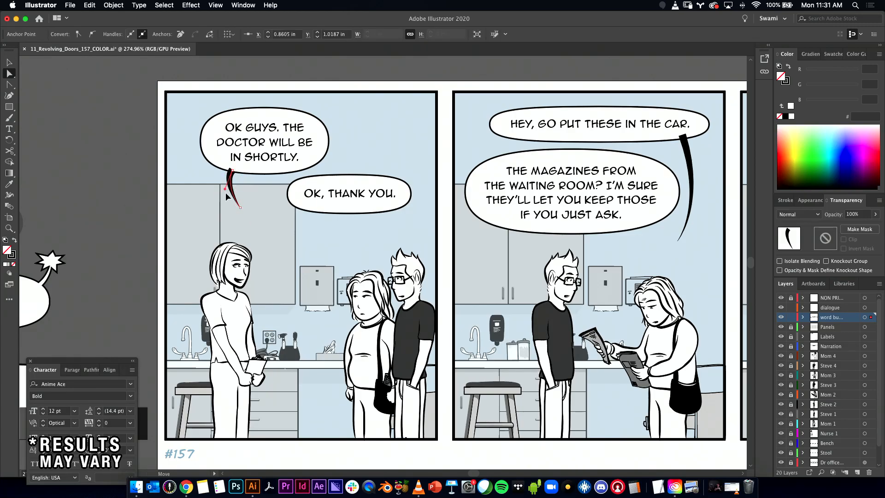
drag(240, 208, 229, 208)
key(v)
click(135, 183)
key(a)
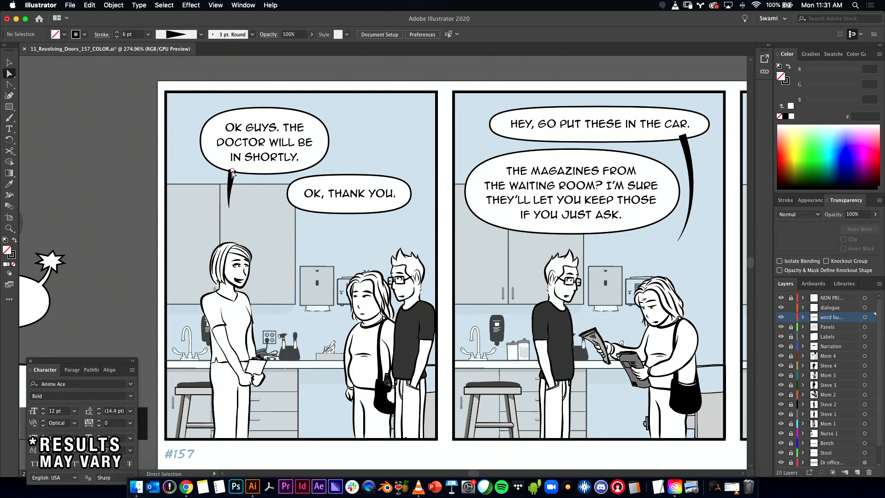
click(232, 172)
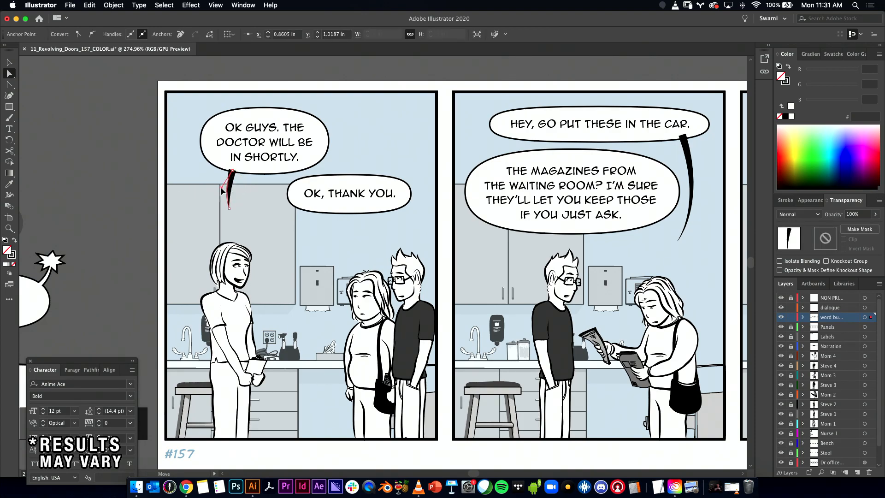
key(v)
drag(232, 176, 226, 170)
click(144, 206)
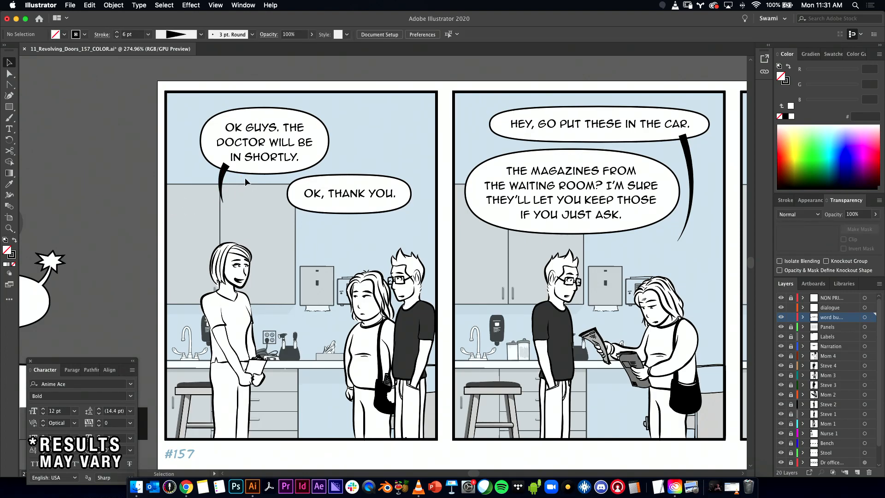
- Move the "OK GUYS" balloon with its text and tail slightly right and down in panel 1
click(220, 199)
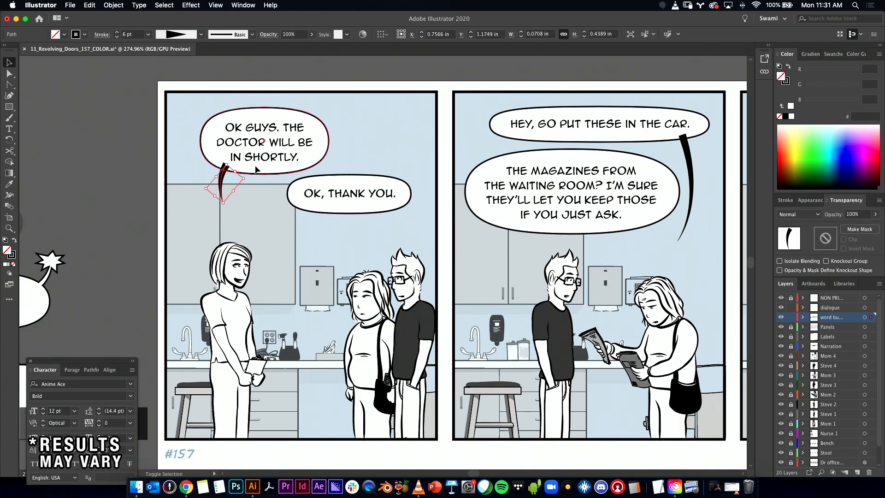
shift+click(272, 155)
drag(273, 154, 276, 156)
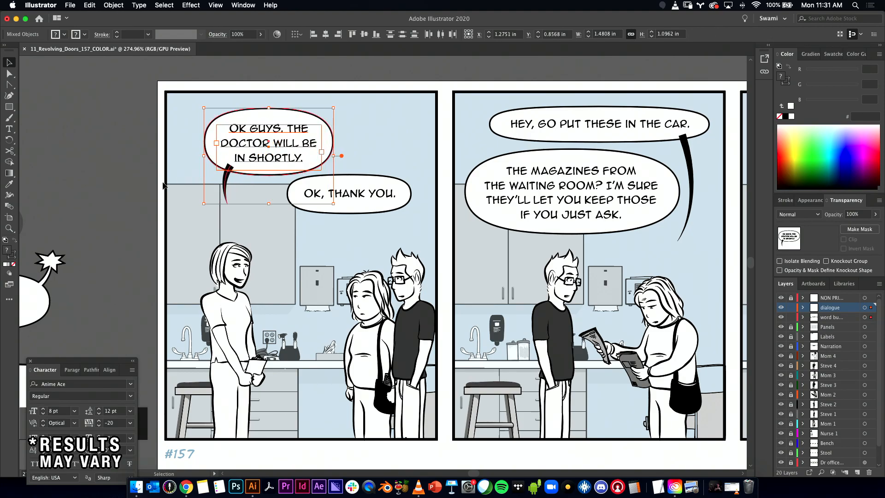
click(154, 188)
- Move the "OK, THANK YOU." balloon with its text slightly down and left, away from the nurse's balloon
click(321, 193)
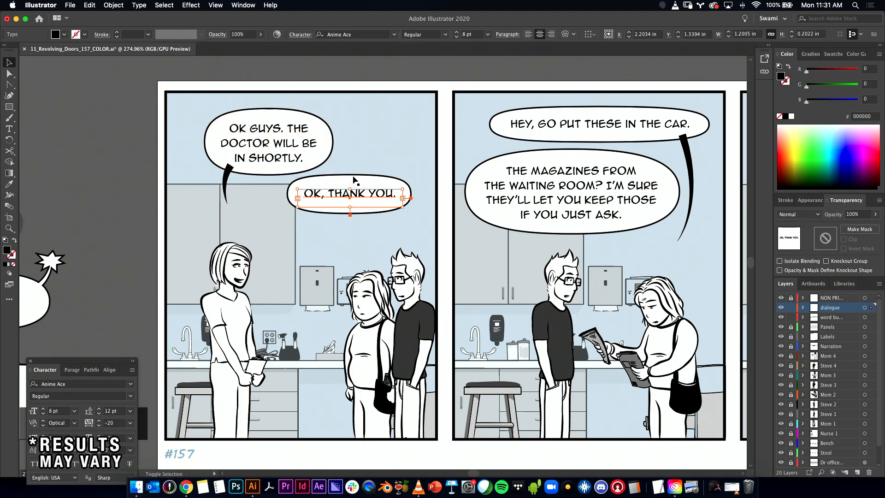
drag(374, 187, 365, 198)
click(400, 142)
- Try placing a steep tail at the right end of the "OK, THANK YOU." balloon, and undo those tail edits
drag(248, 181, 315, 210)
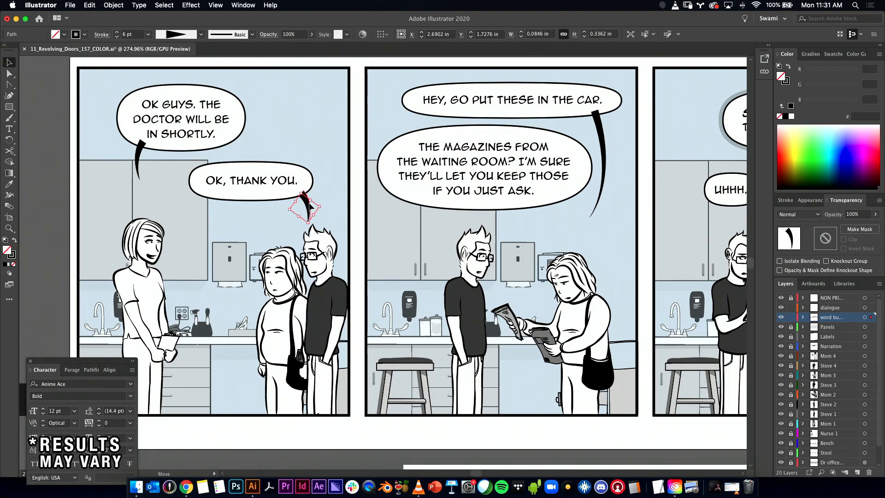
click(334, 206)
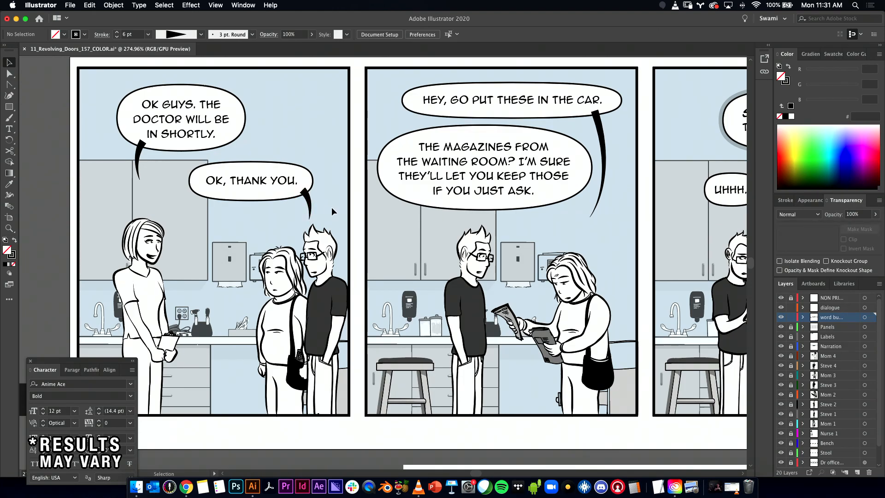
key(super+z)
key(super+z)
key(super+z)
key(super+z)
key(super+z)
key(super+z)
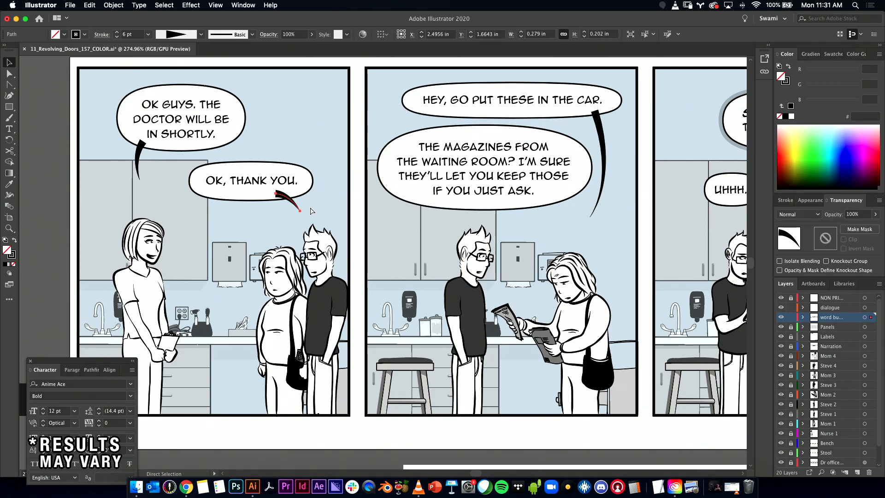
- Rotate, shorten and bend the tail under the "OK, THANK YOU." balloon so it points from the balloon's lower edge toward the man's head
key(v)
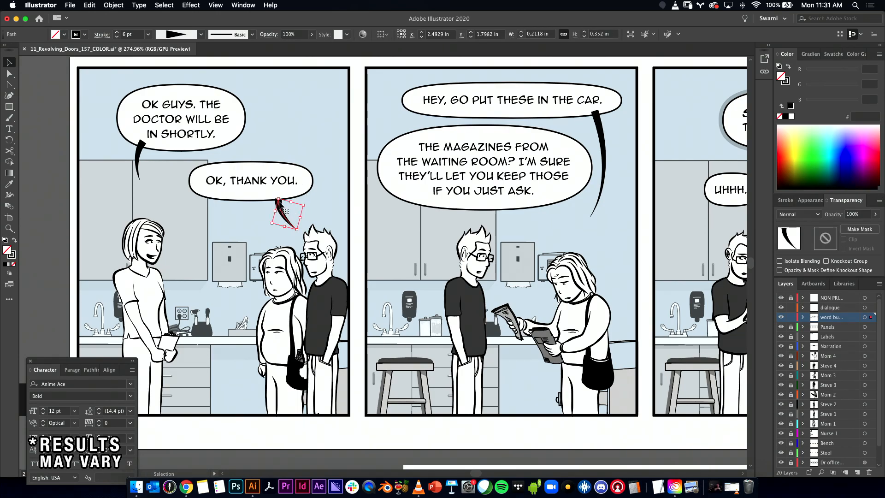
drag(279, 199, 286, 197)
drag(298, 230, 298, 224)
key(a)
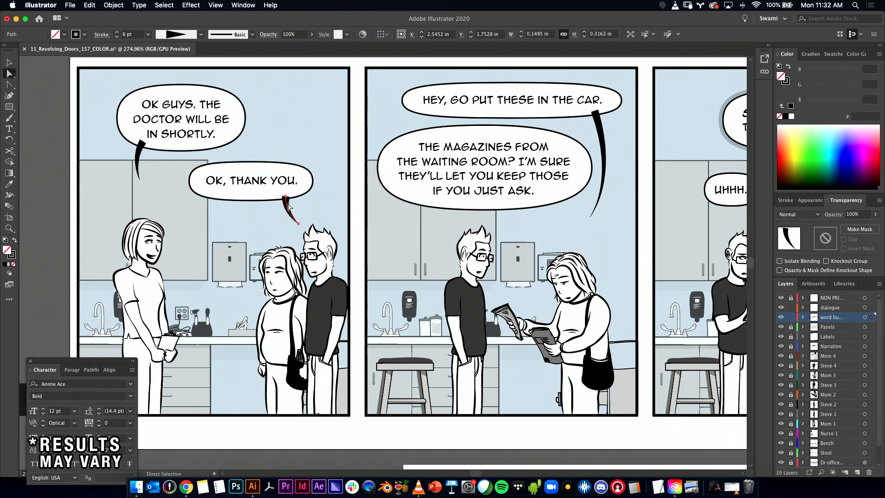
click(283, 212)
click(286, 214)
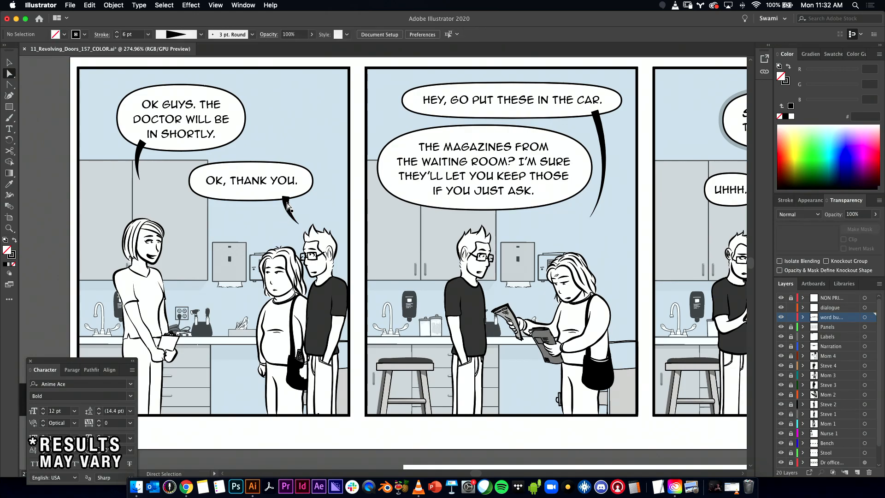
click(284, 212)
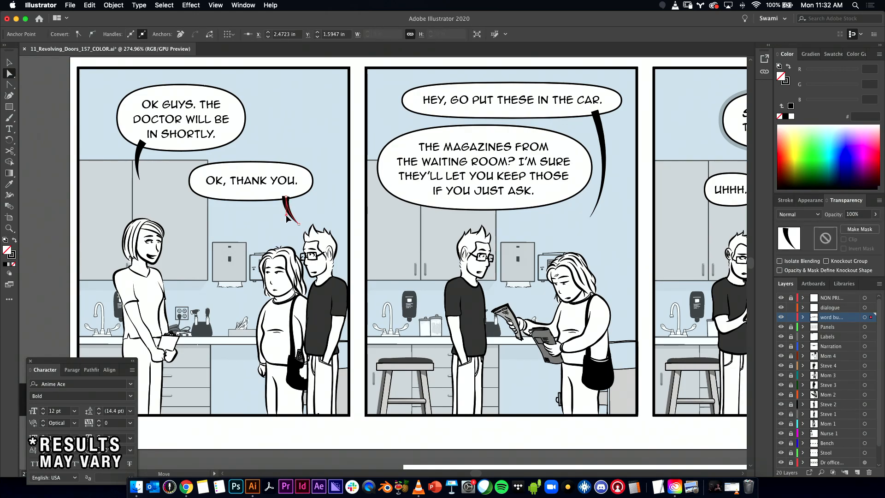
key(v)
click(314, 218)
scroll(328, 199, down, 2)
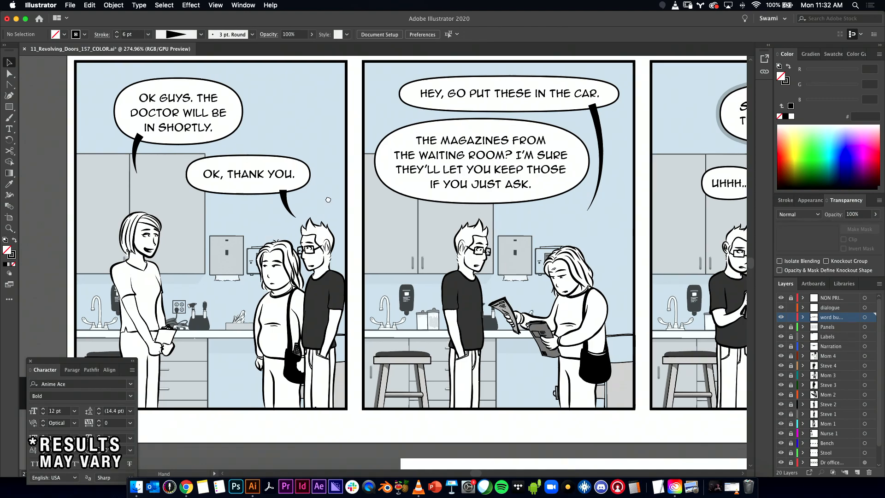
click(135, 149)
drag(129, 146, 137, 173)
click(108, 171)
key(a)
drag(174, 139, 140, 135)
key(v)
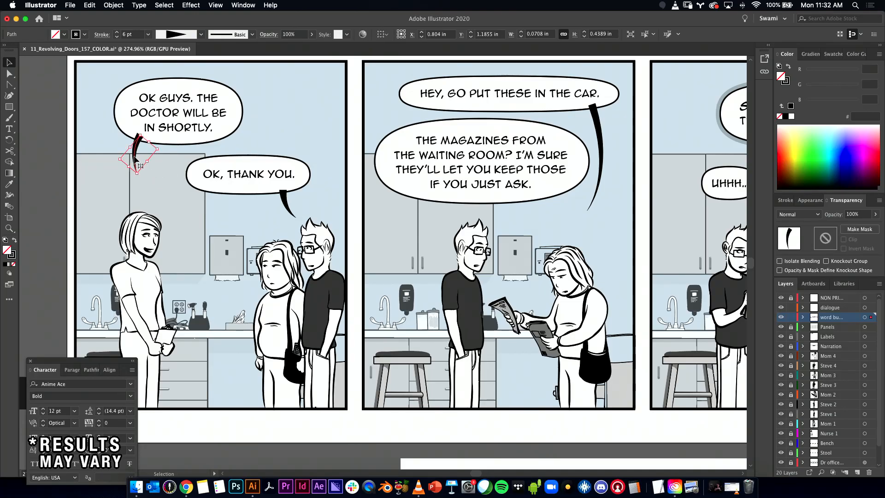
click(136, 159)
drag(341, 150, 315, 191)
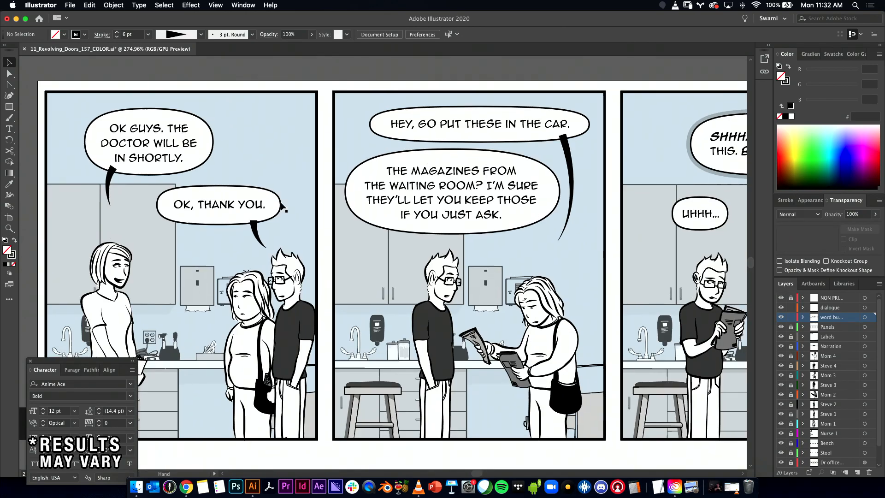
- Move the "OK, THANK YOU." balloon with its text slightly down over the thick end of its tail
double_click(254, 222)
key(Escape)
drag(254, 221, 257, 210)
click(259, 220)
shift+click(264, 209)
click(275, 175)
drag(337, 232, 322, 250)
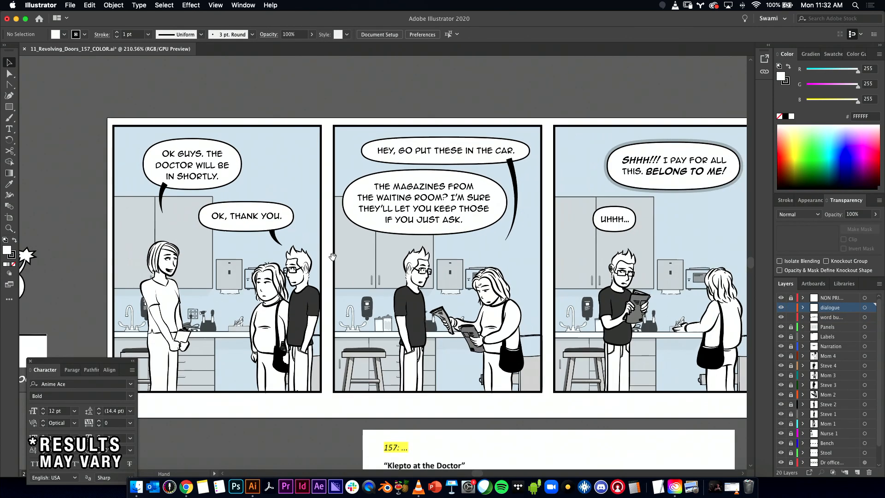
- Shorten the tail of the "OK, THANK YOU." balloon so its tip sits farther above the man's head
click(280, 245)
drag(281, 247, 281, 247)
click(294, 236)
click(279, 241)
key(super+z)
click(302, 231)
scroll(281, 231, up, 5)
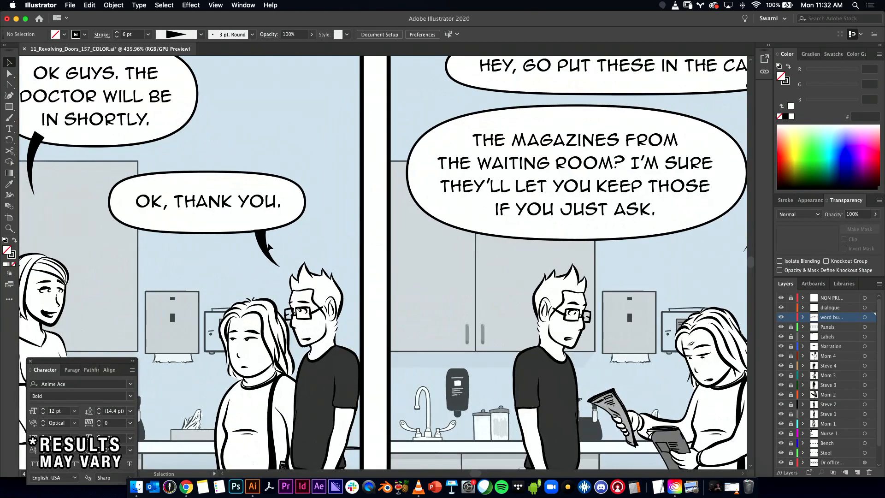
click(272, 255)
mouse_move(280, 265)
mouse_down()
mouse_move(296, 244)
mouse_move(275, 248)
mouse_up()
click(300, 244)
- Copy the "OK, THANK YOU." tail to beneath the "THE MAGAZINES FROM THE WAITING ROOM?" balloon in panel 2
drag(276, 248, 225, 253)
drag(253, 223, 214, 208)
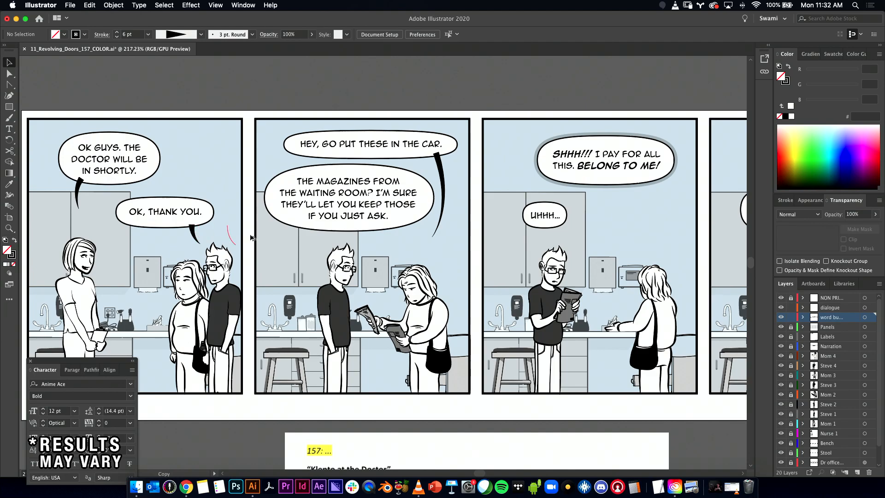
click(358, 243)
drag(354, 240, 389, 236)
key(super+z)
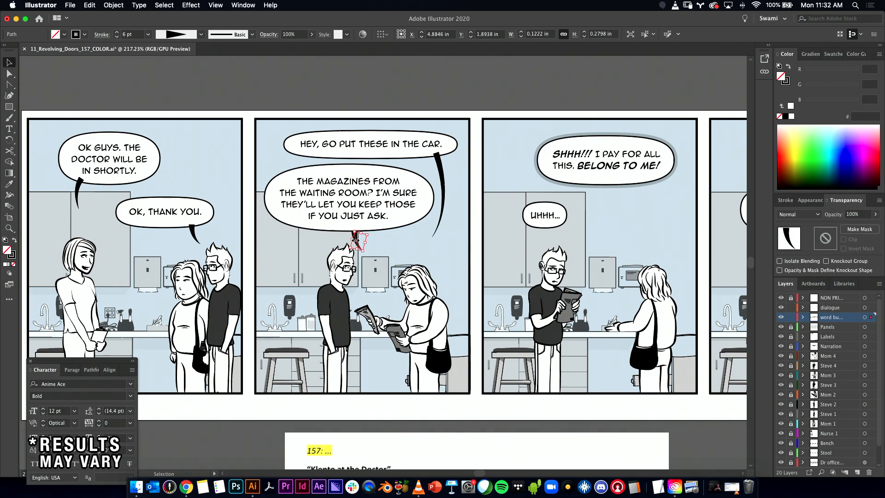
- Turn the copied panel 2 tail more upright and move it to the lower left edge of the magazines balloon
drag(346, 237, 361, 252)
click(411, 251)
drag(424, 255, 287, 230)
drag(230, 214, 178, 212)
click(242, 219)
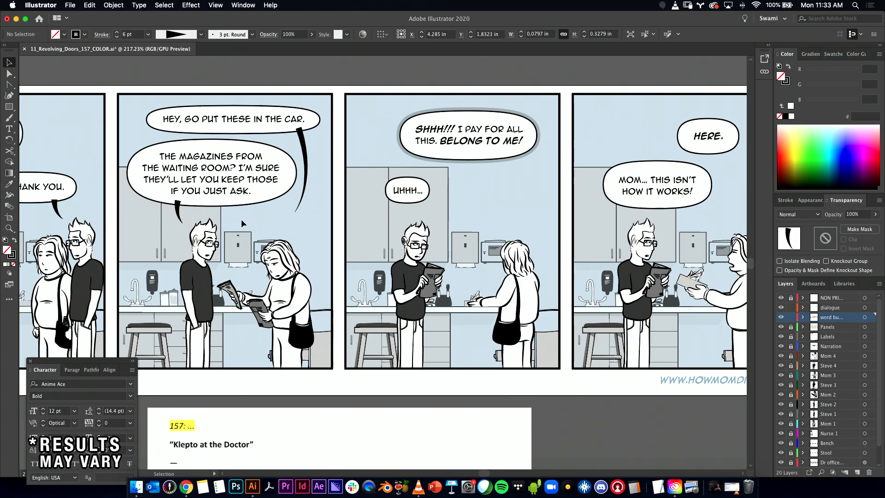
- Tilt the magazines balloon's tail slightly so its tip points at the man's head in panel 2
click(179, 218)
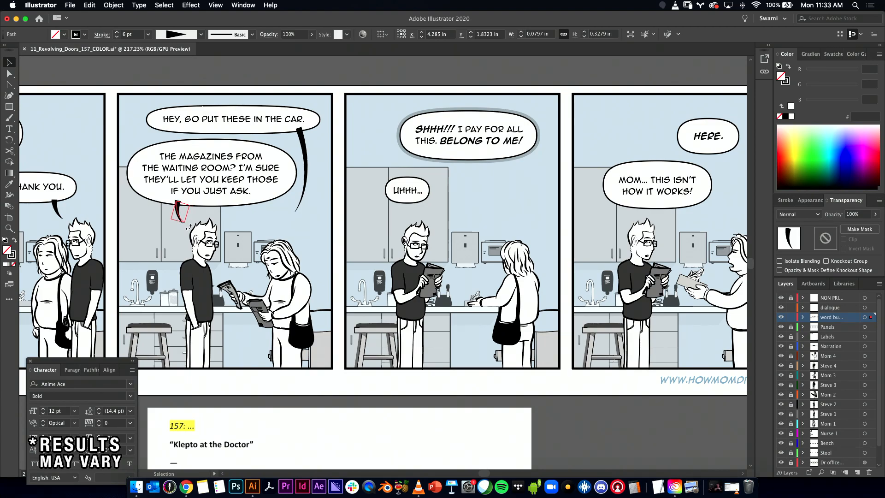
click(177, 256)
drag(205, 247, 241, 246)
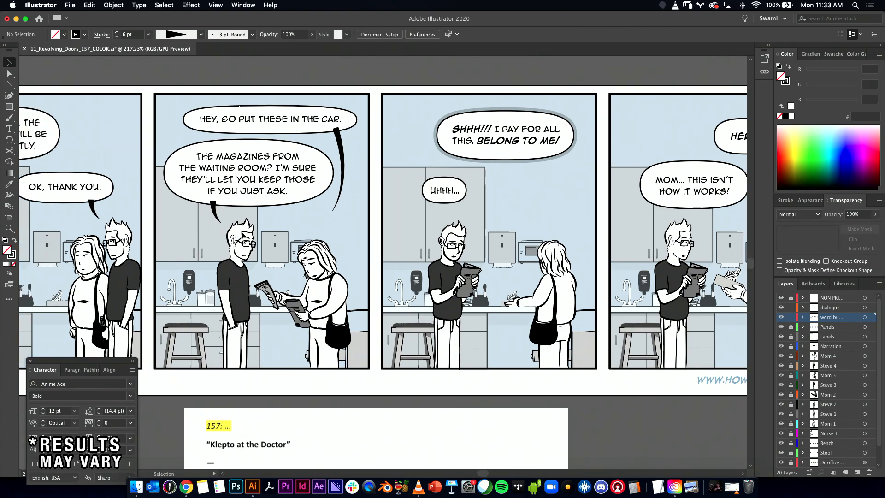
click(216, 215)
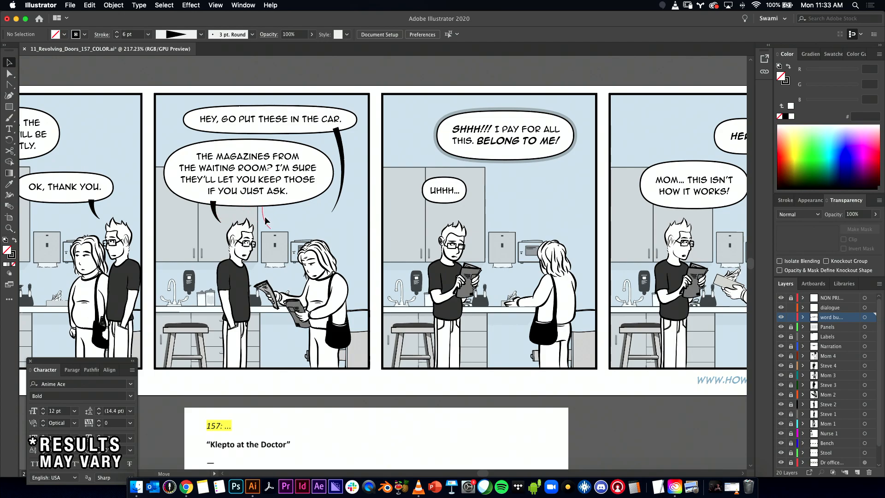
click(270, 242)
drag(269, 239, 244, 228)
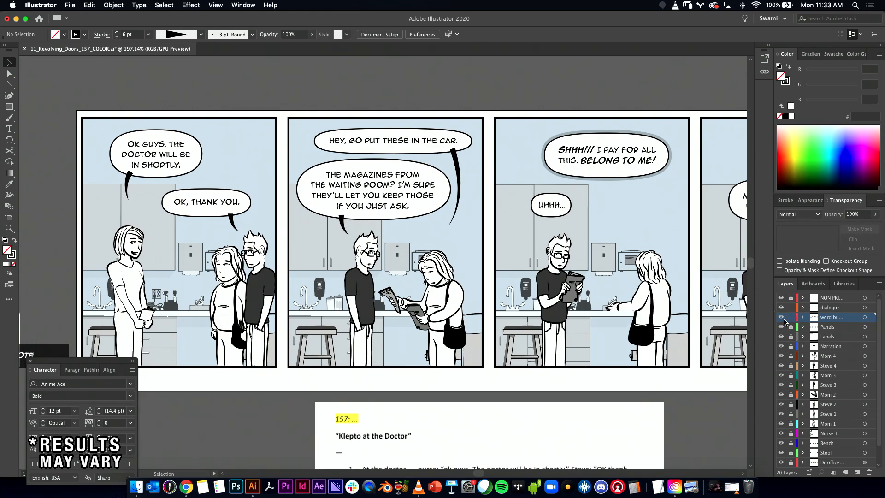
- Hide all artwork layers beneath the word balloons layer, leaving only the Panels layer shown
drag(787, 483, 798, 450)
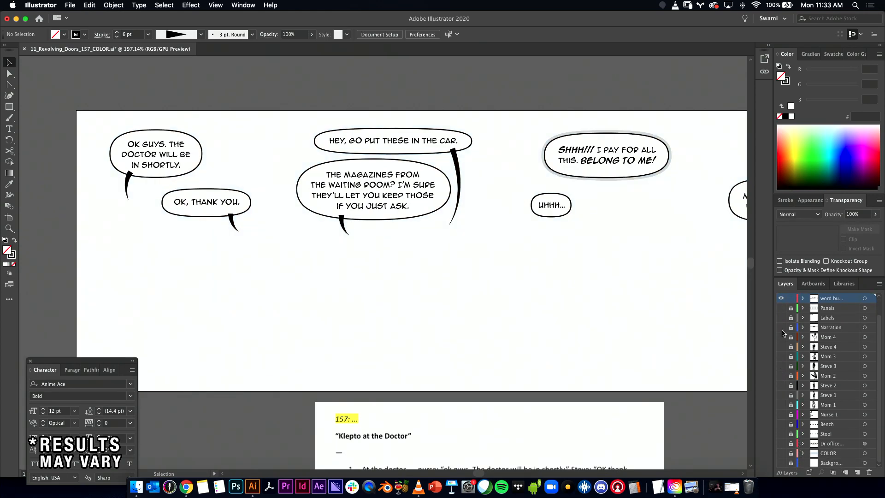
click(782, 308)
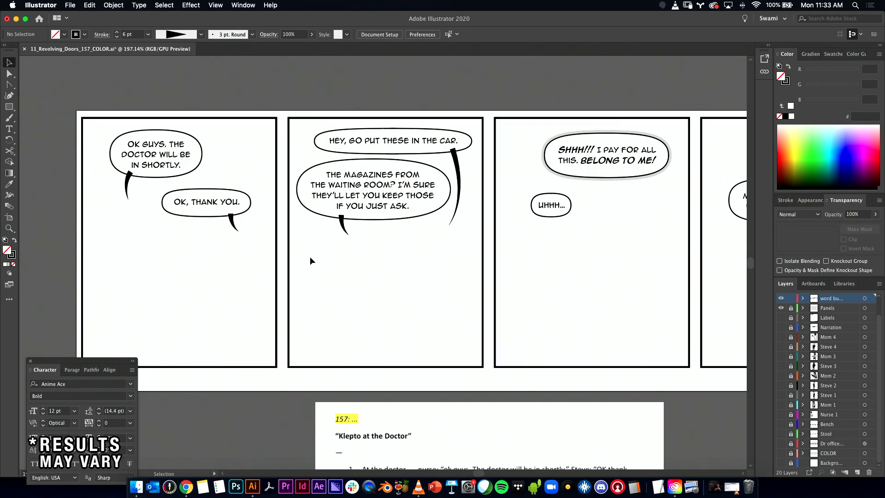
click(130, 187)
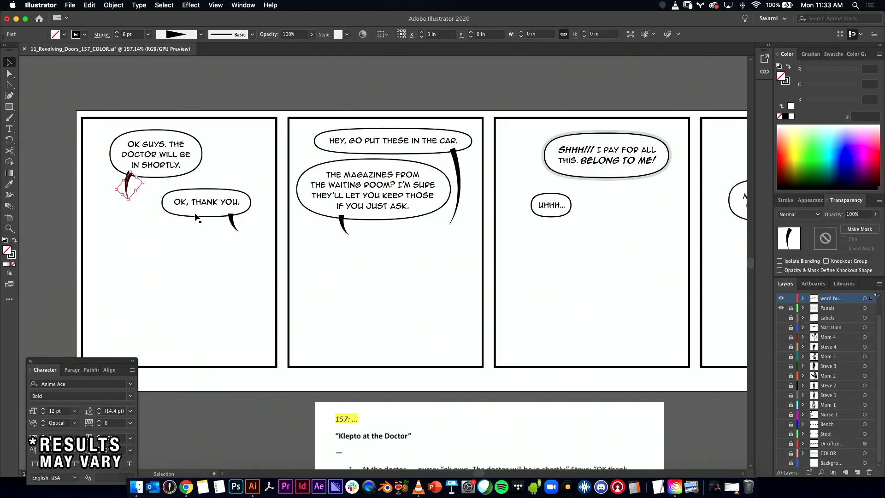
shift+click(237, 229)
drag(190, 106, 200, 220)
click(219, 115)
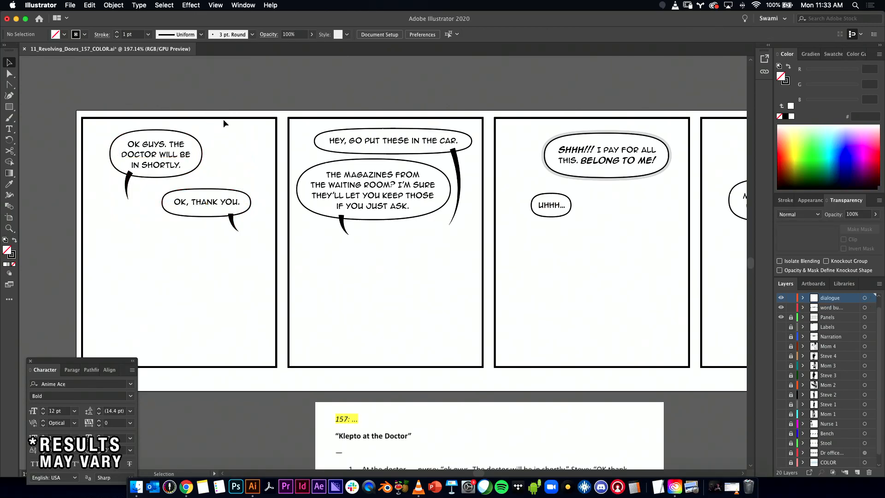
- Delete the word balloons and dialogue in panels 1 and 2, leaving only the tails
drag(171, 118, 212, 211)
key(Delete)
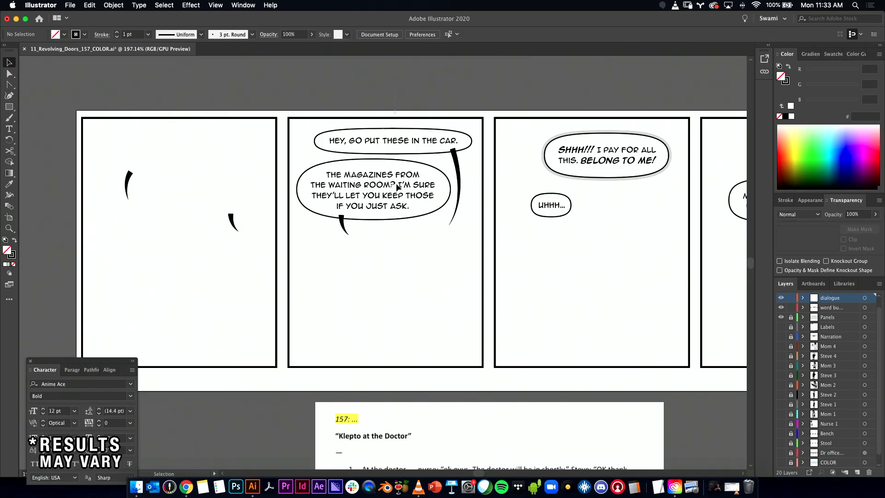
drag(397, 153, 319, 267)
key(Delete)
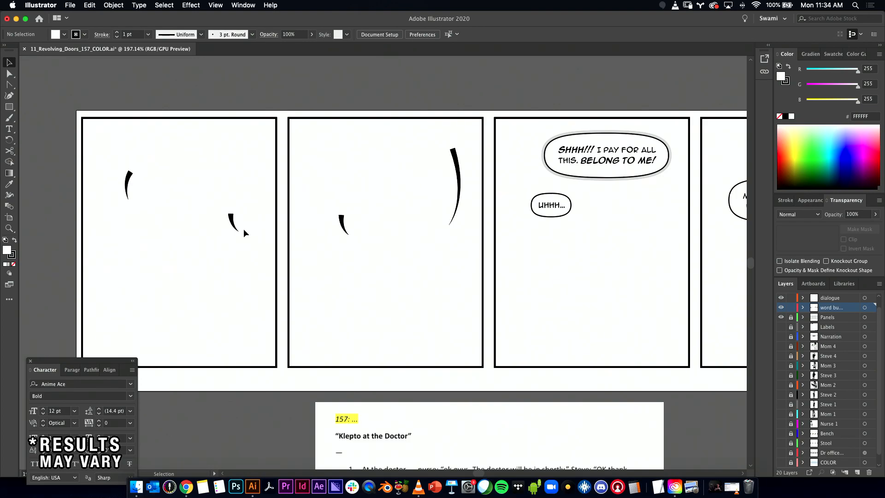
- Nudge the upper end of the magazines balloon's tail slightly in panel 2
key(a)
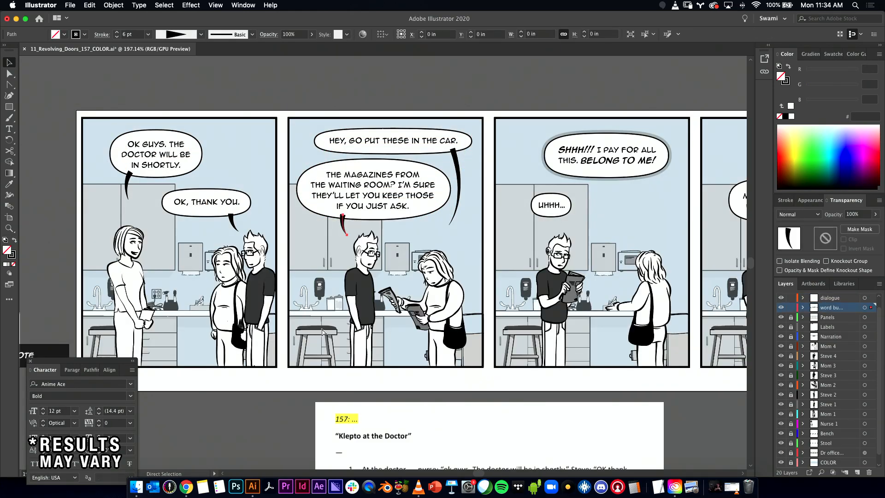
drag(342, 215, 341, 214)
click(413, 75)
drag(395, 115, 392, 116)
- Copy the magazines balloon's tail to beneath the "UHHH..." balloon in panel 3
scroll(352, 168, right, 5)
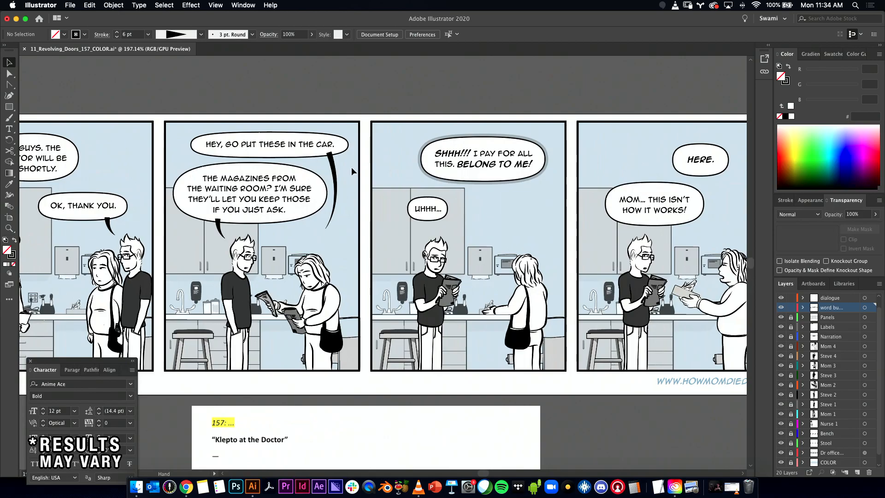
drag(247, 231, 447, 229)
key(a)
- Shorten the "UHHH..." balloon's tail, reduce its bend and shift it toward the balloon's lower left edge
click(432, 209)
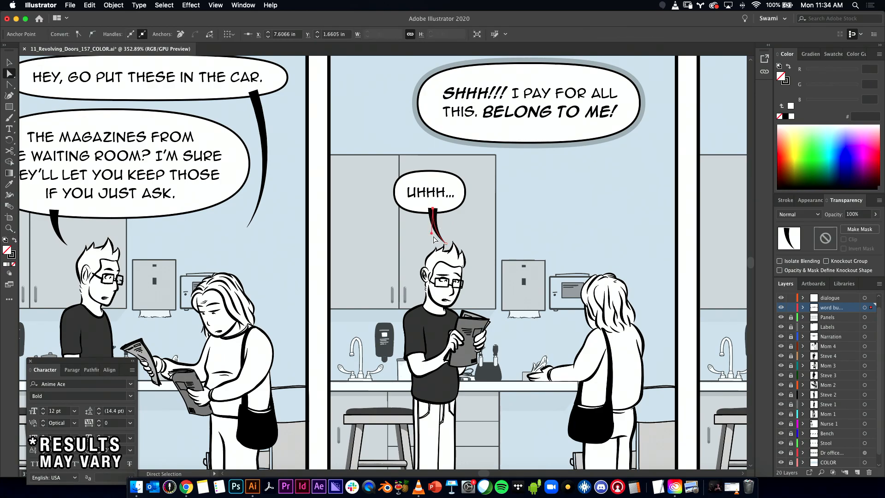
click(433, 235)
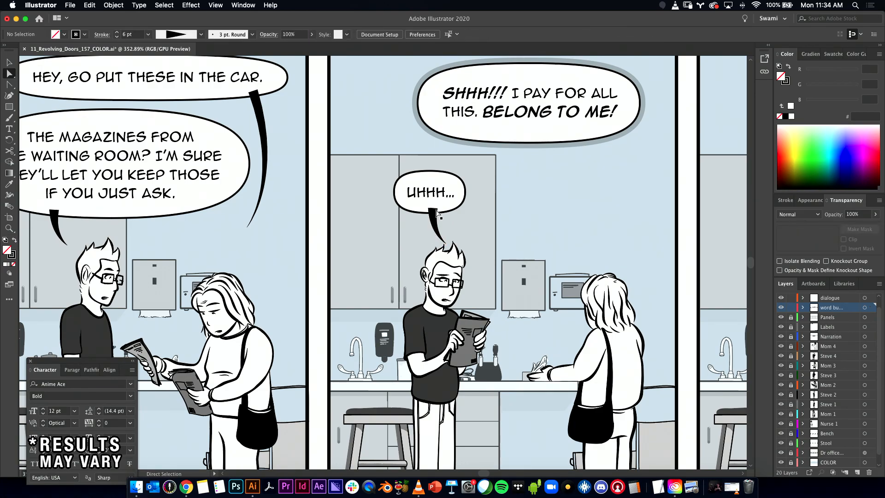
click(436, 226)
click(433, 237)
click(435, 217)
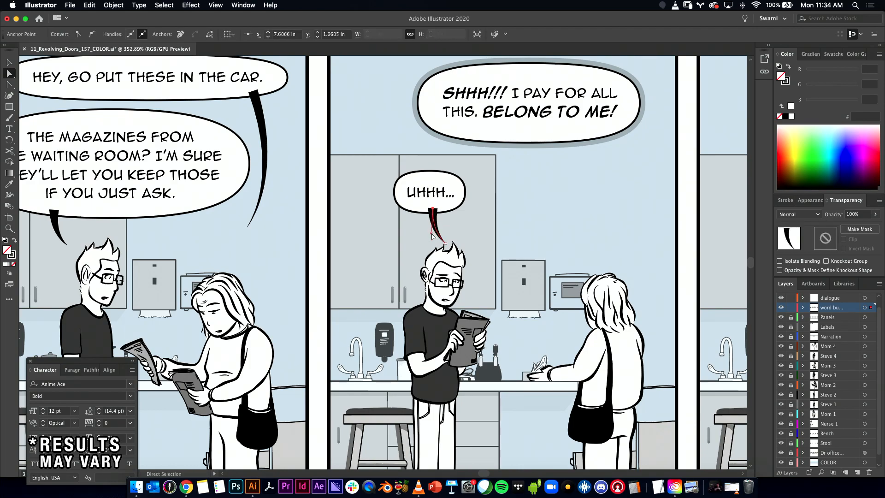
key(v)
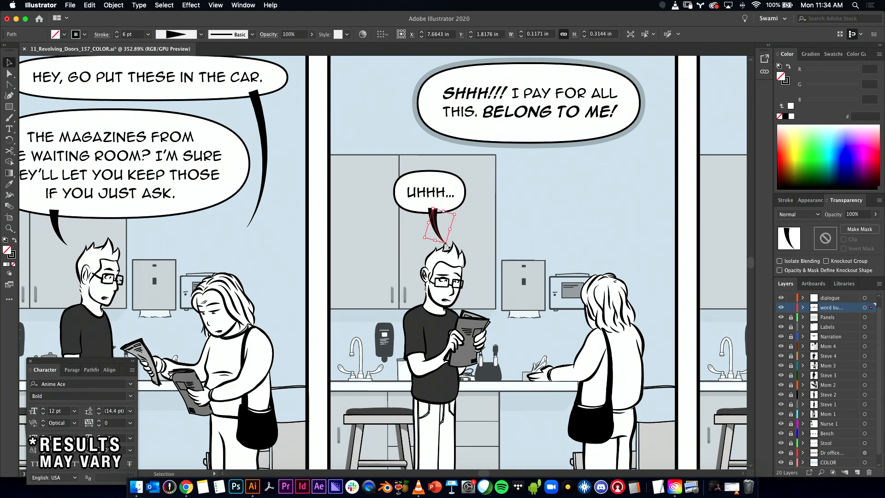
drag(433, 219, 428, 215)
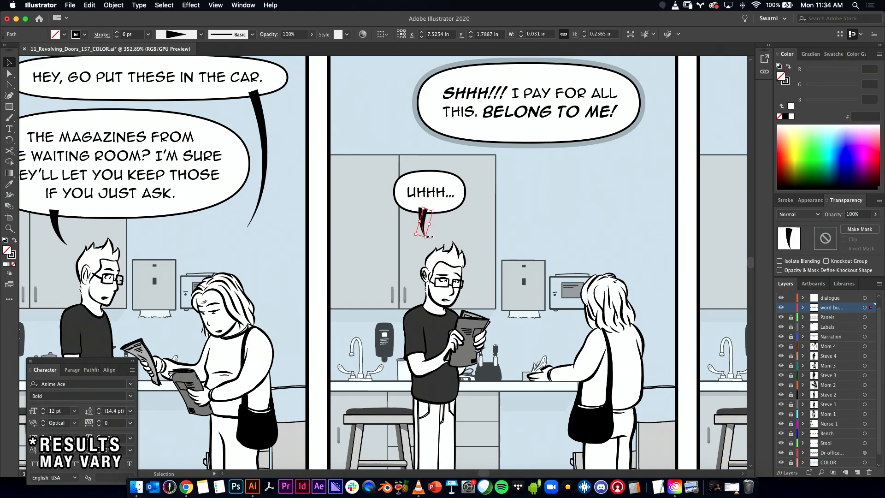
- Set the "UHHH..." tail's stroke weight to 5 pt, then curve and tilt it toward the man's head
click(785, 200)
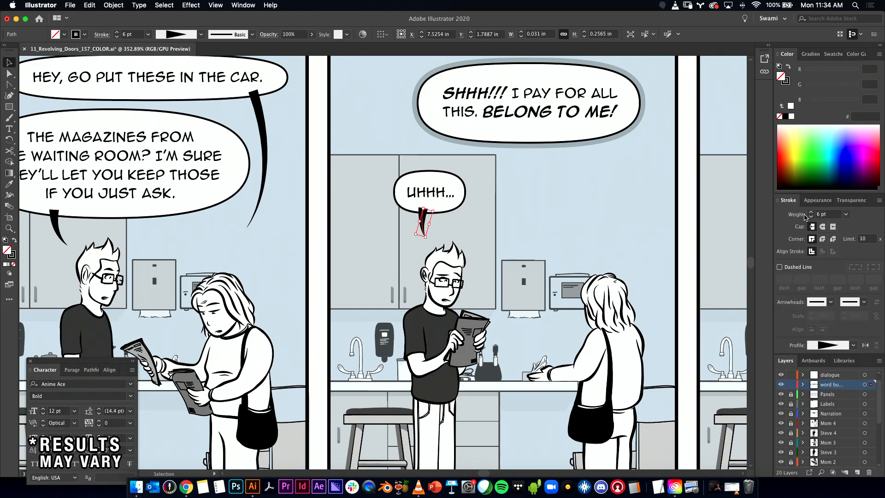
key(a)
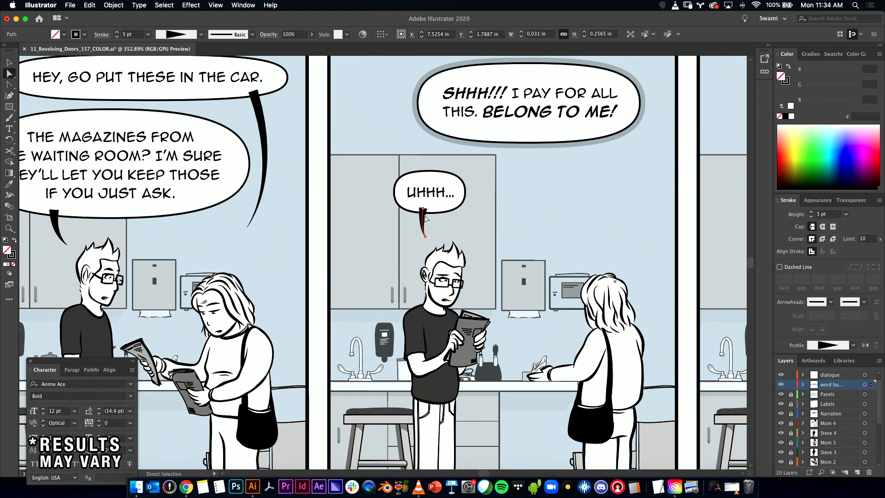
click(423, 225)
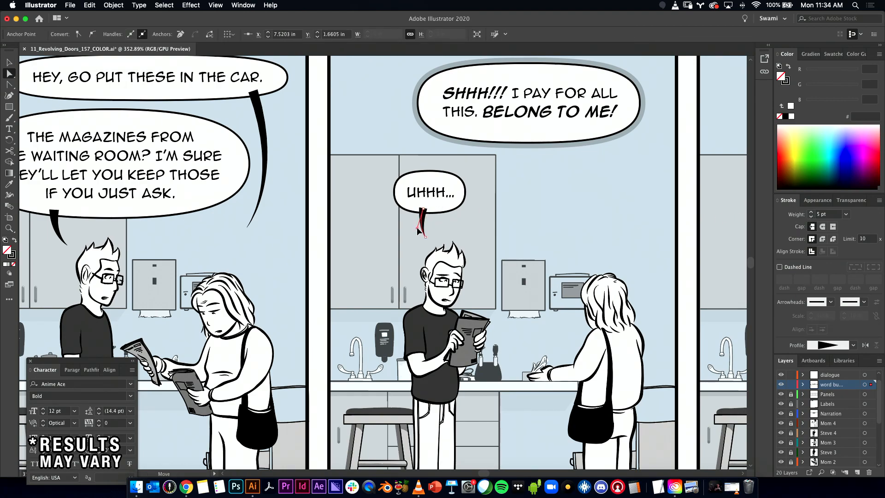
key(v)
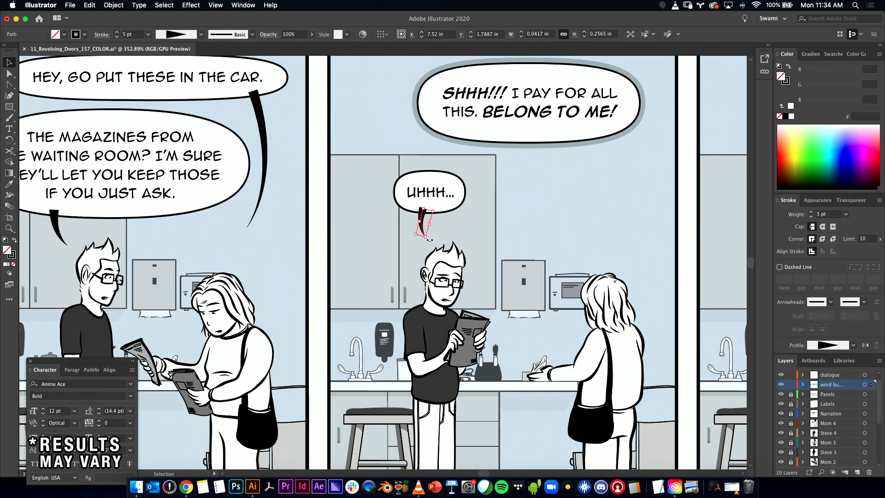
drag(428, 242, 420, 222)
click(484, 214)
- Copy the "UHHH..." tail to the "SHHH!!!" balloon's lower right edge, with a 6 pt stroke and tilted toward the woman
drag(483, 214, 345, 220)
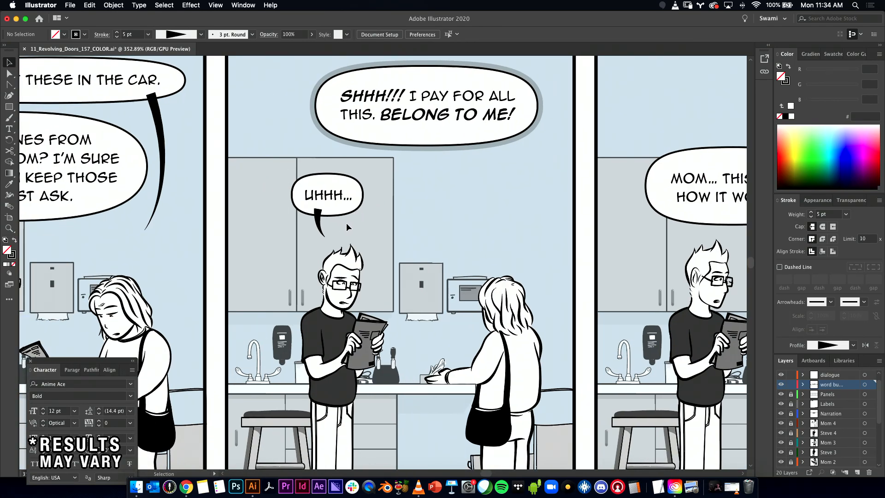
drag(478, 203, 479, 211)
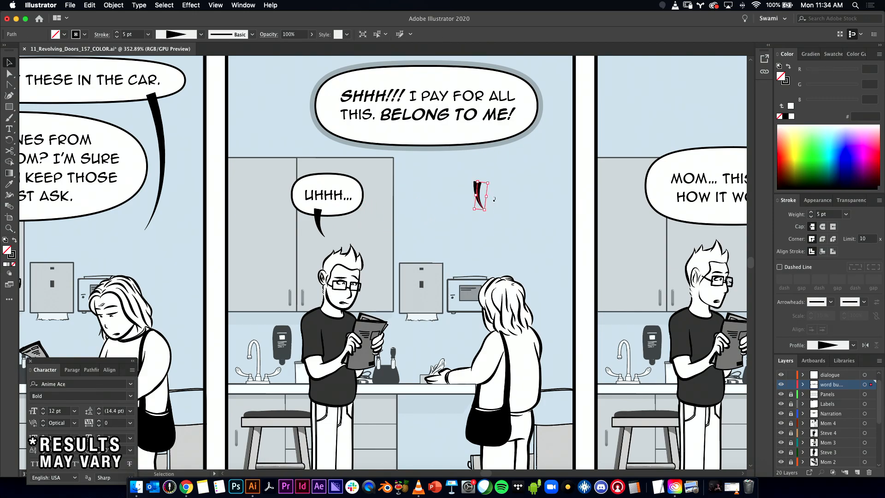
click(810, 212)
mouse_move(492, 197)
mouse_down()
mouse_move(508, 185)
mouse_move(505, 174)
mouse_move(505, 203)
mouse_up()
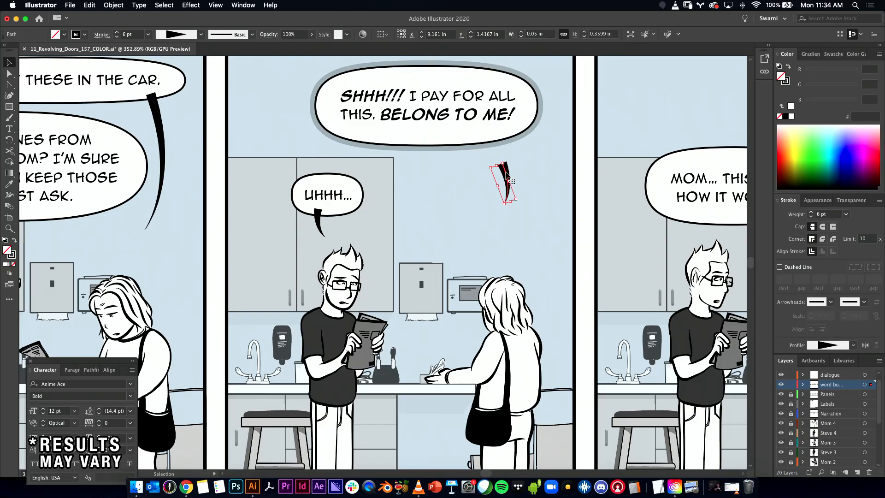
drag(505, 172, 505, 141)
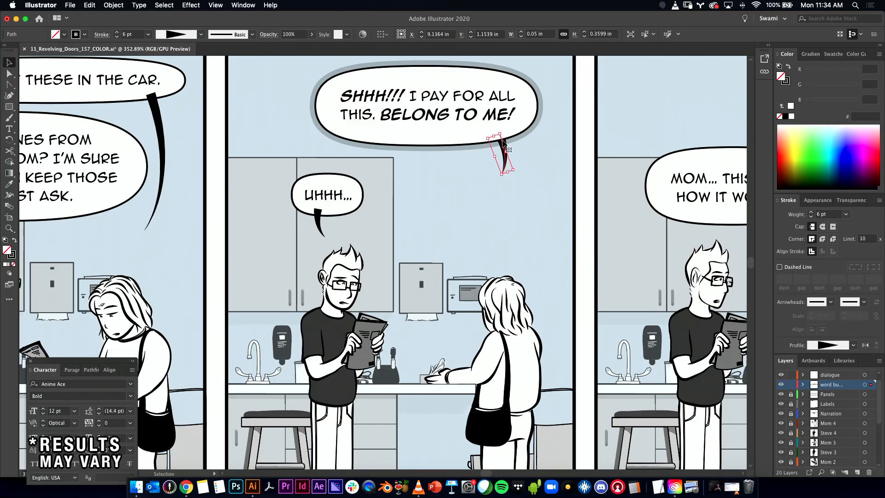
- Lengthen the "SHHH!!!" balloon's tail by pulling its tip downward and adjust its curve
key(super)
key(a)
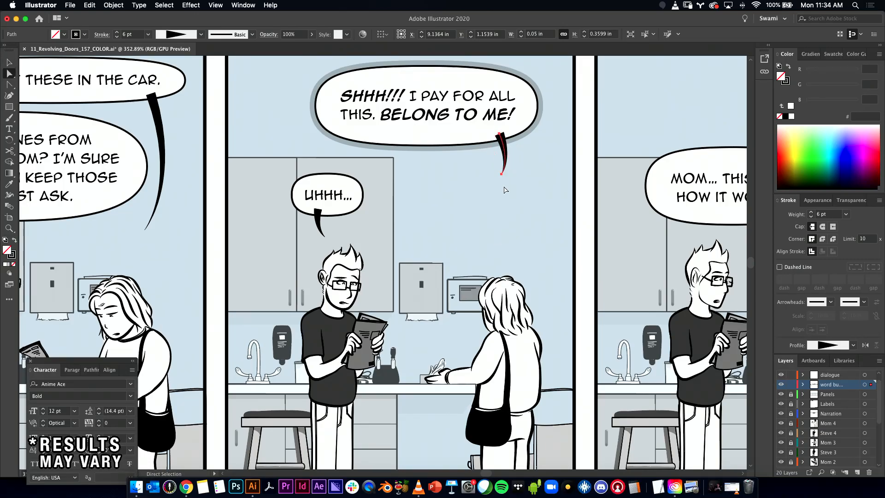
click(500, 134)
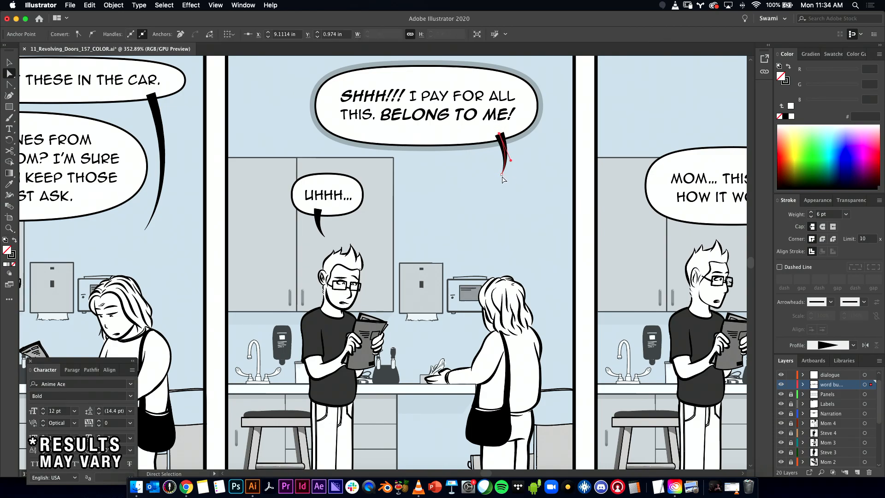
drag(507, 196, 508, 194)
drag(511, 161, 513, 161)
key(v)
click(538, 173)
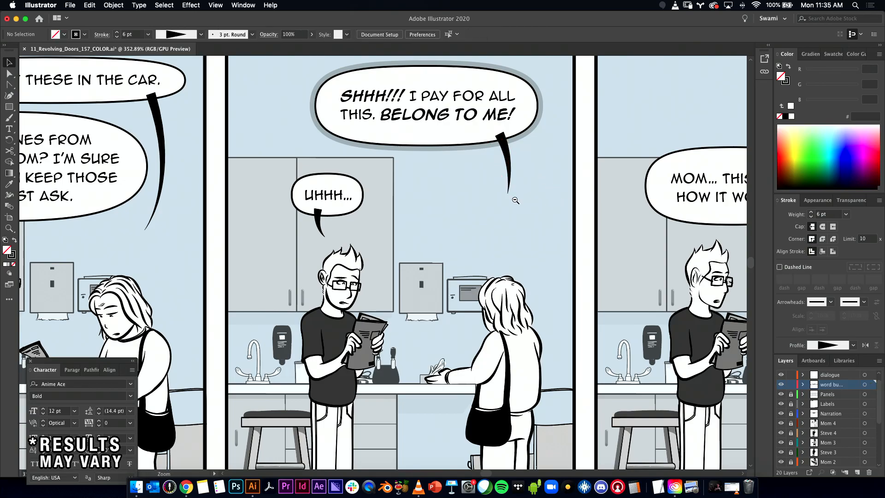
- Extend the "SHHH!!!" tail's tip farther down toward the woman's head and straighten its curve
drag(529, 201, 495, 220)
click(571, 210)
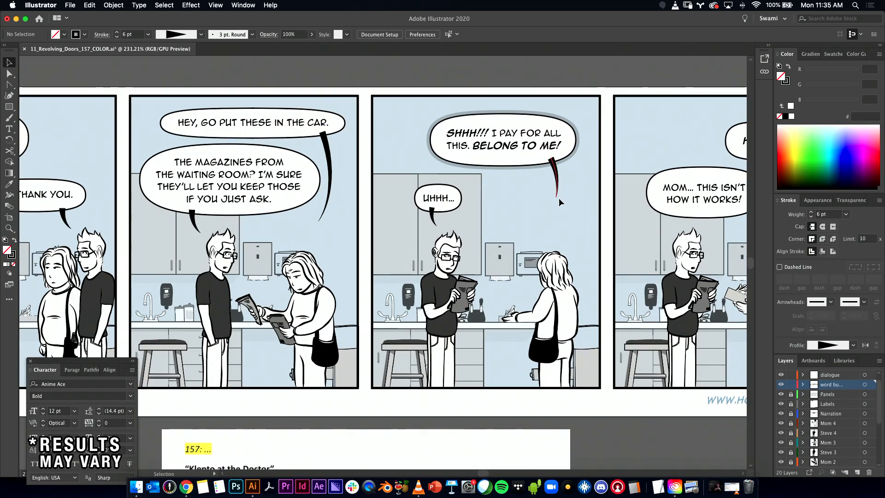
click(556, 191)
drag(551, 219, 551, 225)
key(a)
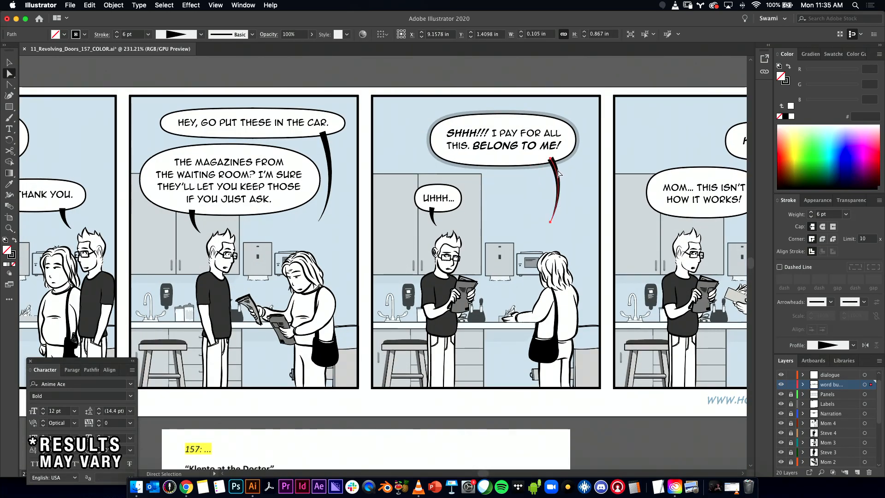
click(550, 159)
drag(568, 187, 554, 192)
drag(552, 223, 555, 222)
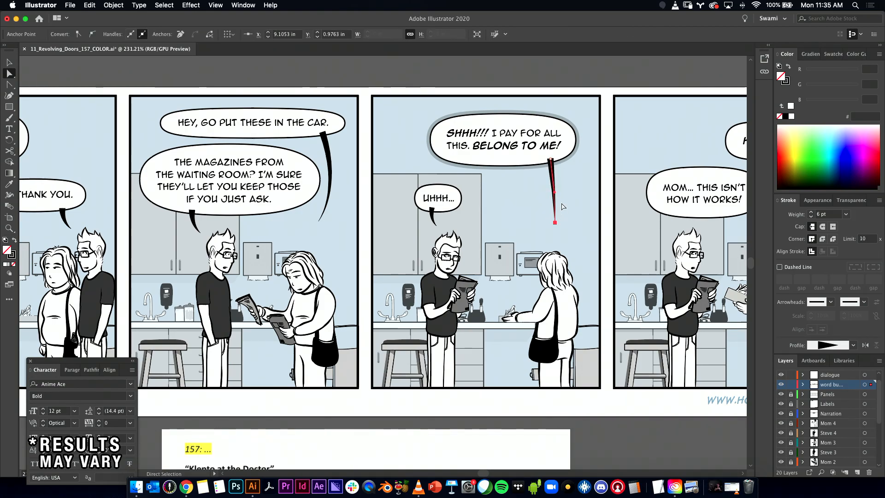
- Shift the "SHHH!!!" tail's base left and reposition its tip and curve so it bends gently toward the woman's head
mouse_move(551, 163)
mouse_down()
mouse_move(538, 168)
mouse_move(551, 169)
mouse_up()
drag(555, 223, 548, 228)
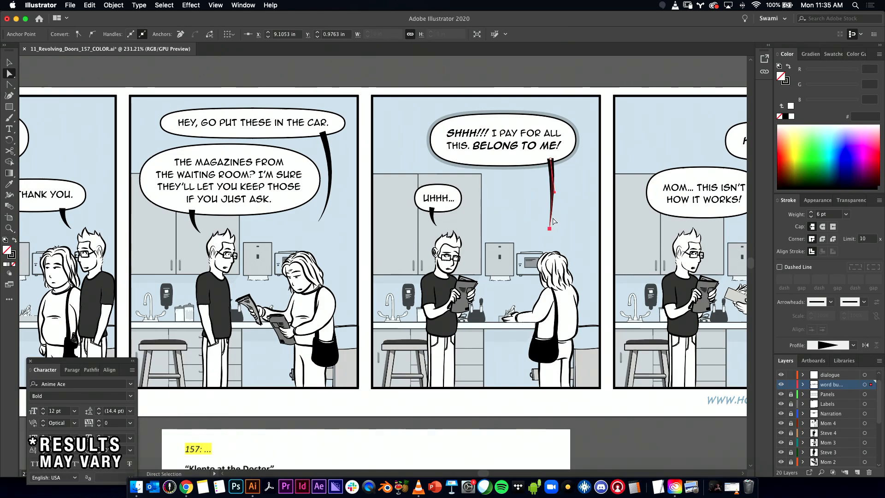
click(552, 164)
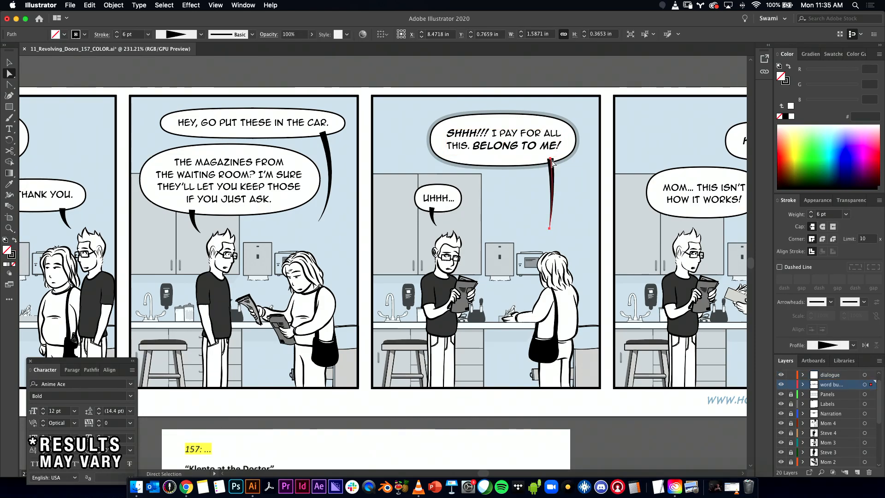
drag(552, 162, 545, 162)
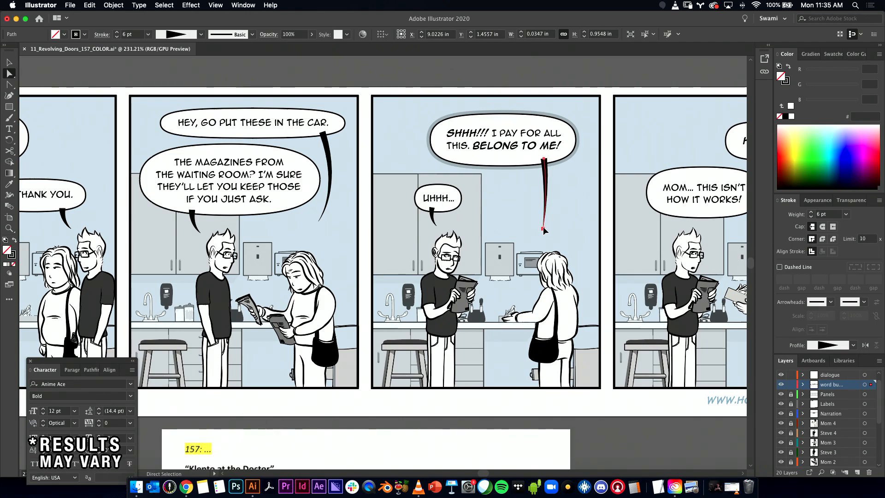
drag(542, 228, 548, 228)
drag(550, 191, 555, 192)
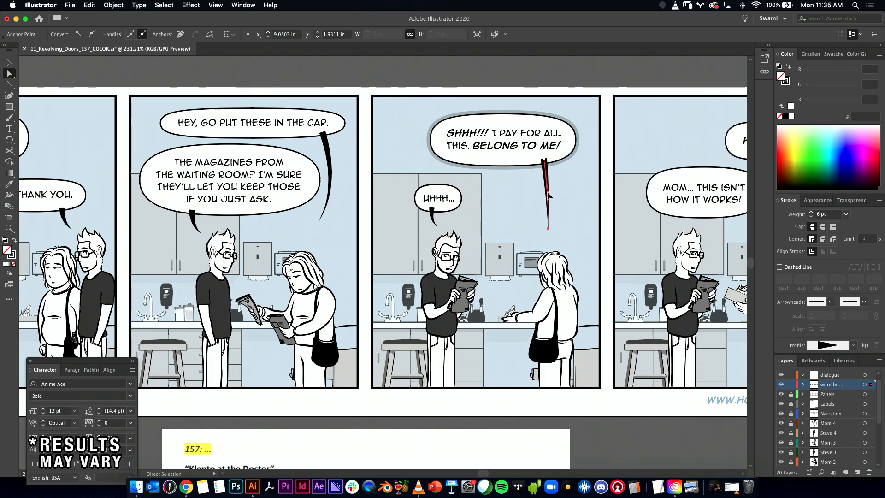
click(556, 231)
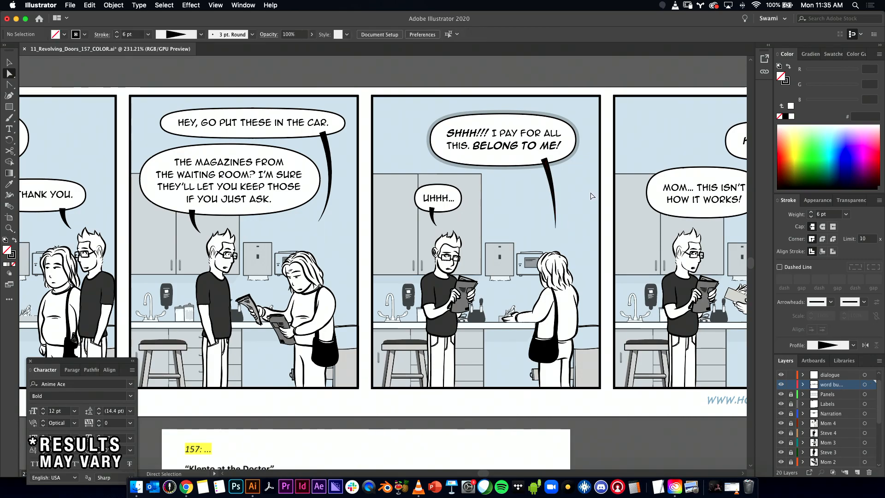
- Copy the "SHHH!!!" balloon's tail to beneath the "HERE." balloon in panel 4
key(v)
click(549, 182)
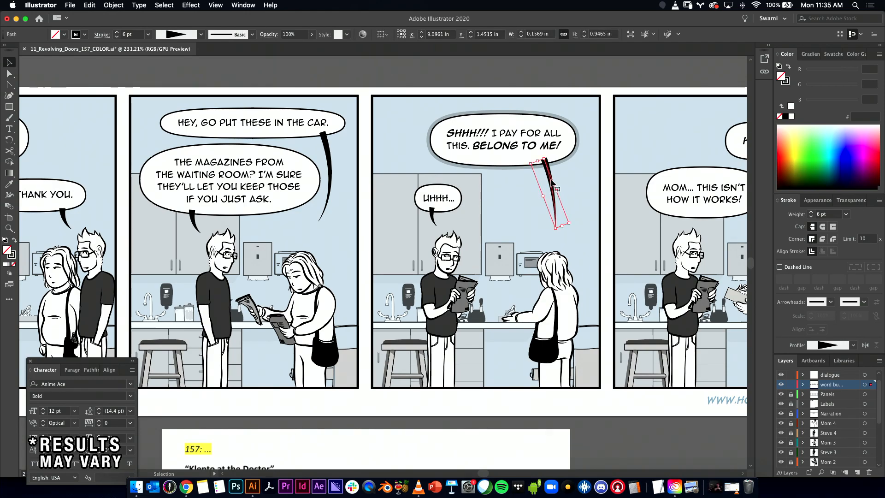
click(565, 175)
mouse_move(591, 192)
mouse_down()
mouse_move(402, 204)
mouse_move(597, 196)
mouse_up()
drag(602, 235, 638, 197)
key(a)
click(583, 193)
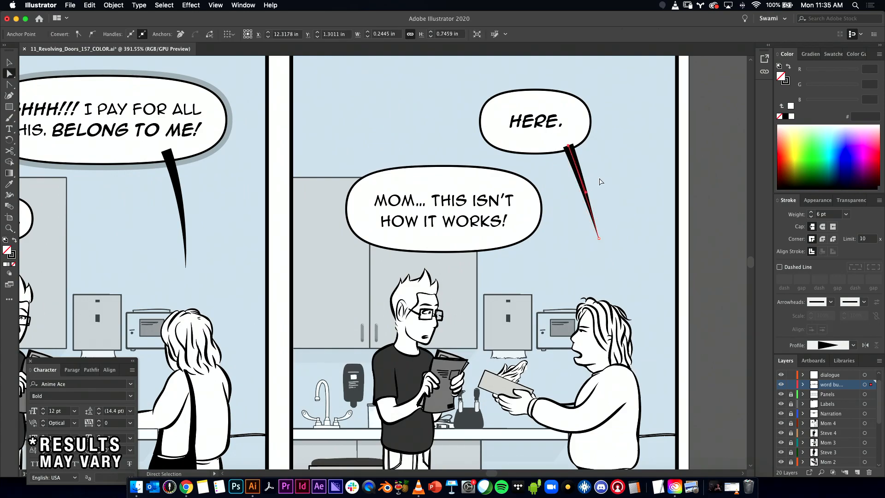
- Curve the "HERE." balloon's tail more and shorten it by pulling its tip up and left
mouse_move(584, 192)
mouse_down()
mouse_move(592, 184)
mouse_move(588, 193)
mouse_up()
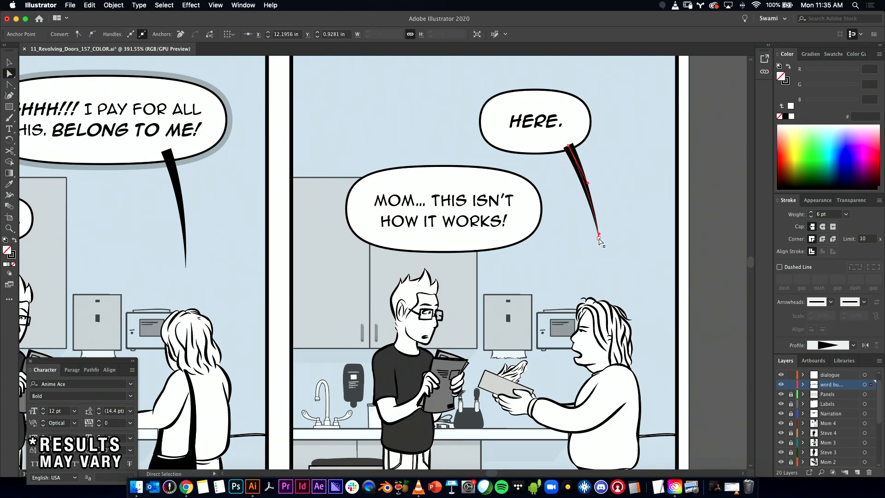
drag(598, 235, 585, 225)
key(super+z)
key(v)
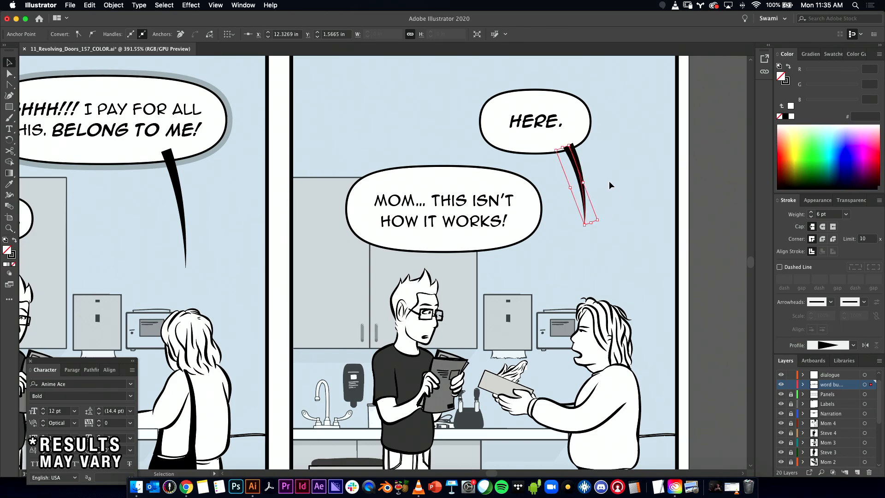
- Move the "HERE." tail slightly left along the balloon's lower edge and tilt it toward the woman's head in panel 4
drag(574, 161, 502, 188)
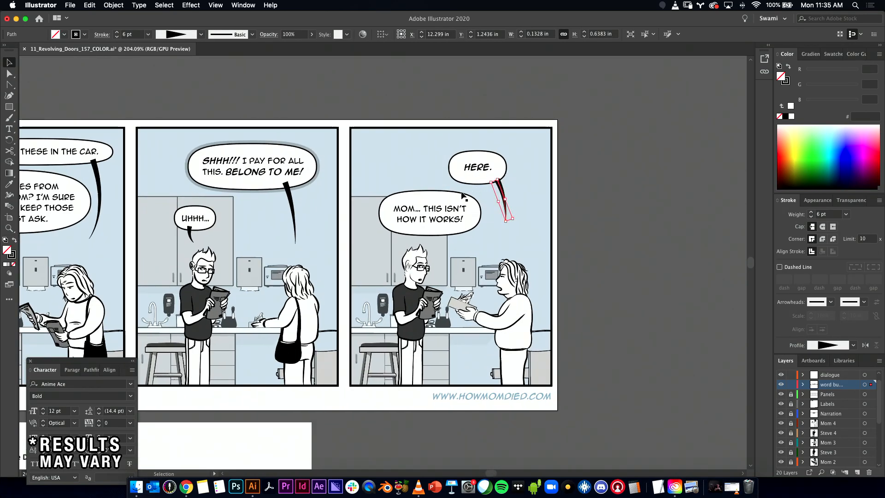
drag(498, 183, 492, 181)
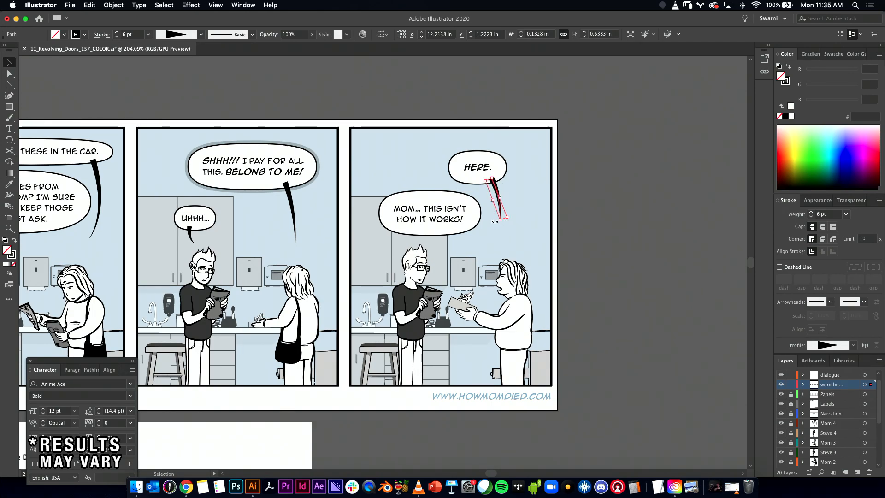
click(523, 216)
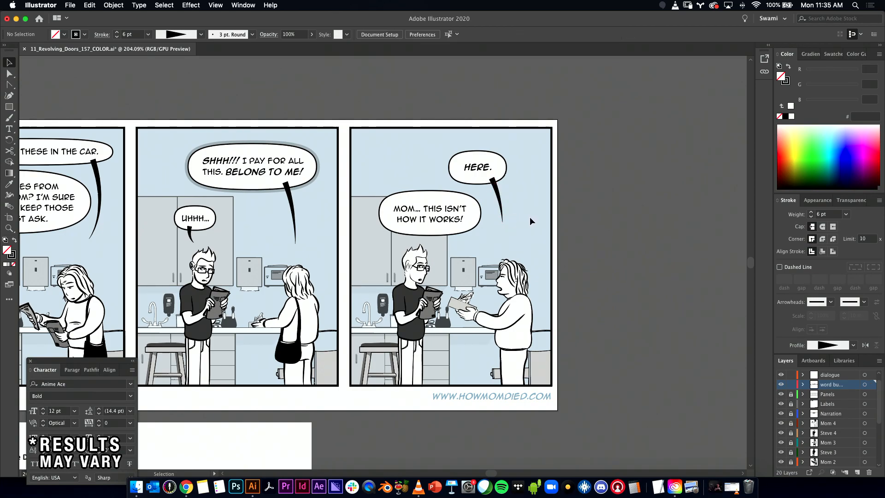
- Shorten the "HERE." balloon's tail in panel 4 by pulling its tip up and slightly left
click(501, 217)
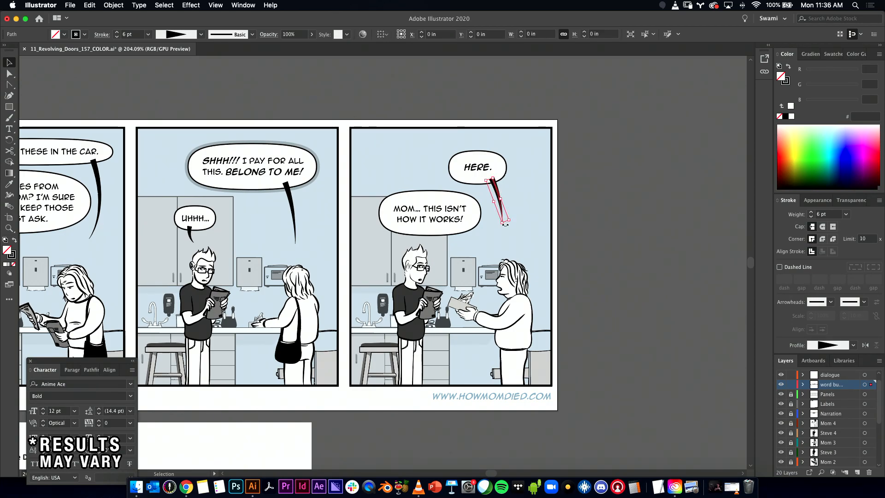
drag(502, 223, 498, 213)
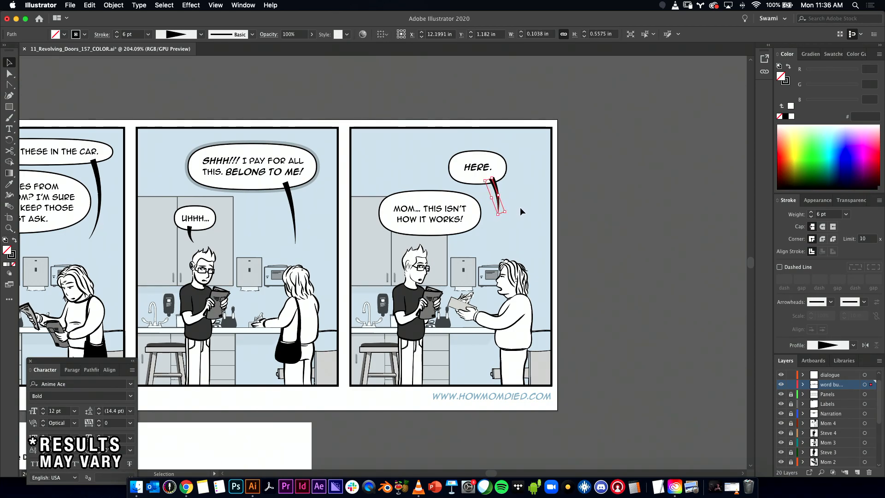
click(520, 208)
- Move the "HERE." balloon with its text and tail slightly down and right in panel 4
click(485, 171)
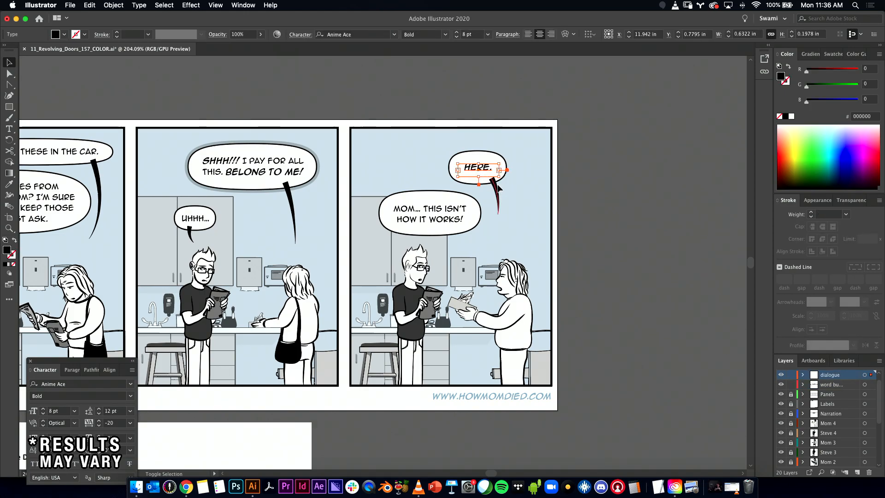
shift+click(499, 187)
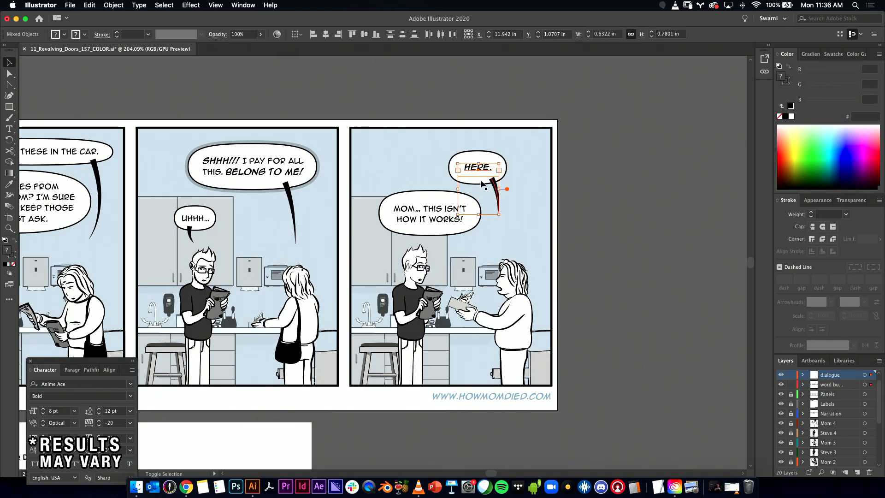
click(546, 182)
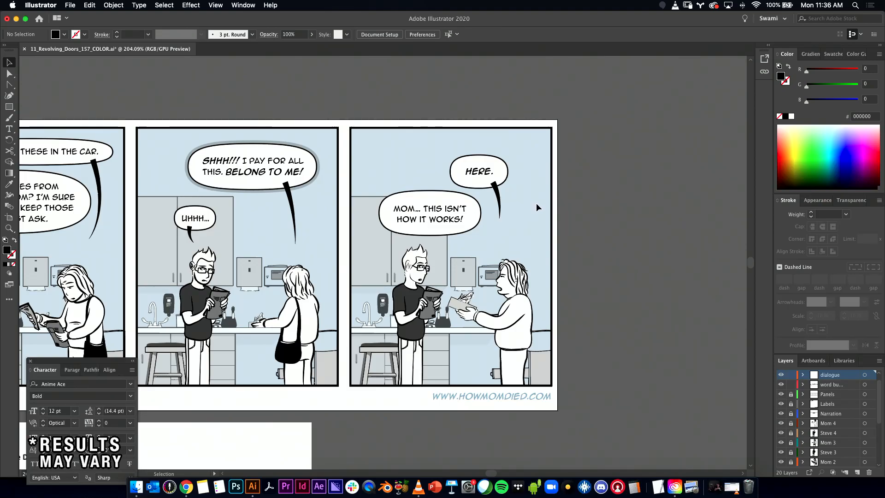
- Copy the "UHHH..." balloon's tail to beneath the "MOM... THIS ISN'T HOW IT WORKS!" balloon, above the man's head
drag(535, 205, 579, 201)
drag(242, 235, 359, 252)
drag(457, 240, 286, 234)
scroll(482, 240, up, 3)
key(super+z)
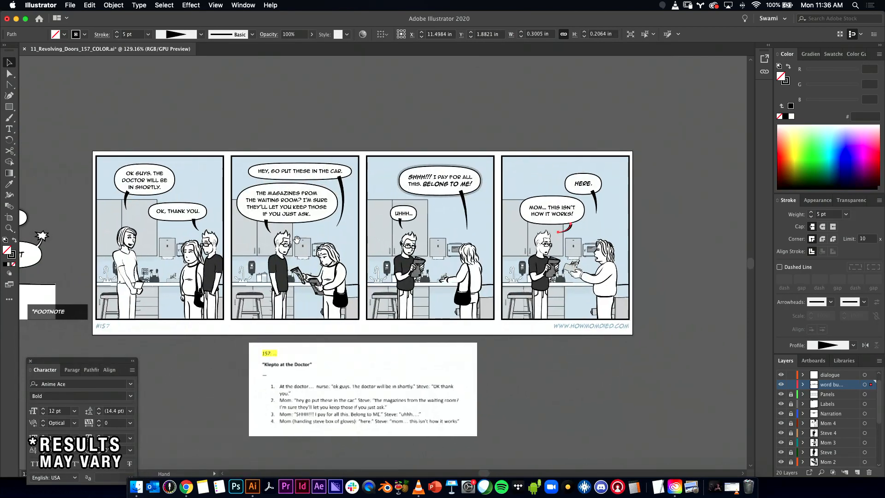
drag(544, 226, 548, 248)
key(super+z)
click(406, 230)
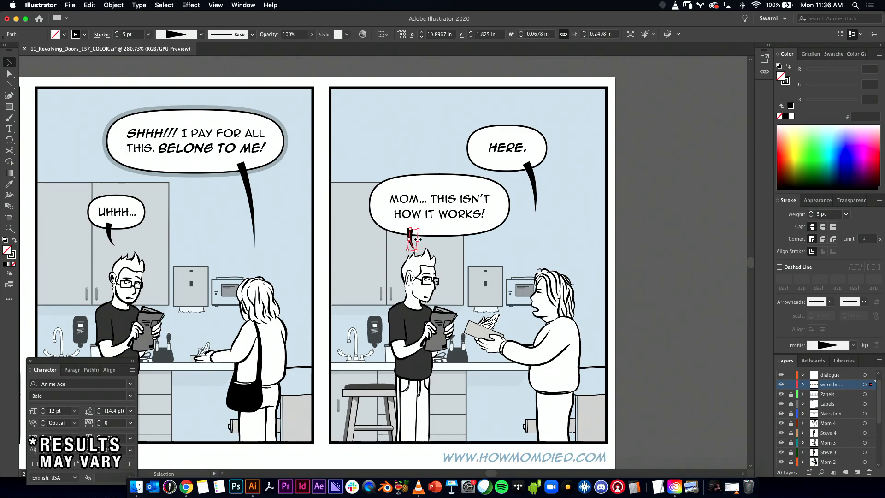
click(436, 251)
- Move the "MOM..." balloon's tail left along the balloon's lower edge and tilt it toward the man's head
scroll(421, 238, up, 3)
click(405, 236)
click(409, 219)
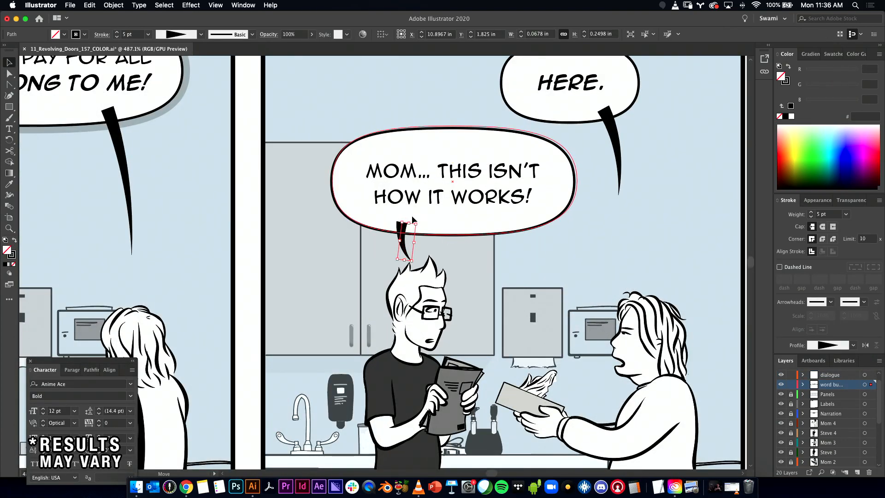
click(404, 233)
drag(411, 219, 411, 219)
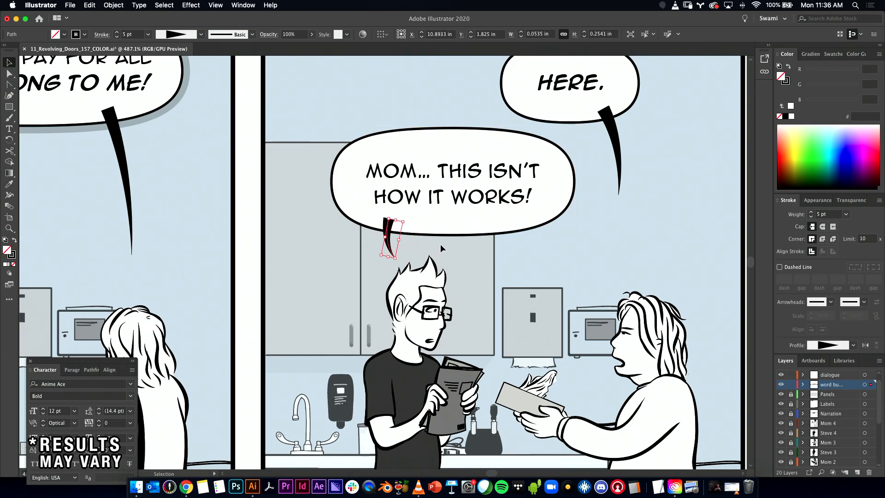
click(557, 253)
- Nudge the "MOM..." balloon and text slightly up, and shift the "HERE." balloon, text and tail slightly right
scroll(557, 253, down, 4)
drag(371, 262, 349, 267)
drag(420, 259, 396, 232)
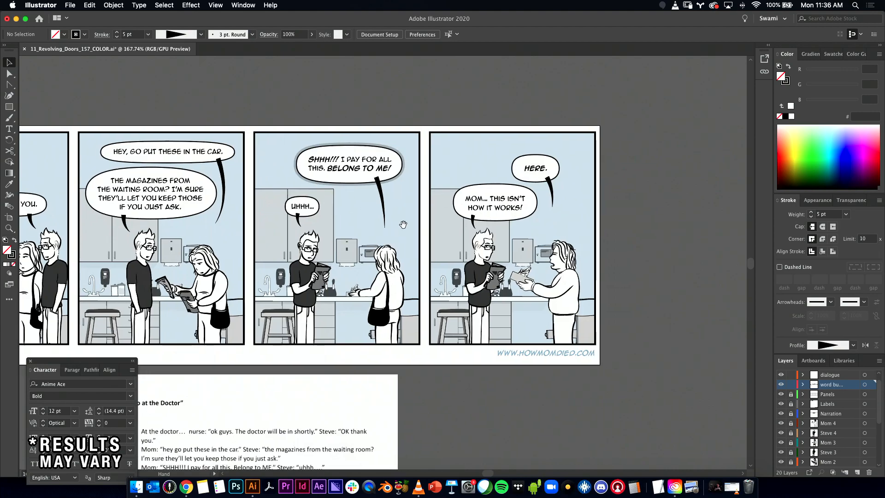
drag(444, 118, 497, 203)
click(495, 204)
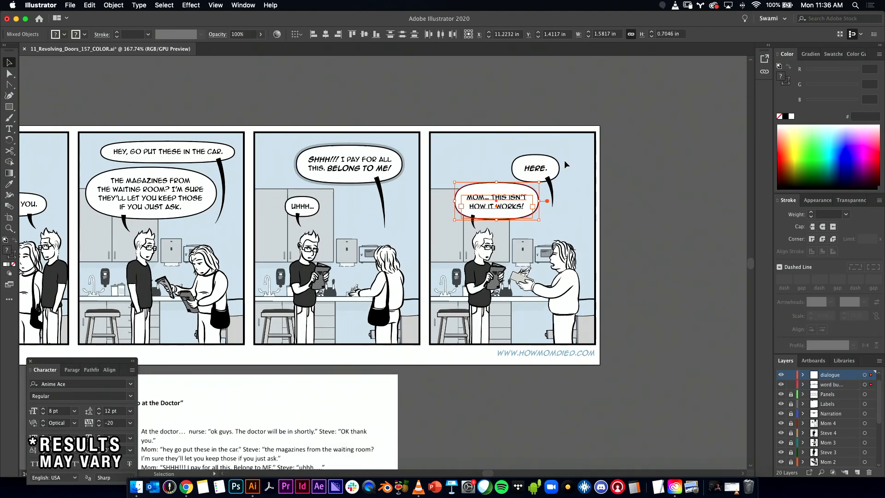
drag(547, 169, 551, 172)
click(629, 171)
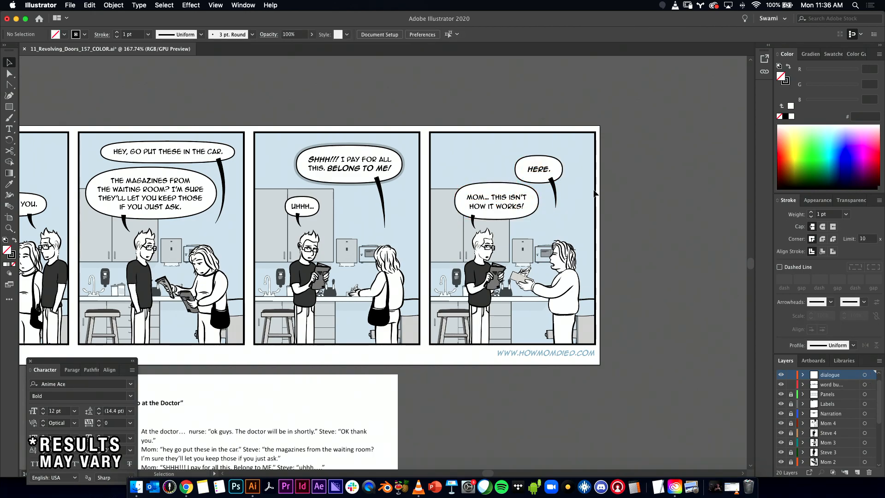
- Select every path with the same appearance as the "HERE." balloon's 6 pt tail and convert their strokes to outlines
drag(593, 192, 681, 179)
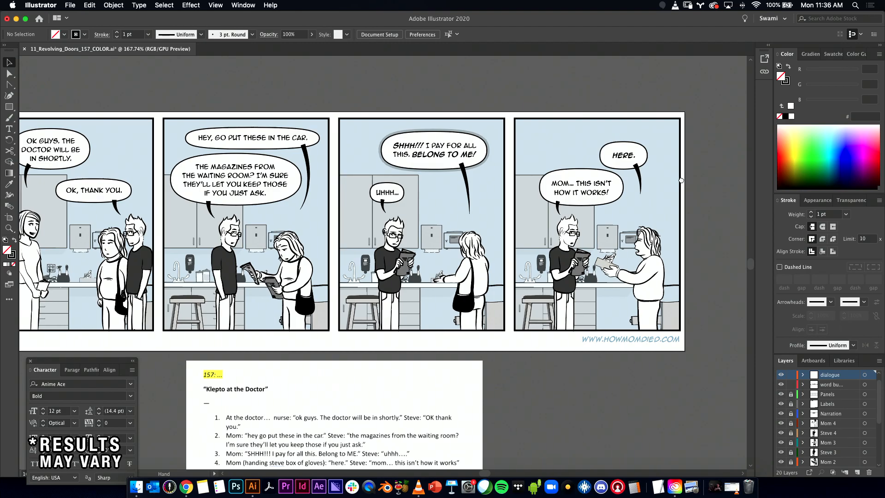
scroll(666, 184, down, 3)
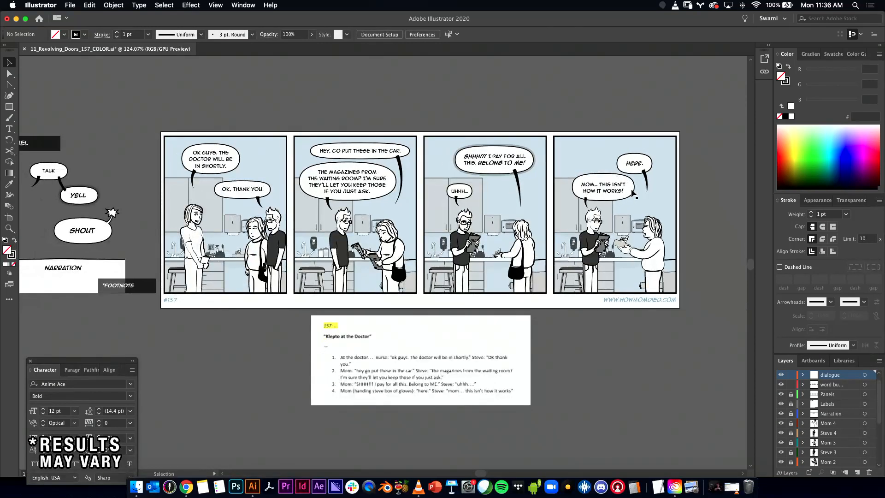
click(649, 186)
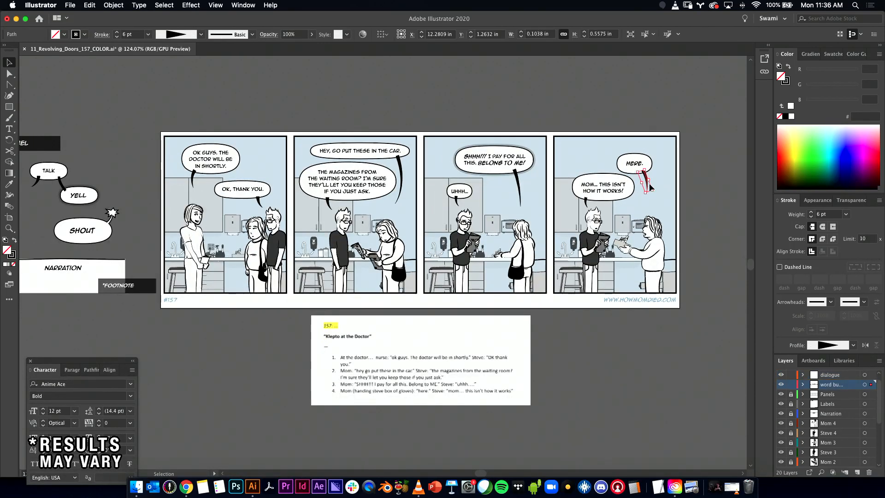
click(156, 7)
mouse_move(199, 98)
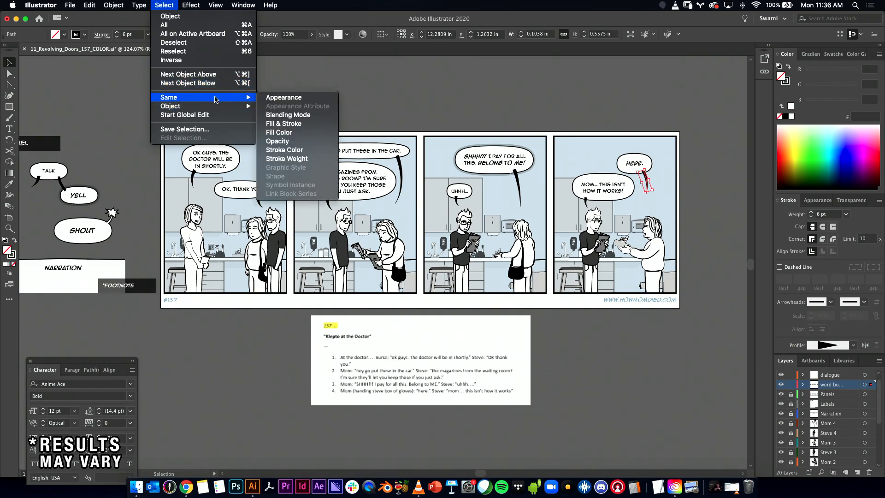
click(284, 98)
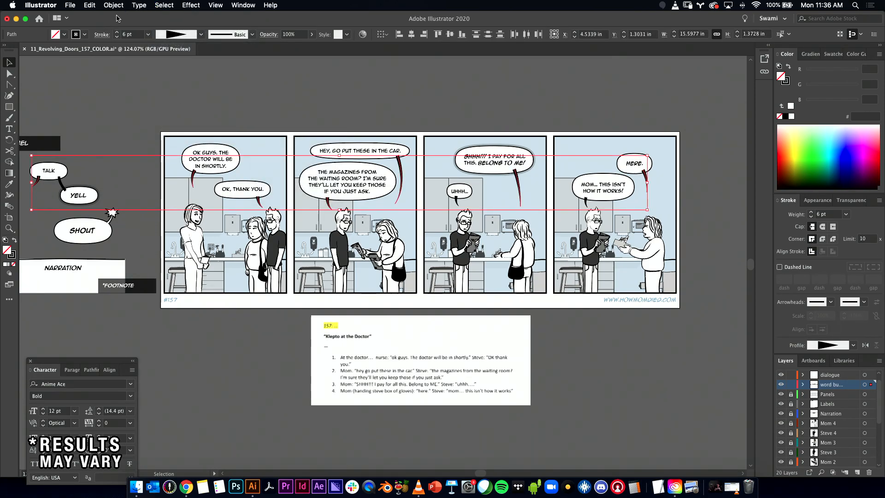
click(113, 6)
mouse_move(130, 211)
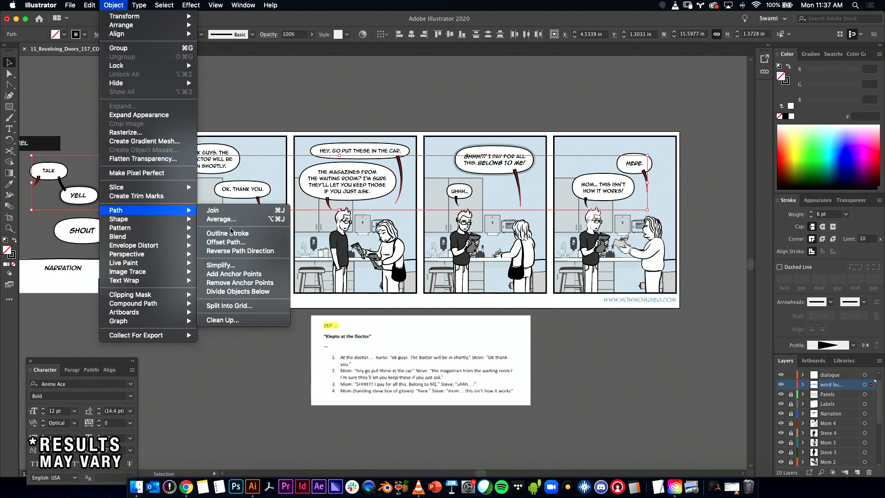
click(227, 234)
- Give the outlined tails the balloons' white fill and 1 pt black stroke by sampling the "OK GUYS" balloon with the Eyedropper
click(9, 186)
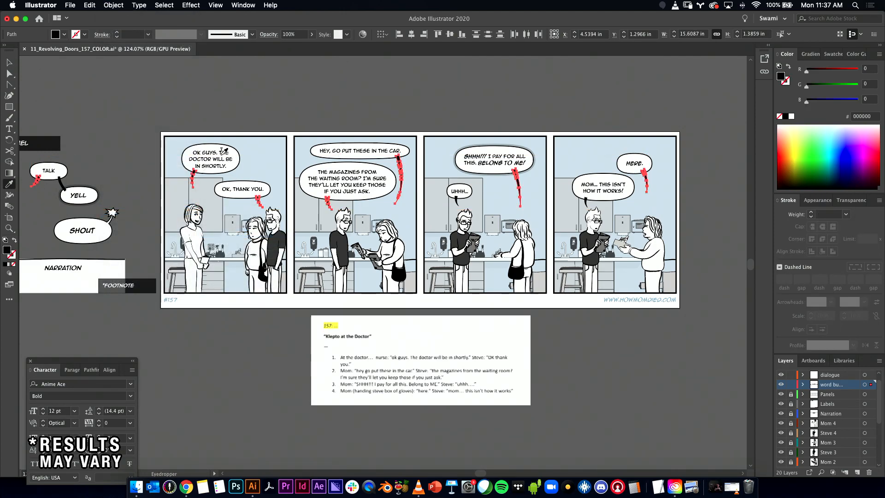
click(221, 149)
click(10, 64)
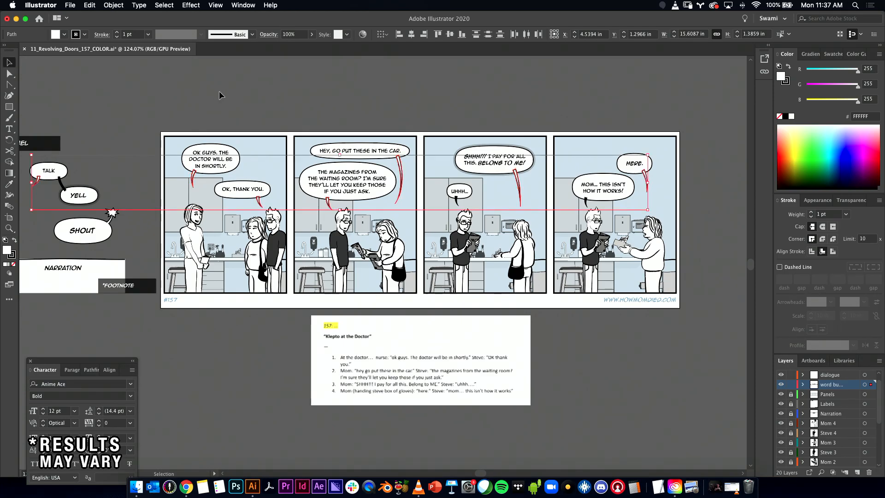
shift+click(38, 182)
click(226, 95)
- Unite the "OK GUYS" and "OK, THANK YOU." balloons in panel 1 with their respective tails
drag(208, 167, 309, 169)
click(169, 197)
shift+click(213, 180)
click(92, 370)
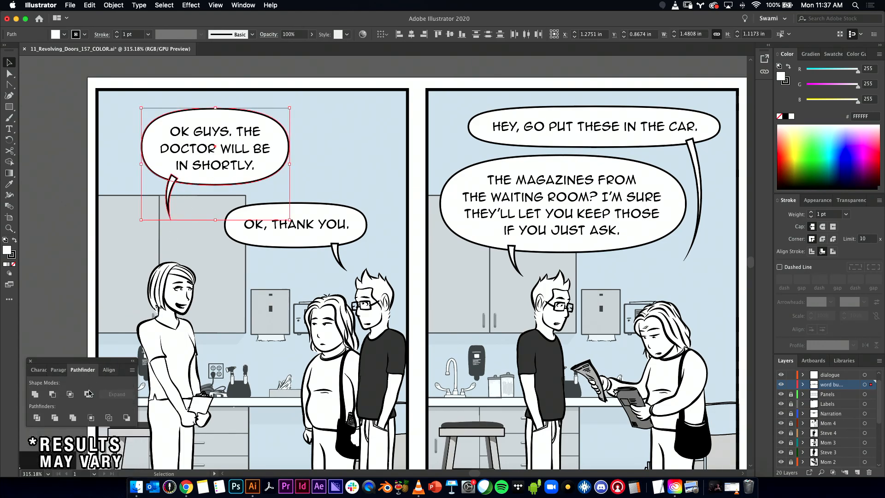
click(340, 258)
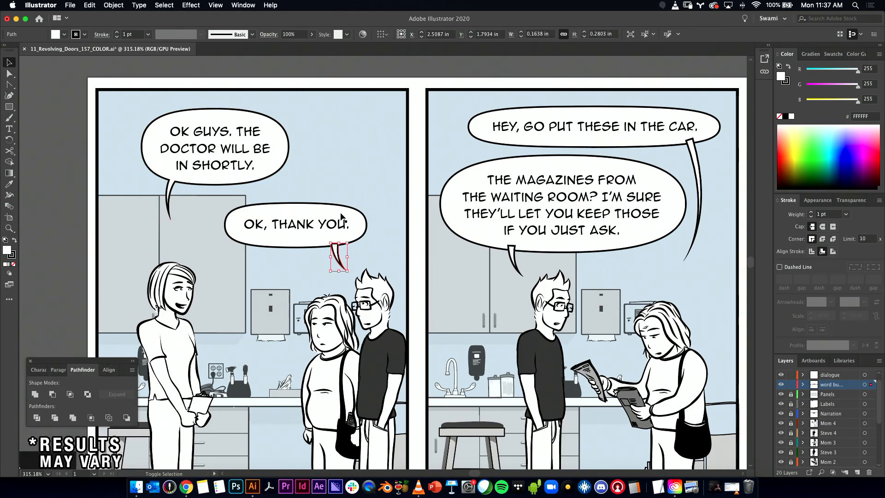
shift+click(341, 219)
click(35, 394)
- Unite the "THE MAGAZINES" and "HEY, GO PUT THESE IN THE CAR." balloons in panel 2 with their respective tails
drag(456, 314, 237, 356)
click(299, 304)
shift+click(327, 203)
click(35, 394)
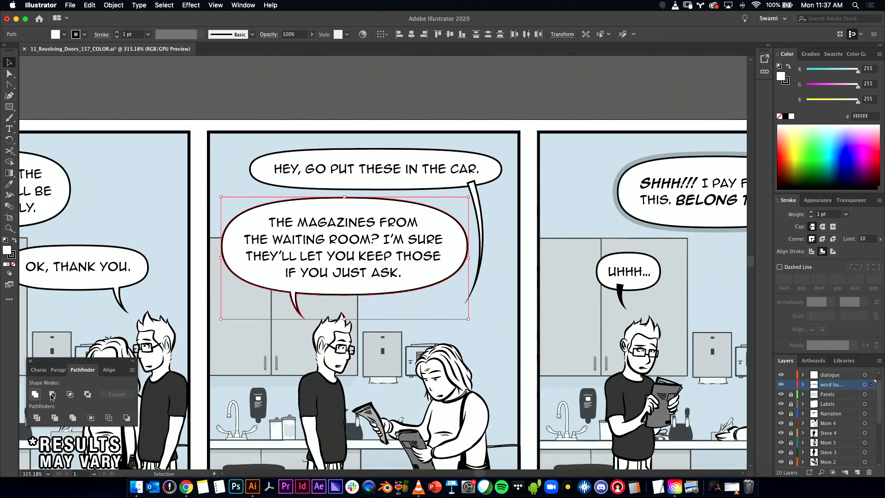
click(476, 216)
shift+click(455, 152)
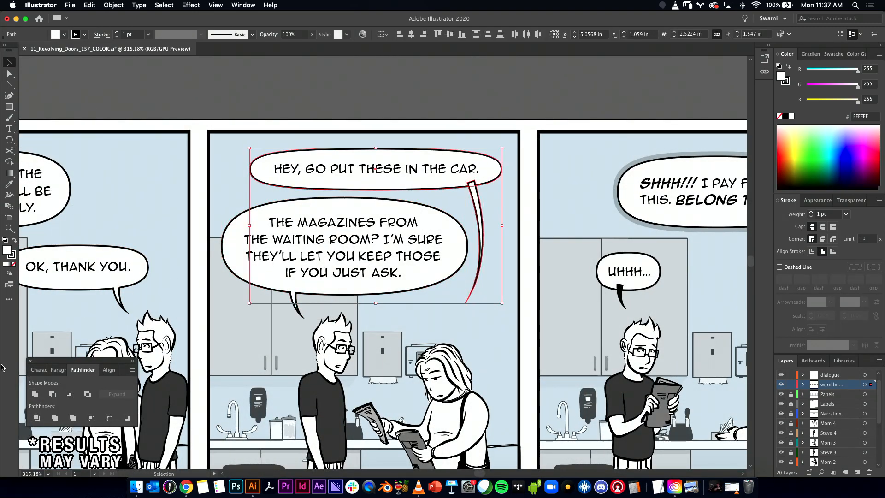
click(35, 394)
- Outline the stroke of the "UHHH..." balloon's tail and match its fill and stroke to that balloon with the Eyedropper
drag(610, 268, 283, 241)
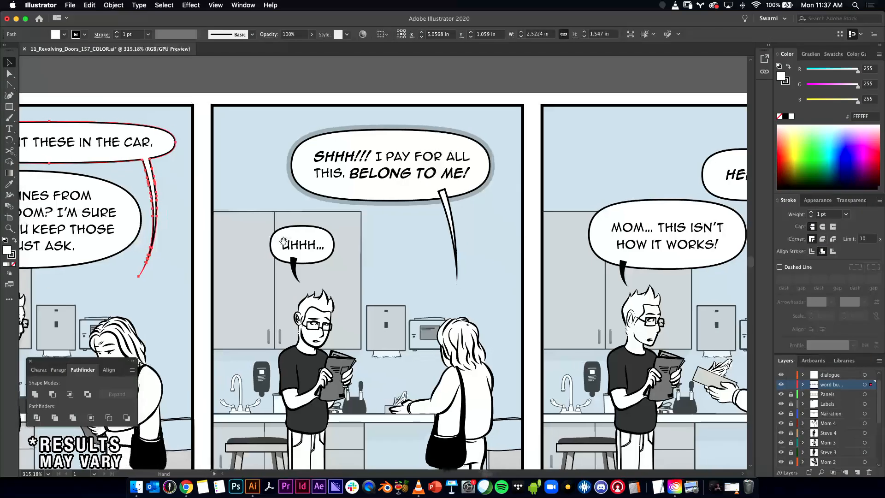
click(296, 271)
mouse_move(113, 5)
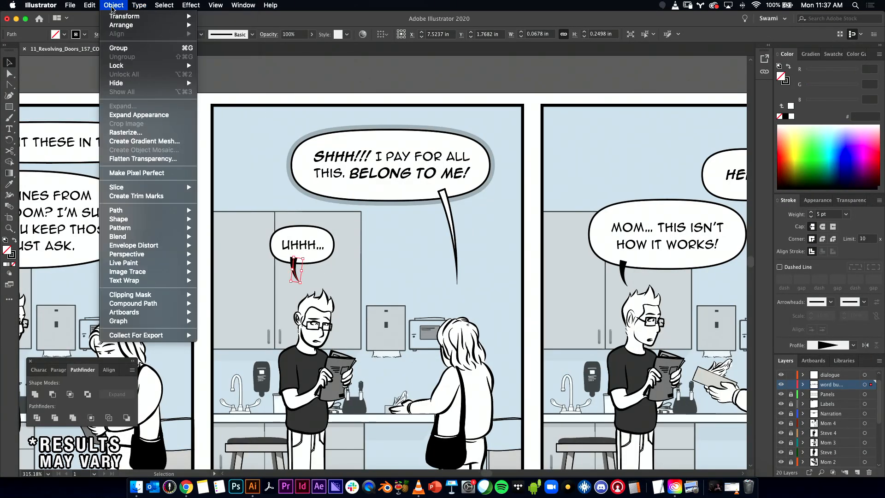
mouse_move(134, 214)
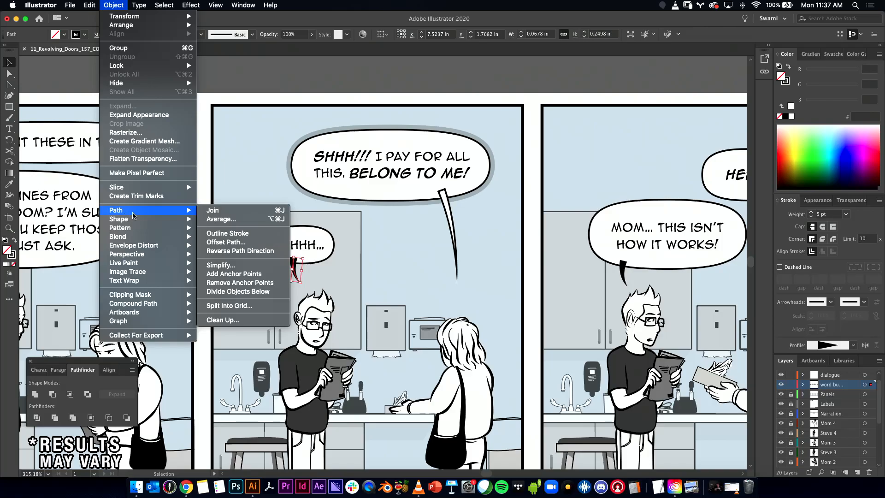
click(228, 233)
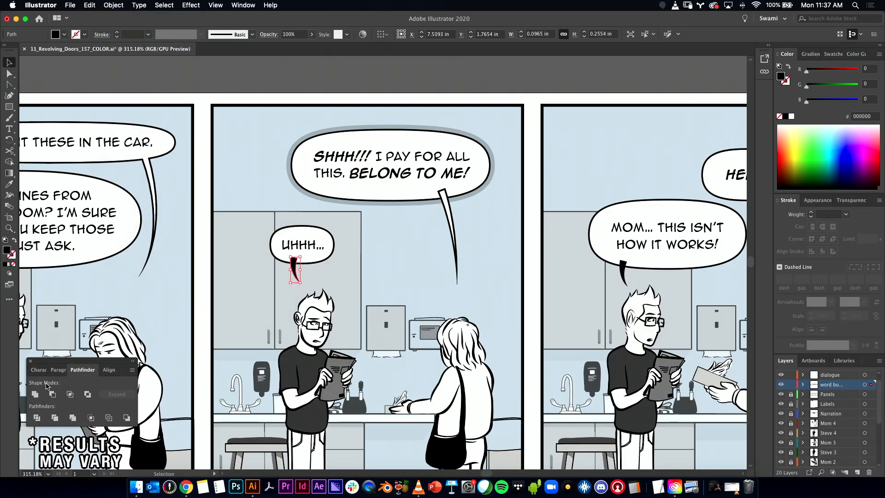
click(10, 184)
click(302, 234)
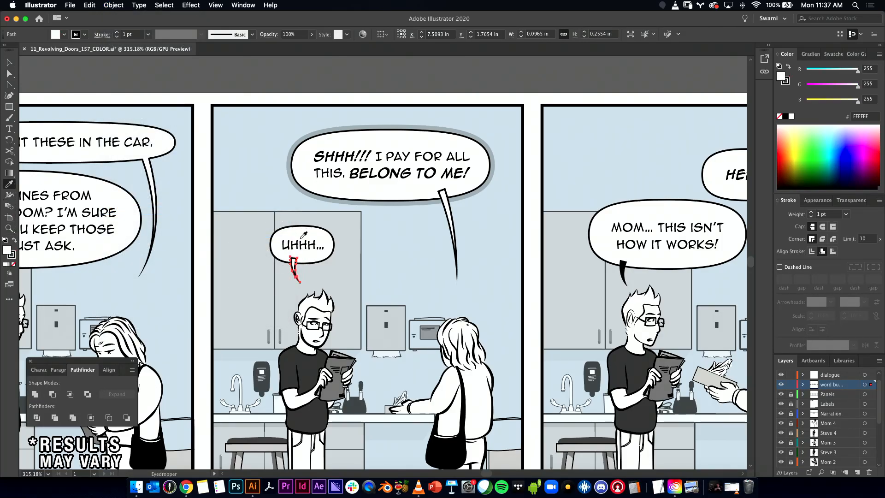
- Unite the "UHHH..." and "SHHH!!!" balloons in panel 3 with their respective tails
key(v)
shift+click(308, 242)
click(35, 394)
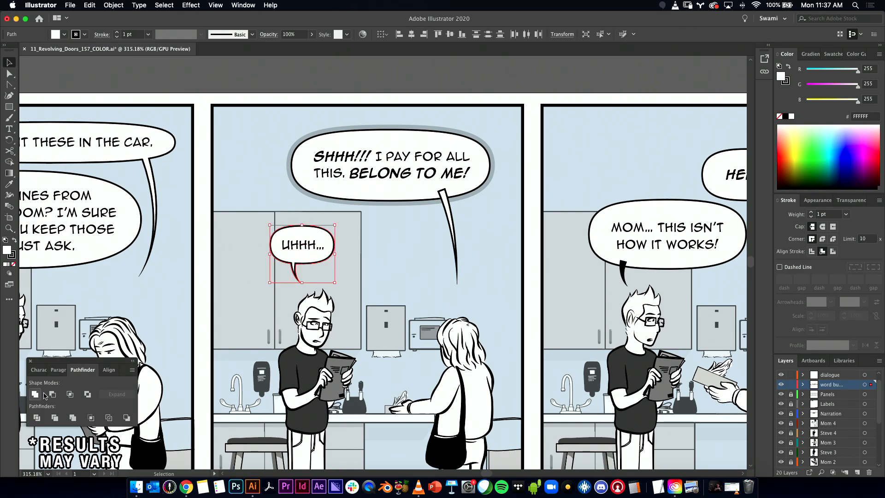
click(449, 222)
shift+click(414, 133)
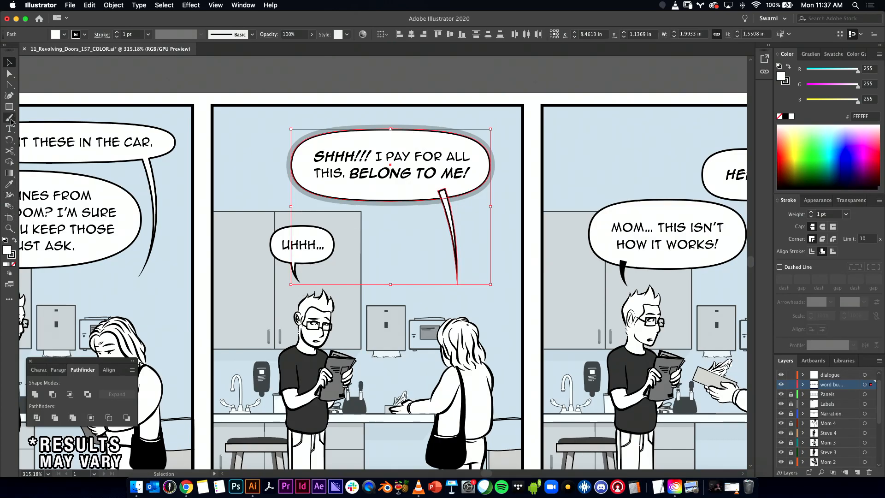
click(35, 394)
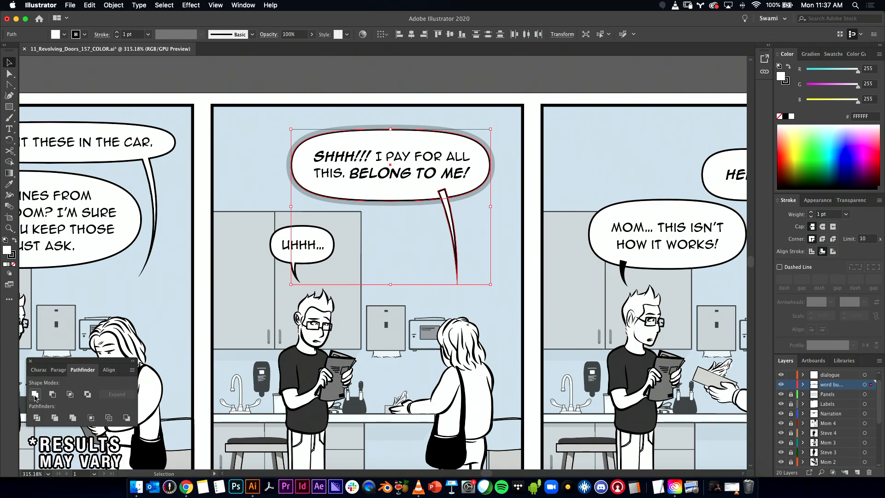
- Outline the stroke of the "MOM... THIS ISN'T HOW IT WORKS!" balloon's tail and match its fill and stroke to that balloon with the Eyedropper
drag(437, 278, 308, 285)
click(343, 283)
click(351, 277)
shift+click(395, 223)
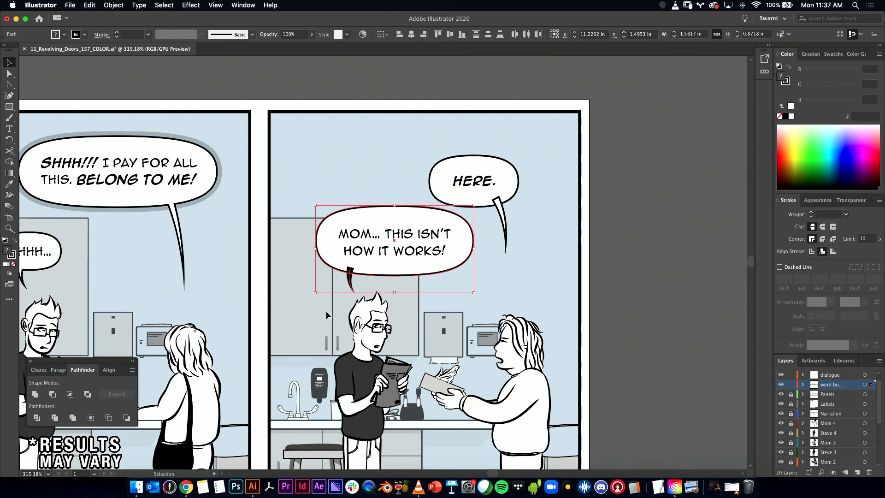
shift+click(374, 220)
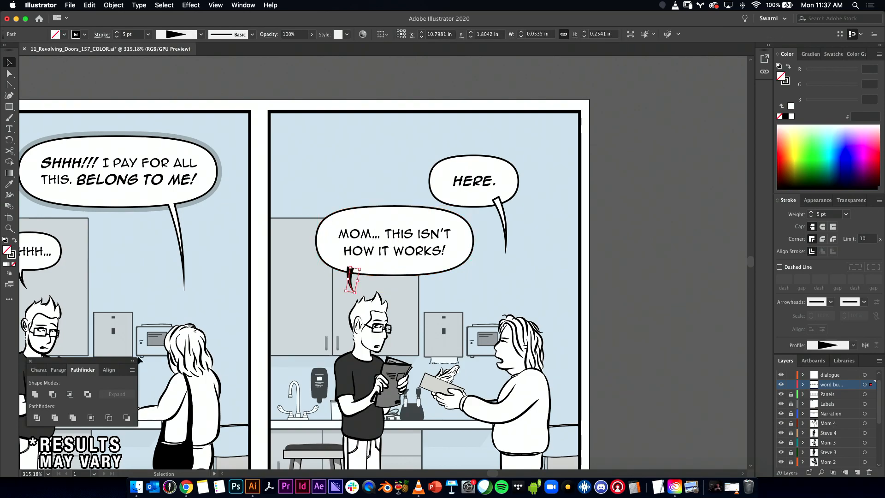
click(113, 5)
mouse_move(157, 211)
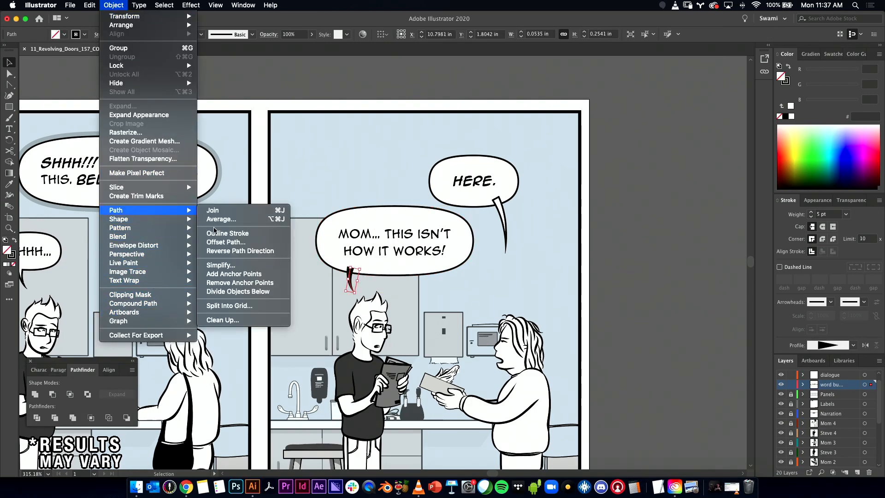
click(221, 231)
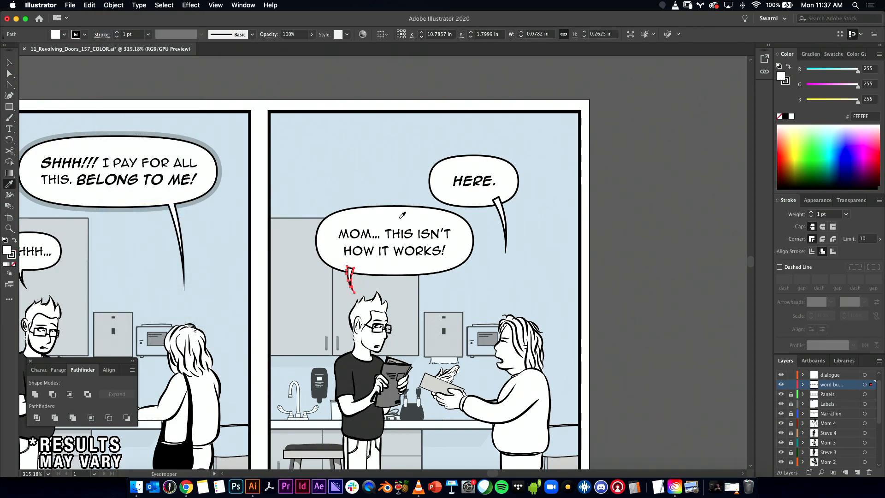
- Unite the "MOM... THIS ISN'T HOW IT WORKS!" and "HERE." balloons in panel 4 with their respective tails
shift+click(360, 208)
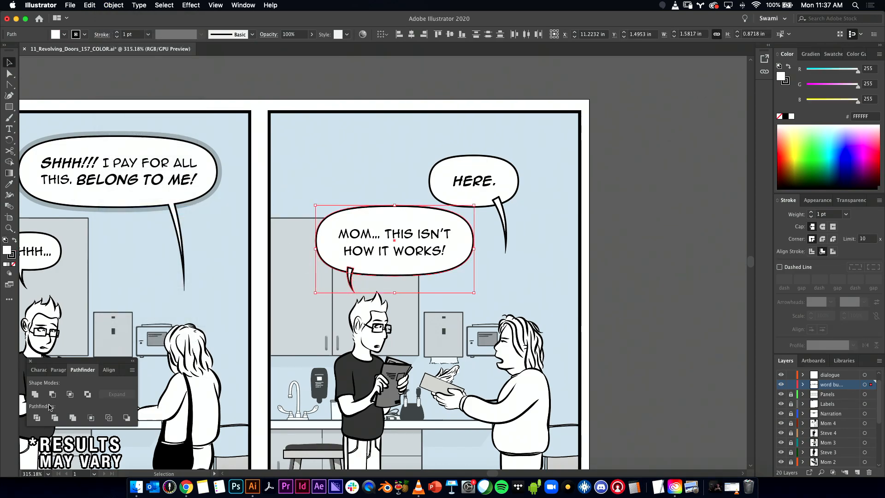
click(496, 218)
click(501, 216)
shift+click(491, 162)
click(35, 395)
click(638, 240)
drag(612, 266, 625, 231)
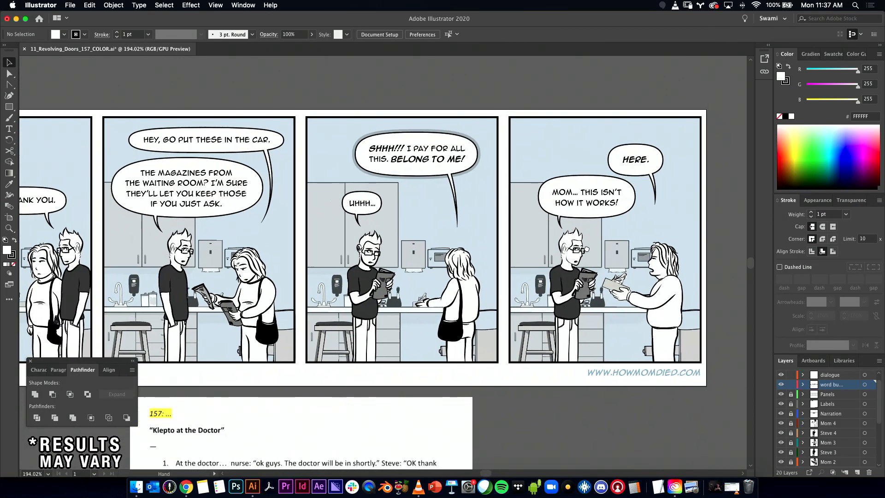
mouse_move(580, 250)
mouse_down()
mouse_move(566, 249)
mouse_move(599, 240)
mouse_move(571, 246)
mouse_up()
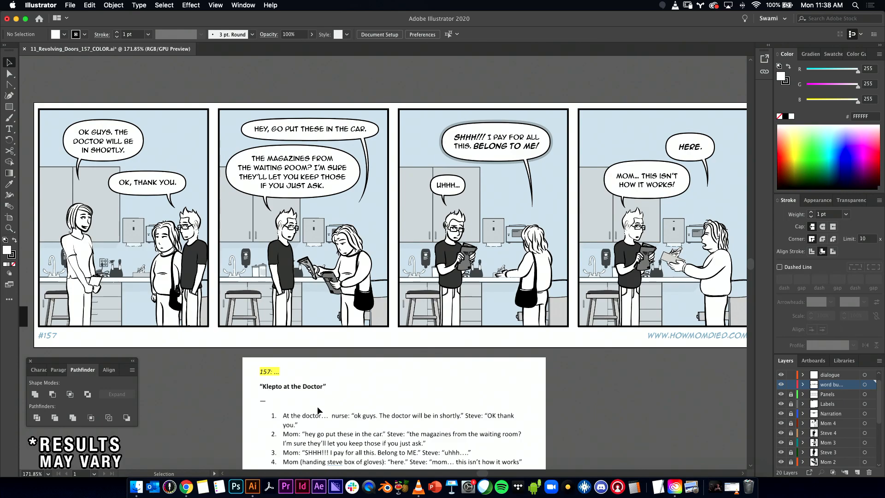
- Hide the panels, clear the script and sample lettering elements off the pasteboard, and fit the strip in the window
click(790, 395)
key(Tab)
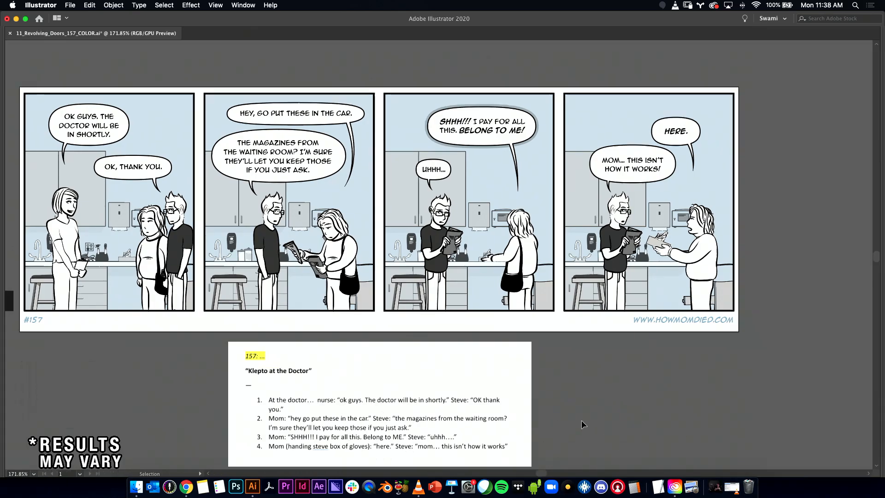
click(582, 424)
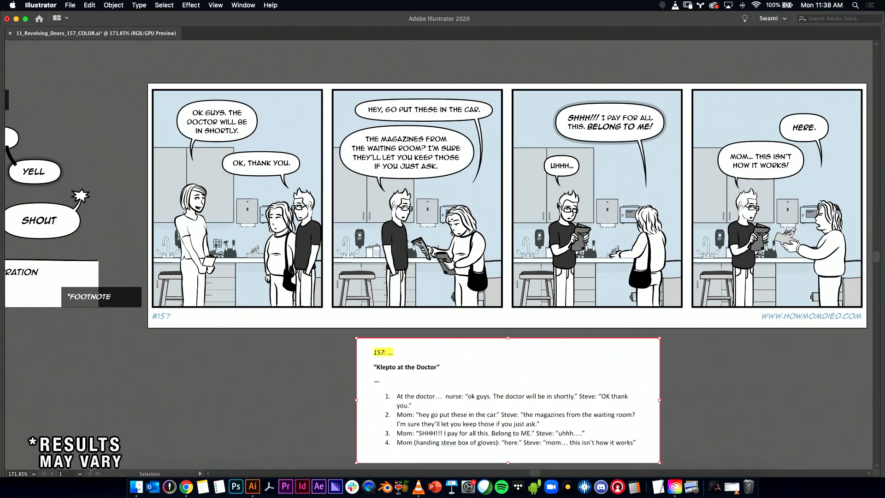
key(Delete)
drag(119, 320, 293, 321)
drag(243, 341, 311, 429)
key(super+a)
key(Delete)
drag(689, 388, 315, 272)
drag(401, 294, 474, 351)
key(super+0)
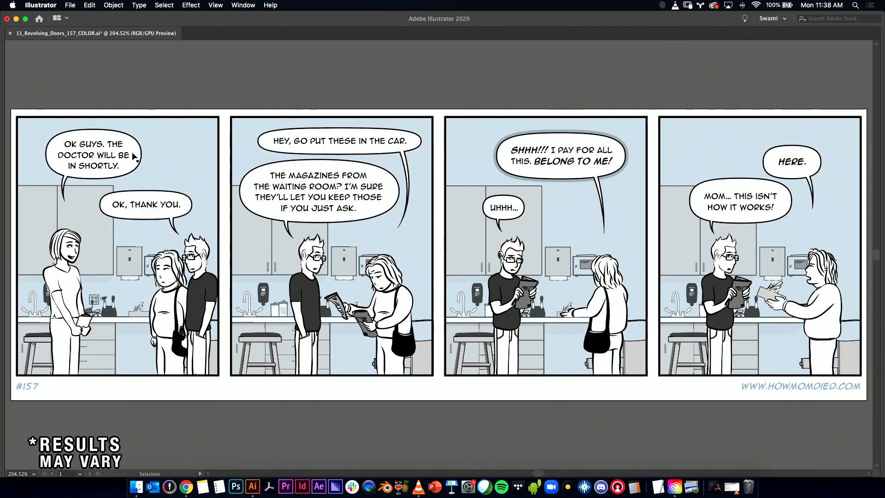
- Save the strip and export it as a PNG at 600 ppi with type-optimized anti-aliasing and a white background
click(70, 4)
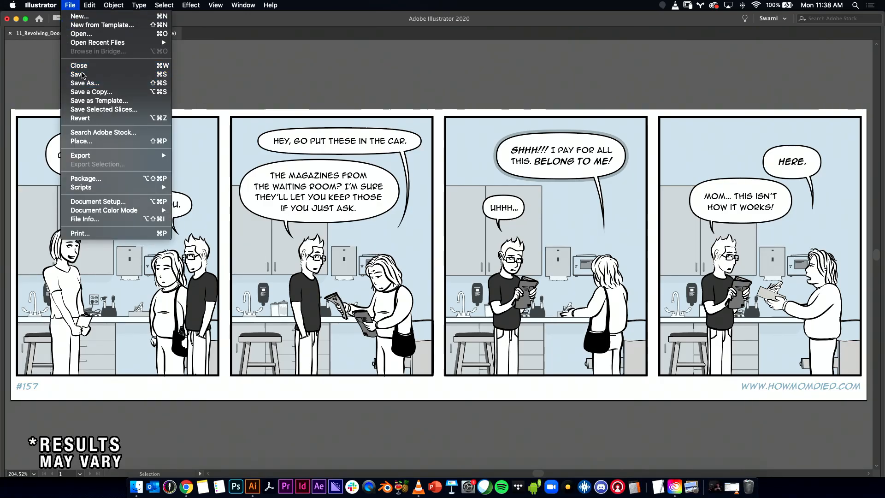
click(89, 74)
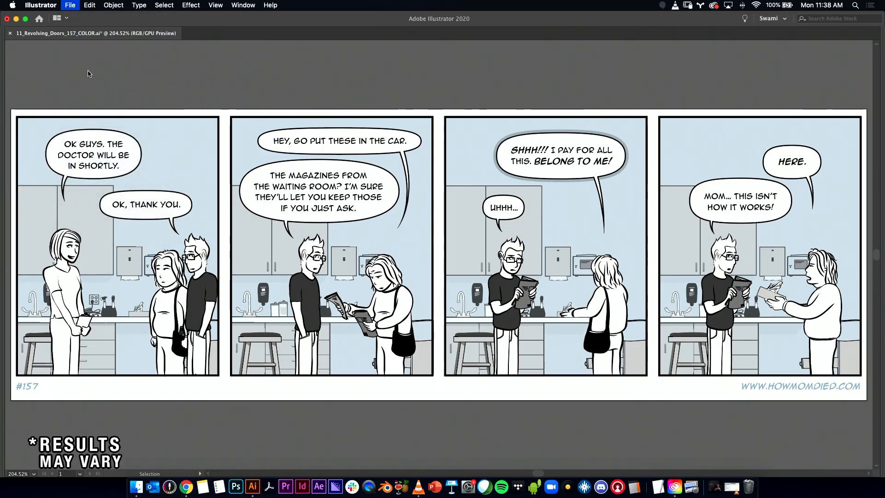
click(70, 4)
mouse_move(92, 155)
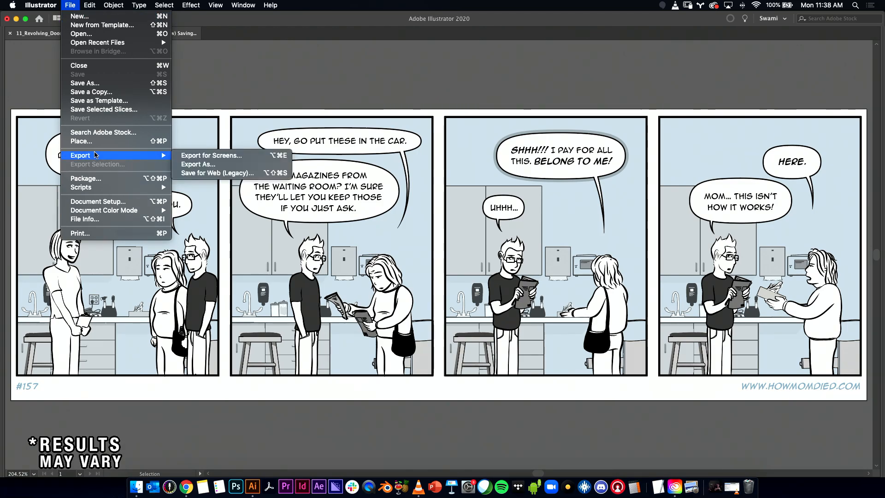
click(235, 165)
click(386, 333)
click(683, 353)
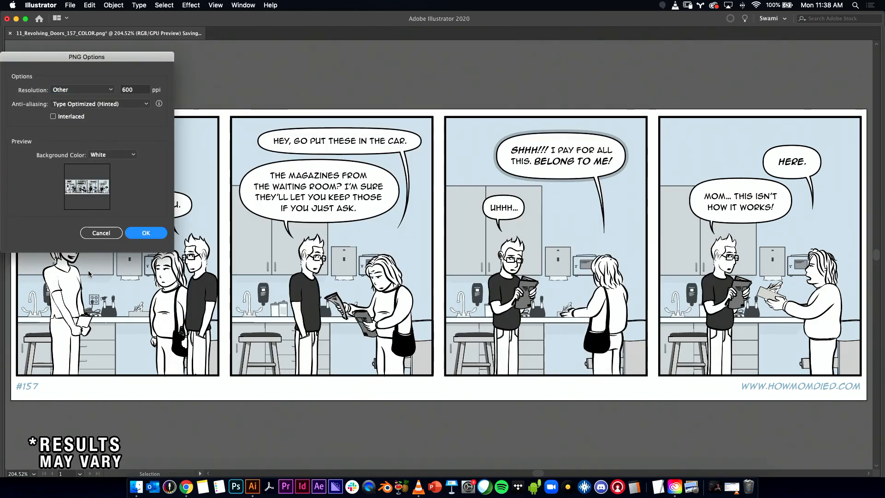
key(Return)
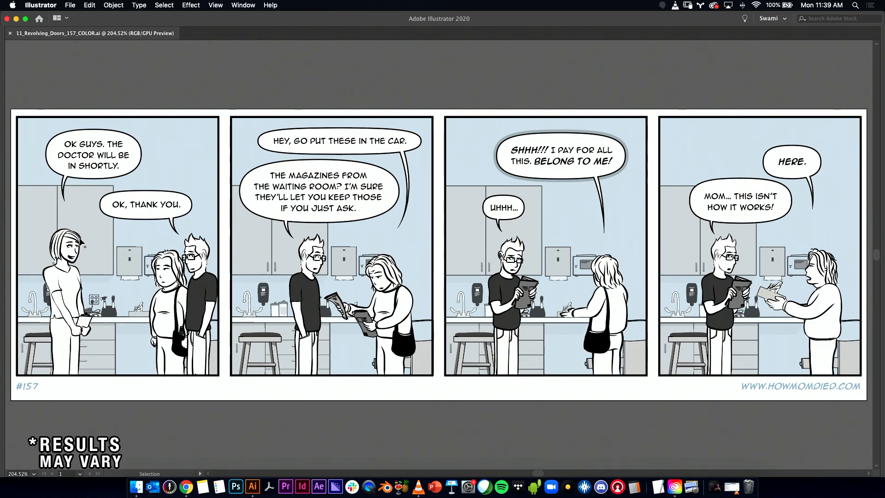
- Open 11_Revolving_Doors_157_COLOR-01.png from the COLOR folder in Preview, check it against the artwork, and quit Preview
drag(313, 395, 306, 337)
click(137, 491)
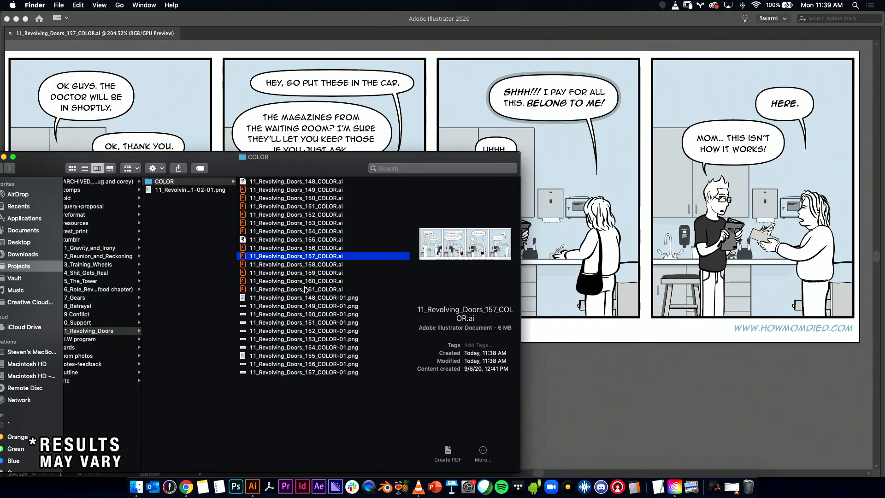
double_click(322, 372)
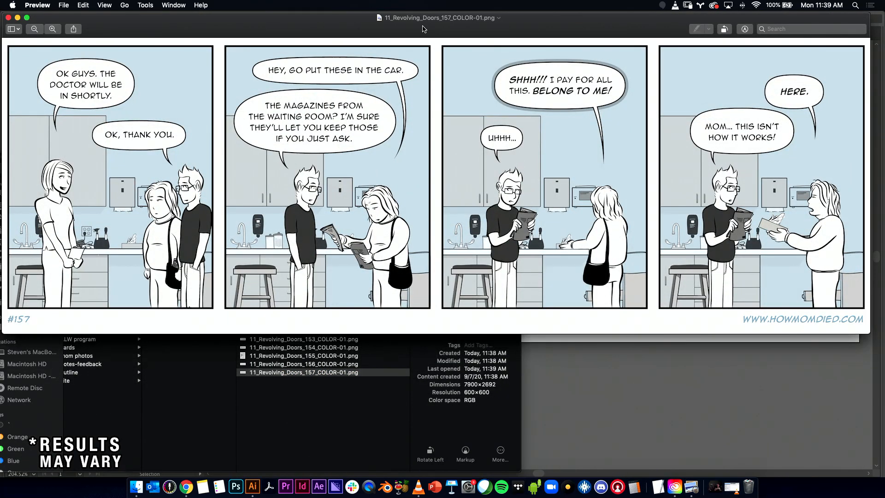
drag(423, 27, 427, 226)
click(447, 40)
key(space)
key(super+Tab)
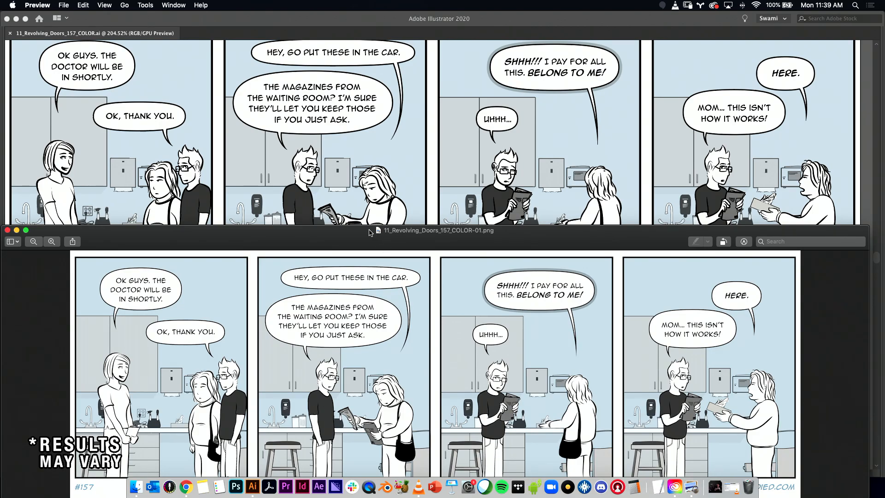
drag(373, 233, 394, 126)
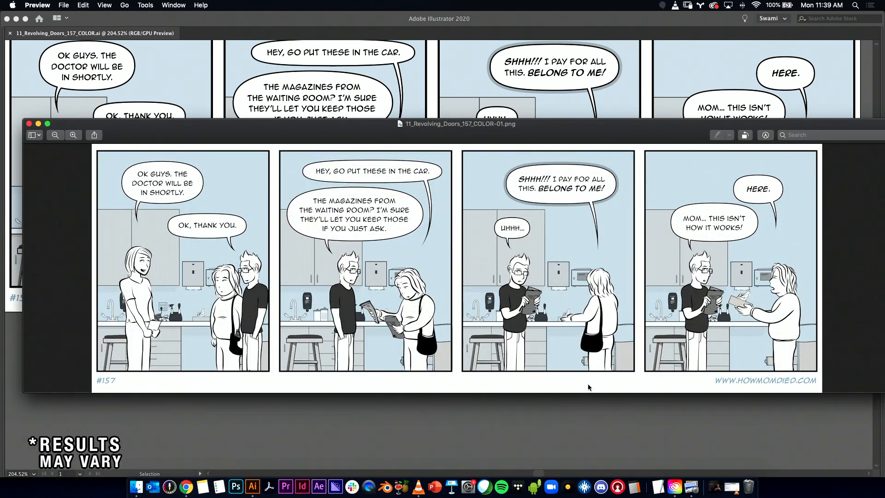
click(29, 124)
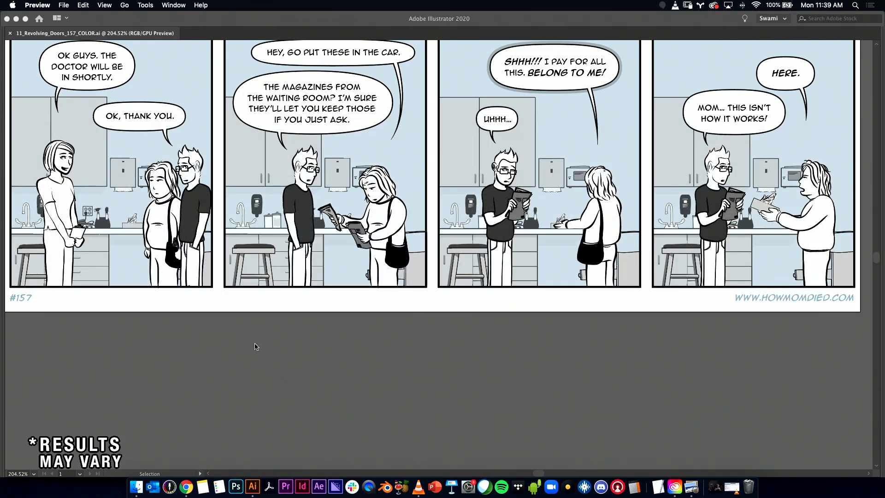
key(super+q)
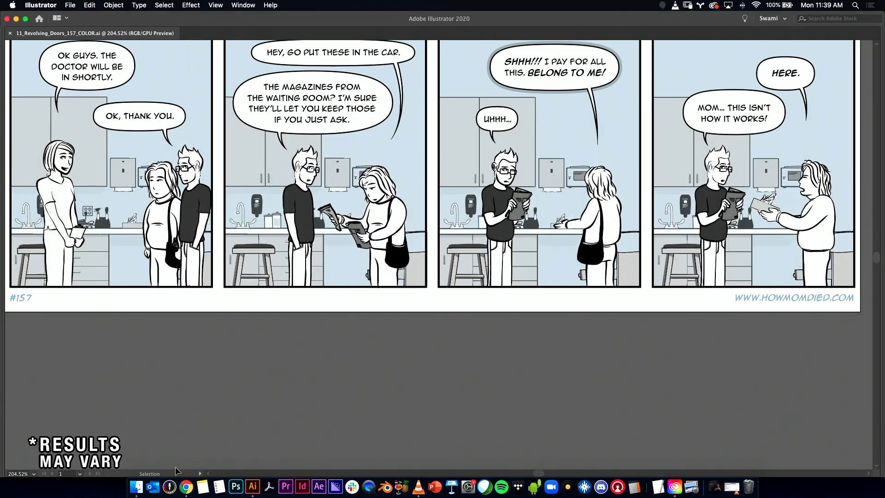
- Close the finished strip, open 11_Revolving_Doors_158_COLOR.ai from the COLOR folder, and fit it in the window
key(super+w)
click(136, 487)
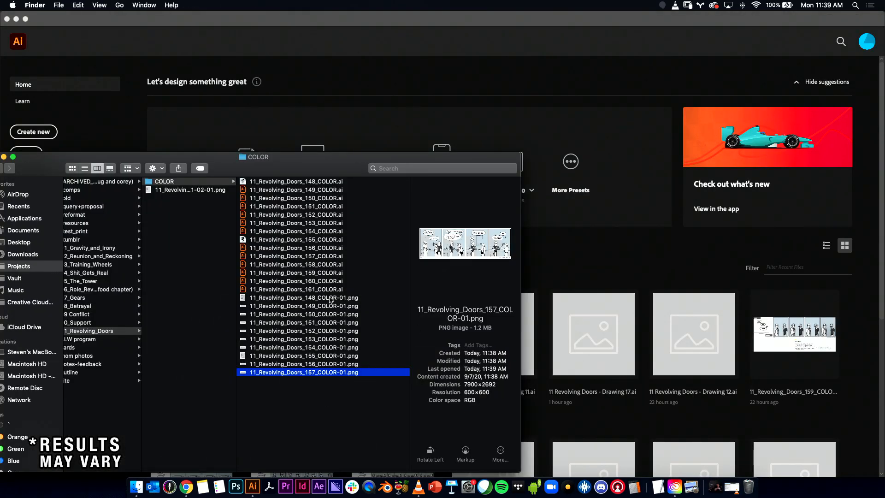
double_click(318, 266)
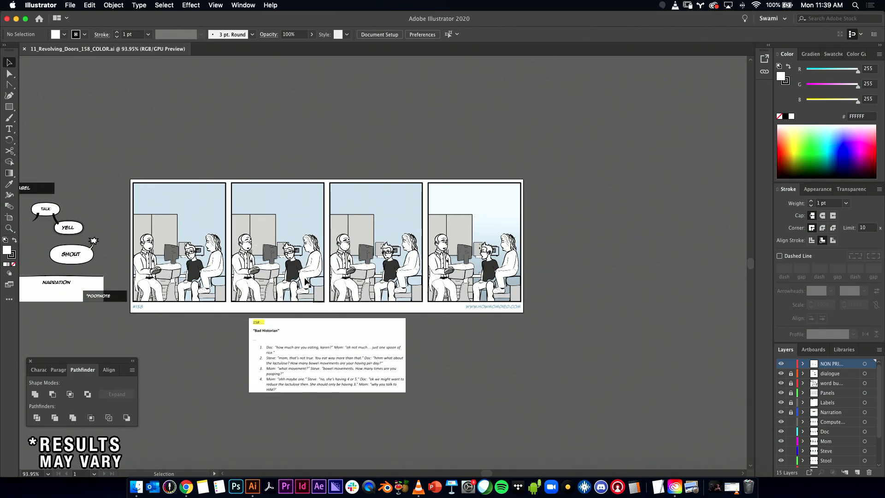
key(super+0)
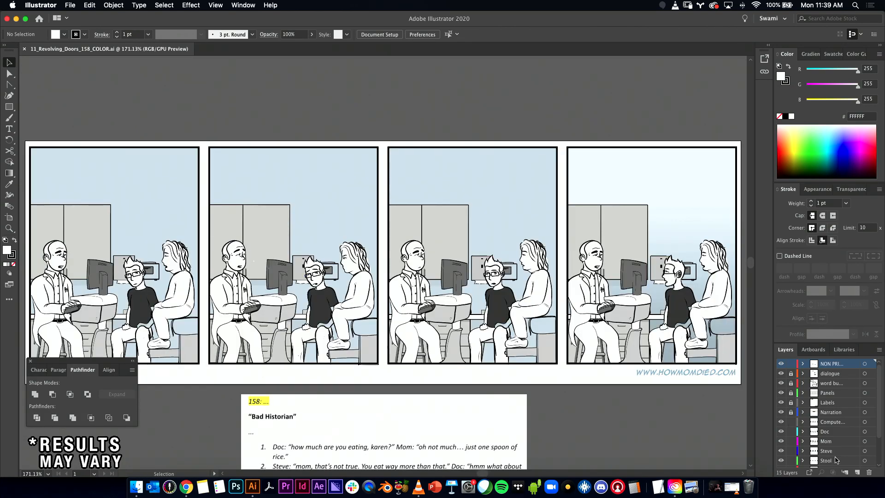
- Set the blue color group in panel 4 on the COLOR layer to the Color blend mode and delete the Gradient layer
scroll(816, 443, down, 3)
click(826, 445)
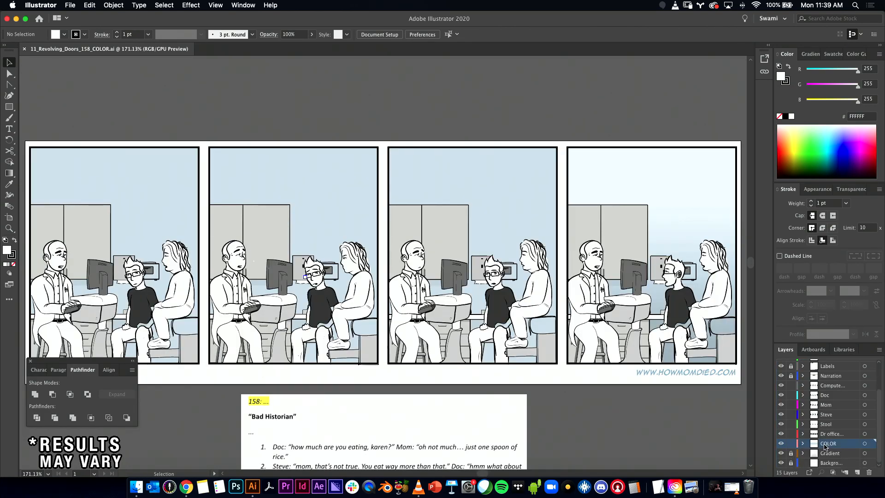
click(680, 178)
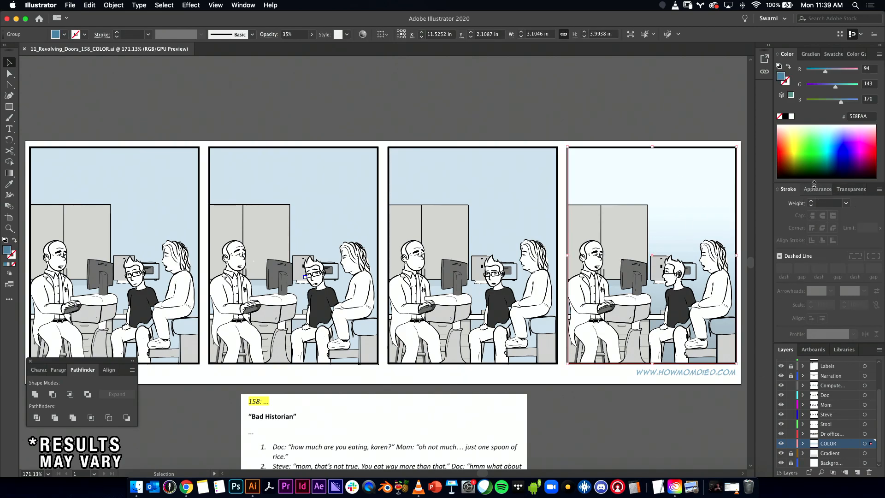
click(846, 190)
click(798, 203)
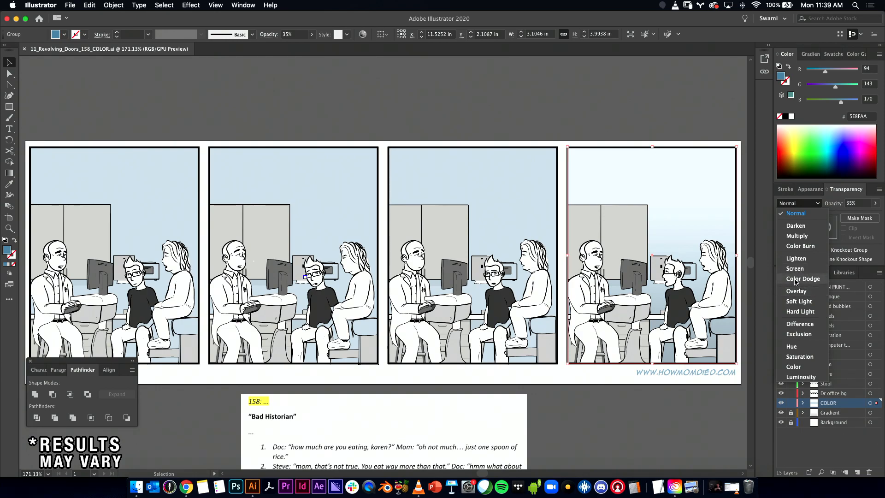
click(794, 366)
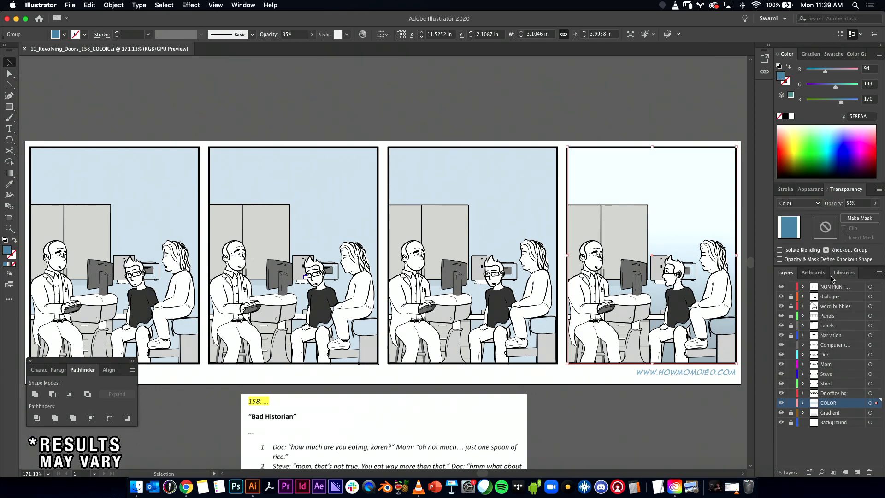
click(654, 122)
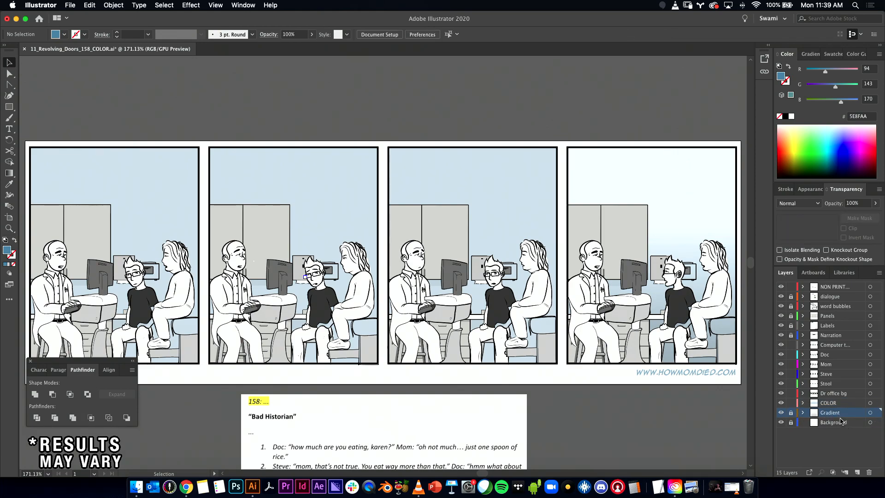
drag(834, 413, 869, 472)
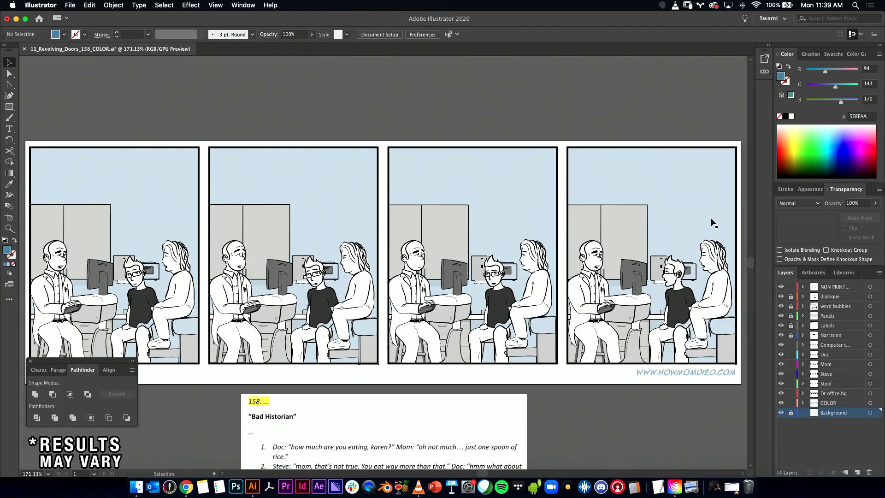
- Lock the layers above COLOR and select all the panels' color objects to check their blend mode and opacity
drag(789, 394, 778, 179)
key(super+a)
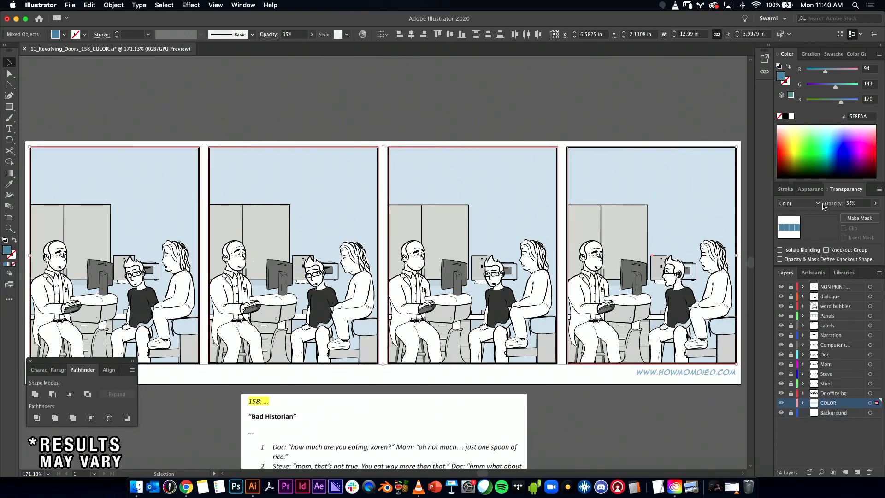
click(502, 104)
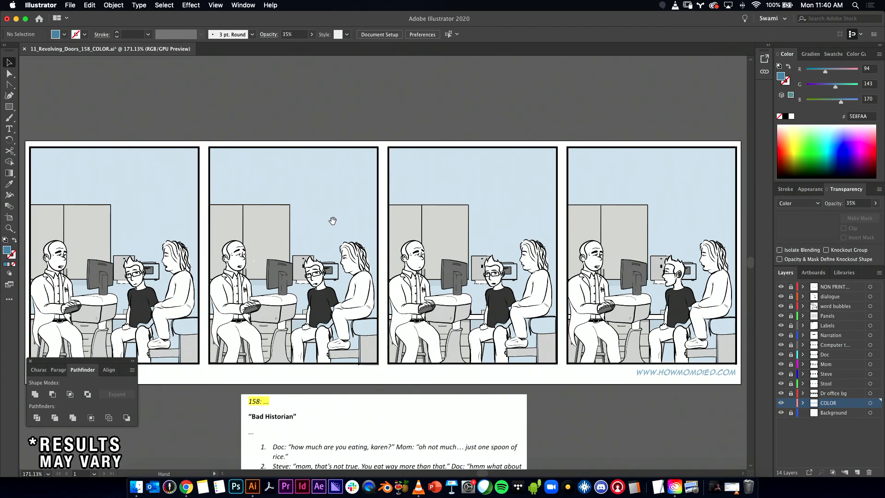
scroll(331, 223, left, 3)
scroll(332, 223, down, 1)
scroll(205, 95, right, 2)
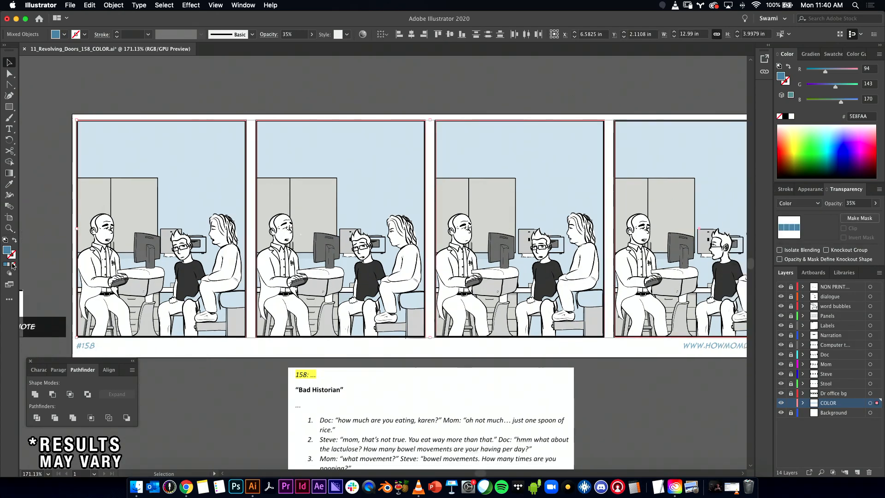
- Lock the COLOR layer and unlock the dialogue and word bubbles layers
click(791, 402)
click(790, 297)
click(790, 306)
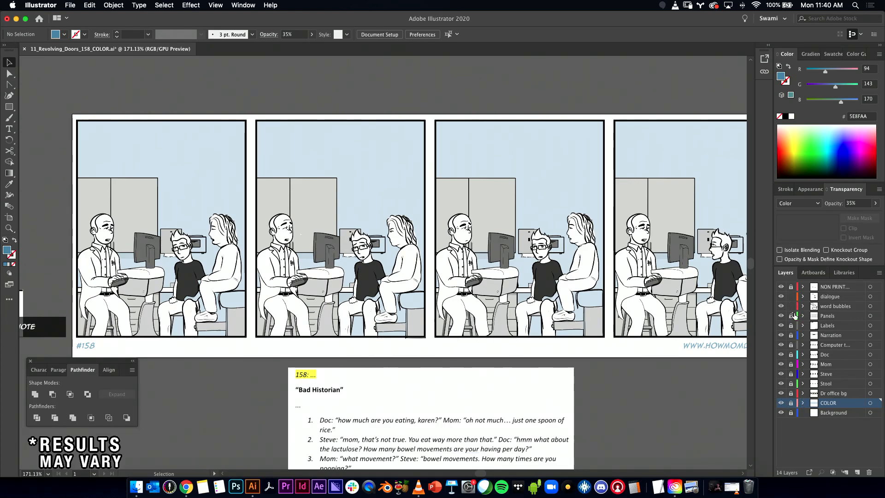
drag(327, 224, 360, 202)
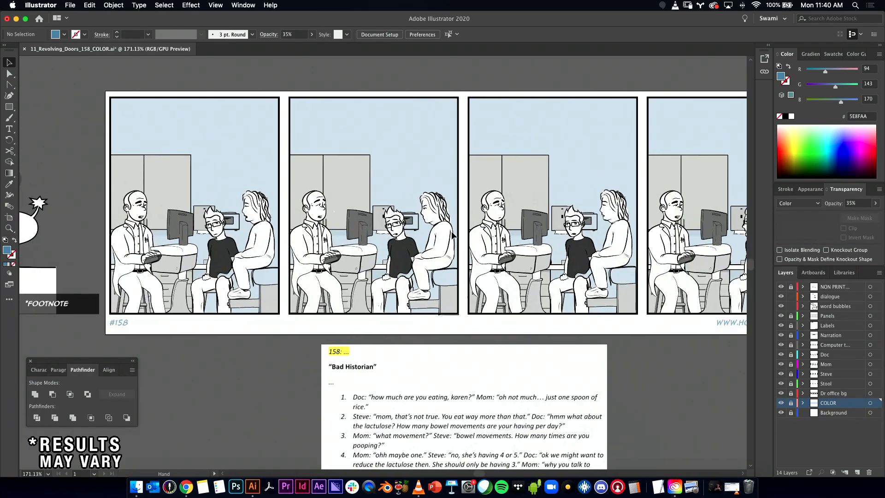
- Switch to the Google Docs script in Chrome, find strip 158, and capitalize "How" in the first line's Doc dialogue
key(super+Tab)
key(super+Tab)
key(super+Tab)
key(super+Tab)
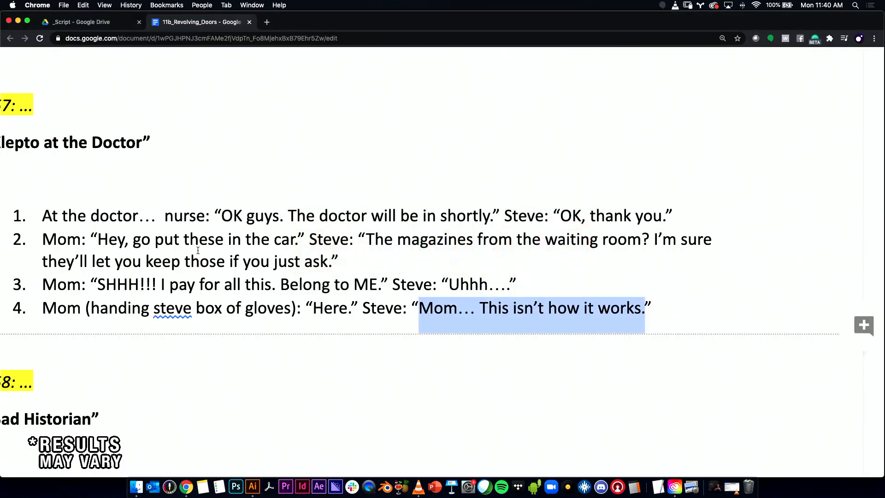
scroll(191, 248, down, 6)
scroll(233, 265, left, 5)
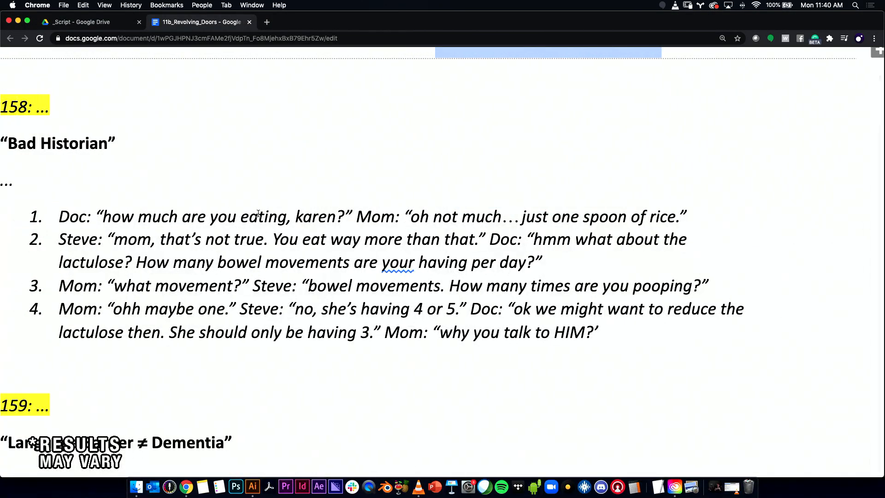
drag(185, 215, 454, 220)
text(H)
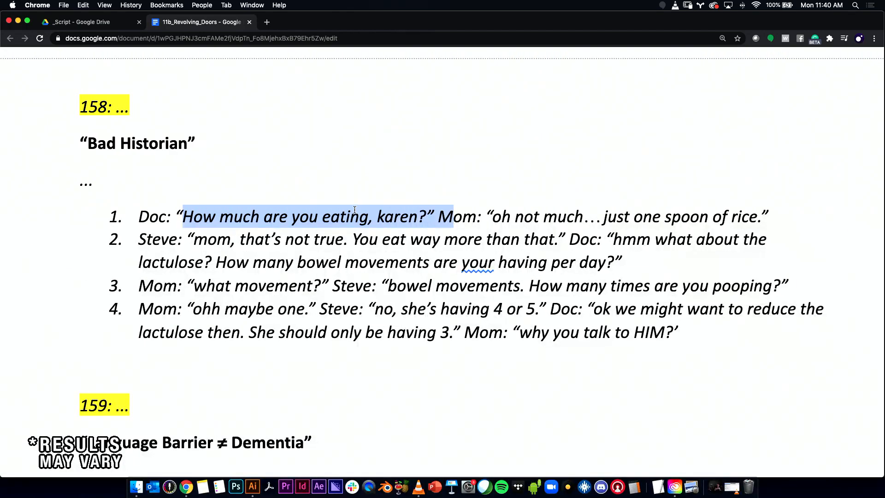
- Capitalize the name in Doc's first line and the word "Oh" in Mom's reply
click(354, 210)
click(376, 216)
drag(376, 216, 386, 216)
text(K)
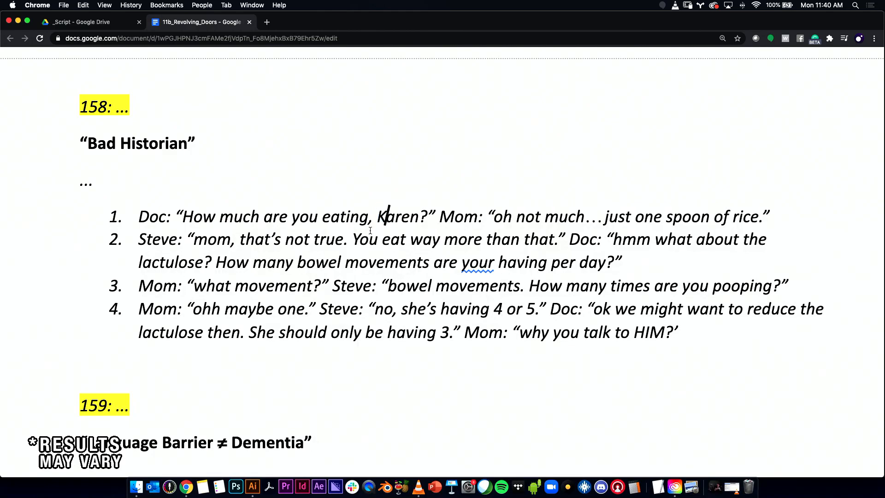
click(494, 212)
drag(495, 216, 501, 216)
text(om: “O)
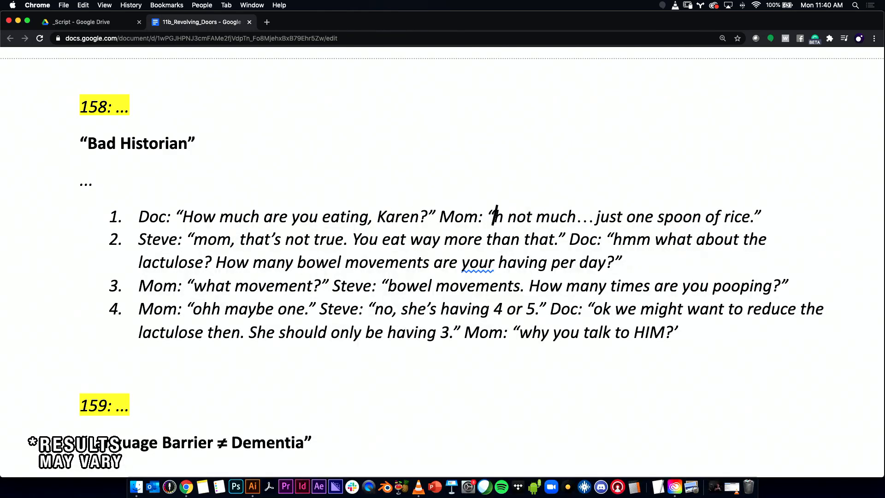
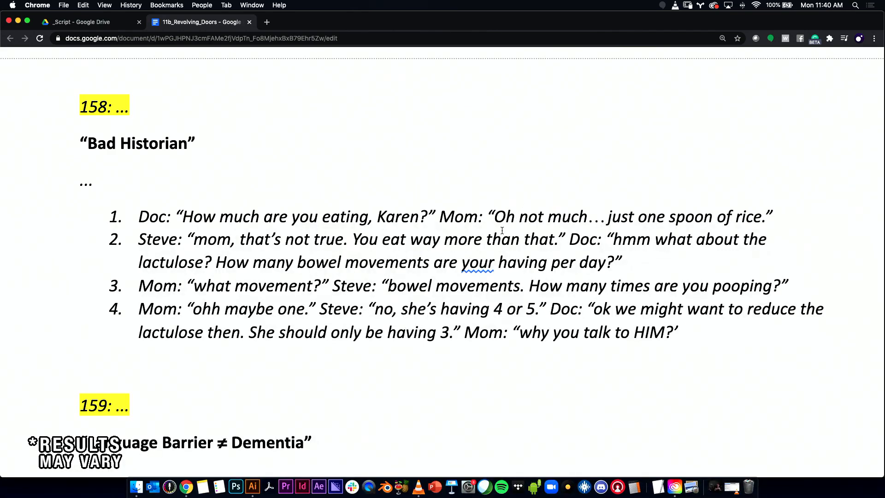
- Switch back to Illustrator and reopen the recent file 11_Revolving_Doors_157_COLOR.ai
key(super+Tab)
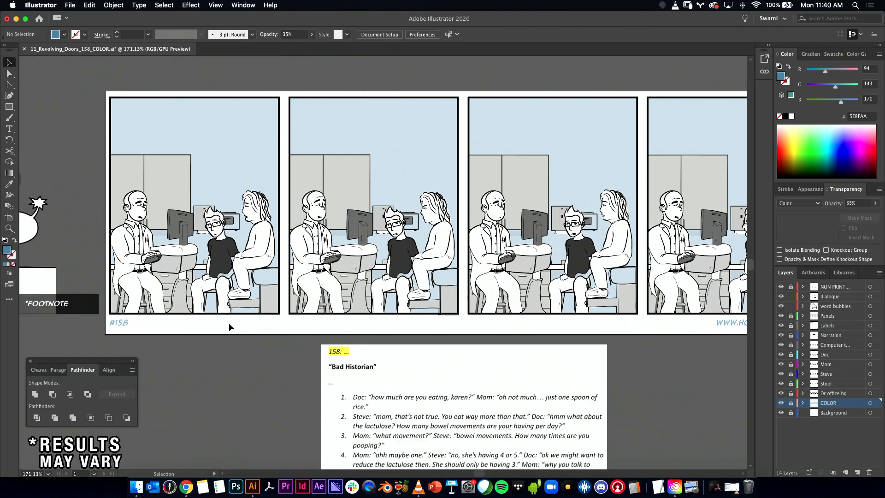
click(70, 5)
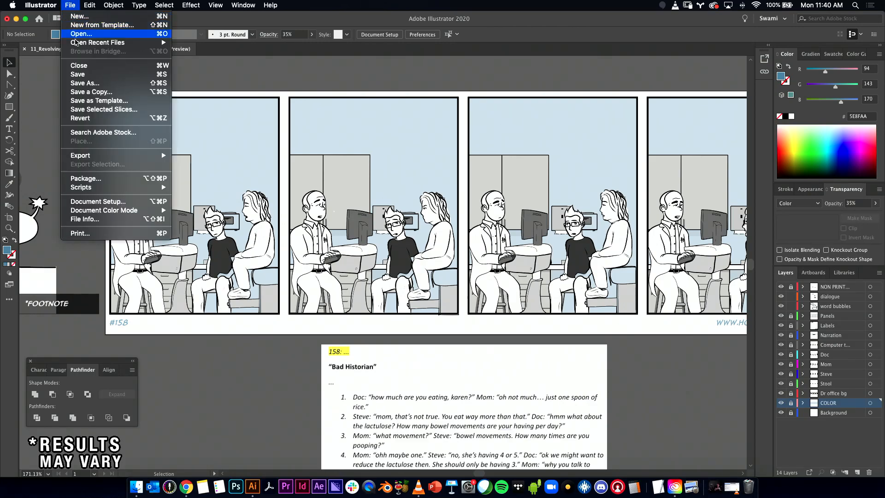
mouse_move(117, 44)
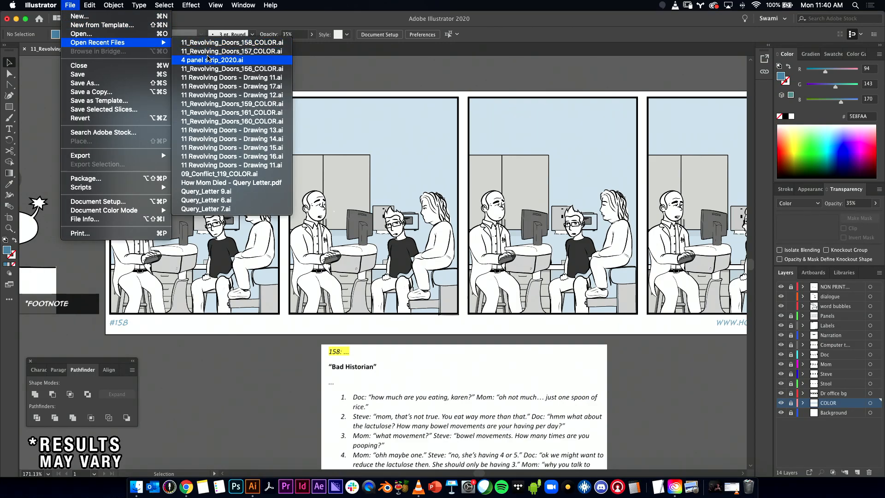
click(210, 51)
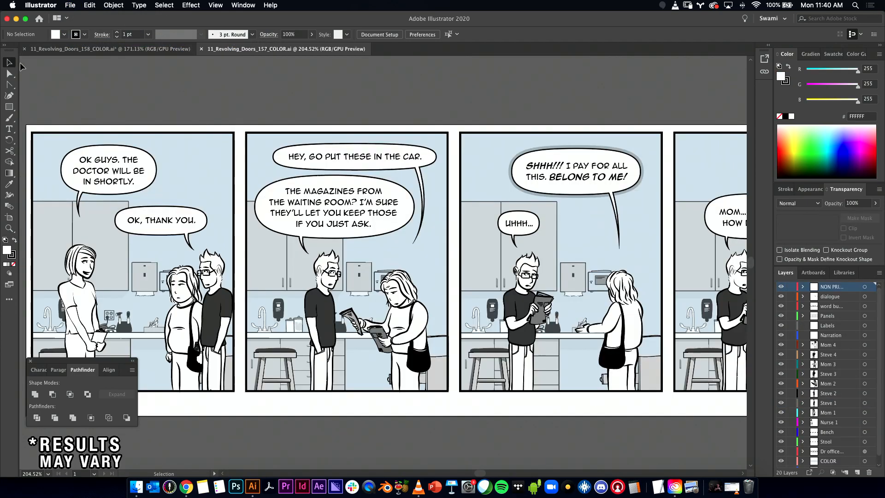
- Examine how Mom's purse and body paths are built in panel 2 and compare them with panel 3
key(space)
drag(586, 190, 427, 155)
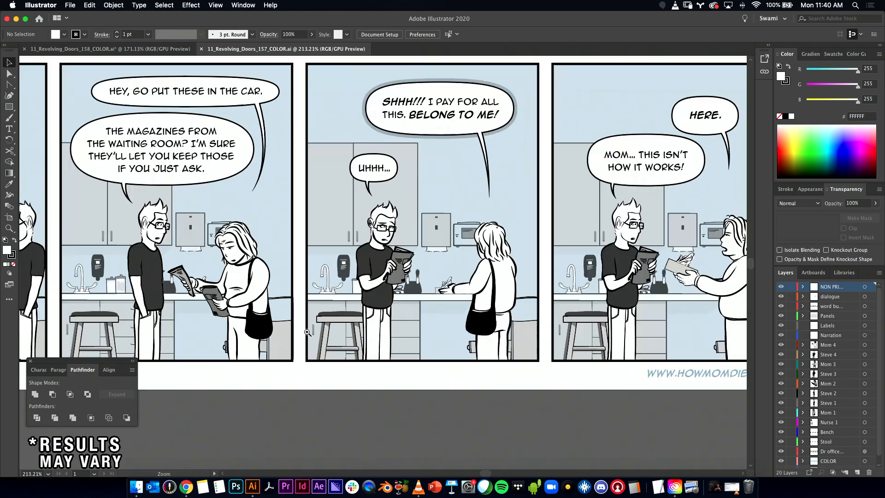
scroll(256, 329, up, 5)
click(258, 329)
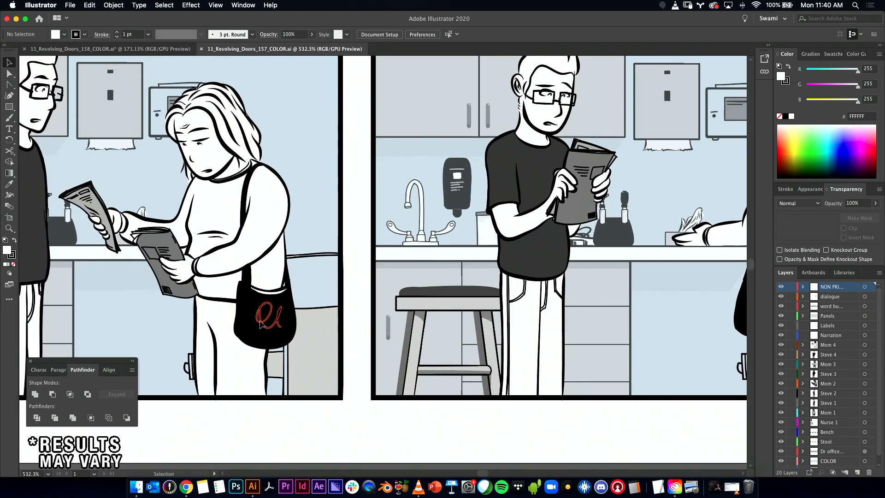
click(274, 346)
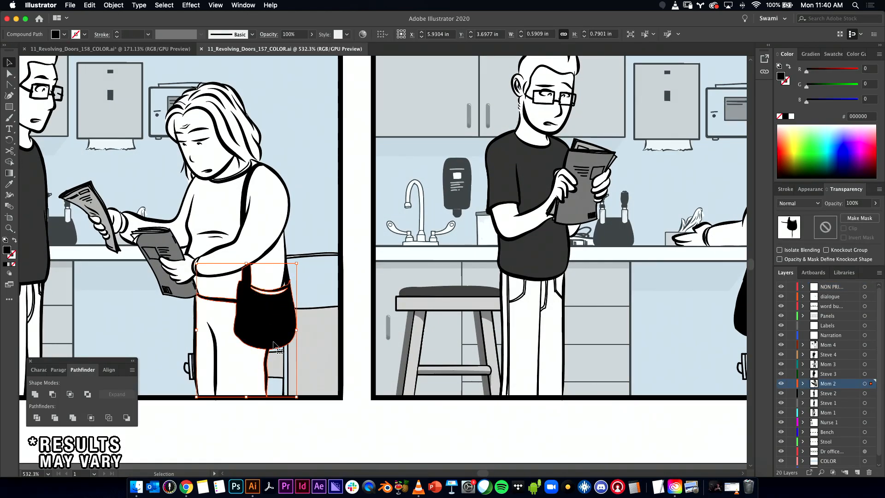
key(a)
click(231, 455)
drag(293, 361, 297, 379)
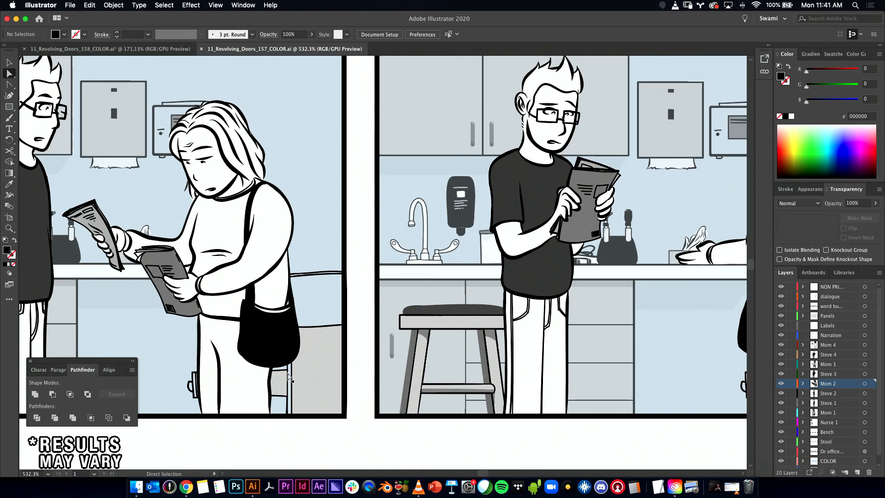
scroll(257, 355, up, 3)
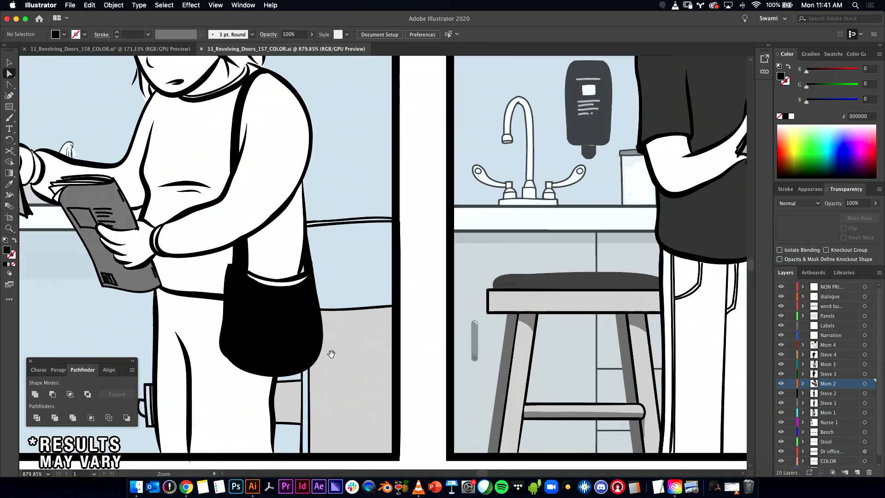
click(245, 297)
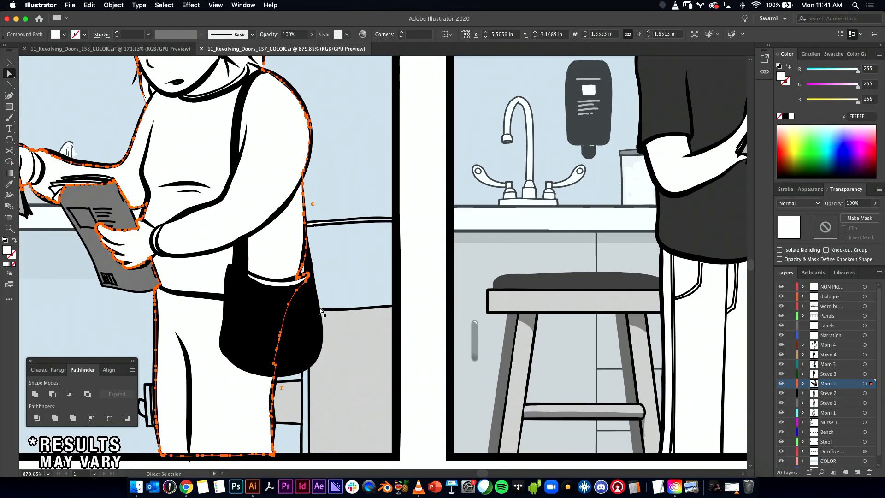
scroll(391, 307, right, 15)
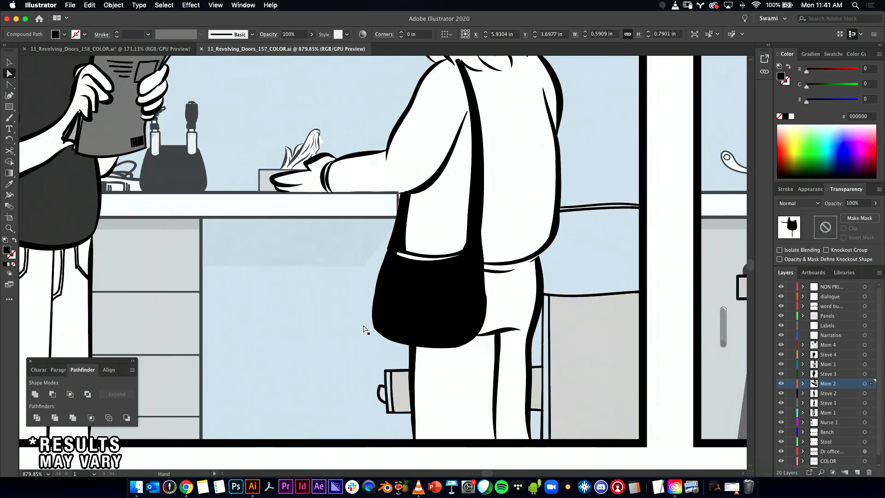
- Copy Mom's black purse from panel 3, paste it over her in panel 4, and move it to the Mom 4 layer
click(437, 304)
key(space)
drag(442, 308, 288, 406)
key(super+c)
key(space)
drag(537, 383, 161, 338)
drag(571, 299, 120, 292)
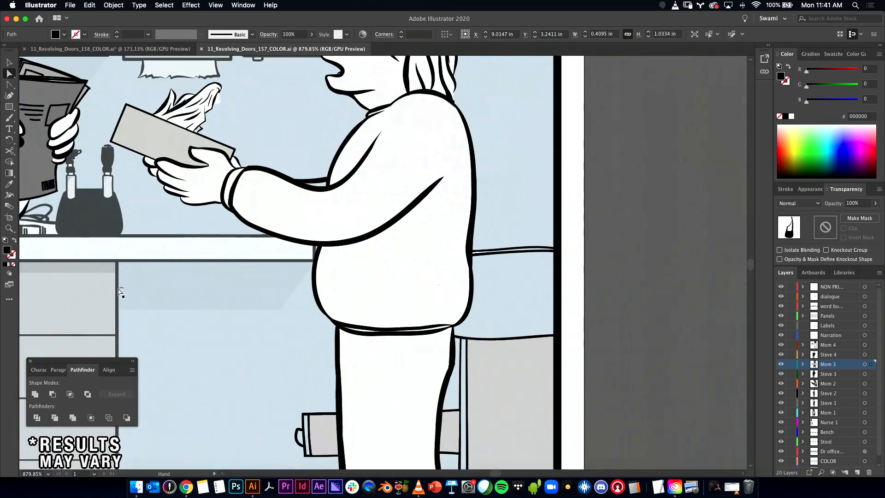
key(super+v)
key(super+shift+bracketright)
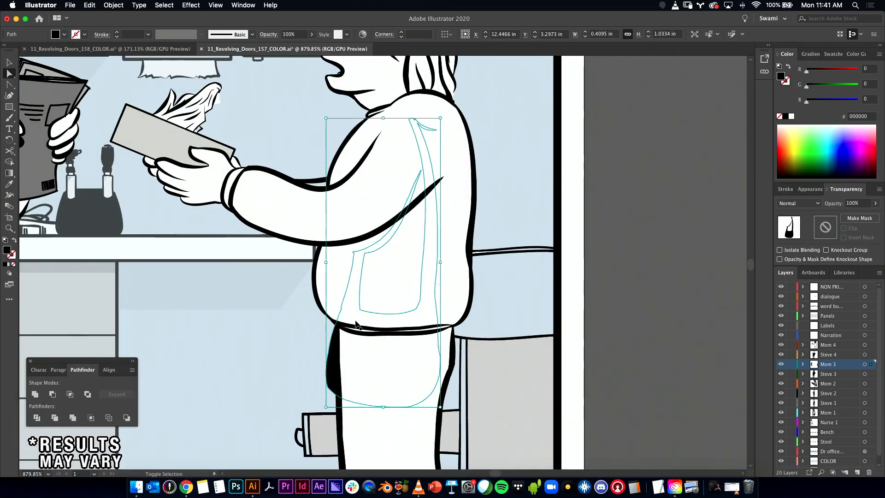
drag(870, 364, 870, 345)
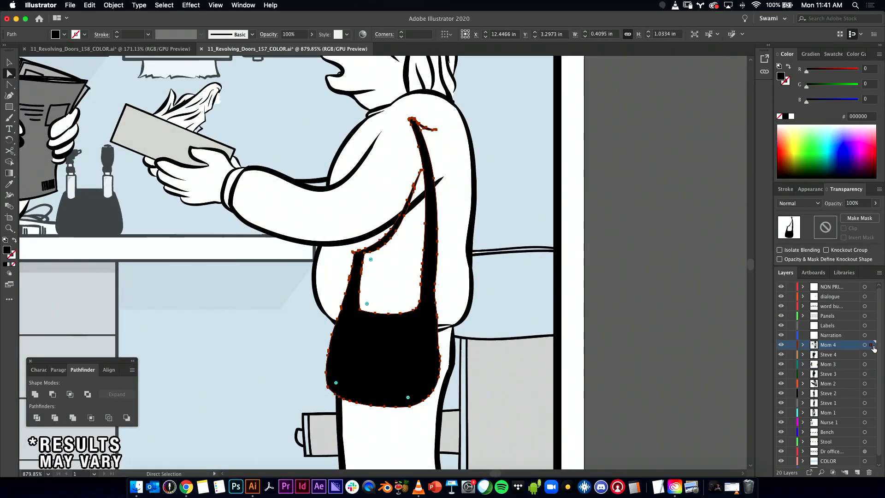
- Examine the white highlight on the panel 3 purse and compare it with the pasted purse in panel 4
drag(435, 342, 358, 340)
drag(487, 353, 618, 316)
drag(366, 323, 454, 316)
key(a)
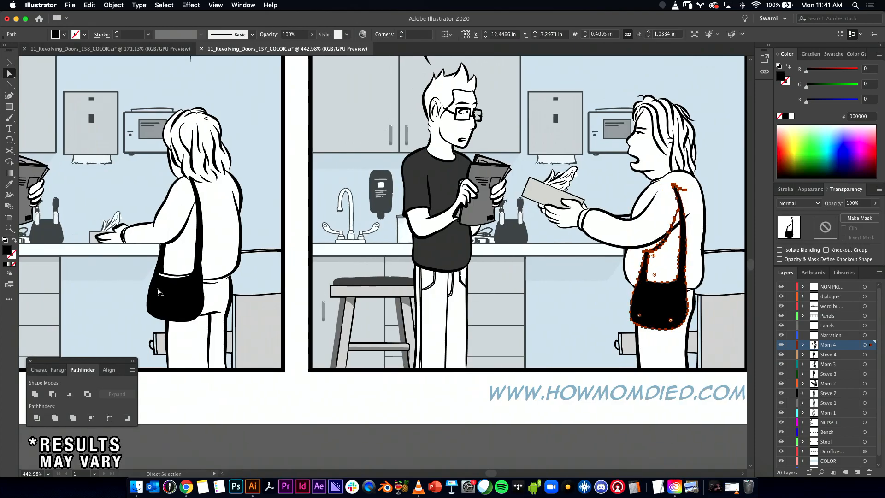
click(126, 285)
drag(151, 281, 332, 287)
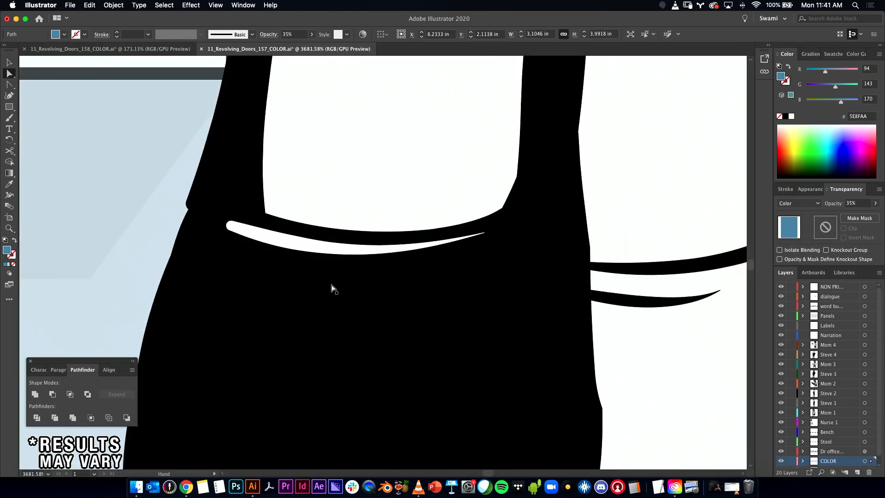
click(278, 240)
drag(285, 249, 296, 247)
drag(503, 311, 203, 302)
drag(668, 341, 143, 306)
drag(622, 328, 378, 335)
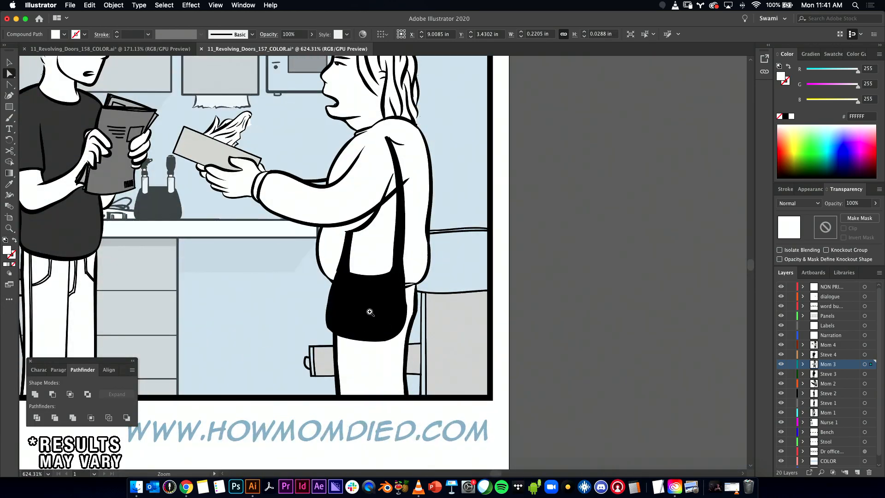
click(353, 311)
click(387, 322)
click(582, 299)
drag(498, 301, 565, 323)
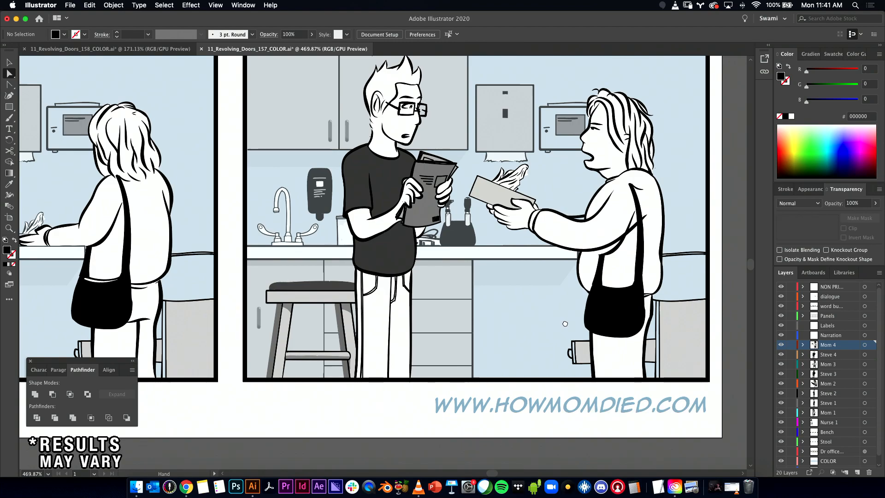
- Enlarge the pasted purse in panel 4 to about 0.465 in wide and 1.04 in high
key(v)
click(629, 247)
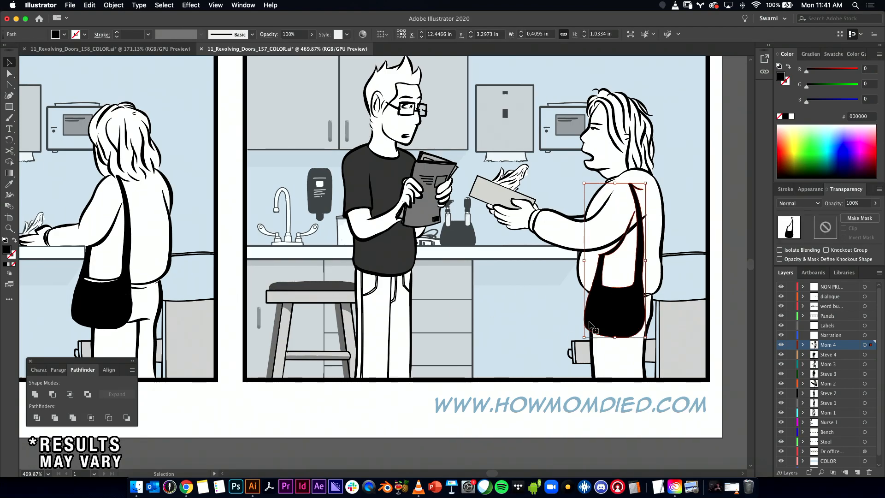
drag(614, 175, 610, 176)
drag(645, 257, 649, 259)
drag(628, 308, 692, 321)
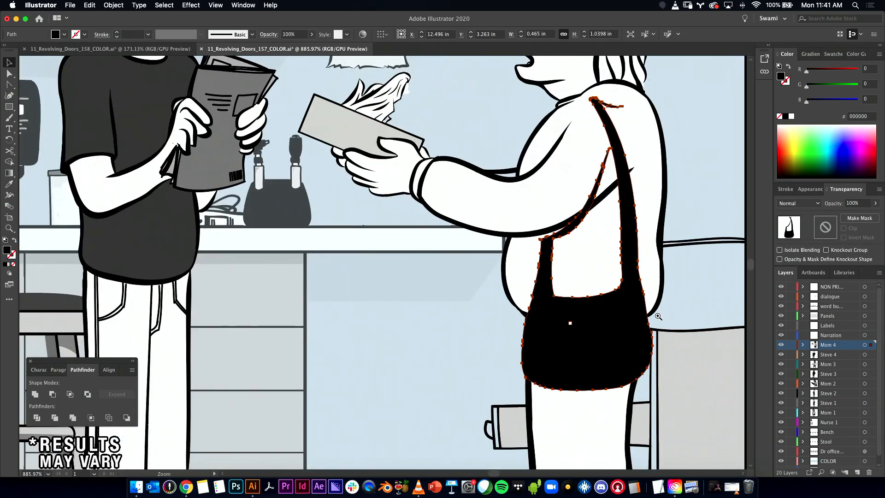
- Draw a Pen tool curve just below the opening of the panel 4 purse and bend it to follow the edge
click(614, 317)
click(9, 95)
drag(8, 87, 43, 86)
drag(593, 292, 511, 299)
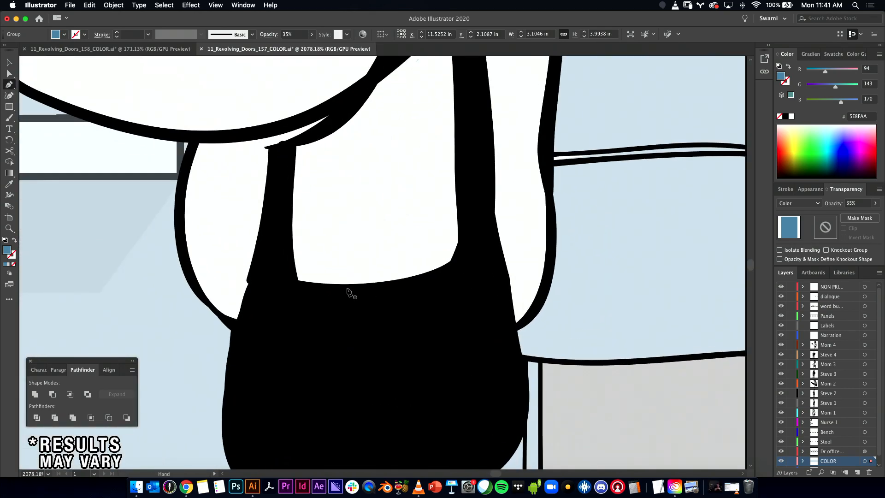
click(293, 291)
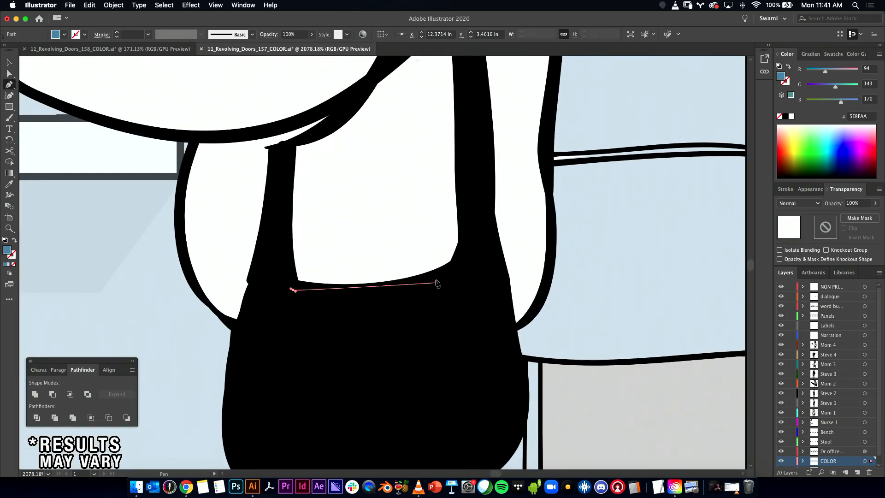
super+click(295, 293)
drag(297, 288, 398, 293)
click(457, 270)
key(a)
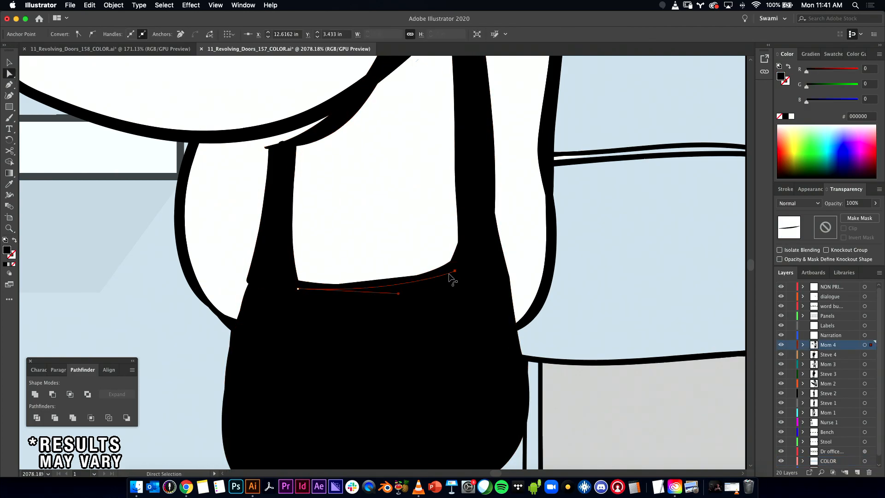
drag(398, 293, 401, 304)
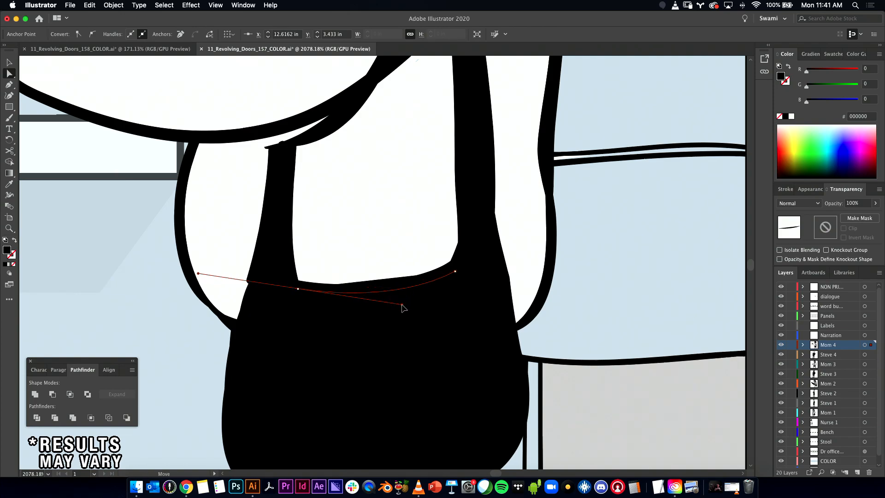
- Give the new purse curve a white stroke and no fill
click(5, 240)
click(14, 240)
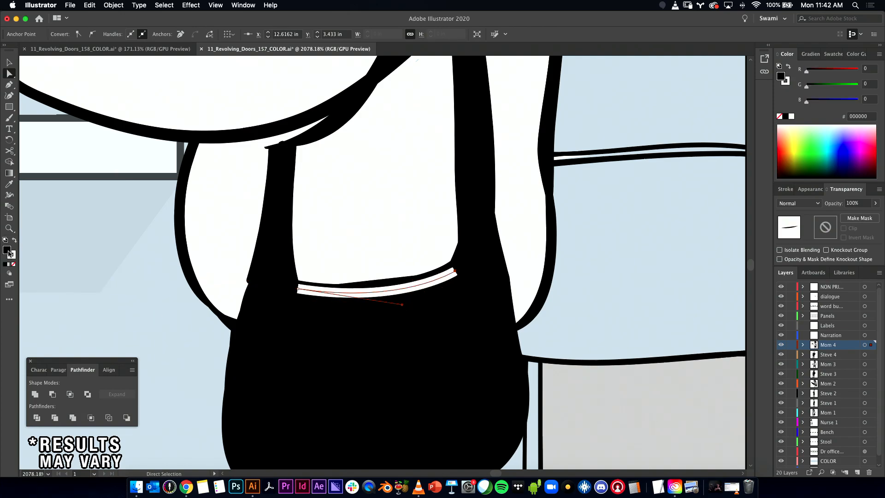
click(14, 265)
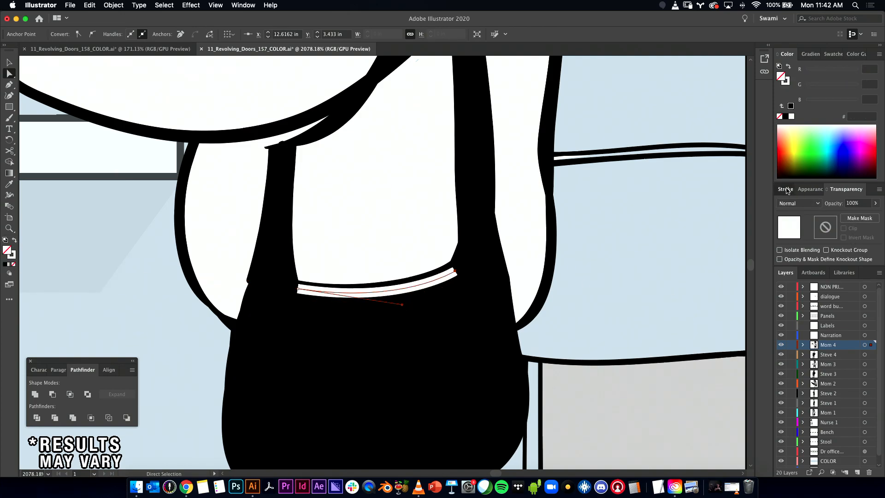
- Apply the width profile tapered at both ends to the purse highlight and set its stroke weight to 0.5 pt
click(785, 189)
click(830, 335)
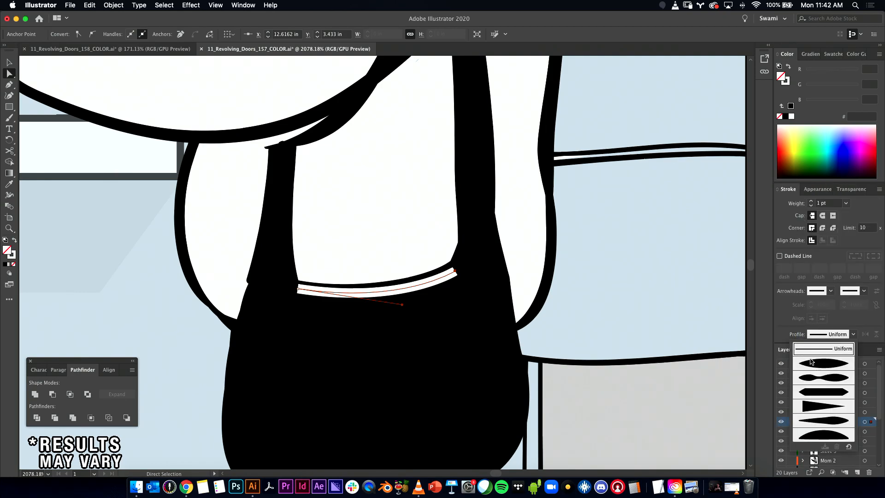
click(816, 367)
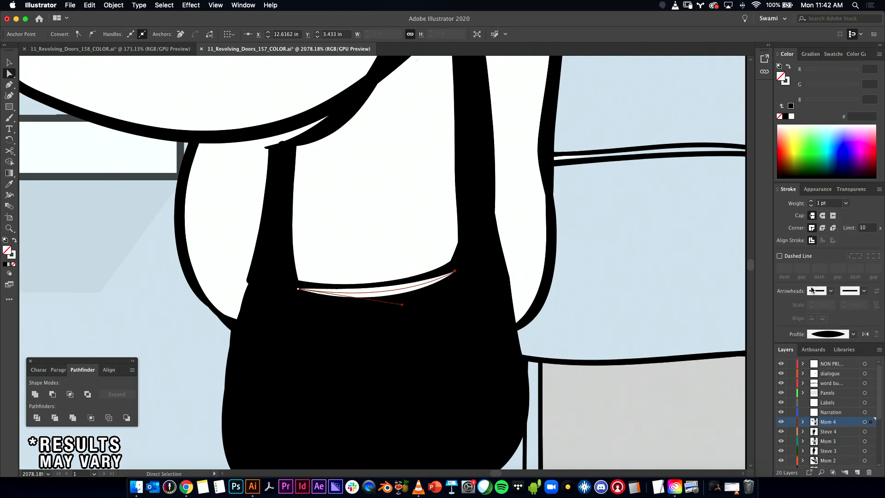
click(811, 205)
click(811, 206)
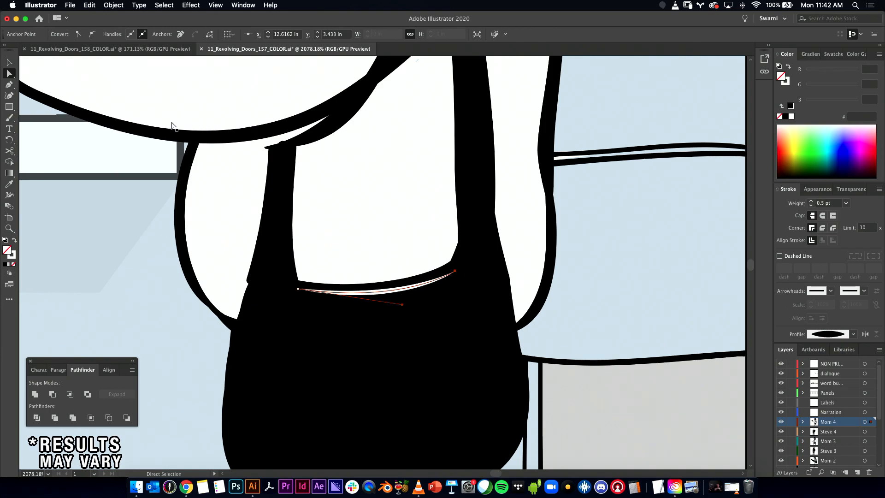
- Outline the purse highlight's stroke and enlarge the resulting shape to about 0.295 in wide and 0.076 in high
click(122, 5)
mouse_move(120, 210)
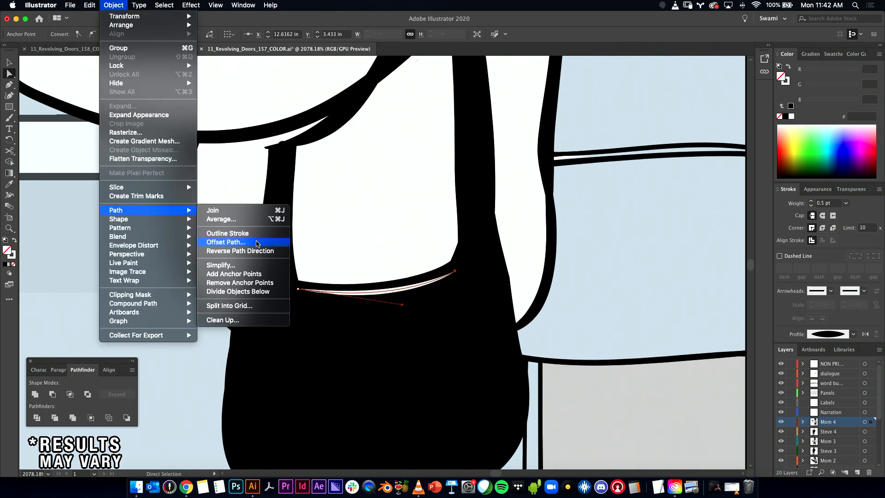
click(239, 232)
click(9, 64)
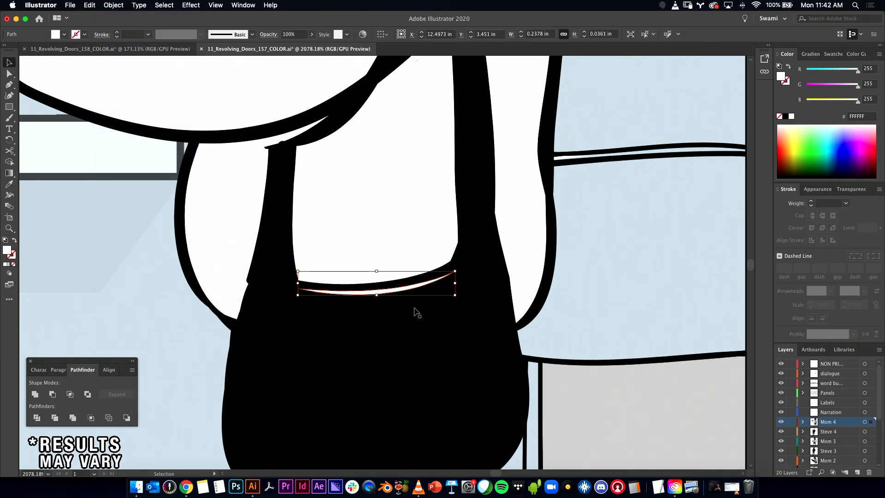
drag(398, 324, 276, 328)
drag(370, 358, 486, 351)
mouse_move(500, 257)
mouse_down()
mouse_move(529, 254)
mouse_move(517, 232)
mouse_move(492, 242)
mouse_up()
key(super+z)
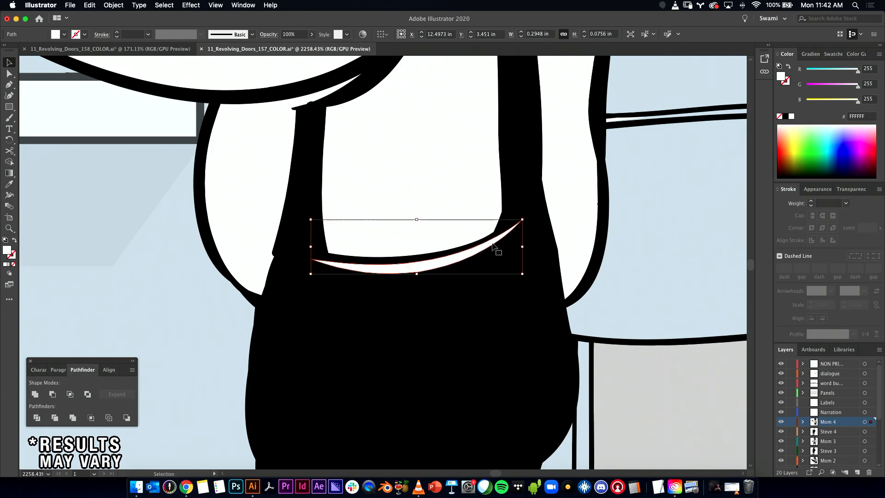
- Draw a closed four-sided white Pen shape over the highlight, spanning the gap between the purse's two straps
click(10, 107)
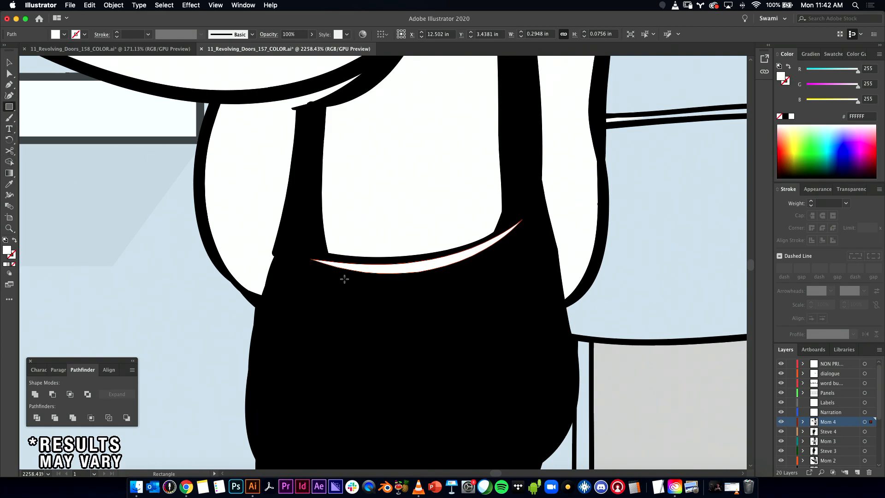
click(8, 86)
click(325, 240)
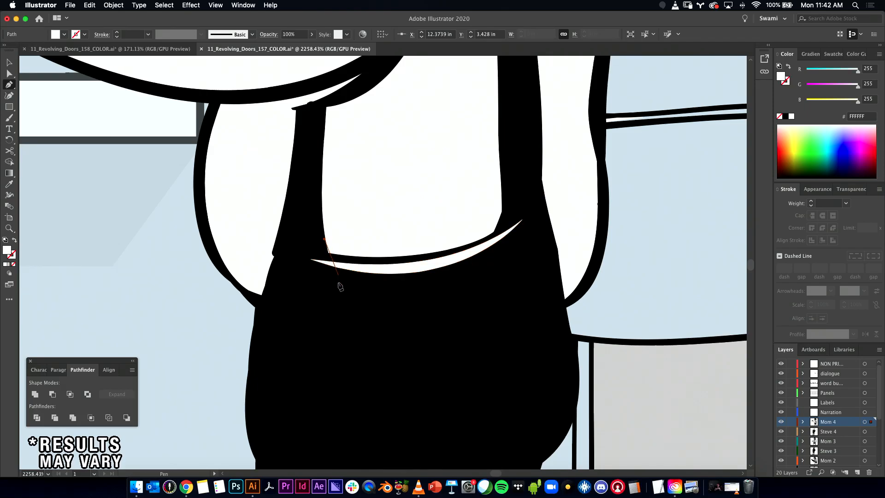
click(341, 289)
click(496, 276)
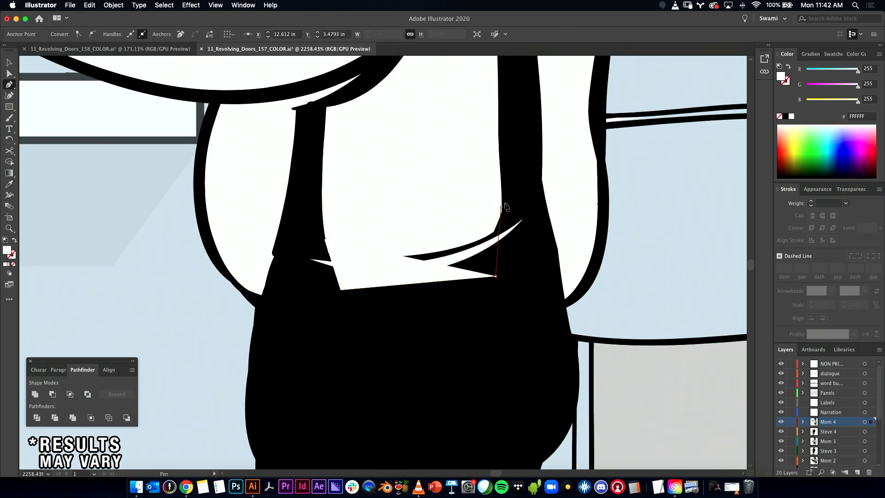
click(501, 206)
click(325, 239)
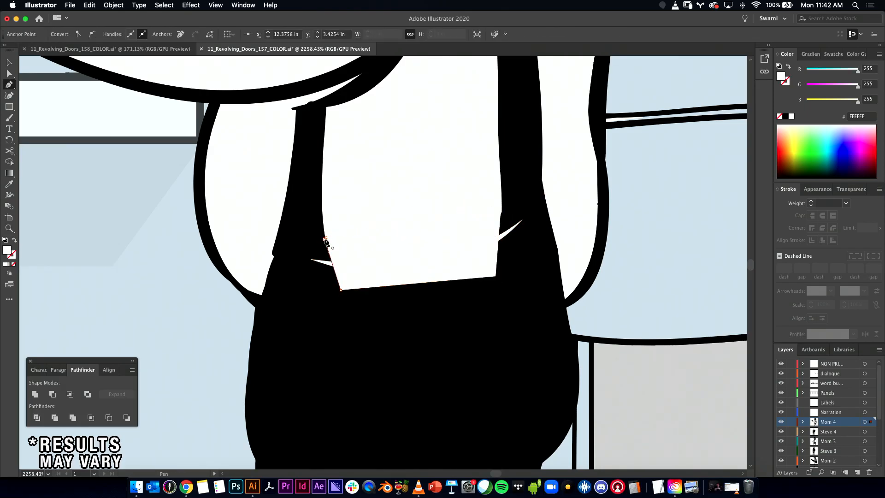
- Intersect the four-sided shape with the highlight to trim the highlight's ends to the purse opening
key(v)
shift+click(316, 263)
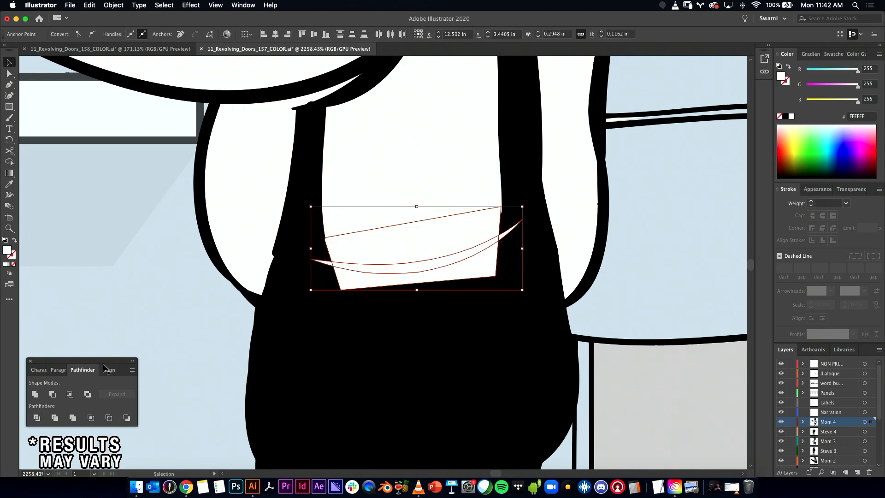
click(70, 395)
click(351, 351)
- Slim the highlight by moving its lower anchor points slightly up toward the purse's opening
drag(407, 320, 157, 353)
drag(279, 354, 267, 293)
drag(408, 291, 566, 299)
key(a)
click(339, 275)
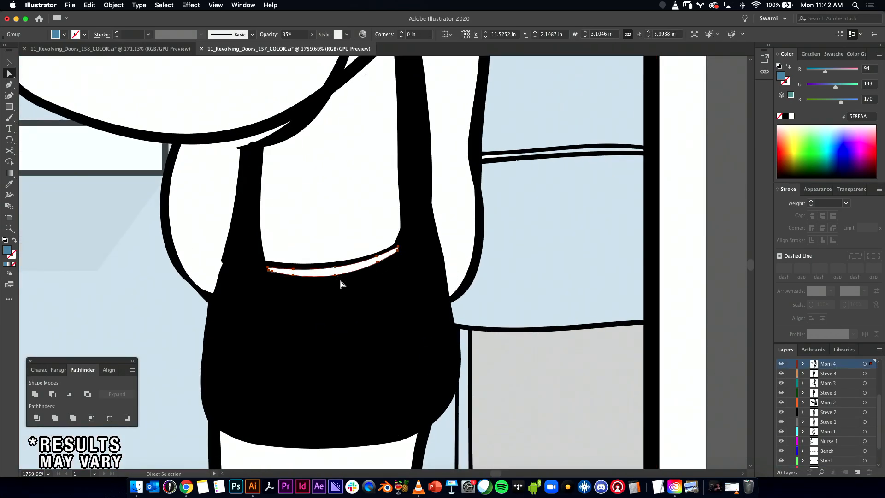
drag(316, 286, 399, 281)
click(263, 260)
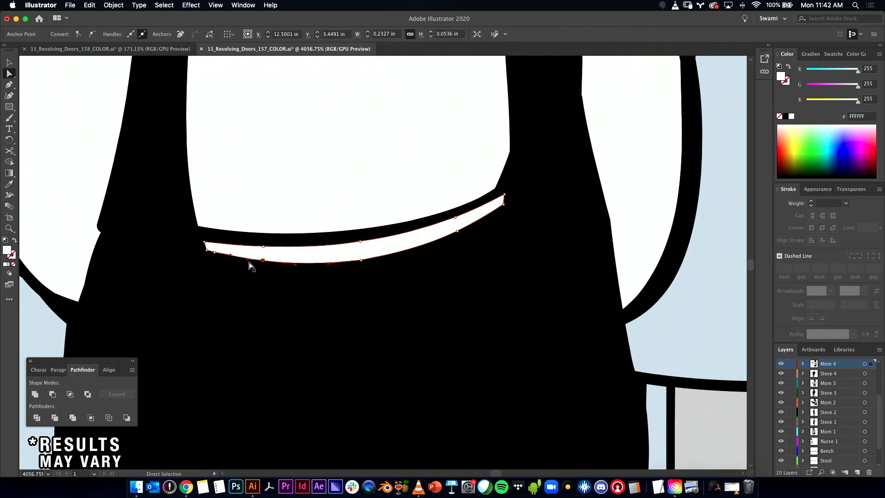
click(214, 254)
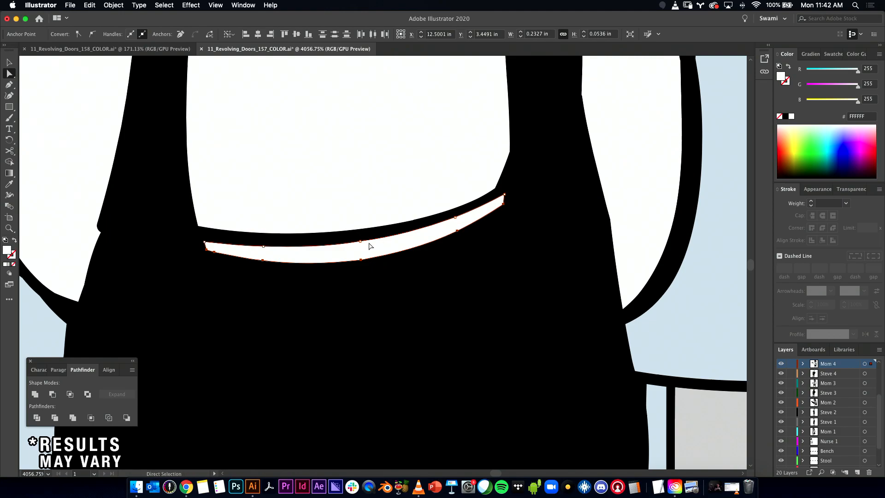
drag(360, 260, 358, 256)
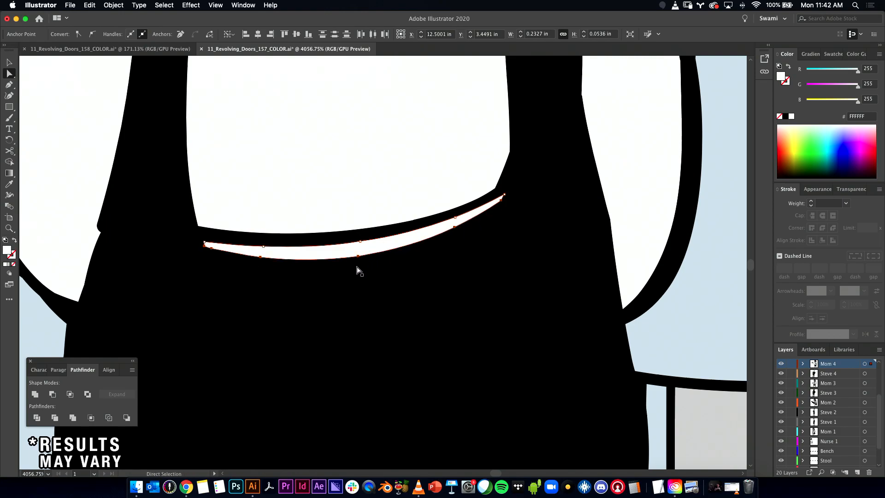
click(357, 267)
- Draw a straight Pen line across the purse's short front strap, just below Mom's arm outline
drag(487, 256, 312, 298)
key(v)
click(300, 363)
drag(431, 241, 365, 311)
drag(481, 290, 511, 288)
key(a)
click(340, 264)
drag(343, 262, 411, 265)
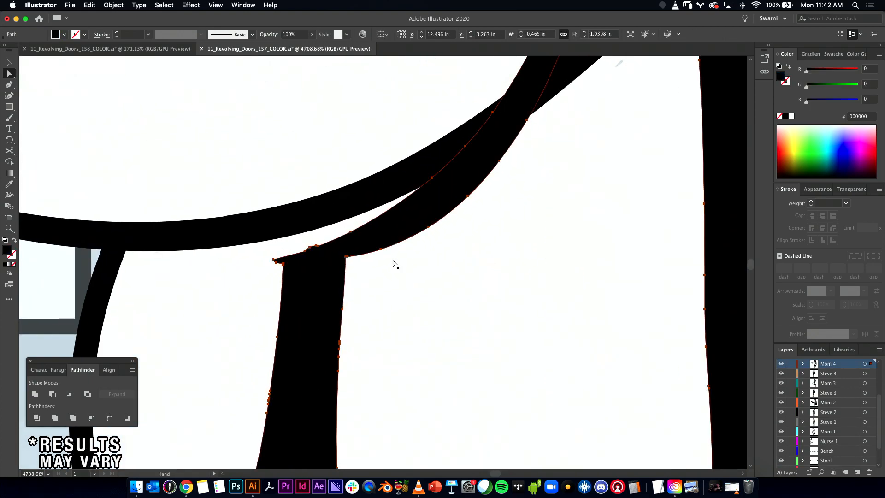
click(10, 86)
click(258, 265)
click(376, 263)
- Divide the purse along the straight line and delete the front strap's piece above the cut
key(a)
shift+click(340, 290)
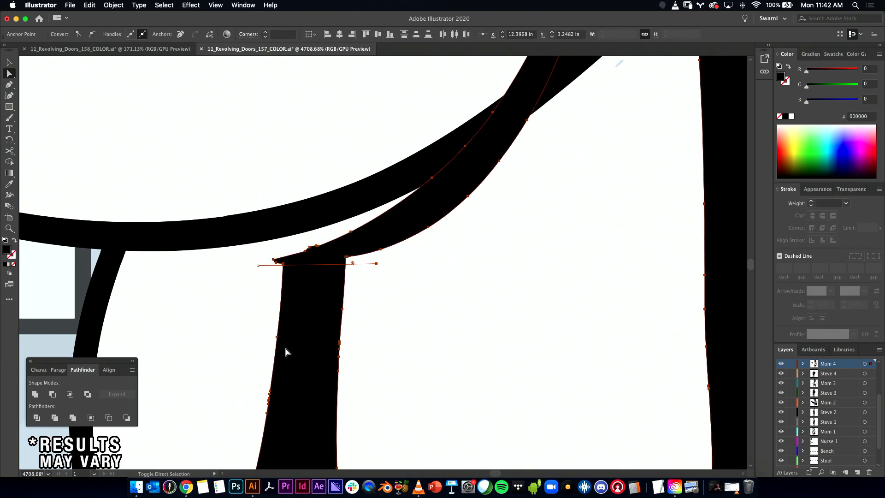
click(37, 420)
click(224, 278)
click(416, 218)
scroll(554, 287, down, 5)
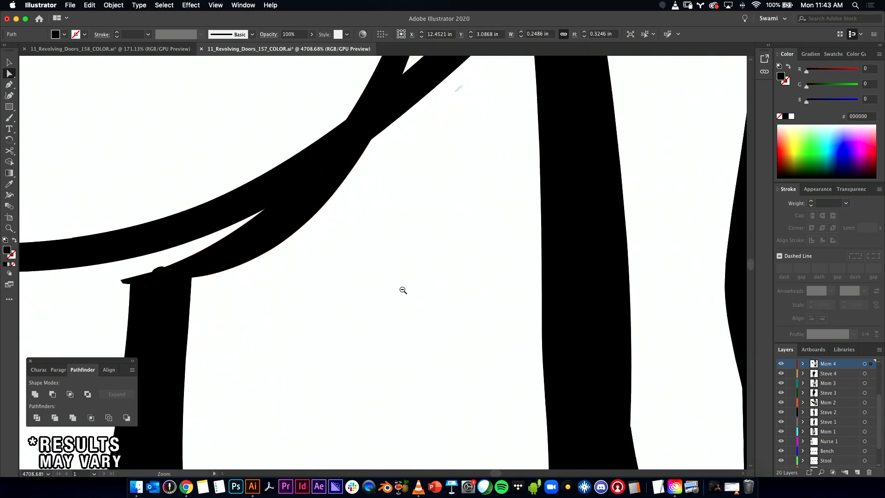
key(Delete)
drag(462, 306, 346, 335)
drag(398, 321, 326, 322)
- Arrange the black purse shape behind its white highlight and group the two
key(v)
drag(373, 398, 394, 296)
click(383, 310)
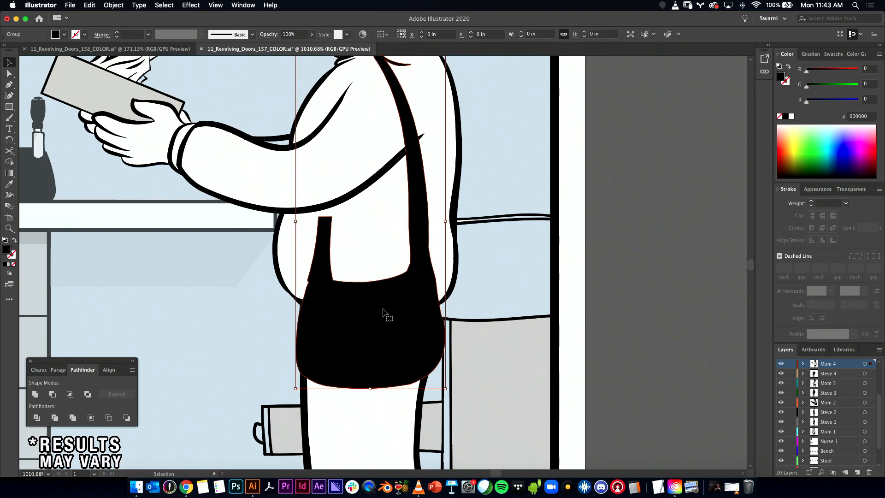
key(super+shift+[)
key(super+z)
shift+click(371, 287)
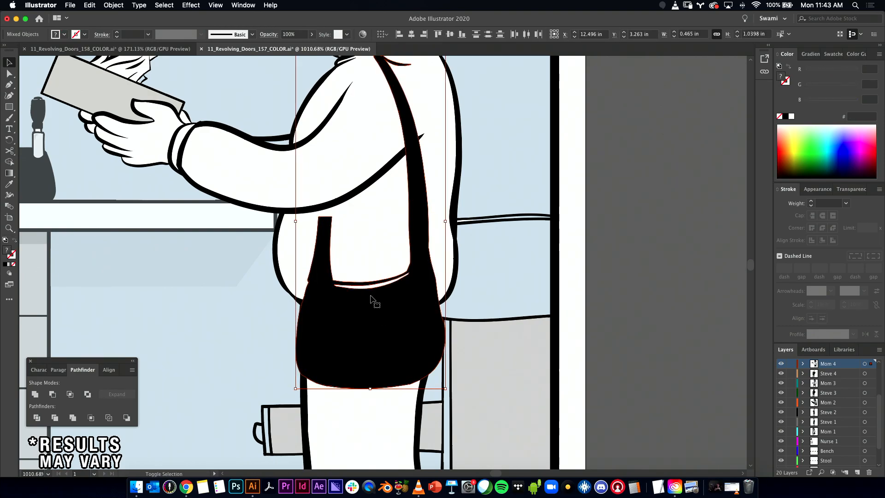
key(super+g)
- Move the grouped purse off the artboard into the empty area beside panel 4
drag(364, 266, 325, 371)
drag(368, 318, 373, 289)
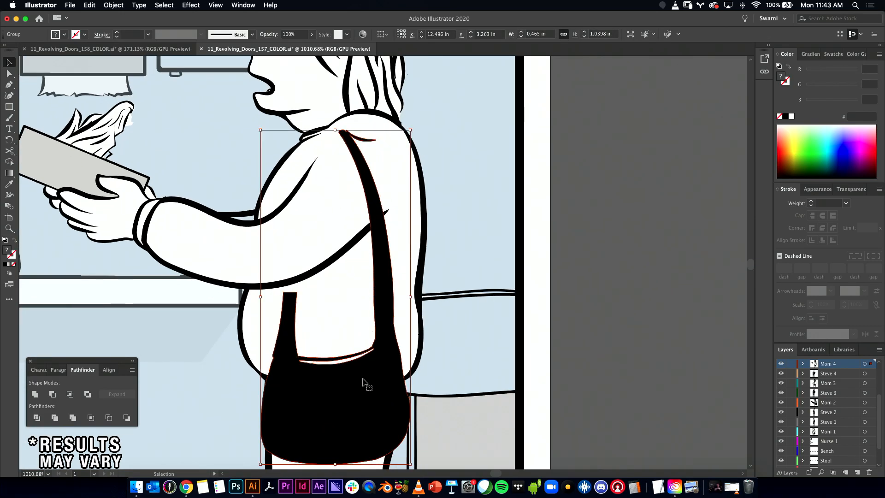
drag(382, 348, 649, 404)
drag(498, 375, 278, 425)
key(a)
click(463, 210)
drag(433, 193, 443, 225)
drag(418, 187, 574, 198)
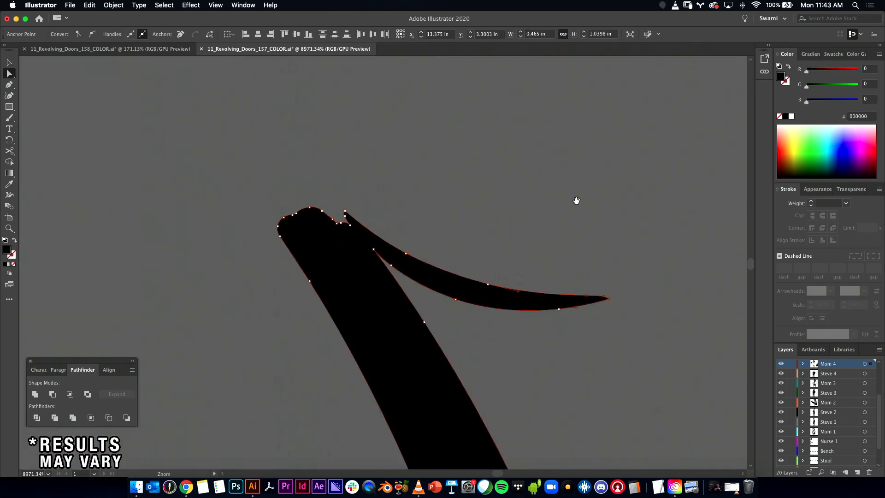
click(8, 86)
click(300, 197)
drag(369, 257, 506, 365)
drag(489, 393, 533, 481)
key(super+0)
drag(701, 251, 267, 223)
drag(330, 234, 420, 310)
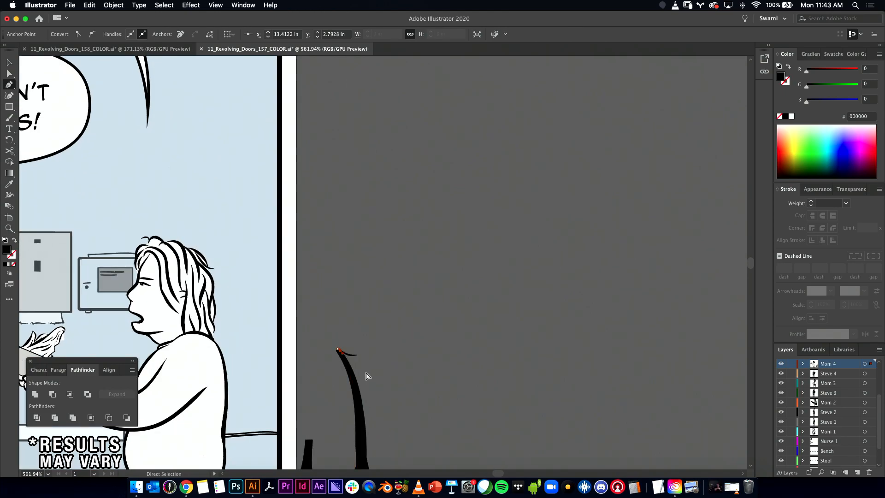
drag(338, 345, 472, 351)
drag(438, 377, 347, 215)
drag(424, 265, 450, 271)
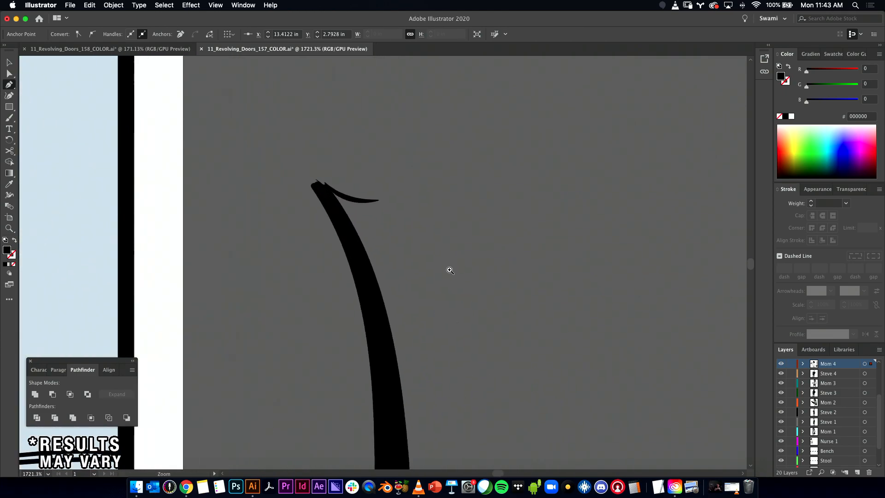
key(super+z)
key(super+z)
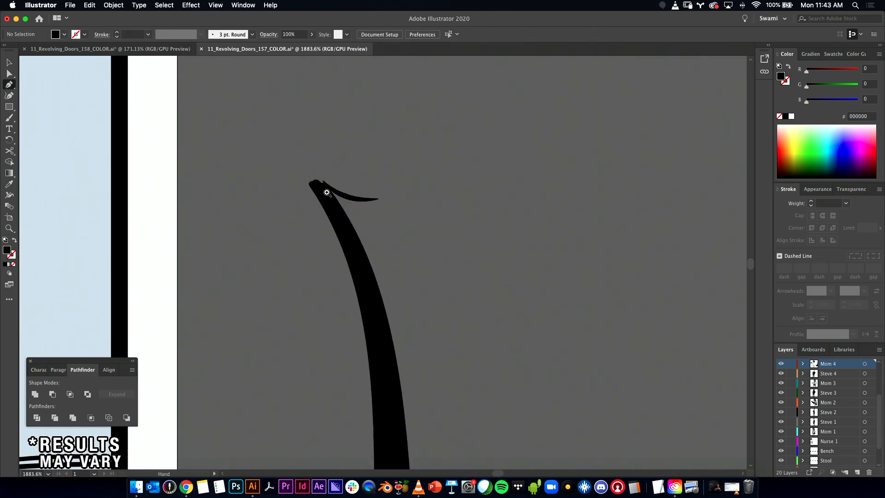
- Draw a Pen curve from the long strap's tip along its outer edge, cutting through the base of the small curl
drag(321, 199, 476, 217)
drag(313, 137, 471, 354)
drag(442, 317, 489, 419)
- Divide the purse along the curve and remove the curl and the leftover spike at the long strap's tip
key(a)
shift+click(341, 217)
click(36, 417)
key(super+shift+a)
click(384, 180)
key(Delete)
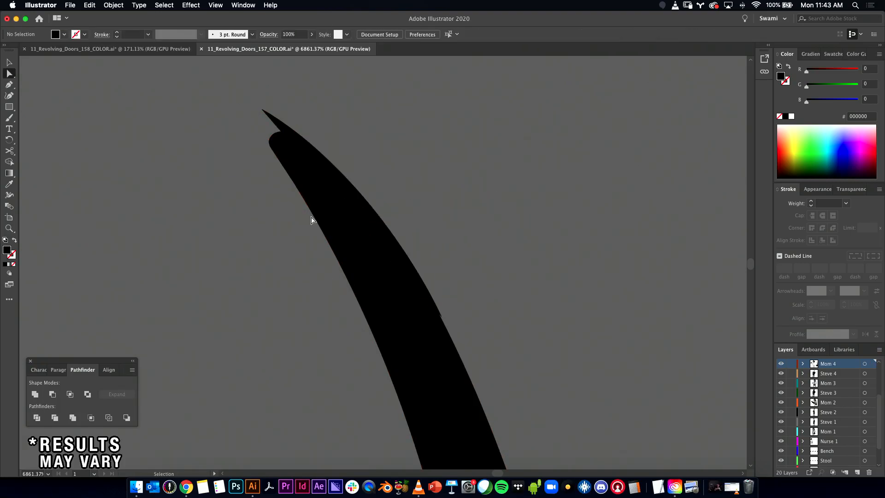
click(281, 129)
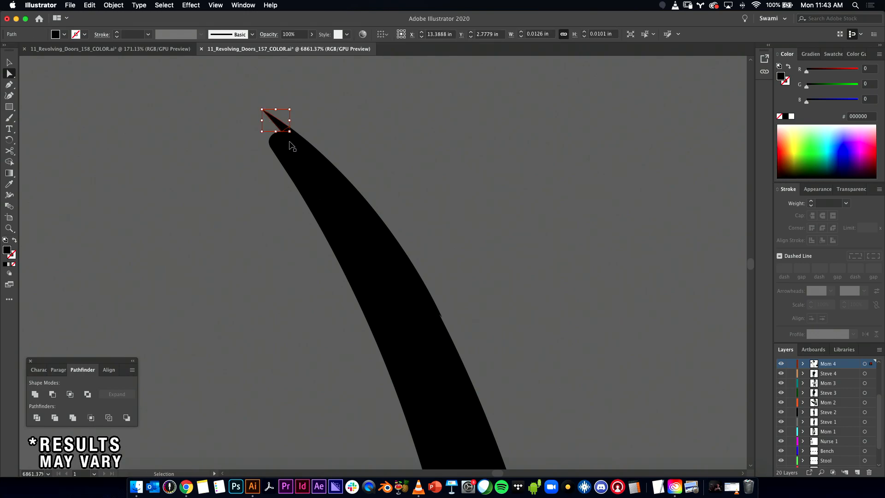
key(super+x)
drag(336, 219, 50, 267)
drag(320, 356, 244, 353)
key(v)
drag(334, 407, 433, 326)
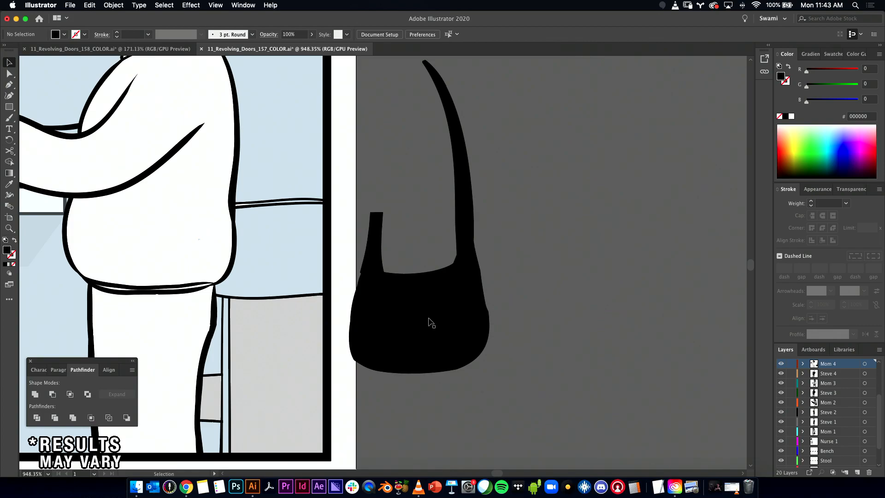
scroll(424, 337, up, 3)
key(a)
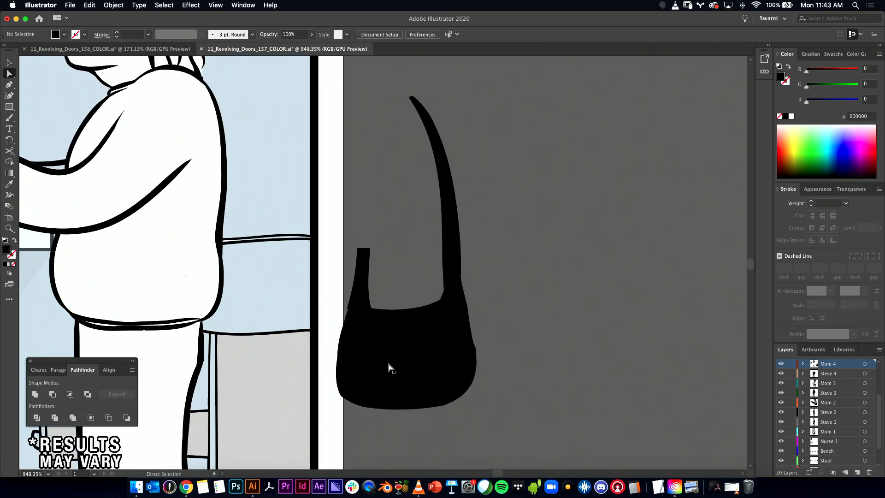
click(393, 362)
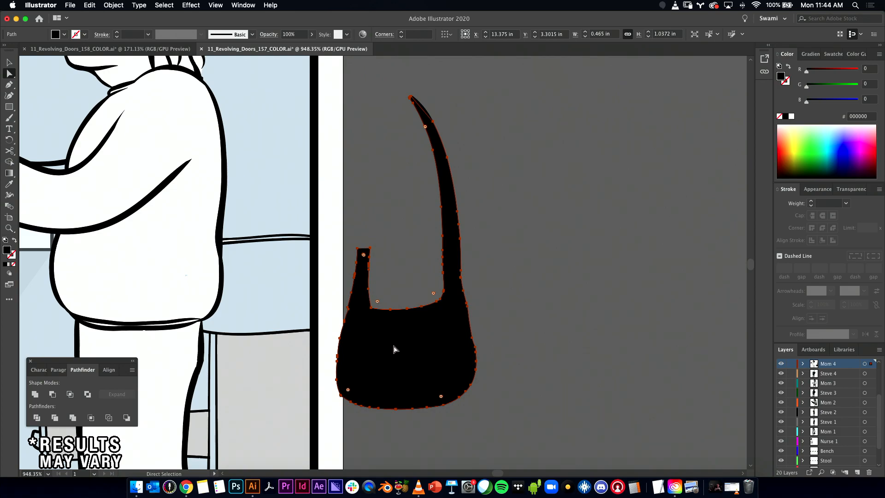
key(a)
drag(418, 338, 498, 319)
key(super+z)
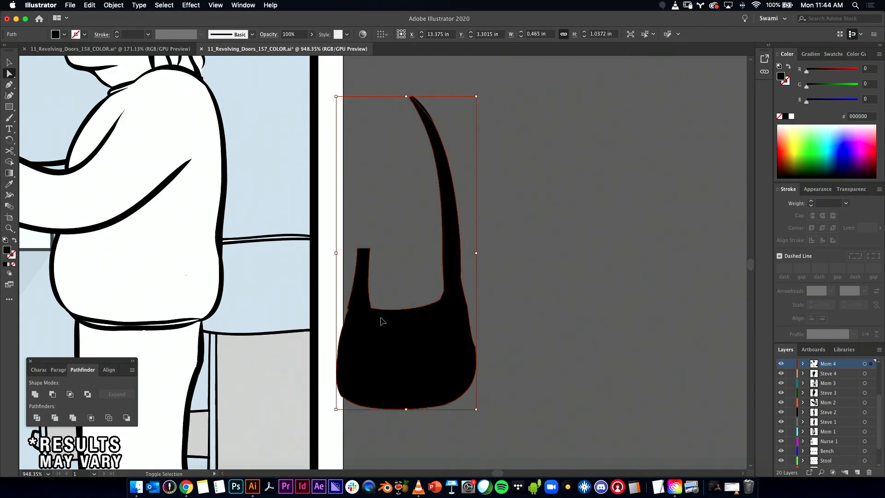
click(480, 275)
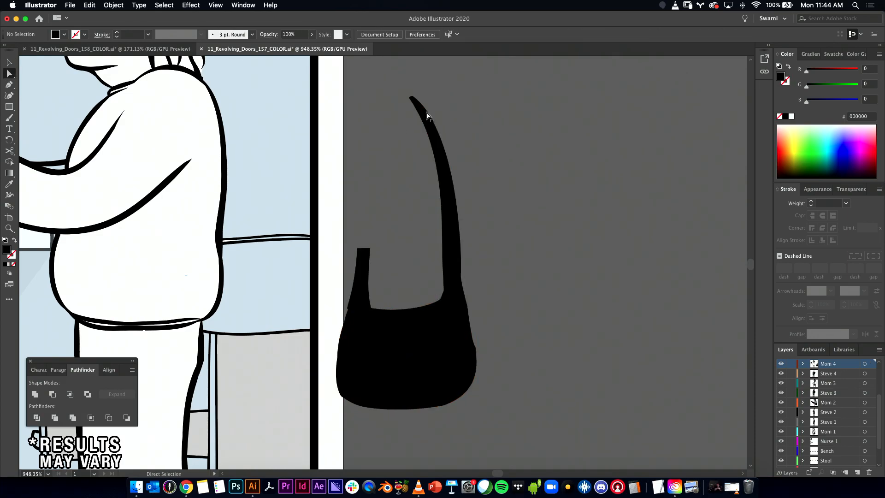
click(427, 119)
key(super+z)
- Unite the divided purse pieces into one black shape and send it behind the white highlight
key(v)
click(428, 128)
click(34, 394)
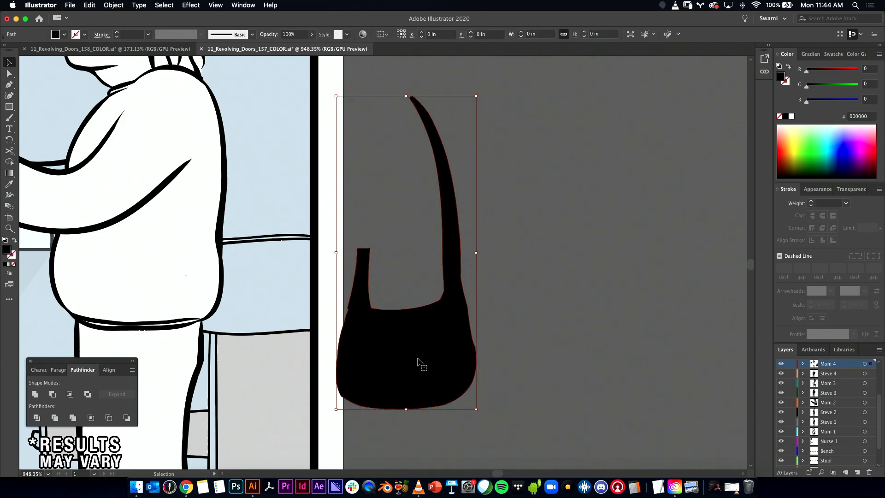
key(shift+super+bracketleft)
key(shift+super+p)
click(564, 272)
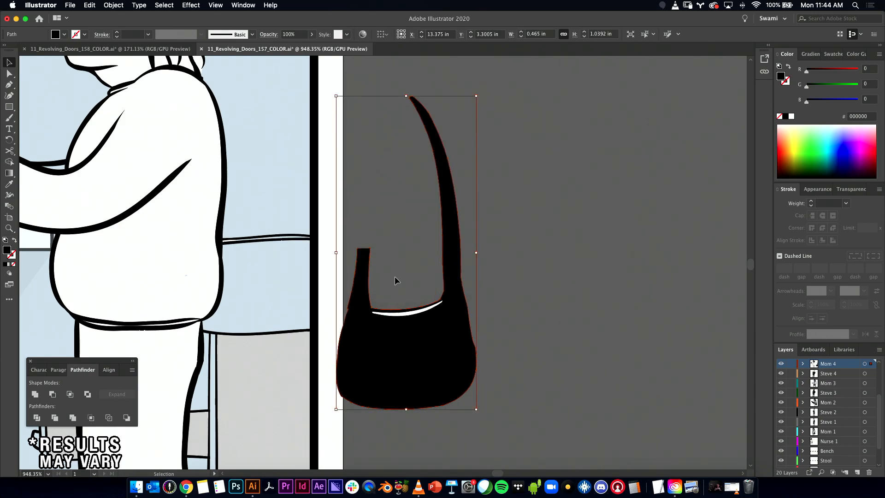
- Move the purse and its highlight back onto Mom in panel 4, with the long strap over her shoulder
shift+click(406, 314)
drag(414, 325, 169, 309)
drag(223, 301, 462, 336)
drag(516, 334, 286, 338)
drag(341, 336, 401, 350)
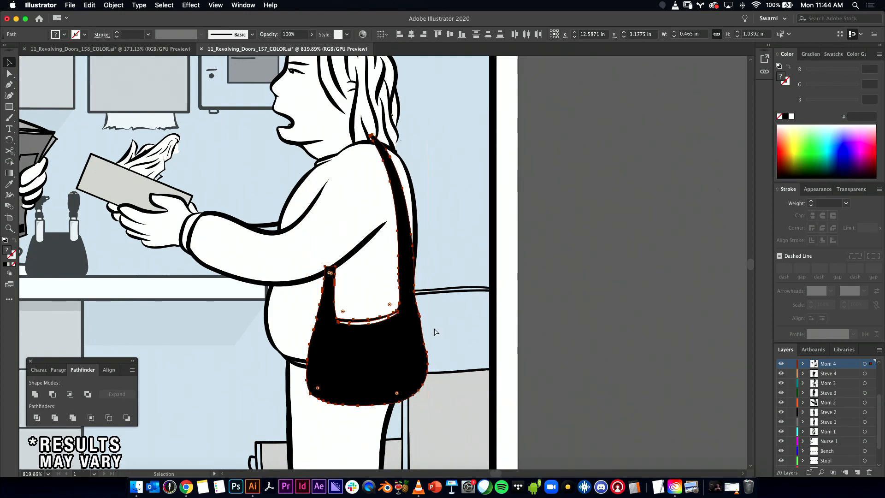
- Lower the protruding upper corner of the purse's front strap into Mom's arm outline
key(a)
click(496, 319)
scroll(310, 237, up, 5)
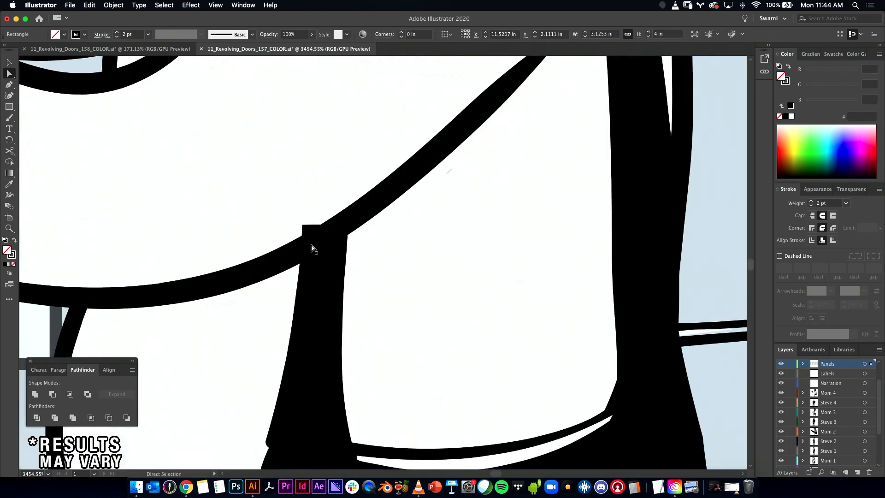
click(303, 227)
drag(302, 226, 301, 241)
- Move the anchor points at the long strap's rounded tip down onto Mom's shoulder line
drag(509, 123, 281, 312)
drag(325, 154, 361, 340)
drag(341, 125, 408, 256)
click(379, 203)
shift+click(369, 187)
drag(379, 184, 521, 175)
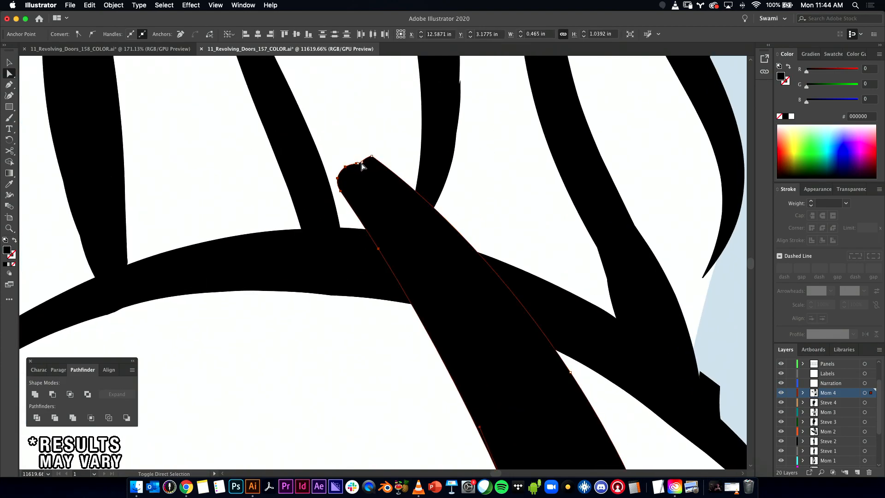
drag(372, 158, 419, 241)
drag(358, 165, 405, 245)
drag(636, 326, 322, 309)
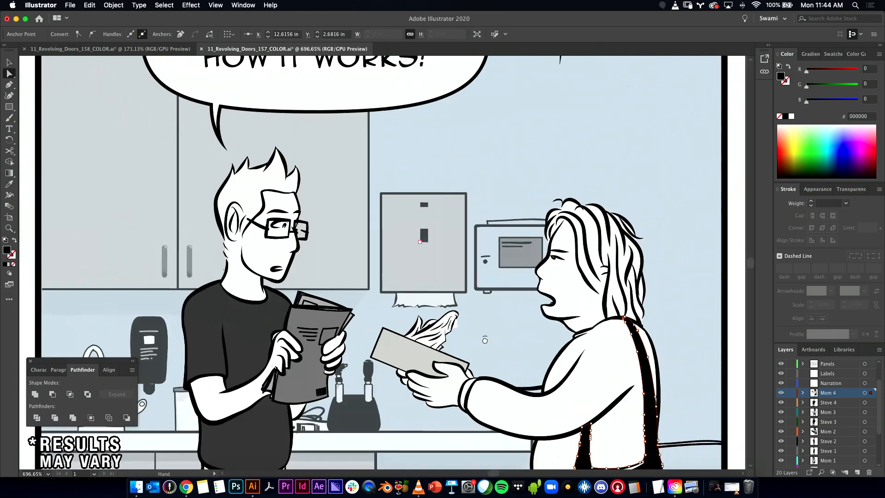
- Try to skew the whole purse toward Mom's front with Free Transform in panel 4
drag(516, 362, 294, 208)
click(614, 288)
drag(602, 284, 547, 288)
drag(493, 256, 608, 252)
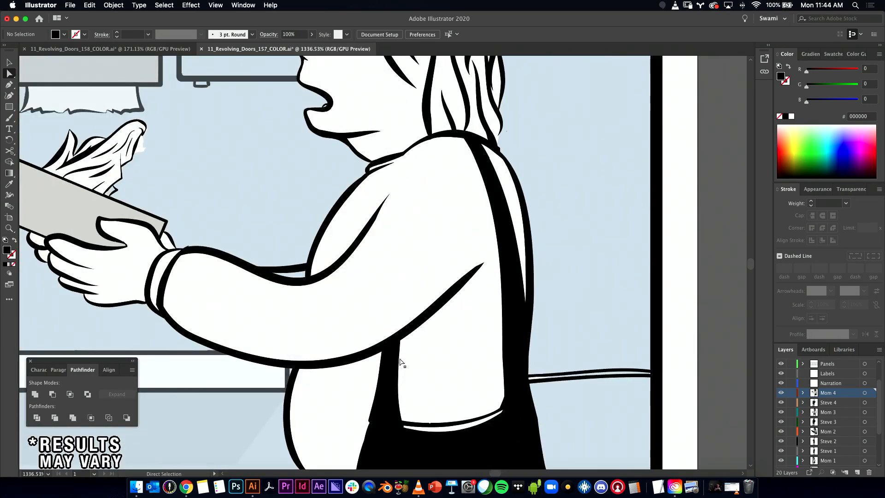
click(396, 342)
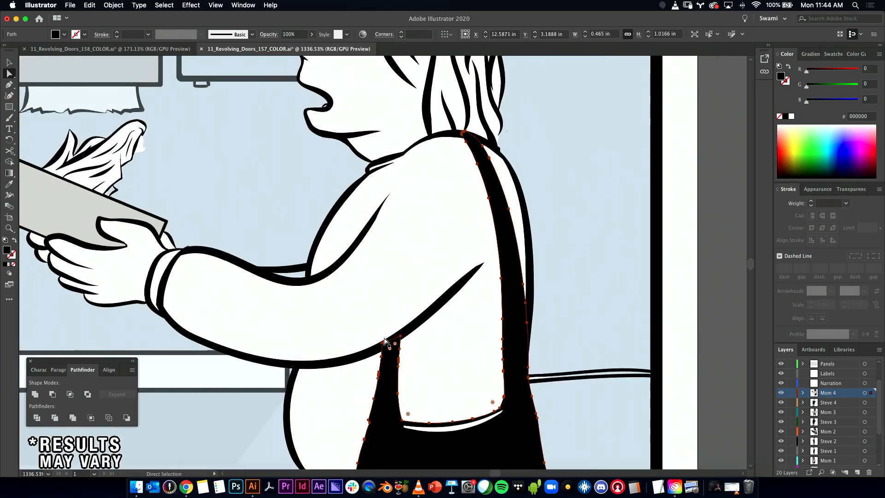
click(383, 344)
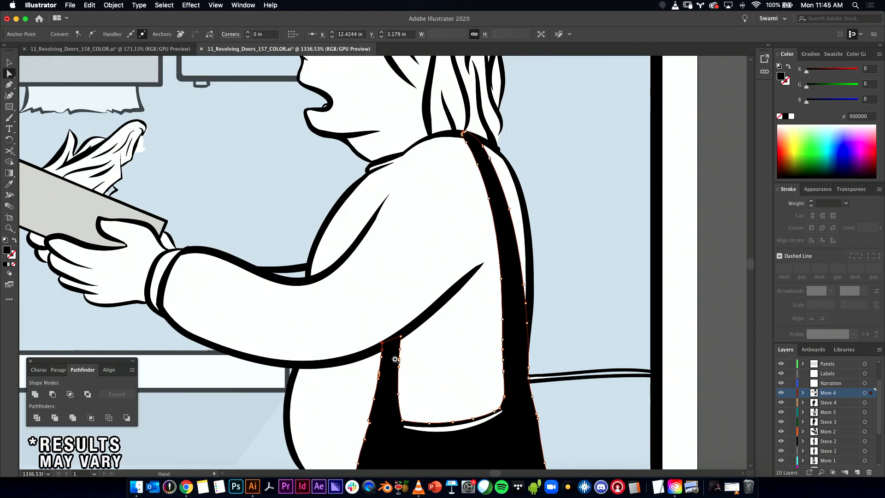
drag(404, 372, 346, 217)
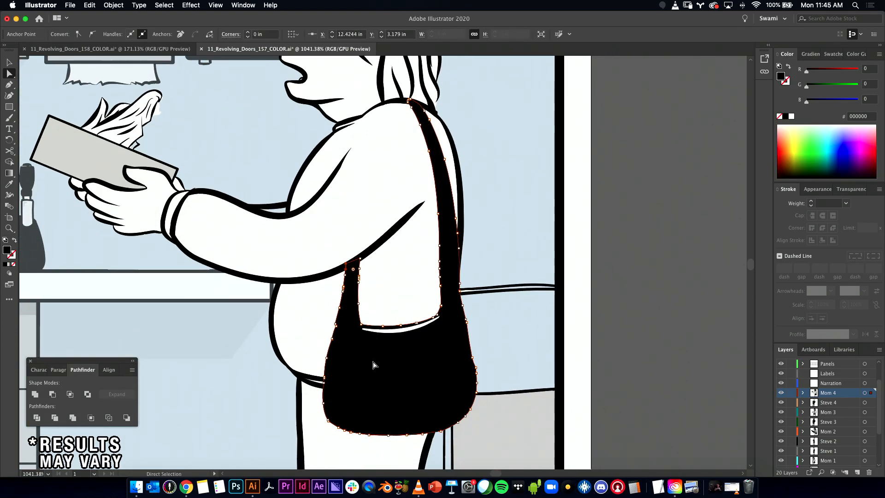
click(389, 359)
key(v)
key(super+shift+a)
click(414, 372)
key(e)
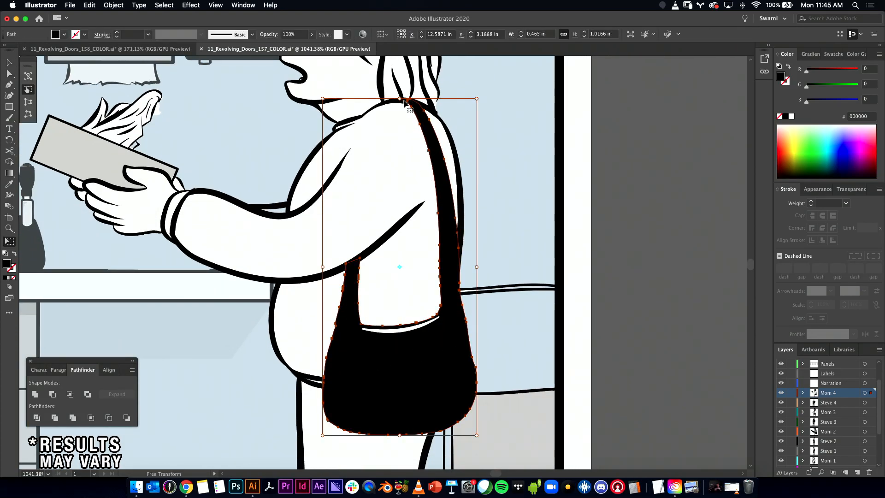
drag(399, 98, 382, 101)
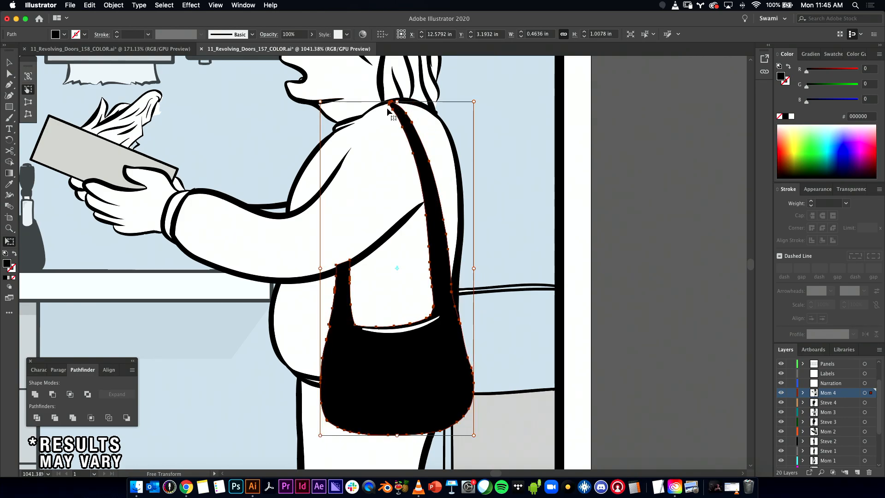
key(super+z)
- Try to reshape the whole purse from its upper corner with Free Transform
key(a)
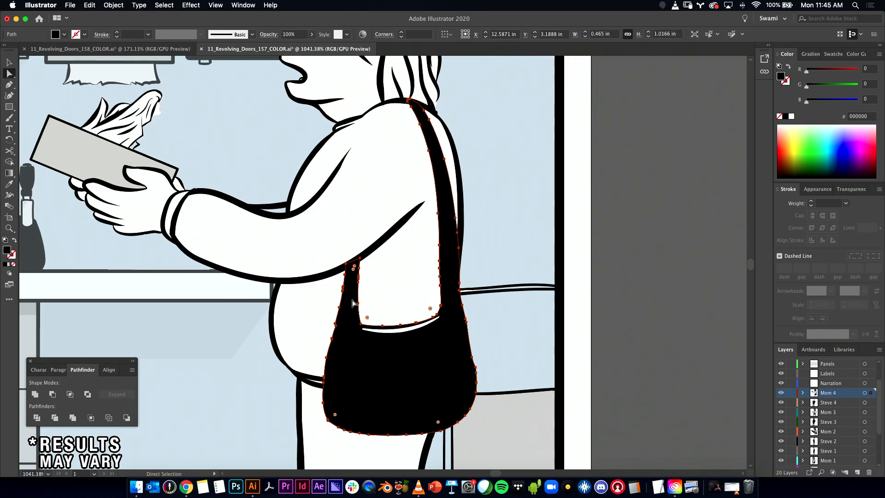
key(e)
drag(474, 98, 529, 109)
key(super+z)
key(v)
click(432, 135)
key(a)
key(e)
key(v)
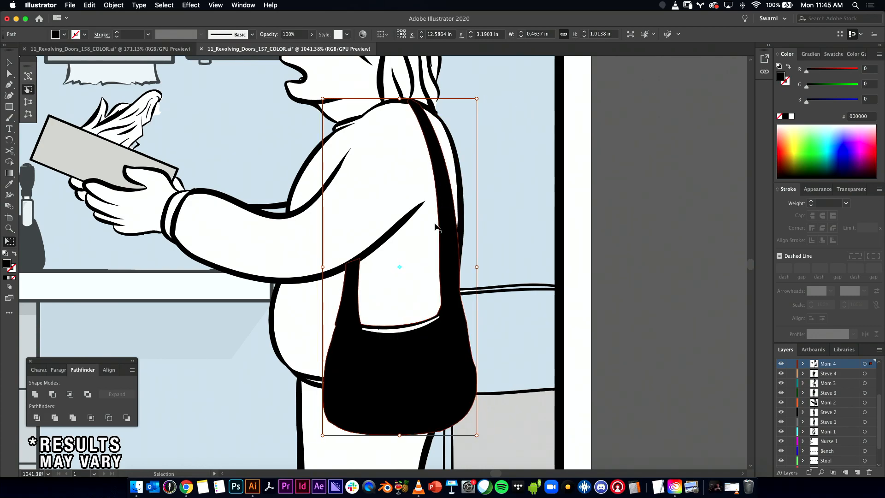
click(617, 219)
key(a)
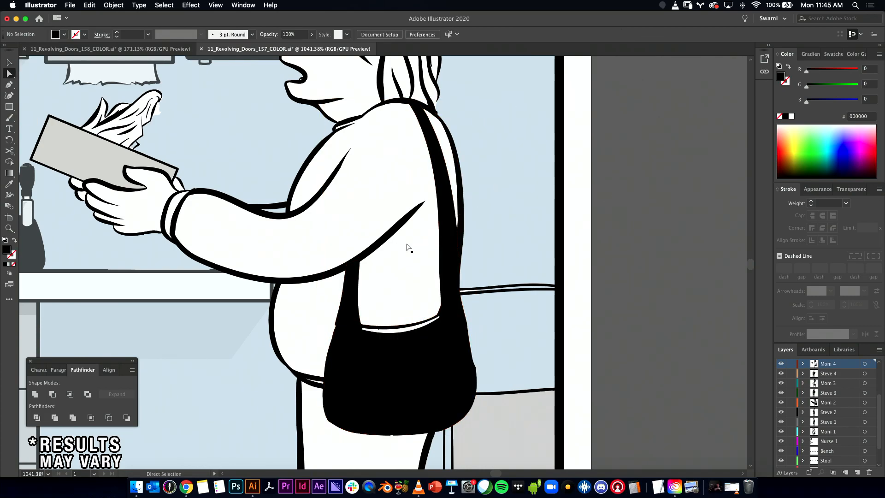
- Create a new layer above Mom 4 and move the black purse shape onto it
key(v)
click(346, 281)
scroll(395, 294, up, 5)
key(a)
click(328, 332)
key(v)
click(605, 360)
click(515, 419)
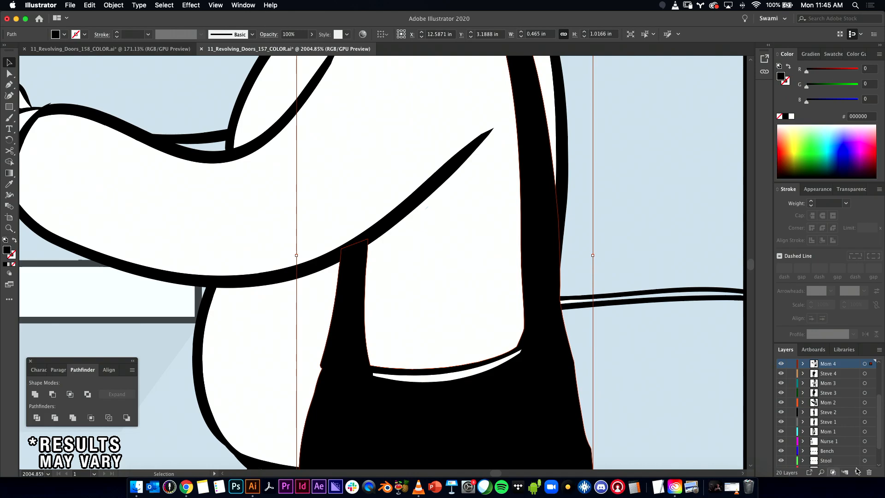
click(856, 472)
drag(870, 373, 870, 364)
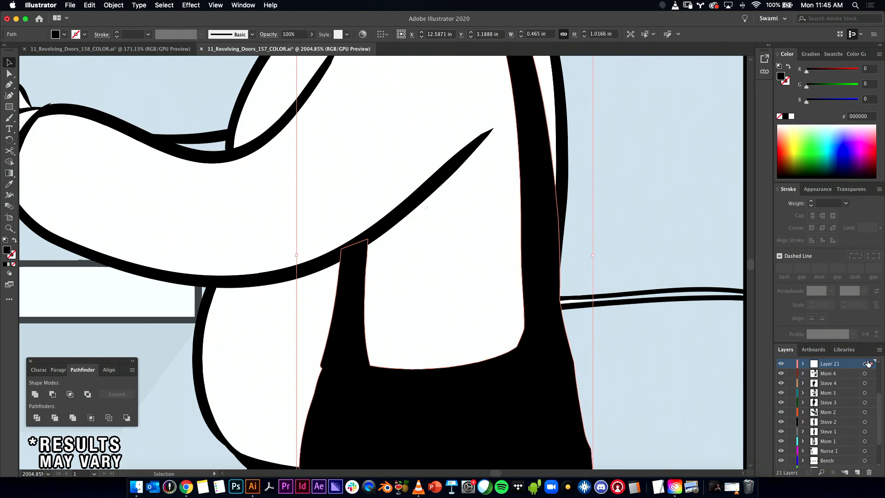
- Lock every layer except the new one holding the purse
key(a)
drag(281, 208, 390, 341)
key(super+z)
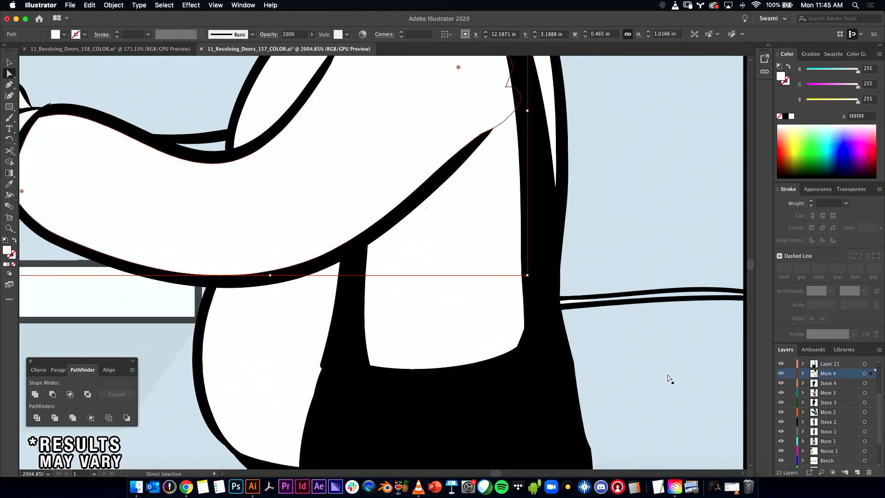
alt+click(791, 364)
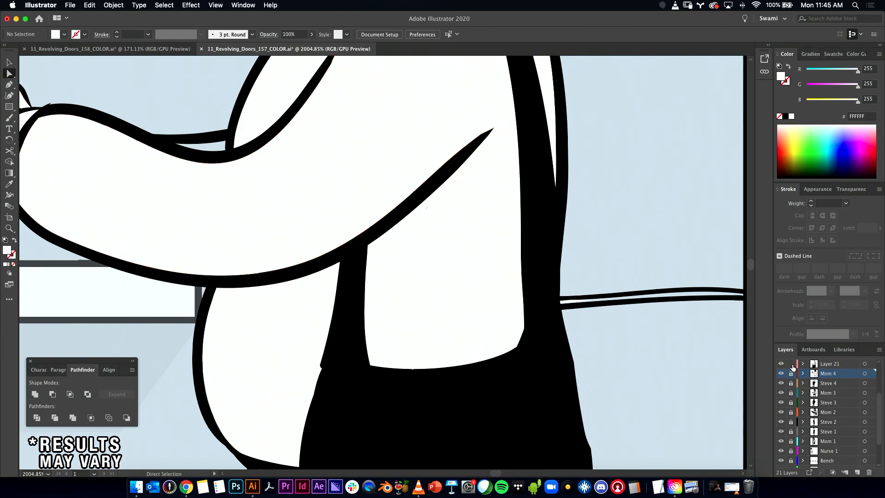
- Select the short front strap's anchor points and skew them with Free Transform so the strap slants forward under Mom's arm
drag(305, 213, 393, 370)
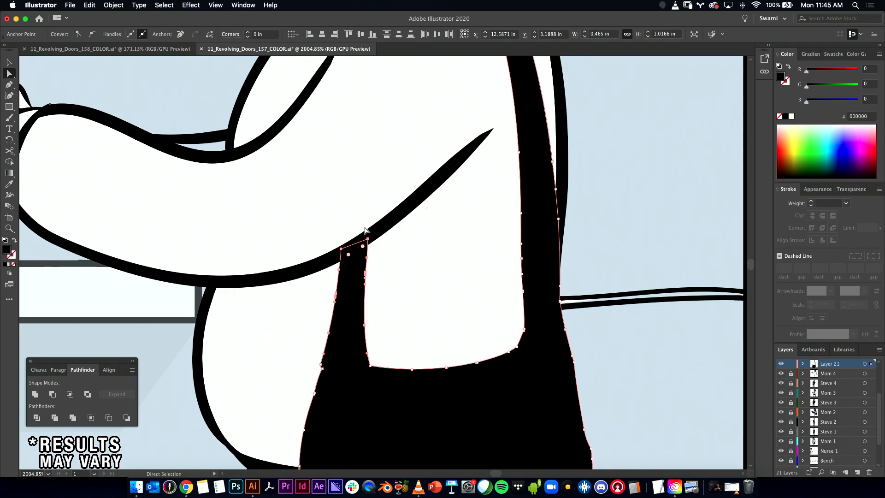
key(e)
key(space)
drag(490, 220, 369, 272)
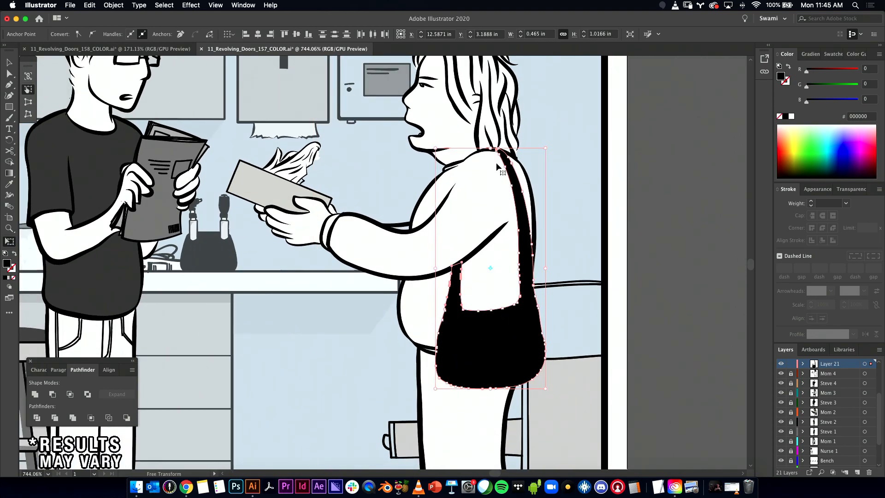
mouse_move(491, 148)
mouse_down()
mouse_move(256, 172)
mouse_move(283, 168)
mouse_up()
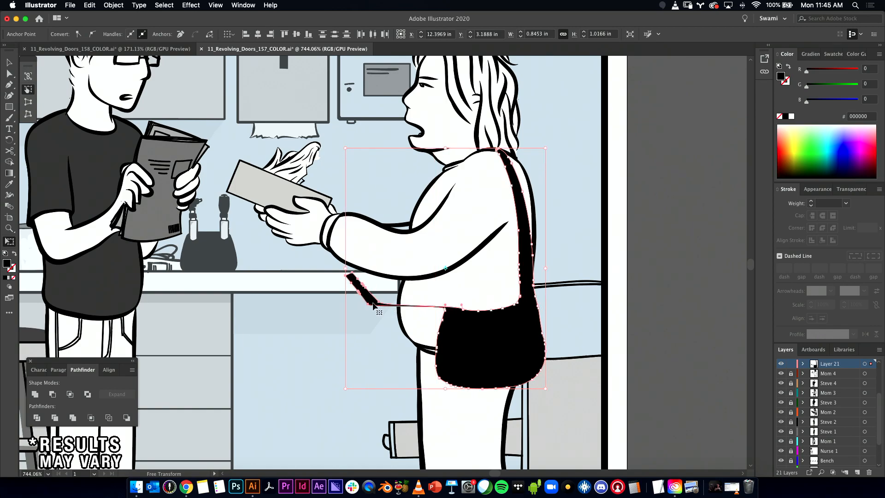
drag(378, 304, 443, 292)
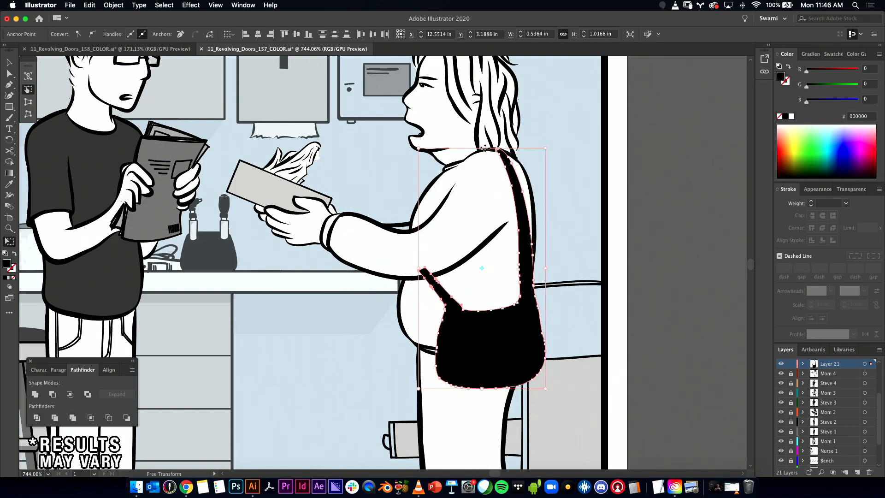
- Rotate and shift the selected front strap points so the black bag's front strap stands more upright beneath the woman's arm
drag(483, 146, 601, 153)
drag(489, 292, 449, 288)
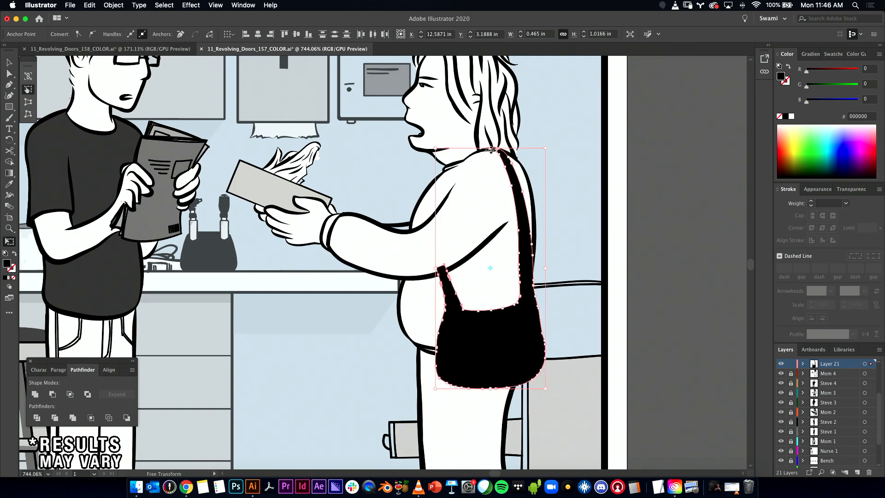
drag(491, 148, 527, 147)
drag(465, 293, 451, 293)
drag(489, 147, 512, 148)
drag(463, 299, 455, 298)
key(a)
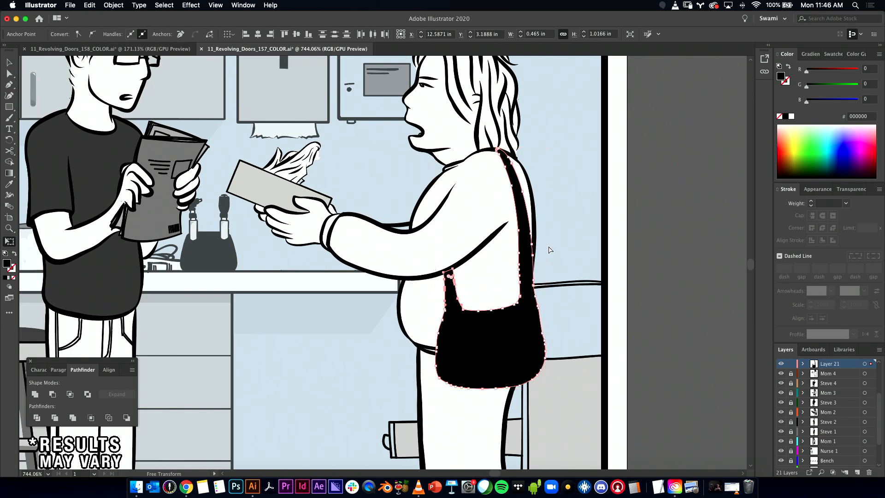
click(568, 248)
- Draw a thin black strap piece with the Pen tool, from the upper arm line to the neckline at the woman's front shoulder
drag(490, 218, 485, 266)
key(p)
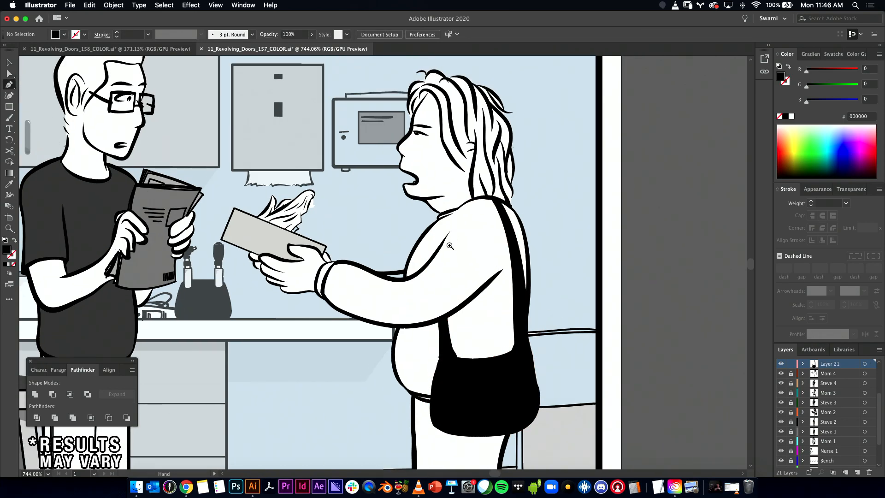
scroll(452, 244, up, 3)
click(408, 268)
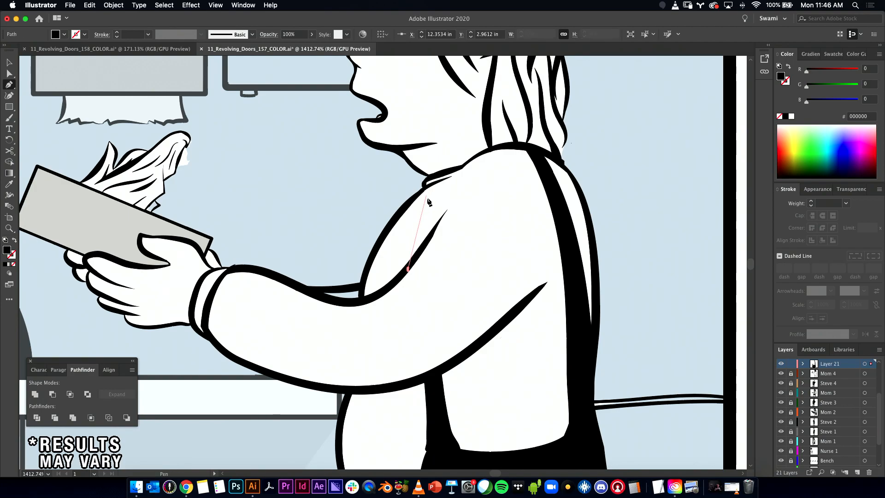
drag(427, 204, 422, 232)
click(463, 164)
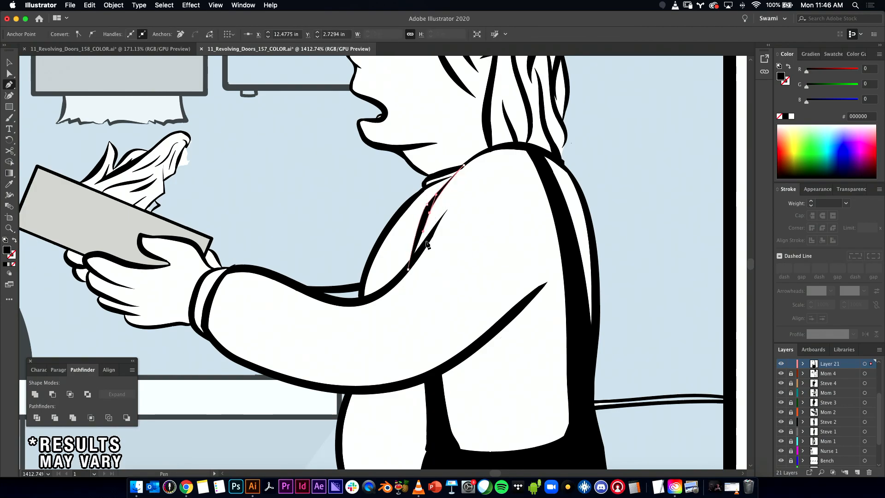
click(408, 269)
key(a)
key(v)
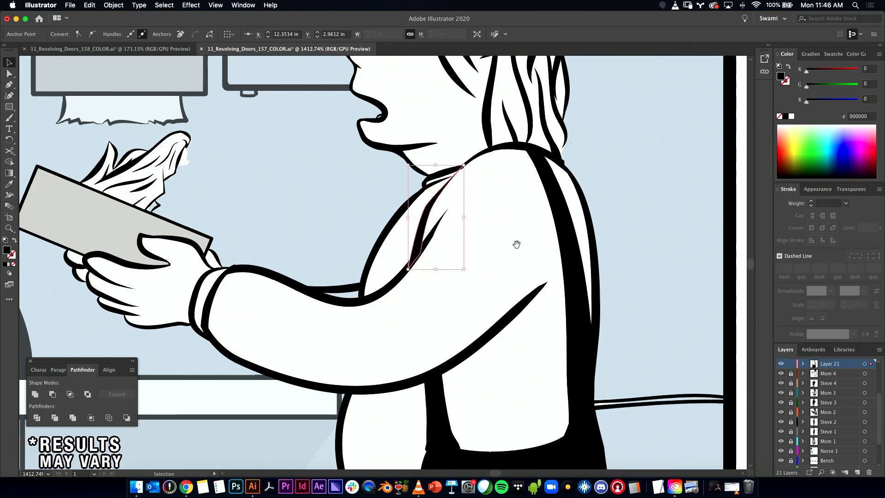
drag(566, 260, 440, 255)
click(636, 285)
- Reshape the curve of the new front shoulder strap by adjusting its middle anchor point
drag(589, 261, 752, 265)
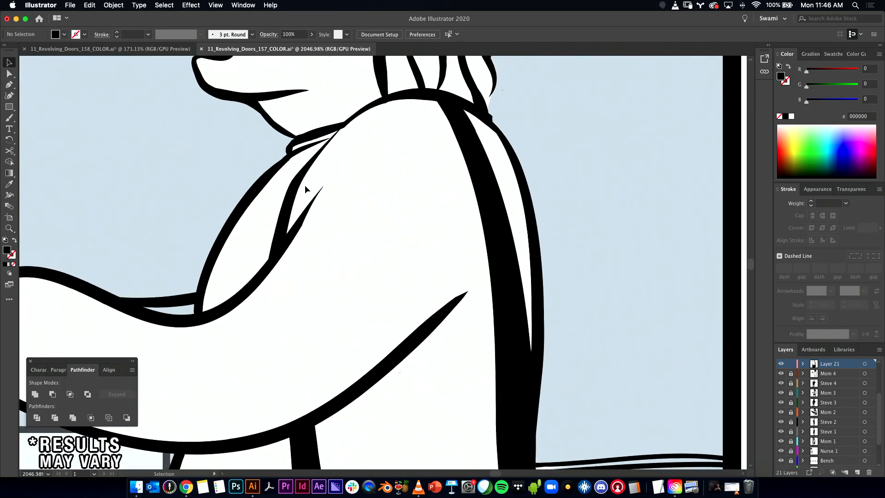
click(294, 182)
key(a)
click(294, 179)
mouse_move(294, 179)
mouse_down()
mouse_move(299, 174)
mouse_move(279, 214)
mouse_up()
click(693, 226)
drag(662, 245, 491, 252)
key(v)
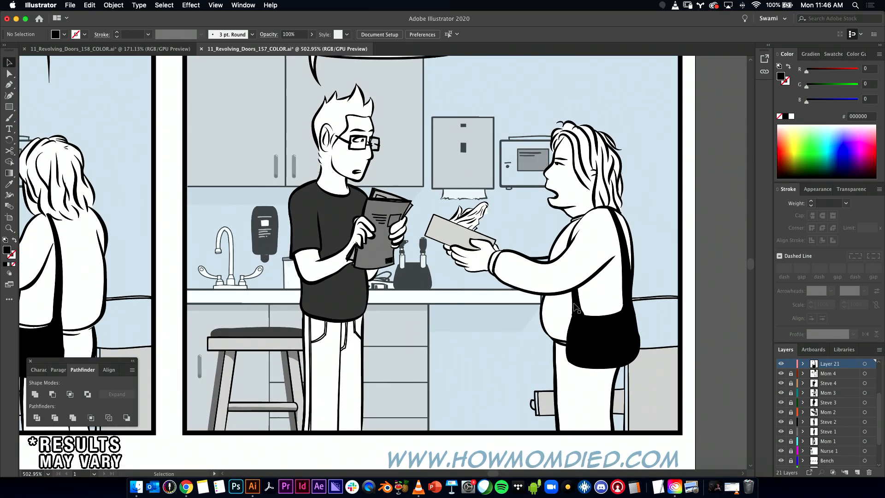
- Select the black bag and look through the object transform, path and selection commands for a puppet tool
click(113, 5)
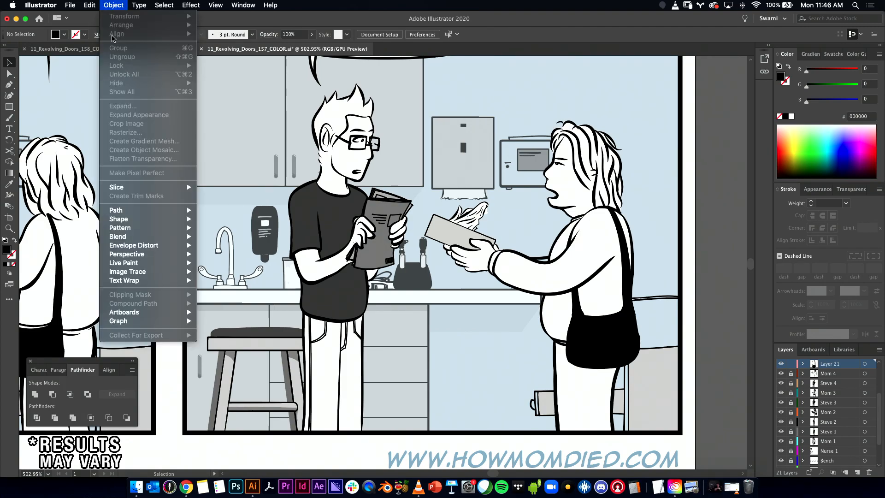
click(598, 327)
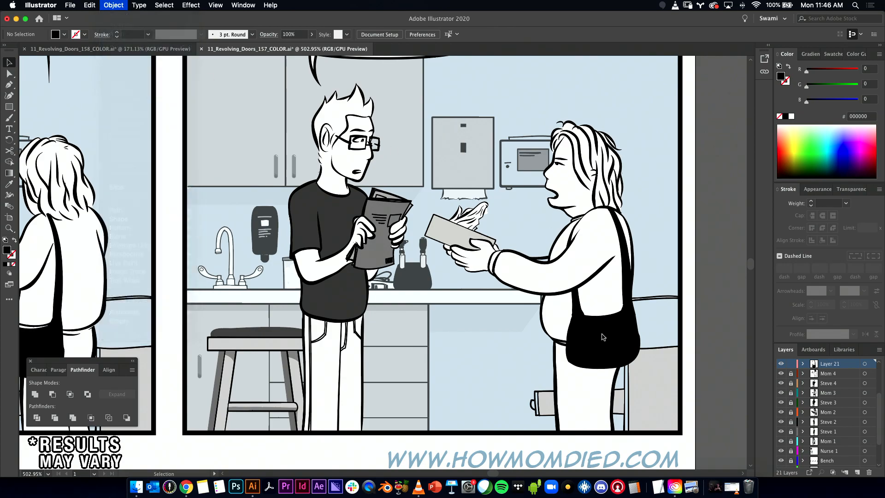
click(598, 327)
click(106, 5)
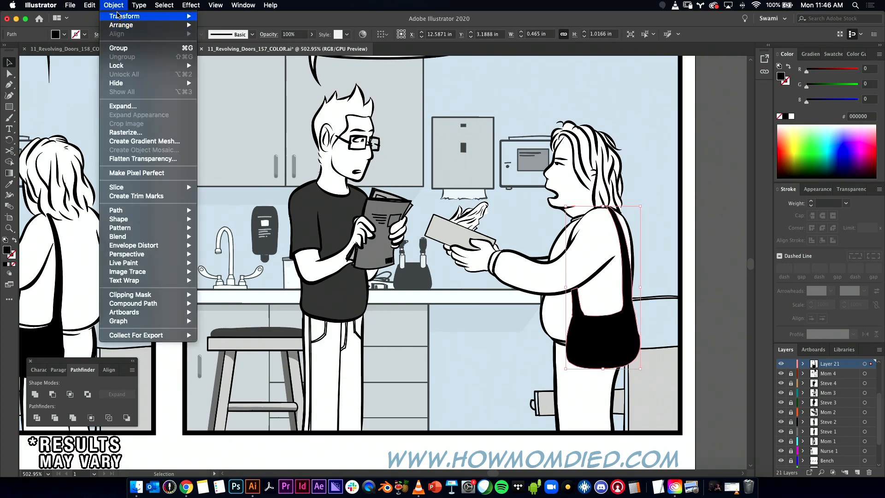
mouse_move(120, 16)
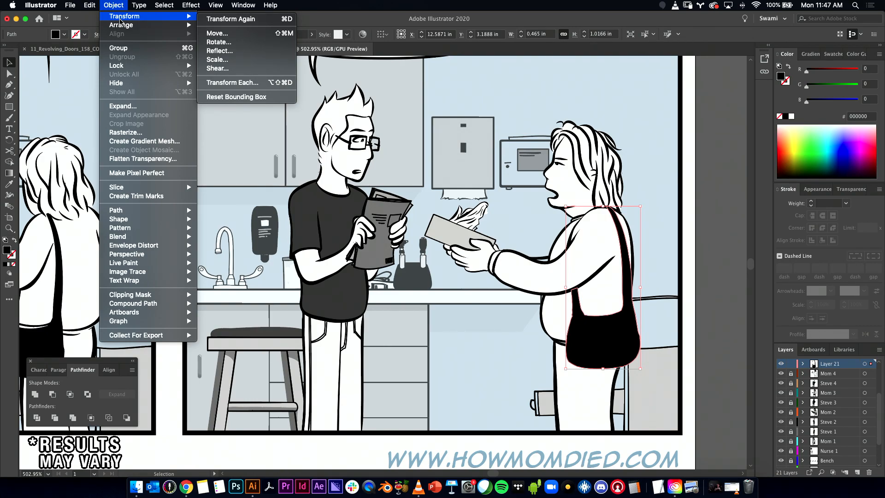
mouse_move(90, 4)
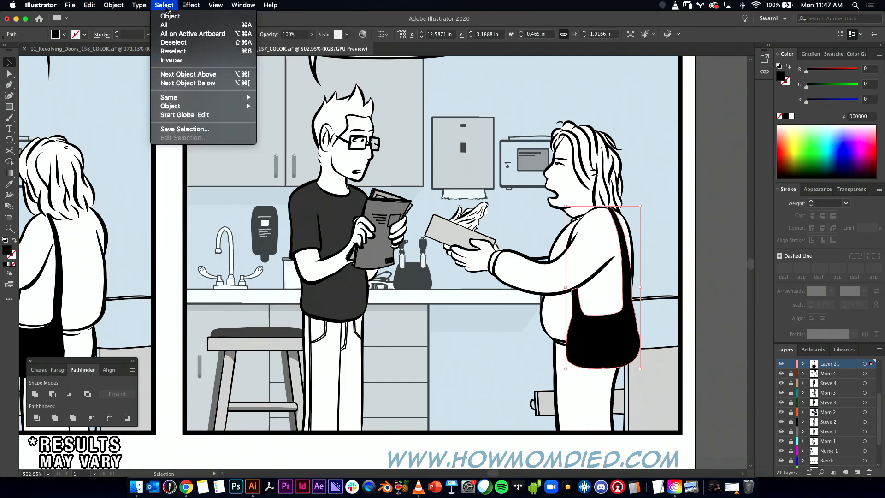
mouse_move(186, 9)
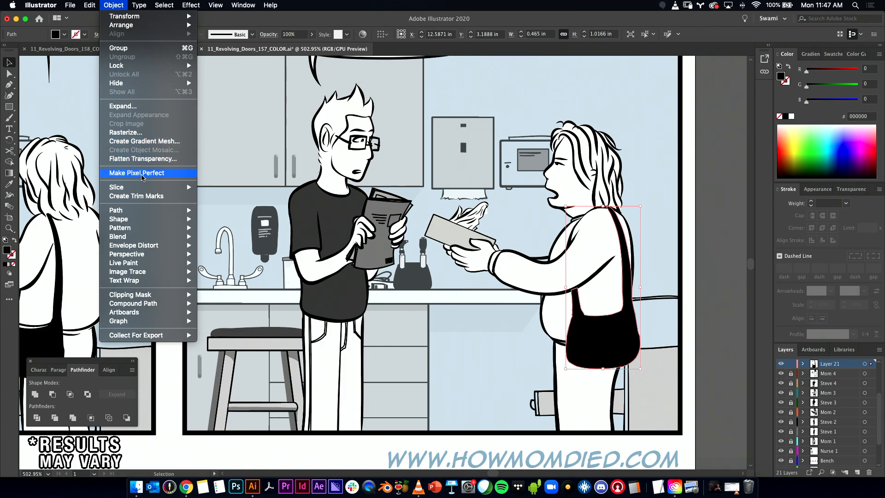
mouse_move(150, 211)
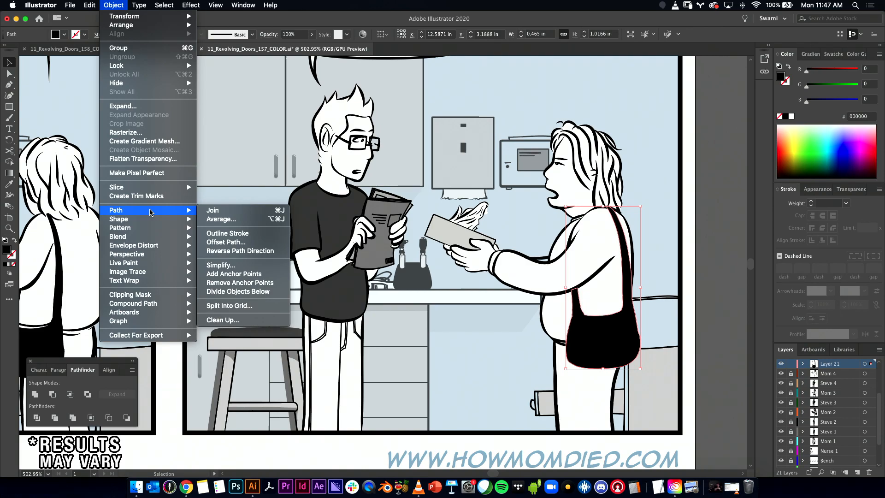
- Check the grouped variants of the pen, paintbrush, type, rotate and neighbouring tools for a puppet tool
click(11, 347)
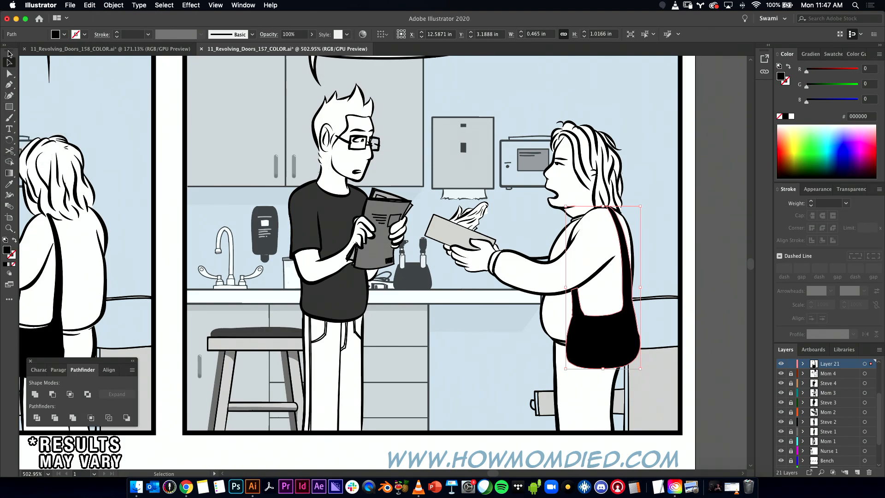
drag(11, 52, 9, 57)
click(10, 85)
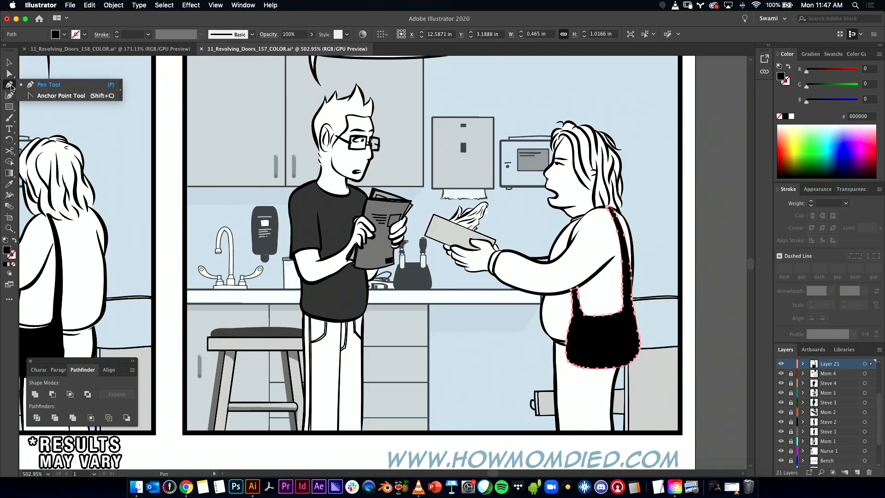
click(9, 109)
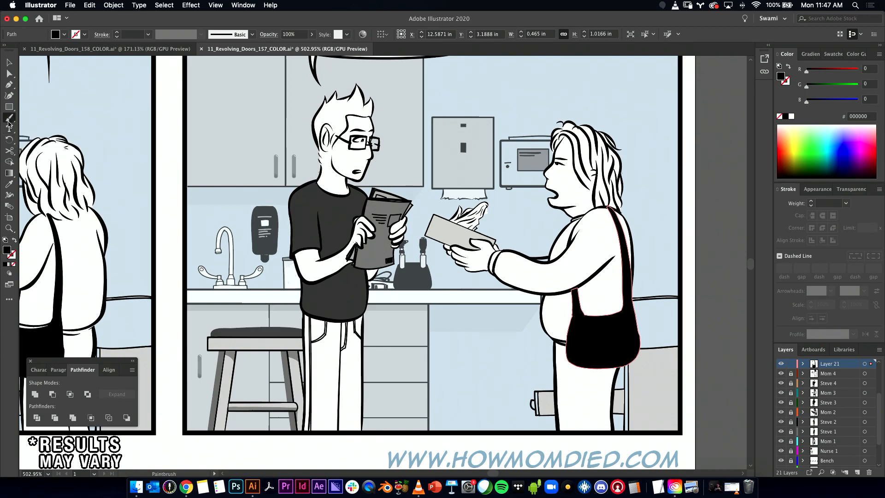
click(9, 120)
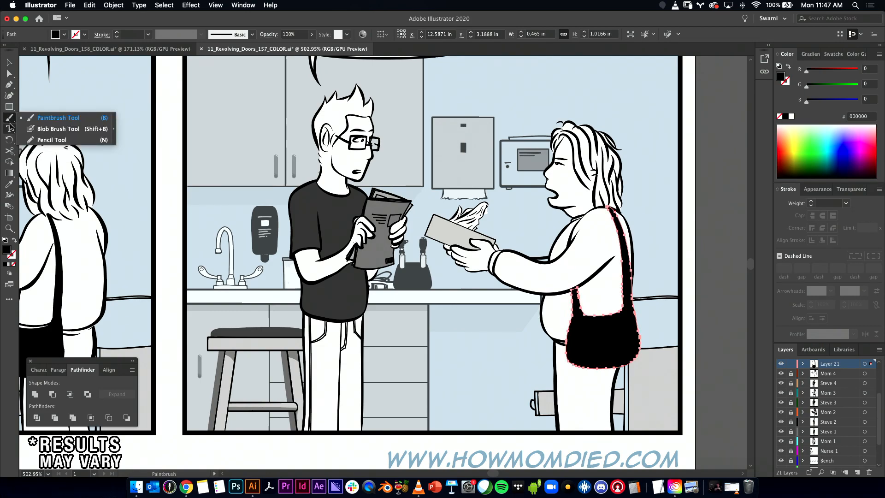
click(9, 129)
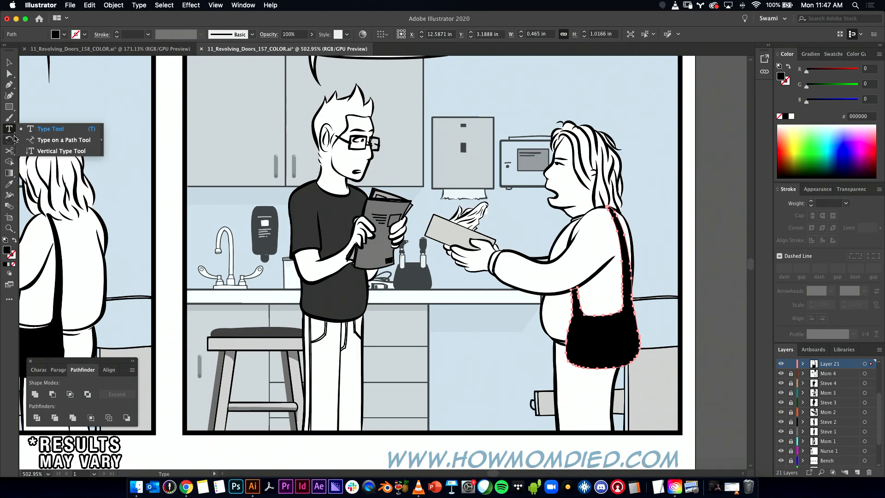
click(9, 142)
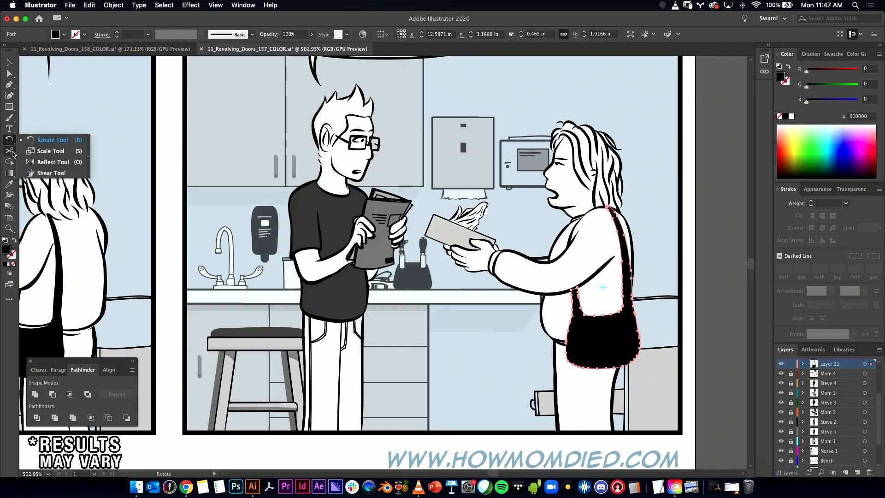
click(10, 153)
click(10, 162)
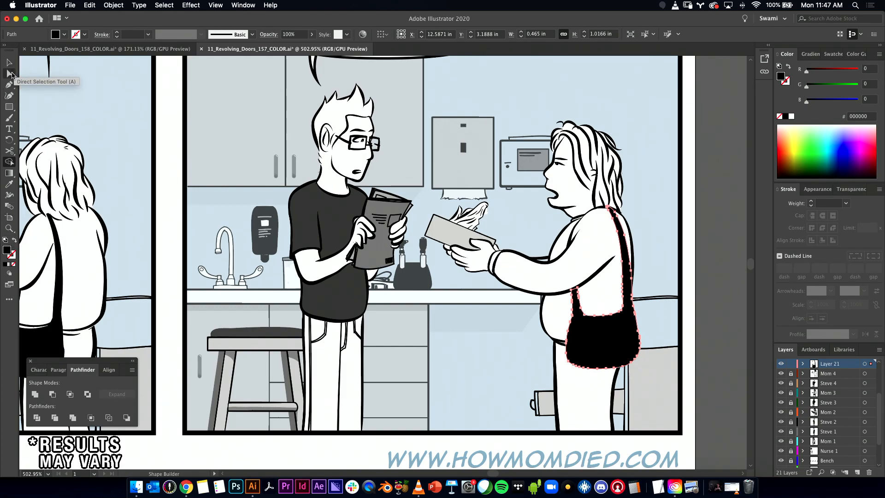
- Switch to Chrome and search the web for "puppet tool in illustrator" in a new tab
click(186, 486)
key(super+t)
text(u)
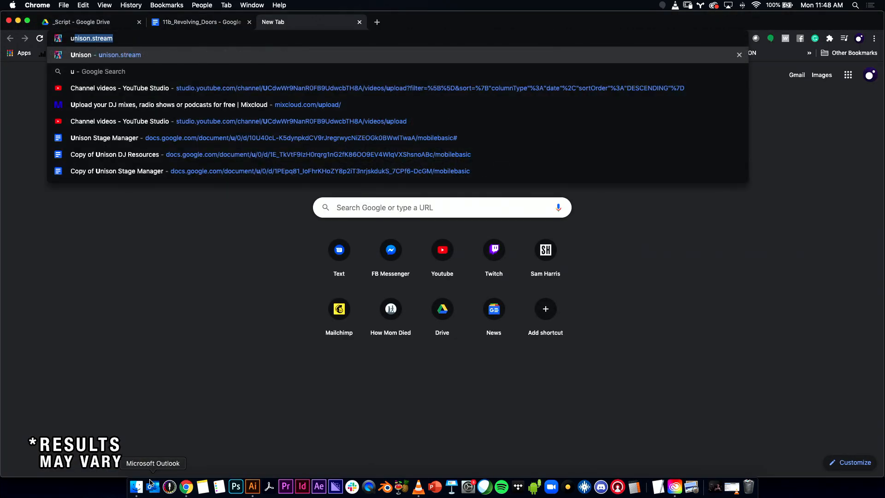
key(BackSpace)
key(BackSpace)
text(ui)
key(BackSpace)
key(BackSpace)
text(pup)
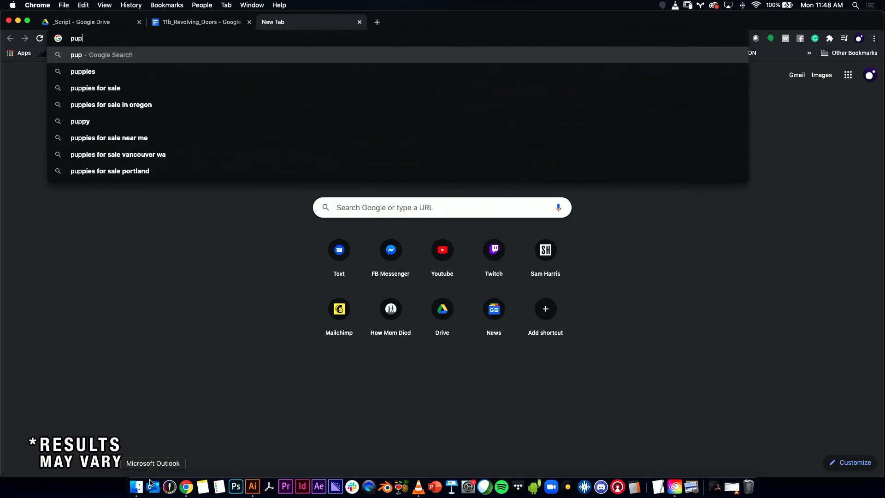
text(pet tool in illu)
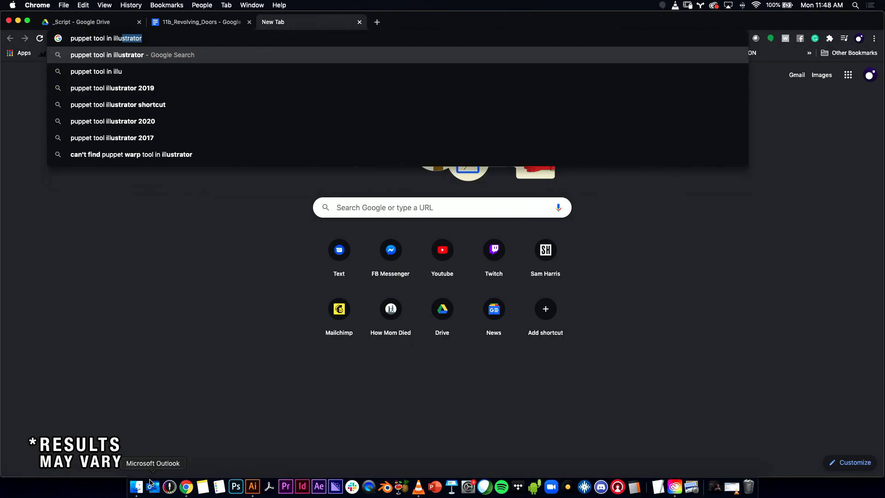
key(Return)
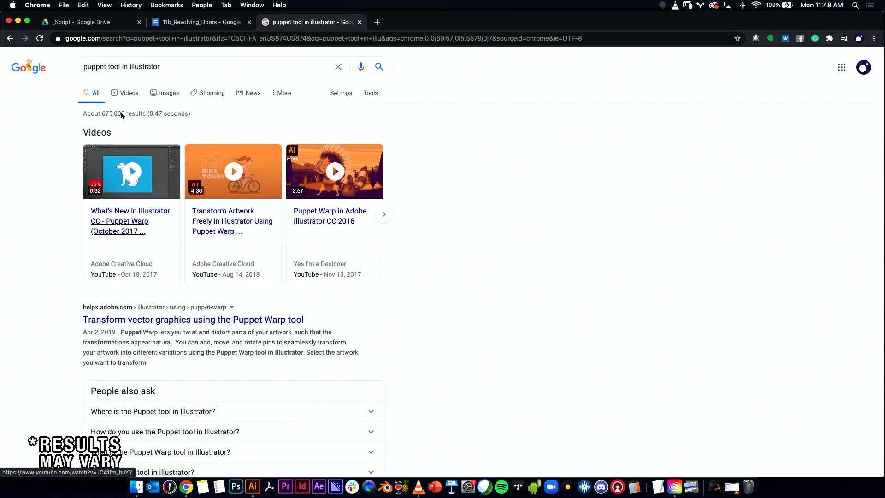
- View the image results, enlarge the toolbar screenshot highlighting the Puppet Warp Tool, and close the search tab
click(163, 92)
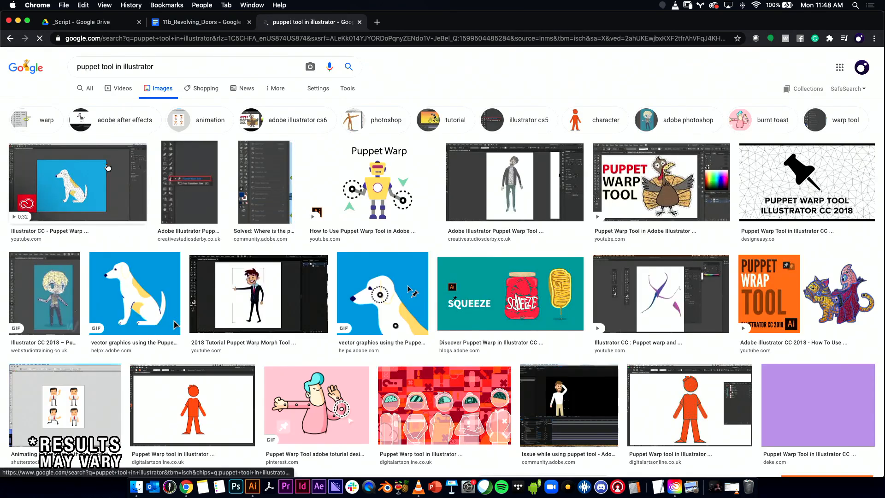
click(196, 181)
scroll(709, 202, up, 5)
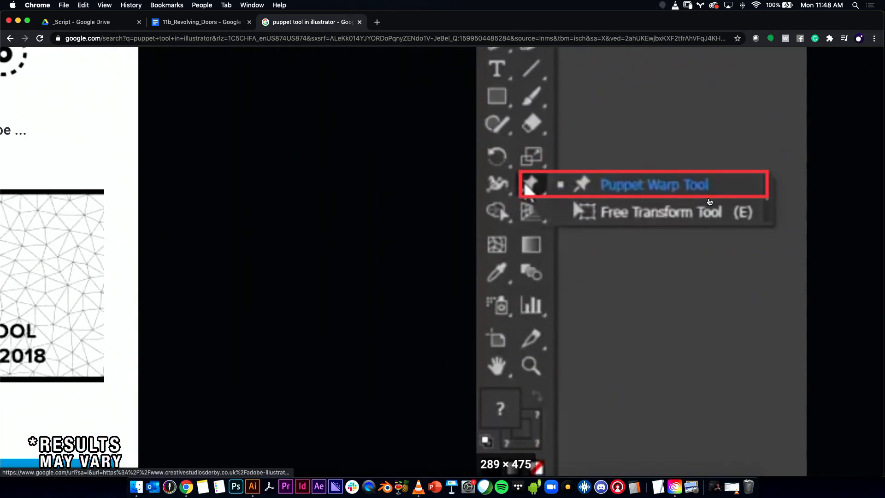
scroll(710, 201, down, 3)
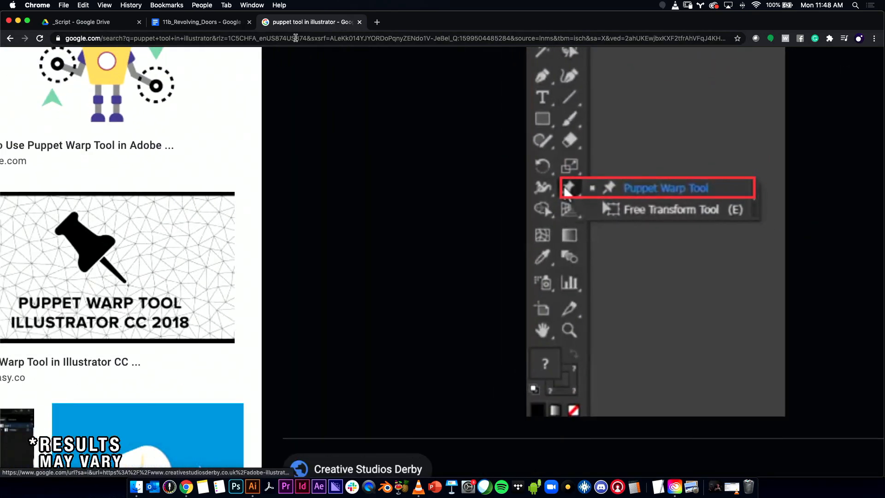
click(359, 22)
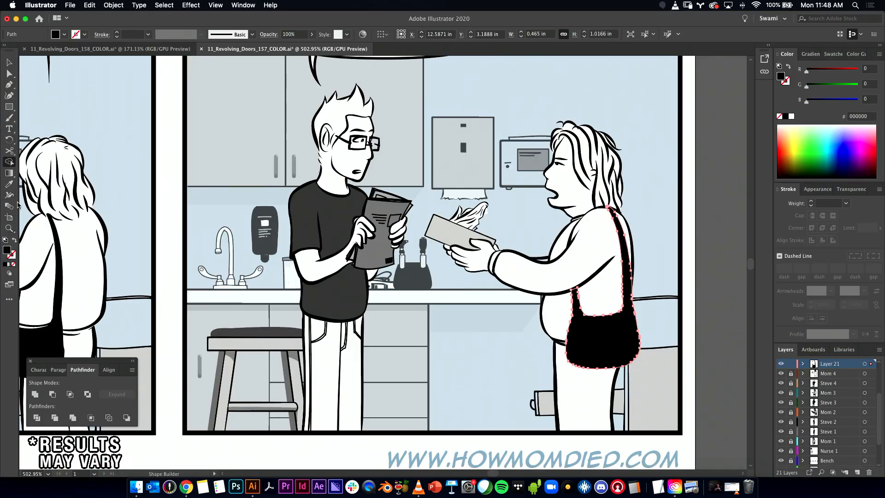
- Check the grouped variants of the shape, paintbrush, type, rotate and scissors tools for the Puppet Warp Tool
click(10, 150)
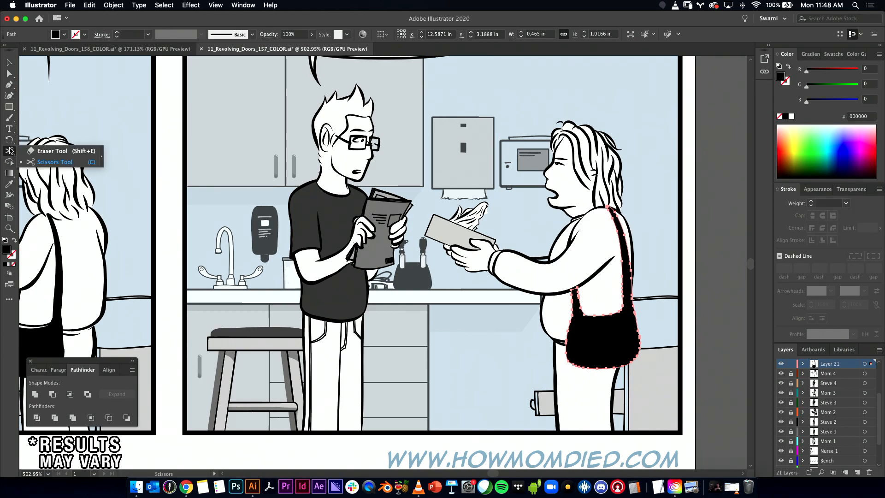
click(10, 76)
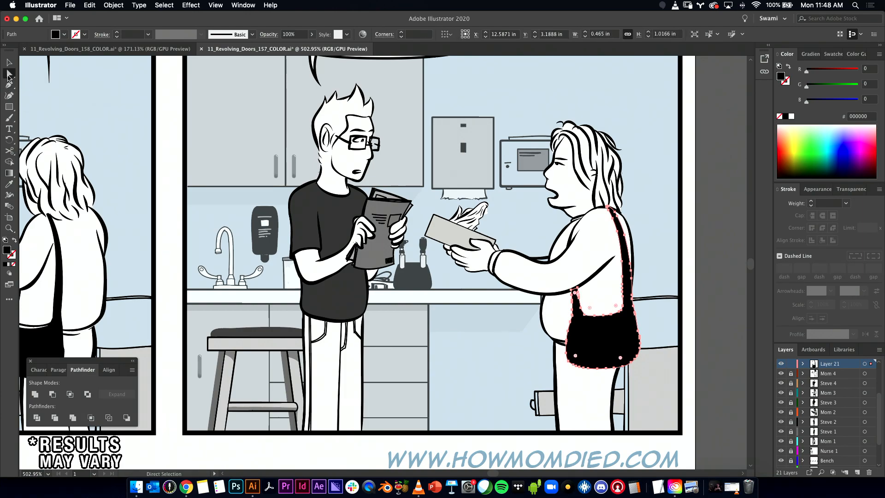
click(10, 76)
click(11, 107)
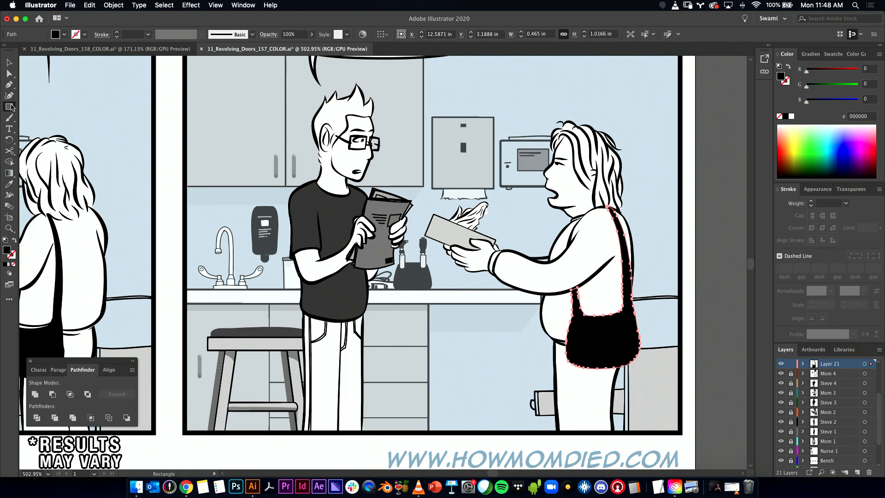
click(11, 107)
click(11, 119)
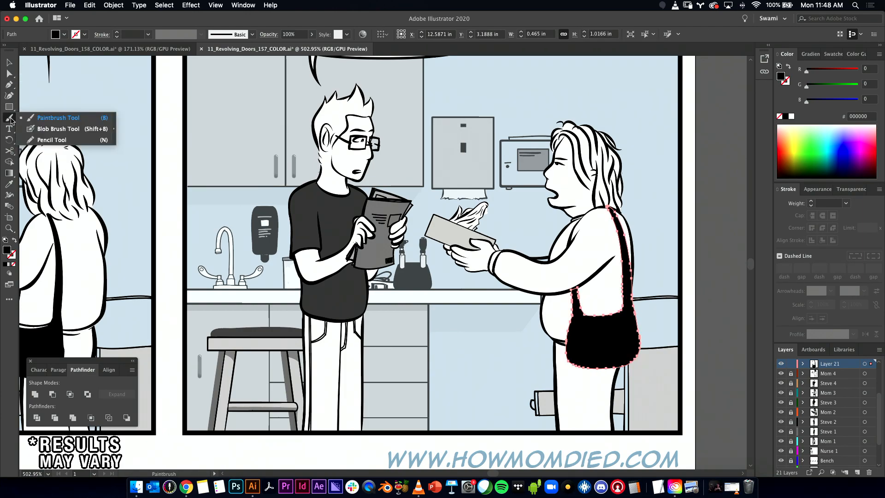
click(9, 131)
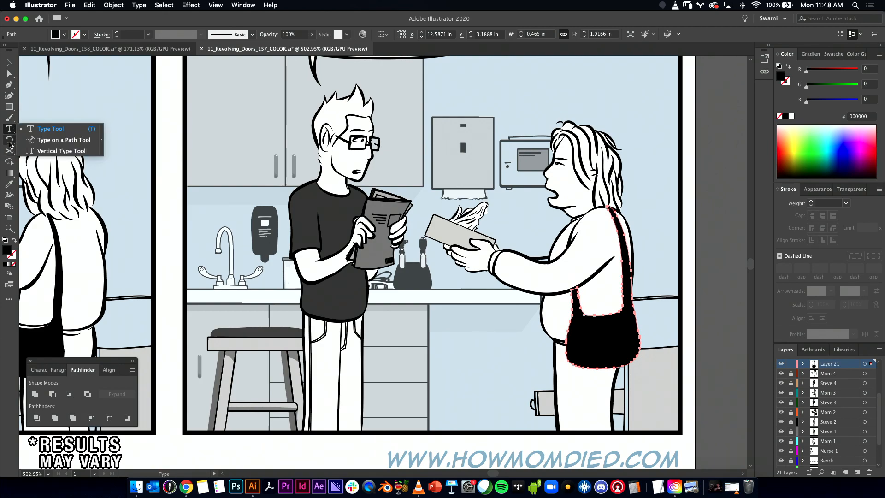
click(9, 143)
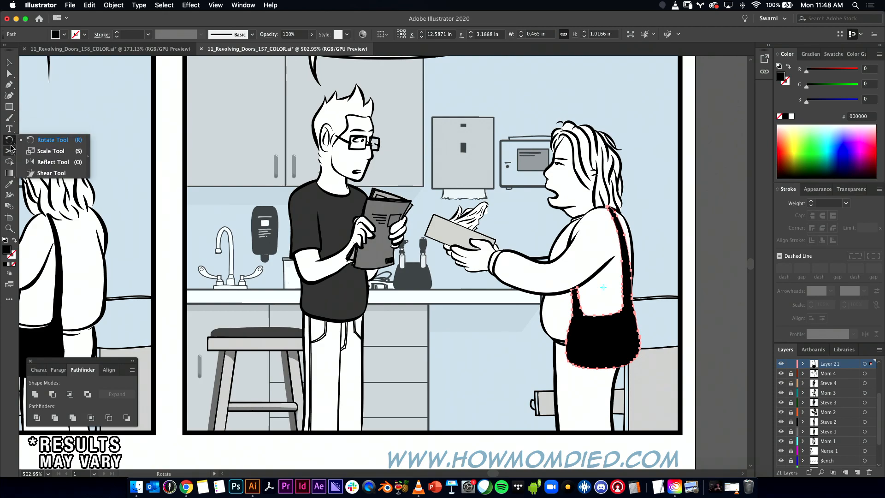
click(10, 150)
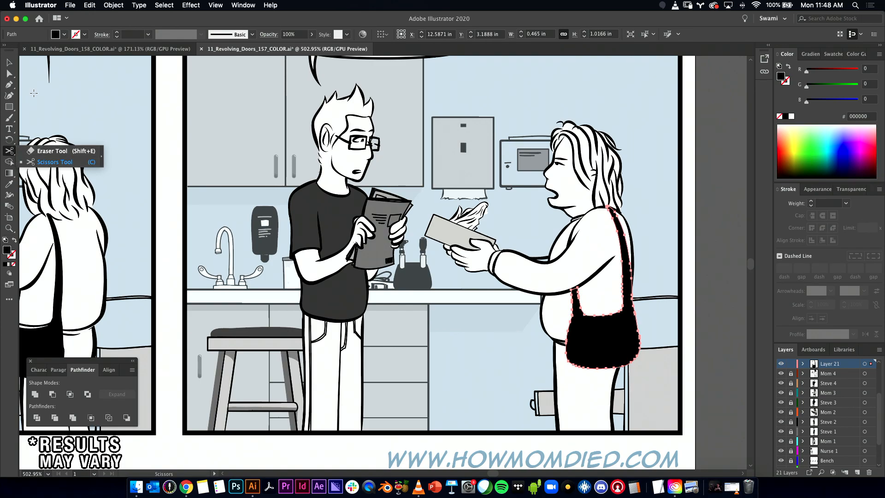
click(12, 65)
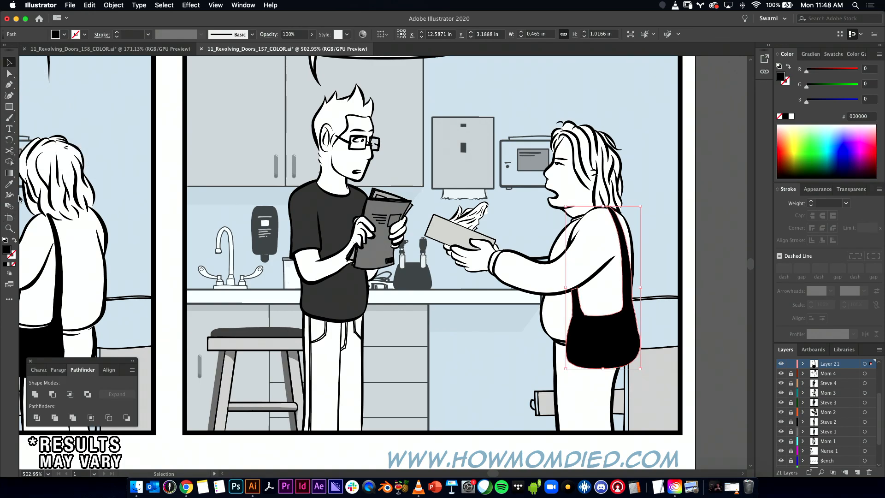
- Inspect the Free Transform options for a puppet warp function, and return to the Selection tool
key(e)
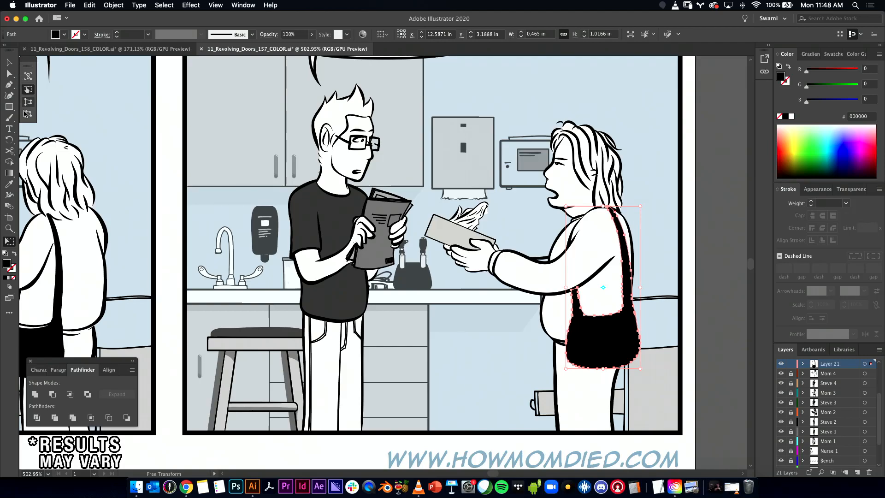
mouse_move(23, 60)
mouse_down()
mouse_move(43, 67)
mouse_move(26, 65)
mouse_up()
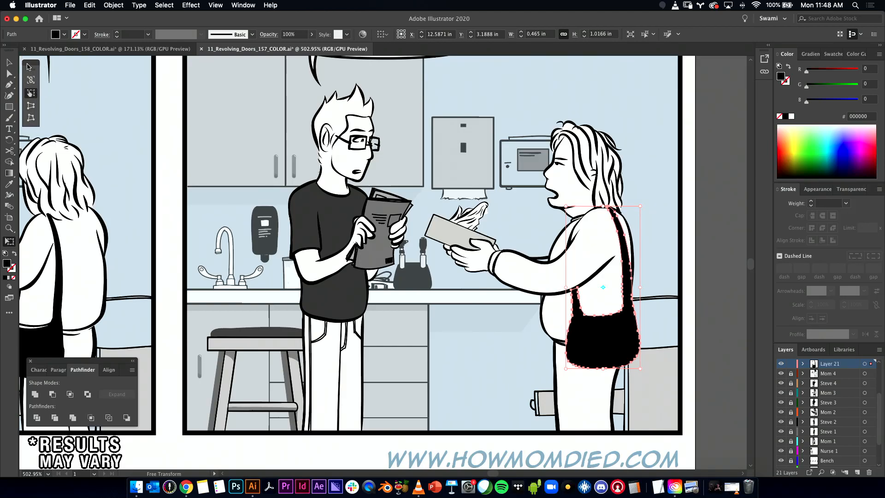
key(v)
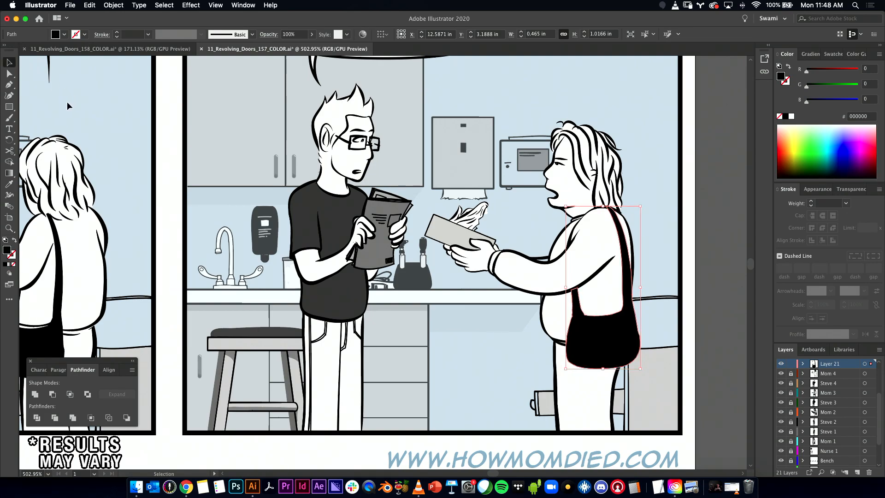
- Look through the full tool list and the toolbar presets for the Puppet Warp Tool, and restore the single-column toolbar
click(6, 47)
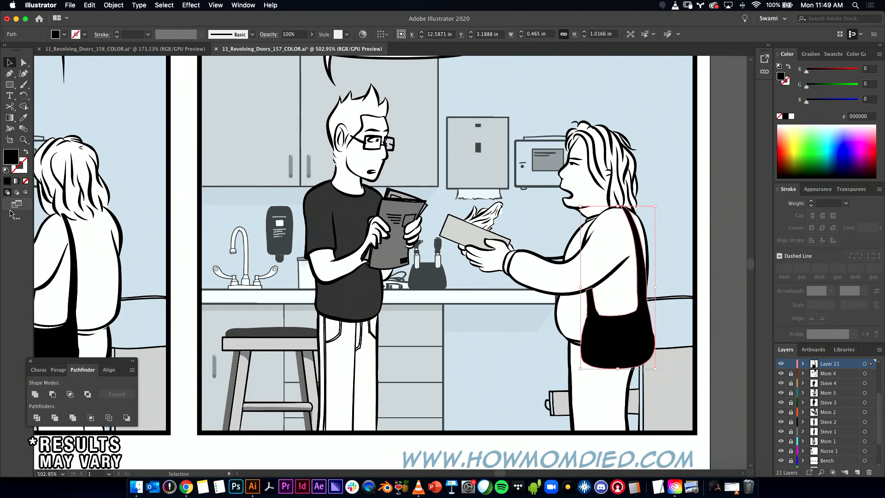
click(17, 219)
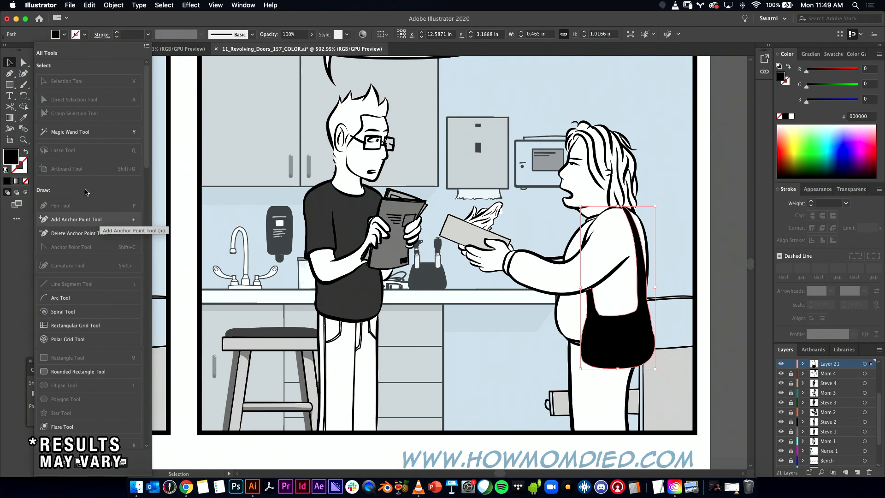
click(147, 47)
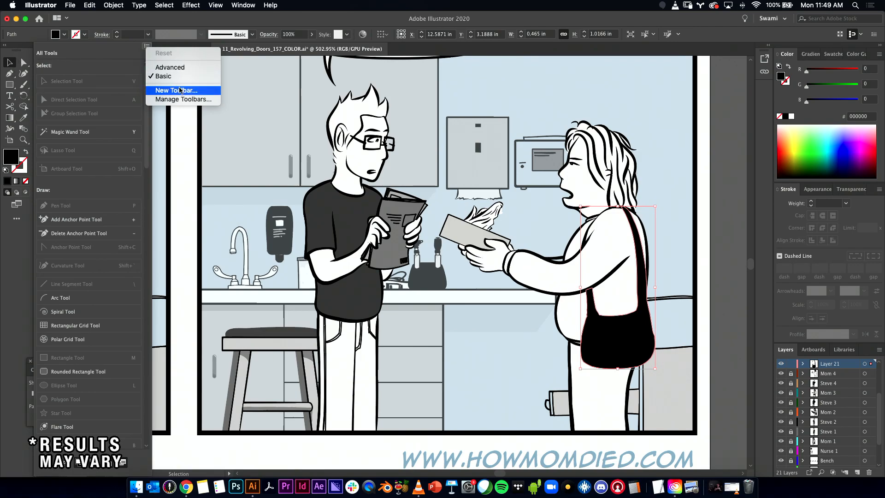
click(11, 52)
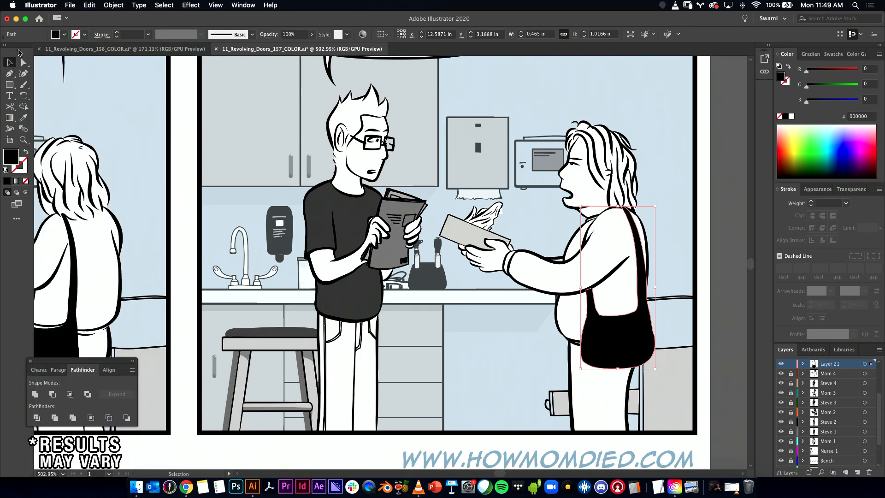
click(11, 47)
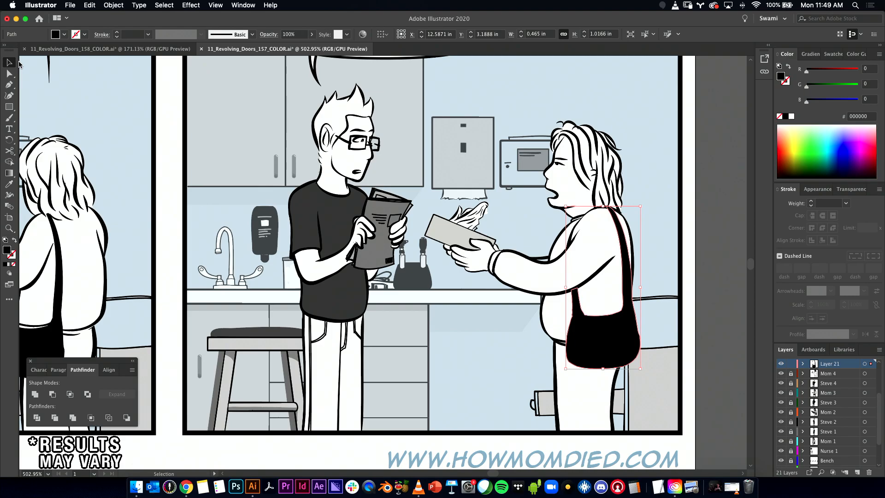
- View the whole comic strip to compare the shoulder bags, and return to the last panel's bag
key(super+0)
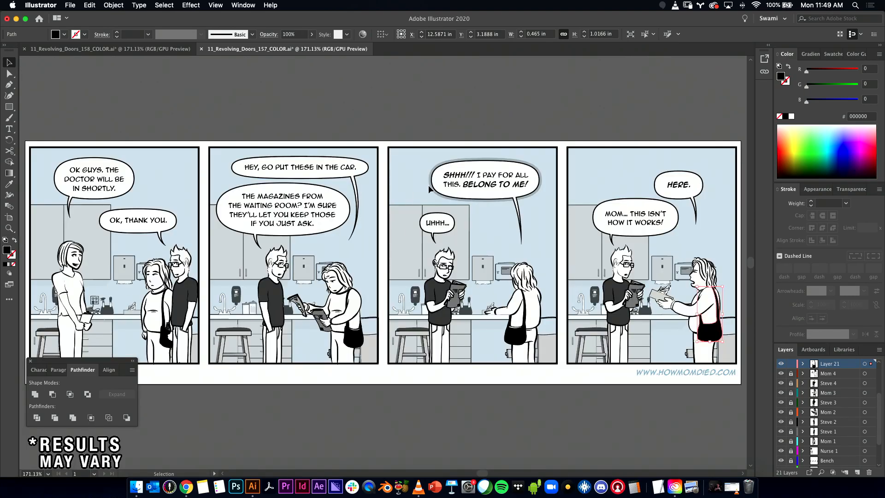
scroll(630, 294, down, 5)
scroll(582, 323, up, 5)
drag(582, 333, 312, 337)
drag(470, 326, 446, 344)
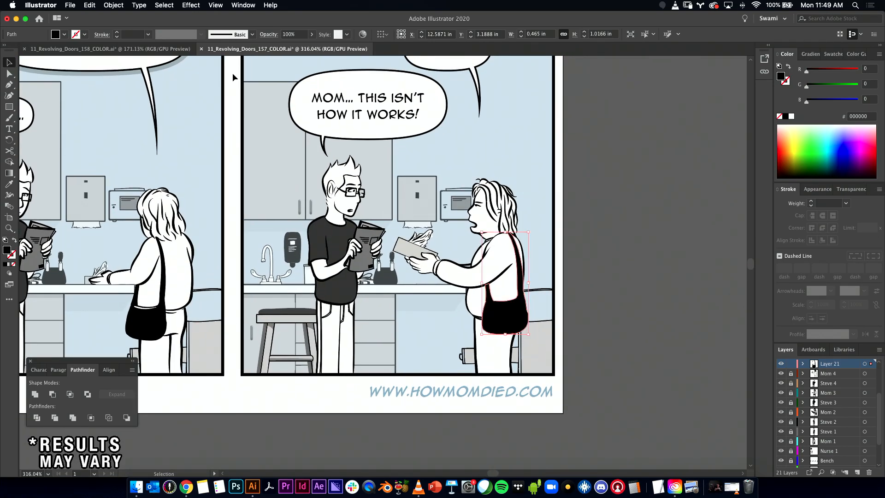
drag(502, 324, 613, 346)
drag(613, 346, 518, 352)
- Try to lower the bag body by moving its anchor points, and undo the attempts
key(a)
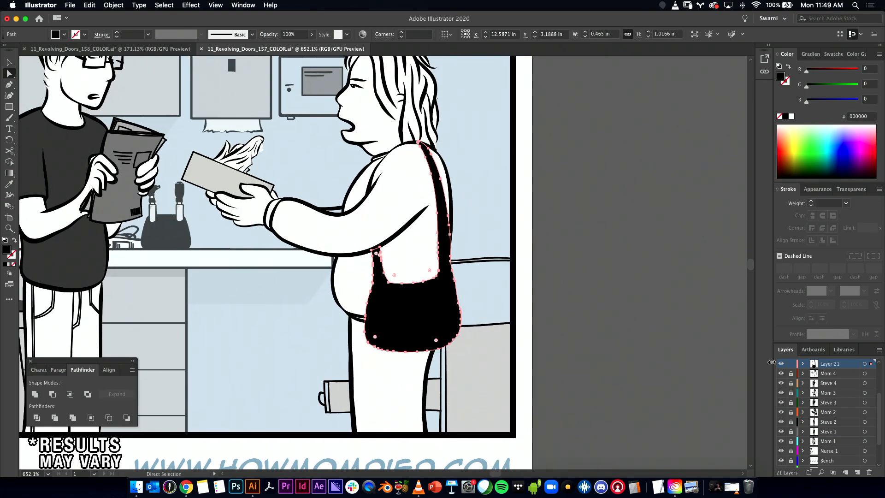
drag(492, 258, 364, 375)
drag(429, 330, 426, 356)
key(super+z)
drag(495, 281, 328, 378)
click(465, 277)
scroll(412, 324, down, 3)
key(super+a)
drag(410, 280, 408, 302)
key(super+z)
- Move the bag body's anchor points down with the lower strap ends, stretching the whole bag to about 1.12 in tall
drag(507, 220, 340, 353)
drag(447, 301, 448, 319)
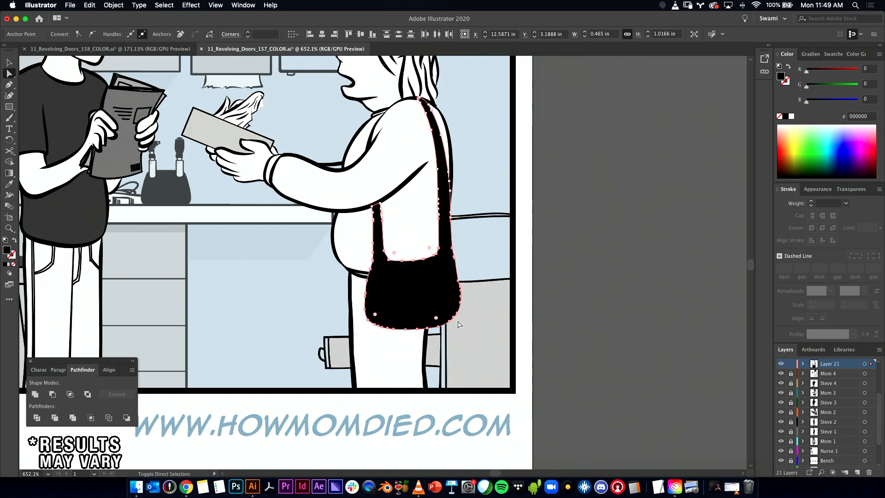
click(542, 256)
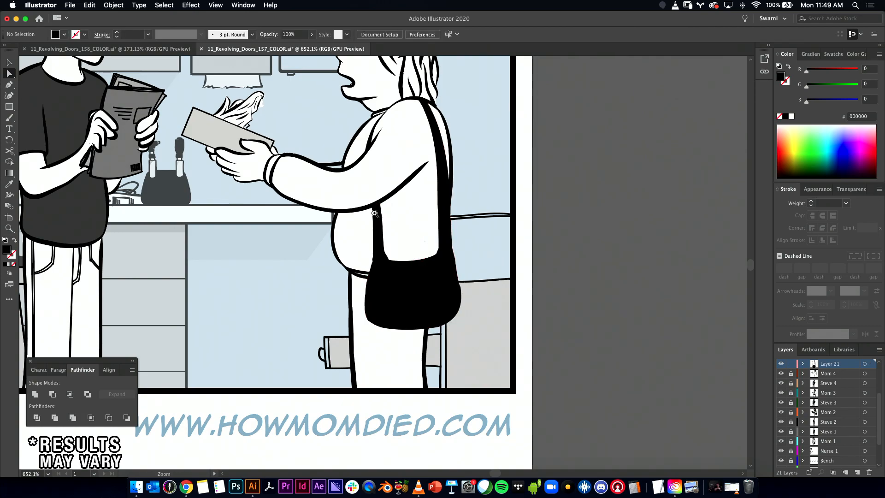
- Adjust the anchor points on both edges of the short front strap to even out its shape
drag(375, 215, 430, 230)
click(384, 222)
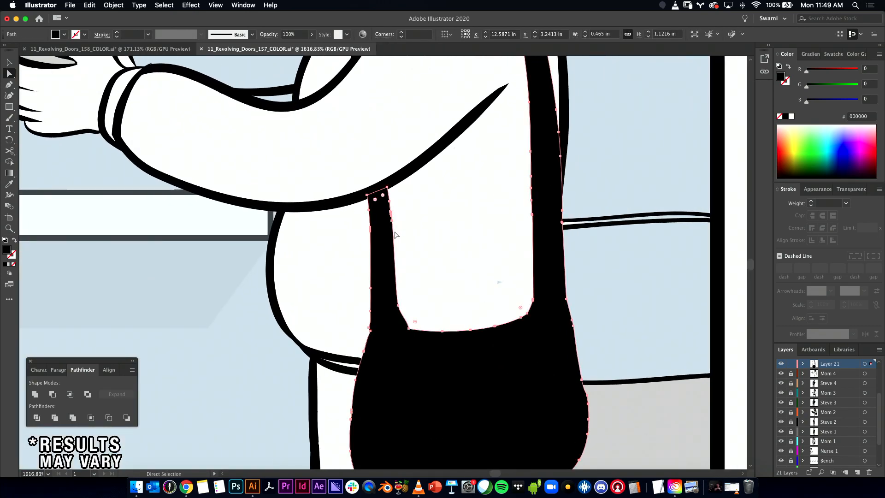
click(399, 306)
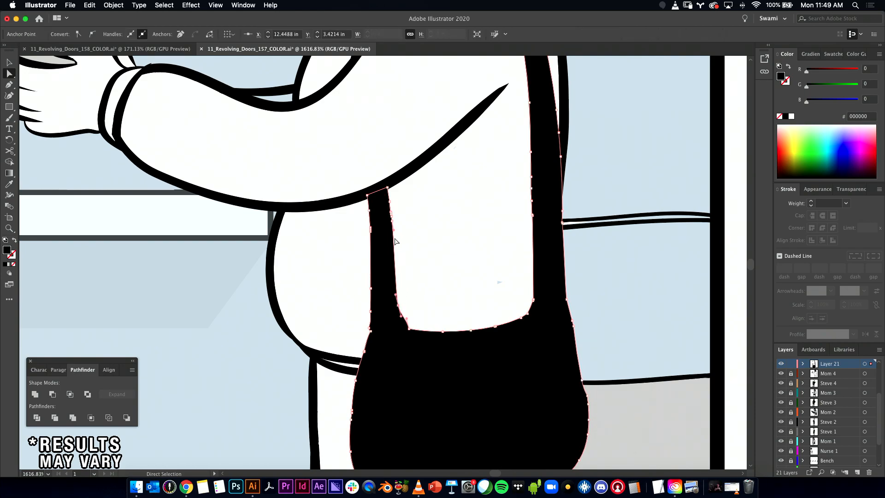
drag(393, 236, 395, 250)
click(369, 236)
click(370, 232)
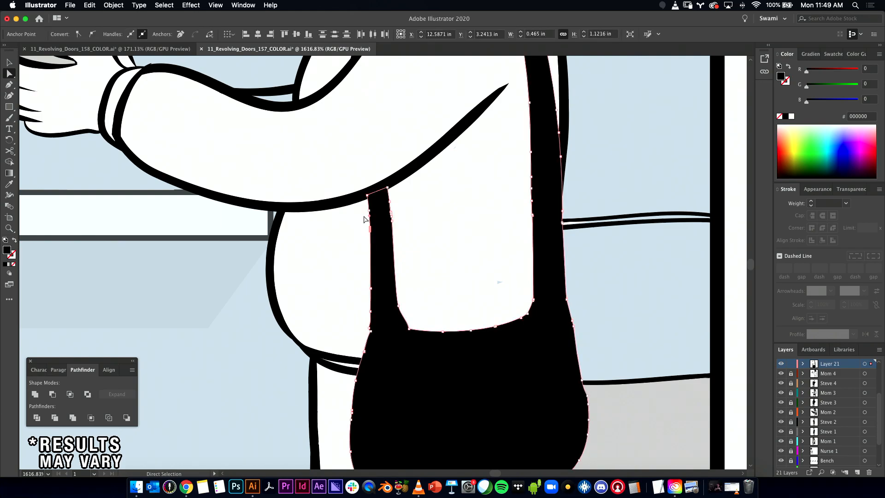
drag(369, 230, 370, 240)
click(362, 284)
- Nudge the middle anchor point on the inner edge of the long rear strap slightly inward
drag(437, 253, 335, 261)
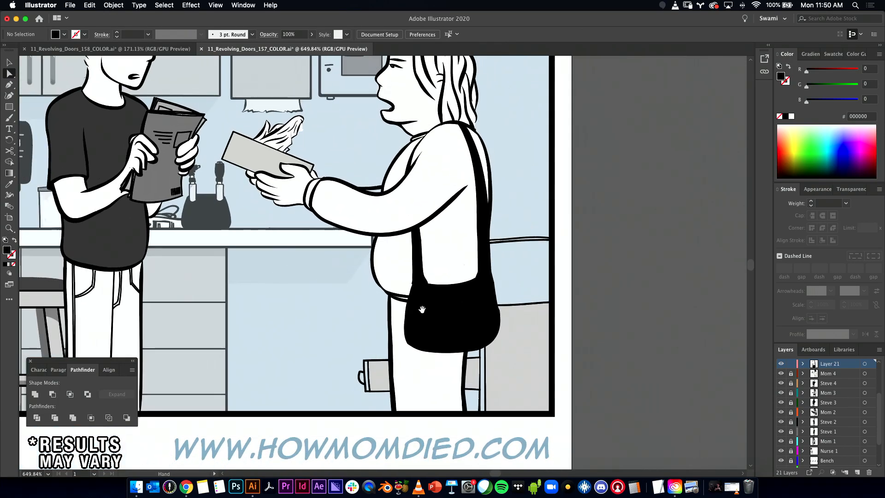
drag(476, 293, 622, 268)
drag(541, 282, 500, 282)
drag(599, 255, 485, 281)
drag(489, 281, 610, 251)
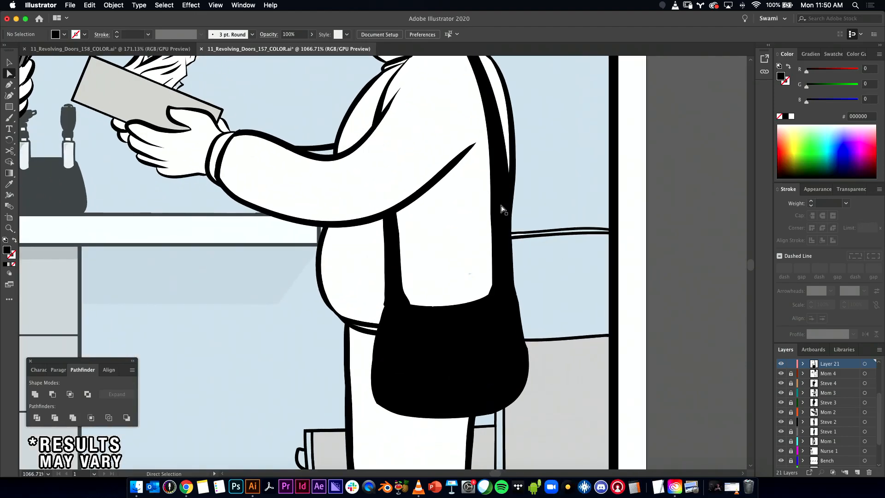
click(497, 225)
scroll(503, 217, up, 2)
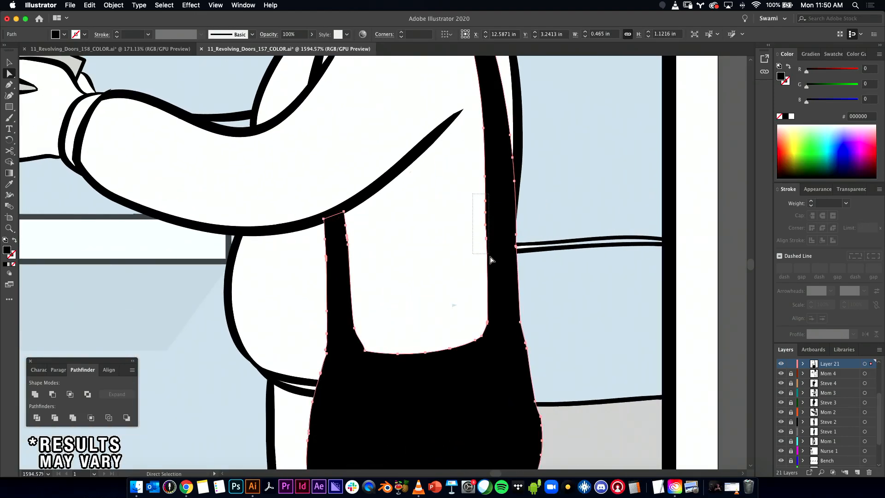
click(487, 240)
drag(486, 240, 490, 244)
click(466, 252)
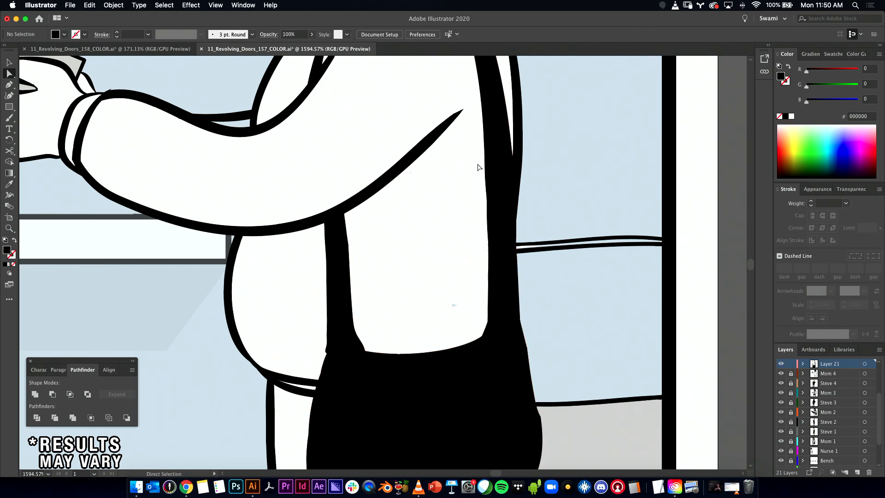
- Remove the extra anchor points along the inner edge of the long rear strap and smooth its curve
click(502, 259)
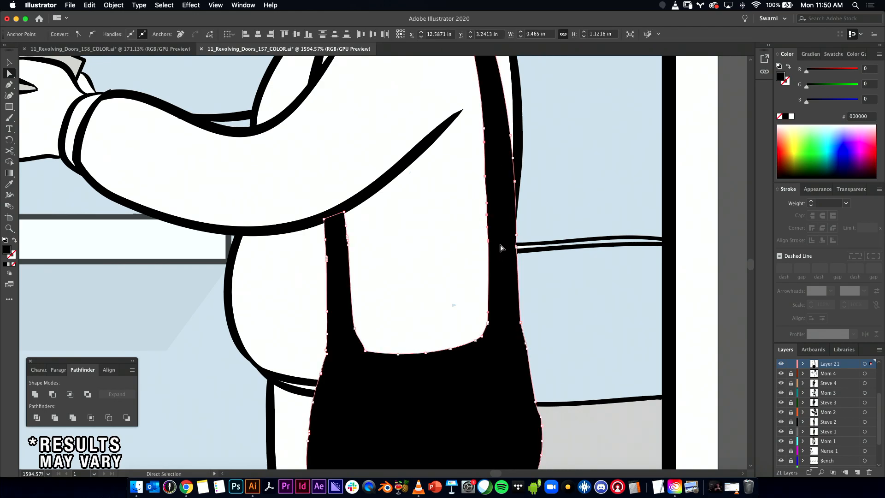
click(477, 198)
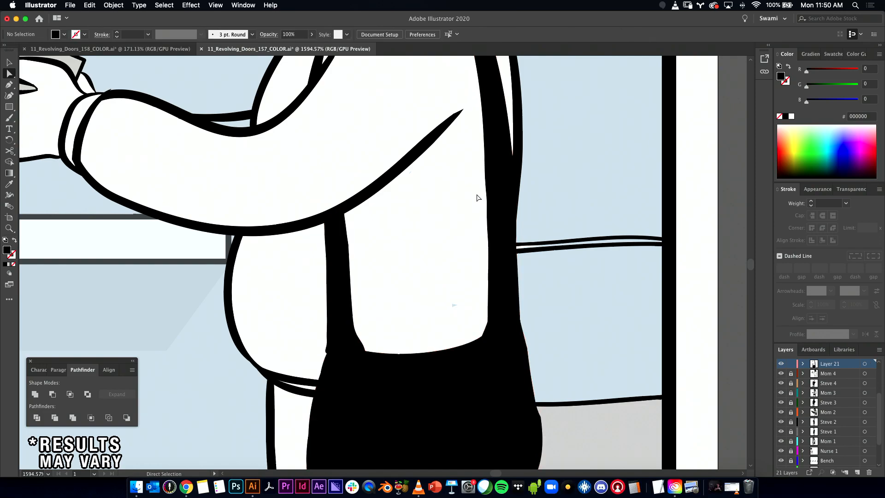
click(501, 265)
click(113, 5)
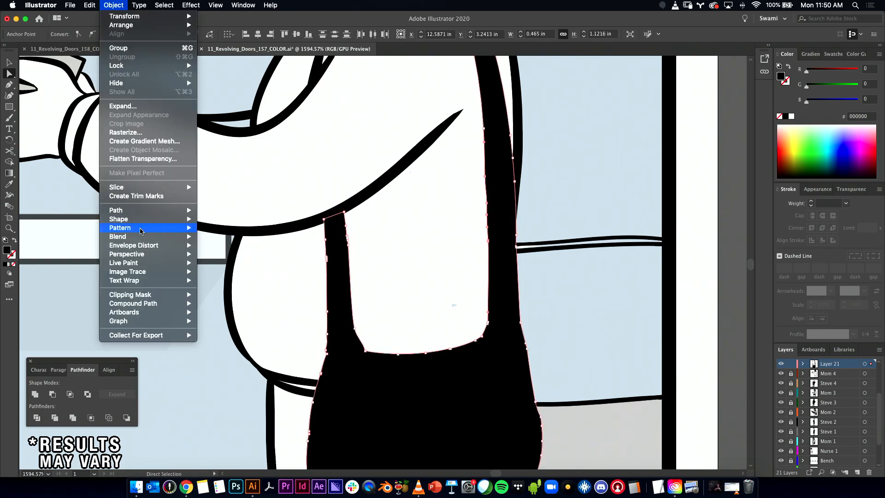
mouse_move(143, 222)
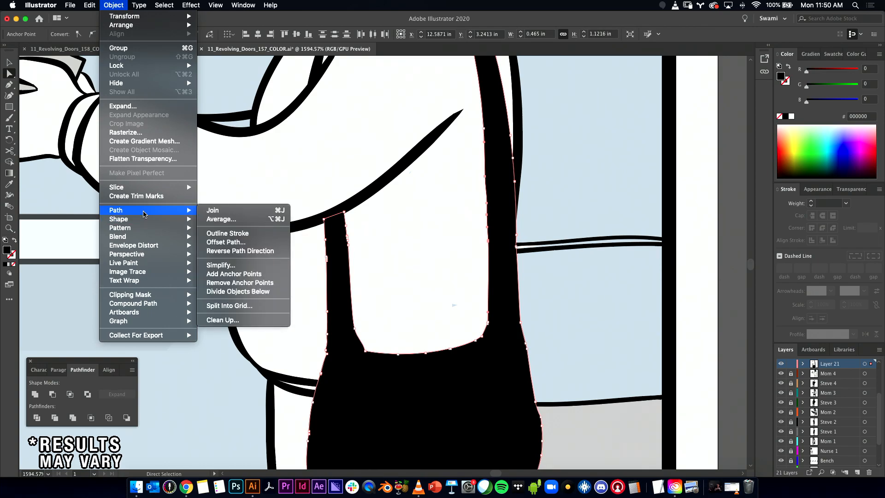
click(232, 284)
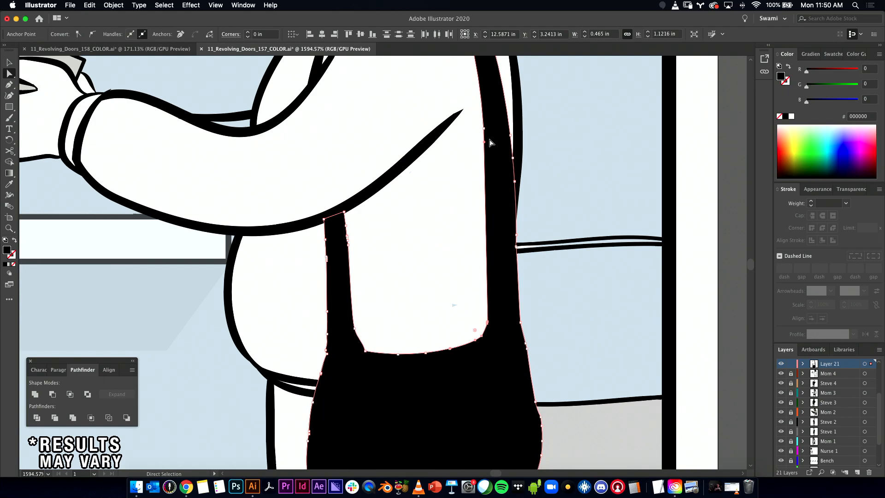
drag(486, 144, 493, 236)
click(473, 238)
- Remove the extra anchor points along the inner edge of the short front strap and reshape its curve
drag(552, 233, 647, 257)
click(416, 203)
drag(434, 183, 411, 321)
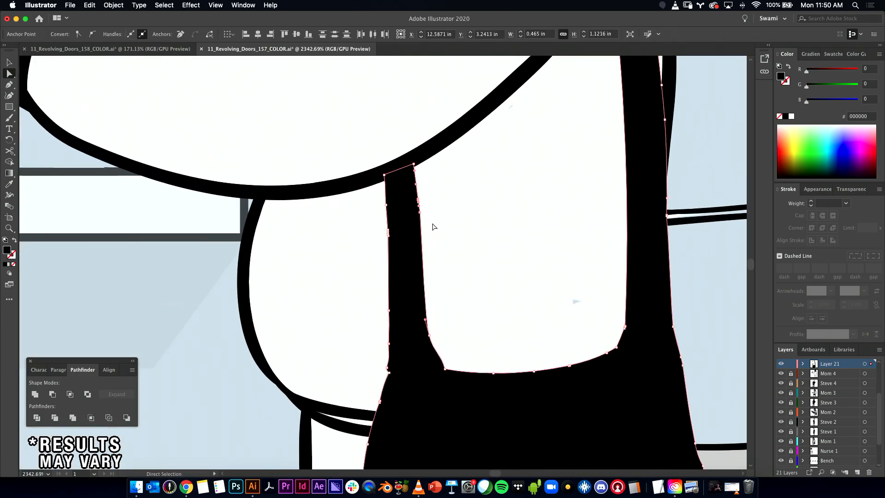
click(113, 5)
mouse_move(169, 211)
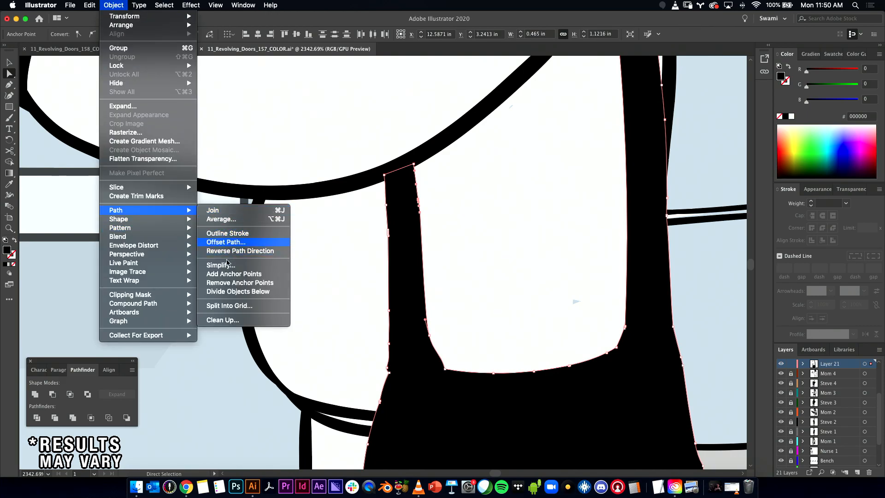
click(240, 283)
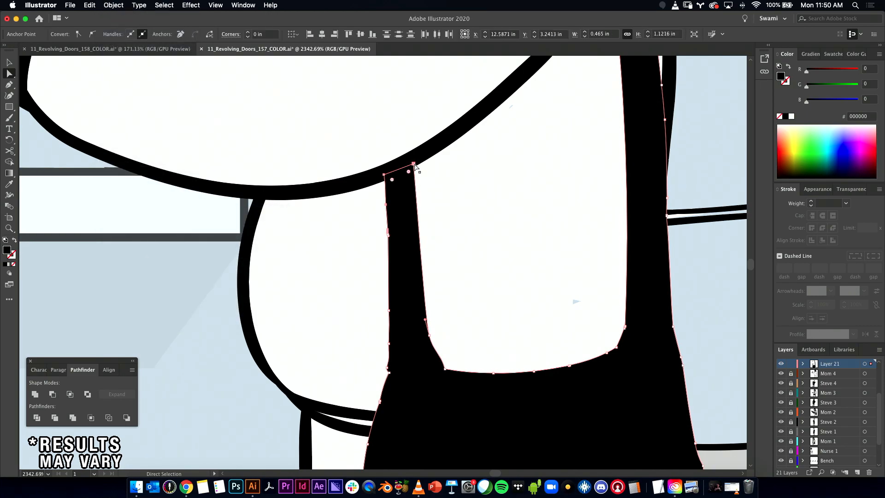
click(413, 165)
click(424, 340)
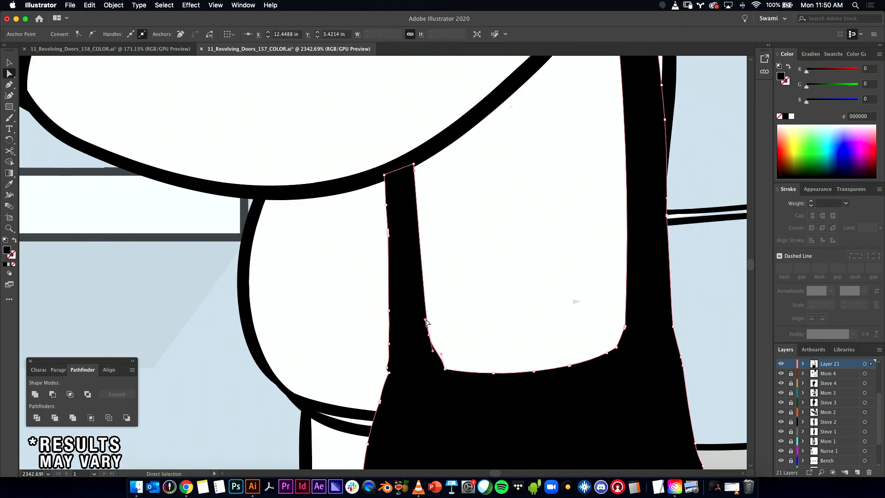
drag(424, 321, 415, 239)
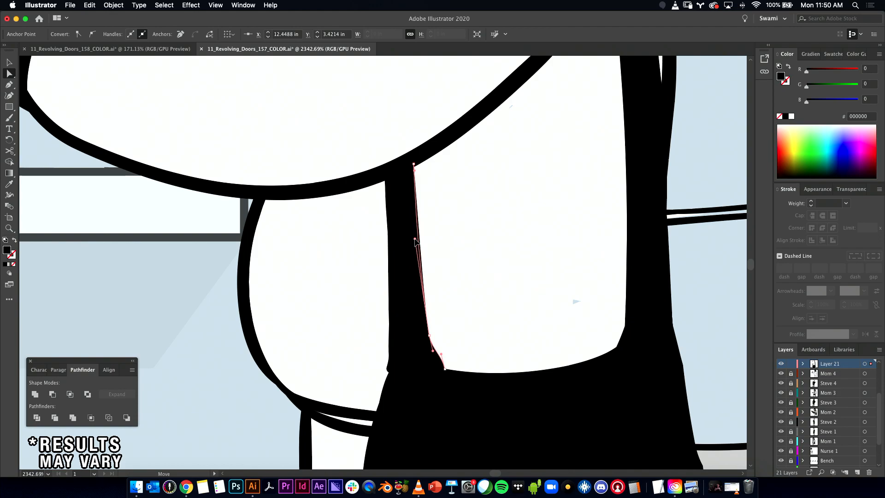
- Remove the extra anchor points along the outer edge of the short front strap and smooth its curve
drag(375, 200, 400, 351)
click(113, 5)
mouse_move(171, 215)
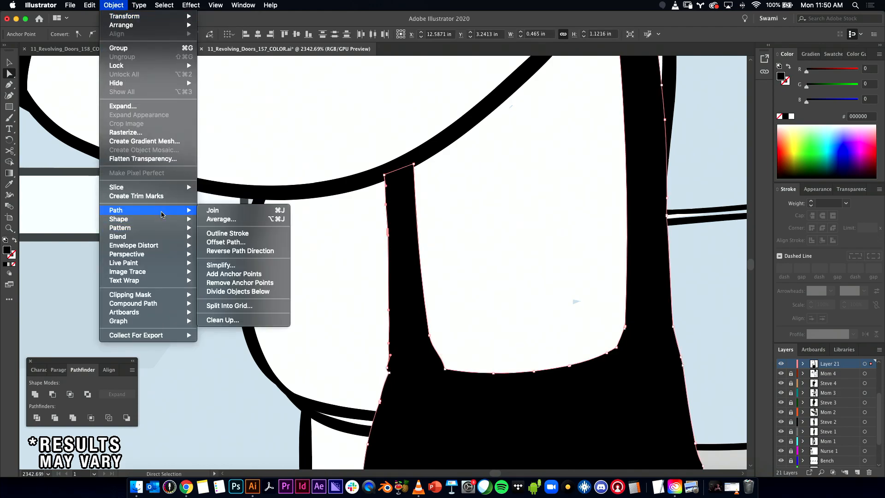
click(229, 282)
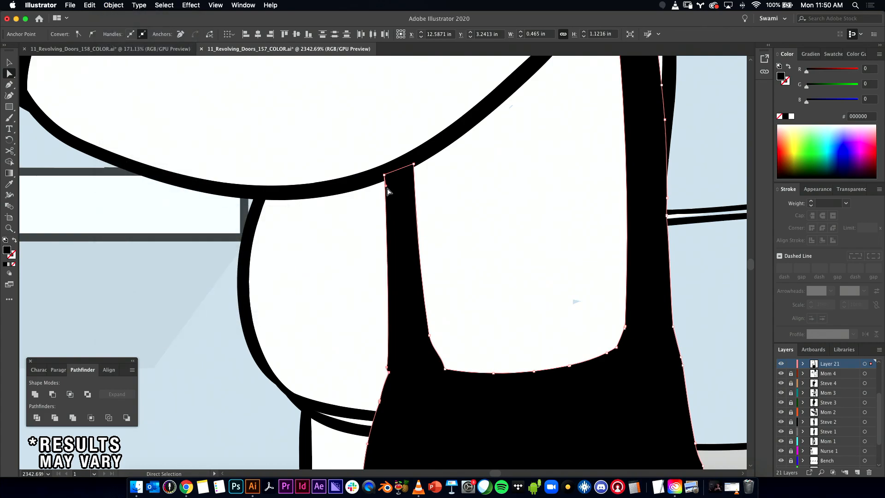
drag(383, 226, 385, 260)
click(352, 283)
- Examine the small blue fleck in the gap between the bag's straps and try to select it
drag(533, 269, 448, 274)
scroll(446, 312, down, 3)
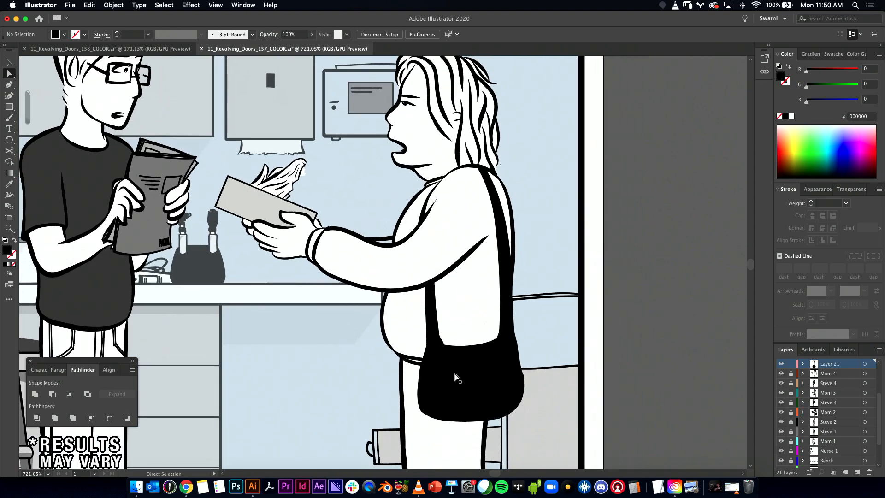
click(456, 384)
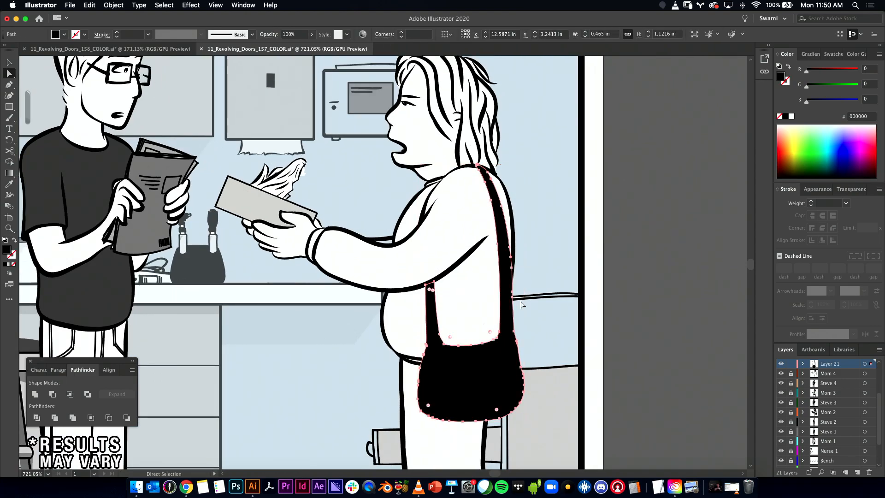
key(v)
scroll(460, 360, up, 4)
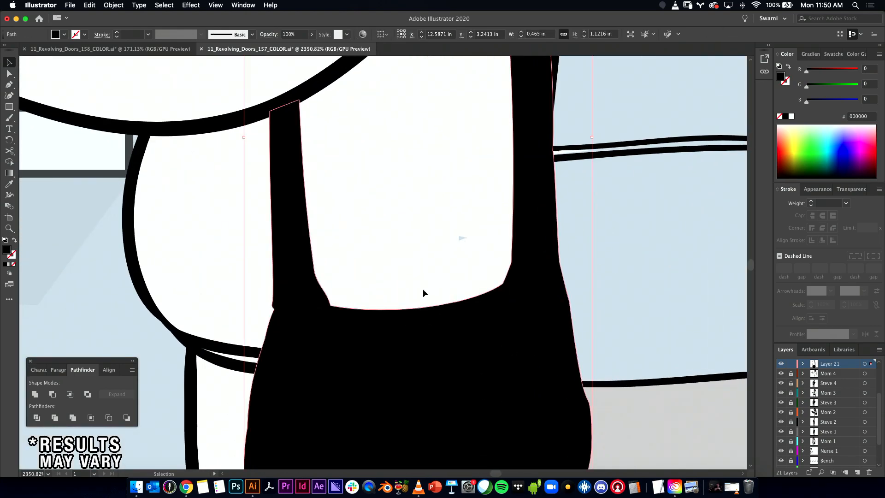
click(454, 242)
key(a)
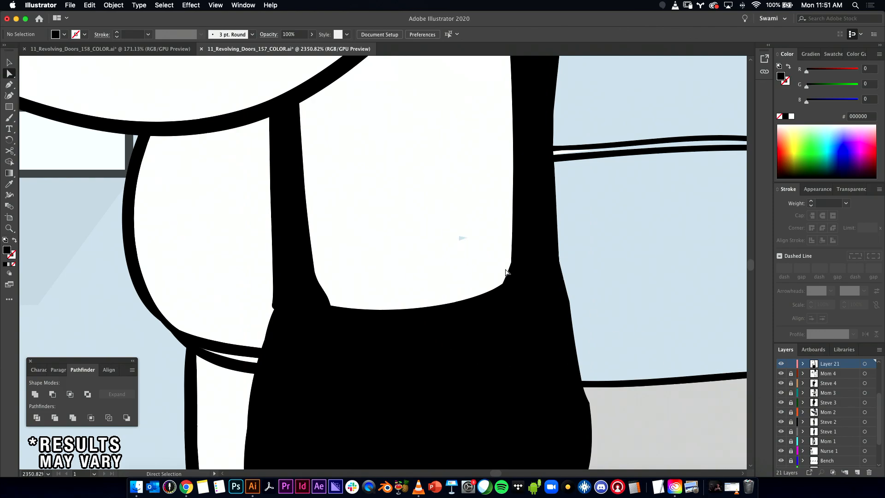
click(457, 236)
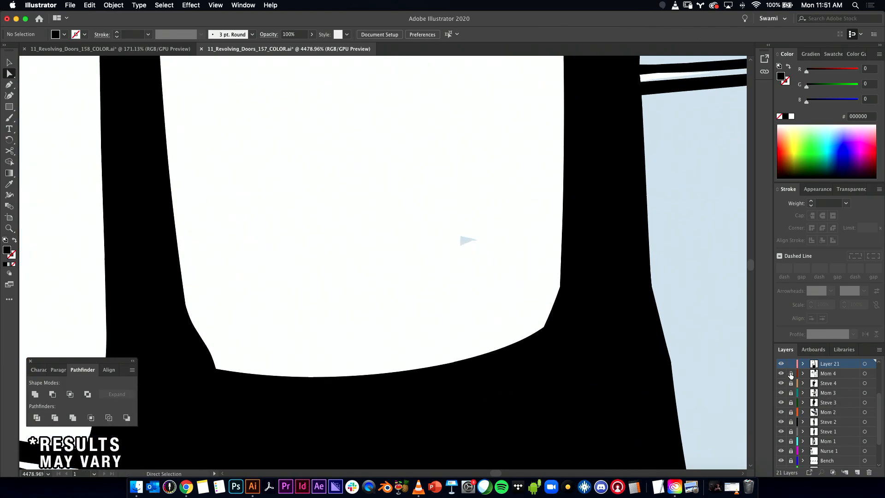
click(469, 240)
click(461, 246)
click(466, 256)
- Delete the bag to check the figure behind it, and undo the deletion
key(v)
click(468, 403)
scroll(549, 389, down, 5)
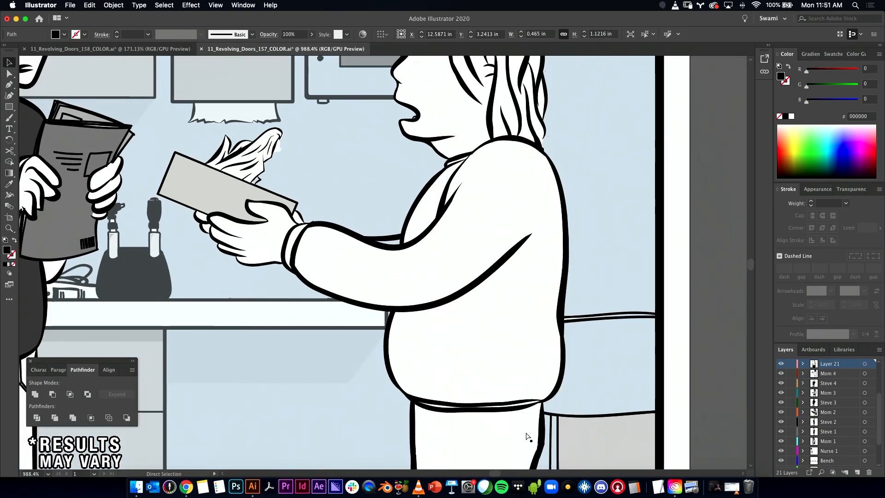
key(super+z)
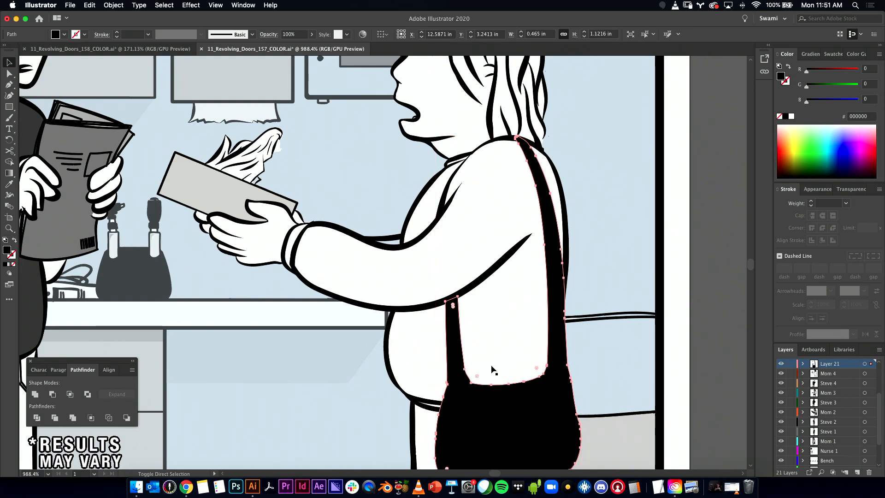
- Move the bag off the woman to inspect the outlines beneath it, and undo the move
scroll(470, 247, up, 4)
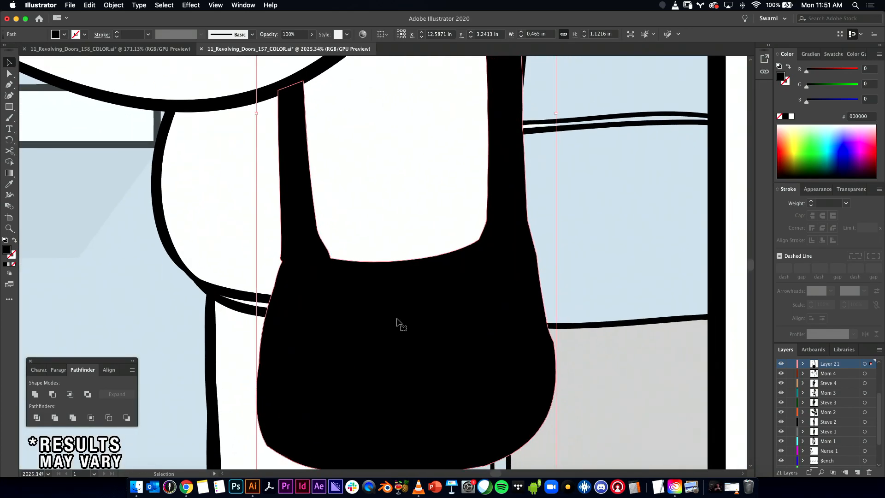
click(394, 280)
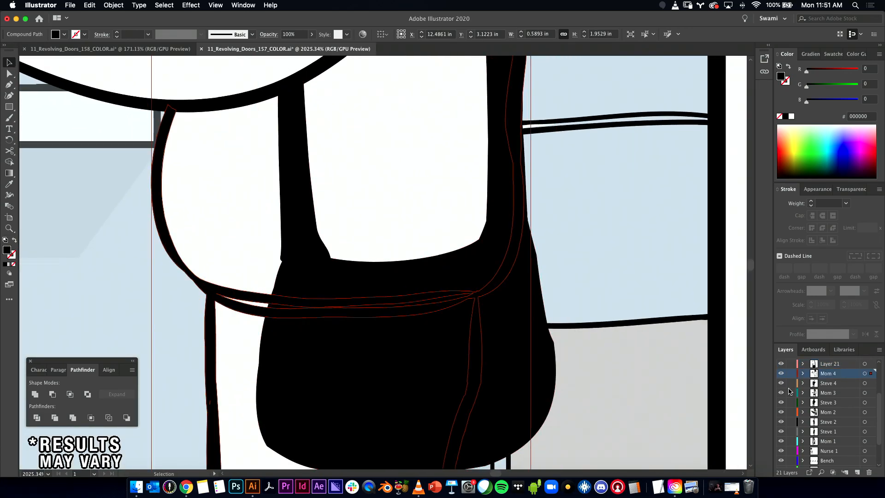
alt+click(791, 373)
alt+click(790, 374)
click(474, 307)
drag(415, 318, 629, 315)
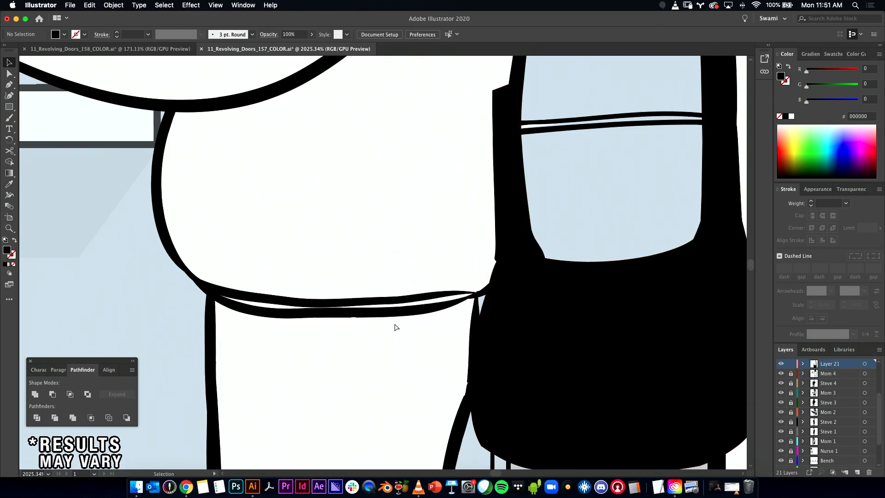
key(super+z)
key(super+shift+a)
- With Layer 21 hidden and the Mom 4 layer unlocked, select the thin white patch on the woman's lower torso
drag(614, 327, 419, 316)
drag(538, 357, 418, 335)
click(446, 319)
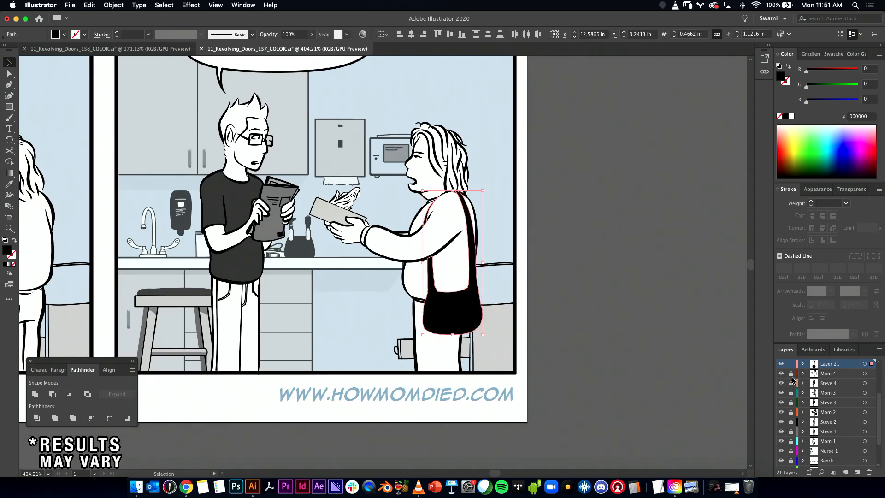
click(782, 365)
click(781, 374)
click(781, 374)
click(790, 374)
drag(436, 289, 678, 287)
drag(645, 251, 417, 387)
click(595, 253)
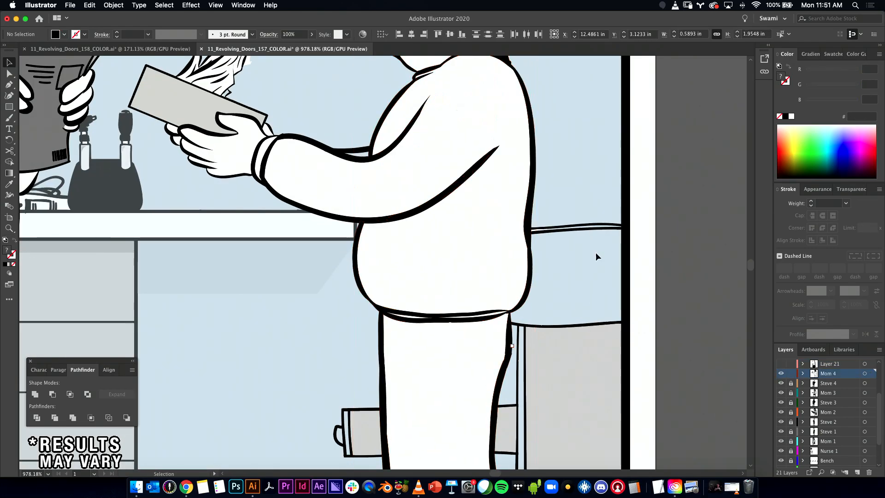
click(466, 269)
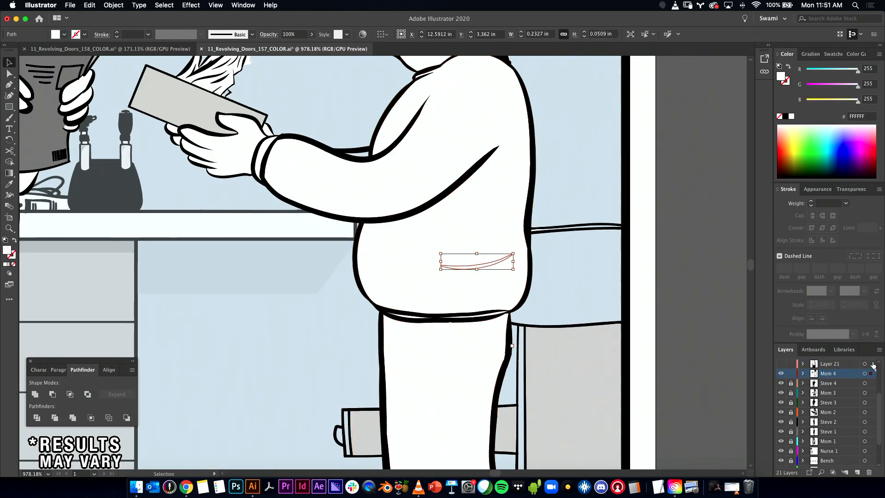
- Lock the Mom 4 layer, show Layer 21 again and select the bag
click(791, 374)
click(780, 363)
key(super)
click(535, 351)
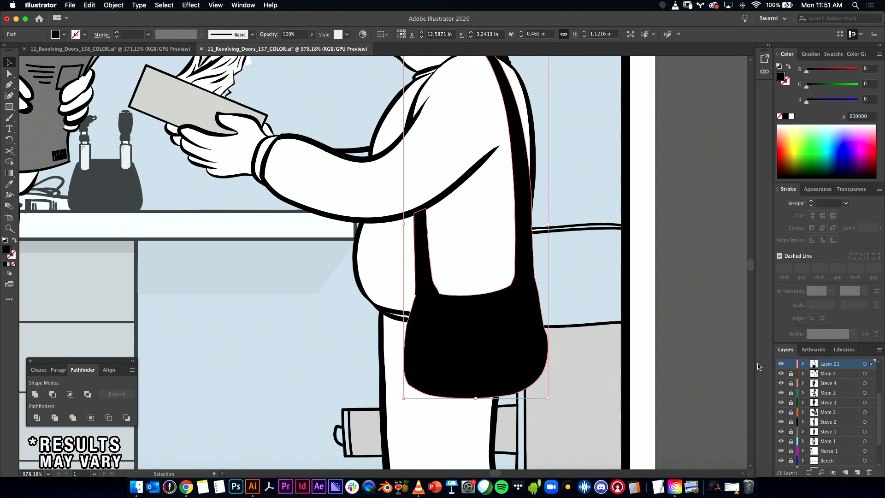
- Cut and paste the bag, and undo both operations
key(super+x)
key(super+v)
key(super+z)
key(super+z)
- Shift the bag about 0.38 in to the right to select the artwork around it, and undo the shift
click(479, 320)
click(604, 339)
drag(473, 320, 591, 320)
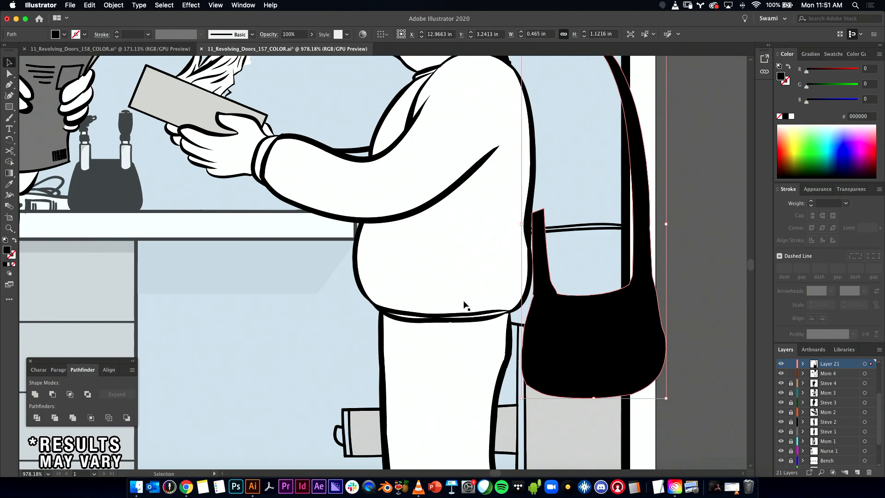
click(465, 304)
drag(698, 260, 449, 361)
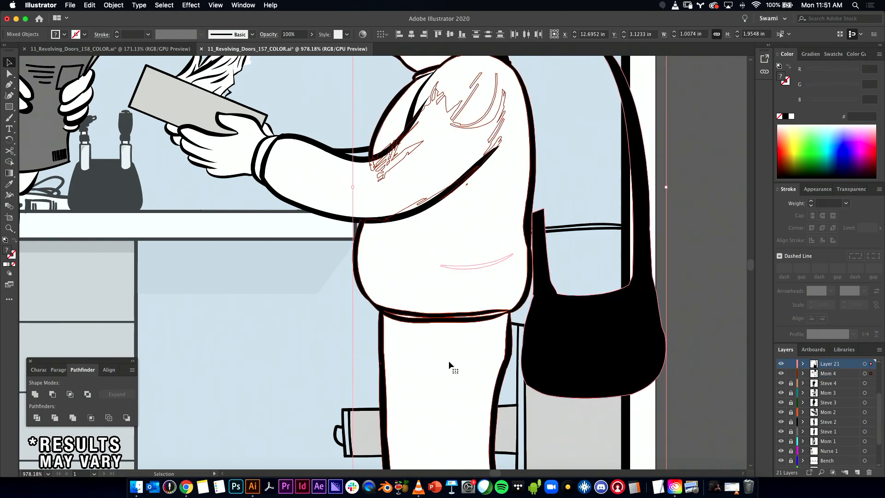
key(super+z)
key(super+z)
key(v)
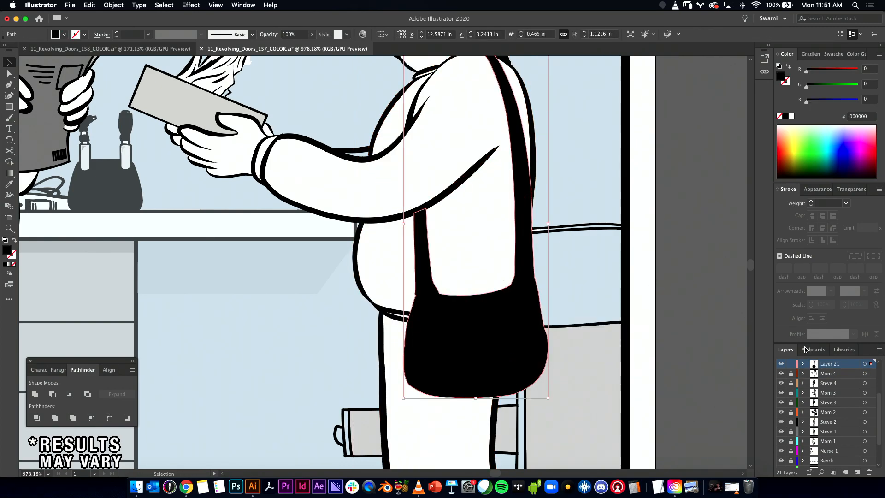
- Reposition the thin white patch in the gap between the bag's straps
click(791, 373)
click(474, 248)
key(super+a)
drag(469, 264, 460, 303)
click(690, 287)
drag(594, 338, 437, 372)
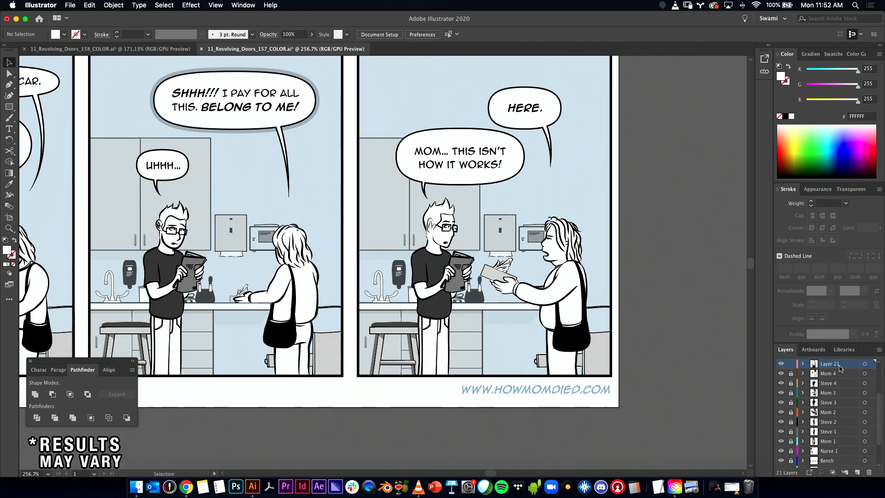
- Move the grouped bag artwork from Layer 21 into the Mom 4 layer and delete the empty Layer 21
click(865, 364)
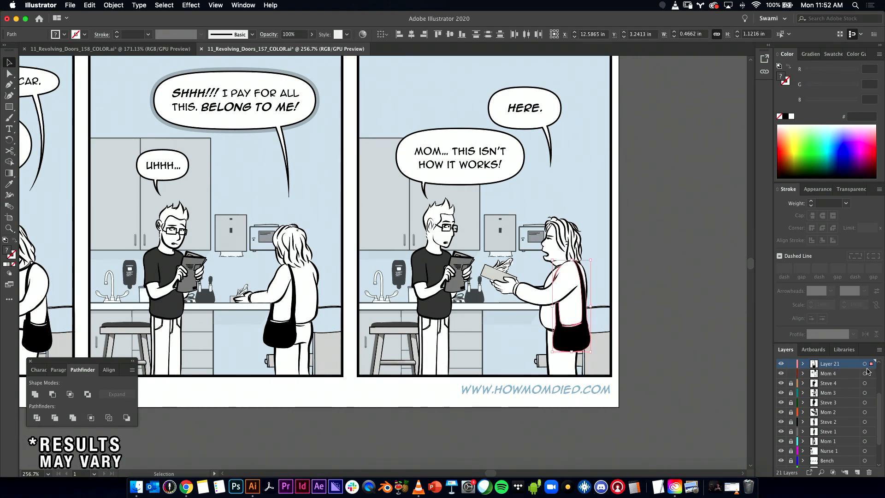
drag(869, 376, 870, 374)
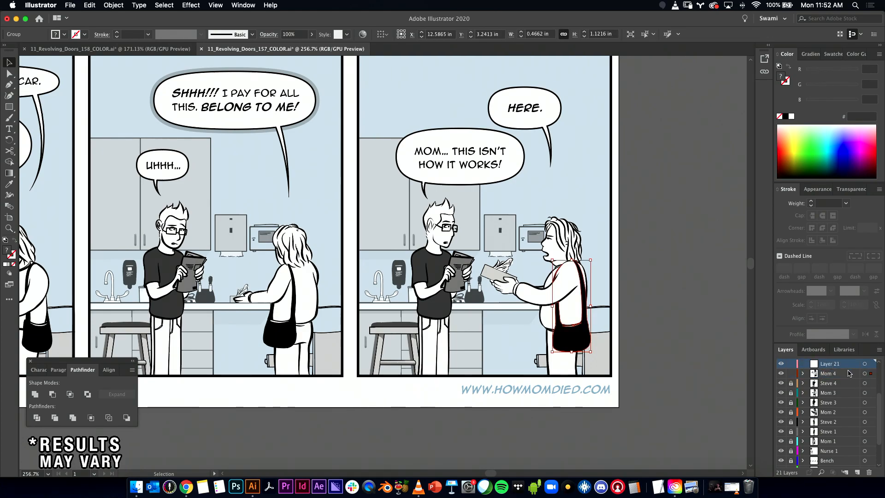
click(868, 473)
click(650, 328)
- Save the comic and export it as a 600 ppi PNG with a white background, replacing 11_Revolving_Doors_157_COLOR-01.png
key(super+0)
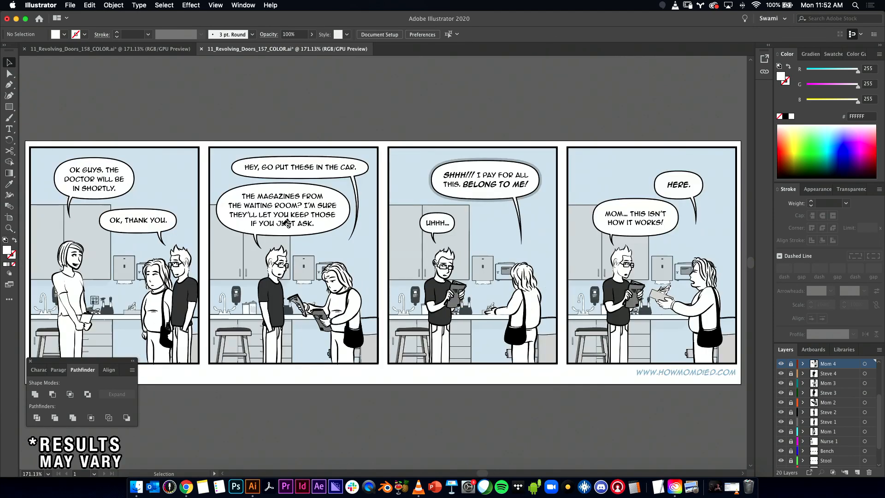
key(super+s)
click(70, 5)
mouse_move(108, 157)
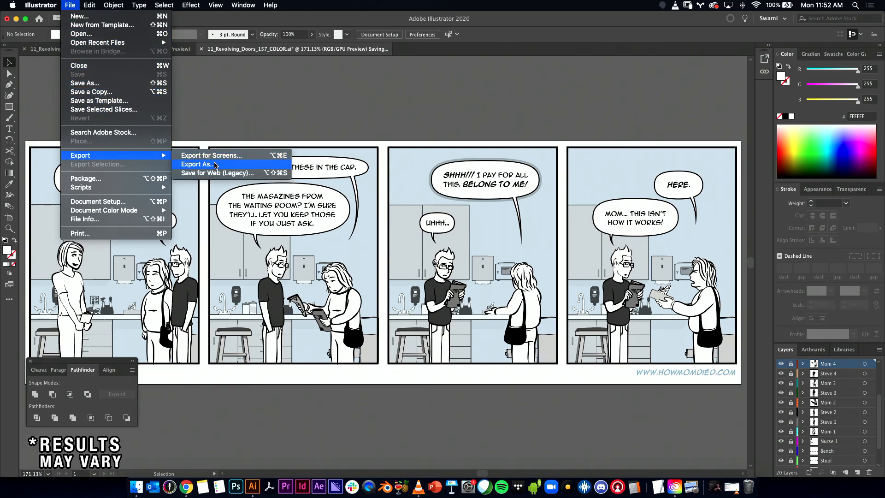
click(215, 165)
click(391, 332)
click(689, 350)
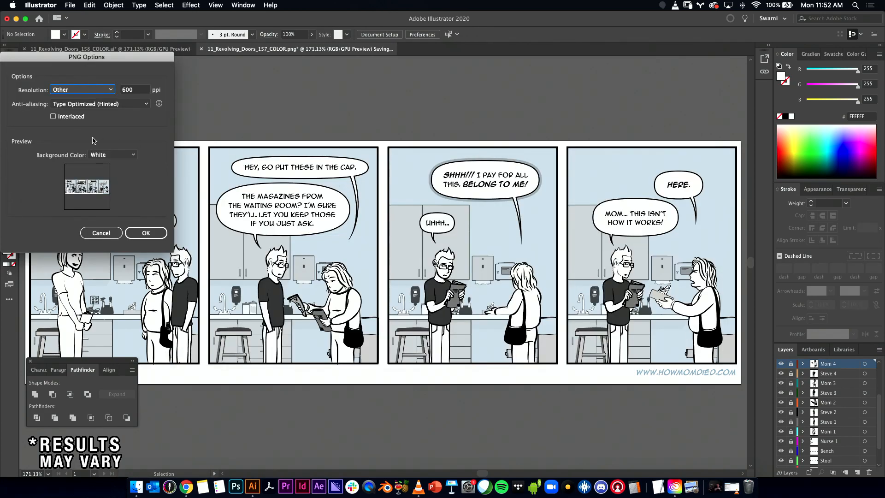
click(148, 231)
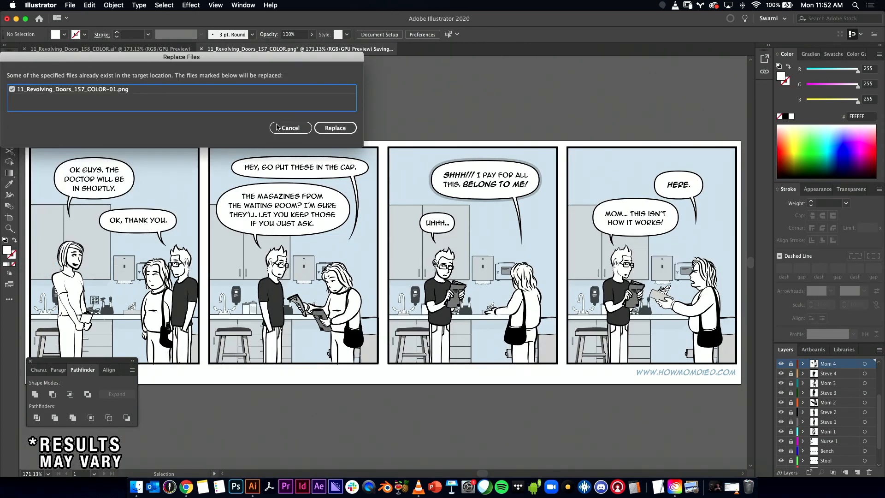
click(334, 127)
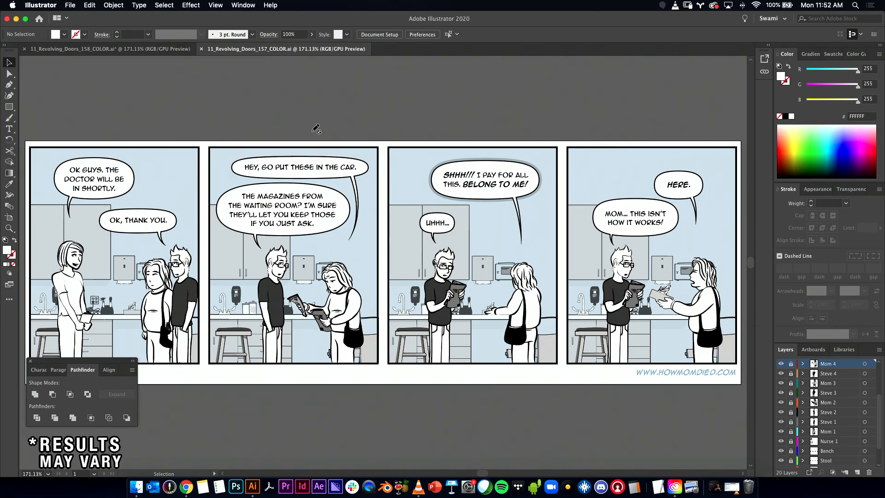
- Switch to Finder and open 11_Revolving_Doors_157_COLOR-01.png from the COLOR folder to review the exported comic
click(137, 486)
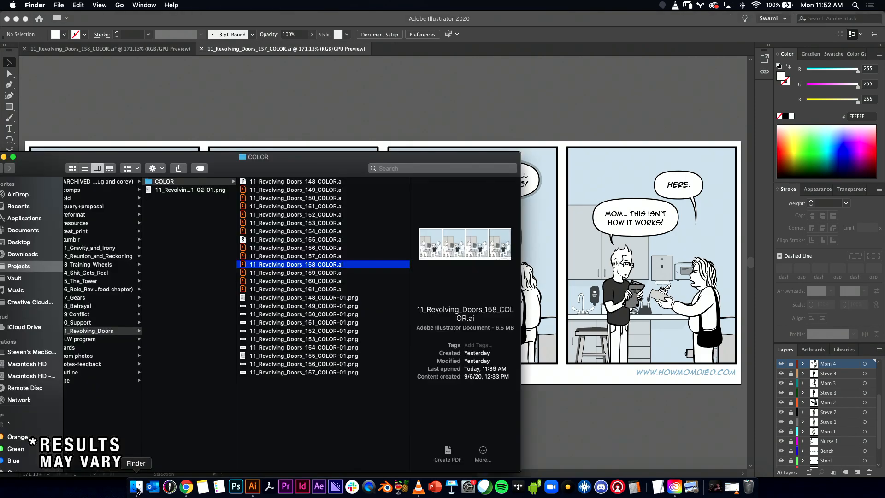
click(318, 364)
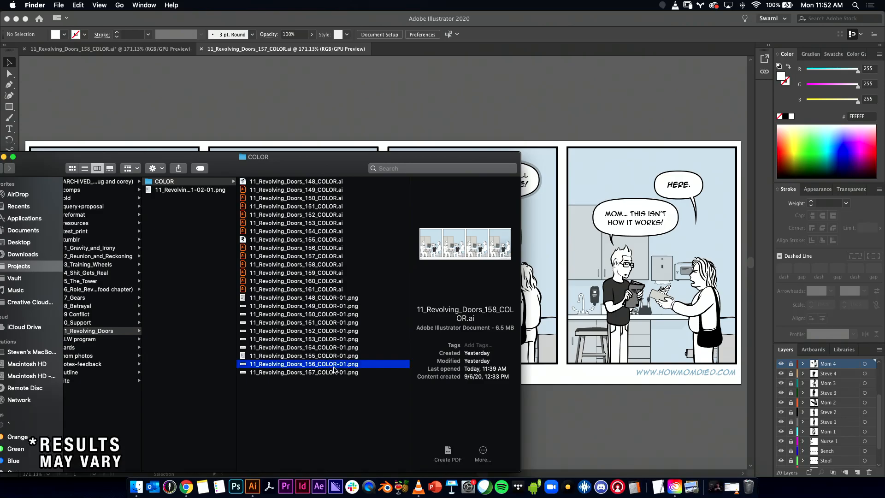
double_click(331, 373)
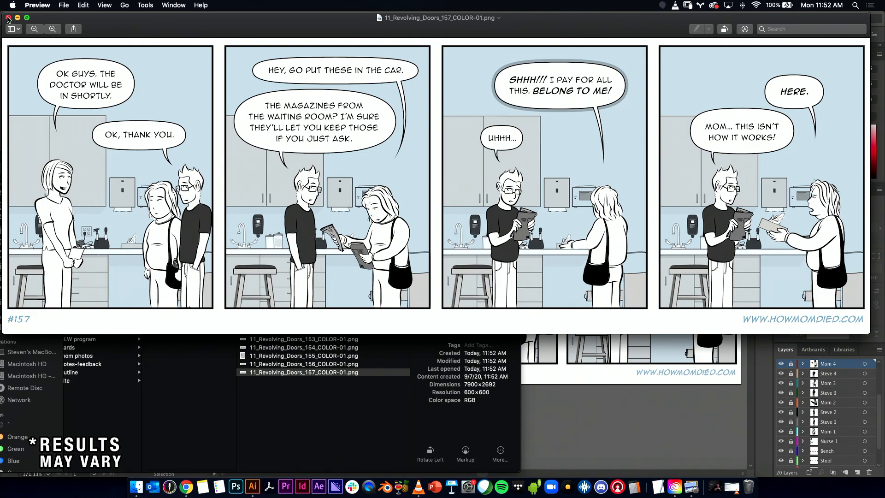
- Close the exported image preview and the comic 157 document, leaving comic 158 open
click(8, 18)
click(316, 116)
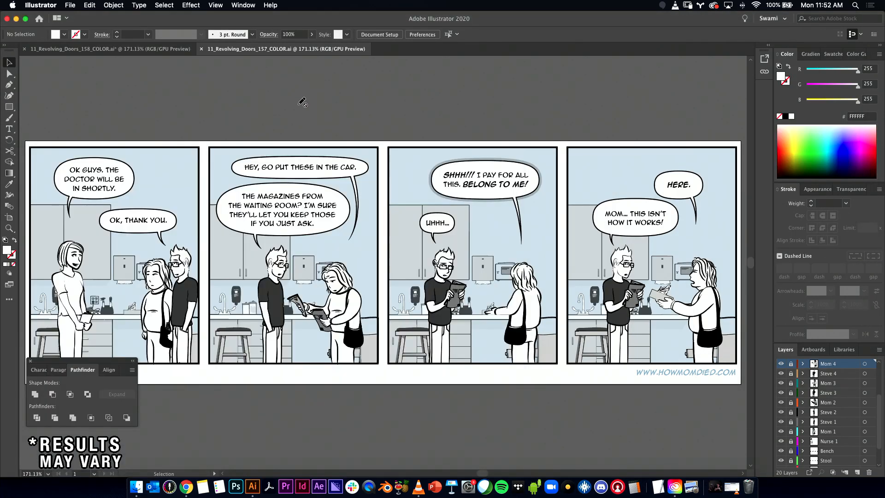
key(super+w)
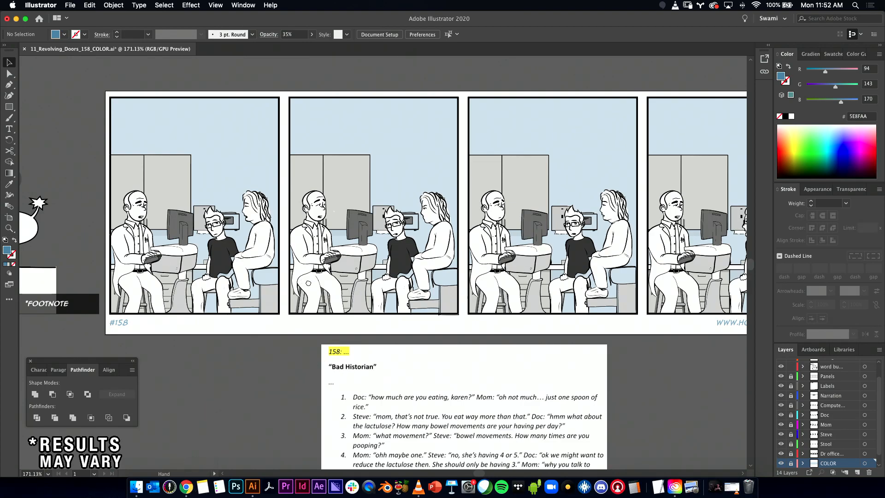
- Move the TALK speech bubble with its text from the pasteboard into the upper part of comic 158's first panel
drag(200, 252, 326, 288)
click(78, 178)
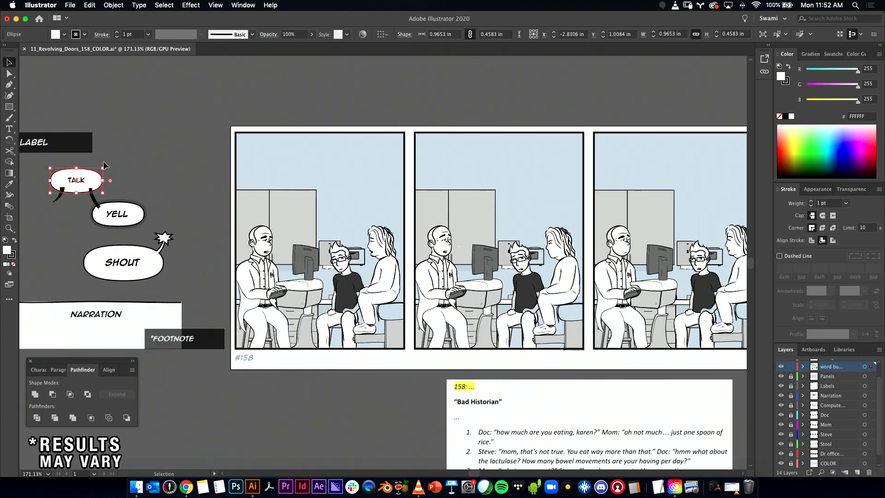
drag(78, 179, 288, 146)
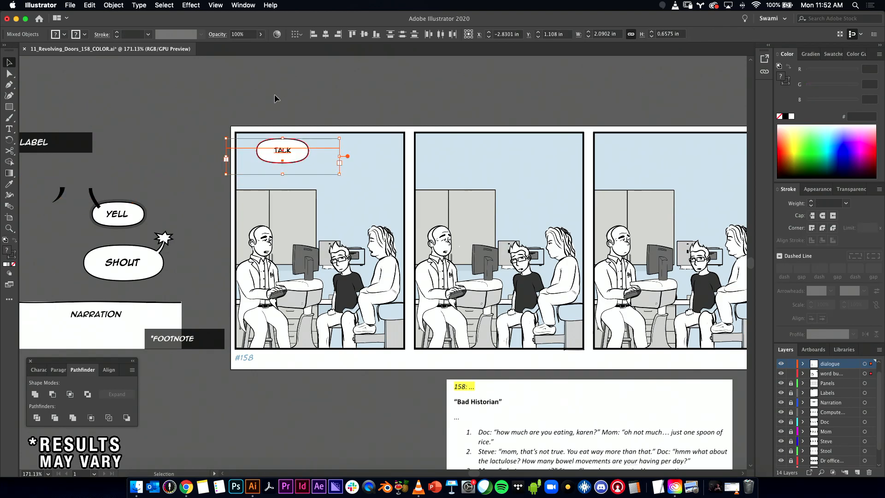
click(275, 95)
- Copy the doctor's opening question from item 1 of script 158 in Google Docs and return to Illustrator
key(super+Tab)
key(super+Tab)
key(super+Tab)
key(Tab)
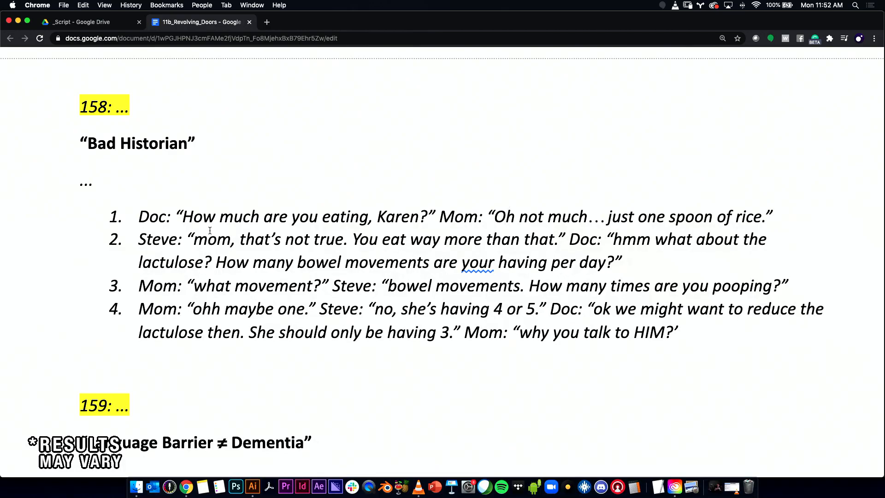
drag(187, 215, 430, 218)
key(super+c)
key(super+Tab)
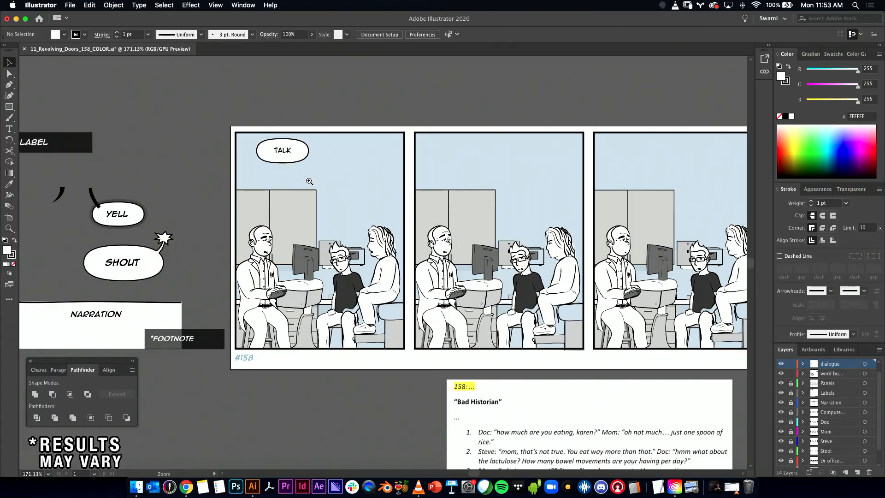
- Enlarge the first panel's TALK bubble to about 1.69 in wide and move its text into the middle of the bubble
scroll(308, 172, up, 5)
click(267, 132)
drag(268, 132, 366, 237)
click(306, 94)
click(292, 164)
drag(261, 157, 294, 183)
- Replace TALK with the doctor's copied question and narrow the text frame so the line fits inside the bubble
double_click(294, 183)
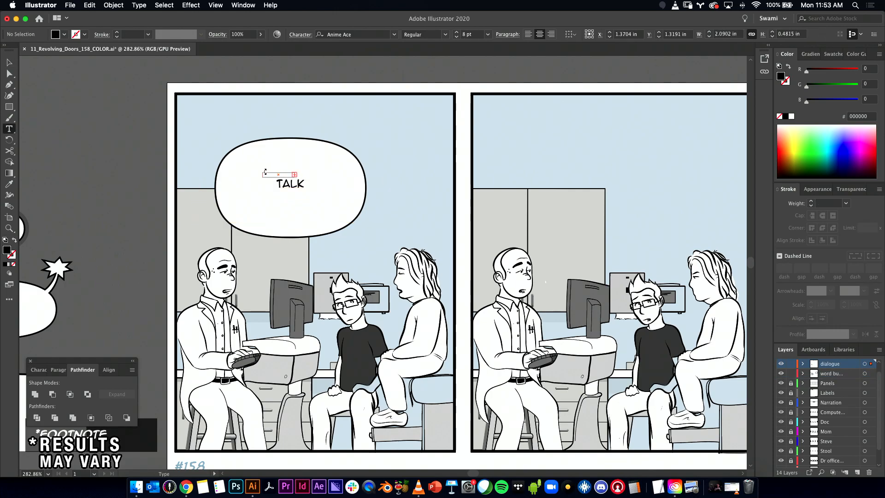
key(super+a)
key(super+v)
click(9, 62)
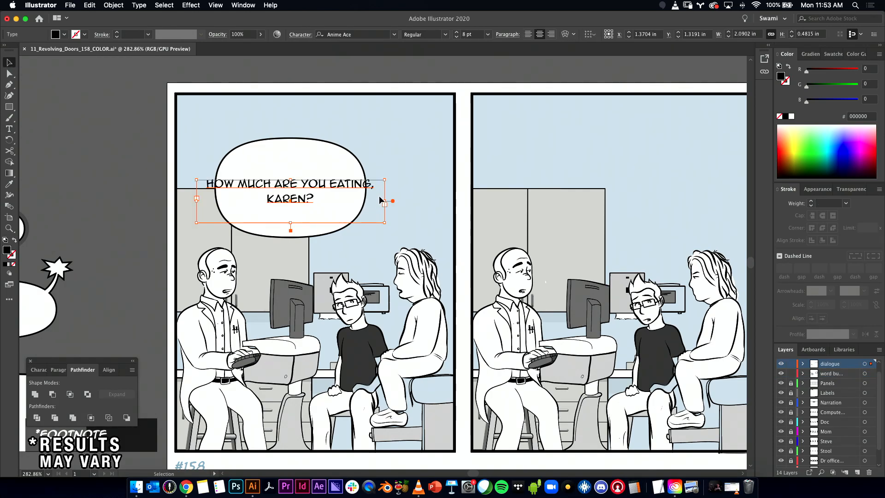
drag(386, 204, 357, 204)
- Resize the bubble around the doctor's question to about 1.73 by 0.71 in
click(304, 170)
drag(290, 137, 307, 162)
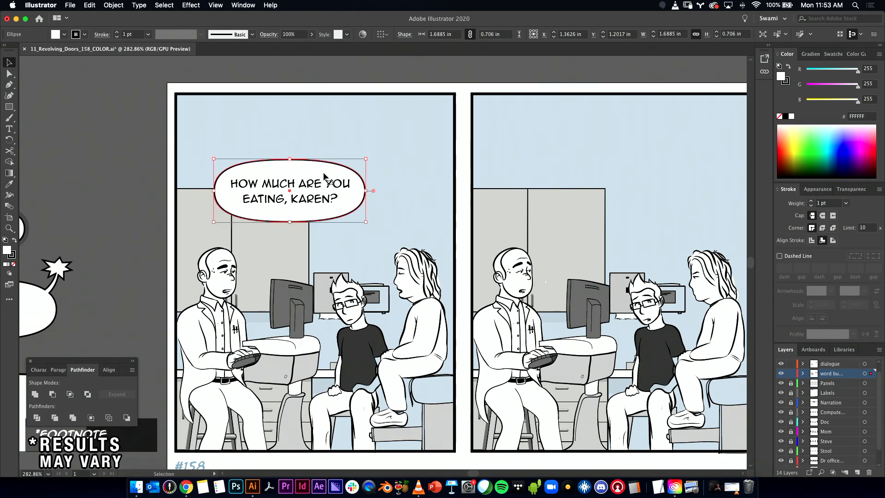
drag(364, 189, 366, 190)
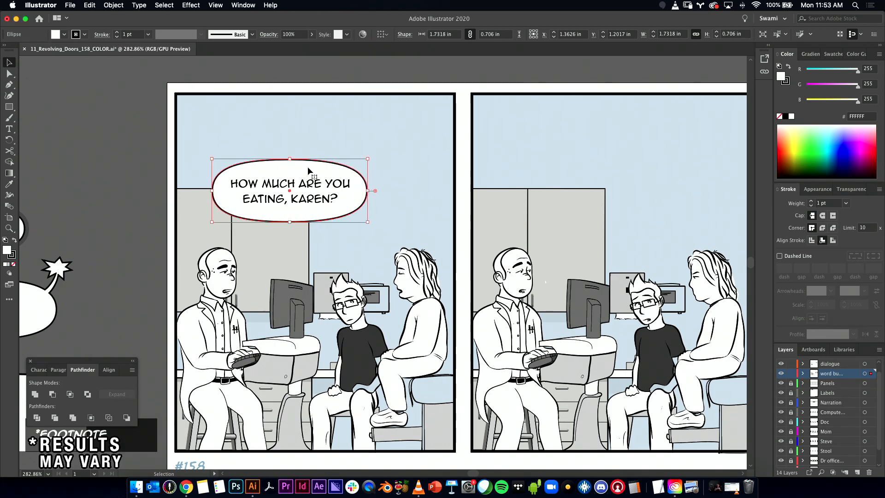
- Move the doctor's bubble and text higher in the first panel and widen the bubble to about 1.78 in
shift+click(311, 194)
drag(311, 193, 303, 164)
click(235, 134)
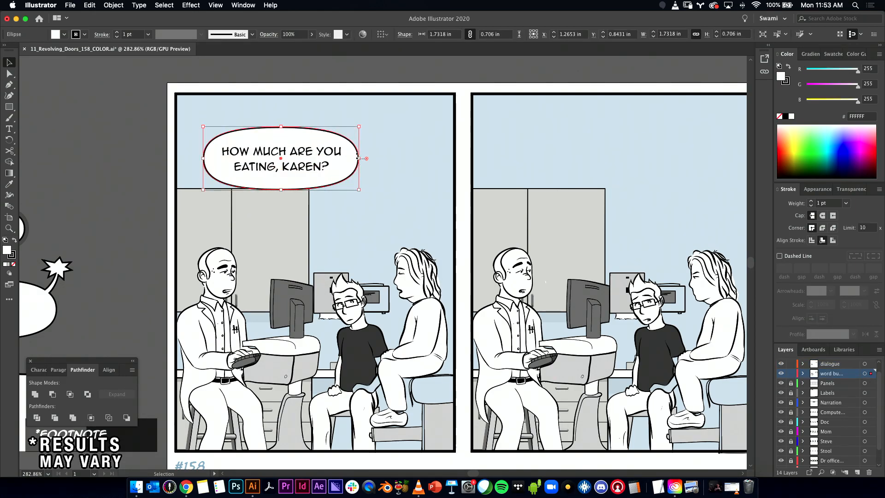
drag(358, 160, 319, 166)
shift+click(313, 165)
click(257, 231)
- In the Google Docs script, capitalize "Just" in Mom's first reply, copy that reply and return to Illustrator
key(super+Tab)
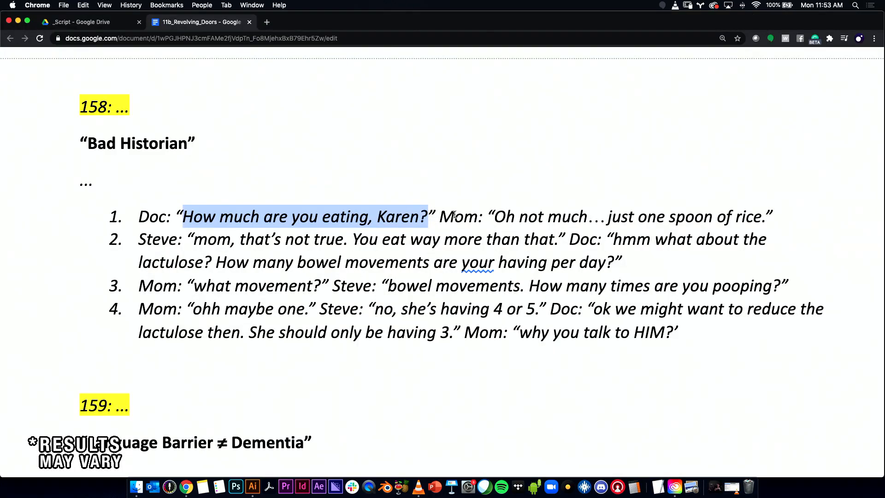
drag(497, 215, 756, 215)
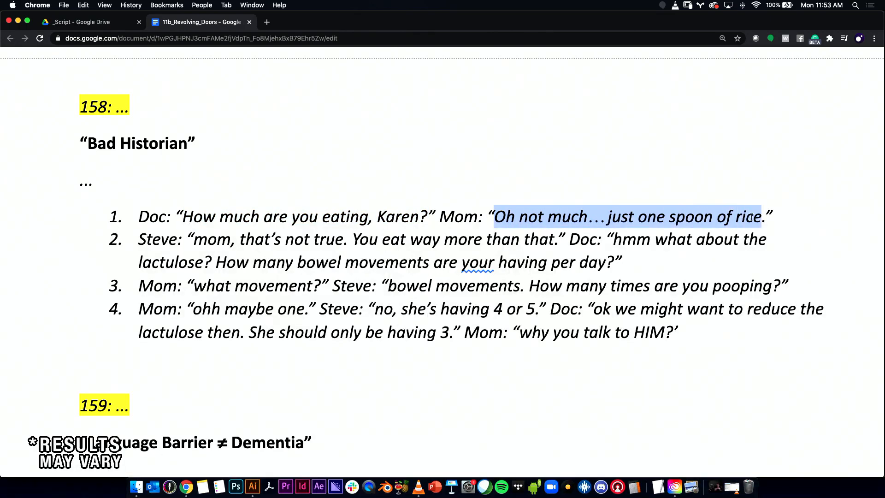
click(633, 215)
click(609, 215)
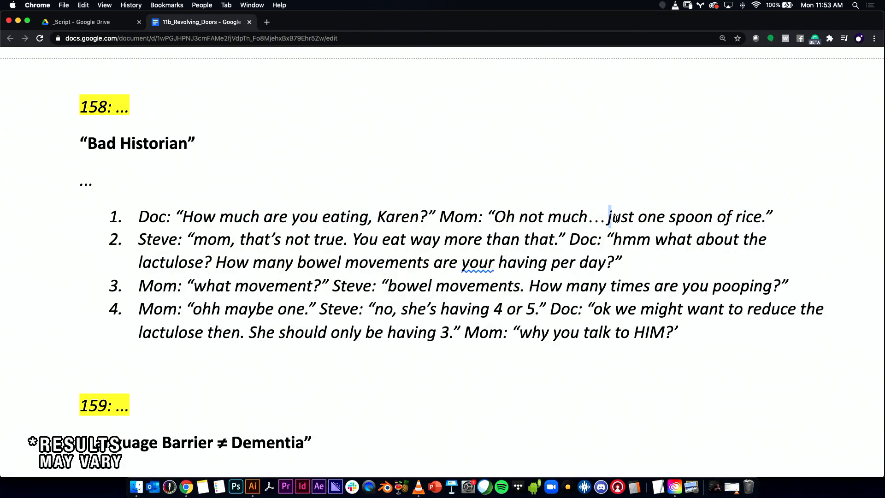
key(Delete)
text(J)
drag(498, 215, 766, 213)
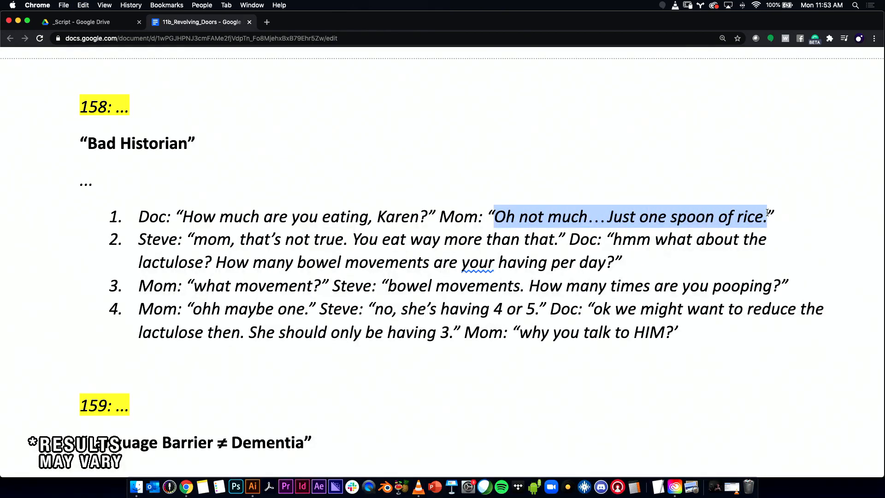
key(super+Tab)
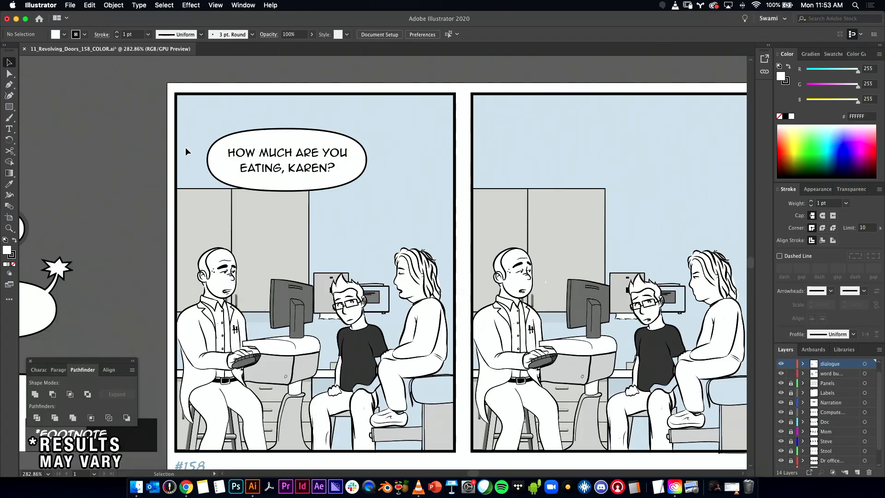
- Duplicate the doctor's bubble below it and replace the copy's text with "OH NOT MUCH... JUST ONE SPOON OF RICE."
drag(338, 119, 347, 217)
double_click(338, 206)
key(super+a)
text(OH NOT MUCH... JUST ONE SPOON OF RICE.)
key(Escape)
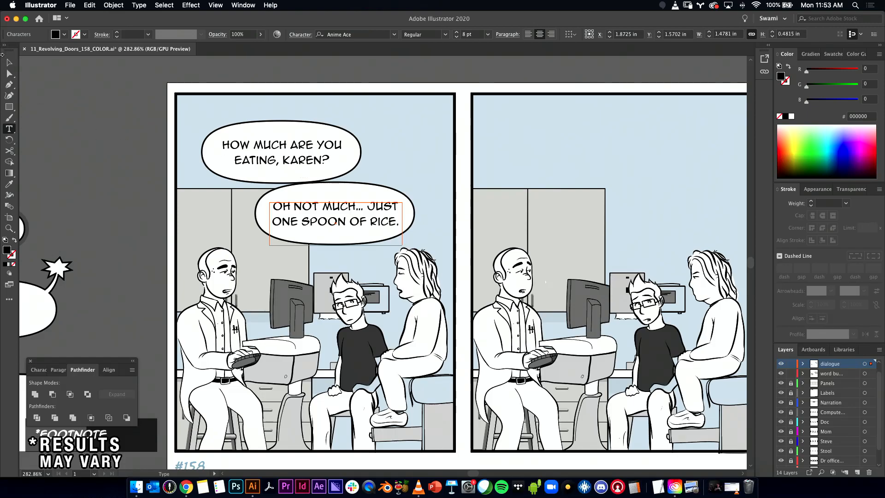
- Break Mom's reply before "JUST", narrow its text frame to about 1.29 in and nudge the text up inside the bubble
double_click(373, 206)
key(Return)
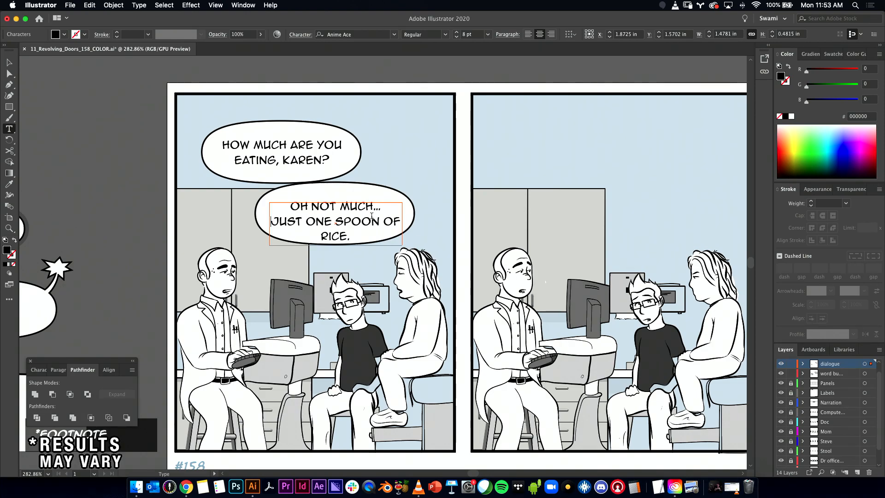
key(Escape)
drag(403, 226, 395, 226)
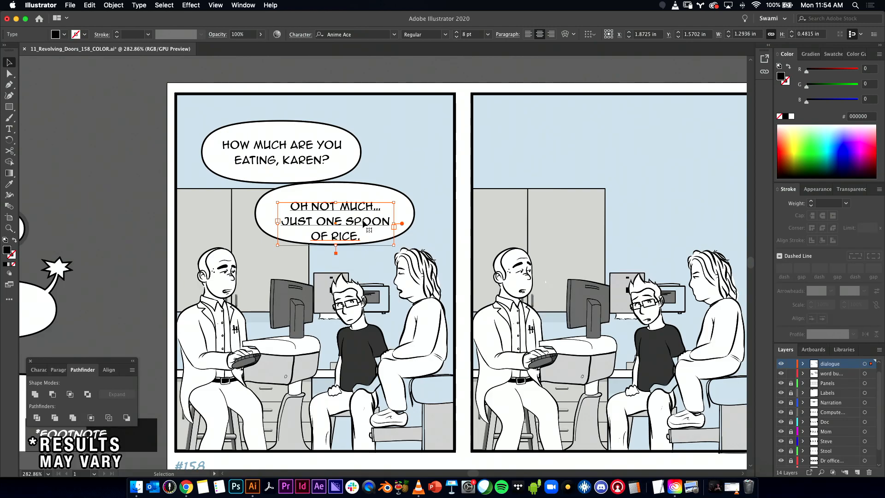
drag(362, 223, 364, 217)
- Resize the bubble around Mom's three-line reply to about 1.61 by 0.82 in
click(363, 192)
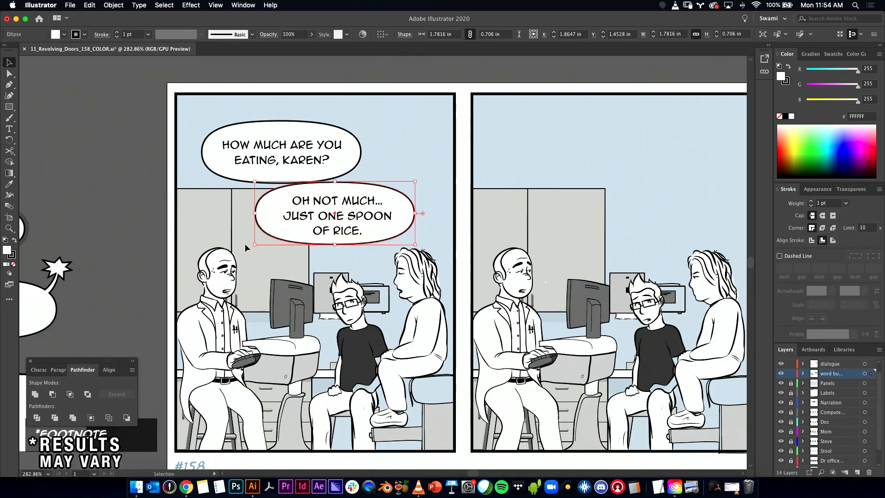
drag(255, 246, 267, 251)
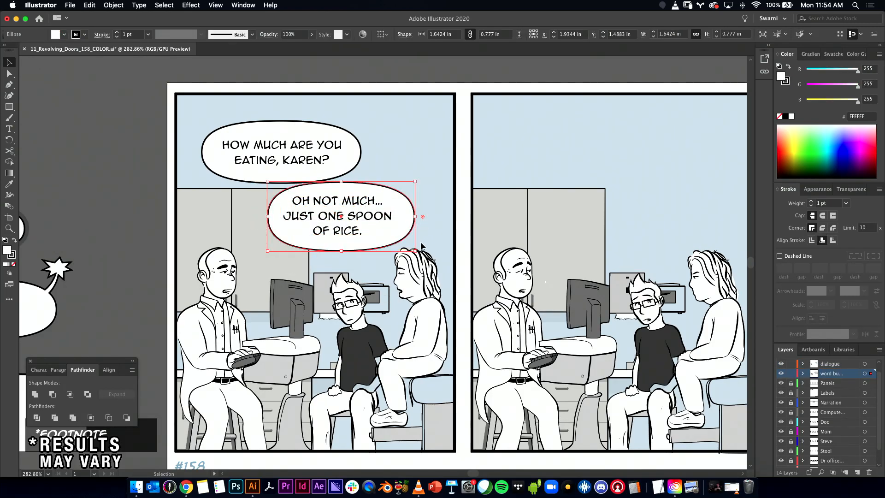
drag(415, 251, 411, 251)
drag(342, 181, 339, 178)
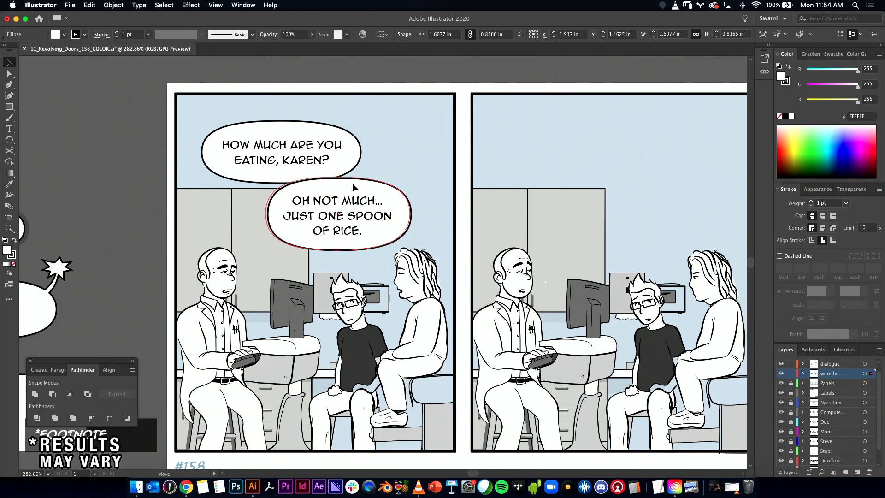
- Reposition the two overlapping dialogue bubbles with their text in the upper part of the first panel
shift+click(383, 217)
drag(364, 221, 372, 215)
drag(286, 110, 357, 197)
click(448, 154)
drag(488, 166, 351, 203)
drag(518, 178, 412, 168)
click(426, 151)
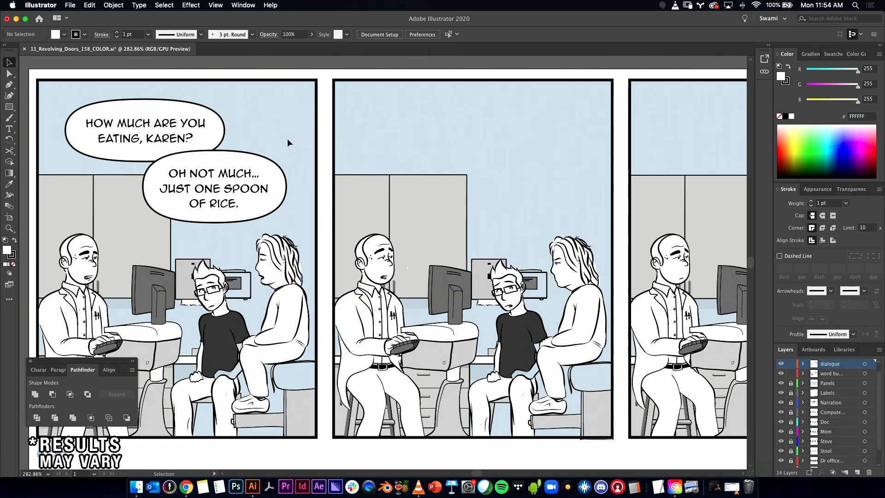
drag(226, 157, 113, 159)
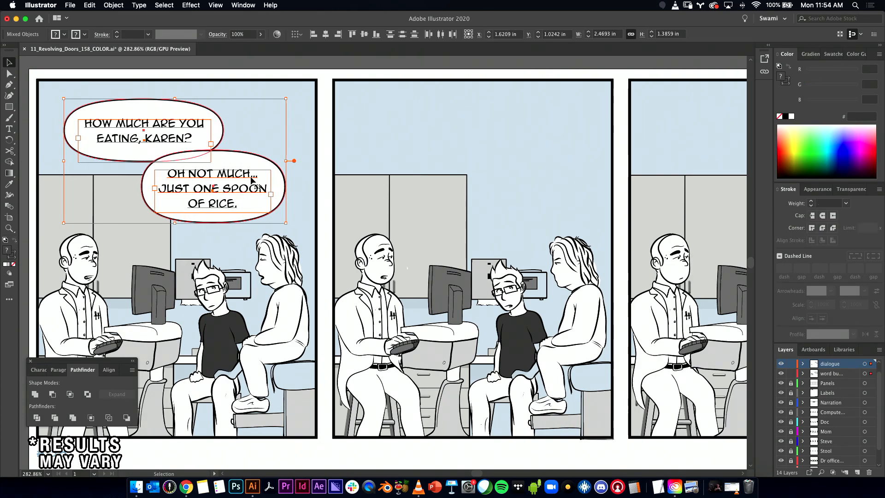
click(364, 135)
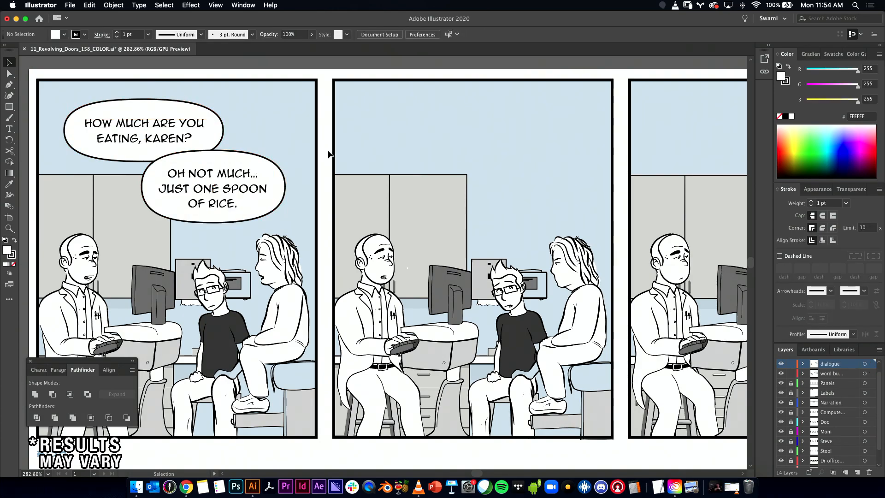
- In the Google Docs script, capitalize "Mom" in item 2's first line, copy that line and return to Illustrator
key(super+Tab)
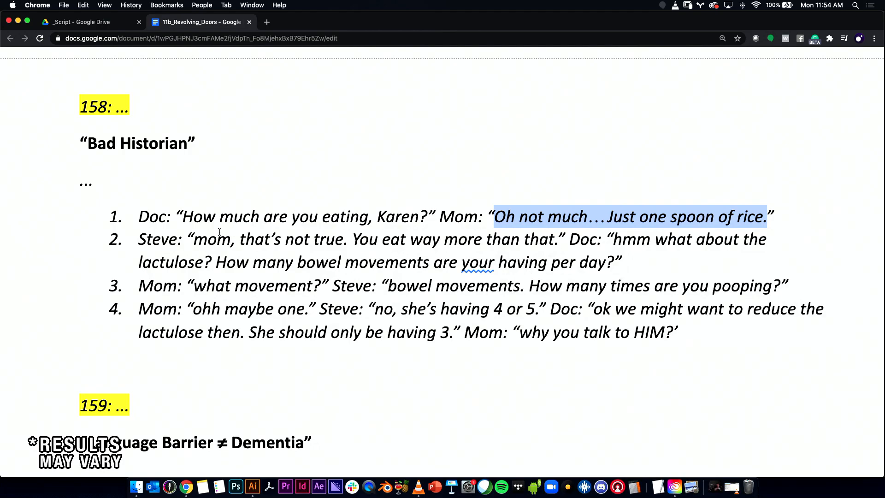
click(203, 240)
key(BackSpace)
text(M)
drag(195, 239, 558, 236)
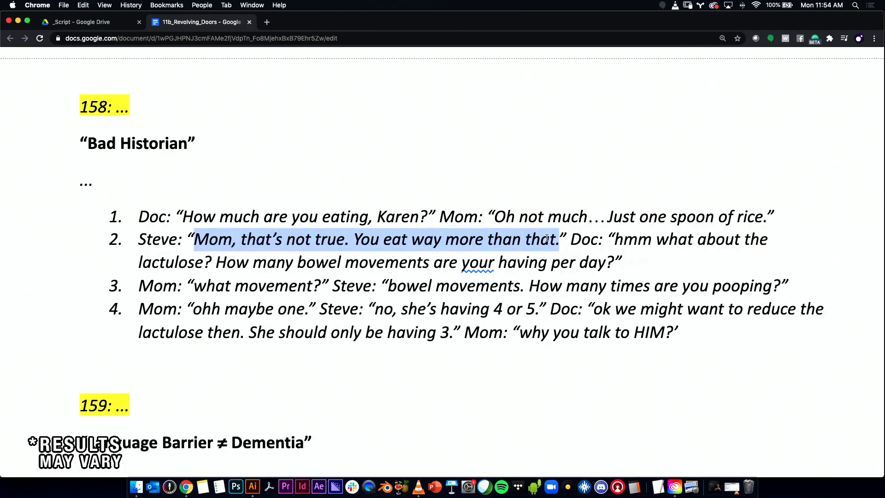
key(super+Tab)
- Duplicate the doctor's bubble and text from the first panel into the upper part of the second panel
drag(139, 133, 436, 148)
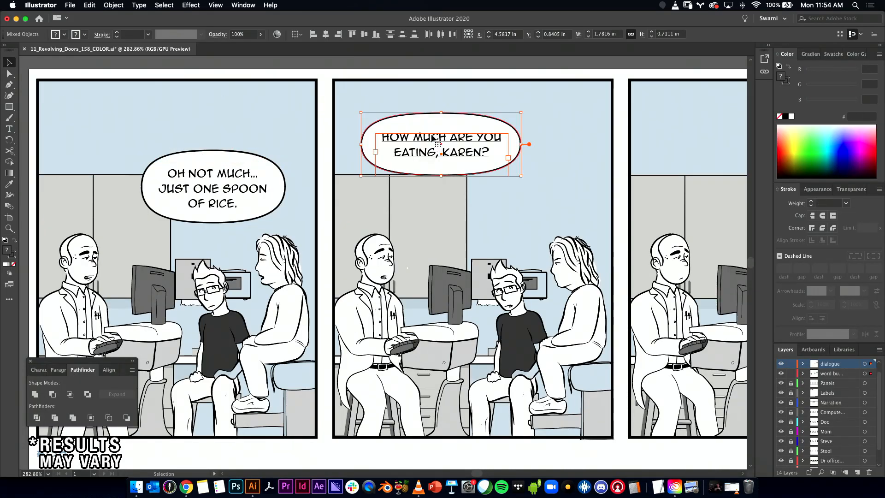
key(super+z)
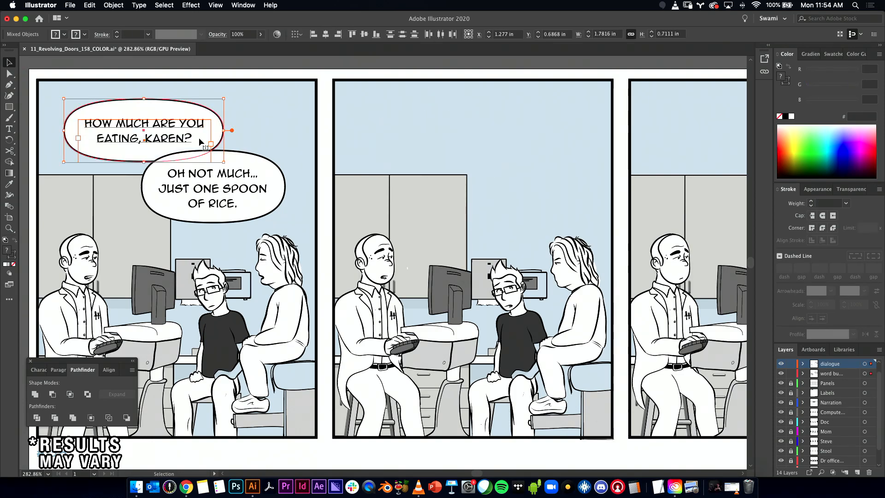
drag(159, 132, 414, 132)
click(471, 99)
- Replace the second panel's bubble text with "MOM, THAT'S NOT TRUE. YOU EAT WAY MORE THAN THAT."
key(t)
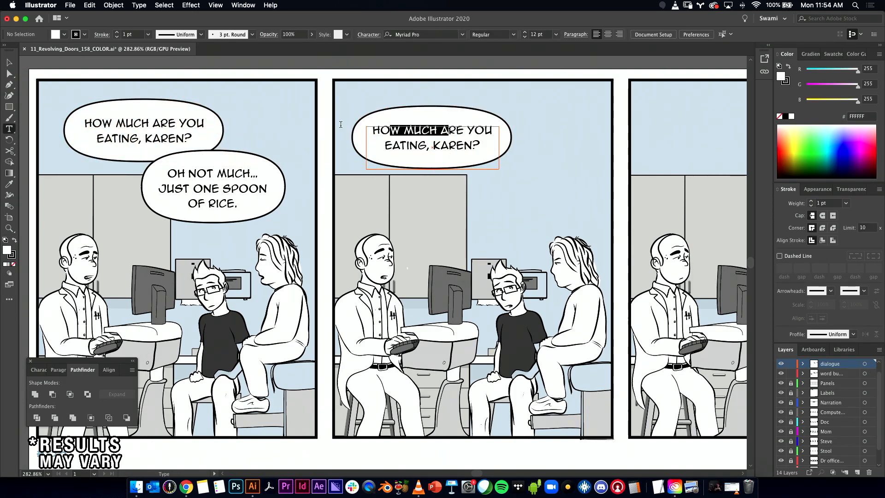
key(super+a)
text(MOM, THAT’S NOT TRUE. YOU EAT WAY MORE THAN THAT.)
click(9, 62)
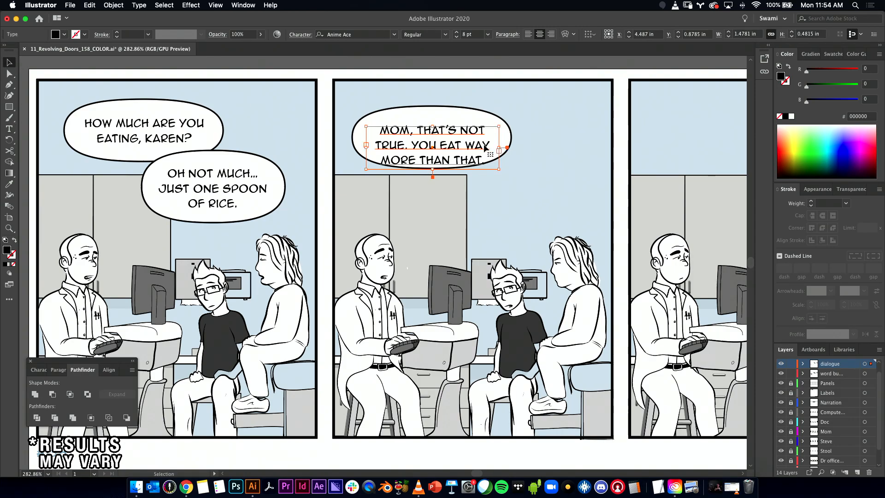
- Extend the second panel's bubble downward so it encloses all three lines of dialogue
click(468, 158)
drag(432, 174, 432, 181)
key(super+z)
- Set the word "WAY" in the second panel's dialogue to the Bold style of Anime Ace
key(t)
drag(465, 146, 501, 147)
click(44, 370)
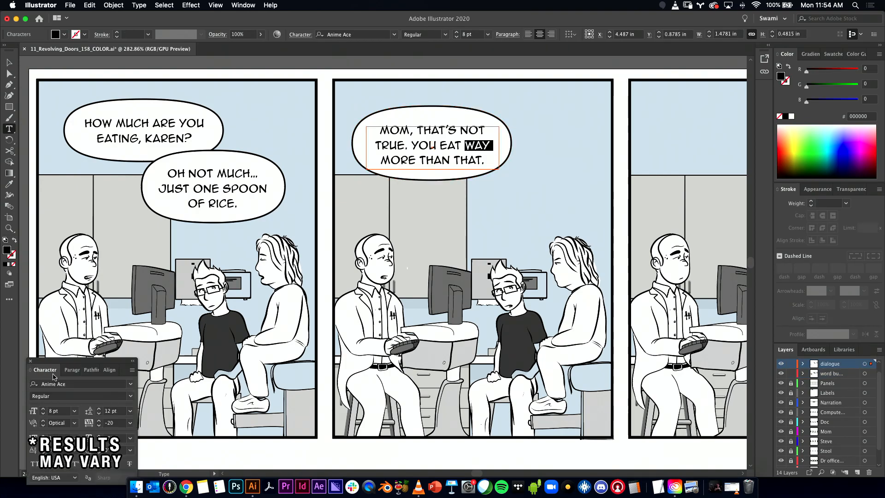
click(126, 395)
click(111, 403)
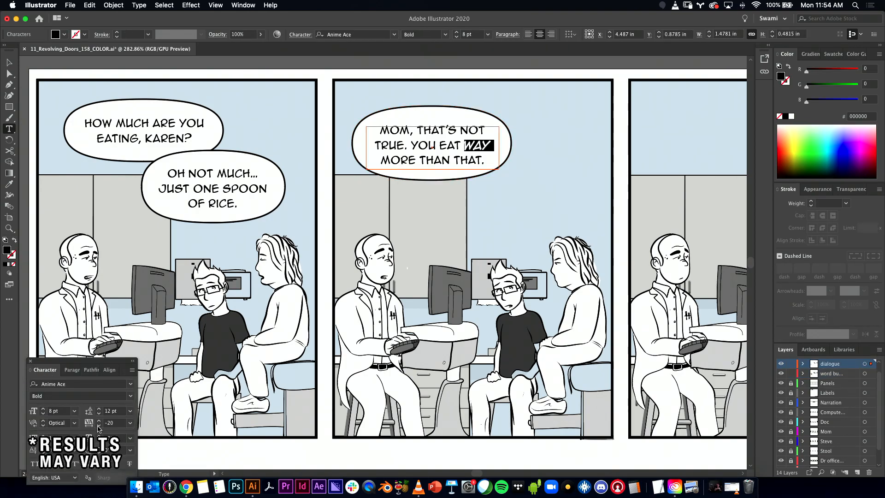
- Tighten the letter spacing within "WAY" in the second panel, setting the W's tracking to -90 and reducing the A's tracking
drag(465, 146, 475, 145)
key(Escape)
scroll(649, 182, up, 8)
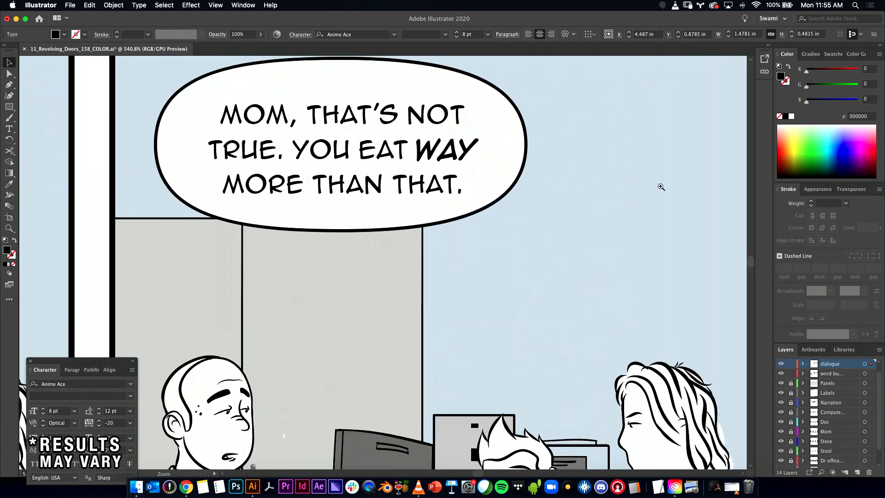
key(t)
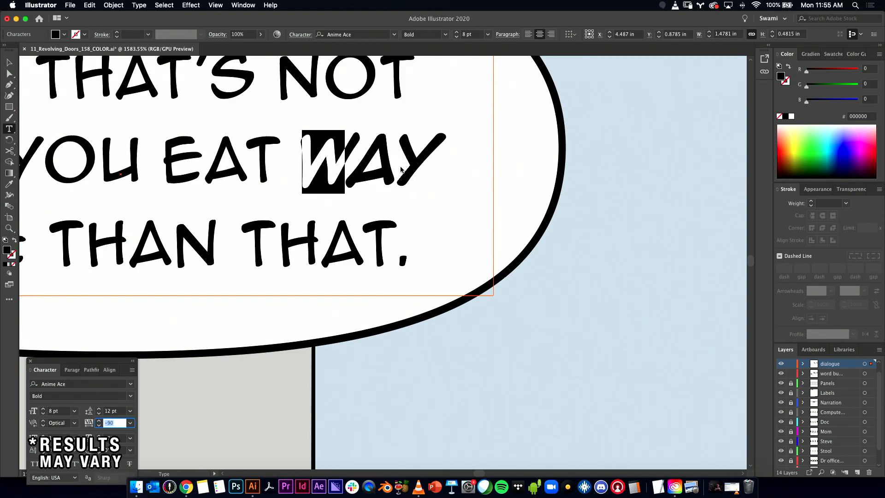
click(375, 164)
key(shift+Right)
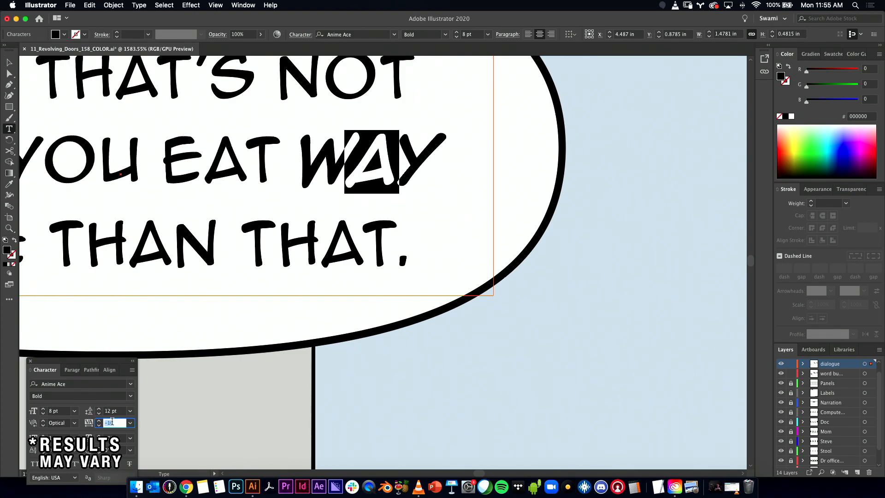
key(Escape)
- Shift the second panel's dialogue text slightly left and up to center it in its bubble
click(329, 199)
drag(586, 271, 364, 269)
drag(364, 269, 409, 282)
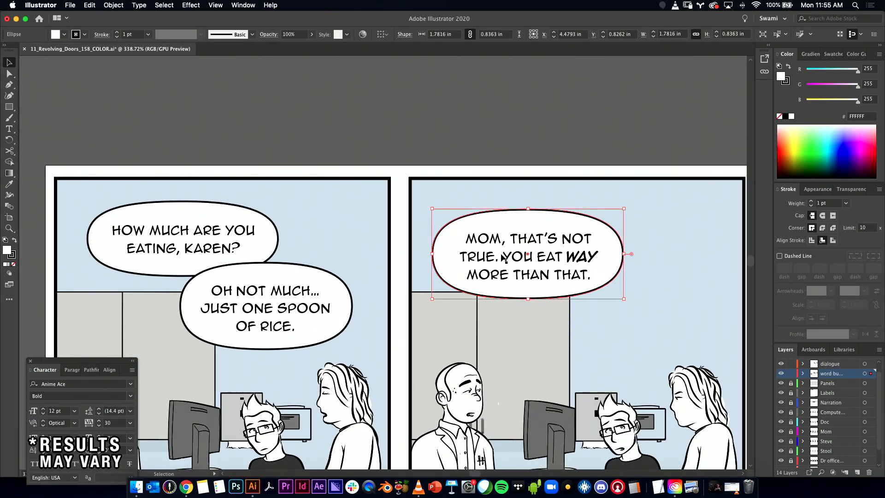
click(493, 255)
drag(566, 245, 535, 150)
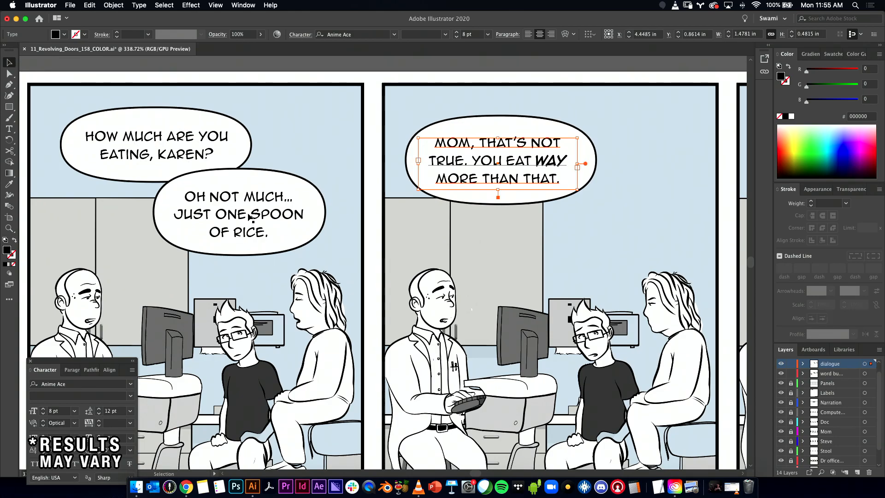
- Set "ONE" in the first panel's lower bubble to the Bold style and adjust the text's position in the bubble
key(t)
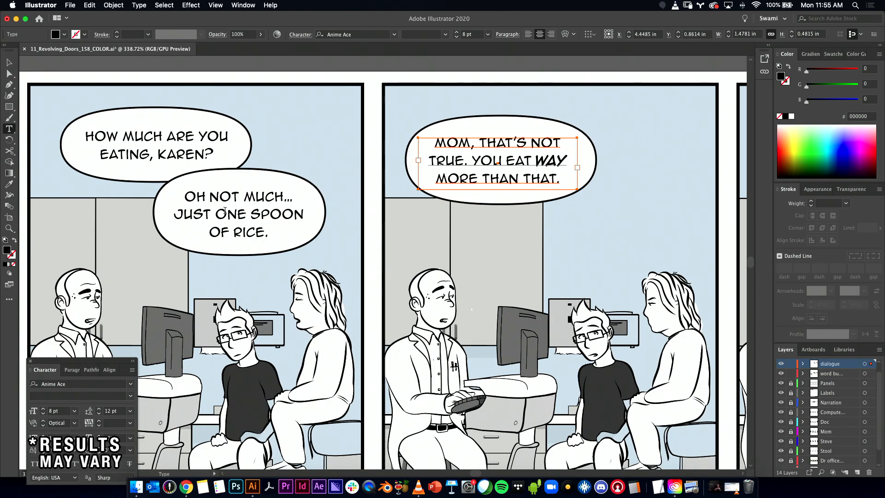
double_click(225, 211)
click(96, 396)
key(Down)
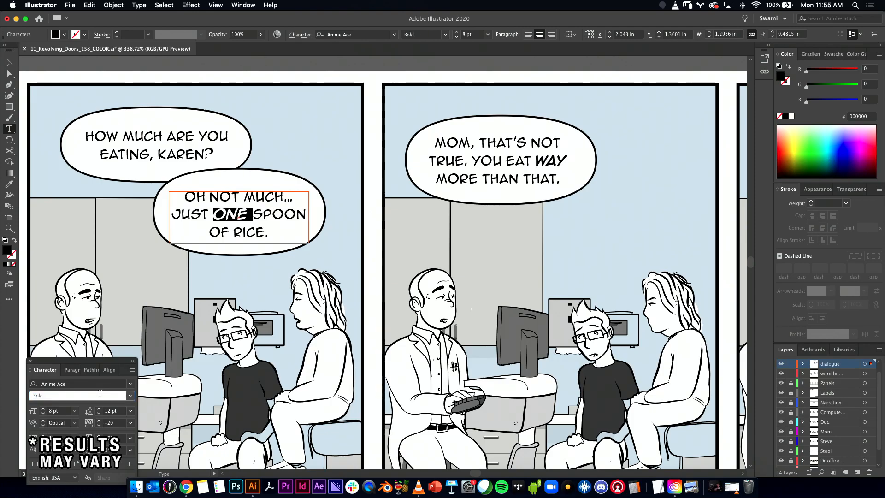
click(9, 62)
click(350, 135)
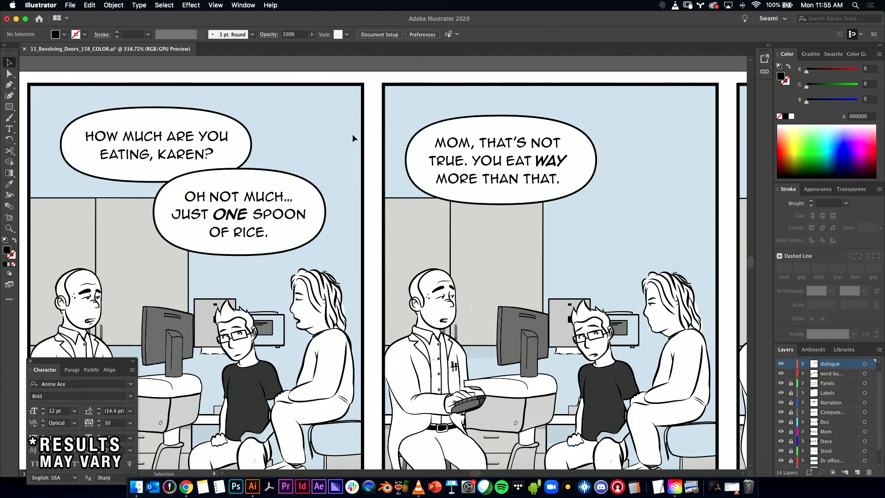
drag(258, 218, 260, 216)
click(365, 175)
drag(567, 263, 412, 229)
- Switch to the script in Chrome and correct the start of the doctor's second-panel line to "Hmm. What"
key(super+Tab)
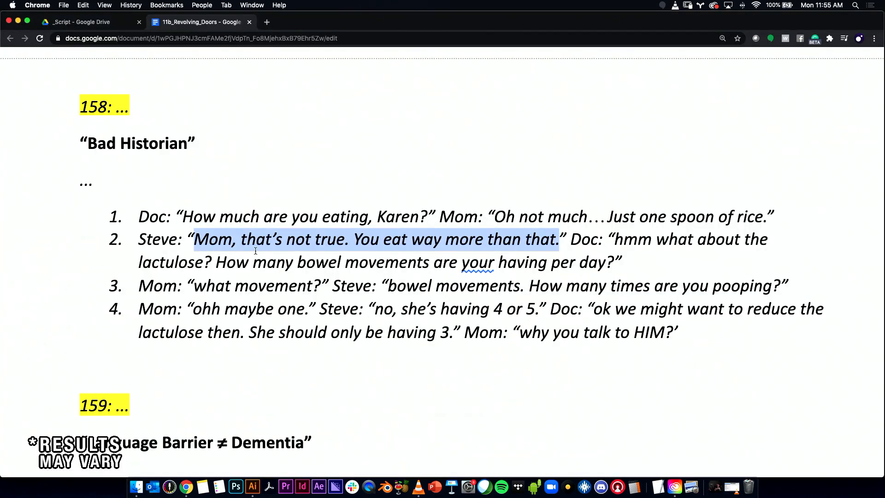
click(616, 240)
key(Delete)
text(H)
drag(615, 240, 680, 257)
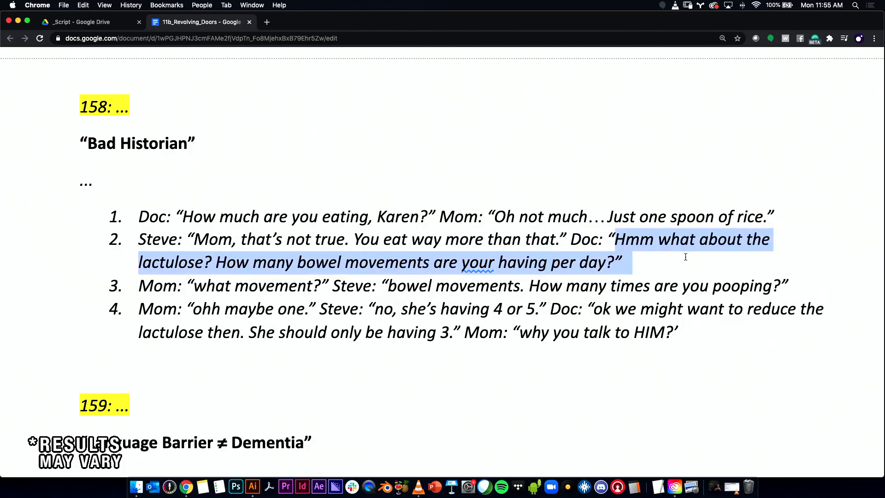
click(655, 240)
text(.)
drag(617, 240, 615, 263)
drag(662, 239, 667, 237)
text(W)
- Capitalize "Lactulose", correct "your" to "you" in the doctor's second-panel line, and select the whole line for copying
drag(138, 261, 145, 262)
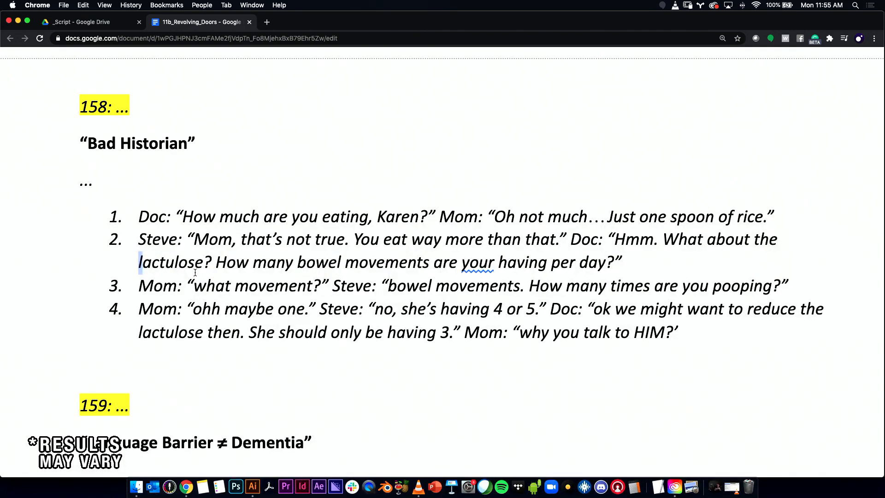
text(L)
drag(616, 239, 506, 270)
click(492, 265)
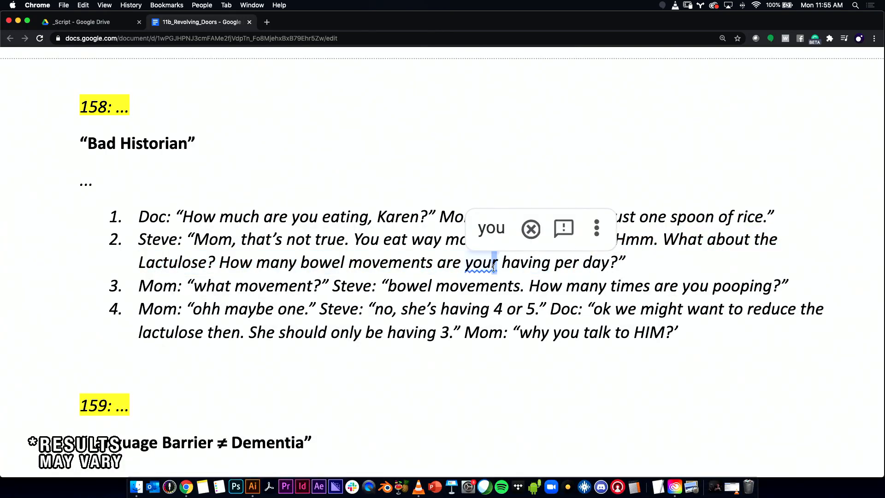
key(BackSpace)
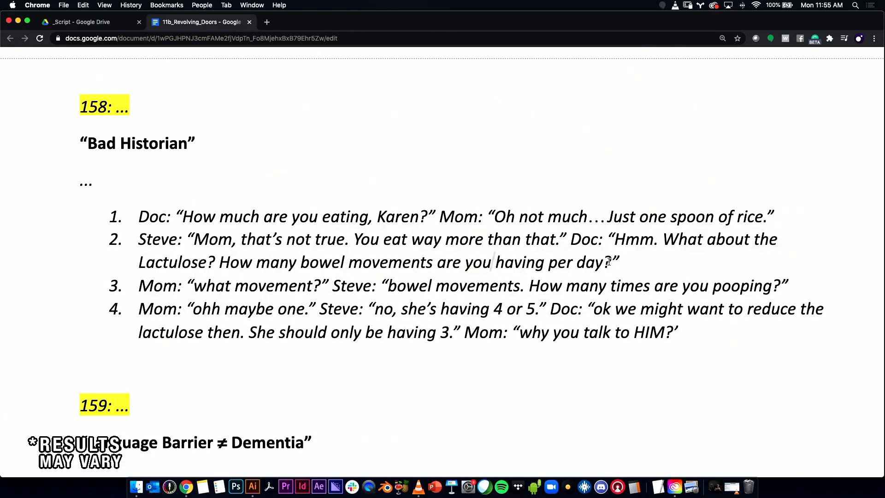
drag(609, 261, 617, 249)
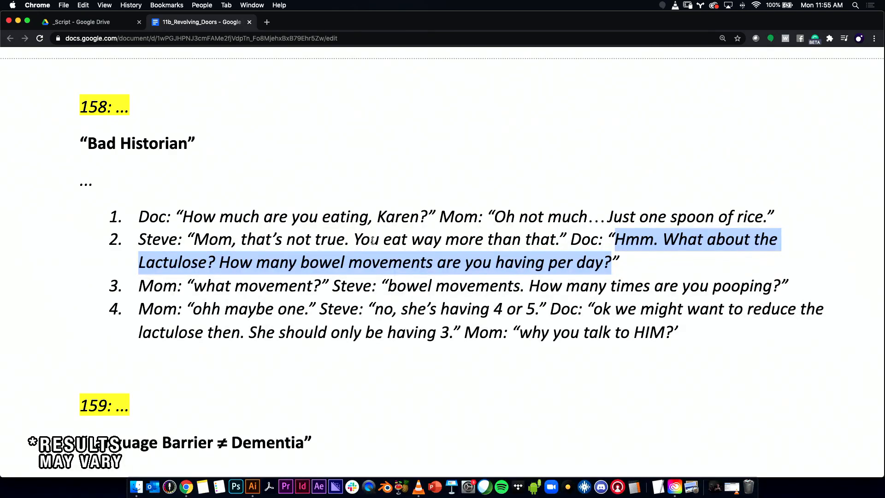
- Switch back to Illustrator and move the second panel's bubble and text toward the panel's right side
key(super+Tab)
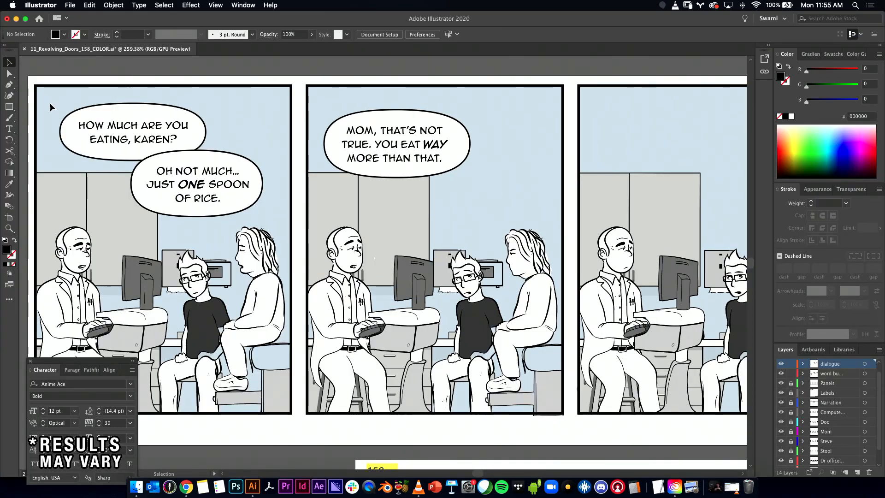
scroll(184, 156, right, 10)
click(187, 158)
drag(212, 142, 484, 148)
key(space)
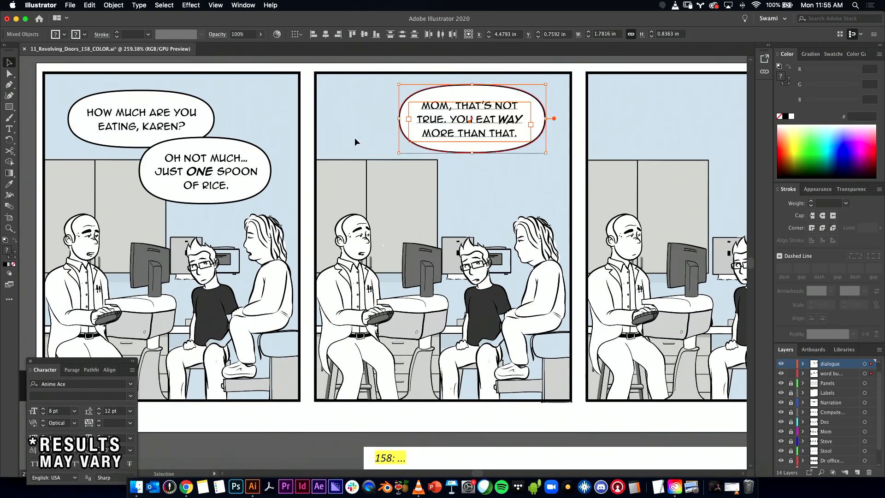
- Duplicate the second panel's bubble and text below the original and replace the copied text with the doctor's line
drag(230, 111, 321, 195)
key(t)
key(super+v)
key(Escape)
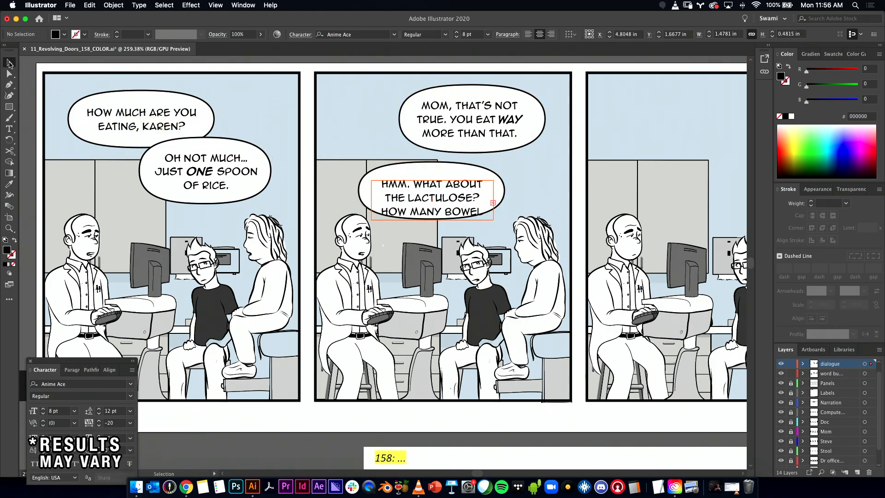
- Replace the period after "HMM" in the doctor's new dialogue with an ellipsis
click(428, 186)
key(t)
click(405, 185)
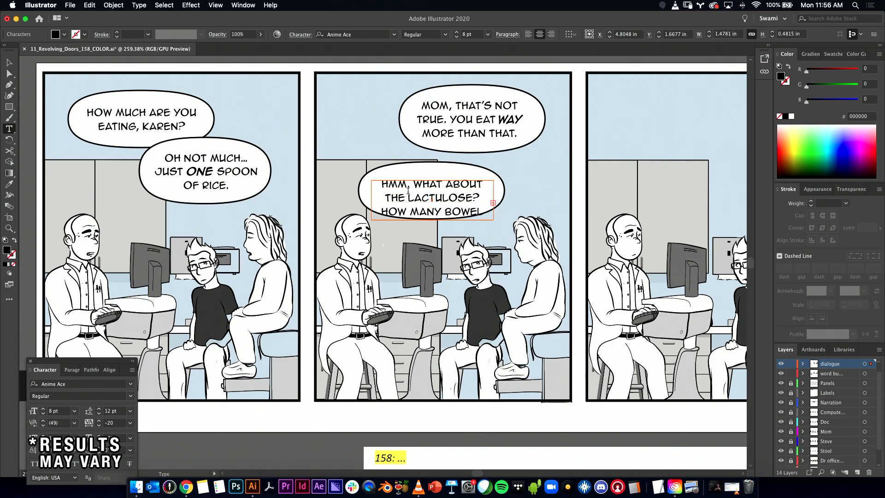
text(...)
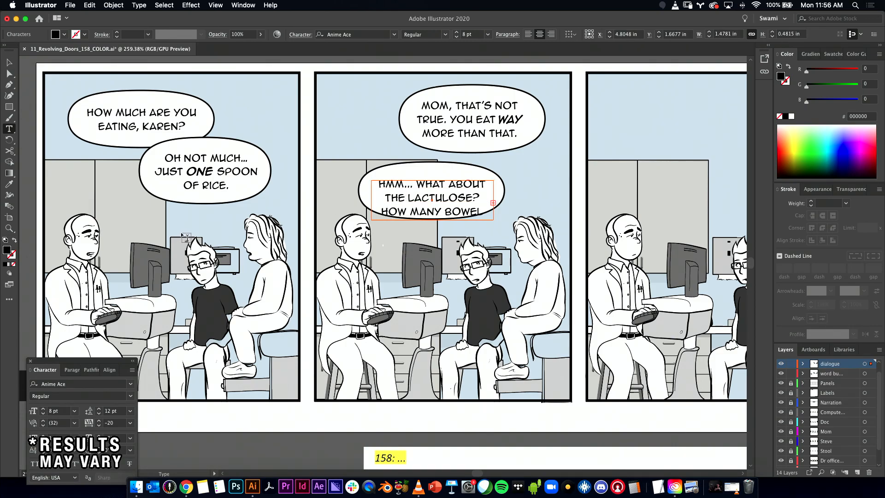
key(Escape)
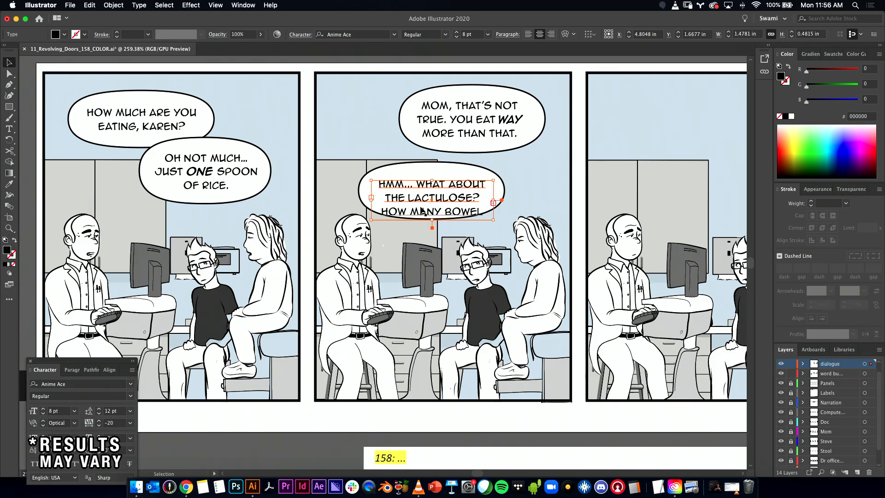
- Extend the doctor's bubble downward and enlarge its text frame to about 2.01 by 0.61 in to fit four lines
click(422, 174)
drag(433, 220, 433, 239)
click(460, 212)
drag(493, 201, 526, 202)
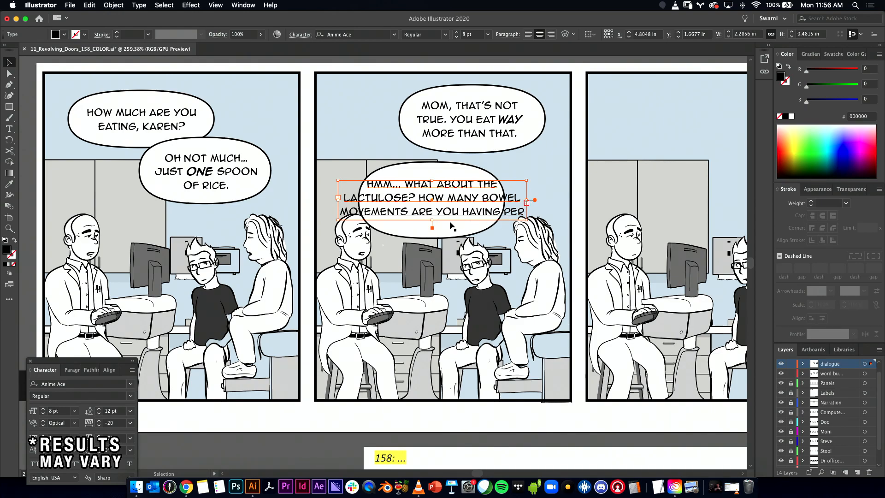
drag(434, 221, 436, 232)
drag(526, 204, 516, 205)
- Try to break the doctor's third dialogue line before "YOU"
key(t)
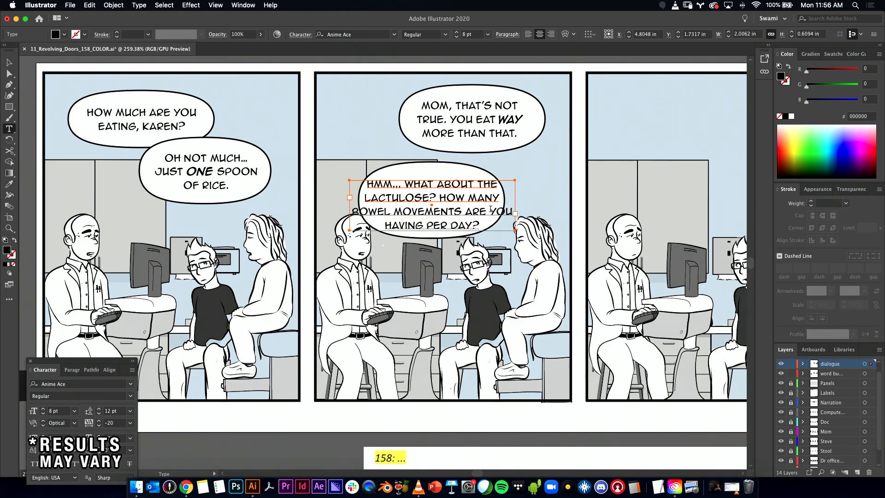
click(490, 211)
key(Return)
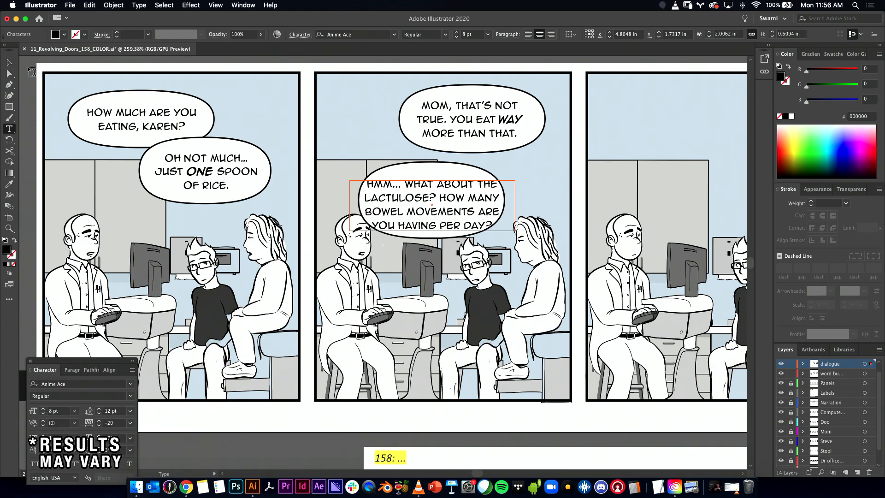
key(ctrl+z)
- Narrow the doctor's text frame to about 1.91 in and move the text up within the bubble
key(Escape)
drag(522, 208, 516, 206)
drag(441, 199, 445, 191)
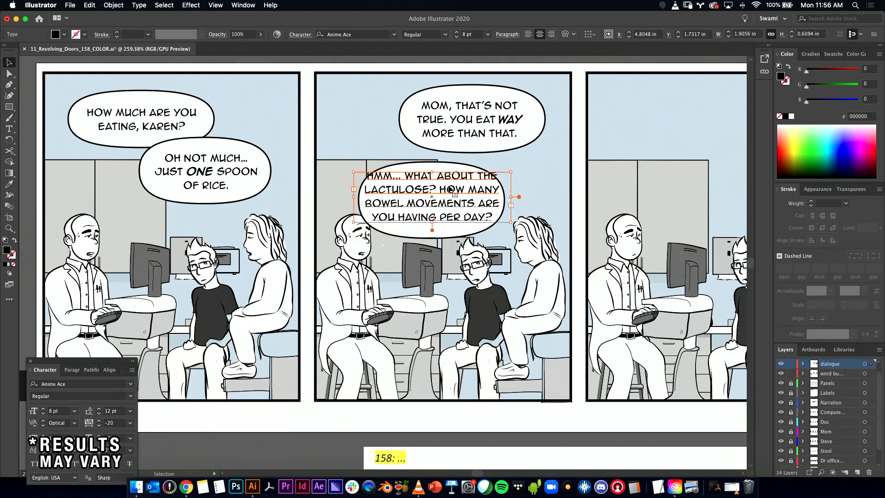
- Widen the doctor's bubble around all four lines and move the bubble with its text up to overlap the first one
click(446, 167)
drag(358, 200, 340, 199)
drag(505, 161, 517, 155)
drag(449, 160, 454, 157)
shift+click(452, 184)
drag(451, 201, 444, 190)
- Move the "MOM, THAT'S NOT TRUE" bubble and its text slightly up and to the right
click(466, 105)
shift+click(479, 96)
drag(491, 138, 493, 134)
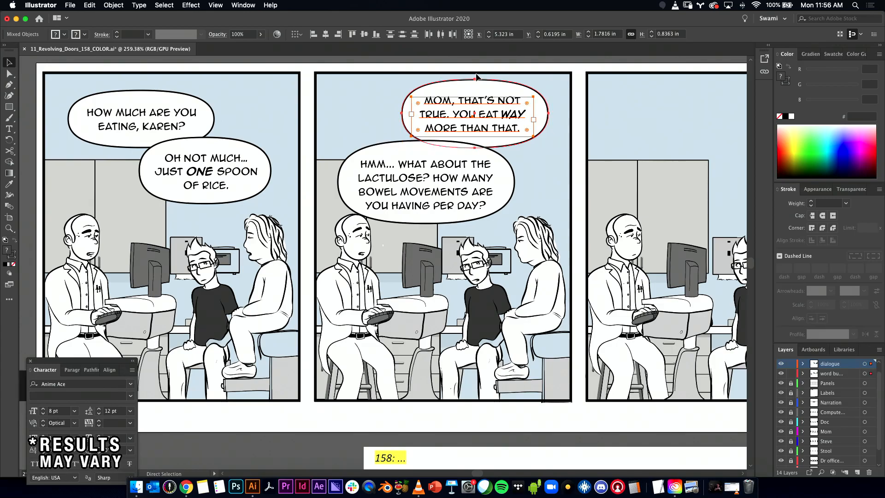
click(521, 204)
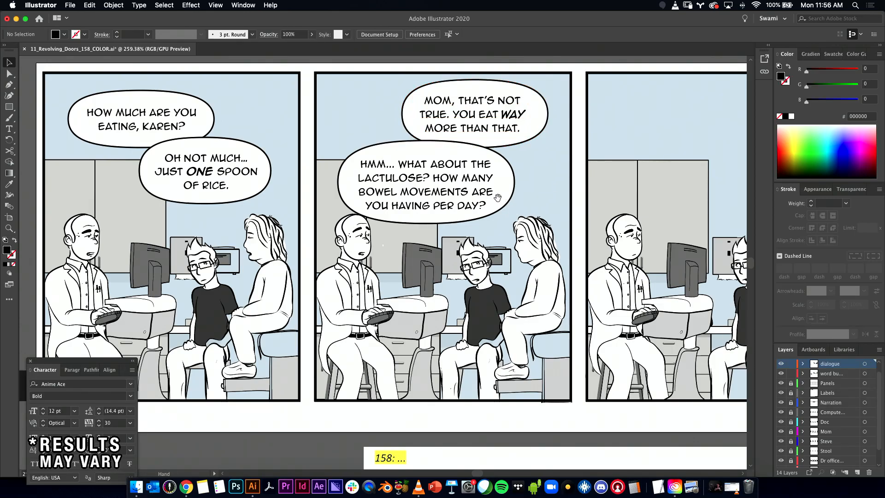
- Move both second-panel bubbles with their text upward so the upper bubble overlaps the panel's top border
drag(501, 197, 498, 220)
drag(575, 90, 362, 235)
drag(431, 208, 432, 189)
click(526, 187)
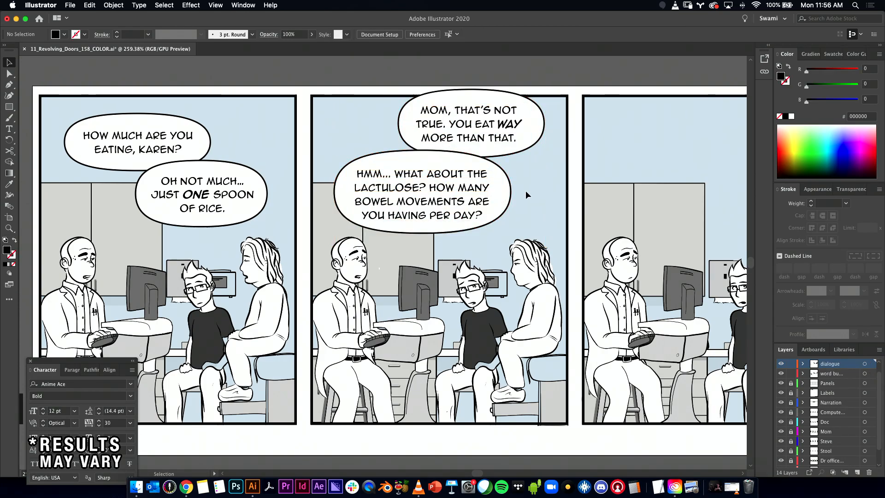
- Nudge the doctor's four-line dialogue text upward to center it within its bubble
drag(555, 184, 526, 182)
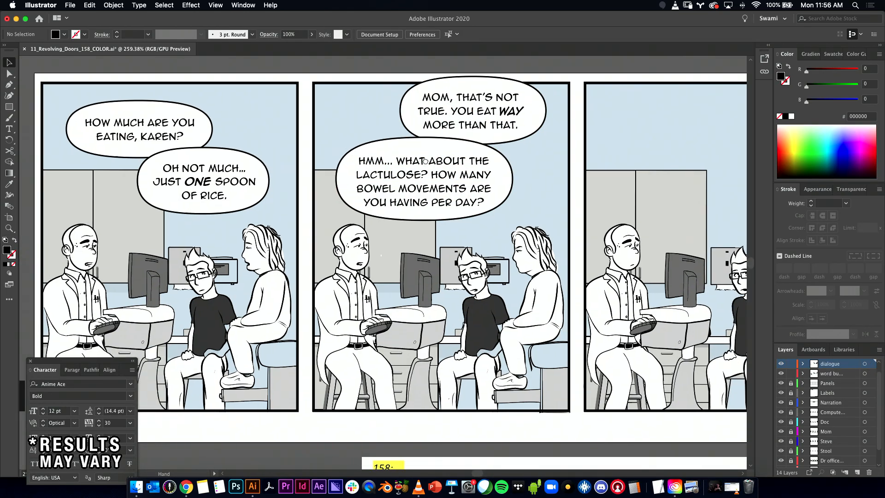
drag(392, 169, 424, 160)
click(421, 173)
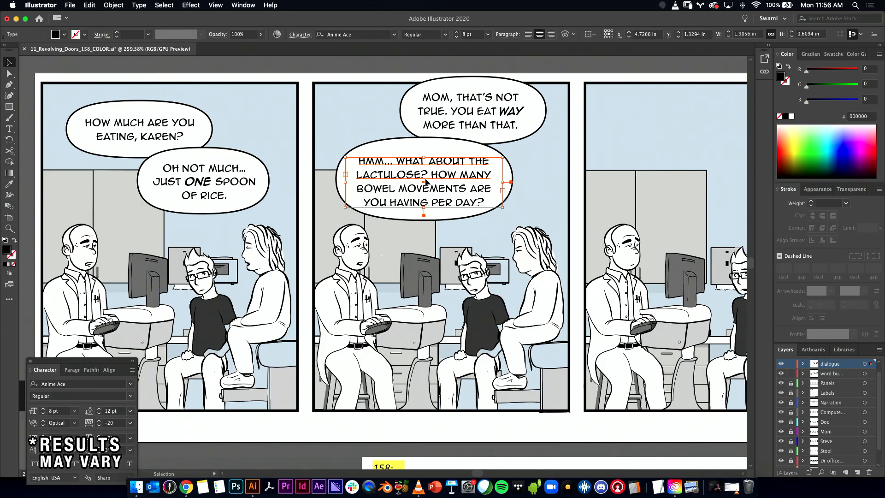
key(Up)
click(566, 168)
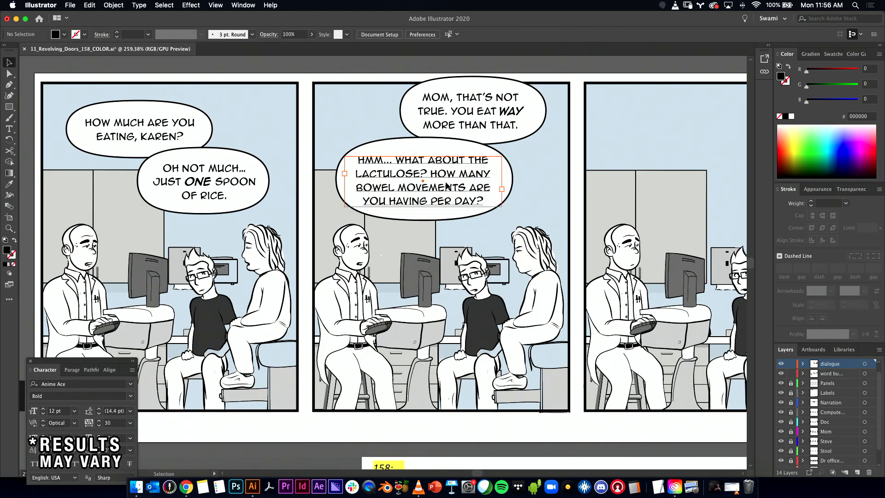
drag(445, 182, 446, 181)
click(540, 171)
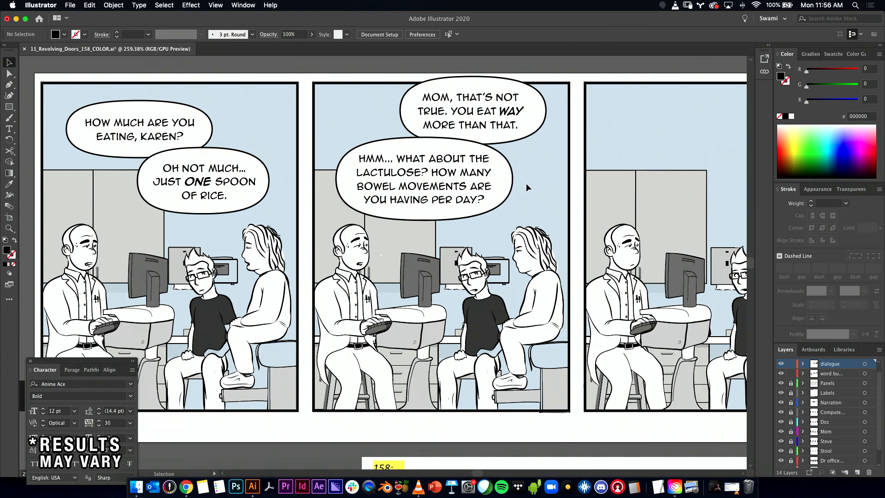
- Delete "HMM..." from the start of the doctor's dialogue in the second panel
key(t)
drag(397, 159, 357, 160)
key(BackSpace)
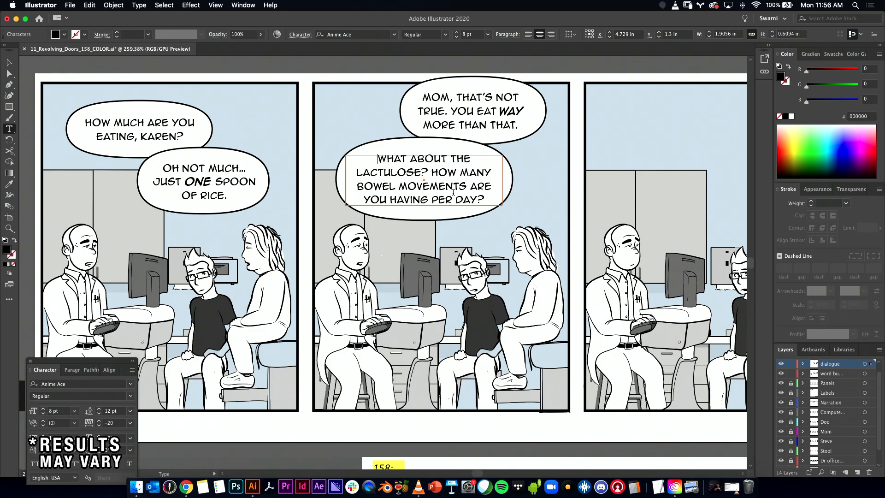
- Shrink the doctor's bubble in the second panel to about 2.07 by 1.01 in around the shortened dialogue
click(9, 62)
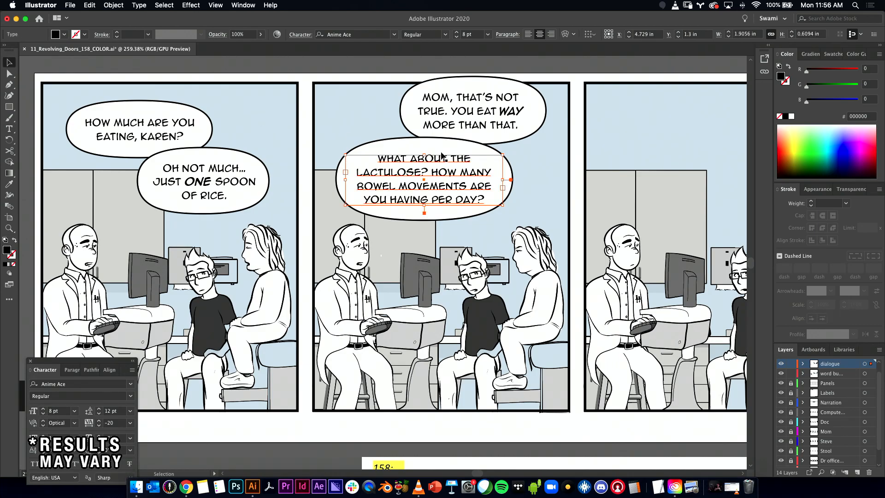
click(516, 161)
key(shift+c)
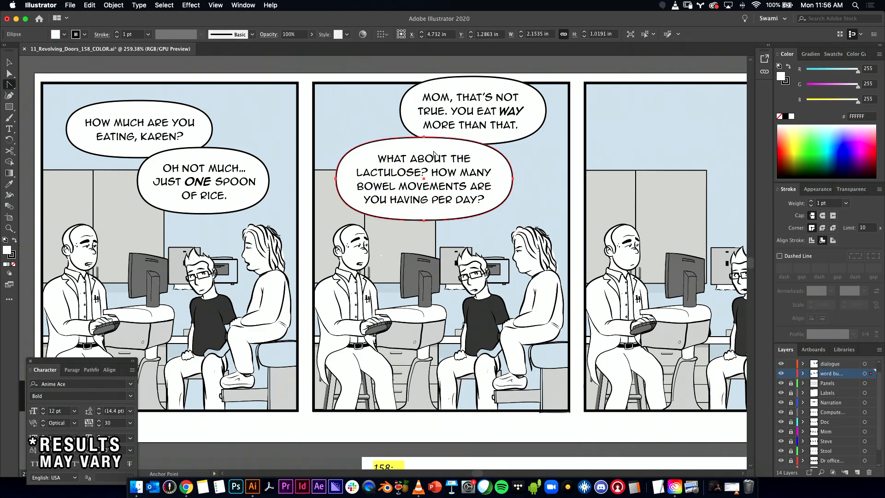
key(v)
mouse_move(514, 137)
mouse_down()
mouse_move(494, 163)
mouse_move(511, 137)
mouse_up()
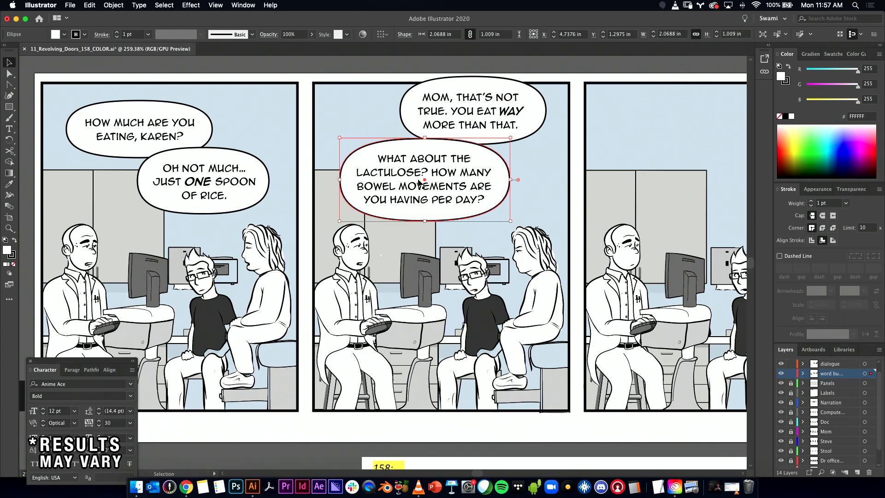
- Compare the doctor's second-panel dialogue and bubble with and without "HMM..." by undoing and redoing the recent edits
key(super+z)
key(super+z)
key(super+z)
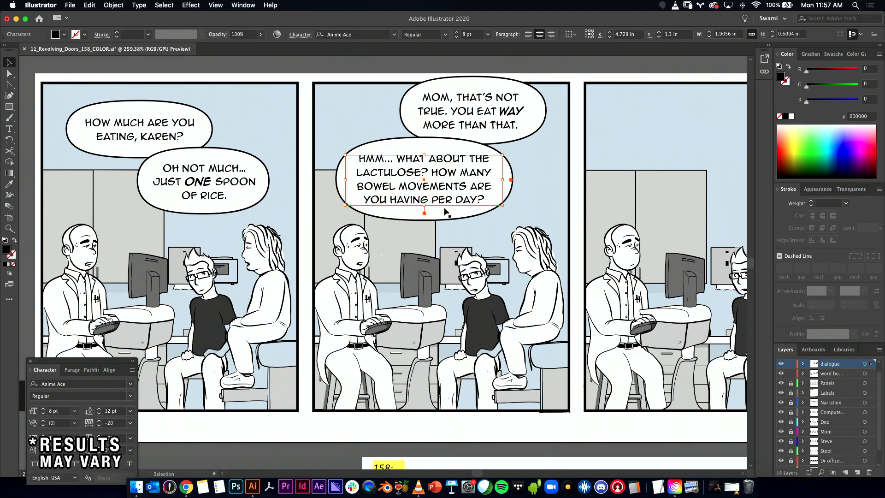
key(super+shift+z)
key(super+shift+z)
key(super+shift+z)
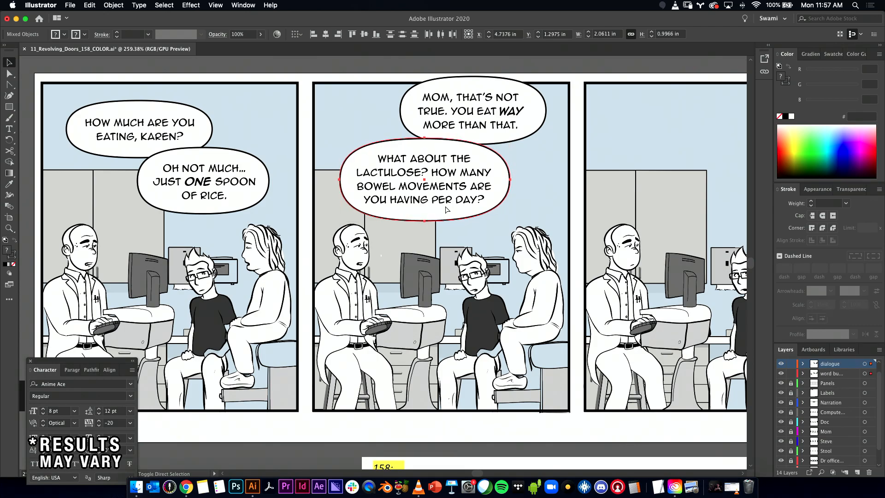
key(super+z)
key(super+z)
key(super+z)
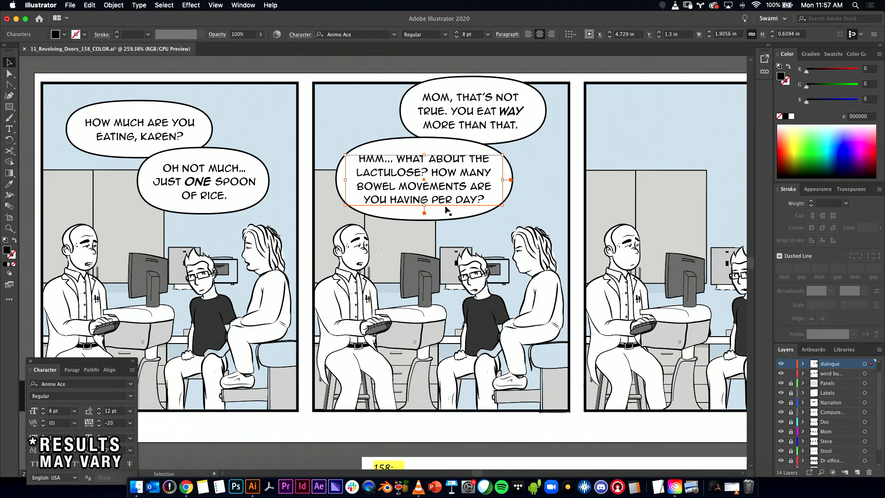
key(super+shift+z)
key(super+shift+z)
key(super+shift+z)
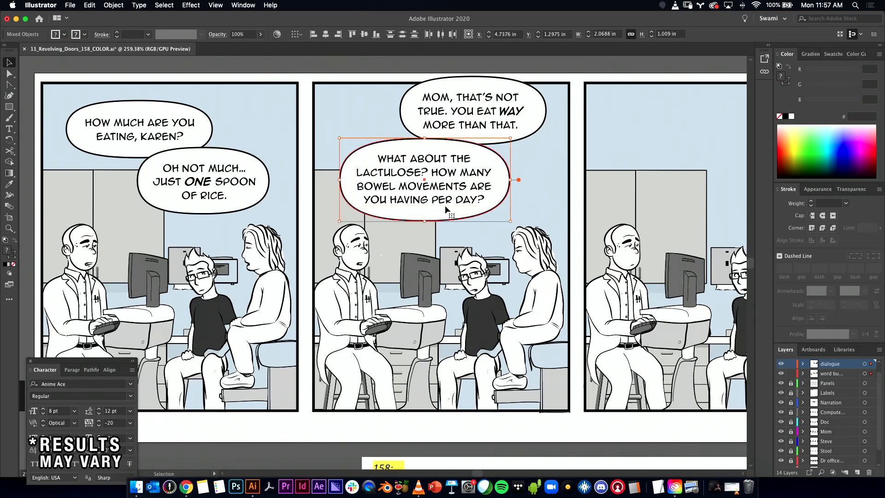
key(super+z)
key(super+z)
key(super+z)
key(super+z)
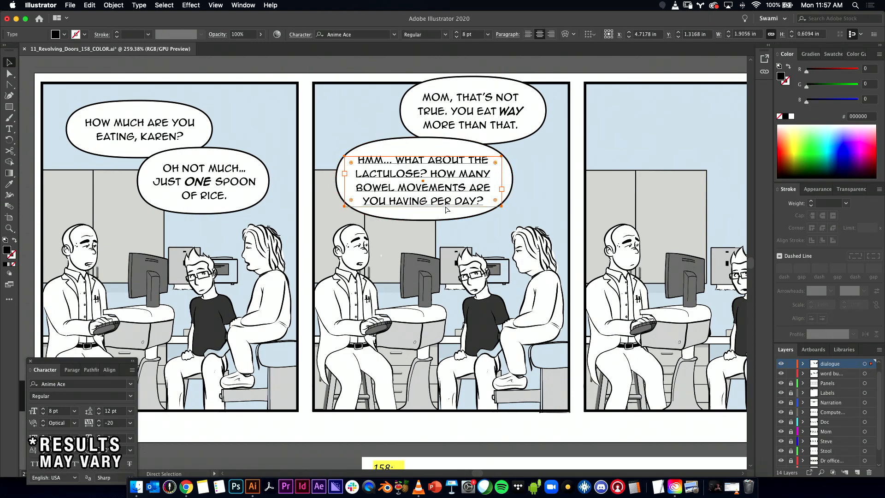
key(super+shift+z)
key(super+shift+z)
key(super+shift+z)
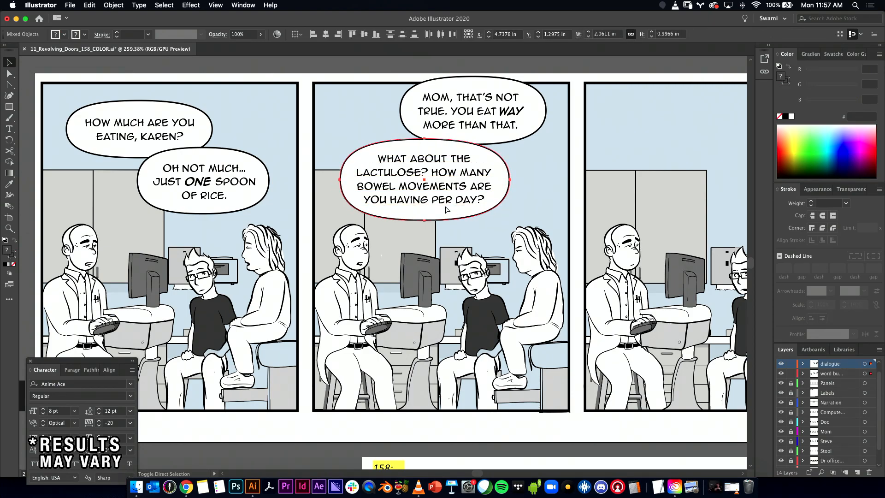
key(b)
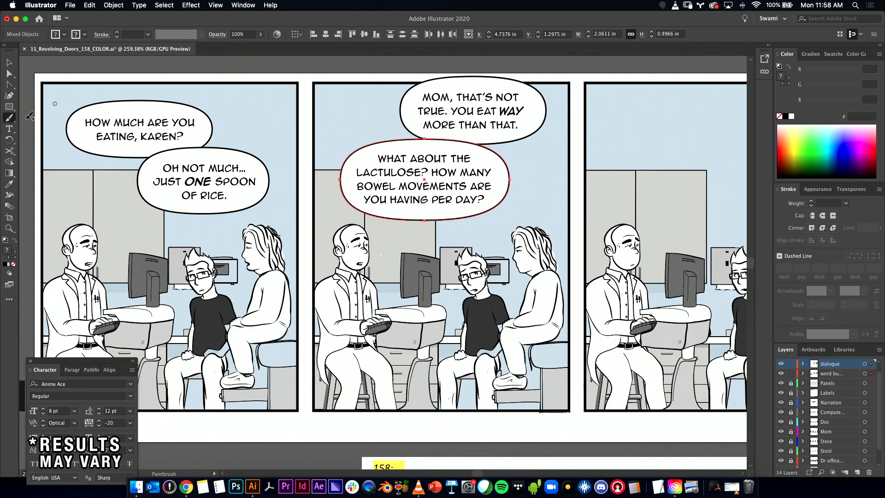
click(5, 240)
key(super+z)
mouse_move(421, 144)
mouse_down()
mouse_move(363, 154)
mouse_move(346, 177)
mouse_move(353, 197)
mouse_move(392, 209)
mouse_up()
mouse_move(367, 155)
mouse_down()
mouse_move(415, 142)
mouse_move(472, 145)
mouse_move(497, 162)
mouse_move(498, 186)
mouse_move(481, 208)
mouse_move(460, 213)
mouse_move(365, 210)
mouse_move(350, 198)
mouse_move(349, 174)
mouse_move(376, 146)
mouse_up()
- Undo the shrinking of the doctor's second-panel bubble and the deletion of "HMM..." from its dialogue
key(super+z)
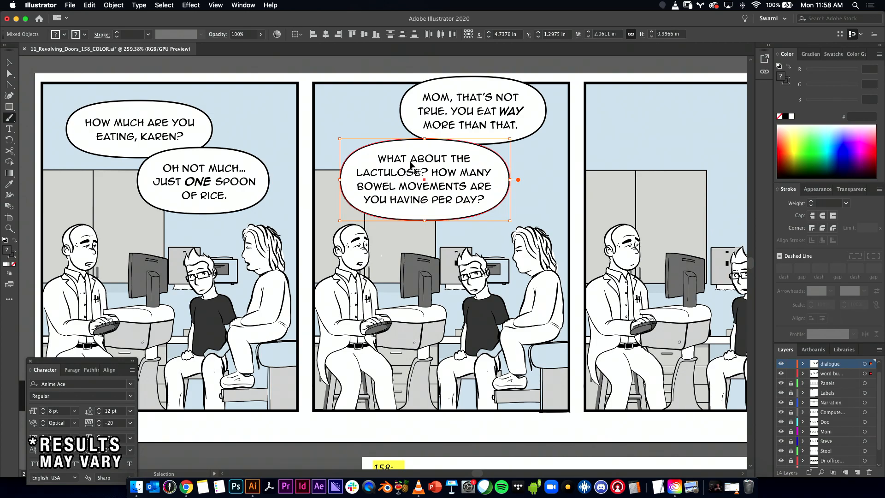
key(super+z)
key(super+z)
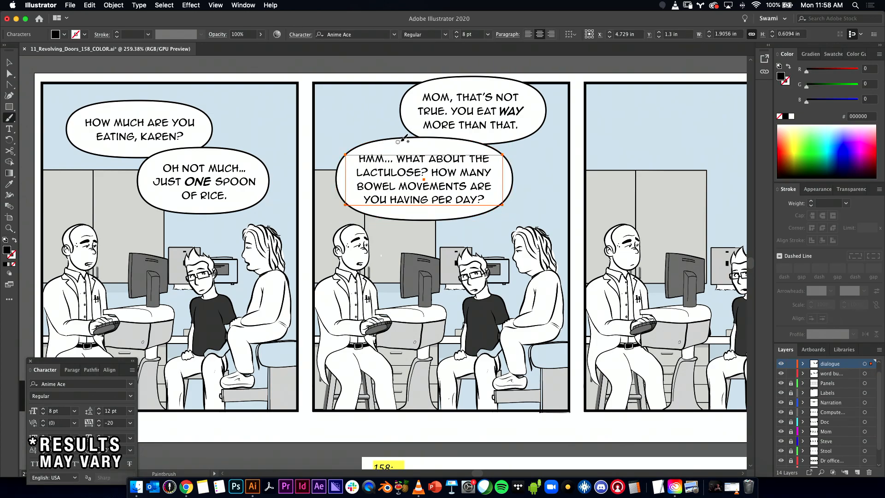
- Try brush marks along the inner edge of the doctor's bubble to illustrate its spacing, and undo them
drag(421, 145, 383, 146)
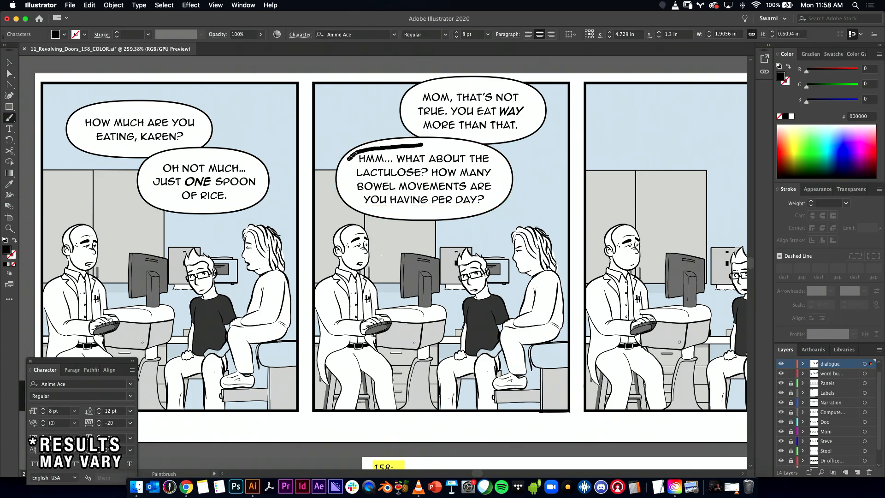
key(super+z)
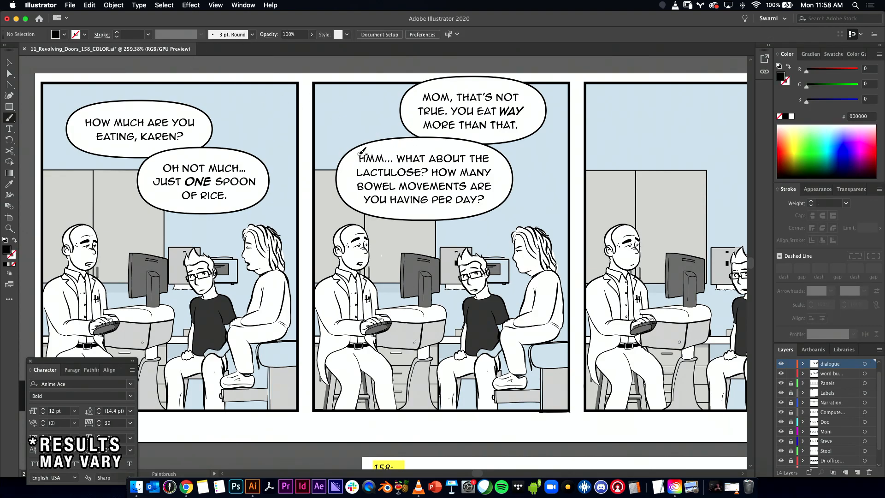
drag(433, 133, 425, 155)
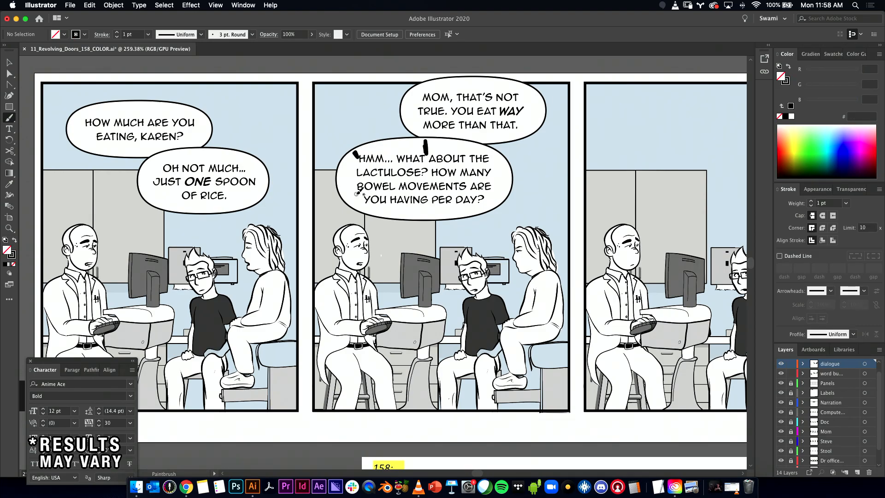
drag(350, 182, 352, 182)
key(super+z)
key(super+z)
key(super+z)
- Shrink the doctor's second-panel bubble slightly to about 2.10 by 1.01 in
key(v)
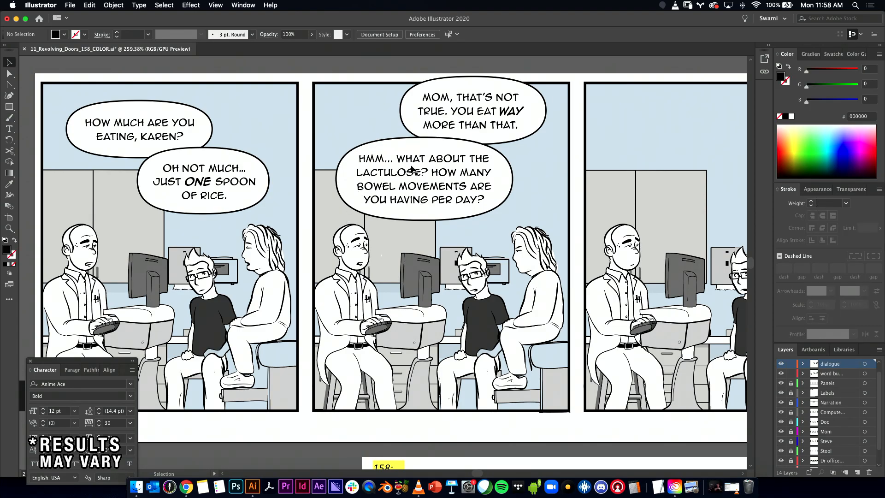
click(425, 167)
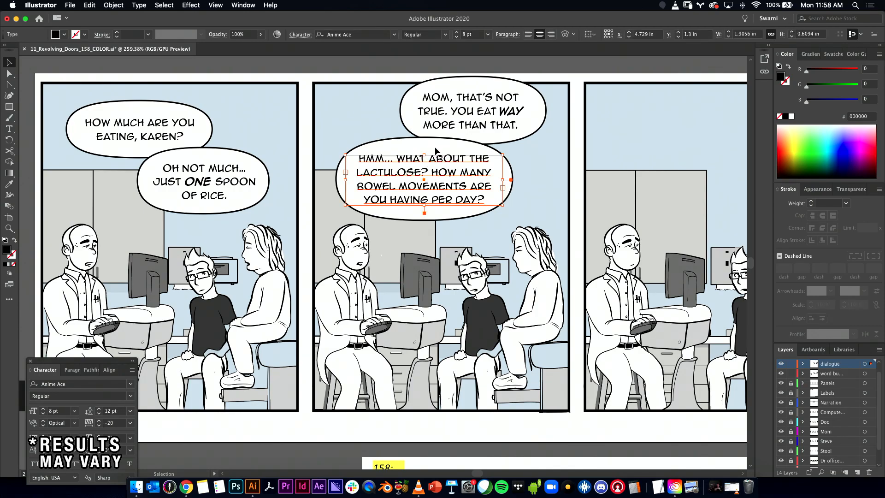
click(464, 151)
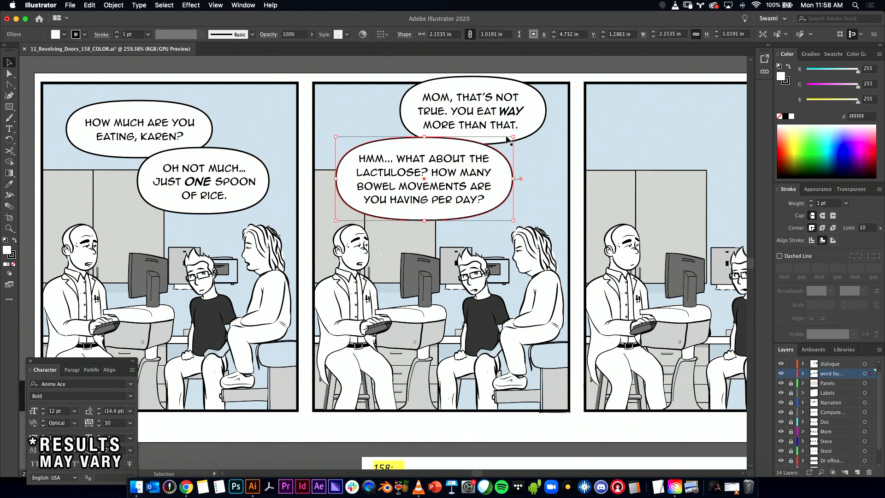
drag(514, 137, 512, 136)
- Replace "WHAT" with "HOW" in the doctor's dialogue so the first line reads "HMM... HOW ABOUT THE"
click(471, 173)
double_click(472, 172)
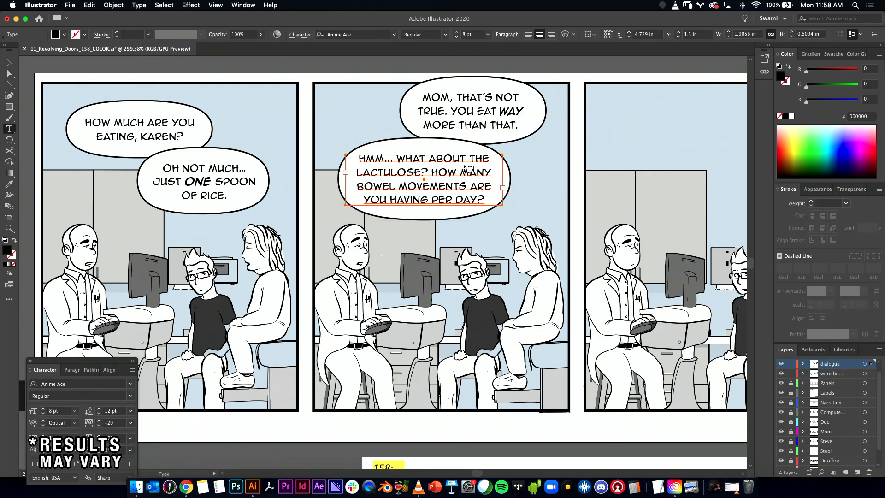
drag(427, 157, 396, 158)
text(HOW)
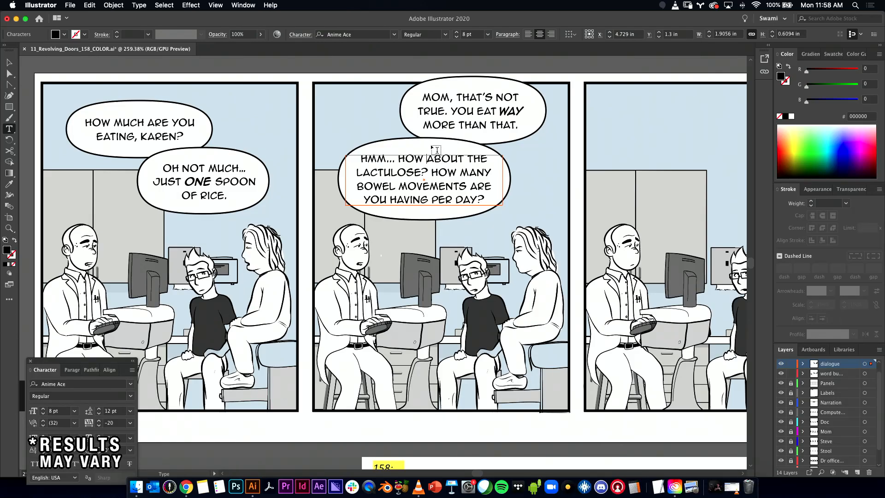
click(11, 63)
click(251, 68)
- Nudge the doctor's four-line dialogue text slightly downward to center it within its bubble in the second panel
drag(465, 232, 399, 218)
alt+click(452, 229)
click(406, 229)
click(415, 223)
drag(461, 221, 410, 241)
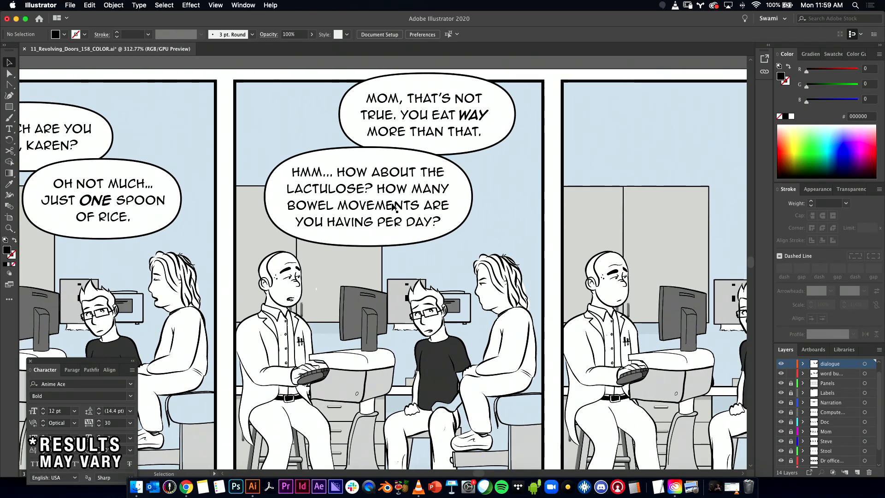
click(407, 219)
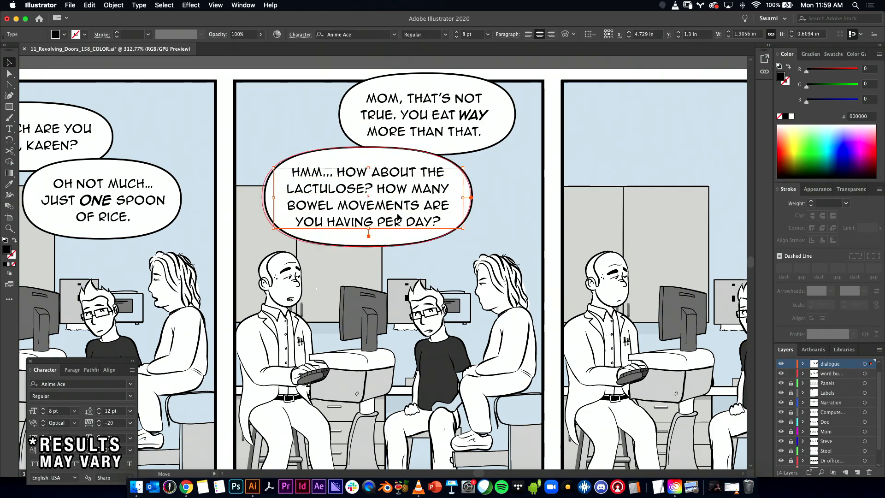
click(406, 209)
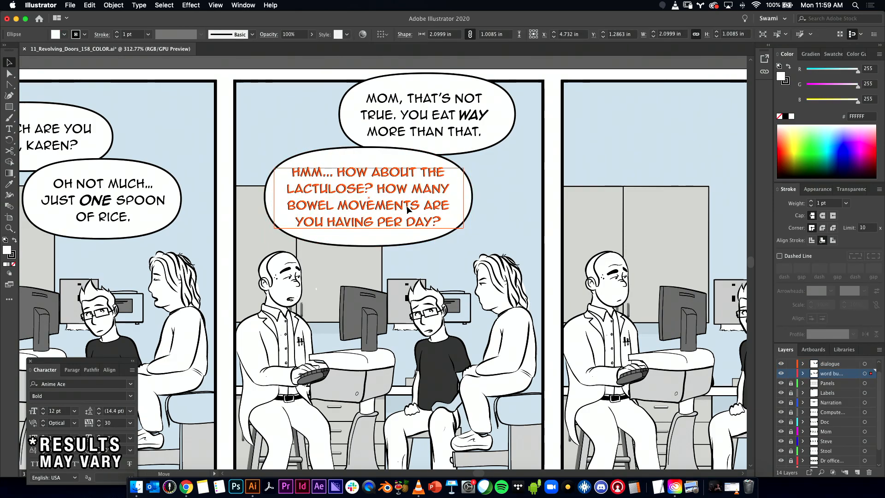
click(408, 207)
click(385, 241)
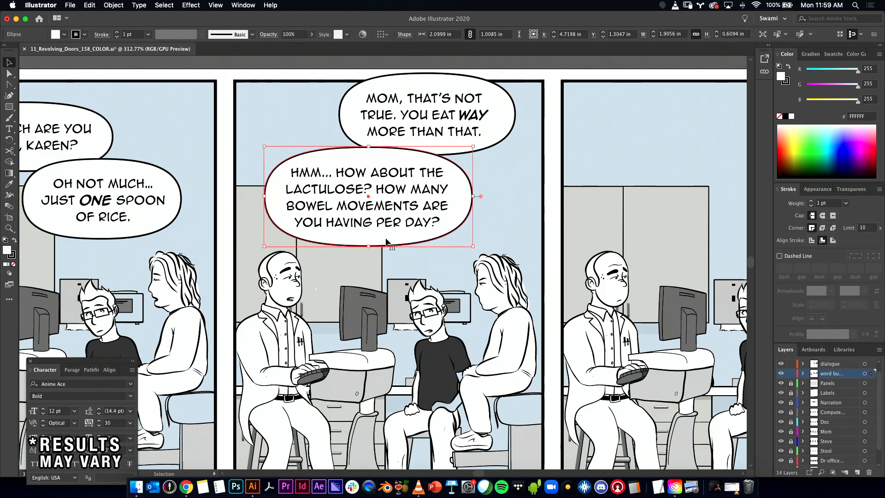
drag(265, 196, 265, 196)
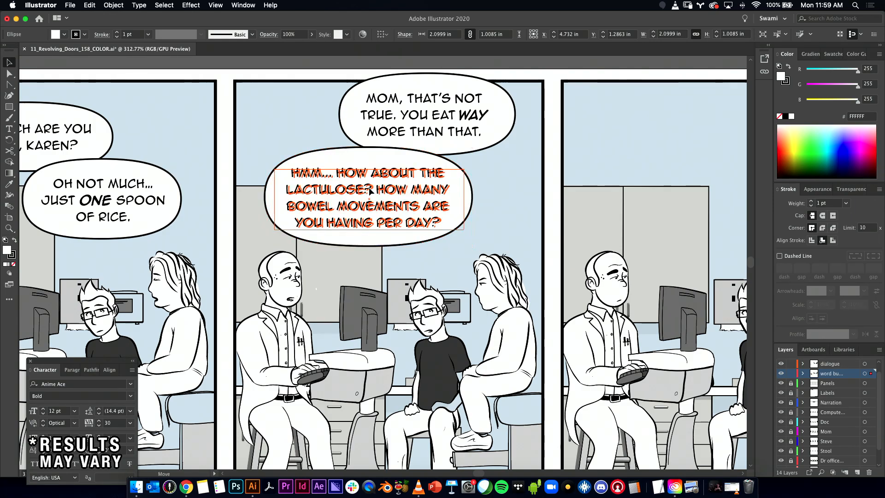
click(440, 186)
click(545, 197)
drag(544, 205, 507, 210)
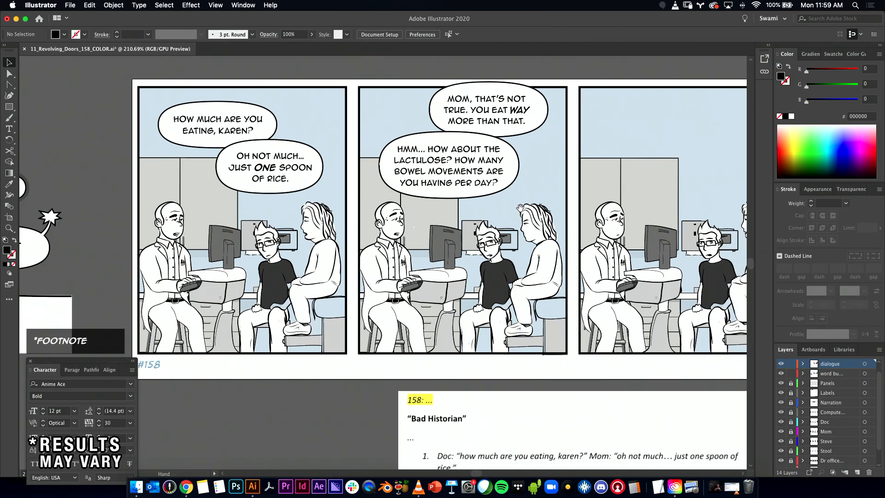
click(449, 187)
alt+click(549, 197)
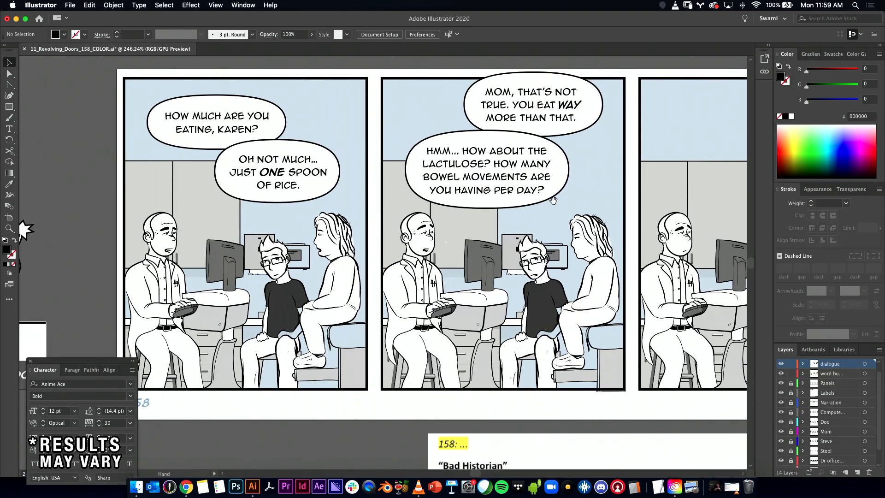
drag(571, 200, 484, 201)
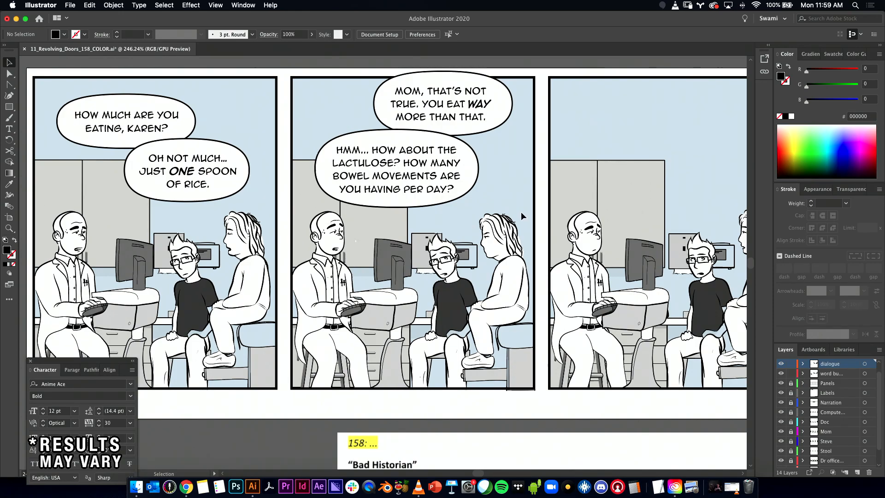
drag(504, 196, 511, 220)
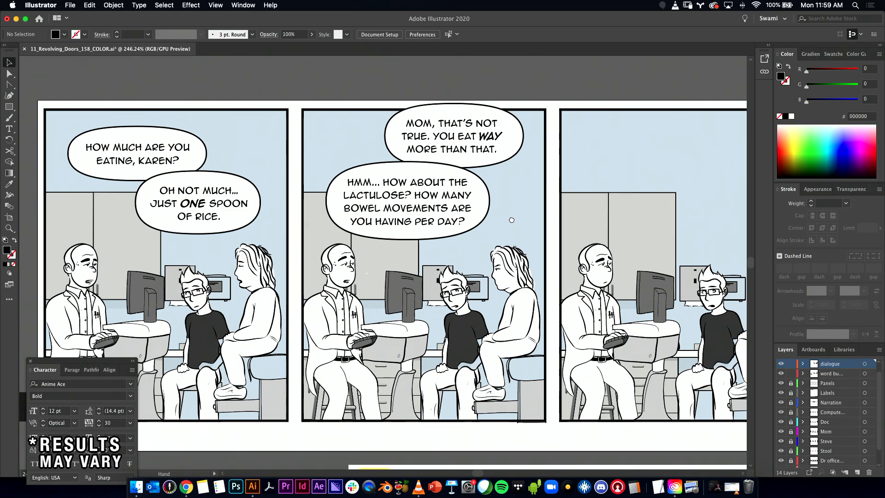
drag(512, 220, 506, 219)
- Try changing "HOW" back to "WHAT" in the doctor's second-panel dialogue, and undo the replacement
double_click(400, 184)
drag(378, 182, 399, 181)
text(WHAT)
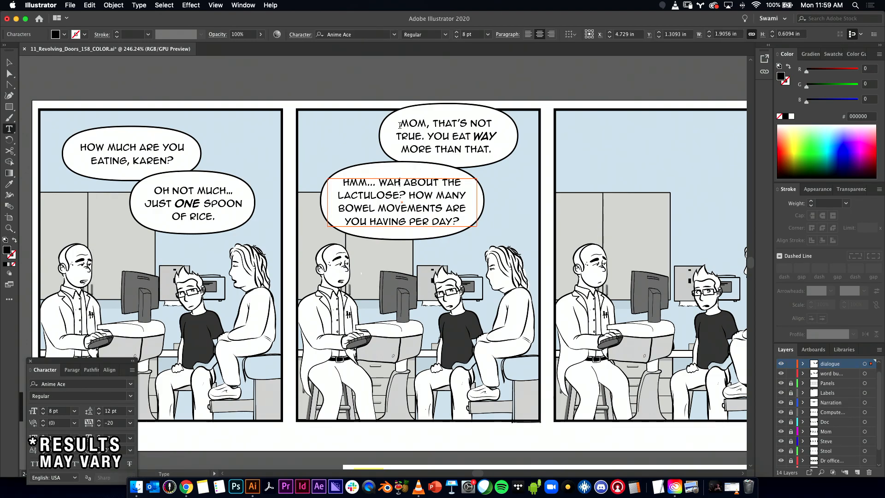
click(9, 64)
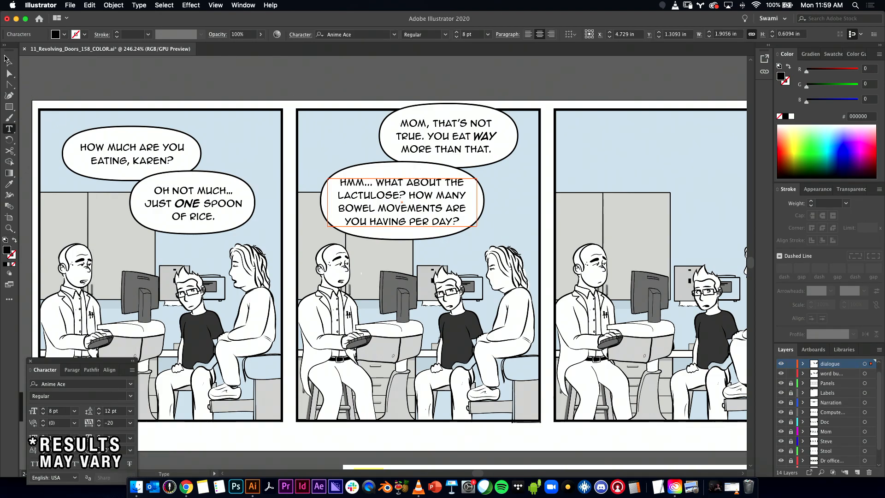
click(74, 79)
key(super+z)
key(super+z)
key(super+z)
key(super+z)
key(super+z)
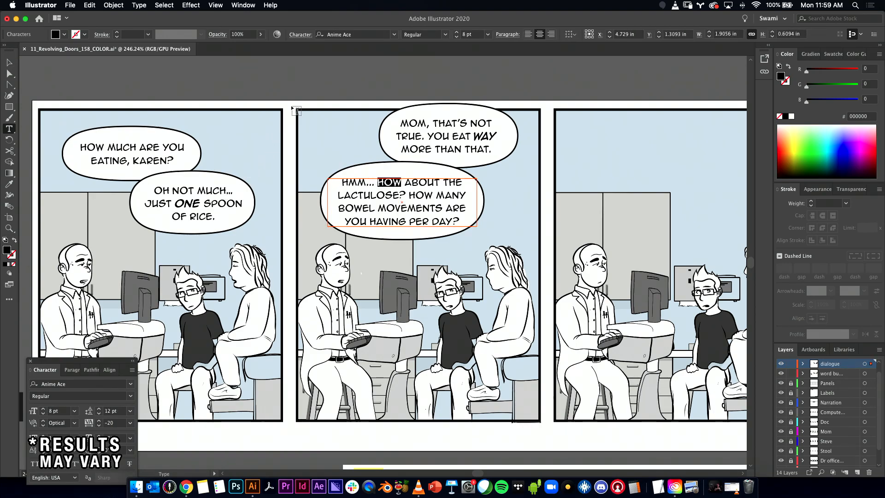
super+click(303, 95)
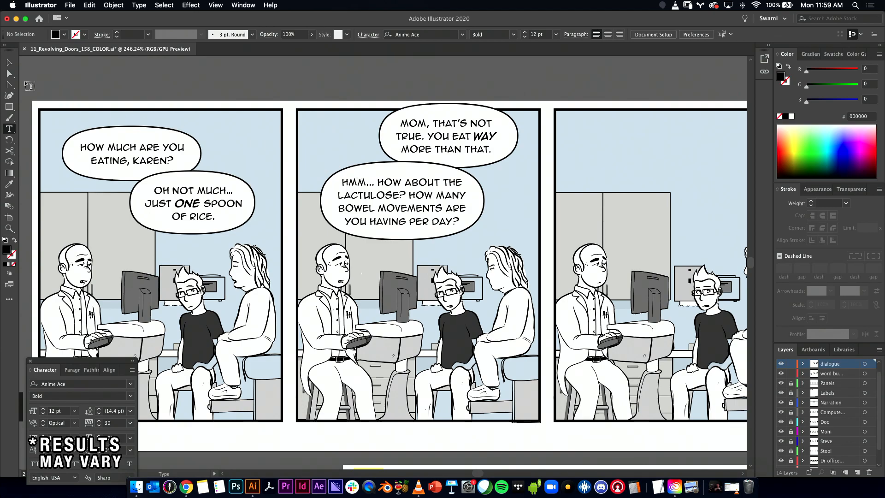
- Examine the artwork around the doctor and the other characters in the first panels up close for stray marks
click(9, 62)
drag(460, 199, 421, 192)
scroll(471, 213, down, 2)
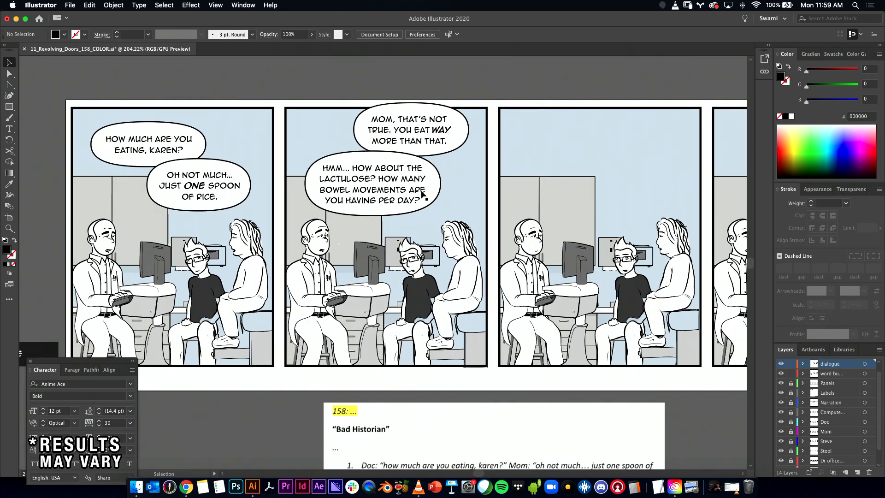
scroll(345, 249, up, 5)
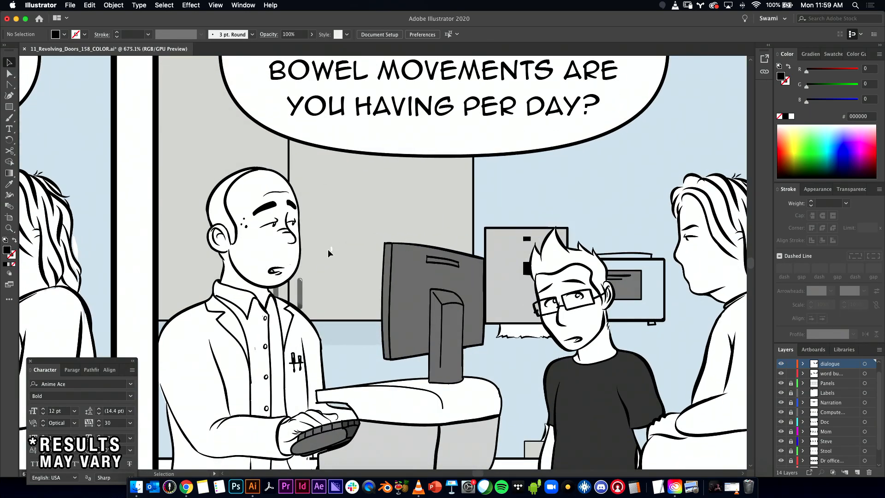
scroll(322, 254, up, 6)
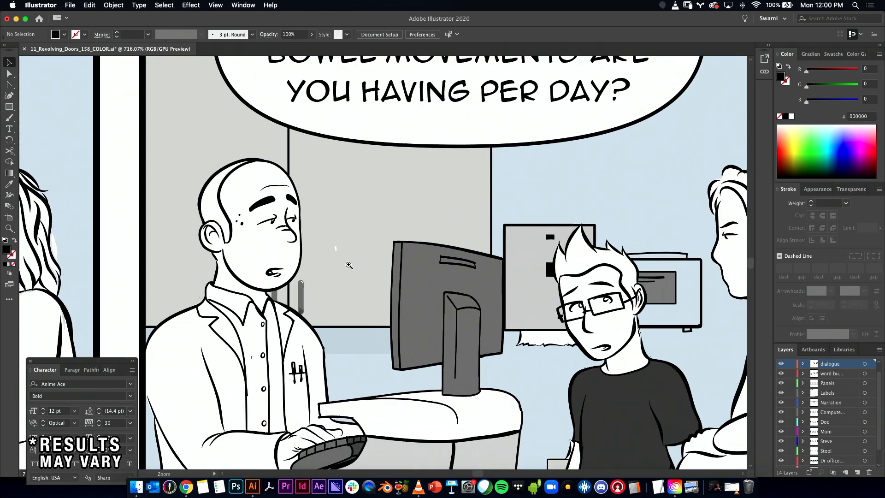
scroll(461, 248, down, 8)
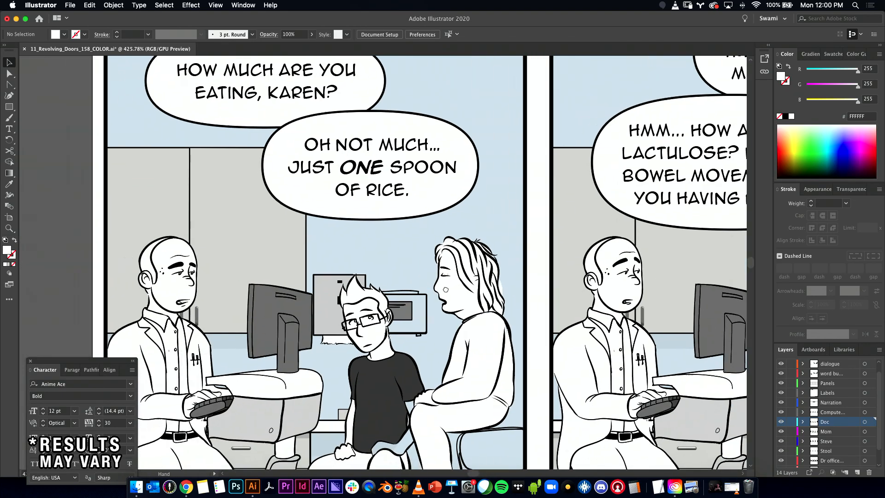
drag(446, 289, 9, 219)
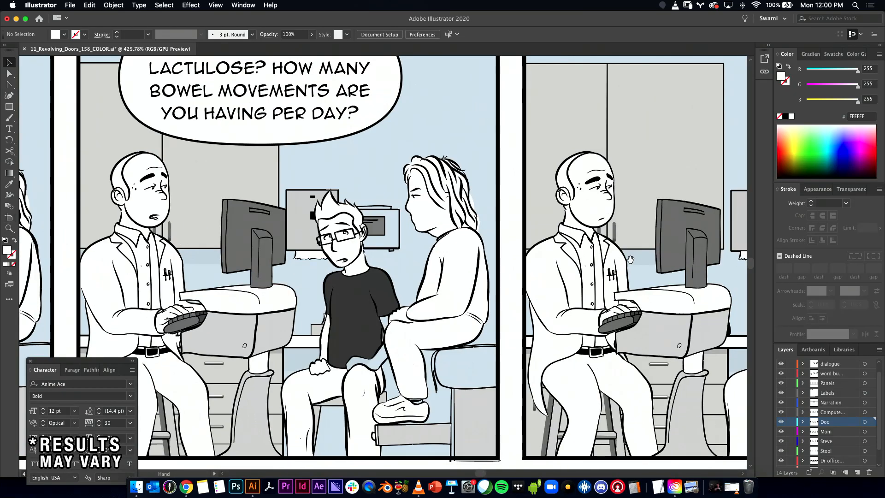
- Lock all layers, and unlock the layers from dialogue down to Labels for lettering the strip
drag(635, 258, 305, 290)
drag(594, 291, 280, 288)
drag(452, 277, 284, 276)
scroll(505, 277, down, 6)
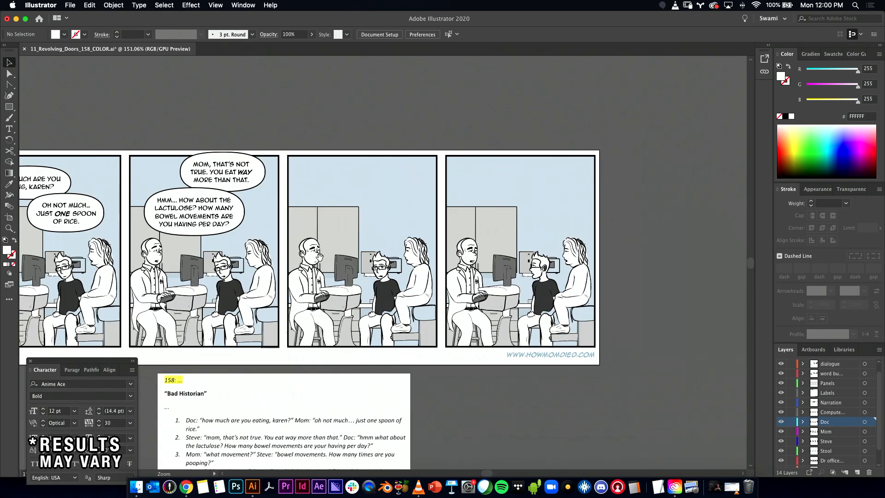
drag(504, 277, 664, 265)
alt+click(790, 373)
click(790, 374)
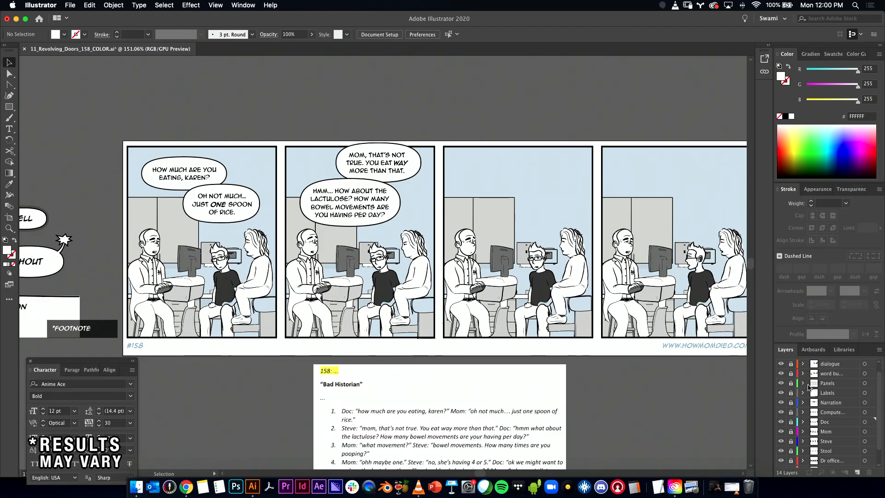
drag(790, 364, 791, 392)
drag(462, 130, 449, 98)
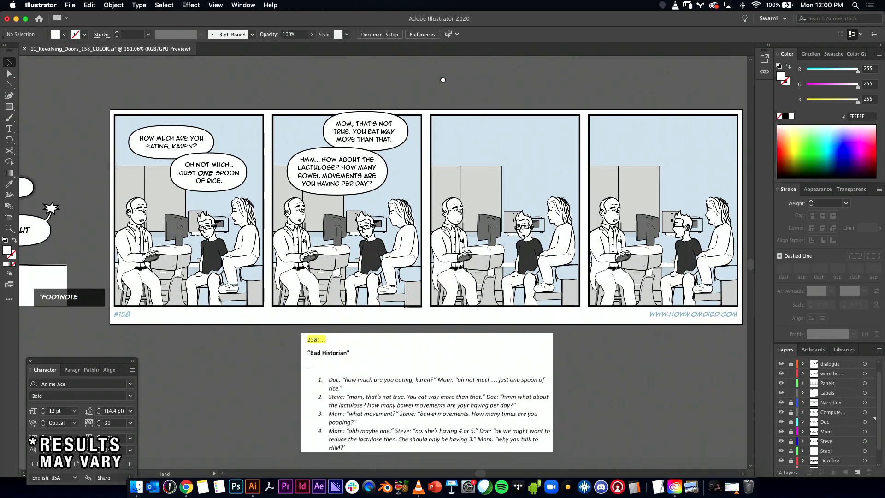
drag(183, 149, 217, 140)
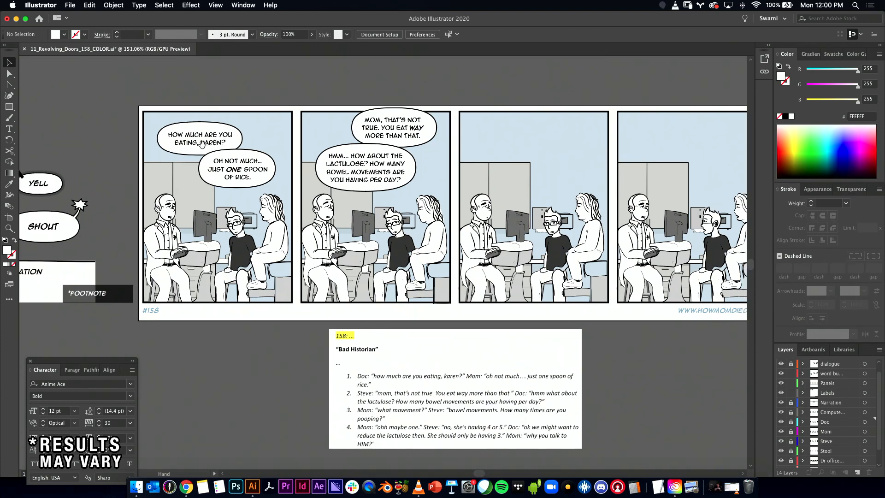
drag(362, 202, 303, 205)
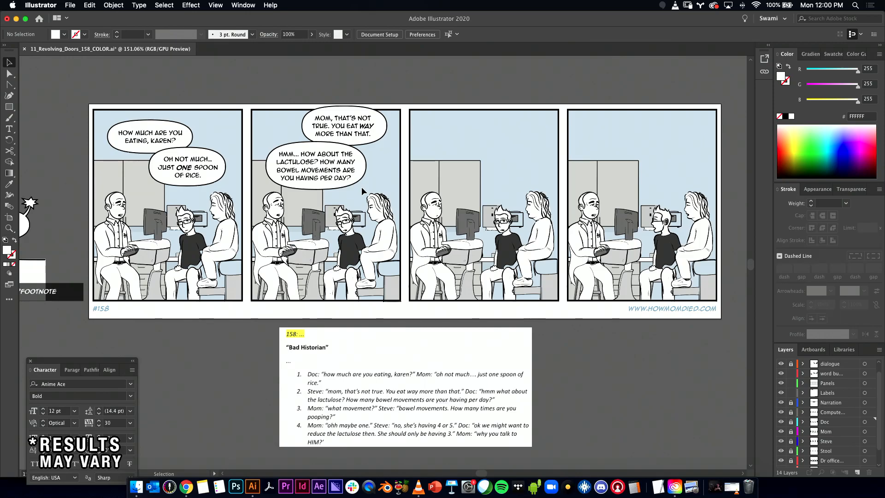
- Switch to the Google Docs script, capitalize Mom's third-panel line as "What movement?" and select it for use in the Illustrator strip
key(super+Tab)
drag(194, 288, 322, 285)
text(W)
key(super+Tab)
- Clear the accidental selection of the first panel's frame and lock the Panels layer
click(140, 127)
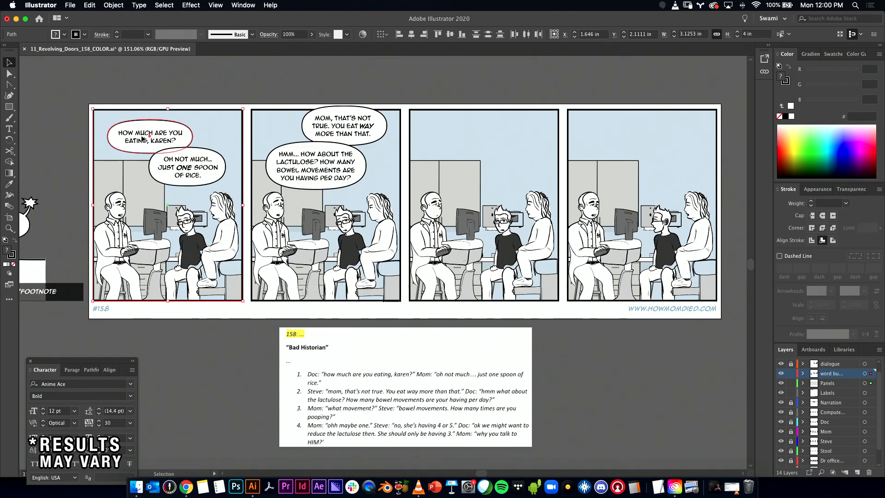
click(790, 383)
key(super+shift+a)
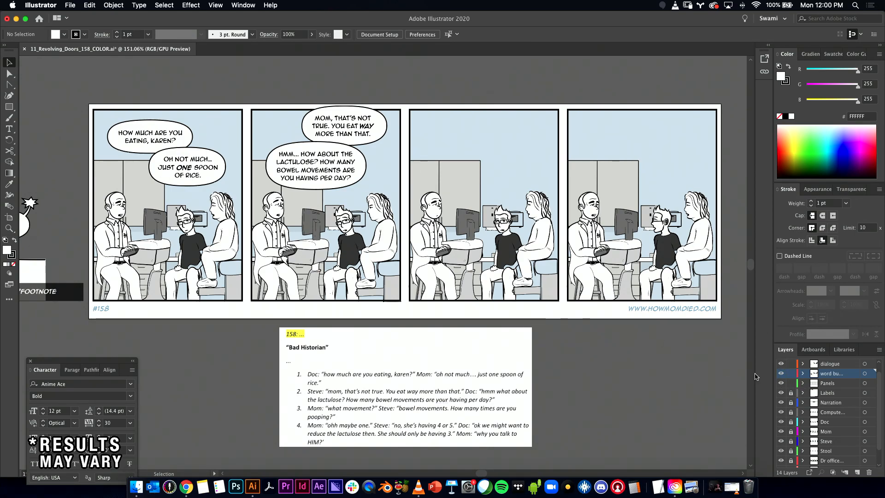
click(792, 385)
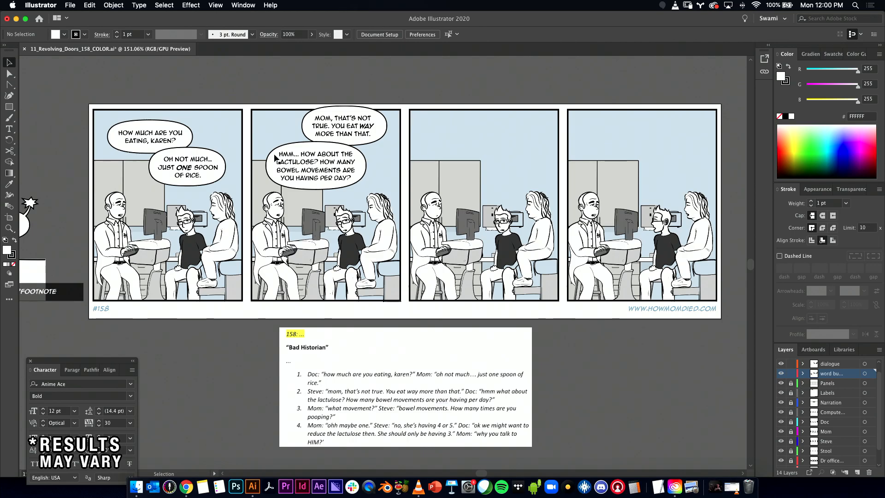
- Duplicate the first panel's upper speech bubble with its dialogue into the upper part of the third panel
click(162, 142)
click(152, 98)
drag(152, 98, 398, 169)
scroll(356, 168, up, 6)
- Replace the copied dialogue in the third panel with "WHAT MOVEMENT?" and lower the text to the bubble's vertical center
double_click(397, 168)
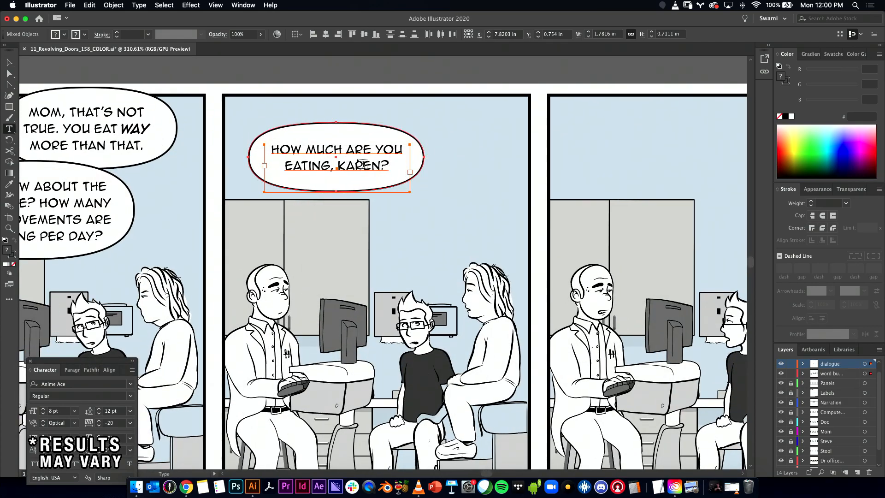
drag(270, 148, 389, 170)
text(WHAT MOVEMENT?)
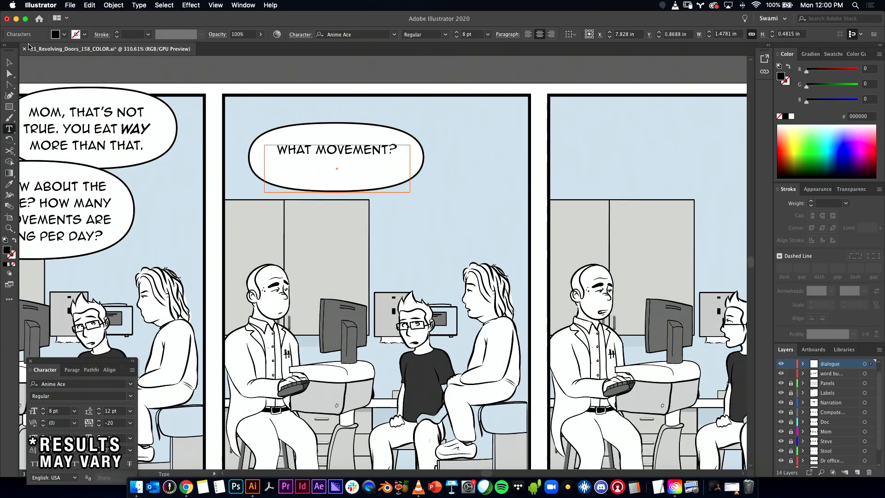
click(11, 64)
drag(338, 196, 345, 163)
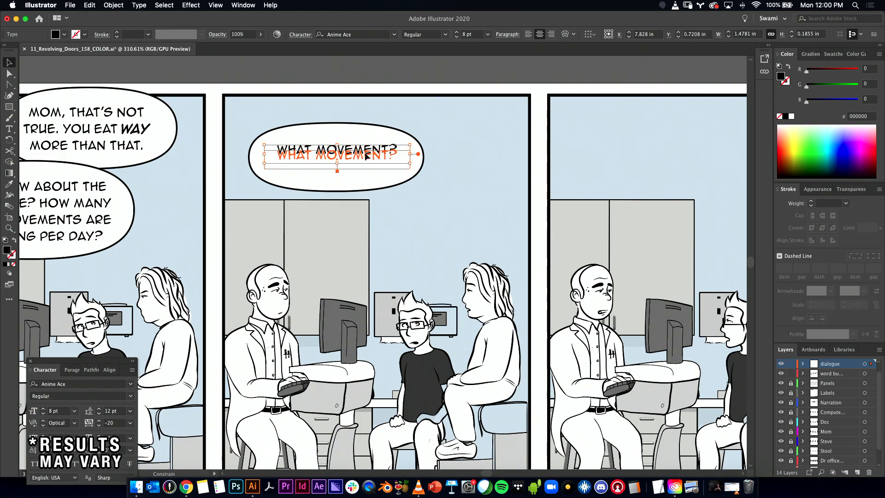
- Flatten the "WHAT MOVEMENT?" bubble to about 0.45 in high around its single line, adjusting its top and bottom anchor points
click(375, 131)
drag(425, 191, 425, 191)
drag(337, 193, 338, 187)
drag(337, 124, 338, 130)
key(a)
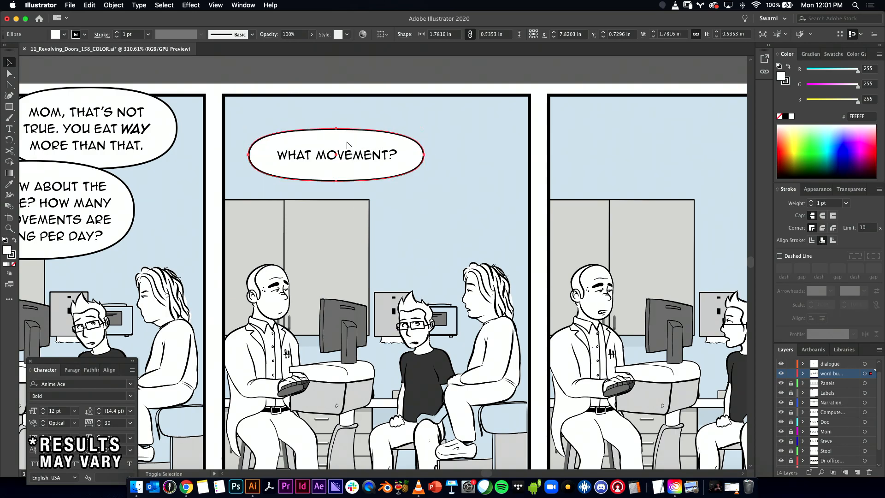
click(336, 129)
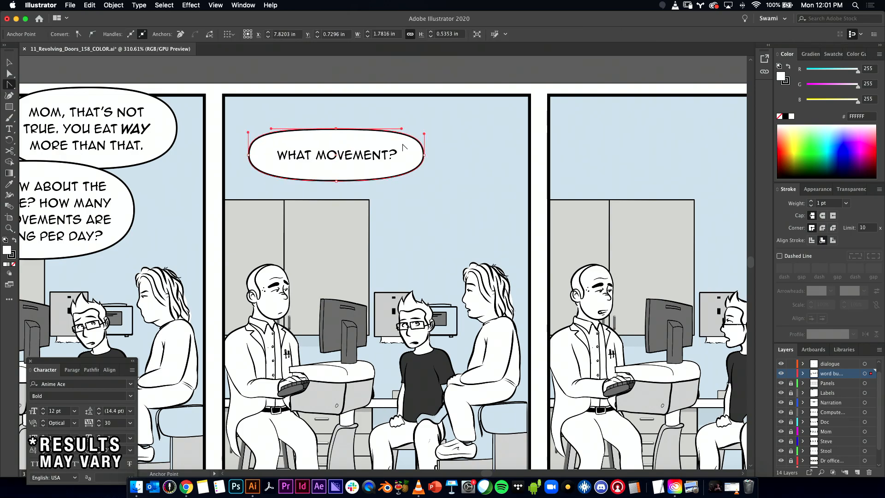
click(336, 182)
key(v)
drag(337, 130, 337, 133)
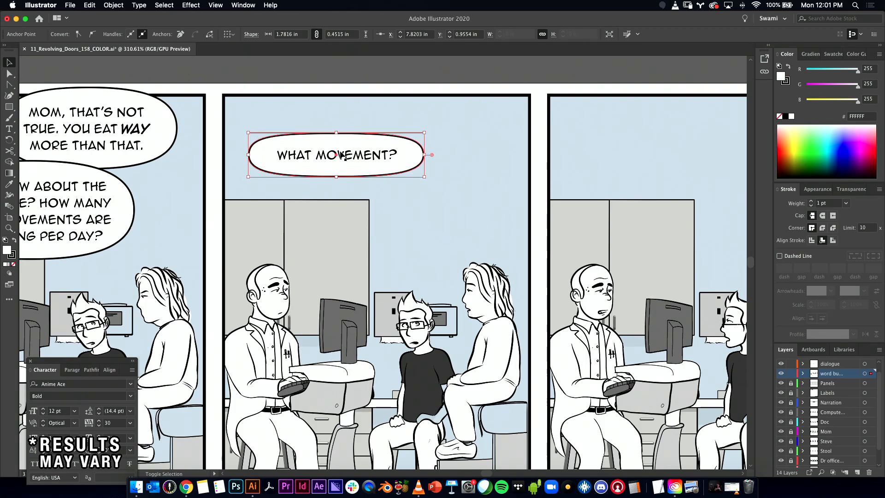
- Move the "WHAT MOVEMENT?" bubble and text up and right toward Mom, and narrow the bubble slightly
shift+click(364, 155)
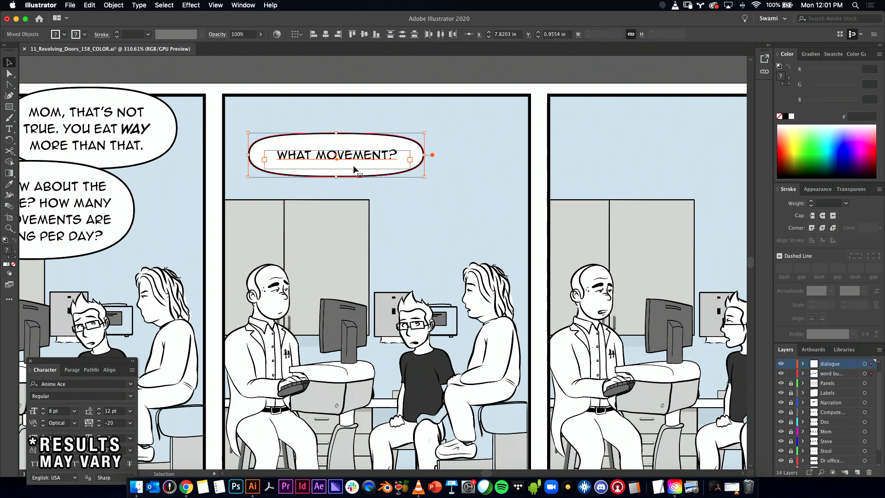
drag(367, 141, 431, 123)
click(414, 132)
drag(313, 136, 317, 136)
- Add quotation marks so Mom's third-panel line reads WHAT “MOVEMENT?”
double_click(380, 138)
text(“)
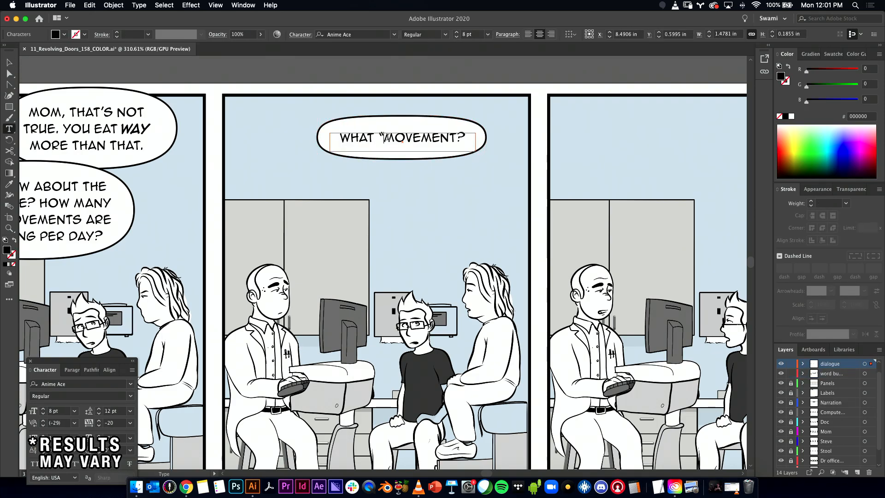
click(464, 135)
text(”)
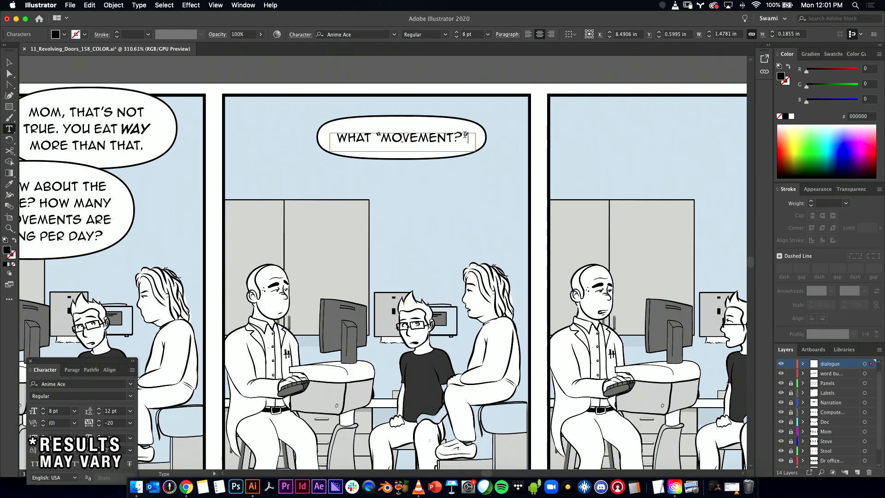
click(6, 62)
click(309, 92)
- In the Google Docs script, select Steve's third-panel line and capitalize its first word so it begins "Bowel movements"
drag(485, 200, 576, 215)
alt+super+click(576, 215)
drag(516, 239, 459, 214)
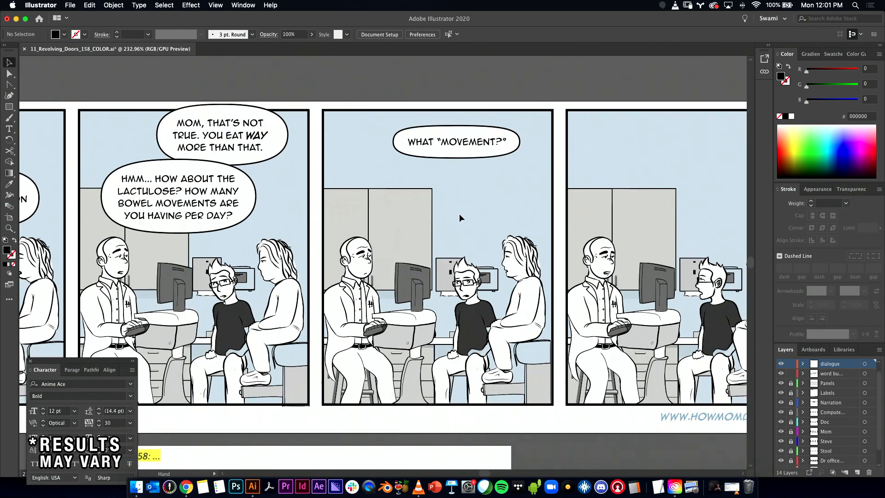
key(super+Tab)
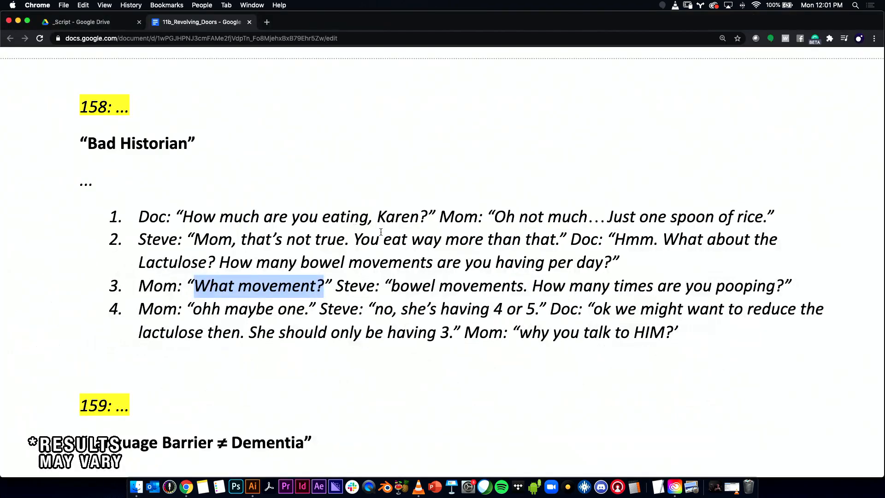
drag(392, 289, 785, 289)
text(B)
key(super+Tab)
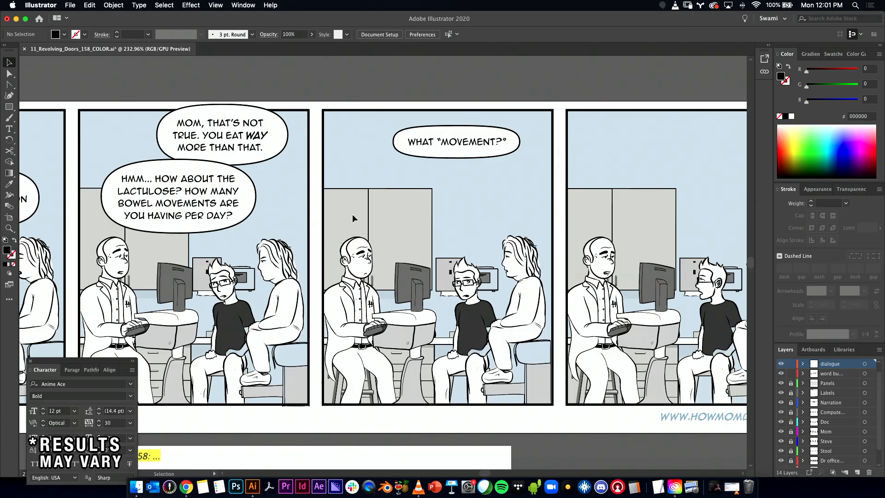
- Copy Steve's second-panel bubble below Mom's in the third panel, with the dialogue "BOWEL MOVEMENTS. HOW MANY TIMES ARE YOU POOPING?"
alt+drag(245, 143, 461, 201)
double_click(461, 202)
key(super+a)
text(BOWEL MOVEMENTS. HOW MANY TIMES ARE YOU POOPING?)
- Set the word "BOWEL" in Steve's third-panel dialogue to the Bold font style
double_click(405, 185)
click(92, 395)
text(b)
click(12, 63)
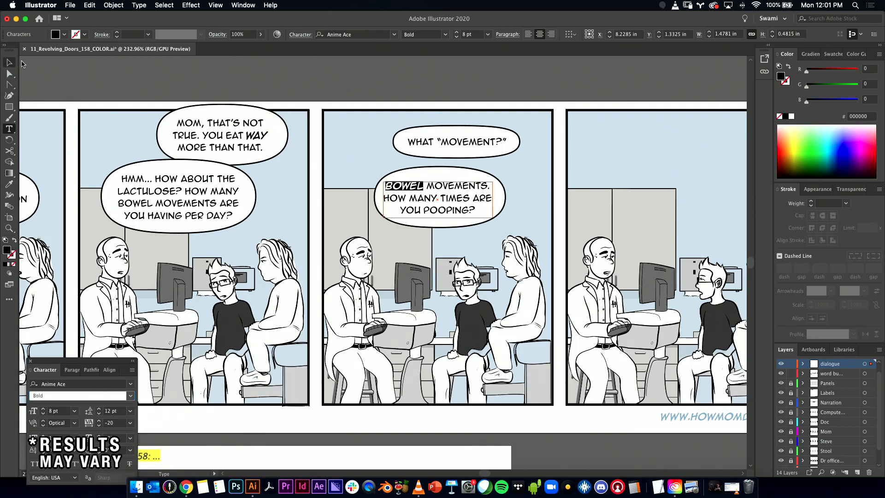
key(super+shift+a)
- Widen Steve's third-panel bubble leftward to about 1.85 in and nudge its dialogue slightly left to match
super+drag(476, 219, 509, 211)
click(344, 192)
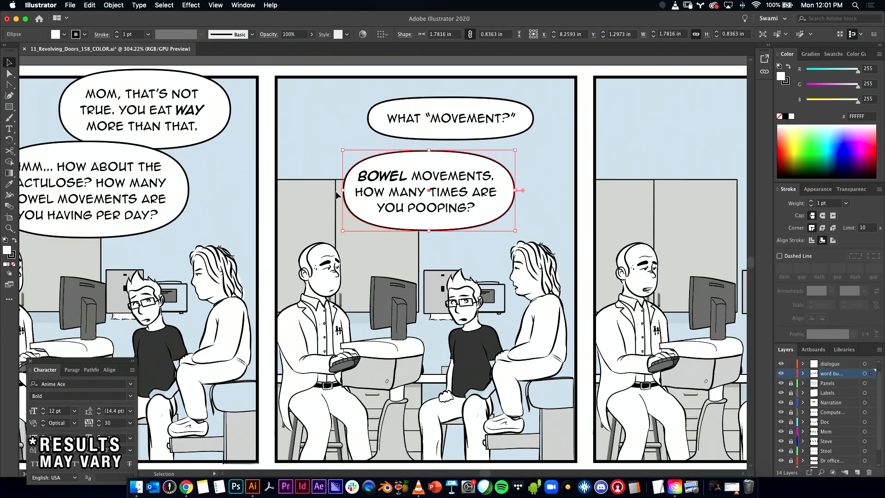
drag(338, 191, 332, 191)
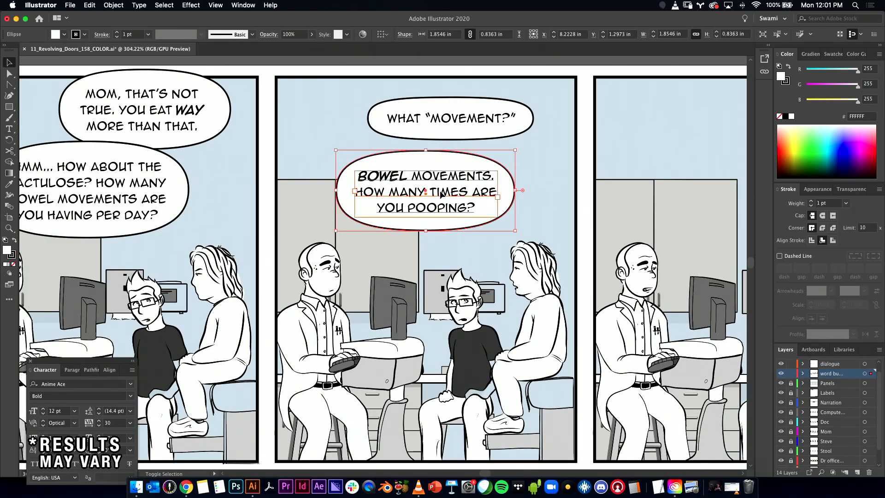
shift+click(458, 196)
key(super+shift+a)
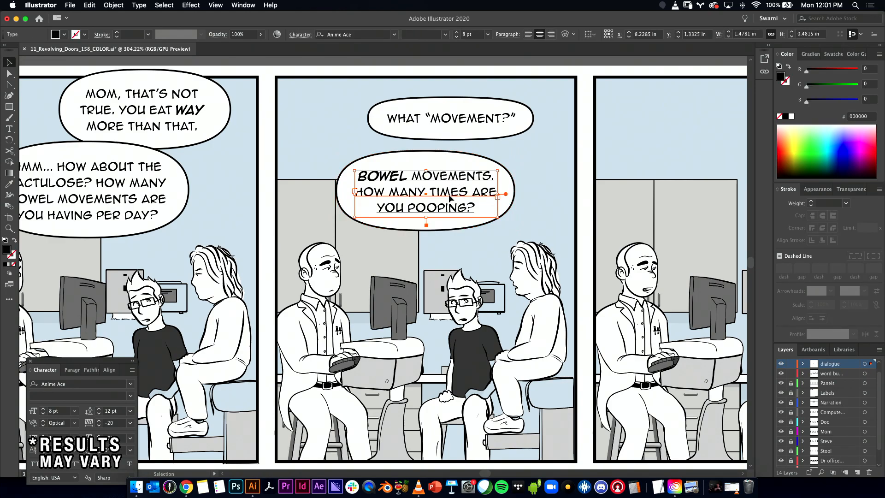
click(449, 193)
- Set the word "POOPING?" at the end of Steve's third-panel dialogue to Bold
key(t)
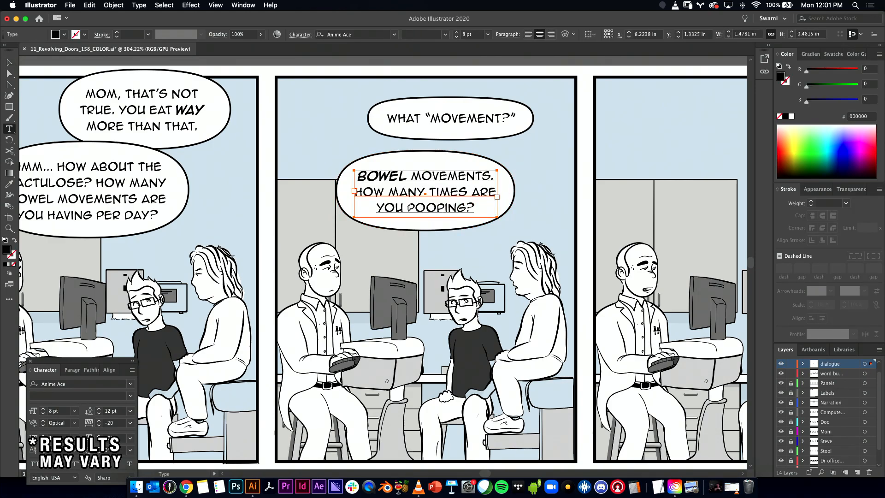
drag(407, 209, 479, 210)
click(107, 395)
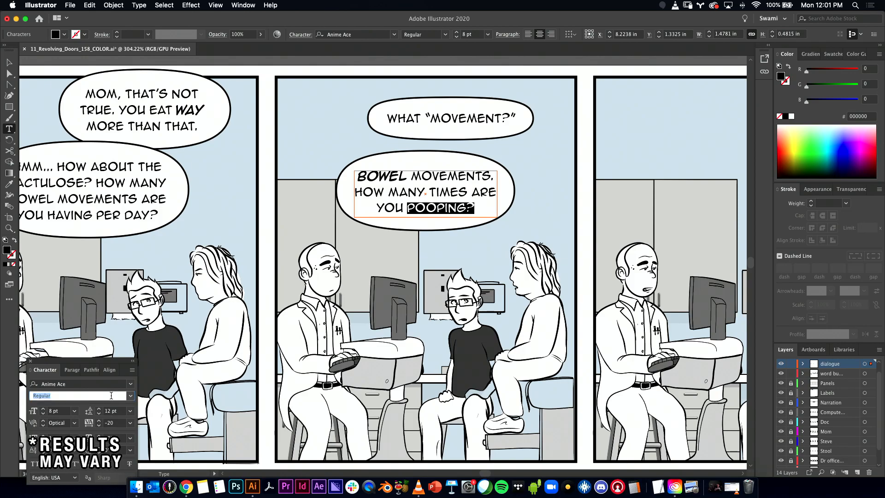
text(Bold)
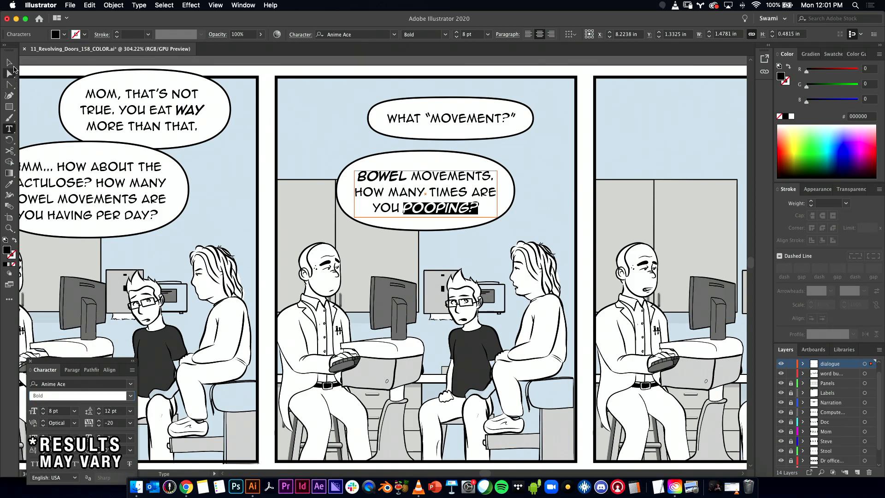
key(Escape)
- Nudge Steve's third-panel dialogue slightly left and enlarge its bubble to about 1.87 by 0.86 in
click(179, 175)
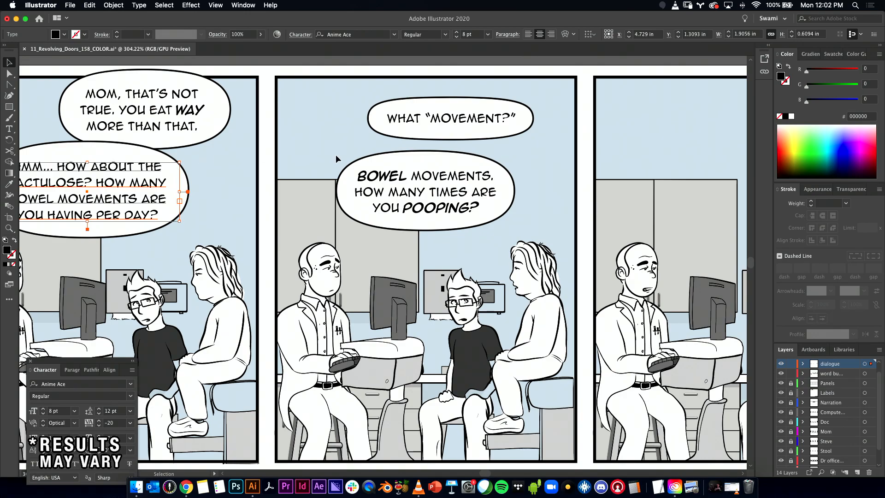
click(440, 181)
click(430, 165)
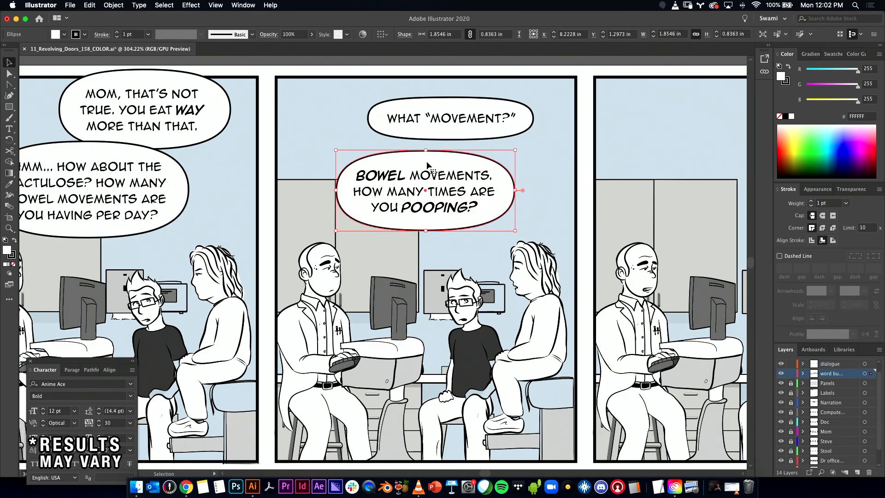
drag(335, 150, 334, 148)
- Adjust the curve handles at the top anchor of Steve's third-panel bubble to refine its rounded outline
key(a)
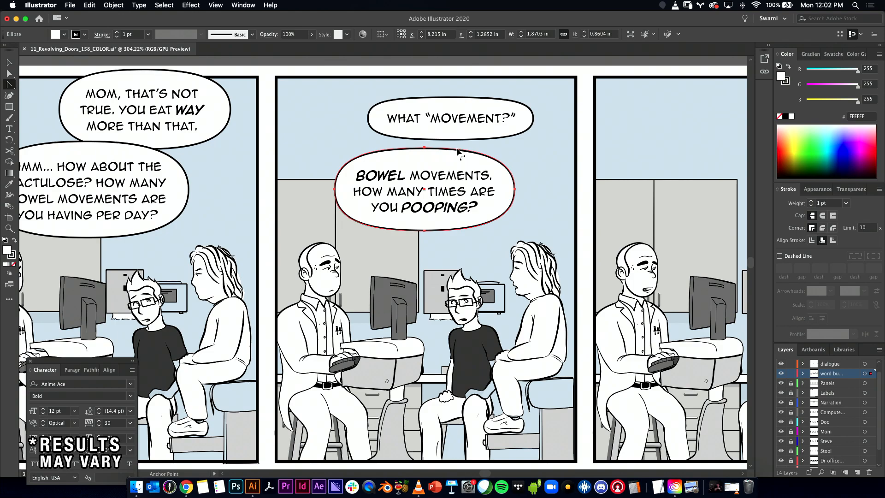
drag(427, 148, 483, 148)
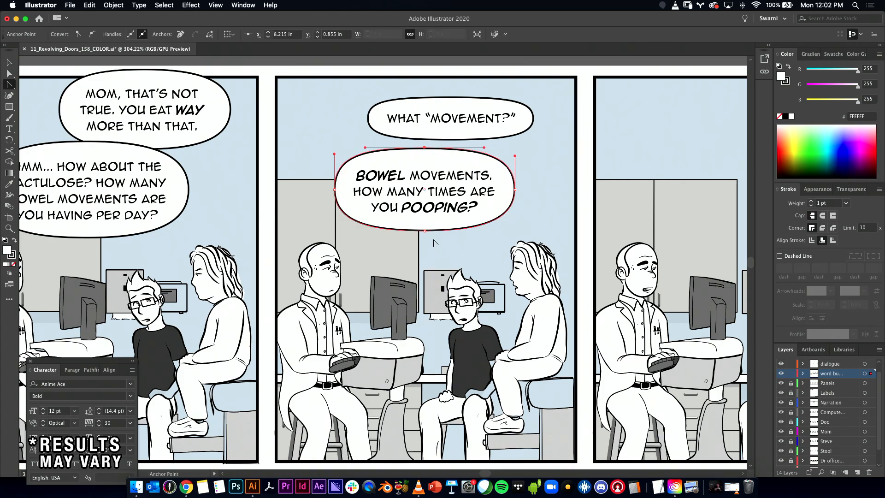
key(v)
drag(325, 164, 410, 178)
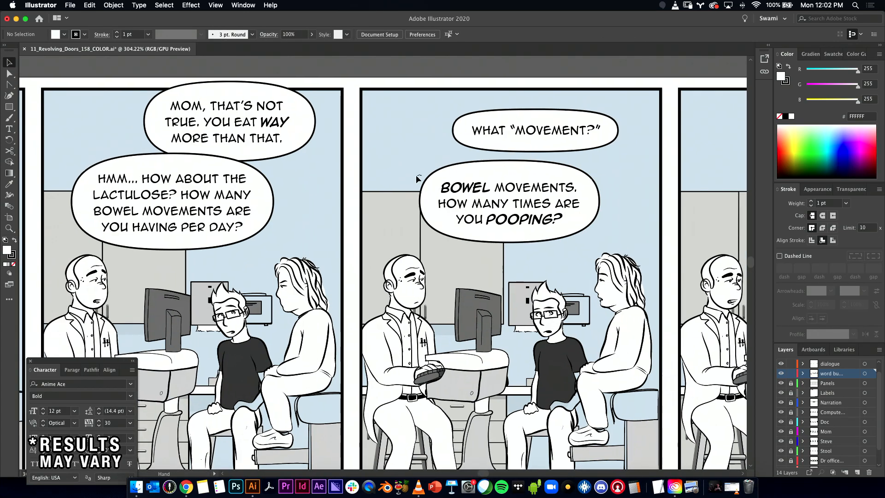
shift+click(509, 201)
click(488, 178)
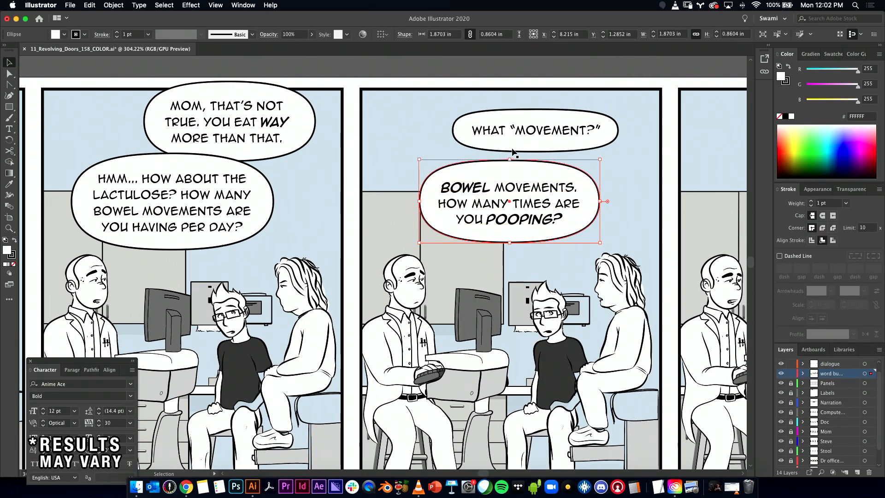
drag(509, 157, 508, 287)
key(a)
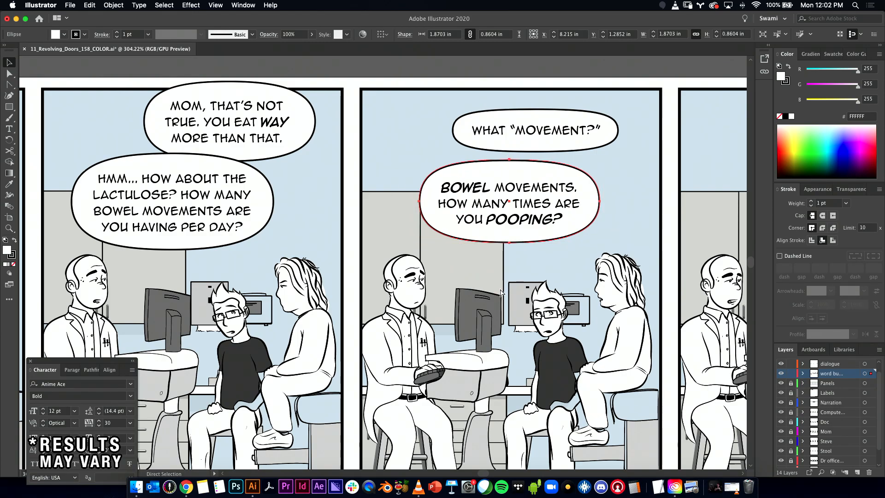
key(v)
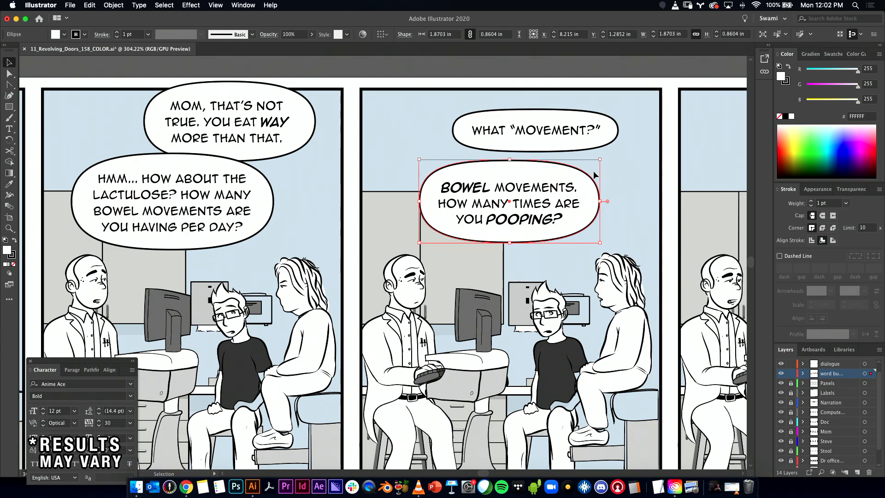
- Move Steve's third-panel bubble together with its dialogue slightly down and to the left
drag(601, 160, 582, 173)
key(super+z)
shift+click(505, 194)
drag(535, 198, 296, 177)
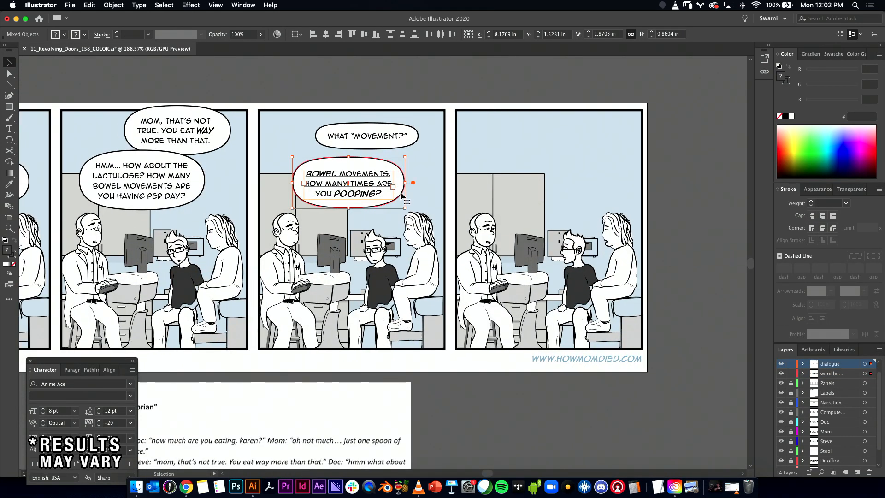
- Switch to the Google Docs script, capitalize Mom's fourth-panel line as "Ohh maybe one." and copy it
key(super+Tab)
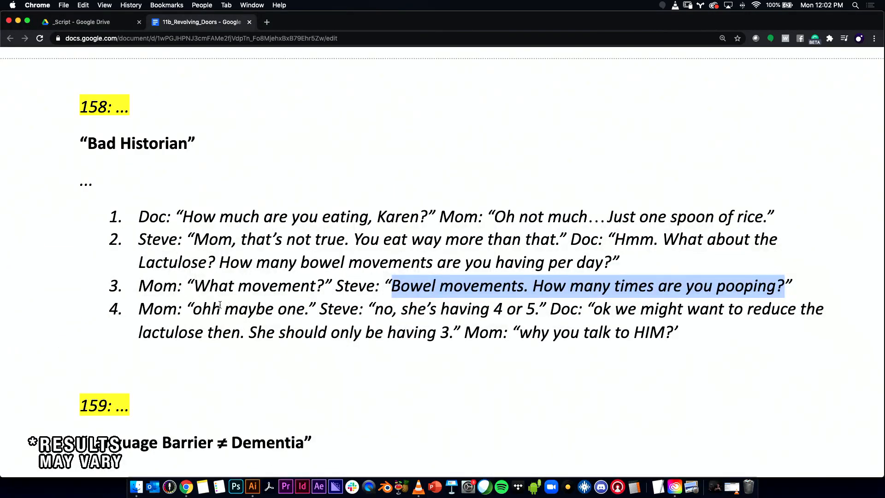
click(197, 308)
key(BackSpace)
text(H)
key(BackSpace)
text(O)
drag(193, 308, 312, 305)
key(super+c)
- Back in Illustrator, duplicate Steve's second-panel bubble and dialogue into the fourth panel and replace the text with "Ohh maybe one."
key(super+Tab)
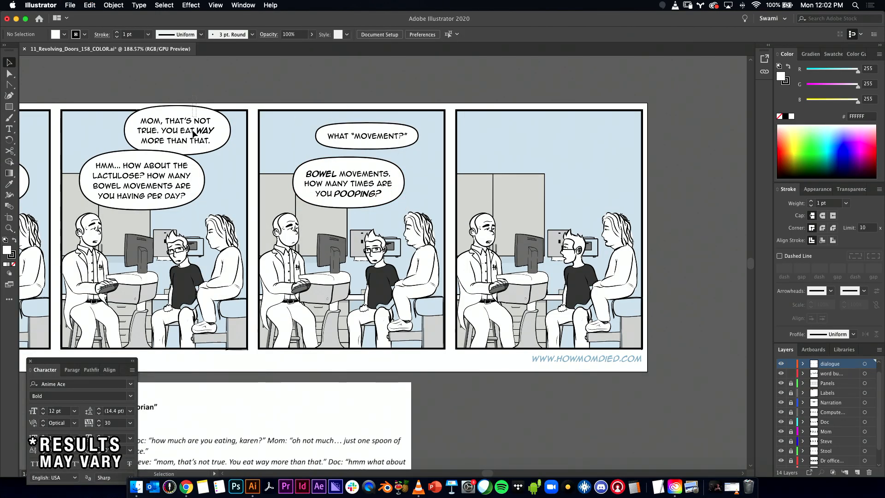
click(203, 133)
drag(185, 133, 495, 141)
click(535, 92)
key(t)
key(super+a)
key(super+v)
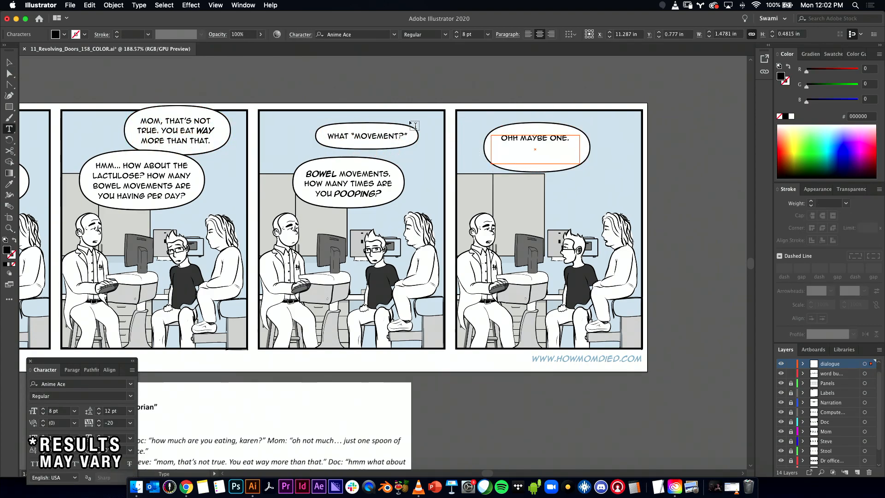
- Set the word "ONE." in Mom's fourth-panel dialogue to Bold
drag(549, 138, 571, 138)
click(106, 397)
text(Bold)
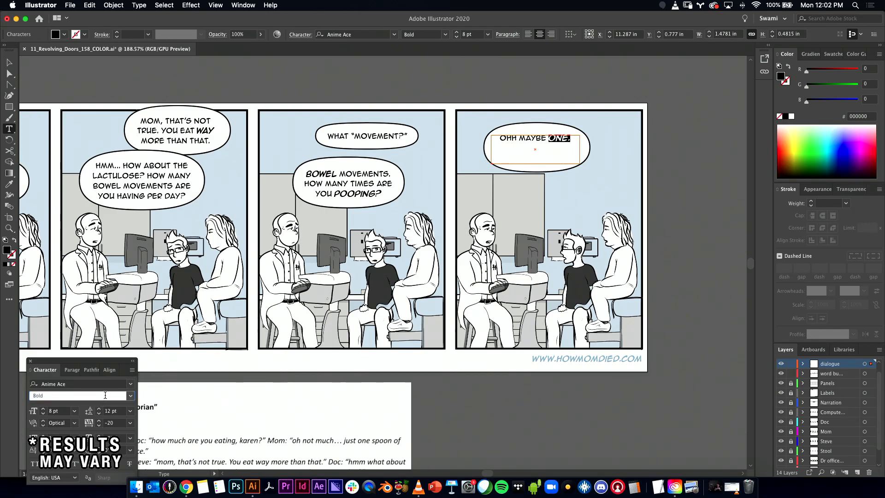
click(9, 63)
click(184, 81)
key(space)
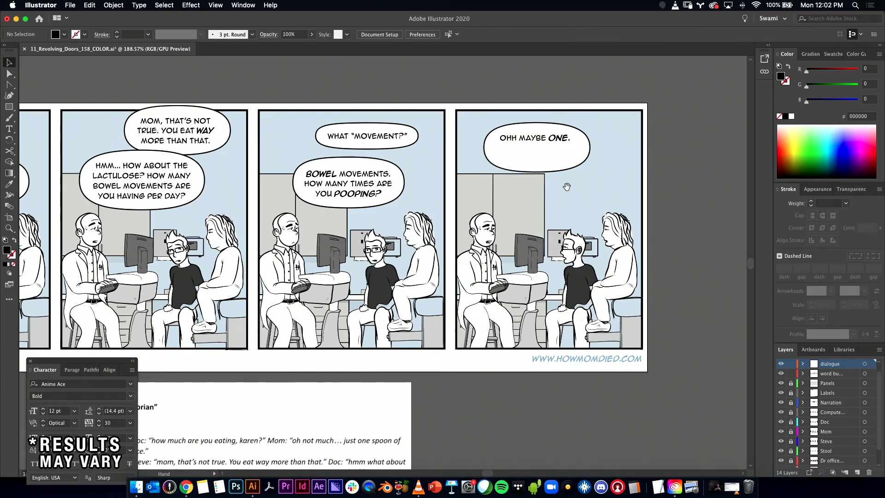
- Shrink Mom's fourth-panel bubble to about 1.62 by 0.50 in around its single line of dialogue
drag(549, 143, 685, 168)
click(528, 194)
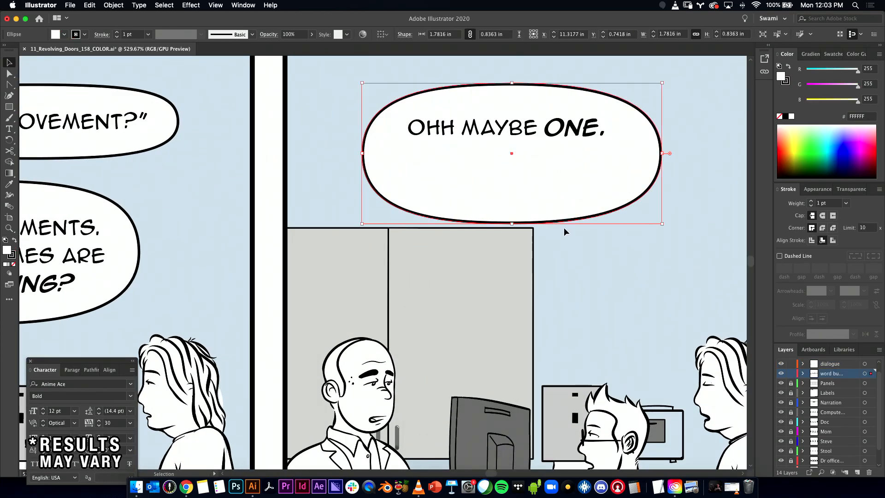
drag(663, 224, 645, 170)
drag(504, 83, 504, 85)
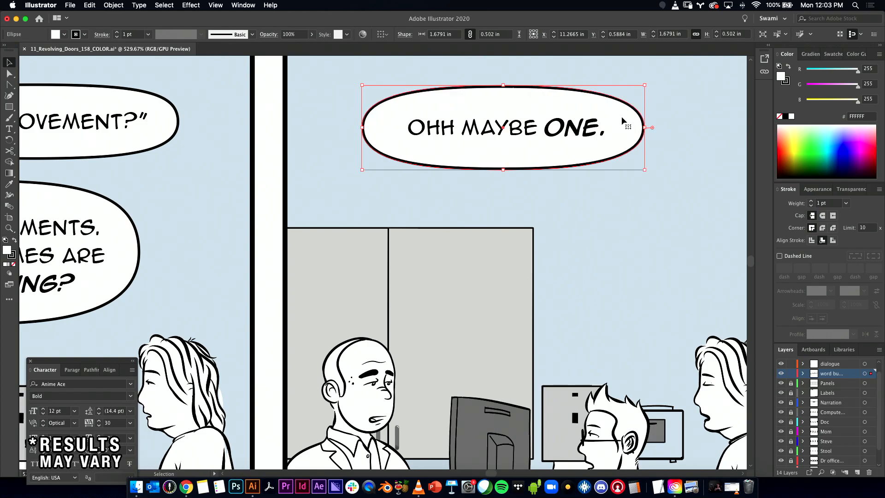
drag(645, 128, 640, 129)
- Adjust the curve handles at the top and bottom anchors of Mom's fourth-panel bubble to refine its outline
key(shift+c)
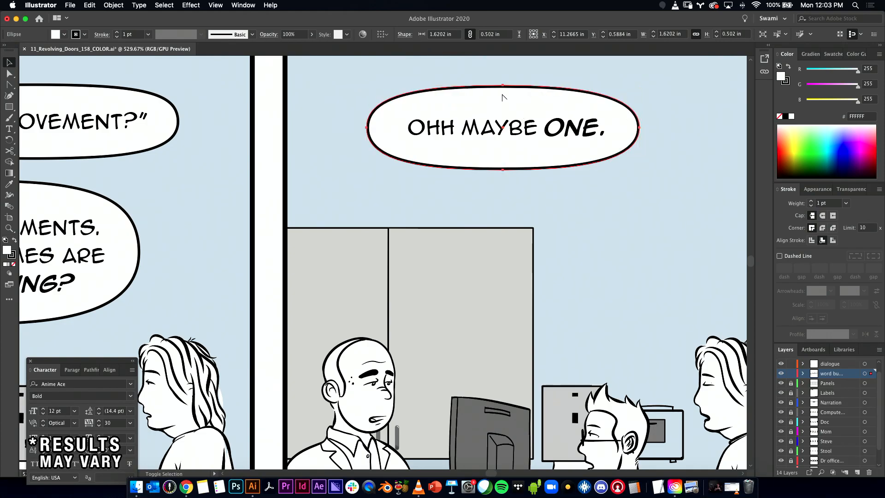
drag(502, 86, 590, 83)
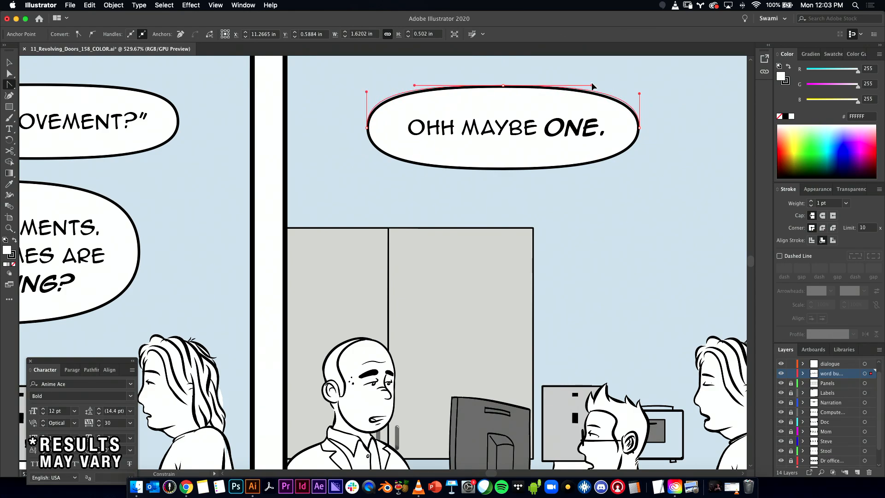
click(504, 171)
drag(504, 172, 408, 170)
click(504, 86)
- Move Mom's fourth-panel bubble together with its dialogue to the right within the panel
key(v)
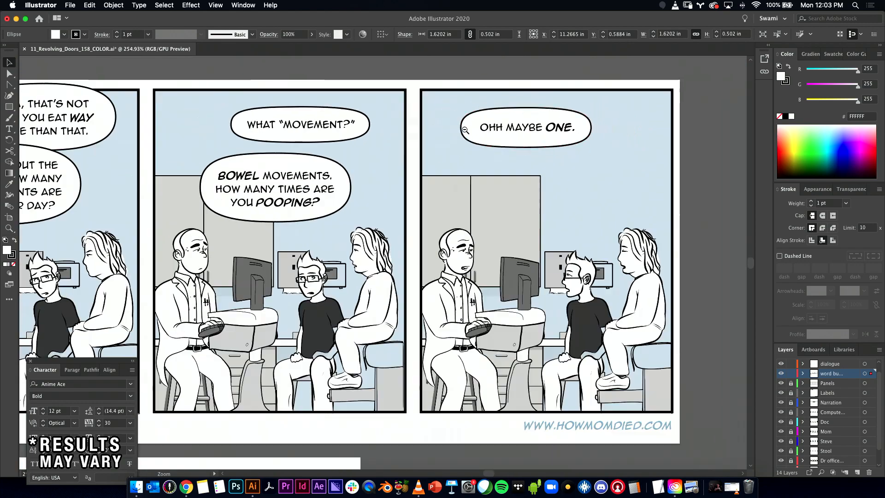
scroll(546, 140, down, 3)
shift+click(537, 128)
drag(537, 126, 570, 127)
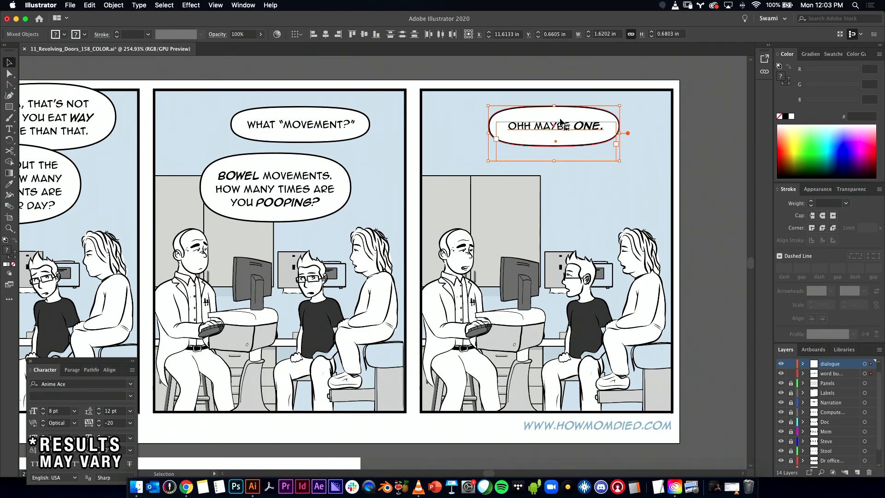
click(595, 69)
- Narrow Mom's fourth-panel bubble symmetrically to about 1.53 in wide
scroll(516, 165, up, 1)
click(497, 134)
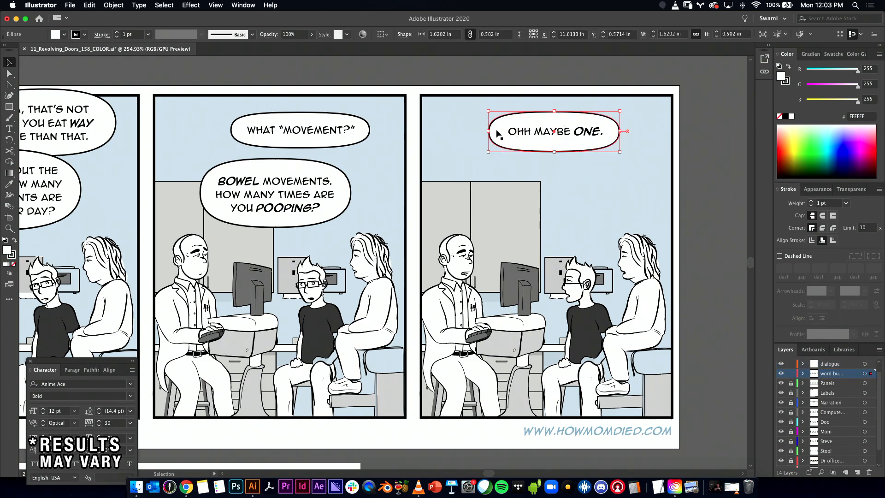
drag(489, 132, 495, 133)
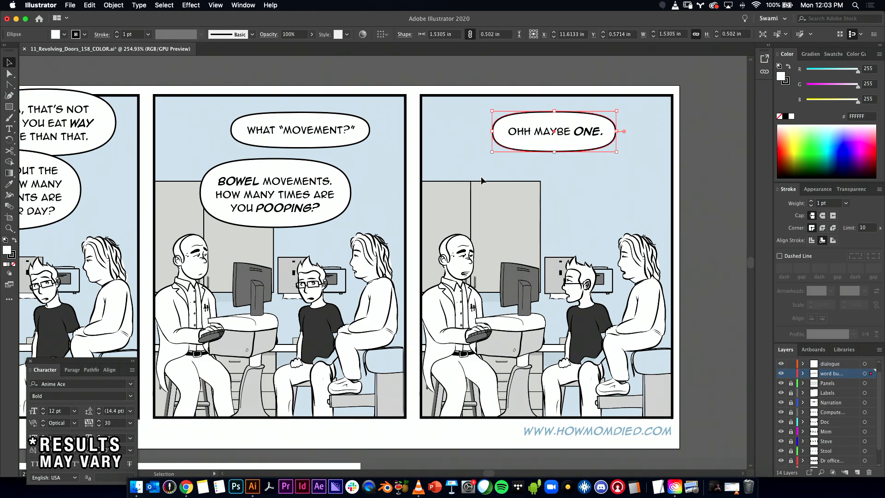
click(695, 124)
- In the Google Docs script, capitalize Steve's fourth-panel line as "No, she's having 4 or 5." and select it
key(super+Tab)
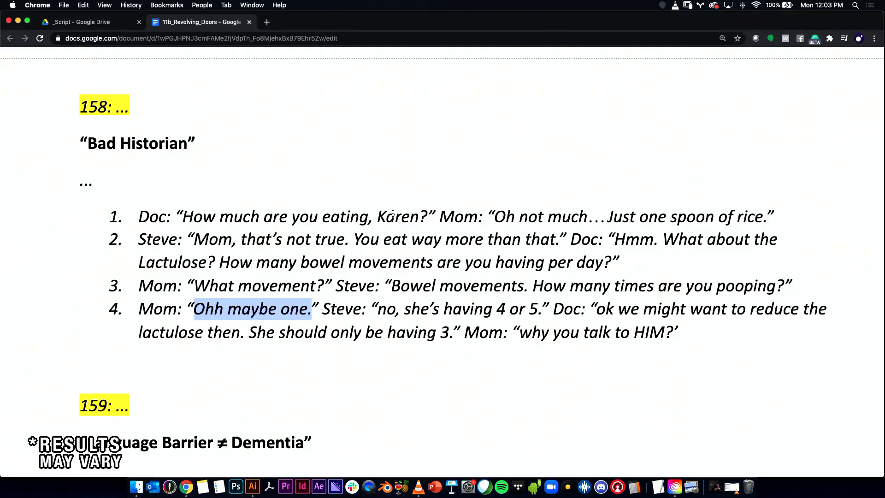
drag(380, 308, 541, 305)
text(N)
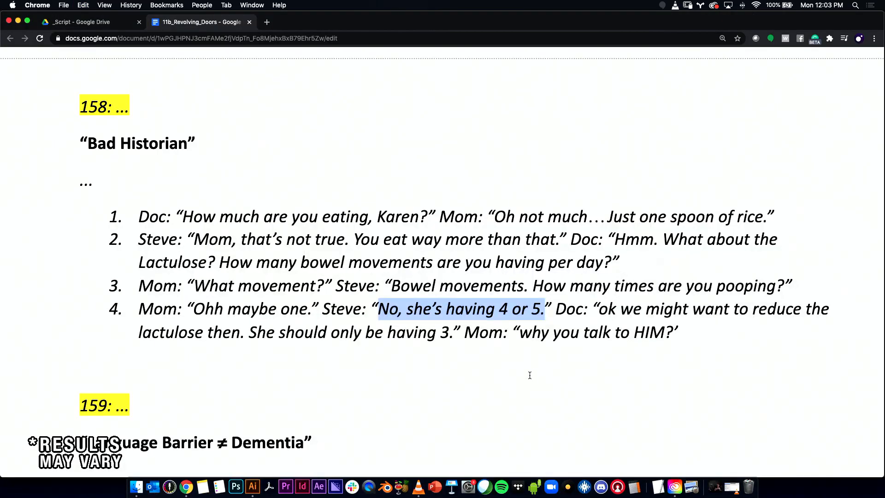
- Return to Illustrator and move Mom's fourth-panel bubble with its dialogue farther toward the panel's upper-right corner
key(super+Tab)
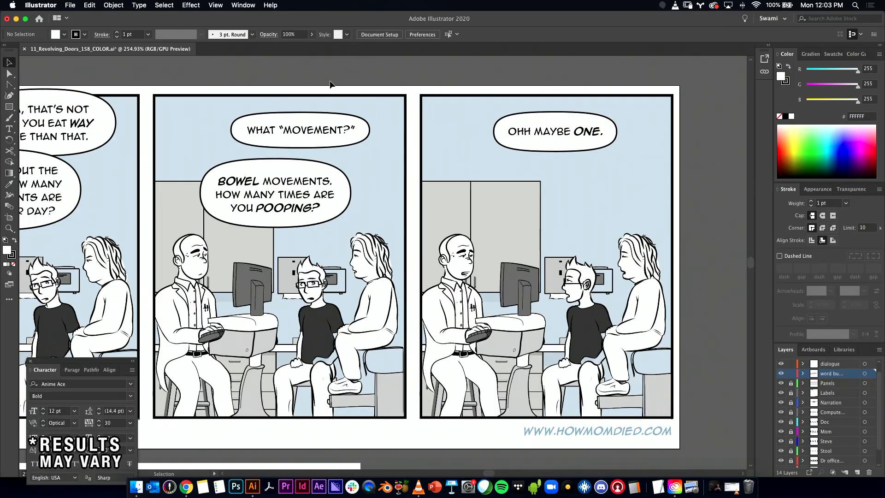
drag(506, 148, 434, 126)
drag(583, 99, 259, 219)
key(super+z)
drag(504, 109, 526, 105)
scroll(629, 120, up, 2)
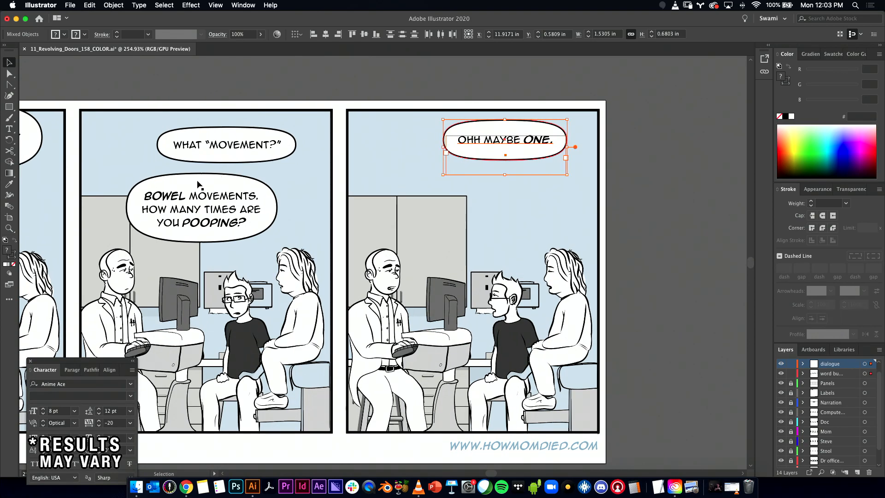
- Duplicate Steve's third-panel bubble and dialogue into the fourth panel and replace the text with "NO, SHE'S HAVING 4 OR 5."
drag(419, 189, 631, 168)
drag(527, 167, 516, 169)
scroll(490, 172, down, 3)
drag(327, 194, 302, 204)
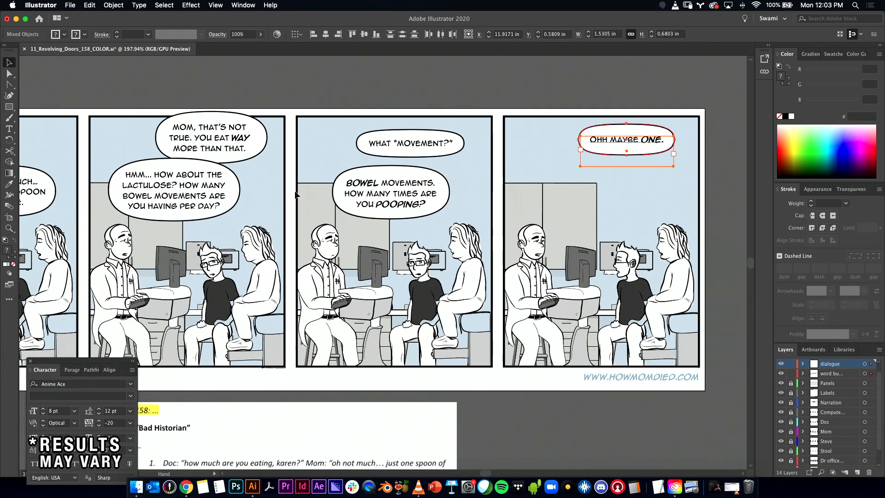
key(super+Tab)
key(super+Tab)
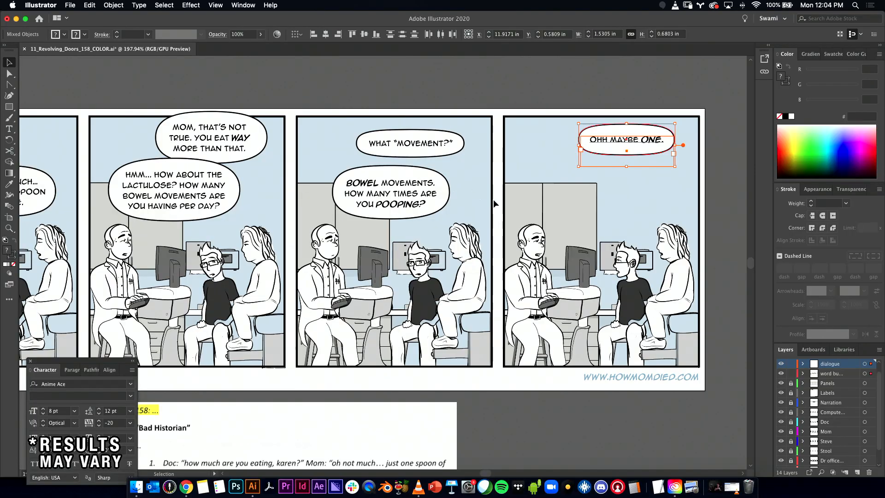
drag(399, 203, 566, 186)
key(t)
key(BackSpace)
key(super+a)
text(NO, SHE'S HAVING 4 OR 5.)
- Narrow the text frame of Steve's fourth-panel dialogue to about 1.09 in
key(Escape)
drag(657, 200, 685, 203)
key(t)
click(685, 203)
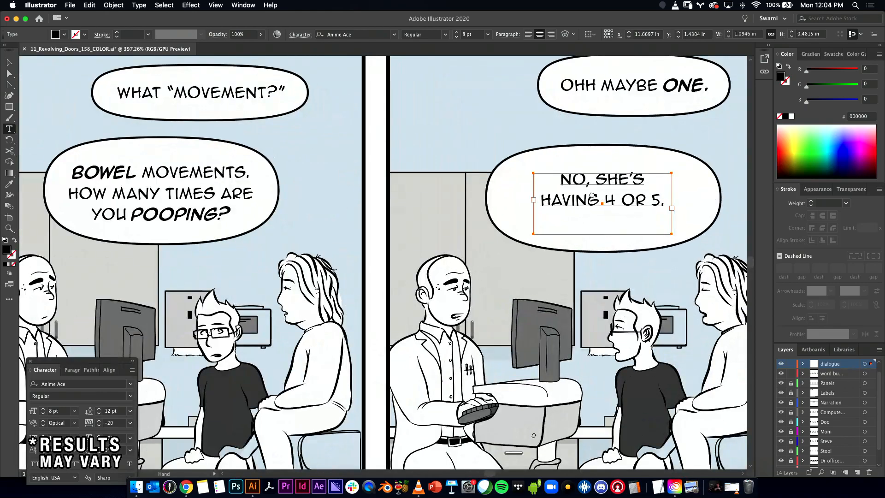
- Spell out the numerals in Steve's fourth-panel dialogue so it reads "NO, SHE'S HAVING FOUR OR FIVE."
double_click(579, 198)
text(Fpour)
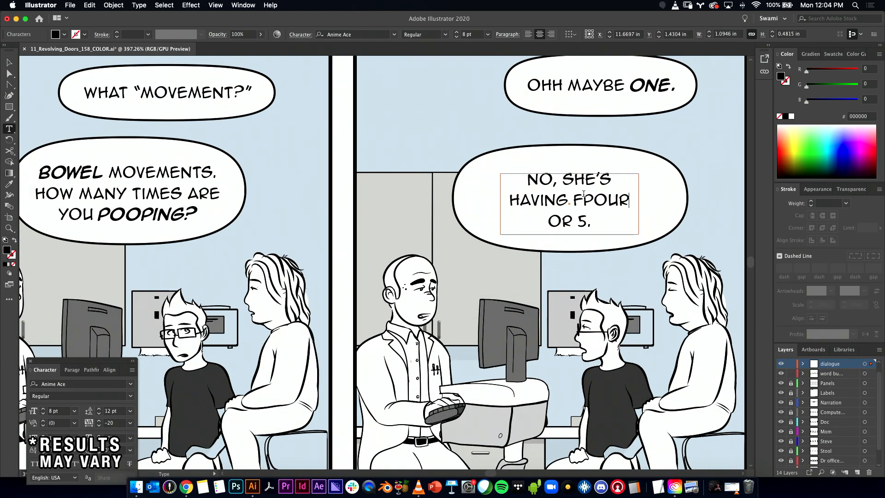
key(BackSpace)
key(BackSpace)
key(BackSpace)
key(BackSpace)
text(our)
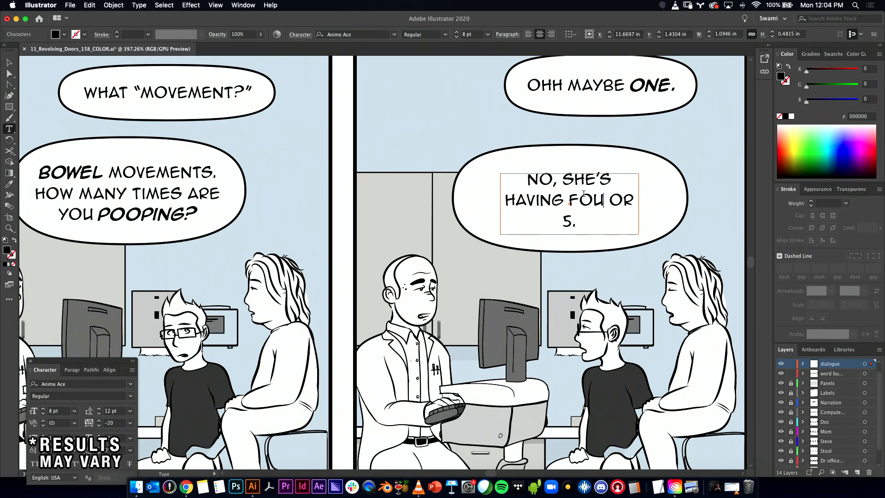
double_click(581, 219)
text(fou)
key(BackSpace)
key(BackSpace)
text(ive)
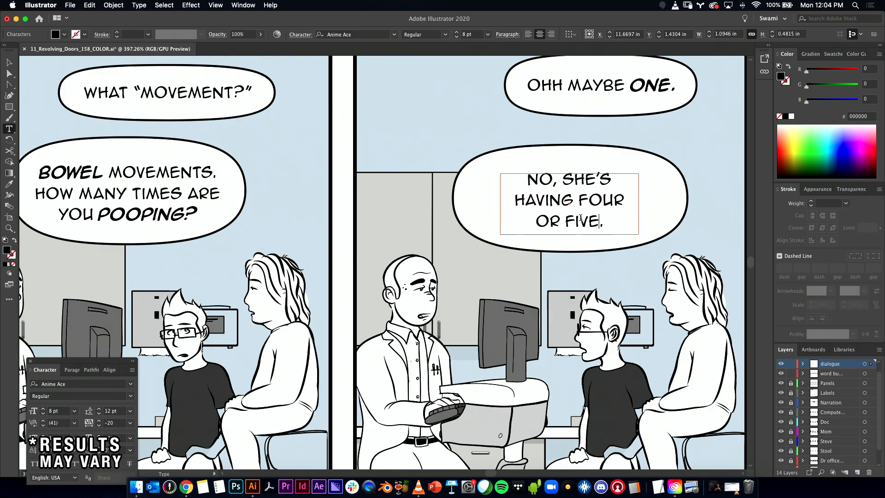
click(10, 63)
click(543, 132)
- Try replacing the word "ONE." in Mom's fourth-panel dialogue with the numeral "1"
click(653, 90)
double_click(653, 91)
drag(625, 87, 709, 99)
text(1)
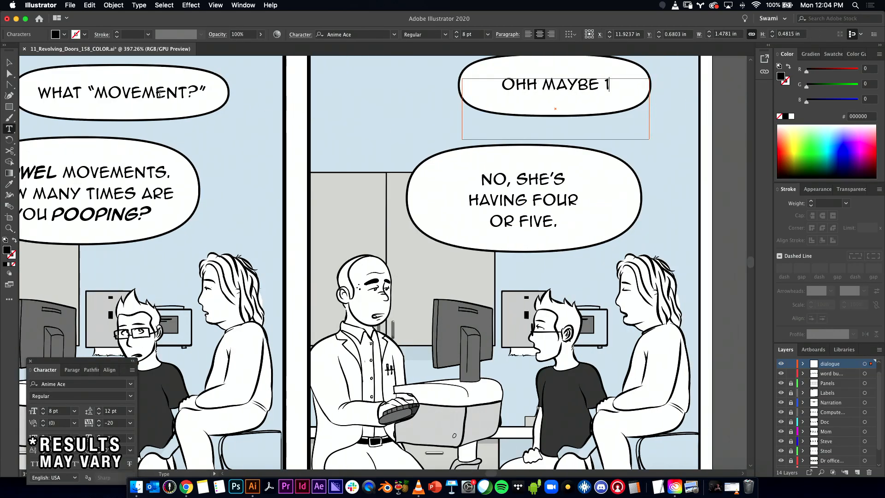
click(10, 62)
key(super+z)
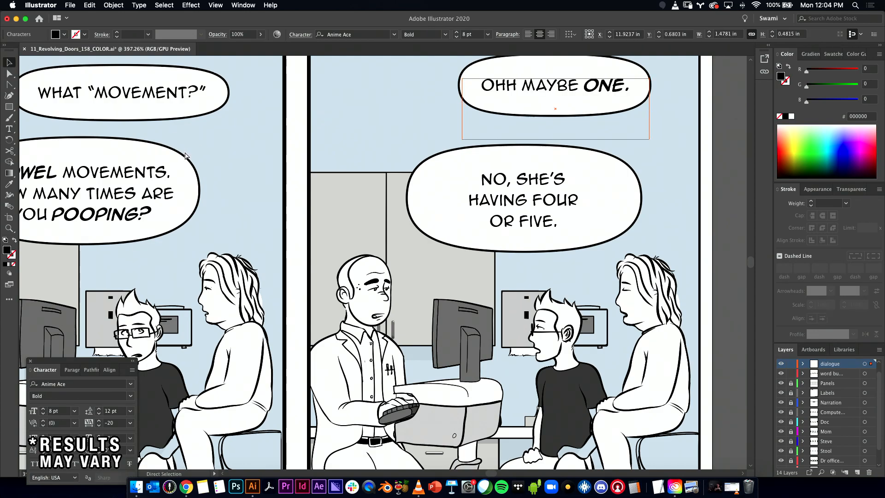
- Shrink Steve's fourth-panel bubble to about 1.25 by 0.76 in and adjust the curve handles at its top anchor
click(593, 183)
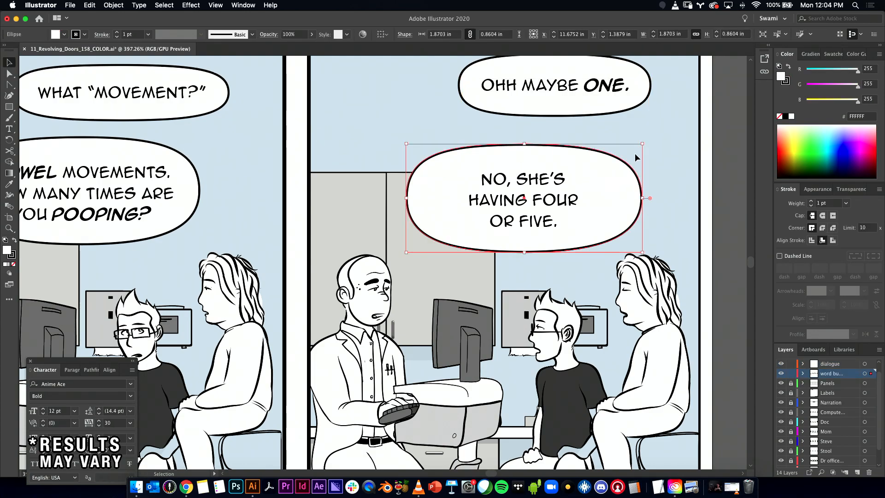
drag(643, 145, 616, 150)
key(a)
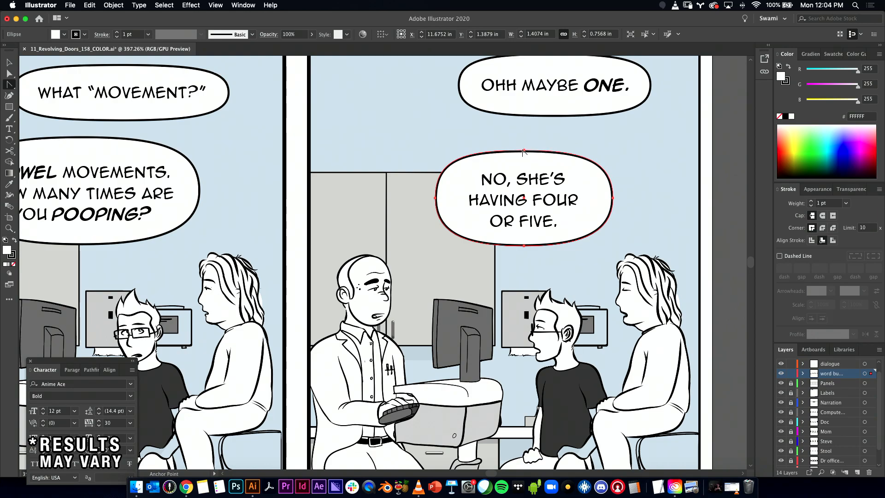
drag(524, 151, 569, 156)
key(v)
drag(434, 198, 445, 199)
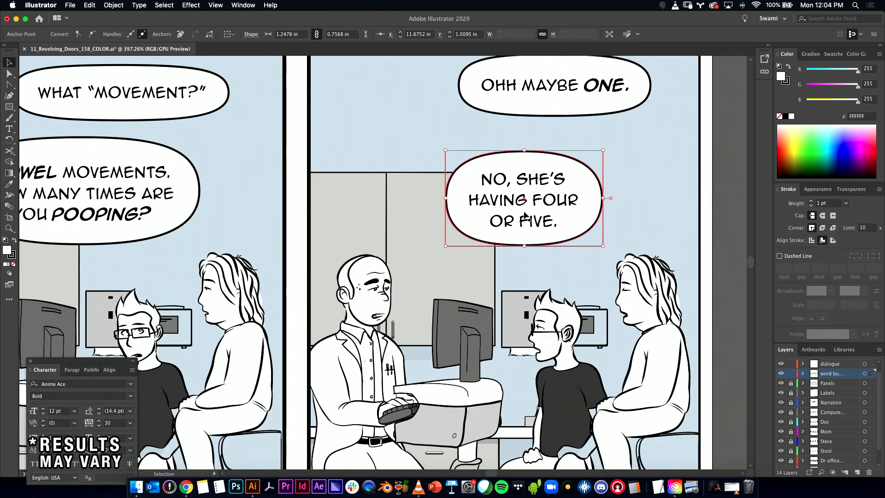
- Move Steve's fourth-panel bubble and dialogue up and left so it overlaps the lower edge of Mom's bubble
shift+click(550, 202)
drag(550, 203, 513, 157)
key(super+z)
click(557, 183)
shift+click(557, 193)
drag(546, 188, 521, 142)
- In the Google Docs script, change the start of Doc's fourth-panel line to "OK," and select the line through "having 3."
key(super+Tab)
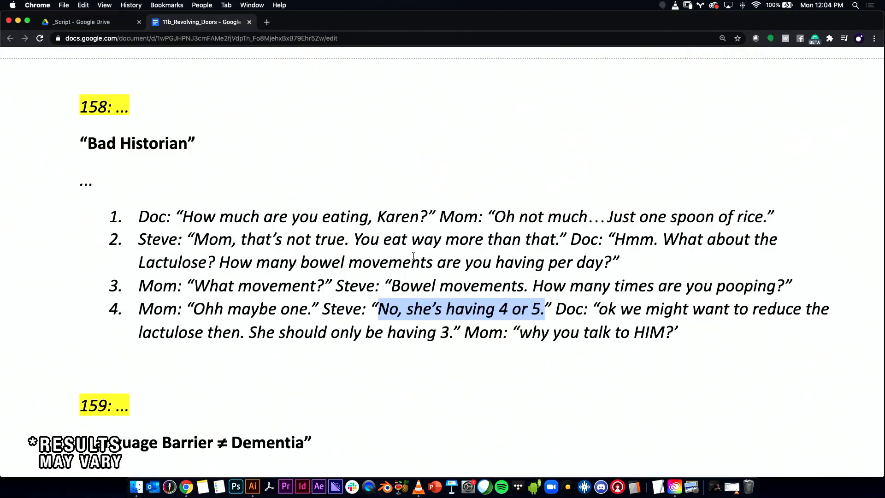
drag(607, 310, 615, 310)
key(BackSpace)
key(BackSpace)
text(OK,)
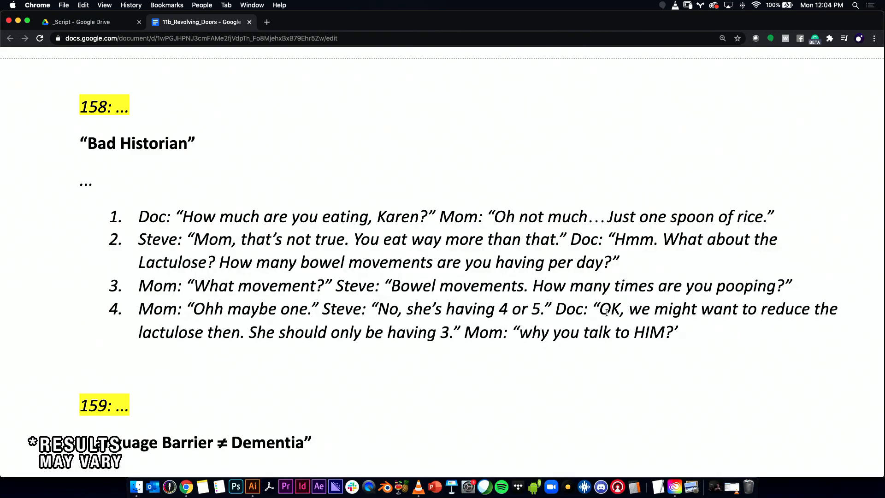
drag(604, 308, 452, 333)
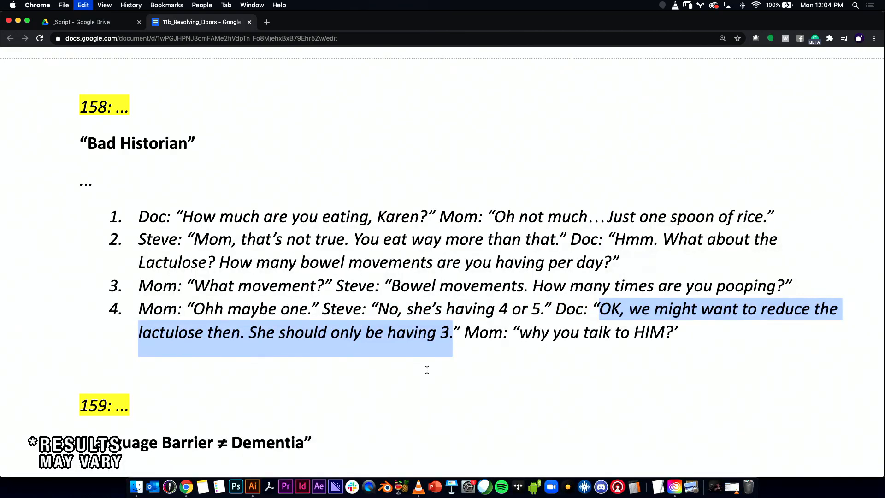
- In Illustrator, duplicate Steve's third-panel bubble to the fourth panel's left edge and replace its text with "OK, WE MIGHT WANT TO REDUCE THE LACTULOSE THEN."
key(super+Tab)
drag(512, 243, 425, 229)
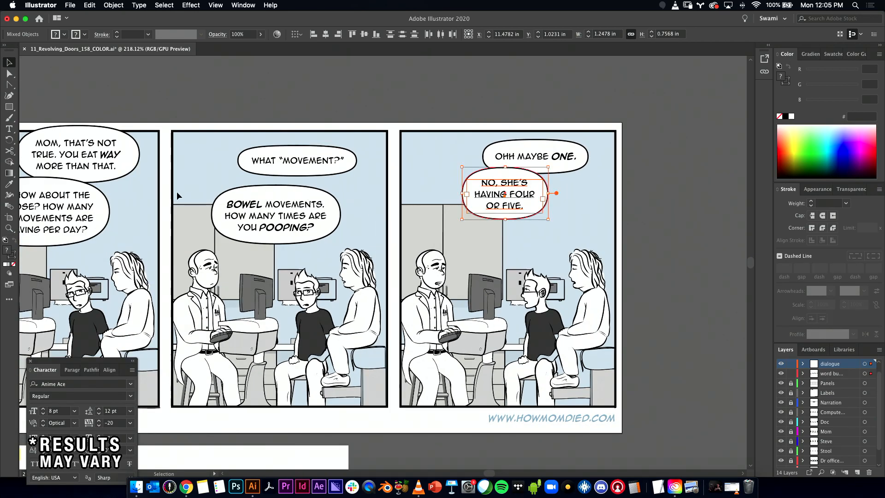
click(286, 228)
drag(267, 220, 378, 212)
key(t)
key(BackSpace)
key(super+a)
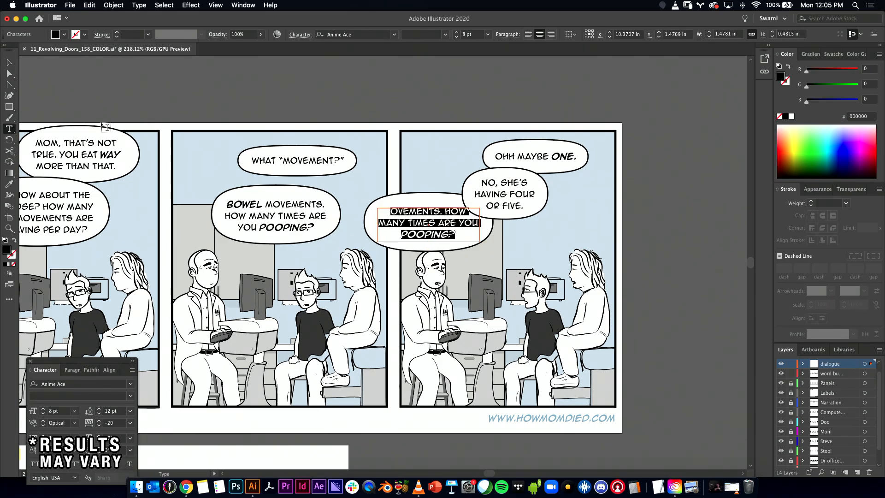
text(OK, WE MIGHT WANT TO REDUCE THE LACTULOSE THEN.)
key(Escape)
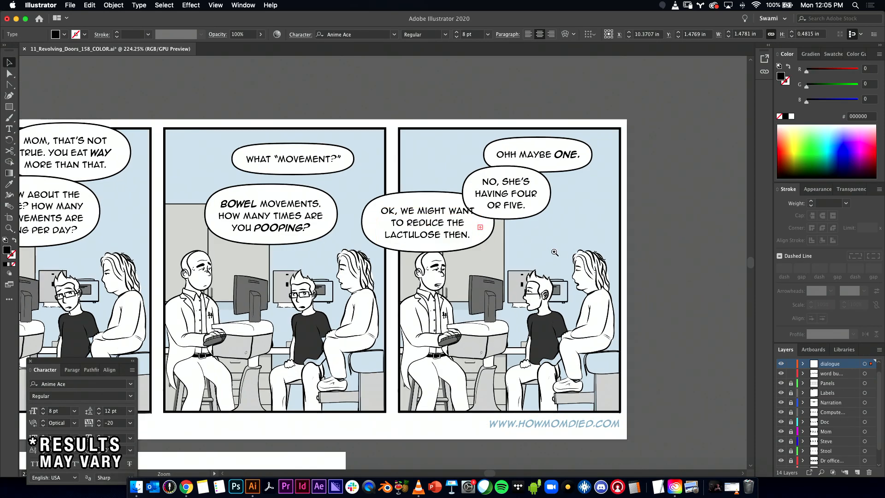
- Enlarge Doc's fourth-panel text frame to about 1.63 by 0.62 in so it fits "SHE SHOULD ONLY BE HAVING 3."
scroll(486, 227, up, 5)
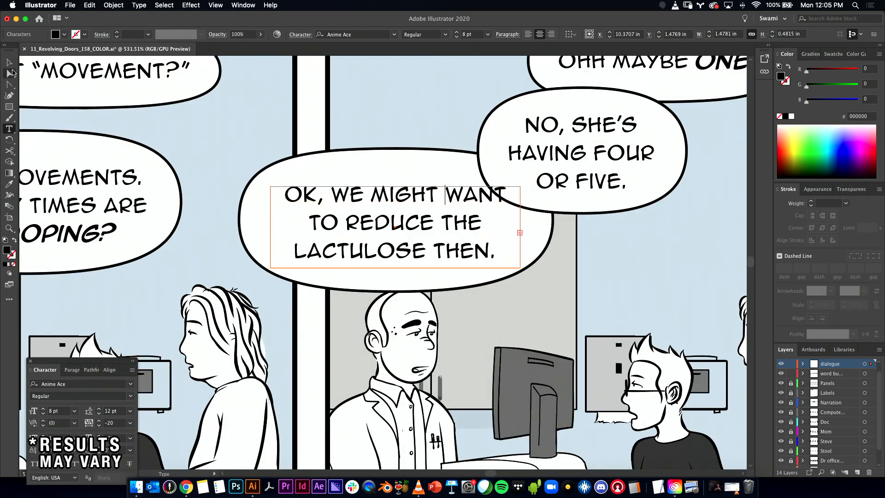
click(519, 271)
drag(519, 271, 533, 280)
key(t)
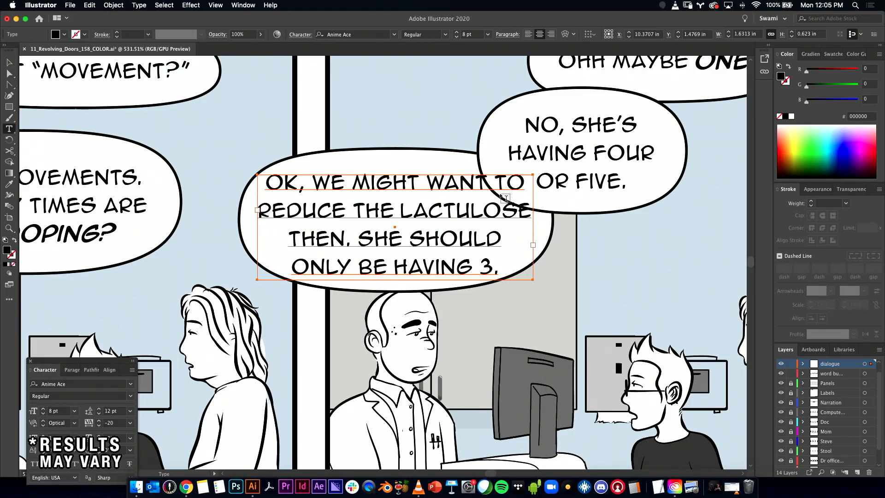
- Try a line break before "TO" in Doc's fourth-panel dialogue, then undo it
click(498, 182)
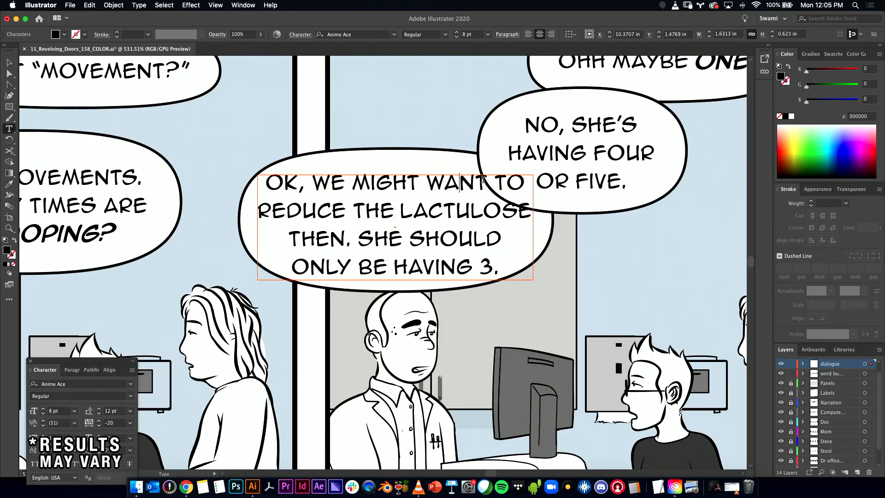
click(493, 182)
key(Return)
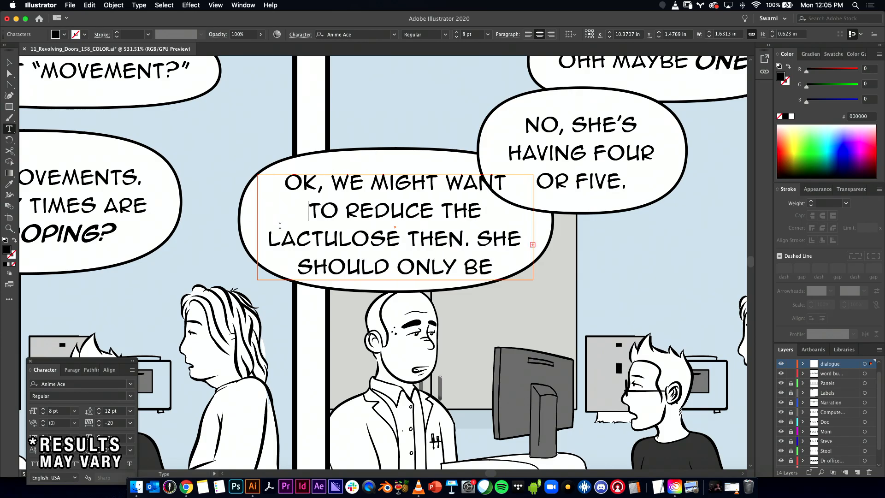
key(super+z)
click(9, 63)
key(super+z)
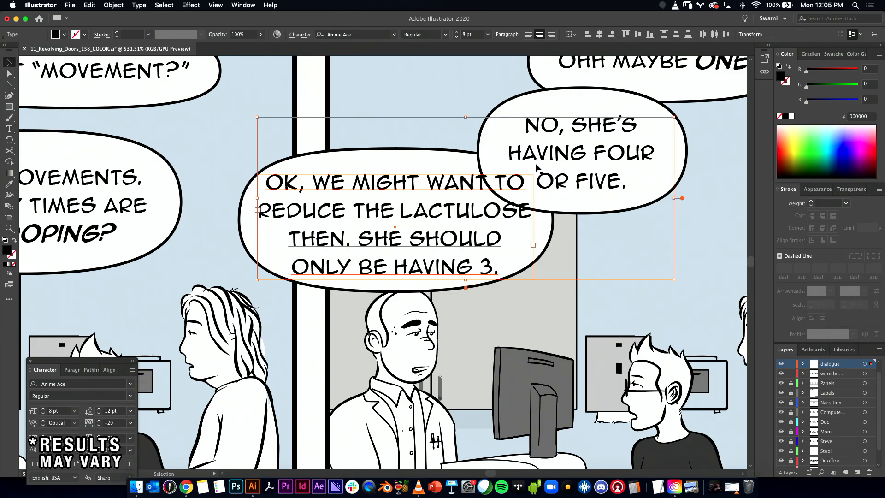
- Move Doc's fourth-panel bubble and dialogue right so they sit inside the panel's edge
scroll(536, 166, down, 5)
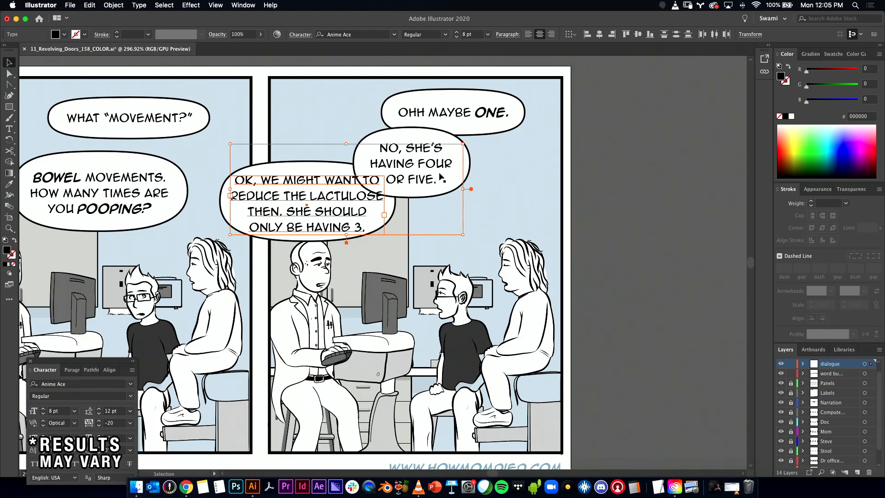
click(320, 147)
click(318, 169)
shift+click(319, 201)
drag(320, 201, 375, 196)
- Move Mom's and Steve's fourth-panel bubbles up toward the top border and widen Doc's bubble to about 2.01 in
click(444, 111)
shift+click(463, 116)
drag(480, 115, 482, 98)
click(425, 148)
shift+click(421, 135)
mouse_move(417, 153)
mouse_down()
mouse_move(425, 142)
mouse_move(414, 137)
mouse_up()
click(339, 193)
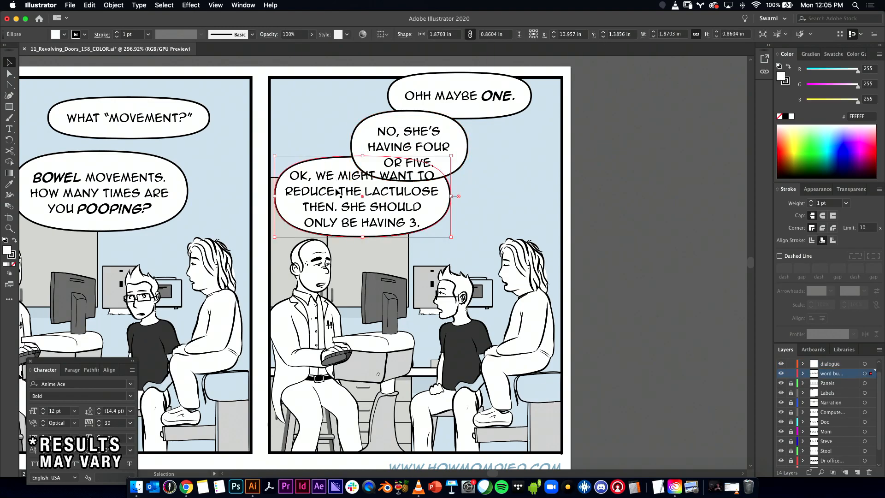
drag(449, 197, 457, 196)
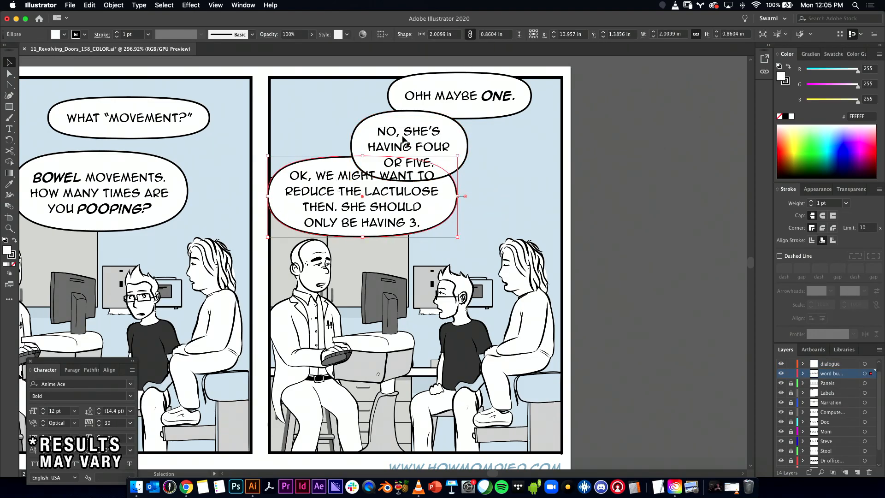
- Widen Steve's fourth-panel text frame to about 1.45 in for two lines and make his bubble wider and shorter around it
click(391, 148)
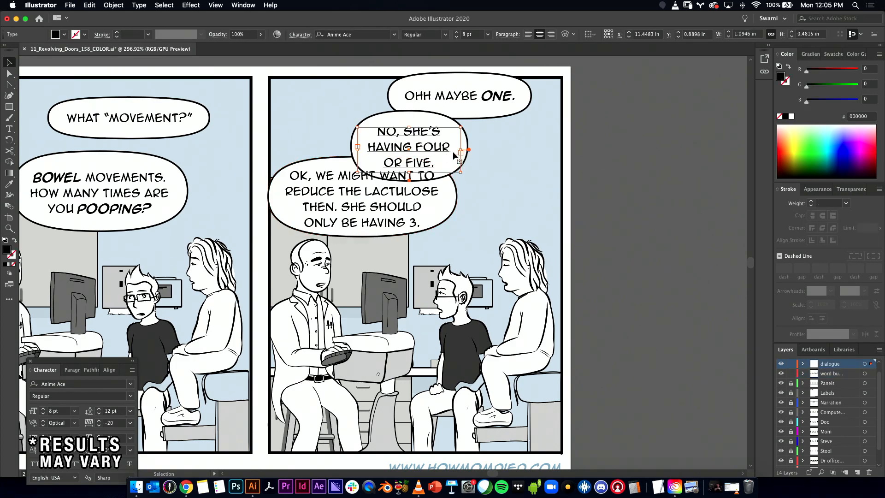
mouse_move(461, 151)
mouse_down()
mouse_move(487, 150)
mouse_move(477, 150)
mouse_up()
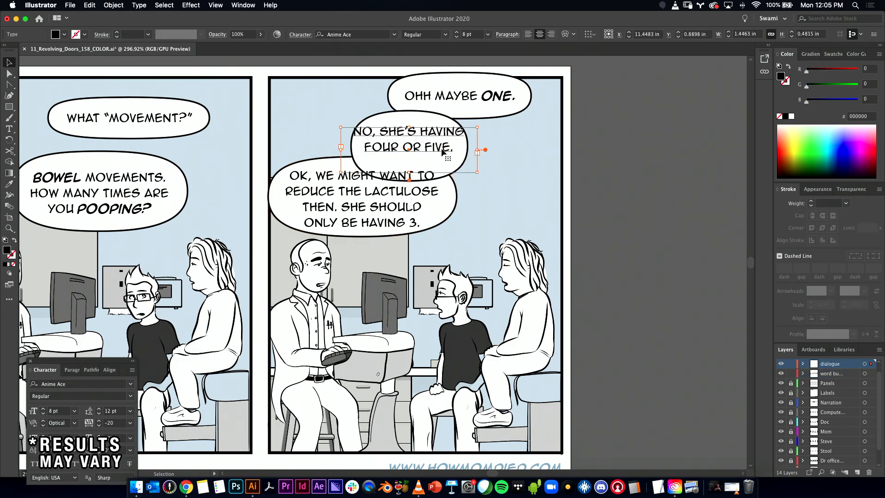
click(423, 161)
drag(409, 180, 424, 162)
drag(351, 137, 336, 138)
shift+click(426, 147)
drag(426, 147, 419, 145)
- Move Doc's bubble and dialogue slightly right and down beneath Steve's fourth-panel bubble
click(402, 207)
shift+click(460, 193)
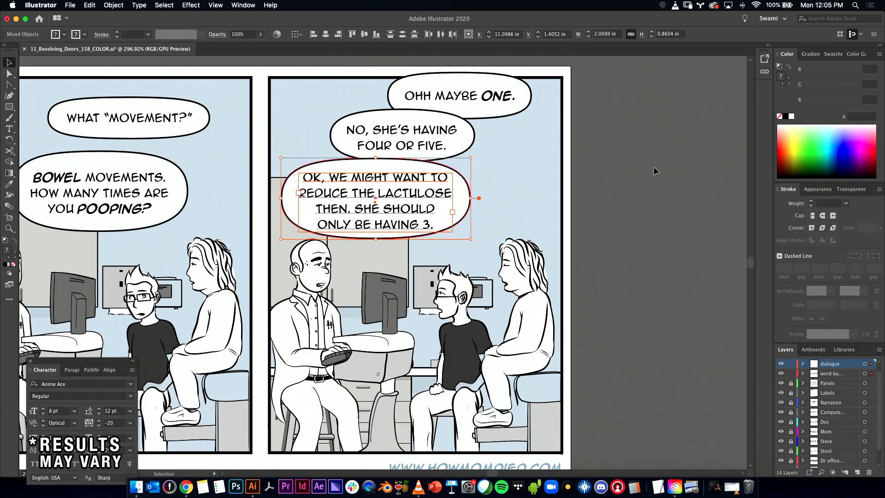
click(646, 160)
- In the Google Docs script, capitalize "Why" in Mom's last fourth-panel line and select "Why you talk to HIM?"
scroll(435, 142, down, 2)
scroll(435, 142, left, 1)
key(super+Tab)
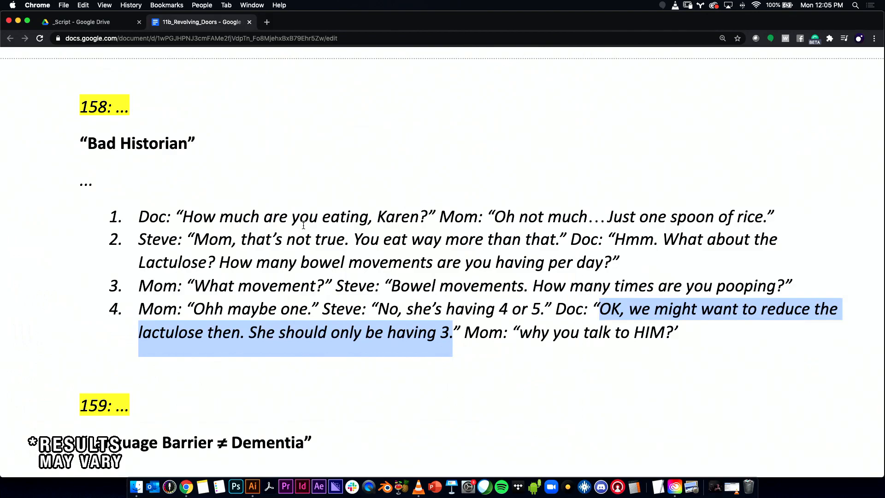
drag(515, 333, 530, 335)
click(532, 334)
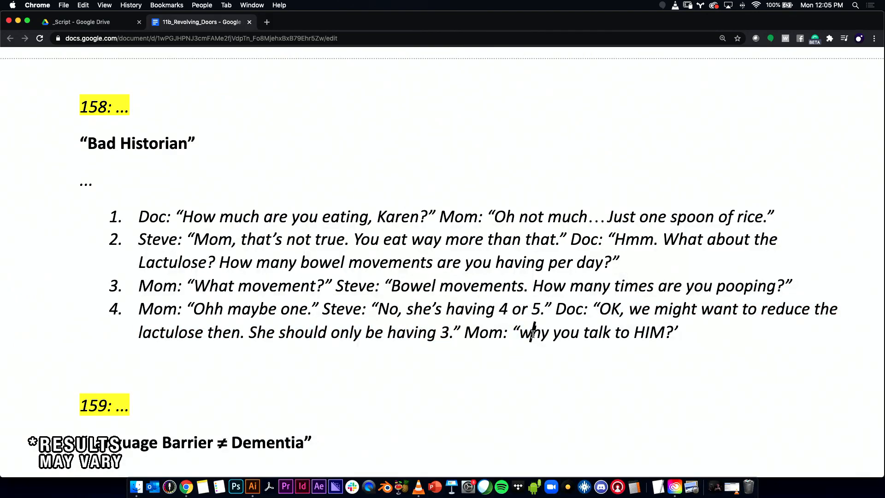
key(BackSpace)
text(W)
drag(524, 331, 677, 334)
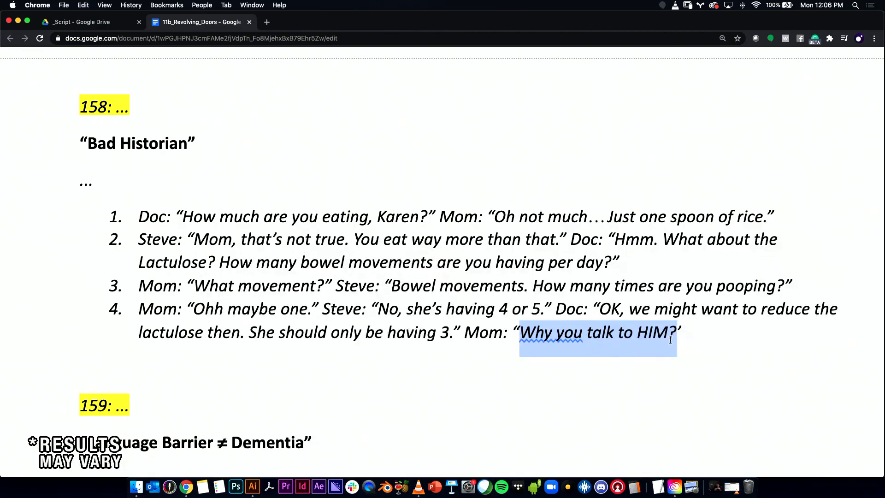
- In Illustrator, duplicate Doc's fourth-panel dialogue past the panel's right edge and replace its text with "WHY YOU TALK TO HIM?"
key(super+Tab)
key(space)
drag(565, 186, 606, 191)
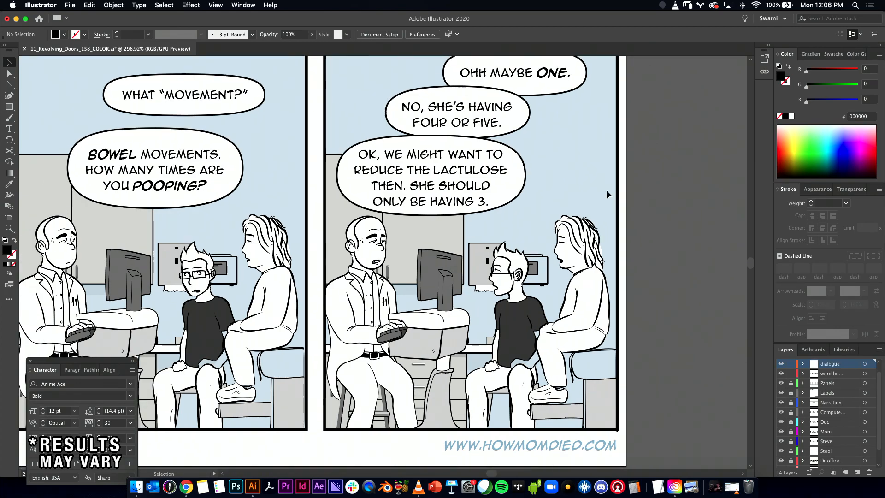
drag(420, 182, 570, 154)
drag(457, 203, 331, 232)
drag(161, 243, 77, 271)
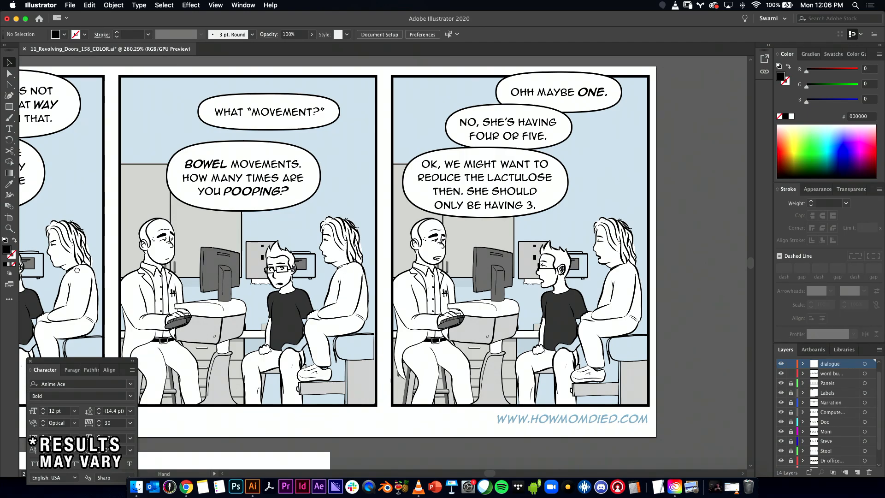
drag(77, 269, 76, 270)
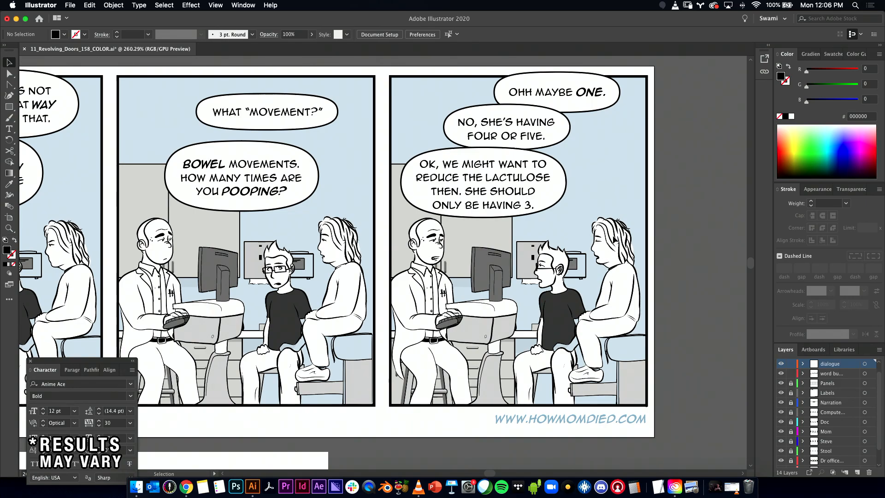
click(579, 107)
click(574, 74)
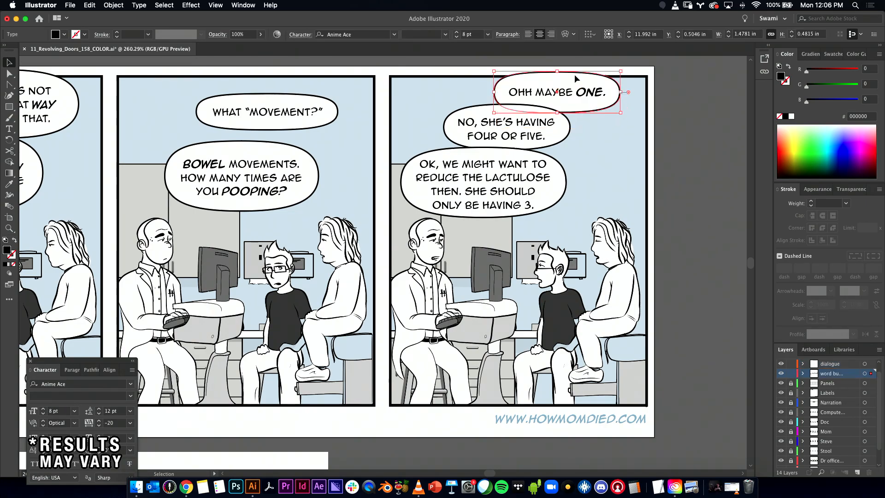
click(647, 132)
click(530, 178)
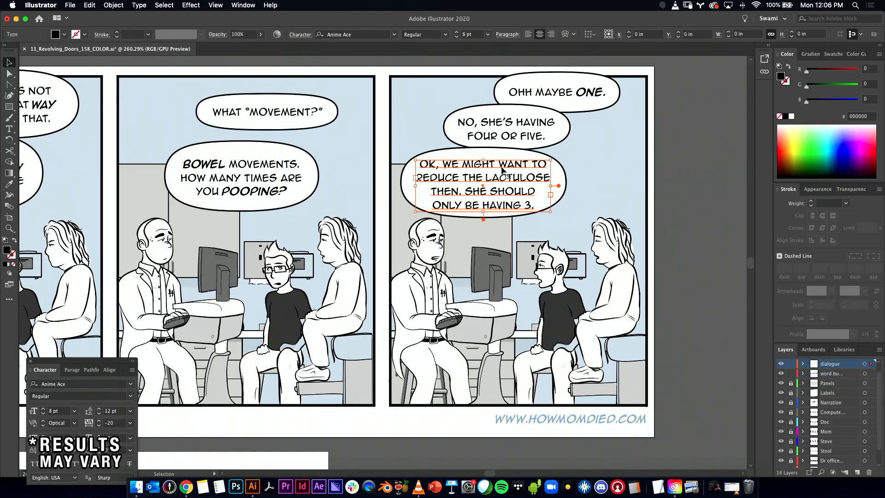
drag(479, 181, 635, 184)
key(t)
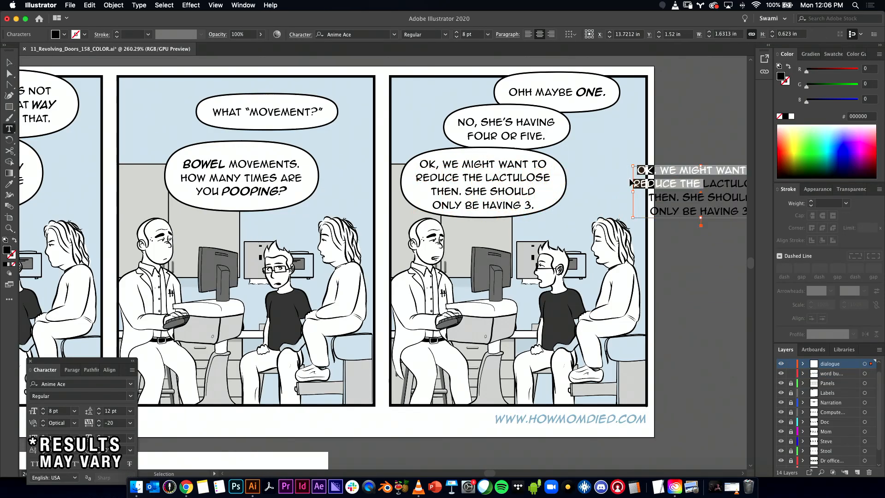
key(super+a)
key(super+v)
click(9, 63)
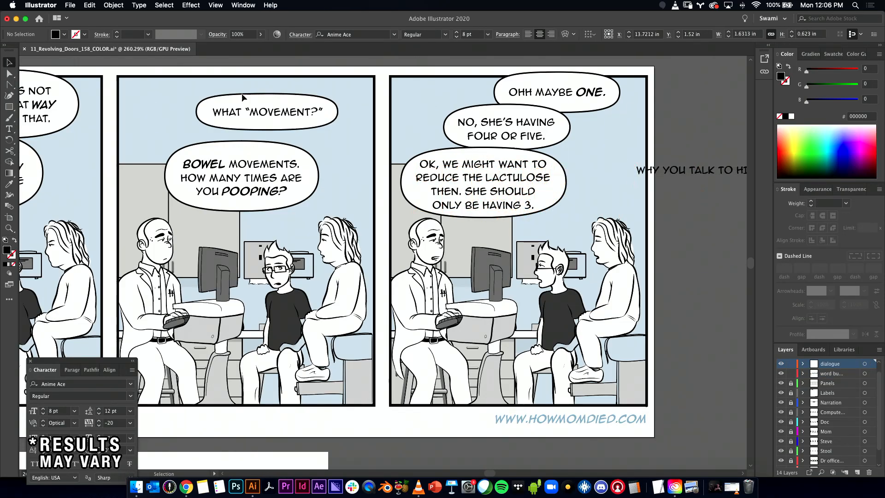
- Shift the third panel's two bubbles up and move Mom's "OHH MAYBE ONE." bubble from the fourth panel to below them
click(212, 93)
drag(463, 156, 502, 170)
drag(397, 98, 336, 125)
drag(293, 192, 278, 179)
drag(661, 76, 358, 218)
click(369, 211)
shift+click(376, 221)
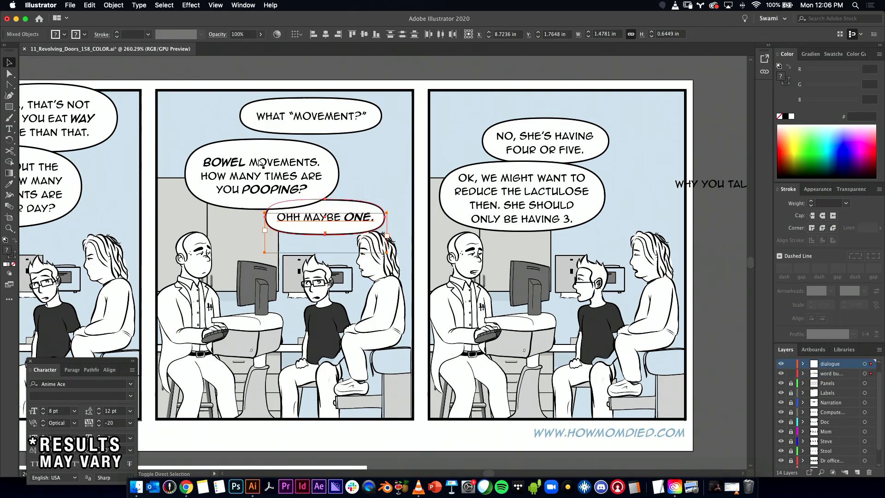
- Move Steve's third-panel bubble and Mom's "OHH MAYBE ONE." bubble up so the panel's three bubbles overlap in sequence
click(243, 180)
drag(244, 183, 309, 164)
drag(383, 175, 339, 224)
drag(352, 211, 356, 201)
drag(411, 88, 256, 205)
drag(317, 202, 314, 208)
click(444, 148)
- Move Steve's "NO, SHE'S HAVING FOUR OR FIVE." bubble up and right toward the top of the fourth panel
scroll(433, 166, right, 2)
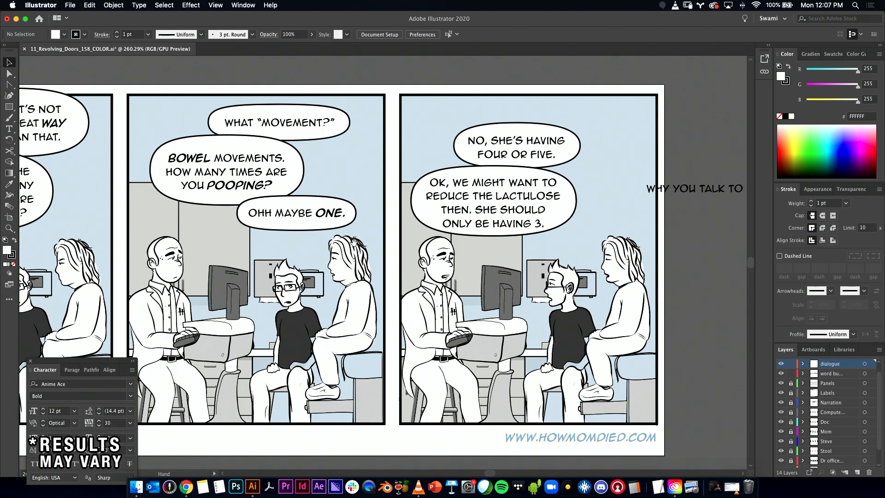
scroll(424, 236, right, 5)
drag(468, 115, 427, 127)
drag(465, 173, 364, 216)
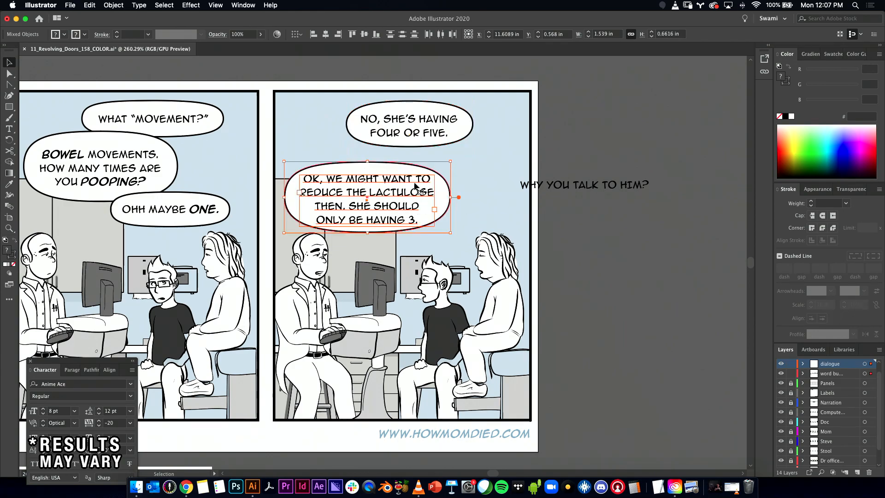
- Enlarge Doc's fourth-panel bubble to about 2.02 by 0.93 in
click(391, 181)
click(444, 194)
drag(450, 162, 452, 159)
drag(452, 159, 451, 160)
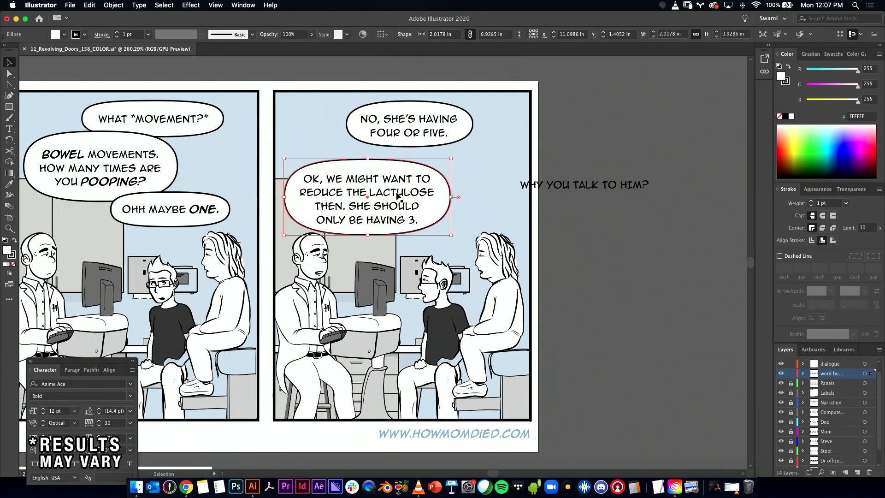
- Nudge Doc's dialogue up within its bubble, move both up and right under Steve's bubble, and raise Steve's bubble slightly
click(399, 193)
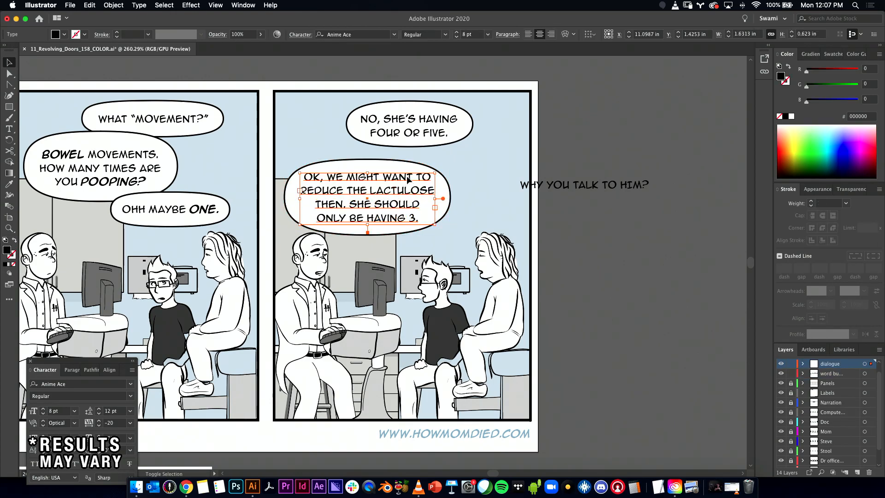
shift+click(449, 197)
drag(449, 197, 455, 181)
shift+click(433, 133)
shift+click(462, 136)
drag(461, 137, 463, 130)
- Replace "LACTULOSE" with "DOSAGE" in Doc's fourth-panel dialogue
click(531, 153)
key(t)
drag(381, 169, 460, 173)
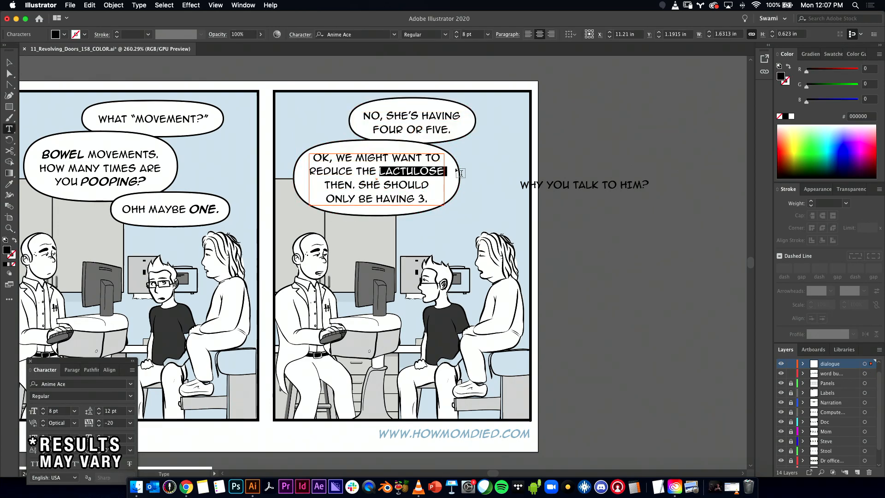
text(DOSAGE)
click(177, 159)
key(cmd+z)
- Break Doc's dialogue before "TO", keep "DOSAGE" on the second line, and widen the text frame to about 1.79 in
click(427, 160)
double_click(426, 160)
click(429, 159)
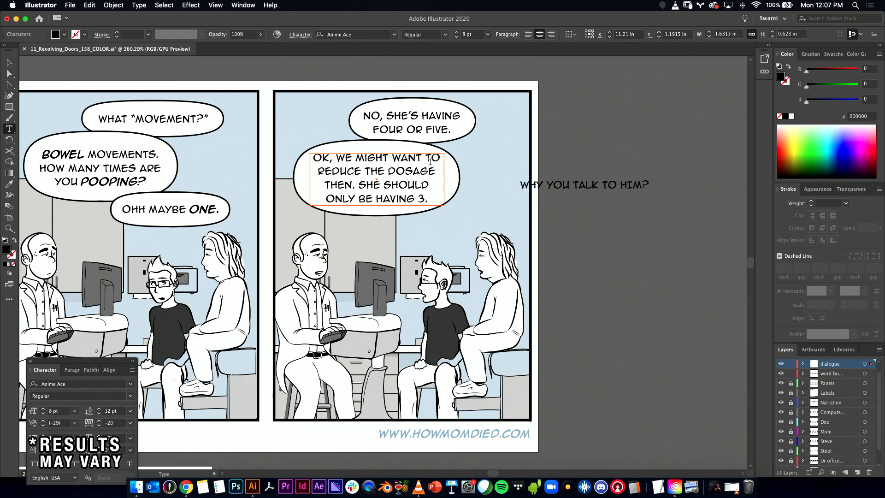
key(Return)
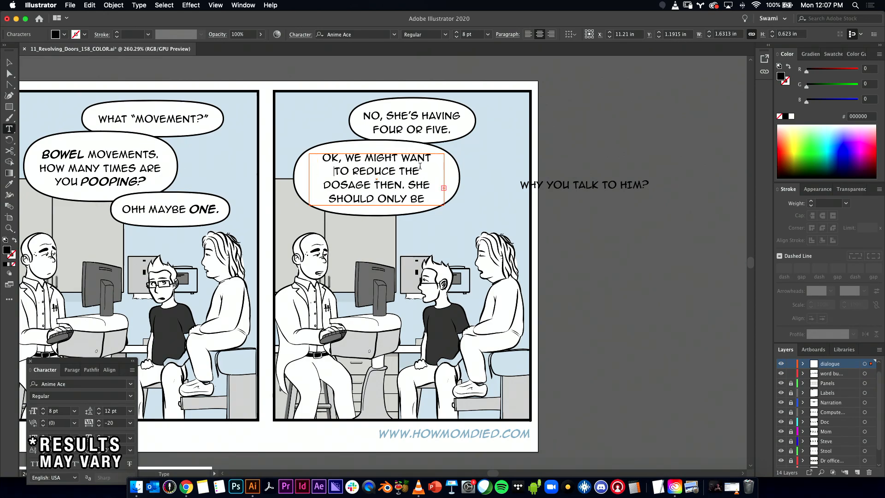
click(322, 185)
key(BackSpace)
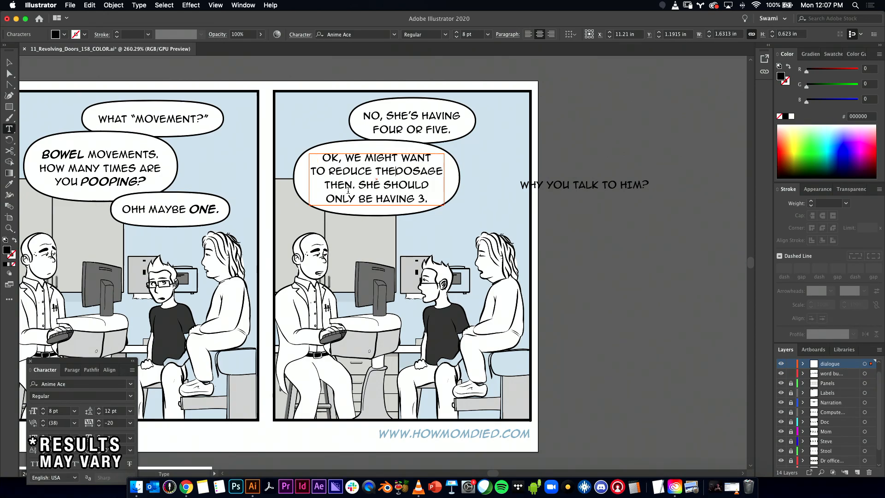
key(Escape)
drag(446, 181, 454, 180)
click(538, 159)
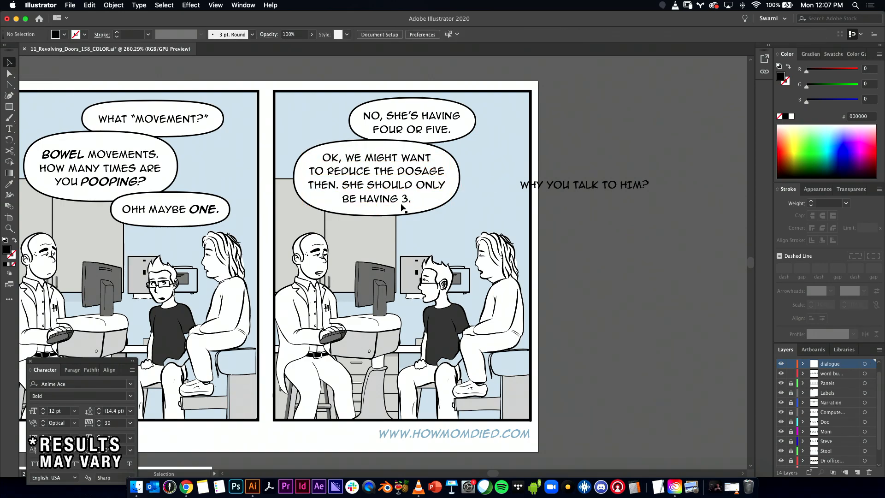
- Replace "3" with "THREE" in Doc's fourth-panel dialogue
click(400, 215)
click(405, 199)
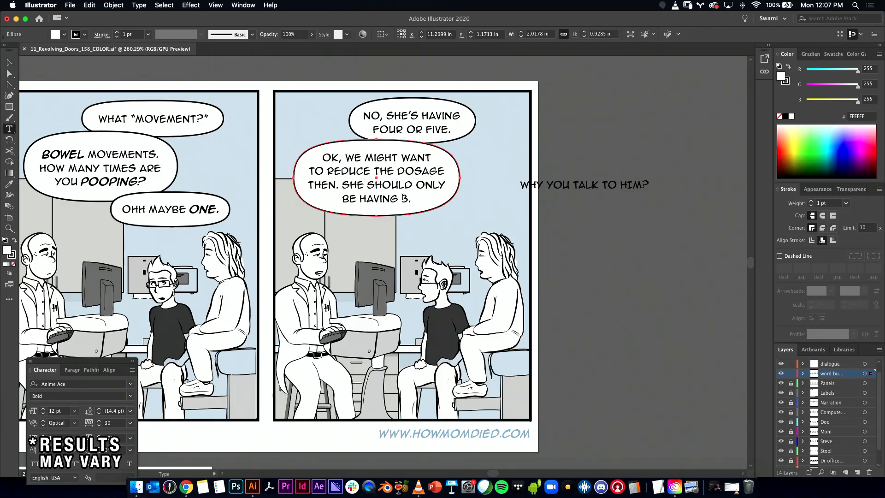
double_click(405, 200)
text(THREE)
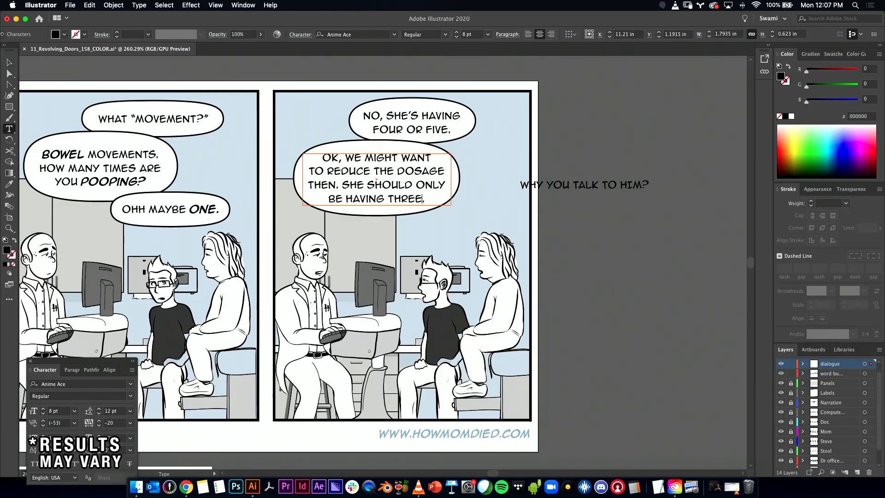
click(11, 64)
- Nudge Doc's fourth-panel dialogue slightly left and down to center it in its bubble
click(409, 170)
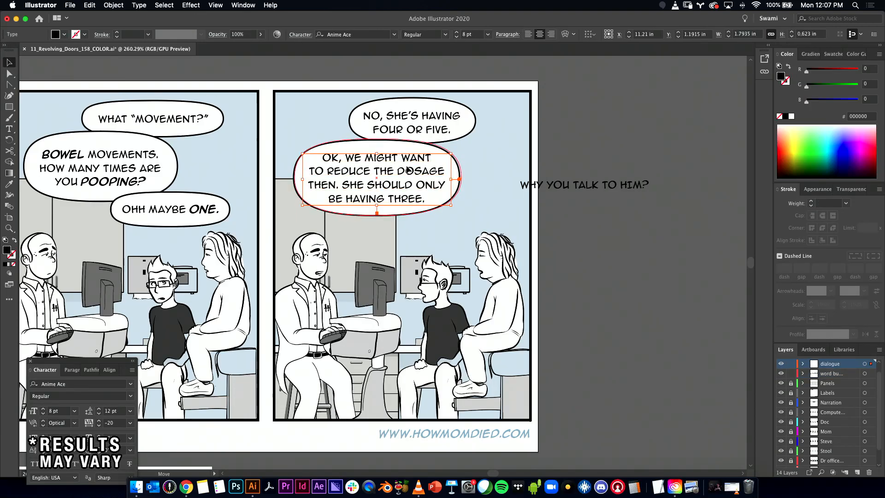
click(567, 150)
click(394, 183)
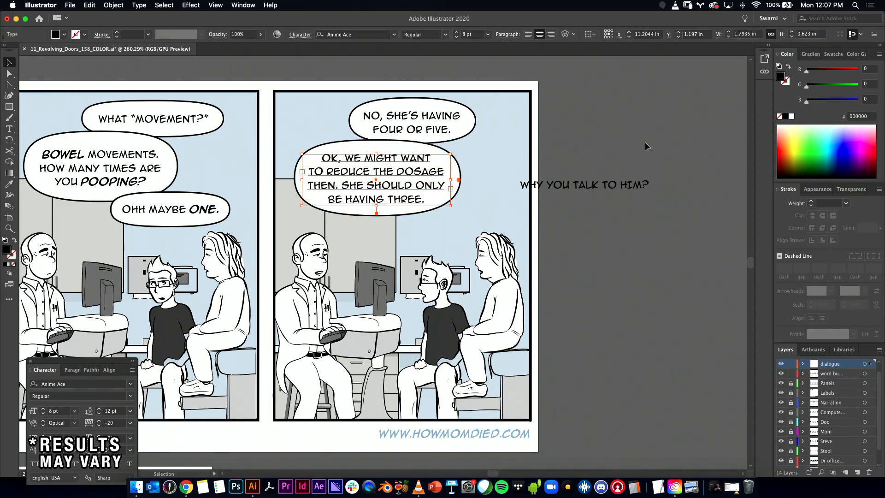
- Move Mom's "WHY YOU TALK TO HIM?" dialogue into the fourth panel and narrow its text frame to about 0.97 in
drag(606, 154, 585, 147)
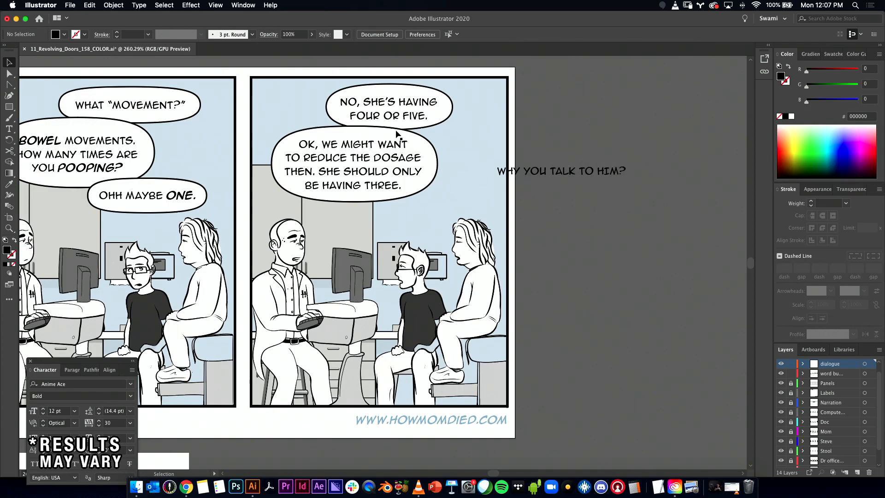
drag(567, 177, 392, 221)
drag(456, 239, 399, 239)
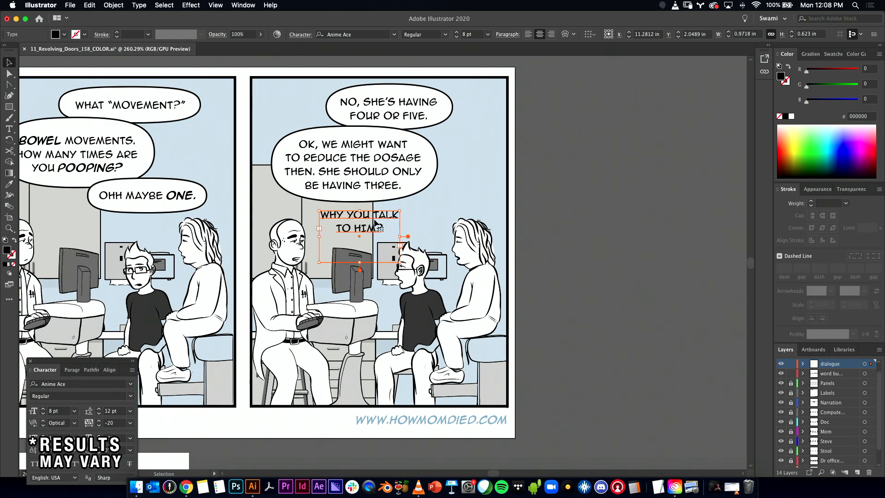
- Set "HIM?" in Mom's fourth-panel dialogue to Anime Ace Bold
key(t)
double_click(355, 226)
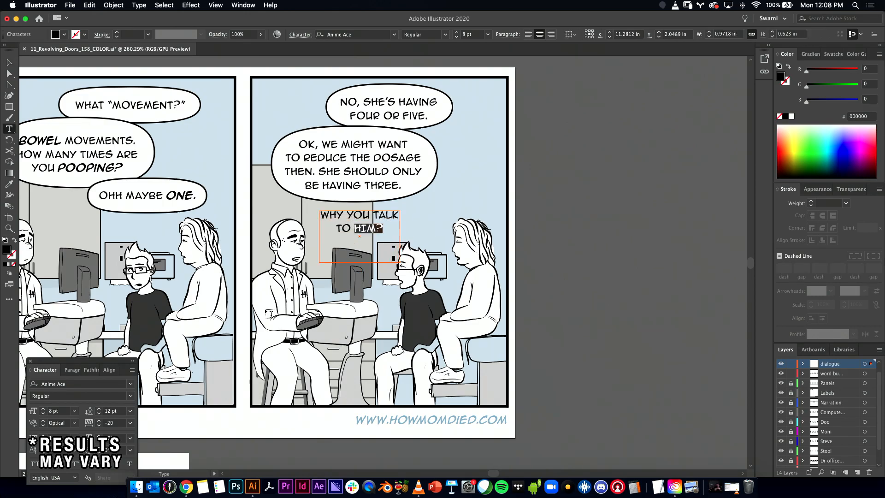
click(95, 396)
click(55, 416)
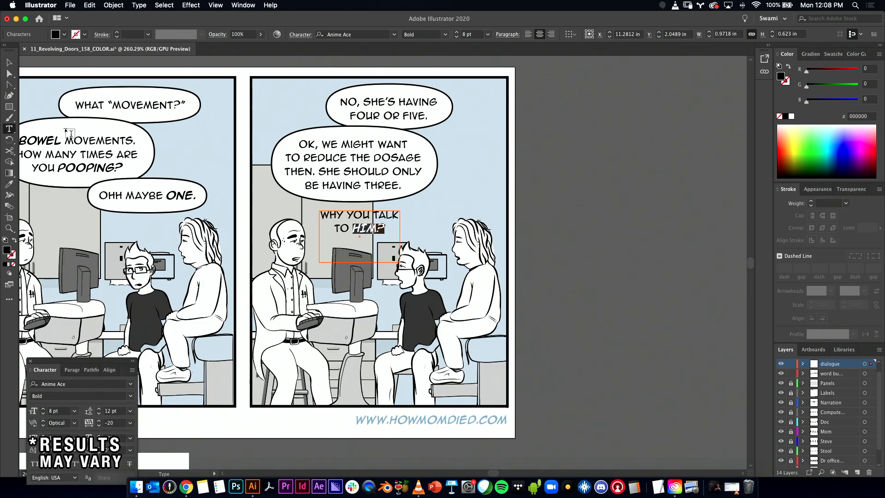
key(Escape)
key(super+shift+a)
- Move Mom's dialogue above her head in the fourth panel and check the wording of its last word in the script
drag(420, 214, 461, 194)
key(super+equal)
key(super+equal)
key(super+Tab)
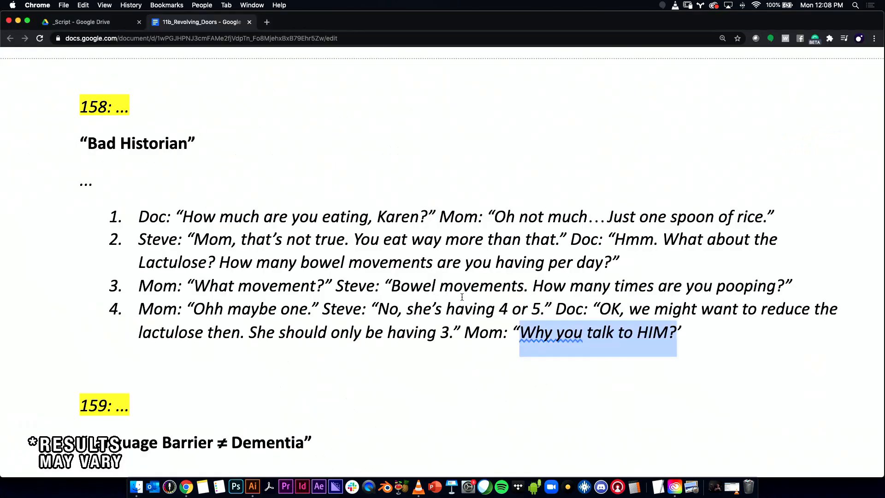
click(651, 333)
drag(636, 332, 668, 332)
key(super+Tab)
- Replace the barred "I" in "HIM?" with a lowercase "i"
key(t)
drag(439, 207, 451, 206)
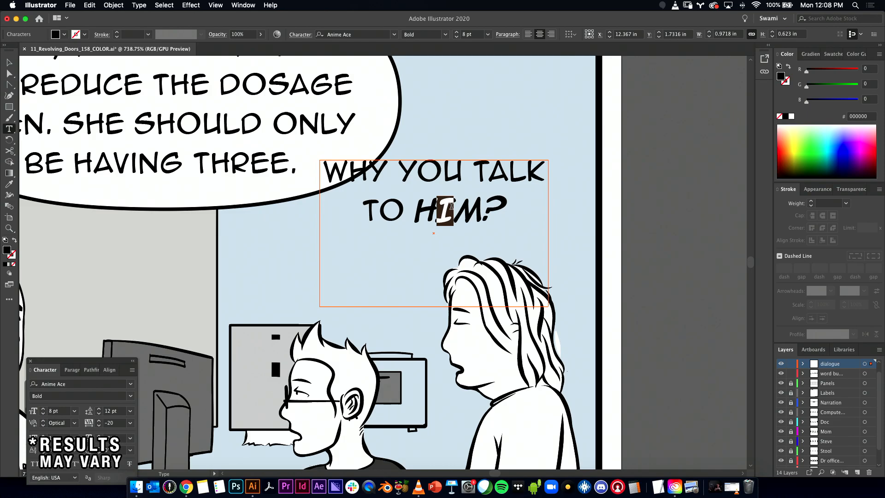
text(i)
click(9, 62)
click(180, 226)
- Replace the space before "TALK" in Mom's dialogue with a line break, leaving "WHY YOU" on the first line
drag(411, 253, 235, 253)
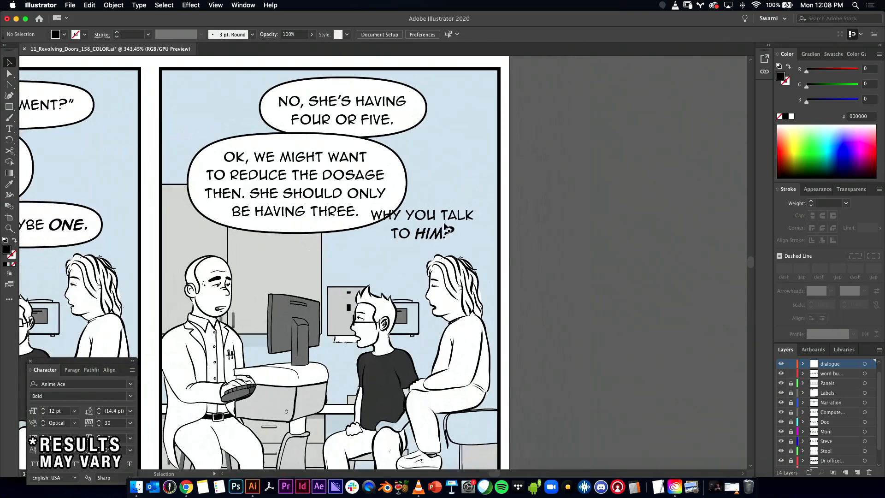
double_click(439, 217)
key(BackSpace)
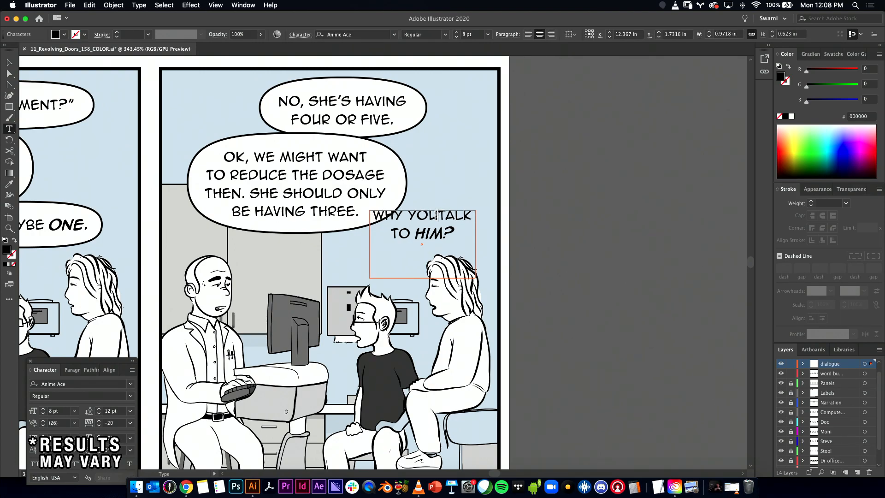
key(Return)
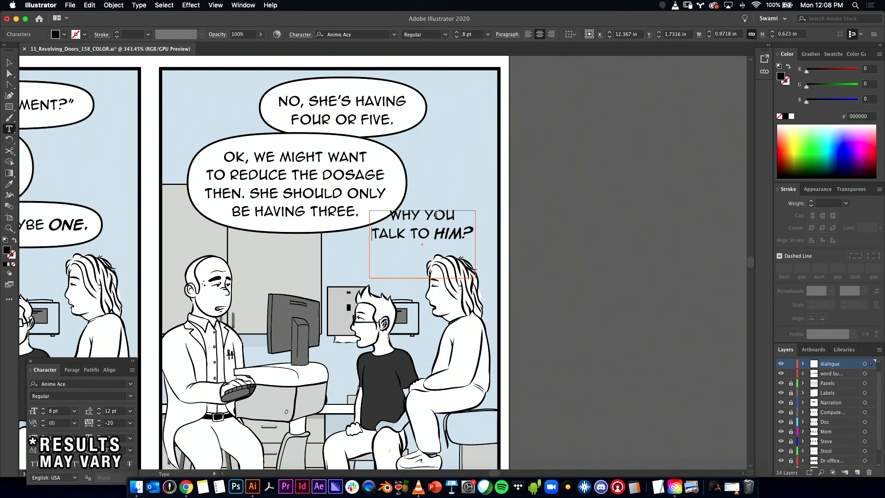
click(14, 63)
- Shift Mom's dialogue left and down, place a duplicate speech bubble behind it, and fit the bubble around the text
drag(408, 237, 367, 256)
drag(419, 123, 447, 262)
key(super+z)
drag(354, 79, 397, 220)
drag(467, 245, 461, 247)
click(401, 250)
drag(403, 252, 404, 255)
- Widen the "NO, SHE'S HAVING FOUR OR FIVE." text frame so the dialogue fits on one line
drag(474, 133, 294, 159)
click(509, 202)
scroll(507, 198, left, 1)
drag(480, 166, 284, 152)
click(390, 101)
drag(436, 106, 496, 107)
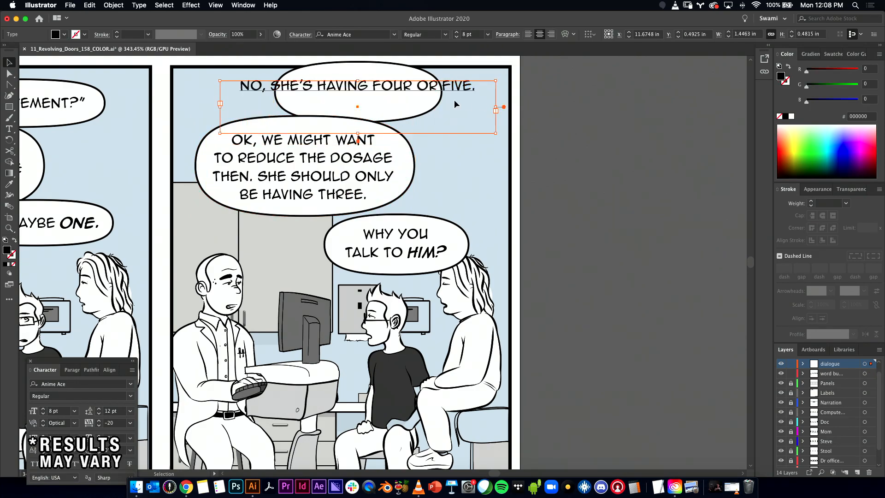
- Resize Steve's fourth-panel bubble to about 2.53 in wide and 0.41 in high around its one-line dialogue
click(365, 71)
drag(358, 121, 358, 106)
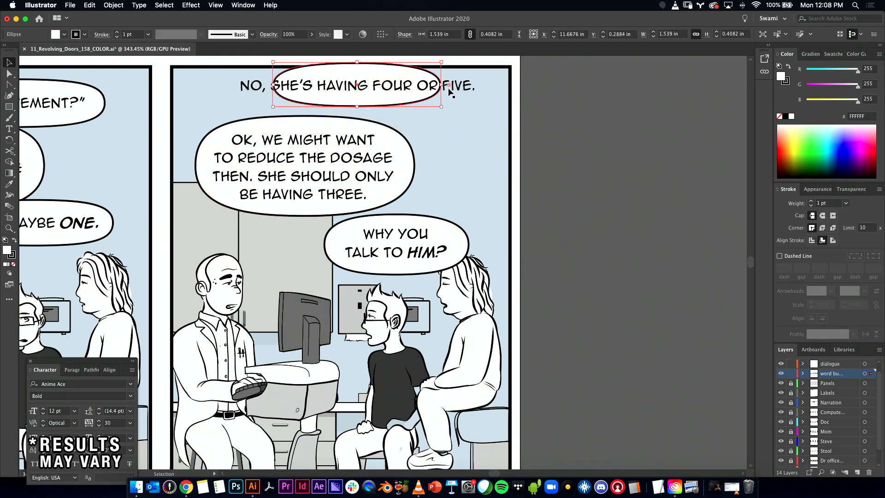
drag(442, 84, 495, 85)
- Reshape Steve's fourth-panel bubble with the Anchor Point tool, adjusting the curve handles of its upper and lower anchors
key(shift+c)
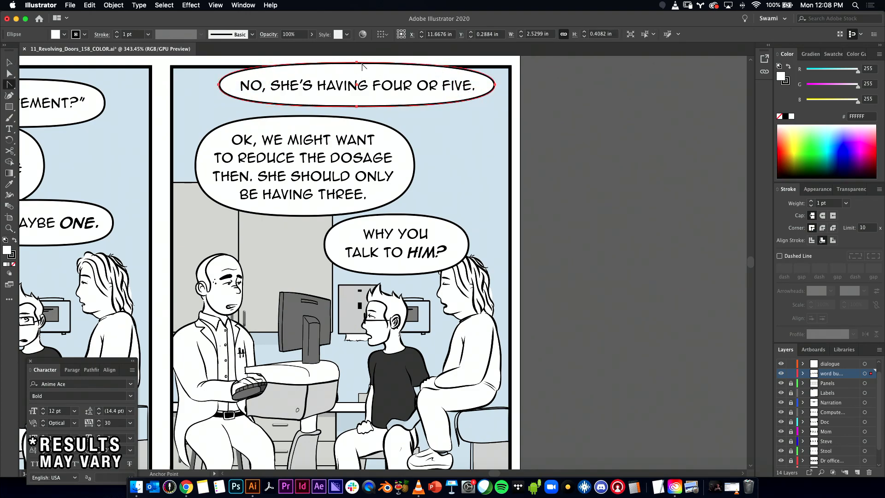
click(362, 65)
scroll(369, 83, up, 8)
drag(355, 249, 465, 245)
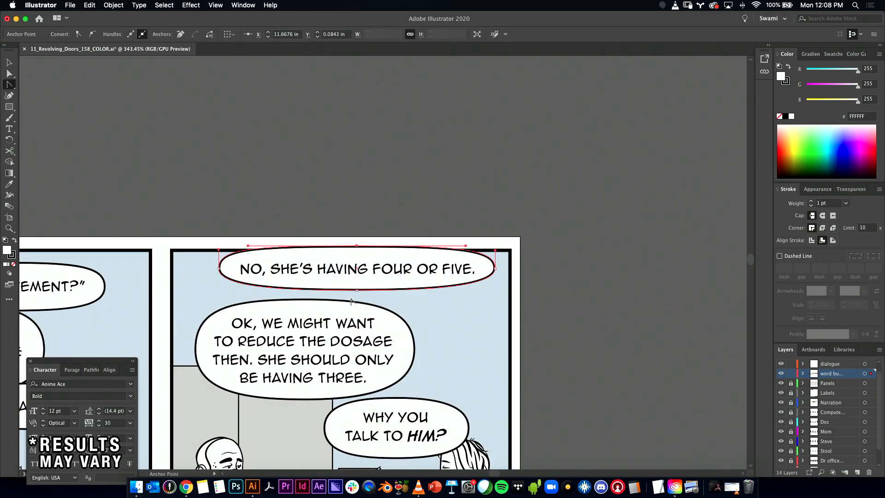
drag(357, 291, 264, 287)
key(v)
click(523, 290)
drag(474, 292, 487, 201)
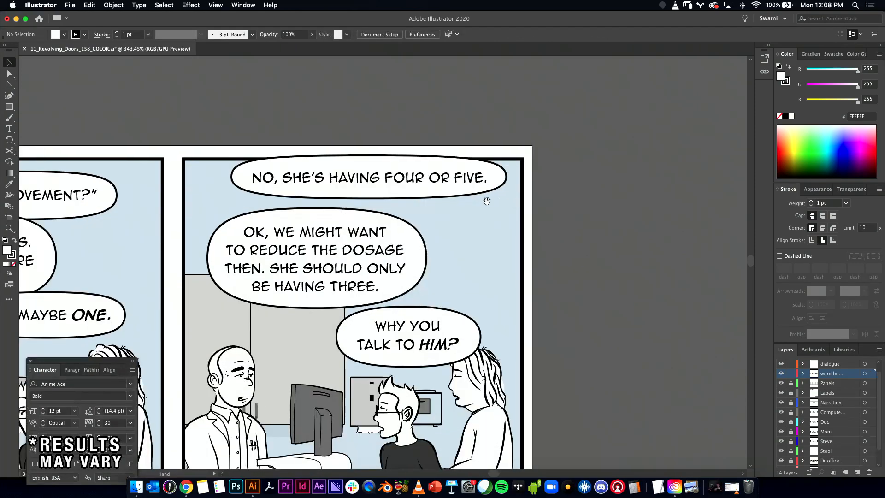
- Move Doc's fourth-panel bubble and dialogue up and slightly left so the bubble overlaps Steve's
click(360, 160)
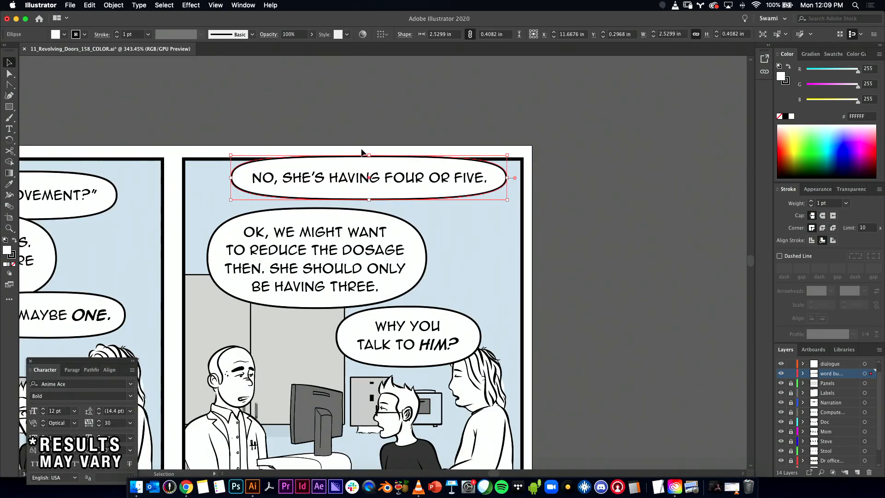
click(332, 224)
shift+click(364, 253)
drag(358, 253, 350, 238)
drag(472, 267, 392, 234)
click(382, 196)
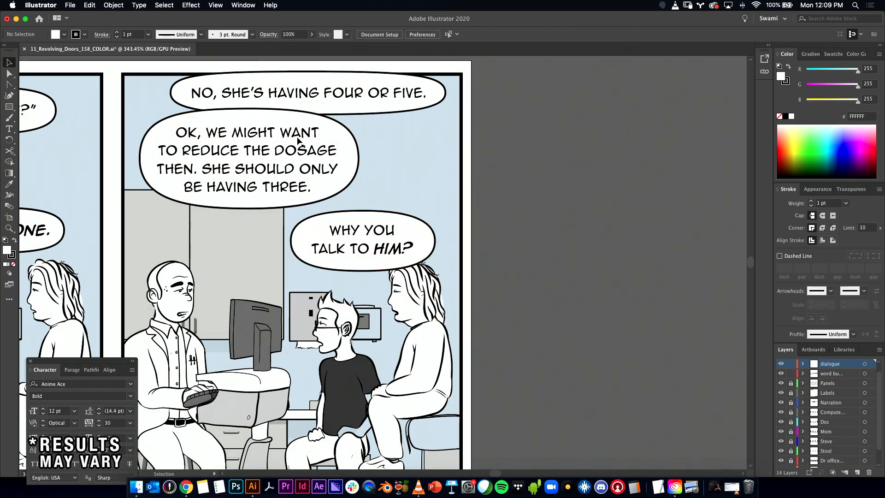
click(293, 121)
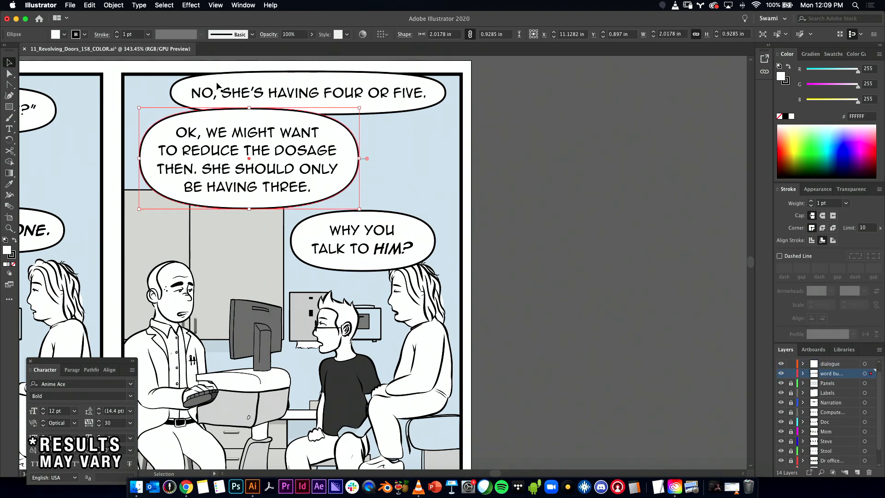
drag(215, 93, 299, 94)
key(super+z)
click(467, 179)
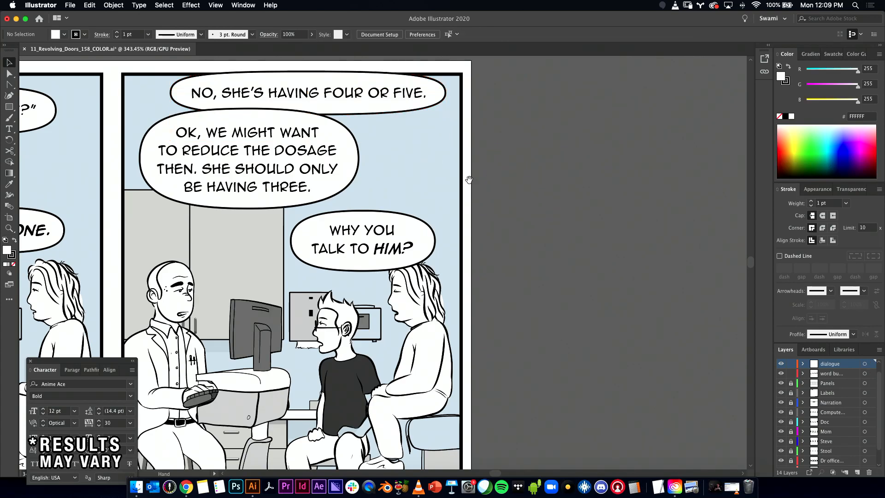
- Nudge Doc's fourth-panel bubble together with its dialogue slightly left and up
drag(458, 181, 487, 173)
click(402, 221)
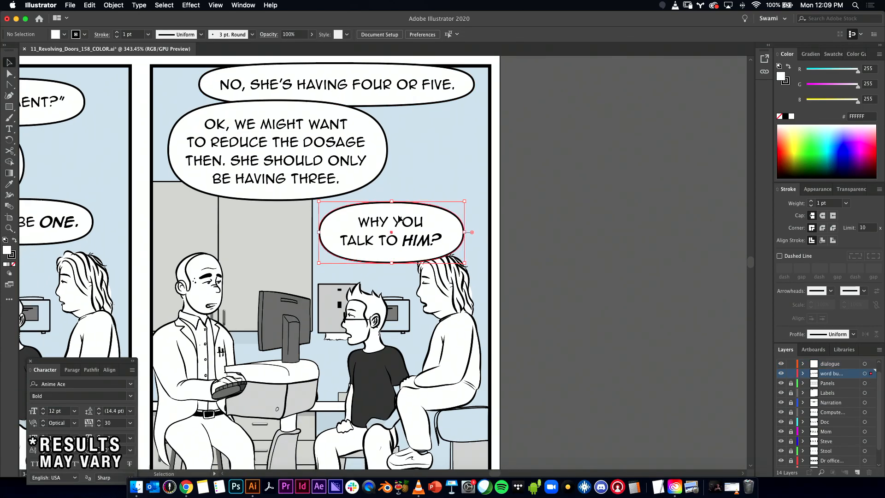
click(284, 112)
shift+click(295, 147)
drag(295, 146, 292, 145)
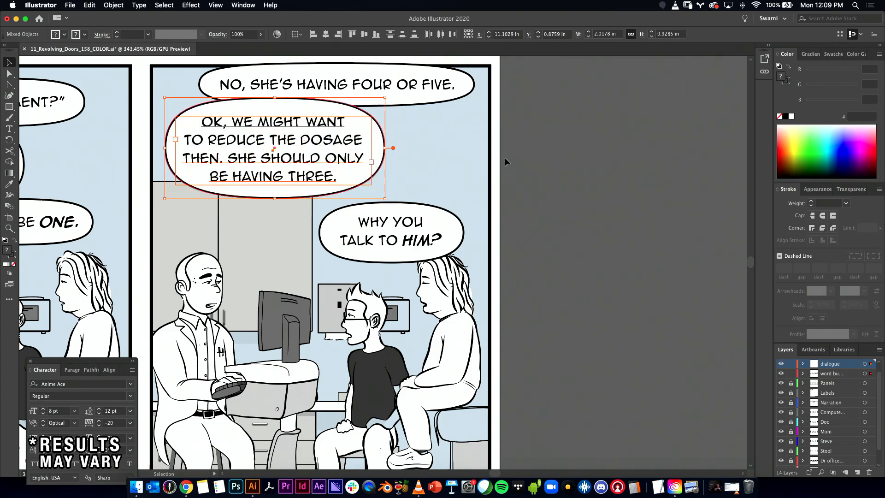
- Narrow the bubble around "WHY YOU TALK TO HIM?" to about 1.22 in, keeping it centered on the dialogue
click(387, 215)
drag(320, 233, 324, 233)
double_click(403, 219)
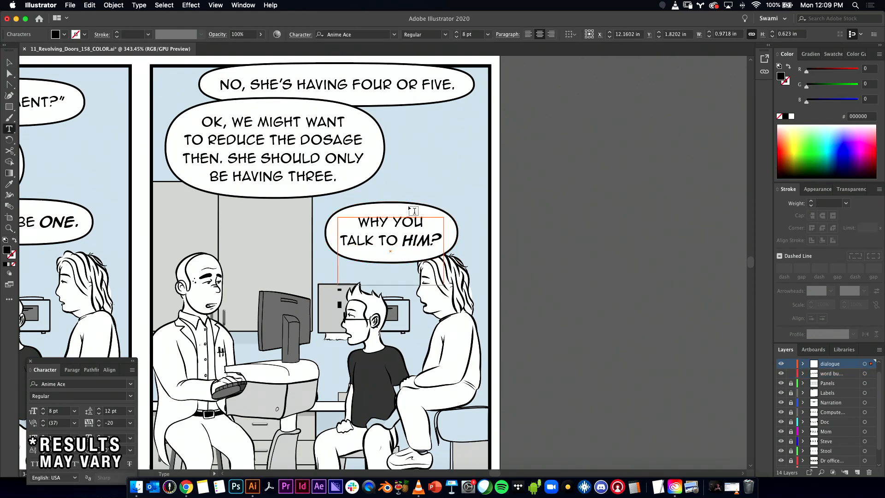
key(Escape)
- Move Mom's bubble and dialogue up and right in the fourth panel, against the edge of Doc's bubble
shift+click(406, 210)
drag(406, 227, 431, 205)
click(553, 245)
drag(554, 247, 639, 217)
mouse_move(504, 173)
mouse_down()
mouse_move(510, 177)
mouse_move(503, 166)
mouse_up()
click(612, 182)
drag(612, 182, 587, 201)
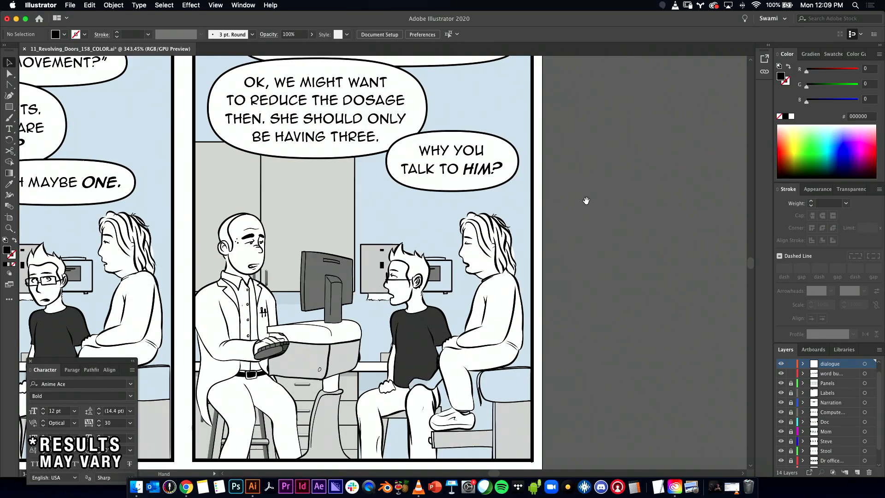
- Copy the thick translucent outline from the "YELL" sample bubble and paste it into the fourth panel
click(454, 138)
mouse_move(471, 191)
mouse_down()
mouse_move(83, 197)
mouse_move(332, 208)
mouse_move(368, 198)
mouse_move(461, 198)
mouse_up()
drag(301, 181, 301, 192)
click(309, 169)
click(309, 168)
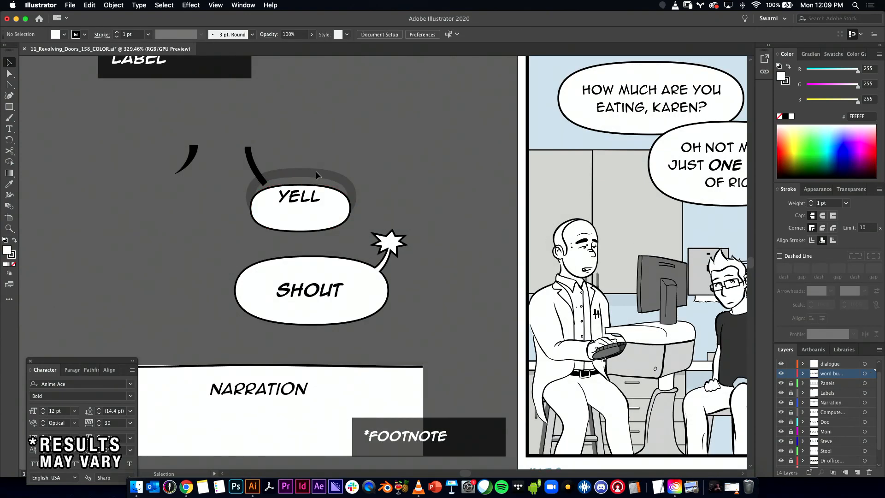
drag(315, 179, 316, 181)
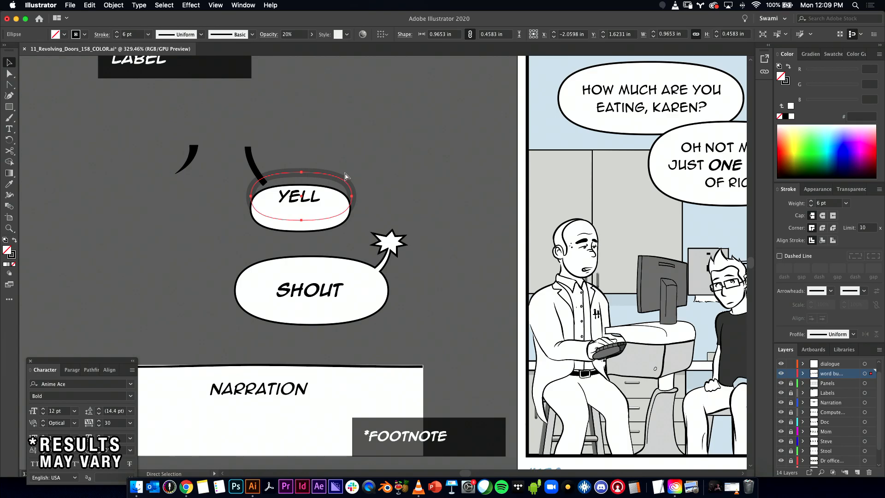
key(super+z)
click(454, 177)
drag(454, 177, 47, 141)
scroll(383, 258, right, 20)
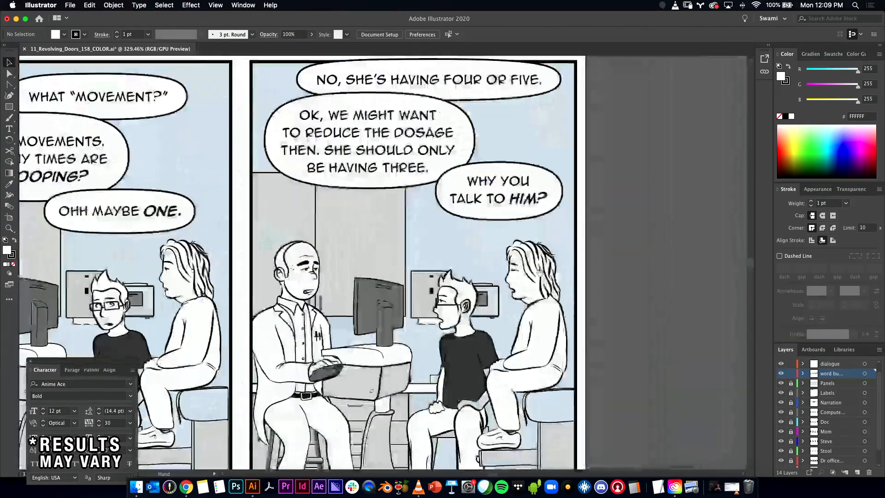
key(super+v)
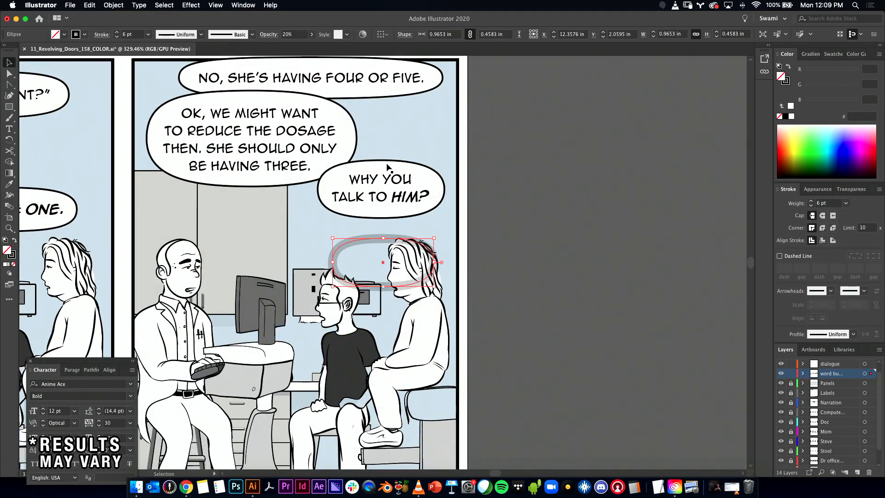
- Move the pasted translucent outline out of the fourth panel to the empty area beside the artboard
click(387, 167)
click(371, 236)
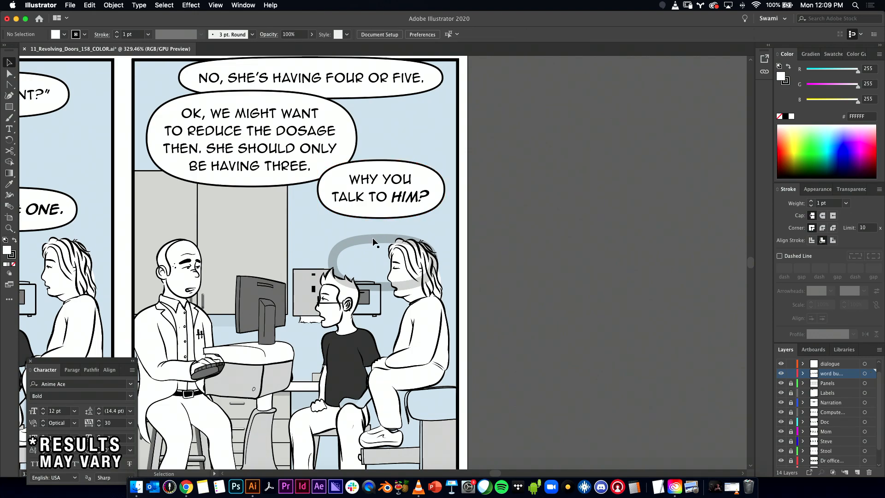
click(378, 239)
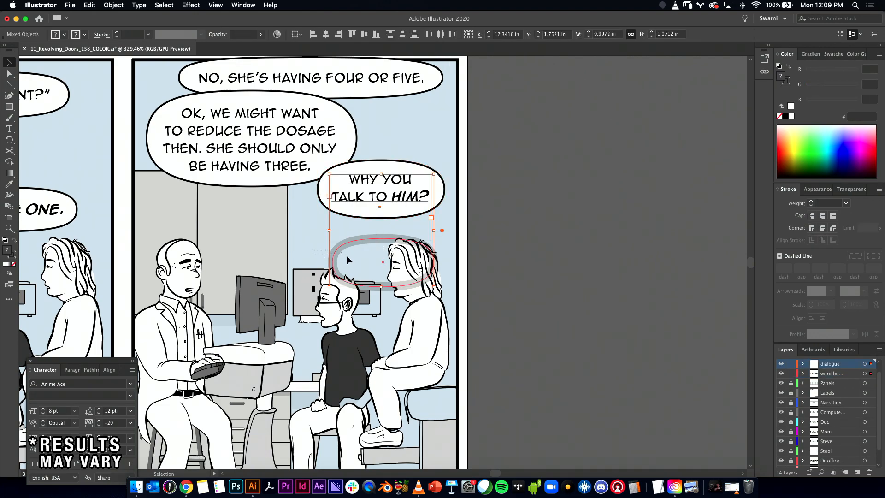
click(334, 258)
drag(341, 252, 490, 201)
click(313, 249)
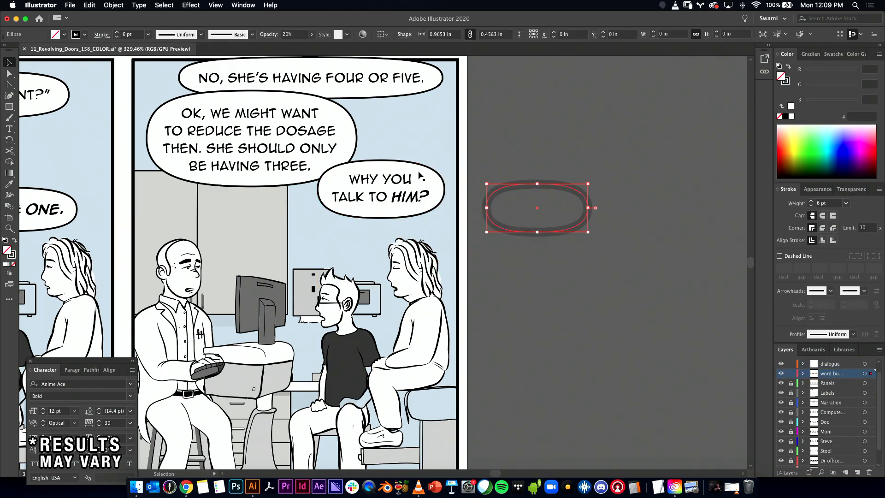
- Apply the outline's 6 pt stroke, 20% opacity and no fill to a copy of Mom's fourth-panel bubble with the Eyedropper
click(423, 173)
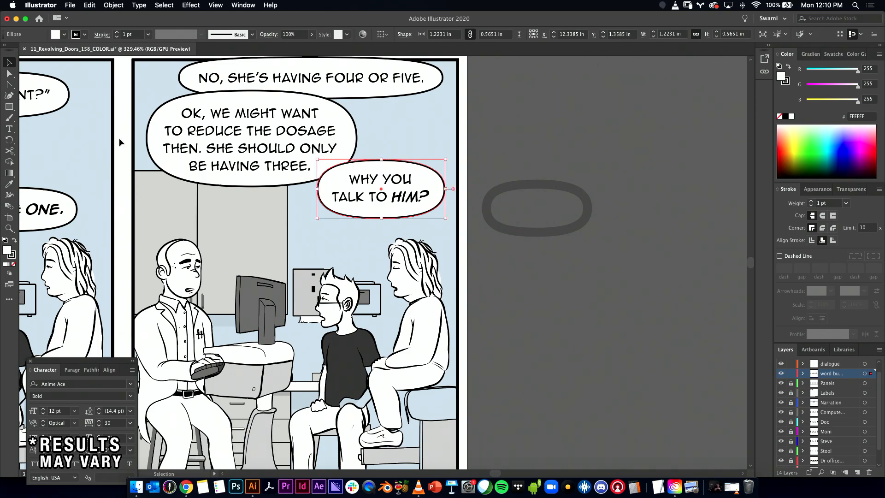
key(i)
click(542, 185)
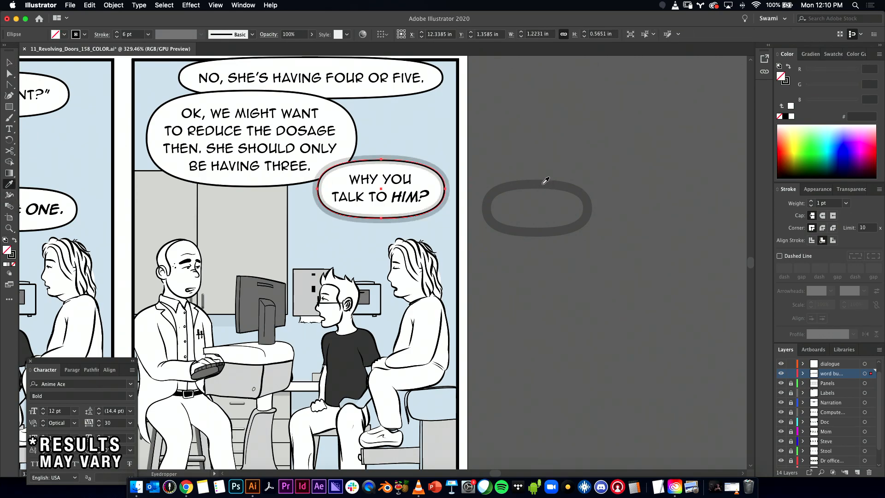
key(v)
click(471, 178)
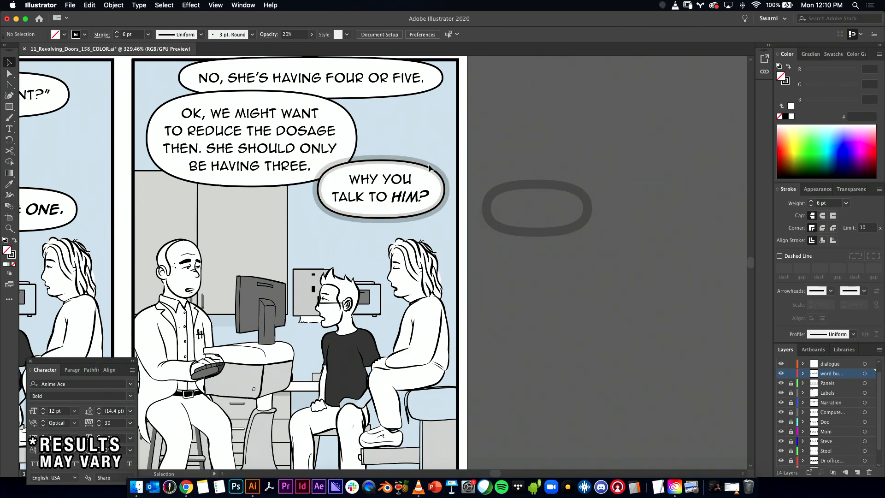
click(429, 168)
drag(507, 141, 417, 180)
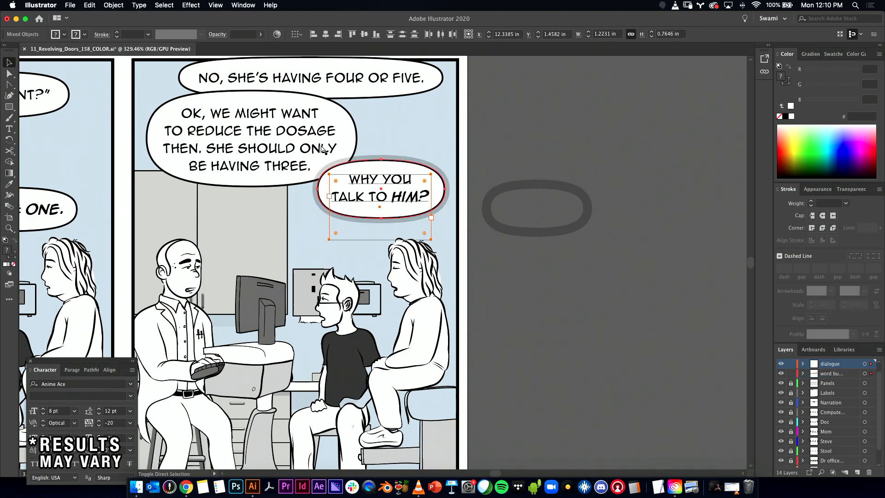
- Delete the spare translucent outline beside the artboard
click(541, 192)
scroll(635, 131, left, 5)
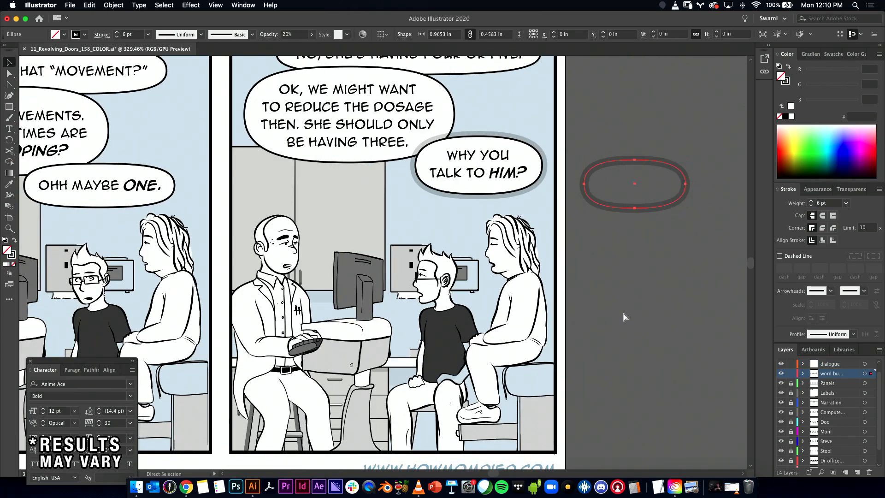
key(Delete)
drag(628, 270, 542, 282)
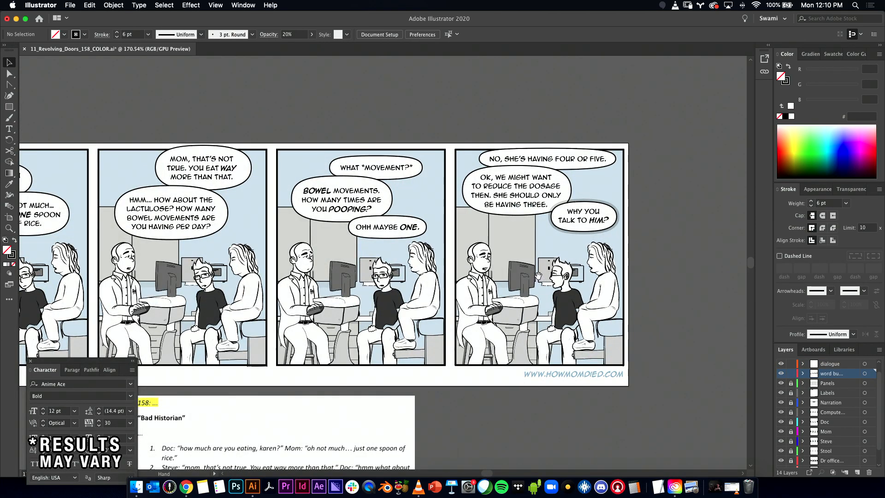
- Unlock the Mom layer so her face in the second panel can be edited
drag(227, 266, 488, 276)
drag(280, 258, 402, 264)
scroll(791, 375, down, 2)
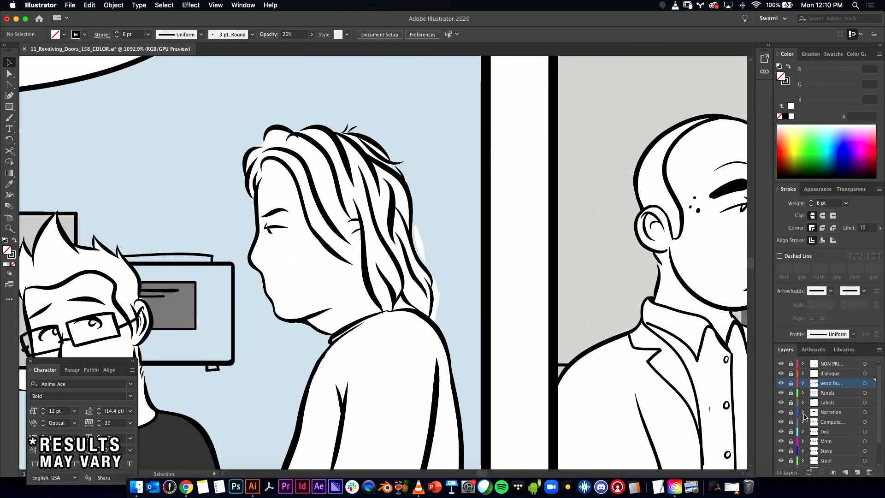
click(780, 414)
click(780, 414)
- Group the eyebrow and all the eye shapes of Mom's face in the second panel
drag(258, 222, 372, 224)
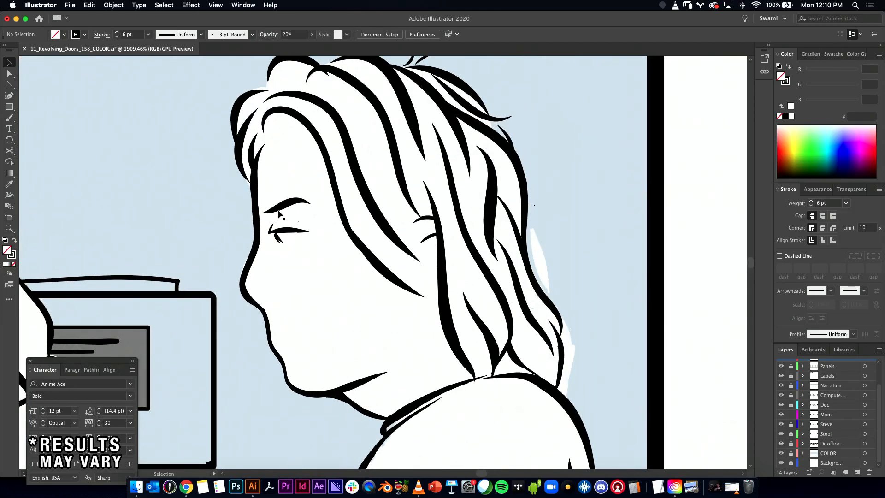
click(287, 204)
key(v)
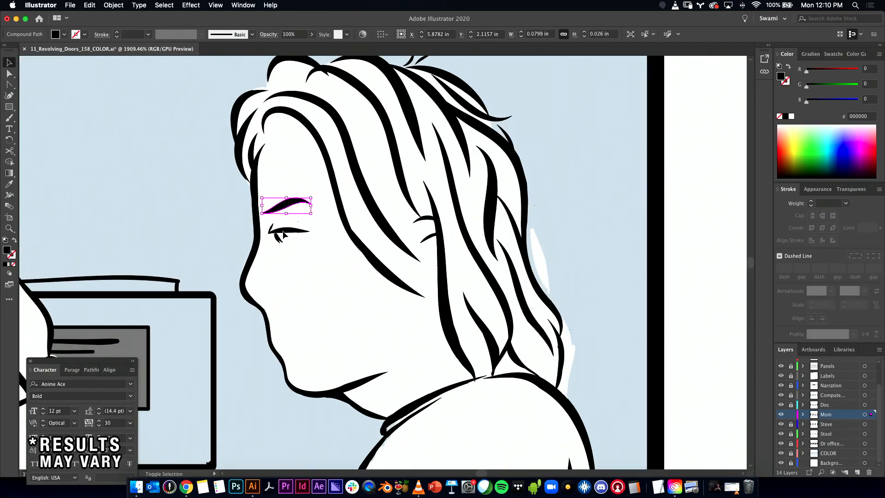
shift+click(278, 233)
shift+click(278, 238)
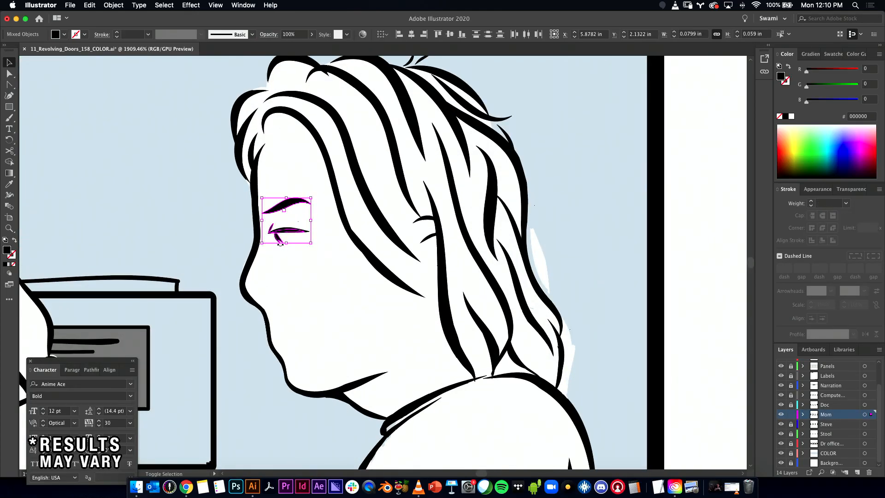
shift+click(288, 232)
mouse_move(284, 231)
mouse_down()
mouse_move(665, 259)
mouse_move(319, 231)
mouse_move(594, 249)
mouse_up()
click(282, 208)
shift+click(276, 237)
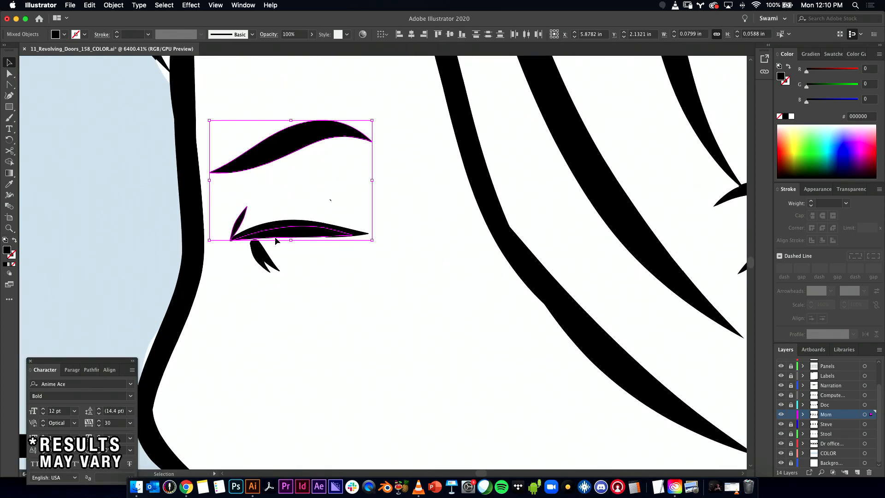
shift+click(261, 260)
shift+click(292, 224)
key(a)
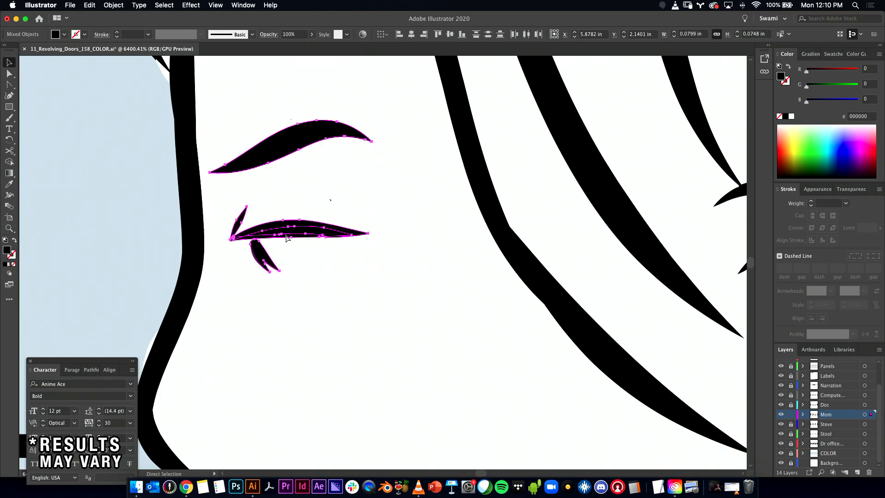
key(super+g)
- Duplicate the grouped eye and eyebrow from second-panel Mom horizontally across the strip for use on fourth-panel Mom
drag(438, 252, 334, 233)
drag(606, 263, 132, 217)
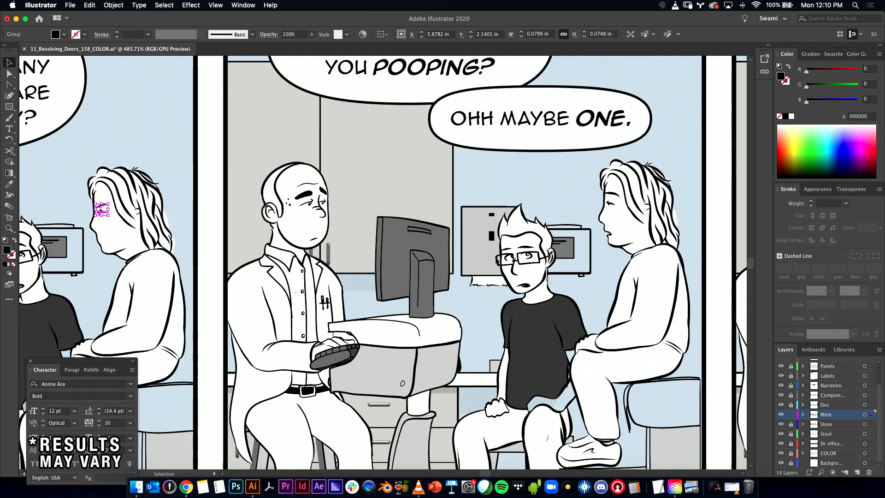
drag(110, 212, 515, 222)
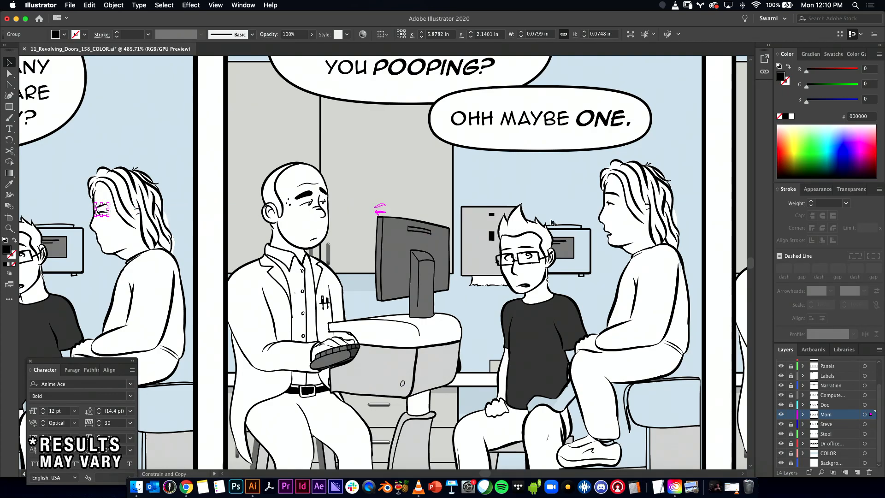
drag(692, 235, 691, 235)
drag(694, 235, 173, 236)
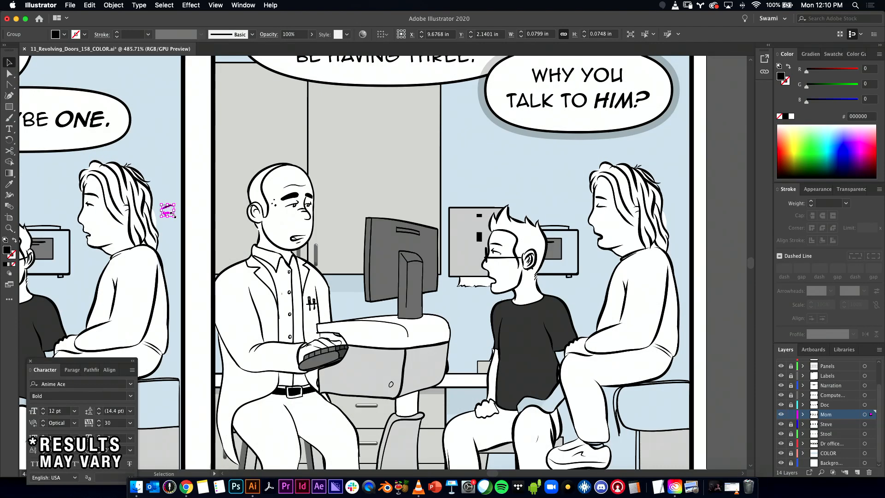
drag(355, 211, 616, 244)
key(super+x)
- Delete Mom's original eye and eyebrow in the fourth panel and put the copied scowling group in their place
click(354, 189)
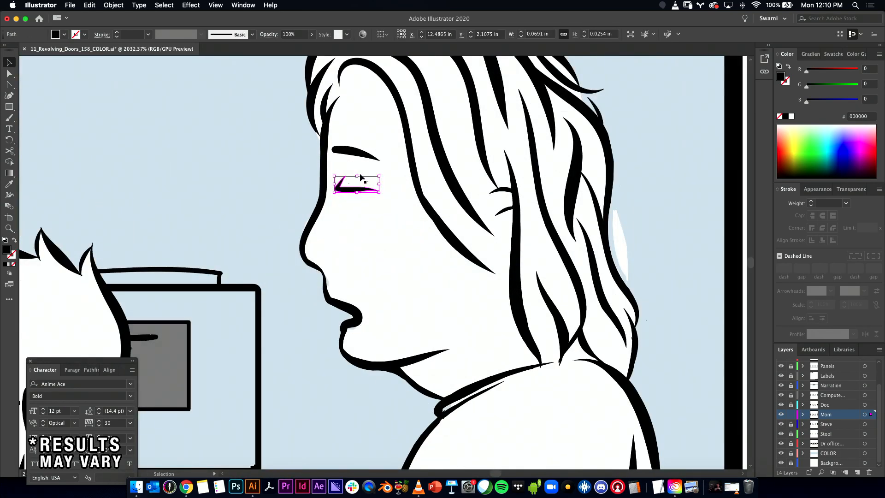
shift+click(359, 156)
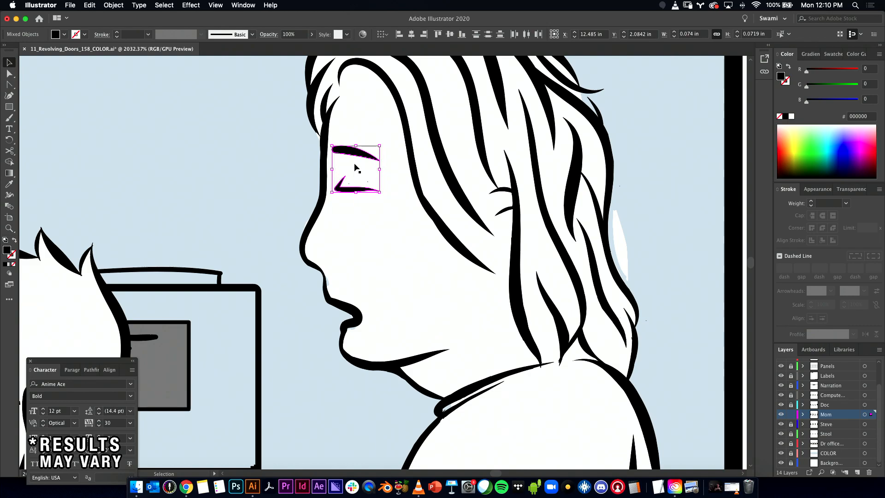
key(Delete)
key(super+f)
drag(351, 190, 348, 161)
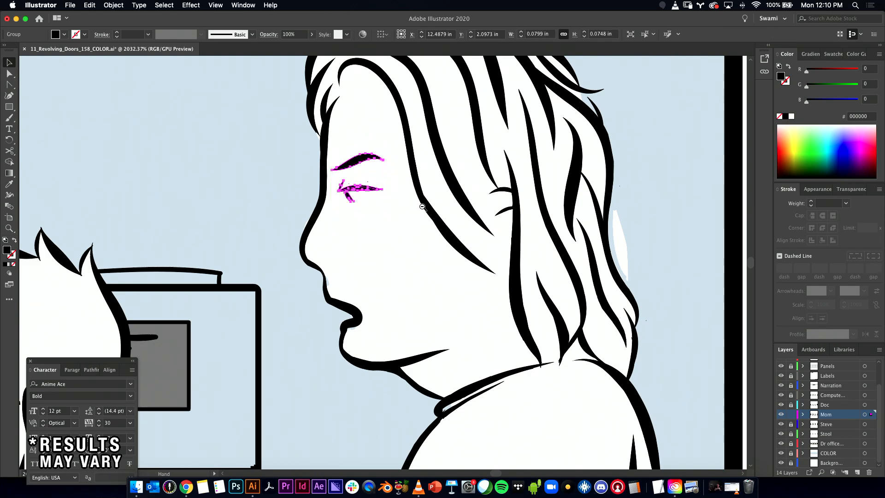
- Nudge the copied eye and eyebrow slightly toward the front of Mom's face in the fourth panel
drag(422, 205, 300, 200)
click(600, 234)
drag(444, 209, 482, 217)
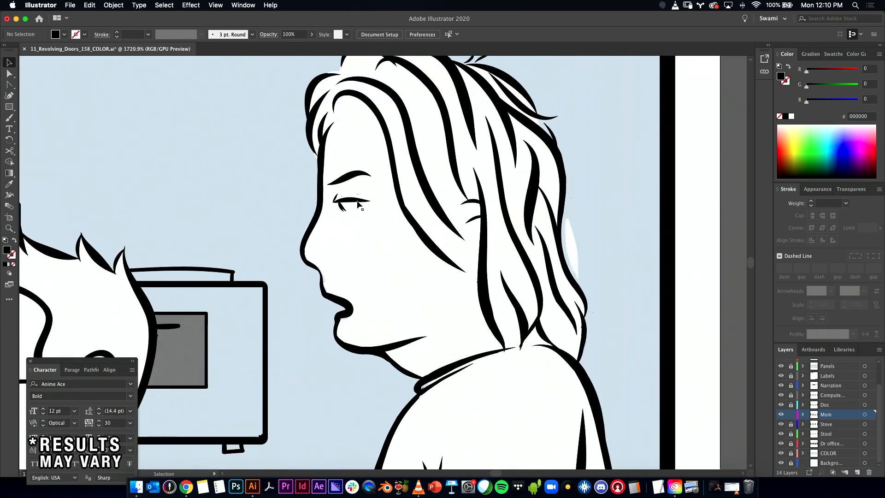
drag(350, 200, 349, 200)
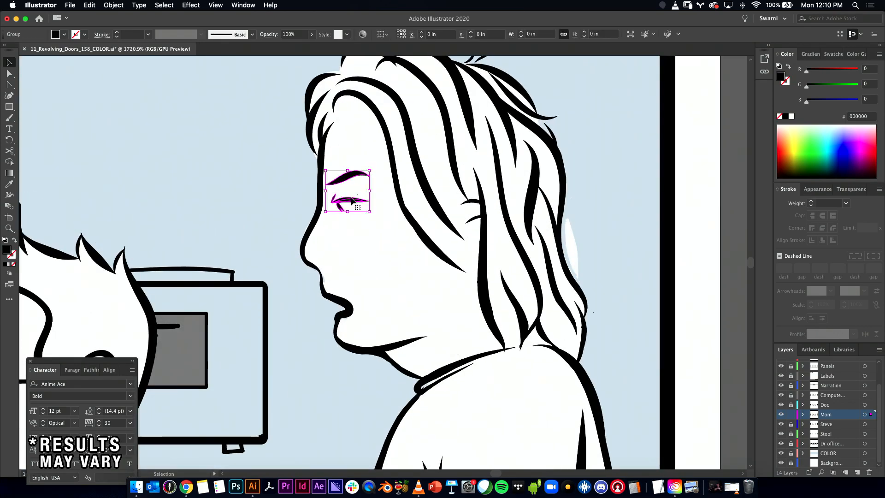
click(680, 221)
- Copy Mom's open eye, without the eyebrow, from the third panel and paste it into the fourth panel
drag(519, 227, 432, 226)
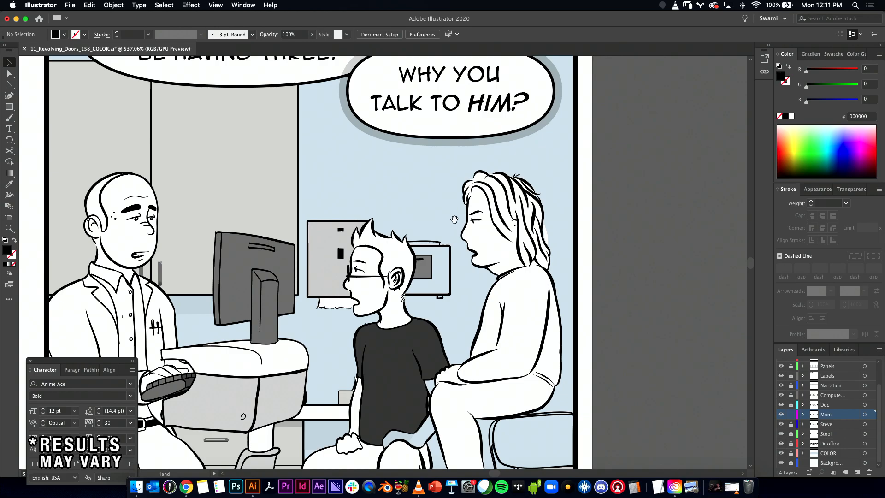
drag(356, 264, 412, 260)
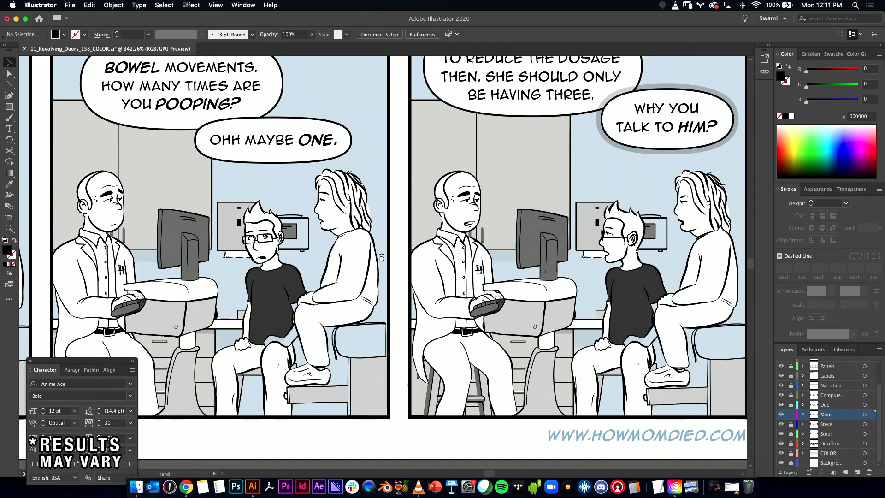
scroll(381, 257, down, 3)
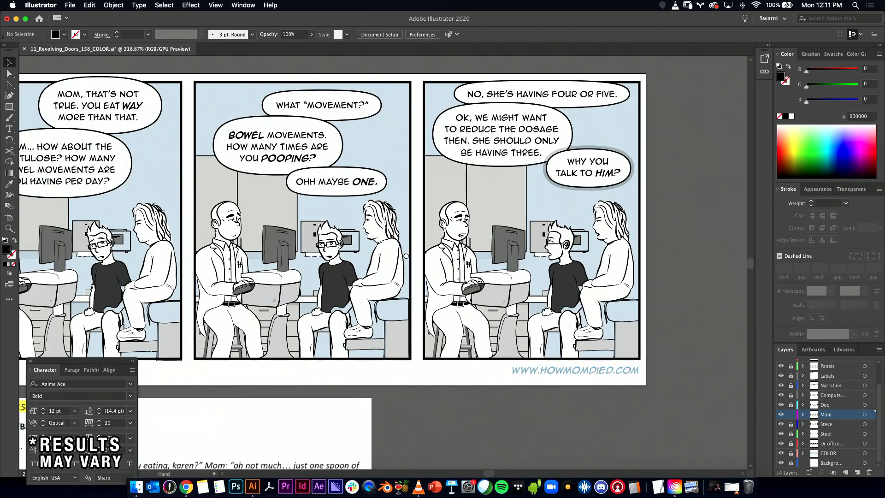
scroll(405, 255, left, 5)
drag(449, 258, 301, 261)
drag(454, 254, 516, 254)
drag(217, 167, 278, 170)
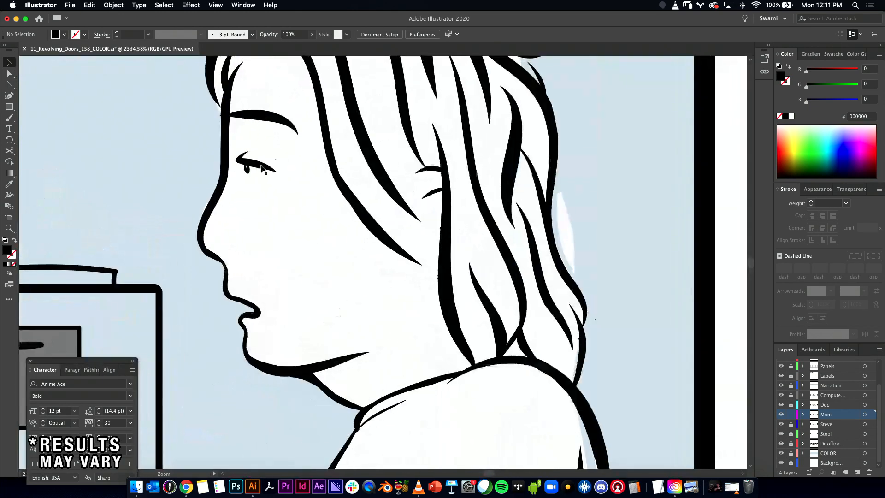
click(246, 171)
shift+click(262, 168)
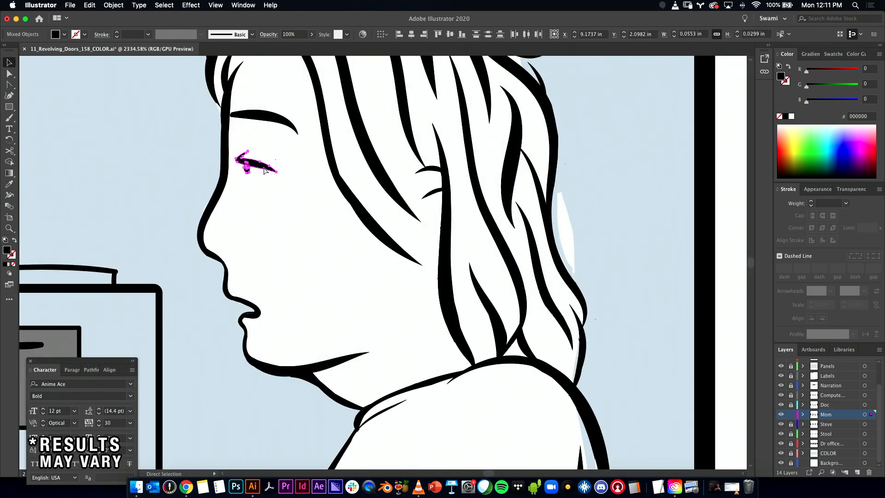
scroll(463, 214, right, 20)
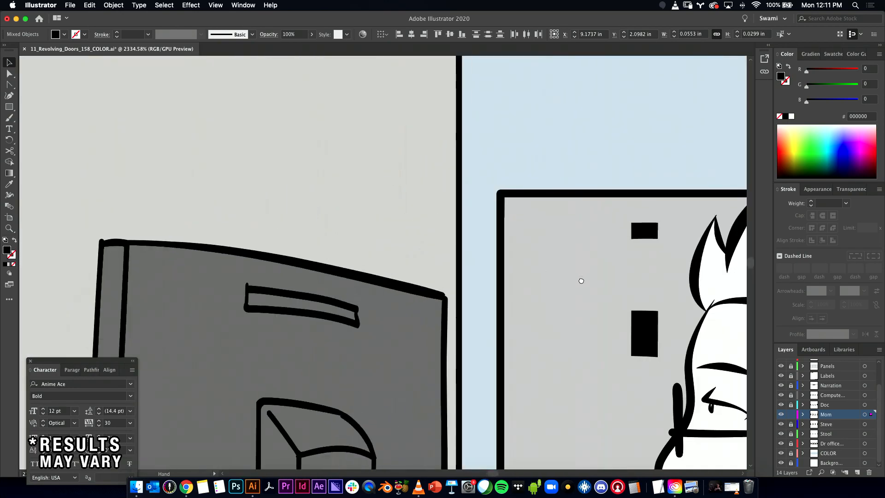
scroll(462, 287, right, 15)
key(ctrl+v)
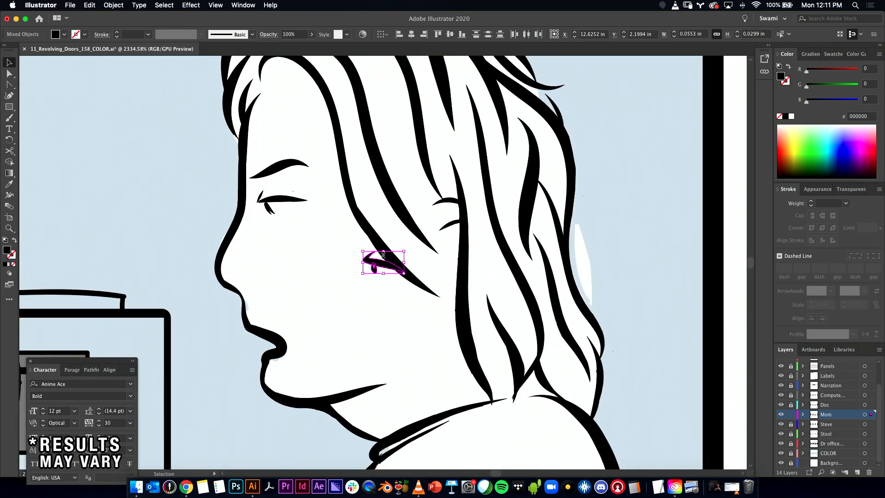
- Place the pasted open eye under Mom's fourth-panel eyebrow and delete the previous eye shapes, keeping the angled eyebrow
drag(381, 264, 275, 202)
key(Delete)
click(279, 208)
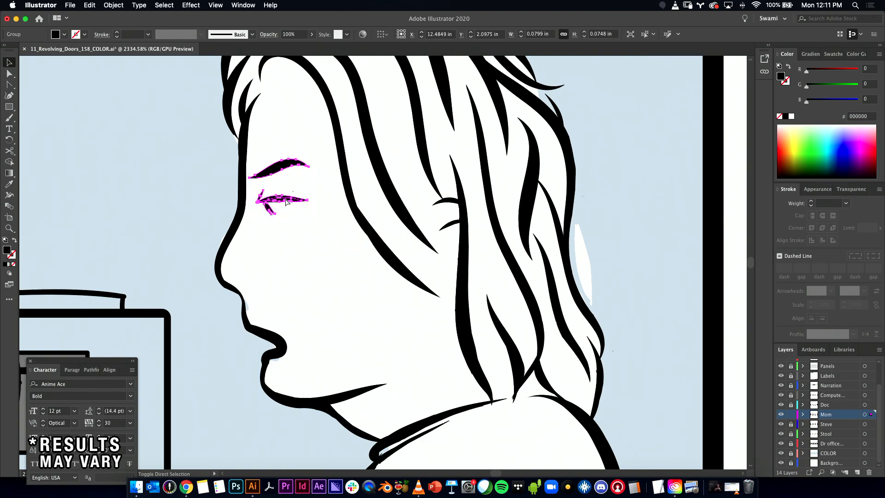
click(261, 206)
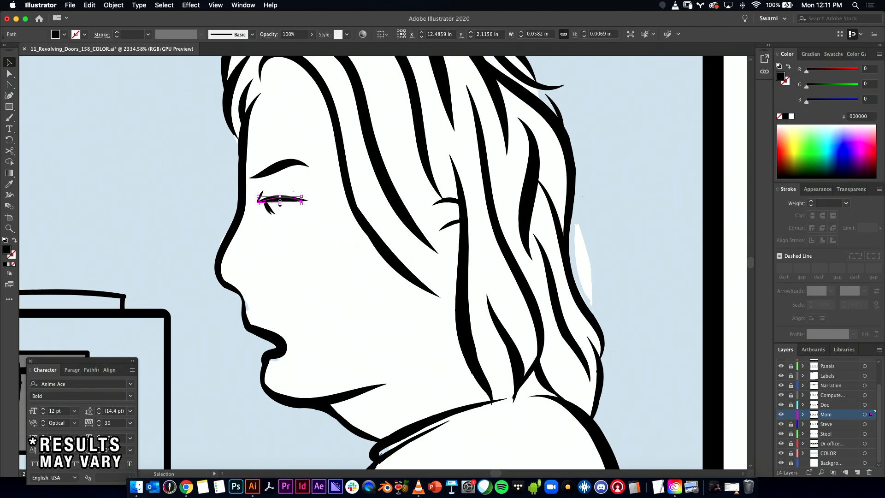
click(261, 199)
key(Delete)
key(super+z)
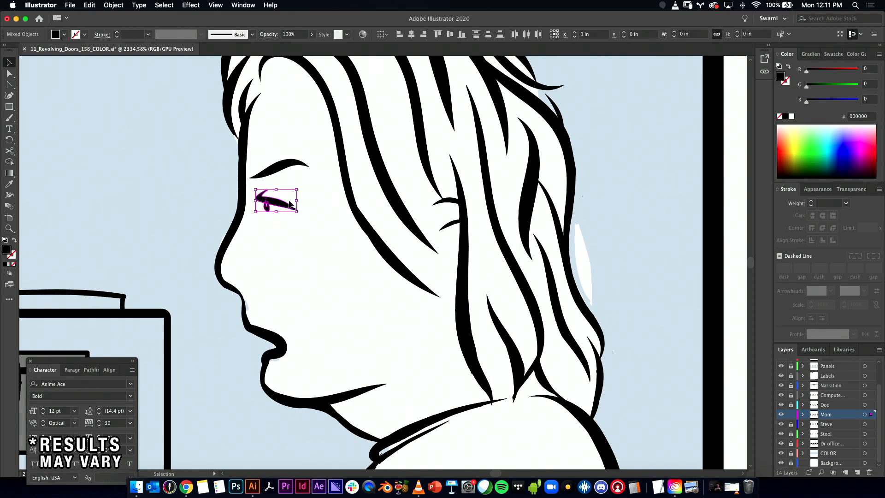
- Examine Mom's new expression in the fourth panel and the white fill along her face outline
click(340, 277)
scroll(342, 272, down, 8)
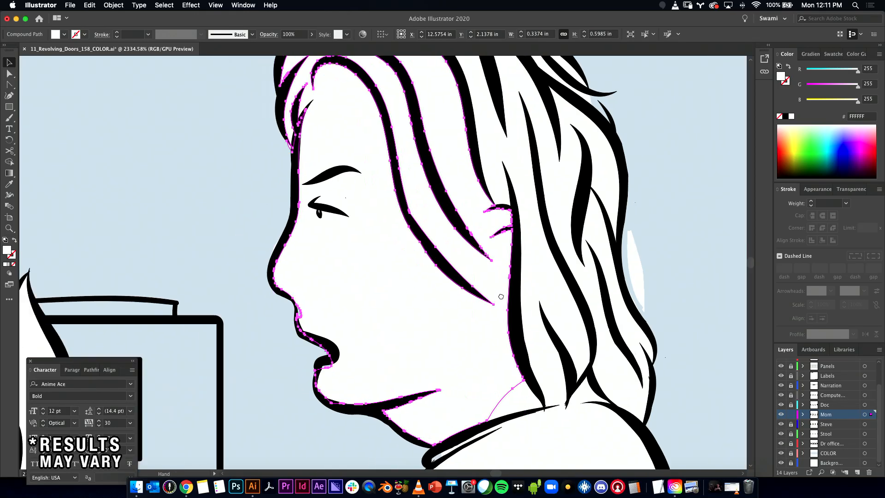
scroll(422, 275, down, 8)
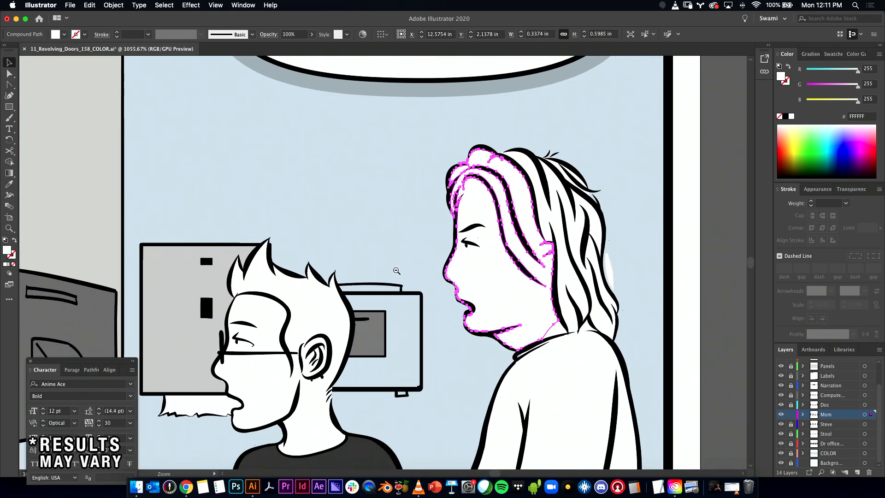
drag(323, 273, 248, 247)
click(515, 266)
scroll(412, 218, up, 10)
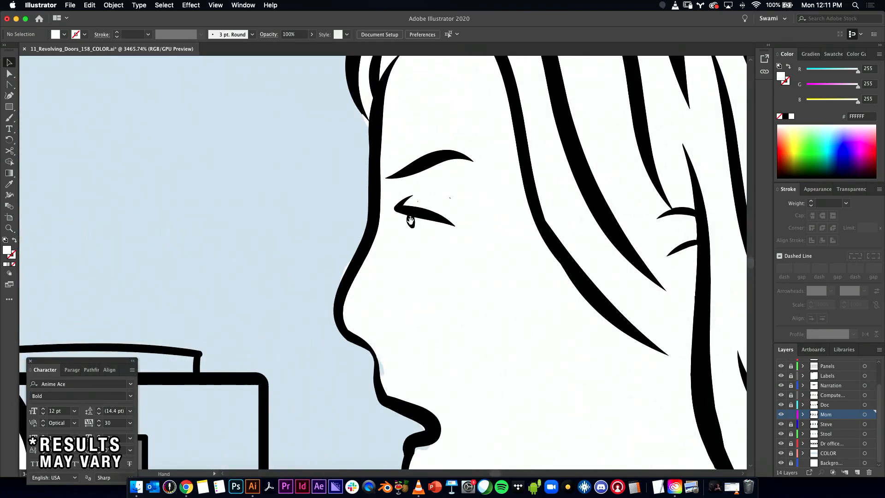
drag(412, 218, 332, 255)
key(a)
click(279, 317)
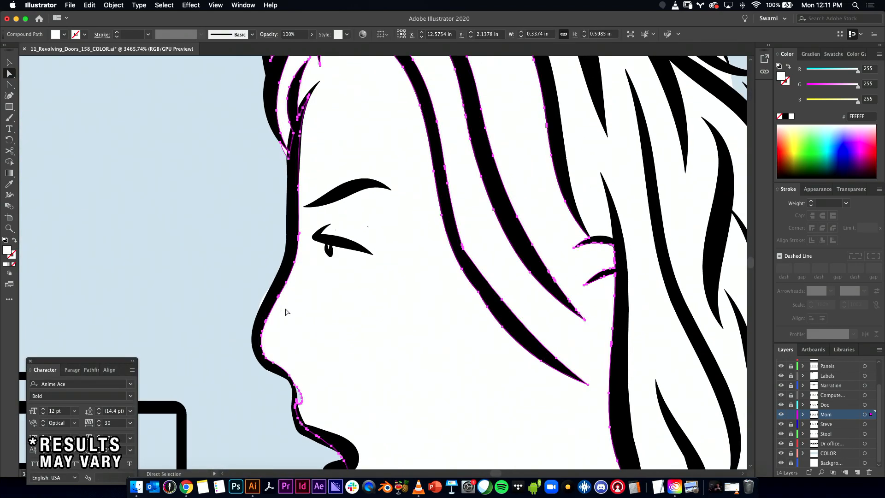
click(263, 299)
click(236, 305)
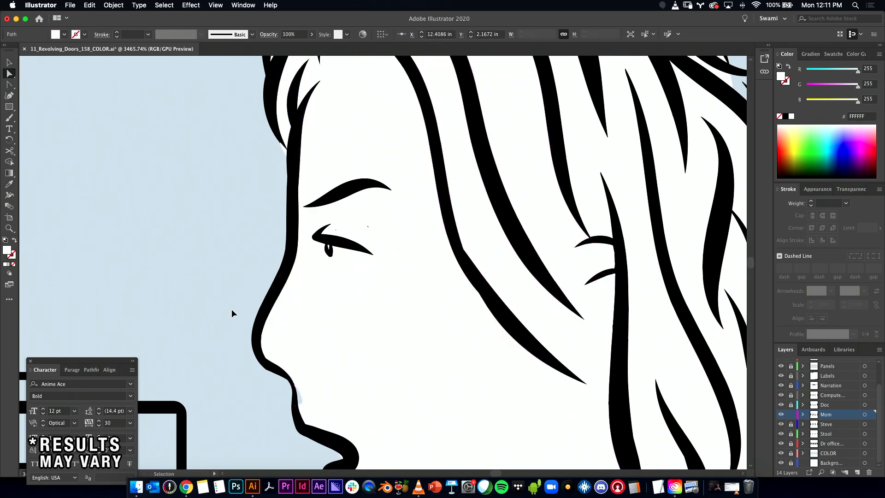
- Try to cut the white sliver beside Mom's front hair strand in the fourth panel with the Scissors tool
scroll(321, 300, right, 2)
scroll(320, 300, up, 1)
key(v)
key(a)
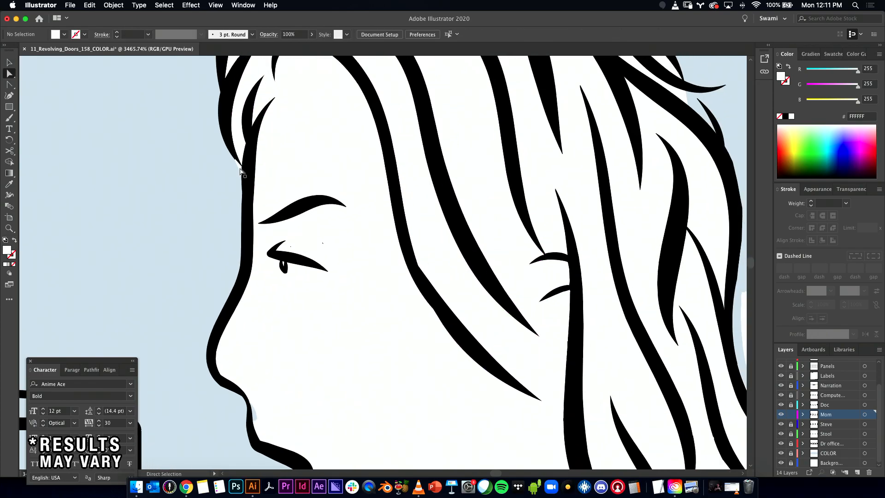
scroll(342, 179, left, 3)
scroll(342, 179, up, 1)
key(c)
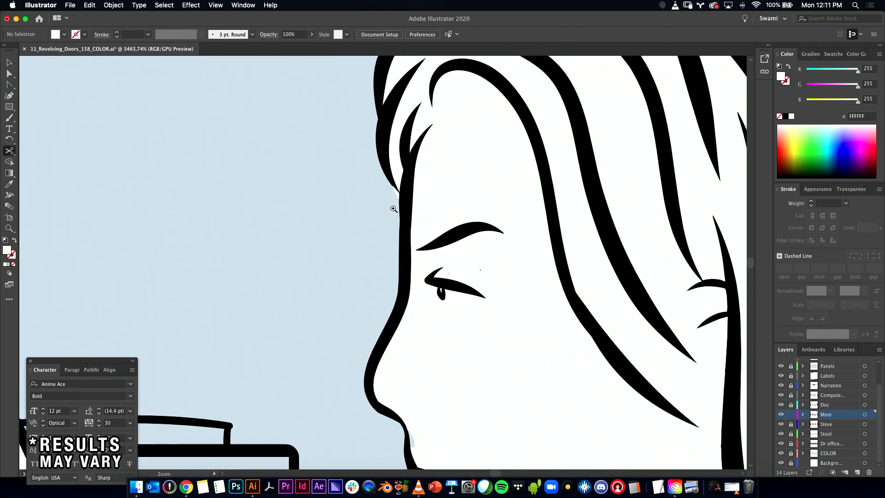
drag(409, 213, 462, 192)
click(372, 158)
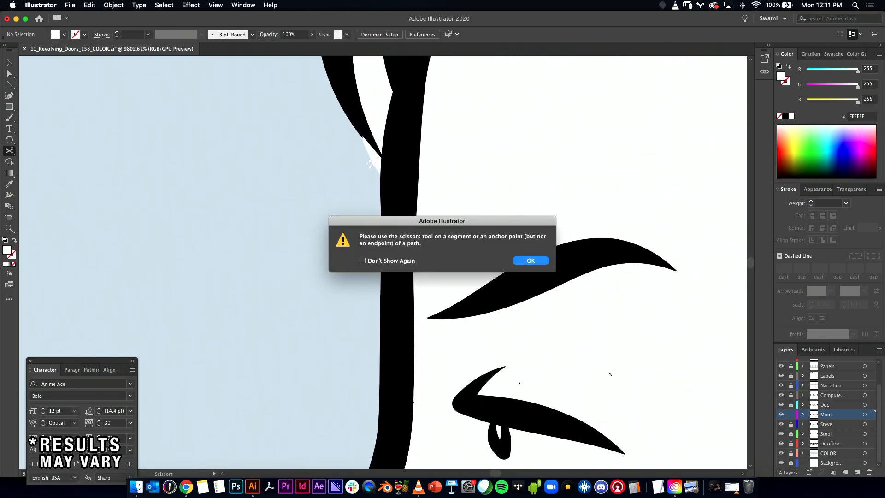
key(Return)
- Delete the extra anchor points where Mom's black front hair strand meets the white sliver in the fourth panel
key(a)
click(371, 158)
drag(346, 164, 288, 230)
drag(313, 211, 389, 211)
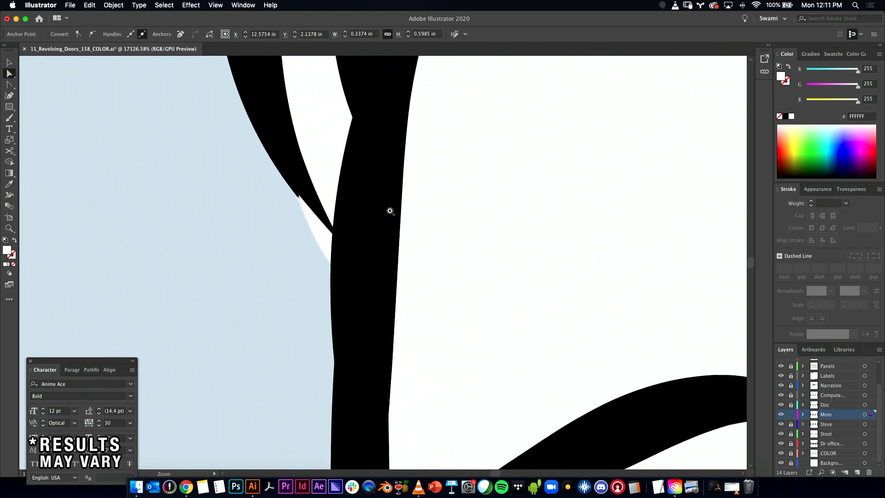
click(299, 196)
key(minus)
click(298, 196)
click(301, 199)
click(299, 198)
click(302, 198)
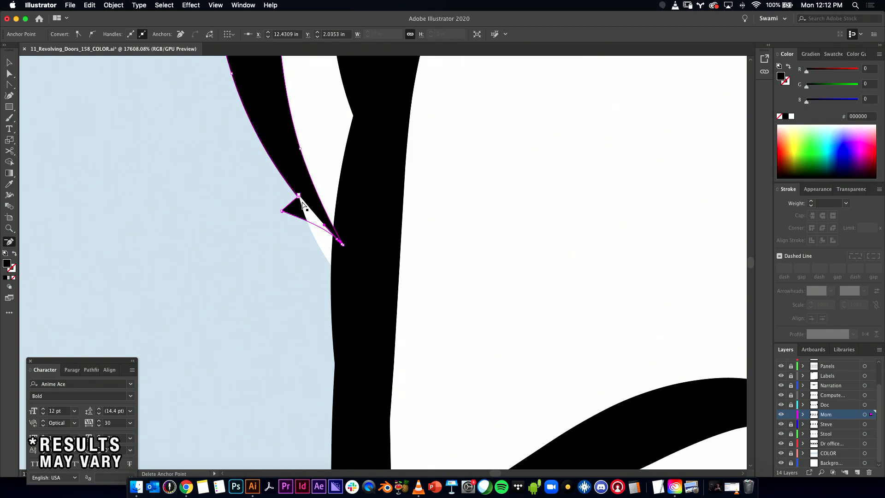
click(301, 204)
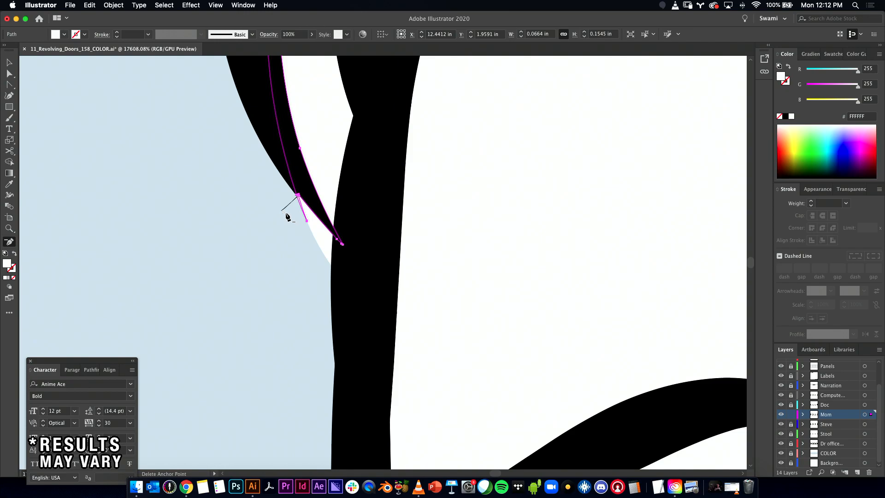
- Delete the stray anchor point at the end of the thin black spur beside Mom's front hair strand
key(a)
click(282, 211)
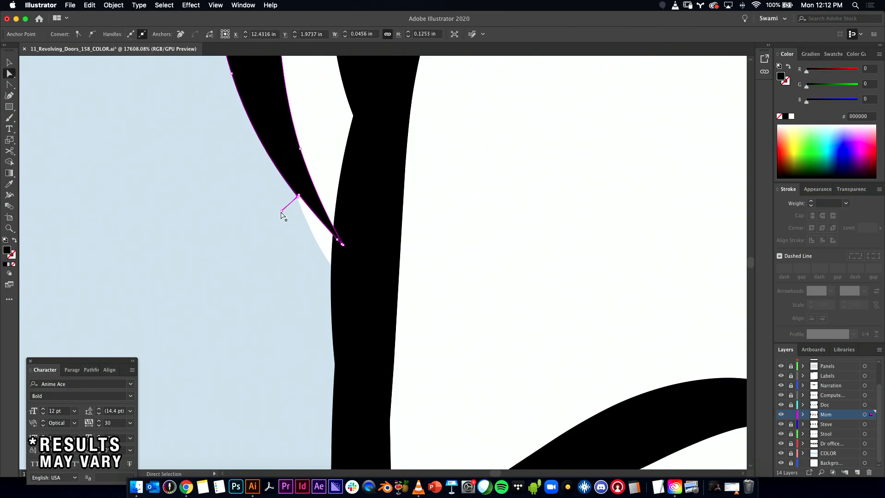
key(minus)
click(282, 211)
key(a)
- Try deleting the lower anchor point of the white fill below the hair strand and undo the deletion
click(301, 204)
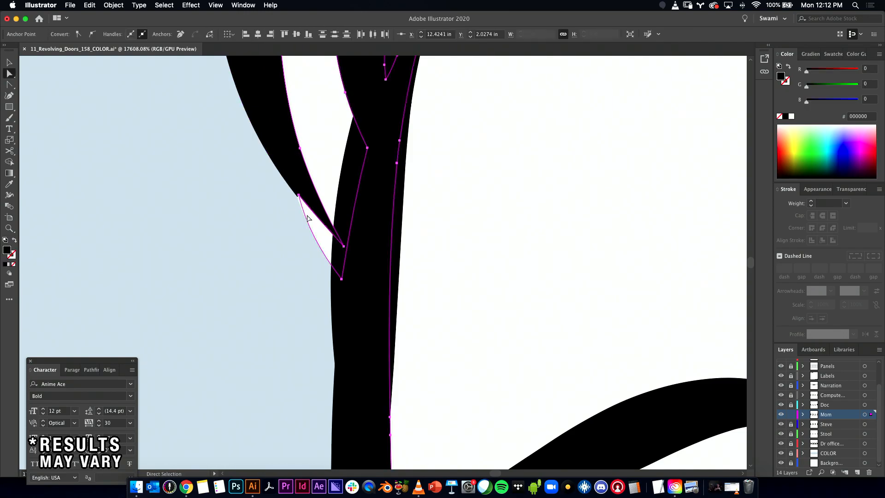
key(minus)
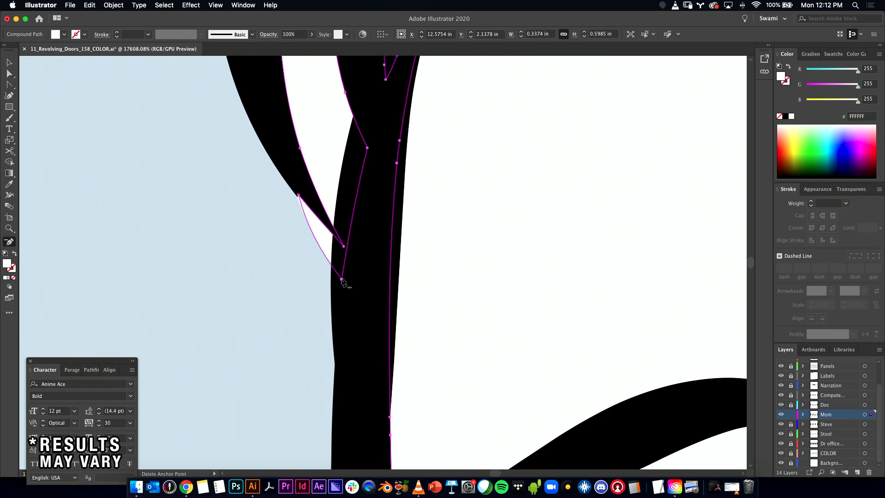
click(342, 278)
click(341, 278)
key(a)
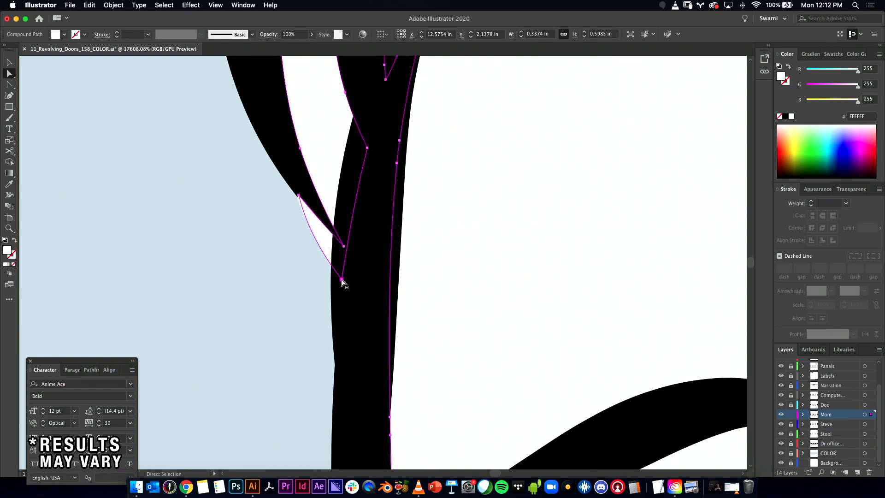
key(minus)
click(341, 279)
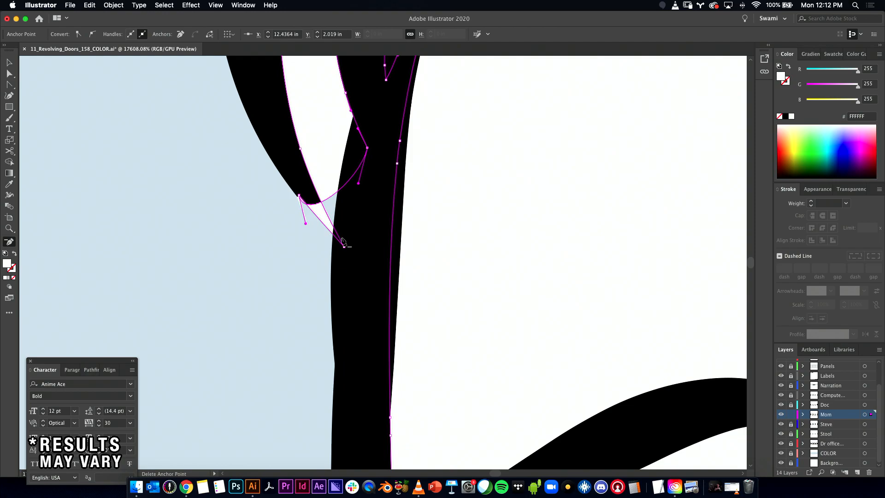
key(a)
key(super+z)
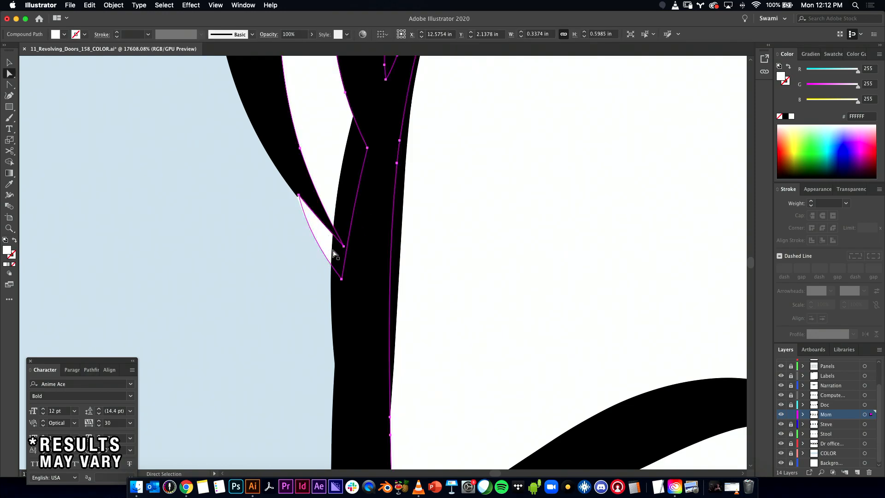
- Pull out and delete the white fill's protruding anchor point, and tuck its remaining curve handle behind the black face outline
click(302, 202)
click(299, 196)
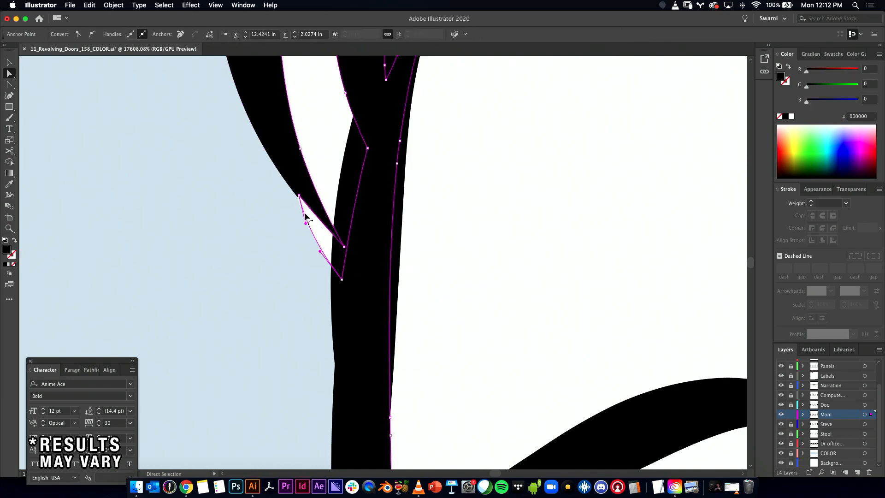
drag(300, 198, 296, 239)
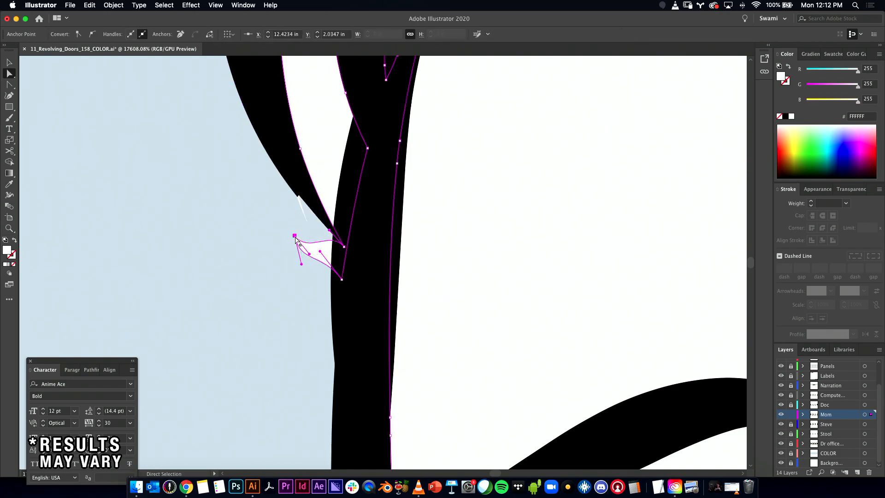
key(minus)
click(295, 236)
key(a)
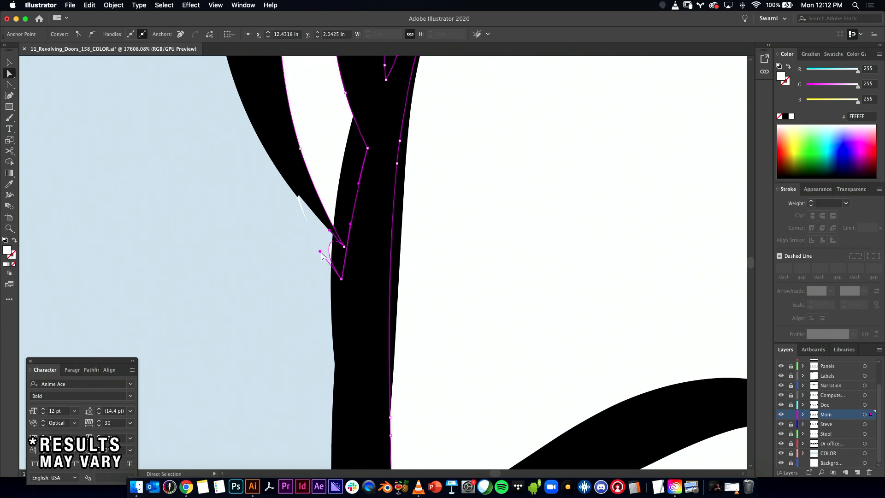
drag(320, 251, 341, 271)
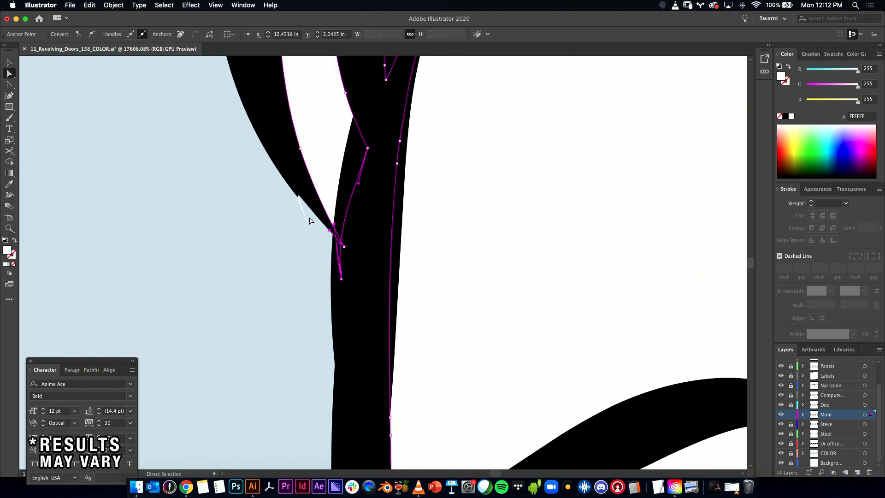
- Delete the tip anchor point of the leftover white sliver along the hair strand
click(302, 213)
key(minus)
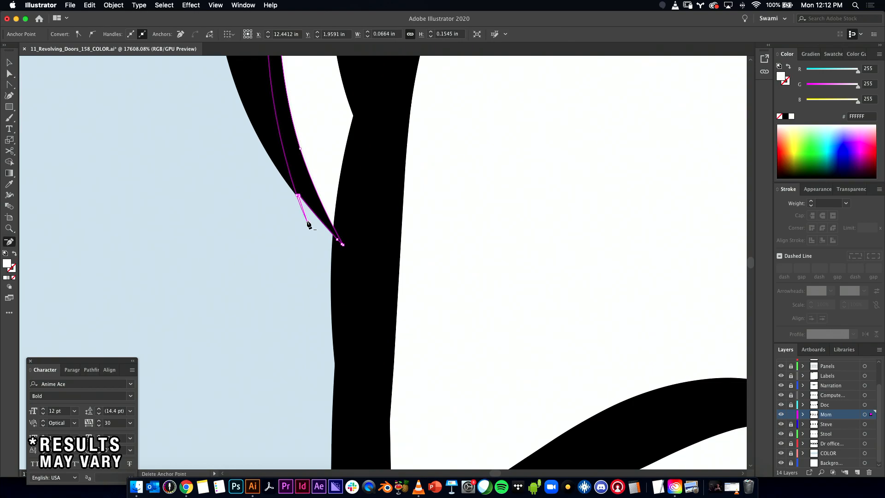
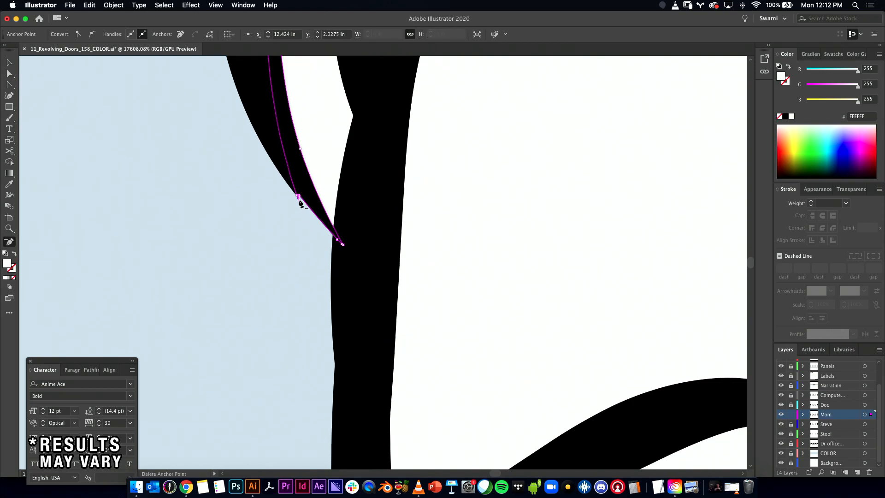
key(a)
- Adjust the notched edge of the black hair strand around the remaining white speck
click(294, 211)
click(297, 190)
drag(290, 203, 446, 224)
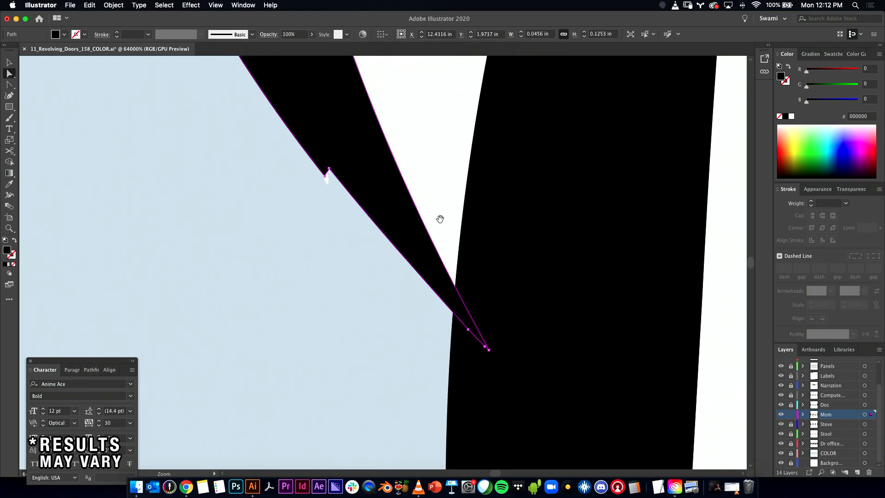
click(329, 169)
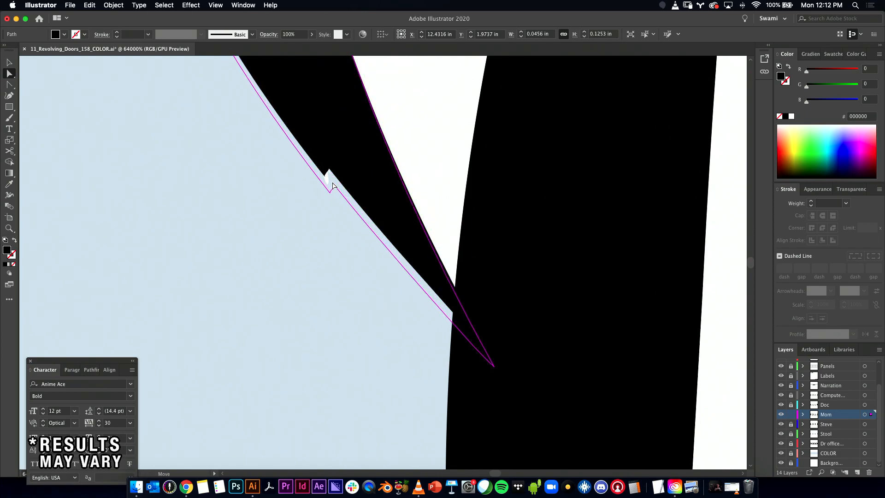
drag(329, 170, 311, 136)
click(329, 185)
click(324, 183)
- Move the white fill's anchor points above Mom's black hair curl down into the curl's black shape
drag(385, 205, 189, 225)
drag(507, 226, 161, 263)
drag(322, 278, 295, 188)
drag(211, 224, 272, 425)
click(265, 215)
drag(340, 196, 530, 206)
click(377, 143)
click(486, 121)
click(474, 118)
shift+click(469, 113)
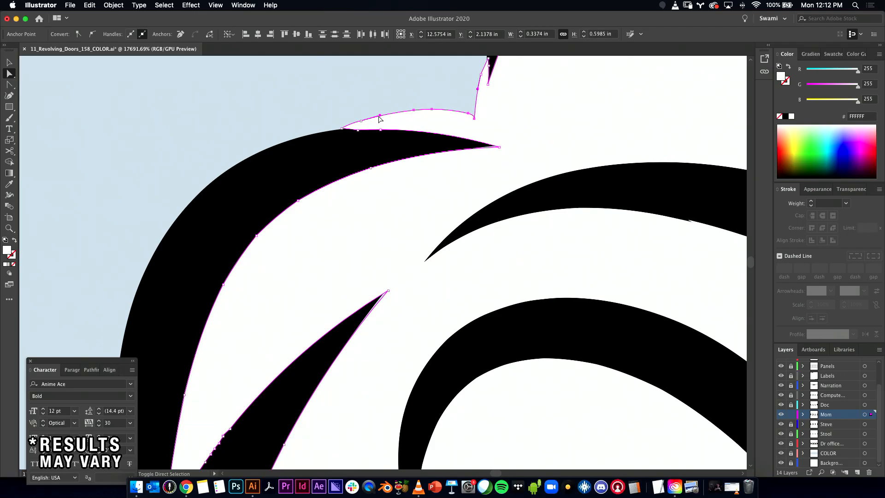
drag(418, 113, 408, 137)
- Delete the white fill's anchor points that still protrude above the black hair curl
click(361, 122)
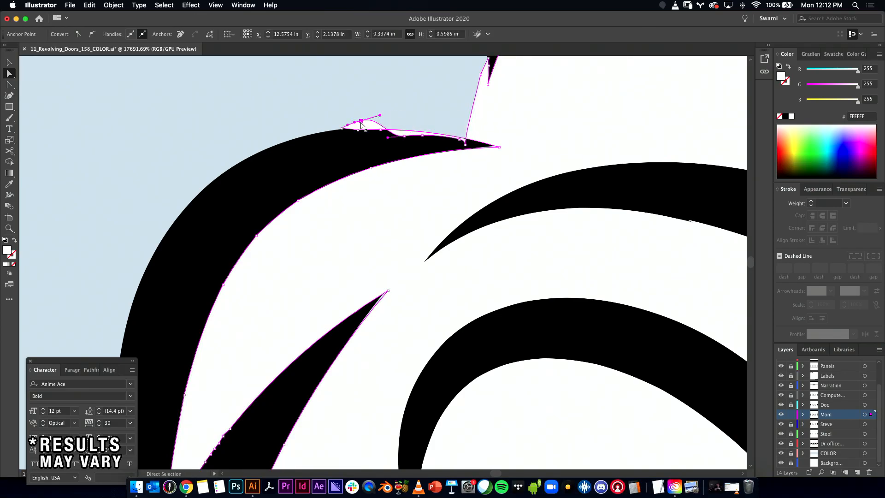
key(minus)
click(361, 122)
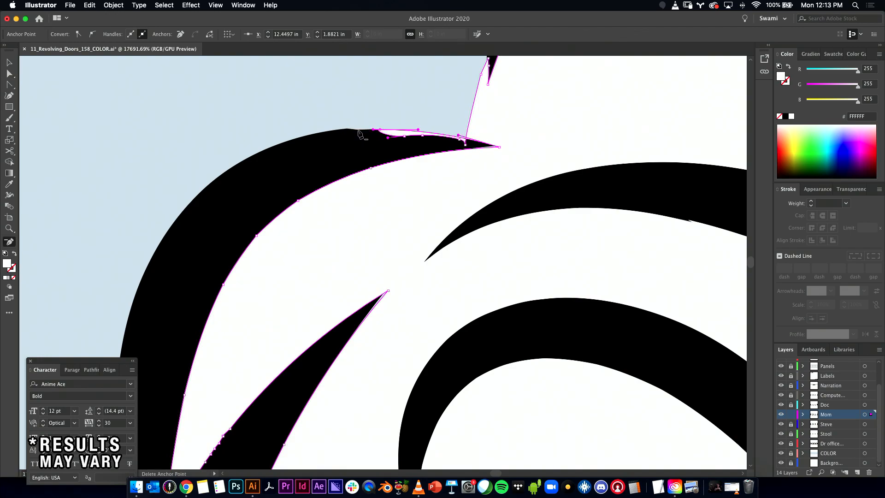
click(386, 135)
- Send Mom's white fill compound path to the back, behind the black hair line art
key(v)
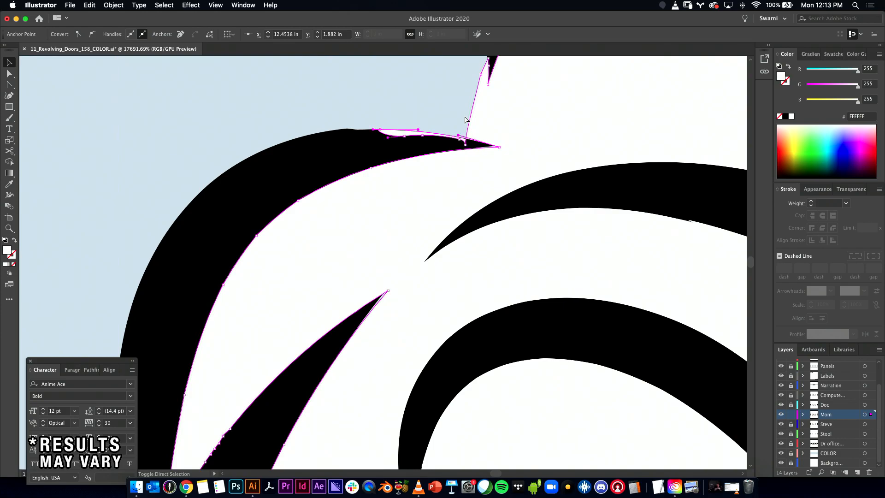
key(a)
click(495, 136)
key(super+shift+[)
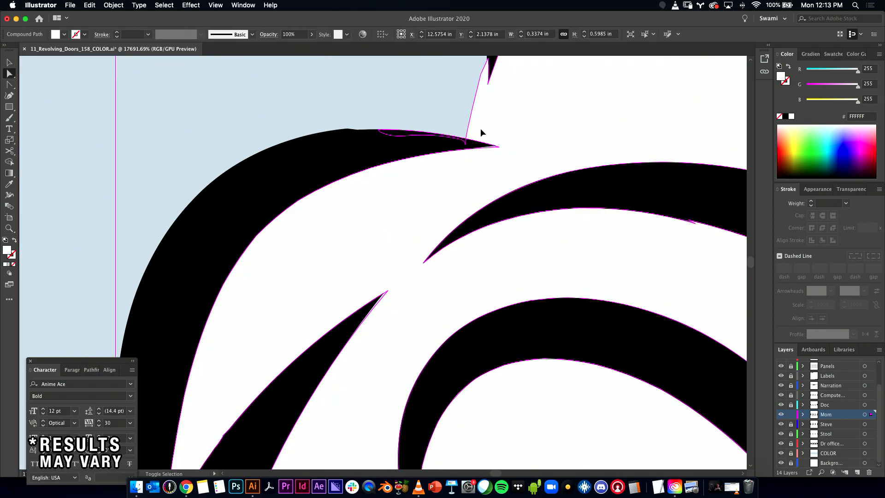
click(307, 125)
- Reshape the white fill's exposed edge to run between the tips of the hair curl and the black line above it
drag(535, 230, 359, 226)
drag(496, 268, 270, 274)
click(298, 214)
drag(300, 213, 312, 233)
click(294, 230)
drag(308, 177, 314, 177)
click(300, 190)
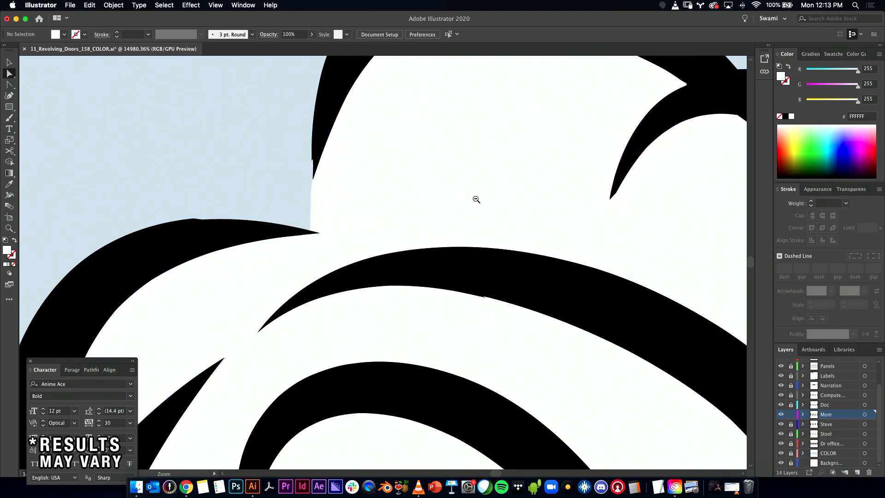
- Adjust the white fill's corner anchor between the outer hair strands at the top of the woman's head to meet the black outline
drag(464, 195, 281, 195)
drag(451, 239, 319, 224)
drag(381, 207, 237, 140)
drag(326, 146, 437, 183)
click(436, 182)
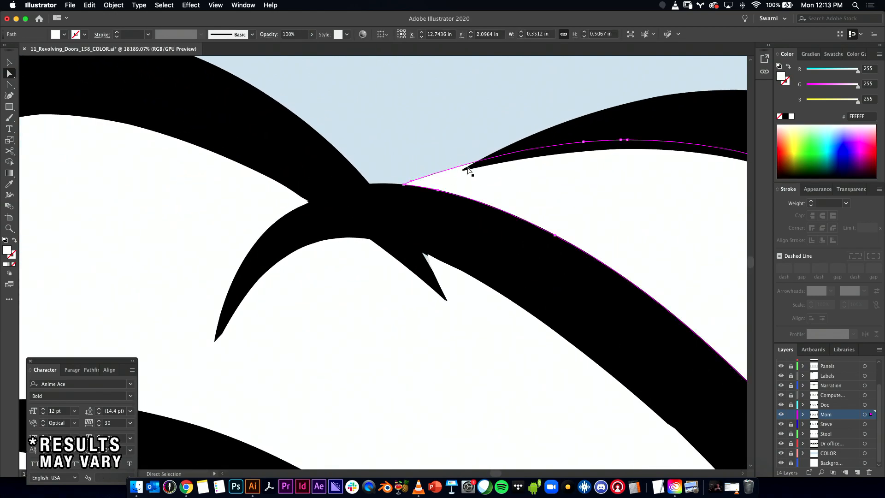
click(404, 185)
mouse_move(412, 183)
mouse_down()
mouse_move(429, 183)
mouse_move(419, 185)
mouse_up()
click(438, 164)
- Delete the white fill spilling past the outline at the back of the woman's hair
drag(592, 230, 294, 189)
drag(574, 310, 327, 141)
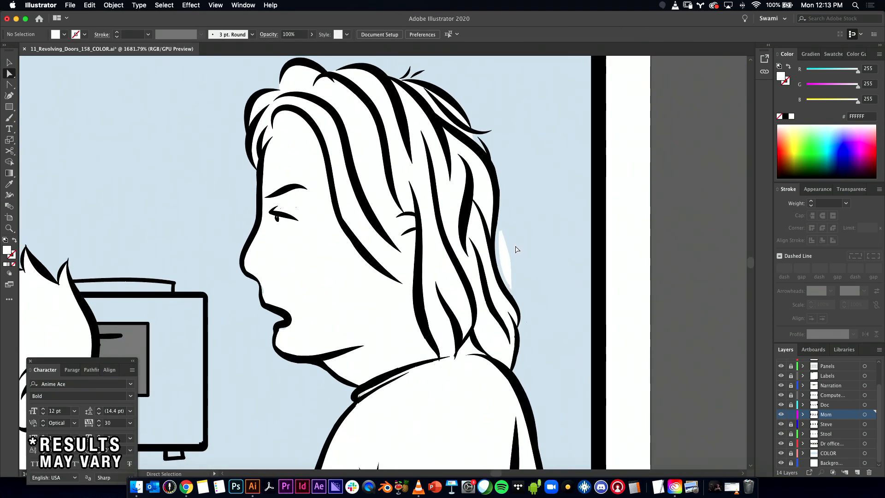
click(509, 276)
key(Delete)
drag(542, 264, 364, 309)
drag(365, 309, 554, 324)
drag(282, 282, 613, 219)
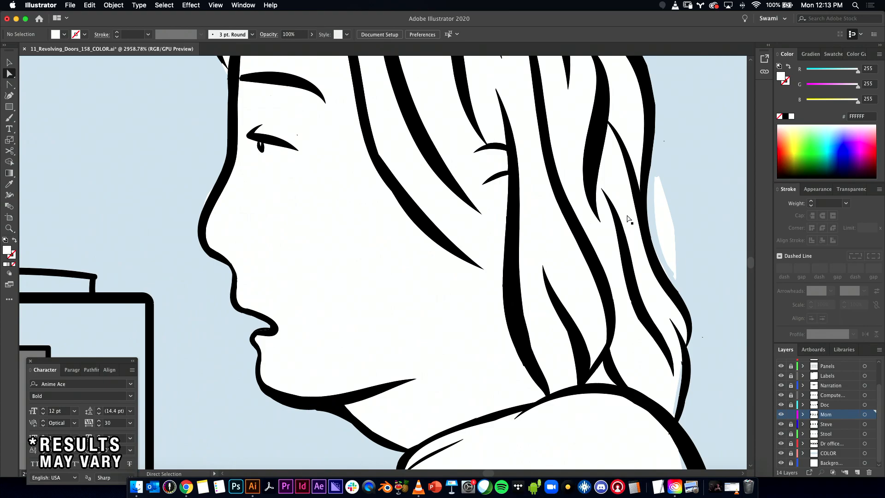
click(661, 230)
key(Delete)
drag(668, 241, 545, 238)
drag(459, 212, 546, 218)
drag(433, 233, 432, 235)
key(Delete)
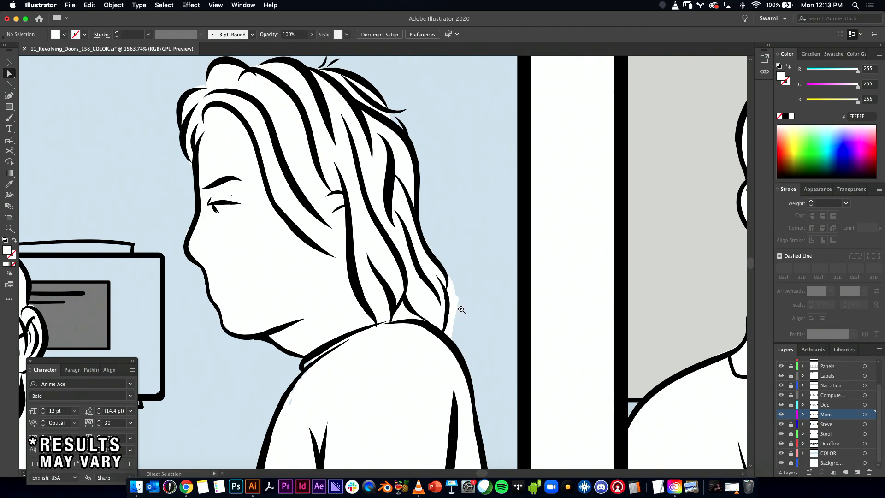
- Draw a Pen tool cutting shape along the black outline of the lower hair, enclosing the white fill that spills down to the shoulder
drag(461, 310, 614, 322)
click(447, 295)
click(479, 293)
click(432, 162)
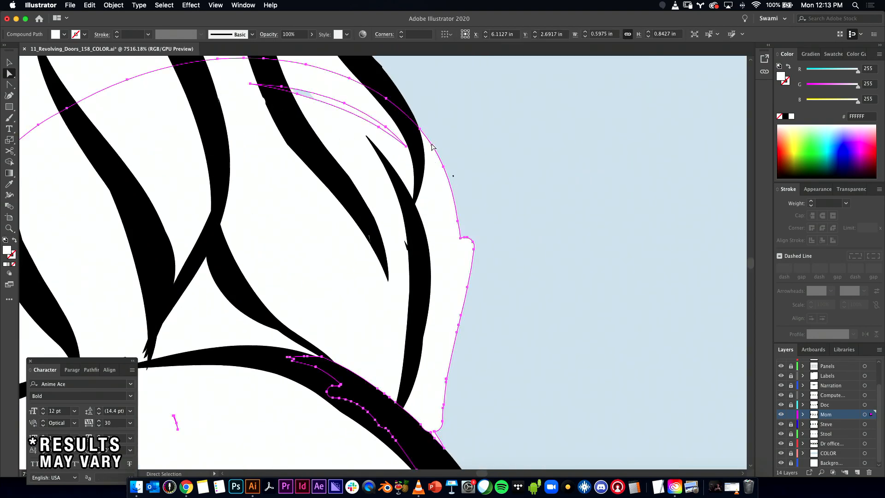
key(p)
drag(413, 130, 427, 182)
click(420, 174)
click(413, 206)
click(420, 277)
click(413, 366)
click(398, 412)
click(416, 453)
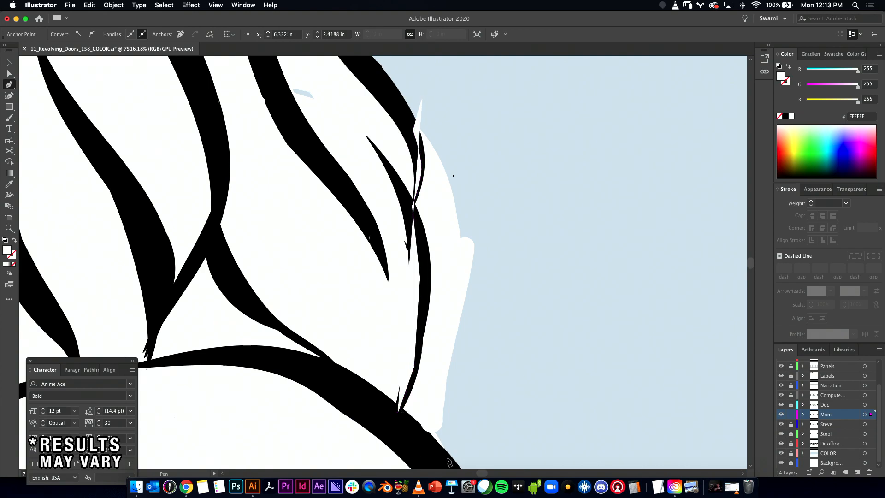
click(457, 470)
click(502, 436)
drag(653, 390, 178, 267)
key(super+z)
click(380, 318)
- Divide the white compound fill with the new cutting shape using Pathfinder
key(a)
shift+click(359, 139)
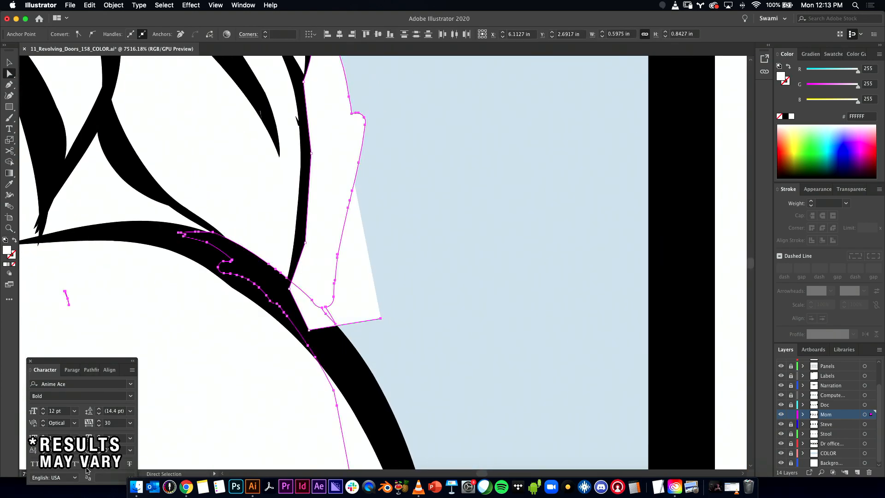
click(91, 369)
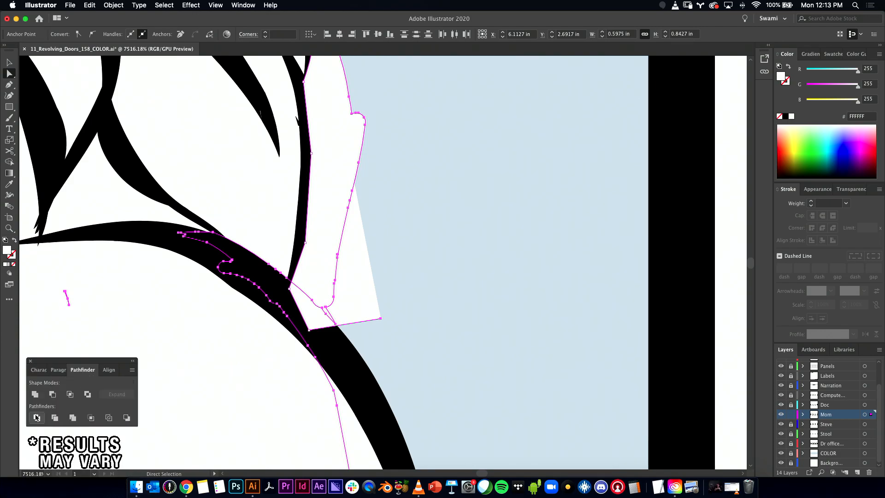
click(36, 417)
- Delete the divided white pieces lying outside the lower hair outline
click(429, 306)
click(352, 268)
key(Delete)
click(352, 181)
key(Delete)
click(350, 133)
key(Delete)
- Send the white fill covering the lower hair and shoulder behind the line art
drag(409, 165, 276, 170)
drag(358, 185, 203, 221)
drag(386, 229, 485, 312)
key(v)
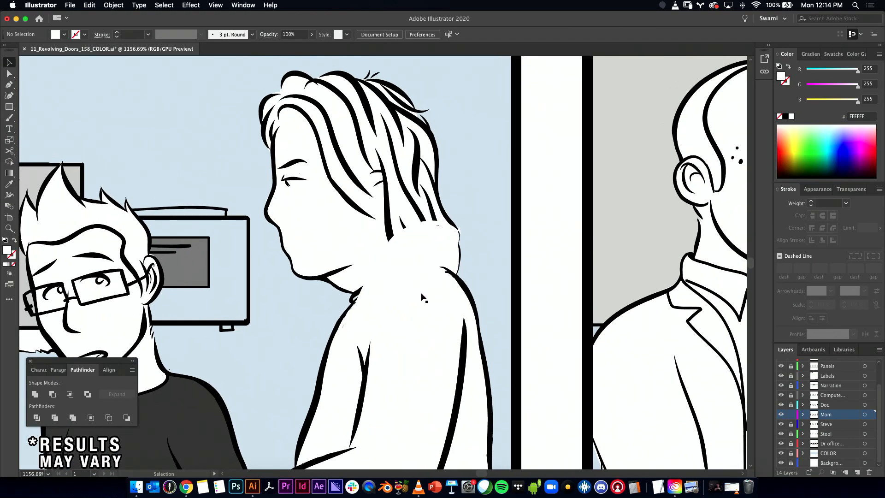
click(421, 296)
click(544, 253)
- Move the white fill's anchor up under the black strand to close the small blue gap in the lower hair
drag(526, 306, 747, 276)
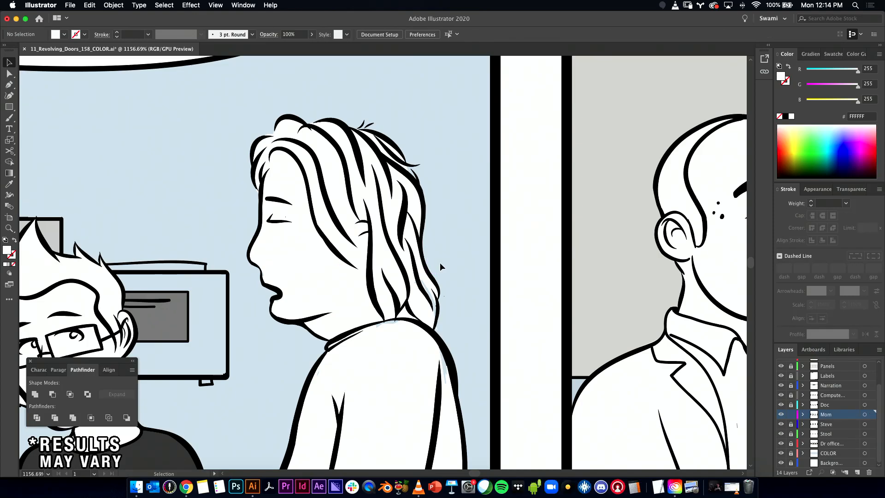
drag(429, 260, 565, 109)
key(a)
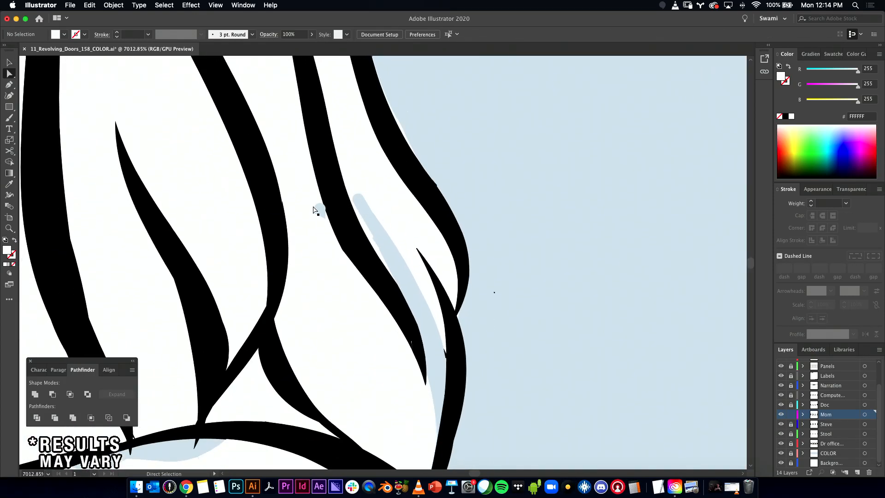
click(317, 222)
click(321, 205)
click(321, 219)
click(321, 217)
drag(321, 217, 321, 195)
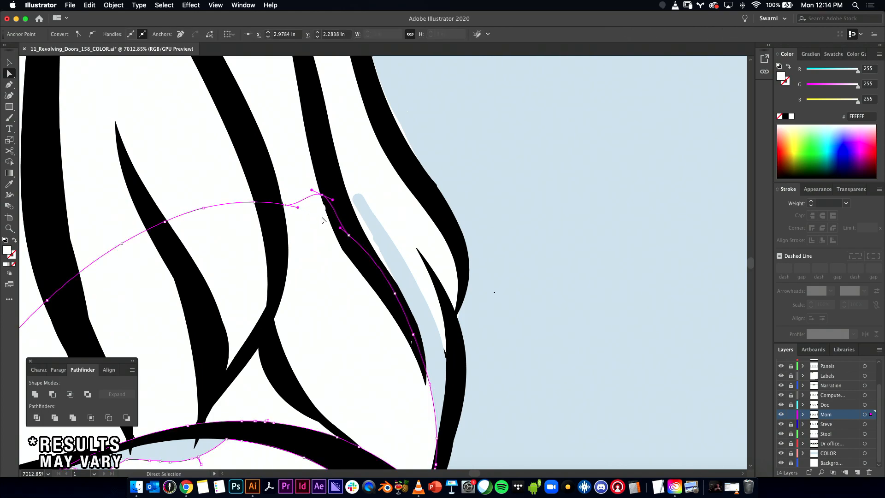
- Draw a closed white Pen tool patch over the long blue gap in the lower back hair and send it to the back
click(362, 211)
click(365, 199)
drag(417, 229, 382, 201)
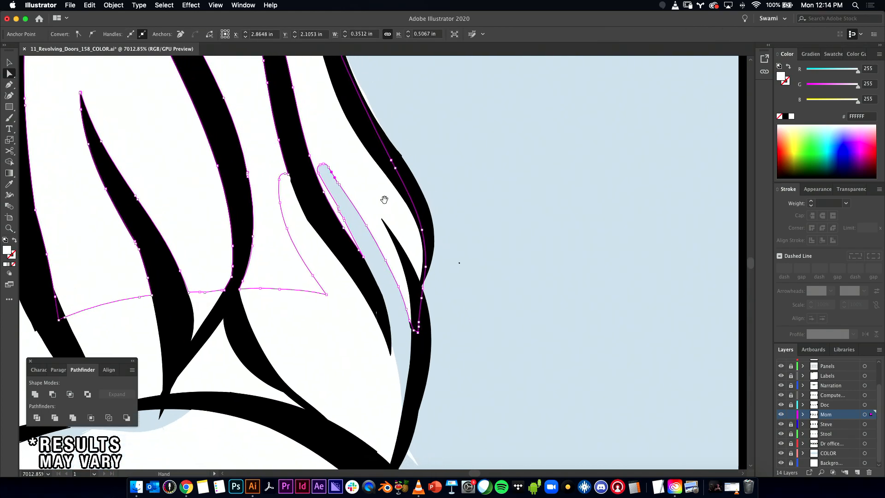
click(328, 138)
click(397, 219)
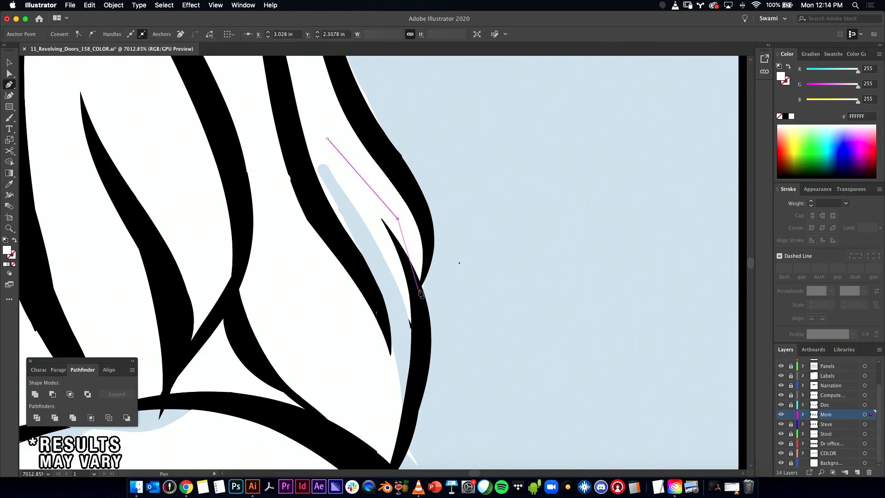
click(425, 356)
click(407, 425)
click(393, 443)
click(365, 396)
click(312, 336)
click(259, 227)
click(263, 171)
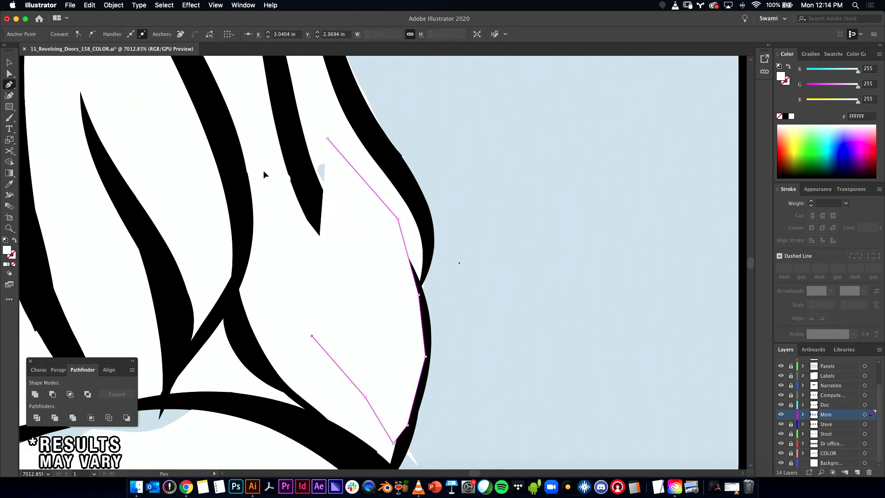
key(a)
key(super+shift+bracketleft)
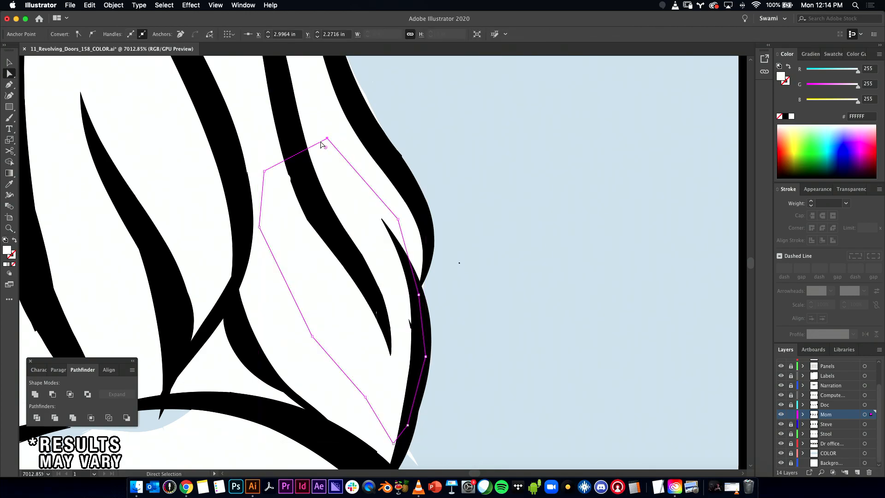
- Move the lower anchor of the notch in the tapered black hair strand onto the strand's outer edge
click(526, 372)
drag(478, 362, 463, 215)
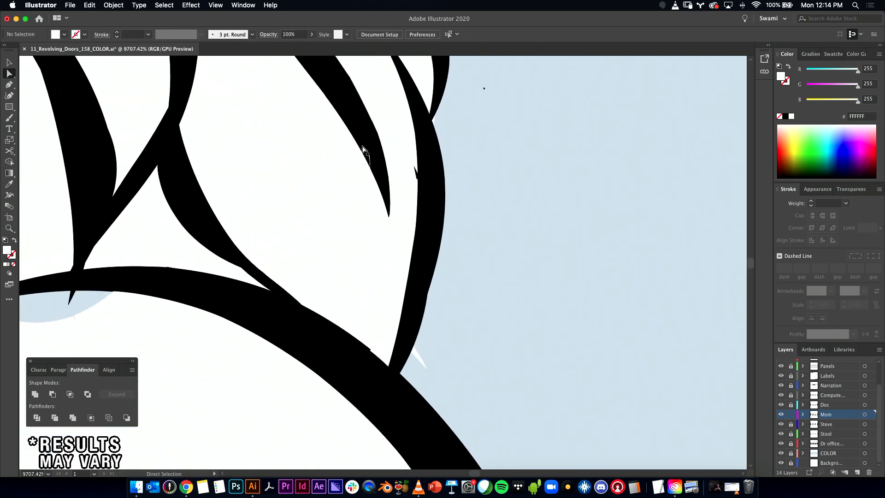
click(370, 158)
drag(369, 158, 409, 160)
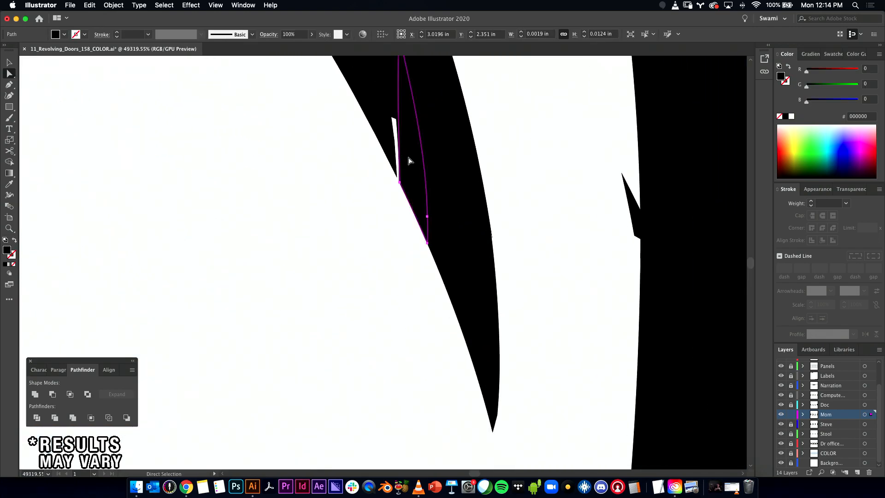
click(400, 183)
click(389, 163)
click(399, 177)
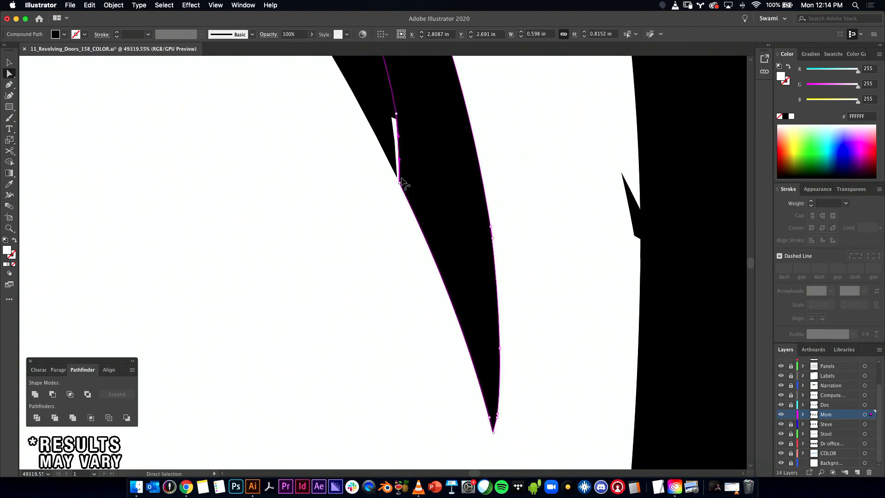
drag(400, 183, 390, 164)
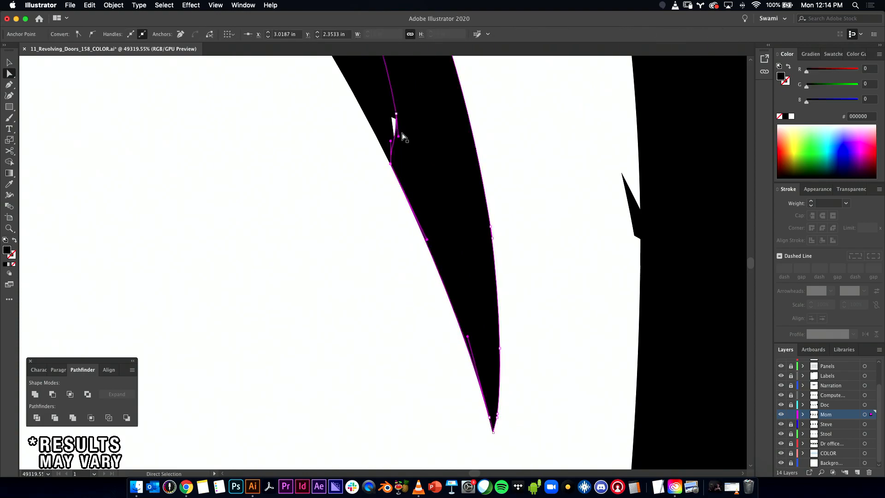
- Move the notch's upper anchor across the white sliver so the tapered strand is solid black
drag(395, 115, 387, 113)
key(super+z)
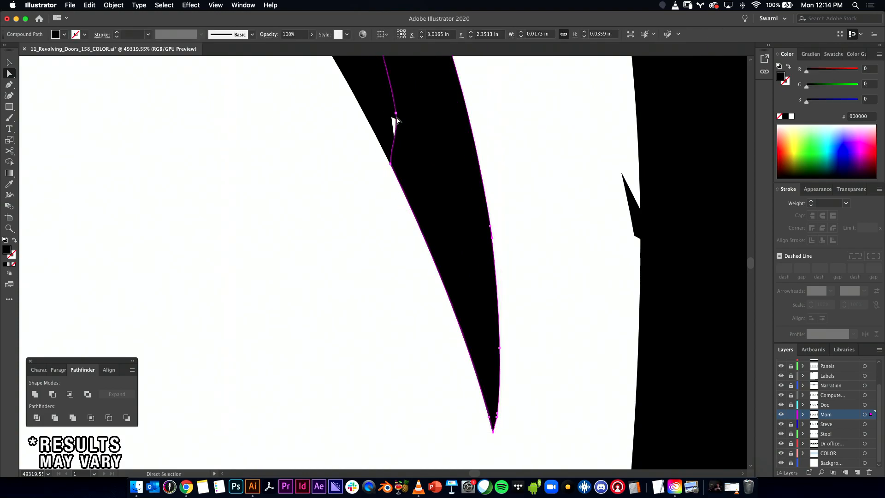
click(399, 116)
click(395, 120)
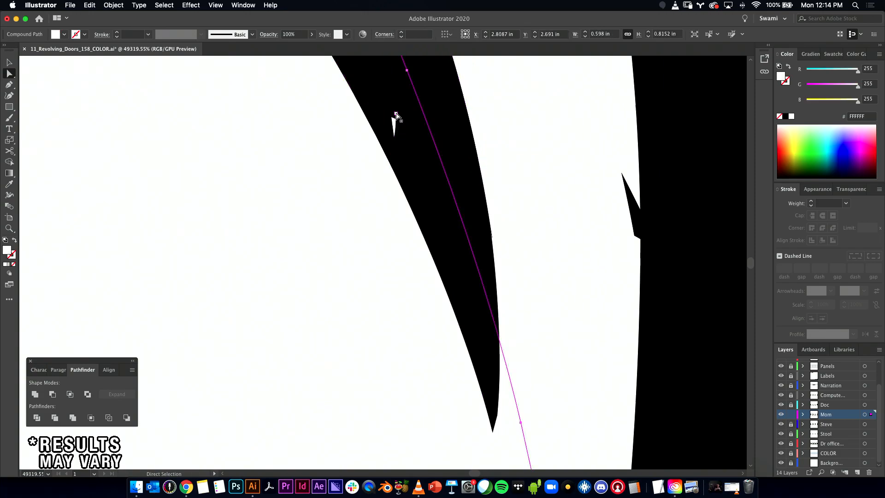
click(398, 119)
click(399, 96)
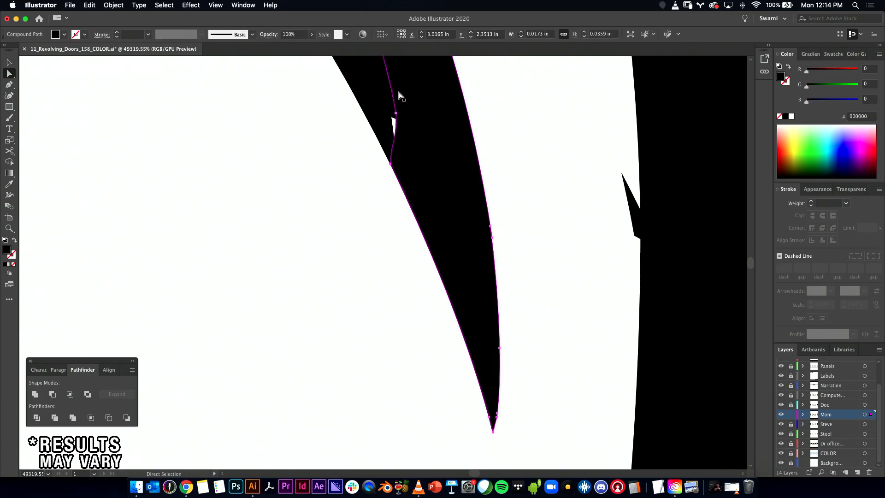
click(397, 116)
click(396, 116)
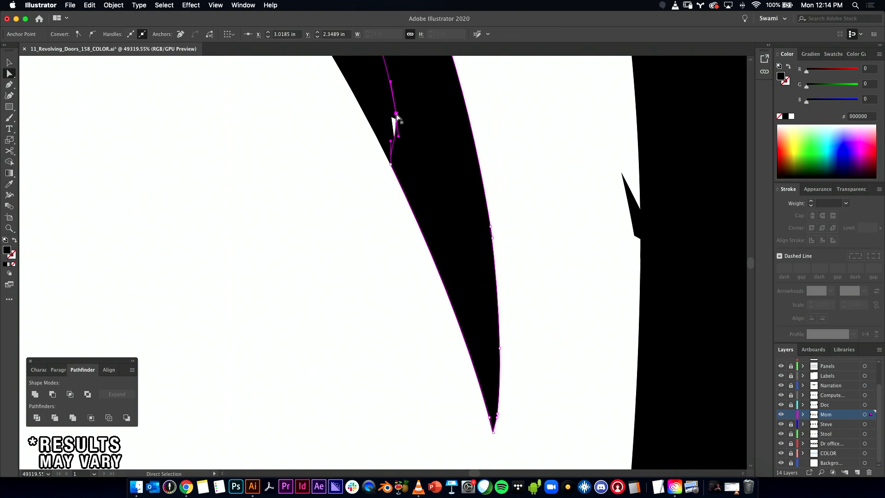
drag(395, 114, 383, 109)
- Pull the white fill's anchor under the black line at the notch where the outer back hair strands meet
drag(543, 229, 430, 219)
drag(431, 219, 254, 245)
click(397, 252)
click(408, 252)
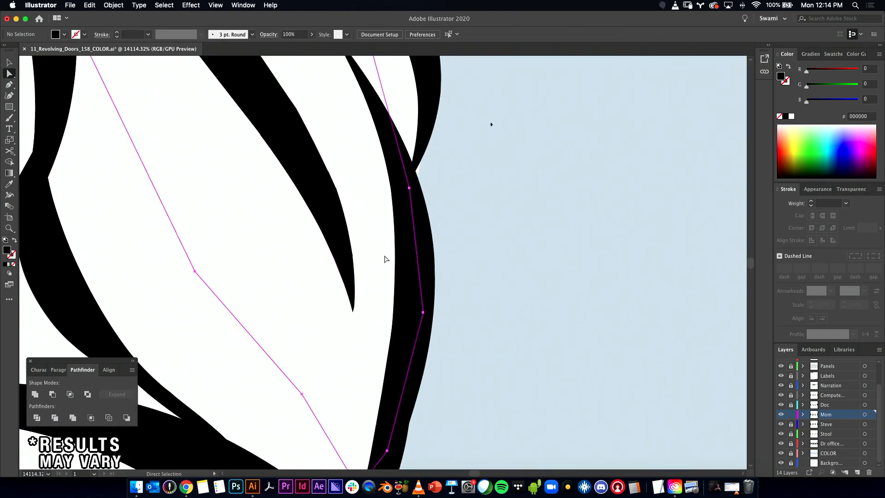
click(483, 120)
drag(599, 254, 319, 247)
drag(571, 228, 685, 318)
drag(473, 318, 589, 329)
drag(446, 358, 599, 346)
click(434, 364)
drag(437, 385, 414, 372)
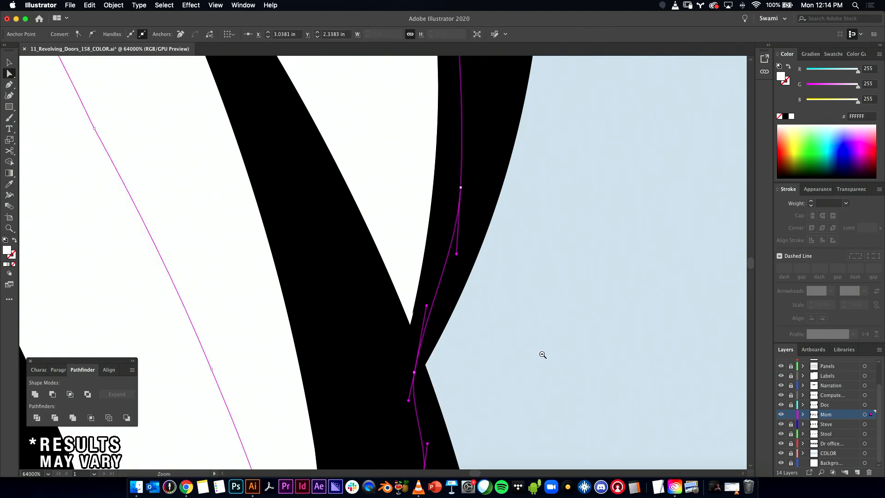
- Try to move the white sliver's anchor under the outer back hair outline, and undo the move
drag(621, 280, 310, 277)
drag(574, 131, 361, 299)
drag(311, 240, 465, 240)
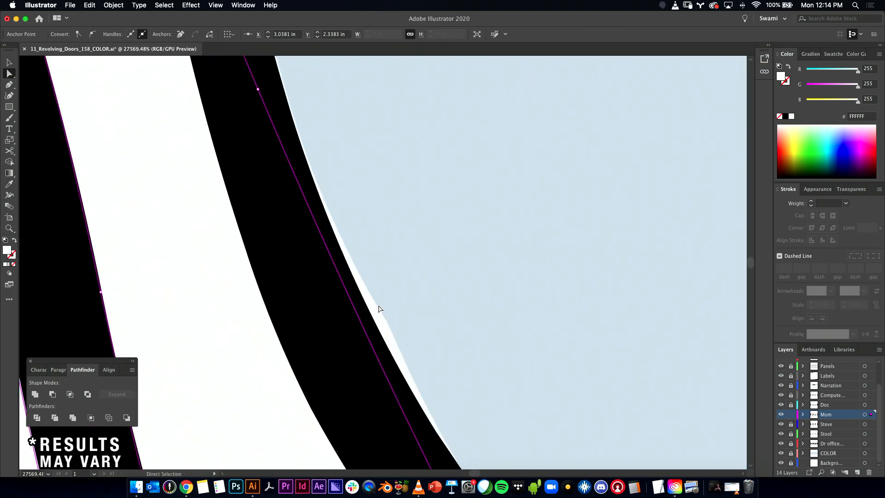
click(378, 305)
drag(387, 322, 354, 335)
key(super+z)
- Trim the narrow white fill along the back hair so it stays within the black outline
drag(474, 286, 245, 294)
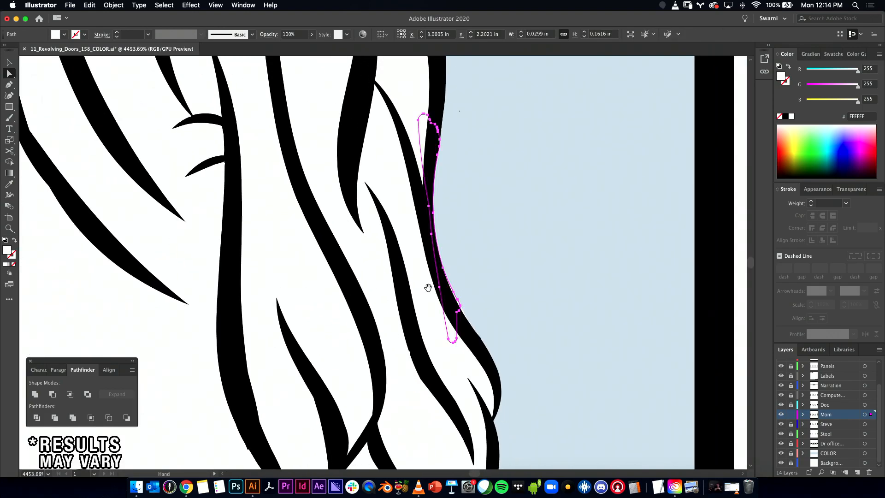
drag(435, 285, 370, 309)
click(405, 304)
drag(397, 336, 426, 337)
click(451, 284)
drag(491, 371, 332, 272)
key(super+shift+a)
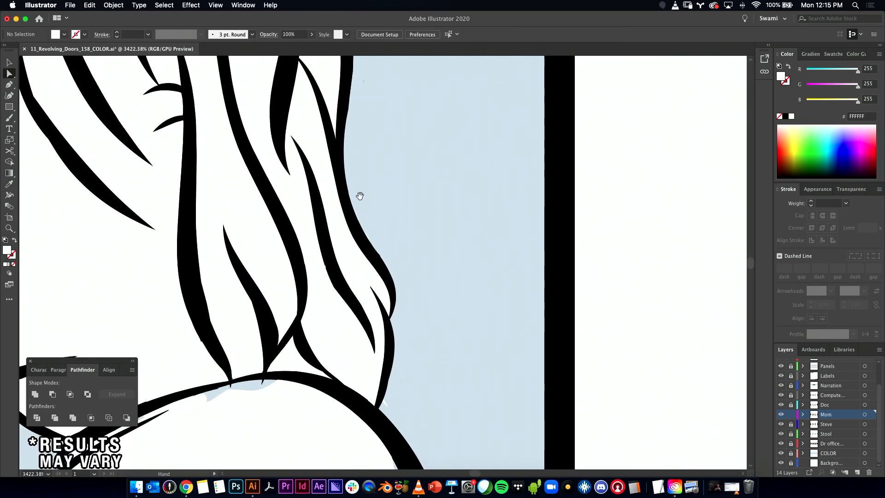
- Delete the stray speck in the blue background behind the woman's hair
drag(361, 198, 391, 256)
drag(396, 209, 505, 207)
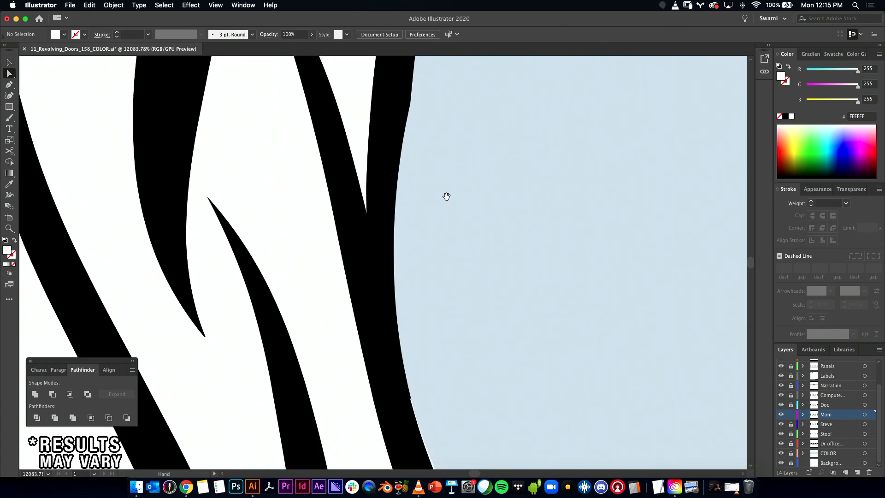
drag(447, 199, 466, 399)
drag(511, 317, 344, 320)
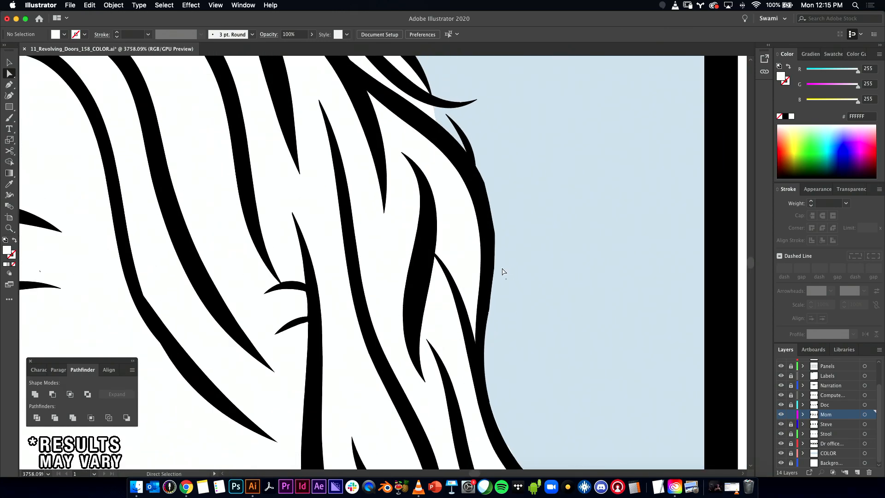
drag(502, 269, 549, 307)
key(Delete)
- Draw a closed white Pen tool patch over the blue gaps where the hair meets the shoulder line
drag(559, 453, 444, 203)
drag(347, 342, 320, 340)
drag(311, 345, 456, 330)
click(275, 340)
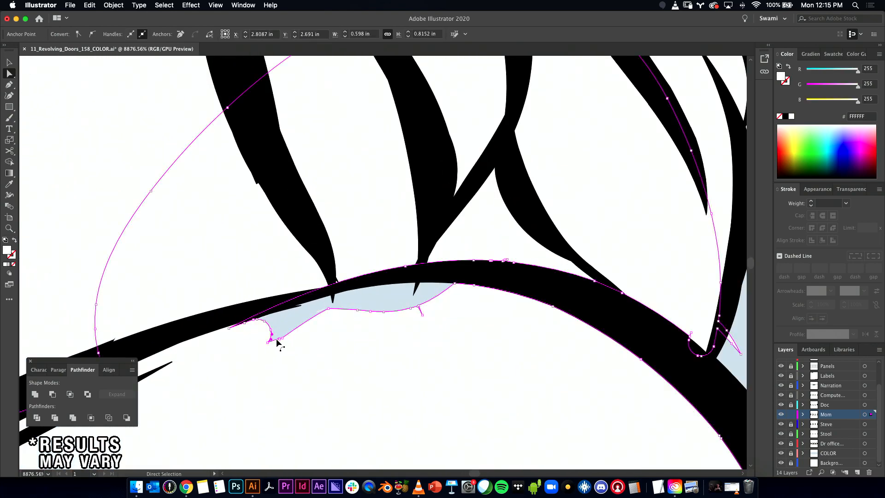
click(269, 342)
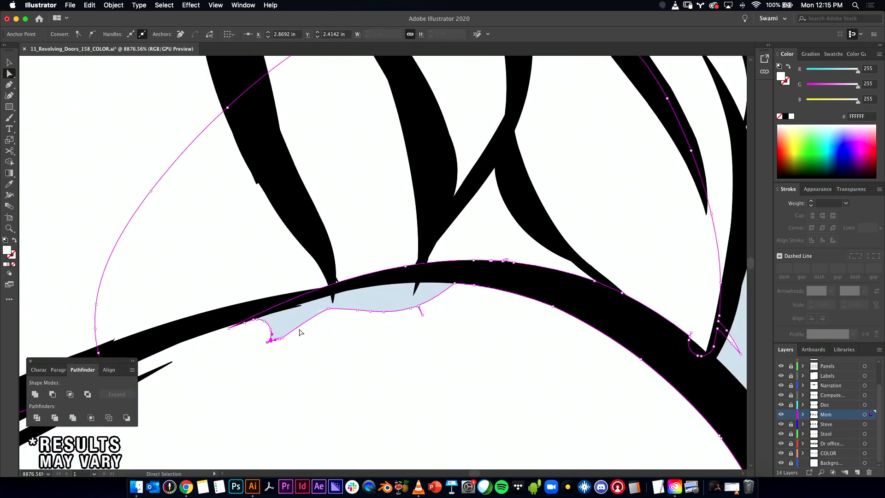
click(507, 213)
click(508, 345)
click(366, 397)
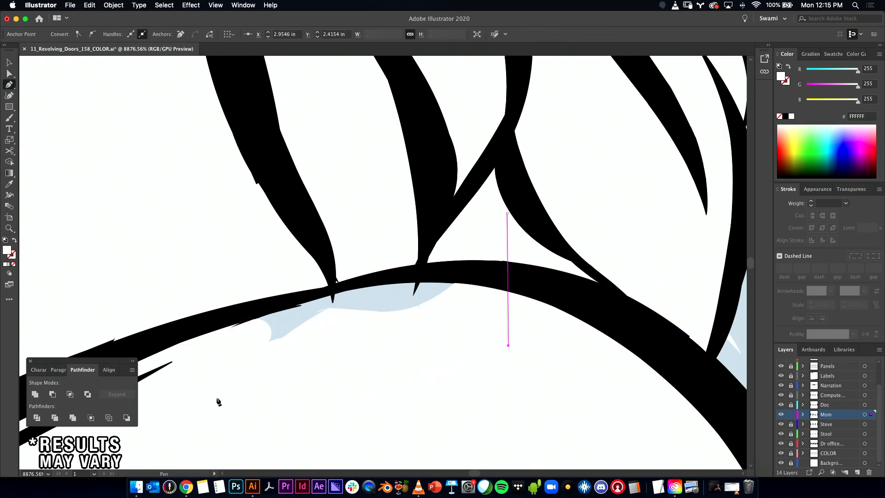
click(190, 397)
click(118, 248)
click(184, 209)
click(507, 213)
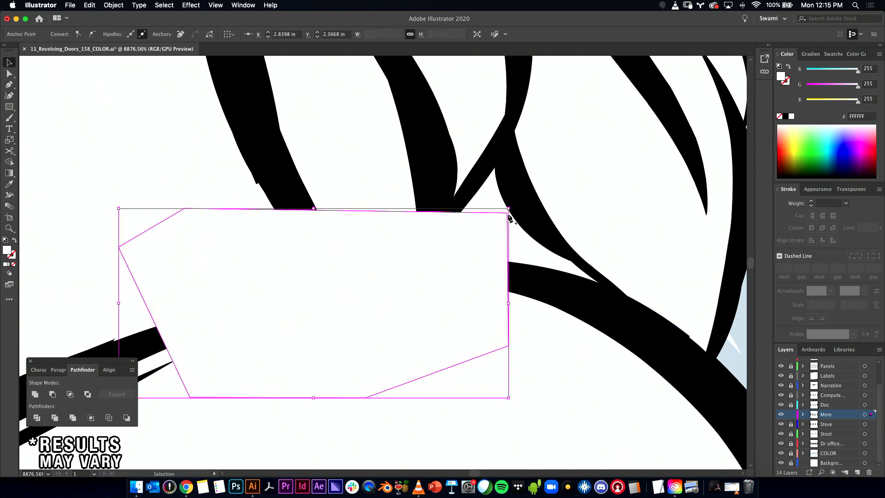
- Send the white shoulder-line patch behind the black ink lines of the woman's hair
key(super+shift+bracketleft)
drag(586, 318, 499, 306)
mouse_move(642, 347)
mouse_down()
mouse_move(484, 336)
mouse_move(640, 358)
mouse_up()
- Remove the anchor points of the white fill's spike that crosses the hair outline into the blue background near the shoulder
key(a)
click(452, 290)
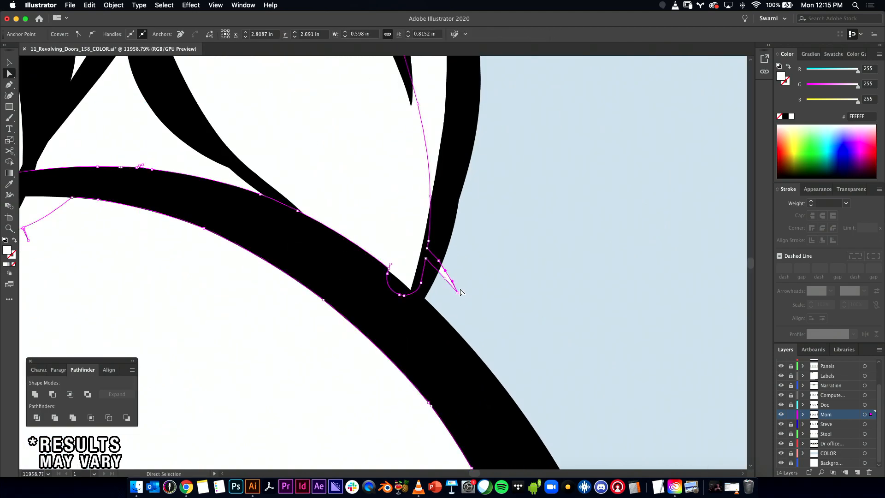
drag(467, 275, 443, 292)
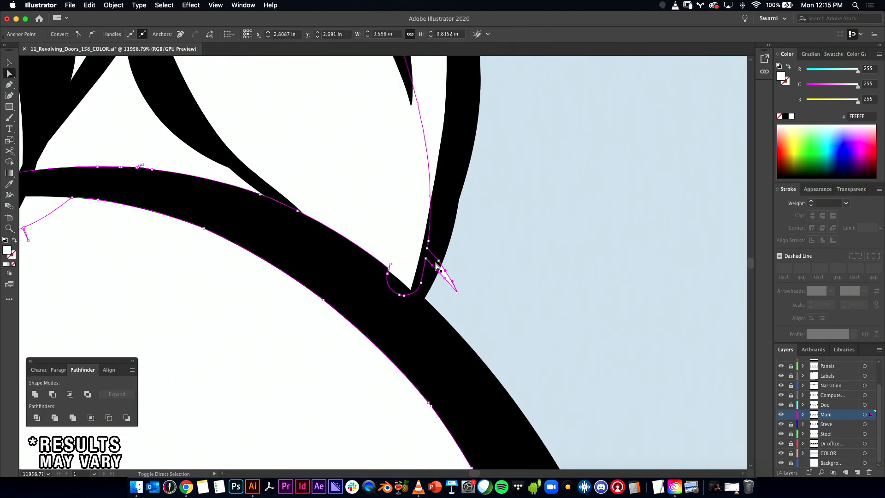
click(113, 4)
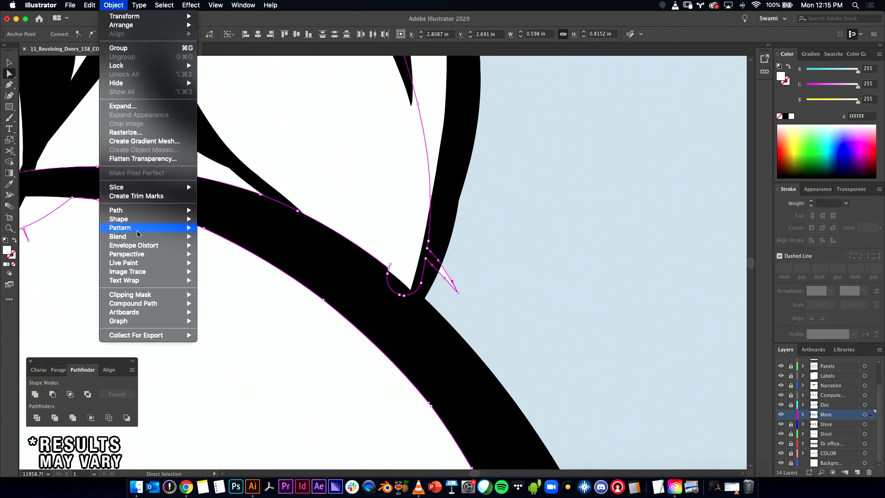
mouse_move(142, 211)
click(239, 282)
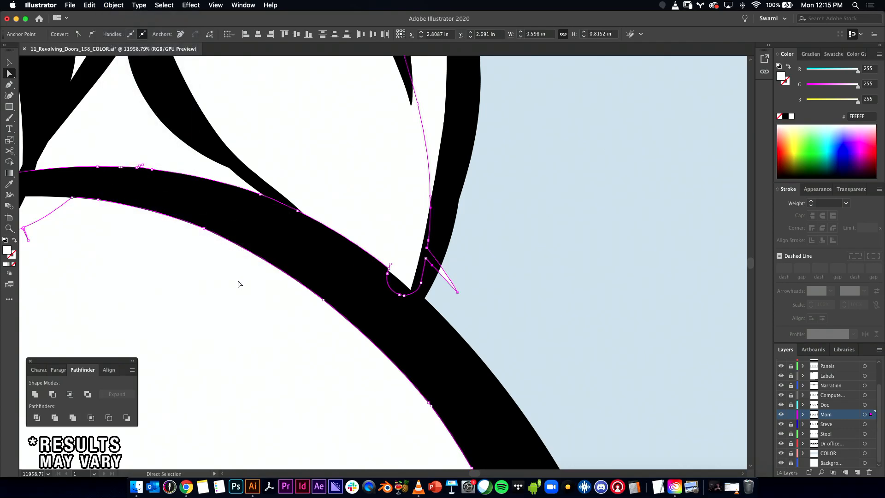
click(523, 258)
click(458, 293)
click(113, 5)
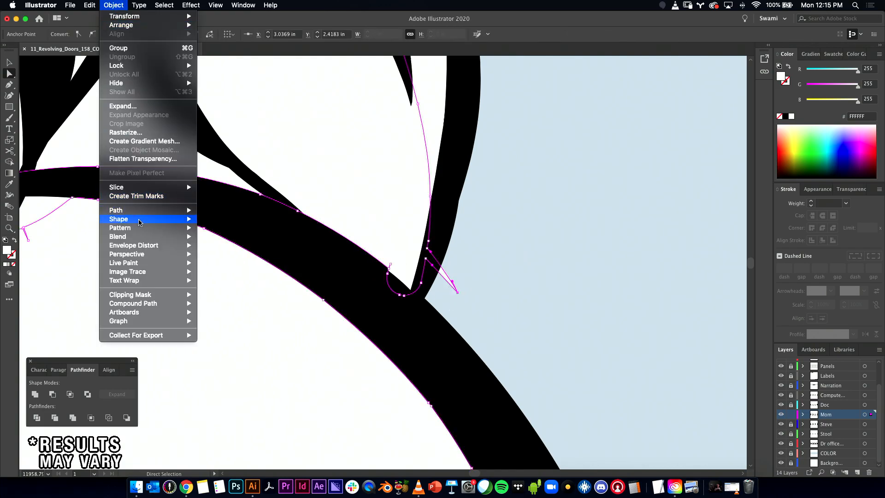
mouse_move(142, 215)
click(249, 284)
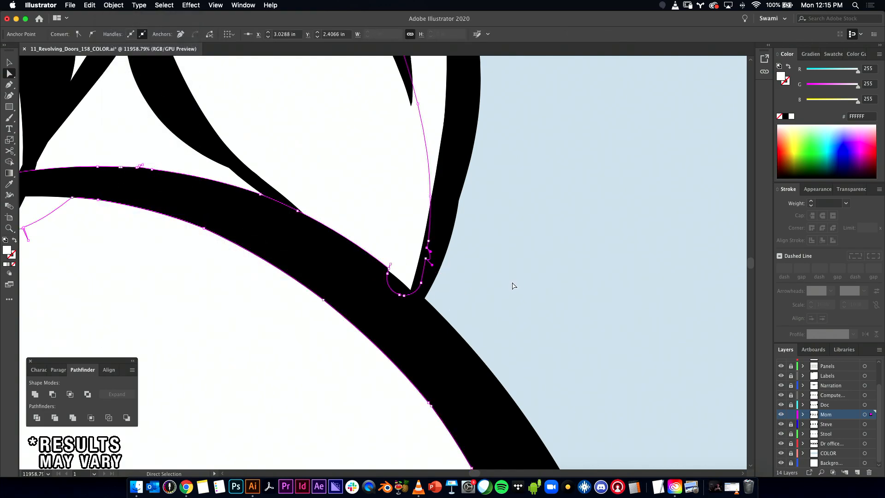
- Draw a white Pen tool patch over the blue gap inside the woman's outer back hair and send it behind the ink lines
click(515, 286)
drag(553, 286, 265, 285)
drag(394, 189, 695, 212)
drag(469, 275, 441, 200)
key(p)
click(383, 191)
drag(544, 340, 576, 393)
drag(561, 370, 493, 95)
click(520, 211)
drag(417, 189, 523, 468)
click(334, 321)
click(422, 197)
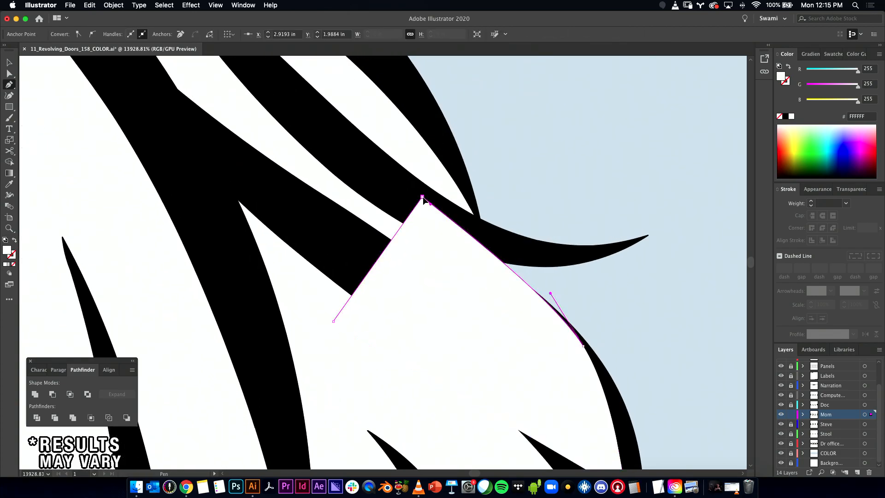
key(super+shift+bracketleft)
key(v)
- Draw a closed white Pen tool patch over the blue gaps along the black-shirted man's hem, forearm and the woman's hand and knee
drag(571, 295, 37, 232)
drag(472, 281, 362, 165)
drag(473, 320, 540, 283)
drag(427, 263, 247, 235)
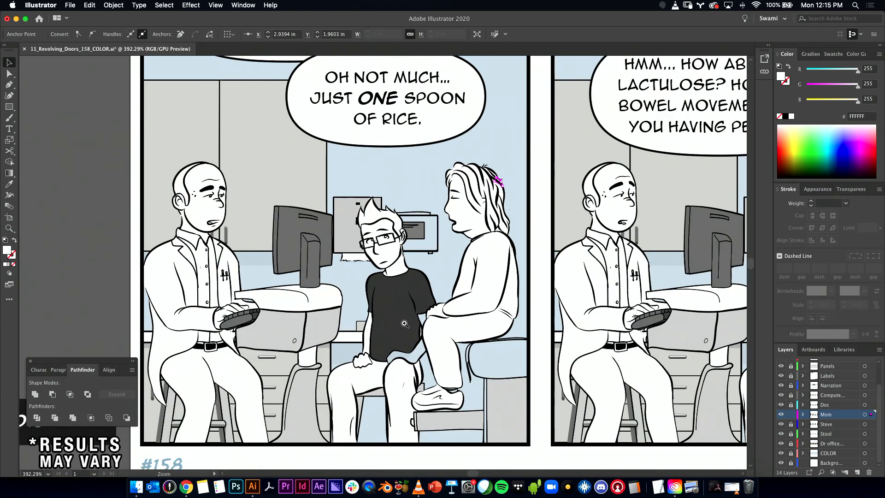
drag(404, 324, 475, 296)
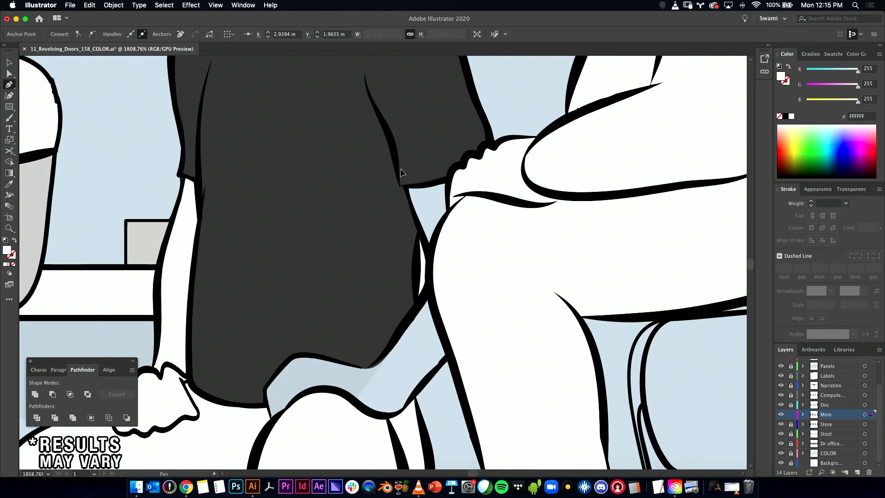
click(400, 169)
click(430, 257)
click(425, 291)
click(400, 328)
click(347, 328)
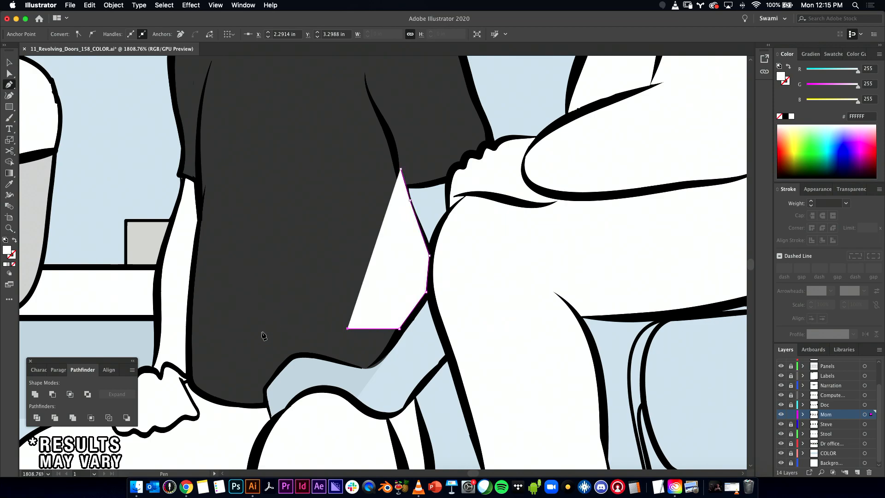
click(272, 325)
click(236, 377)
click(224, 428)
click(273, 452)
click(335, 448)
click(377, 441)
click(392, 428)
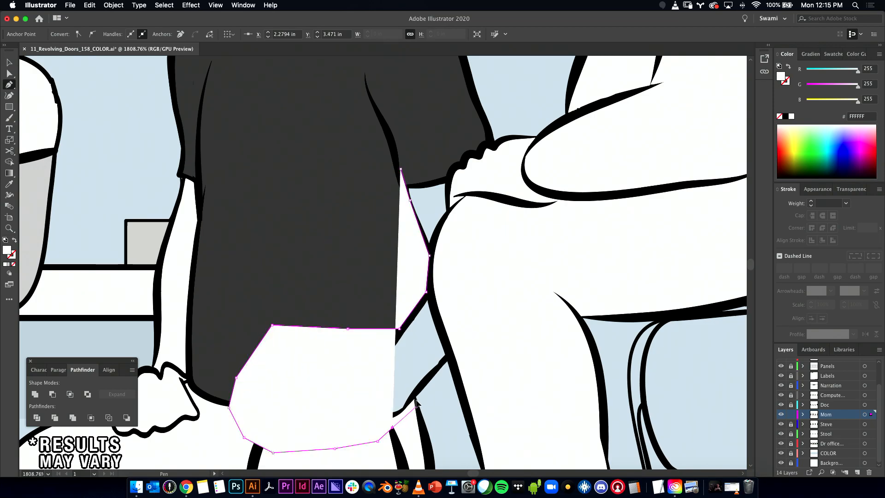
click(416, 395)
click(454, 354)
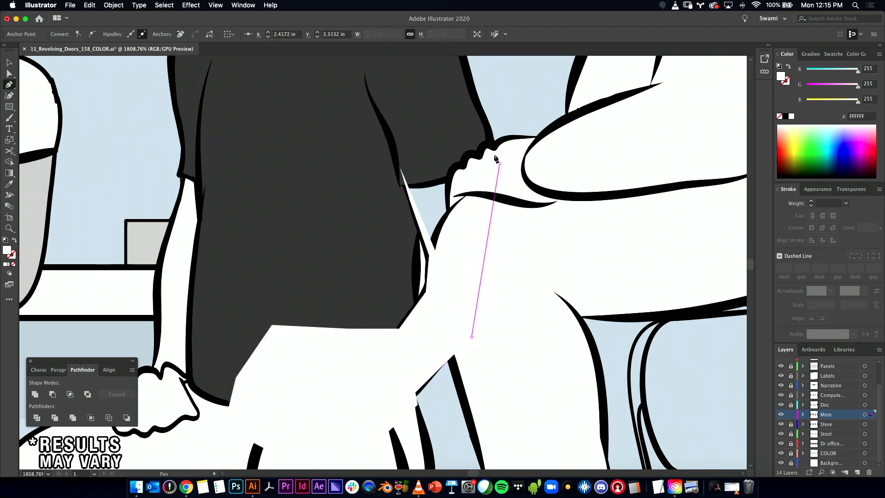
click(500, 163)
click(491, 138)
click(419, 134)
click(400, 169)
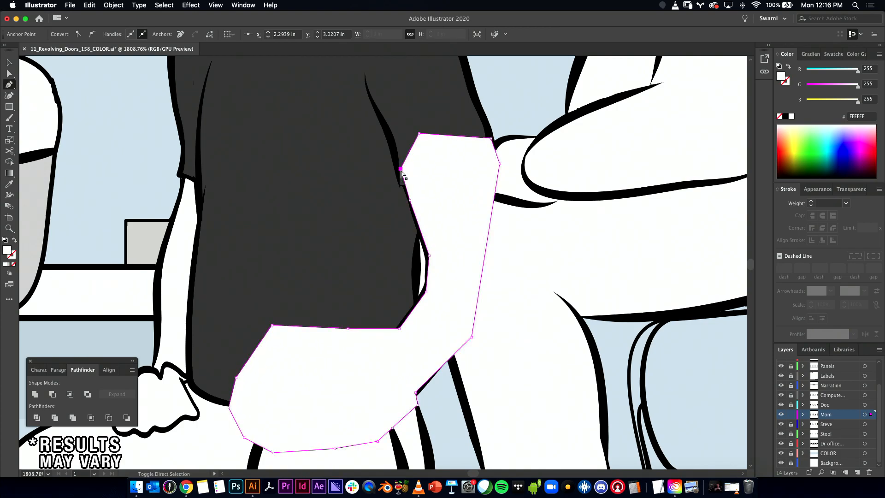
- Cut the white patch from the Mom layer, paste it in place on the black-shirted man's layer, and send it to the back
key(shift+super+bracketleft)
key(v)
key(super+x)
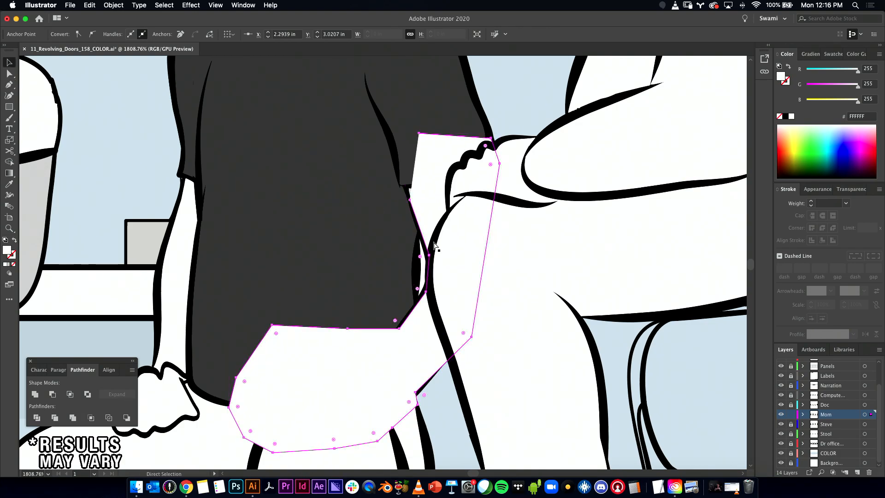
key(super+z)
key(Delete)
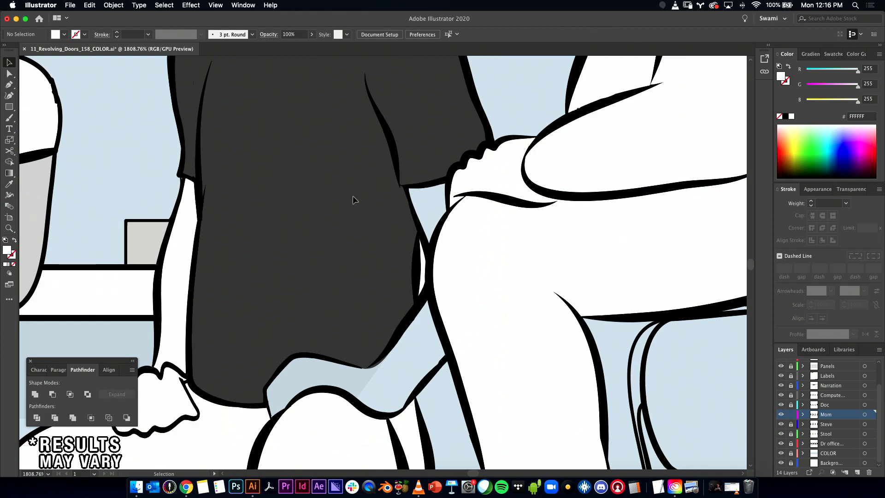
click(798, 425)
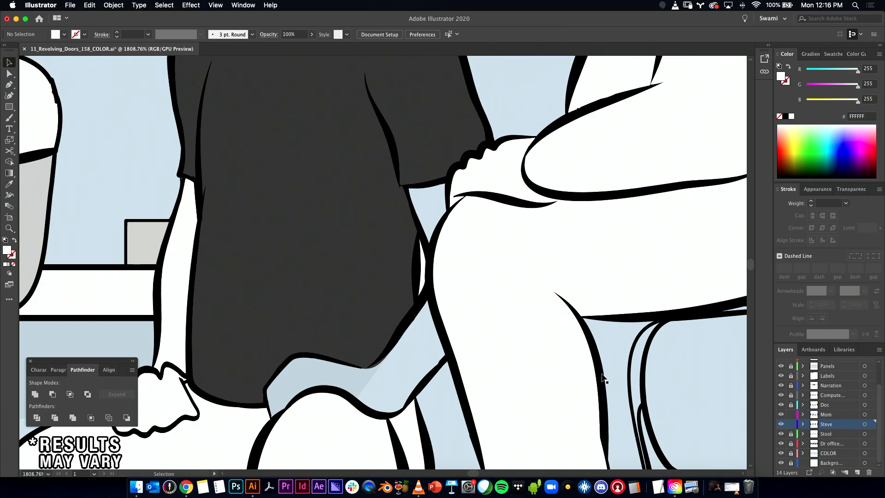
key(super+f)
key(shift+super+bracketleft)
scroll(258, 312, up, 1)
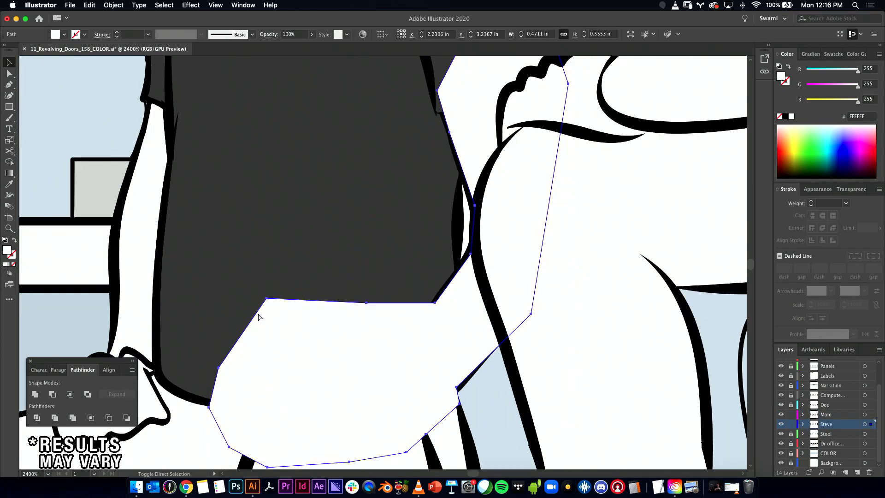
key(super+bracketleft)
- Delete the white fill in the narrow gap between the man's black shirt and his forearm beside the woman's knee
scroll(538, 316, down, 1)
drag(468, 258, 596, 266)
key(a)
click(527, 237)
key(Delete)
- Copy the white forearm patch horizontally into the second panel, over the same gaps below the man's black shirt
drag(599, 306, 202, 284)
drag(387, 298, 86, 354)
drag(494, 319, 200, 254)
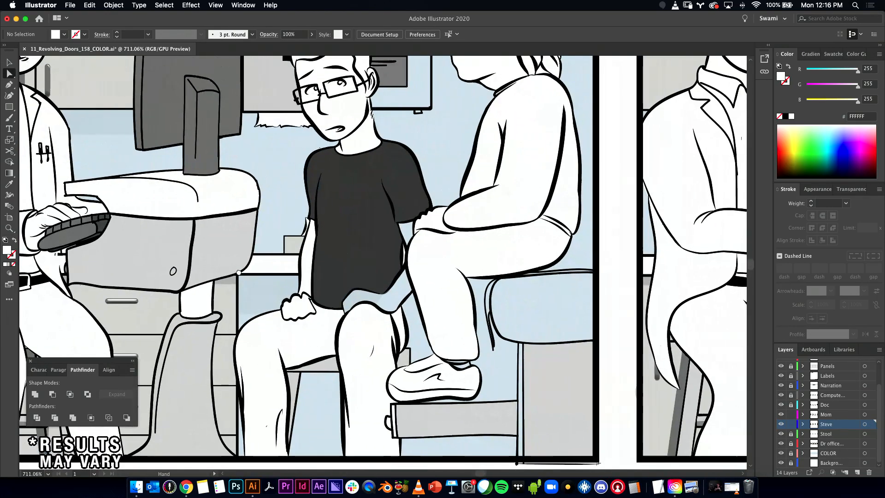
drag(544, 276, 242, 272)
drag(622, 270, 553, 275)
drag(410, 285, 306, 292)
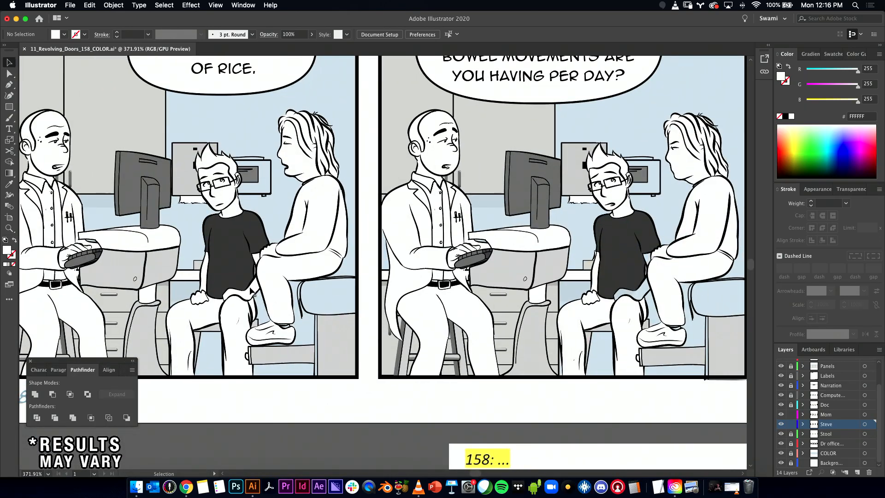
click(645, 275)
drag(612, 278, 691, 286)
drag(663, 288, 276, 296)
drag(451, 298, 571, 301)
- Delete the white fill in the narrow gap beside the man's shirt in the second panel
drag(383, 310, 752, 365)
drag(471, 117, 450, 118)
key(a)
click(435, 248)
key(Delete)
- Move the second-panel patch's two corner anchors near the man's knee inward so the white stays within the black outline
drag(607, 320, 391, 338)
mouse_move(496, 336)
mouse_down()
mouse_move(343, 327)
mouse_move(326, 286)
mouse_move(333, 280)
mouse_up()
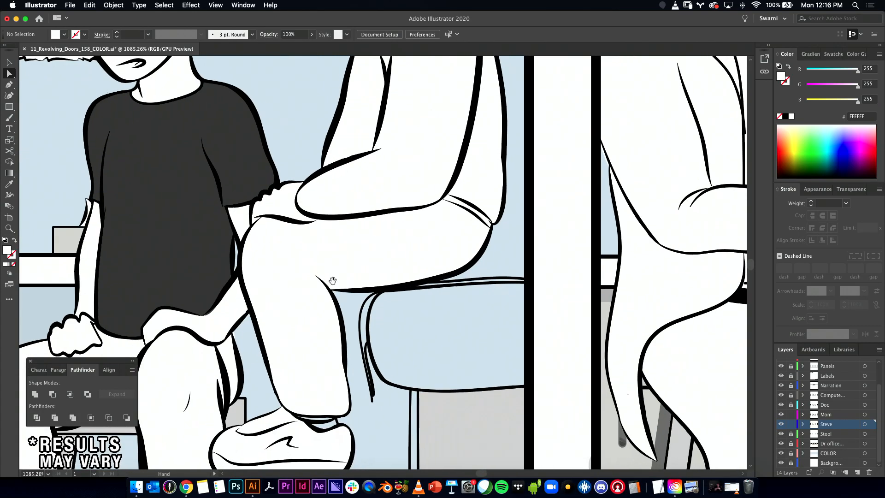
scroll(310, 303, up, 3)
click(216, 306)
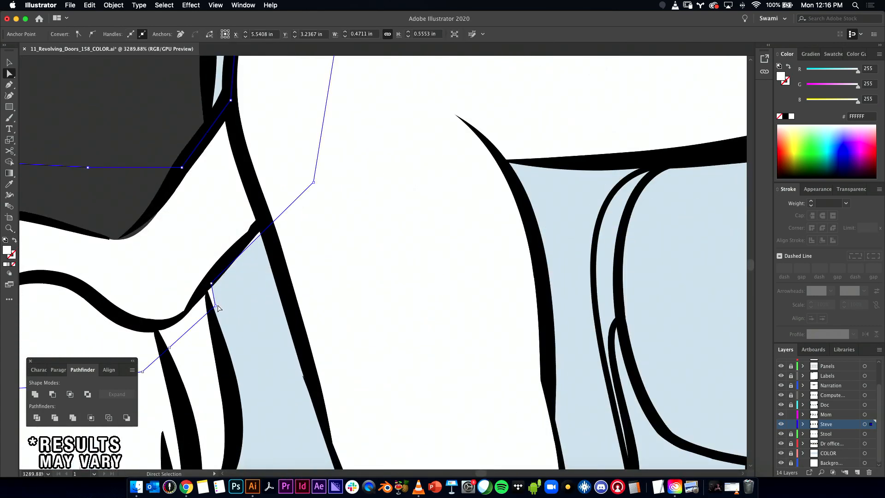
click(217, 307)
click(211, 284)
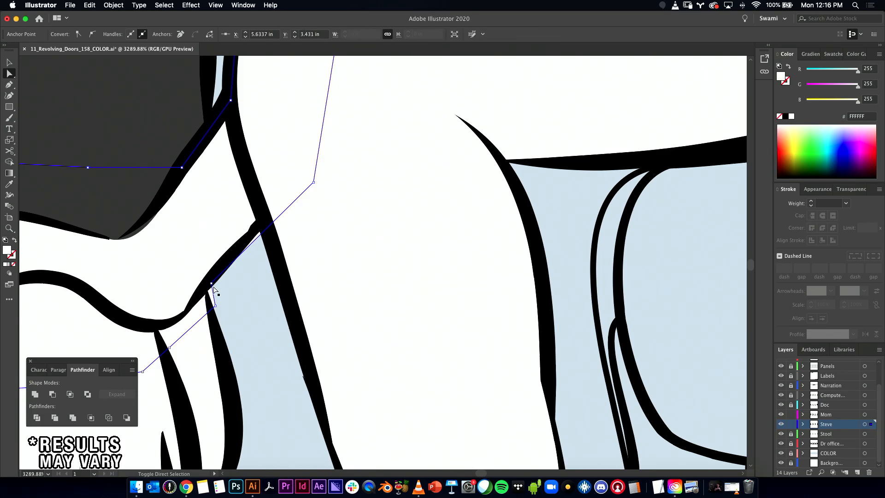
shift+click(215, 306)
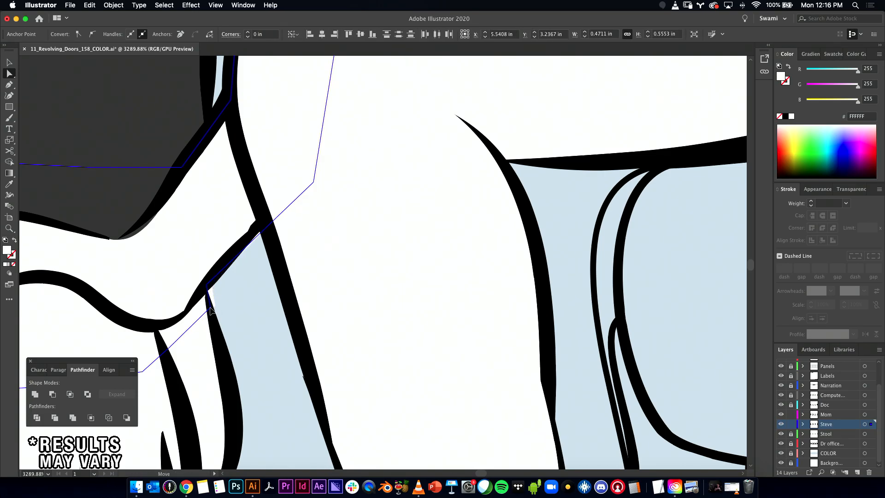
- Copy the adjusted white patch horizontally into the third panel, over the gaps at the man's hem and forearm
drag(341, 314, 172, 332)
drag(422, 318, 591, 308)
drag(588, 339, 206, 323)
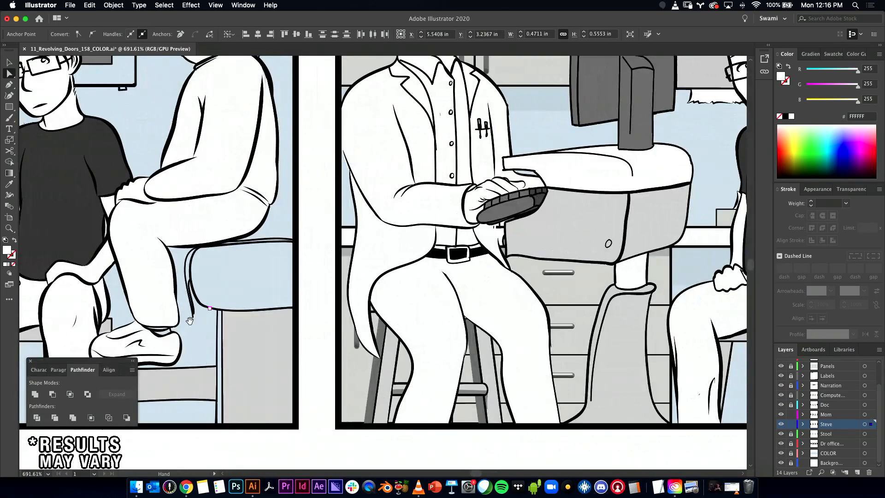
drag(541, 306, 410, 308)
drag(184, 311, 302, 312)
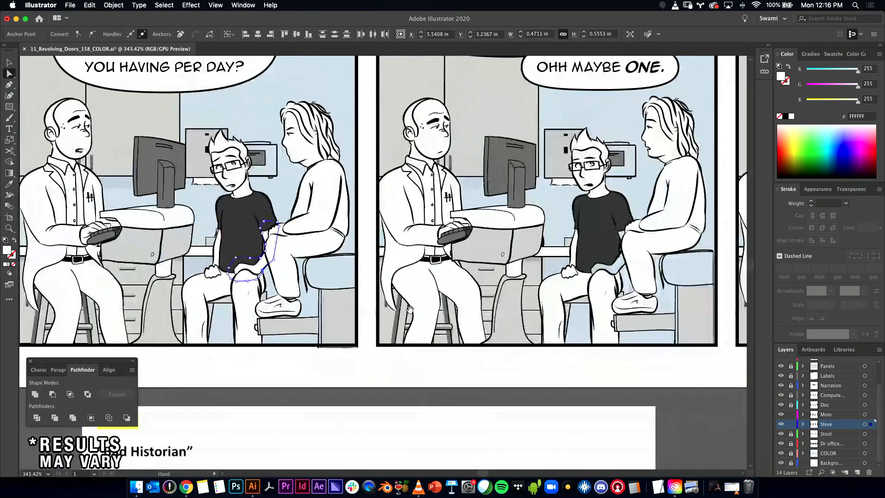
drag(427, 315, 248, 321)
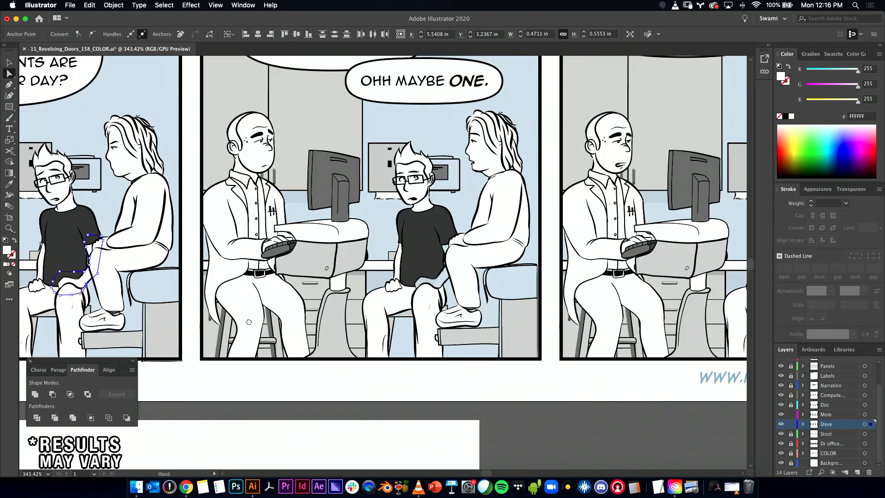
drag(249, 321, 396, 320)
key(v)
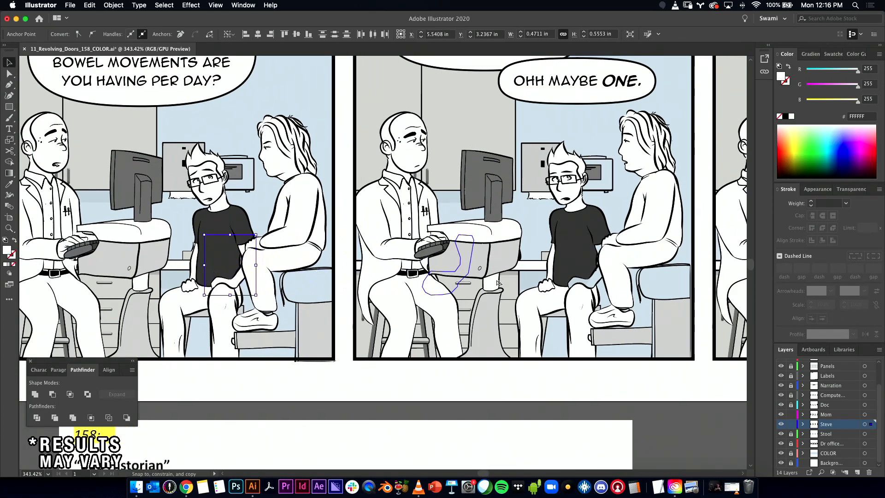
drag(578, 288, 593, 288)
drag(600, 287, 333, 287)
drag(339, 285, 467, 277)
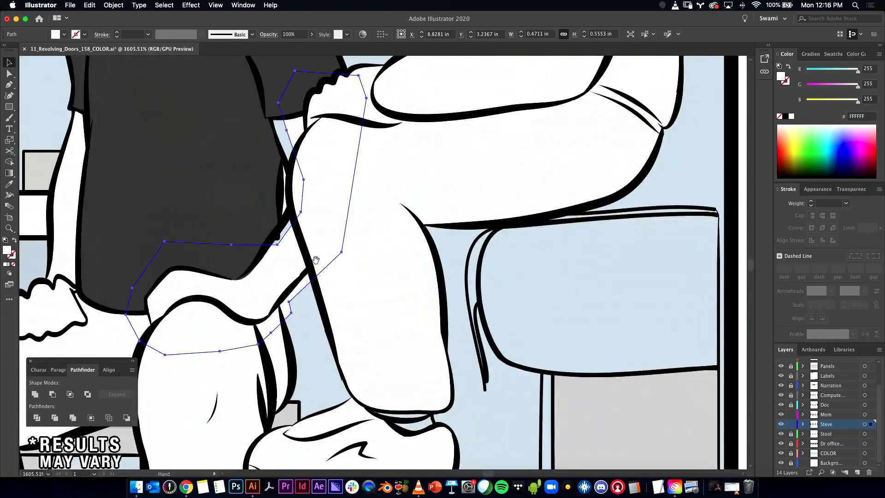
- Nudge the third-panel patch slightly left so its edges line up with the man's forearm and shirt outlines
key(Left)
key(Left)
key(Left)
key(Left)
key(Left)
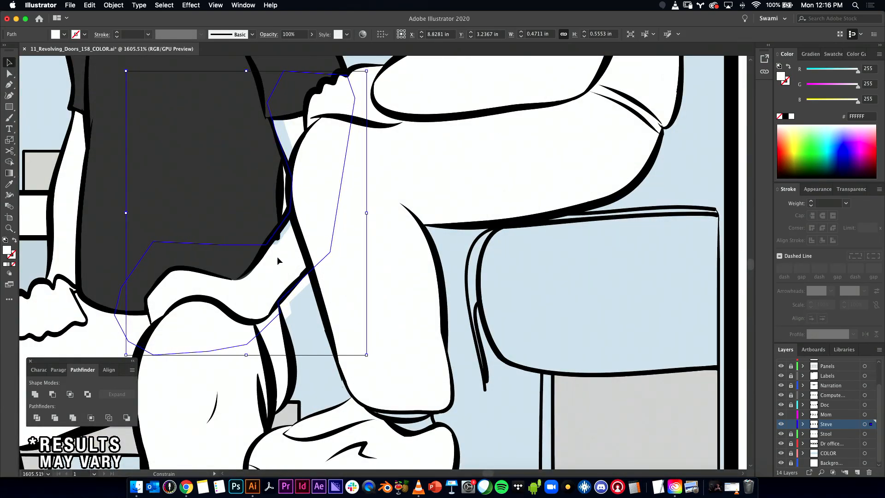
- Delete the white fill in the narrow gap beside the man's shirt in the third panel
click(282, 210)
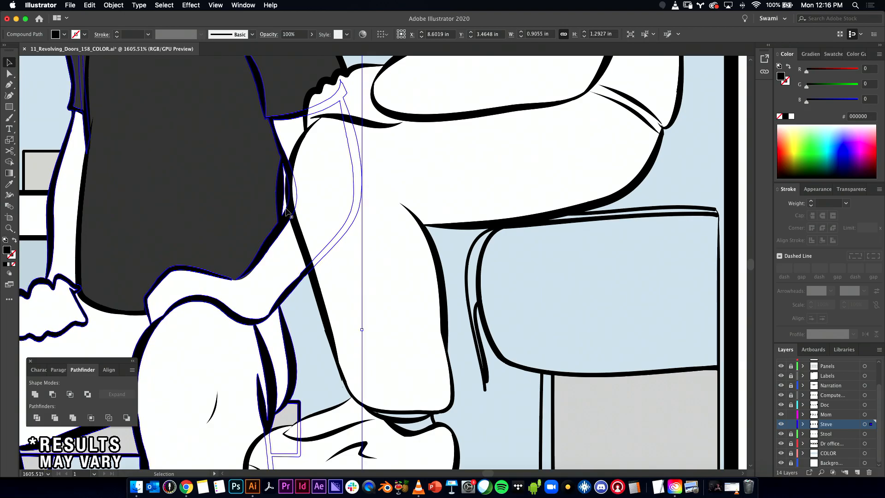
drag(268, 212, 484, 220)
key(a)
click(354, 202)
key(Delete)
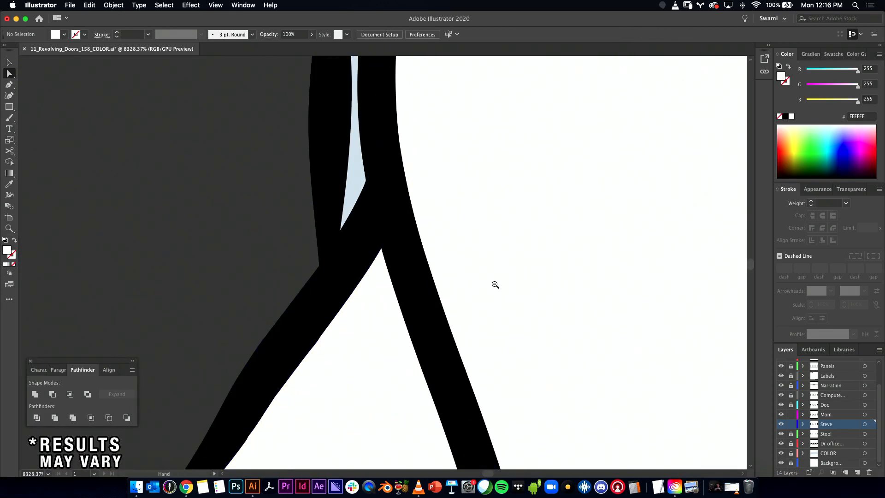
- Try to place a copy of the white patch in the fourth panel below the man's black shirt, and undo the placement
drag(493, 282, 160, 277)
drag(516, 353, 250, 270)
drag(355, 214, 397, 224)
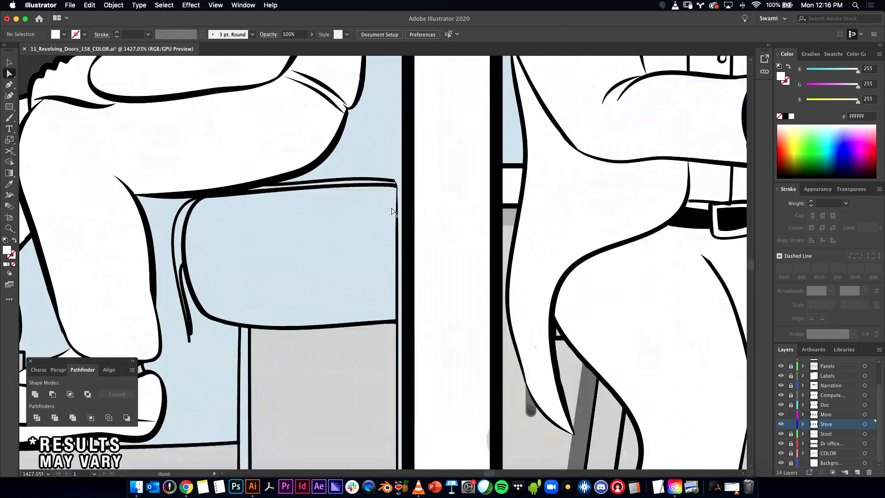
drag(362, 385, 395, 216)
drag(394, 219, 276, 251)
drag(277, 255, 138, 320)
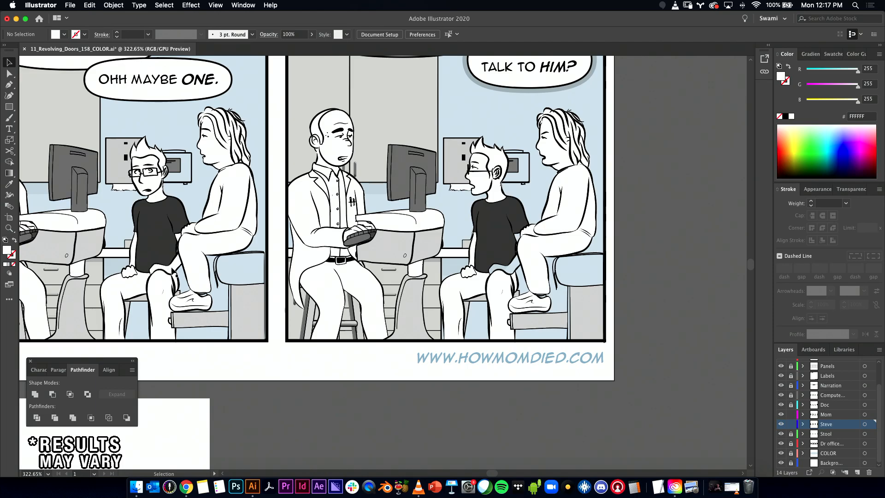
drag(517, 276, 516, 287)
drag(510, 250, 565, 323)
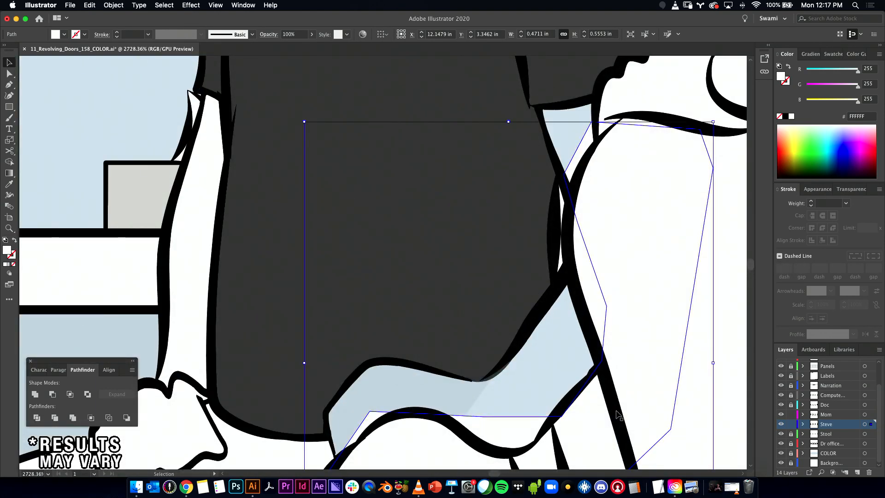
drag(506, 421, 369, 381)
drag(413, 403, 436, 356)
key(super+z)
key(super+z)
key(super+z)
key(super+z)
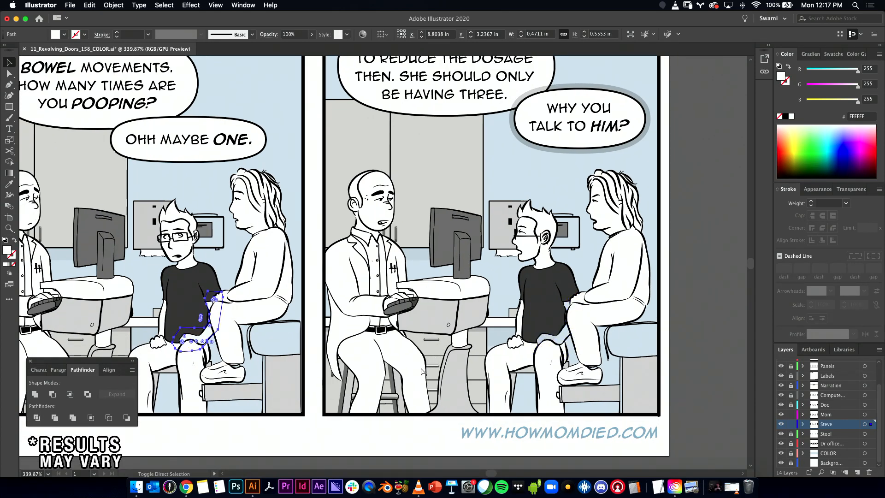
- Redo the white patch copy in the fourth panel and delete its white fill in the narrow gap beside the man's shirt
key(super+shift+z)
key(super+shift+z)
drag(536, 307, 179, 220)
click(416, 285)
key(Delete)
key(super+z)
key(a)
click(417, 288)
key(Delete)
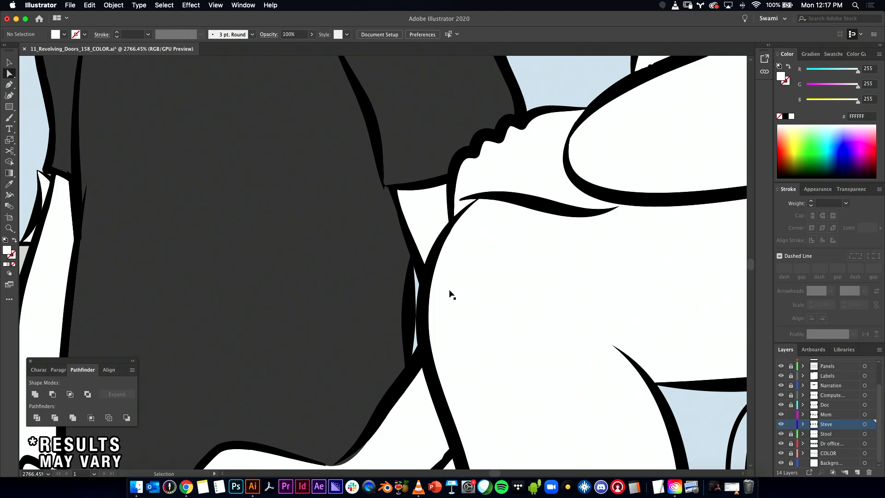
drag(535, 309, 443, 319)
drag(443, 319, 428, 315)
drag(320, 216, 458, 205)
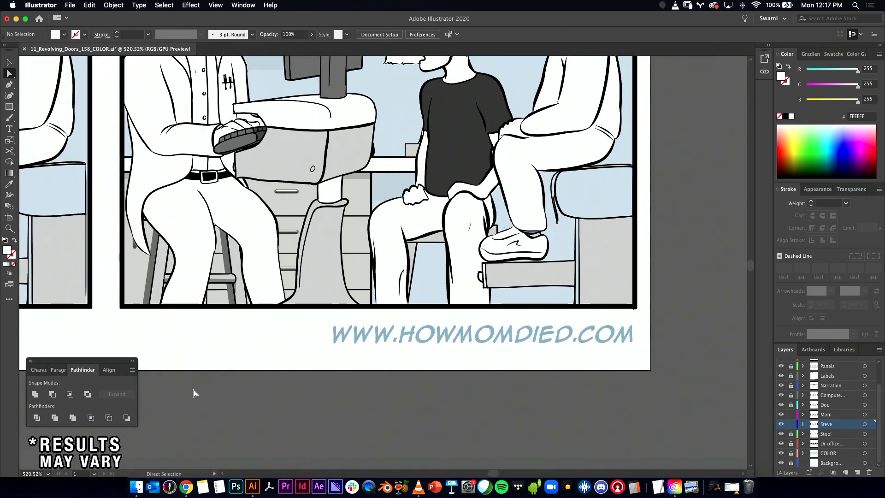
- Switch to Finder and preview the strip images in the COLOR folder of 03_Training_Wheels for an earlier doctor's office scene
click(137, 489)
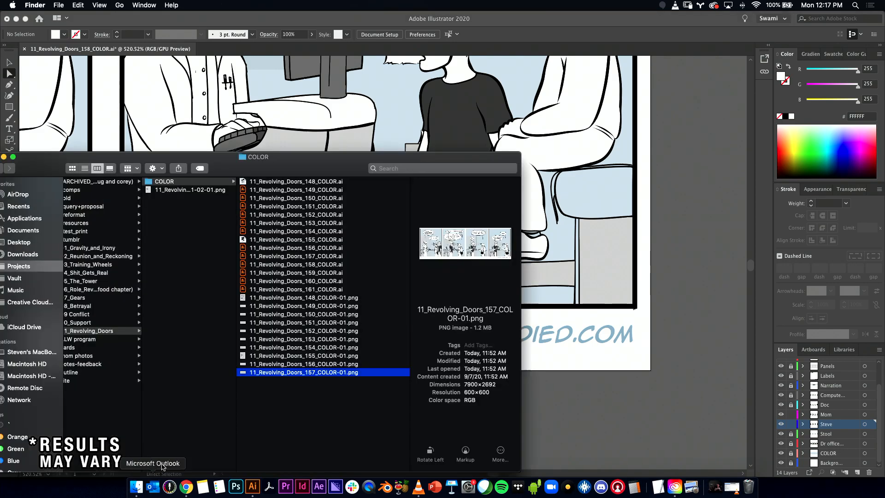
click(95, 266)
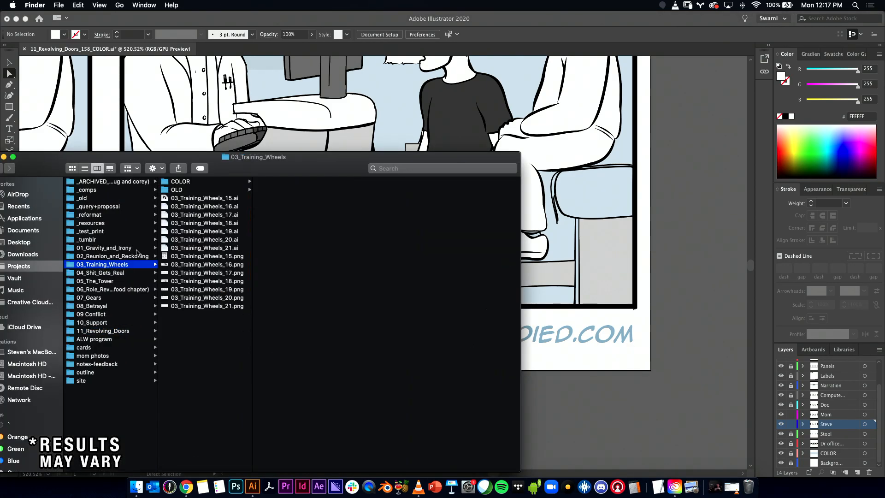
click(205, 181)
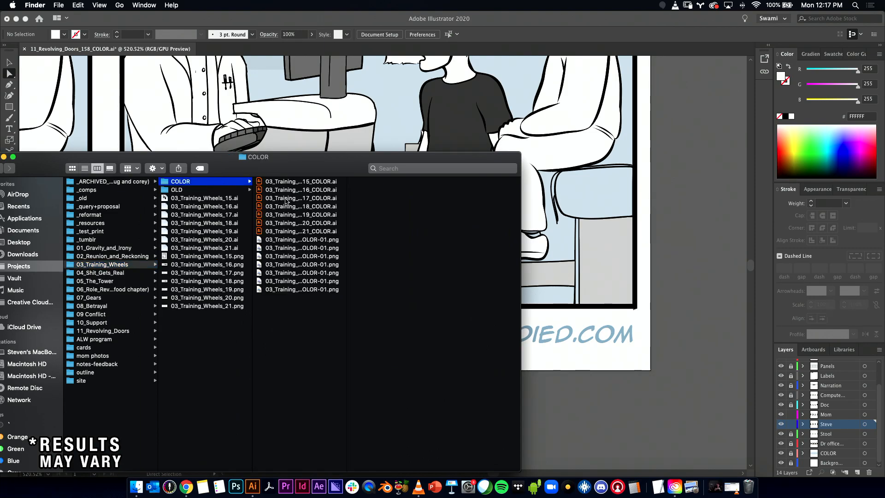
click(297, 241)
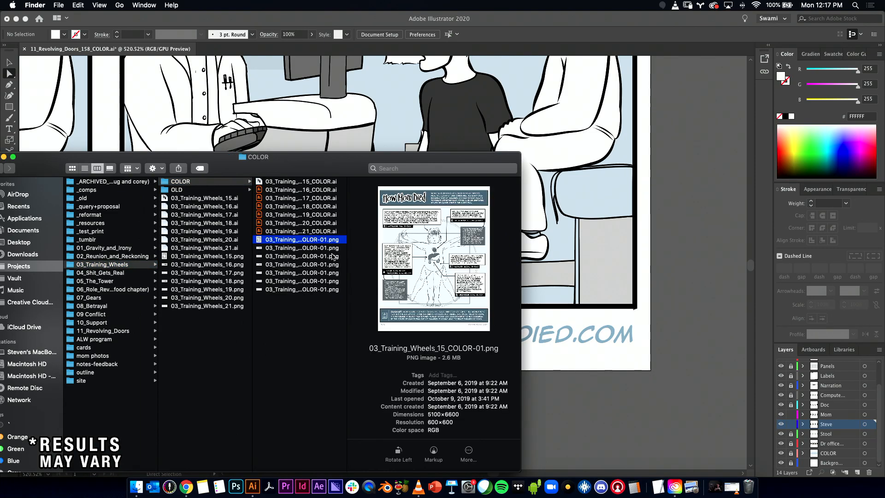
click(332, 249)
click(331, 255)
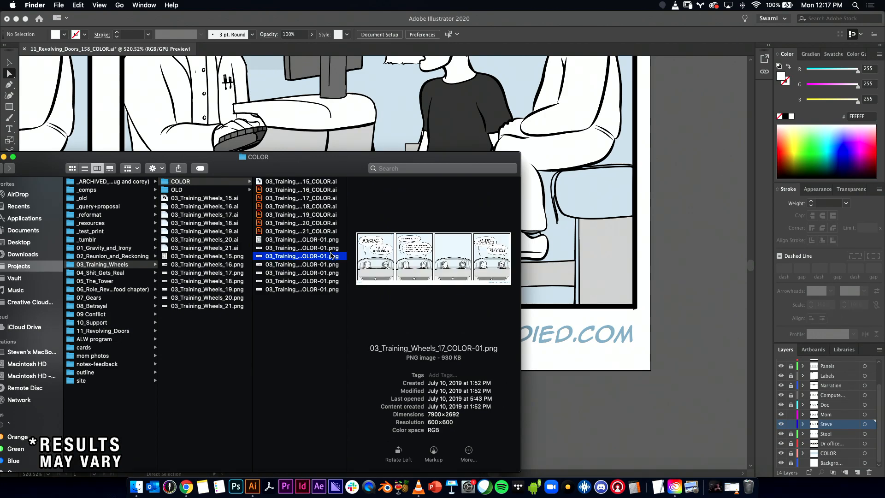
key(Down)
key(Down)
key(Down)
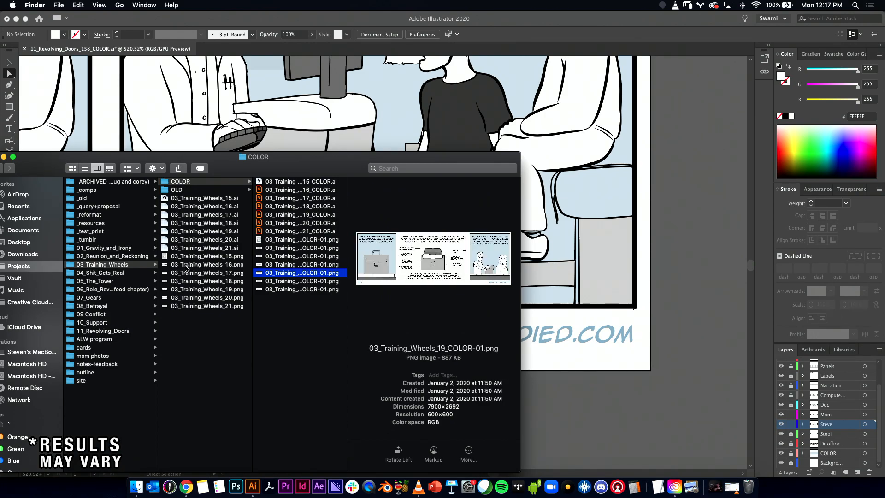
key(Down)
- View 02_Reunion_and_Reckoning_14_COLOR-01.png from the COLOR folder of 02_Reunion_and_Reckoning, and close it
click(141, 256)
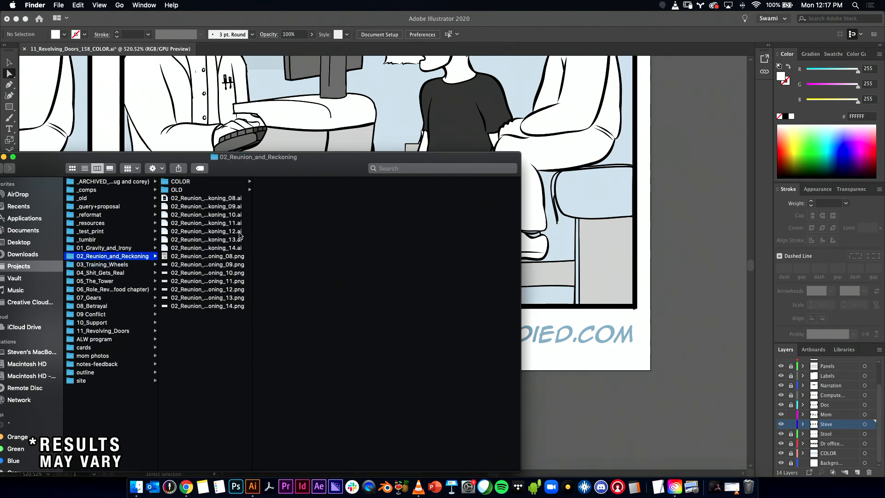
click(217, 183)
click(306, 289)
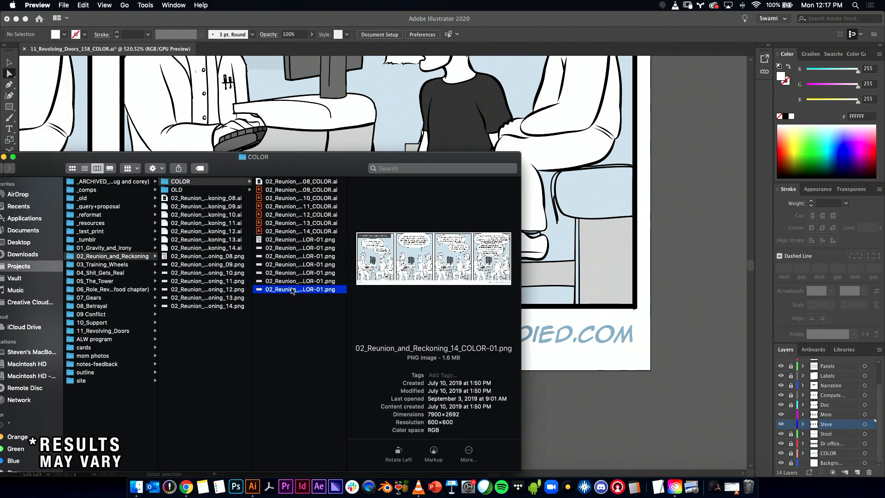
double_click(291, 290)
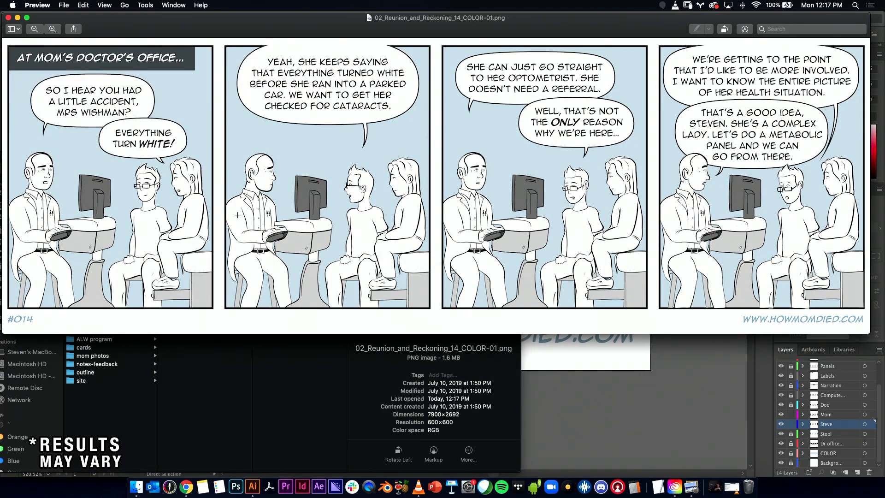
key(super+w)
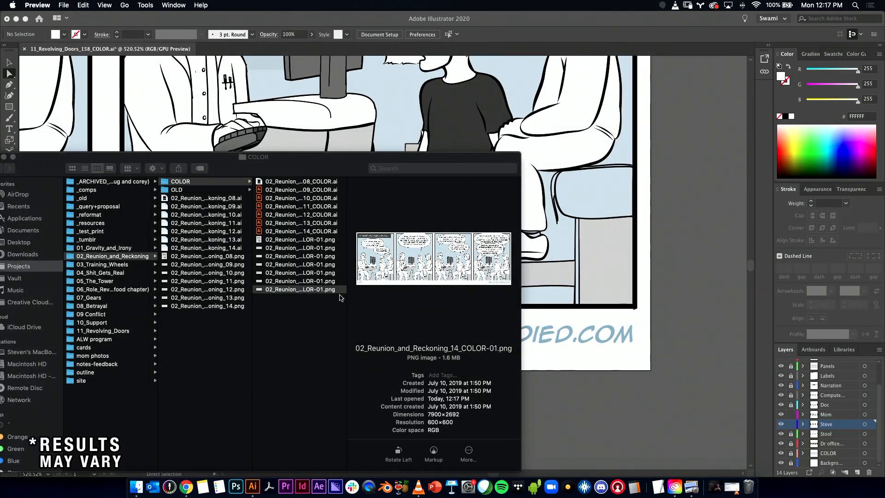
- Open 02_Reunion_and_Reckoning_14_COLOR.ai, copy the white fill shape behind the first panel's exam table, and close the document
double_click(301, 232)
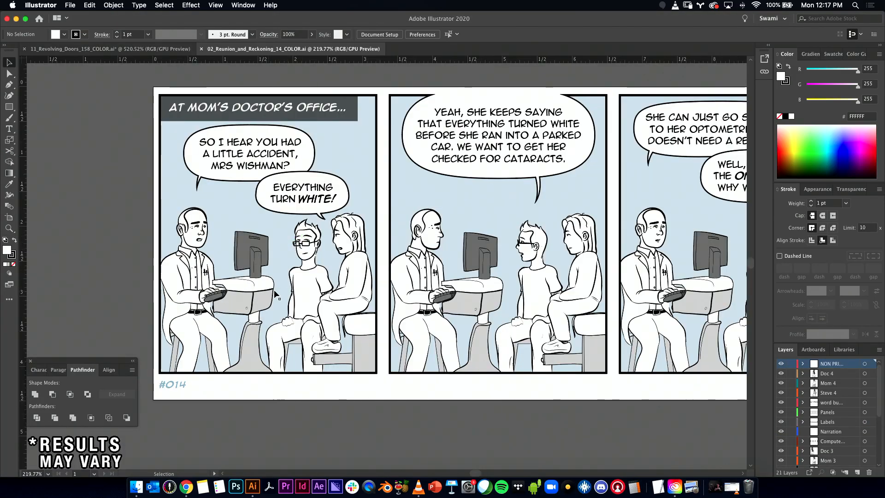
drag(370, 340, 333, 282)
click(312, 255)
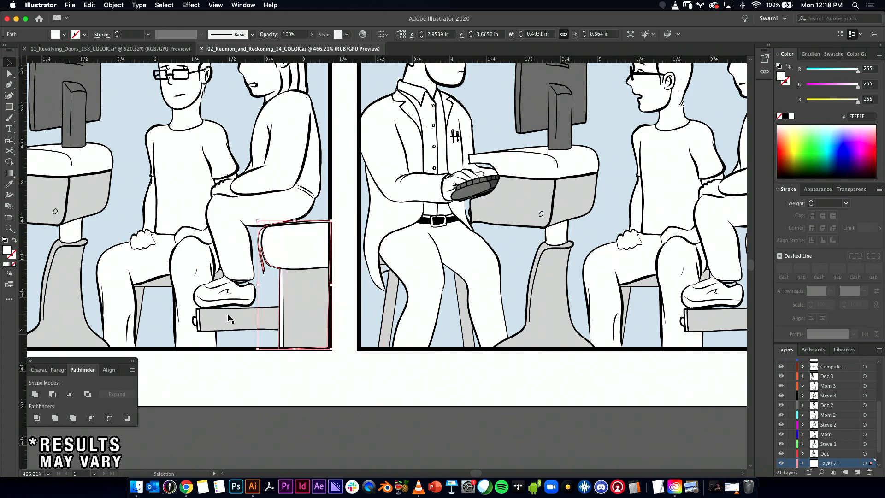
key(a)
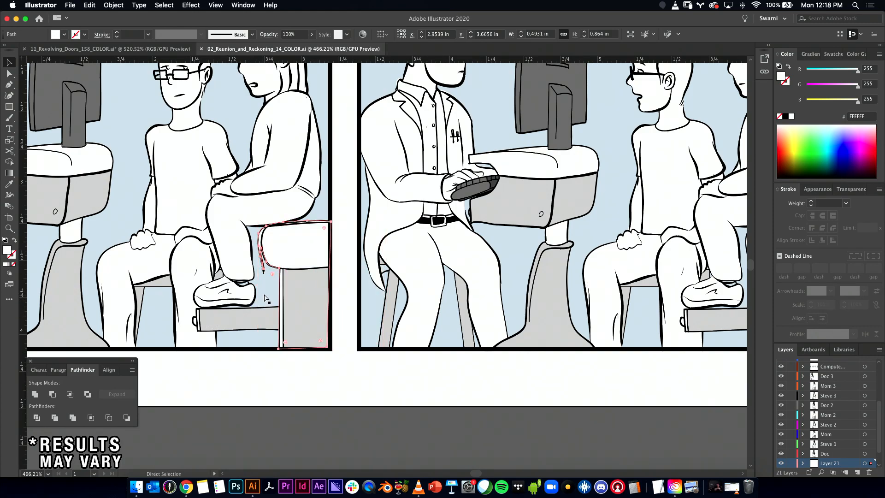
key(super+w)
- Paste the copied exam table fill in place into the first panel of strip 158 on the unlocked Dr office layer
drag(505, 268, 502, 294)
drag(309, 273, 417, 305)
scroll(818, 457, down, 3)
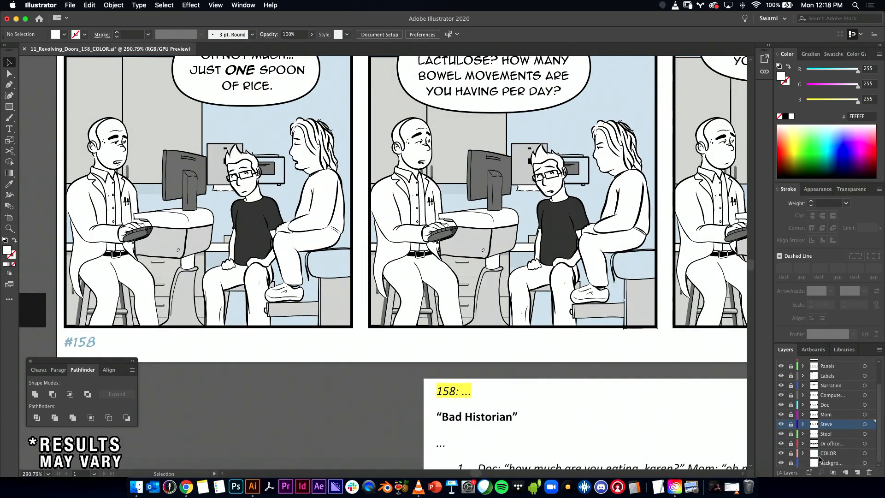
click(825, 444)
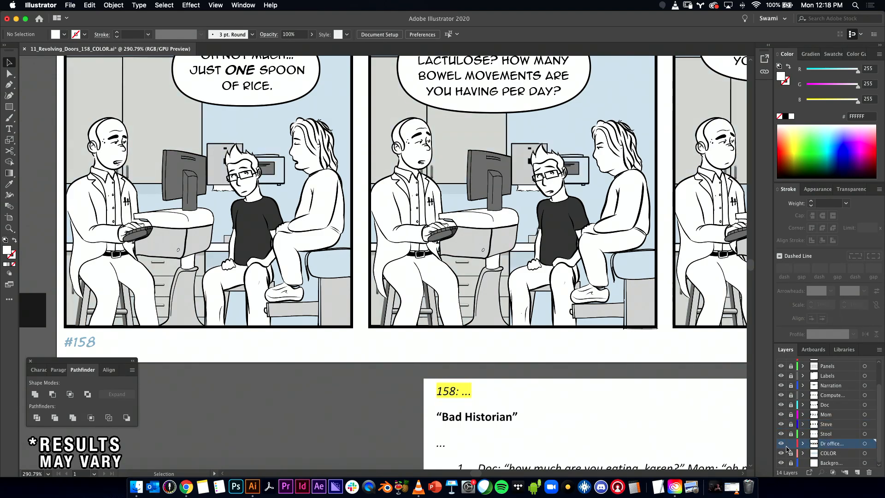
click(312, 303)
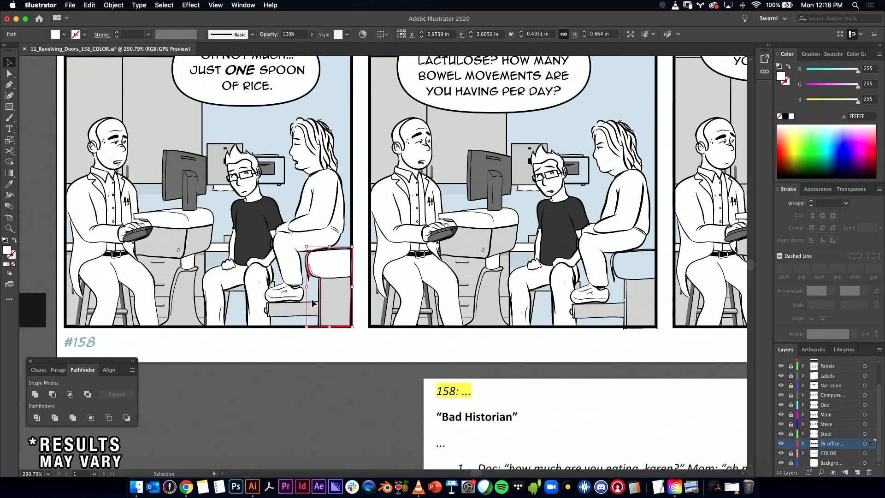
- Move the pasted white fill slightly so it lines up with the first panel's exam table outline
drag(309, 285, 575, 313)
drag(390, 251, 342, 312)
mouse_move(426, 233)
mouse_down()
mouse_move(417, 241)
mouse_move(424, 238)
mouse_up()
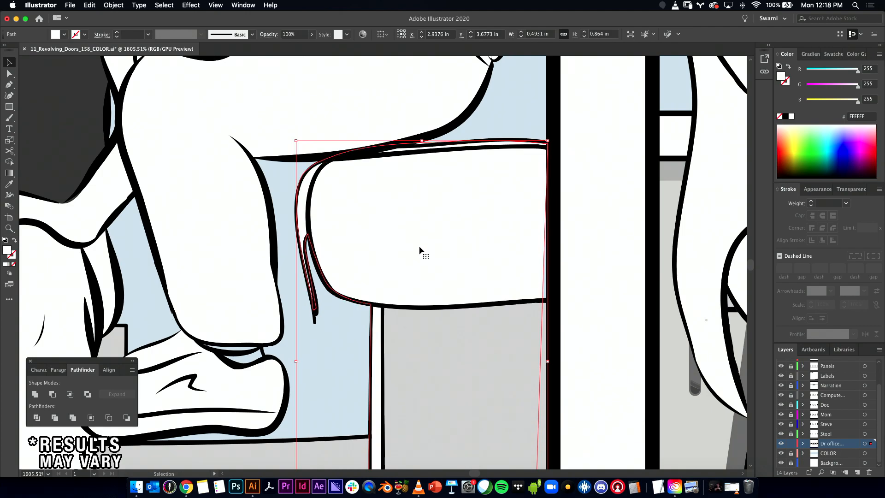
scroll(422, 336, down, 5)
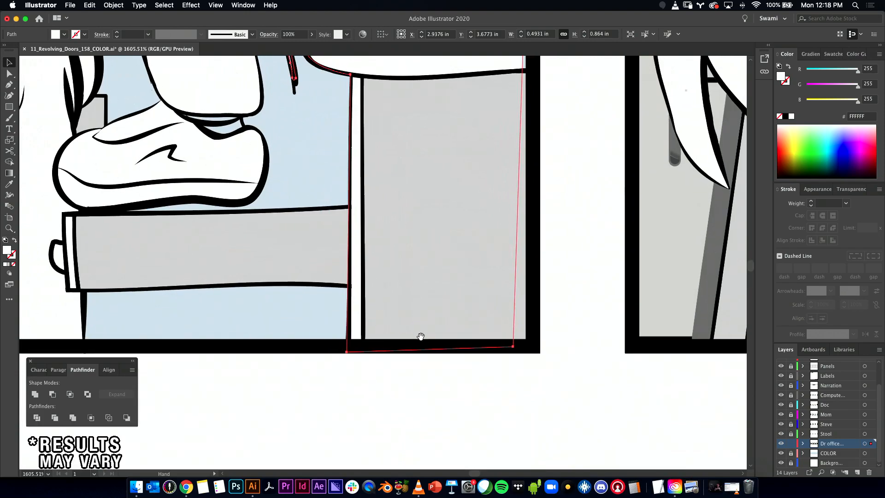
- Reshape the first-panel fill by moving its two lower corners and upper-right corner onto the panel border
key(a)
drag(346, 352, 351, 347)
drag(514, 347, 530, 348)
key(space)
drag(516, 296, 491, 467)
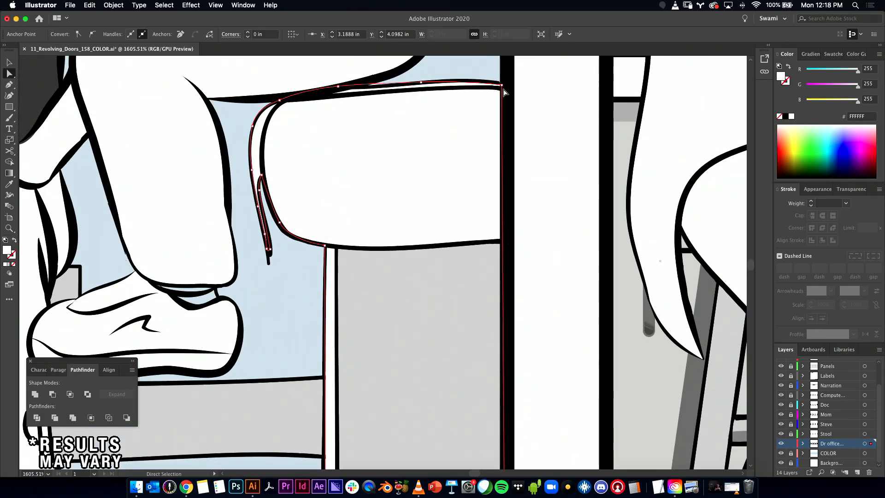
drag(502, 85, 509, 84)
key(super+space)
drag(519, 199, 375, 191)
- Copy the exam table's white fill into the second panel and place it behind the table outline
key(v)
key(super+space)
drag(426, 302, 330, 297)
key(space)
drag(476, 249, 411, 255)
key(space)
key(super+space)
key(super+shift+a)
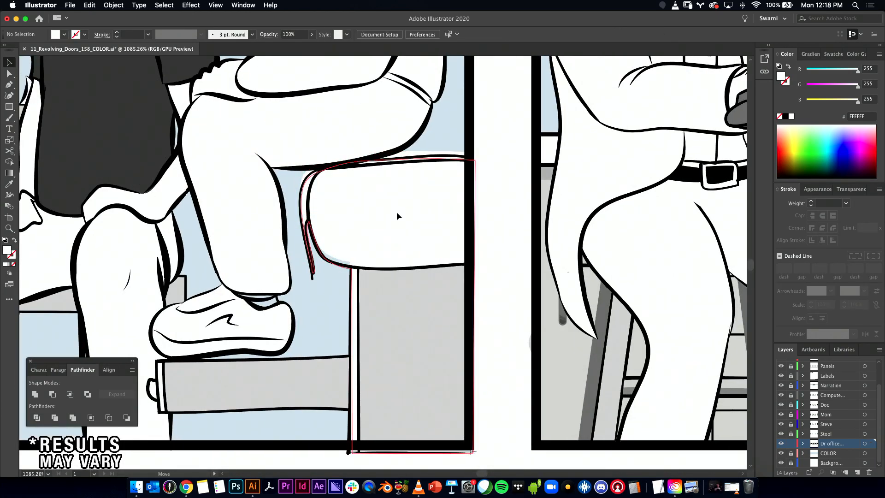
click(397, 216)
drag(395, 229, 394, 222)
- Fine-tune the position of the second-panel white fill against the exam table's upper outline
key(super+space)
drag(404, 323, 448, 320)
drag(449, 322, 286, 353)
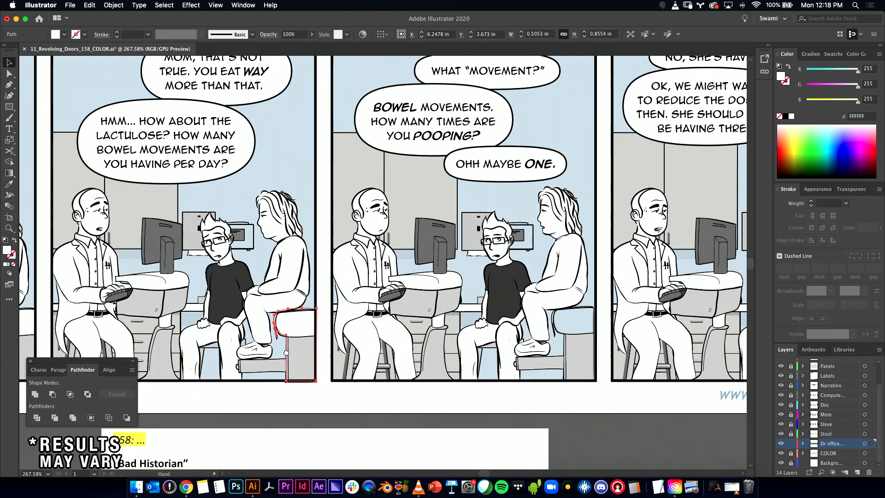
drag(286, 352, 443, 334)
shift+click(412, 239)
click(412, 246)
drag(413, 244, 264, 276)
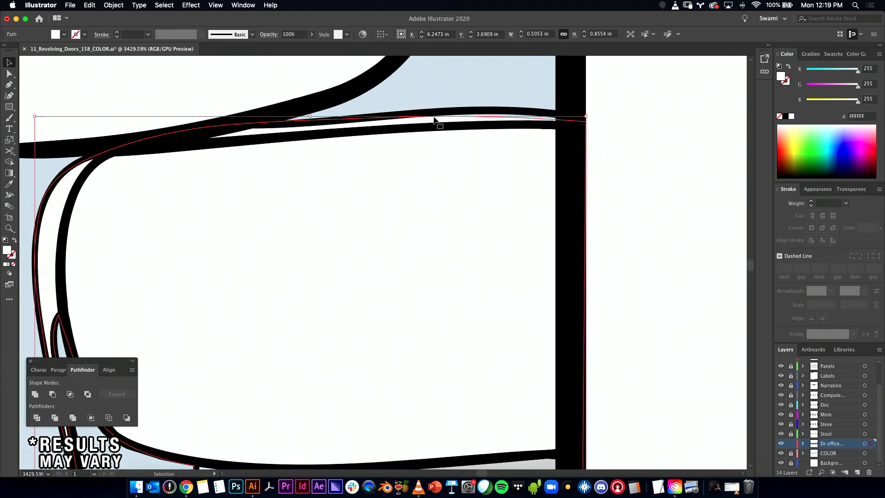
- Move the upper anchor points of the second-panel fill onto the exam table's top outline and the panel border
key(a)
drag(584, 123, 564, 115)
drag(497, 113, 499, 110)
drag(400, 117, 397, 116)
drag(501, 242, 497, 99)
drag(523, 294, 436, 168)
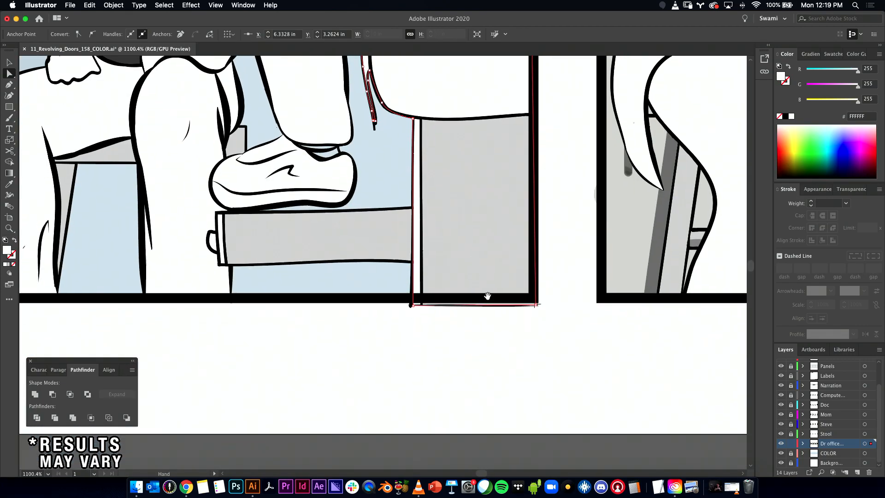
drag(402, 318, 538, 324)
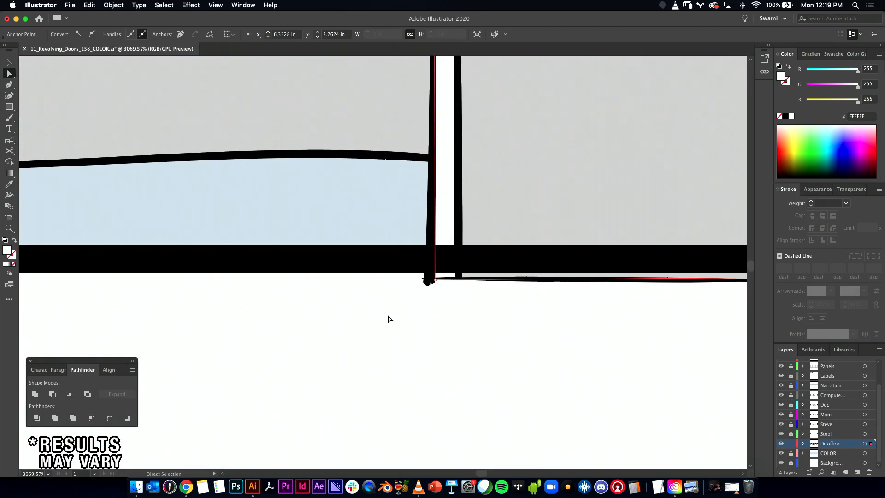
click(390, 315)
drag(422, 302, 415, 302)
scroll(415, 302, right, 10)
drag(551, 261, 103, 311)
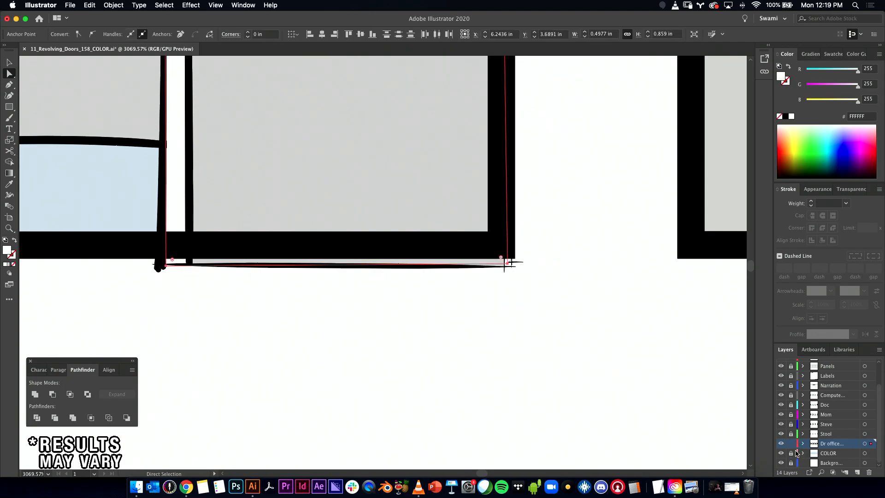
- Toggle the Dr office and Mom layers' visibility to identify the artwork below the second panel's border, and unlock the Mom layer
click(781, 443)
click(780, 443)
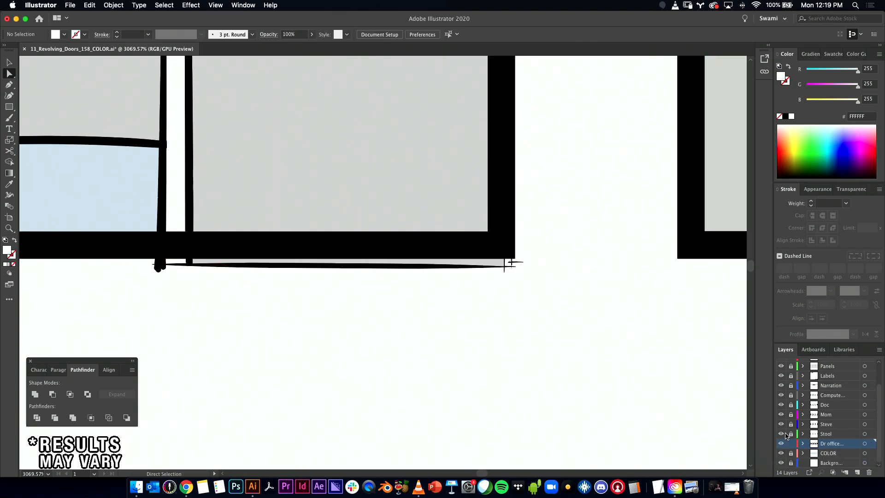
click(781, 416)
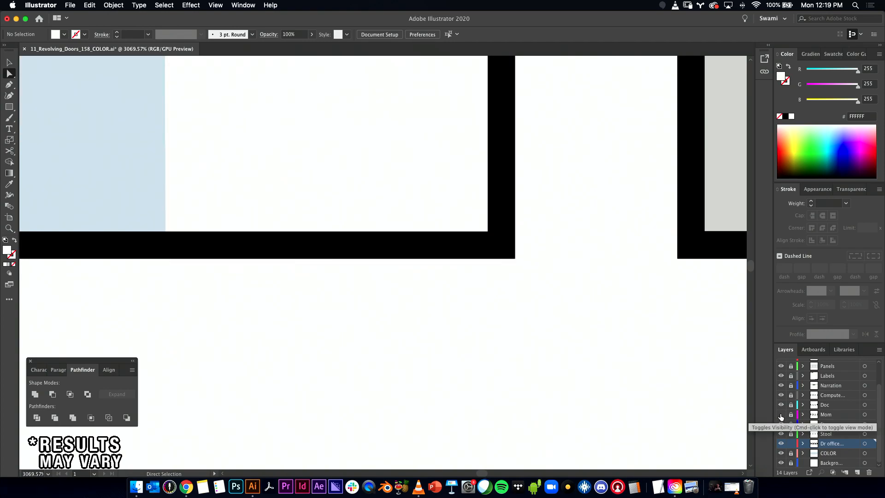
click(780, 415)
click(781, 414)
click(781, 415)
- Raise the lower ends of the second-panel exam table's lines and fills so they sit inside the panel's bottom border
scroll(446, 322, left, 5)
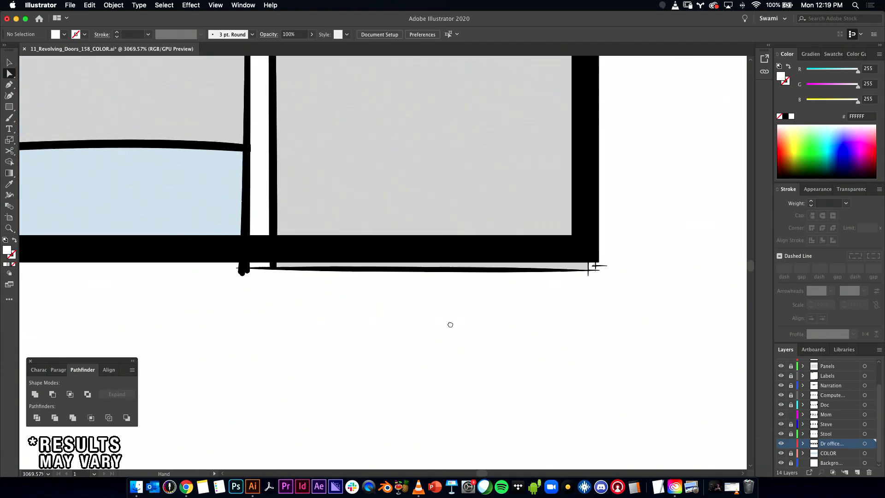
drag(637, 280, 129, 354)
drag(465, 282, 468, 274)
click(463, 293)
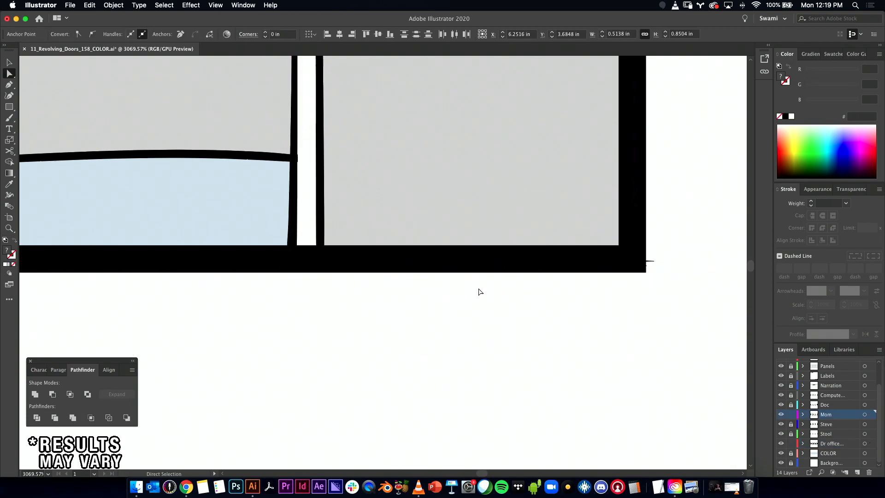
- Delete the stray black line protruding past the second panel's lower-right border corner
drag(646, 279, 661, 266)
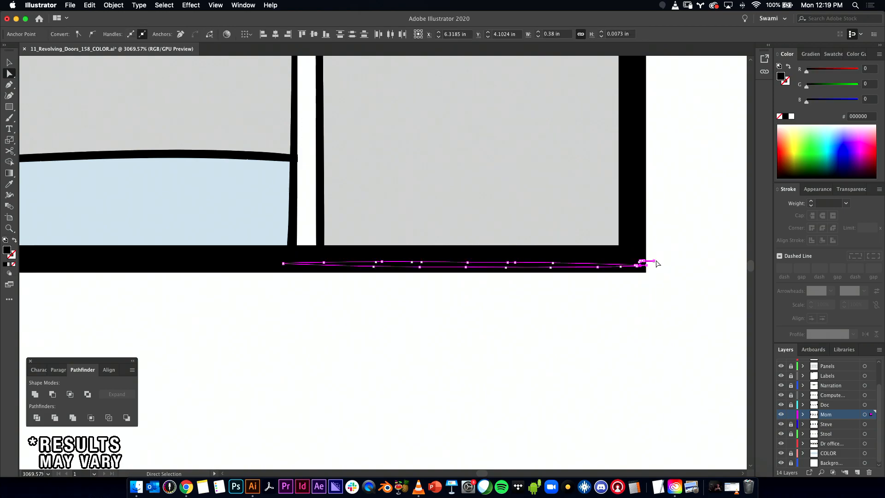
key(Delete)
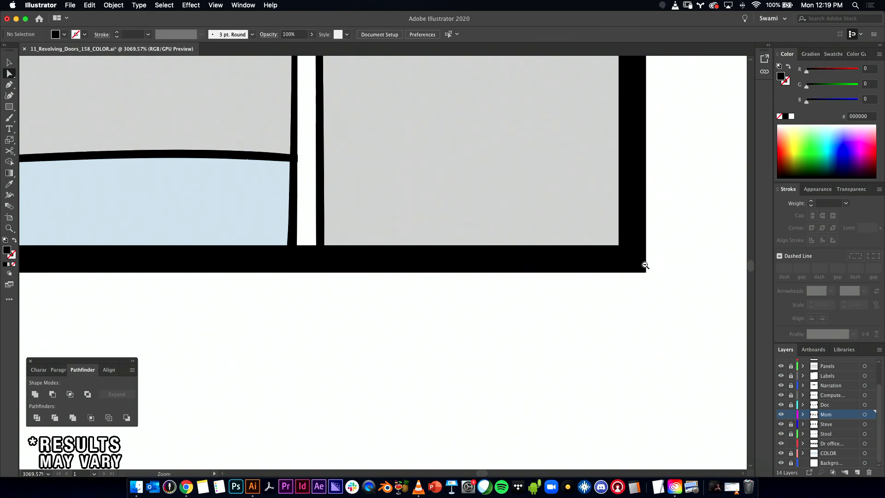
- Copy the exam table's white fill into the third panel and align it with the table outline
drag(654, 265, 444, 290)
drag(567, 279, 0, 327)
drag(560, 310, 582, 358)
key(v)
drag(134, 199, 663, 243)
drag(606, 283, 171, 265)
drag(225, 269, 440, 260)
drag(446, 201, 636, 213)
drag(507, 189, 494, 325)
drag(380, 199, 377, 200)
drag(414, 236, 373, 282)
- Extend the two lower corners of the third-panel exam table's white fill down into the panel's bottom border
drag(520, 225, 406, 281)
drag(492, 334, 418, 135)
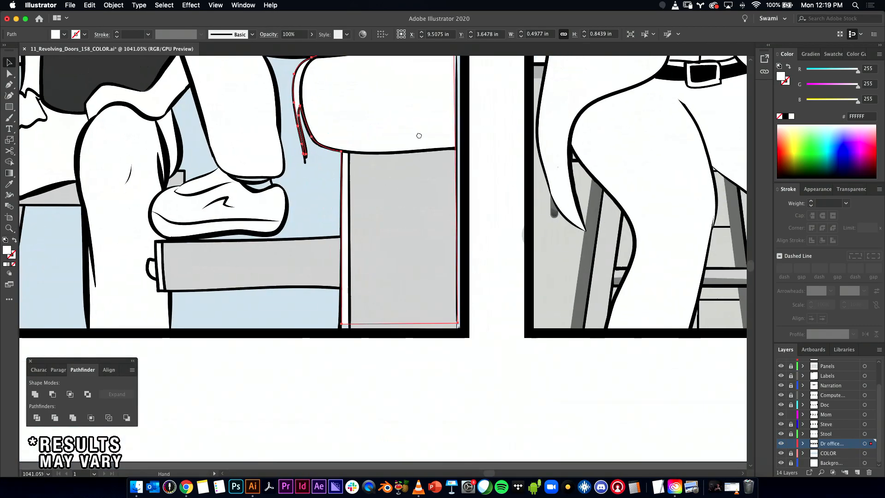
key(a)
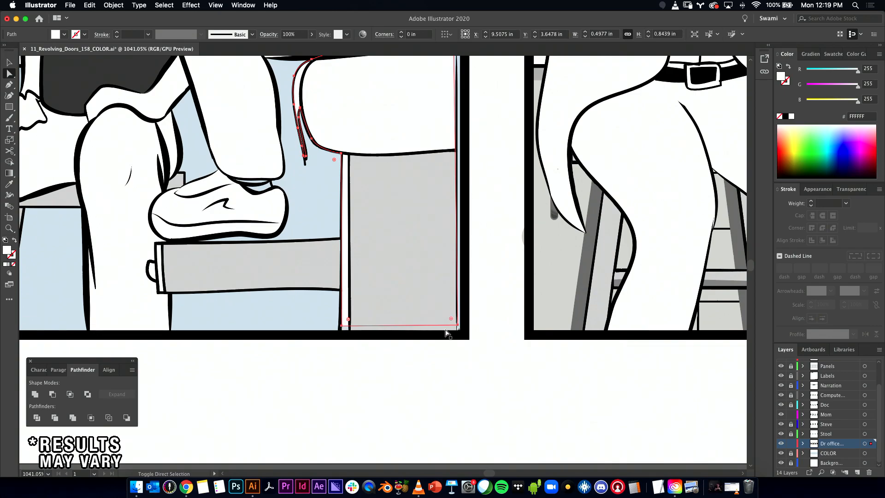
drag(458, 327, 458, 333)
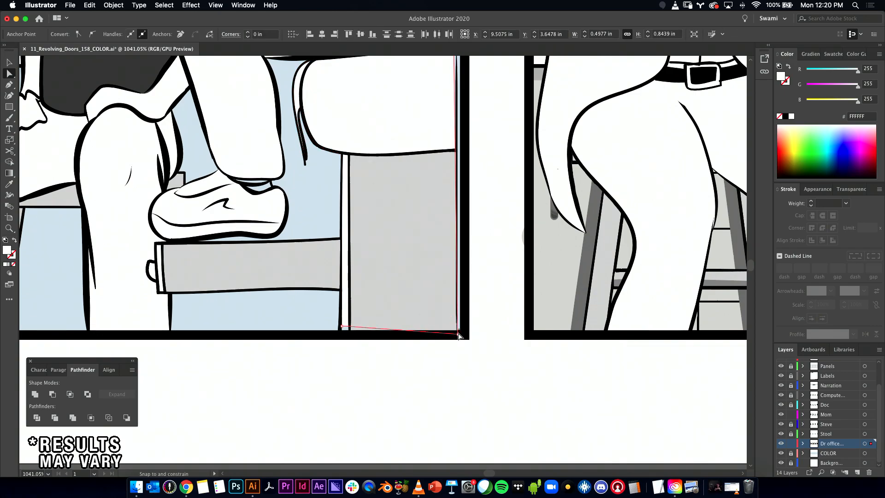
drag(342, 326, 340, 335)
- Align the right-end points of the third-panel exam table's lines and fills horizontally and shift them inside the panel's right border
drag(404, 360, 280, 422)
drag(365, 94, 320, 424)
click(339, 35)
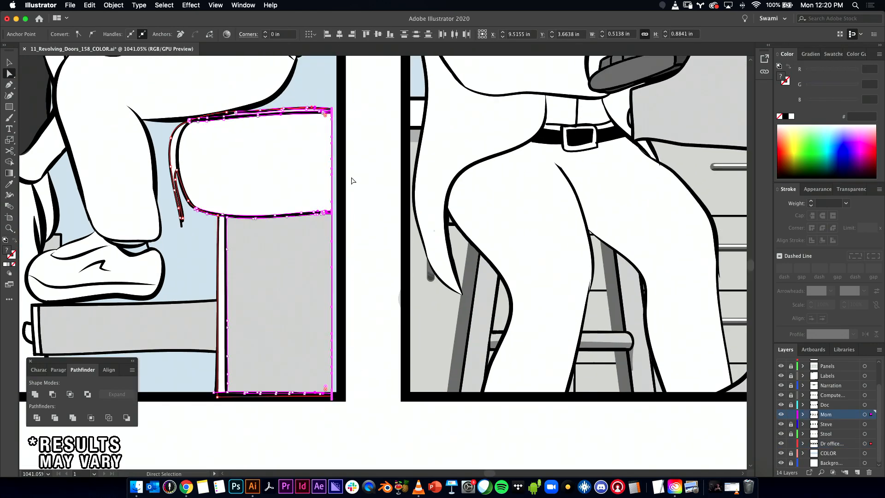
drag(334, 399, 340, 399)
click(390, 394)
- Copy the exam table's white fill into the fourth panel and align it with the table outline
mouse_move(482, 293)
mouse_down()
mouse_move(277, 286)
mouse_move(484, 276)
mouse_up()
drag(341, 123, 403, 225)
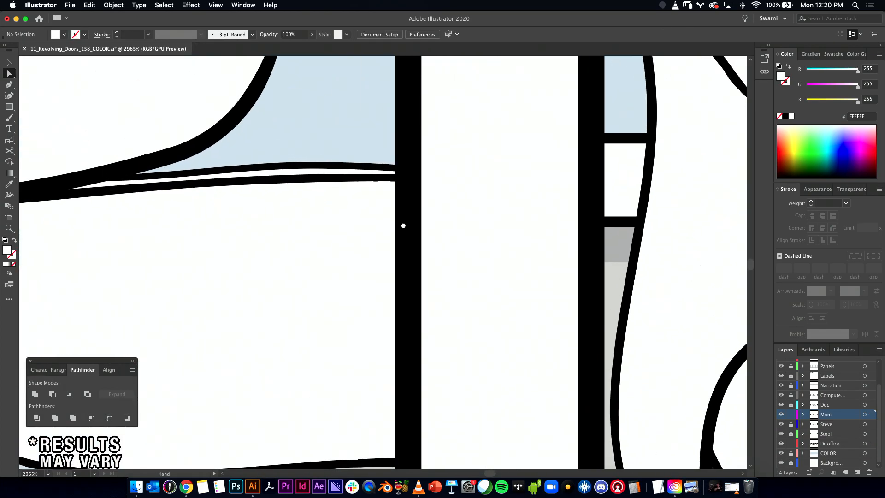
drag(385, 187, 467, 188)
drag(546, 218, 467, 287)
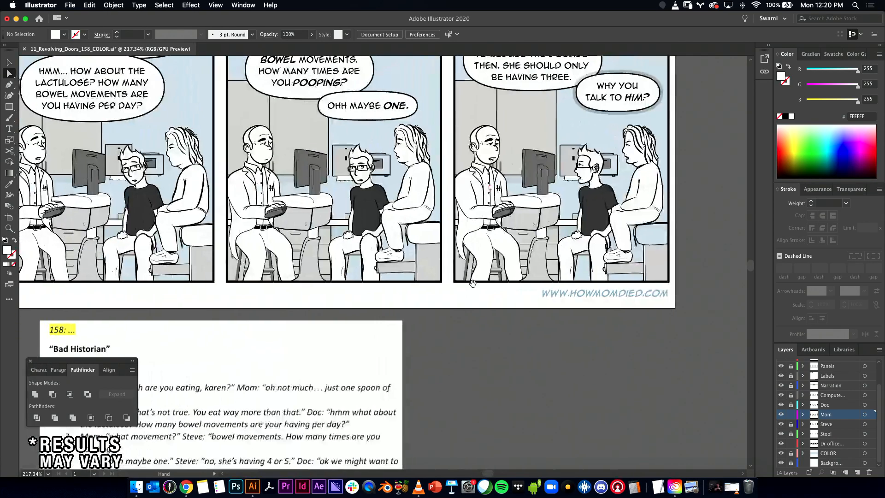
key(v)
mouse_move(629, 245)
mouse_down()
mouse_move(646, 245)
mouse_move(626, 255)
mouse_up()
click(632, 256)
drag(358, 155, 335, 148)
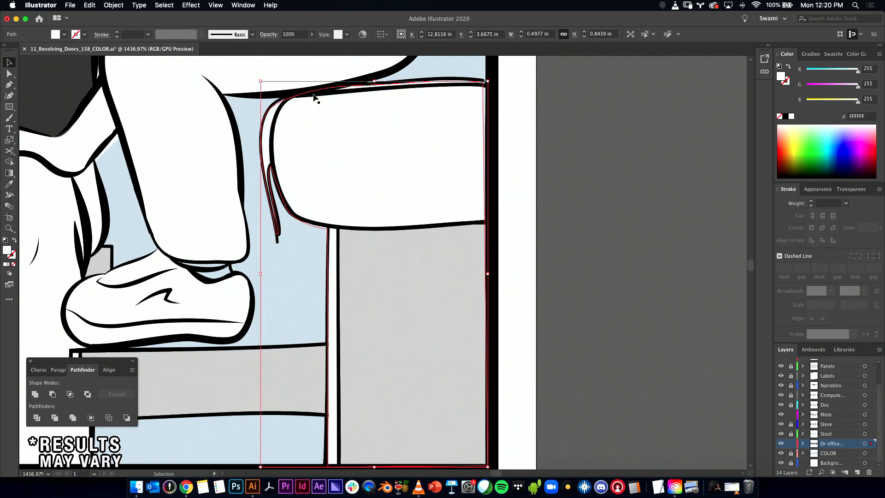
- Try to move the anchor at the upper-left curve of the fourth-panel exam table's white fill
drag(267, 111, 433, 158)
key(a)
click(310, 133)
key(super+z)
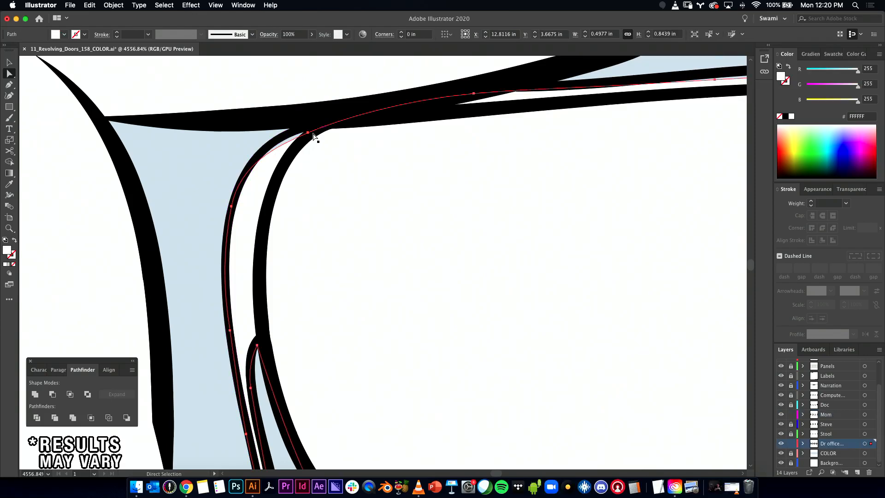
click(307, 133)
drag(308, 134, 305, 128)
key(super+z)
key(super+z)
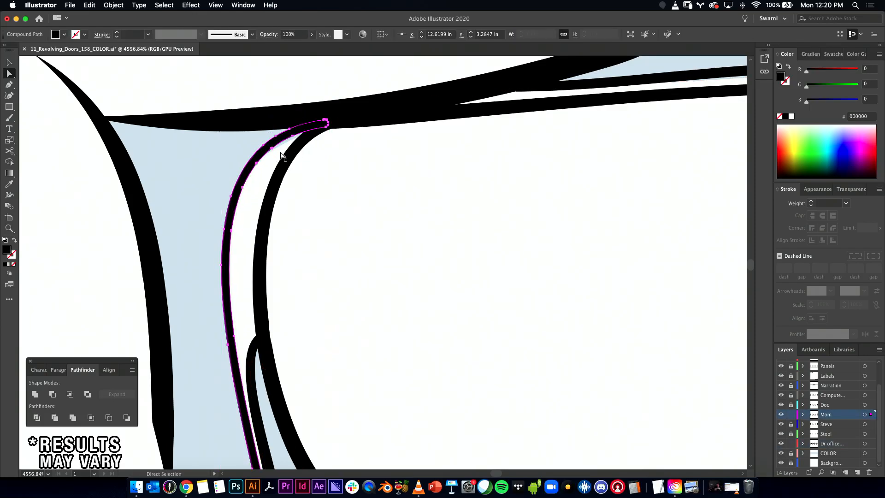
- Shift the fourth-panel exam table's white fill slightly up and left, and adjust its left curve anchor to follow the outline
click(308, 133)
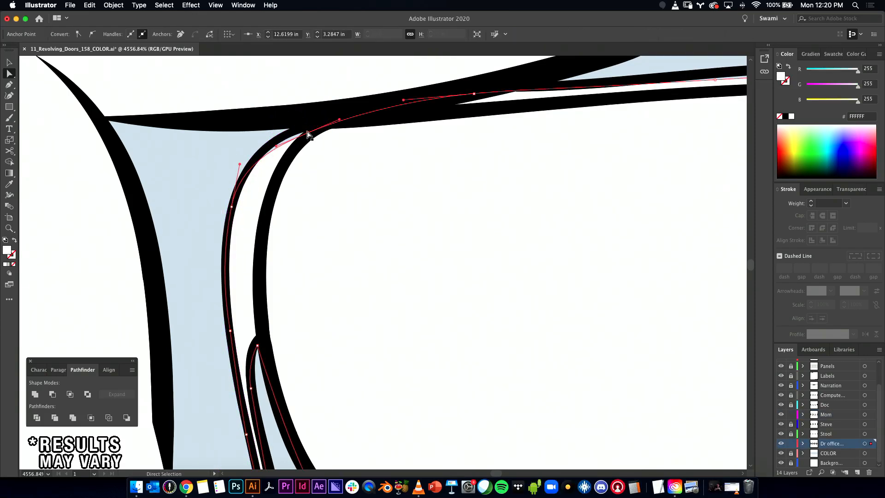
click(308, 134)
drag(308, 133, 305, 129)
shift+click(289, 152)
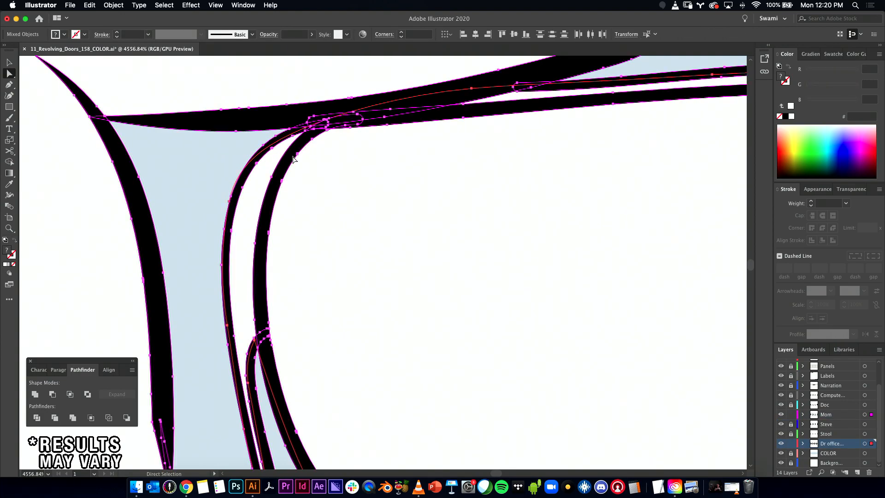
click(261, 172)
click(313, 131)
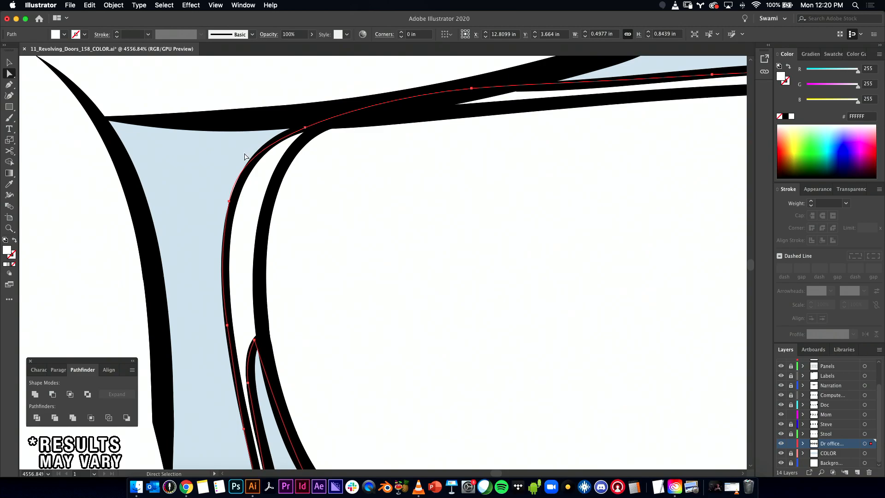
click(230, 201)
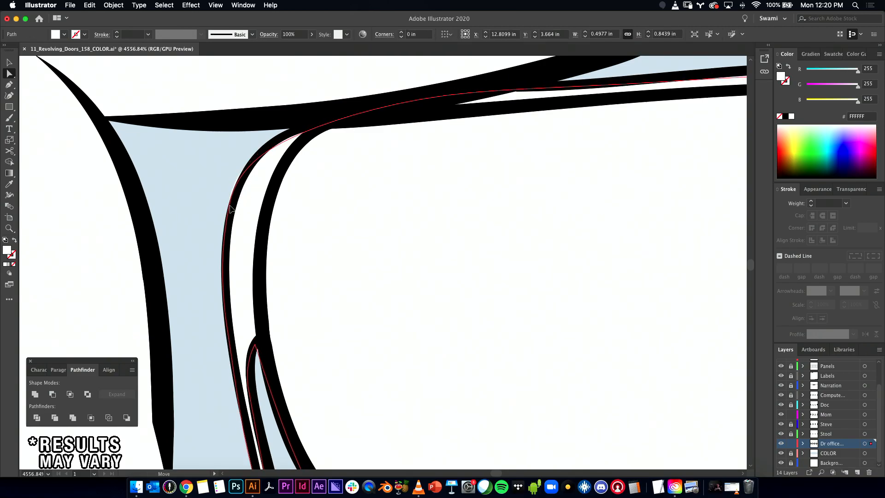
click(230, 202)
drag(236, 207, 237, 211)
- Align the right-end points of the fourth-panel exam table's lines and fills horizontally and shift them inside the panel's right border
drag(387, 184, 256, 201)
drag(314, 204, 255, 252)
drag(675, 192, 483, 192)
click(551, 139)
click(547, 148)
drag(558, 143, 297, 193)
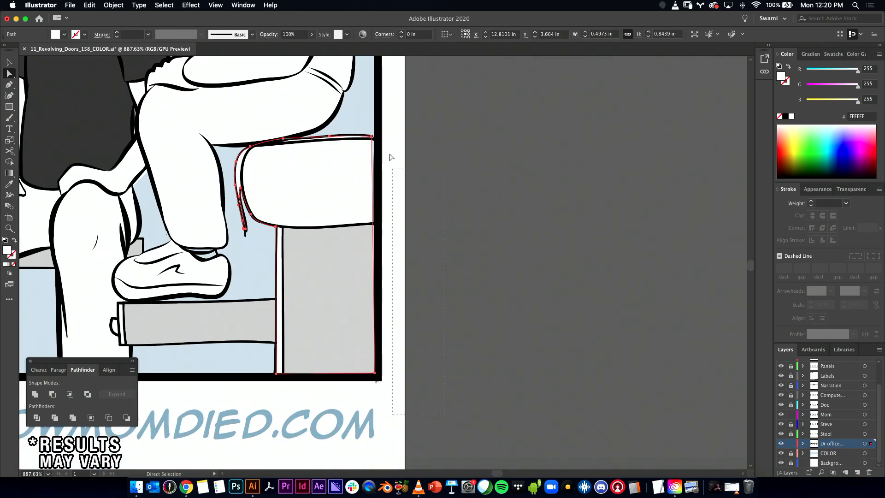
click(375, 138)
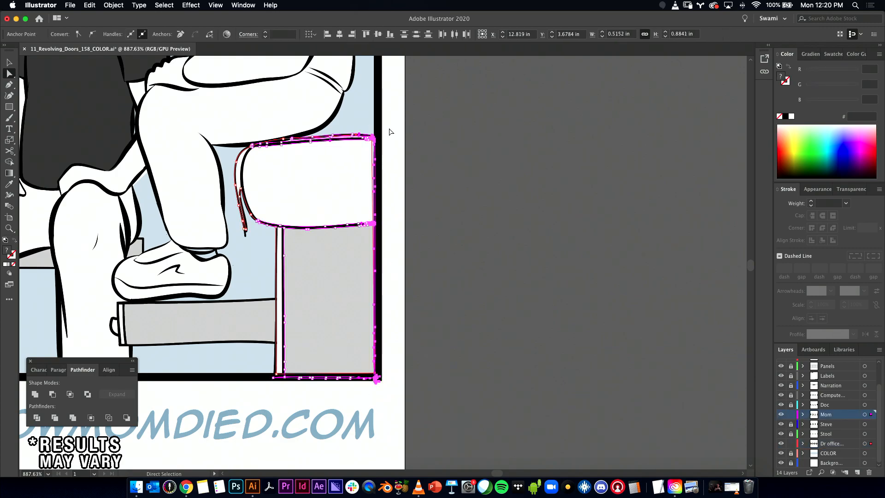
click(339, 35)
drag(370, 158, 511, 162)
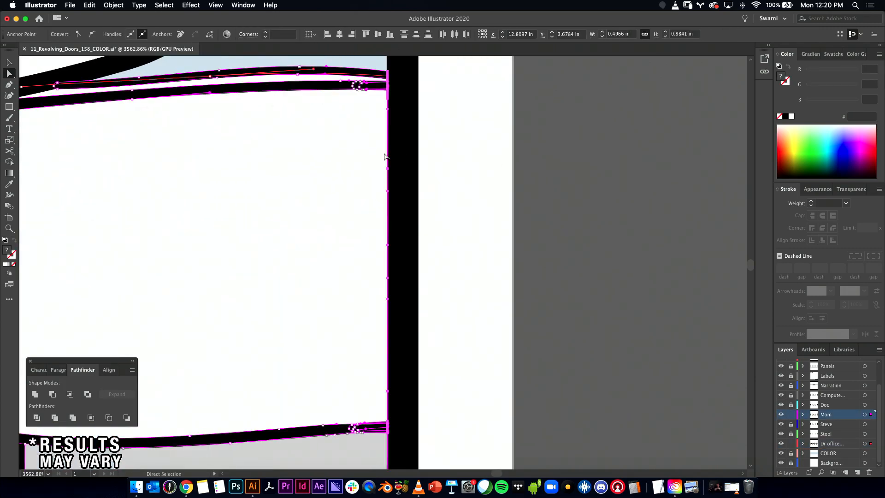
drag(388, 169, 400, 170)
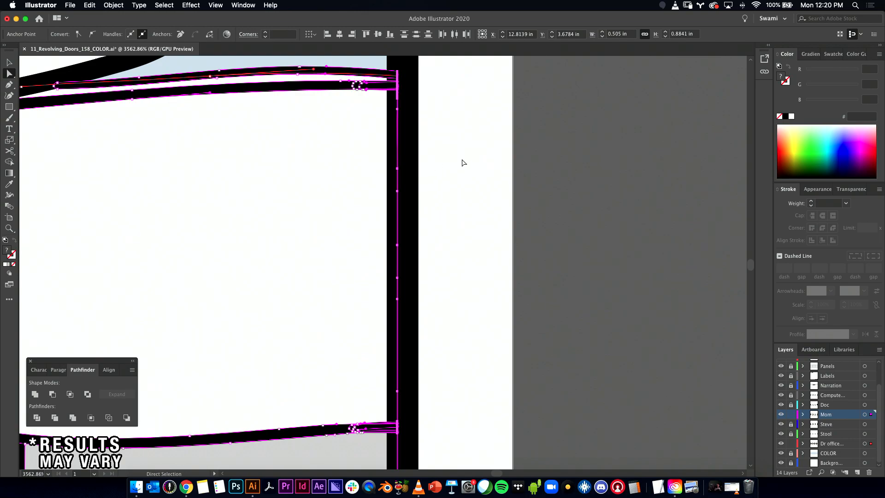
click(518, 169)
- Top-align the exam table line points protruding at the fourth panel's lower-right corner so they sit inside the bottom border
drag(467, 305, 540, 105)
drag(521, 389, 522, 18)
drag(502, 189, 502, 340)
drag(579, 273, 306, 321)
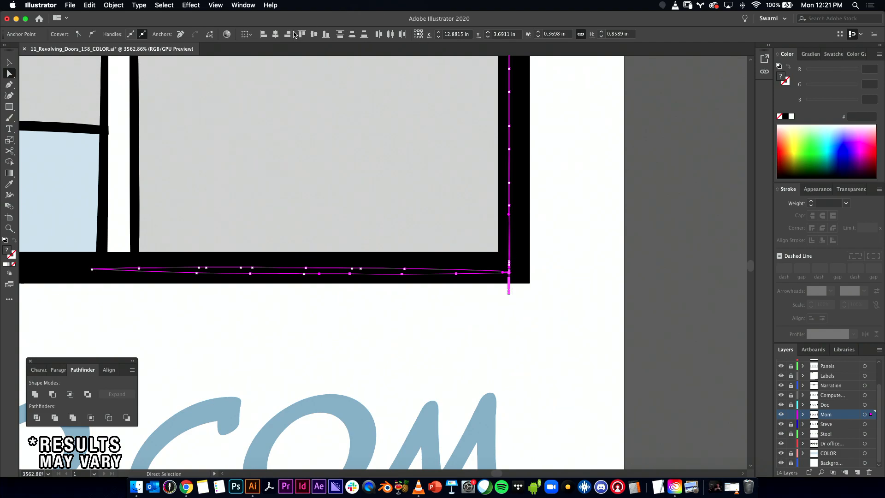
click(301, 34)
click(387, 367)
drag(511, 339, 276, 311)
drag(437, 331, 489, 285)
drag(371, 288, 461, 349)
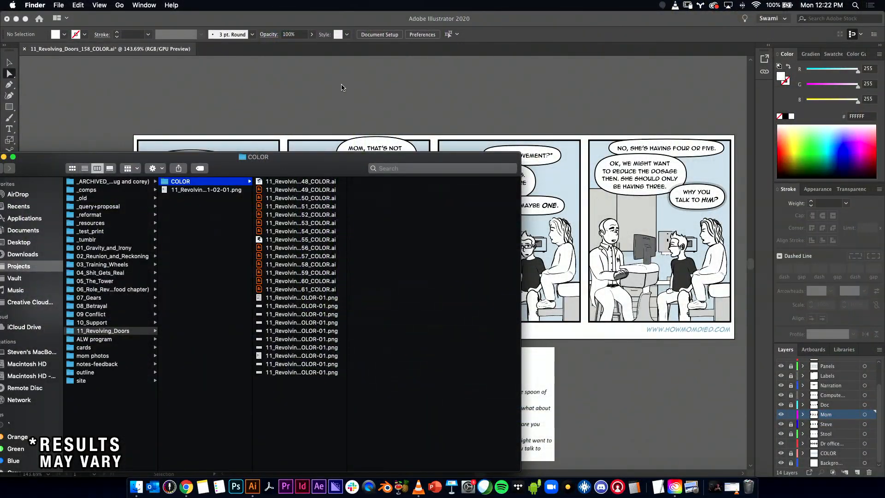
- Switch back from Finder to Illustrator and unlock all the layers
click(341, 92)
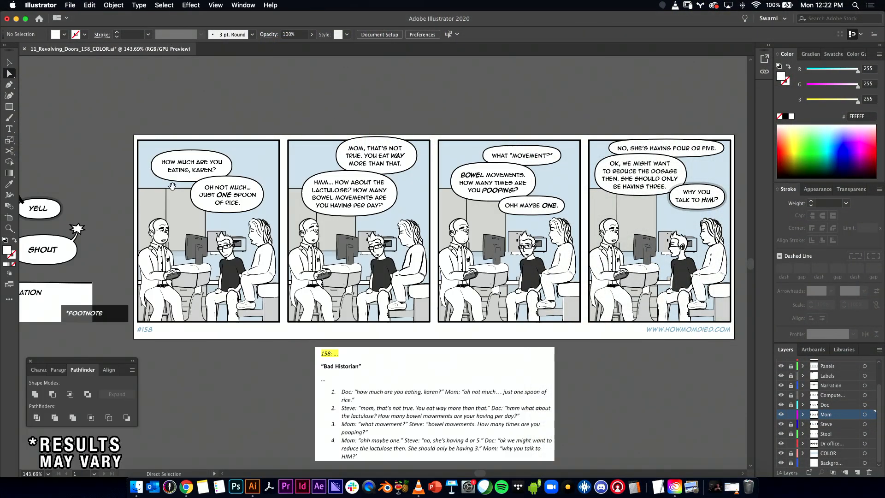
scroll(173, 186, left, 10)
key(v)
key(a)
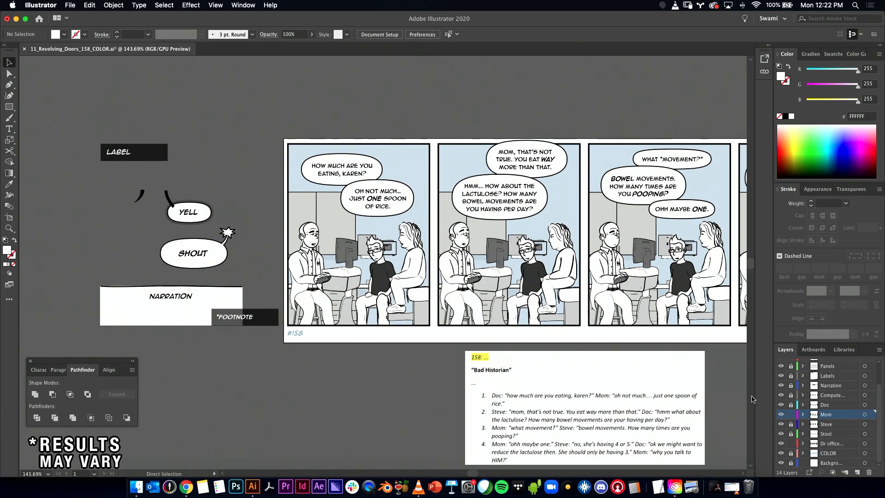
alt+click(791, 404)
- Bring the loose curved speech tail from the pasteboard into the first panel, below the doctor's balloon
click(140, 196)
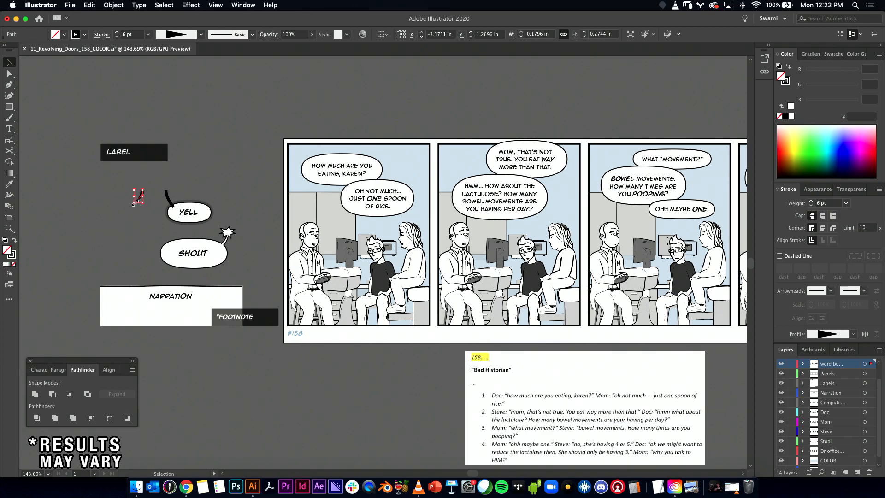
click(145, 201)
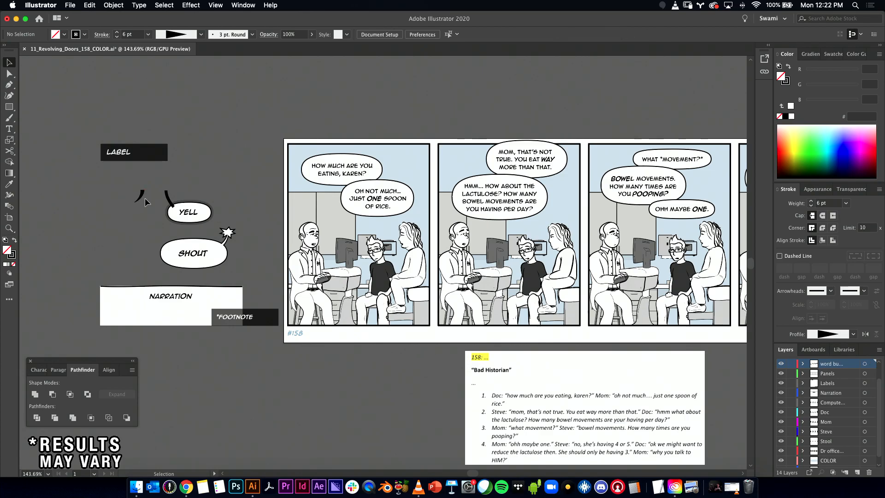
click(322, 199)
scroll(322, 198, up, 5)
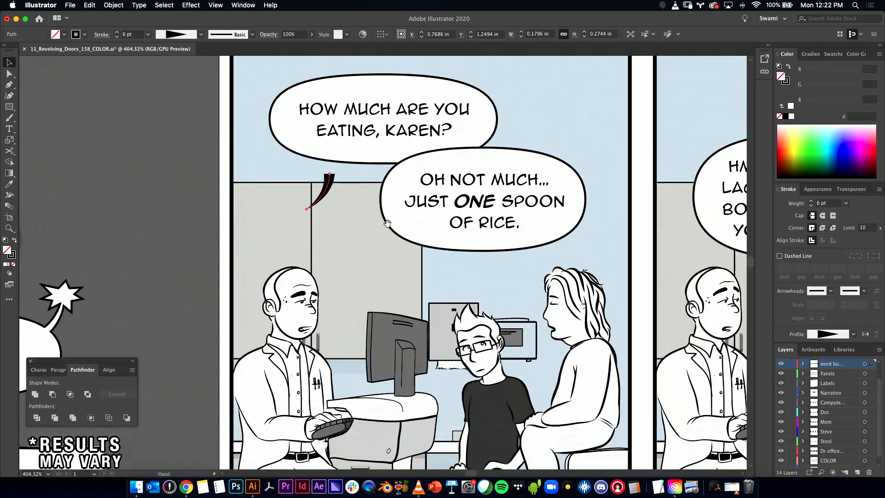
- Reposition, rotate and lengthen the speech tail so it joins the first-panel doctor's balloon and points down toward him
drag(330, 192, 294, 193)
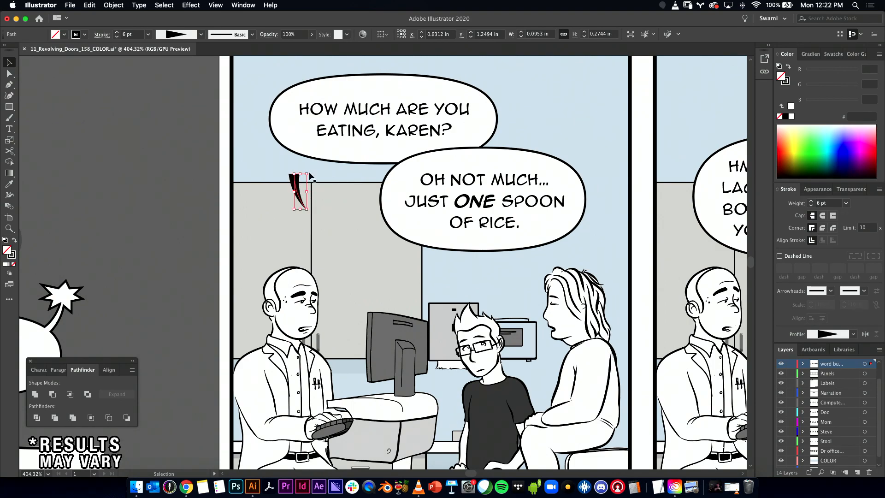
click(309, 176)
click(298, 179)
drag(304, 170, 315, 171)
drag(318, 171, 182, 181)
drag(253, 171, 218, 198)
drag(219, 197, 191, 215)
- Examine the characters and speech balloons across all four panels, including the last panel up close
drag(296, 223, 235, 216)
drag(549, 252, 236, 214)
drag(580, 249, 244, 263)
drag(396, 235, 334, 237)
drag(203, 257, 451, 231)
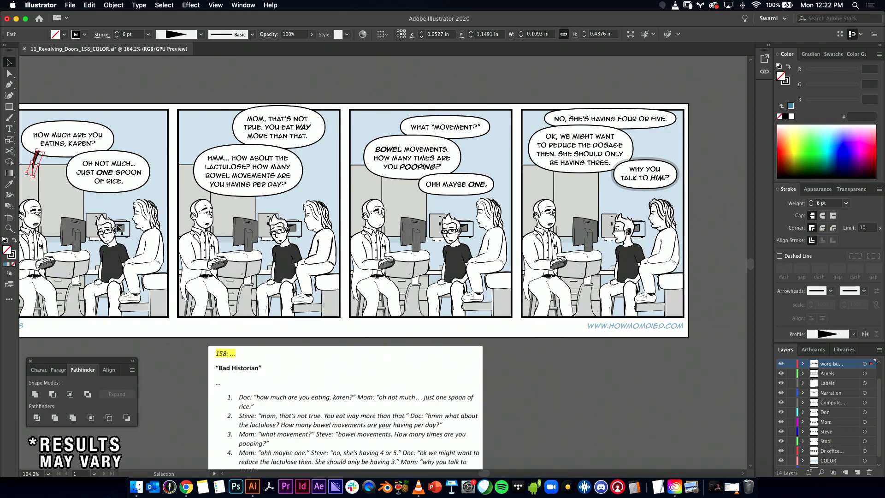
drag(290, 223, 325, 232)
drag(550, 232, 430, 250)
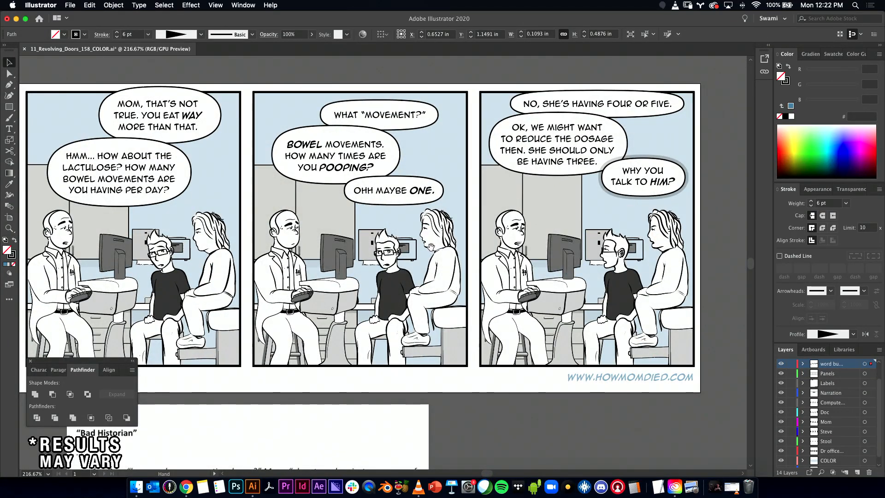
drag(639, 247, 780, 258)
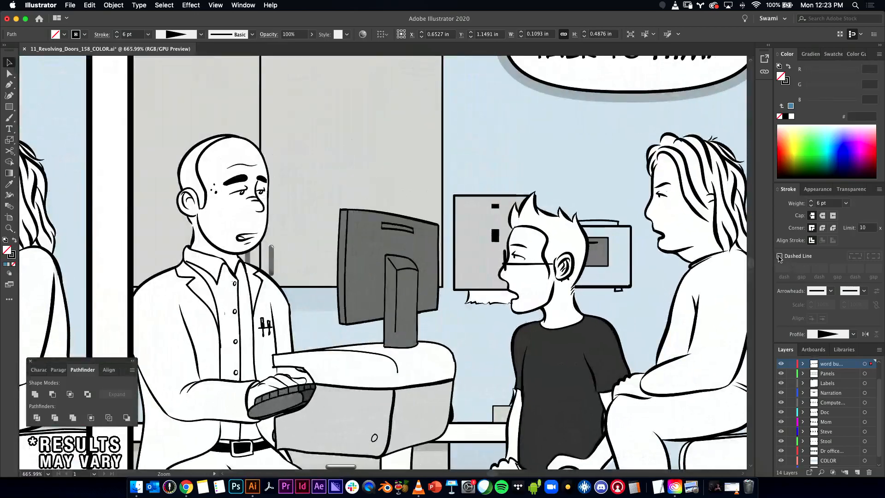
drag(662, 230, 518, 261)
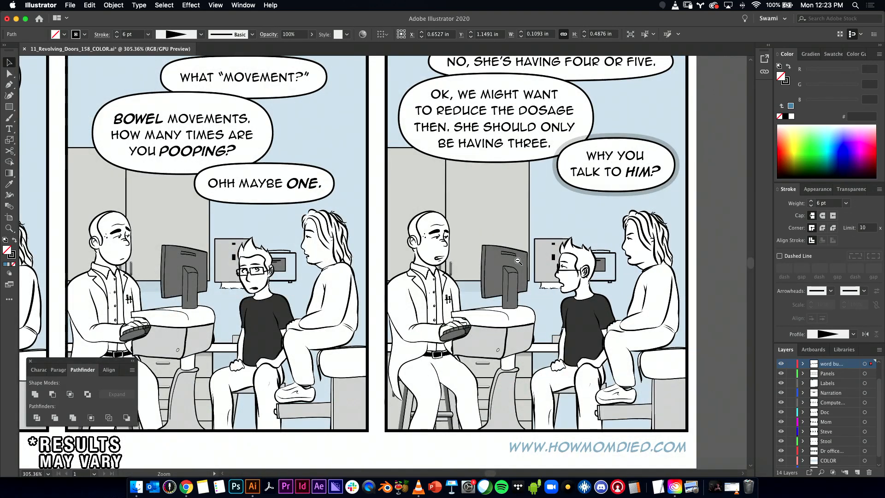
drag(518, 261, 486, 268)
drag(312, 239, 681, 264)
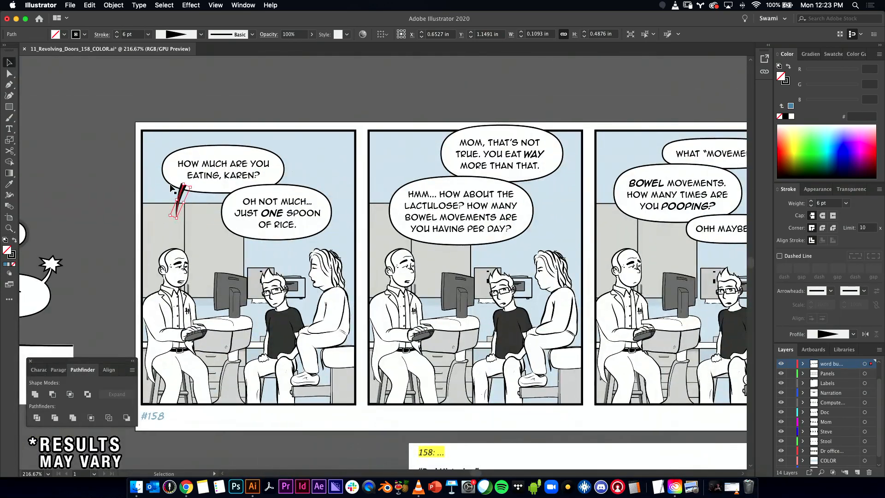
- Try to adjust the curve anchor of the first panel's speech tail where it crosses the cabinet's top edge
click(122, 191)
drag(170, 198, 246, 204)
key(a)
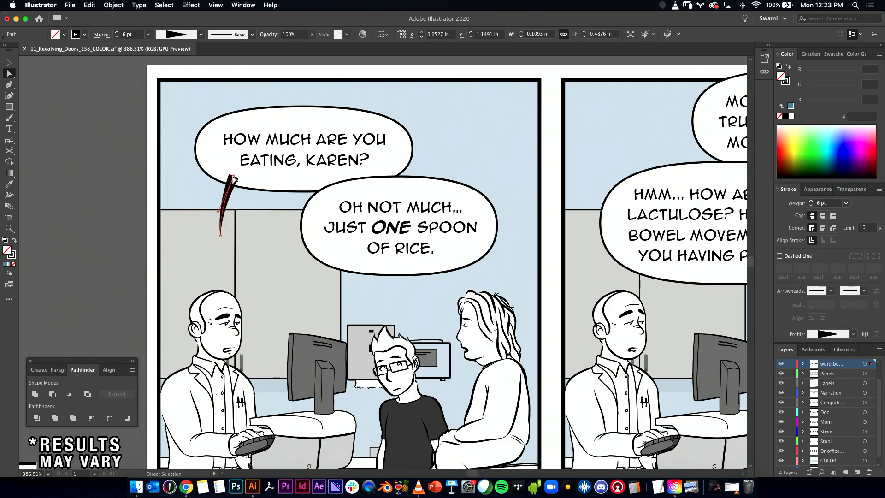
click(221, 212)
drag(218, 211, 222, 203)
key(super+z)
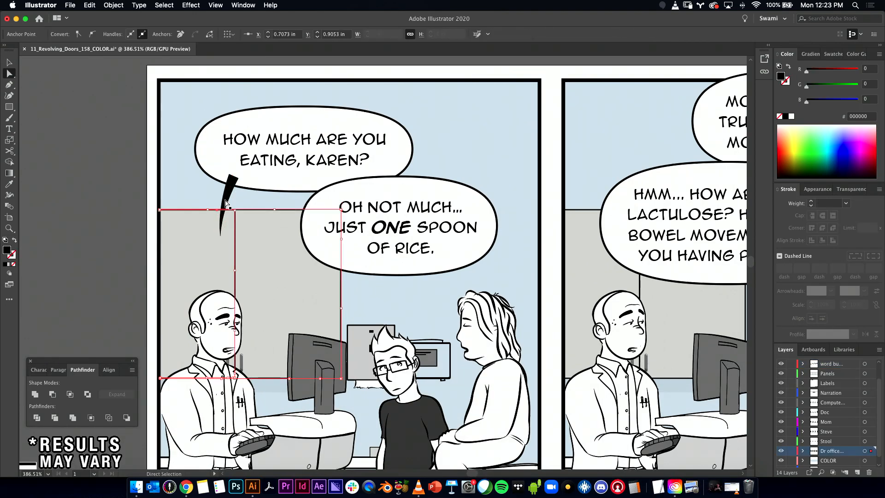
click(220, 222)
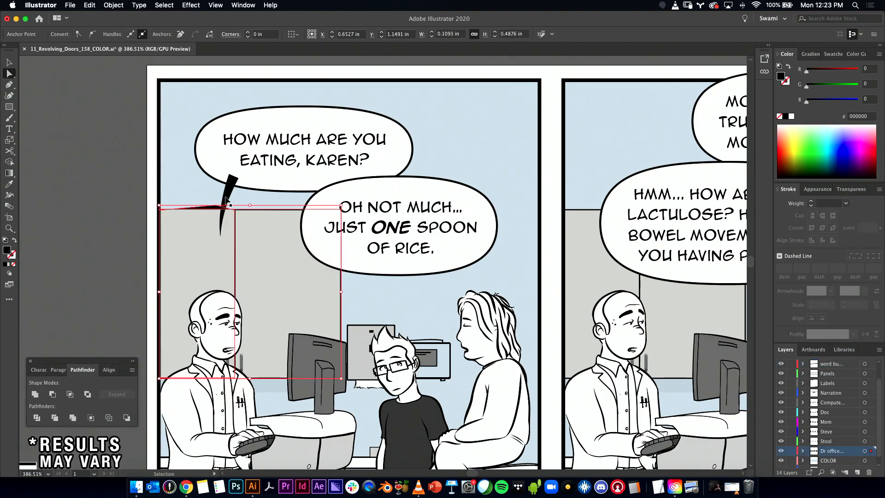
click(234, 176)
click(221, 212)
drag(218, 212, 159, 195)
key(super+z)
- Shorten the first-panel speech tail and shift it slightly left beneath the doctor's balloon
click(229, 193)
click(226, 201)
click(231, 175)
key(v)
click(214, 204)
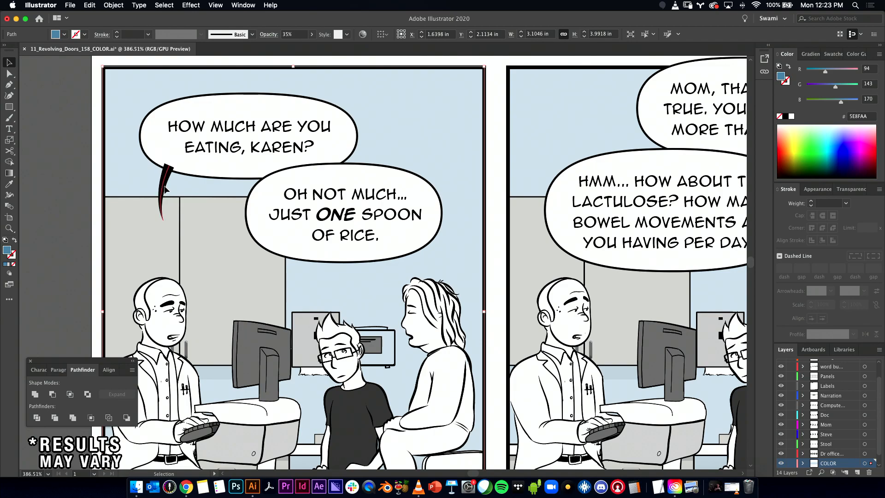
click(163, 210)
drag(274, 194, 163, 186)
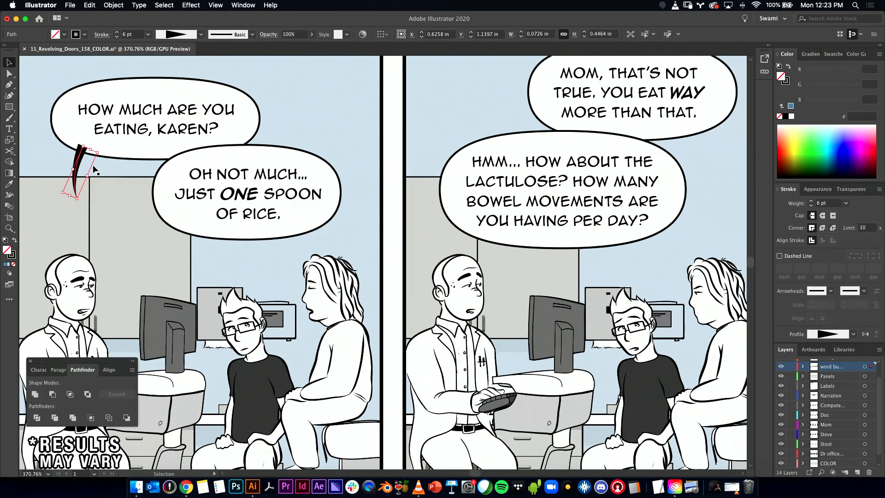
- Copy the doctor's speech tail to the first panel's "Oh not much..." balloon, mirrored and shortened so it points toward the woman
drag(79, 163, 295, 253)
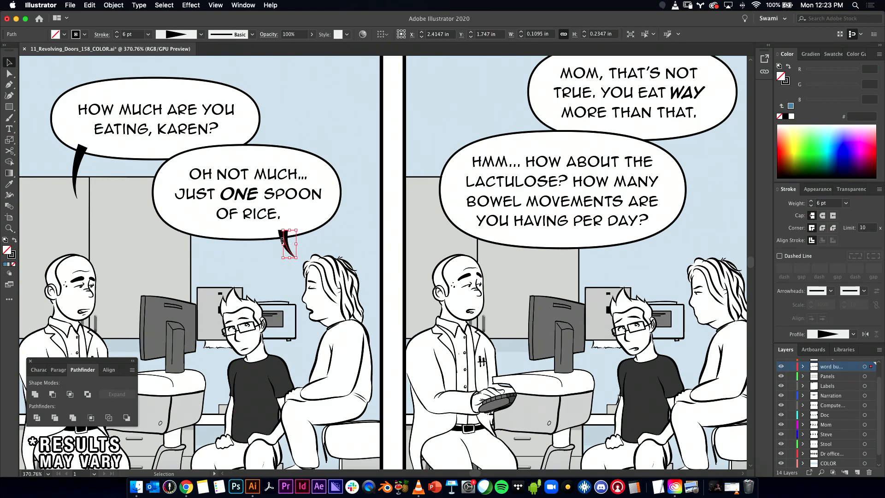
click(336, 119)
drag(451, 197, 334, 203)
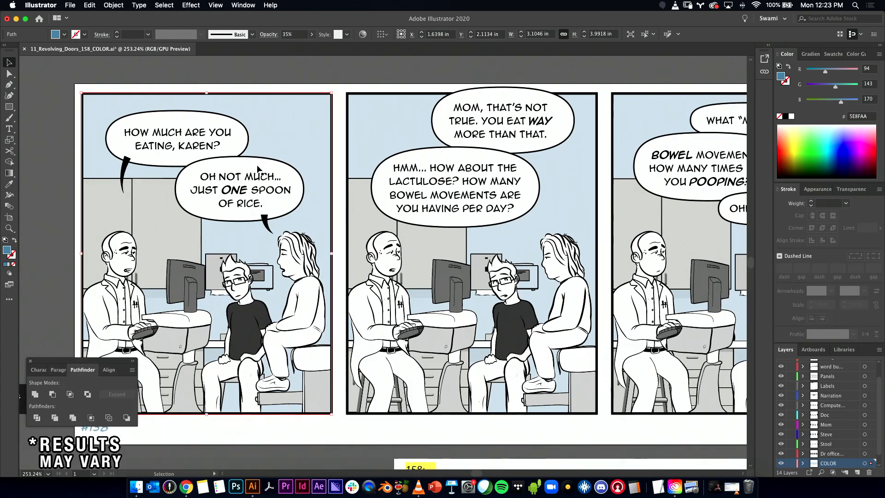
- Lengthen the first-panel doctor's speech tail and shift it right beneath his balloon
click(129, 178)
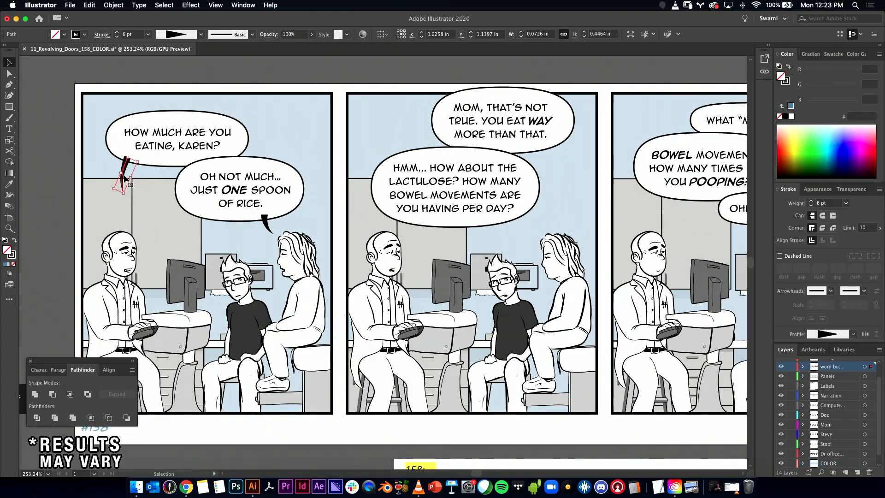
drag(122, 175, 147, 211)
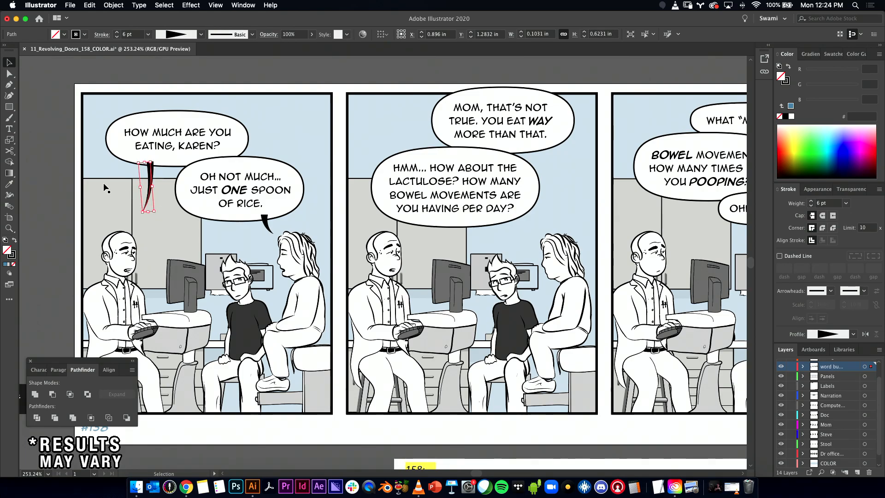
click(121, 213)
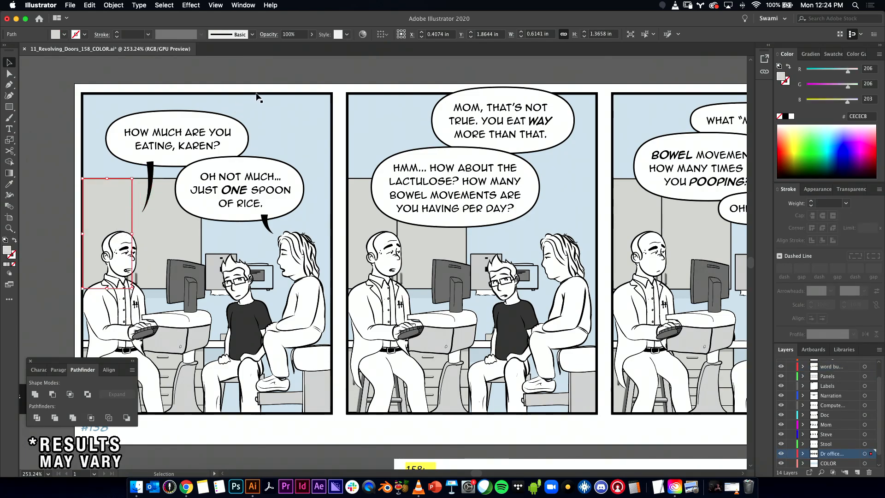
click(267, 107)
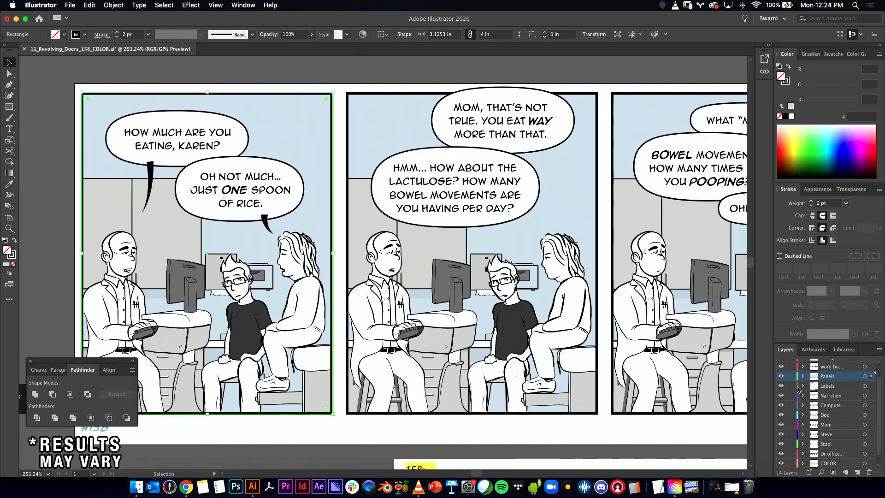
- Lock all layers except the dialogue and word bubble layers
scroll(791, 455, down, 1)
scroll(791, 437, up, 3)
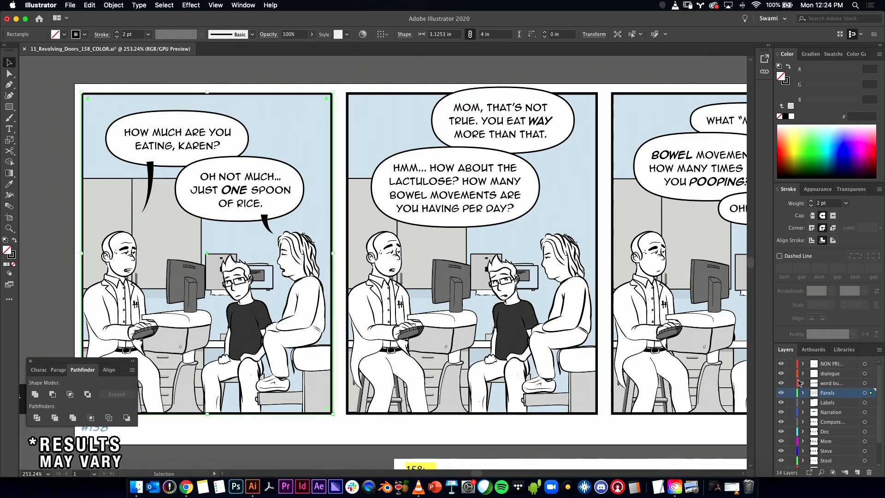
drag(791, 393, 791, 464)
scroll(791, 442, up, 3)
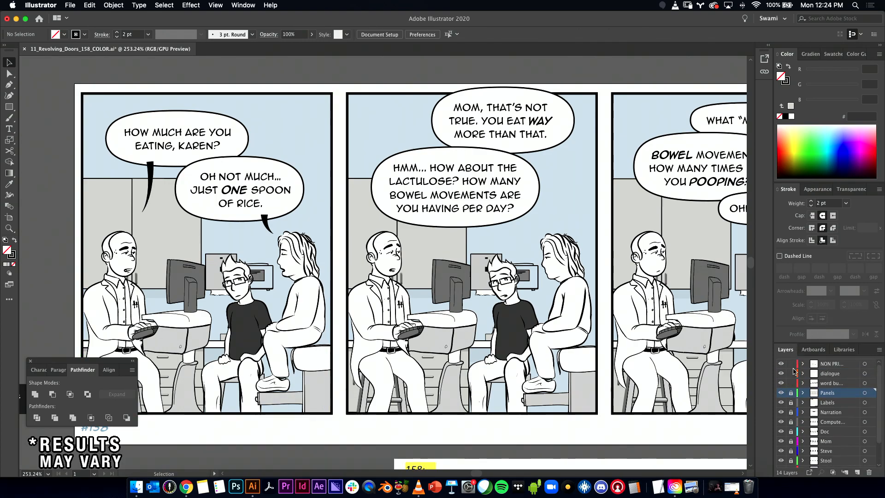
click(9, 161)
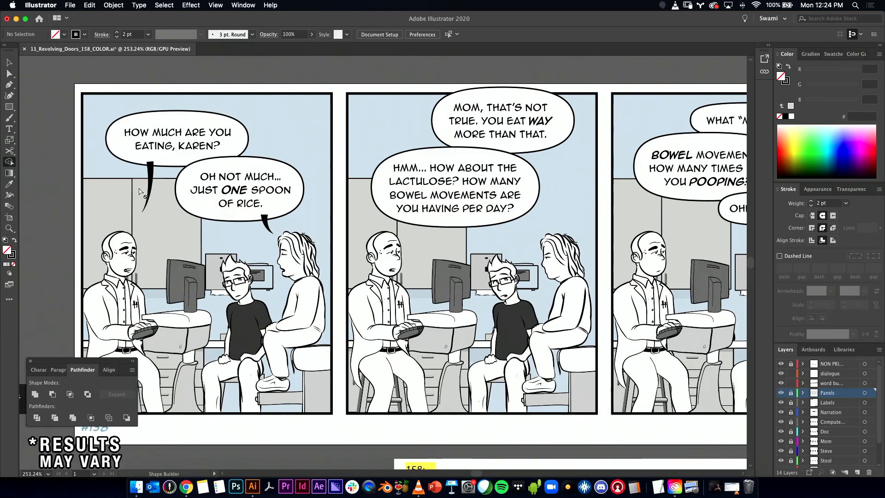
- Move the first-panel doctor's tail back to the left and rotate it so it points down toward him
key(v)
click(150, 185)
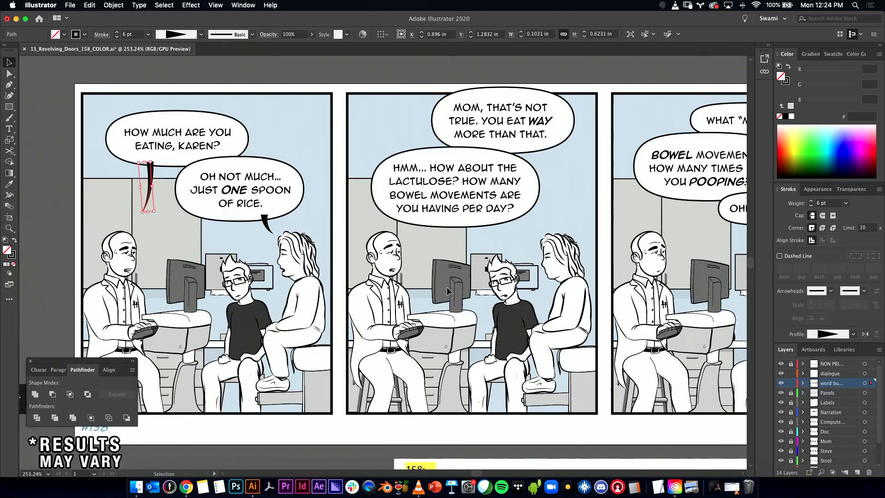
mouse_move(152, 189)
mouse_down()
mouse_move(123, 188)
mouse_move(149, 174)
mouse_move(138, 181)
mouse_up()
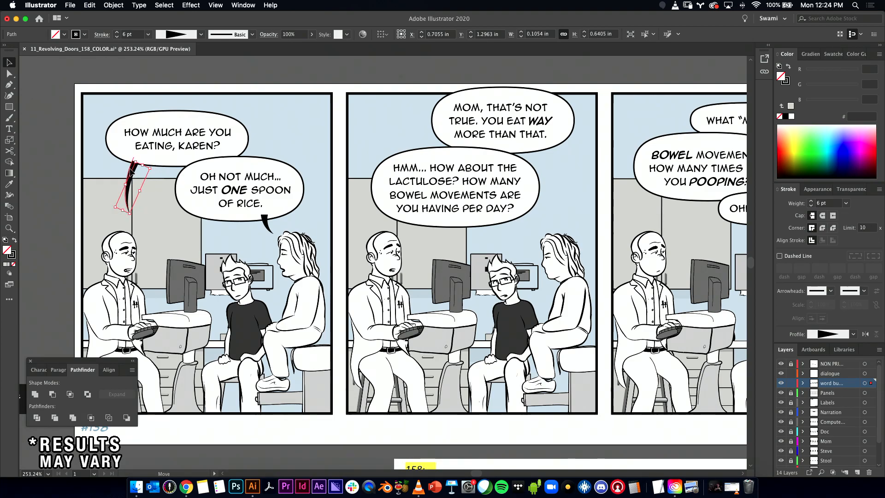
click(83, 180)
- Reshape the first-panel doctor's tail by shifting its pointed end left and adjusting the curve
key(a)
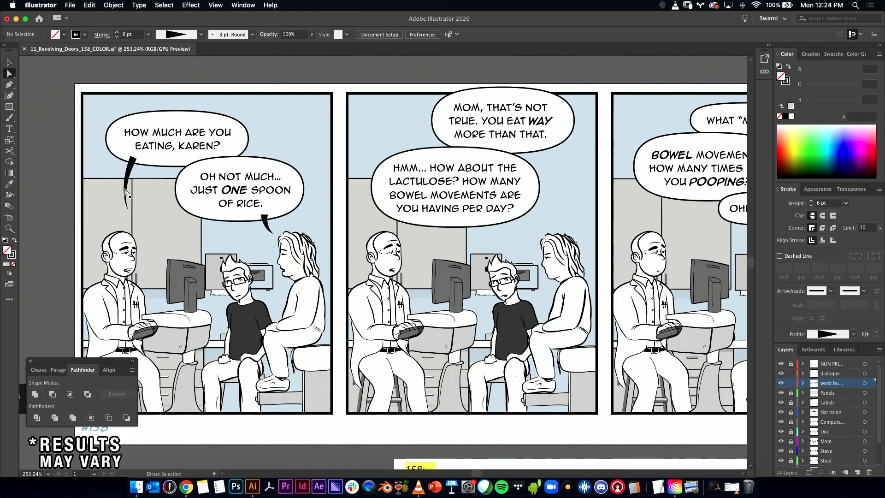
click(128, 207)
drag(127, 209, 120, 180)
key(v)
click(87, 215)
- Copy the doctor's tail to the second panel's "Mom, that's not true" balloon, mirrored and lengthened to point down toward the man in glasses
scroll(304, 235, right, 5)
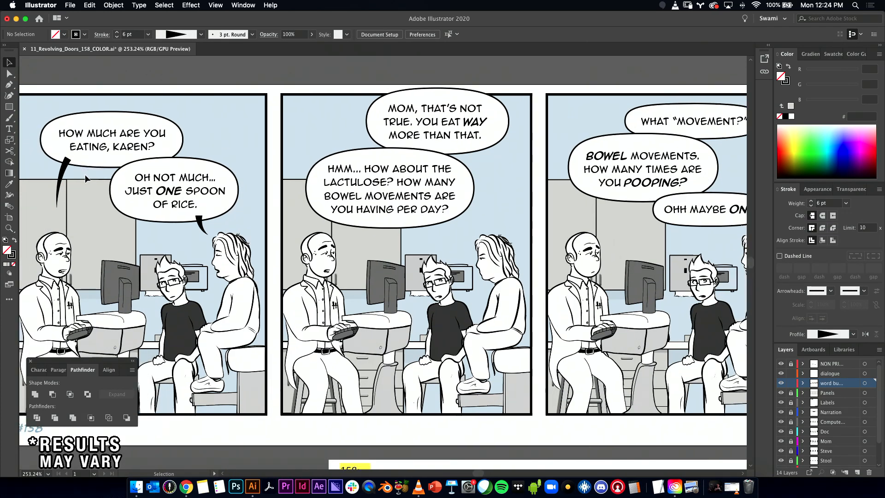
drag(64, 175, 484, 156)
drag(479, 193, 481, 219)
key(a)
drag(484, 144, 491, 143)
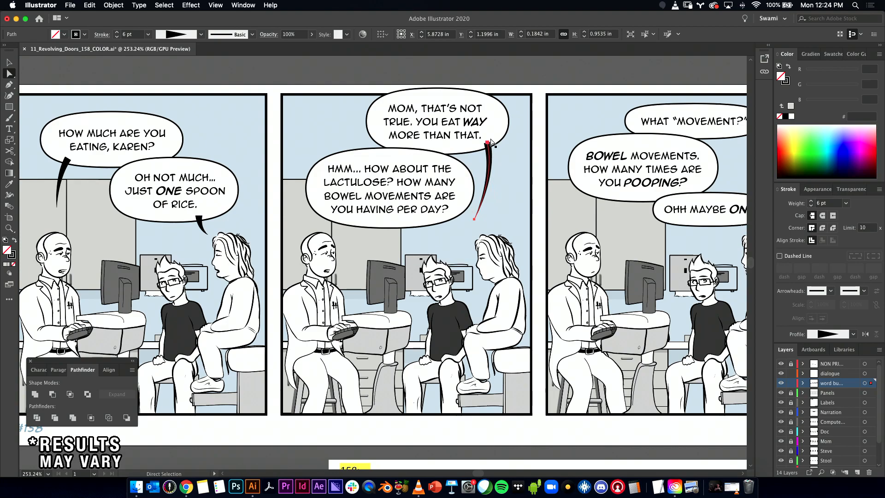
- Move the base of the "Mom, that's not true" tail slightly left and refine its curve
click(488, 145)
drag(488, 144, 484, 147)
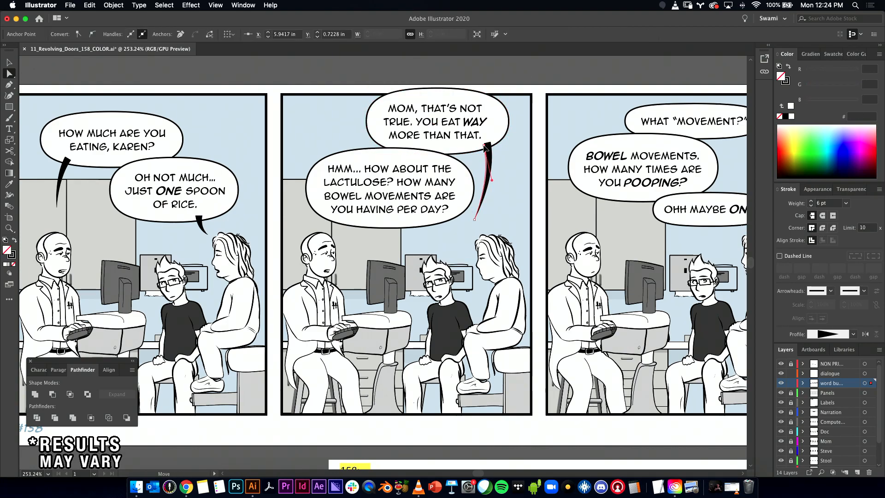
click(492, 182)
click(492, 181)
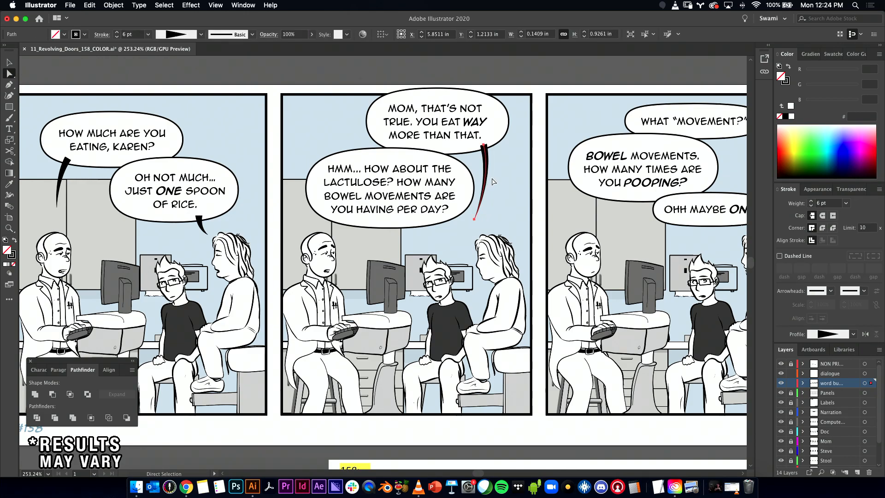
click(487, 150)
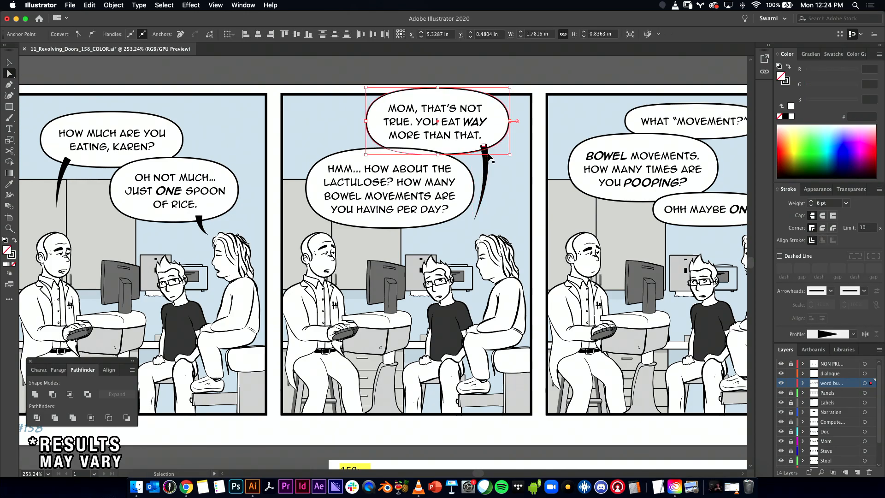
click(492, 176)
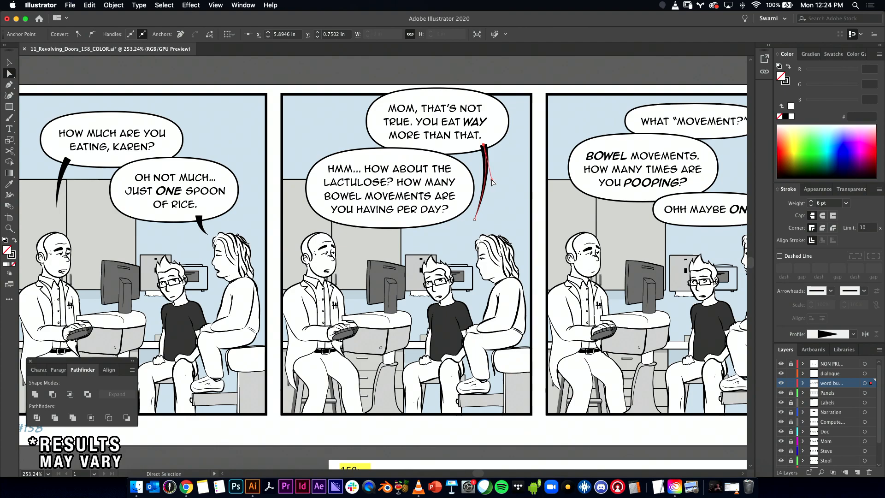
click(493, 181)
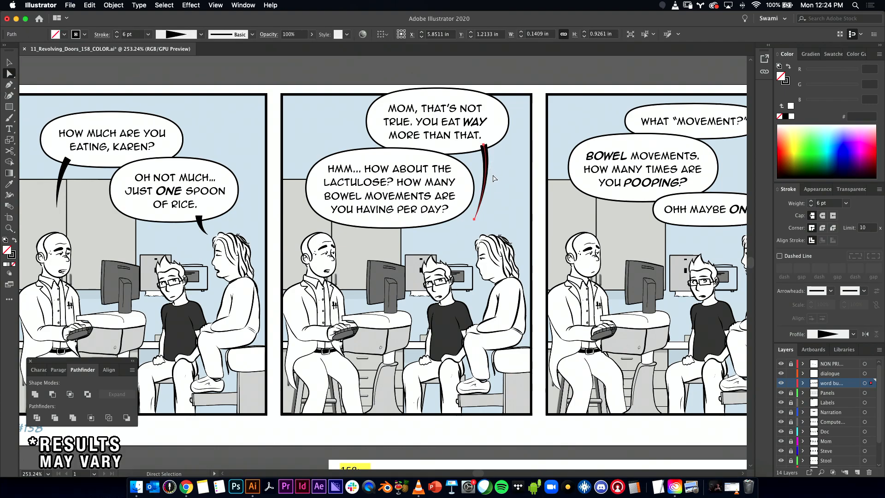
click(492, 179)
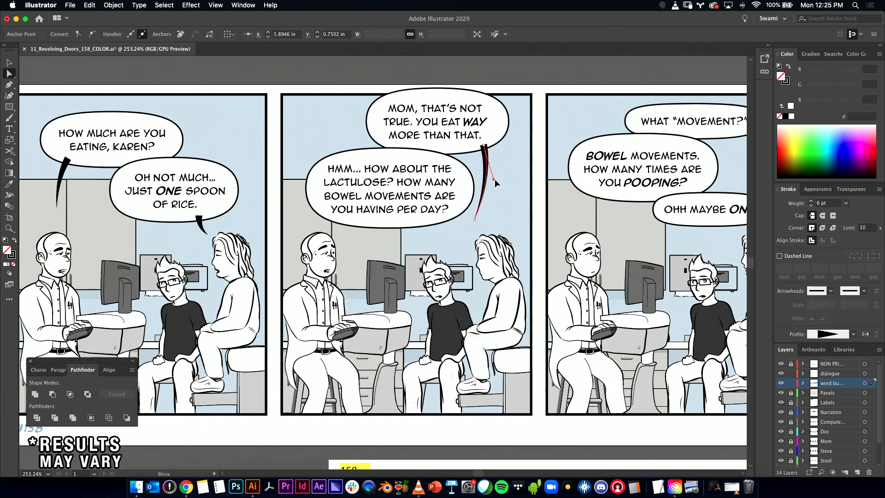
drag(498, 183, 494, 191)
key(v)
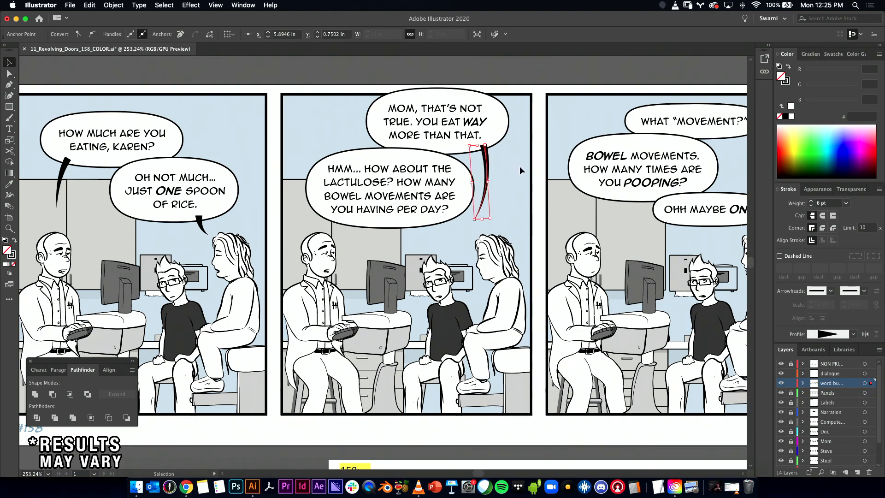
click(519, 168)
scroll(476, 135, down, 2)
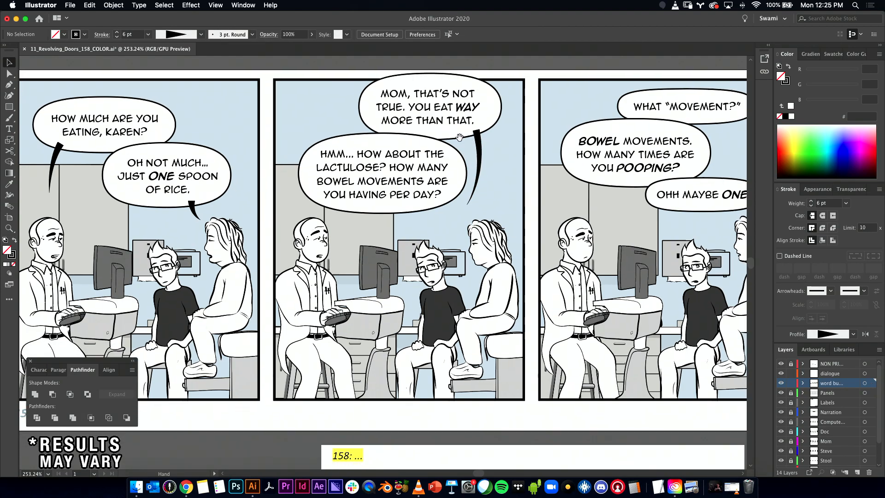
key(a)
drag(201, 219, 390, 239)
key(super+z)
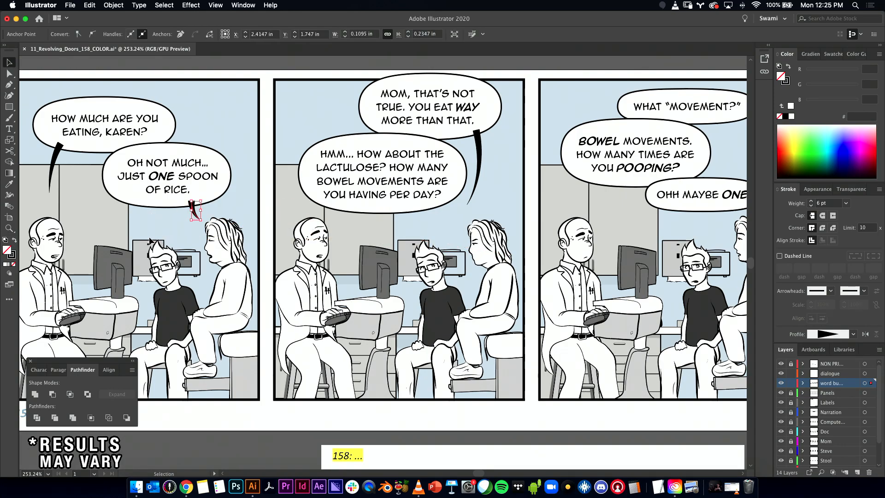
- Copy the first panel's short tail to the second panel's "Hmm... How about the lactulose?" balloon, mirrored to point toward the doctor
click(183, 222)
drag(194, 214, 399, 233)
drag(338, 227, 267, 204)
click(377, 224)
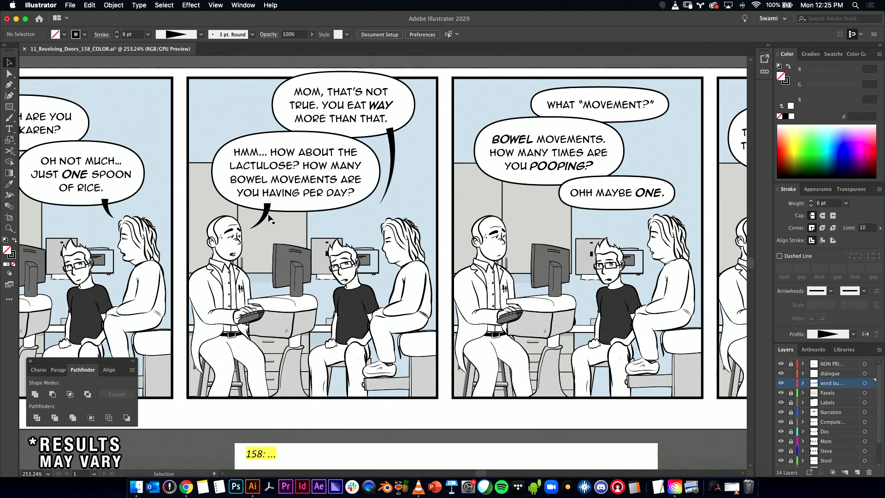
- Copy the uniform 4 pt connector line from the Yell balloon template into the third panel, beside the "Ohh maybe one." balloon
scroll(224, 177, left, 15)
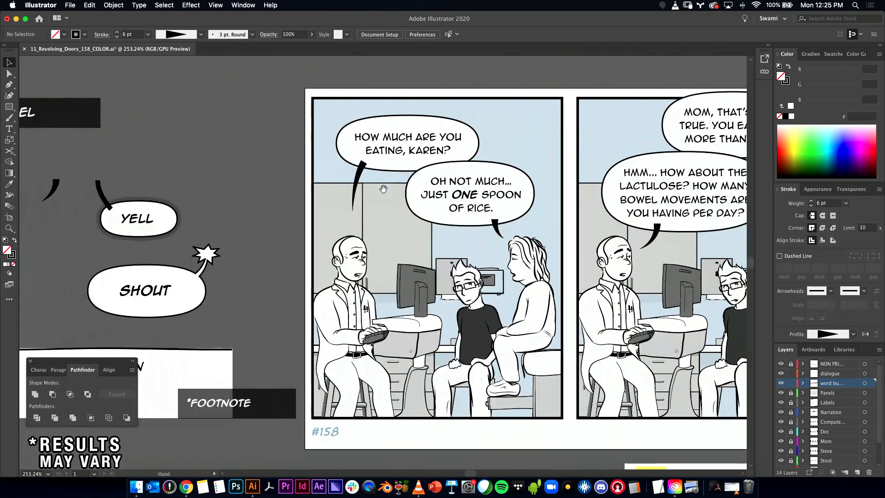
scroll(198, 186, left, 3)
click(169, 193)
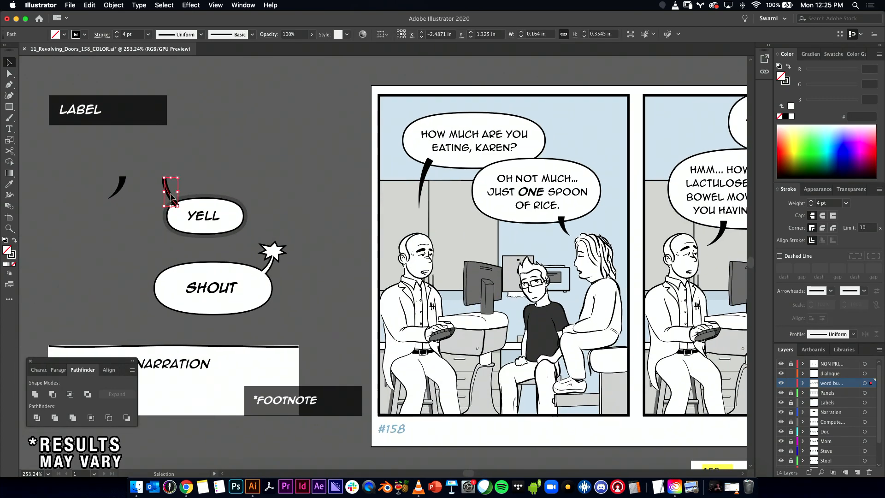
drag(516, 225, 9, 228)
drag(625, 186, 447, 175)
key(super+v)
scroll(448, 175, up, 5)
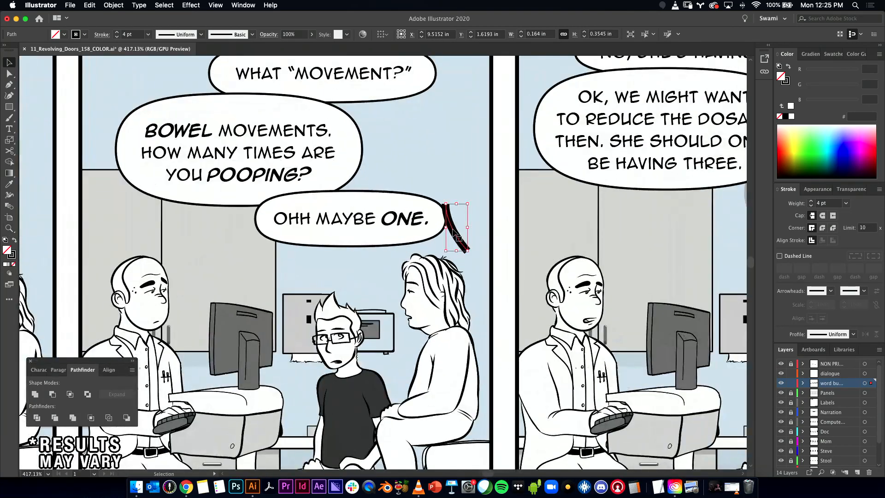
- Rotate and lengthen the pasted connector line, and attach it beneath the third panel's "What 'movement?'" balloon
drag(445, 228, 393, 106)
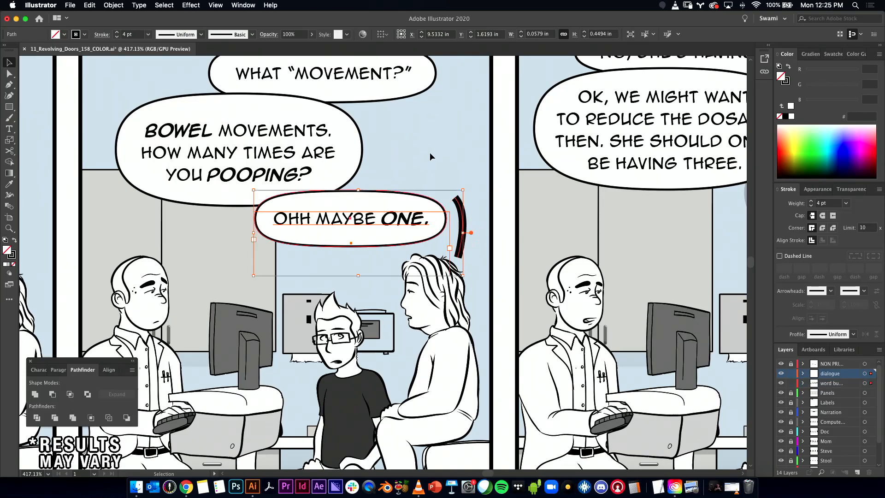
click(477, 218)
drag(464, 225, 401, 120)
- Extend the connector's lower end to the "Ohh maybe one." balloon and bow its curve outward to the right
key(a)
click(398, 154)
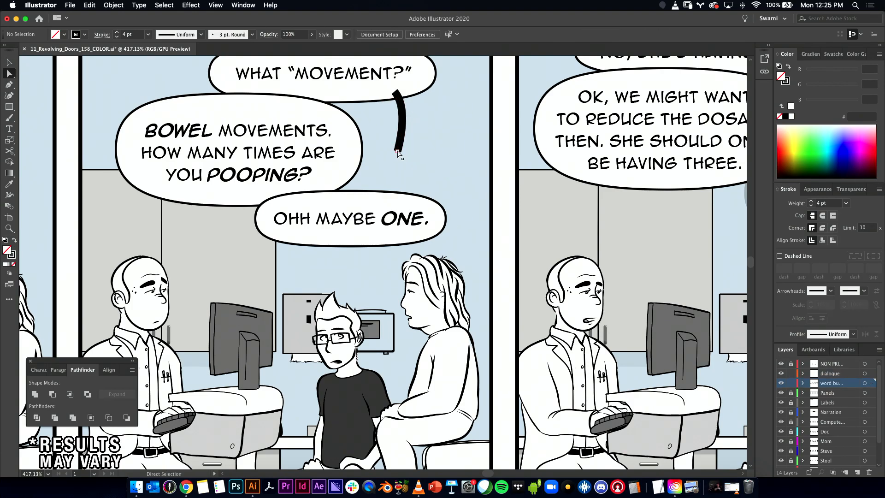
drag(398, 151, 409, 194)
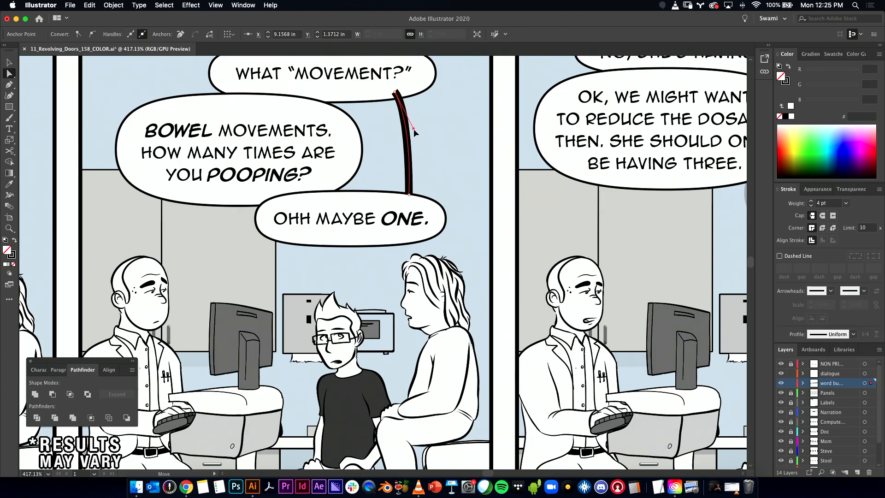
drag(425, 155, 425, 154)
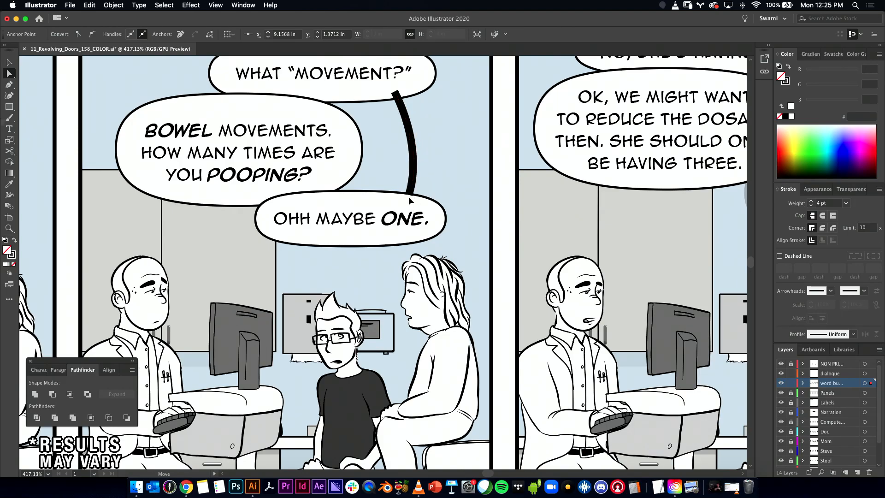
- Place a short copied tapered tail beneath the third panel's "Ohh maybe one." balloon, curving toward the long-haired mother
scroll(409, 201, down, 5)
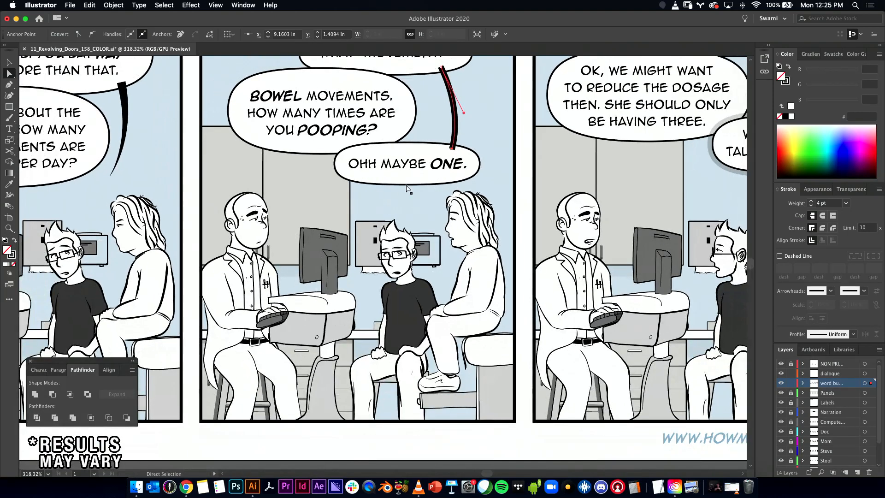
key(v)
click(124, 121)
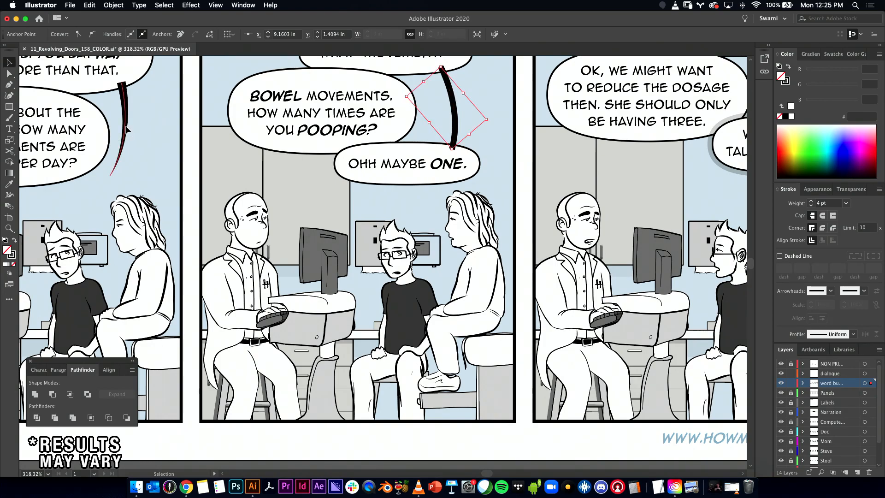
scroll(185, 152, left, 5)
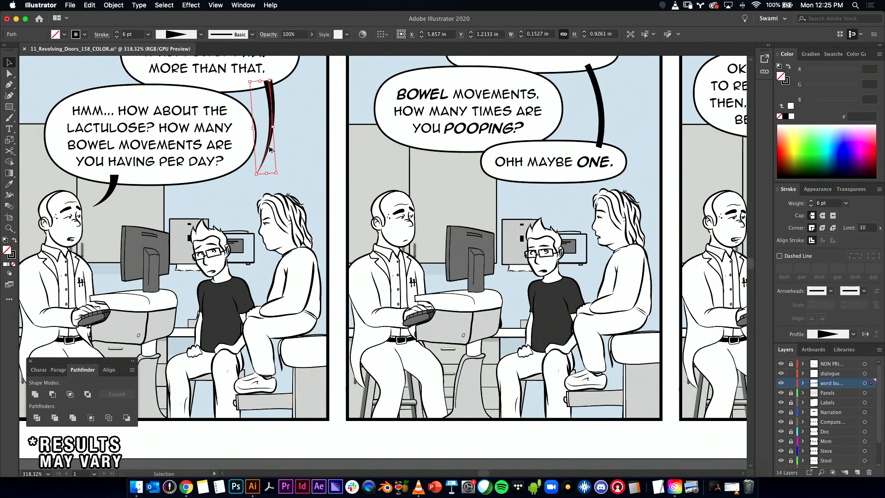
click(576, 259)
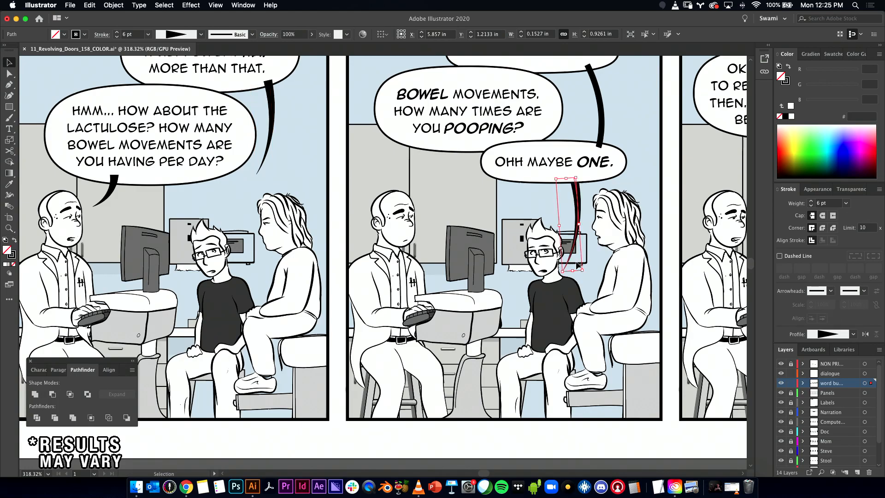
drag(574, 268, 576, 240)
click(546, 218)
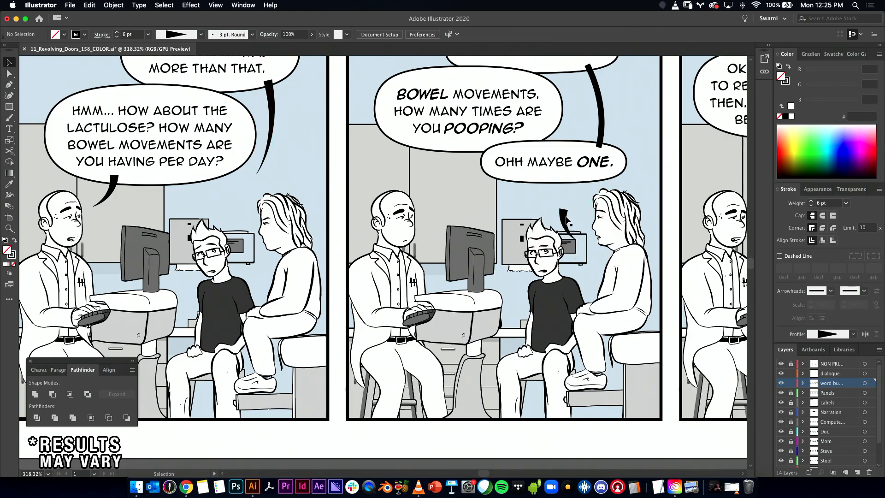
drag(572, 185, 483, 211)
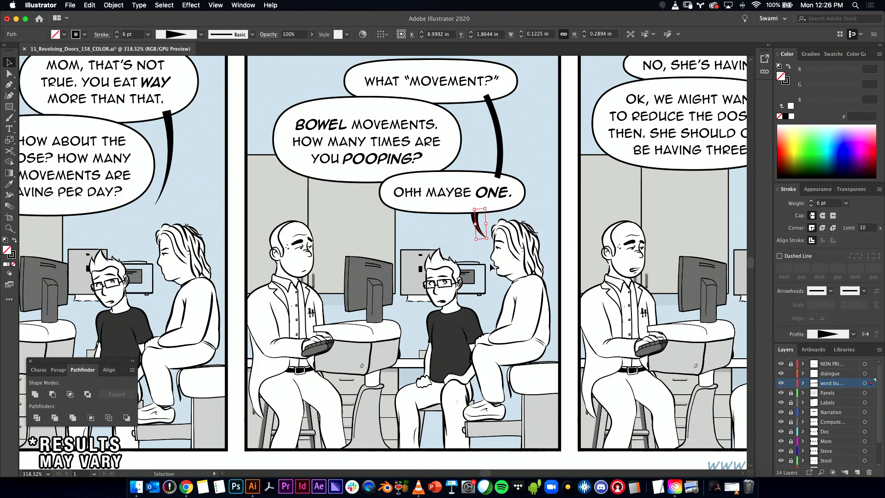
click(503, 165)
click(500, 162)
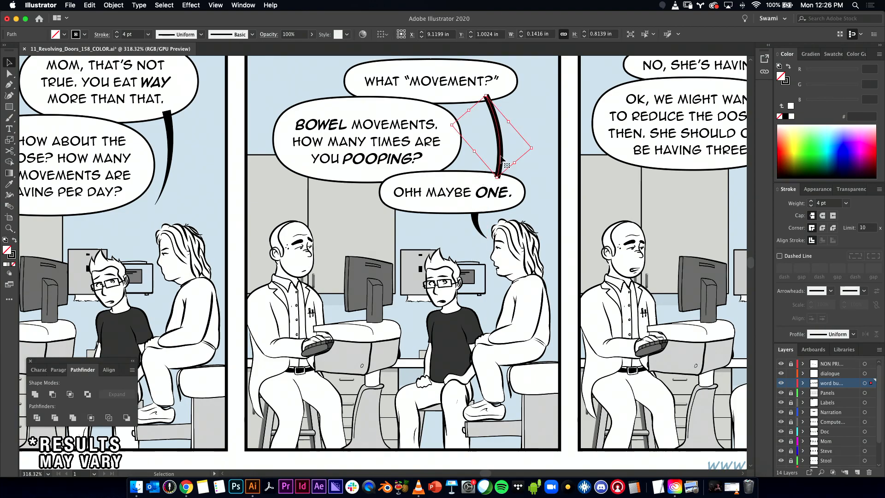
mouse_move(517, 126)
mouse_down()
mouse_move(507, 128)
mouse_move(513, 142)
mouse_up()
click(475, 141)
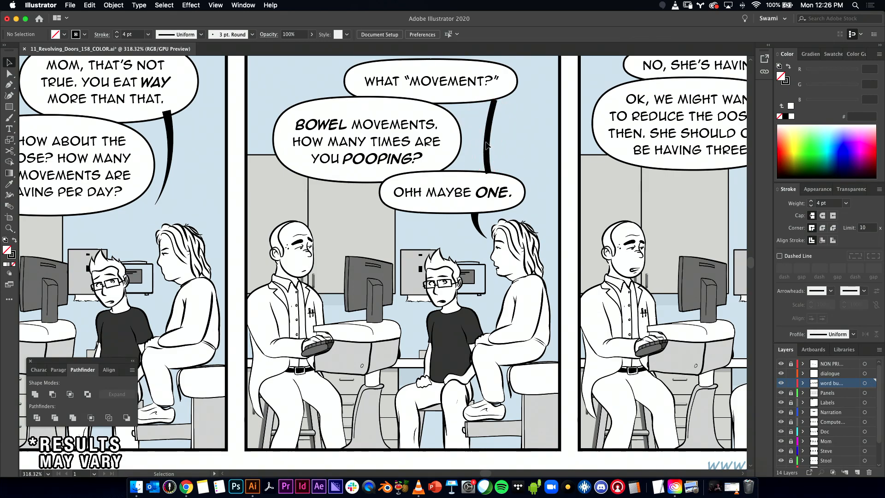
key(ctrl+z)
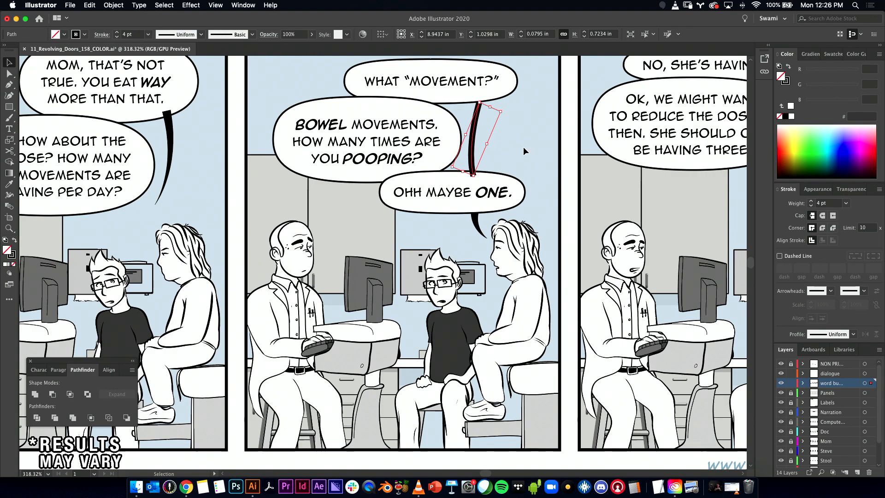
key(ctrl+z)
key(ctrl+shift+z)
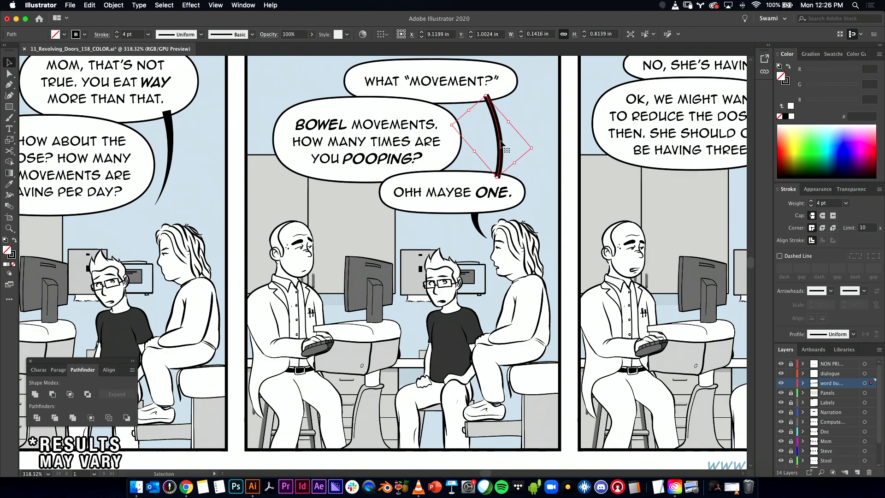
- Shorten and rotate the third panel's connector line, and move it above the "Ohh maybe one." tail
mouse_move(483, 140)
mouse_down()
mouse_move(490, 121)
mouse_move(481, 130)
mouse_move(490, 130)
mouse_move(495, 146)
mouse_up()
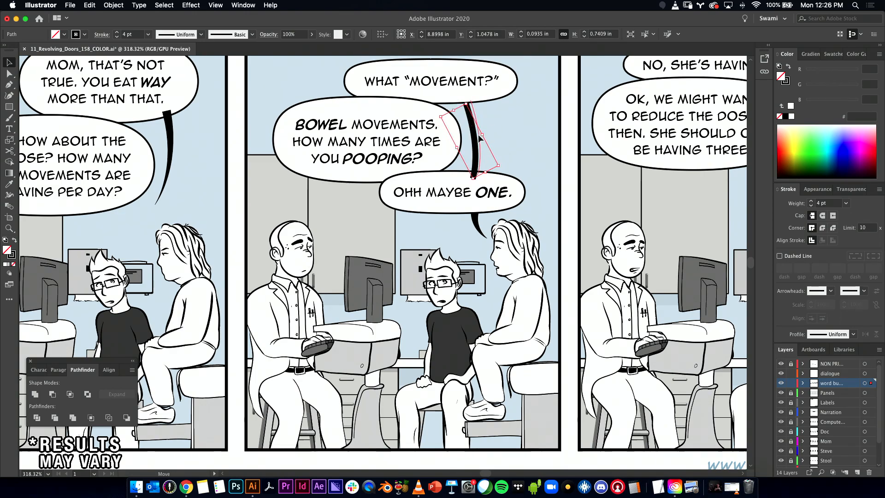
key(a)
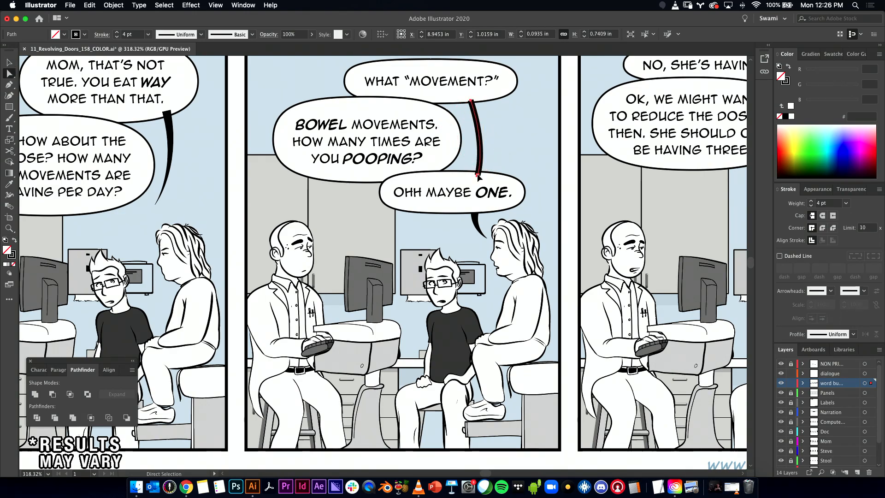
click(487, 150)
click(487, 149)
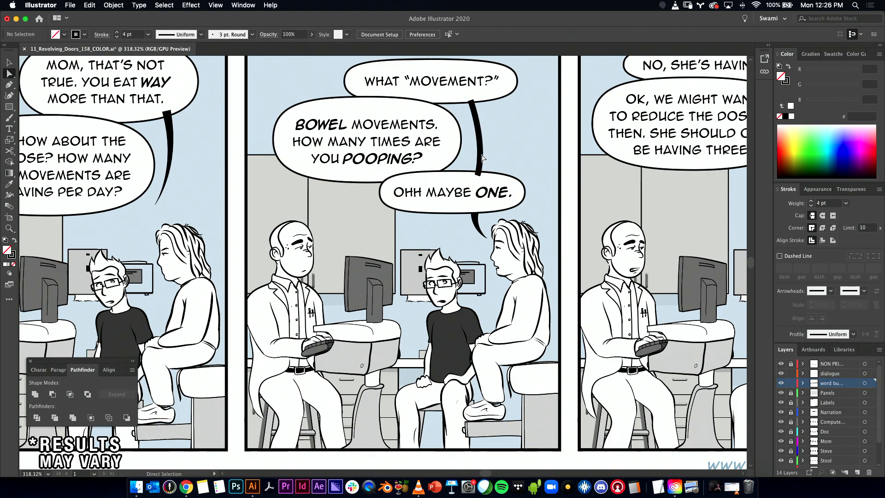
- Extend the connector's upper end to meet the third panel's "What 'movement?'" balloon
click(480, 156)
click(484, 145)
click(477, 116)
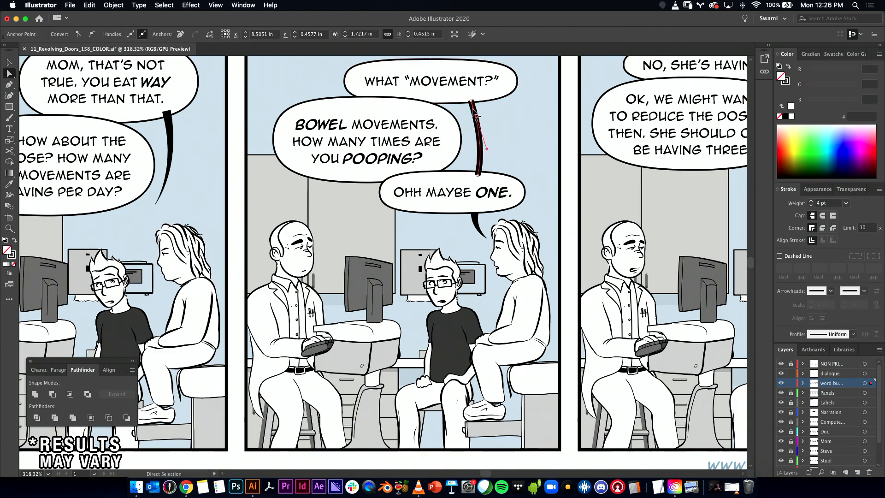
click(486, 146)
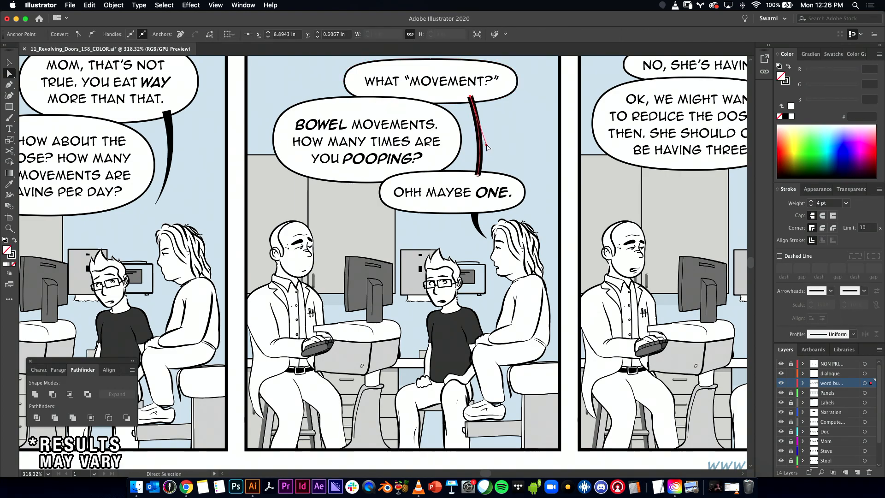
click(487, 148)
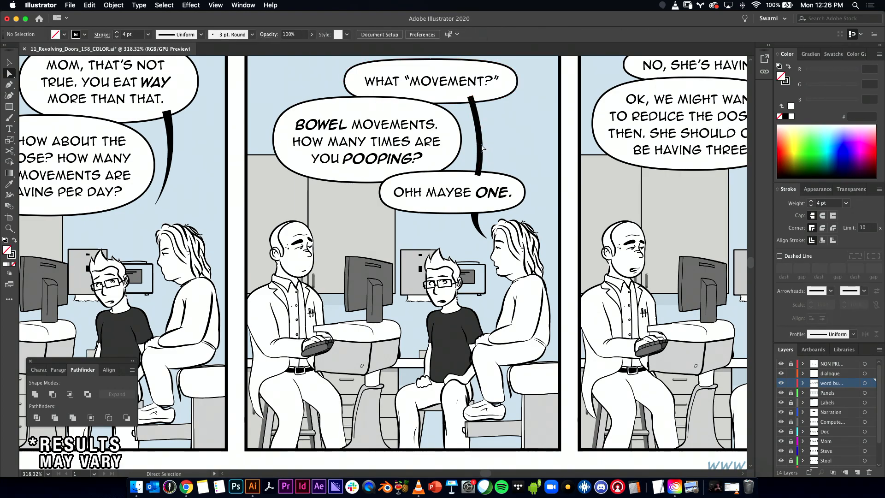
- Soften the connector's outward bow and nudge its lower end slightly left where it meets the "Ohh maybe one." balloon
scroll(481, 146, up, 2)
click(482, 146)
drag(490, 143, 480, 132)
key(super+z)
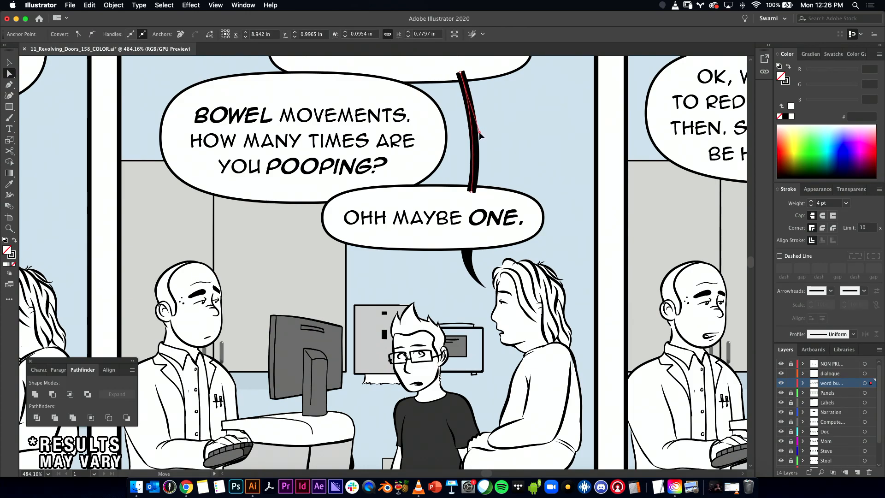
click(507, 140)
drag(555, 203, 472, 221)
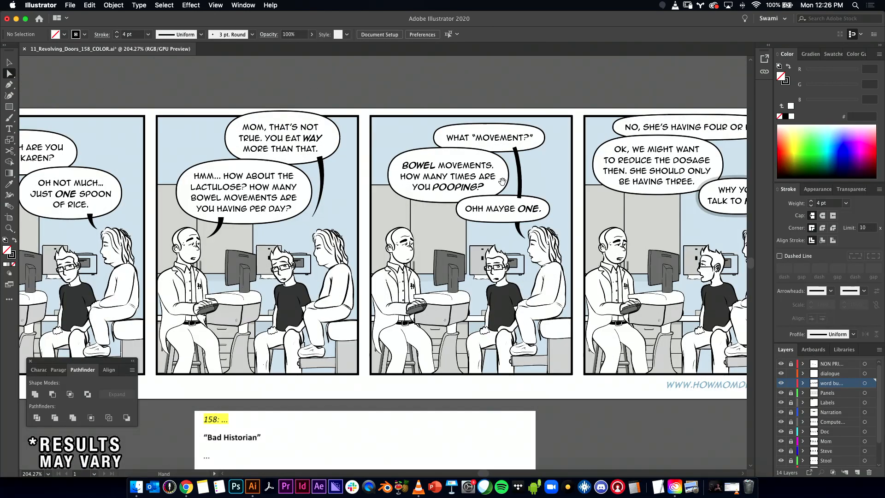
scroll(500, 182, up, 2)
click(526, 205)
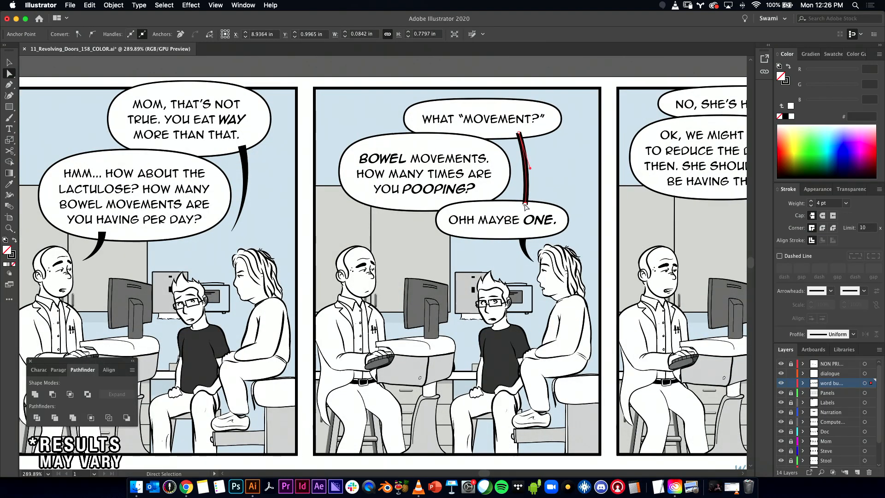
click(526, 205)
drag(524, 204, 523, 203)
click(550, 189)
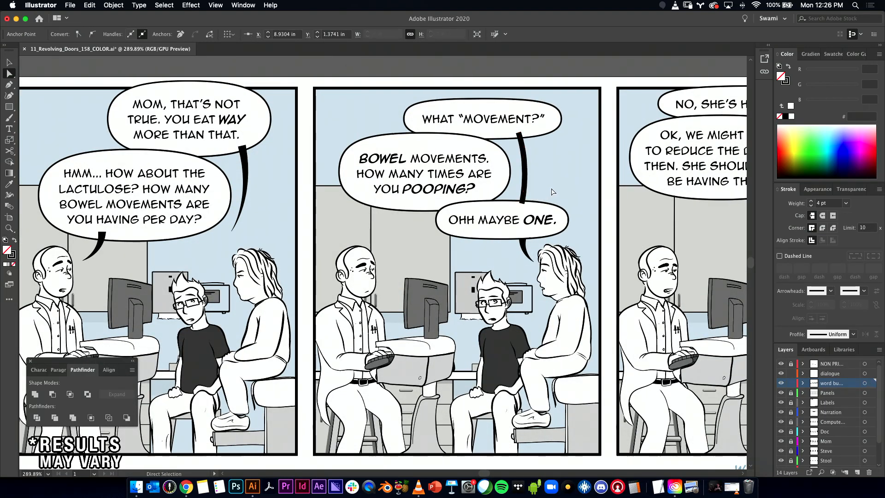
- Shift the tip of the tapered tail under the "Ohh maybe one." balloon slightly left
key(v)
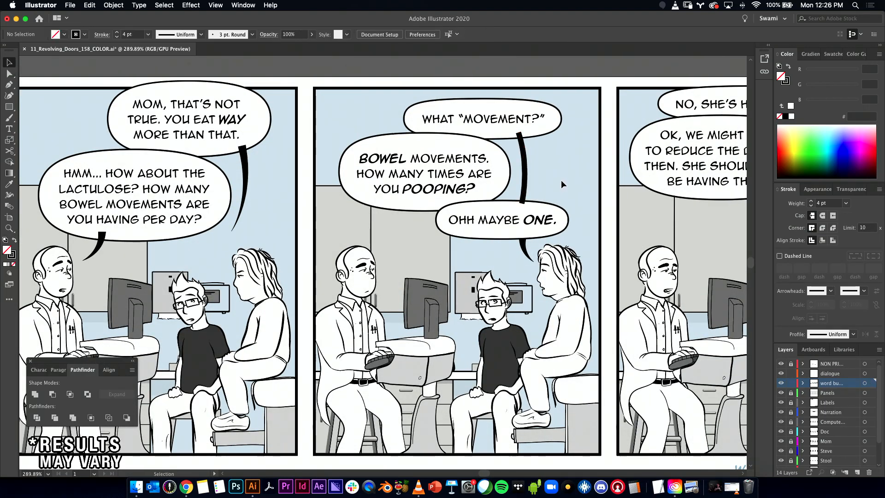
click(524, 252)
key(a)
click(530, 261)
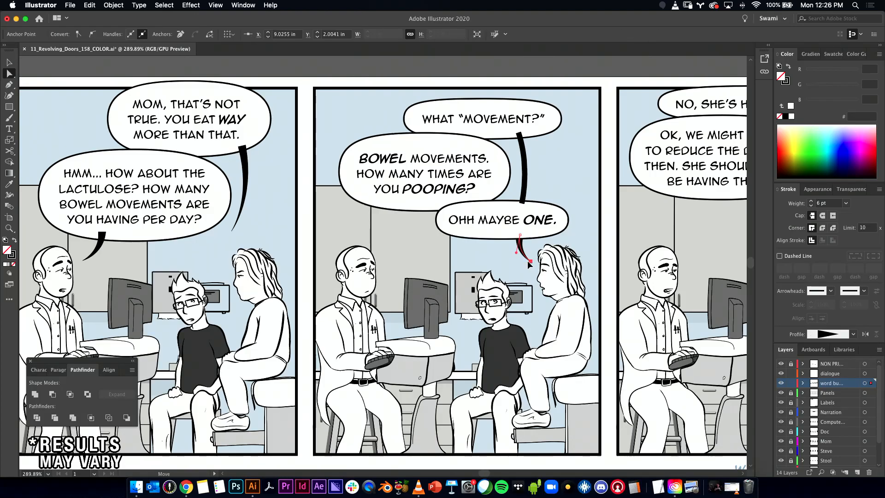
drag(524, 262, 525, 261)
key(v)
click(530, 246)
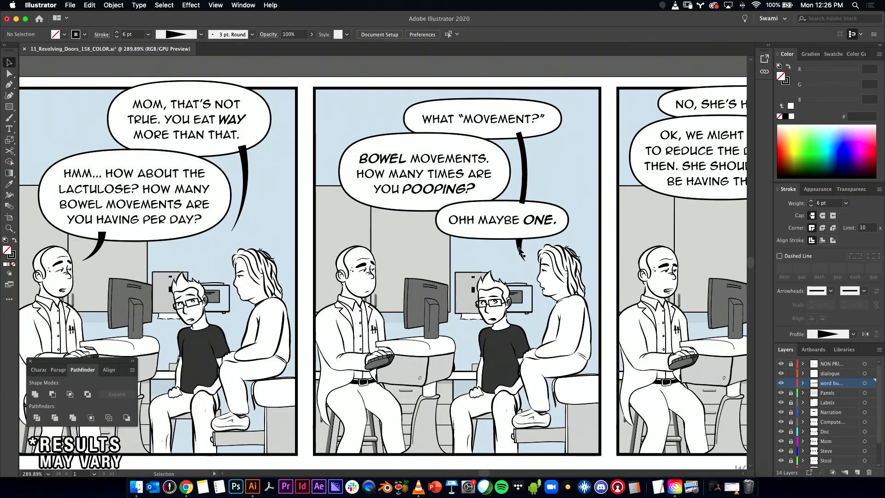
click(520, 246)
click(591, 215)
- Copy a tapered tail beneath the third panel's "Bowel movements" balloon, curving down toward the man in the black T-shirt
drag(99, 251, 446, 256)
drag(423, 210, 421, 203)
click(408, 237)
drag(412, 238, 263, 226)
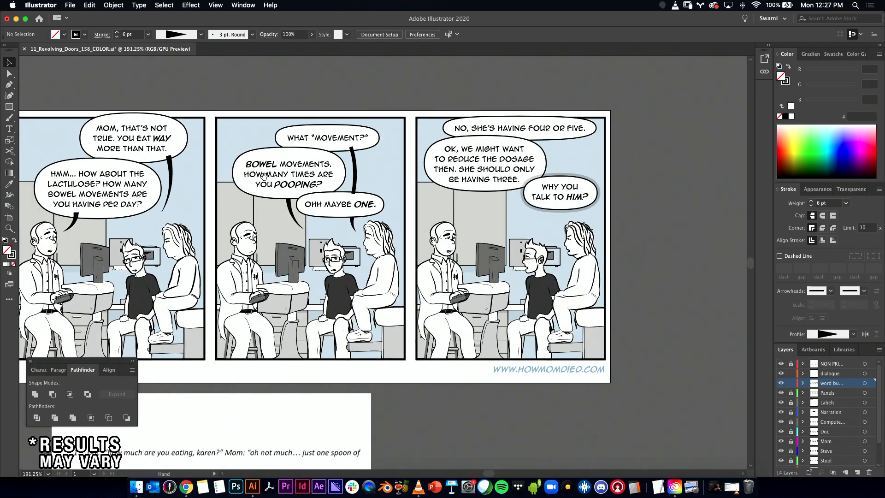
- Copy the second panel's long tail to the fourth panel's "No, she's having four or five." balloon, reaching behind the lower balloon toward the black-shirted man
drag(171, 180, 555, 157)
drag(544, 189, 572, 246)
scroll(578, 205, up, 3)
drag(607, 180, 576, 180)
drag(580, 248, 577, 251)
click(662, 153)
scroll(662, 152, right, 2)
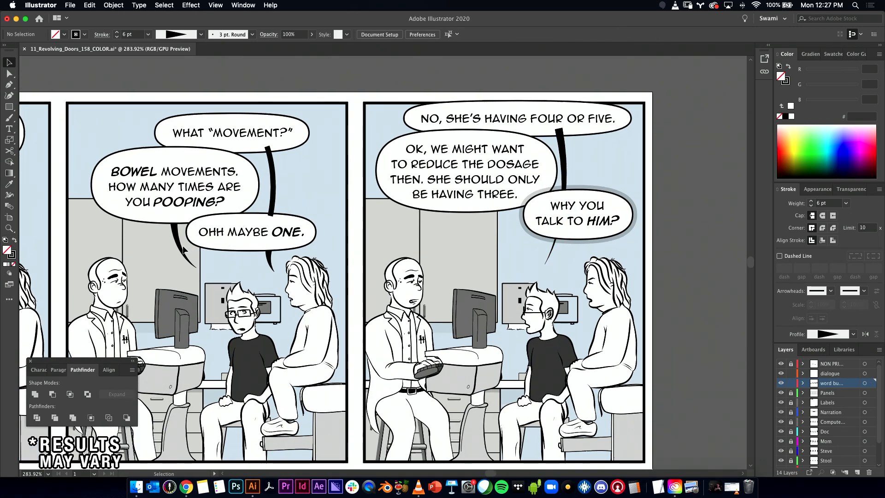
- Add copied tapered tails beneath the fourth panel's "OK, we might want" balloon toward the doctor and "Why you talk to him?" balloon toward the mother
scroll(182, 249, left, 10)
drag(180, 234, 707, 223)
drag(708, 223, 436, 252)
click(395, 235)
key(space)
click(559, 249)
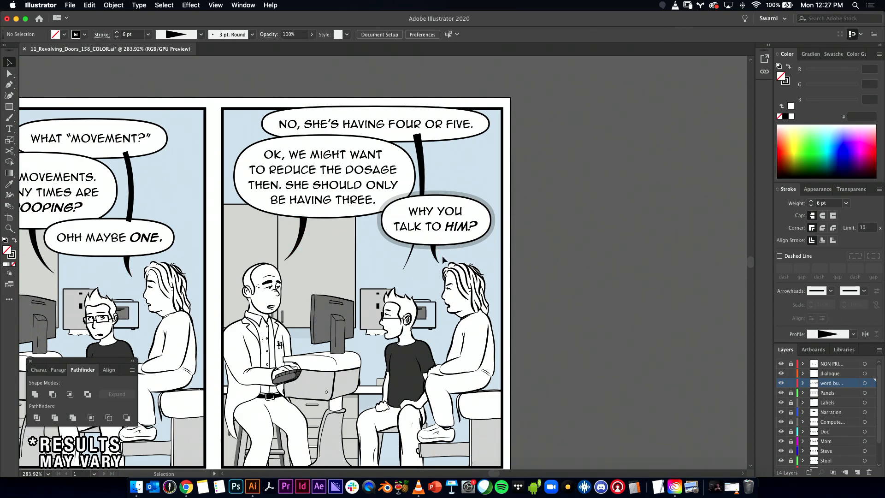
- Cut the "Why you talk to him?" tail, paste it in front of the balloon's glow, and fit it to the balloon's lower edge
click(434, 258)
key(super+x)
key(super+f)
click(528, 244)
mouse_move(528, 244)
mouse_down()
mouse_move(456, 236)
mouse_move(530, 250)
mouse_up()
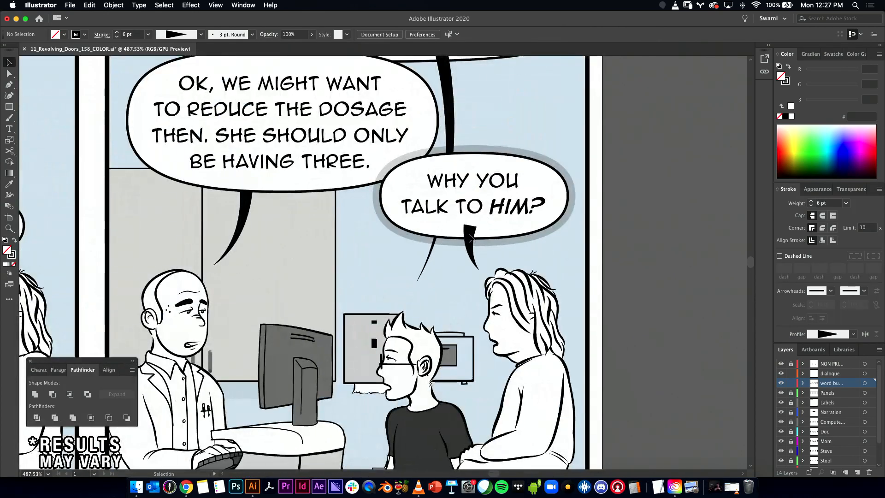
click(472, 228)
drag(475, 225, 477, 258)
click(588, 239)
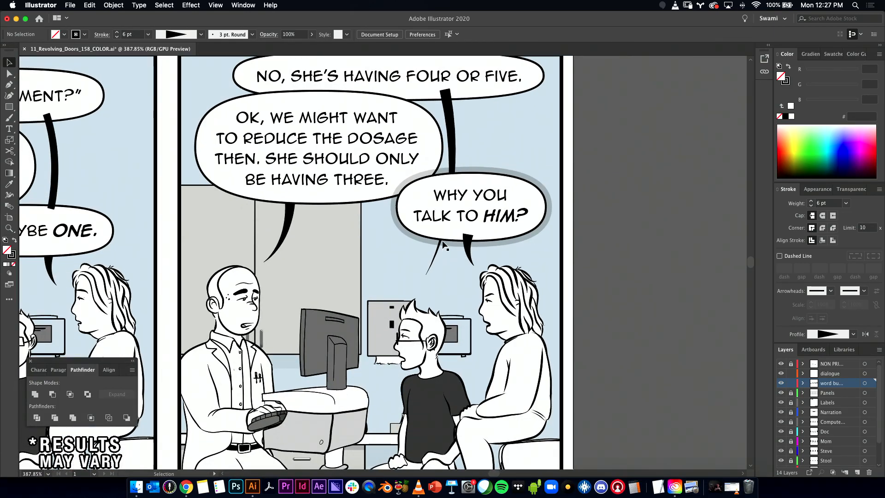
click(471, 239)
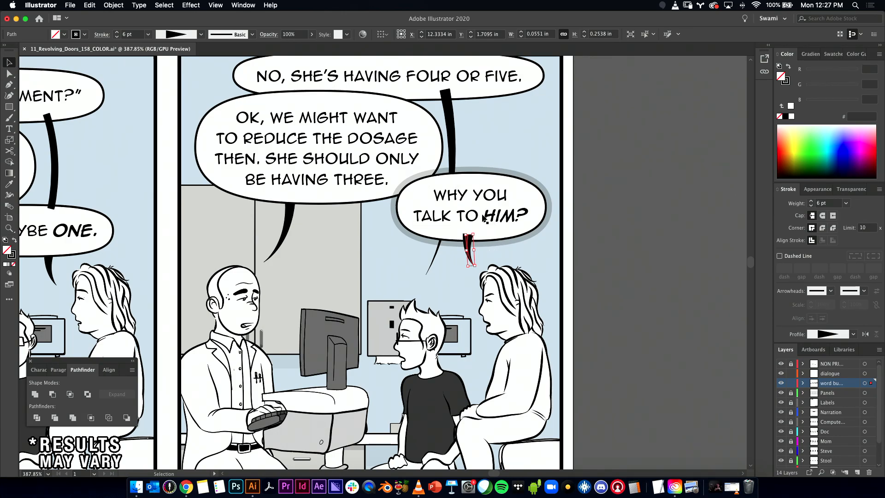
click(466, 252)
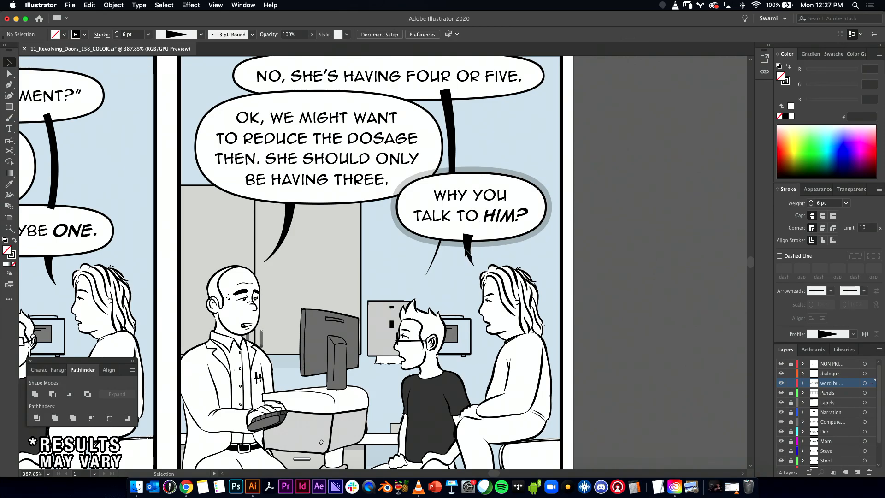
click(439, 252)
scroll(438, 253, up, 3)
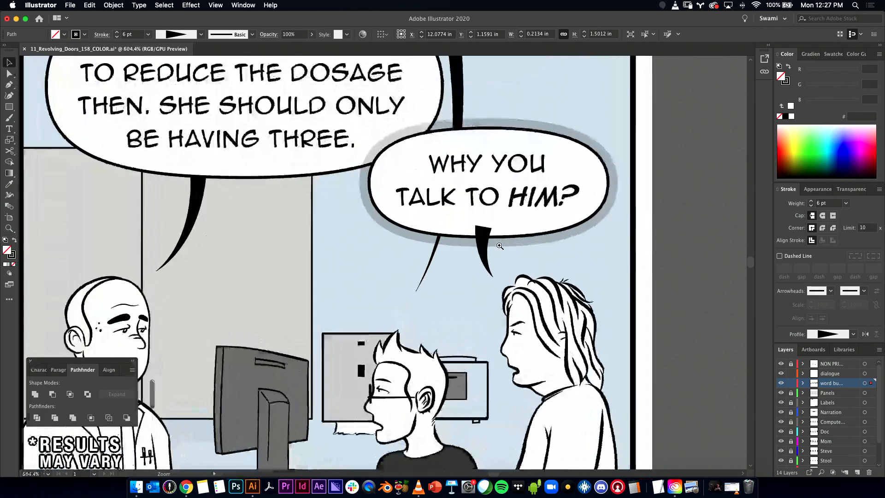
drag(636, 222, 459, 199)
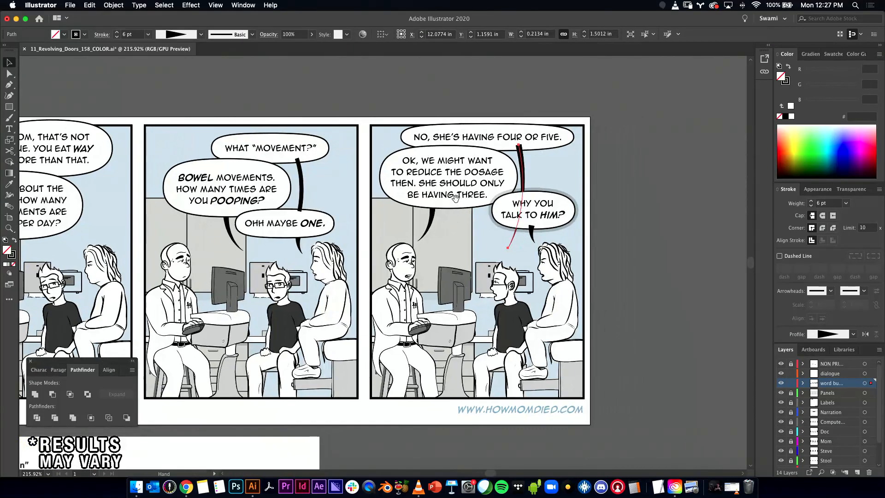
- Reshape the long tail under the second panel's "Mom, that's not true" balloon, lengthening it and bowing its curve outward to the right
drag(391, 181, 551, 163)
drag(344, 208, 318, 203)
mouse_move(346, 212)
mouse_down()
mouse_move(453, 229)
mouse_move(244, 243)
mouse_move(272, 241)
mouse_move(257, 236)
mouse_move(249, 255)
mouse_move(258, 228)
mouse_move(322, 221)
mouse_move(338, 192)
mouse_move(332, 233)
mouse_move(350, 205)
mouse_move(348, 175)
mouse_move(338, 200)
mouse_up()
click(253, 125)
key(a)
click(338, 178)
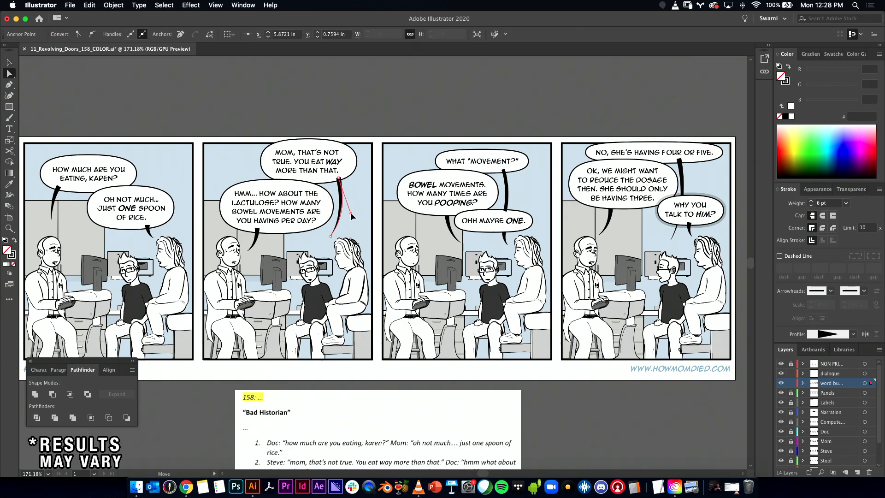
key(v)
click(382, 213)
click(337, 220)
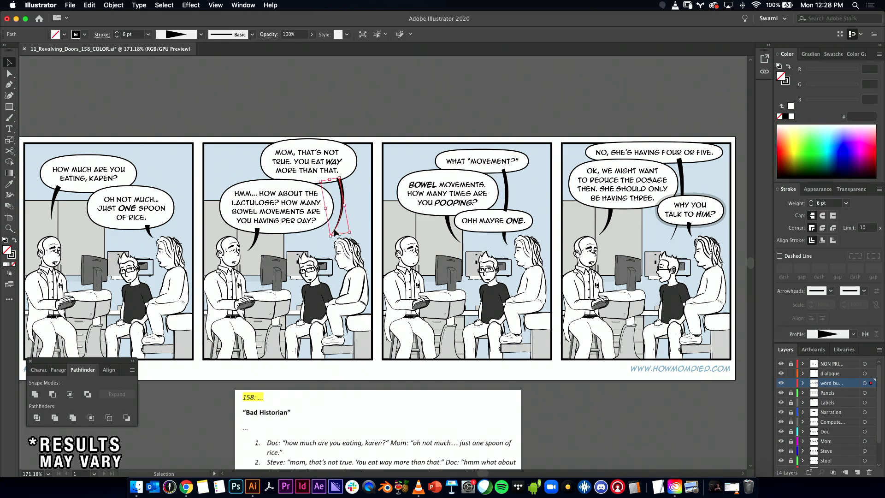
click(378, 209)
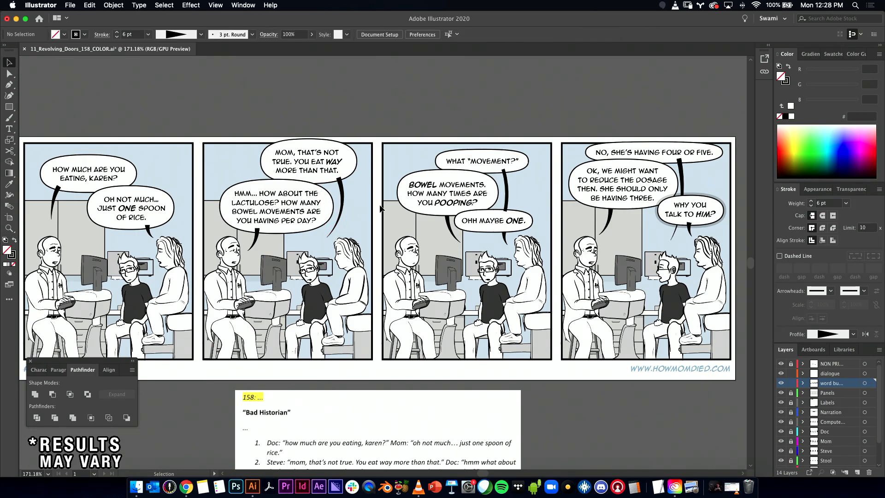
- Shift the long tail under the second panel's "Mom, that's not true" balloon slightly to the left
key(a)
click(344, 199)
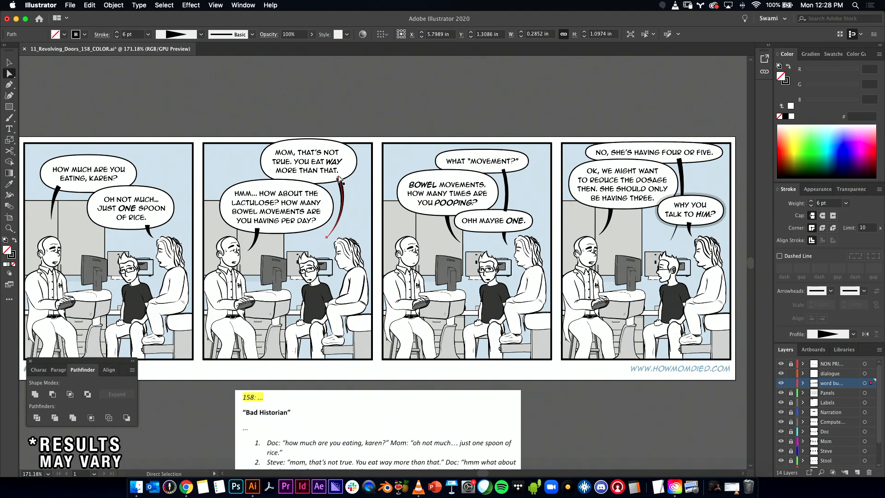
key(v)
drag(345, 208, 343, 209)
click(366, 210)
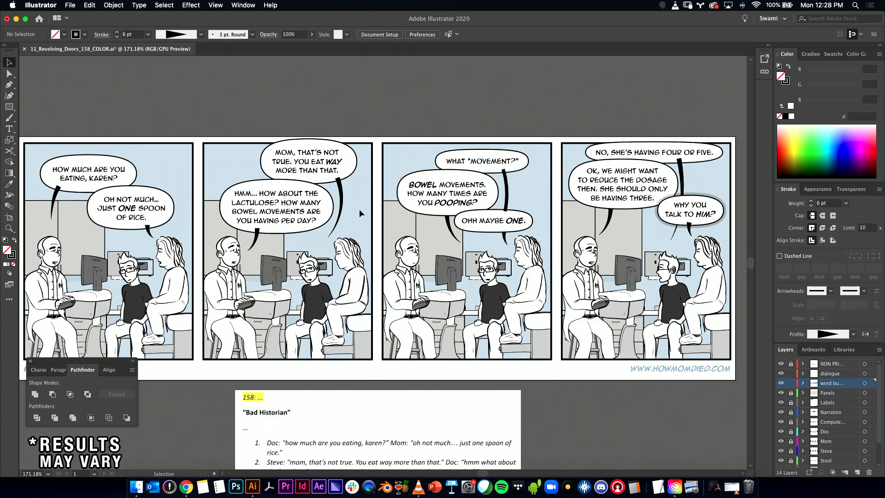
mouse_move(359, 210)
mouse_down()
mouse_move(406, 201)
mouse_move(351, 204)
mouse_up()
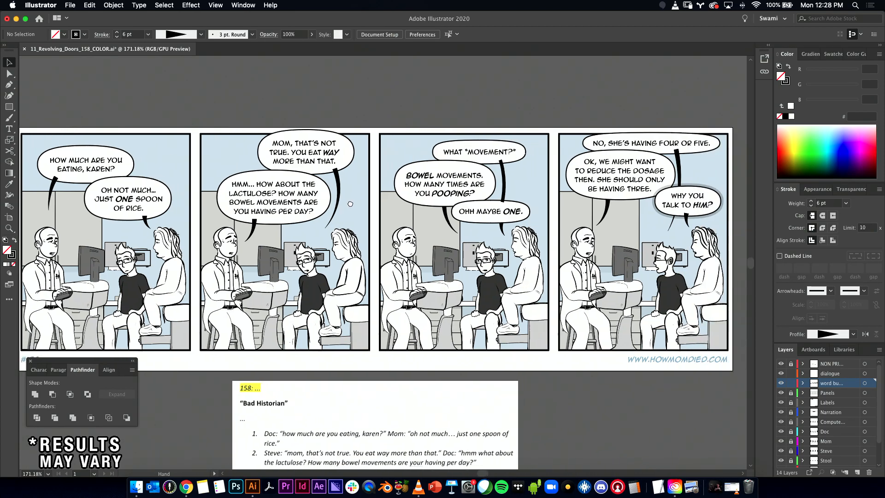
- Select every balloon tail with the same appearance as the "Why you talk to him?" tail, plus the third panel's connector line
click(164, 6)
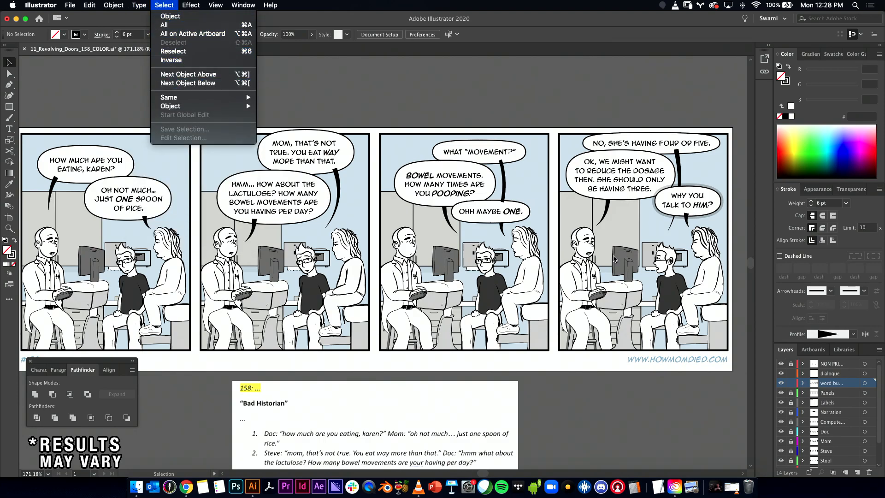
click(579, 261)
click(687, 223)
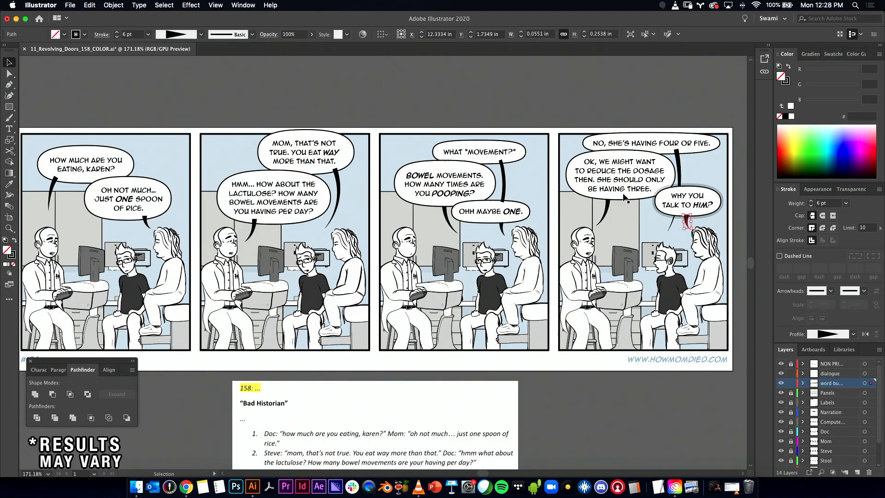
click(160, 6)
mouse_move(218, 99)
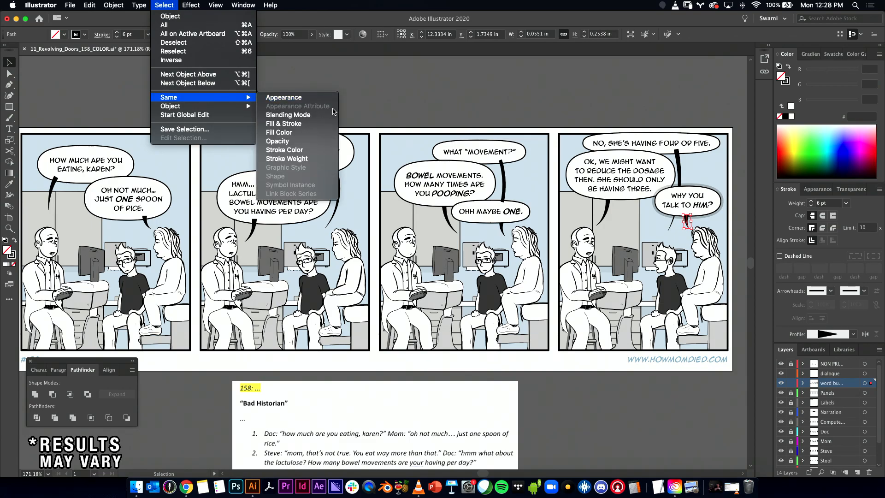
click(295, 98)
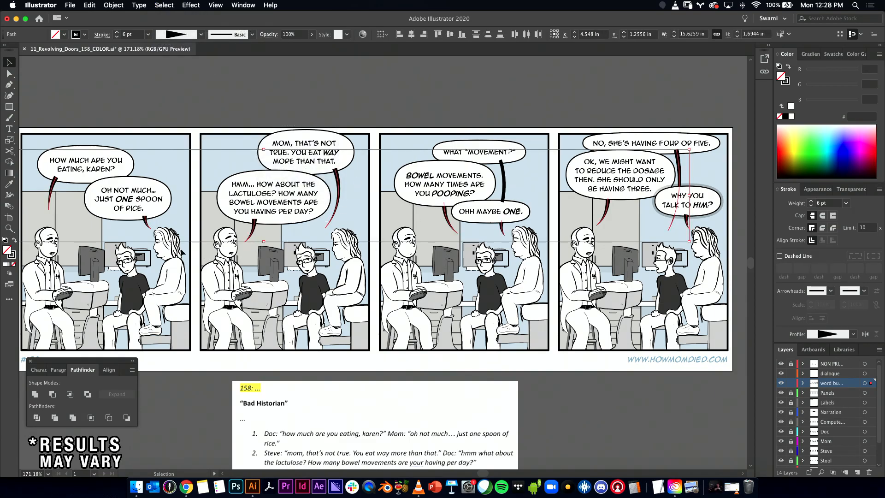
shift+click(505, 189)
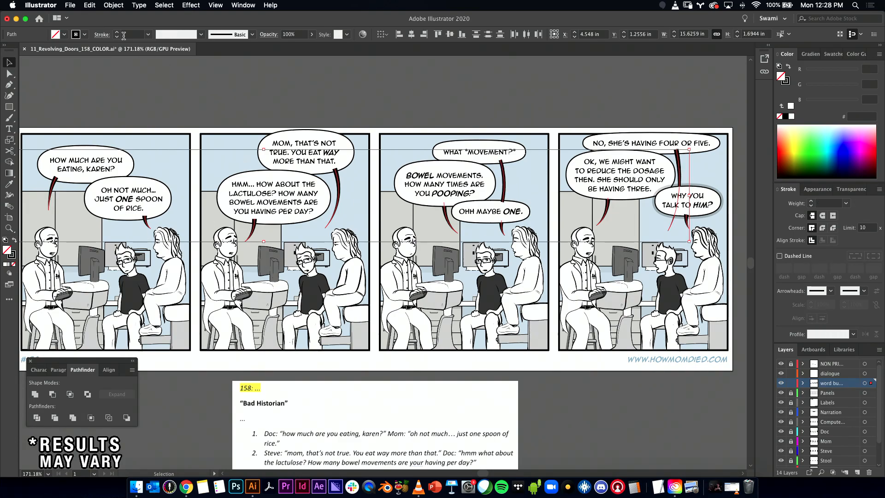
- Outline the strokes of the selected tails and connector, and match them to the balloons' white fill and 1 pt black outline
click(121, 7)
mouse_move(138, 5)
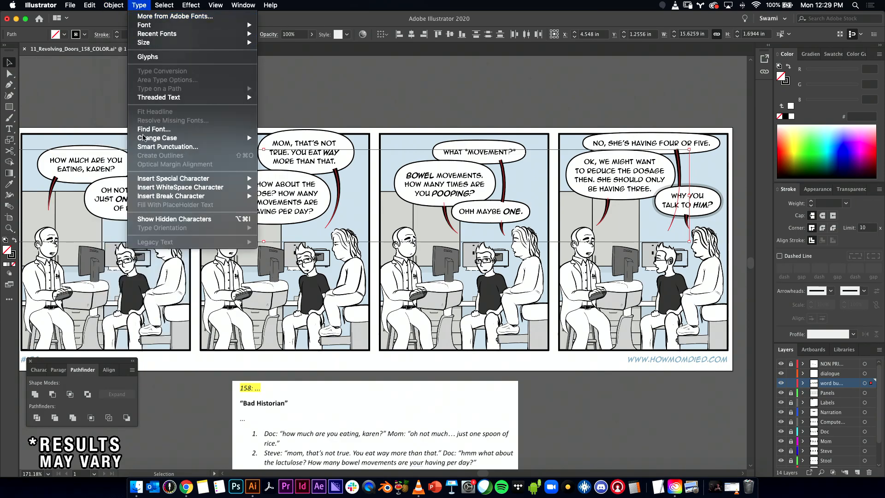
mouse_move(141, 211)
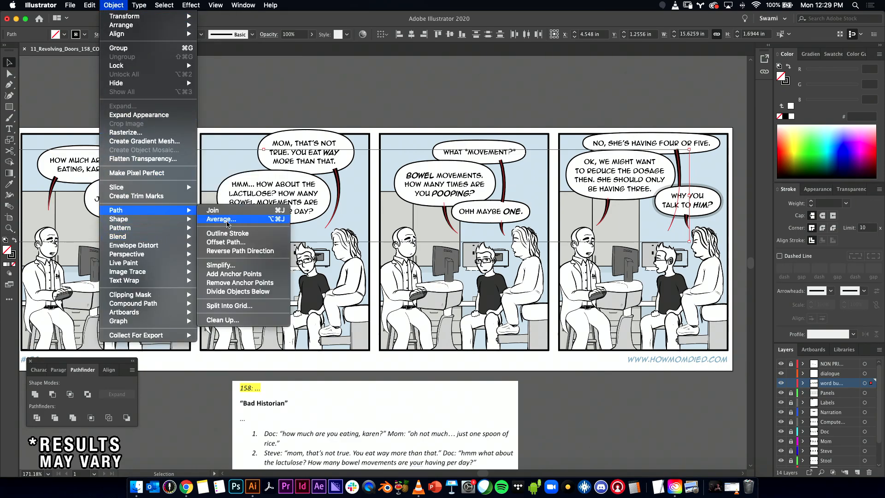
click(227, 233)
key(i)
click(118, 147)
key(v)
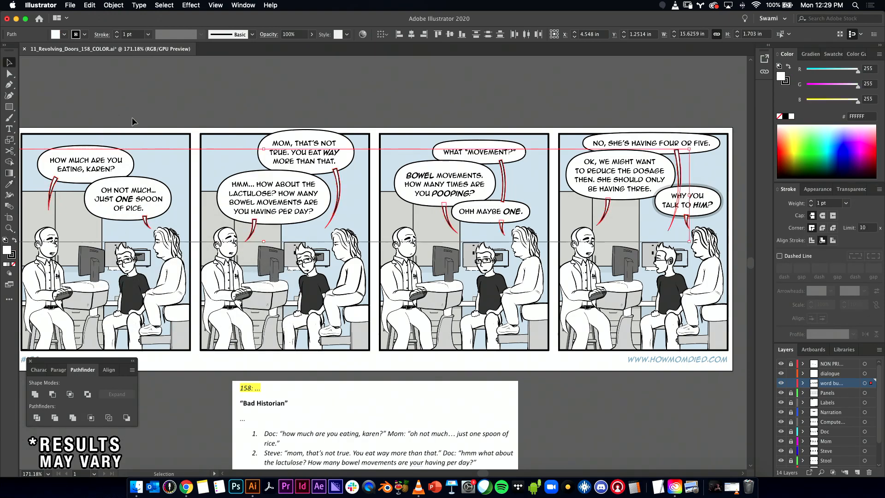
click(37, 144)
- Unite the first panel's "How much are you eating, Karen?" and "Oh not much" balloons with their respective tails
drag(121, 177, 211, 178)
drag(122, 200, 349, 231)
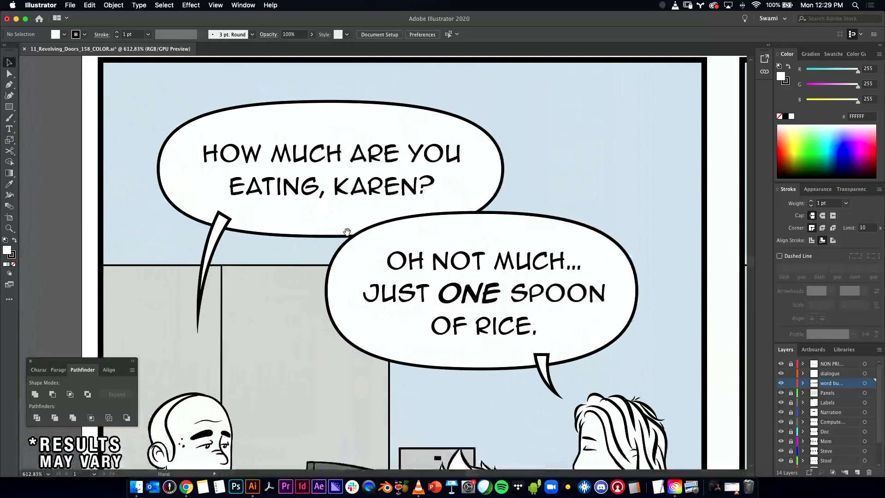
click(208, 250)
shift+click(271, 129)
click(35, 394)
drag(547, 341, 380, 274)
click(383, 308)
shift+click(389, 298)
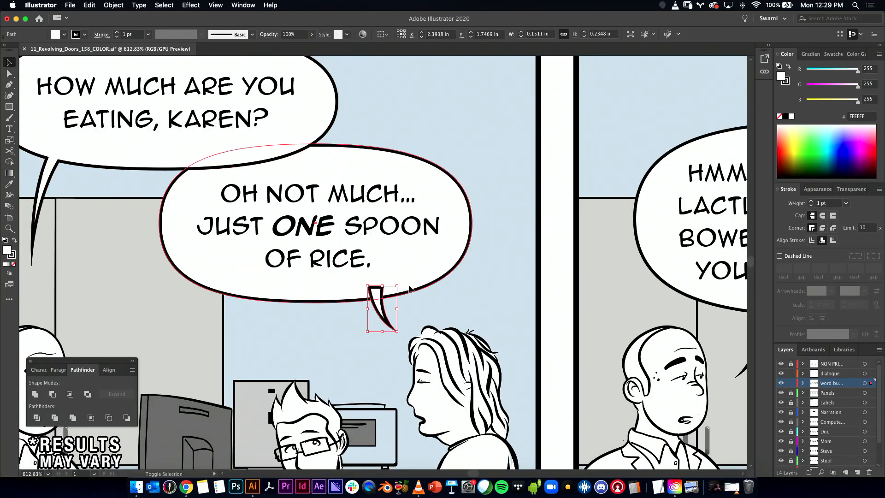
click(35, 394)
- Unite the second panel's "Hmm... how about the lactulose?" and "Mom, that's not true" balloons with their respective tails
drag(493, 254, 44, 226)
click(317, 313)
shift+click(355, 278)
click(35, 394)
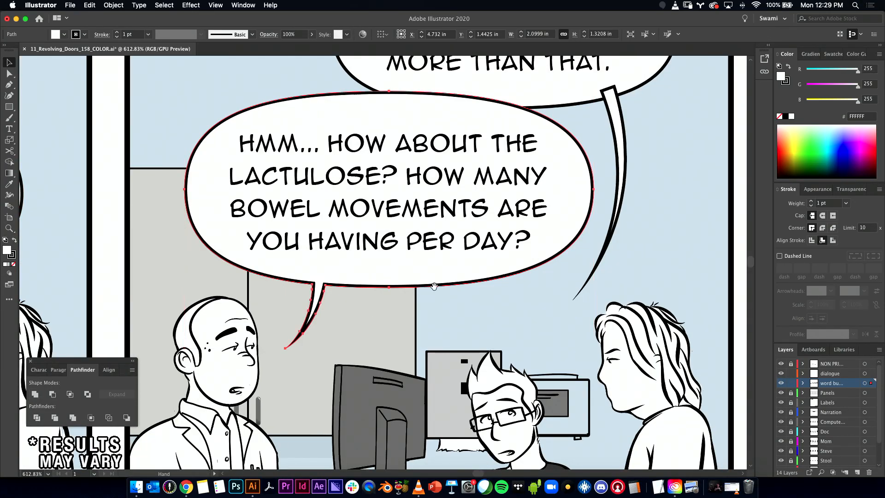
drag(620, 131, 432, 252)
click(433, 254)
shift+click(405, 87)
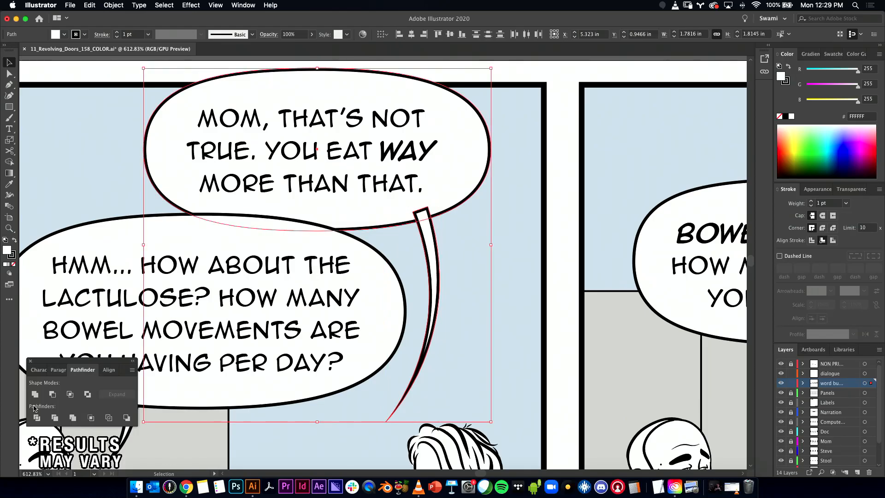
click(36, 394)
- Unite the third panel's "What 'movement?'" and "Ohh maybe one" balloons with their connector and tail, and the "Bowel movements" balloon with its tail
drag(730, 299, 290, 302)
drag(180, 294, 152, 286)
drag(88, 270, 230, 241)
click(238, 231)
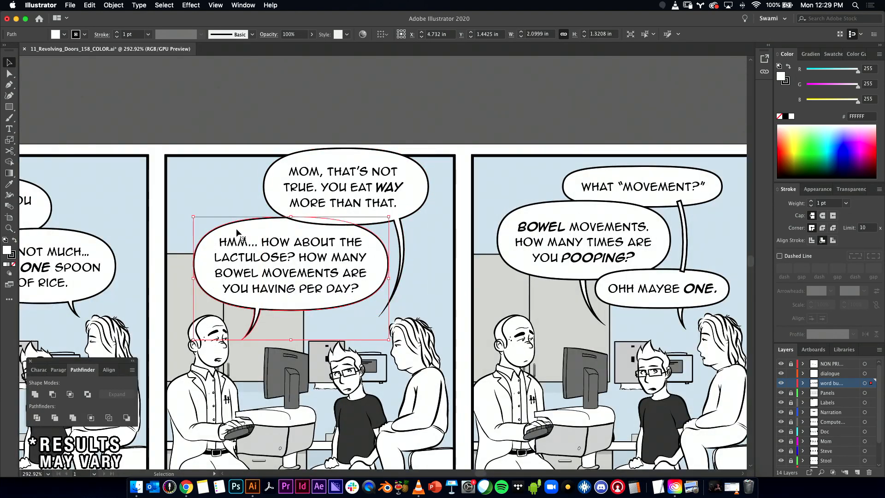
scroll(405, 169, right, 10)
scroll(405, 169, down, 3)
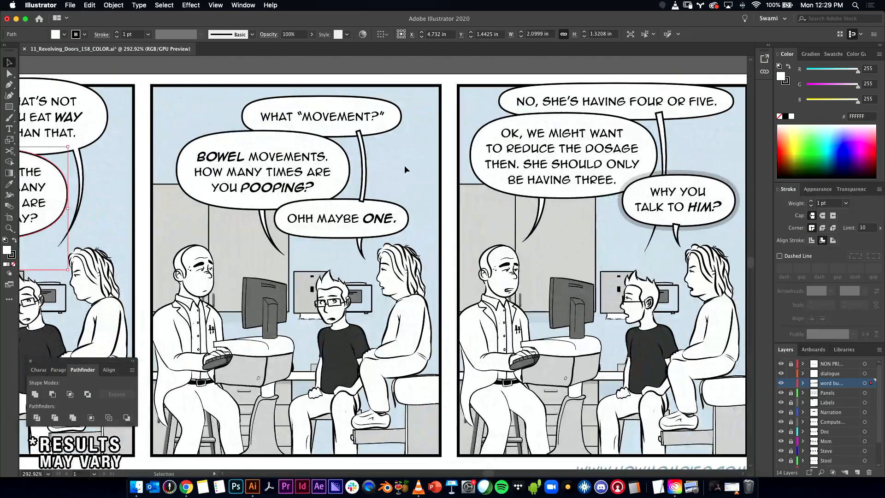
click(372, 107)
shift+click(374, 233)
shift+click(362, 252)
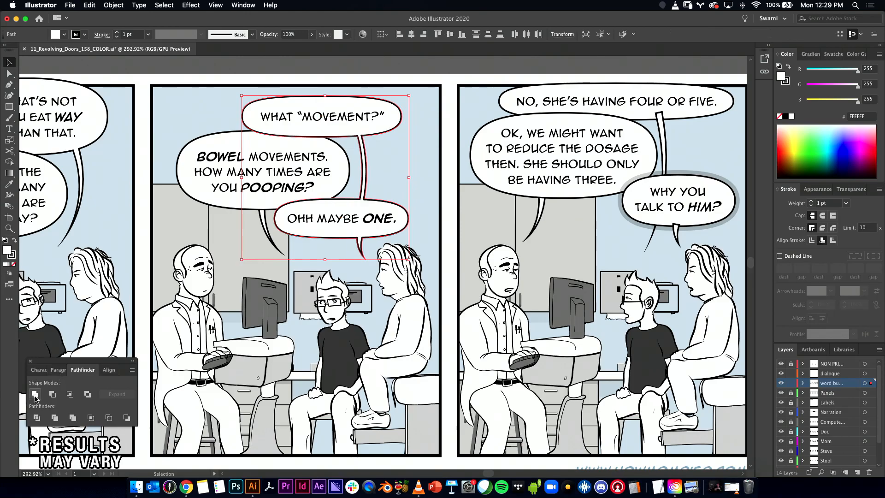
click(262, 214)
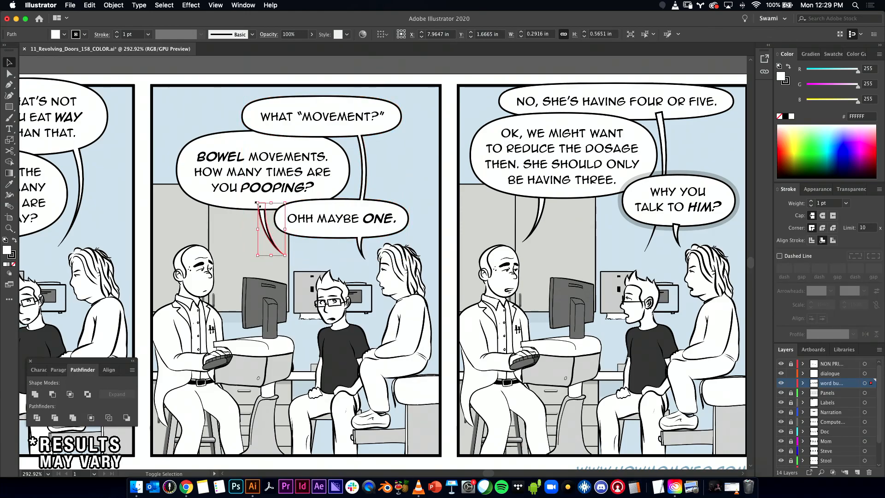
shift+click(255, 203)
click(35, 394)
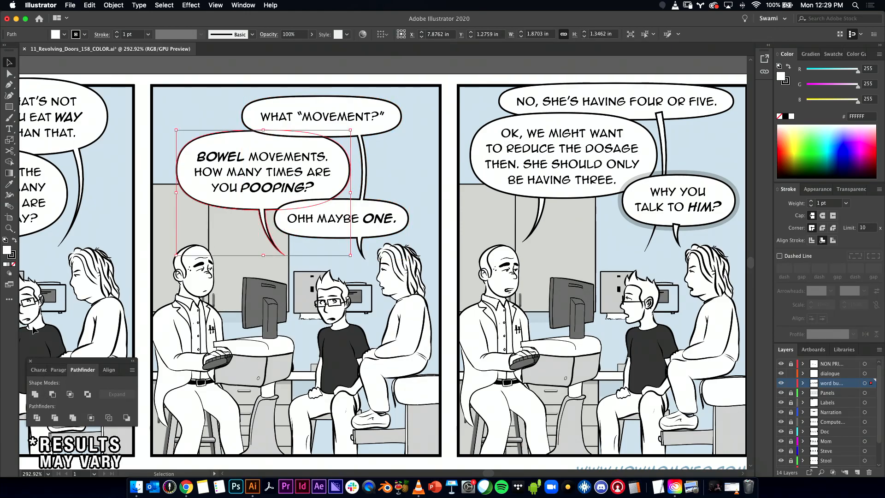
- Unite each of the fourth panel's three balloons with its own tail
scroll(419, 173, right, 5)
click(438, 119)
shift+click(432, 70)
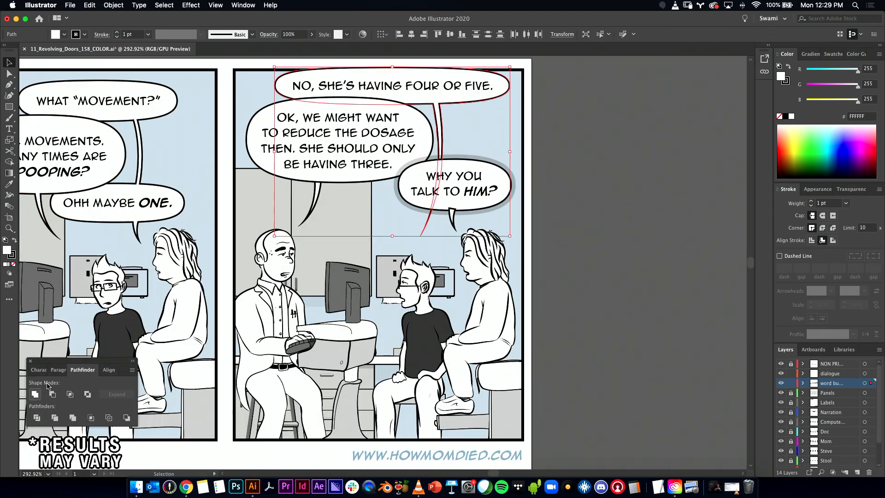
click(35, 394)
click(323, 181)
shift+click(327, 179)
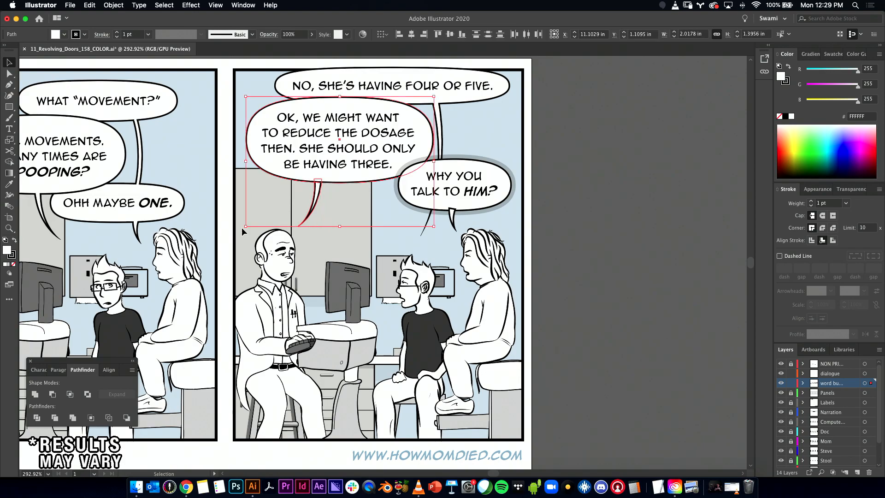
click(35, 394)
click(447, 229)
click(448, 211)
shift+click(454, 221)
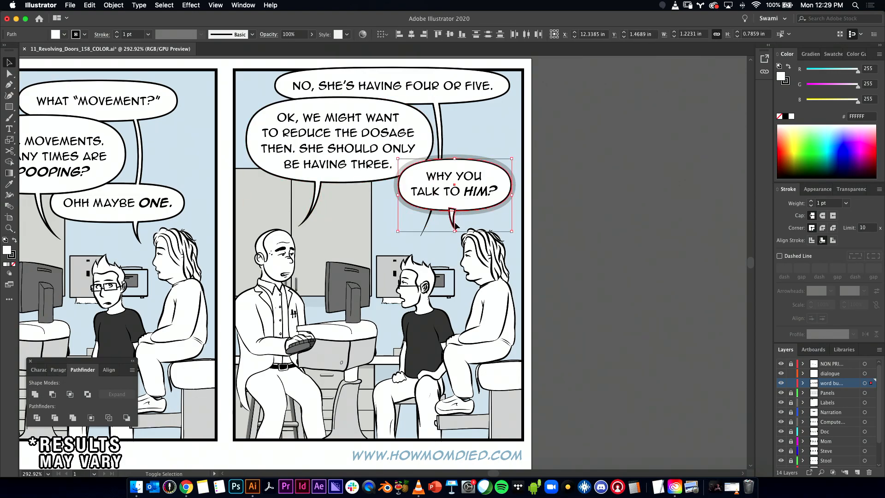
click(35, 394)
click(512, 188)
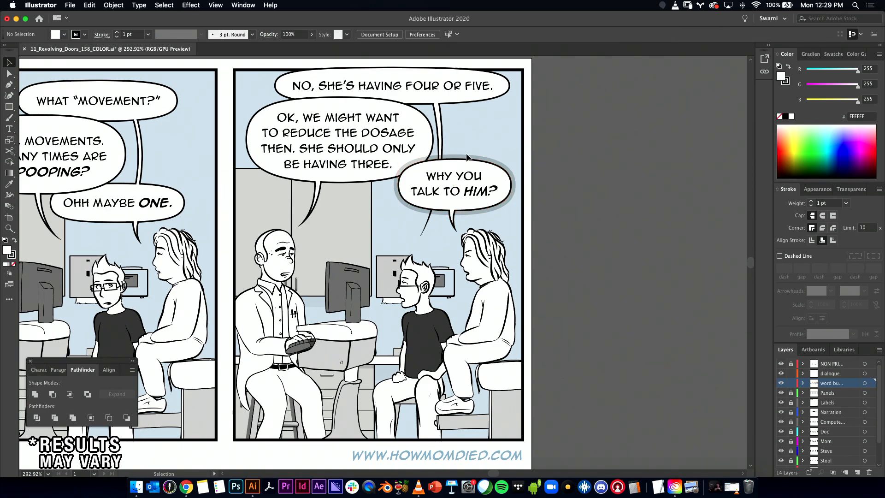
- Copy the fourth panel's frame rectangle from the unlocked Panels layer, and lock that layer again
drag(389, 166, 416, 237)
click(436, 131)
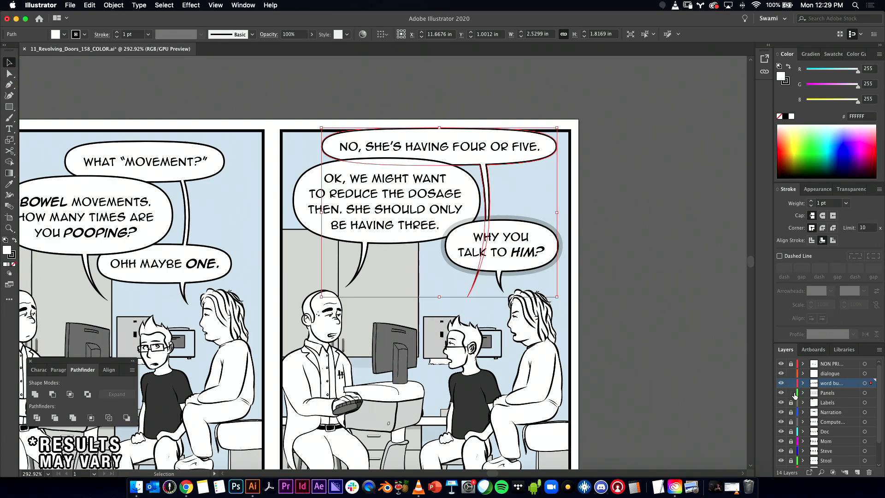
click(286, 169)
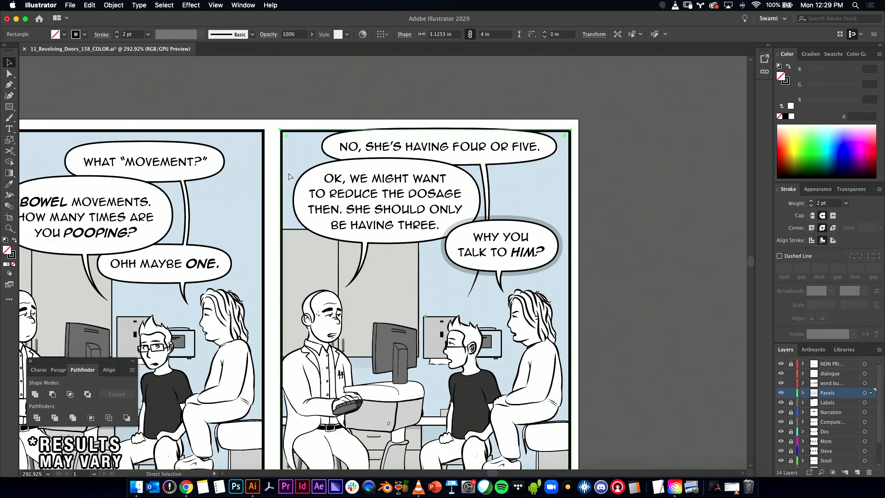
click(790, 392)
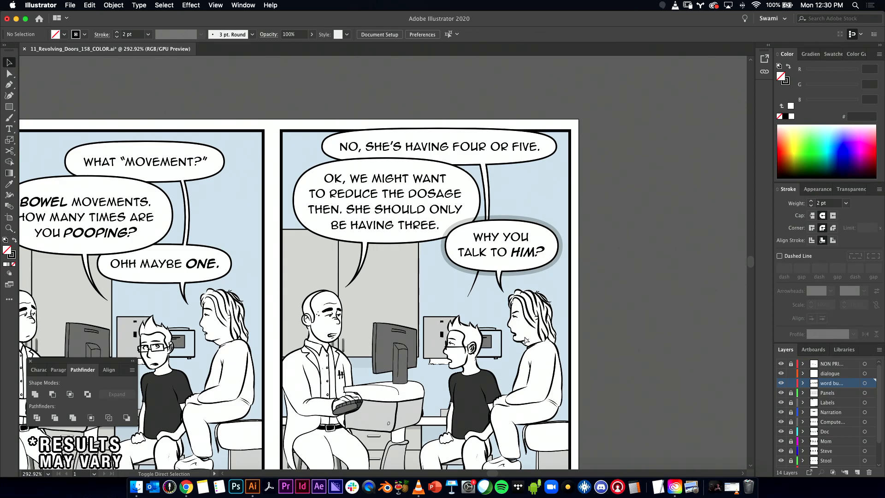
- Paste the frame copy in place on the word balloon layer and use it as a clipping mask for the "No, she's having four or five." balloon
click(504, 305)
scroll(370, 149, up, 6)
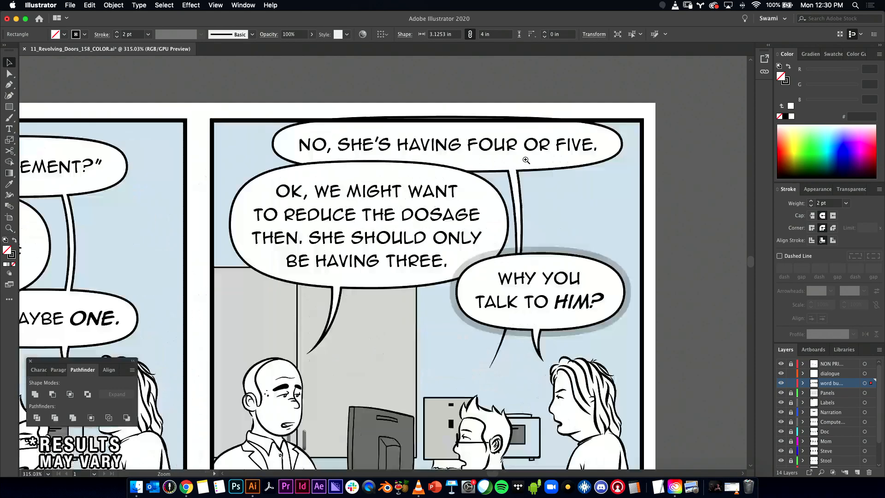
click(184, 159)
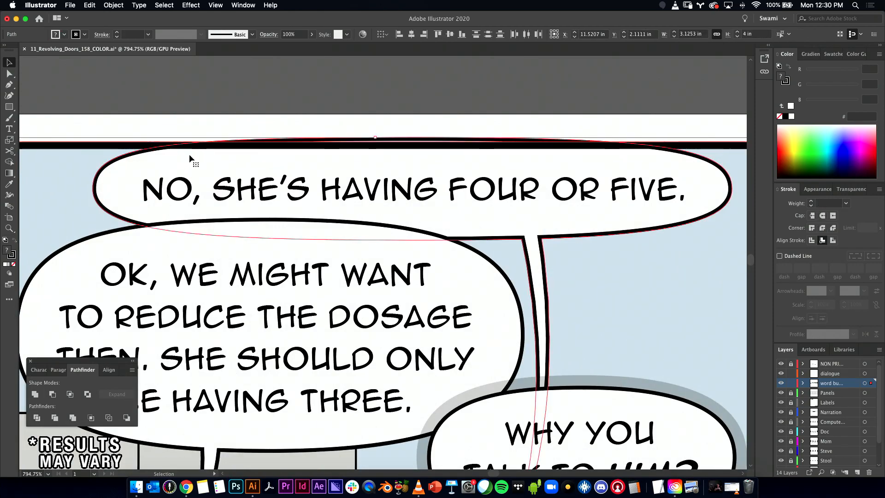
click(114, 5)
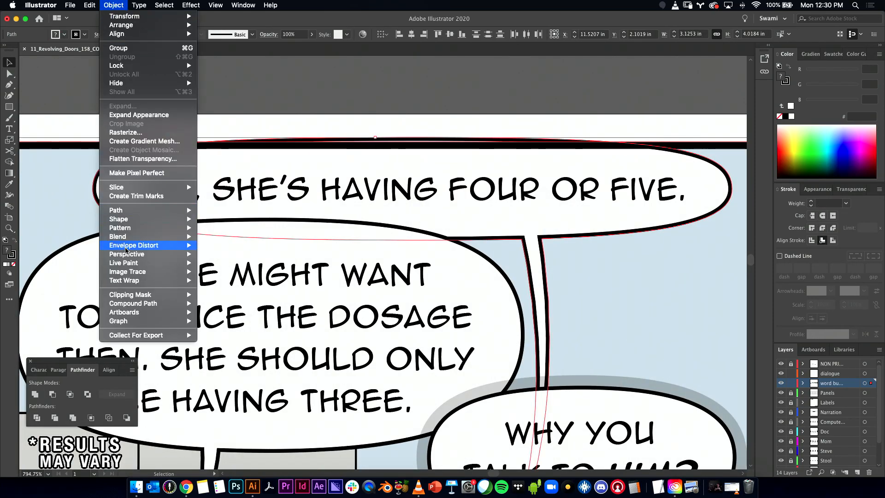
mouse_move(134, 211)
mouse_move(184, 294)
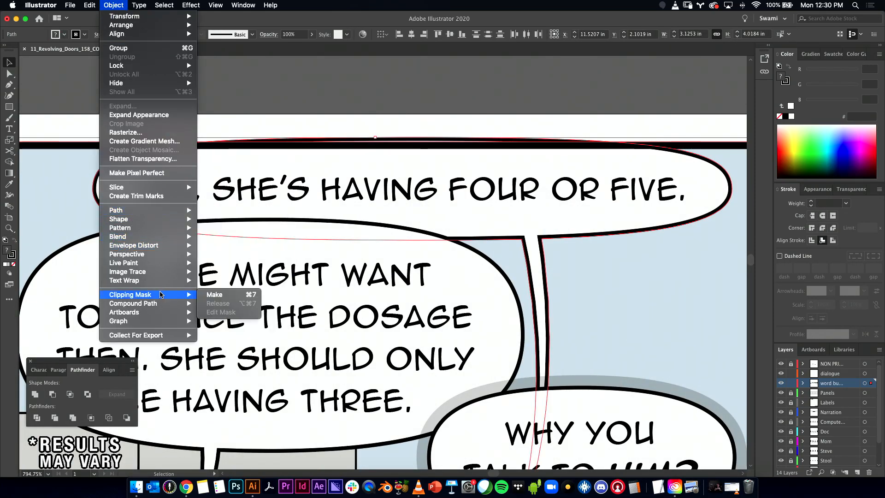
click(217, 298)
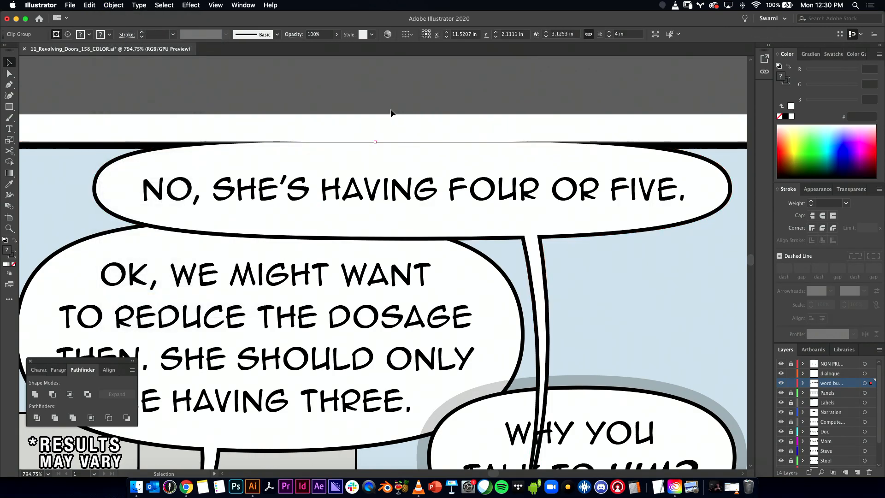
- Cover the frame line above the "No, she's having four or five." balloon with a white, strokeless rectangle about 1.03 by 0.02 in
click(10, 107)
drag(265, 138, 525, 146)
click(5, 240)
click(13, 256)
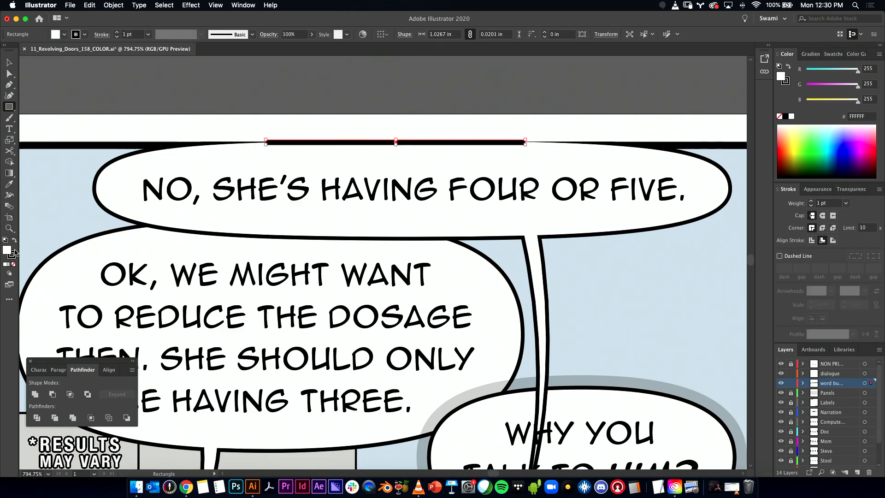
click(14, 263)
key(v)
click(252, 137)
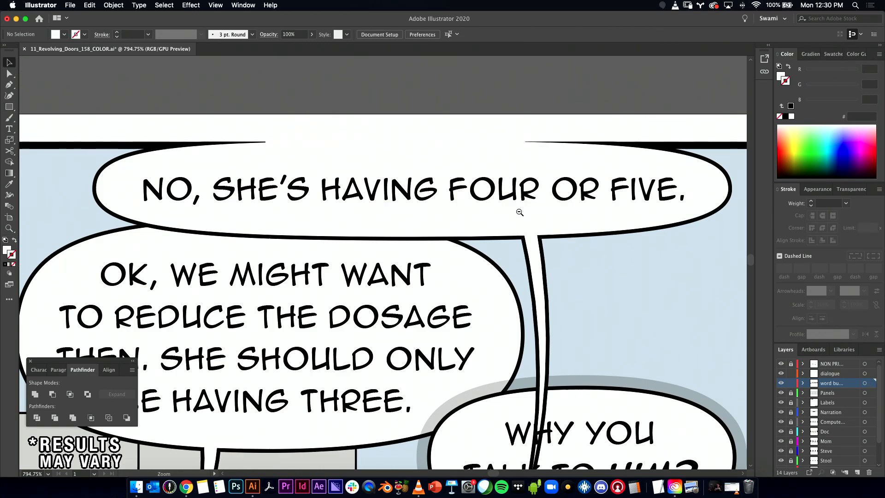
drag(512, 206, 336, 221)
drag(482, 196, 422, 202)
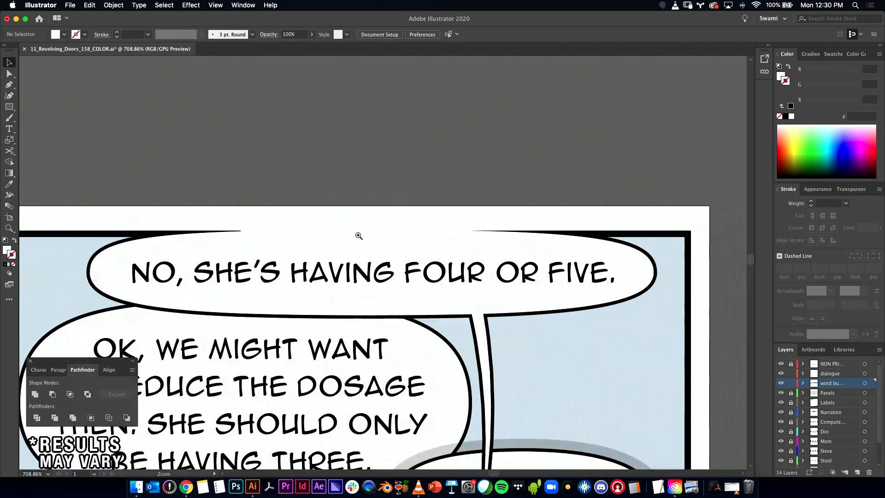
- Shorten the white cover rectangle above the "No, she's having four or five." balloon to about 0.97 by 0.03 in
drag(357, 236, 375, 236)
click(242, 232)
drag(222, 231, 230, 236)
key(super+z)
key(super+z)
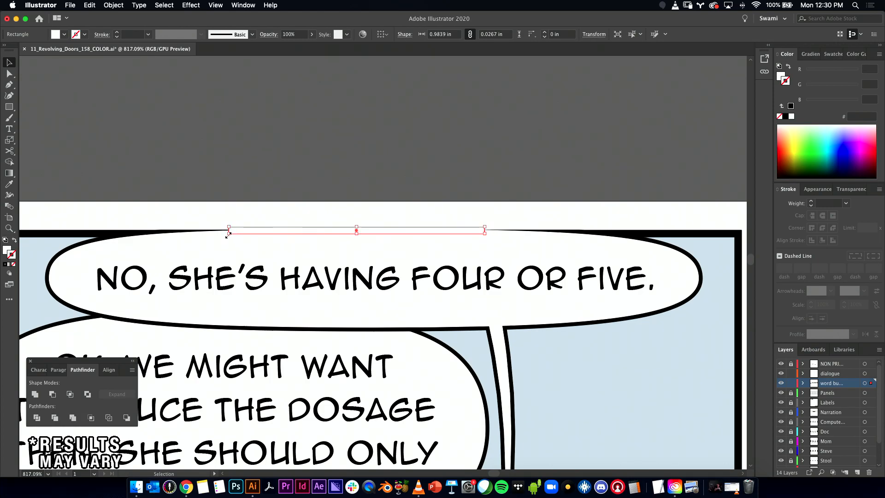
click(287, 198)
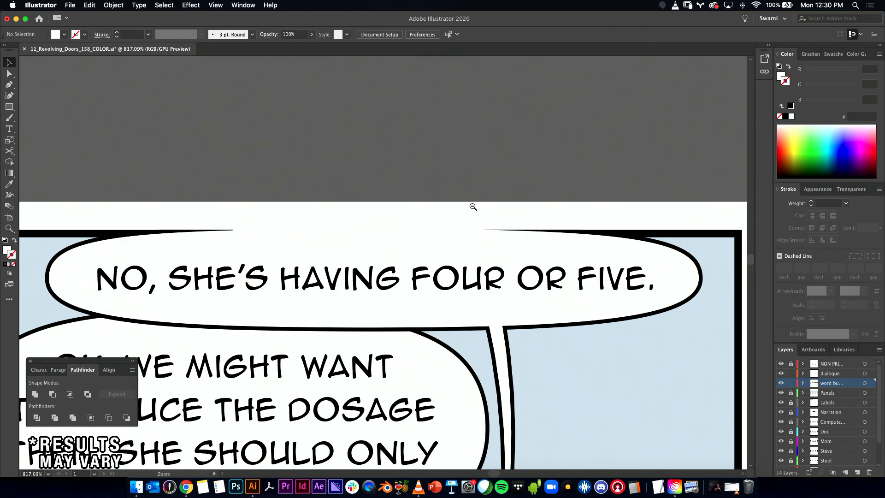
drag(472, 205, 338, 189)
- Bring the "OK, we might want..." and "Why you talk to him?" balloons in front of the "No, she's having four or five." balloon and its tail
drag(440, 298, 527, 193)
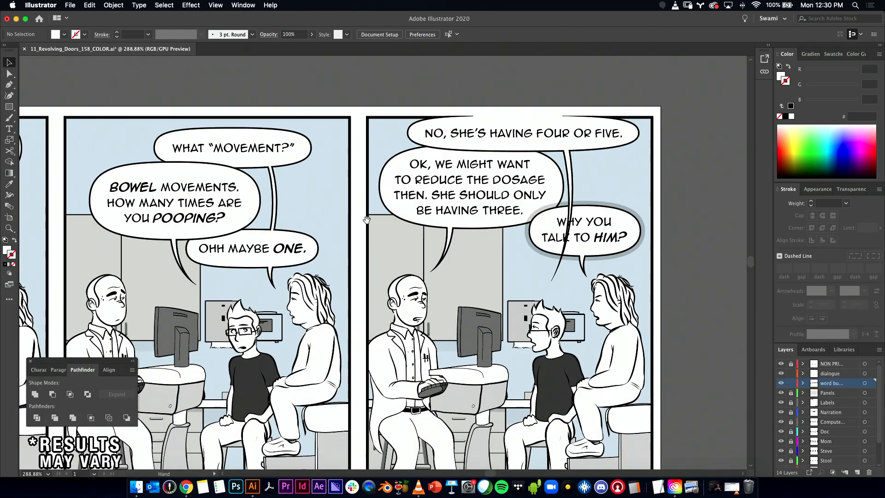
drag(362, 220, 272, 236)
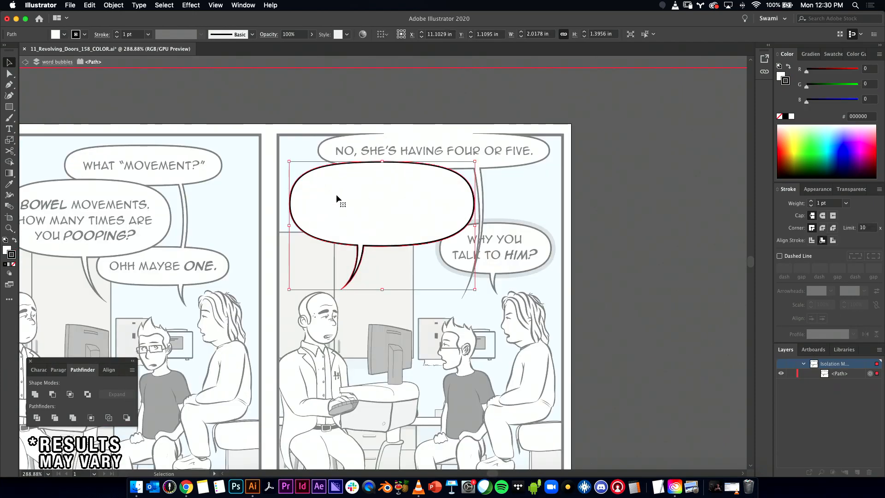
key(Escape)
key(super+equal)
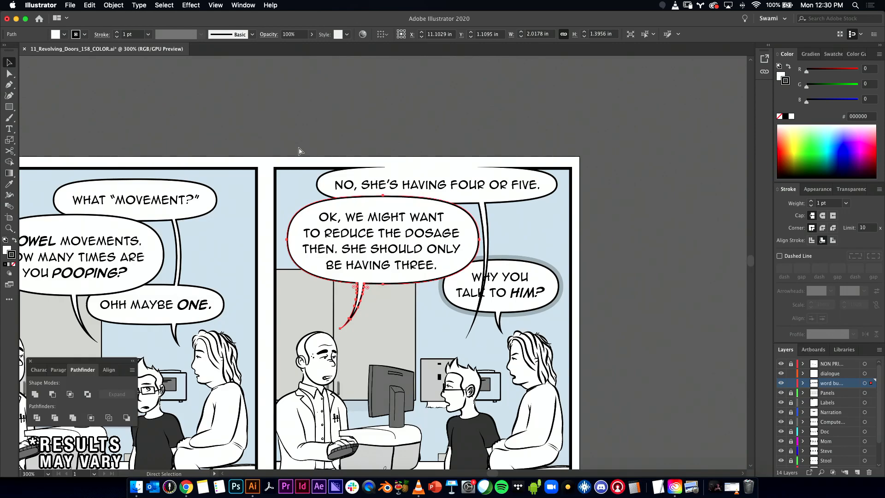
click(559, 280)
shift+click(524, 299)
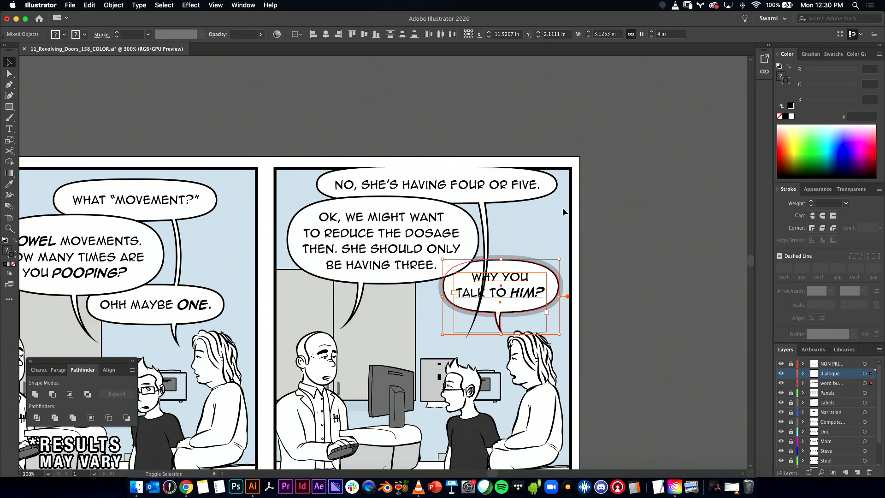
click(599, 215)
drag(521, 284, 601, 207)
- Duplicate the third panel's connected "What 'movement?'" and "Ohh maybe one." balloon in place, in front of the "Bowel movements" balloon
drag(272, 206, 444, 153)
drag(392, 139, 335, 148)
drag(334, 148, 328, 180)
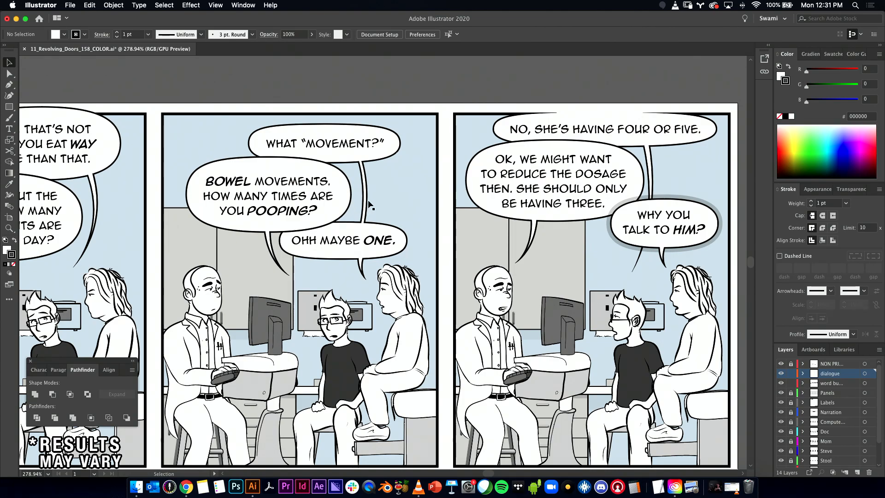
click(362, 226)
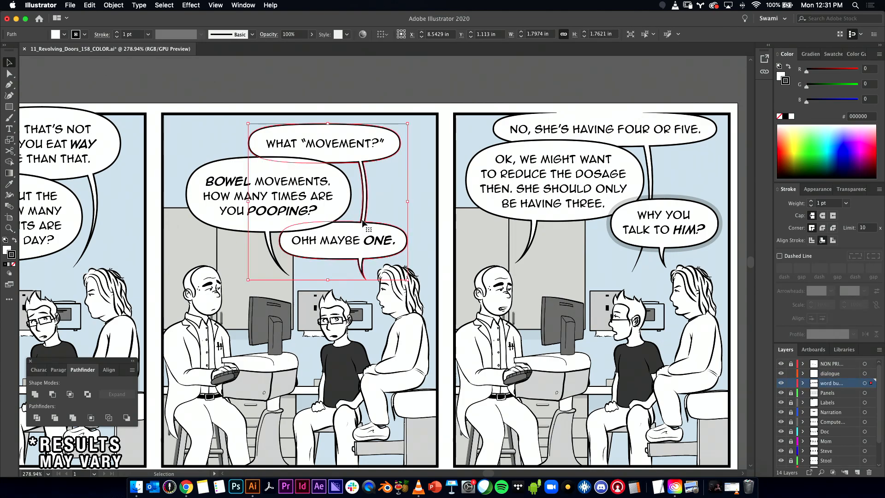
key(a)
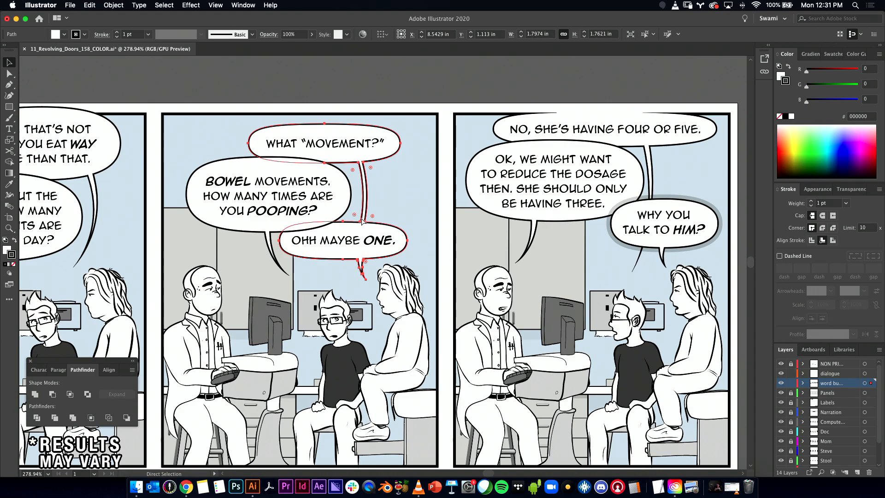
key(v)
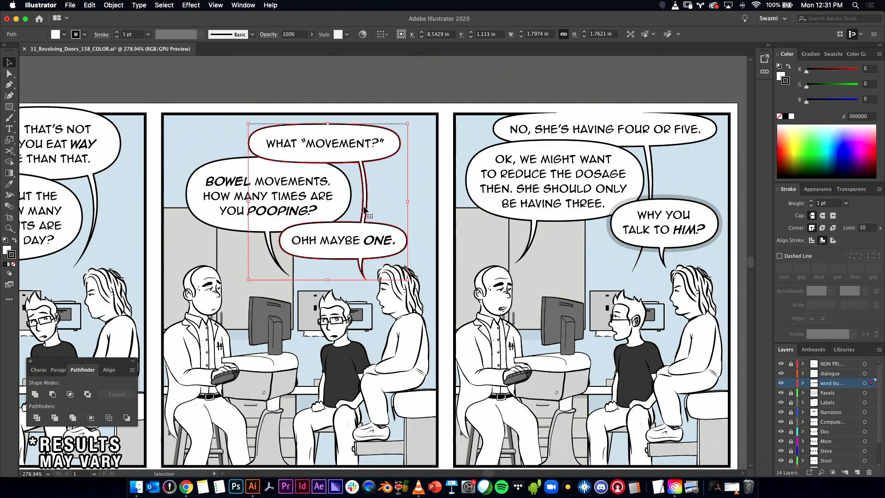
- Draw a closed five-point Pen path over the overlap between the "Bowel movements" and "Ohh maybe one." balloons
click(9, 84)
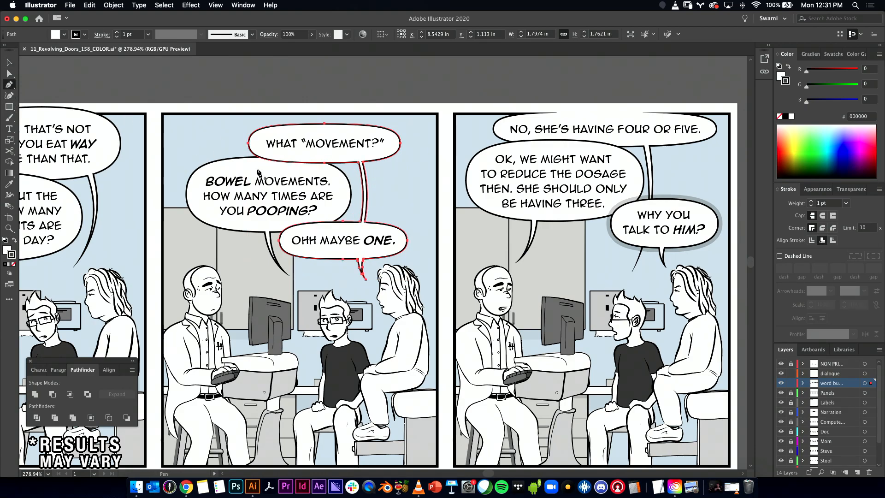
click(353, 216)
click(329, 233)
click(272, 246)
click(269, 224)
click(299, 209)
click(353, 216)
key(v)
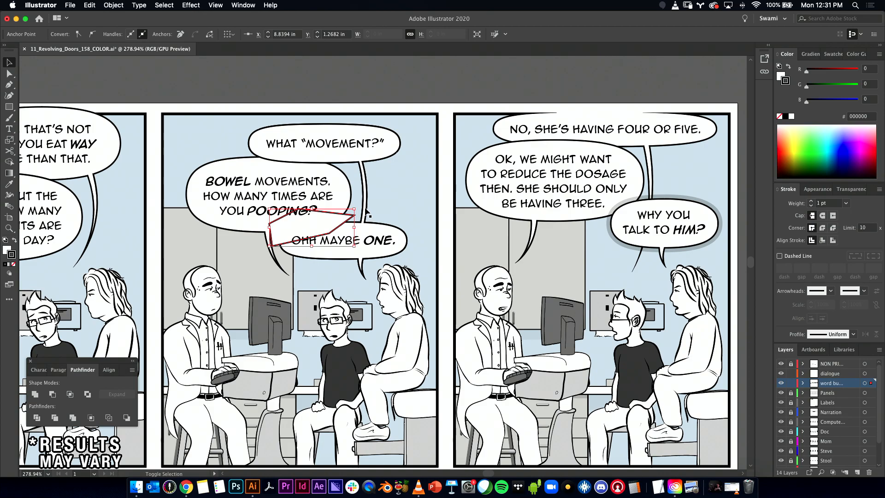
- Use the Pen path as a clipping mask on the front copy of the connected "What 'movement?'" and "Ohh maybe one." balloon
shift+click(369, 217)
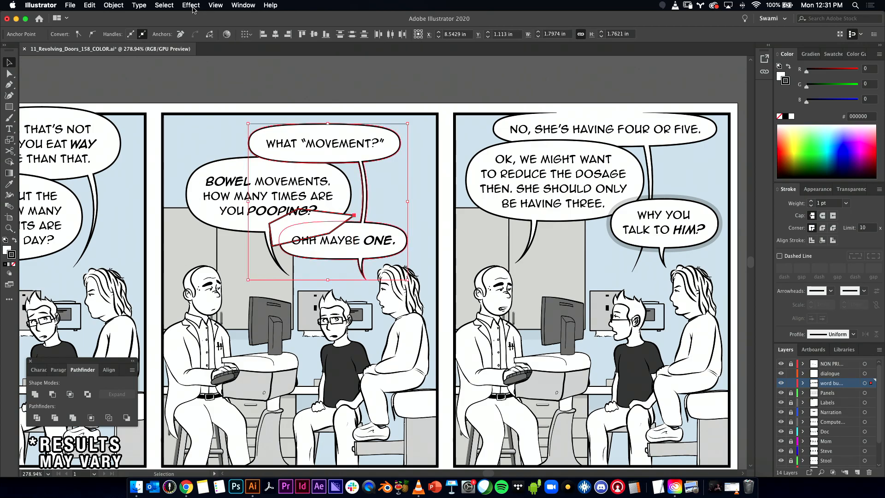
click(113, 5)
mouse_move(155, 297)
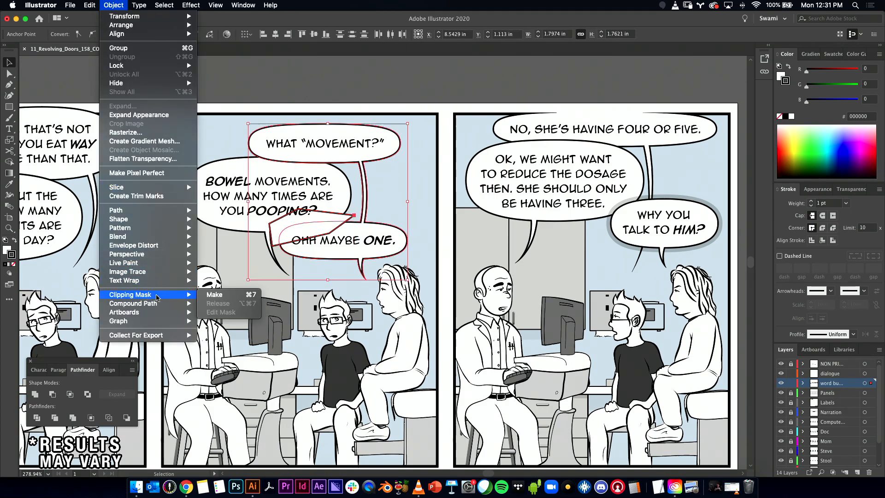
click(222, 298)
click(353, 84)
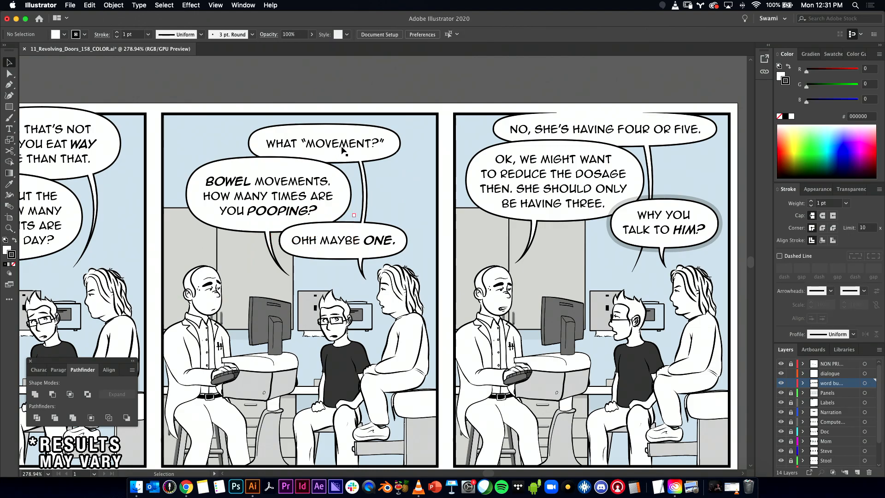
- Paste a copy of the second panel's frame in place on the word balloon layer and clip the "Mom, that's not true..." balloon with it
drag(394, 255, 458, 250)
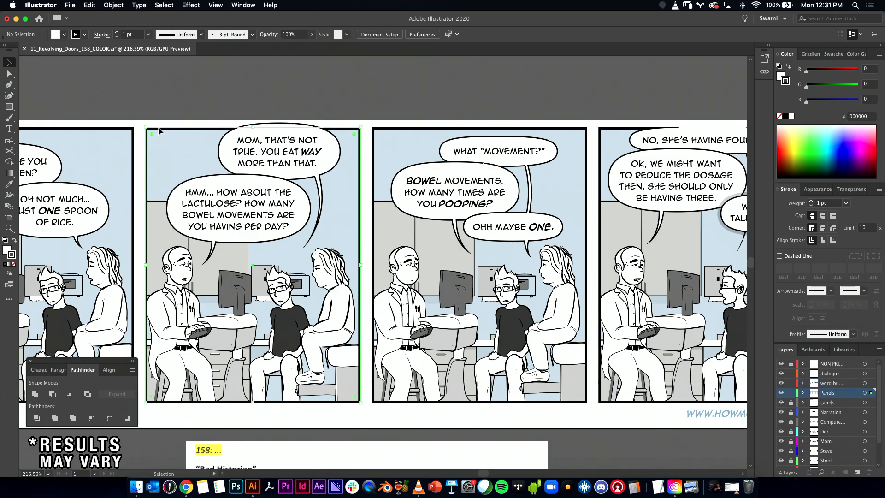
click(302, 129)
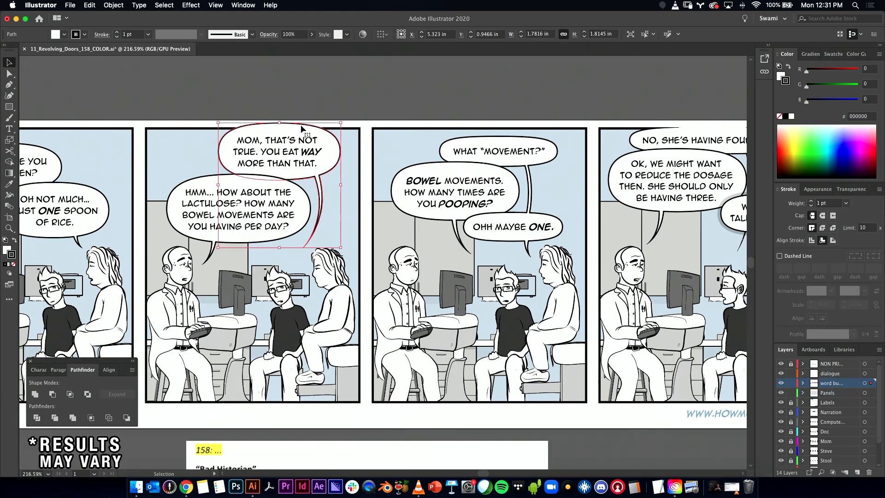
shift+click(267, 128)
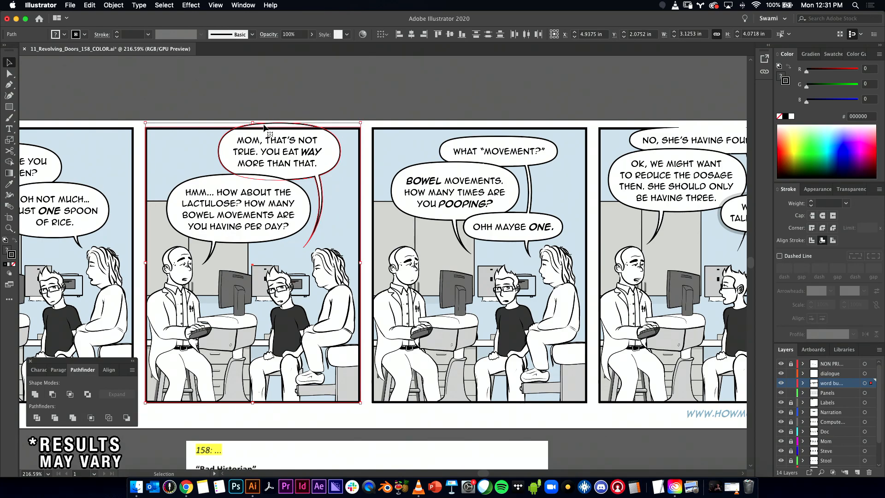
click(114, 5)
mouse_move(166, 295)
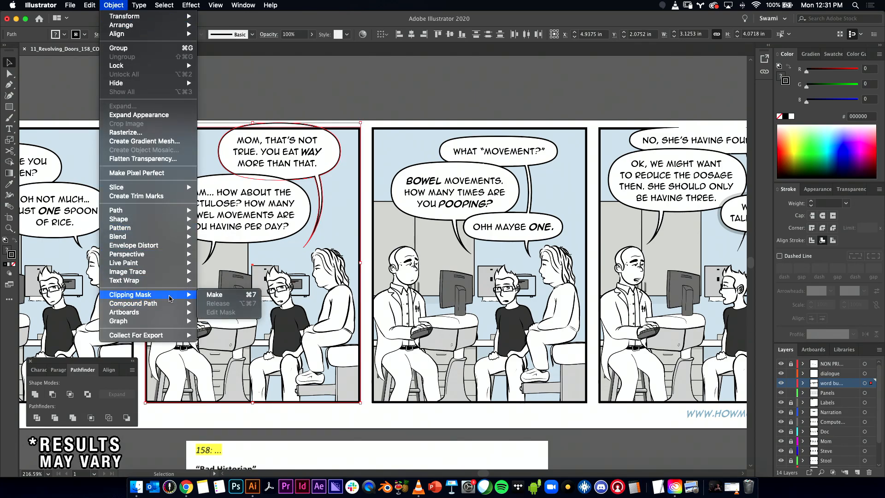
click(220, 295)
- Cover the frame line above the "Mom, that's not true..." balloon with a white, strokeless rectangle about 1.13 by 0.03 in
drag(238, 110, 484, 164)
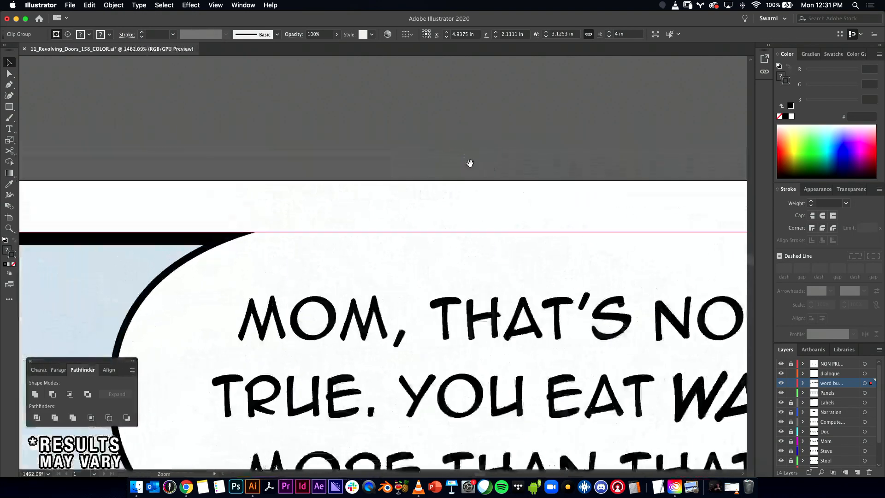
click(10, 107)
drag(252, 228, 622, 275)
mouse_move(581, 266)
mouse_down()
mouse_move(305, 243)
mouse_move(502, 216)
mouse_up()
key(v)
click(5, 240)
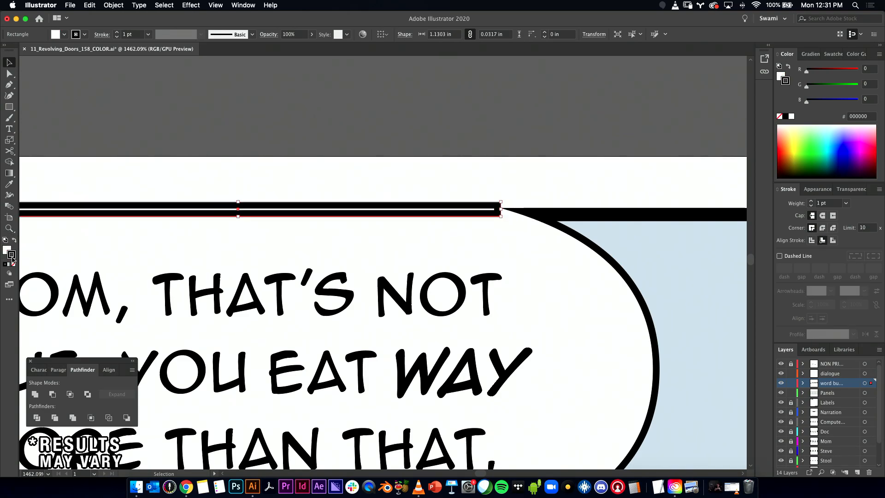
click(15, 264)
click(305, 147)
- Adjust the left end of the white cover rectangle to meet the "Mom, that's not true..." balloon's outline at the frame line
mouse_move(538, 212)
mouse_down()
mouse_move(385, 186)
mouse_move(258, 186)
mouse_up()
drag(493, 211, 399, 161)
drag(204, 129, 249, 131)
click(195, 133)
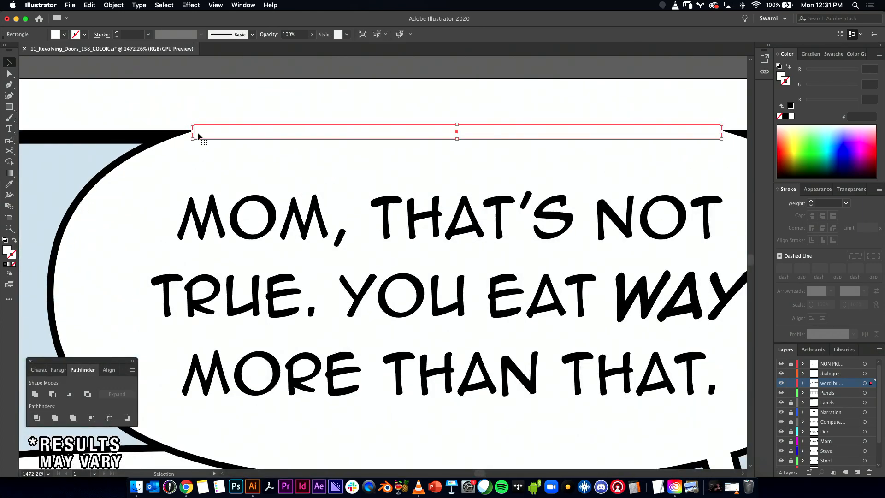
key(super+space)
drag(187, 133, 205, 128)
click(213, 92)
- Examine the fourth panel's "No, she's having four or five." balloon where its outline and cover rectangle meet the frame's upper edge
drag(407, 204, 221, 207)
drag(682, 230, 147, 215)
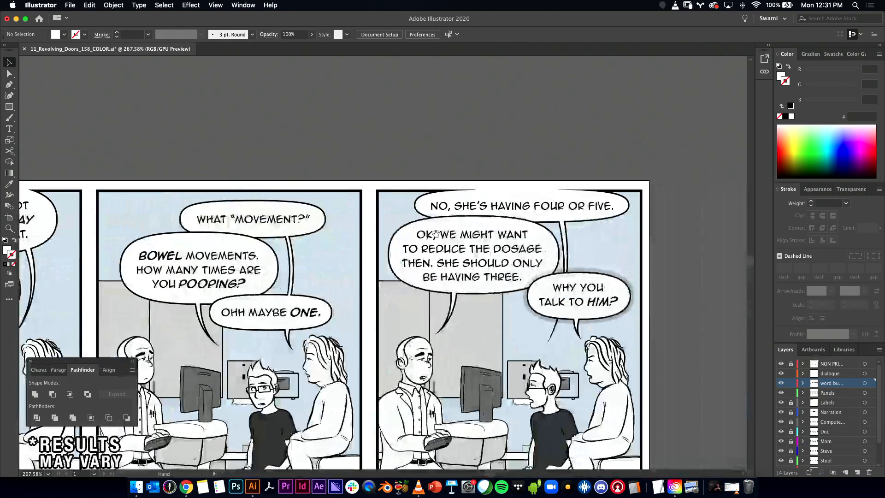
drag(536, 212, 449, 215)
drag(436, 200, 559, 218)
drag(471, 235, 412, 200)
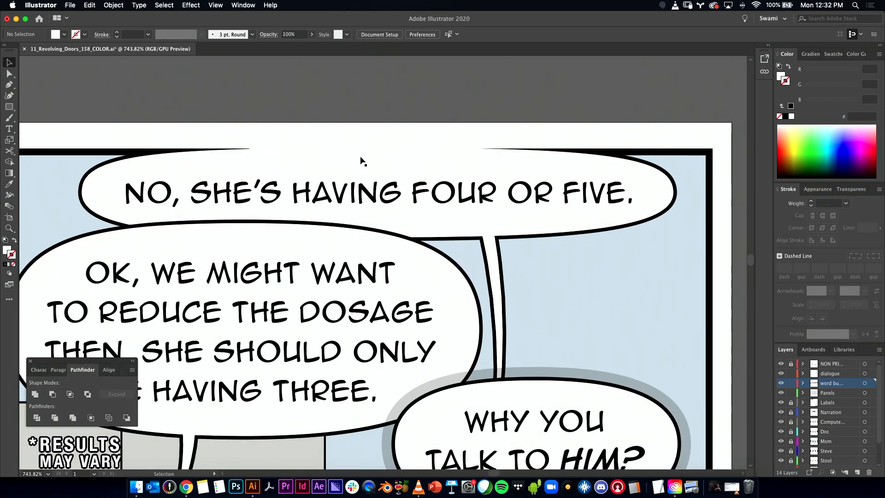
scroll(406, 179, down, 3)
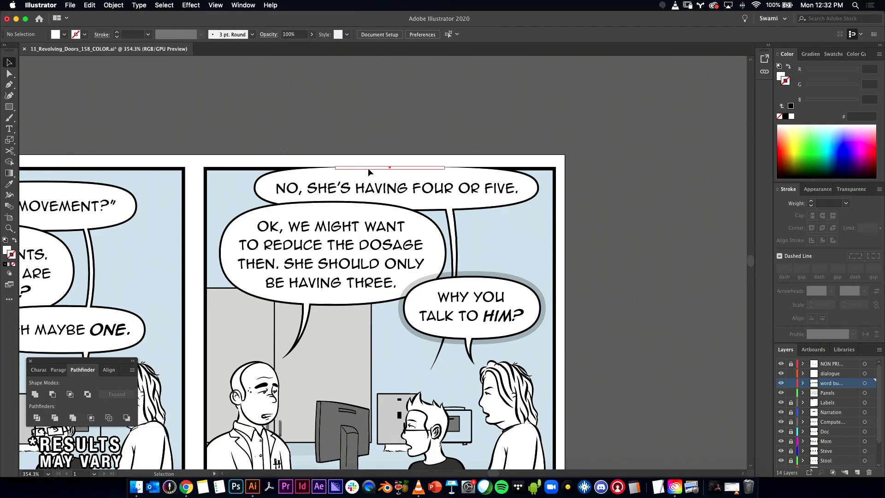
click(368, 169)
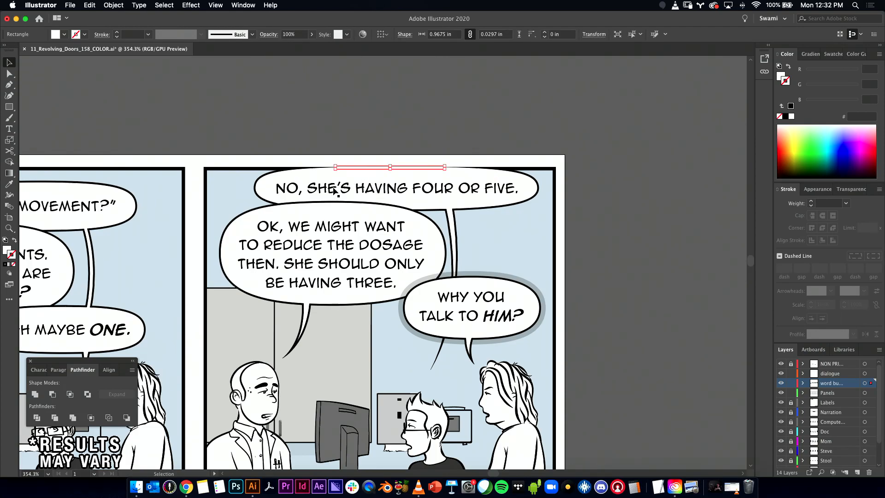
click(411, 157)
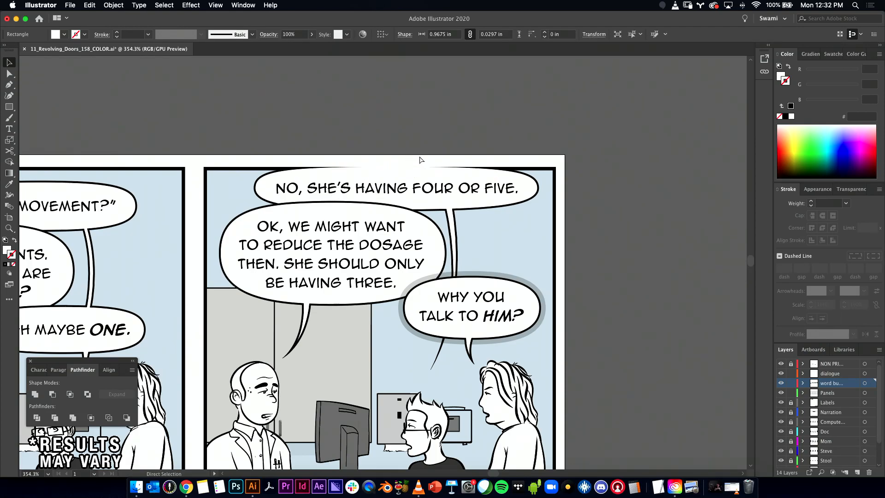
- Try to shift the "No, she's having four or five." balloon group slightly downward together with its lettering
click(421, 176)
shift+click(423, 188)
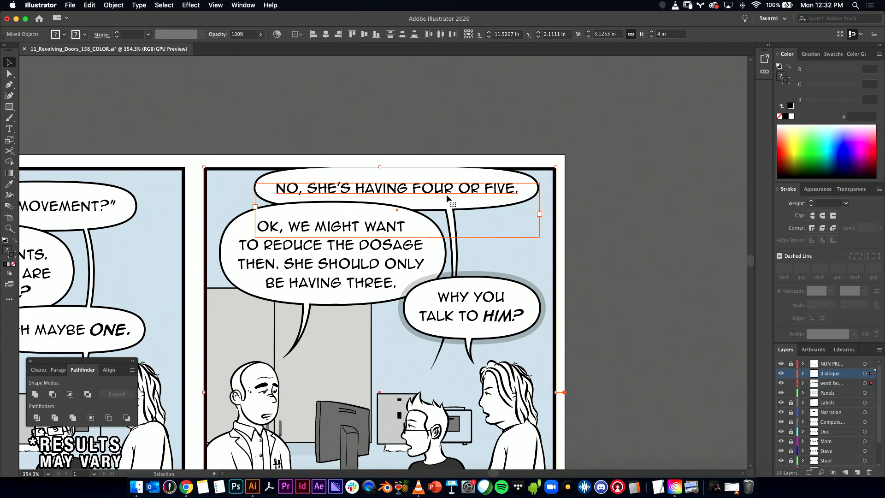
drag(447, 186, 455, 197)
click(458, 130)
click(474, 151)
key(super+z)
key(super+z)
click(480, 127)
key(super+z)
key(super+z)
click(432, 128)
click(390, 173)
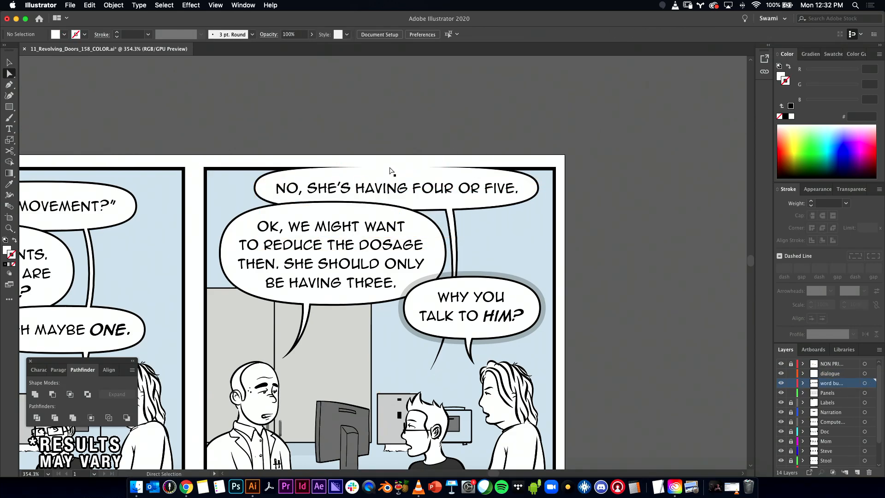
- Release the clipping mask on the "No, she's having four or five." balloon, and undo the release
click(113, 5)
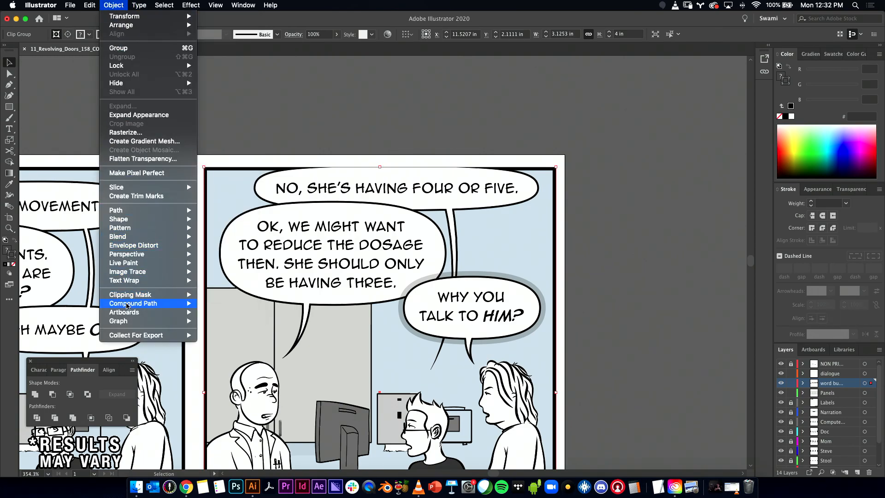
mouse_move(134, 296)
click(249, 305)
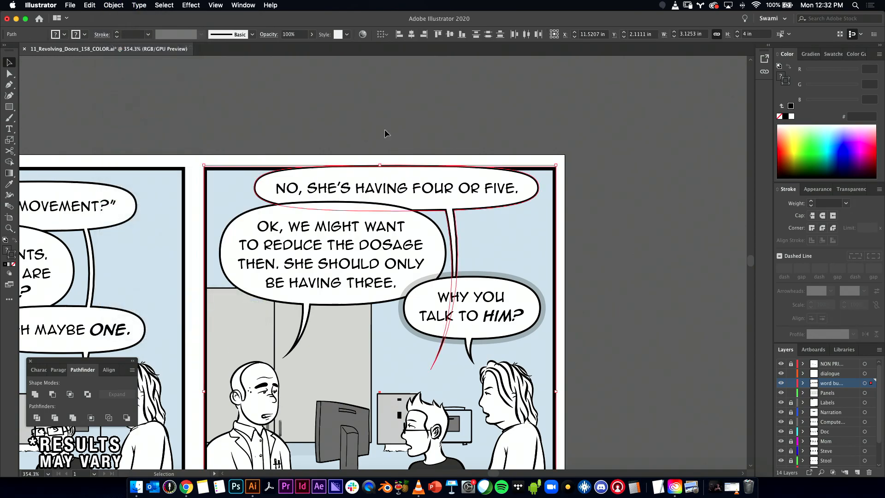
key(super+z)
click(372, 108)
- Try raising the top anchor point of the "No, she's having four or five." balloon slightly, and undo the move
drag(422, 152, 529, 158)
key(a)
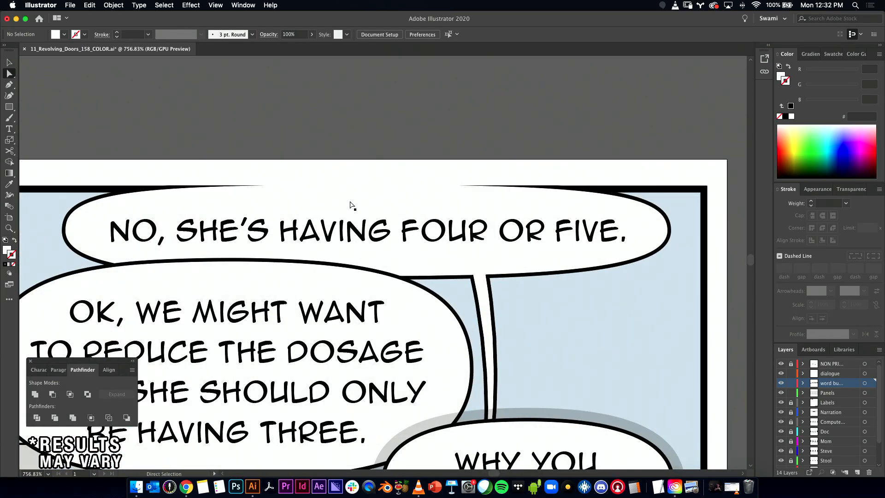
click(353, 204)
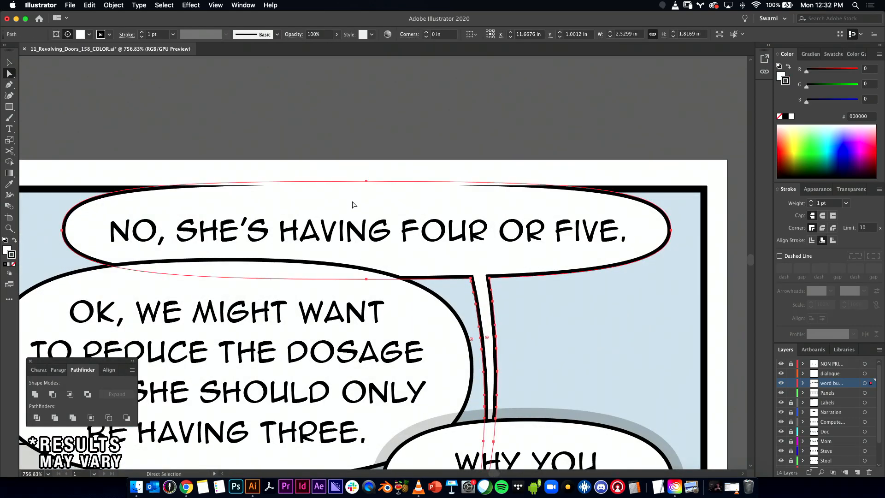
click(362, 171)
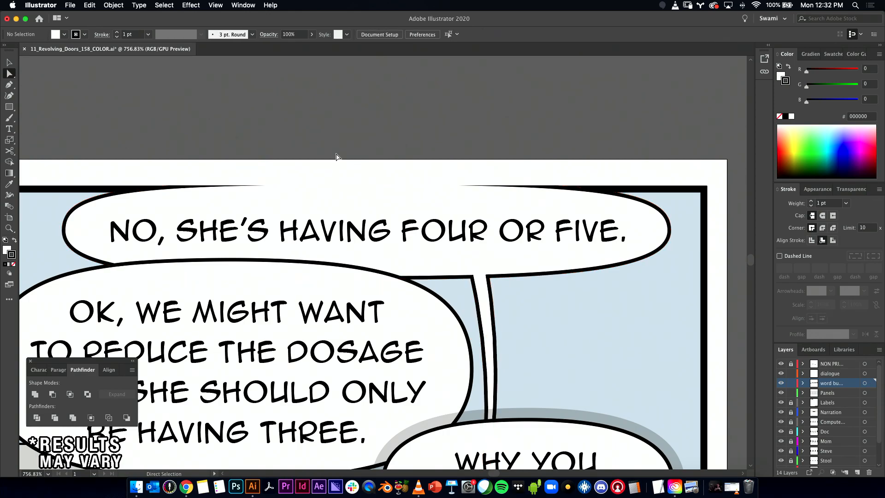
click(9, 73)
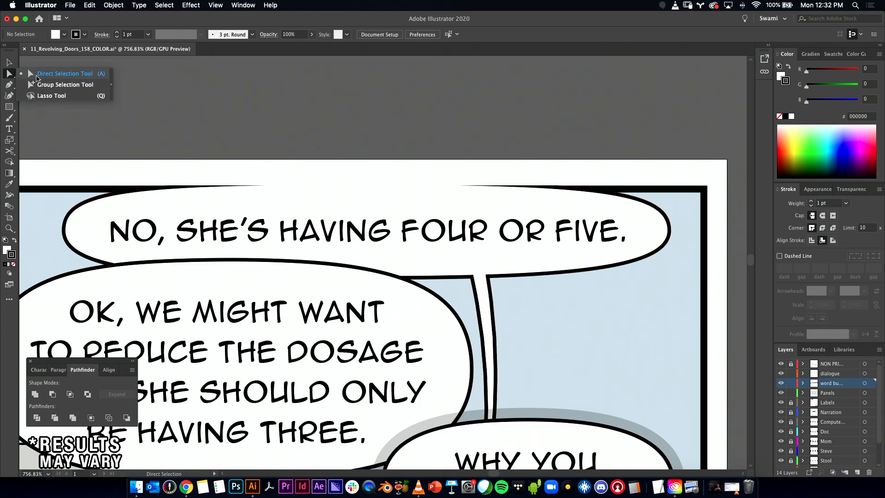
click(38, 76)
click(374, 210)
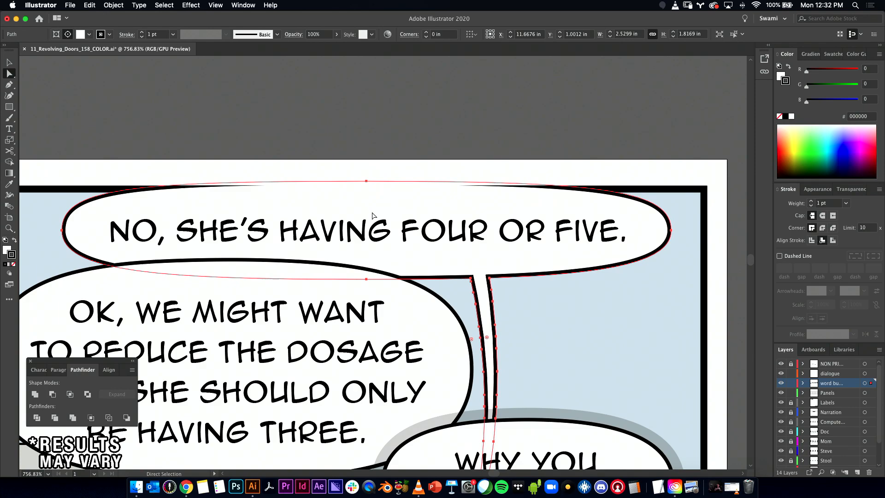
click(366, 181)
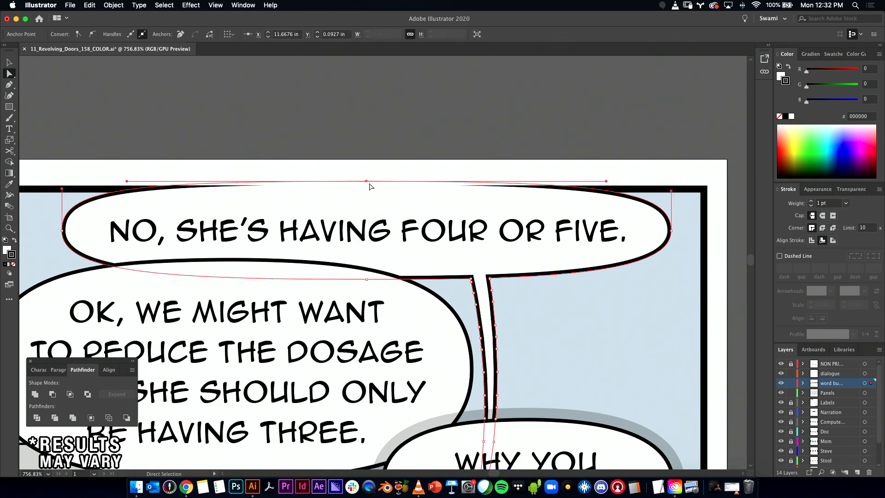
drag(366, 181, 366, 175)
key(super+z)
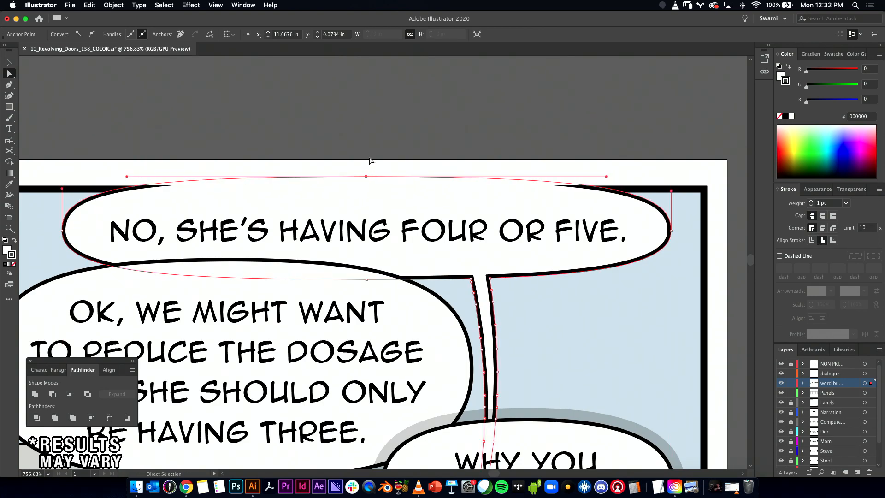
- Try raising the "No, she's having four or five." balloon's top anchor further above the frame line to widen its opening
click(380, 164)
scroll(382, 164, down, 3)
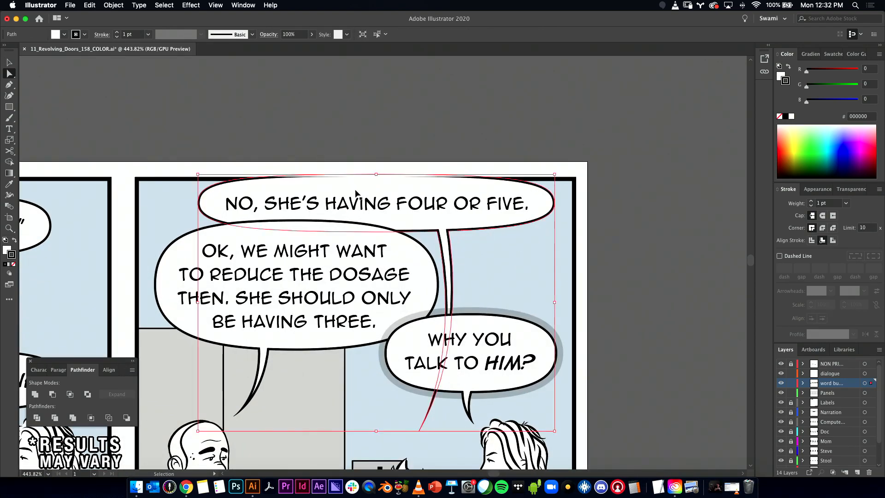
click(376, 176)
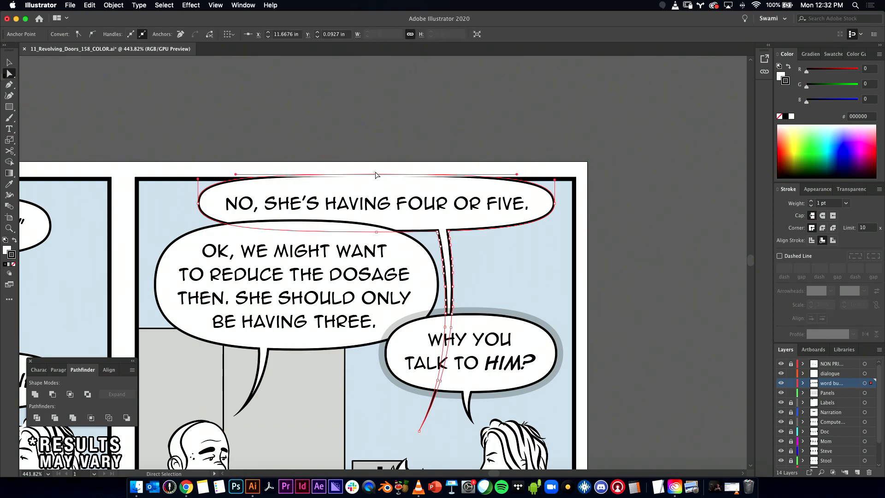
click(376, 175)
click(376, 174)
drag(376, 174, 376, 171)
click(372, 156)
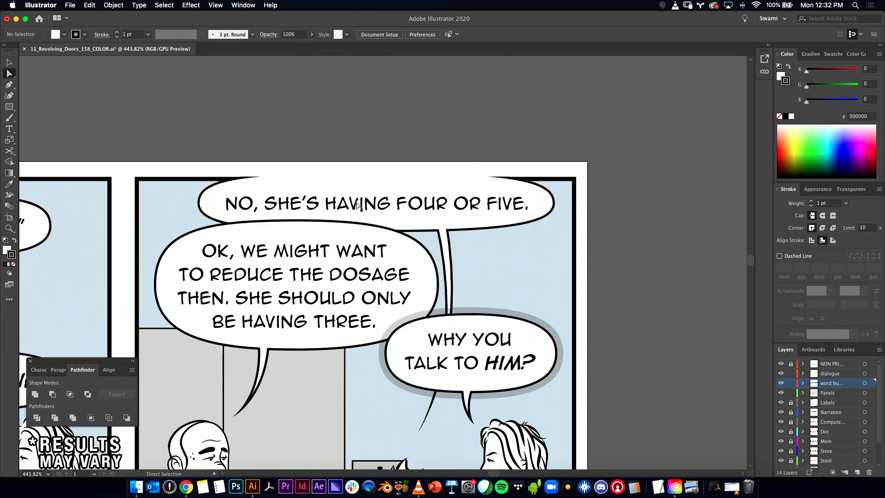
- Try nudging the "No, she's having four or five." lettering upward, and undo both the nudge and the anchor move
key(v)
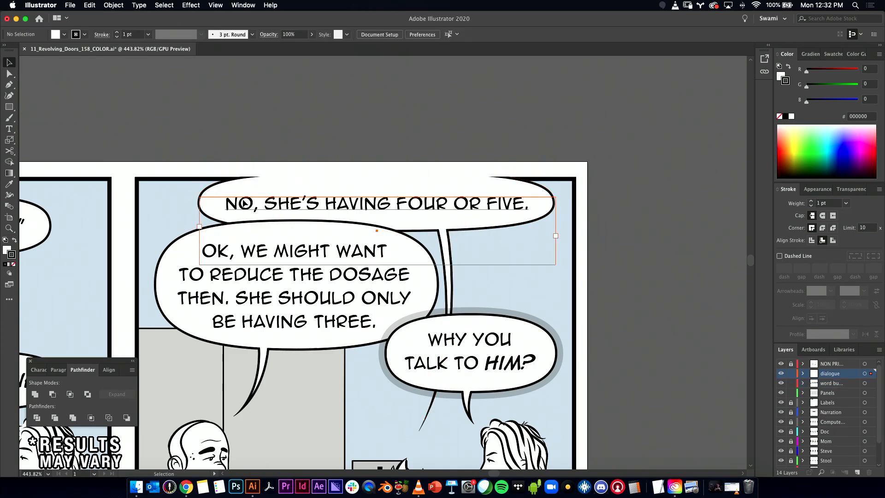
click(267, 203)
click(297, 147)
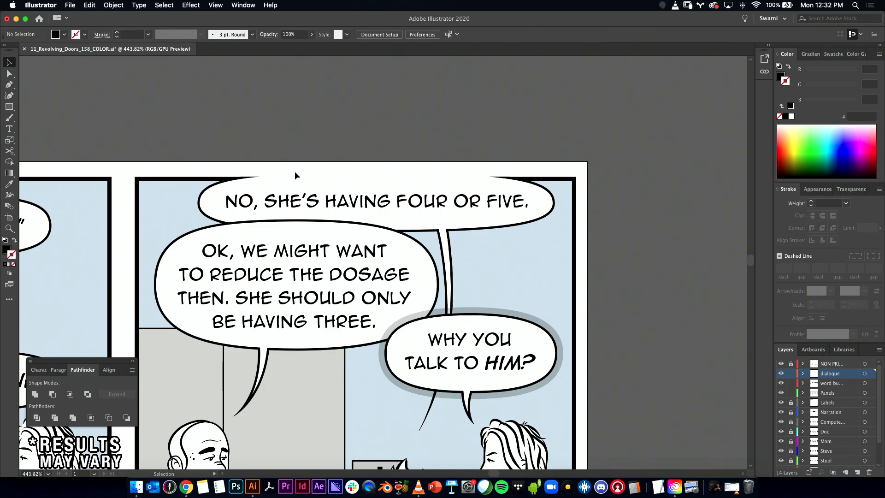
key(super+z)
key(super+z)
- Raise the "No, she's having four or five." balloon's top anchor point slightly above the fourth panel's upper frame line
drag(393, 197, 539, 206)
key(a)
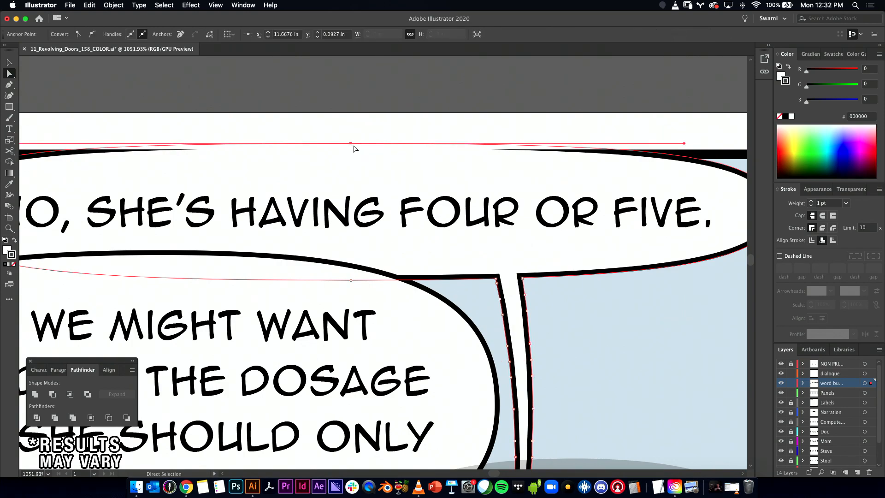
drag(351, 143, 350, 140)
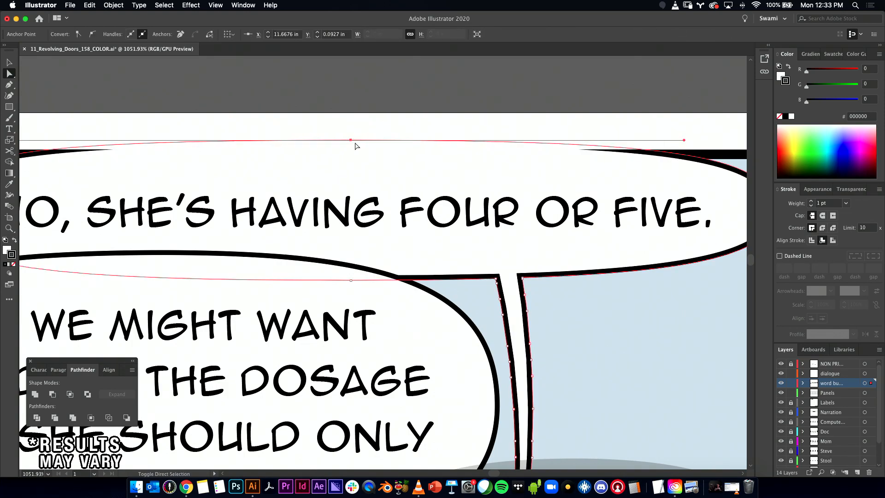
click(360, 125)
- Shift the "No, she's having four or five." lettering slightly upward within its balloon
alt+super+click(439, 164)
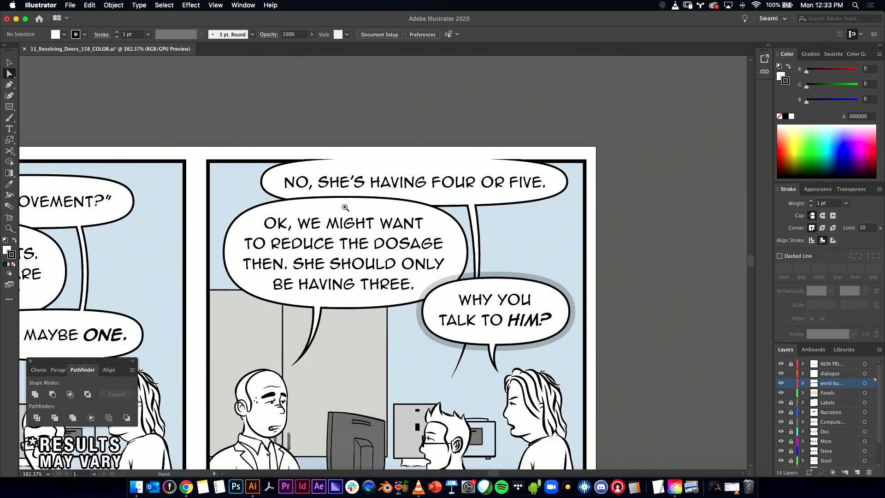
super+click(343, 205)
key(v)
click(457, 181)
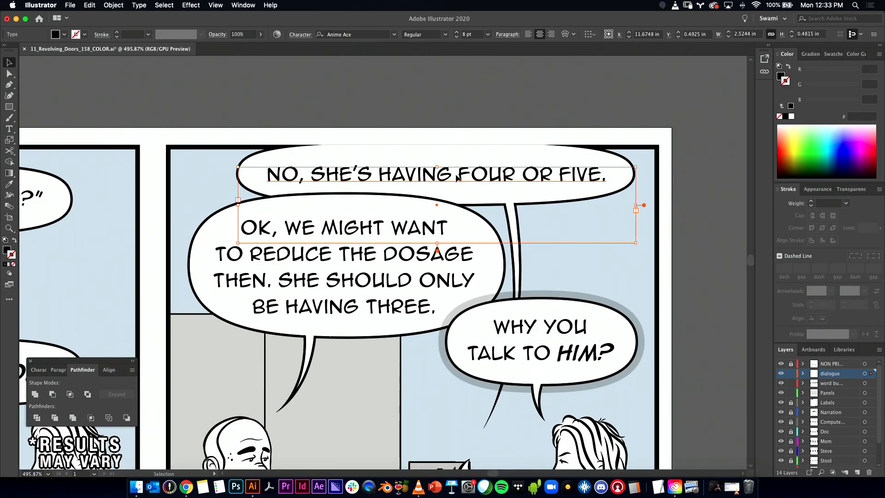
drag(457, 176, 456, 174)
click(458, 123)
- Draw a white rectangle without stroke, about 1.38 by 0.03 in, over the gap in the frame line above the balloon
click(9, 107)
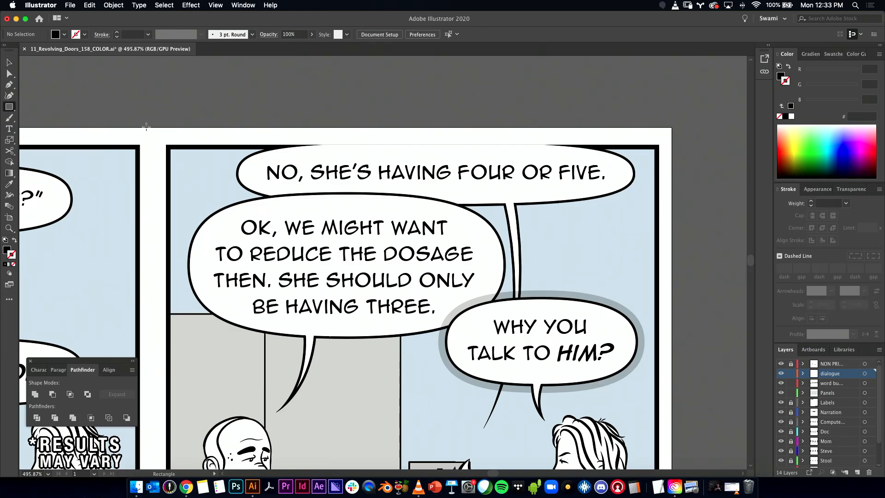
drag(324, 144, 638, 148)
key(v)
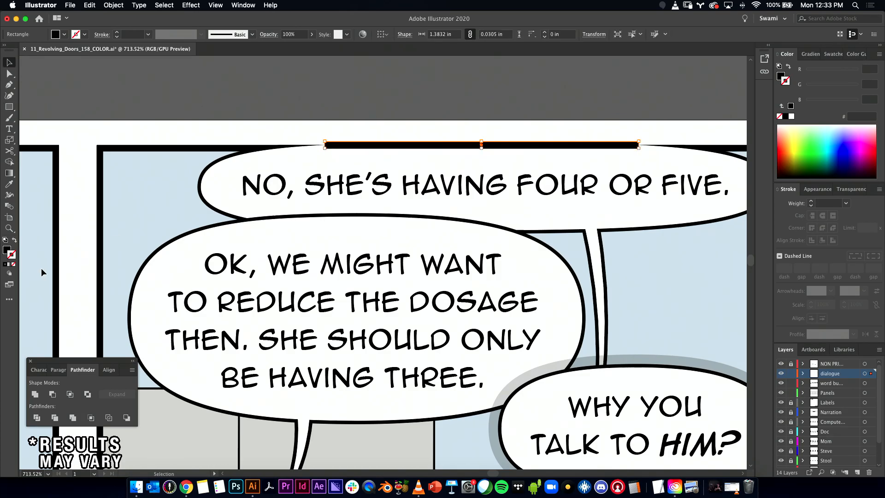
click(7, 240)
click(13, 264)
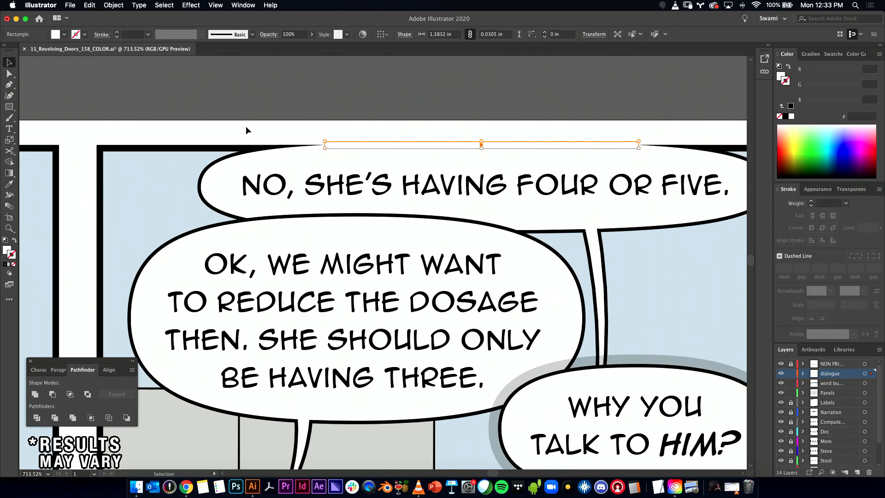
click(236, 131)
- Examine all four panels of the strip to check how the speech balloons and panel borders look together
drag(514, 183, 413, 182)
key(super+alt+space)
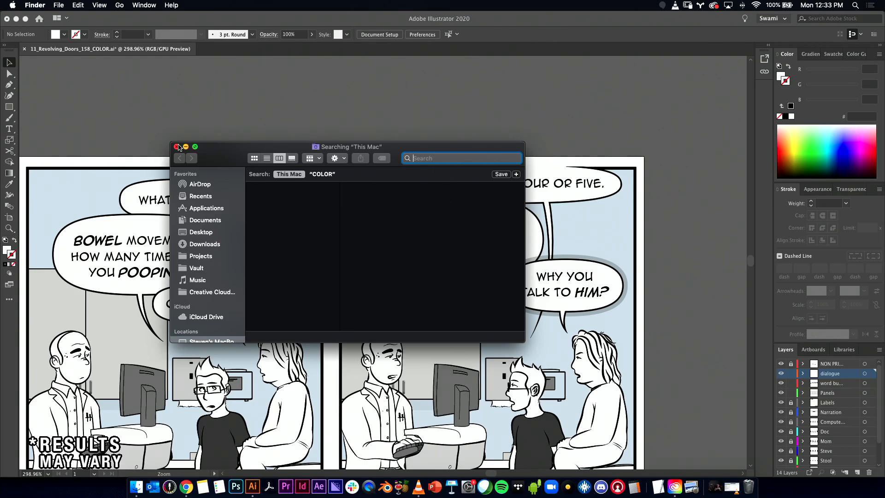
click(177, 147)
click(213, 122)
drag(493, 148, 480, 238)
alt+super+click(486, 253)
drag(442, 304, 519, 242)
alt+super+click(504, 260)
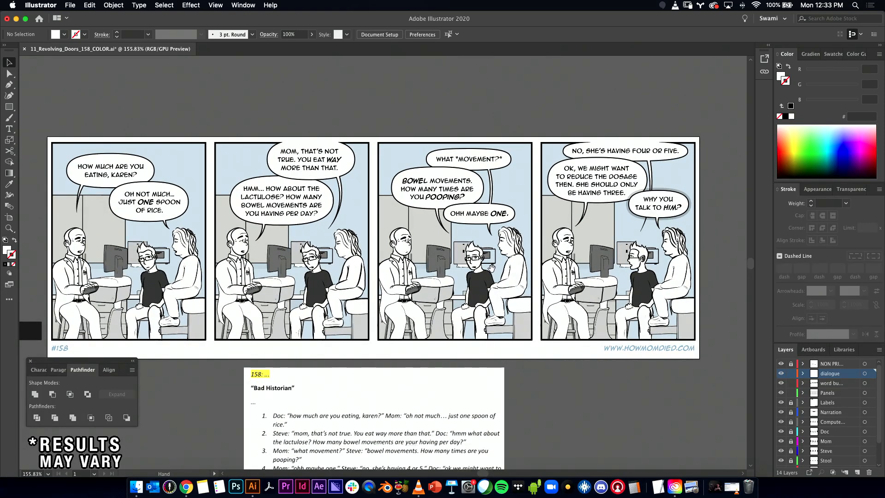
scroll(491, 267, down, 3)
drag(482, 265, 478, 277)
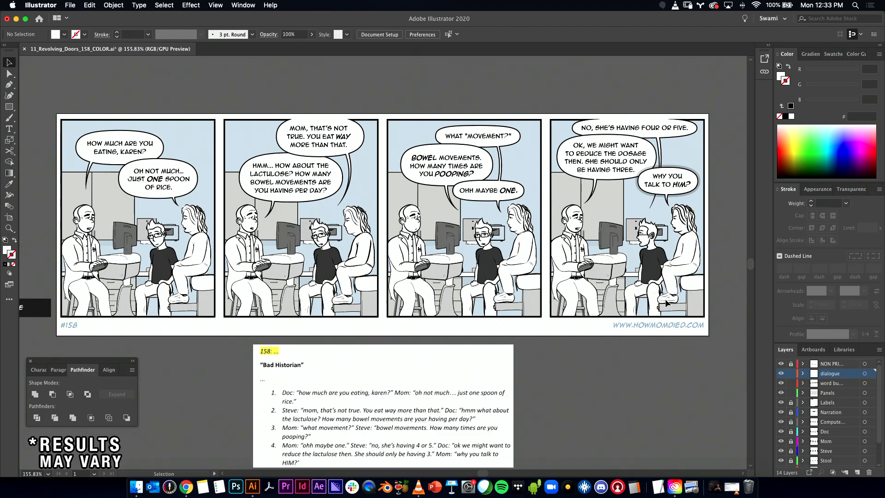
- Move the fourth panel's "Why you talk to him?" balloon with its lettering and tail down over the seated young man's torso
scroll(667, 303, right, 5)
click(589, 174)
drag(589, 174, 571, 263)
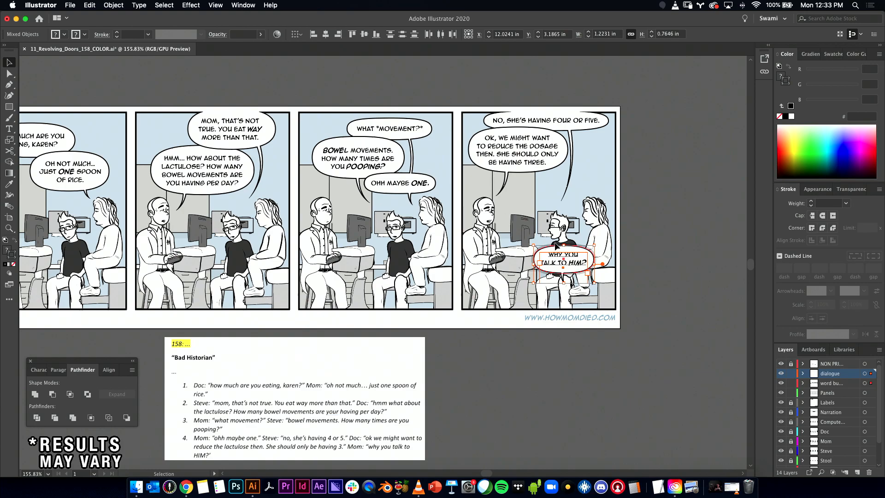
- Try reflecting the "Why you talk to him?" balloon's grey halo ellipse across the vertical axis, and undo the reflection
shift+click(572, 260)
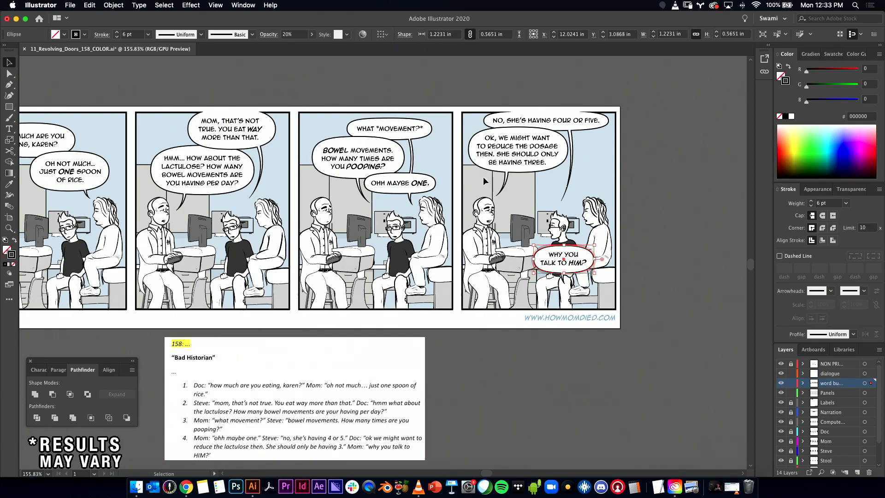
click(121, 5)
mouse_move(125, 16)
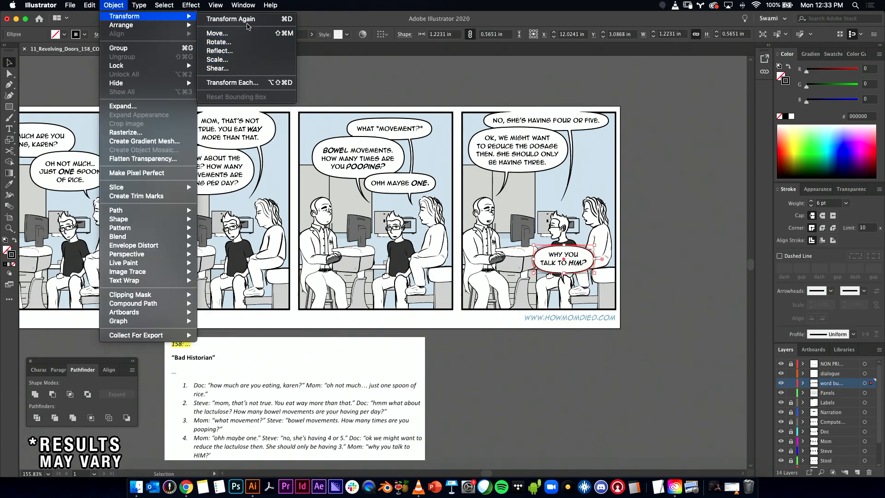
click(235, 50)
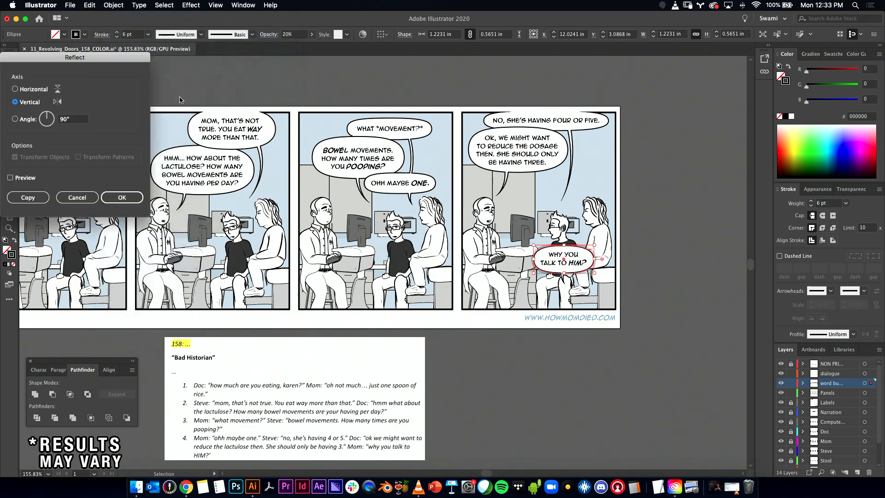
click(122, 197)
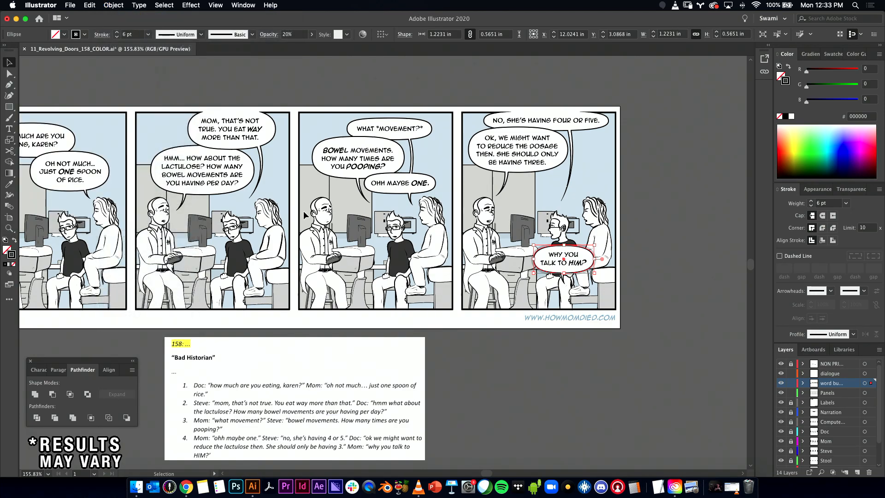
drag(617, 271, 737, 293)
key(super+z)
key(super+z)
key(super+z)
key(super+z)
key(super+z)
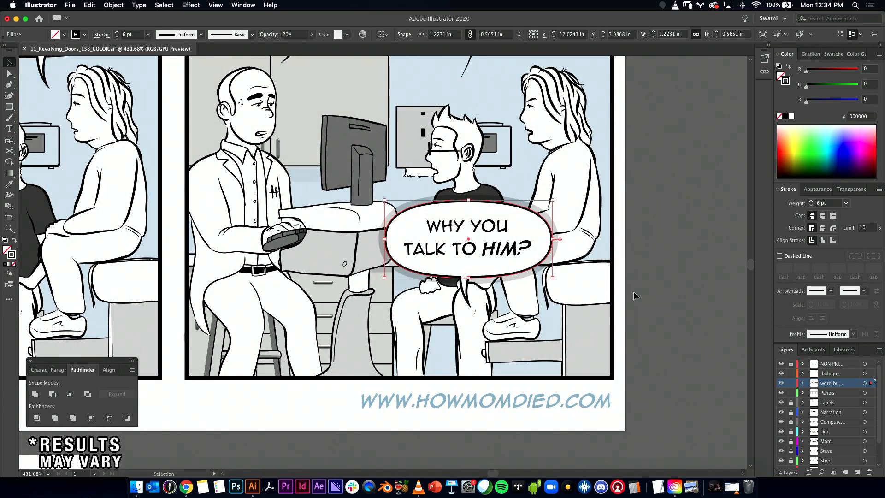
key(super+shift+z)
- Reflect the "Why you talk to him?" balloon's outline, halo and tail across the horizontal axis, leaving out the lettering
click(639, 275)
drag(641, 291, 429, 230)
shift+click(488, 232)
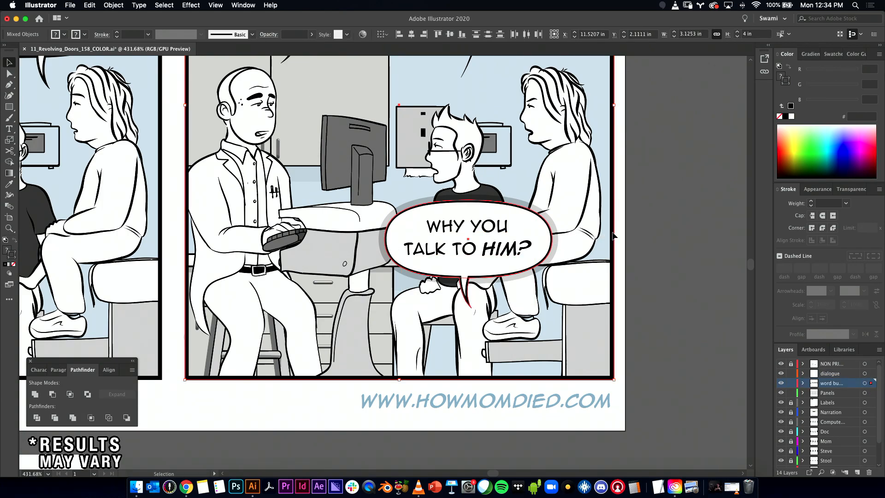
shift+click(595, 382)
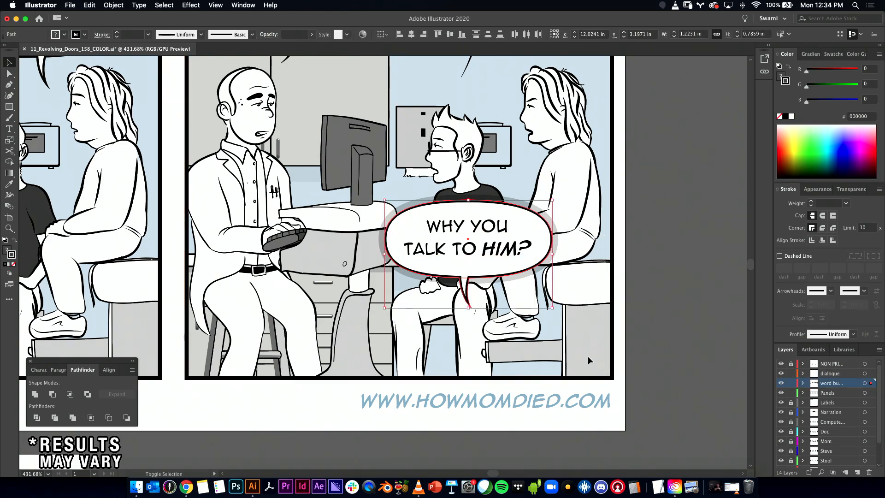
click(113, 5)
mouse_move(119, 17)
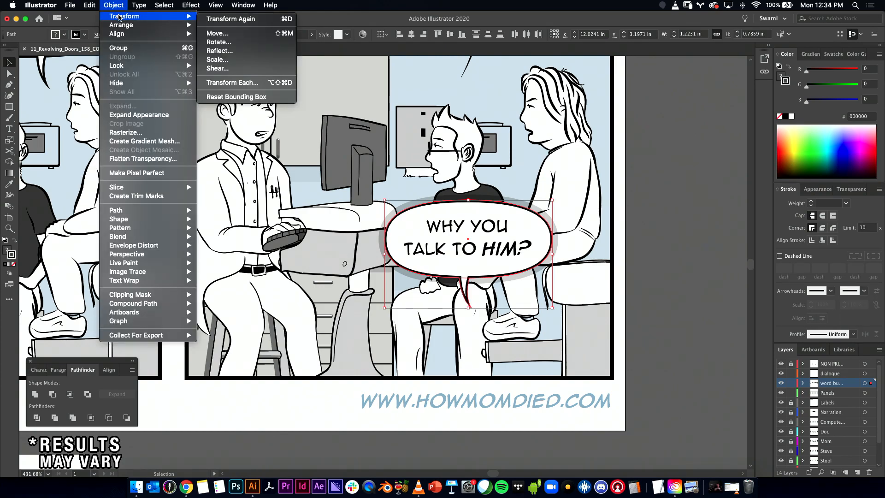
click(221, 51)
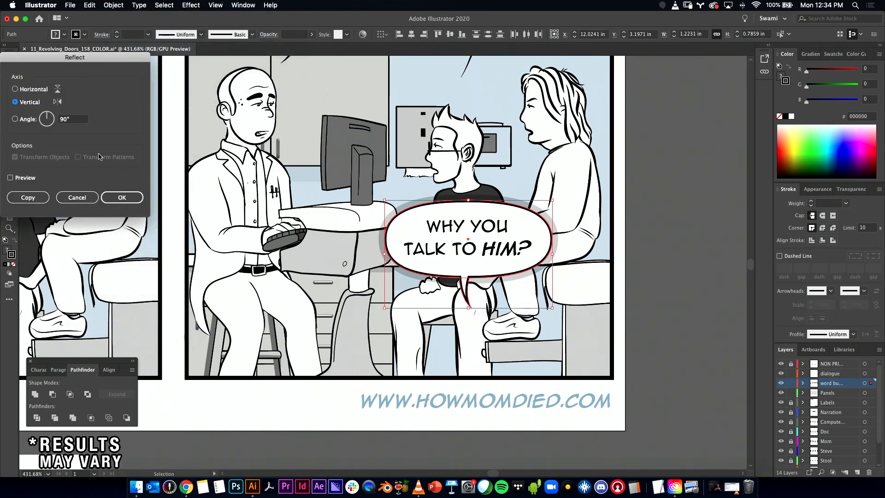
click(15, 89)
click(122, 197)
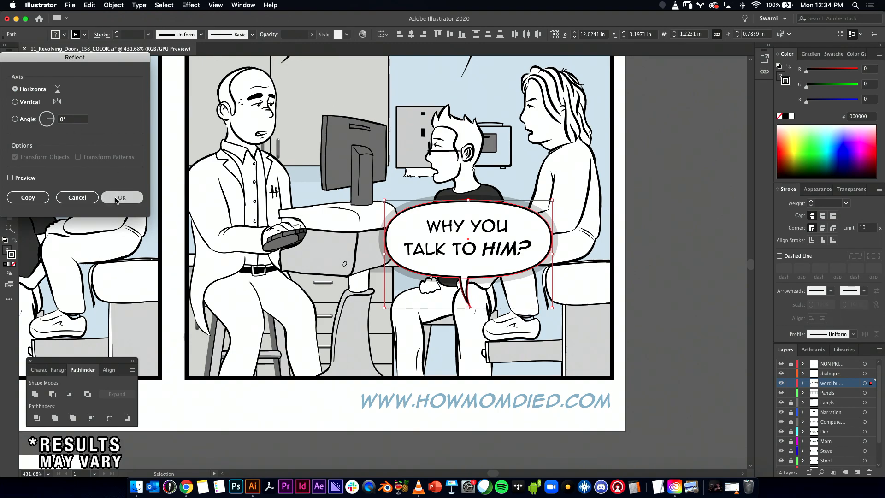
- Shift the flipped "Why you talk to him?" balloon together with its lettering slightly down and right in the fourth panel
drag(472, 277, 539, 302)
shift+click(512, 260)
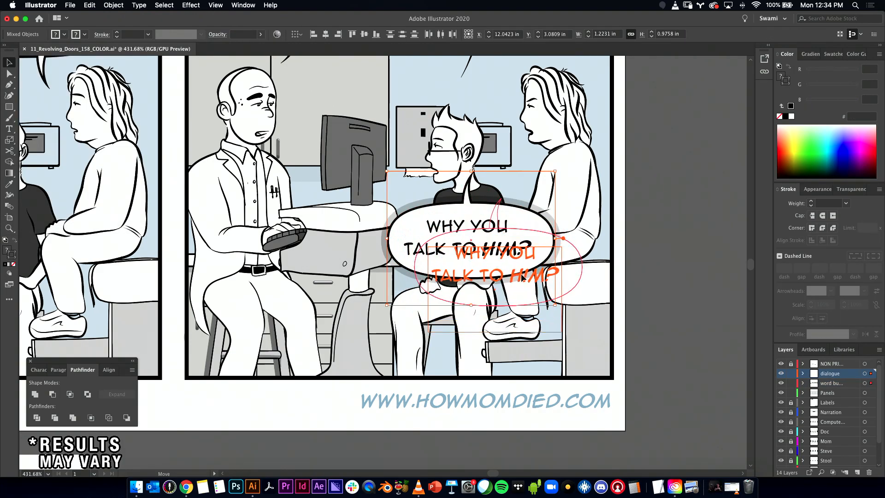
scroll(580, 283, down, 5)
drag(668, 273, 658, 293)
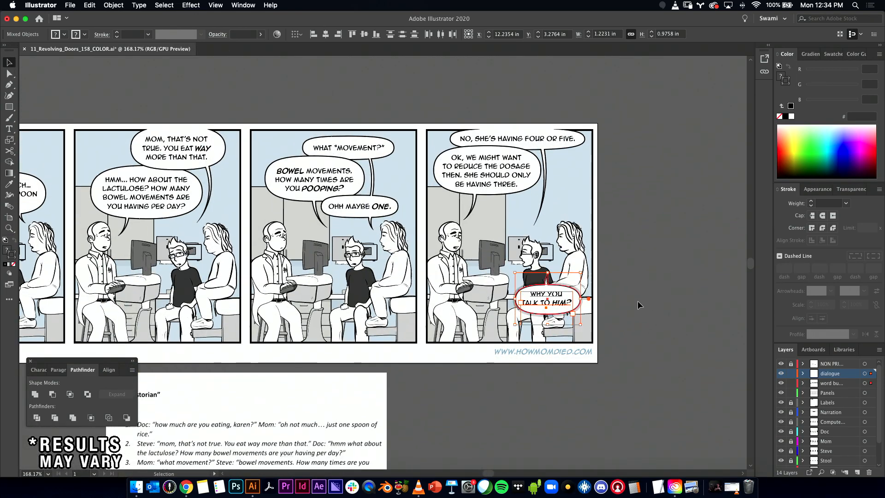
- Delete the tail's anchor points from the "Why you talk to him?" balloon outline to leave the balloon without a tail
click(670, 309)
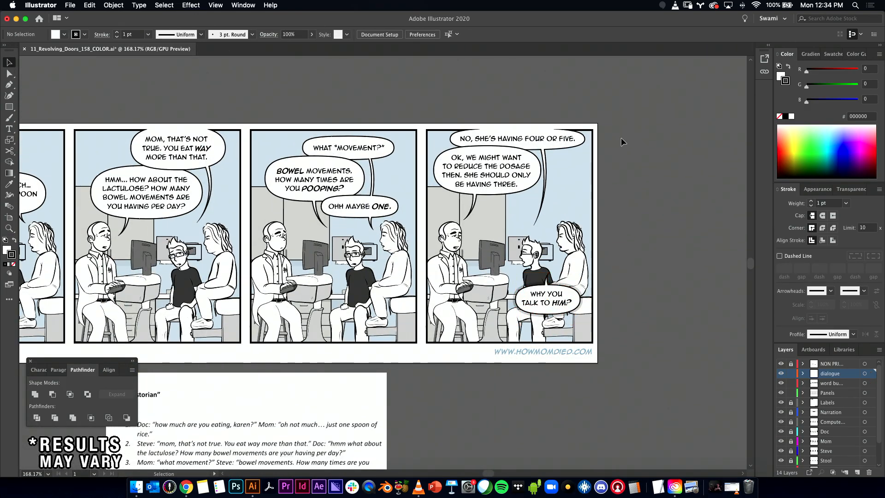
key(space)
drag(592, 163, 480, 121)
key(super+space)
drag(457, 238, 691, 259)
drag(383, 245, 405, 245)
key(a)
click(338, 227)
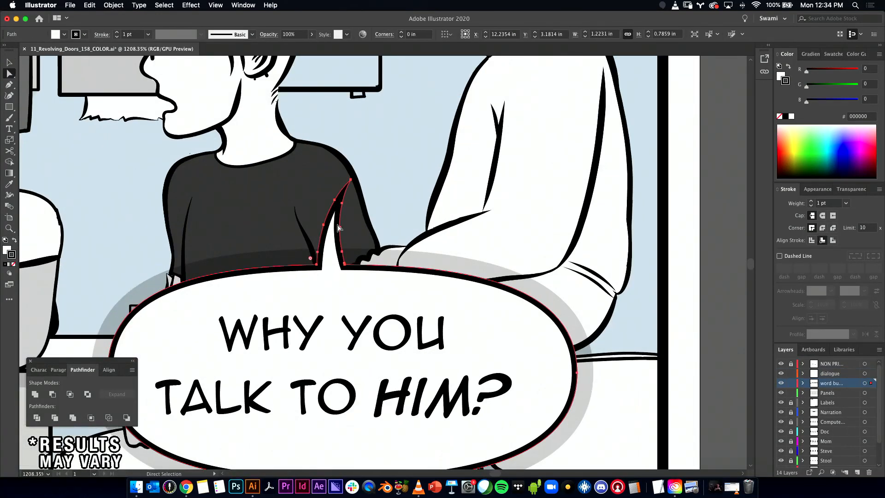
key(minus)
click(350, 180)
click(335, 200)
click(326, 225)
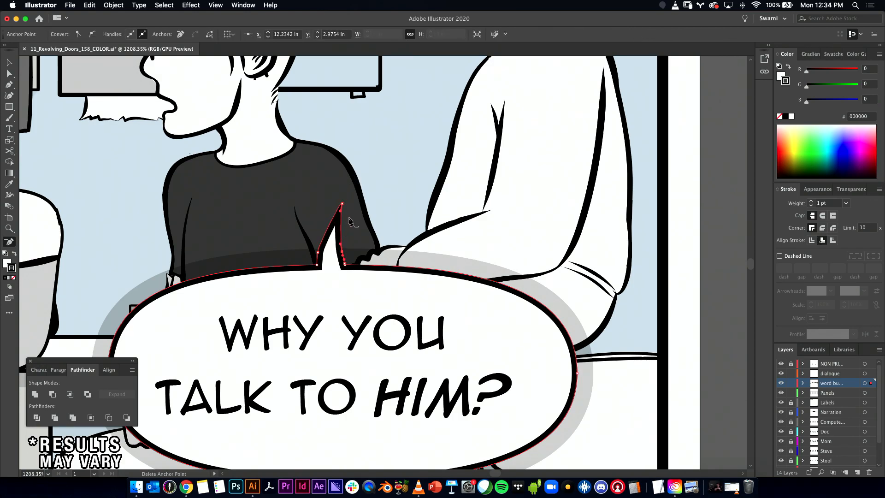
click(342, 205)
click(319, 254)
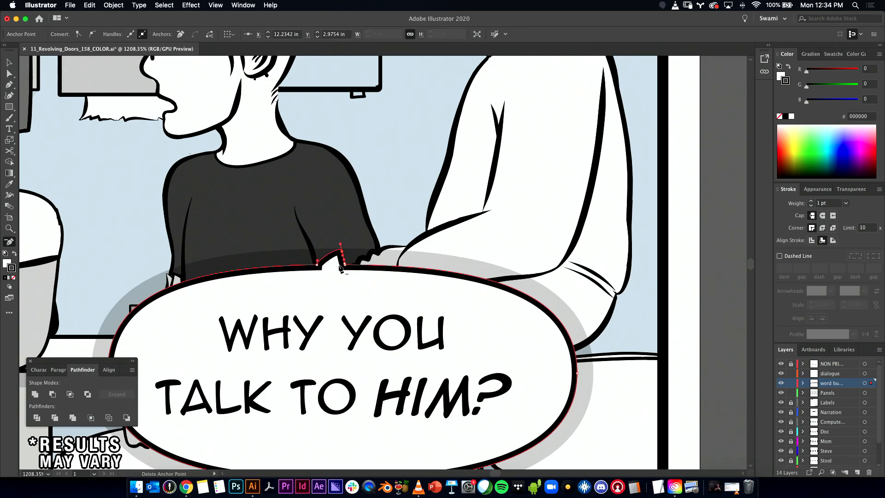
click(345, 265)
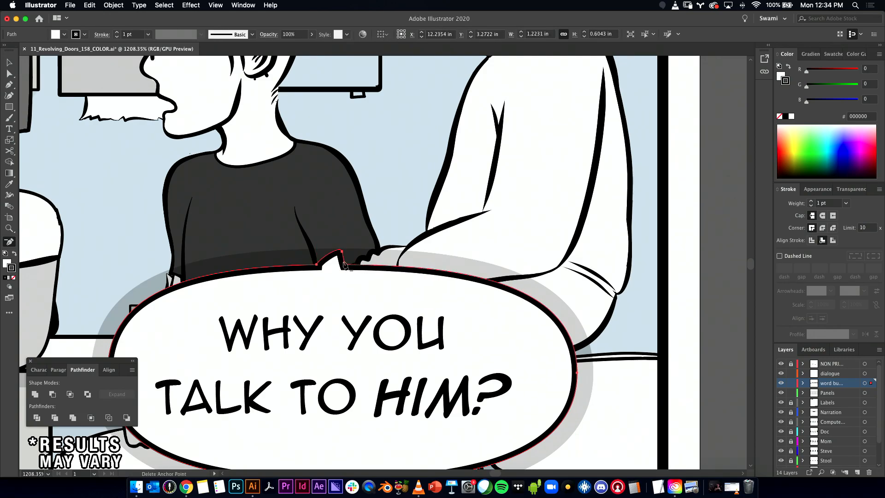
click(343, 253)
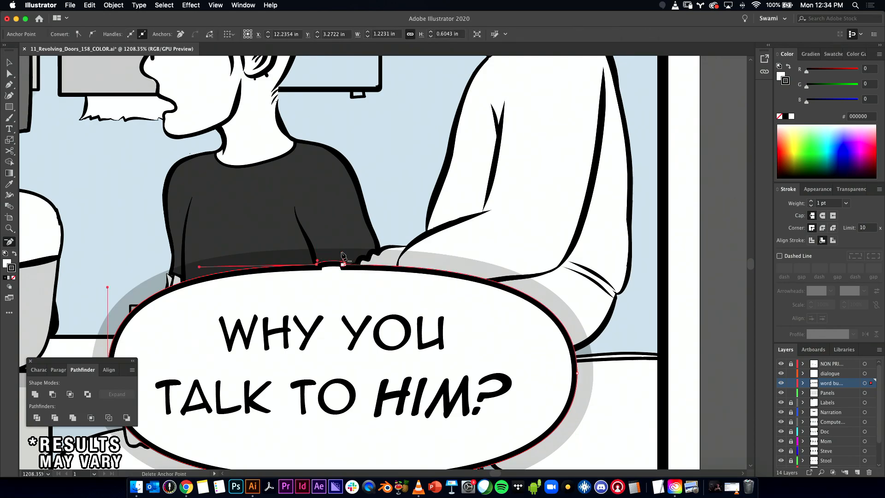
click(318, 264)
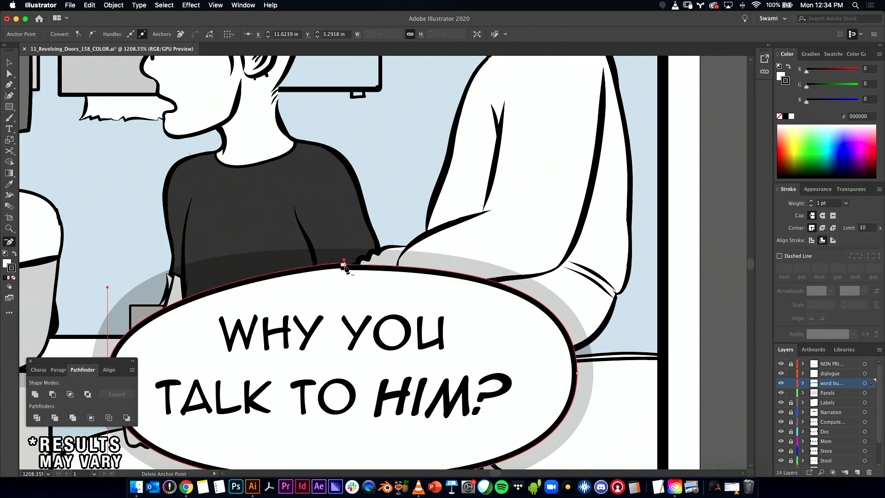
- Replace the "Why you talk to him?" balloon's outline with a copy of its halo ellipse, styled by sampling the old outline, and delete the old outline
scroll(348, 270, down, 5)
key(v)
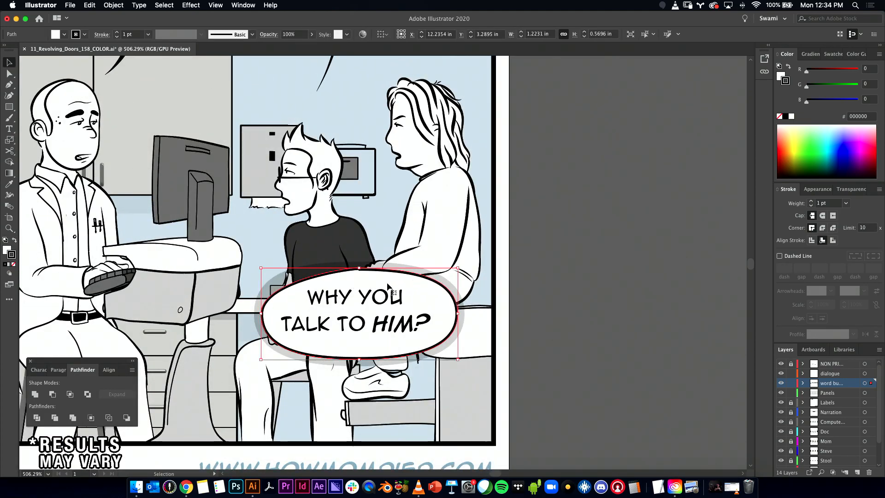
drag(365, 278, 655, 252)
click(402, 277)
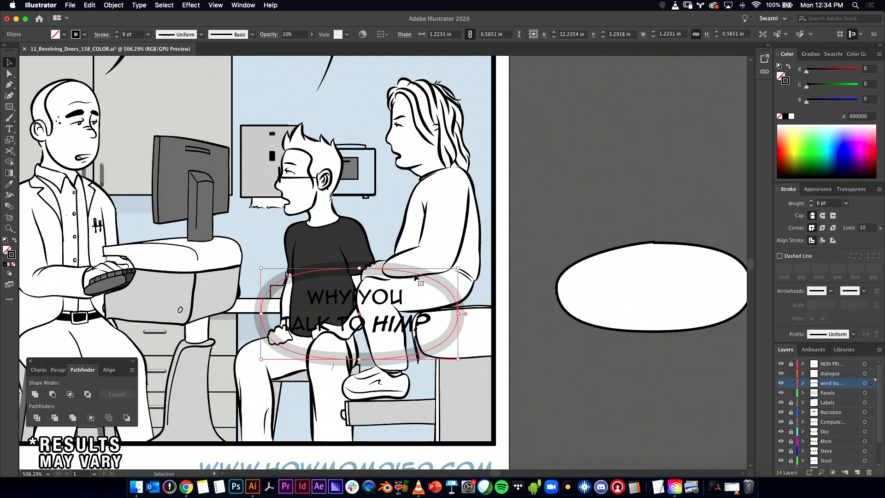
key(super)
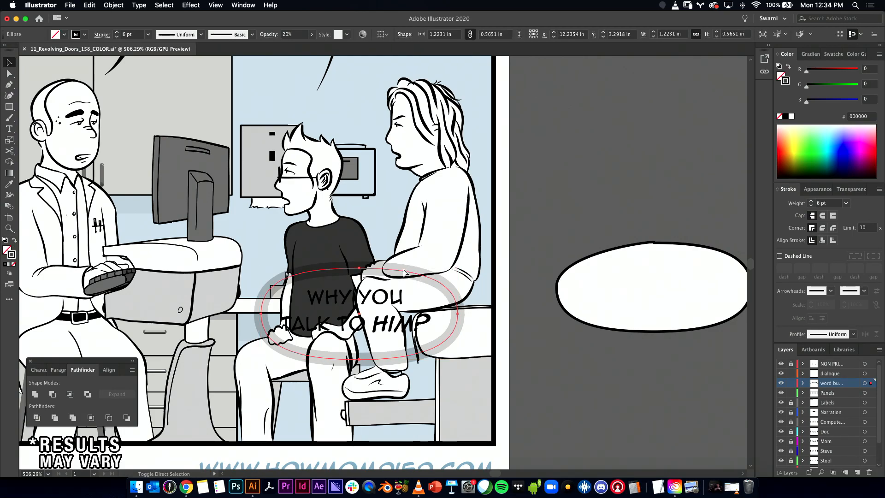
click(9, 185)
click(618, 251)
key(v)
click(665, 280)
key(Delete)
- Move the tailless "Why you talk to him?" balloon with its halo and lettering down and left, leaving out the panel's clip group
scroll(543, 169, down, 1)
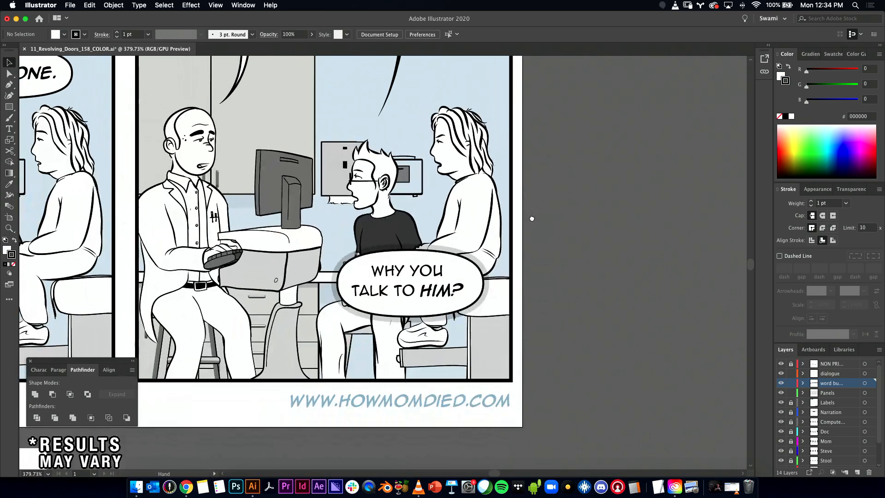
drag(529, 213, 544, 243)
drag(535, 305, 470, 315)
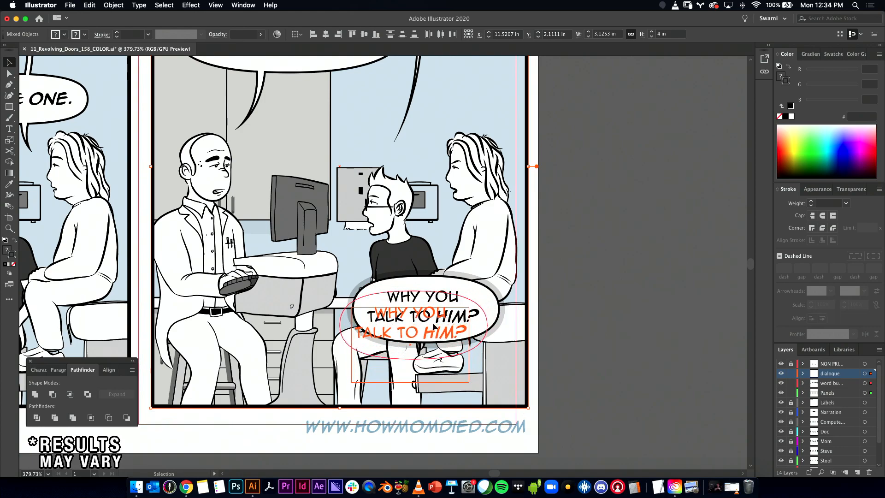
shift+click(525, 269)
drag(429, 312, 444, 462)
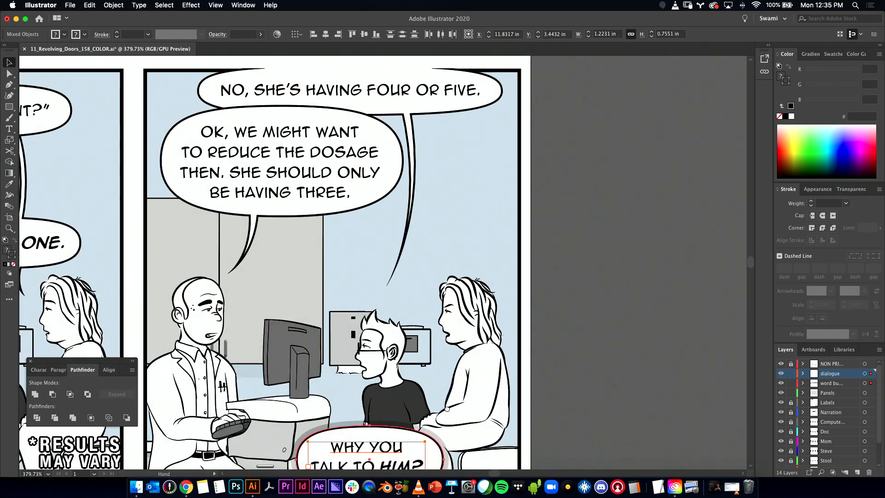
- Release the clipping mask on the fourth panel's "No, she's having four or five." balloon
click(296, 68)
click(304, 69)
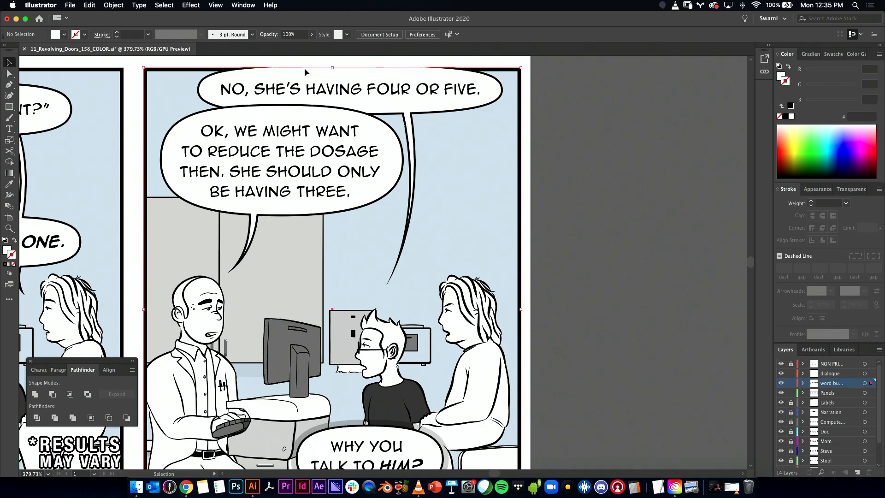
click(89, 5)
mouse_move(113, 5)
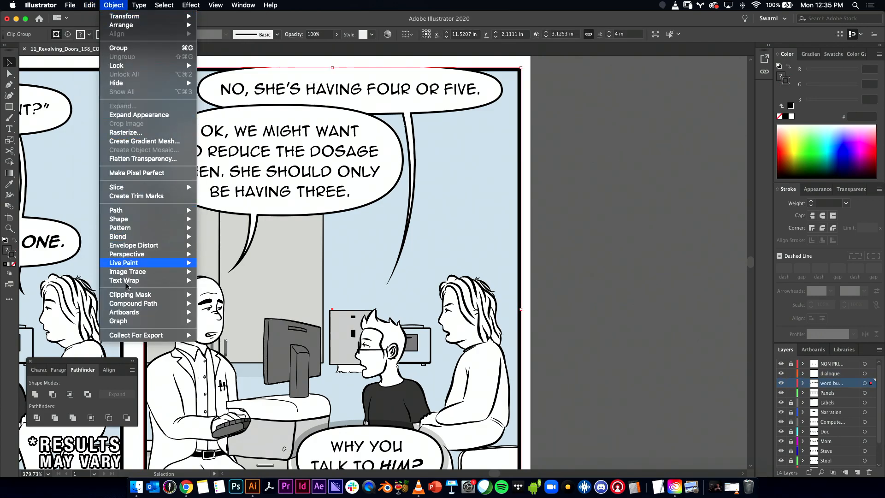
mouse_move(138, 295)
click(243, 303)
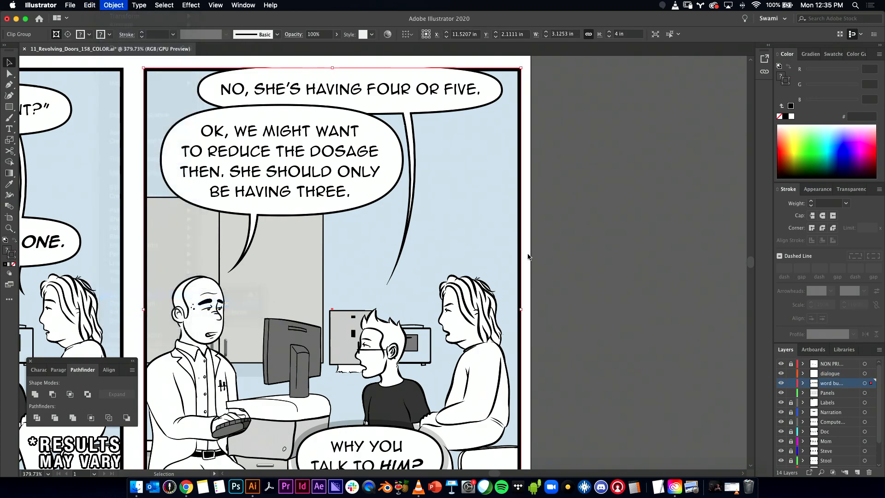
- Shift the fourth panel's two upper balloons down together with their lettering and tails to clear the panel's top border
scroll(548, 181, left, 2)
scroll(549, 182, up, 1)
click(466, 112)
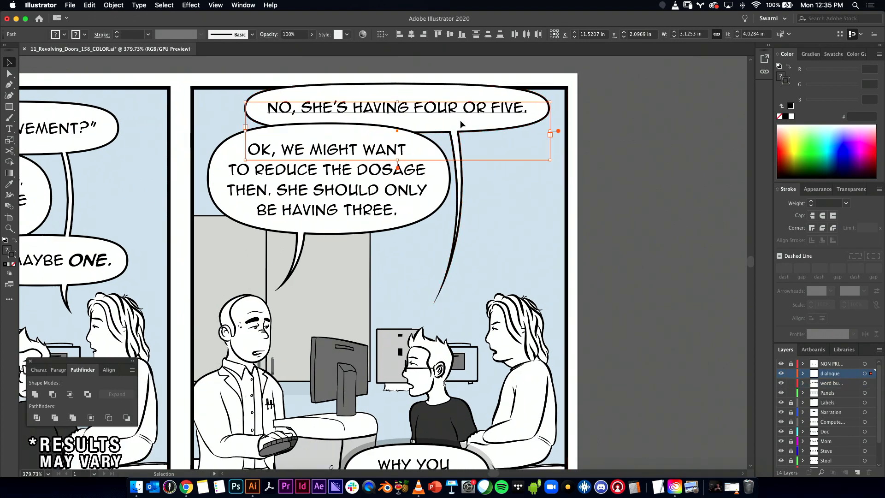
shift+click(461, 121)
shift+click(400, 189)
shift+click(299, 242)
drag(299, 246, 302, 259)
scroll(617, 252, left, 1)
scroll(615, 235, down, 3)
scroll(612, 216, down, 5)
click(623, 241)
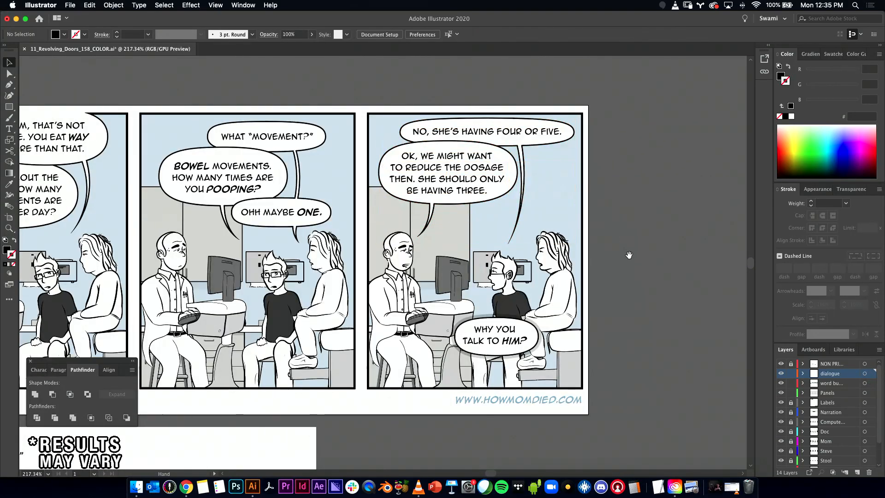
- Shorten the "No, she's having four or five." balloon's tail slightly and nudge its outline to the right
scroll(620, 257, right, 2)
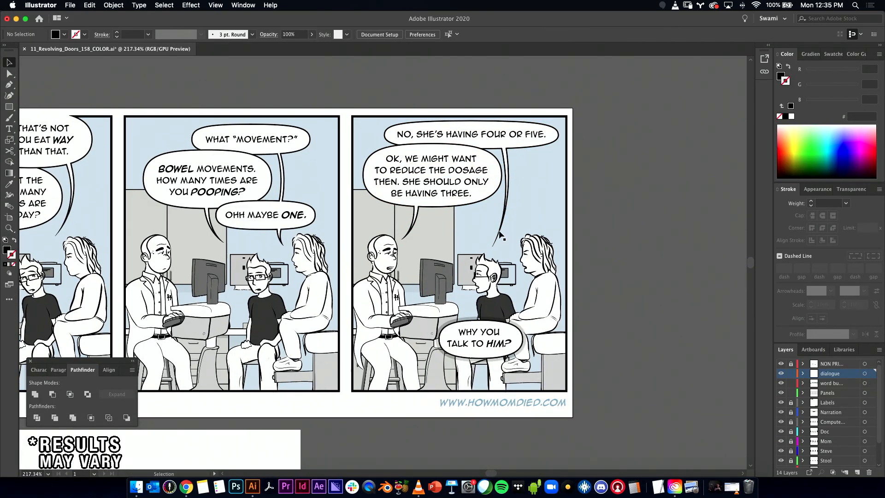
click(500, 235)
drag(472, 248, 471, 243)
click(601, 178)
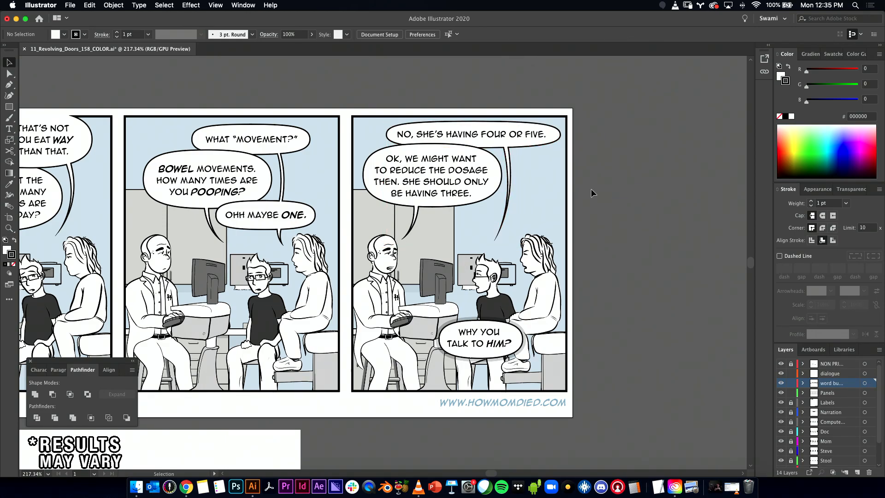
- Nudge the "OK, we might want to reduce the dosage" balloon with its lettering and tail slightly right and down
click(454, 171)
shift+click(416, 221)
drag(416, 222, 418, 224)
click(485, 219)
drag(587, 227, 691, 229)
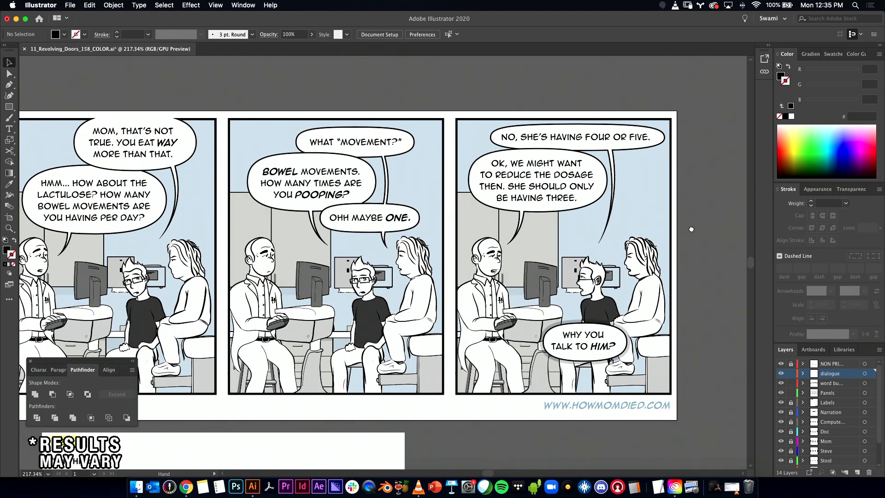
drag(691, 229, 566, 193)
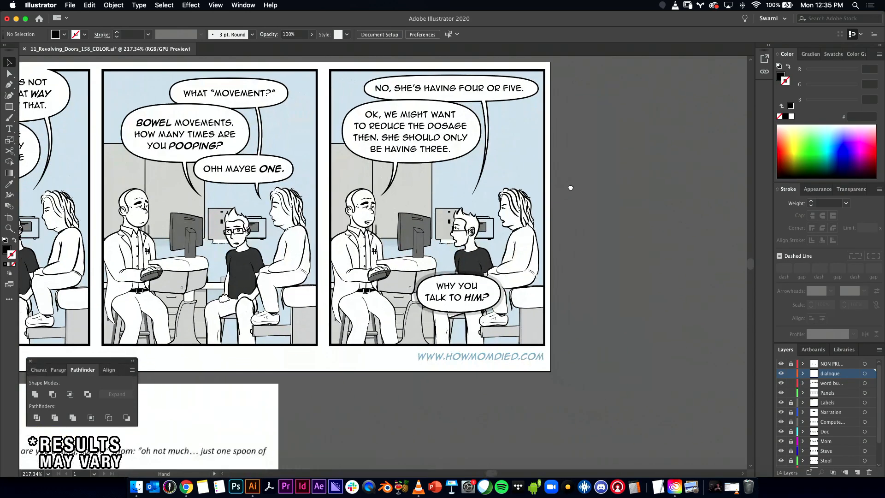
- Move the "No, she's having four or five." balloon with its lettering and tail slightly down, leaving out the released mask rectangle
click(515, 104)
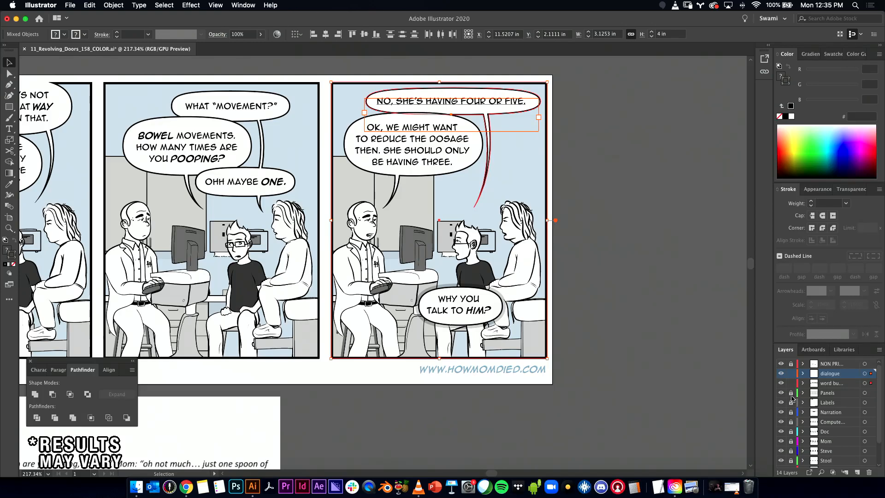
click(532, 145)
click(530, 103)
click(570, 155)
click(531, 104)
click(570, 148)
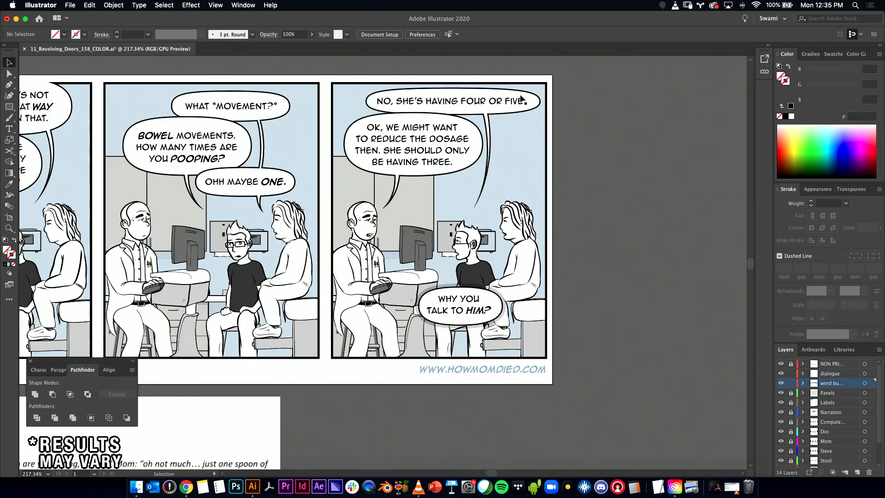
drag(501, 113, 506, 107)
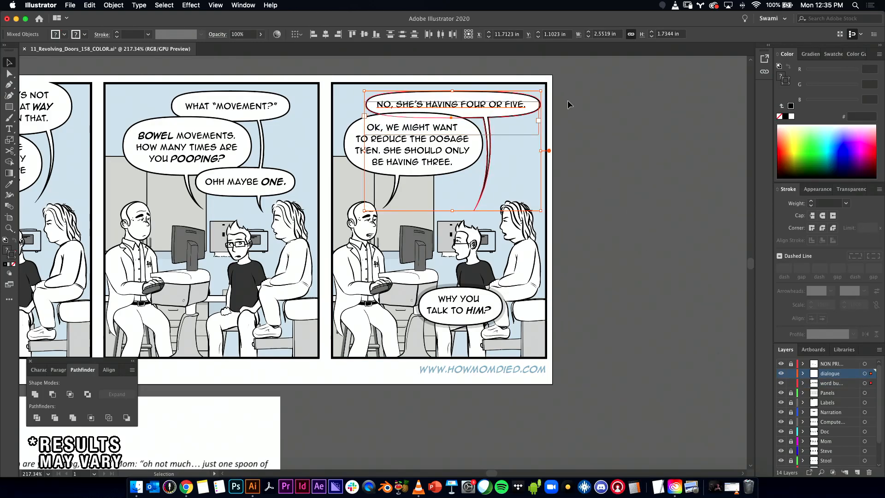
click(593, 147)
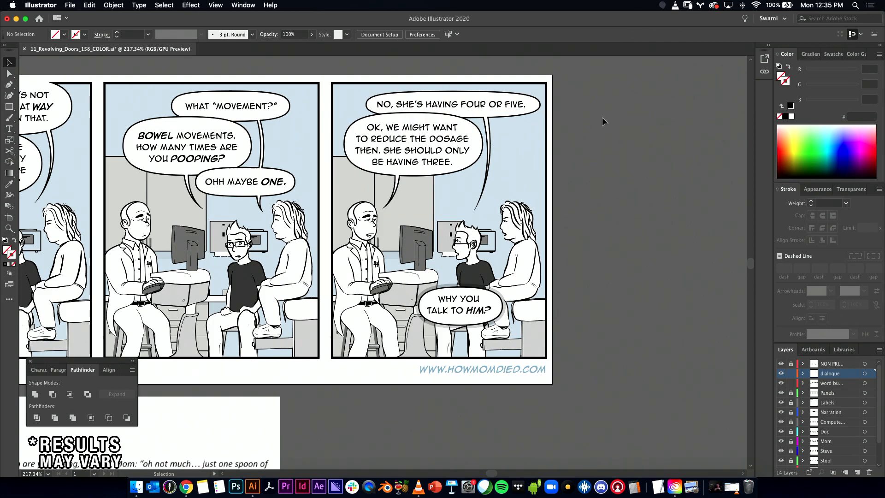
- Shift the "Why you talk to him?" balloon with its halo and lettering slightly right and down in the fourth panel
click(409, 157)
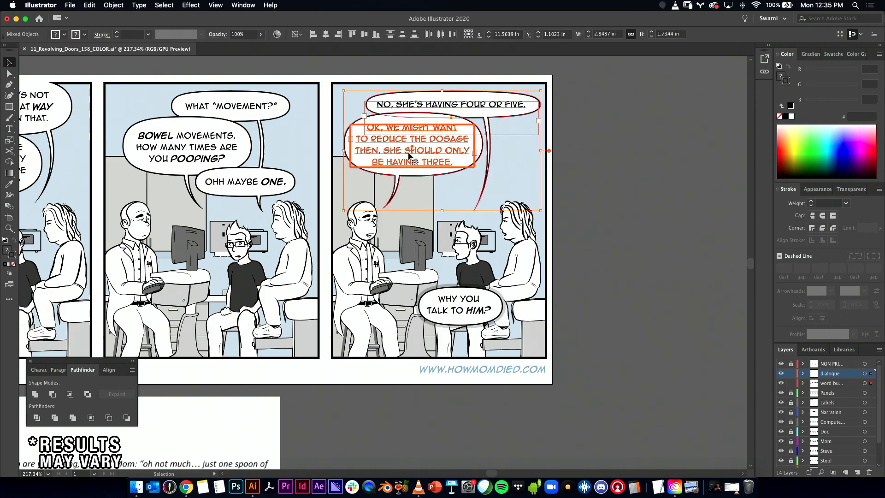
click(604, 203)
drag(604, 203, 585, 183)
drag(524, 271, 645, 270)
drag(454, 238, 436, 283)
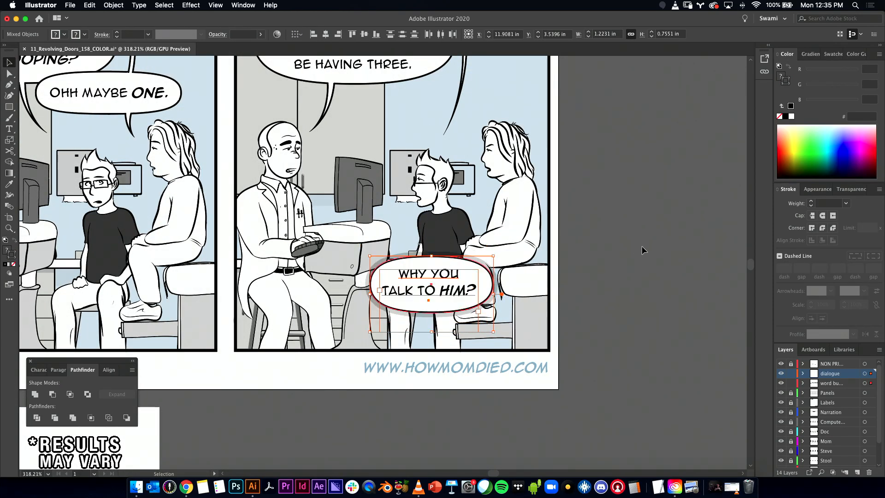
click(639, 253)
- Bring the small curved tail shape from the pasteboard templates to the upper edge of the "Why you talk to him?" balloon
drag(171, 242, 266, 265)
drag(362, 256, 461, 258)
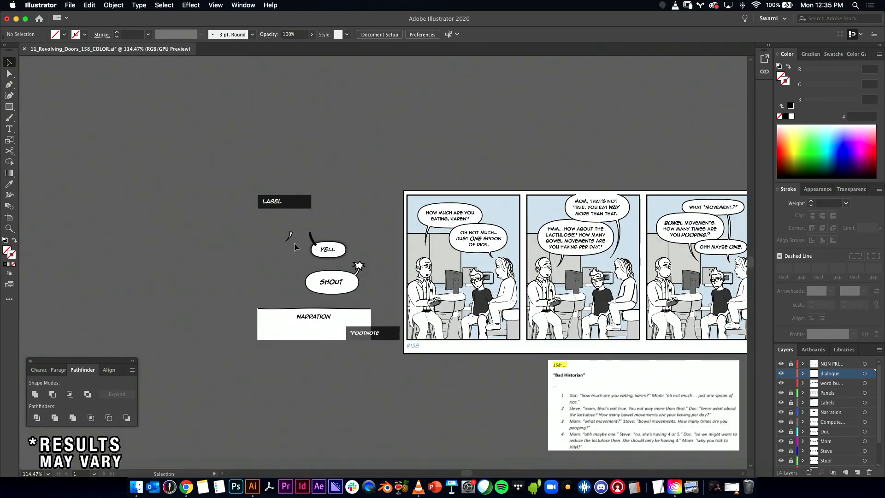
click(289, 236)
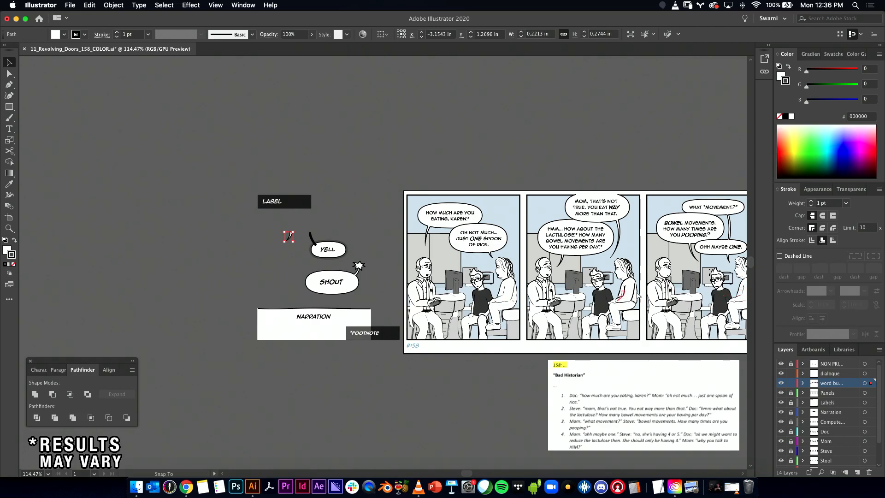
drag(289, 236, 640, 292)
scroll(640, 292, right, 10)
scroll(640, 291, down, 2)
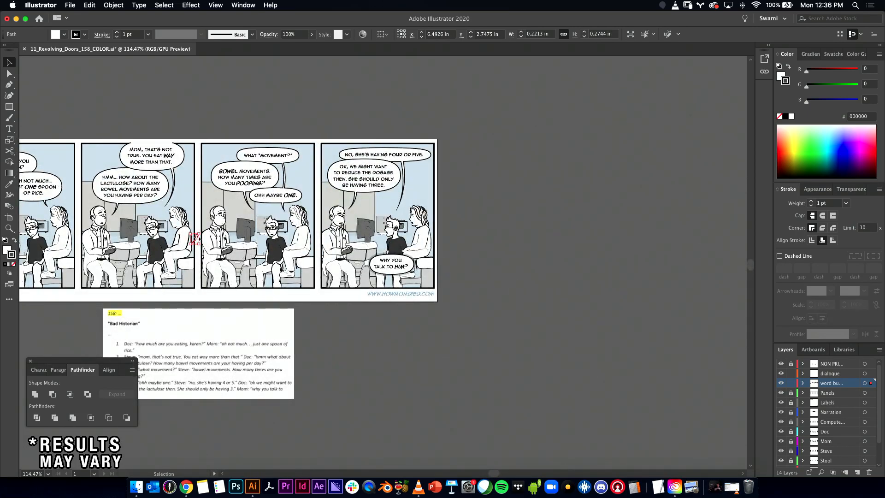
drag(322, 245, 398, 249)
drag(419, 249, 580, 251)
mouse_move(352, 226)
mouse_down()
mouse_move(359, 251)
mouse_move(347, 272)
mouse_move(322, 276)
mouse_up()
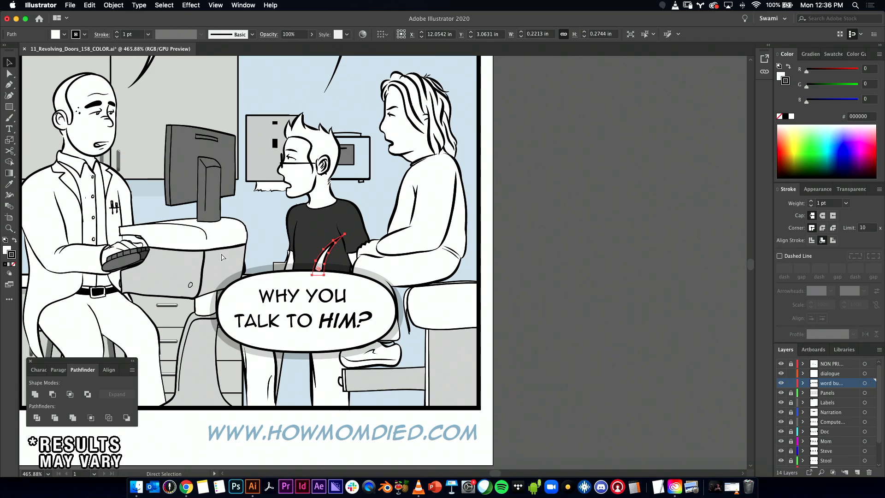
- Unite the curved tail with the "Why you talk to him?" balloon's outline into one shape
shift+click(265, 281)
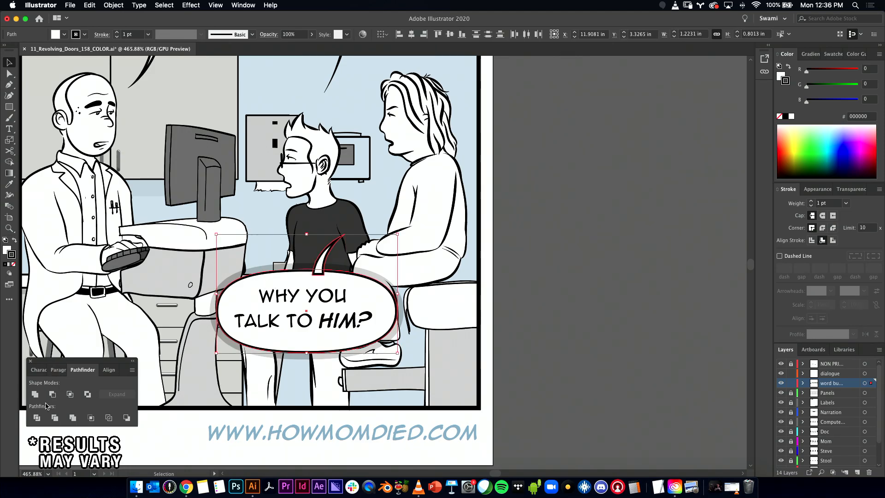
click(35, 393)
click(595, 311)
- Move the united "Why you talk to him?" balloon with its halo and lettering slightly right and up
drag(538, 309, 601, 305)
click(489, 318)
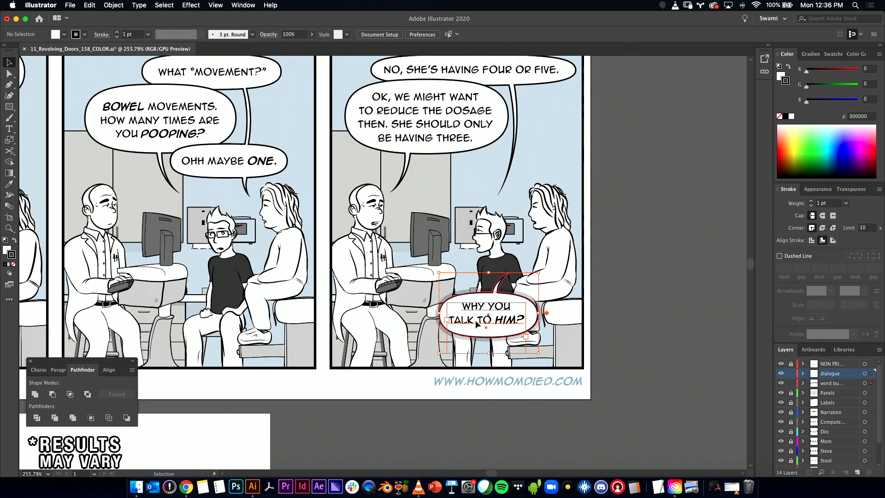
drag(488, 317, 499, 314)
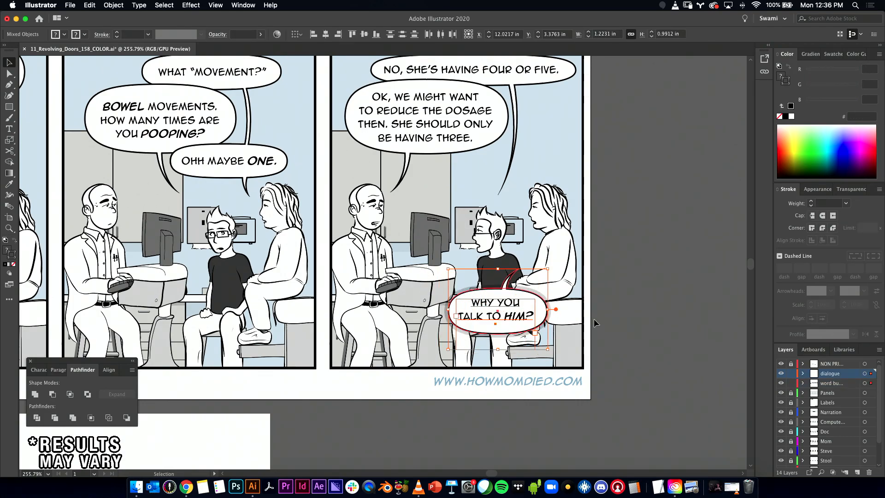
- Set the opacity of all artwork on the Dr office bg layer to 65%
click(592, 325)
drag(613, 333, 443, 331)
scroll(837, 451, down, 3)
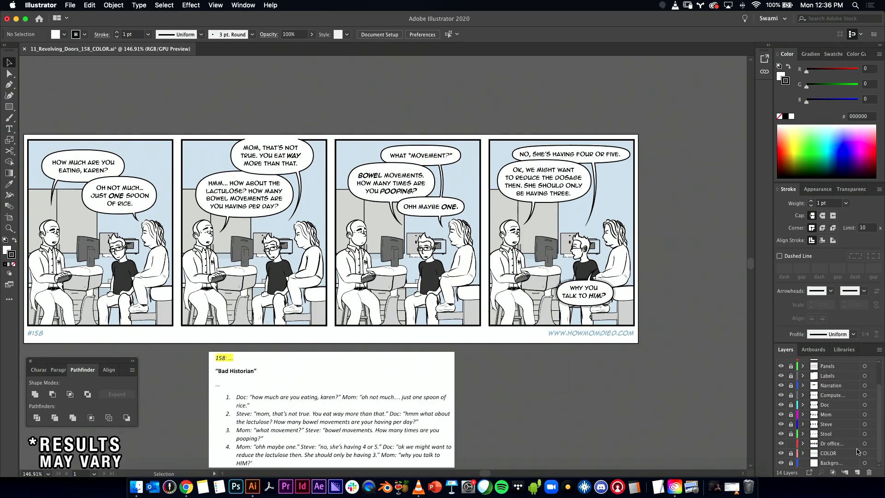
click(863, 443)
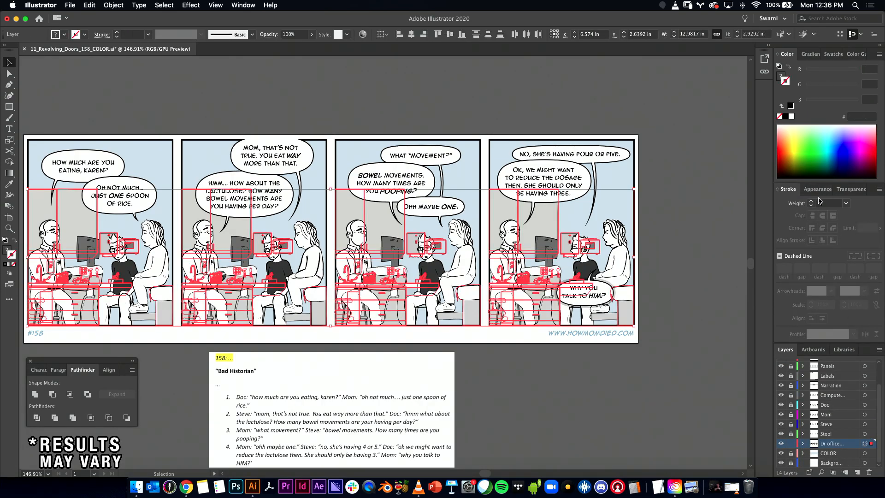
click(851, 189)
double_click(855, 203)
text(65)
key(Return)
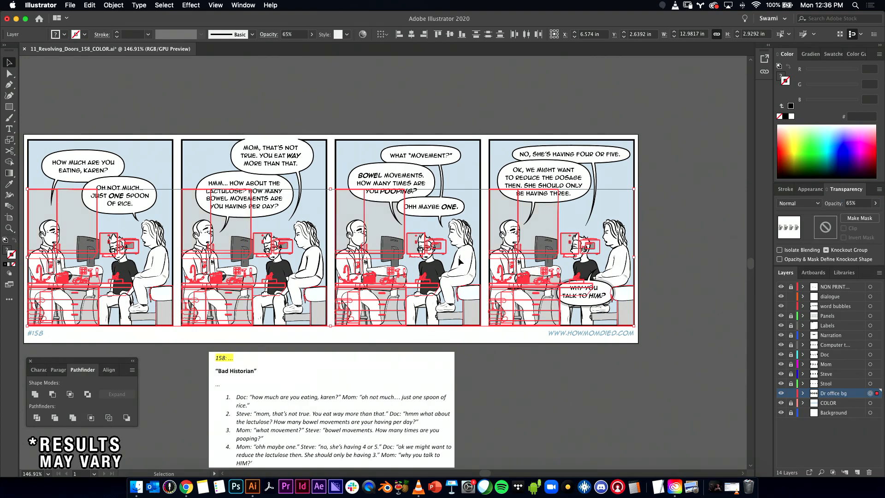
click(29, 65)
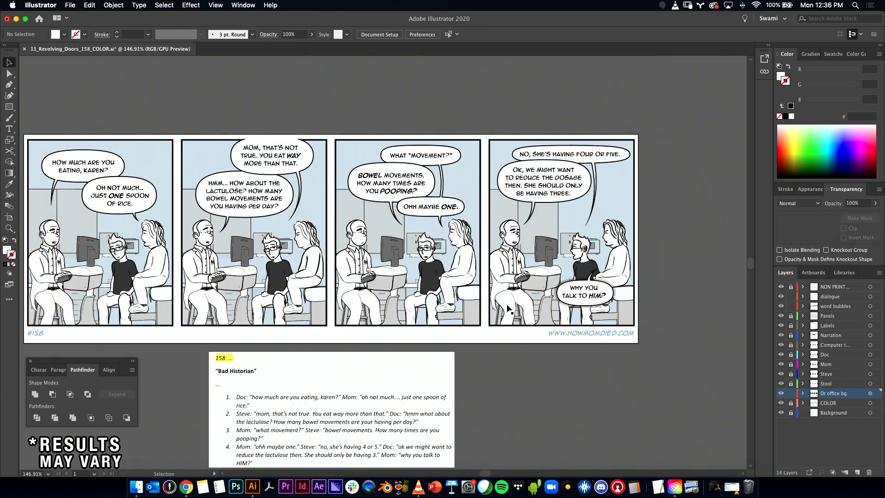
- Lock the Dr office bg layer so that only the fourth panel's balloon can be selected
drag(578, 290, 581, 358)
drag(617, 301, 454, 366)
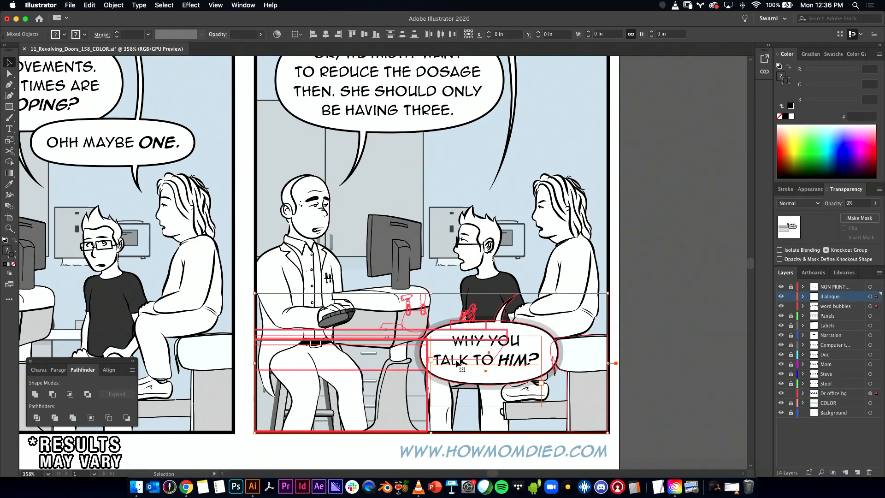
click(790, 307)
click(790, 393)
- Reposition the "Why you talk to him?" balloon with its halo and lettering slightly left and up in the fourth panel
drag(489, 358, 479, 381)
click(651, 332)
drag(644, 333, 529, 354)
drag(483, 384, 484, 385)
drag(484, 372, 503, 364)
click(653, 319)
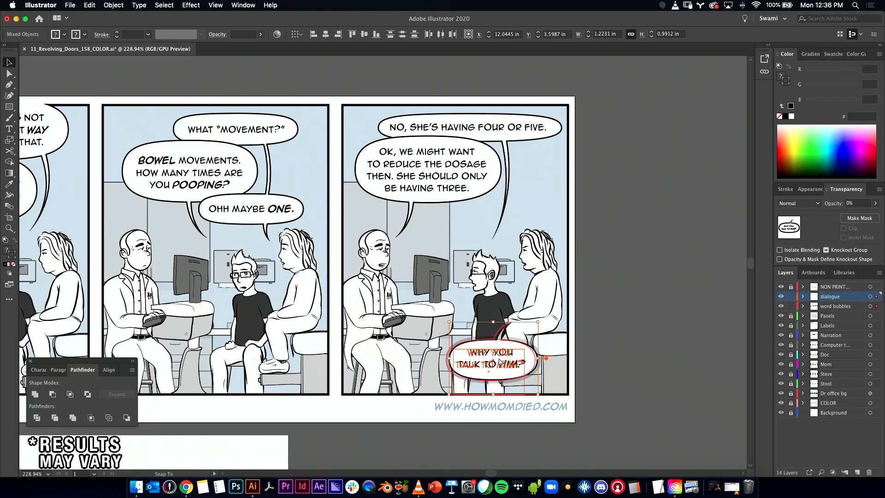
mouse_move(499, 337)
mouse_down()
mouse_move(488, 367)
mouse_move(497, 332)
mouse_up()
click(654, 316)
click(622, 312)
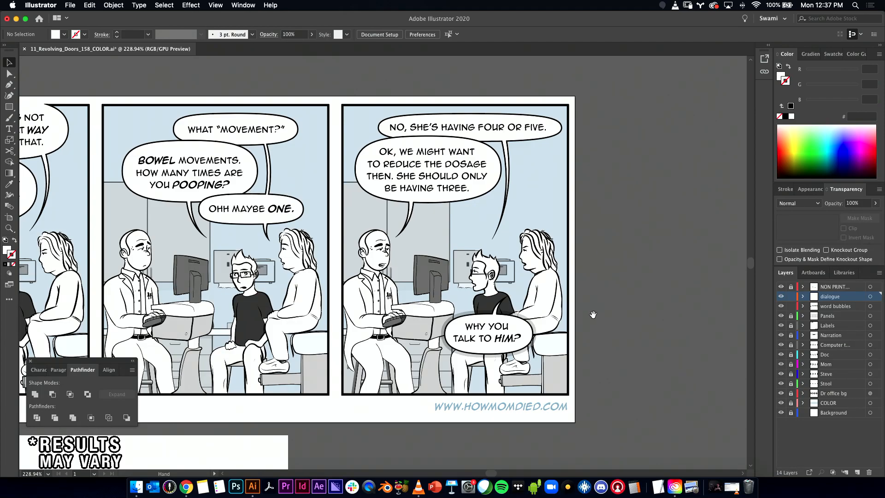
- Nudge the "No, she's having four or five." balloon and its lettering slightly left in the fourth panel
drag(595, 304, 530, 306)
drag(519, 336, 605, 301)
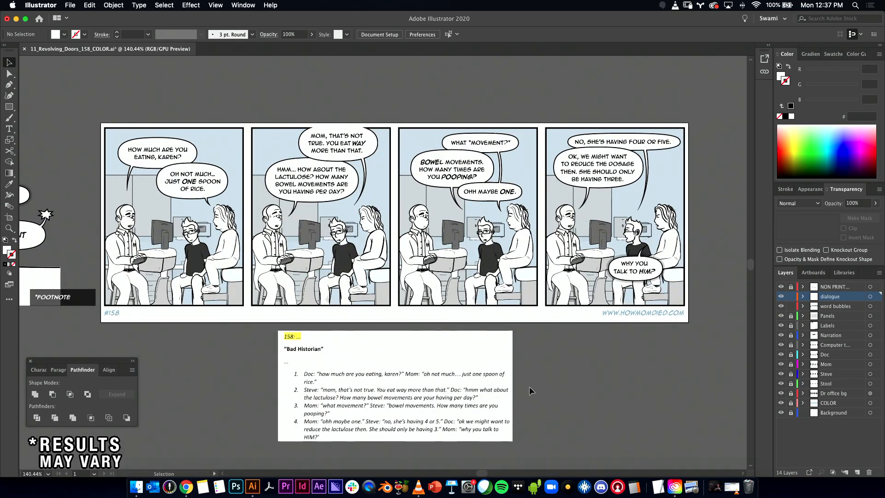
drag(535, 383, 525, 357)
click(607, 249)
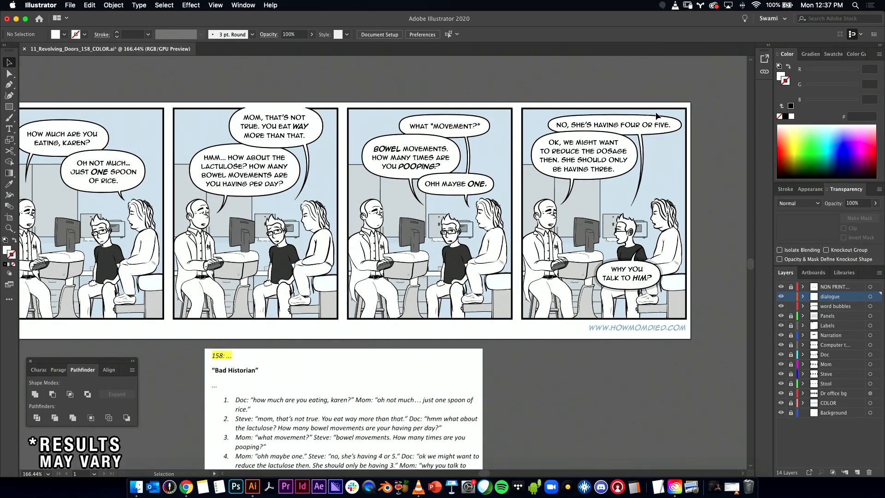
drag(665, 103, 579, 158)
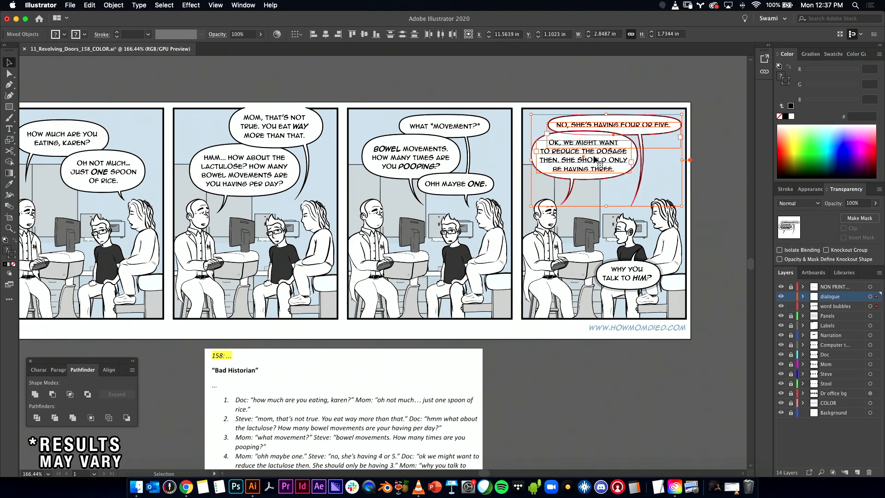
mouse_move(596, 157)
mouse_down()
mouse_move(636, 154)
mouse_move(587, 158)
mouse_up()
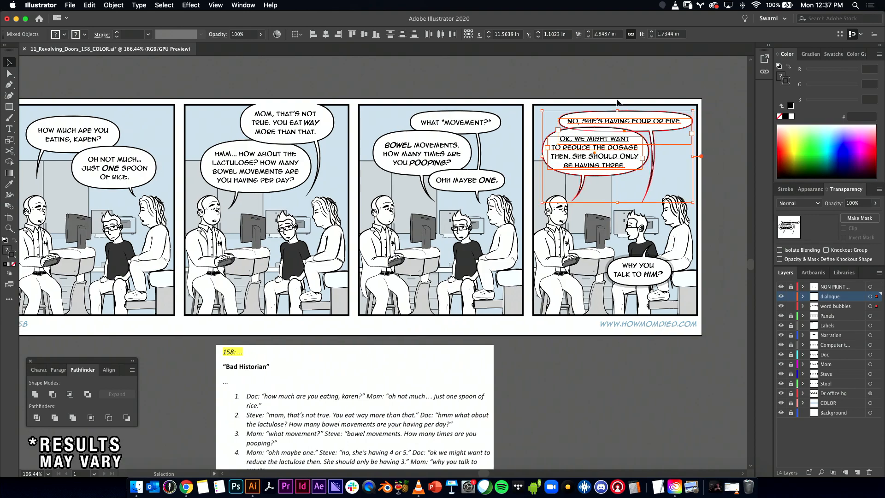
shift+click(612, 168)
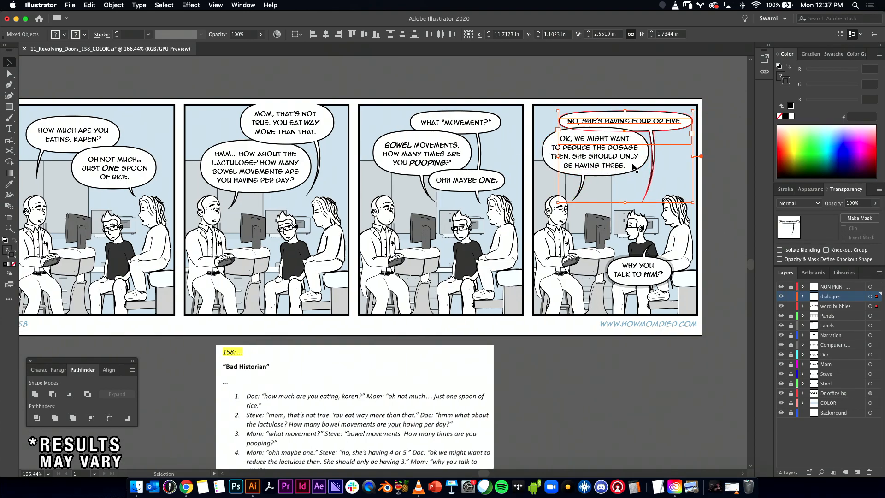
key(Left)
click(664, 94)
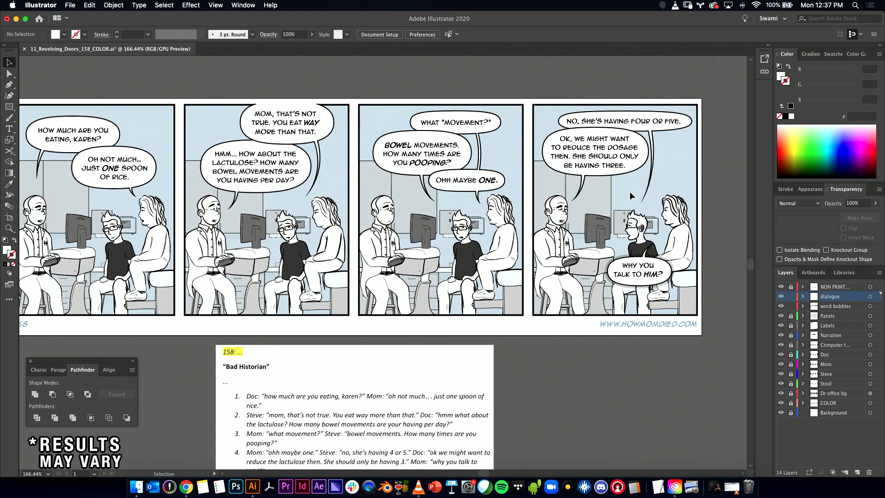
- Delete the script note below the strip and the Yell and Shout balloon templates from the pasteboard
drag(604, 177, 474, 228)
drag(469, 232, 512, 225)
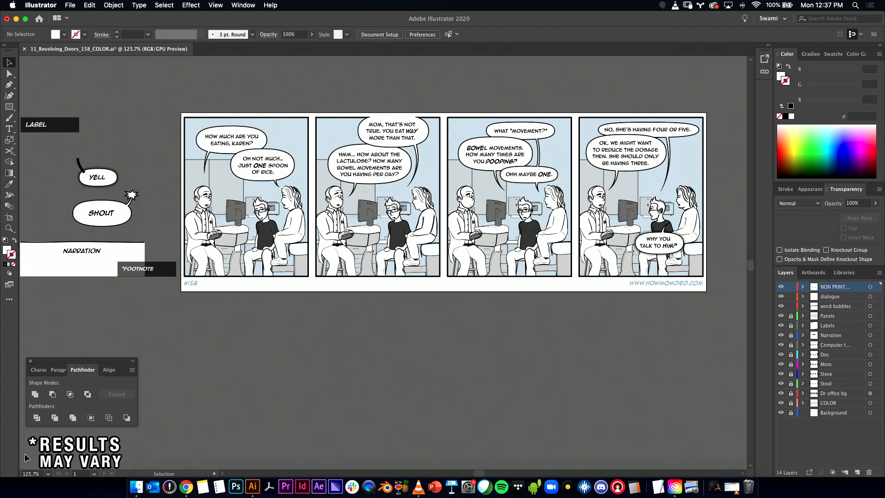
drag(240, 307, 365, 334)
drag(278, 358, 177, 194)
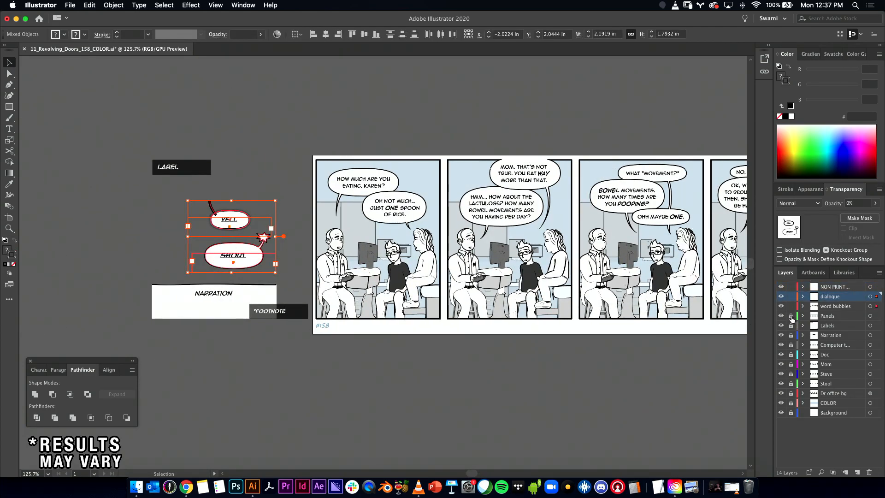
key(Delete)
- Unlock the Panels, Labels and Narration layers and delete the label, narration and footnote templates from the pasteboard
drag(790, 317, 792, 329)
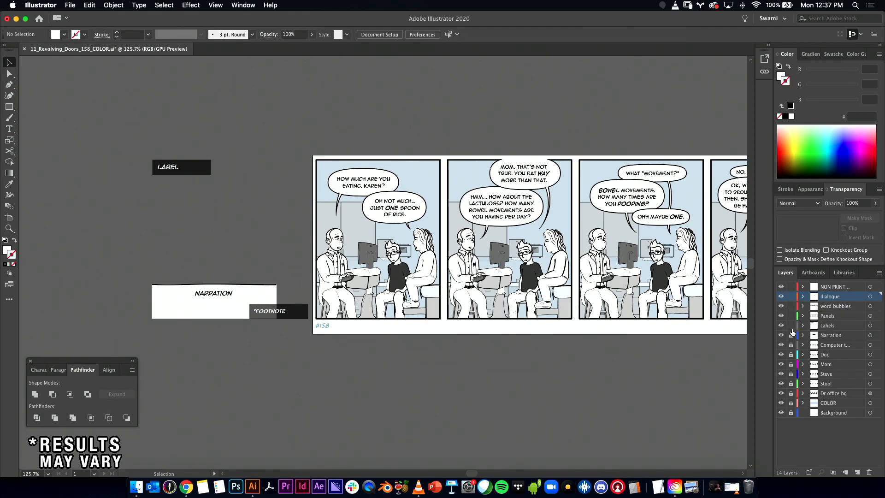
drag(278, 331, 157, 166)
key(Delete)
- Show the whole strip with the interface panels hidden and save the document
drag(322, 276, 229, 231)
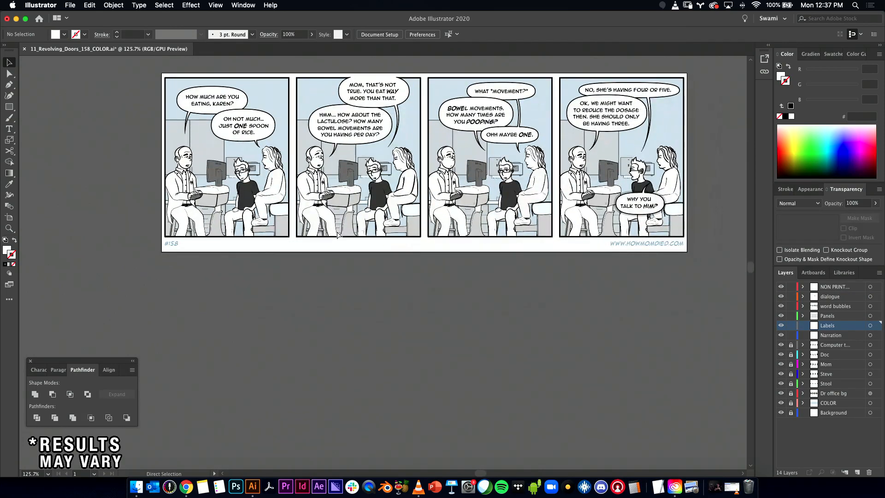
key(super+0)
key(Tab)
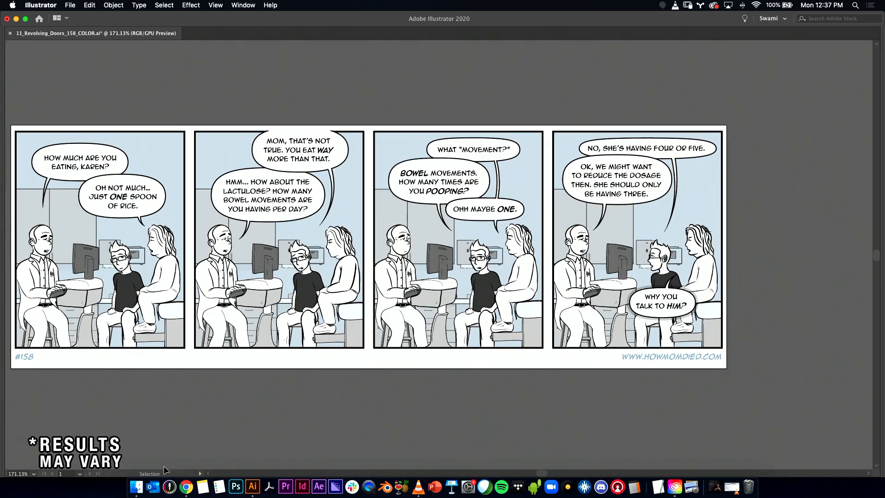
key(super+s)
- Export all artboards as 11_Revolving_Doors_158_COLOR.png in the COLOR folder at 600 ppi with a white background
click(70, 5)
mouse_move(107, 157)
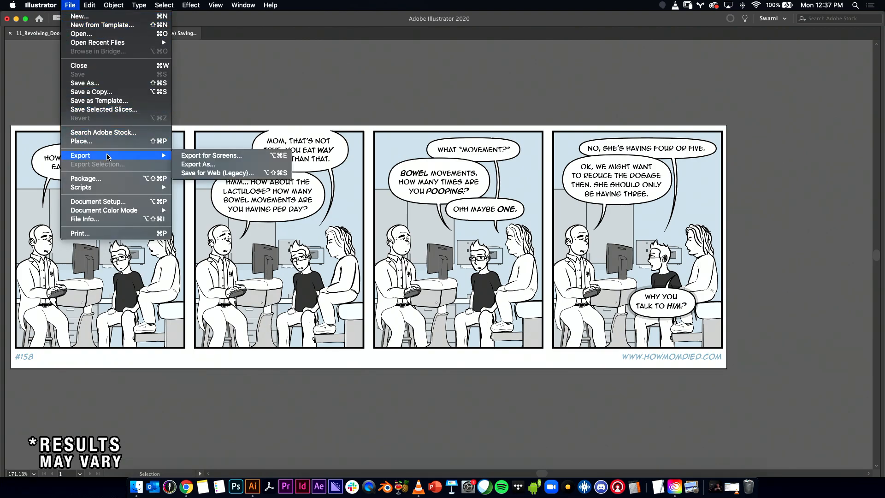
click(197, 164)
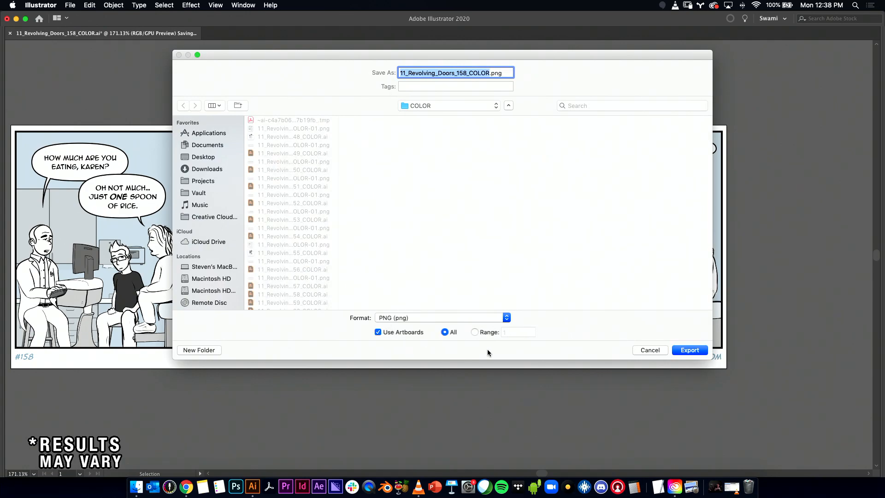
click(689, 350)
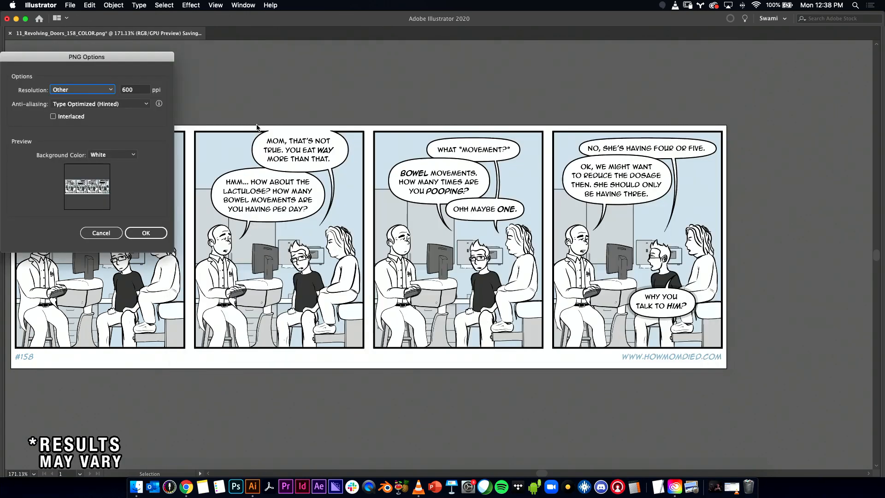
click(143, 234)
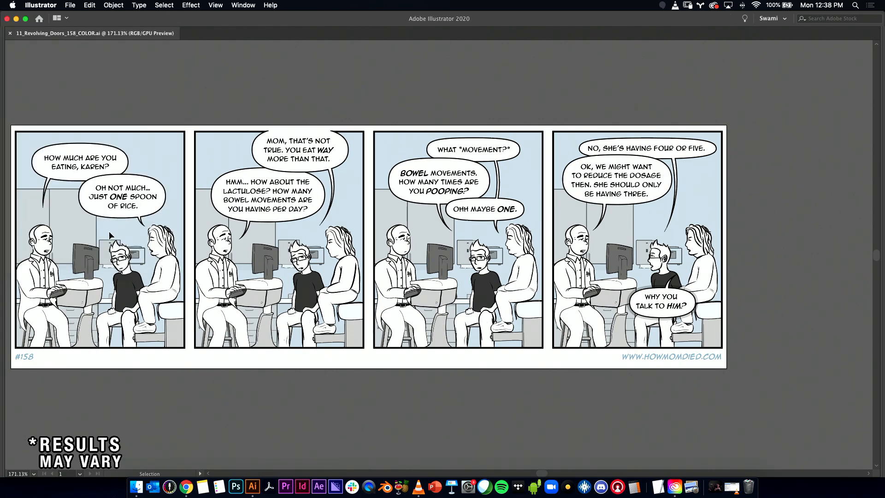
- Switch to Finder and open the exported 11_Revolving_Doors_158_COLOR-01.png in Preview
key(super+0)
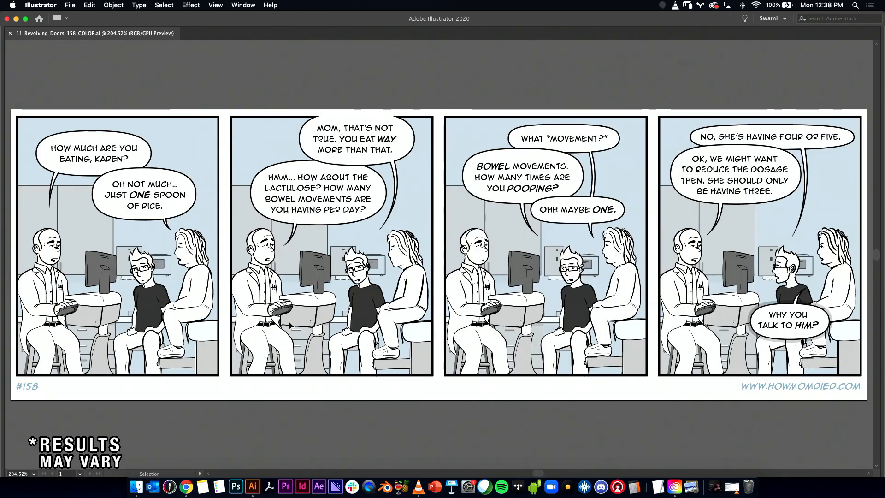
alt+super+click(379, 353)
drag(442, 370, 400, 354)
click(137, 486)
double_click(308, 379)
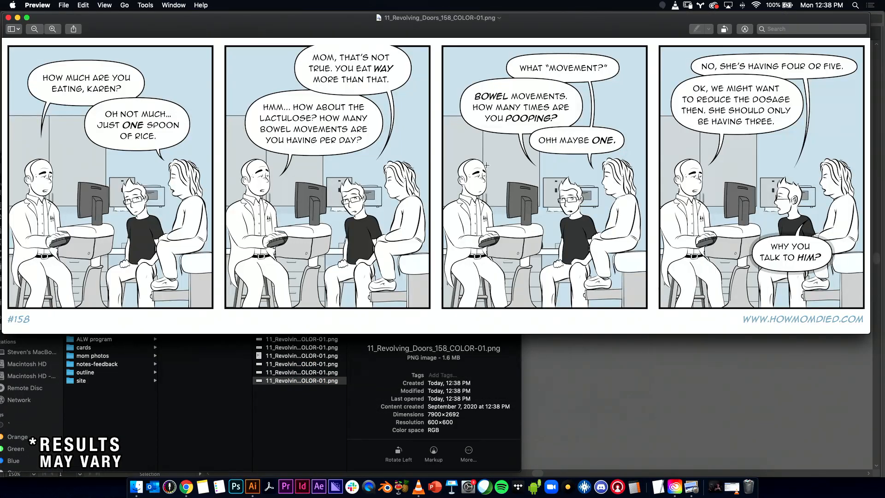
- Shrink the exported image's window and place it below the original strip to compare the two
click(604, 370)
key(super+Tab)
drag(422, 27, 420, 138)
drag(3, 125, 225, 215)
drag(379, 226, 284, 238)
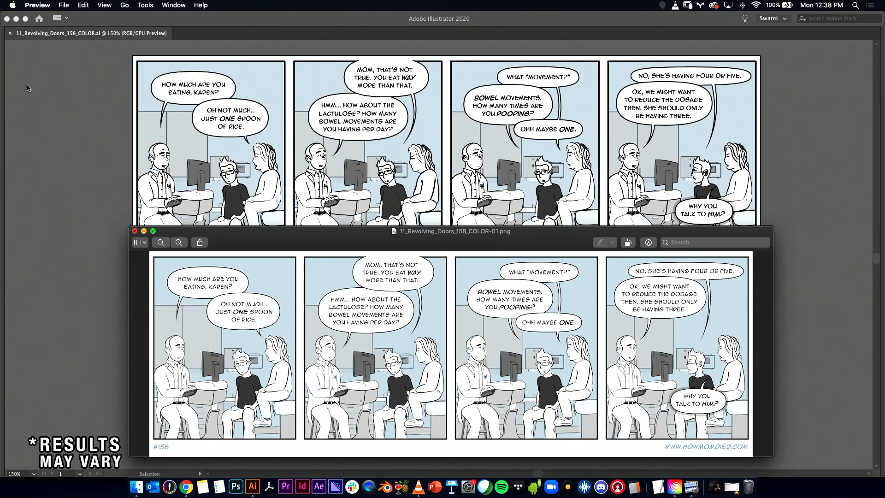
- Close the exported image, quit Preview and return to the Illustrator document
click(135, 231)
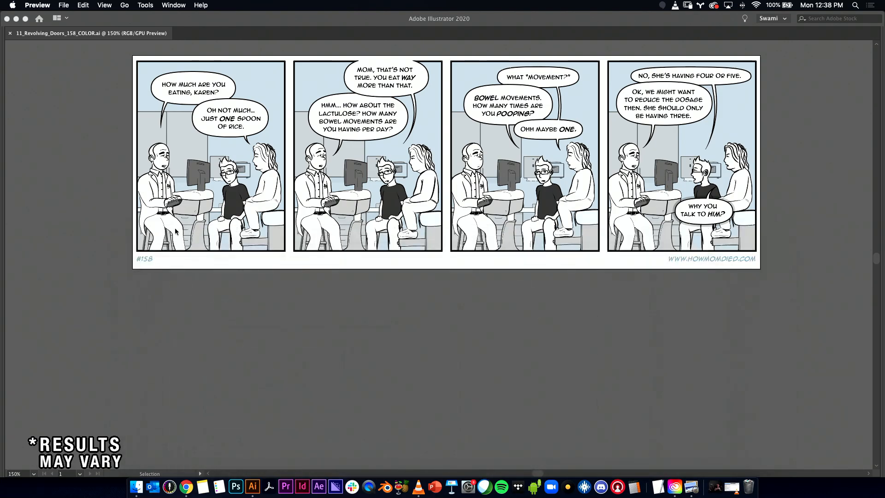
key(a)
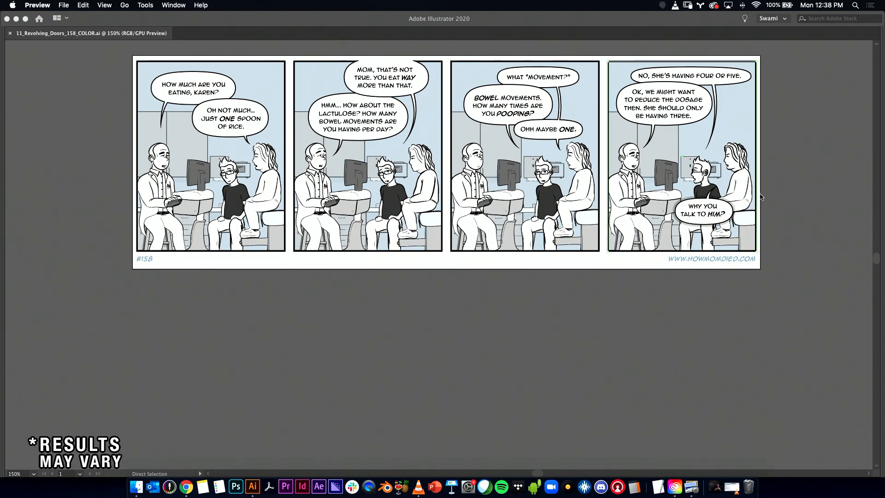
key(super+q)
- Shift the "Why you talk to him?" lettering slightly right inside its balloon in the fourth panel
key(z)
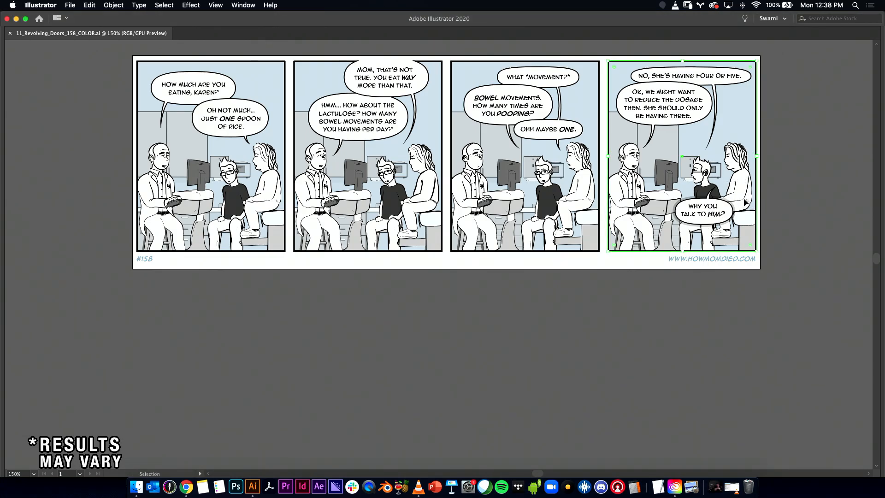
drag(720, 198, 757, 198)
drag(758, 198, 664, 298)
key(v)
click(594, 334)
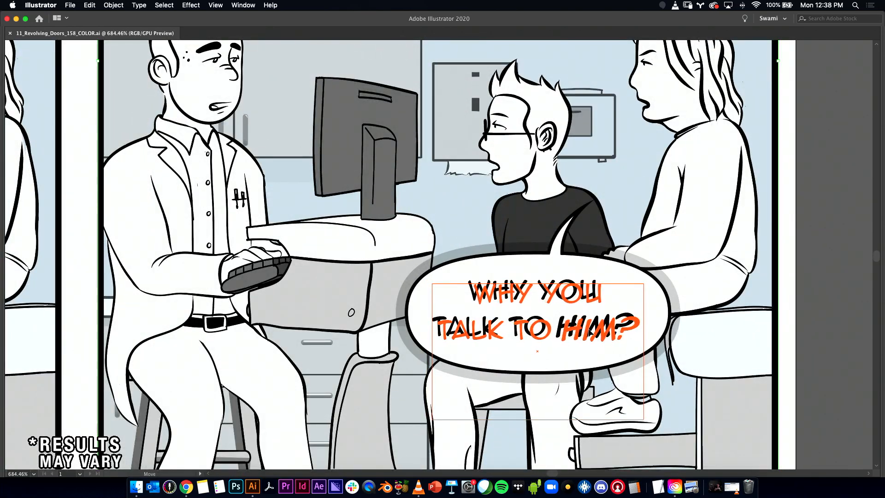
drag(593, 332, 591, 332)
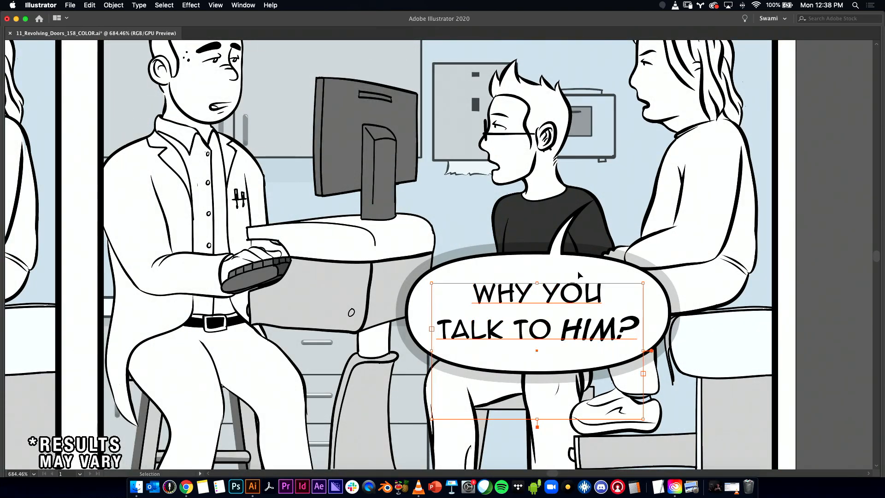
- Stretch the "Why you talk to him?" balloon outline slightly taller about its centre and nudge its lettering slightly down
click(585, 270)
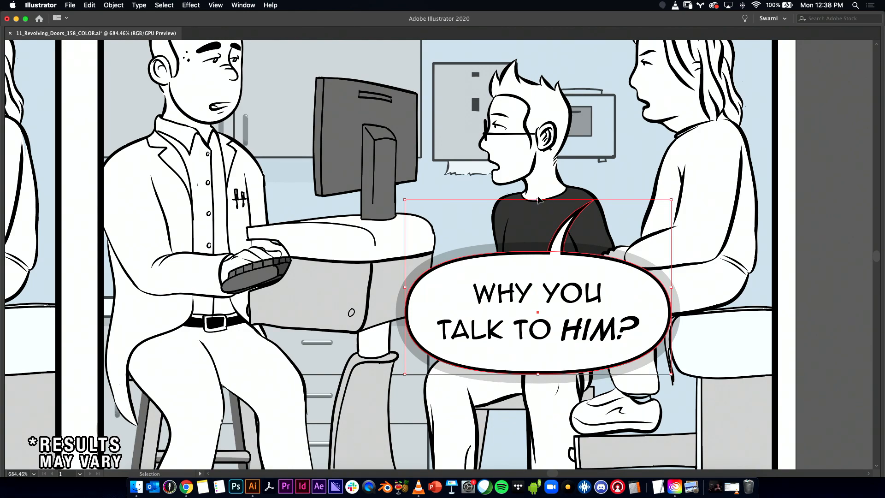
drag(540, 199, 538, 189)
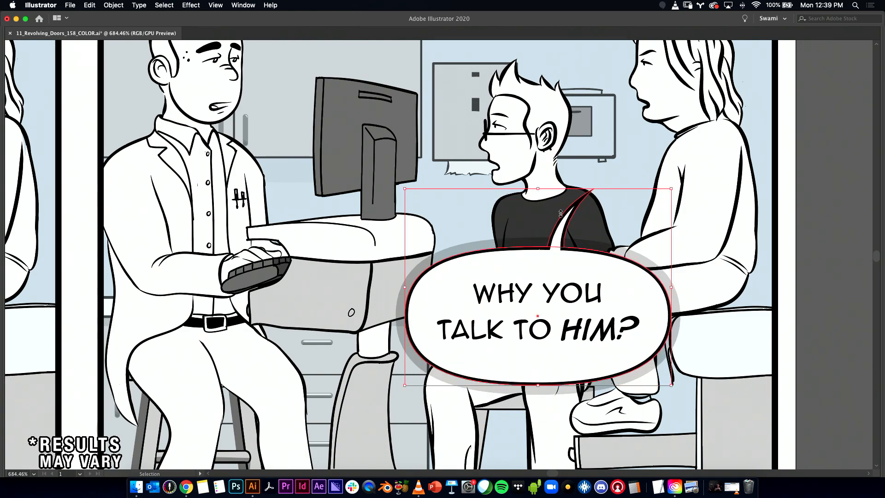
click(558, 313)
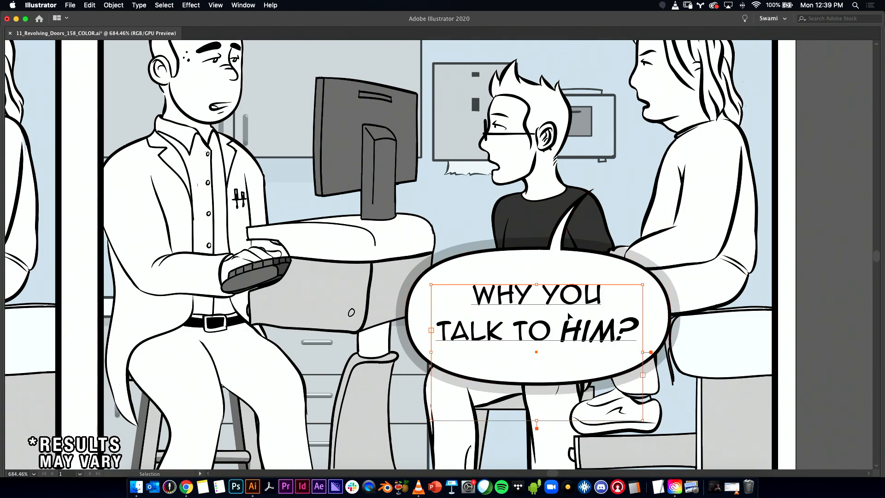
scroll(570, 327, down, 6)
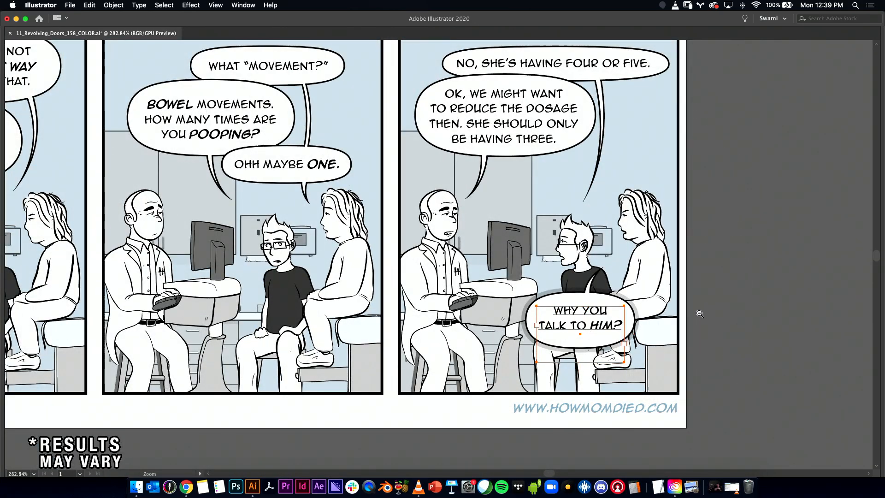
scroll(691, 313, down, 2)
drag(644, 313, 526, 312)
click(542, 321)
click(643, 291)
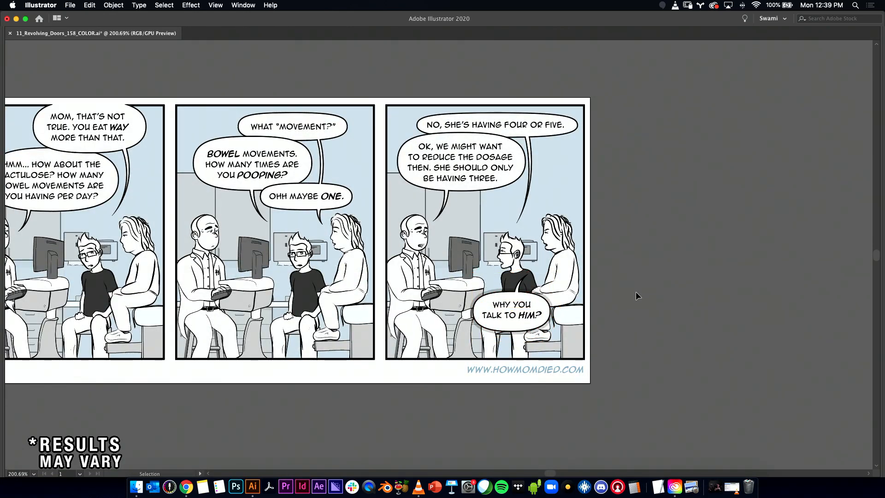
- Shift the "Why you talk to him?" balloon together with its lettering slightly right in the fourth panel
click(522, 307)
drag(513, 311, 527, 314)
key(a)
key(super+z)
click(611, 289)
click(631, 306)
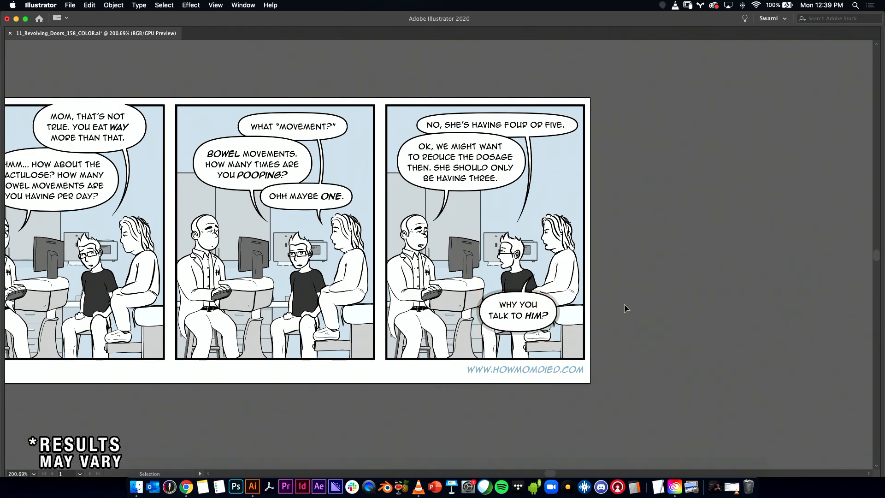
- Lock the Panels layer and nudge the "Why you talk to him?" balloon with its lettering slightly down
key(super+space)
drag(508, 305, 642, 317)
click(541, 281)
shift+click(530, 304)
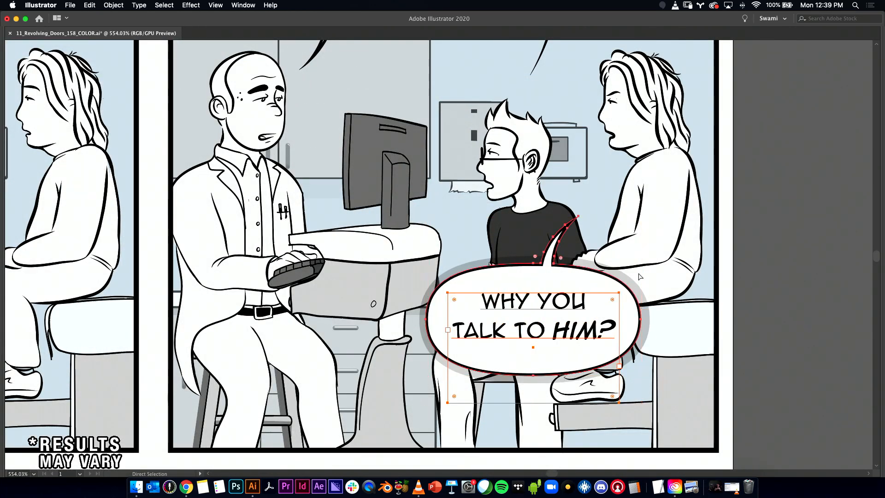
key(Tab)
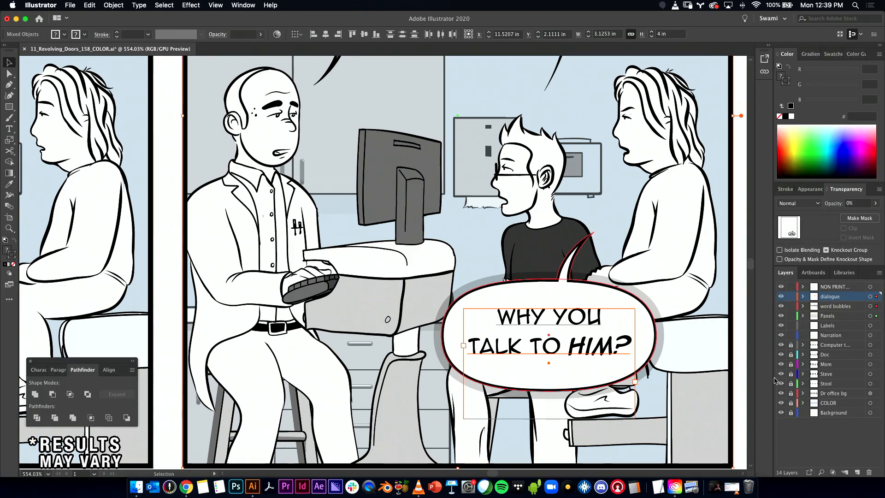
key(super+space)
drag(648, 329, 581, 332)
click(790, 316)
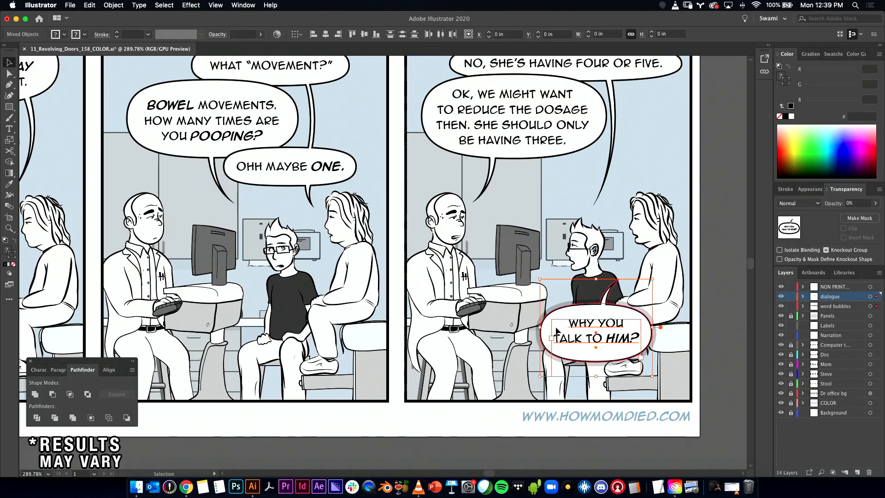
drag(586, 330, 586, 332)
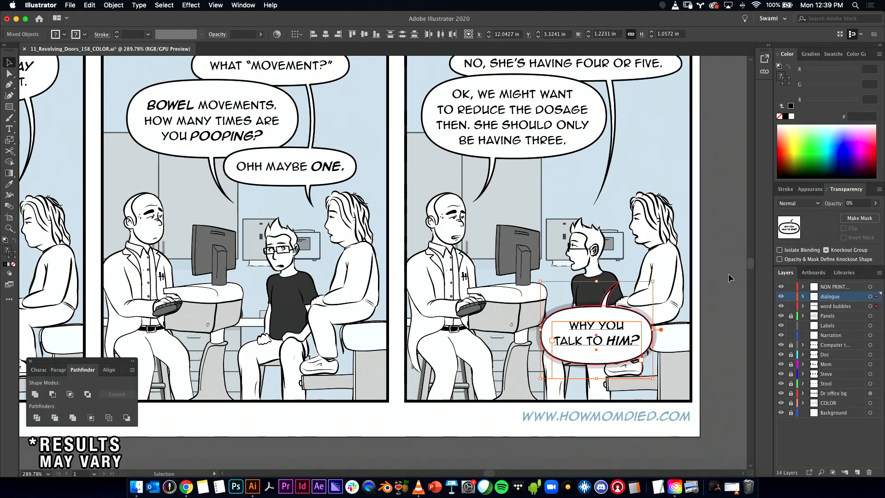
click(727, 282)
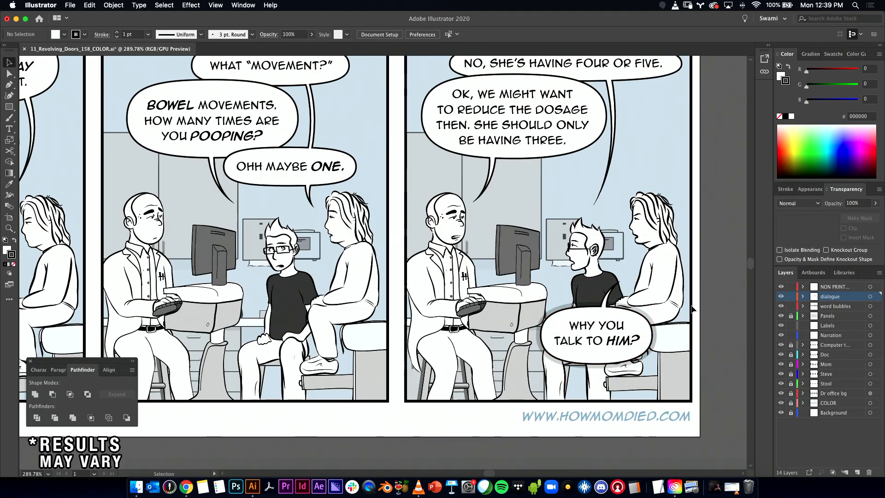
- Save the comic strip document and fit the whole artboard in the window
scroll(694, 306, down, 5)
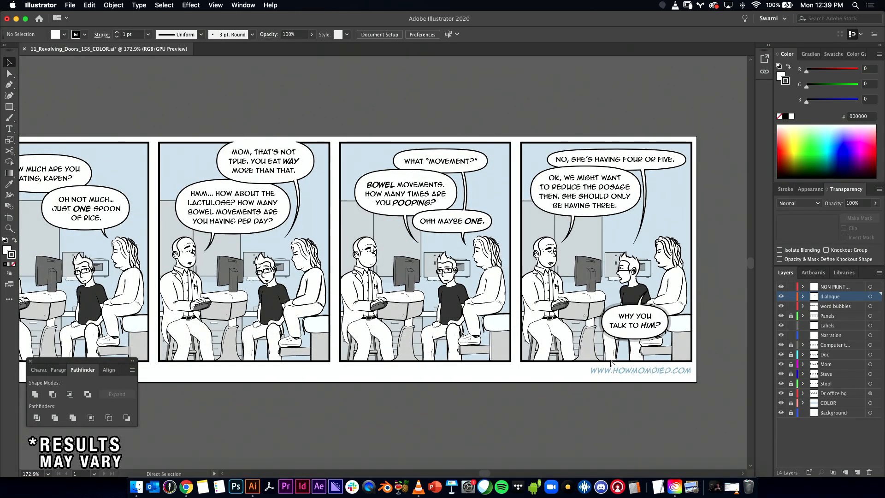
key(super+s)
key(super+0)
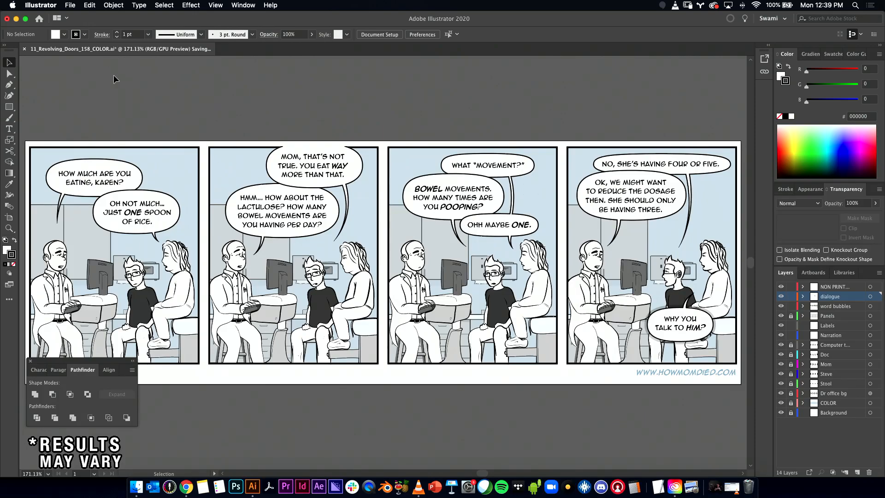
- Export the strip as a 600 ppi PNG with type-optimized anti-aliasing and a white background, replacing 11_Revolving_Doors_158_COLOR-01.png
click(72, 4)
mouse_move(101, 157)
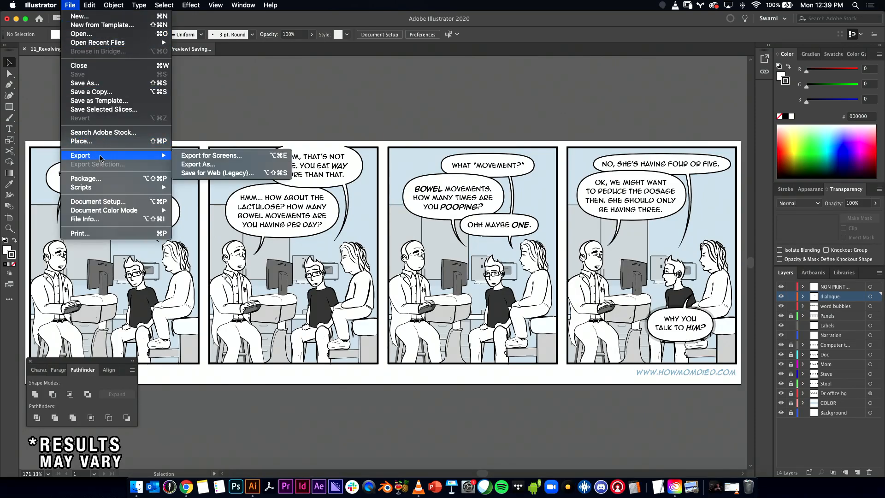
click(226, 167)
click(389, 332)
click(689, 349)
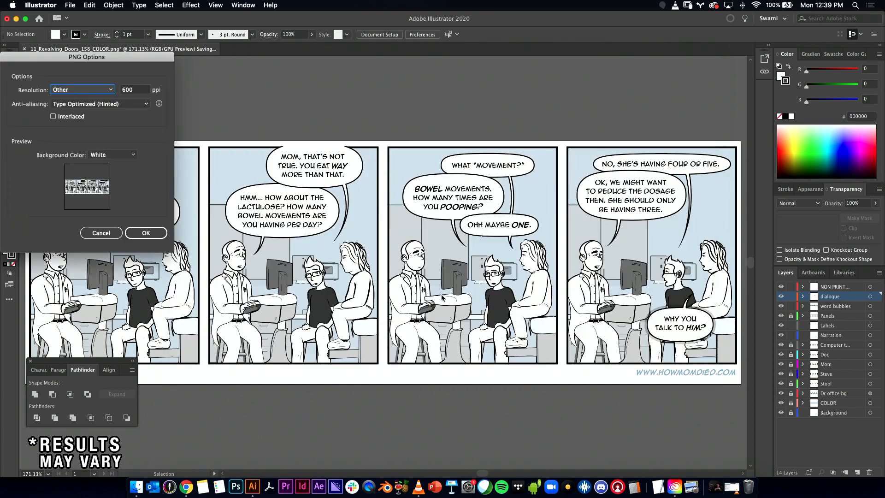
click(133, 234)
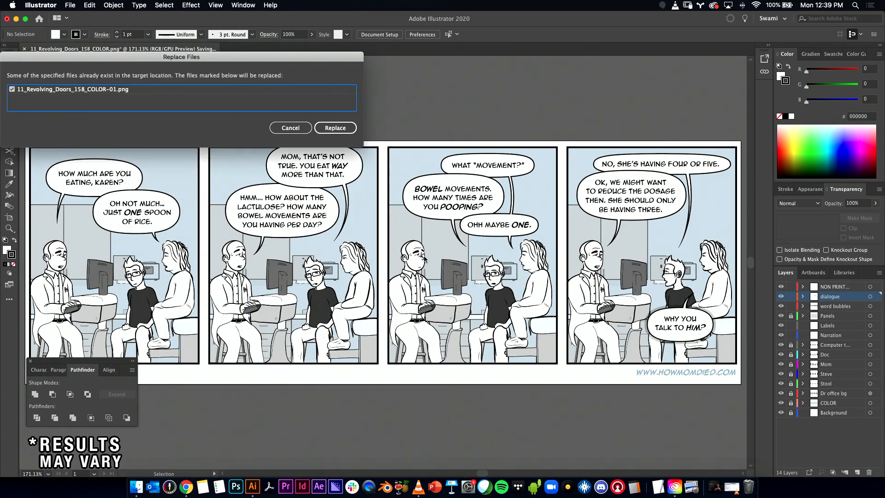
click(342, 132)
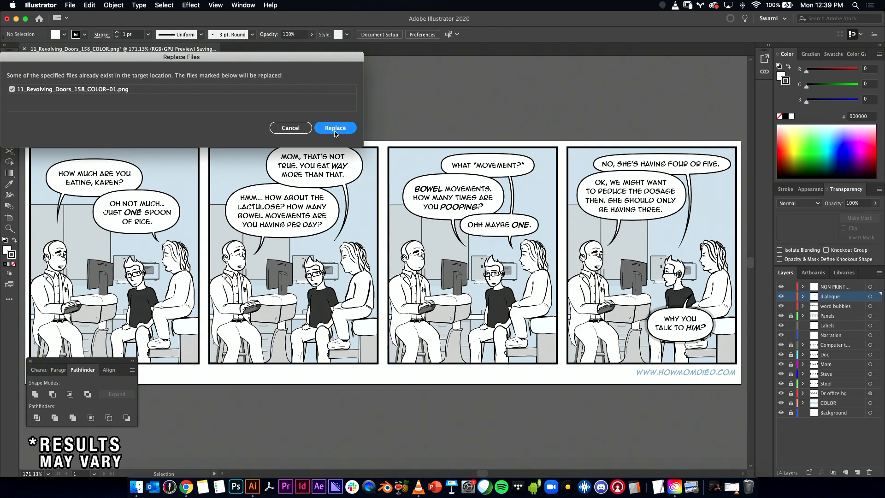
click(335, 129)
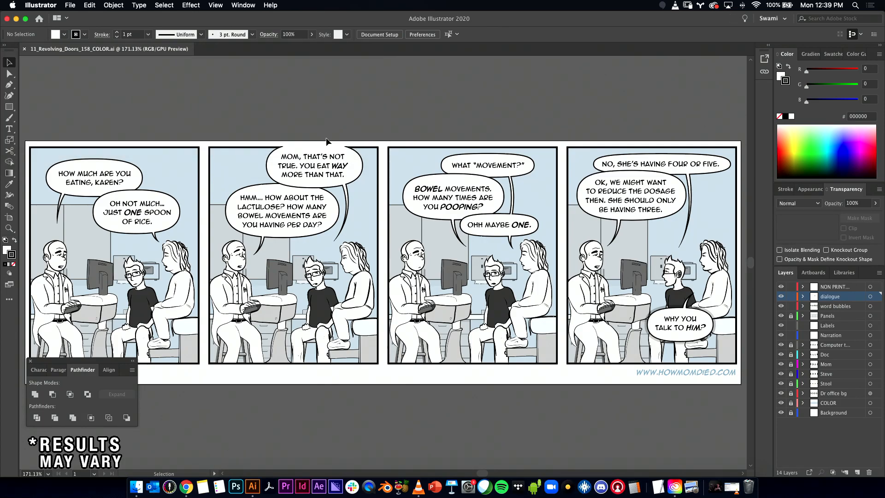
- Display the strip in full-screen mode without the interface and reposition it for viewing
key(f)
key(f)
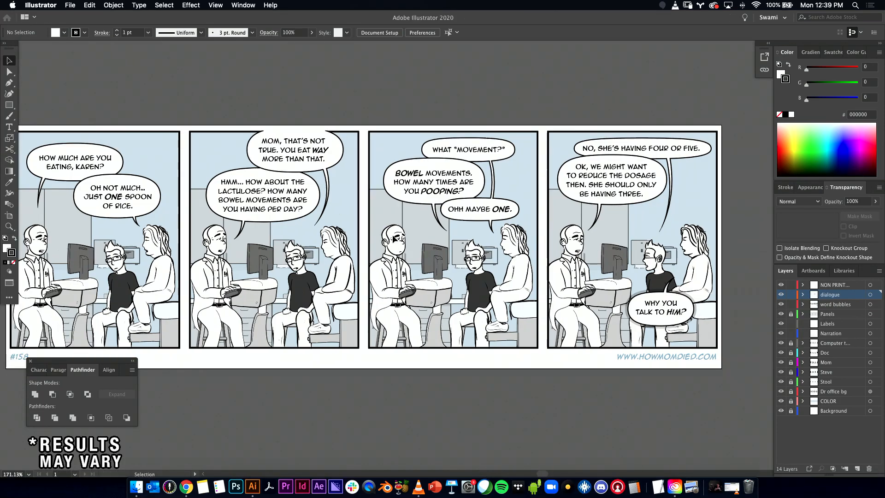
drag(450, 373, 511, 326)
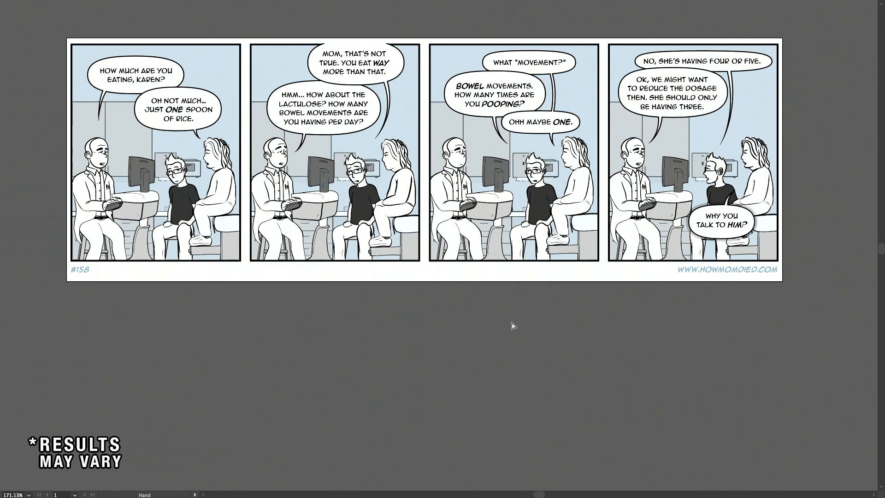
- Switch to Finder, open 11_Revolving_Doors_158_COLOR-01.png in Preview and enlarge it to full screen to check the export
key(super+Tab)
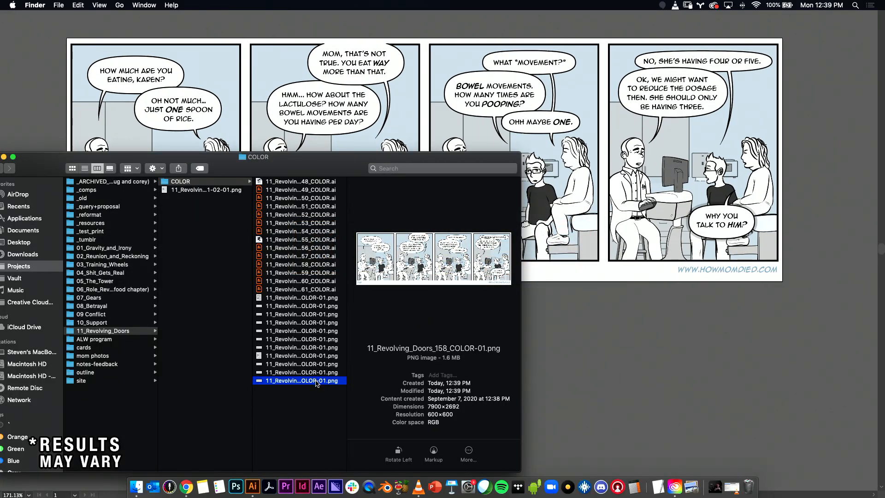
double_click(316, 380)
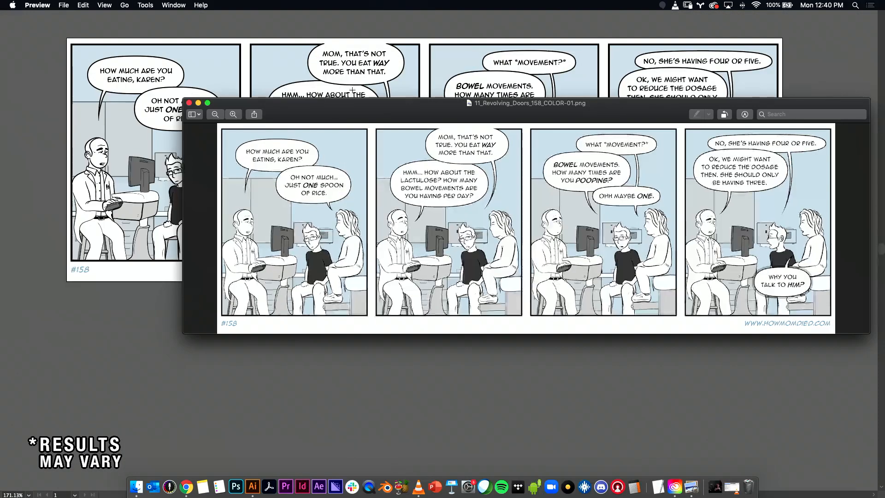
drag(549, 100, 446, 238)
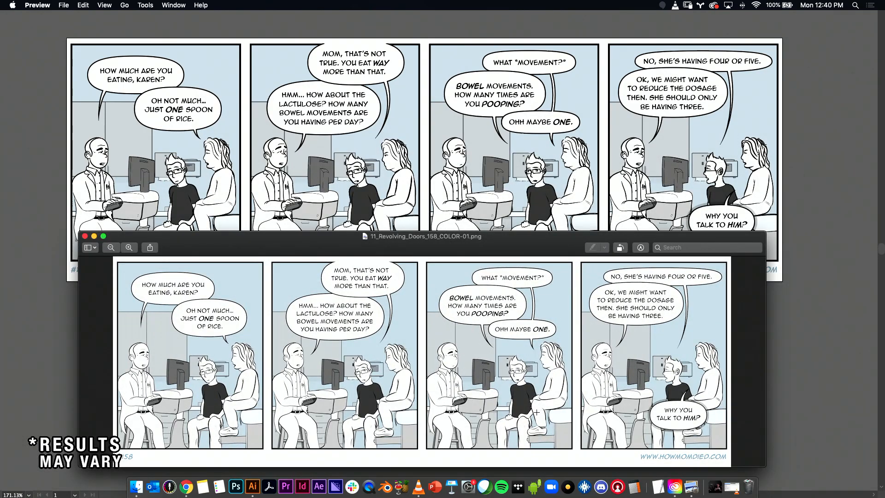
drag(762, 236, 844, 174)
drag(737, 173, 722, 107)
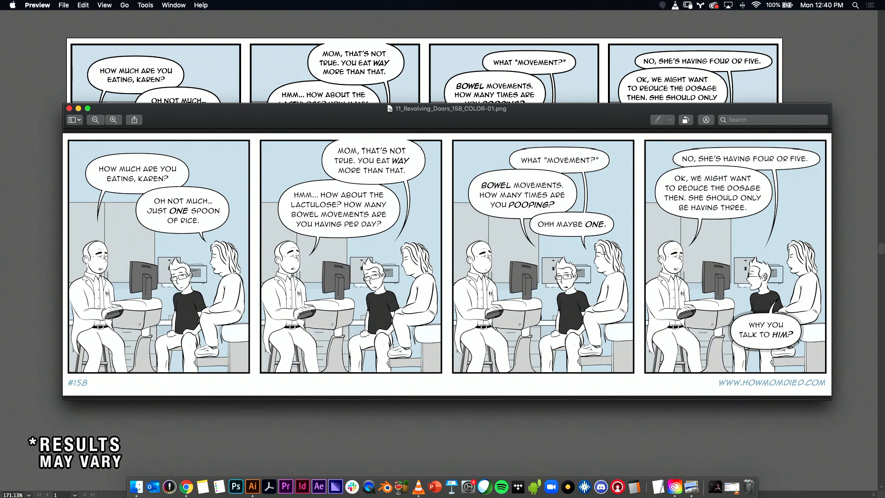
click(87, 108)
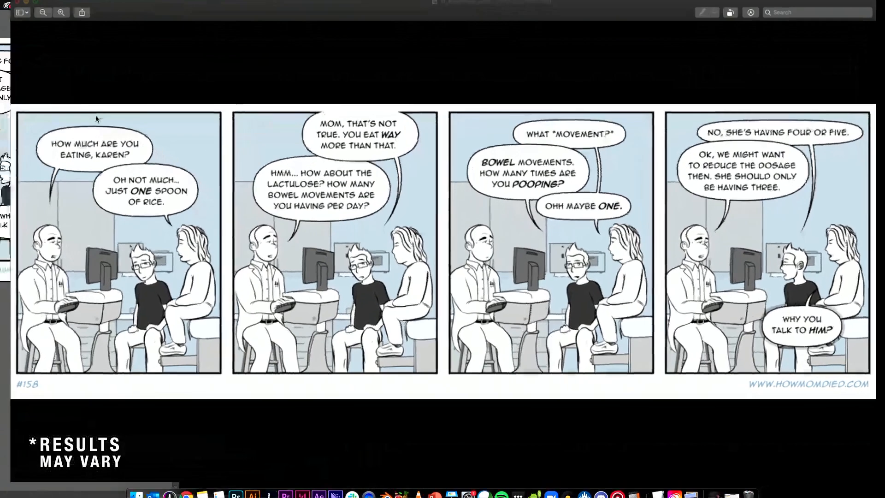